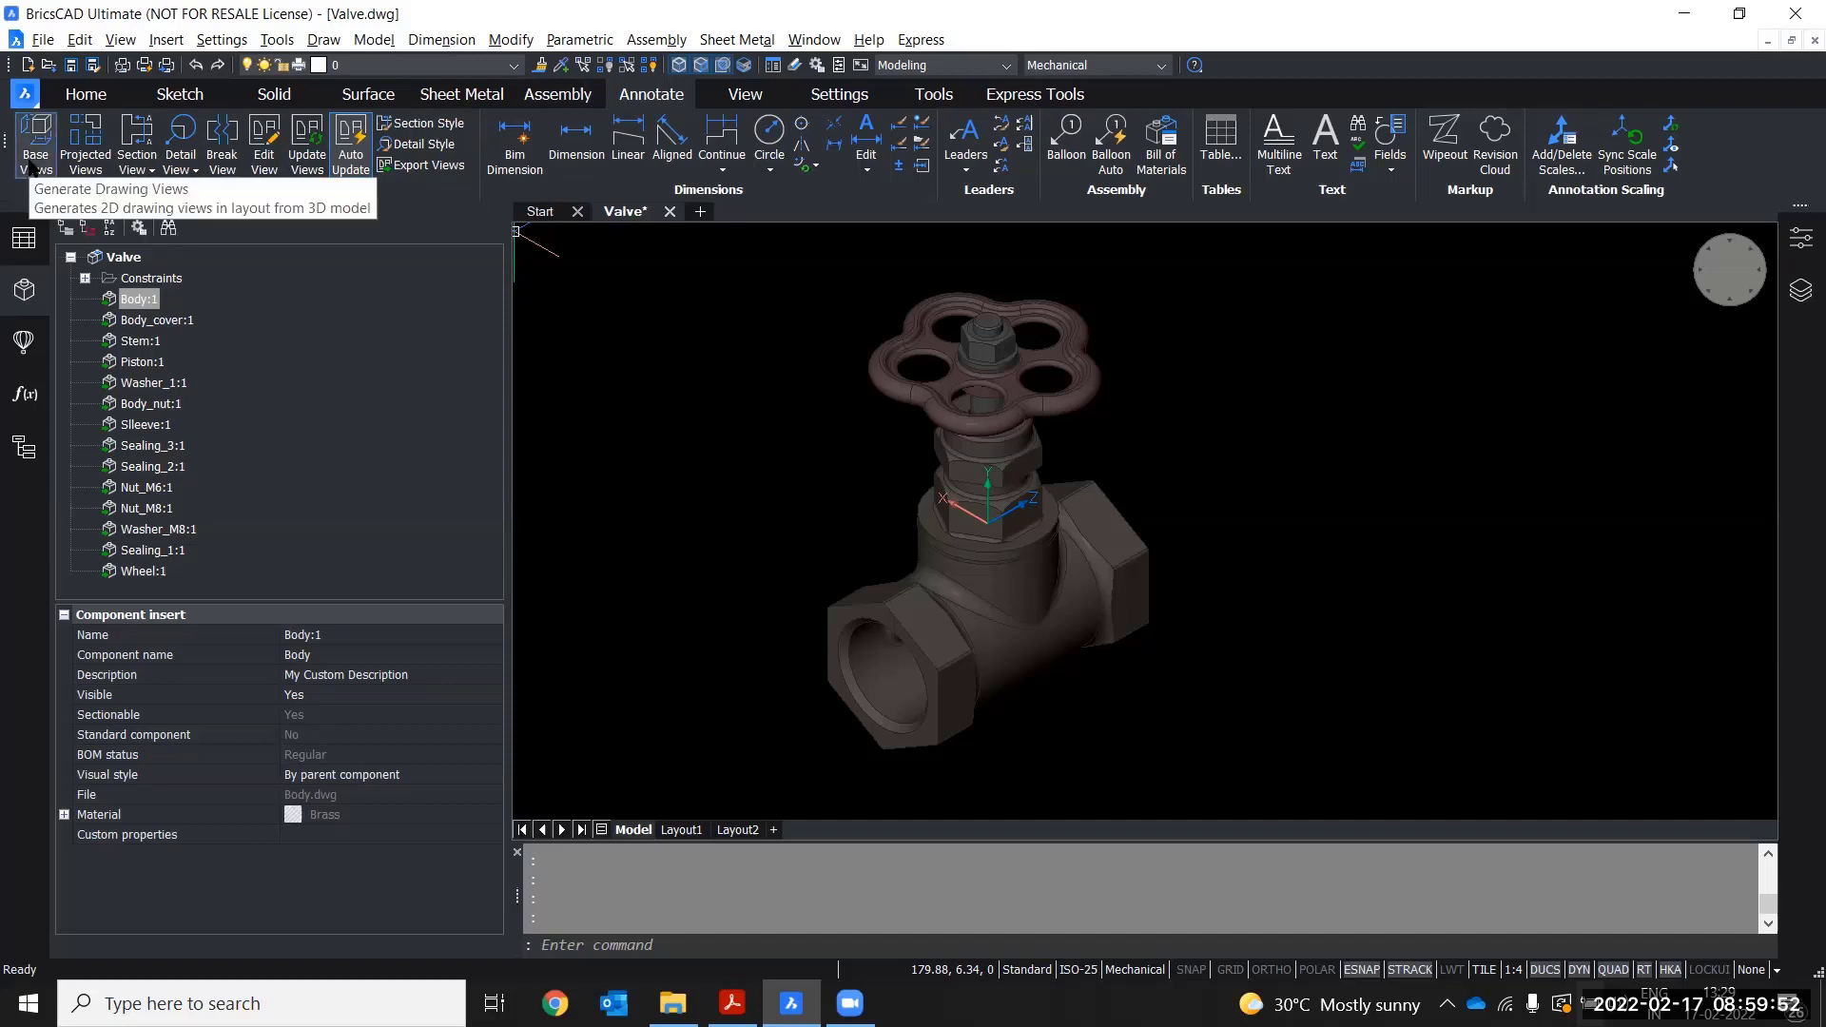
- Generate drawing views of the entire model on Layout1, with the projection type set to First angle
left_click(33, 164)
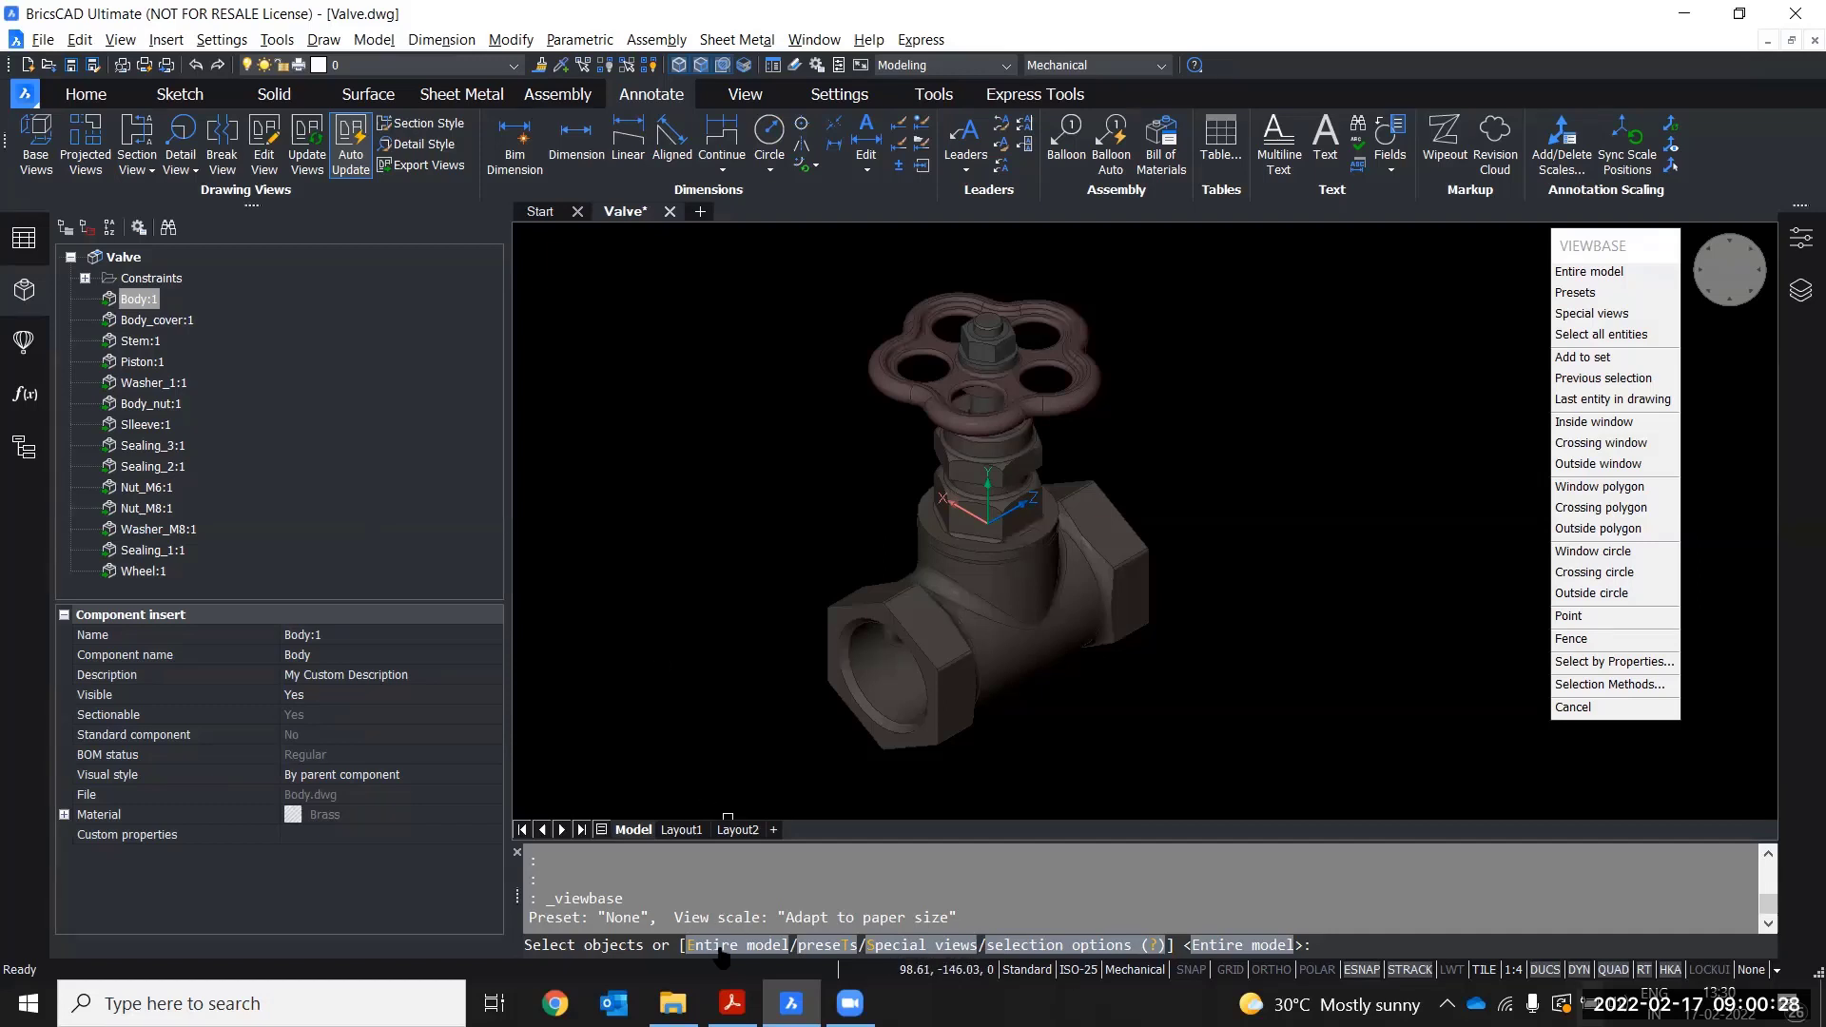
left_click(752, 947)
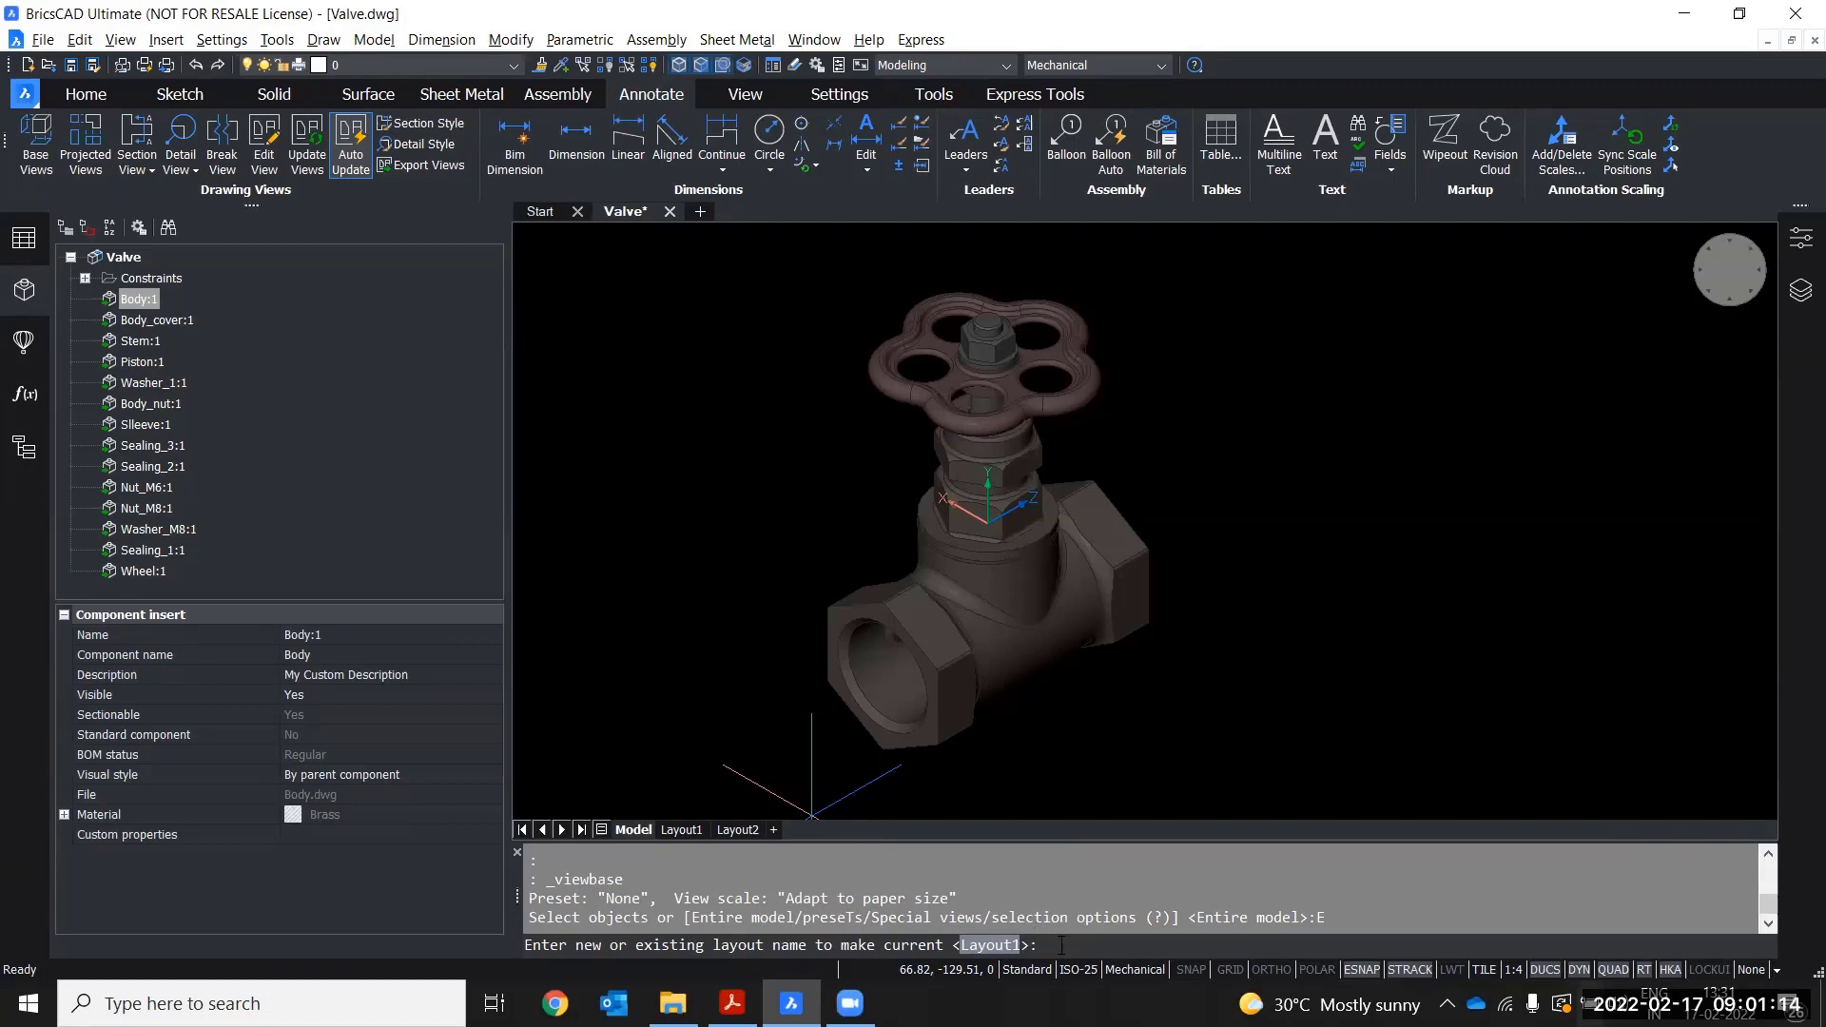
left_click(990, 946)
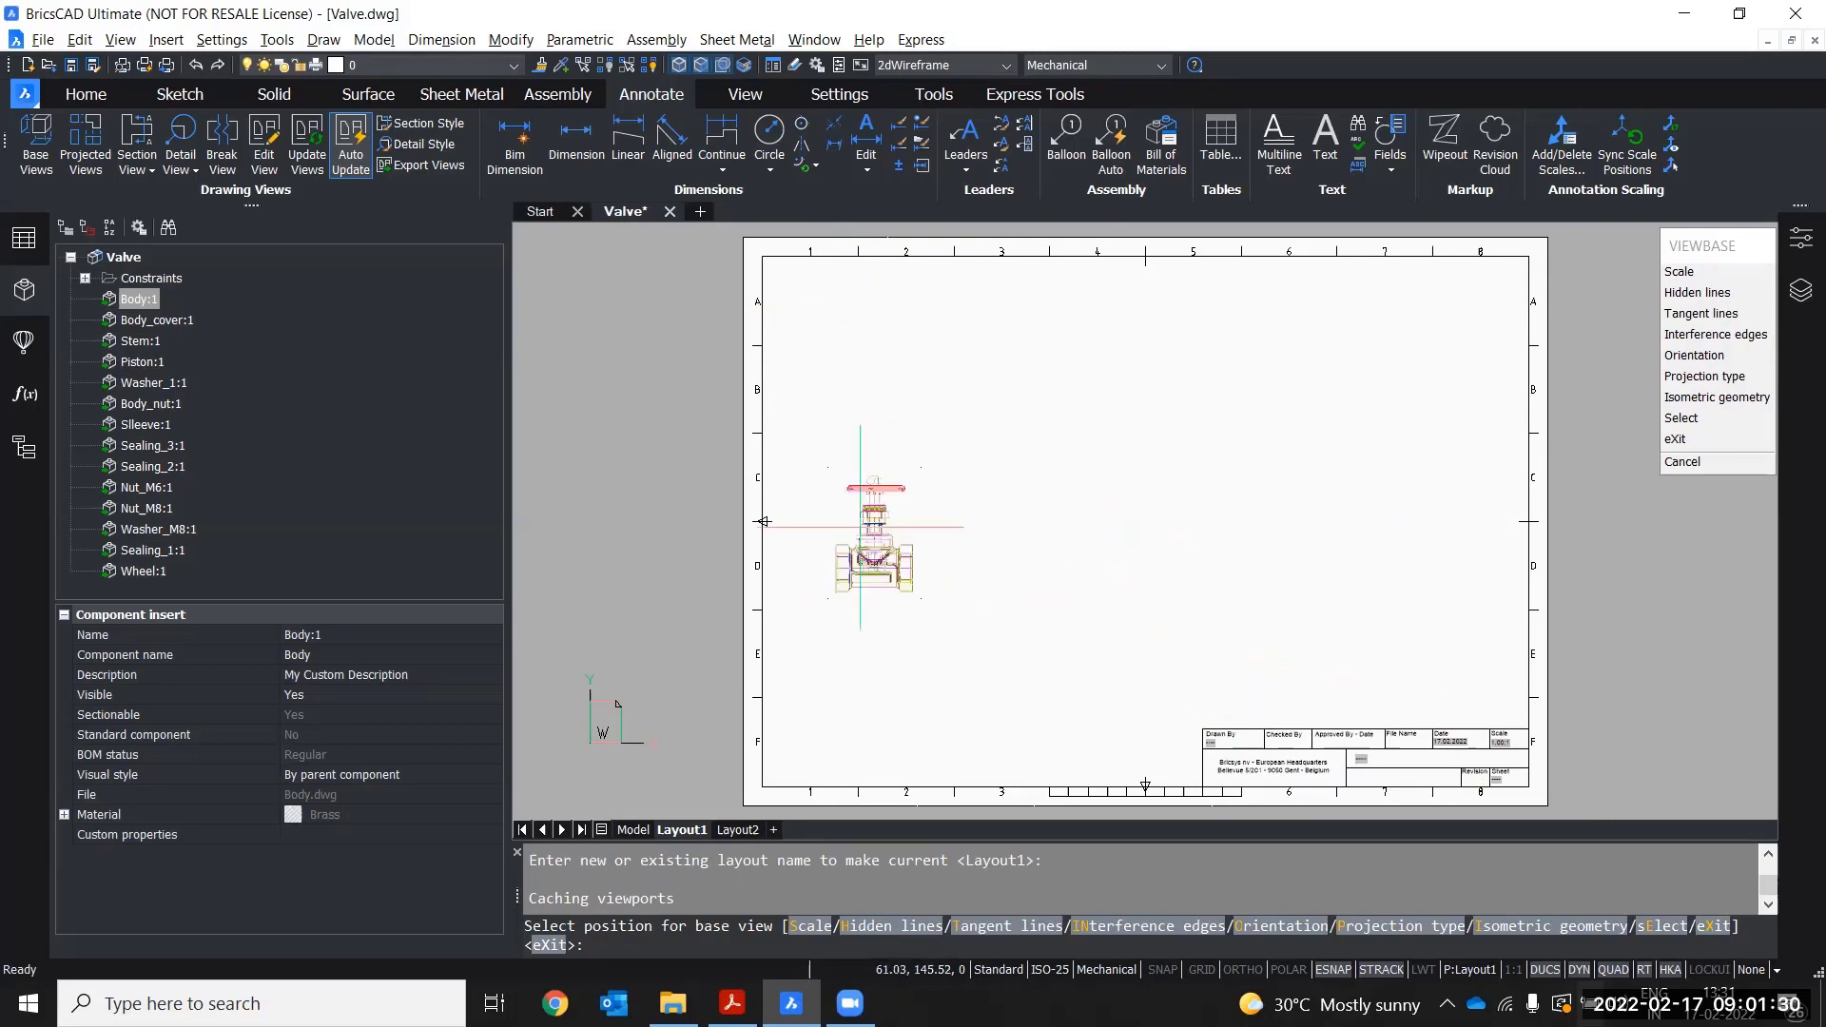
middle_click_drag(858, 499, 850, 591)
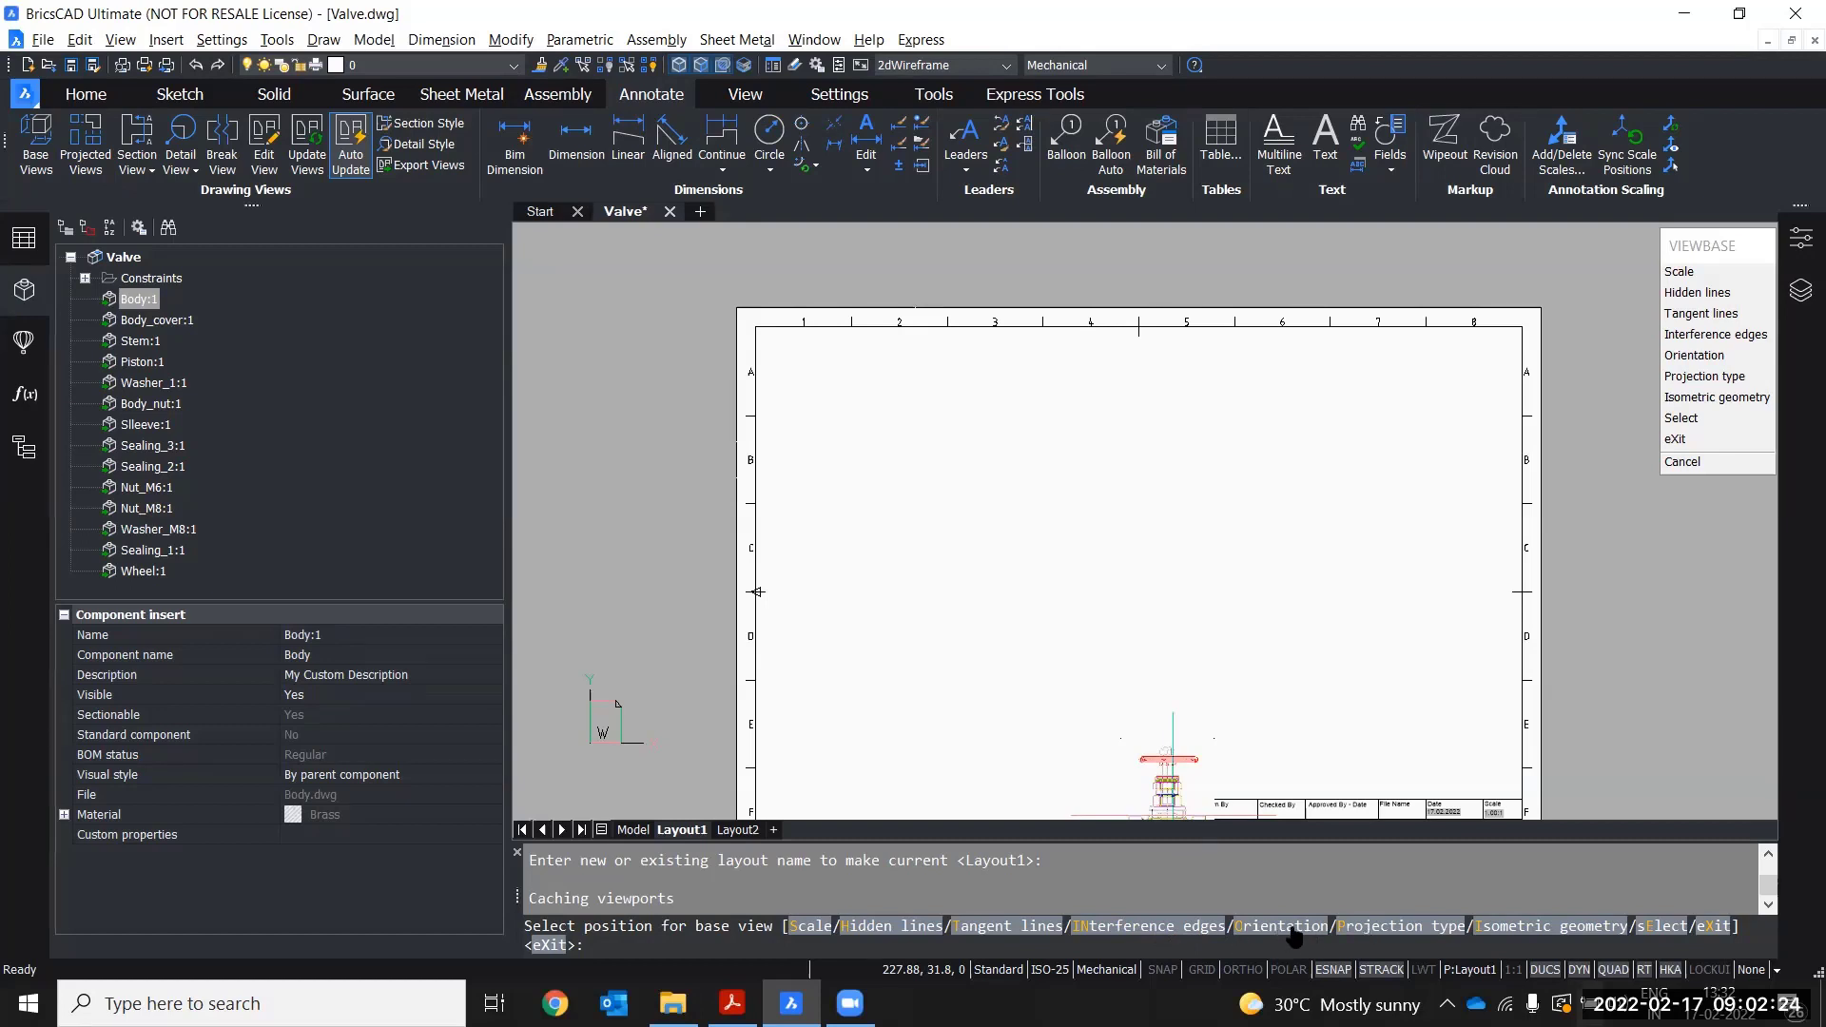
left_click(1397, 929)
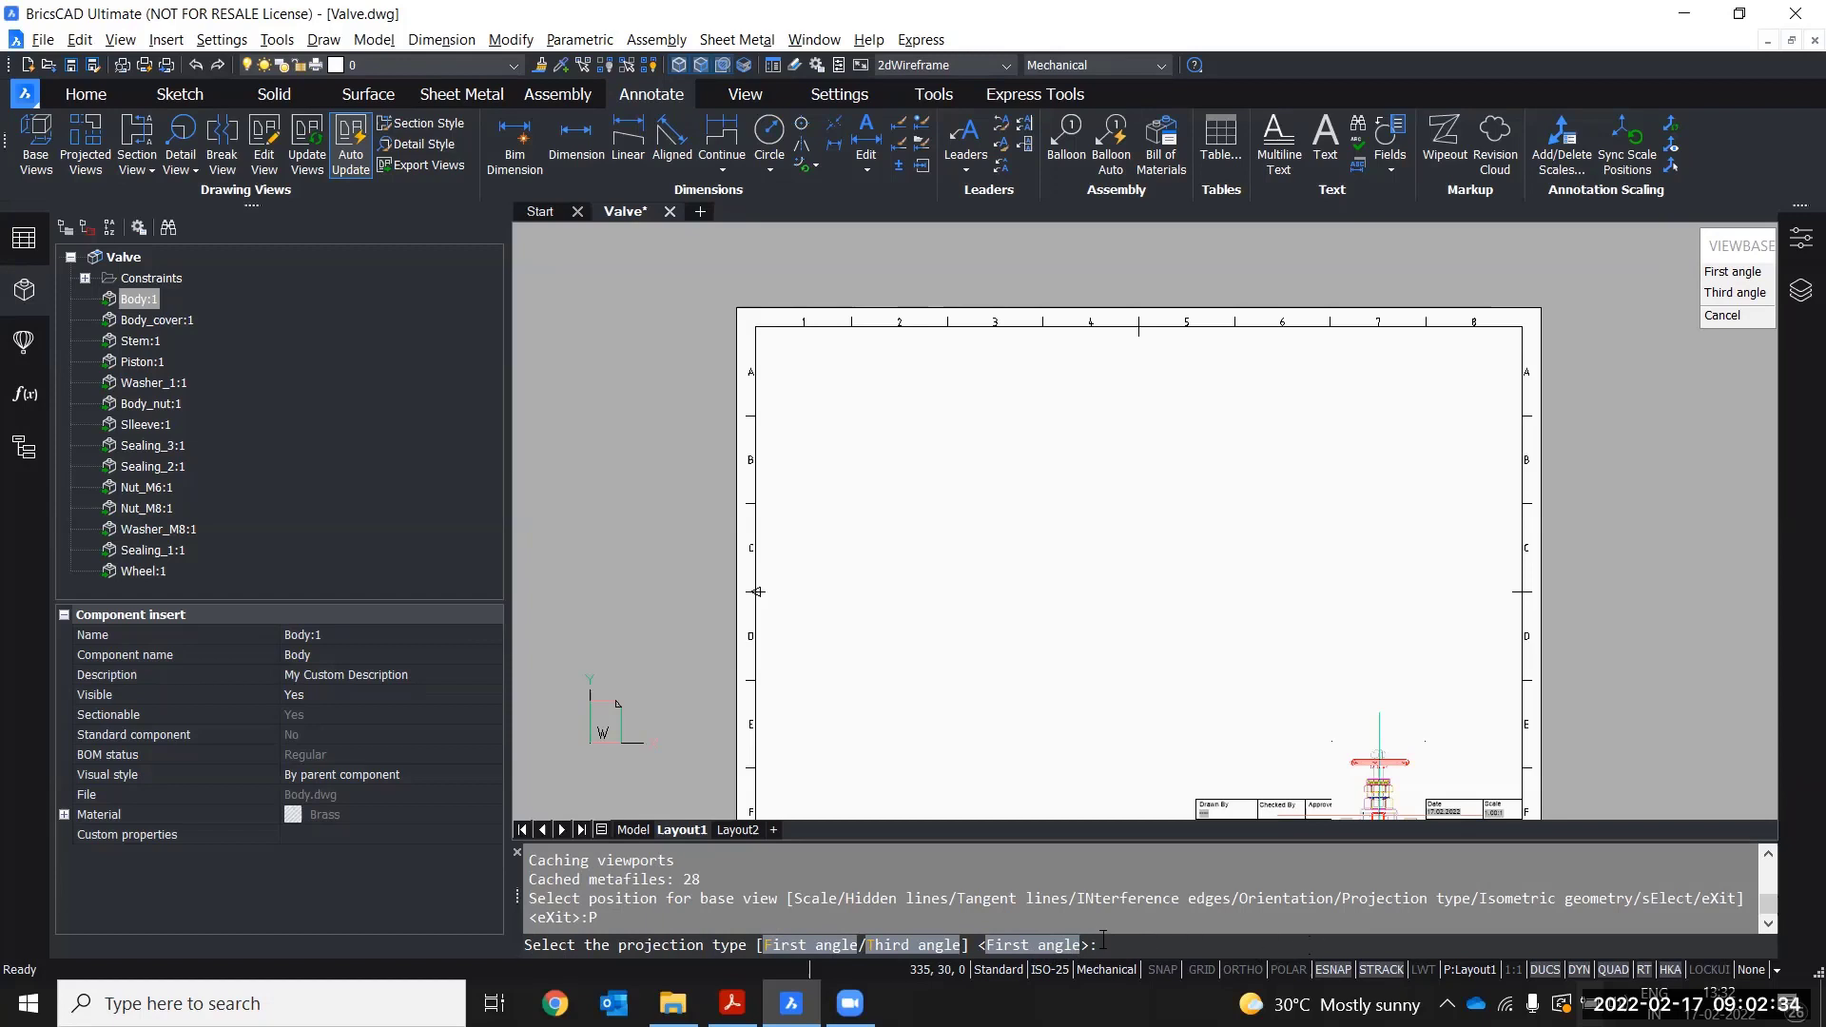
left_click(1018, 952)
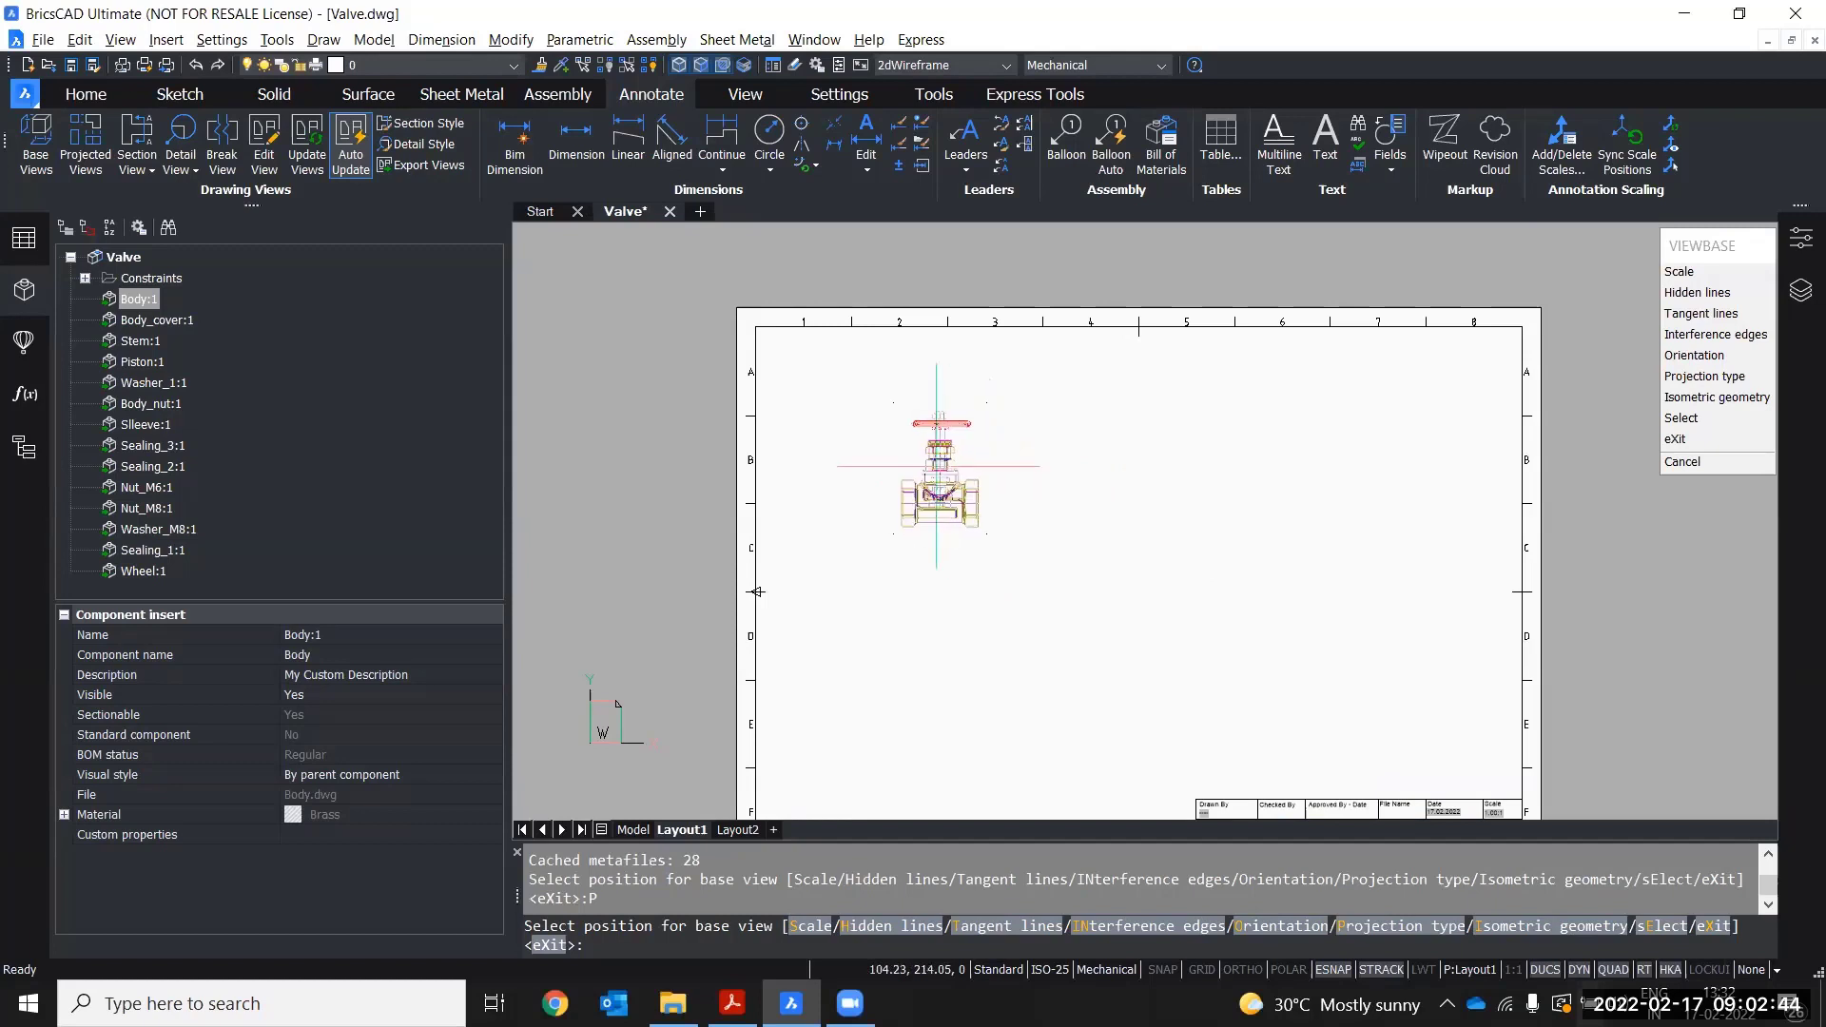
- Place the valve's front base view near the sheet's upper-left area, centred at about 109, 241
scroll(871, 428, "up", 3)
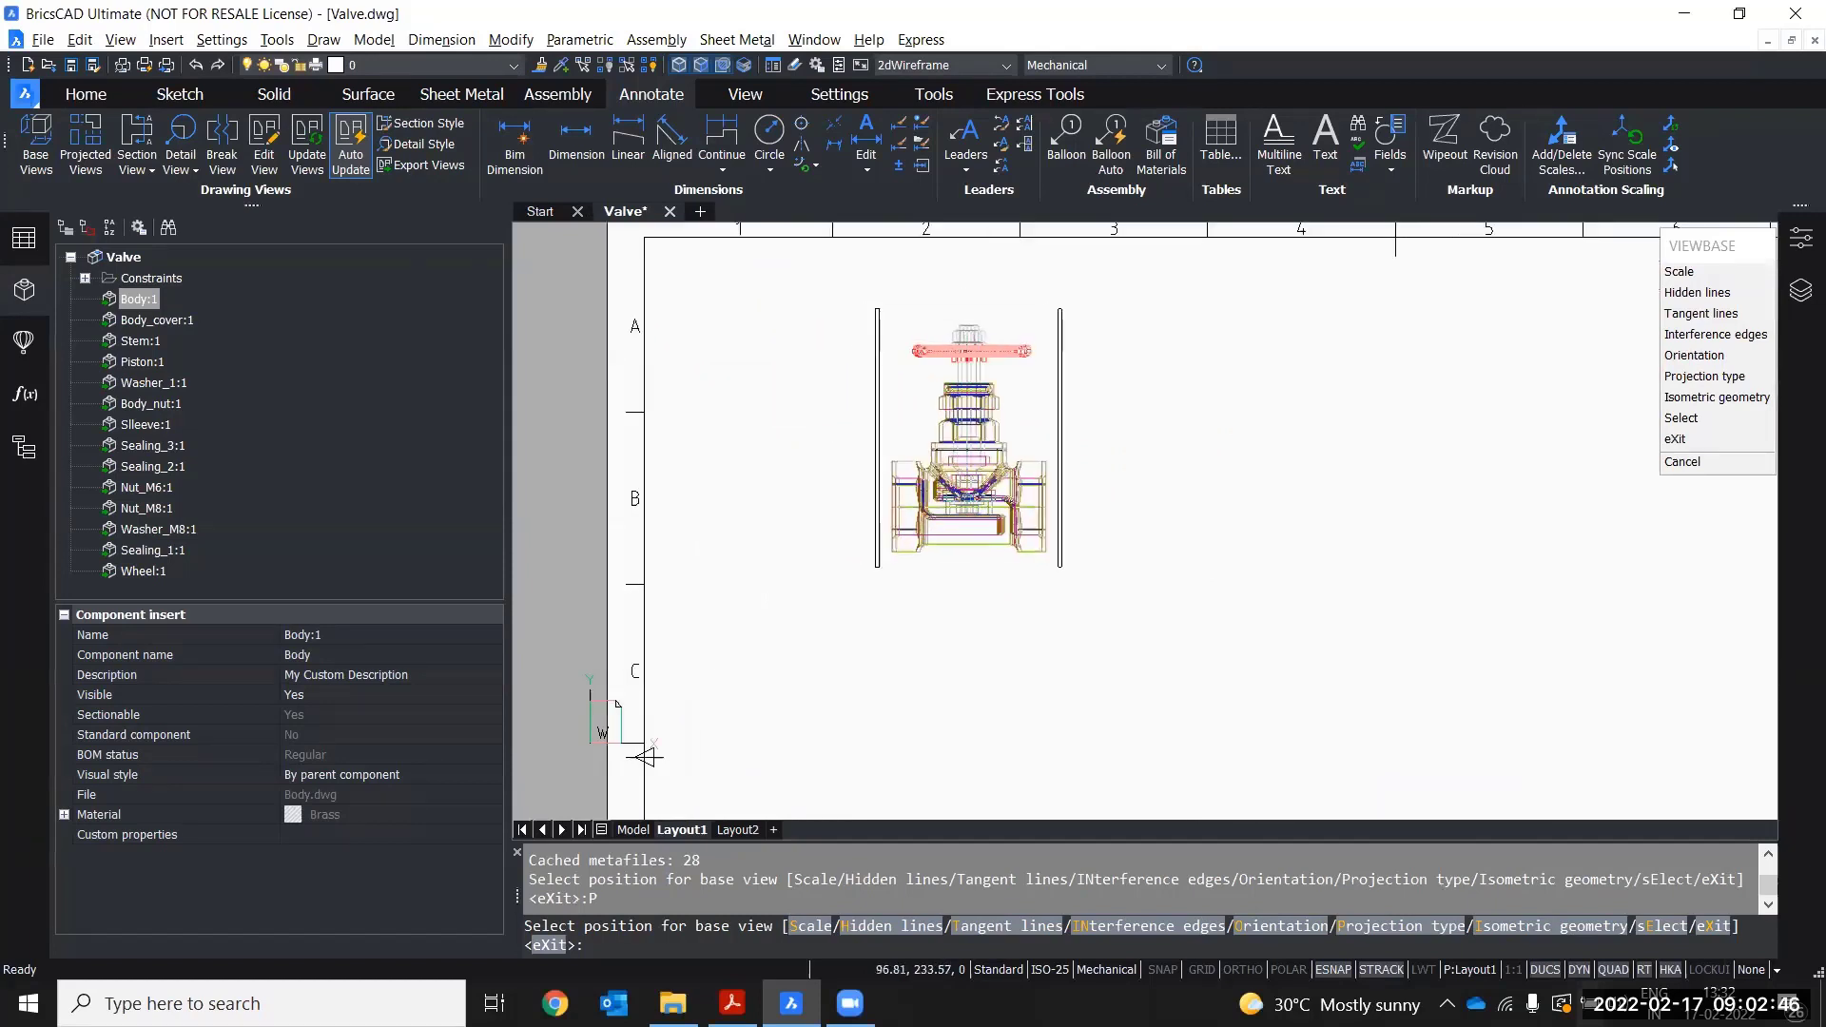
scroll(931, 432, "up", 2)
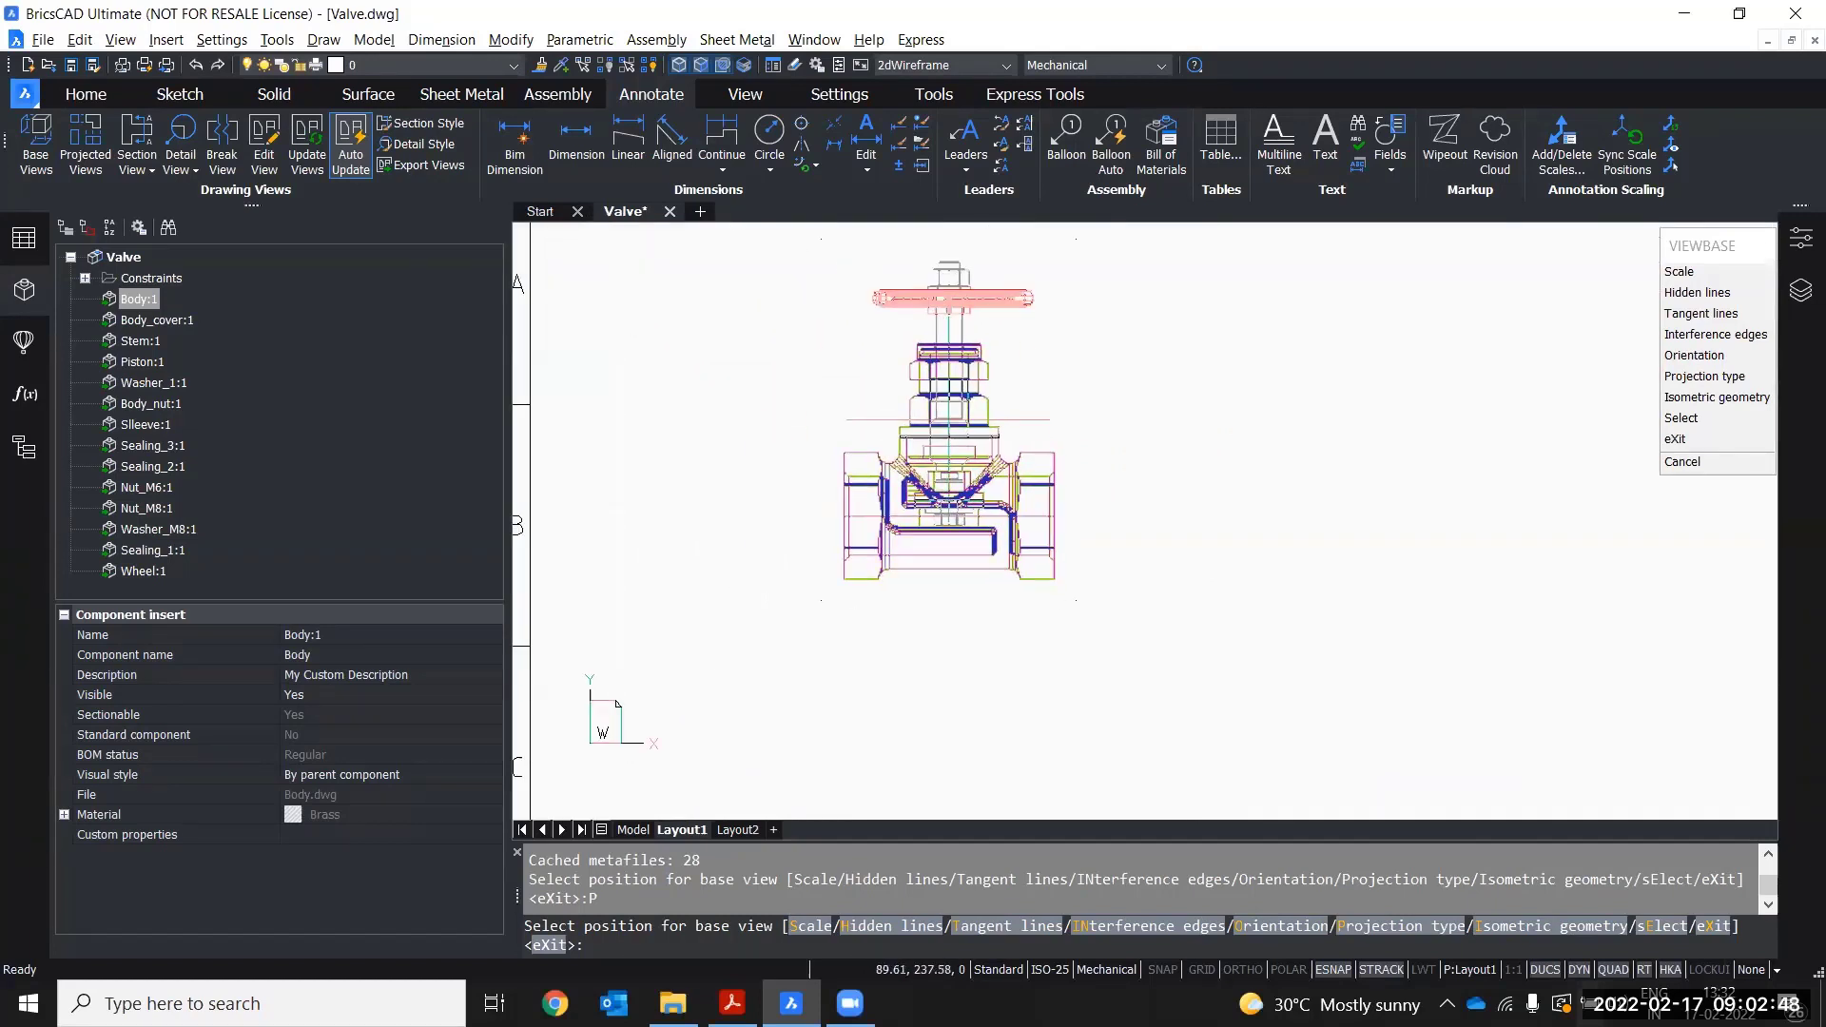
scroll(931, 430, "down", 1)
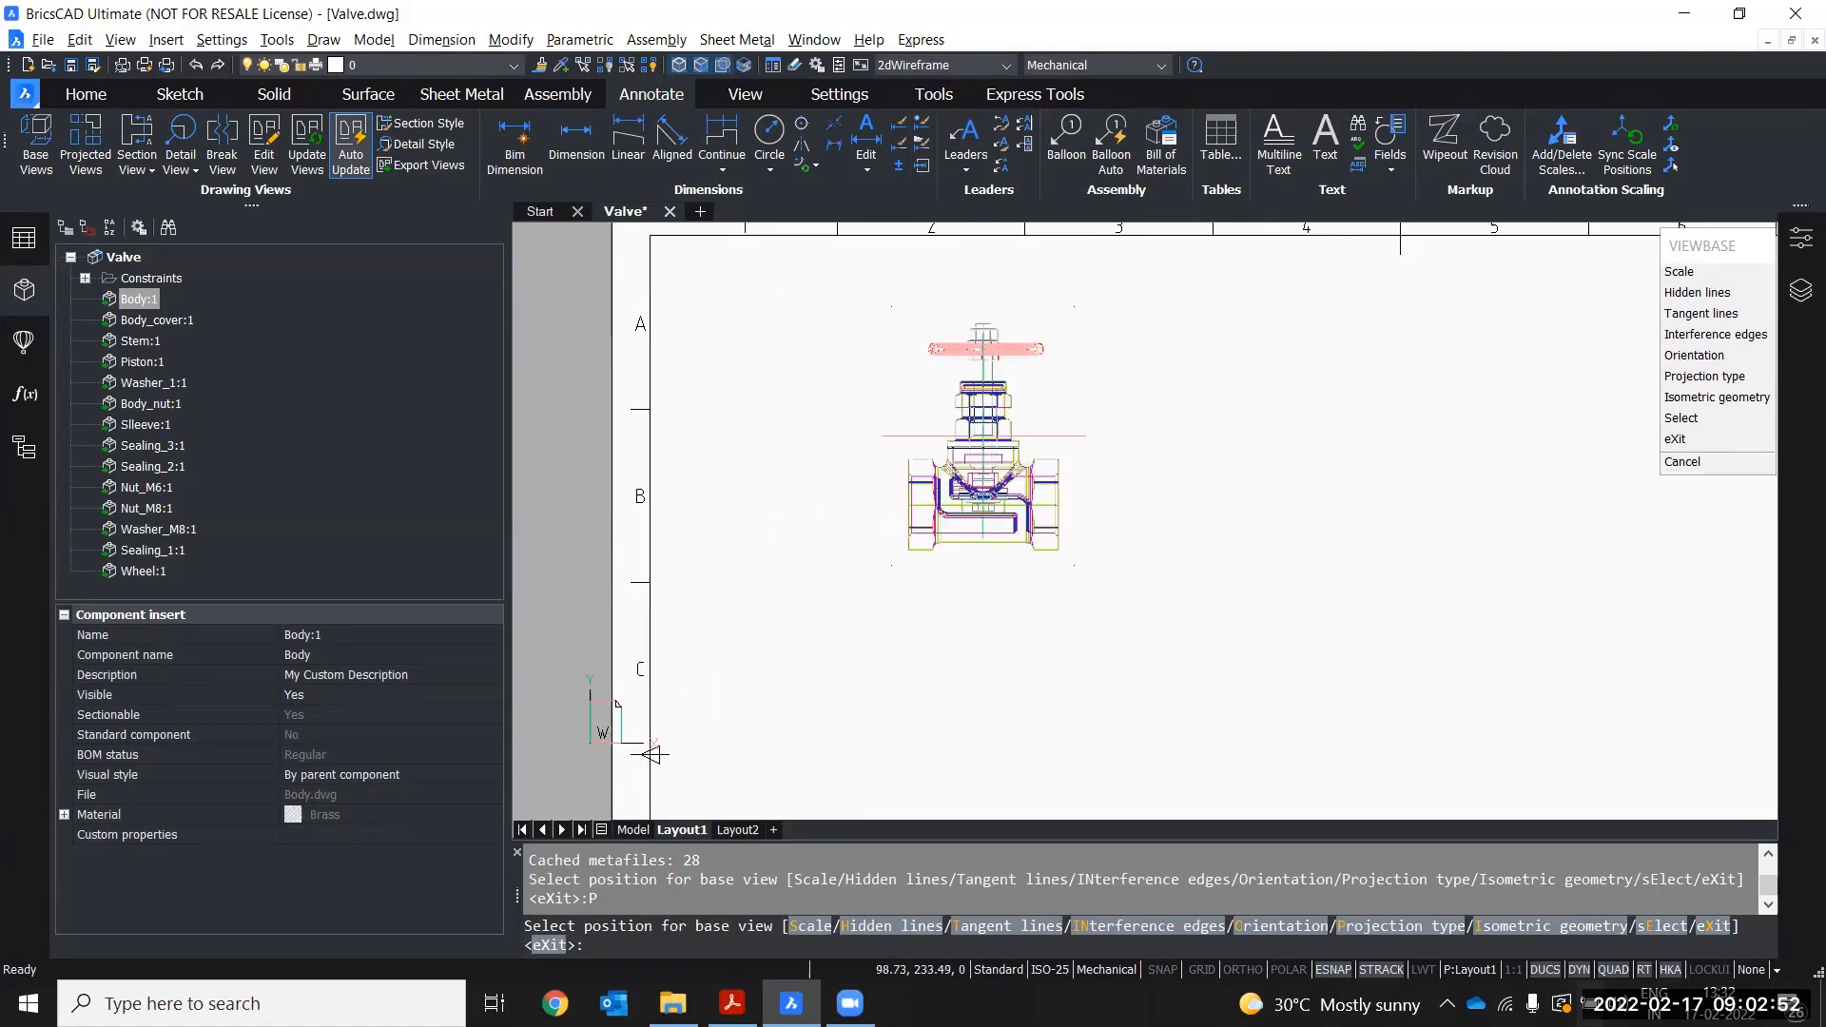
scroll(1008, 429, "down", 1)
middle_click_drag(1009, 429, 896, 395)
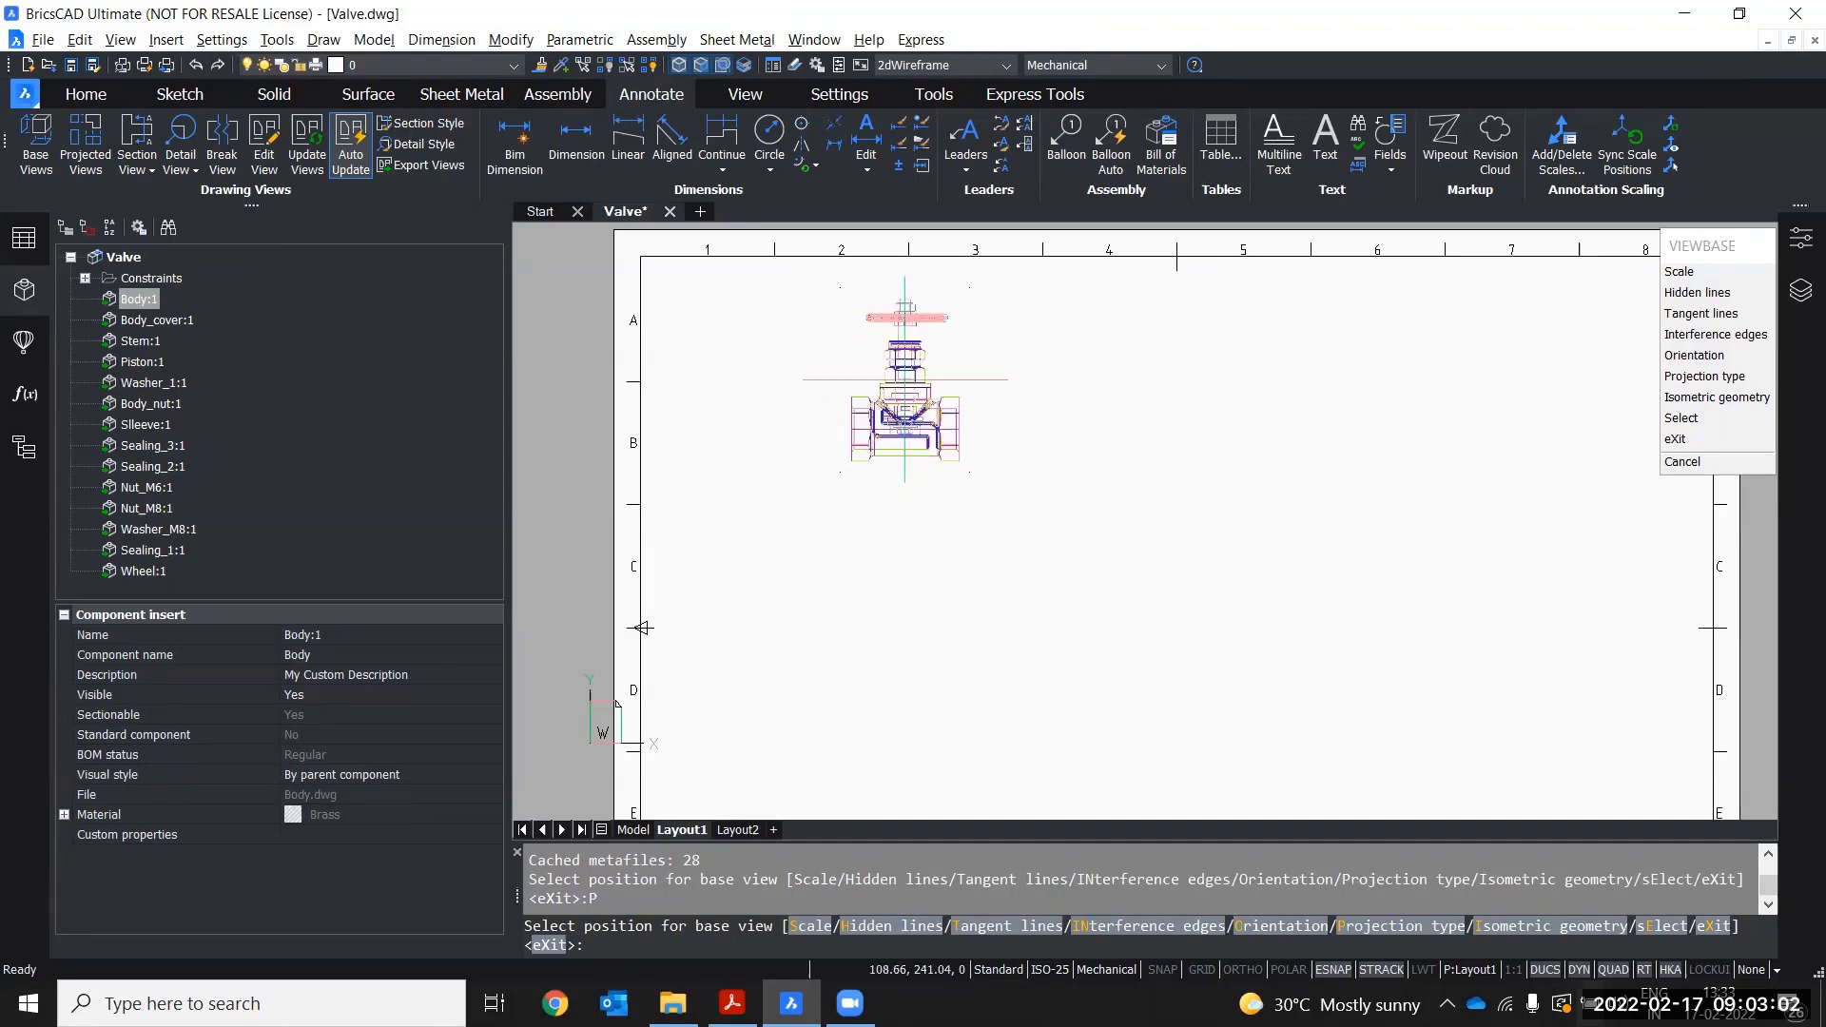
left_click(904, 379)
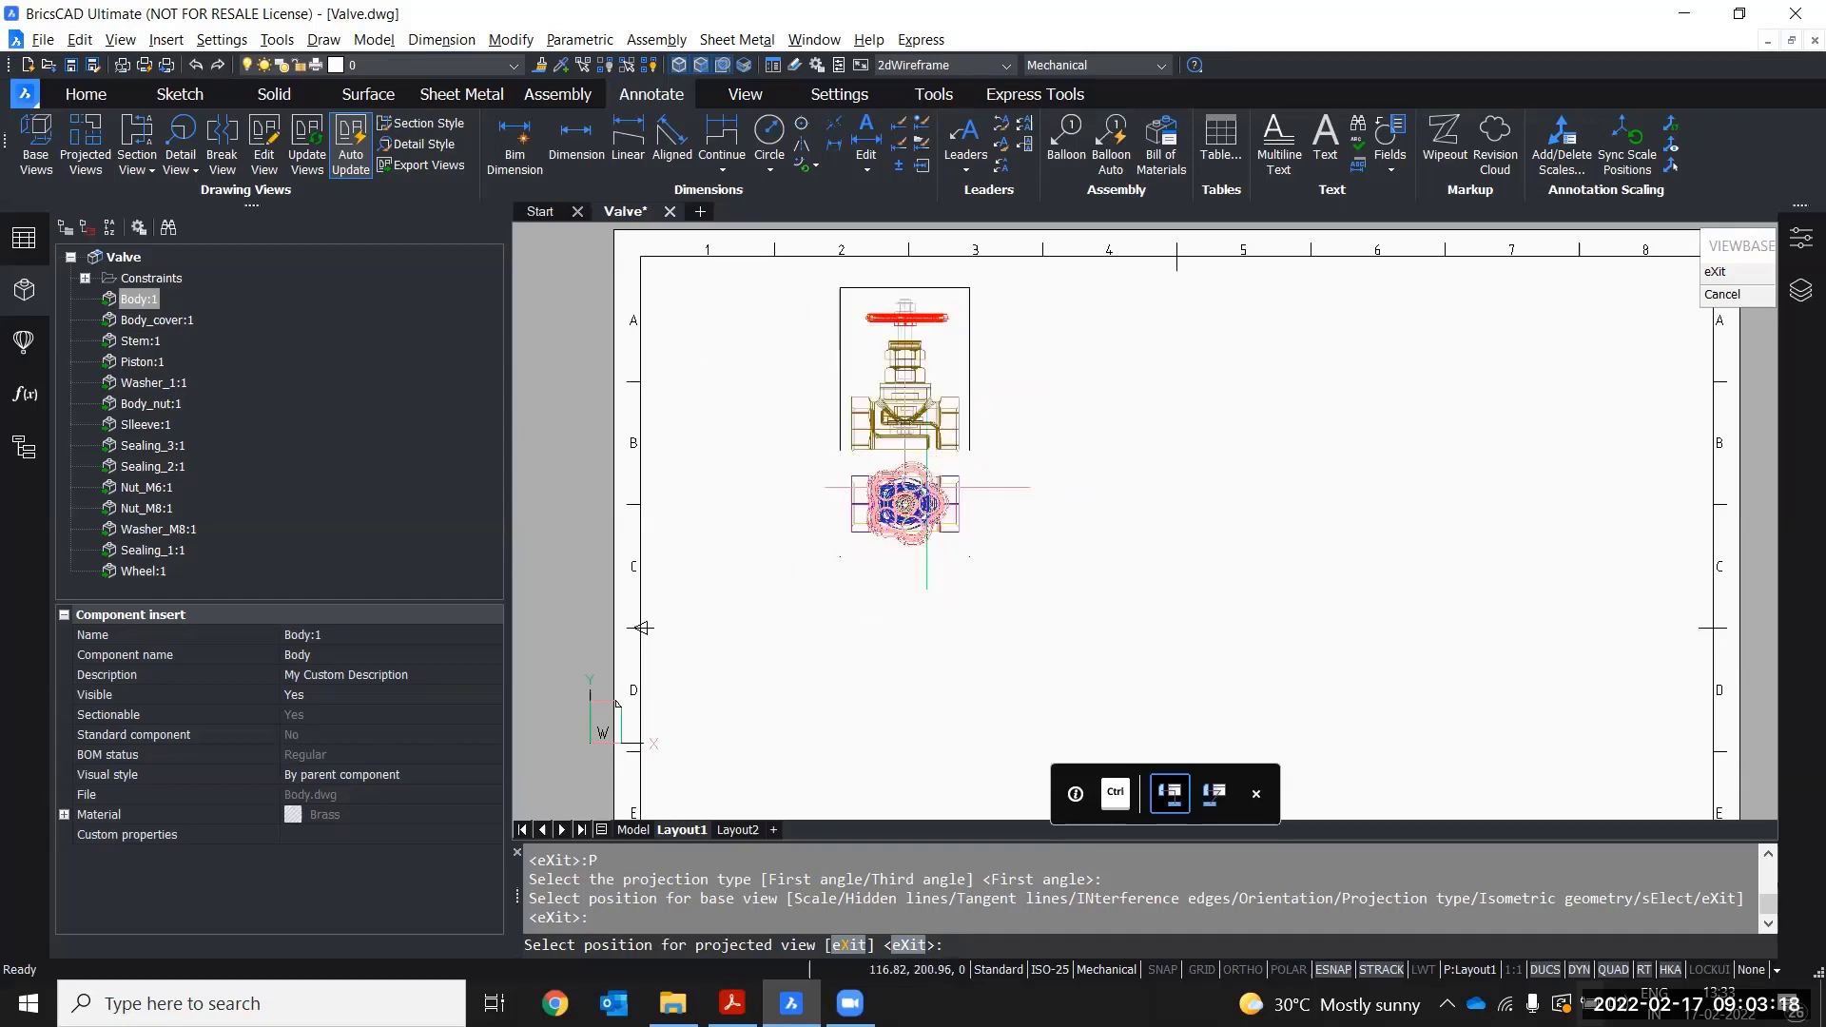
- Place three orthographic projected views around the base view: one below it, one to its right and one to its left
middle_click_drag(908, 255, 919, 314)
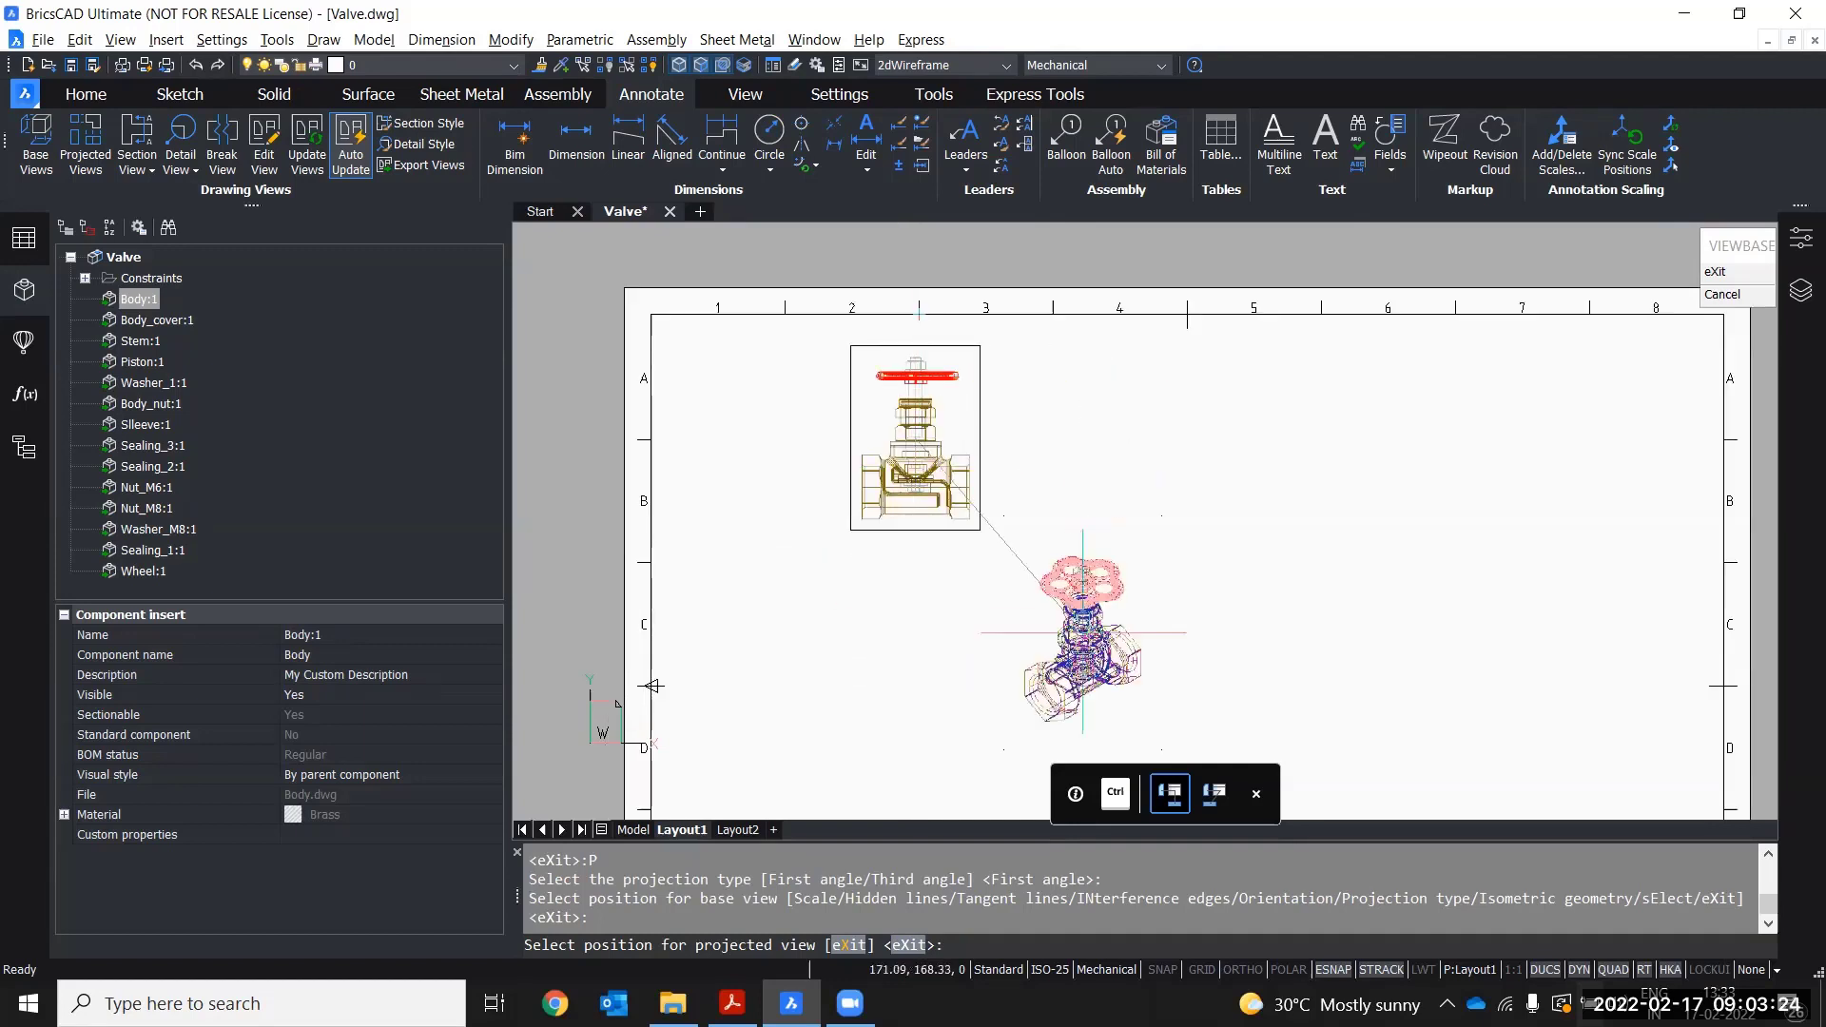
middle_click_drag(1069, 633, 1060, 430)
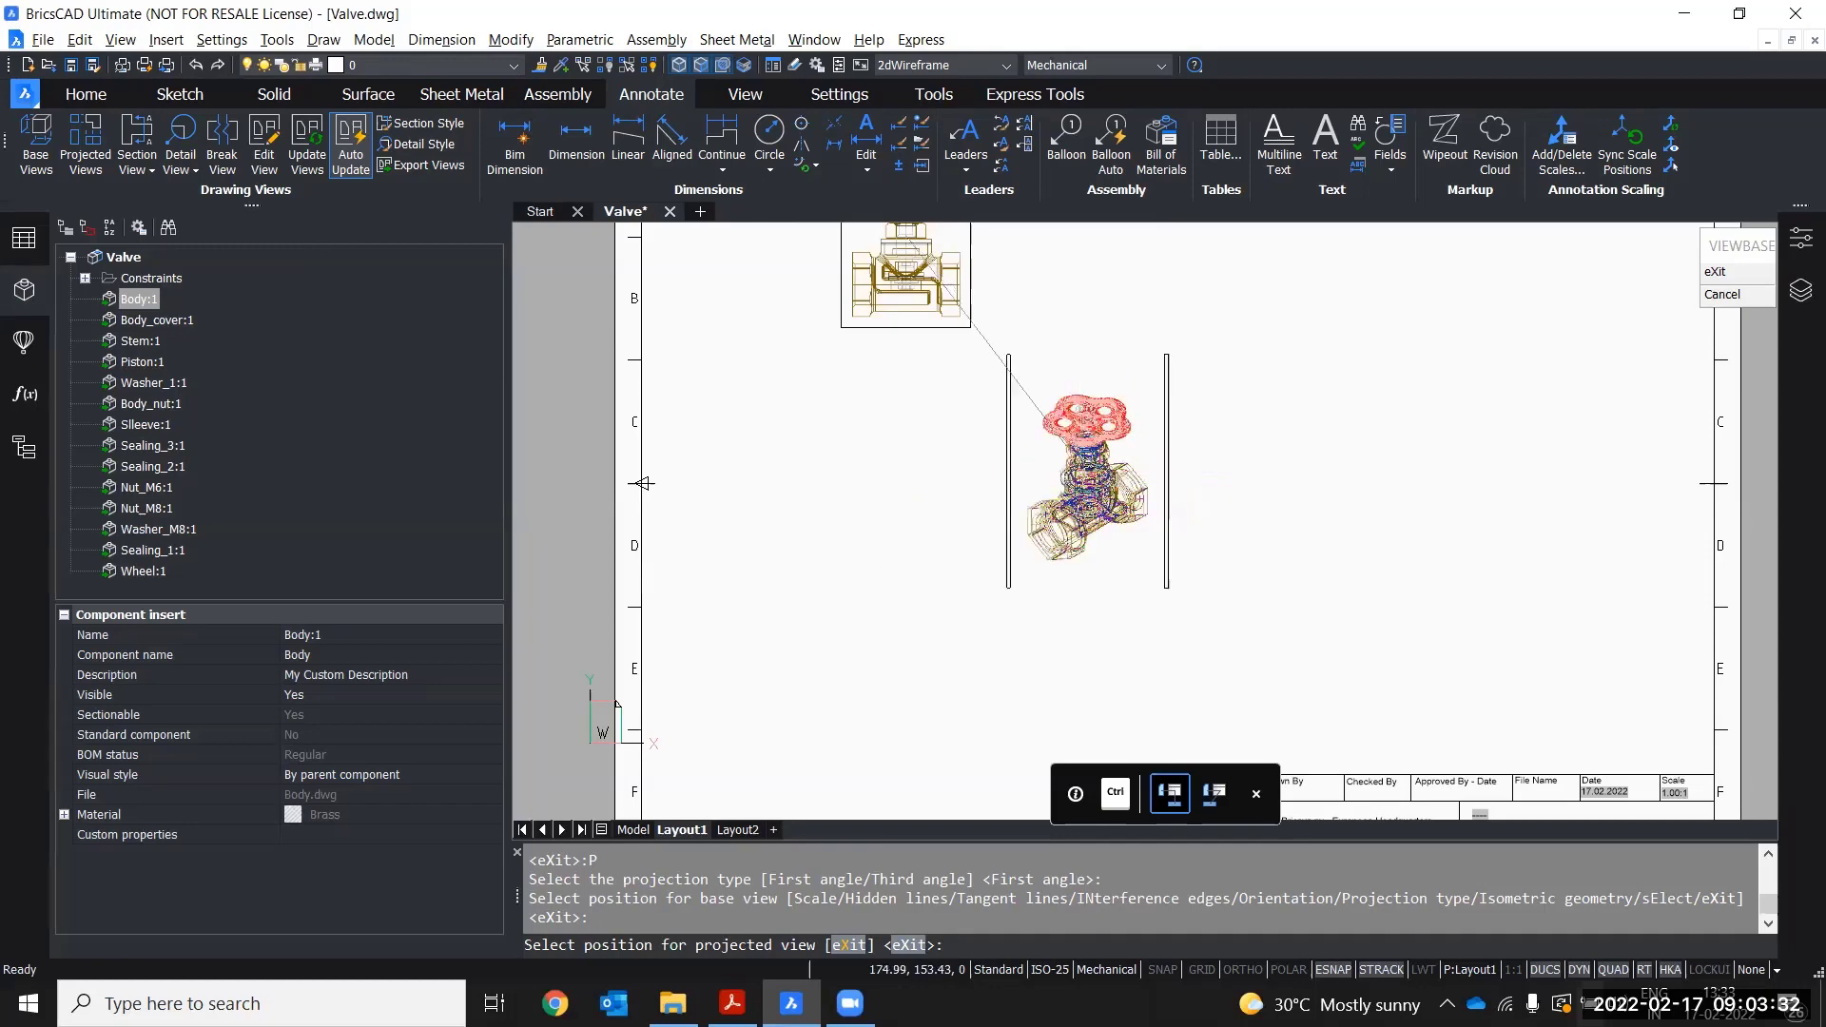
middle_click_drag(837, 285, 1093, 721)
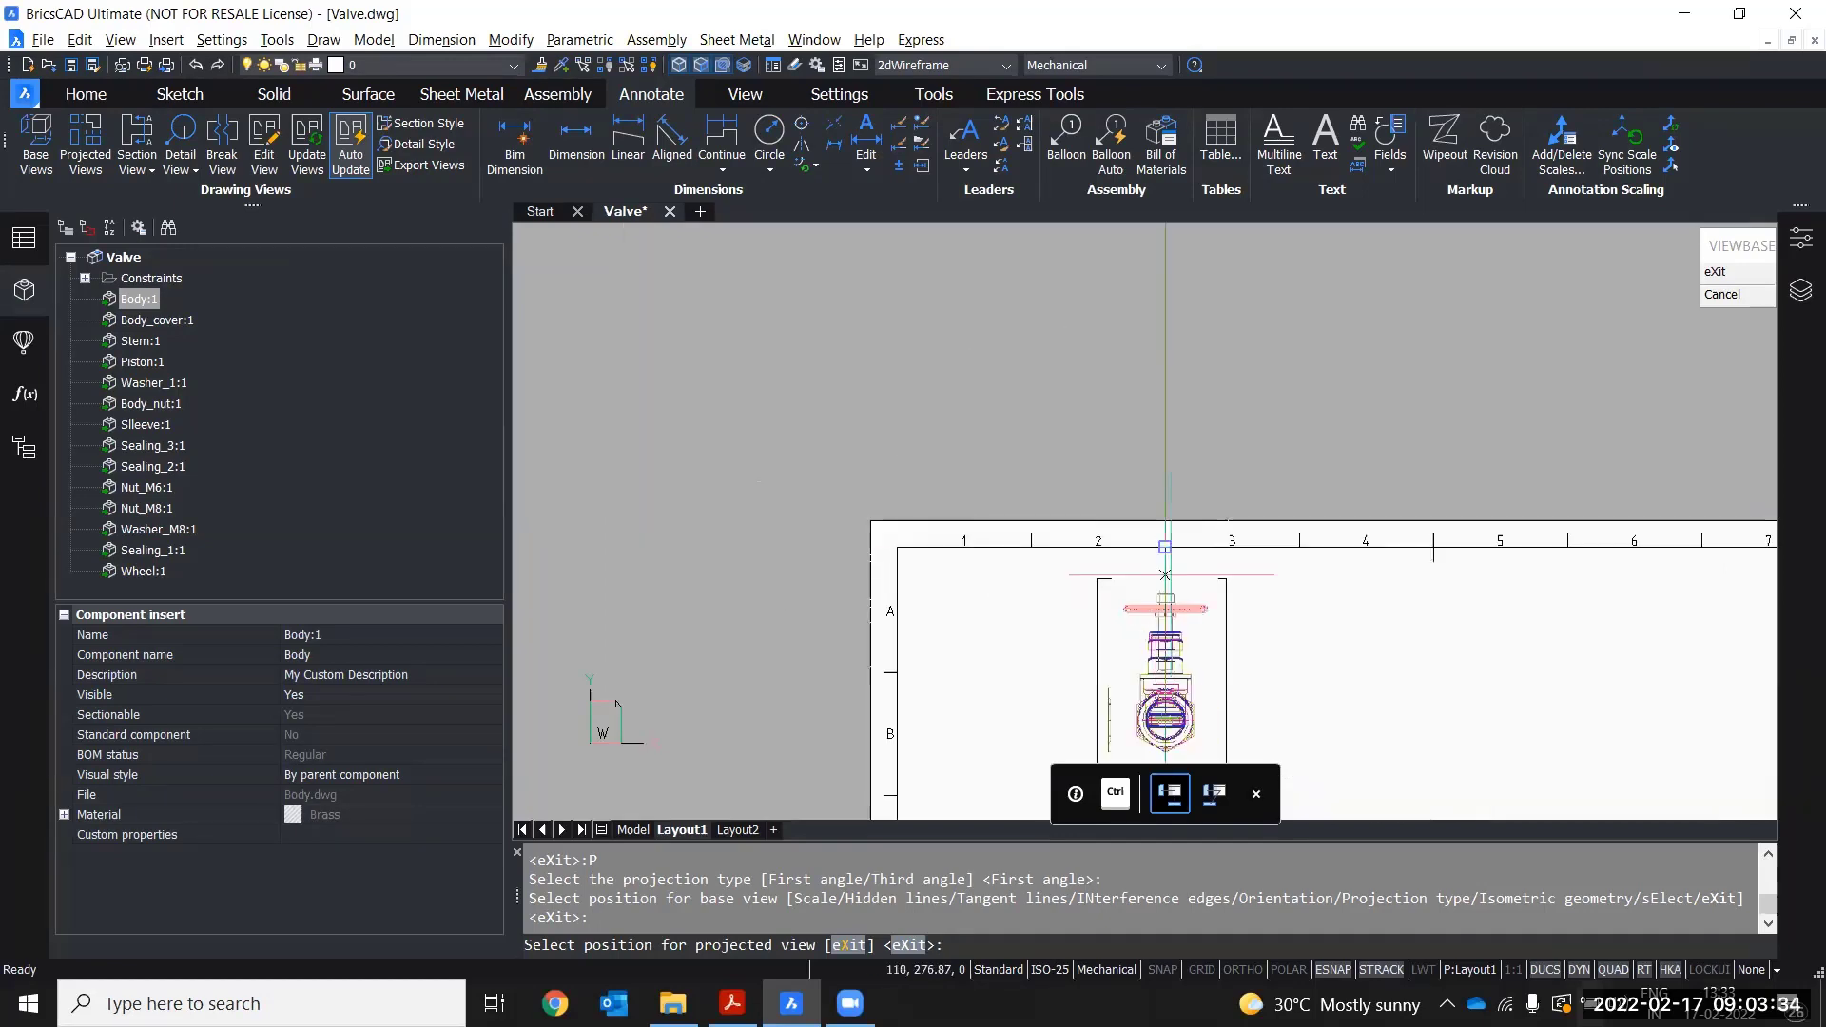
middle_click_drag(1333, 666, 1193, 376)
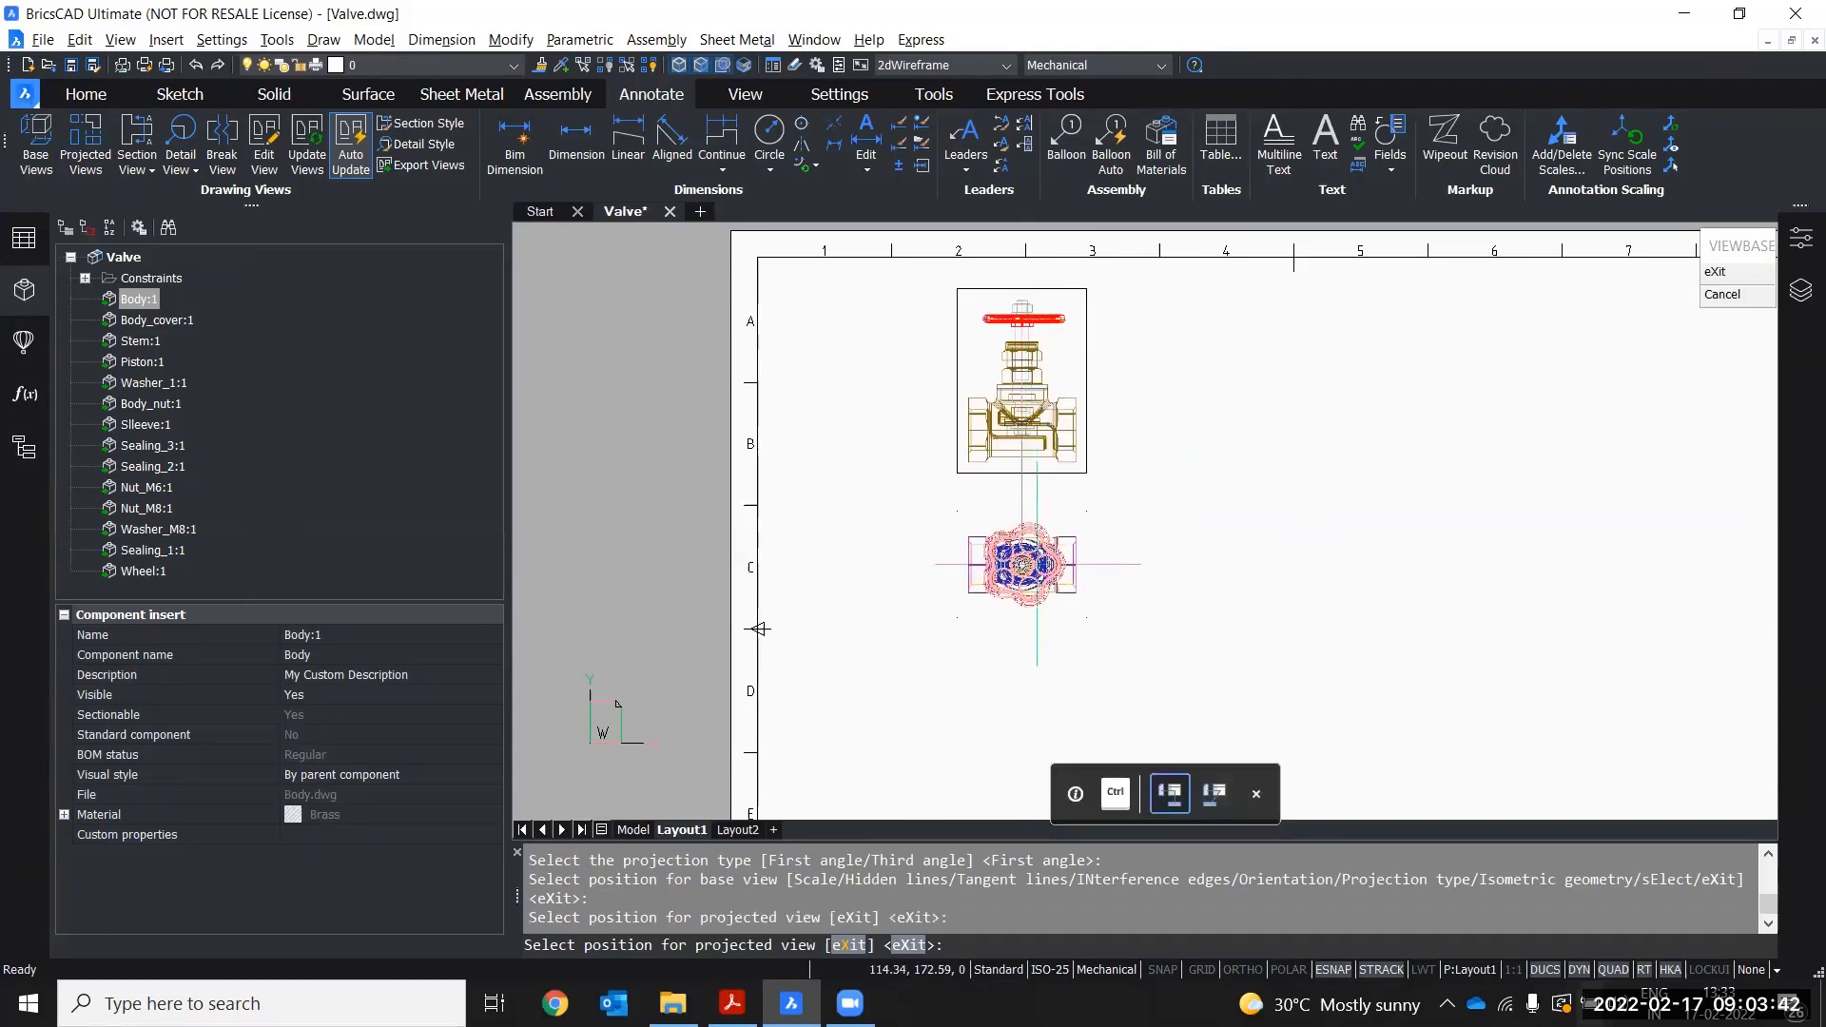
left_click(1037, 565)
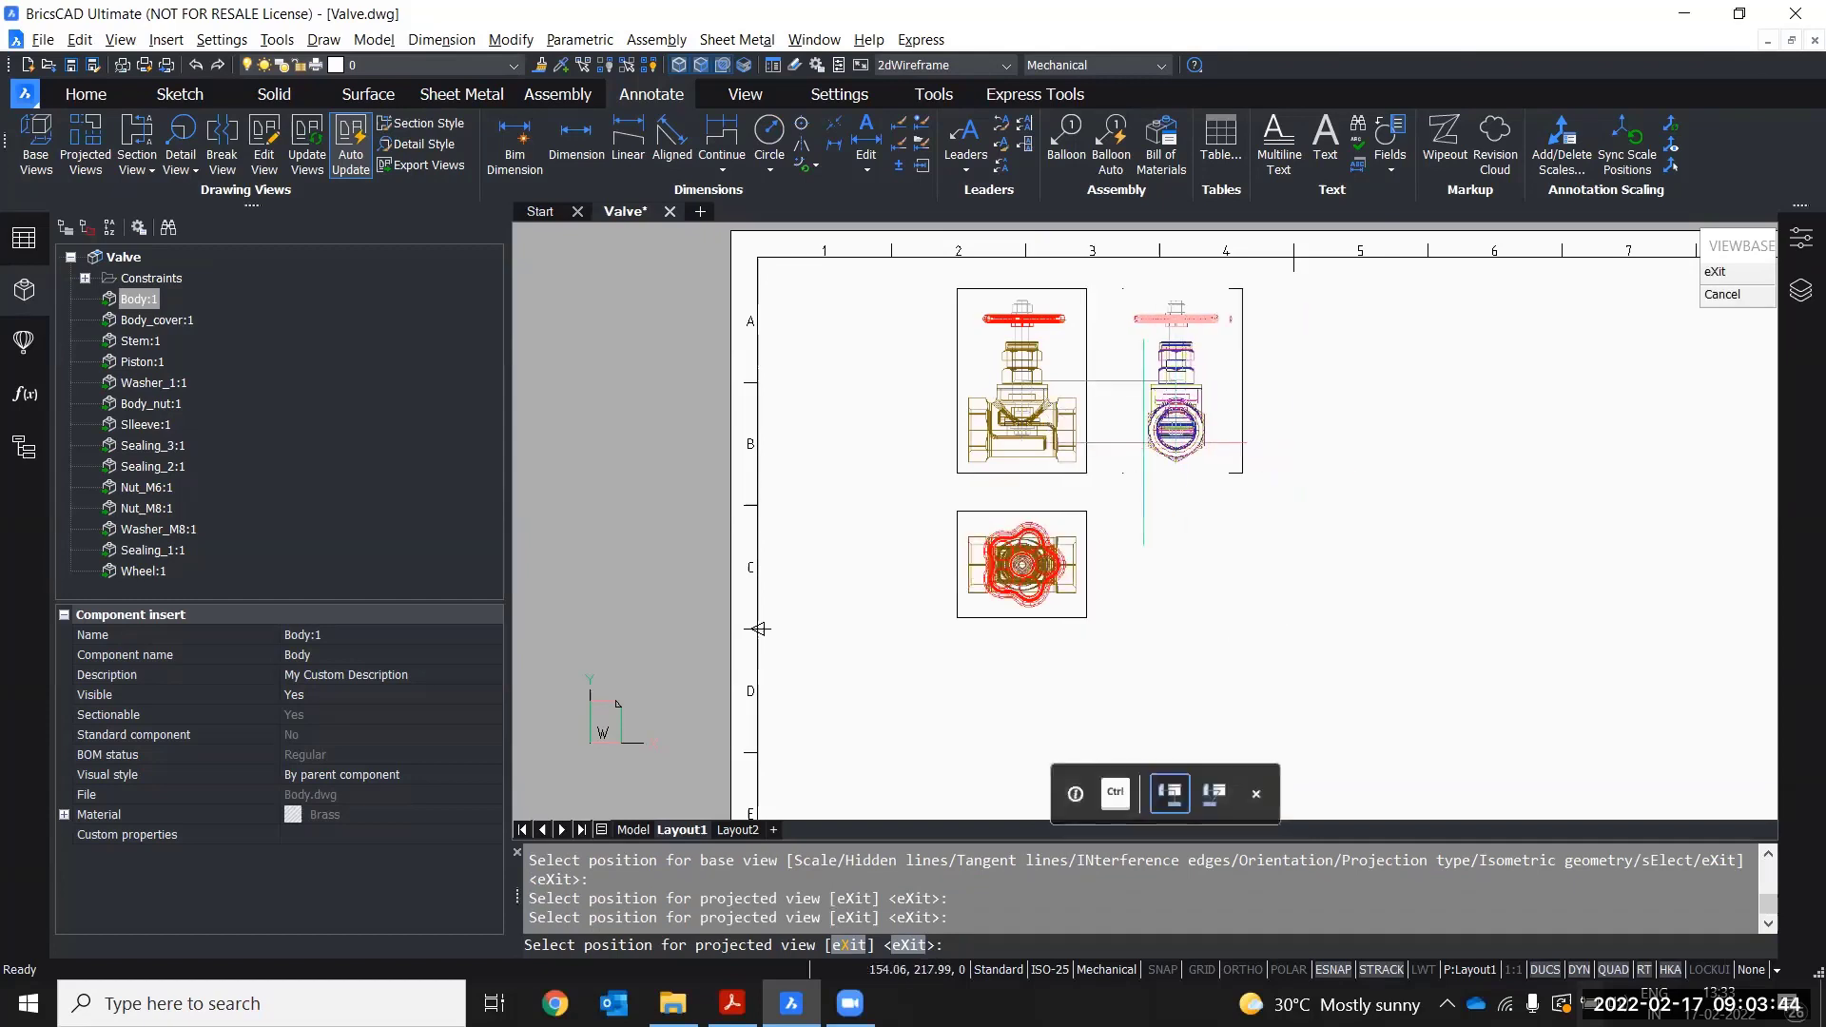
left_click(1190, 447)
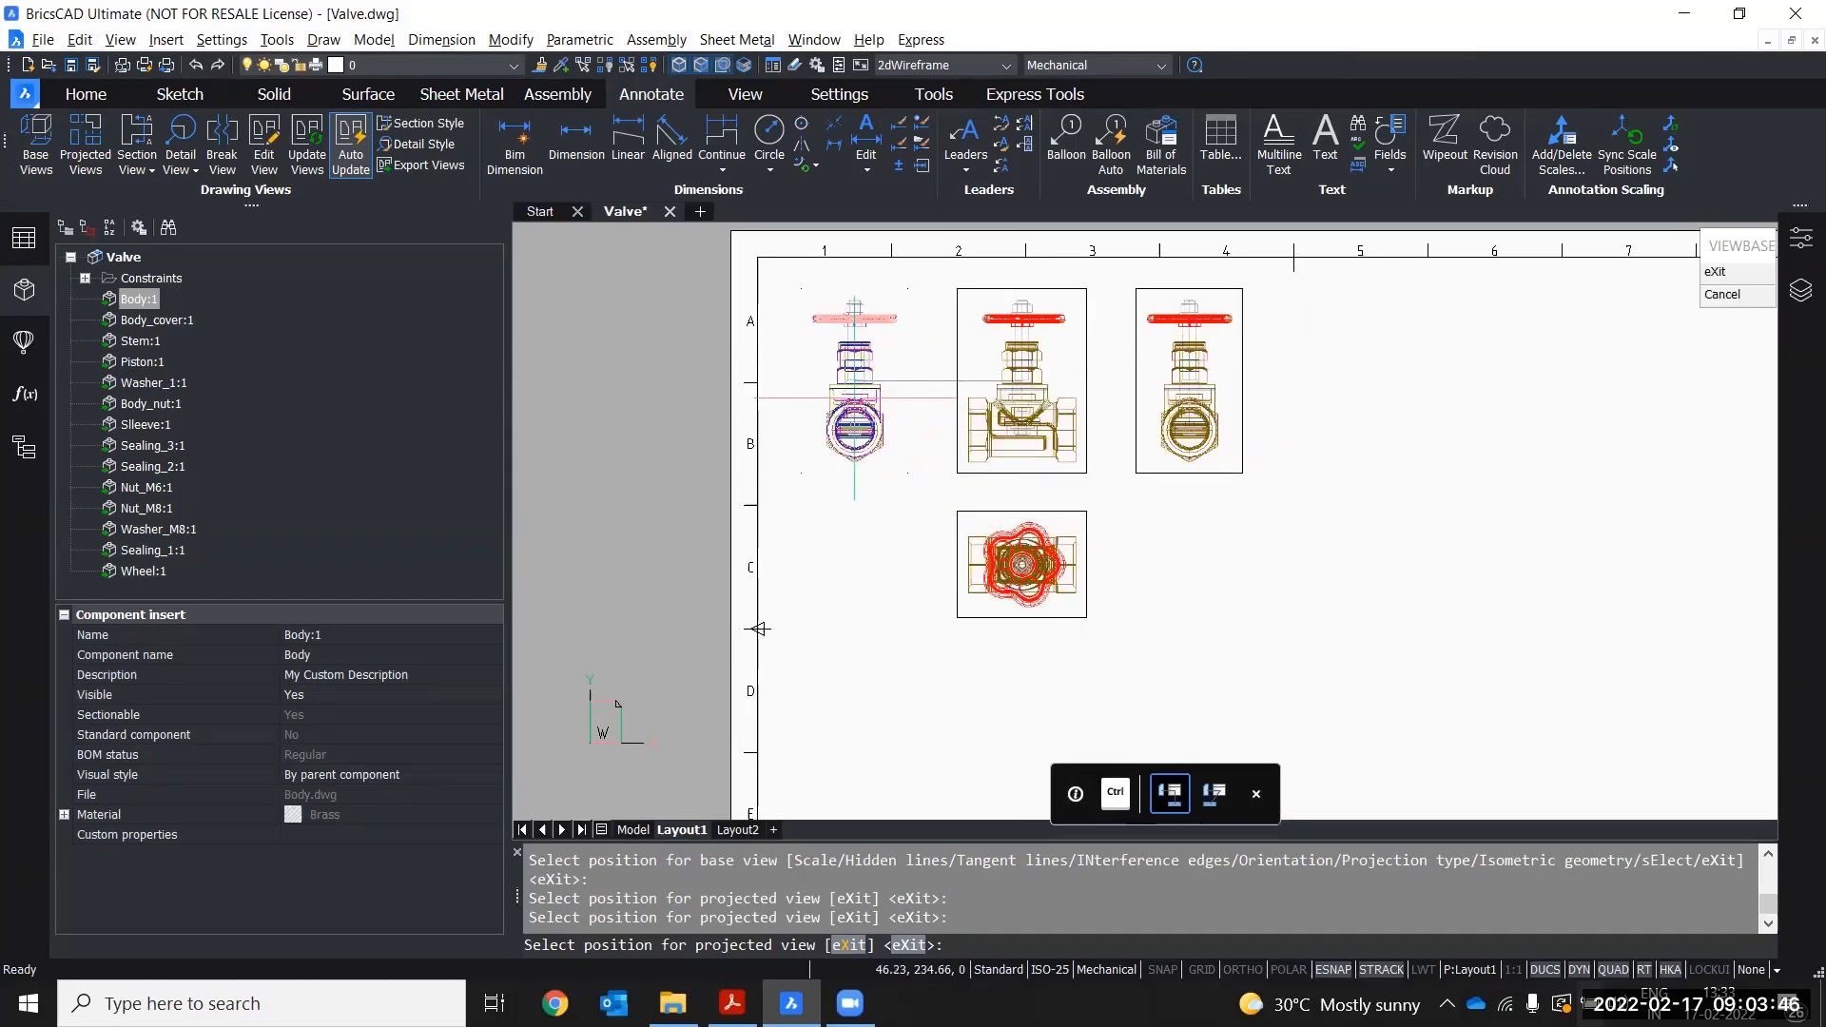
left_click(857, 400)
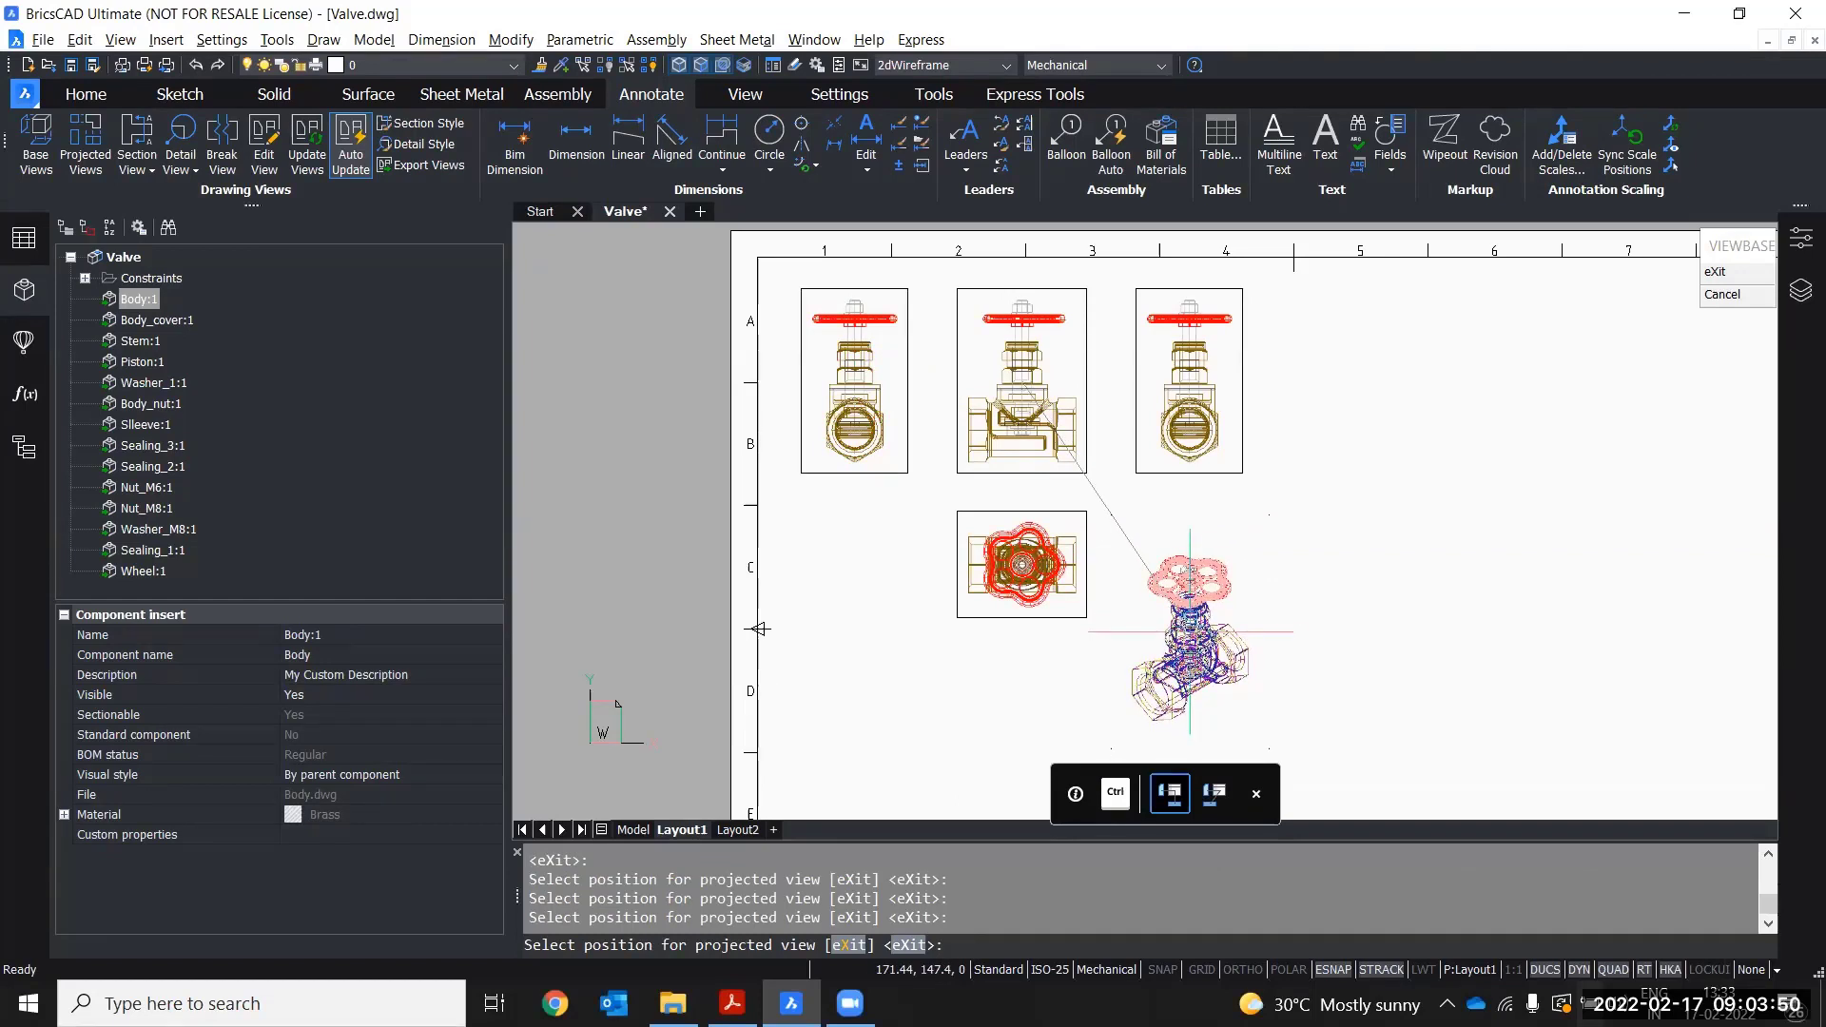
- Place an isometric projected view diagonally below and right of the base view, and finish generating the drawing views
left_click(1190, 632)
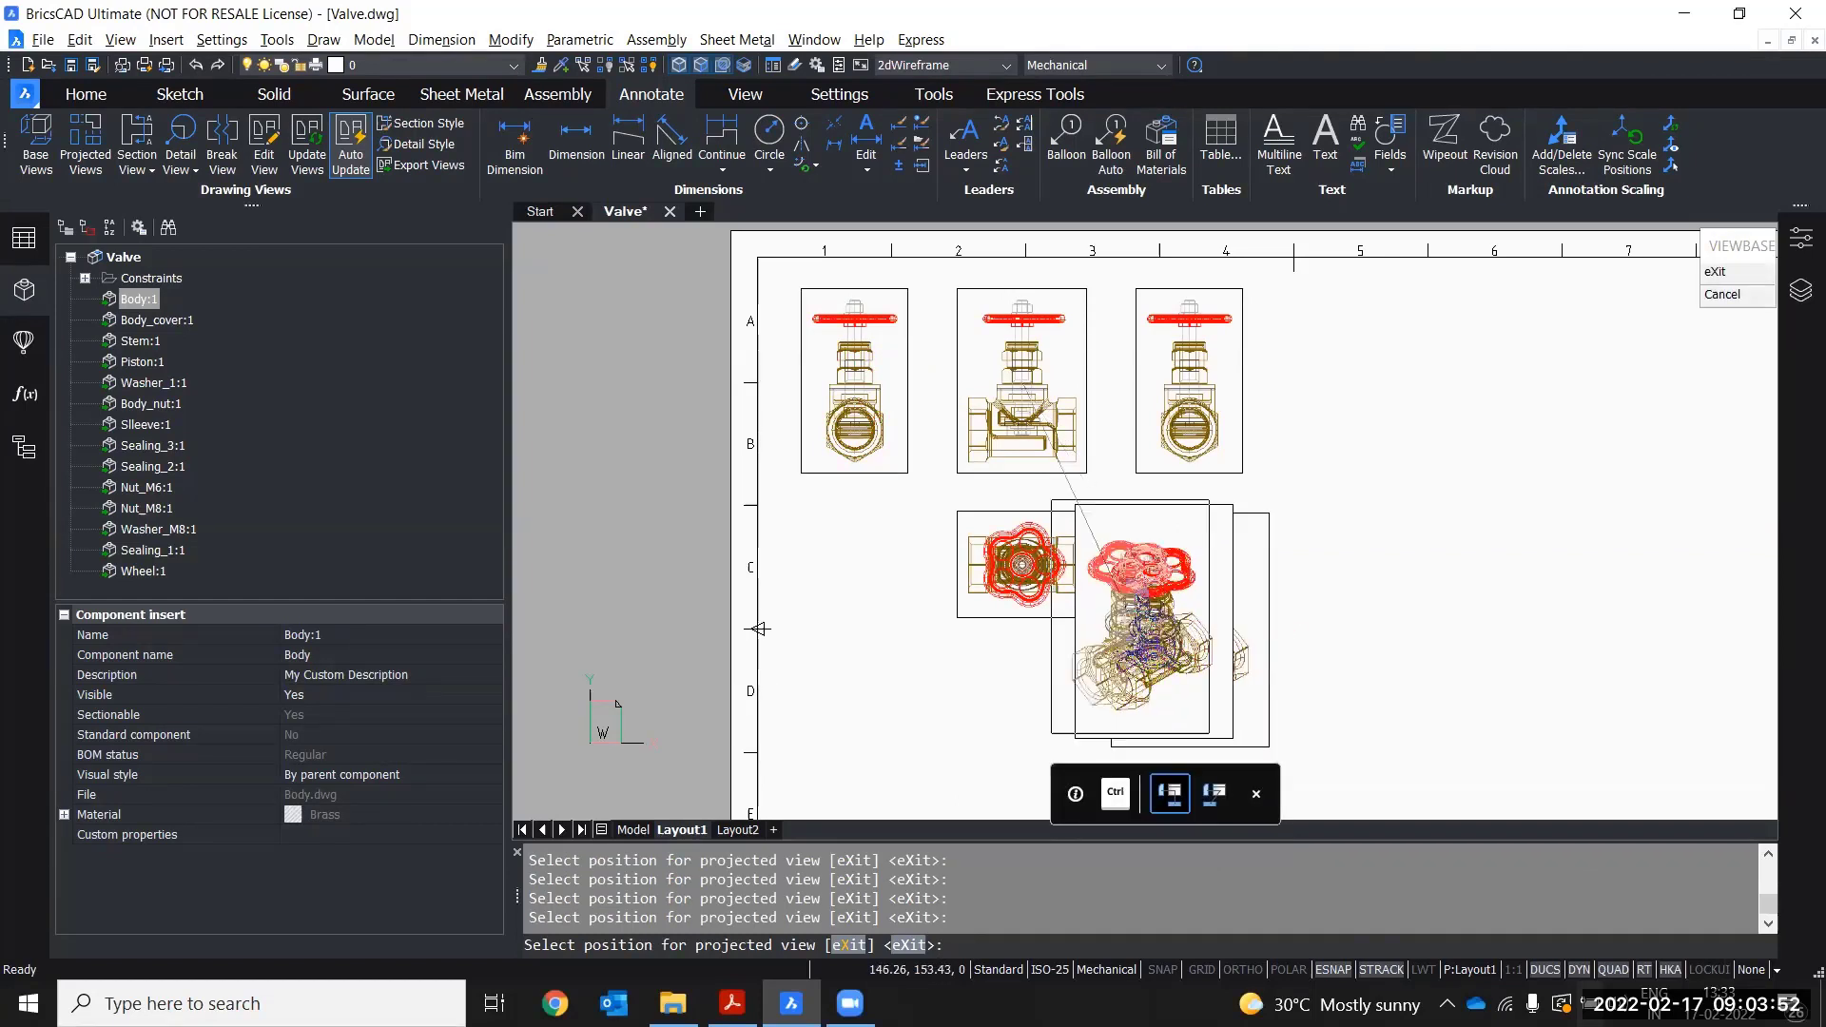
middle_click_drag(738, 618, 653, 503)
scroll(652, 503, "down", 2)
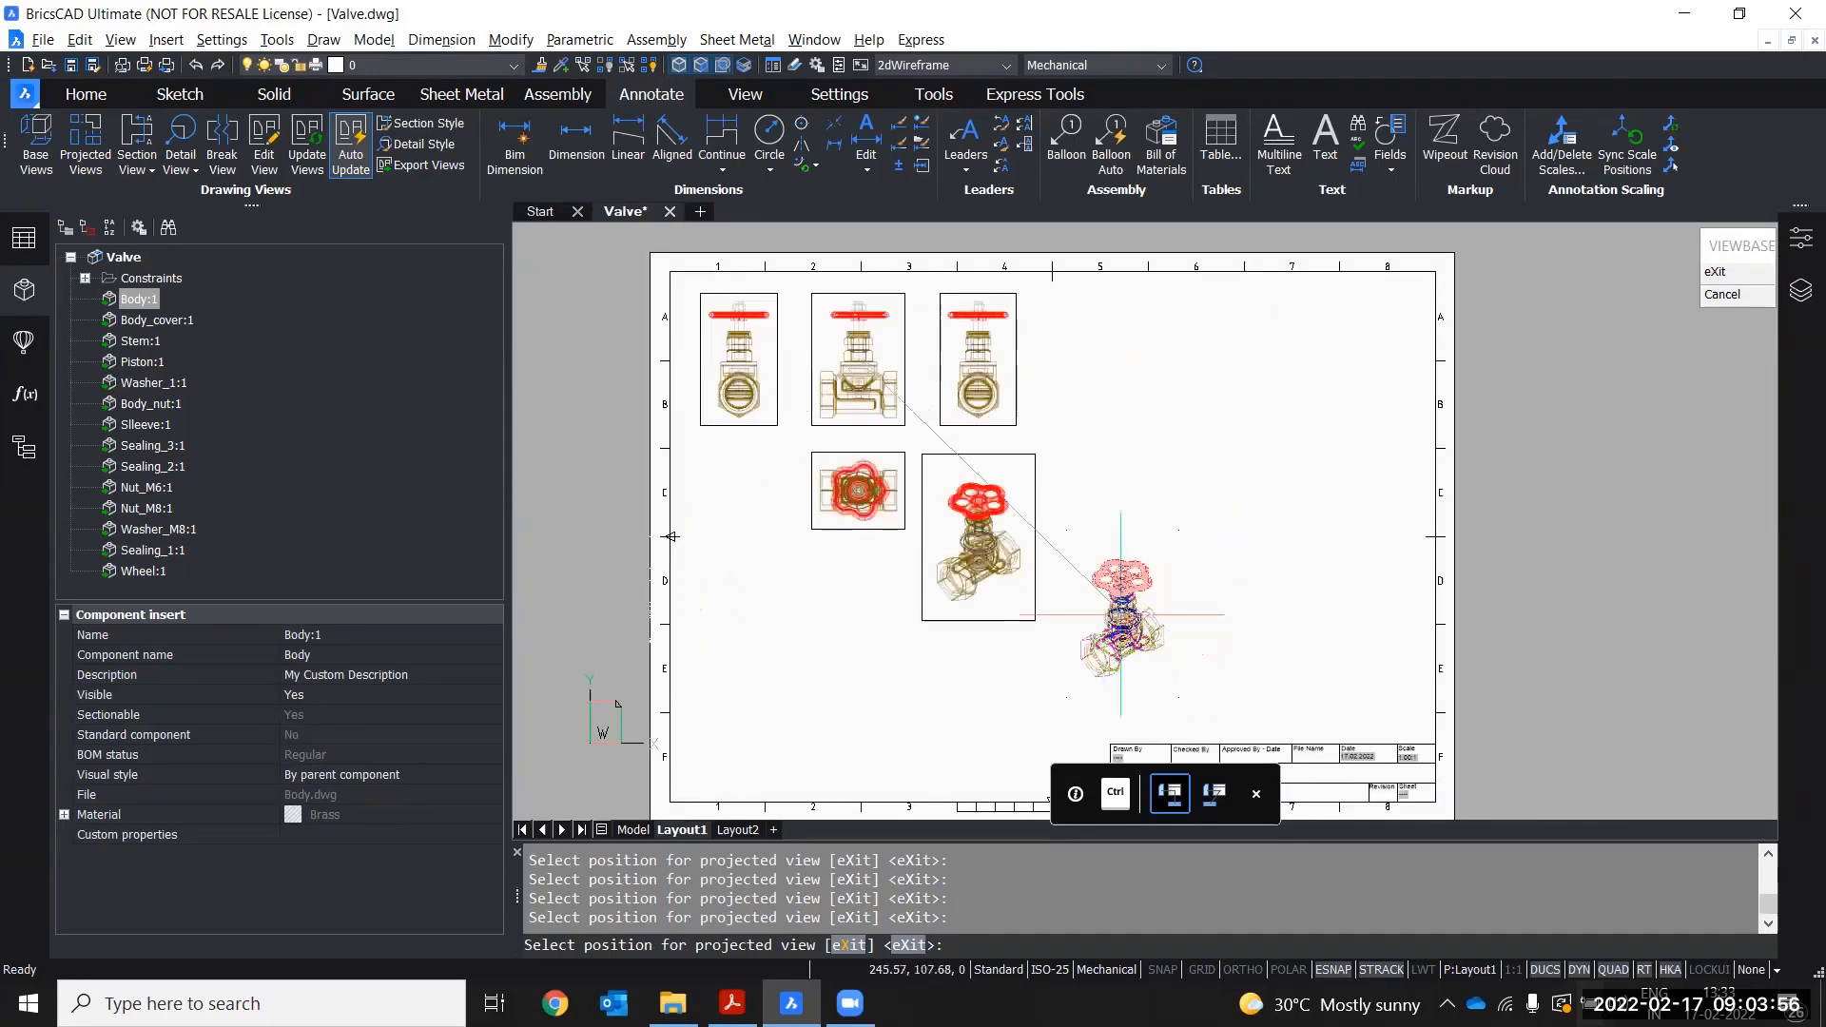
key("Return")
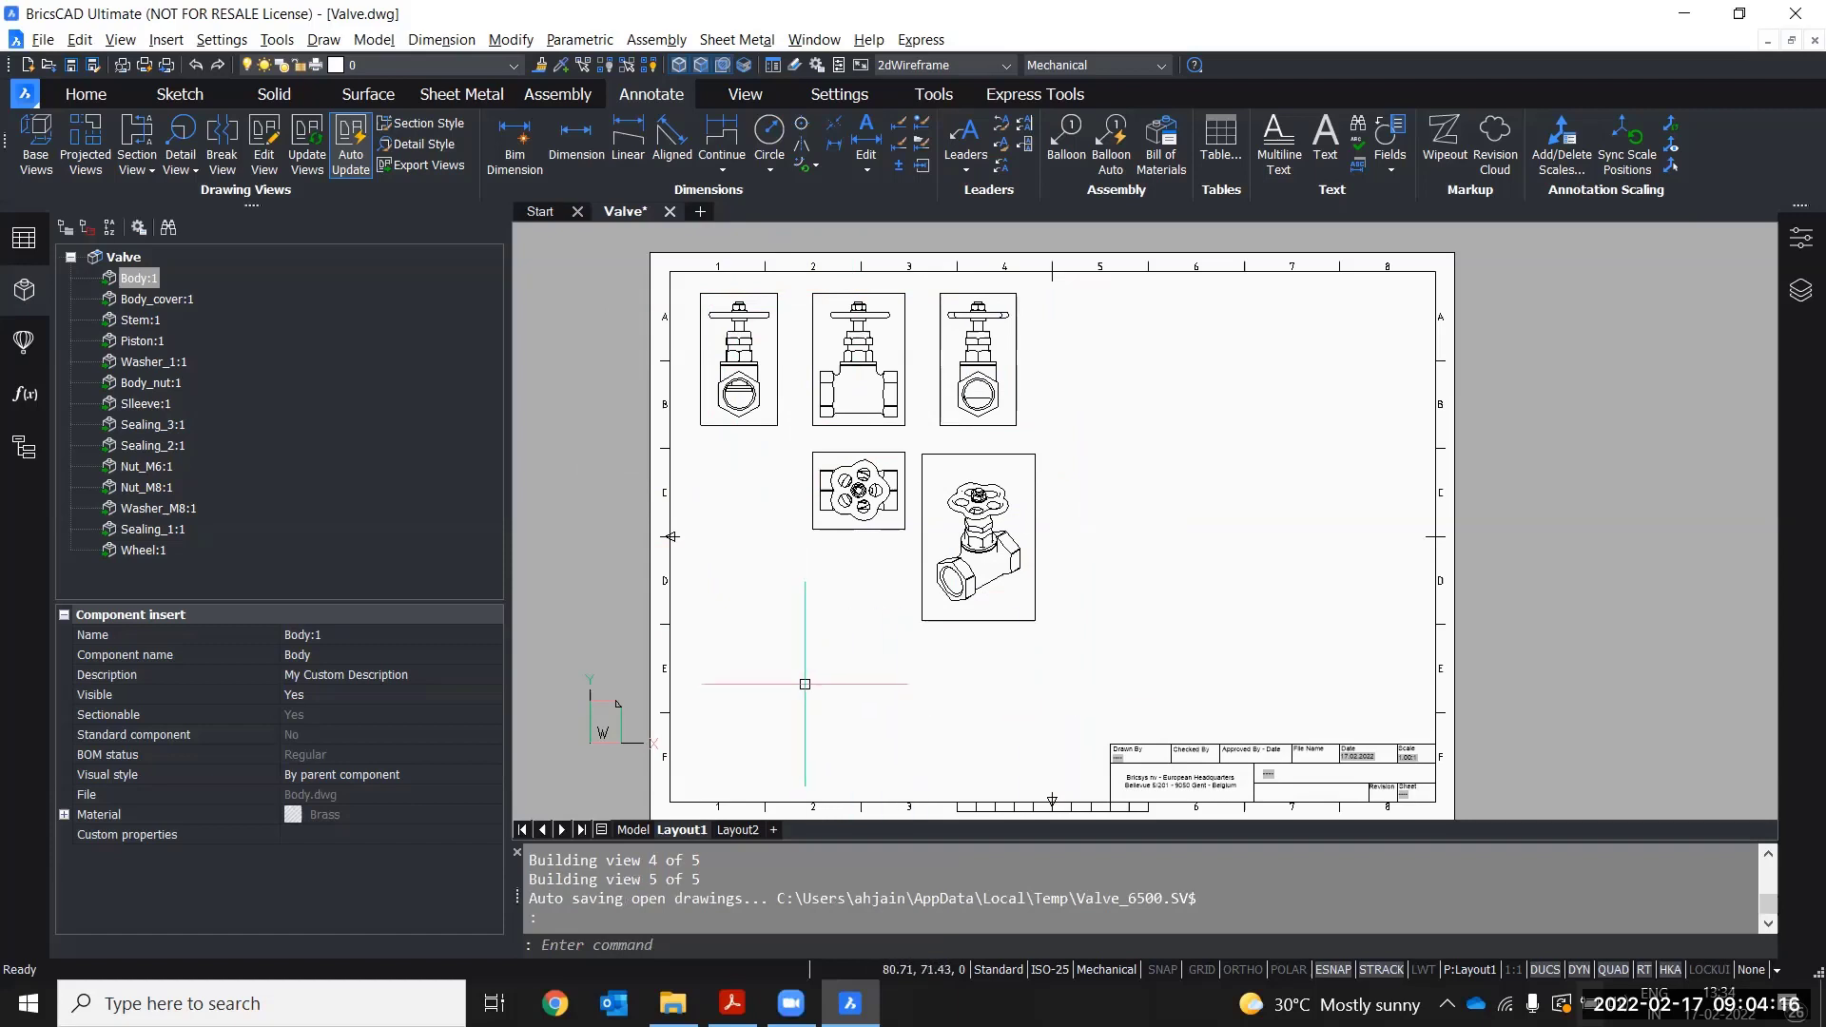
- Select the front base view's viewport on the sheet and show its properties
middle_click_drag(816, 655, 865, 755)
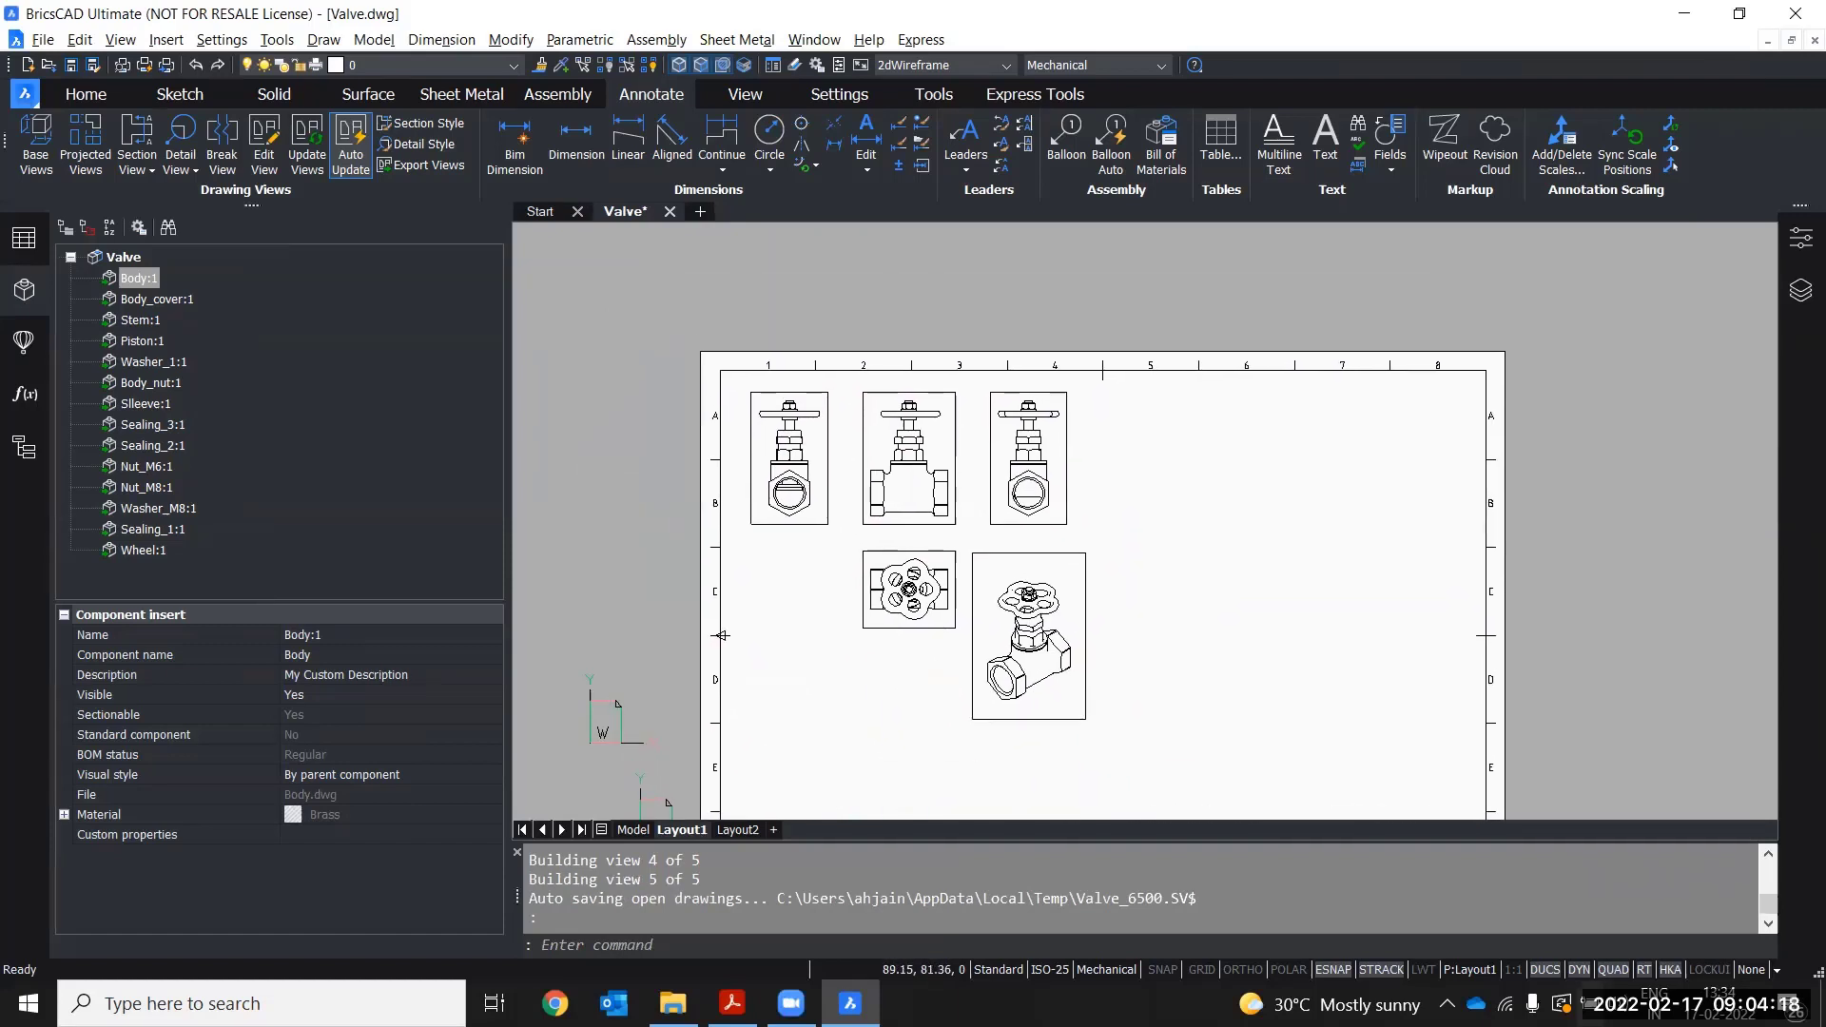
scroll(806, 565, "up", 3)
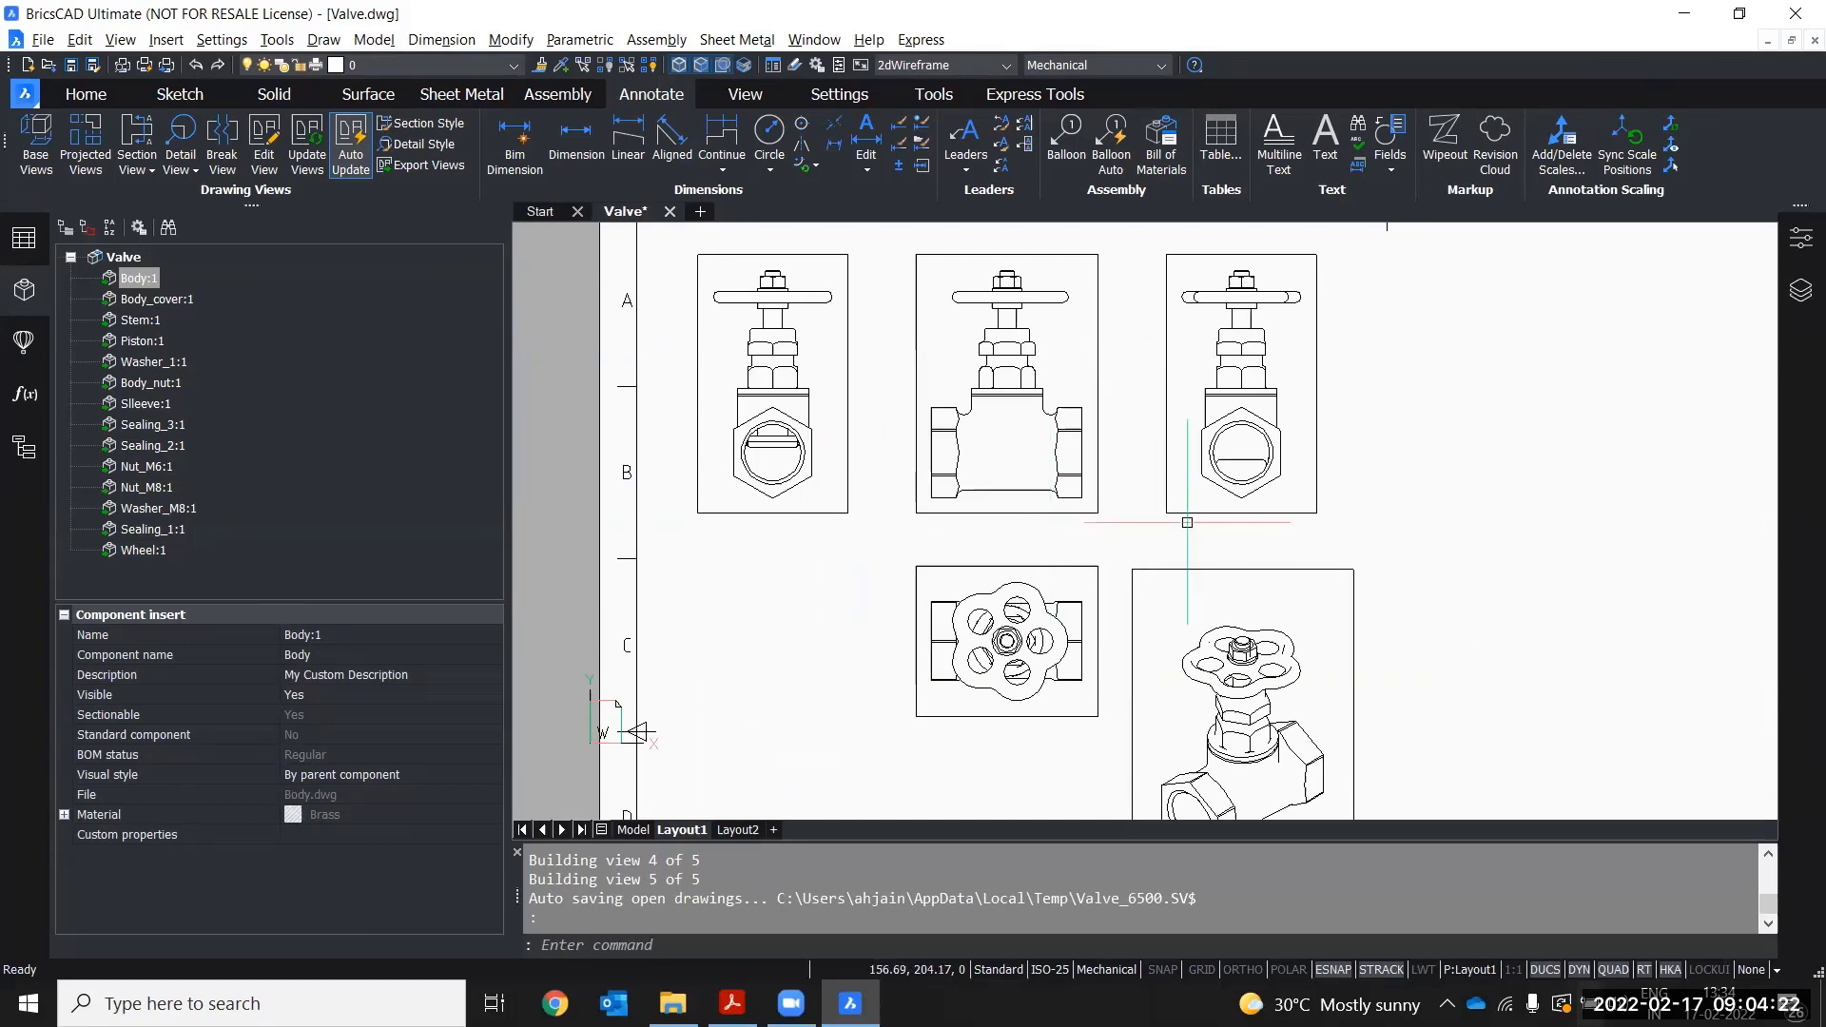
mouse_move(1200, 481)
middle_mouse_down()
mouse_move(1161, 450)
mouse_move(1127, 494)
middle_mouse_up()
scroll(1136, 486, "down", 2)
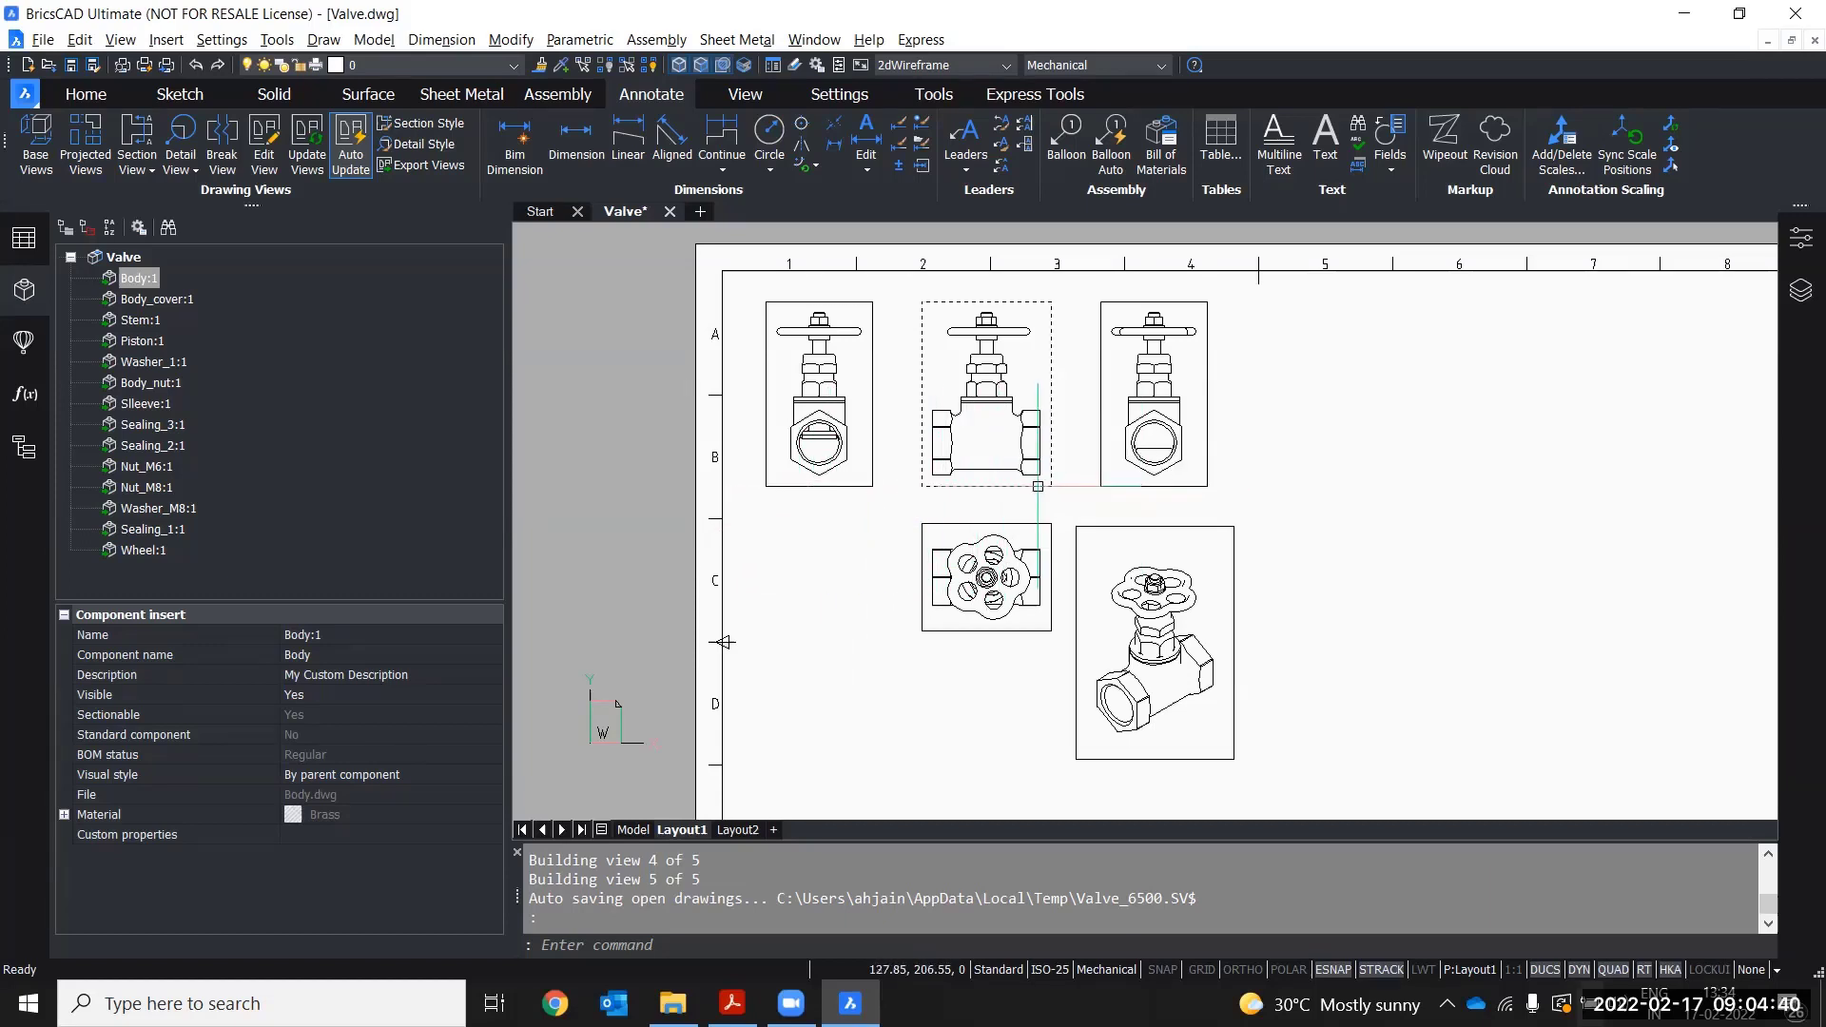
left_click(938, 485)
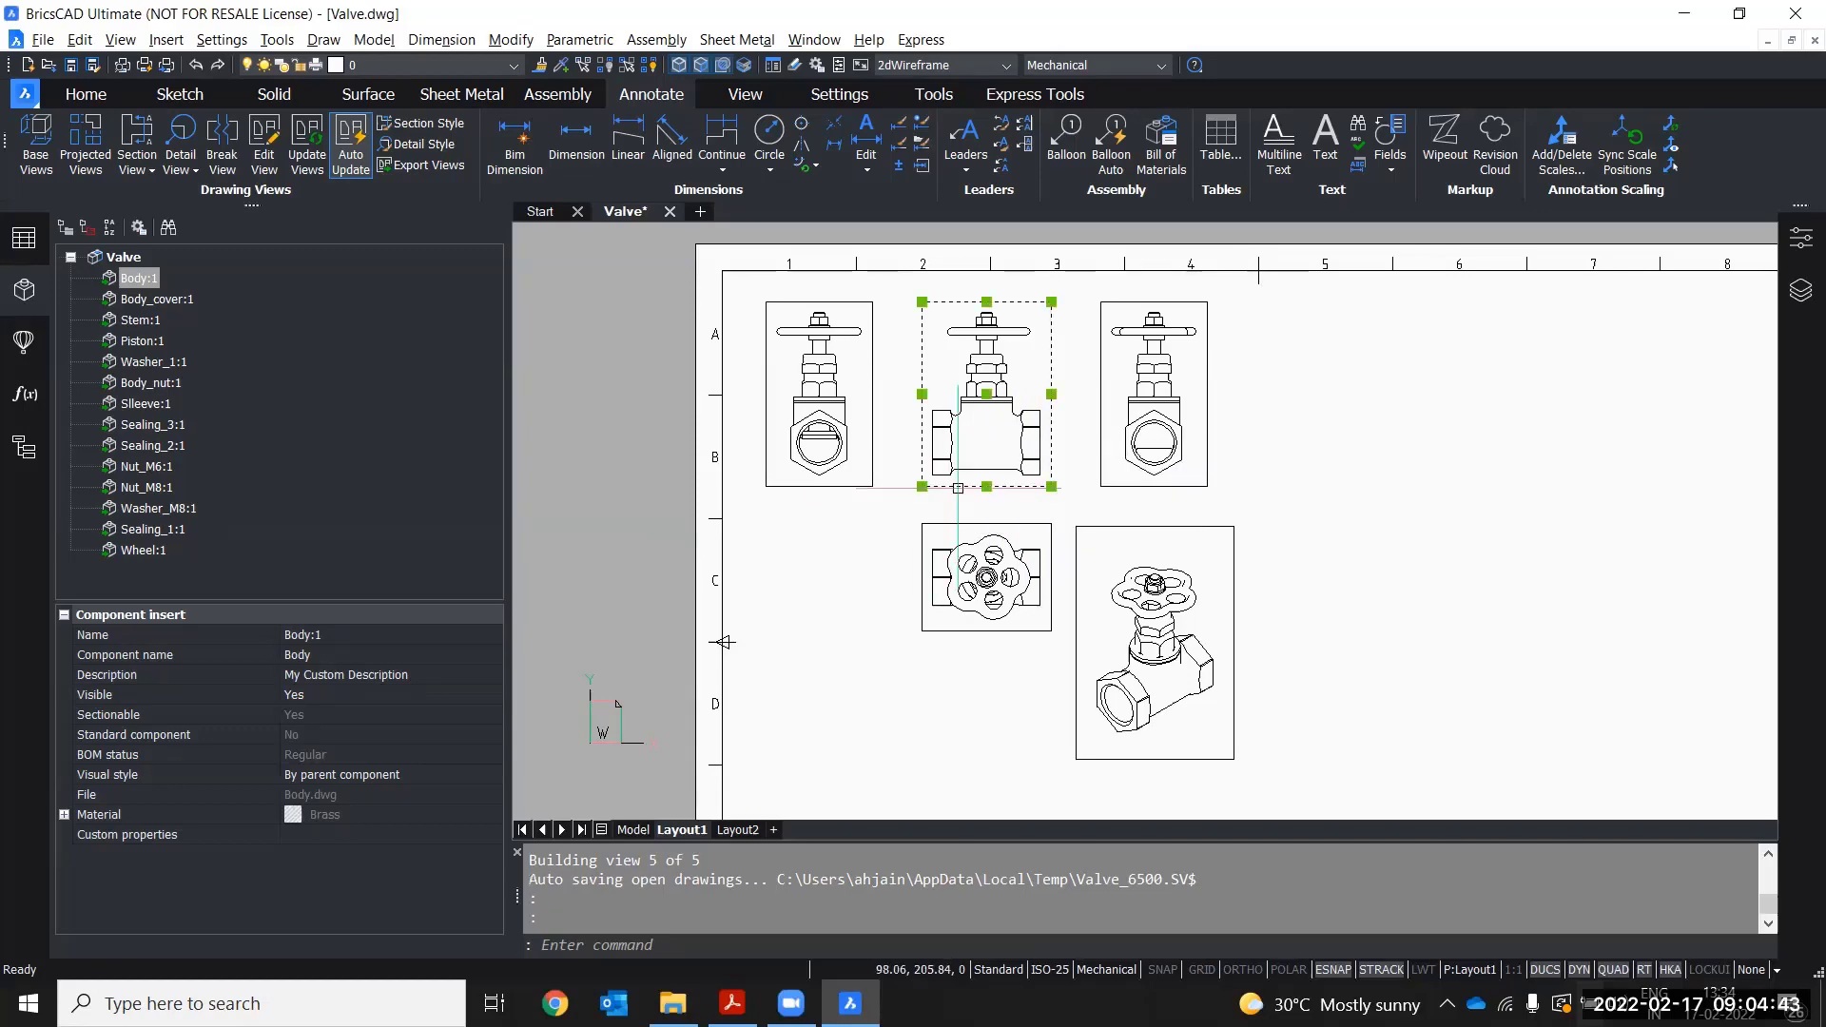
left_click(1801, 237)
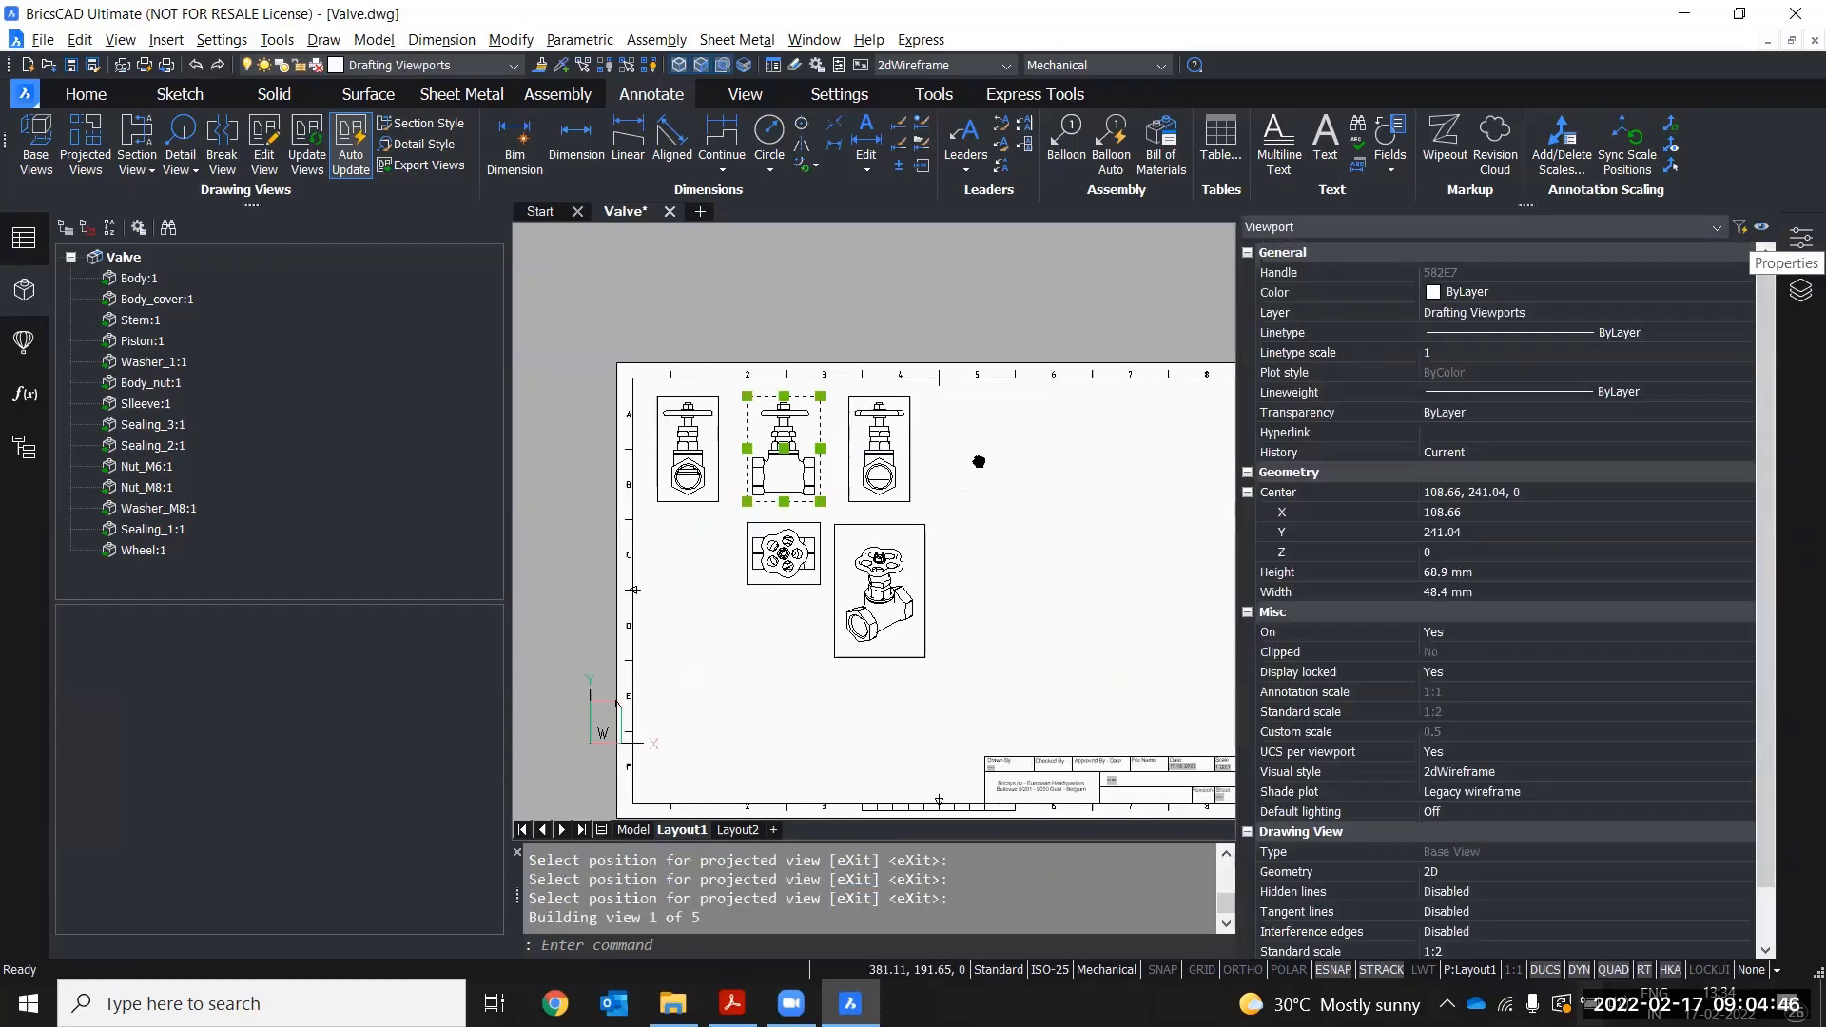
- Set the base view's Hidden lines property to Enabled
middle_click_drag(1011, 469, 950, 359)
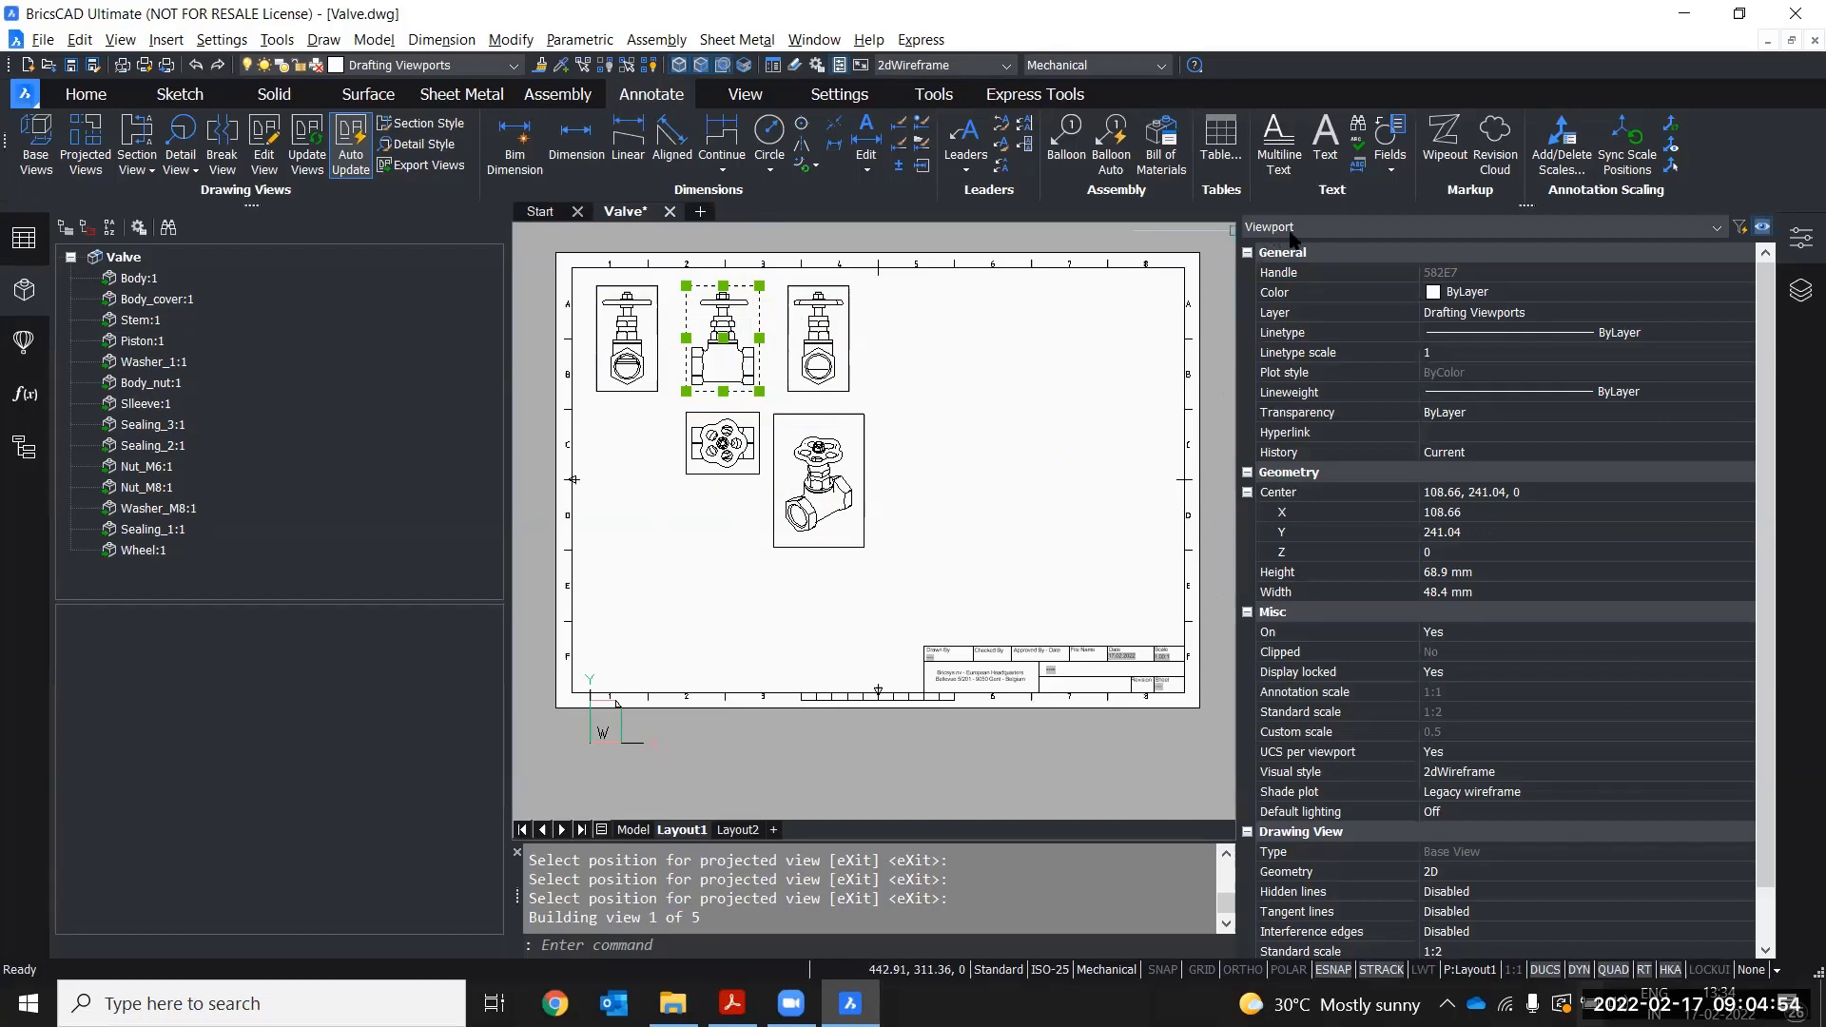
scroll(1491, 588, "down", 1)
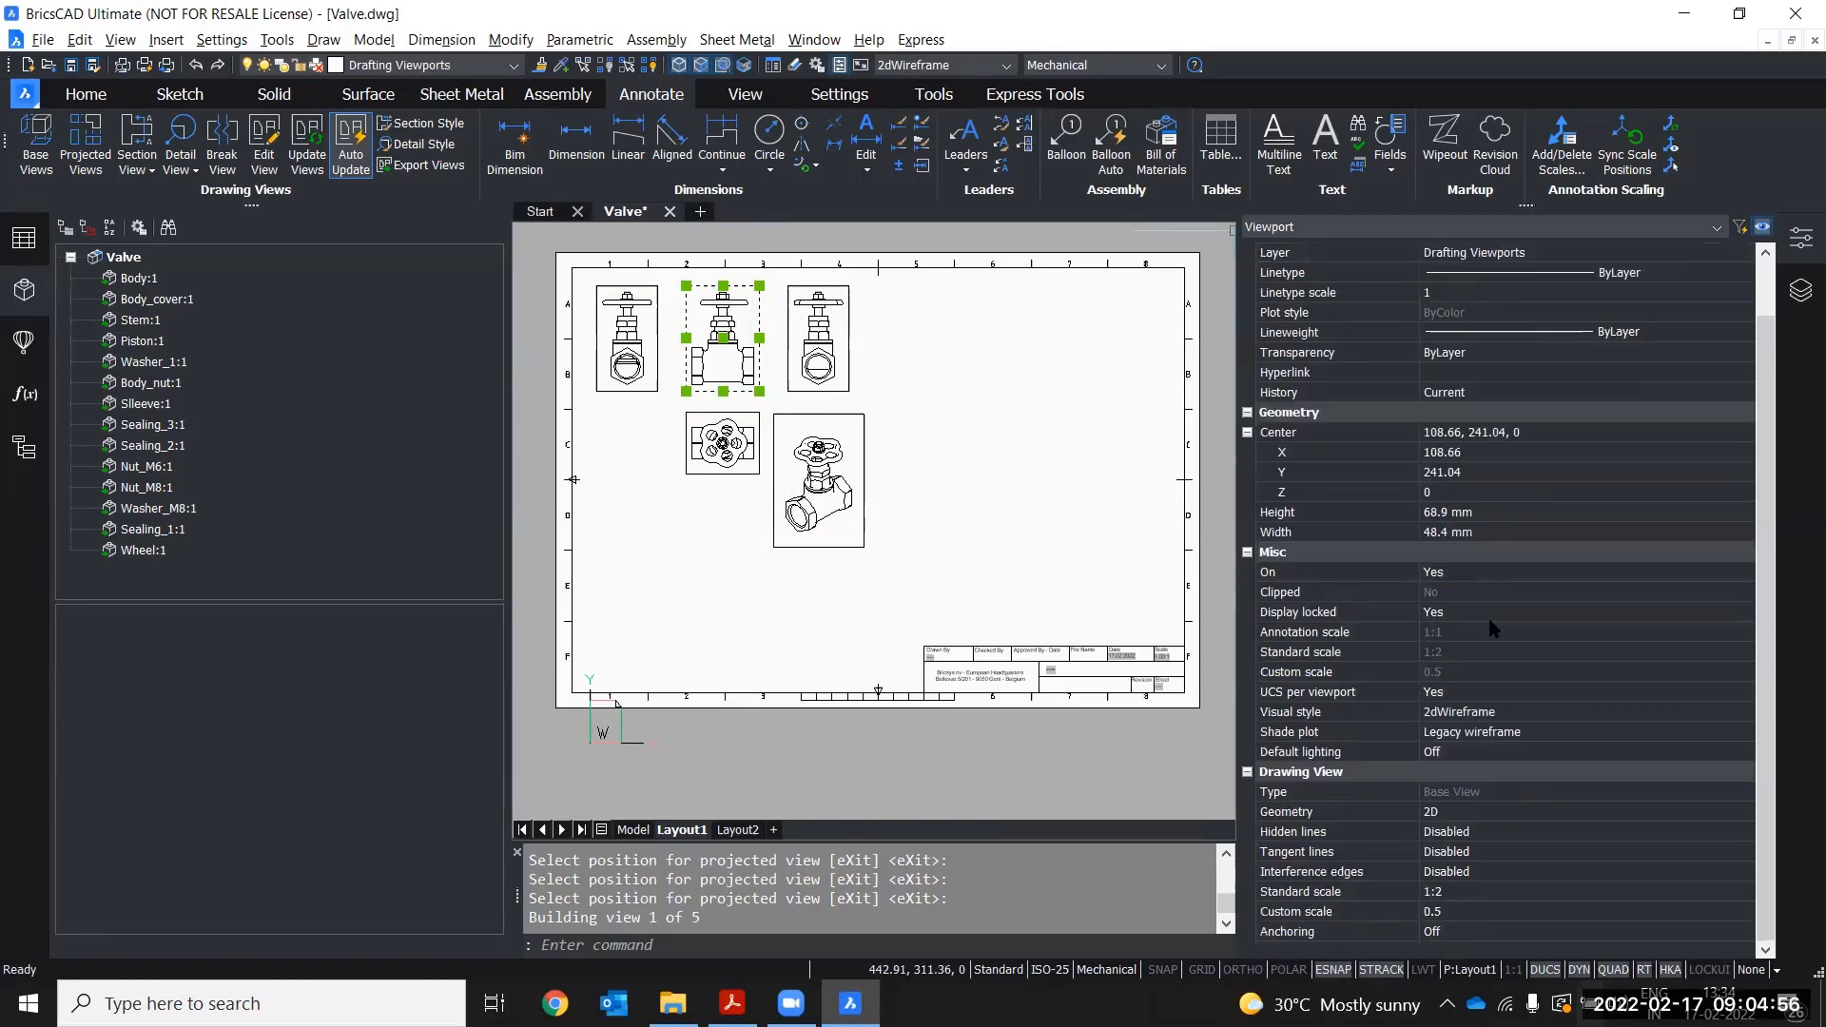
left_click(1484, 832)
left_click(1484, 833)
left_click(1462, 854)
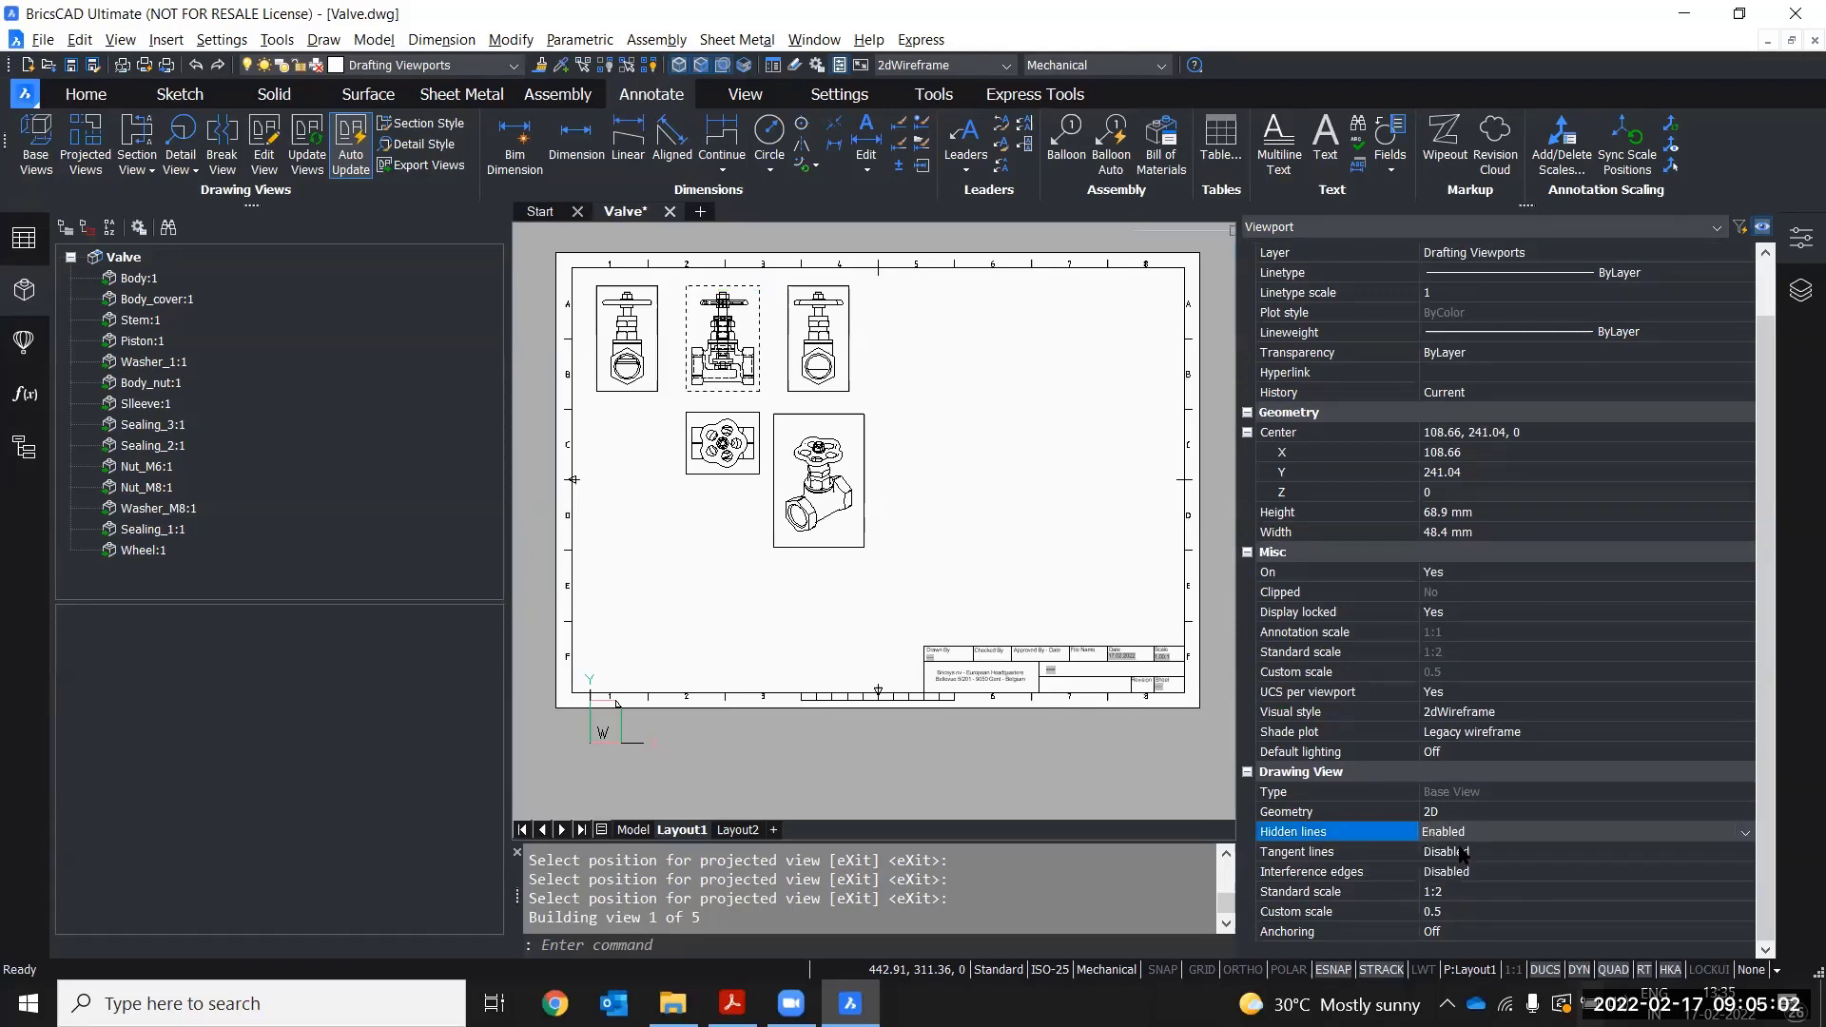
- Inspect the hidden lines in the base view and set its Hidden lines property back to Disabled
scroll(719, 371, "up", 5)
scroll(724, 524, "down", 3)
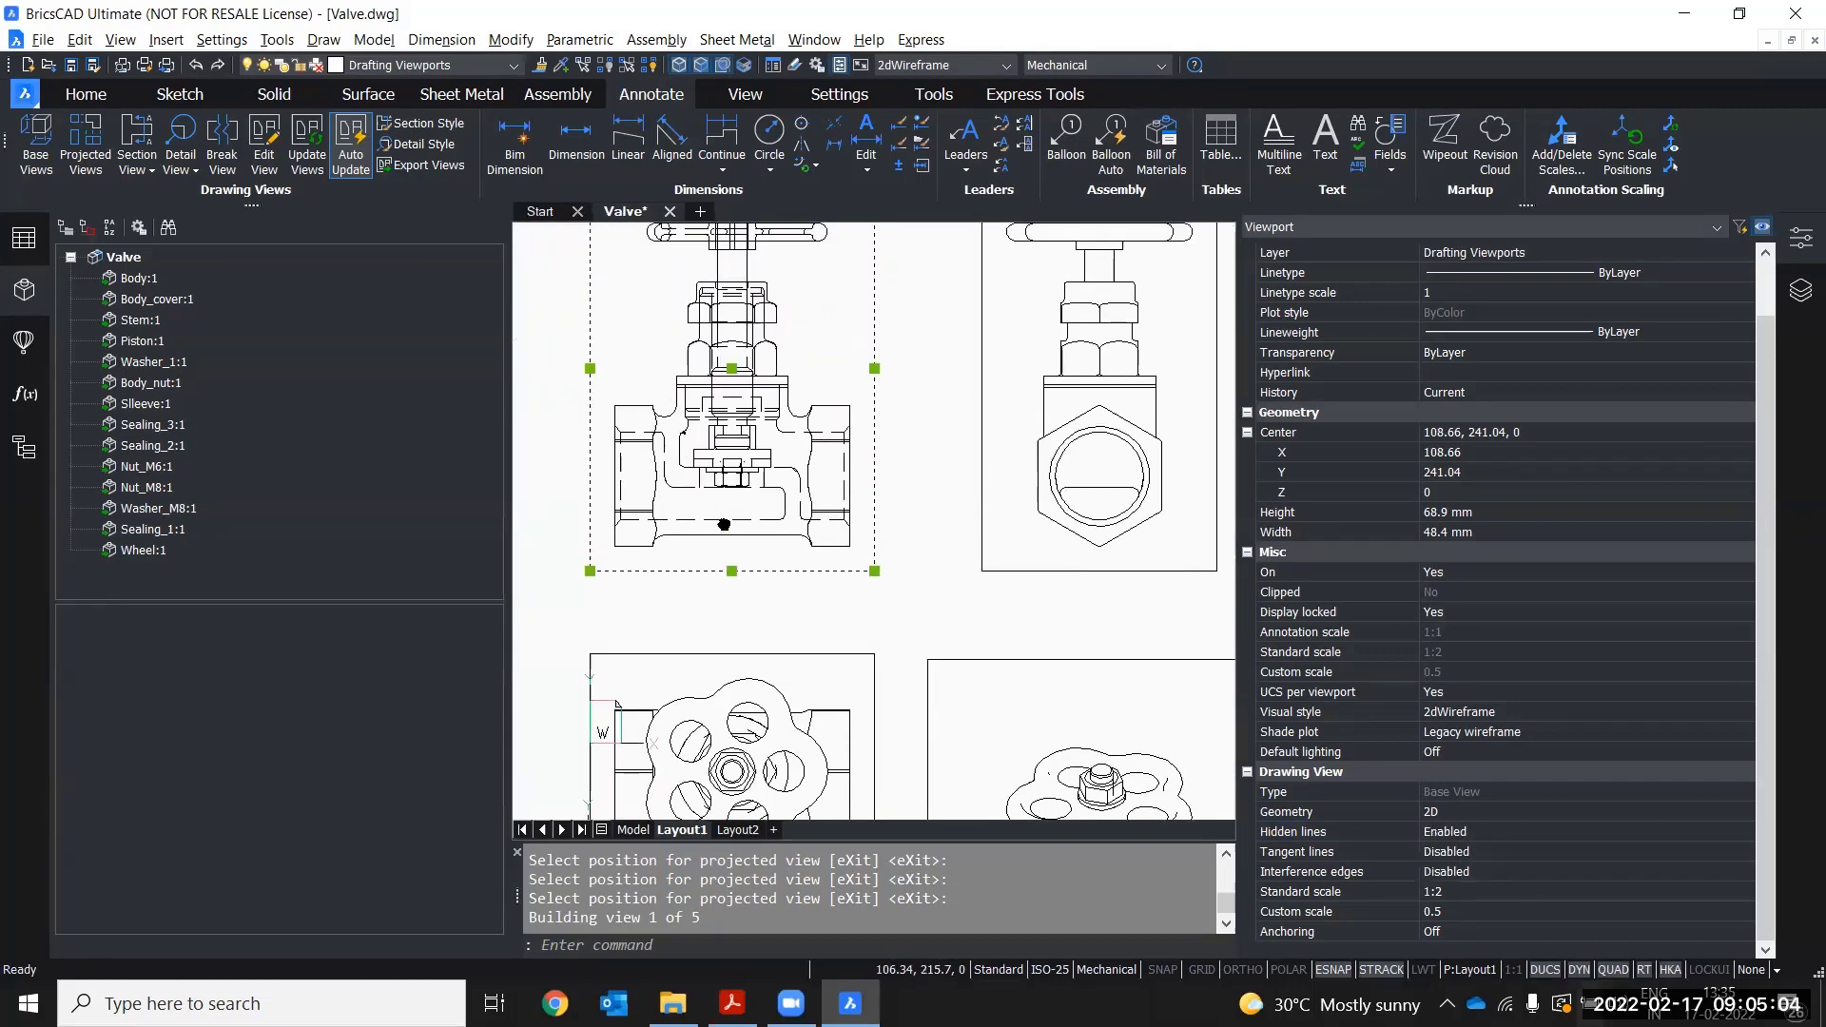
middle_click_drag(749, 491, 760, 473)
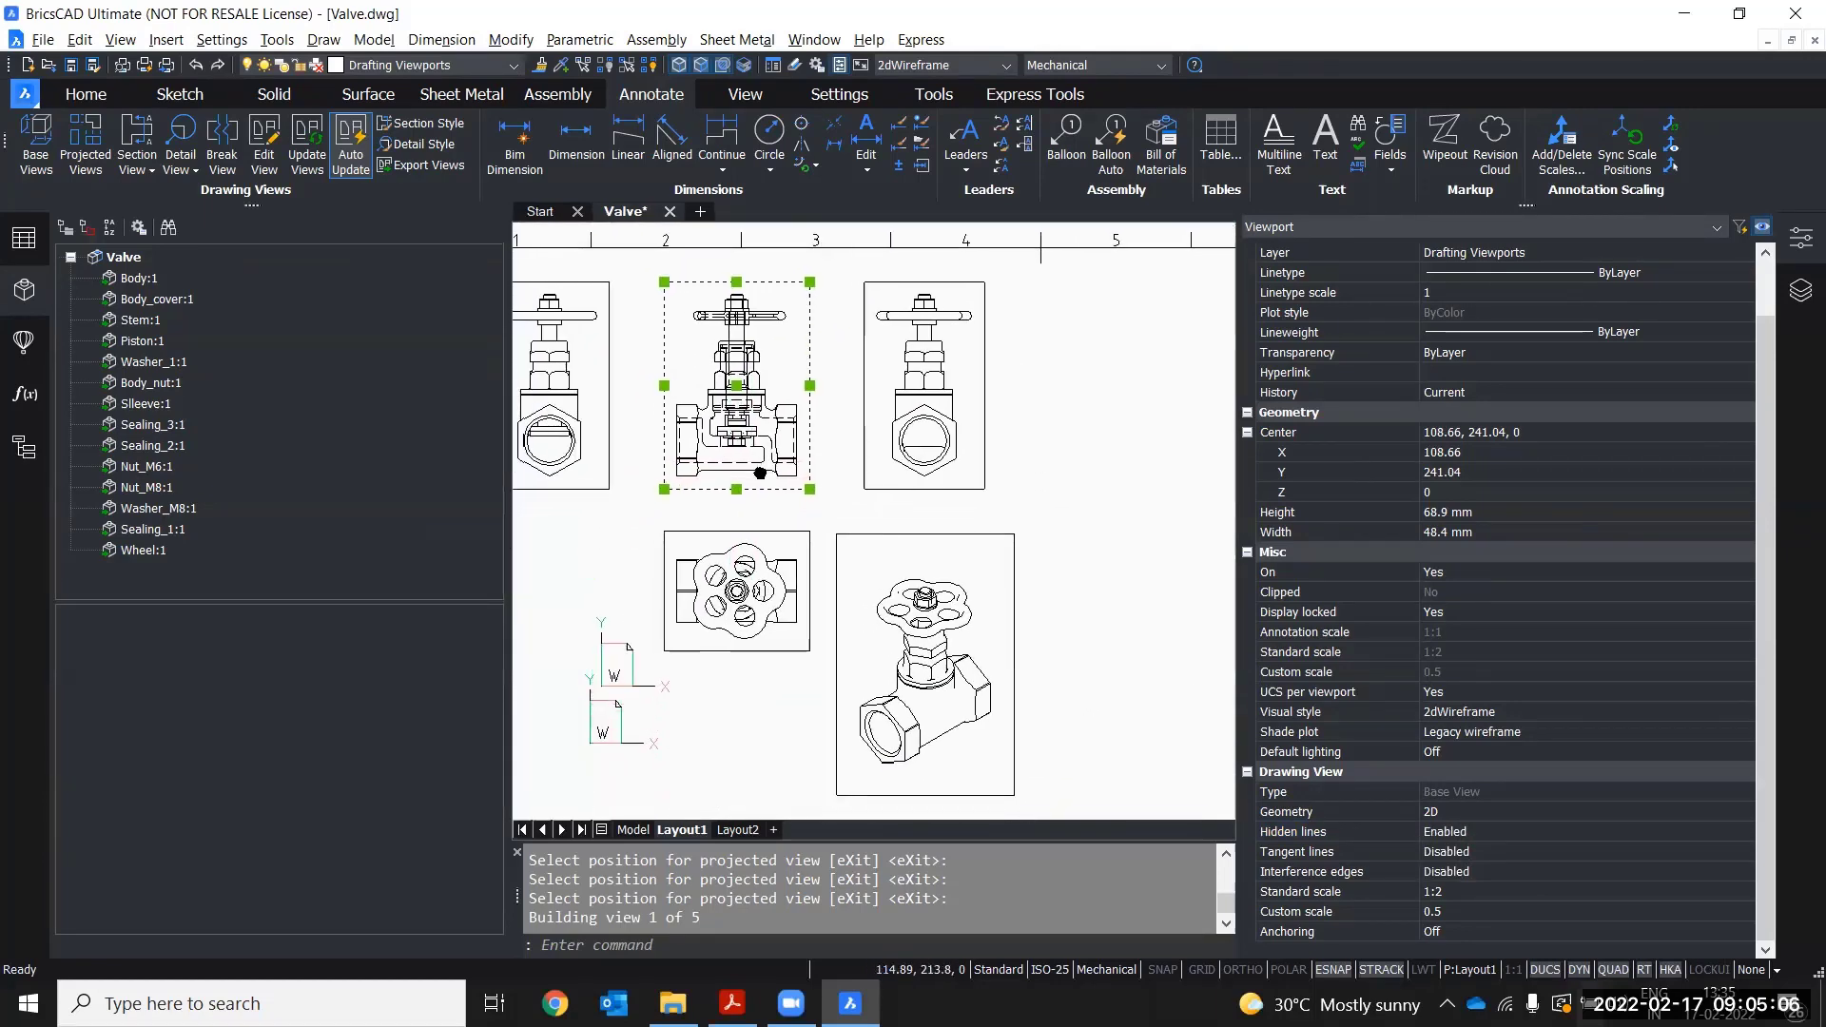
middle_click_drag(936, 513, 942, 448)
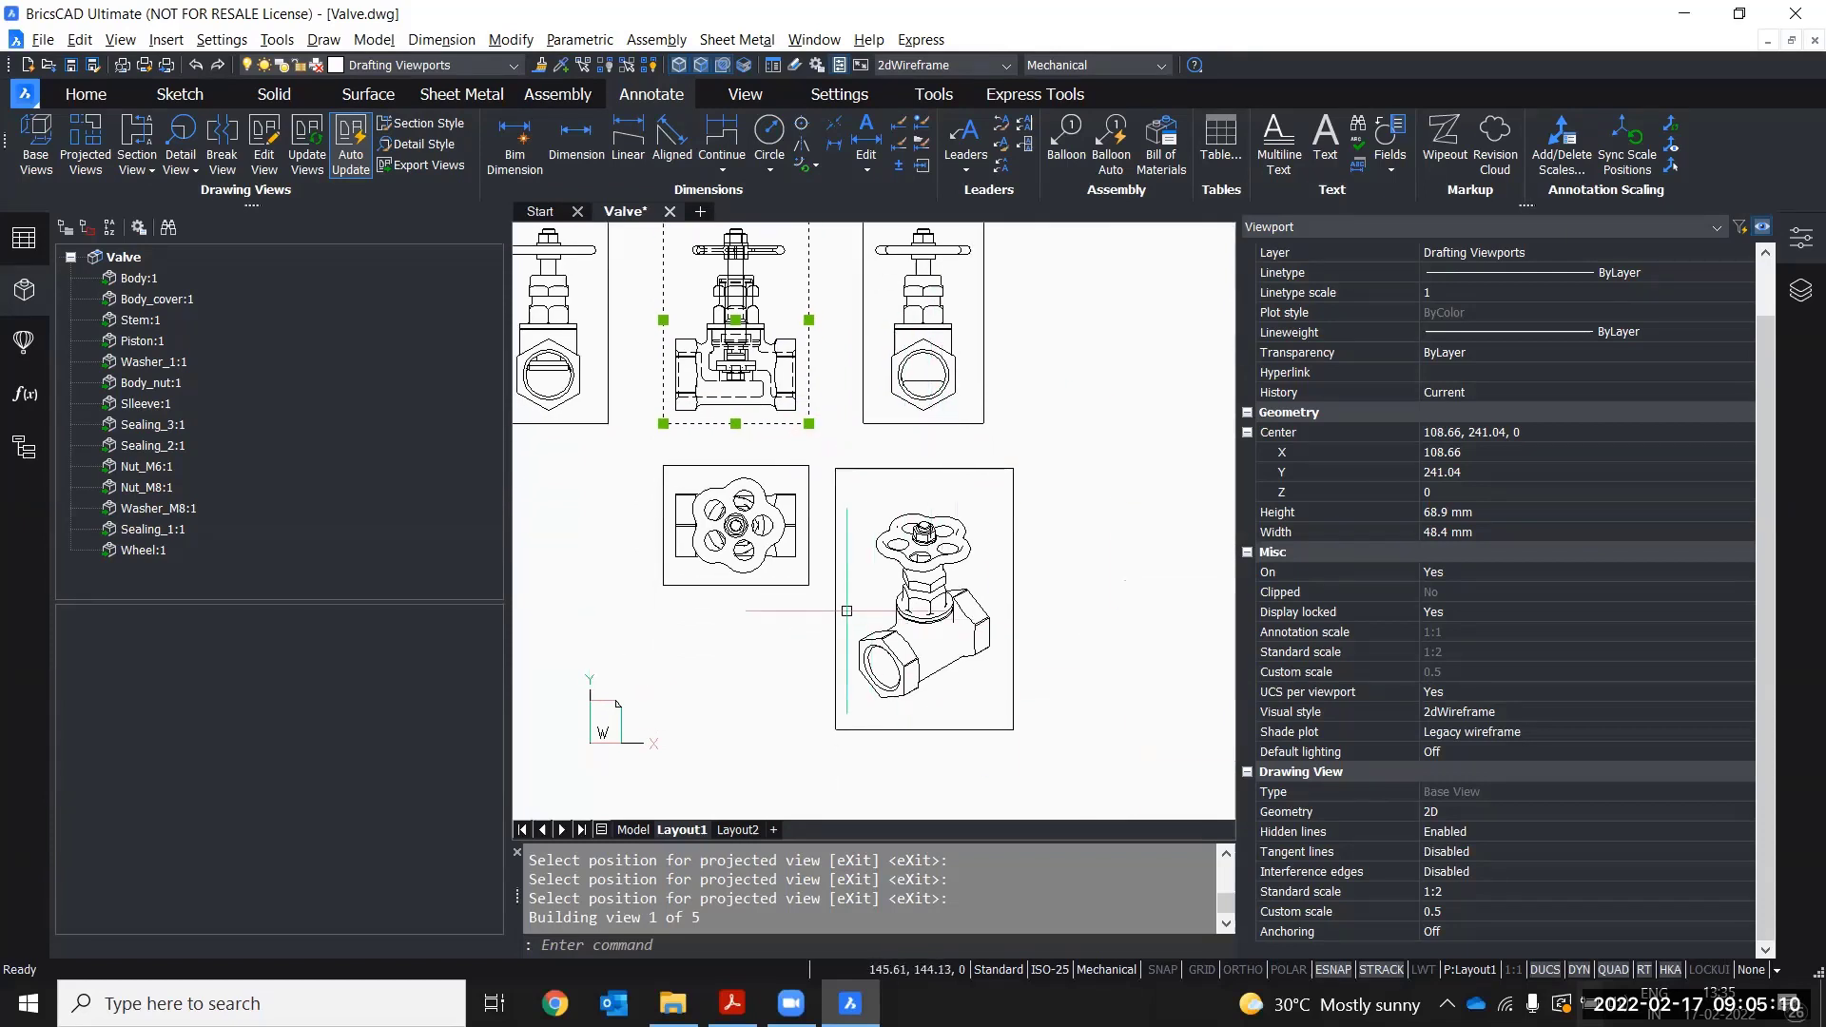
scroll(848, 636, "down", 3)
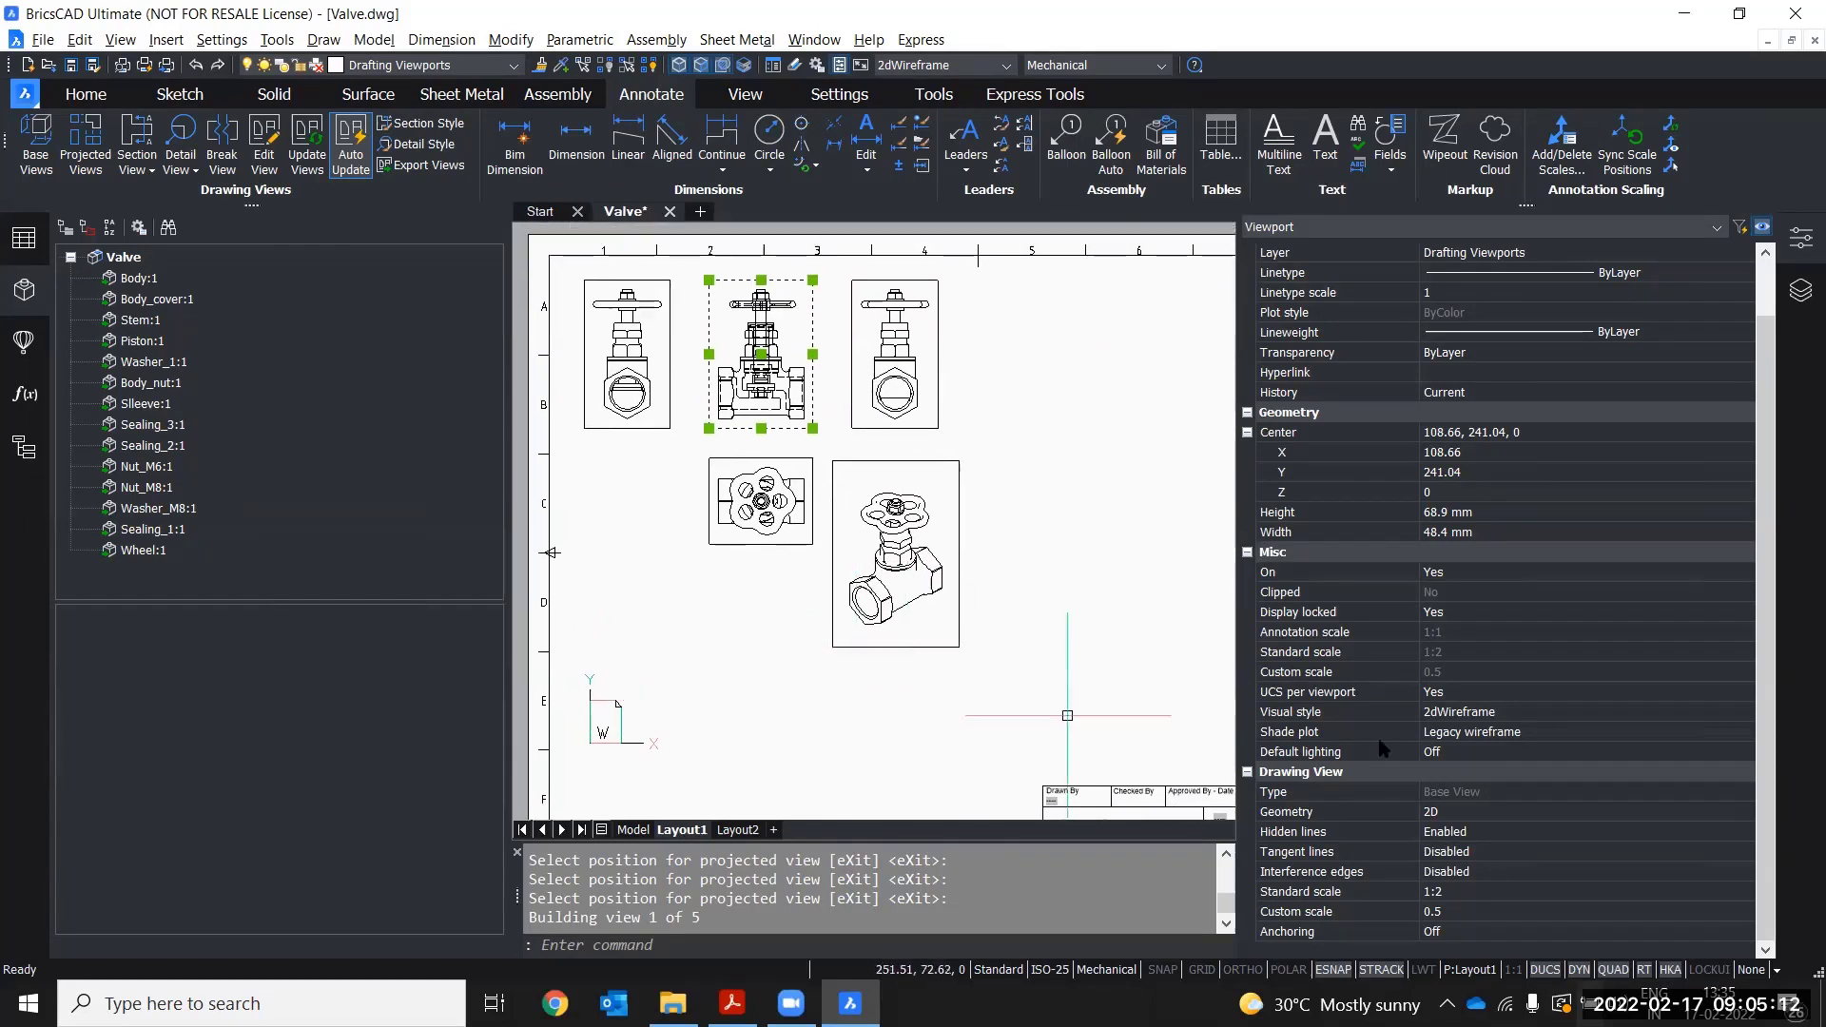
left_click(1439, 833)
left_click(1442, 833)
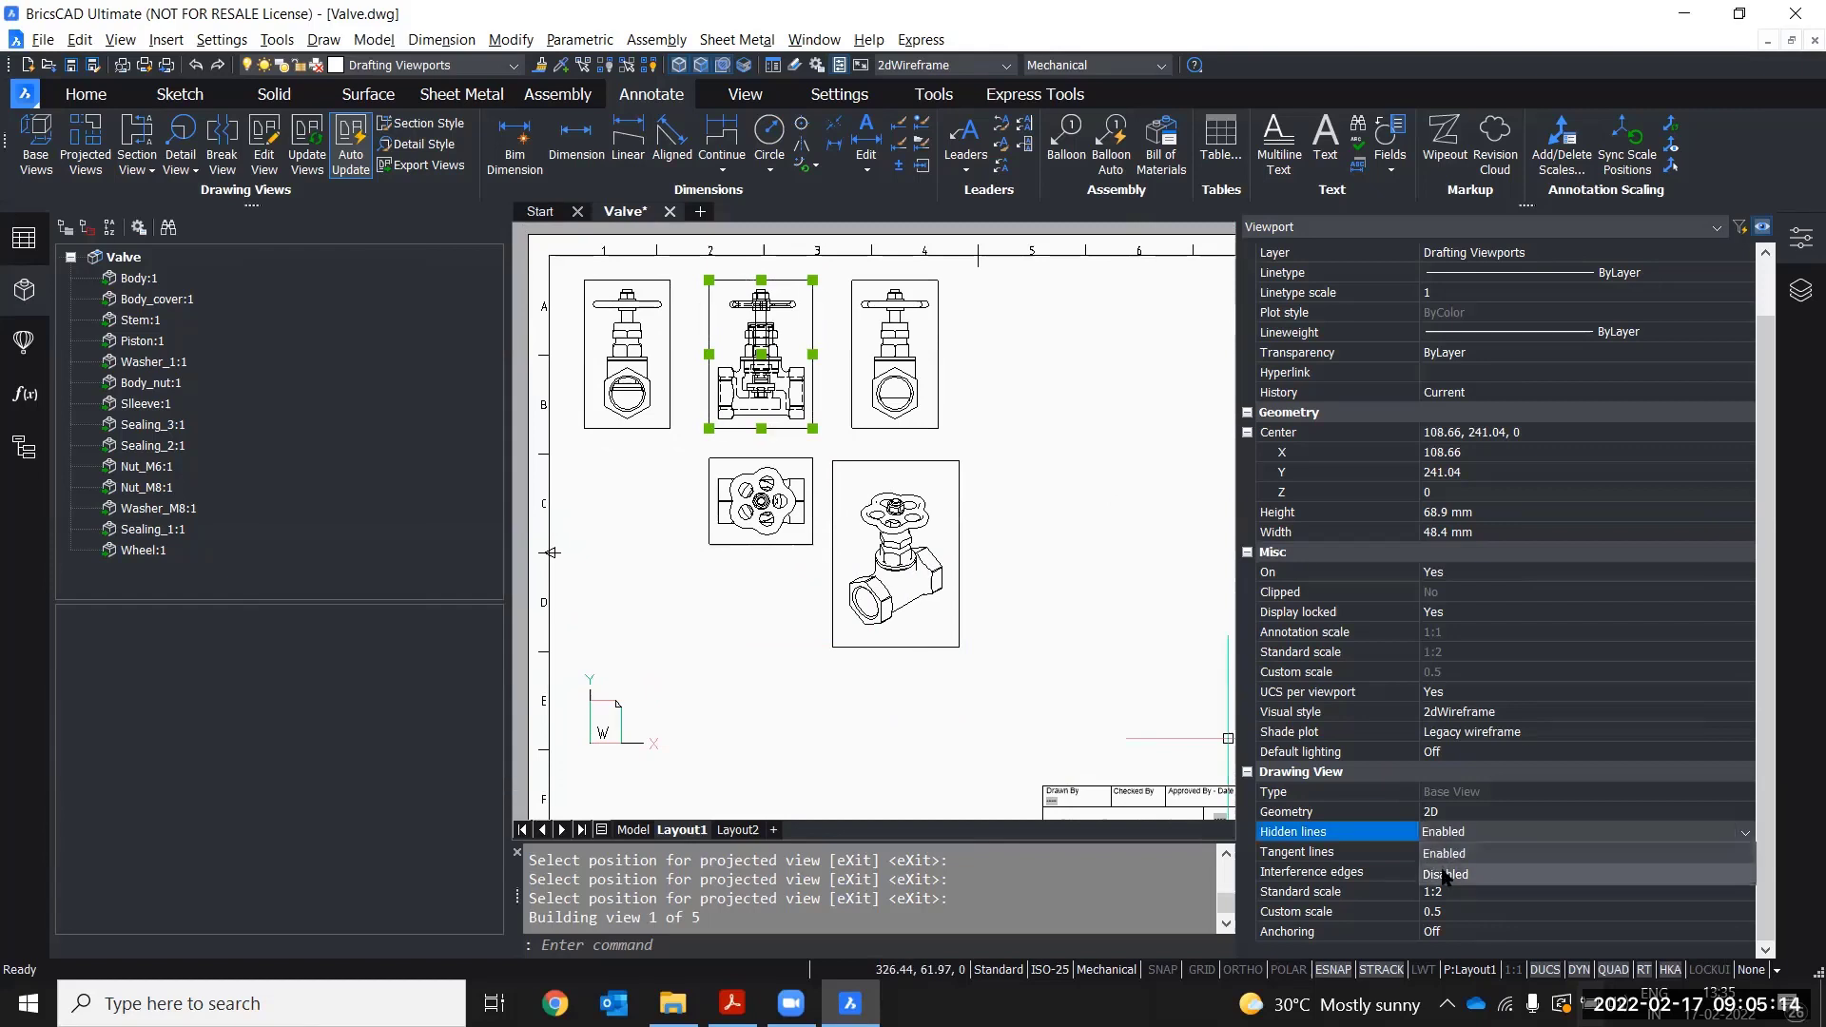
left_click(1446, 875)
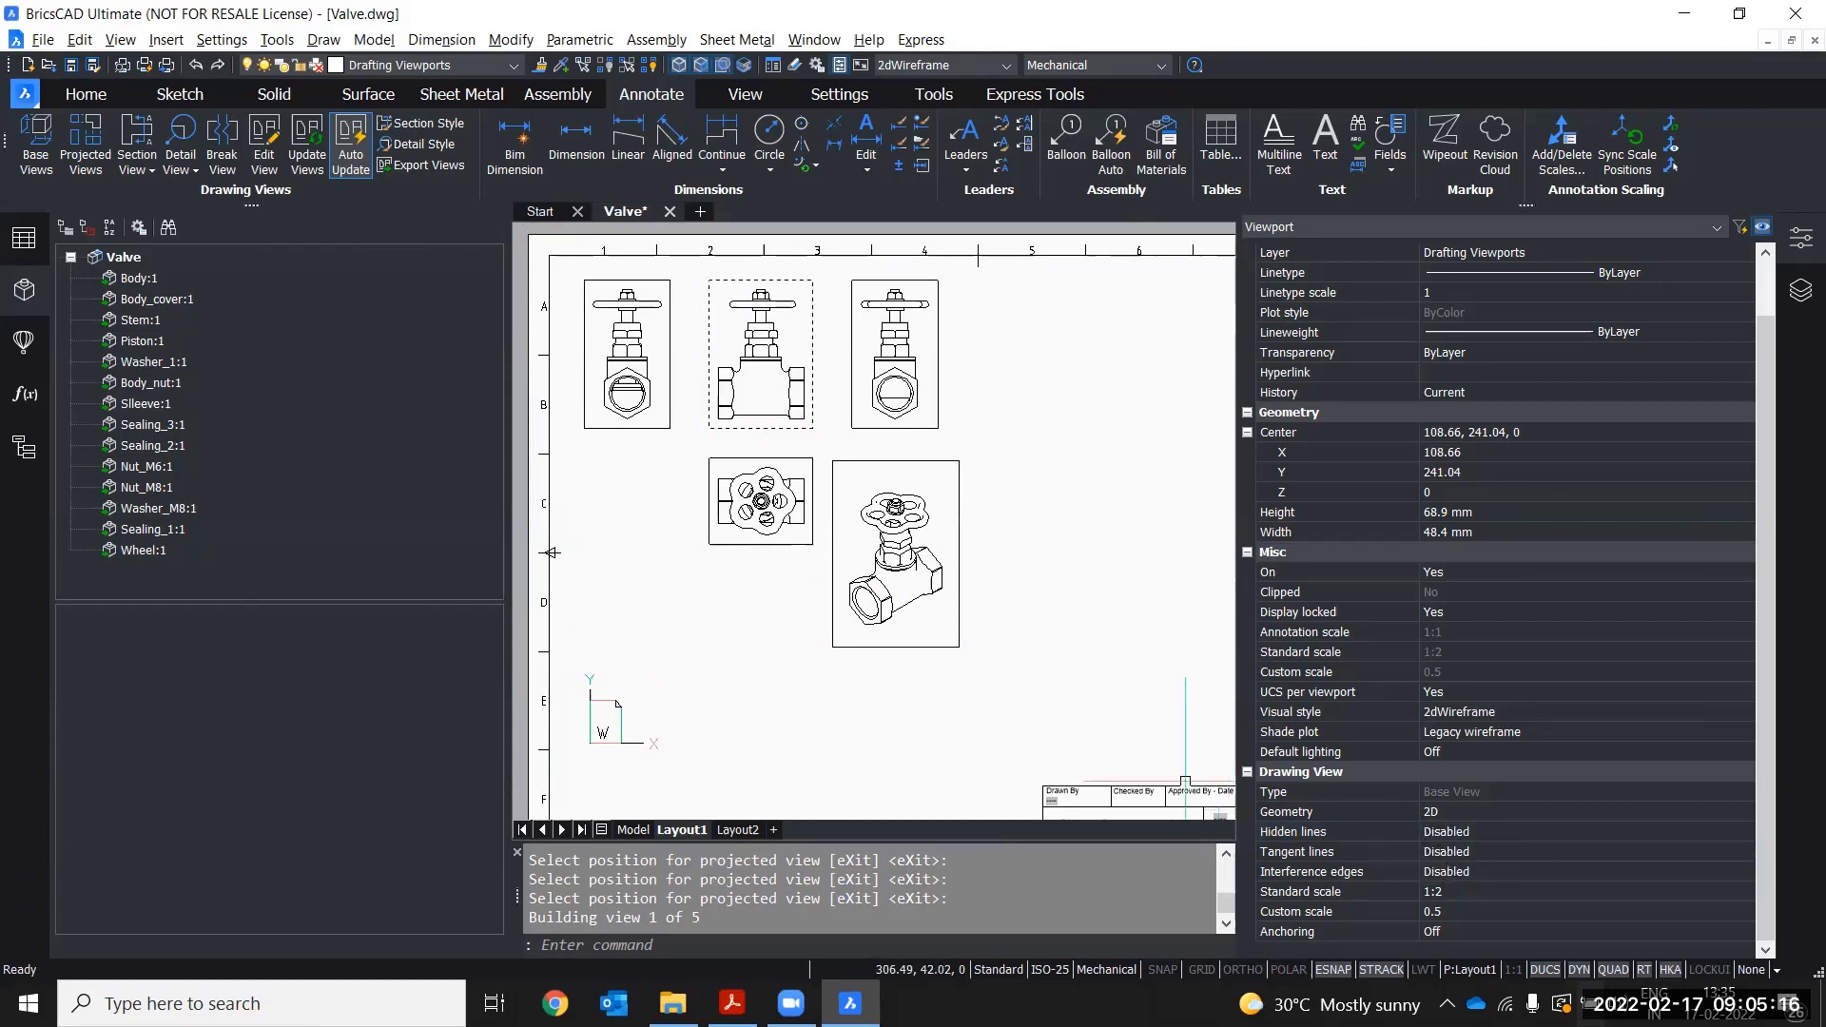
- Set the base view's Tangent lines property to Enabled, examine the view and hide the properties display
left_click(1488, 851)
left_click(1489, 851)
left_click(1475, 872)
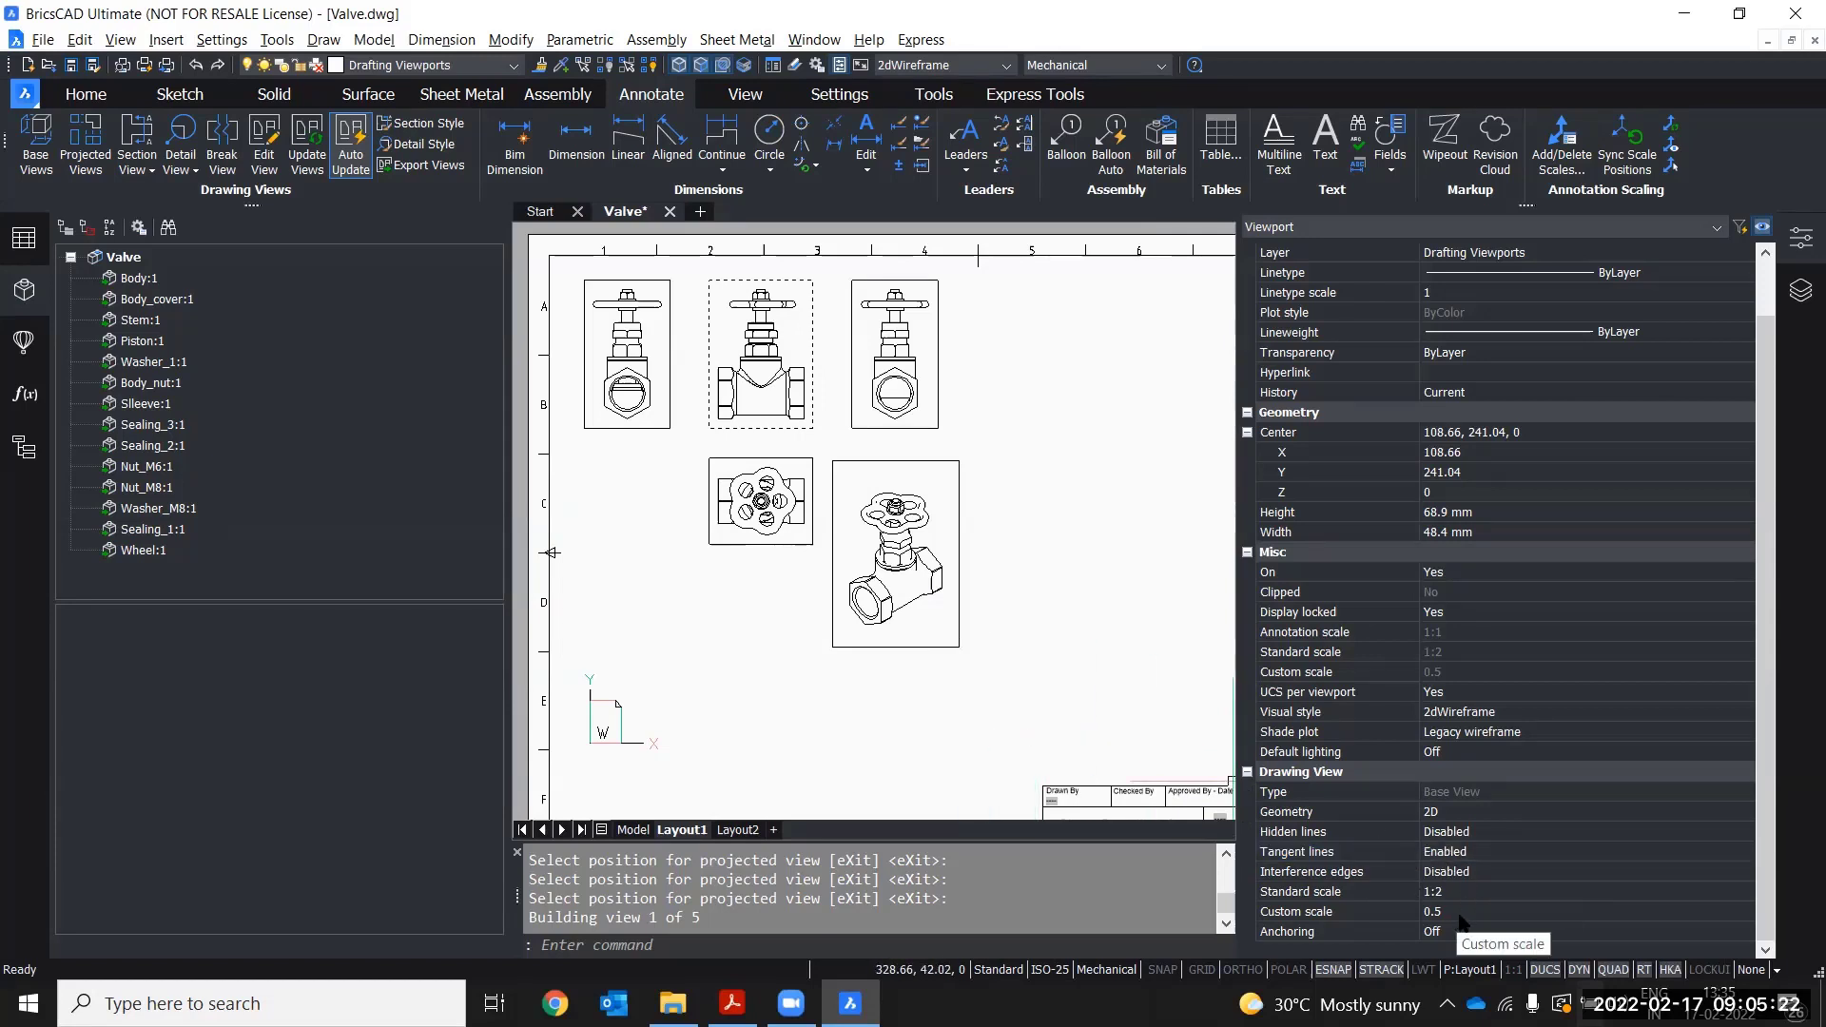
scroll(723, 501, "up", 3)
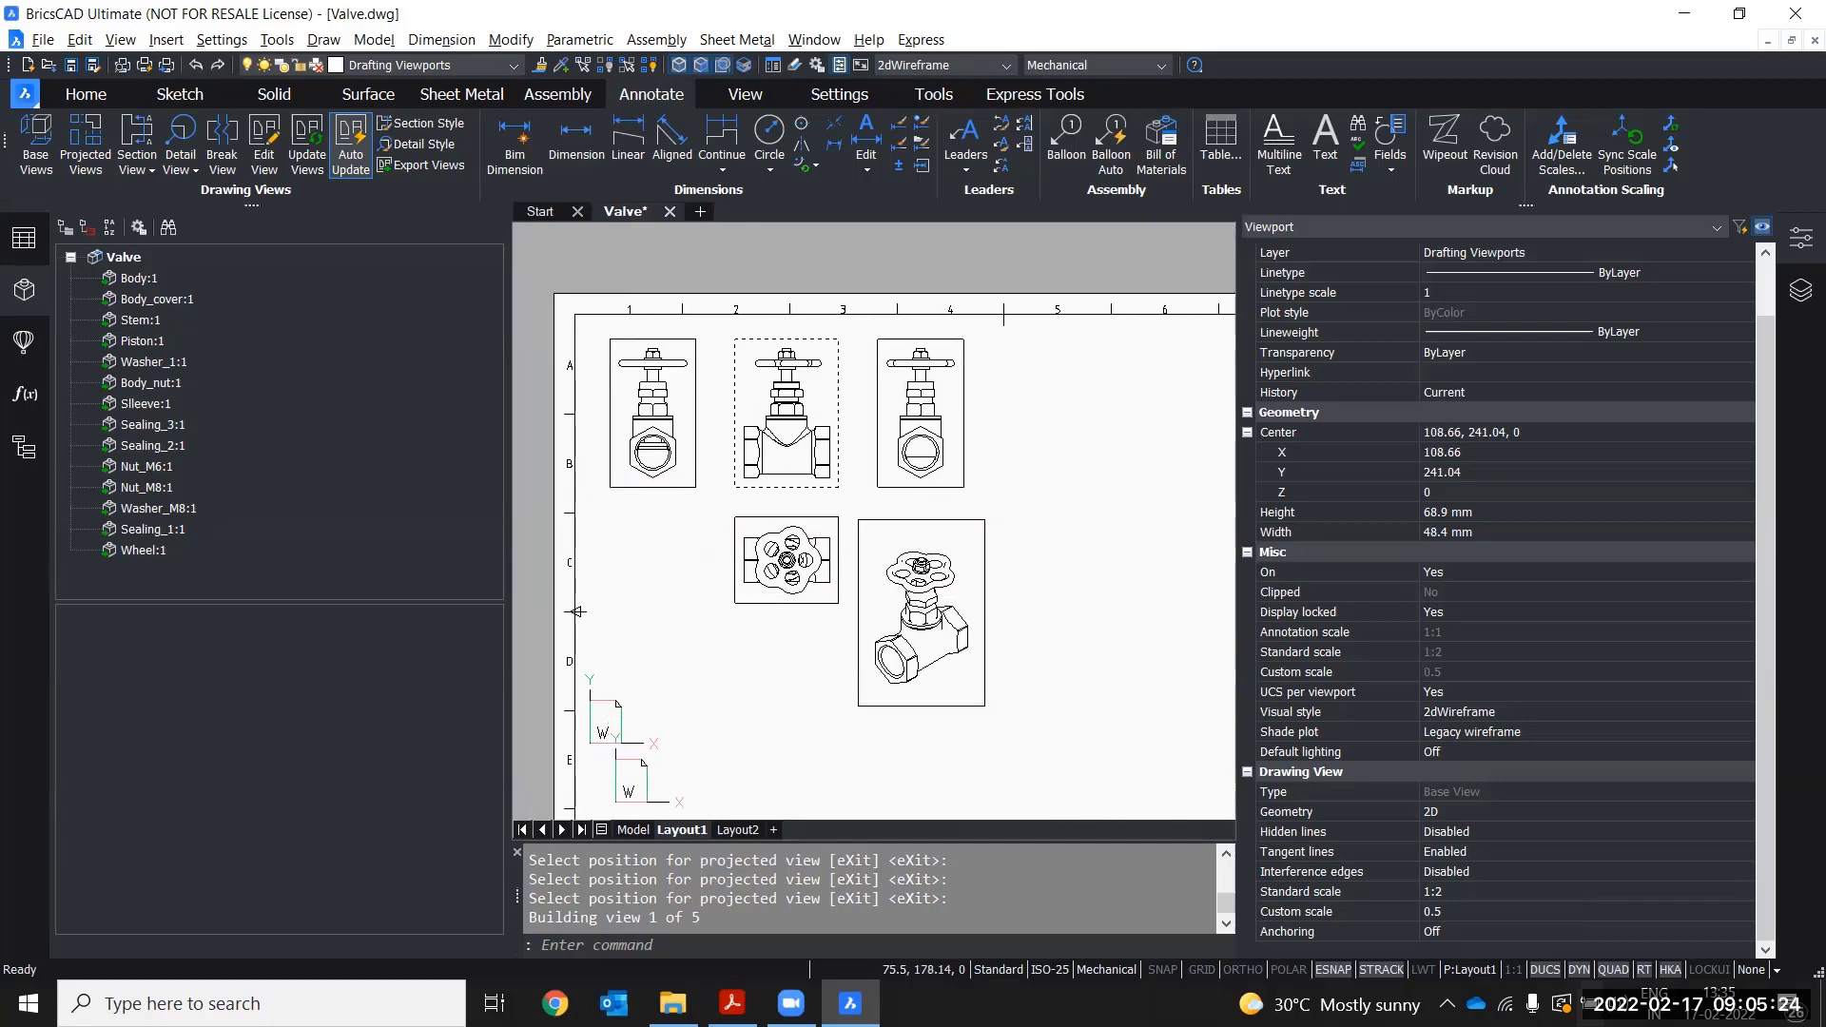
scroll(768, 563, "up", 2)
scroll(809, 535, "down", 2)
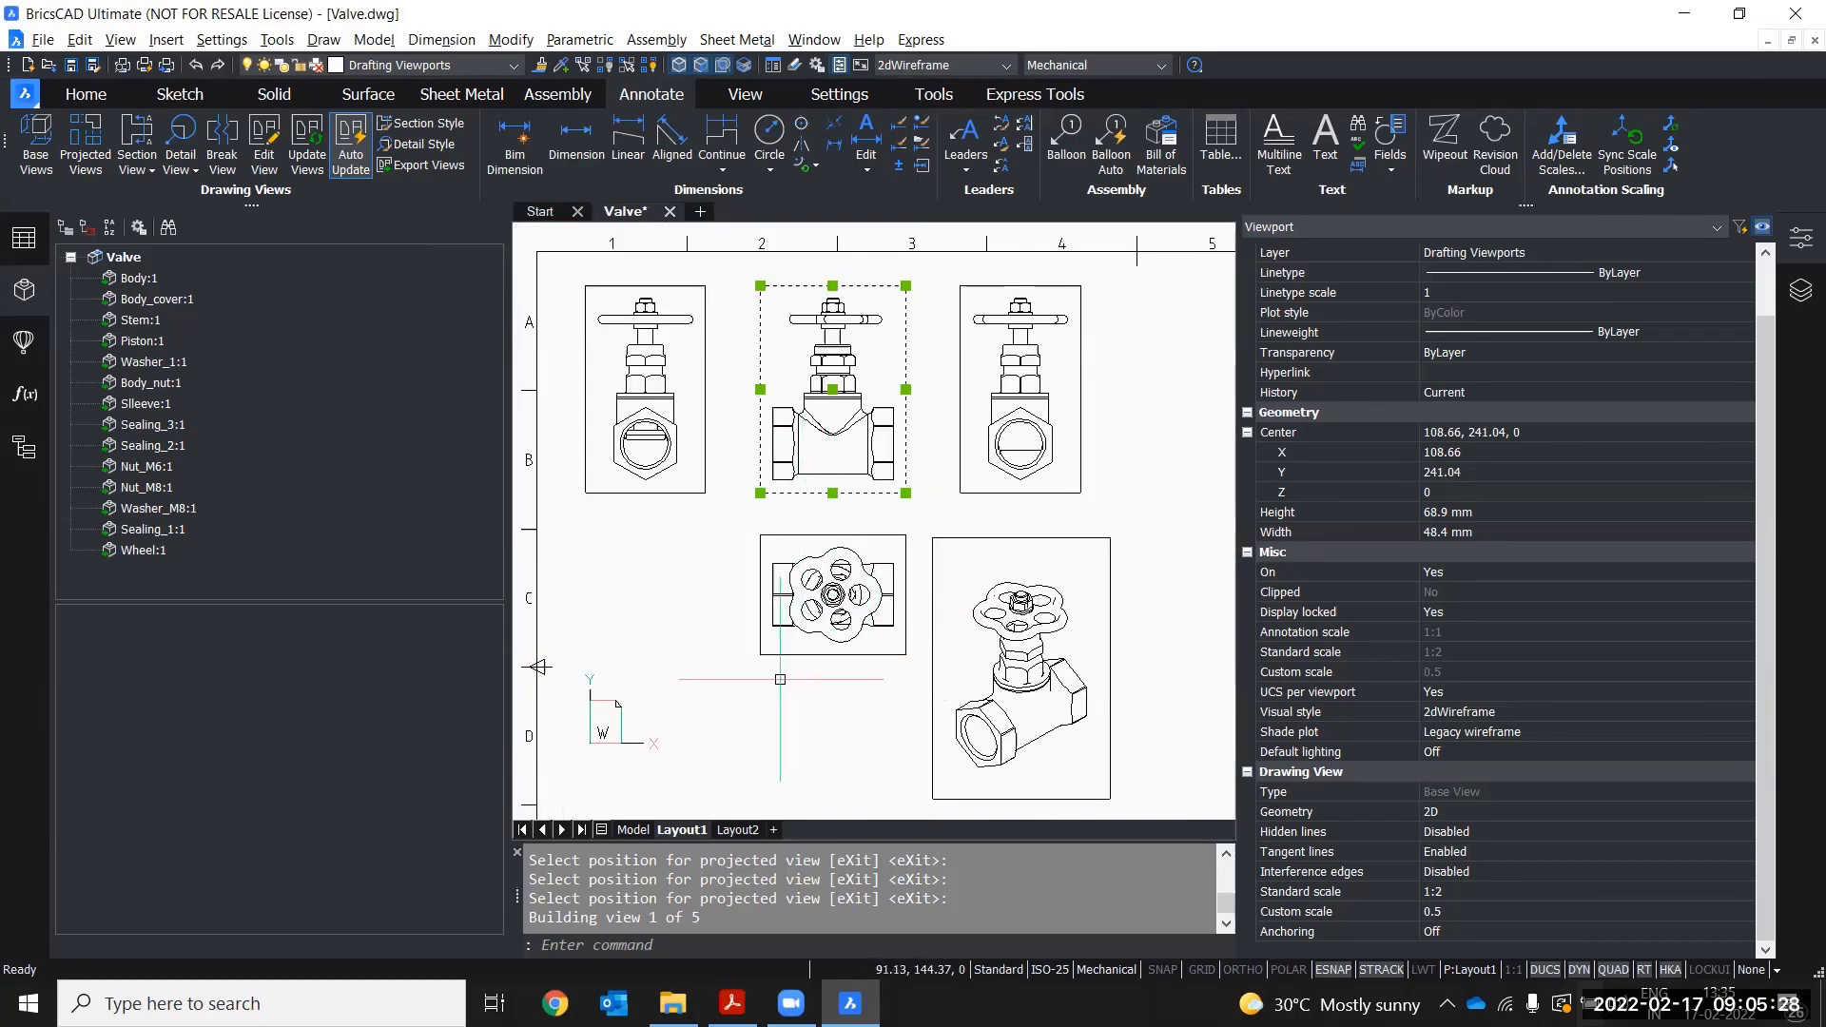
middle_click_drag(722, 614, 689, 581)
left_click(1799, 254)
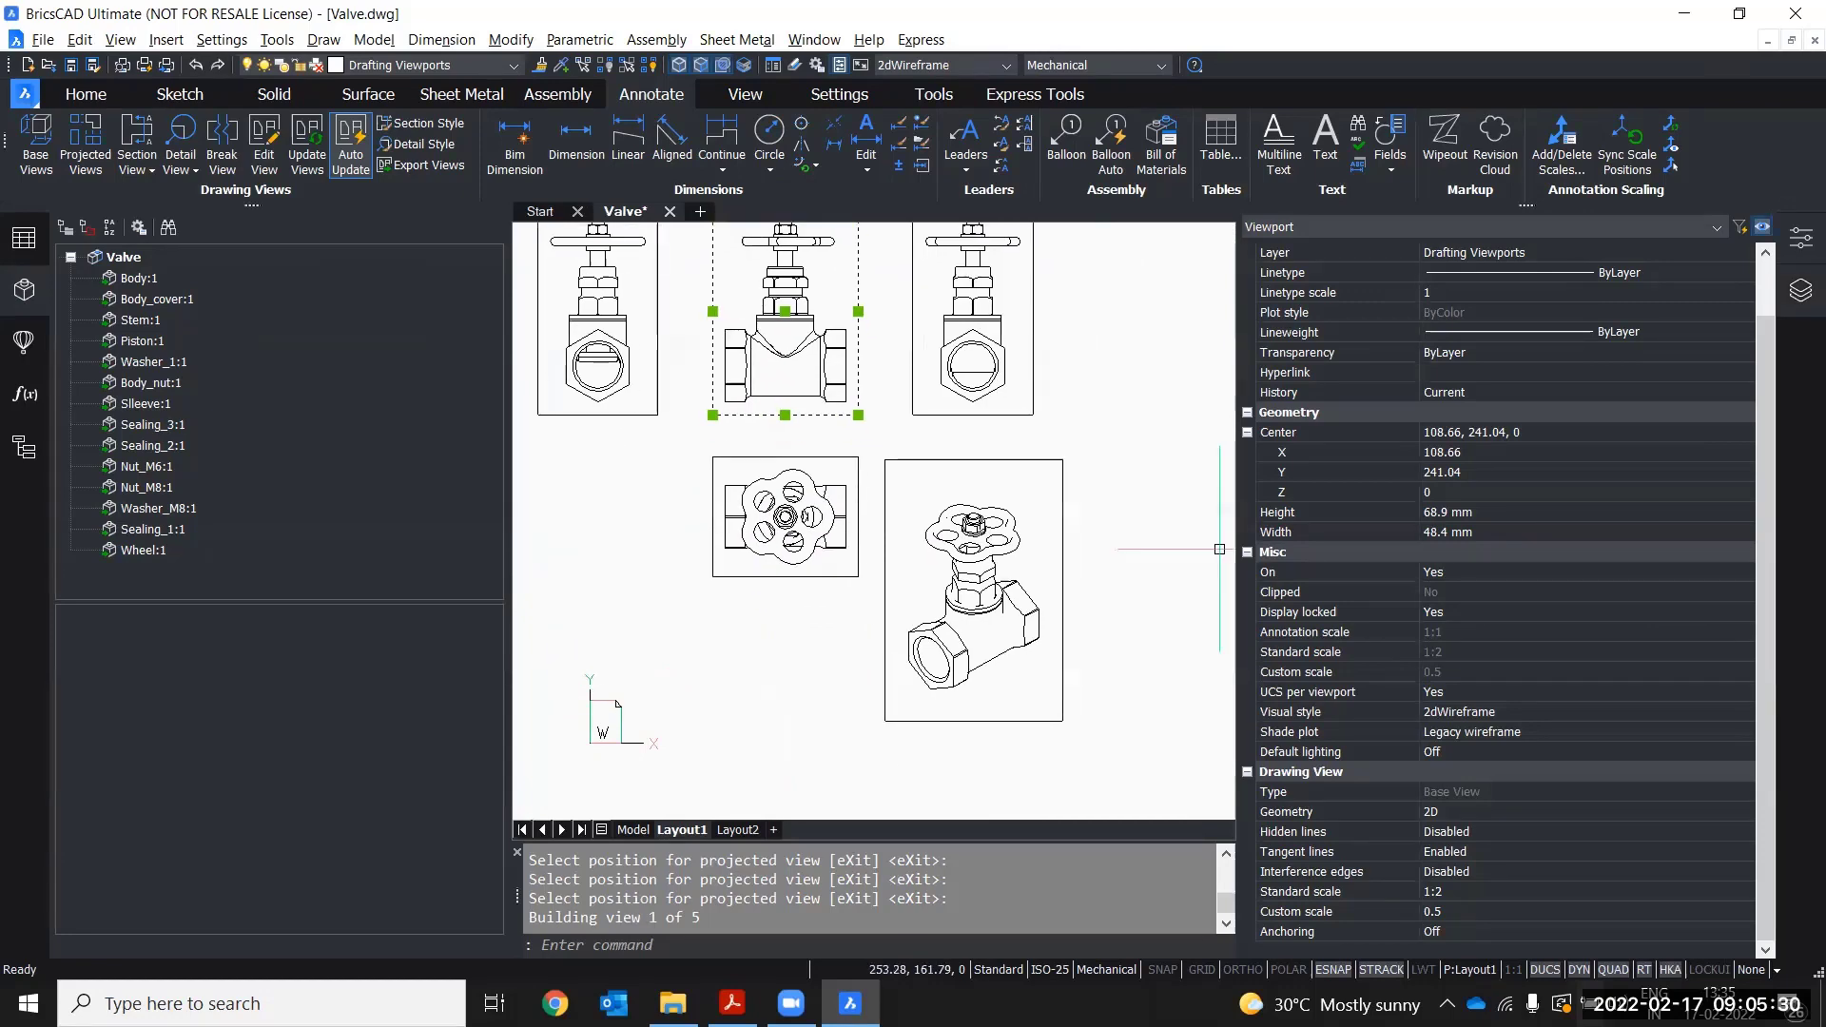
middle_click_drag(1094, 510, 1007, 550)
scroll(822, 335, "down", 2)
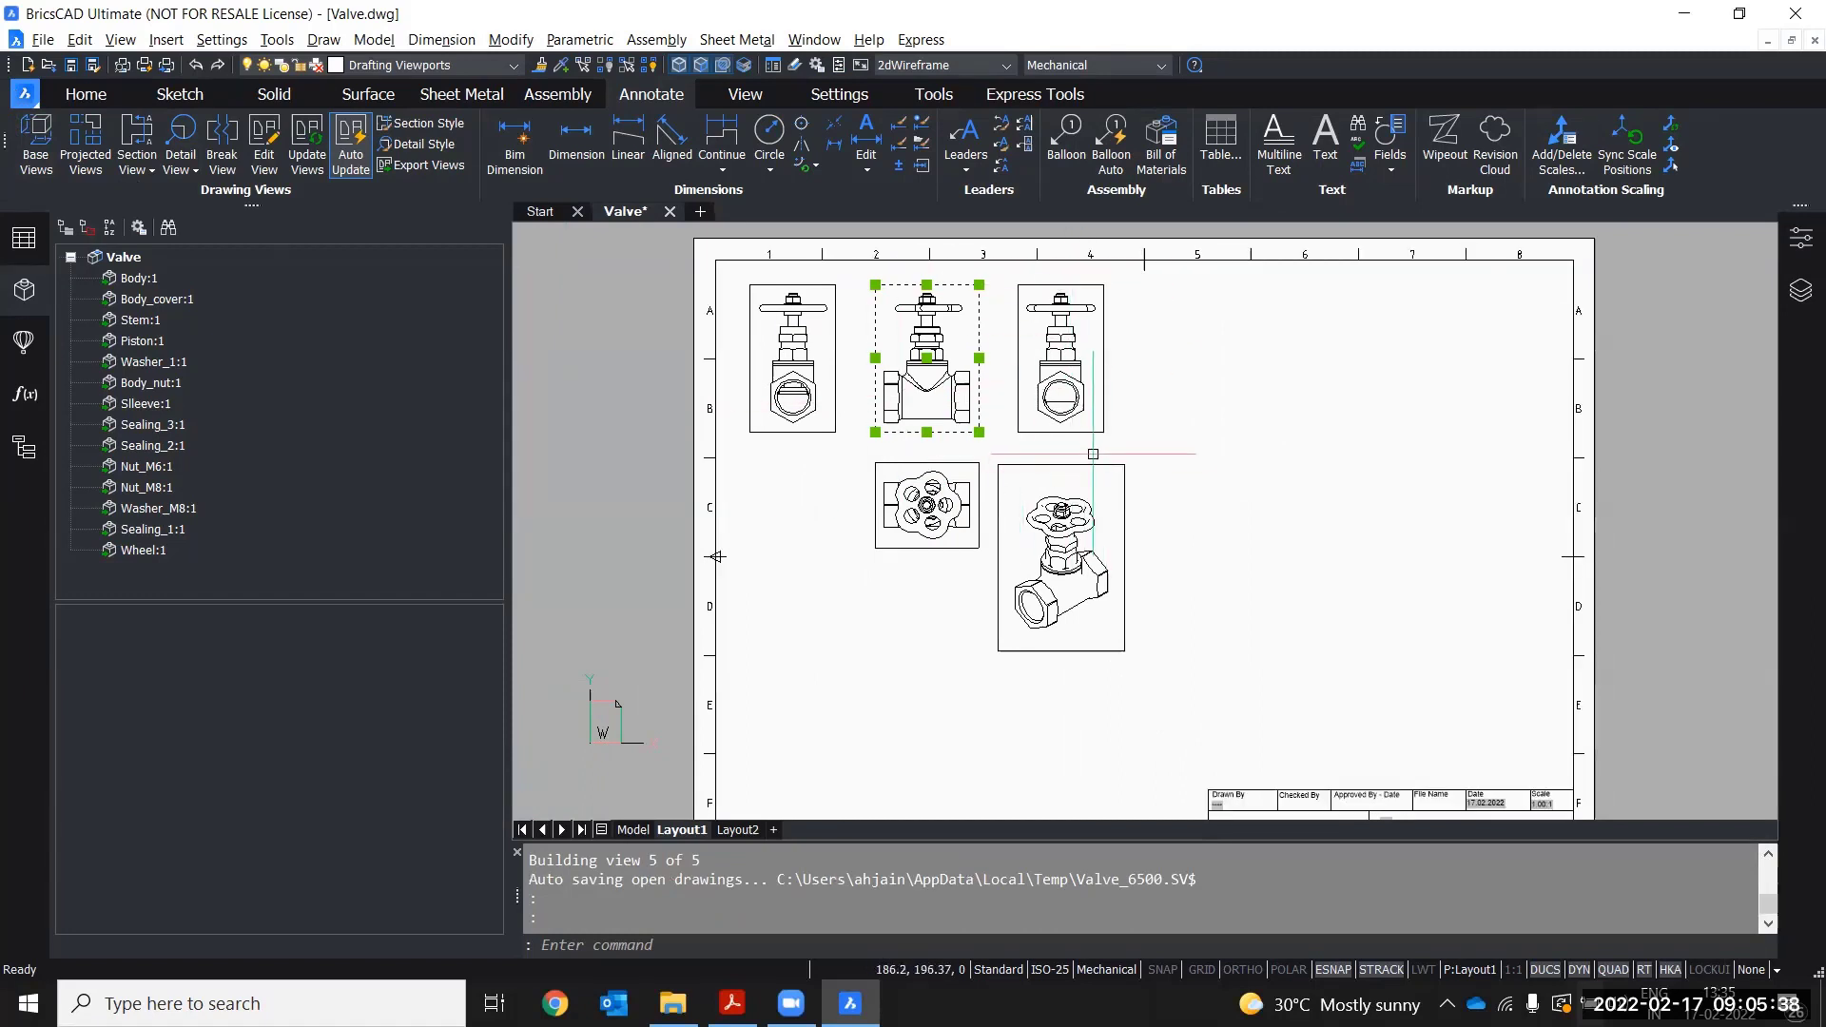
left_click(141, 172)
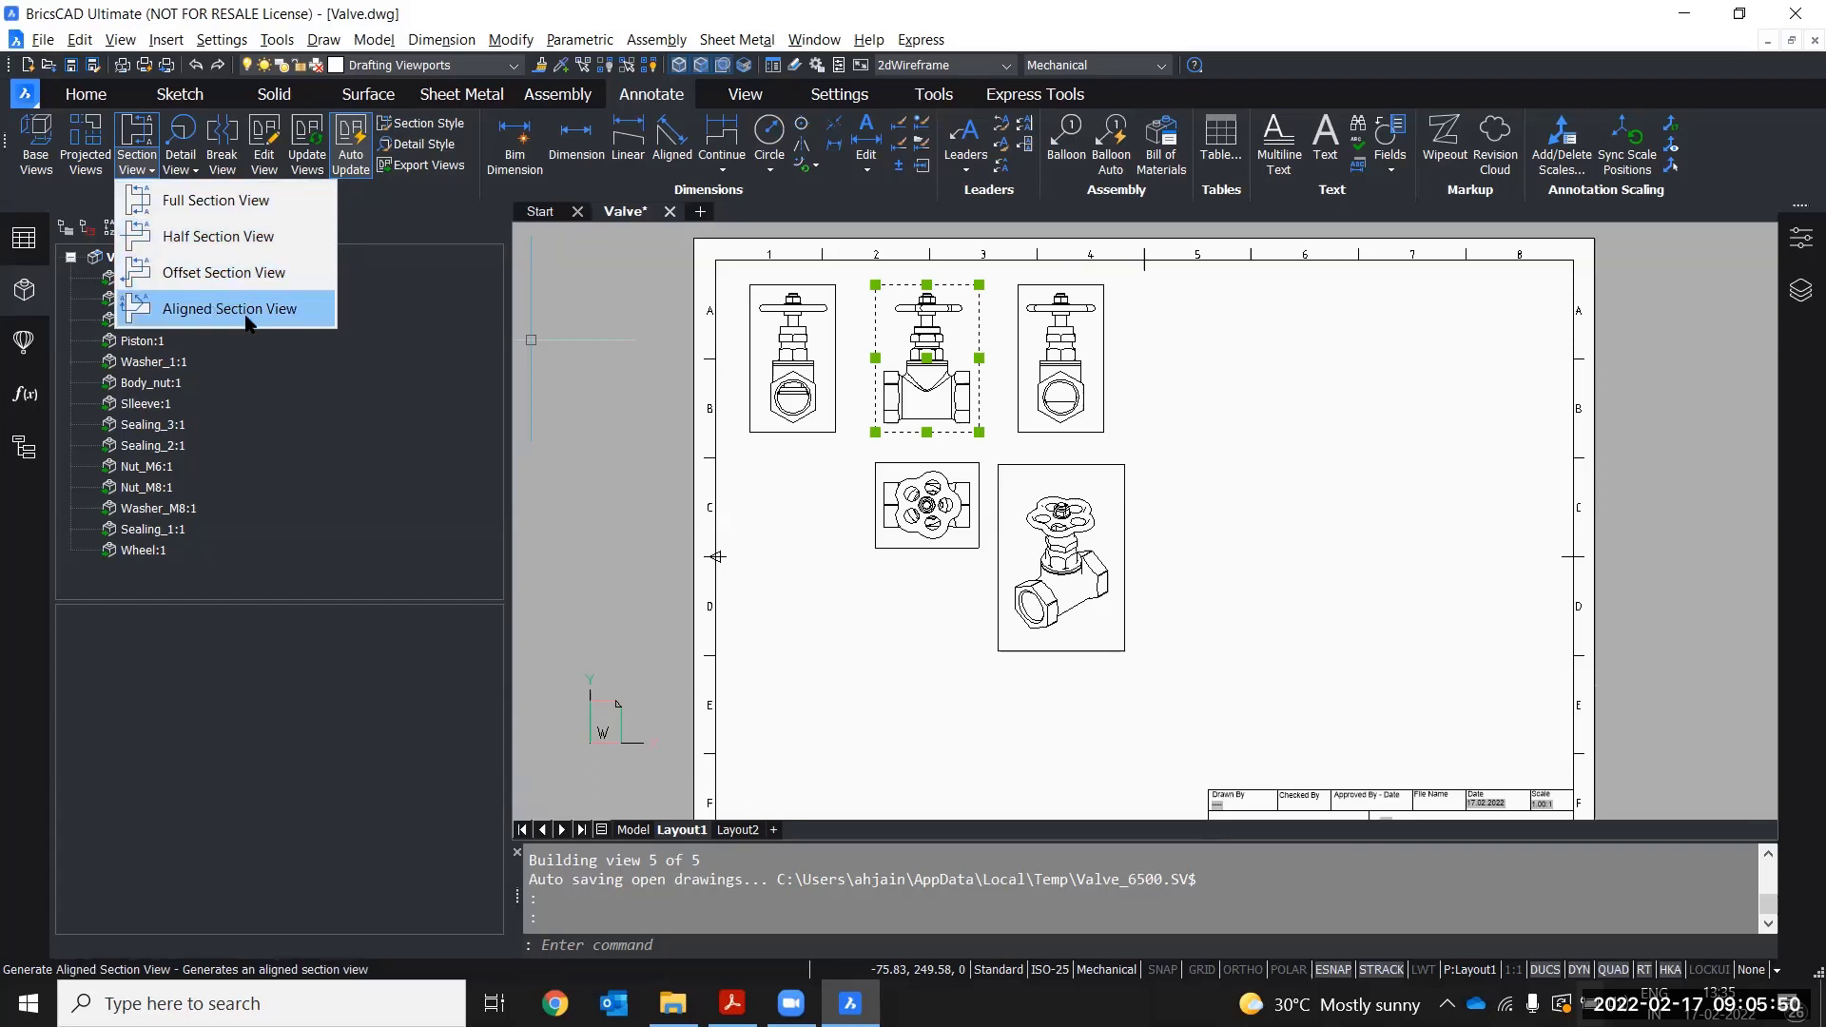
left_click(234, 203)
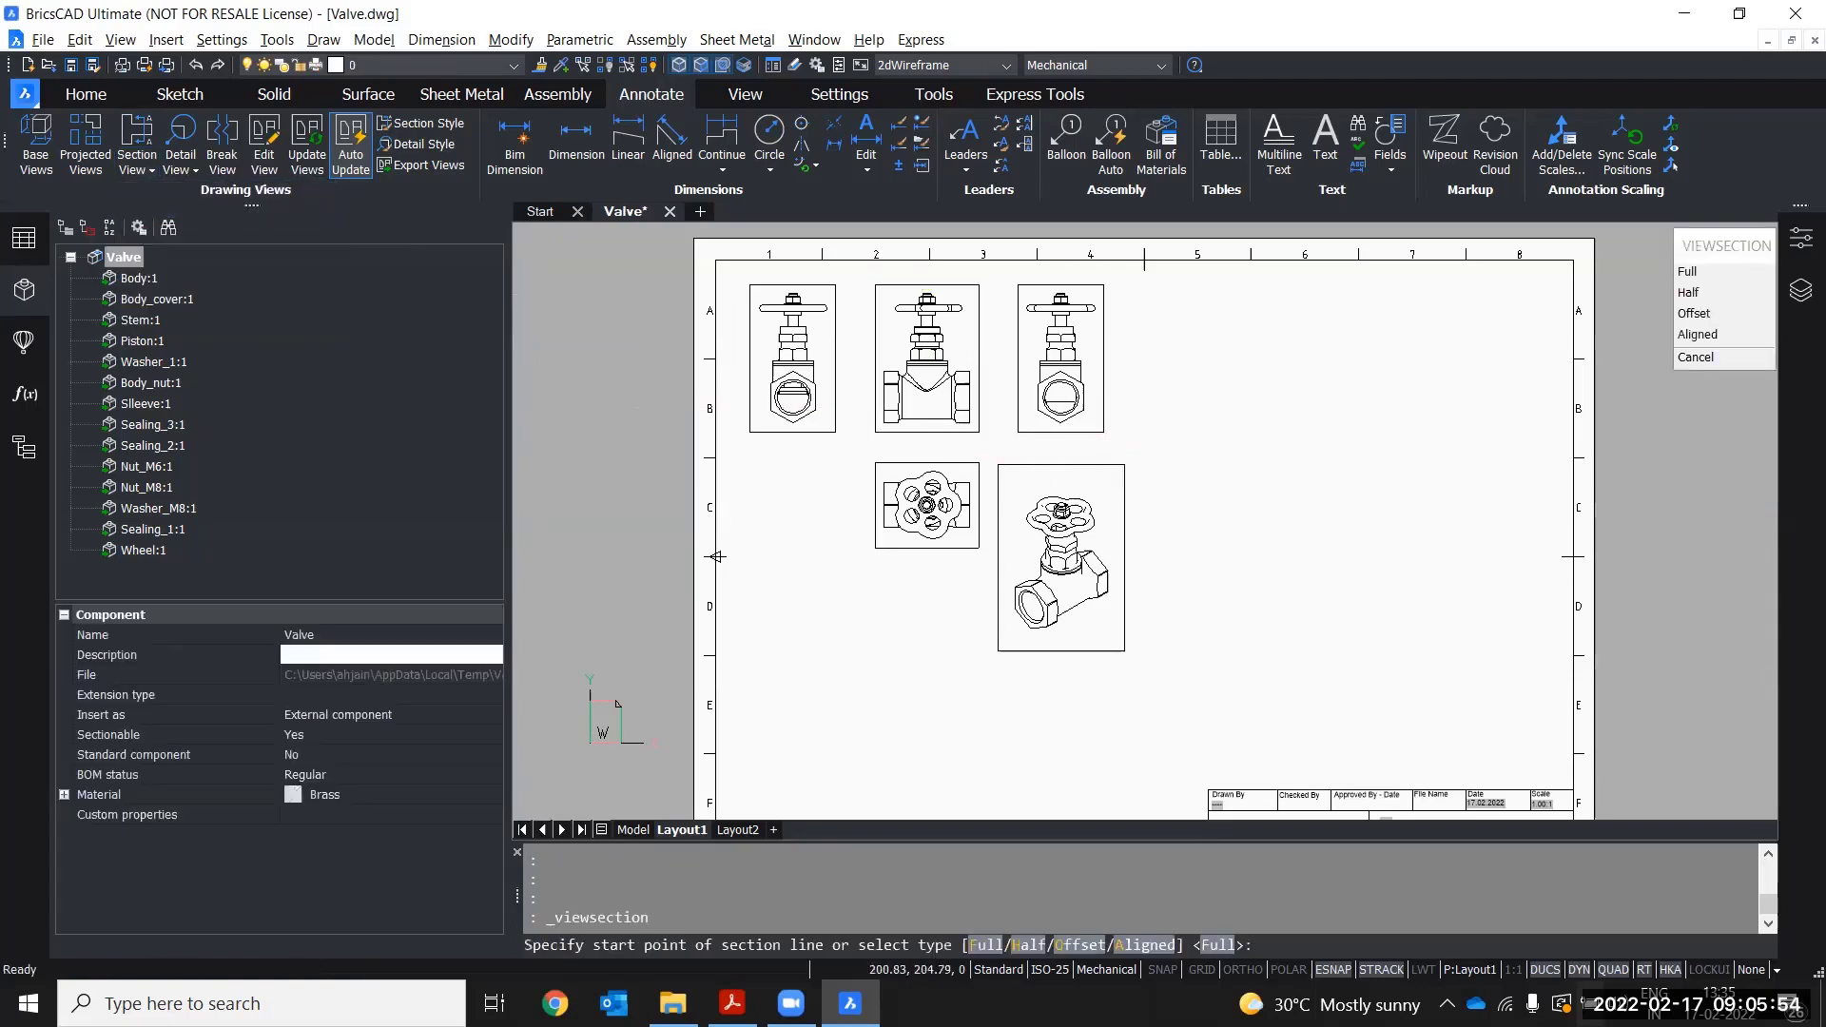
scroll(1124, 341, "up", 3)
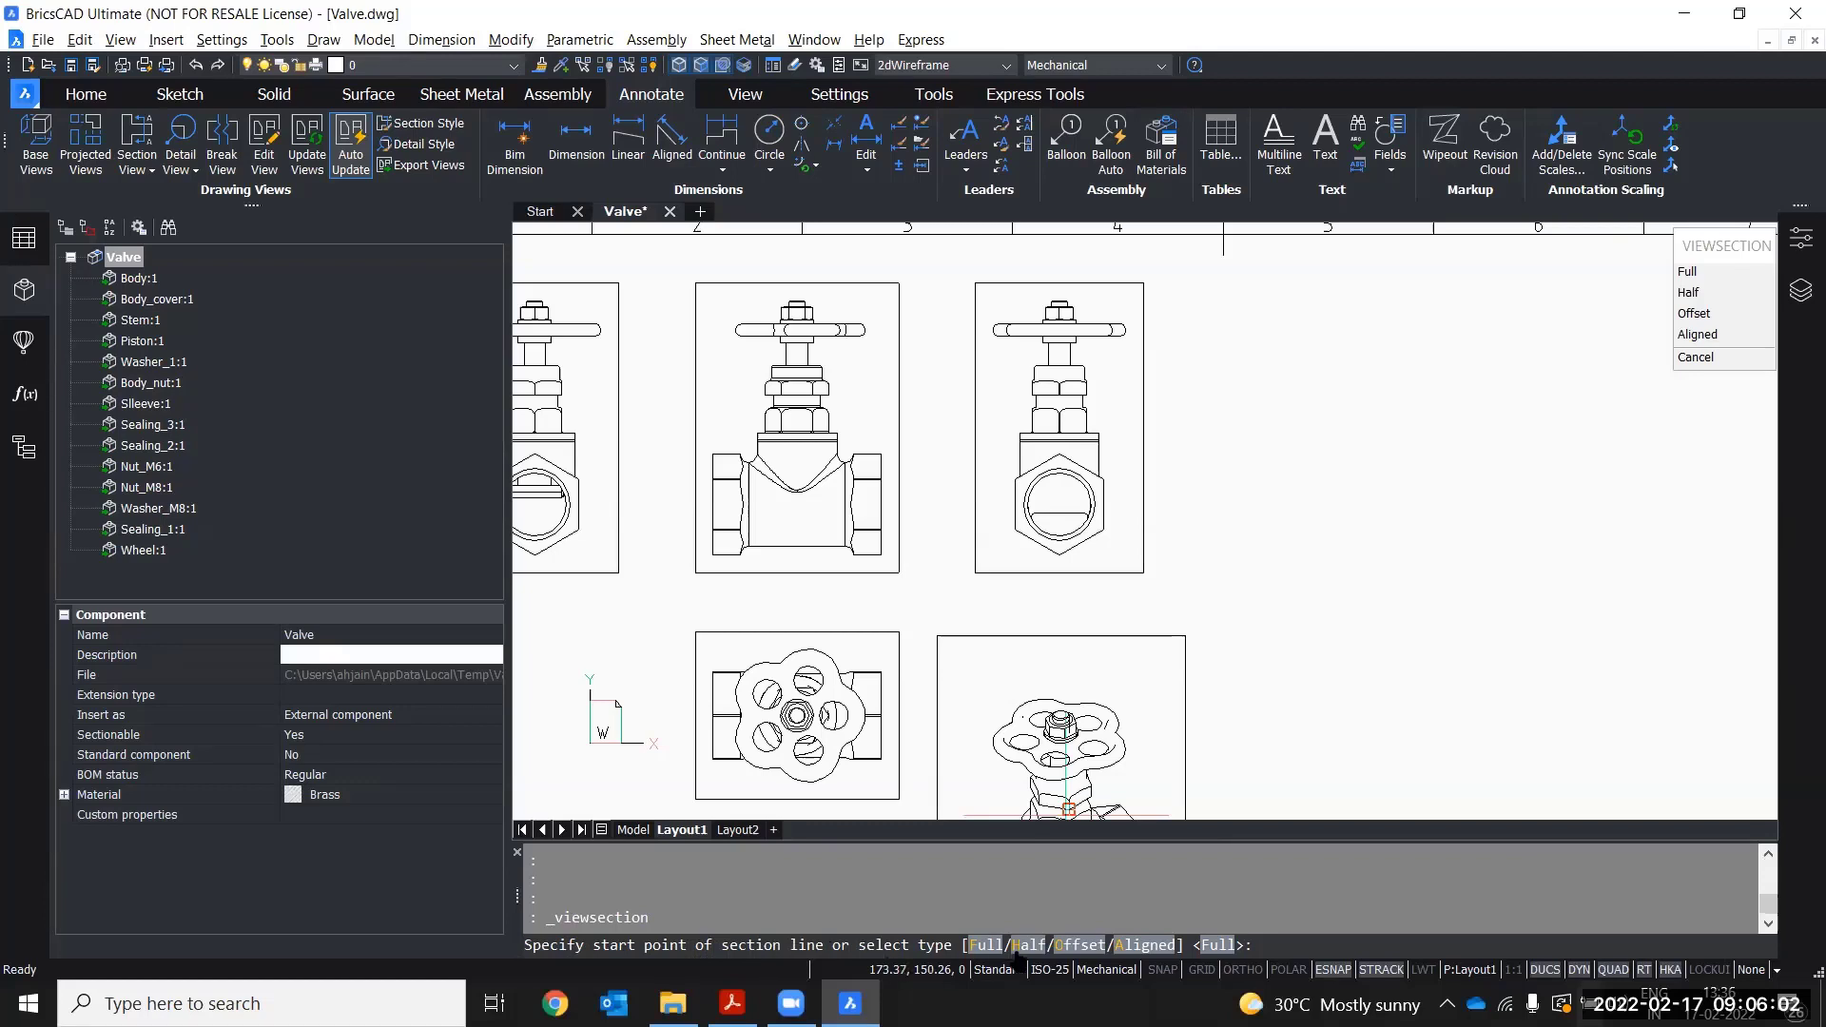
key("Escape")
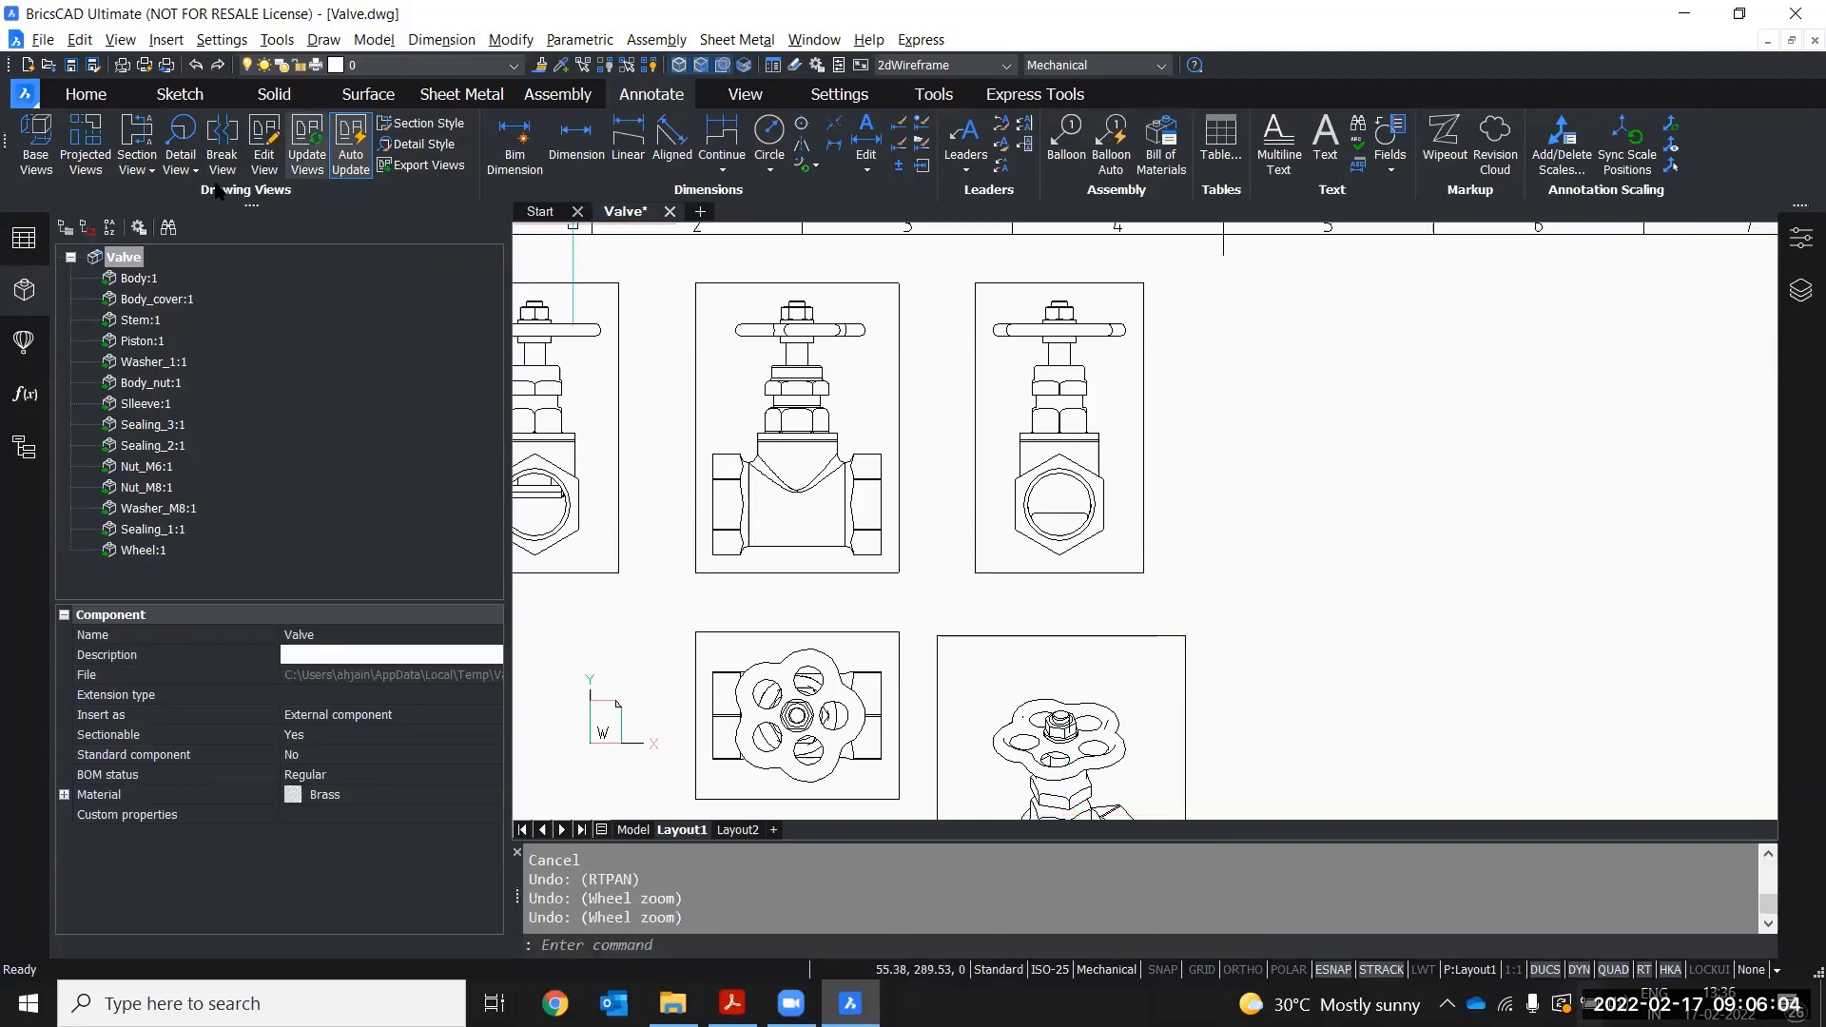
- Define a full section of the side view right of the base view with a vertical section line through the valve's centre axis
left_click(150, 171)
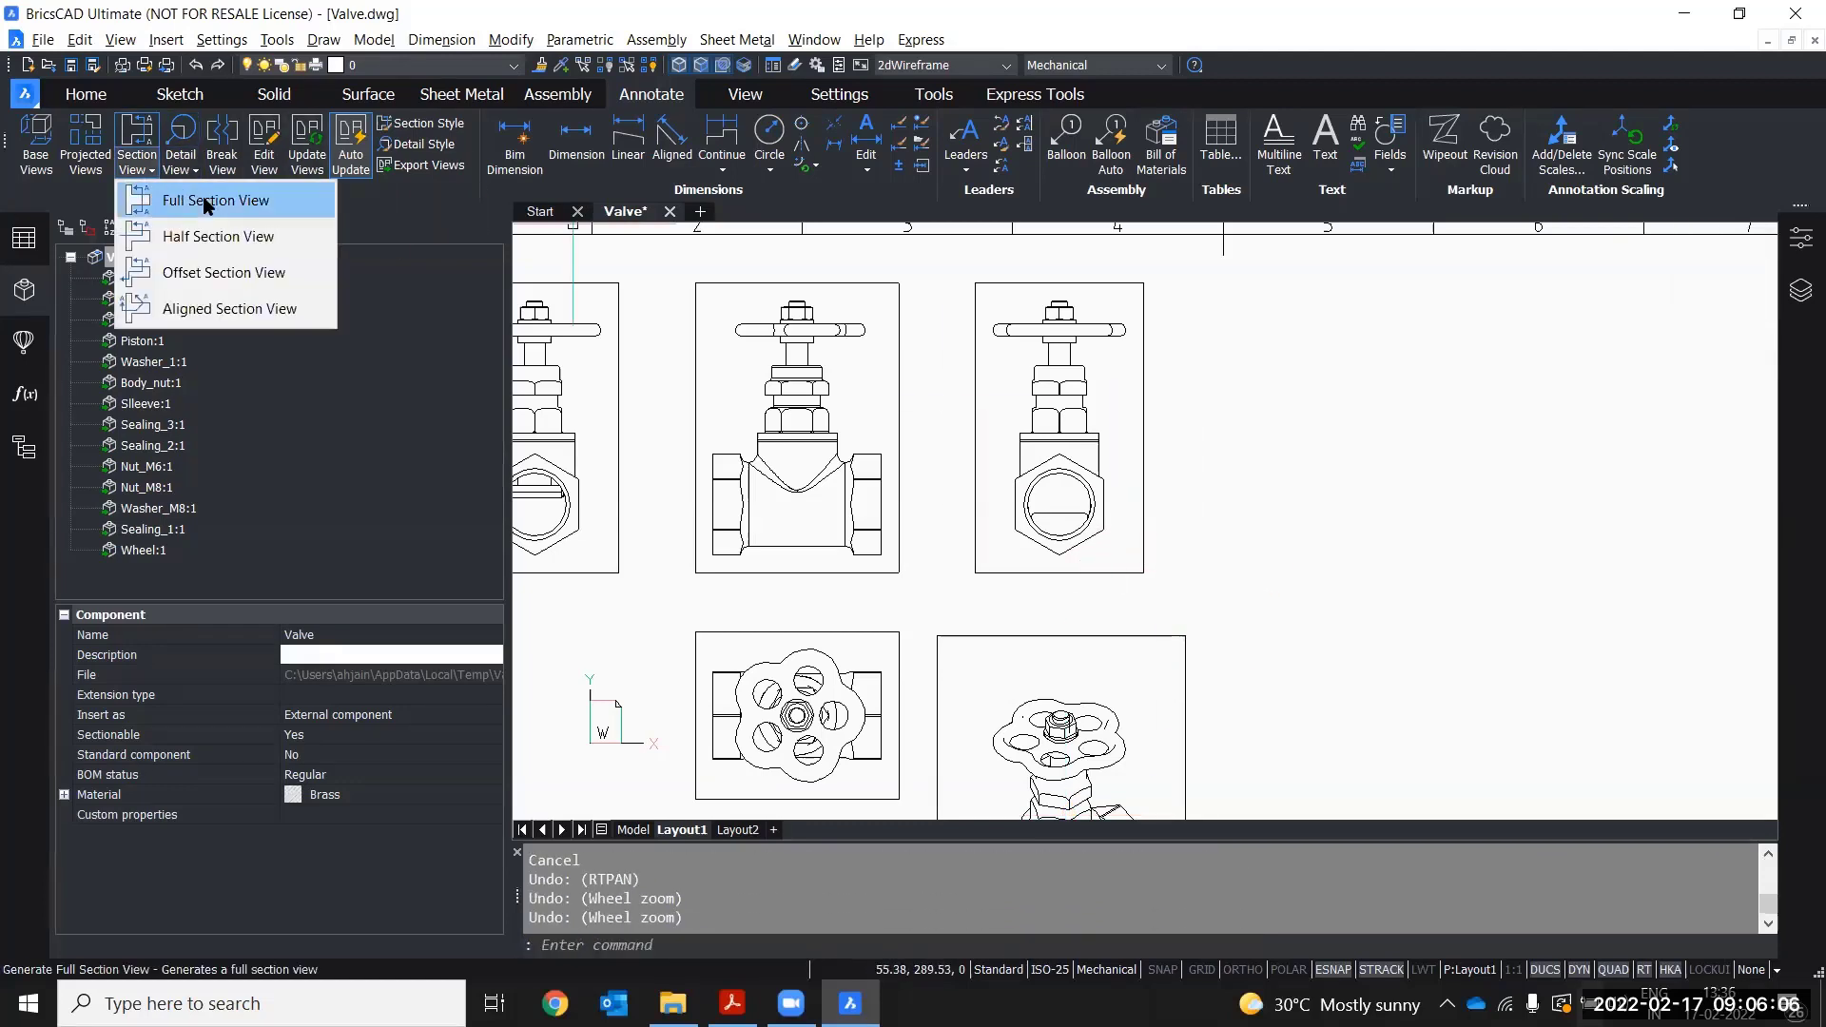
left_click(195, 196)
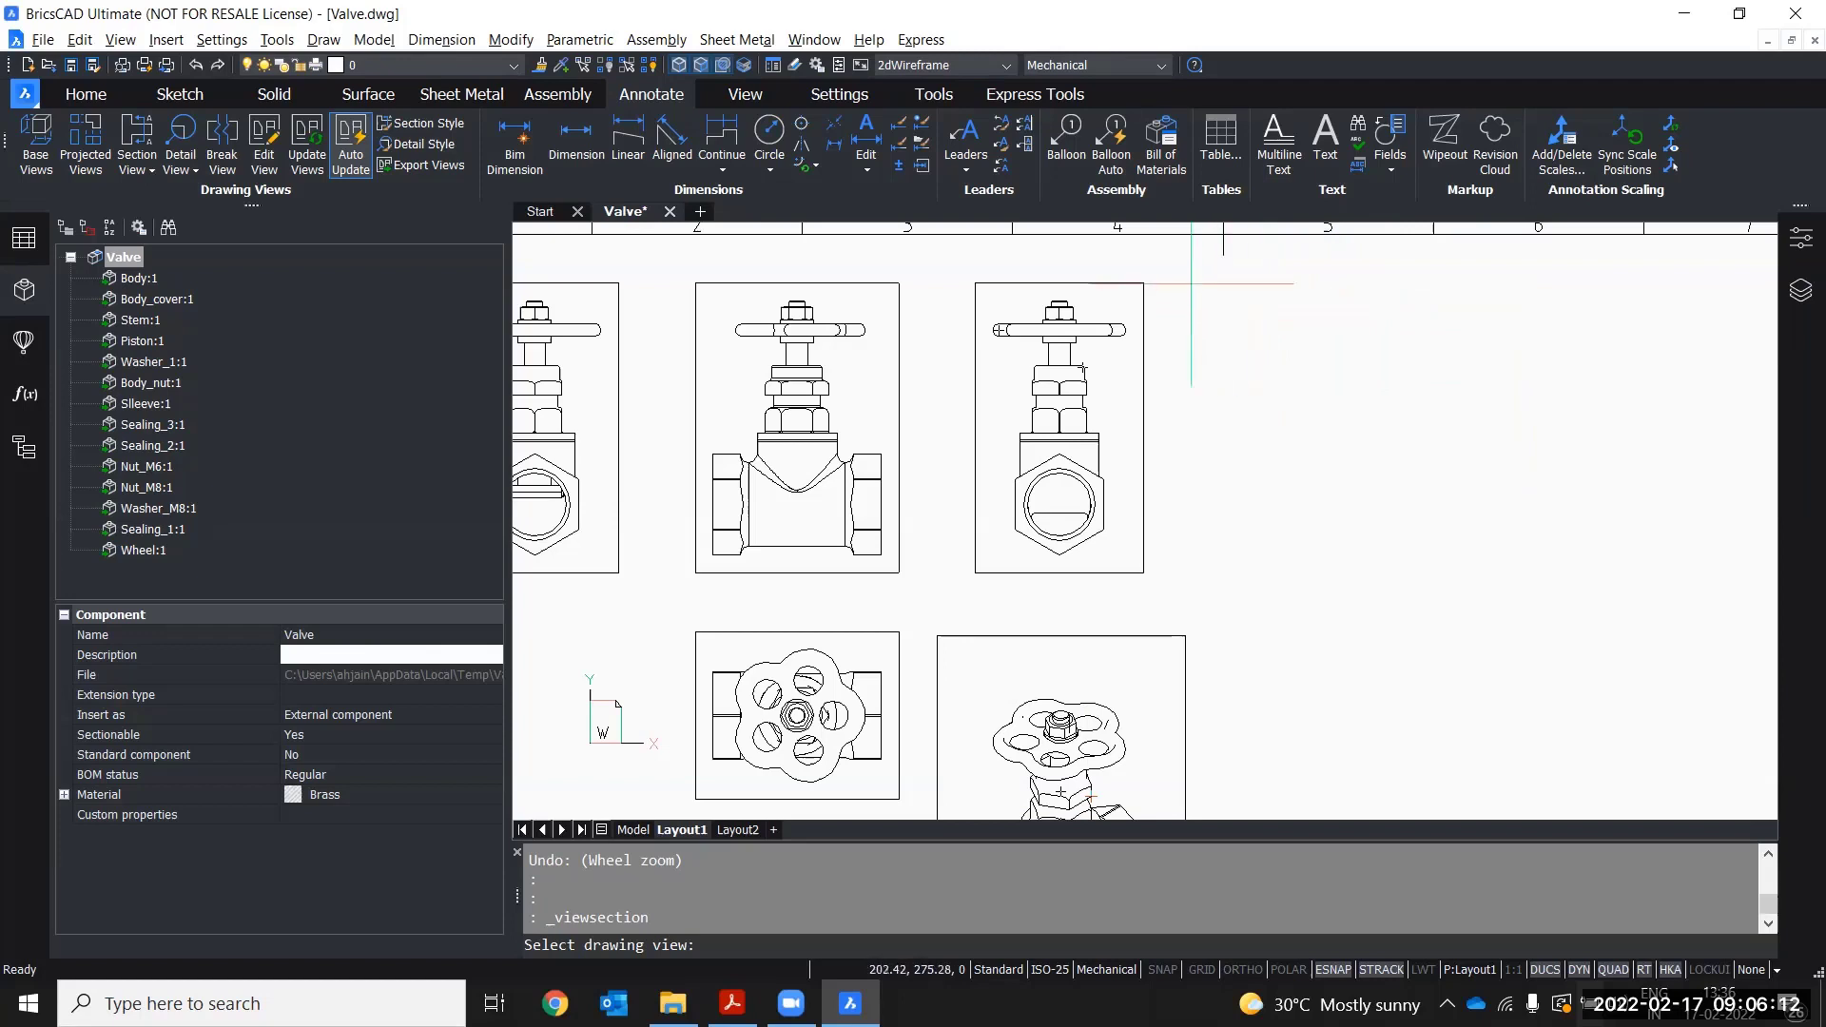
left_click(1129, 300)
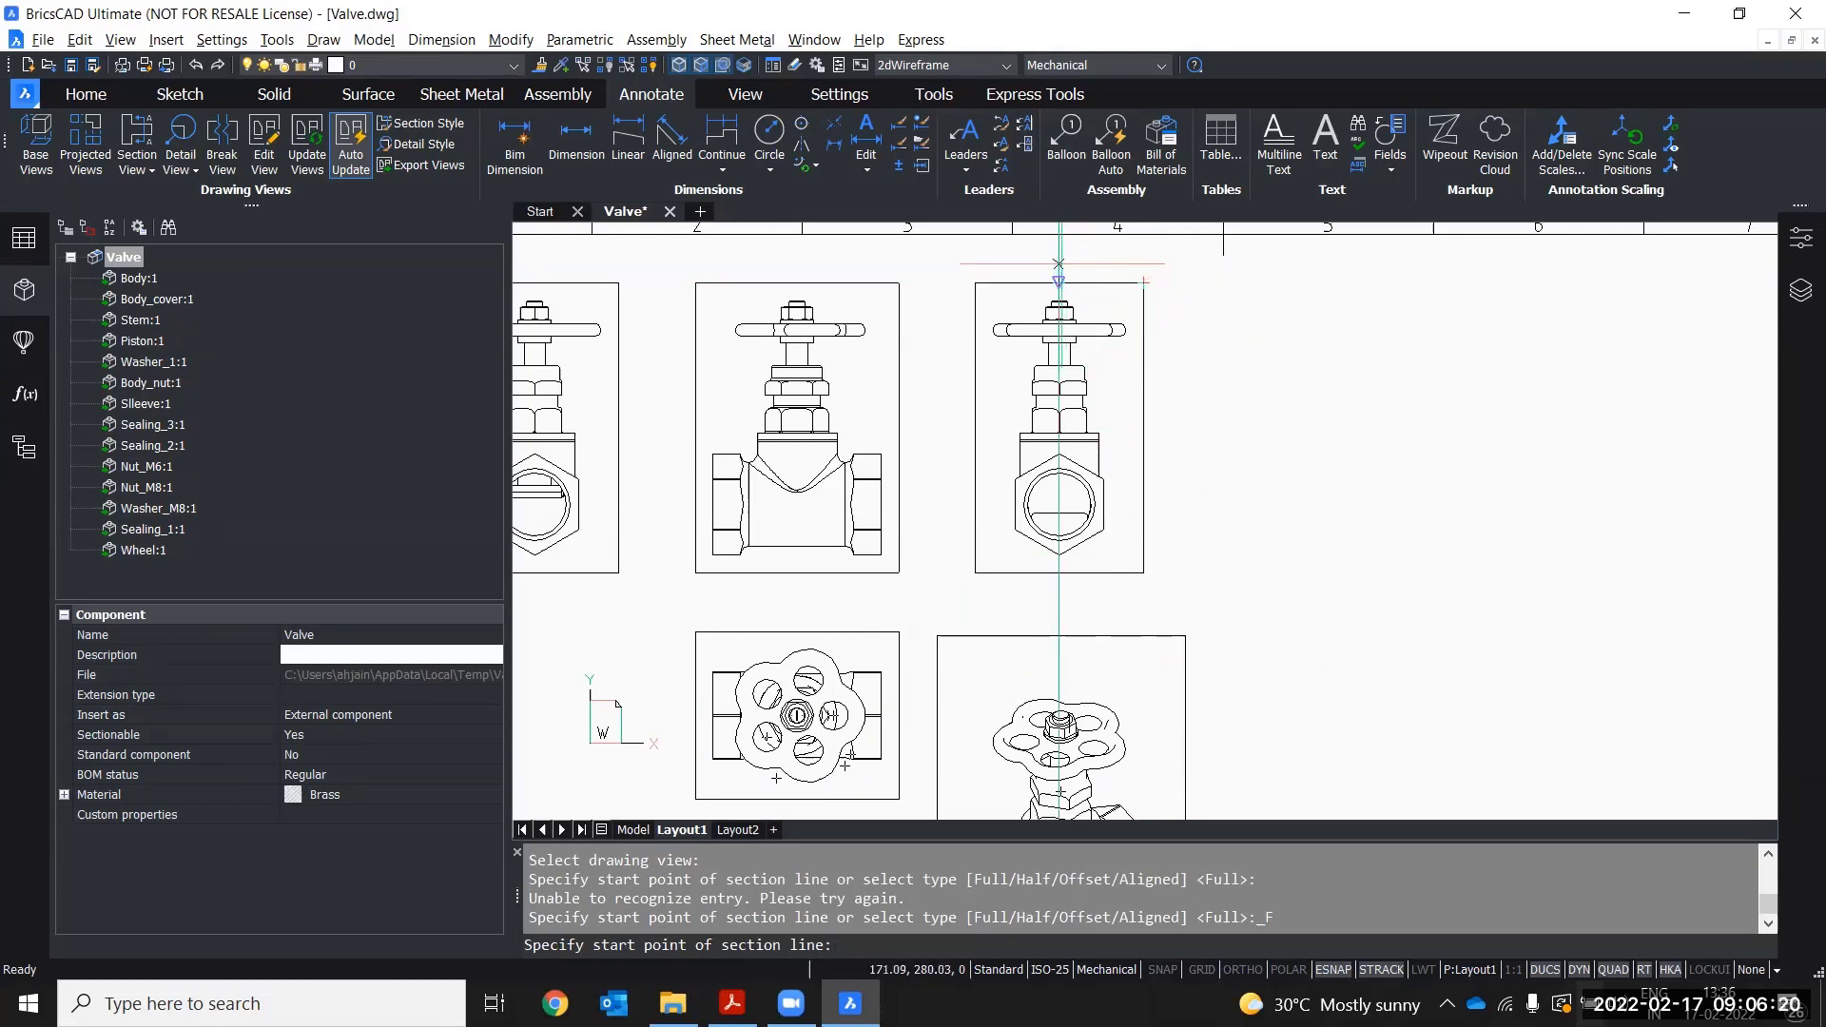
scroll(1059, 281, "up", 2)
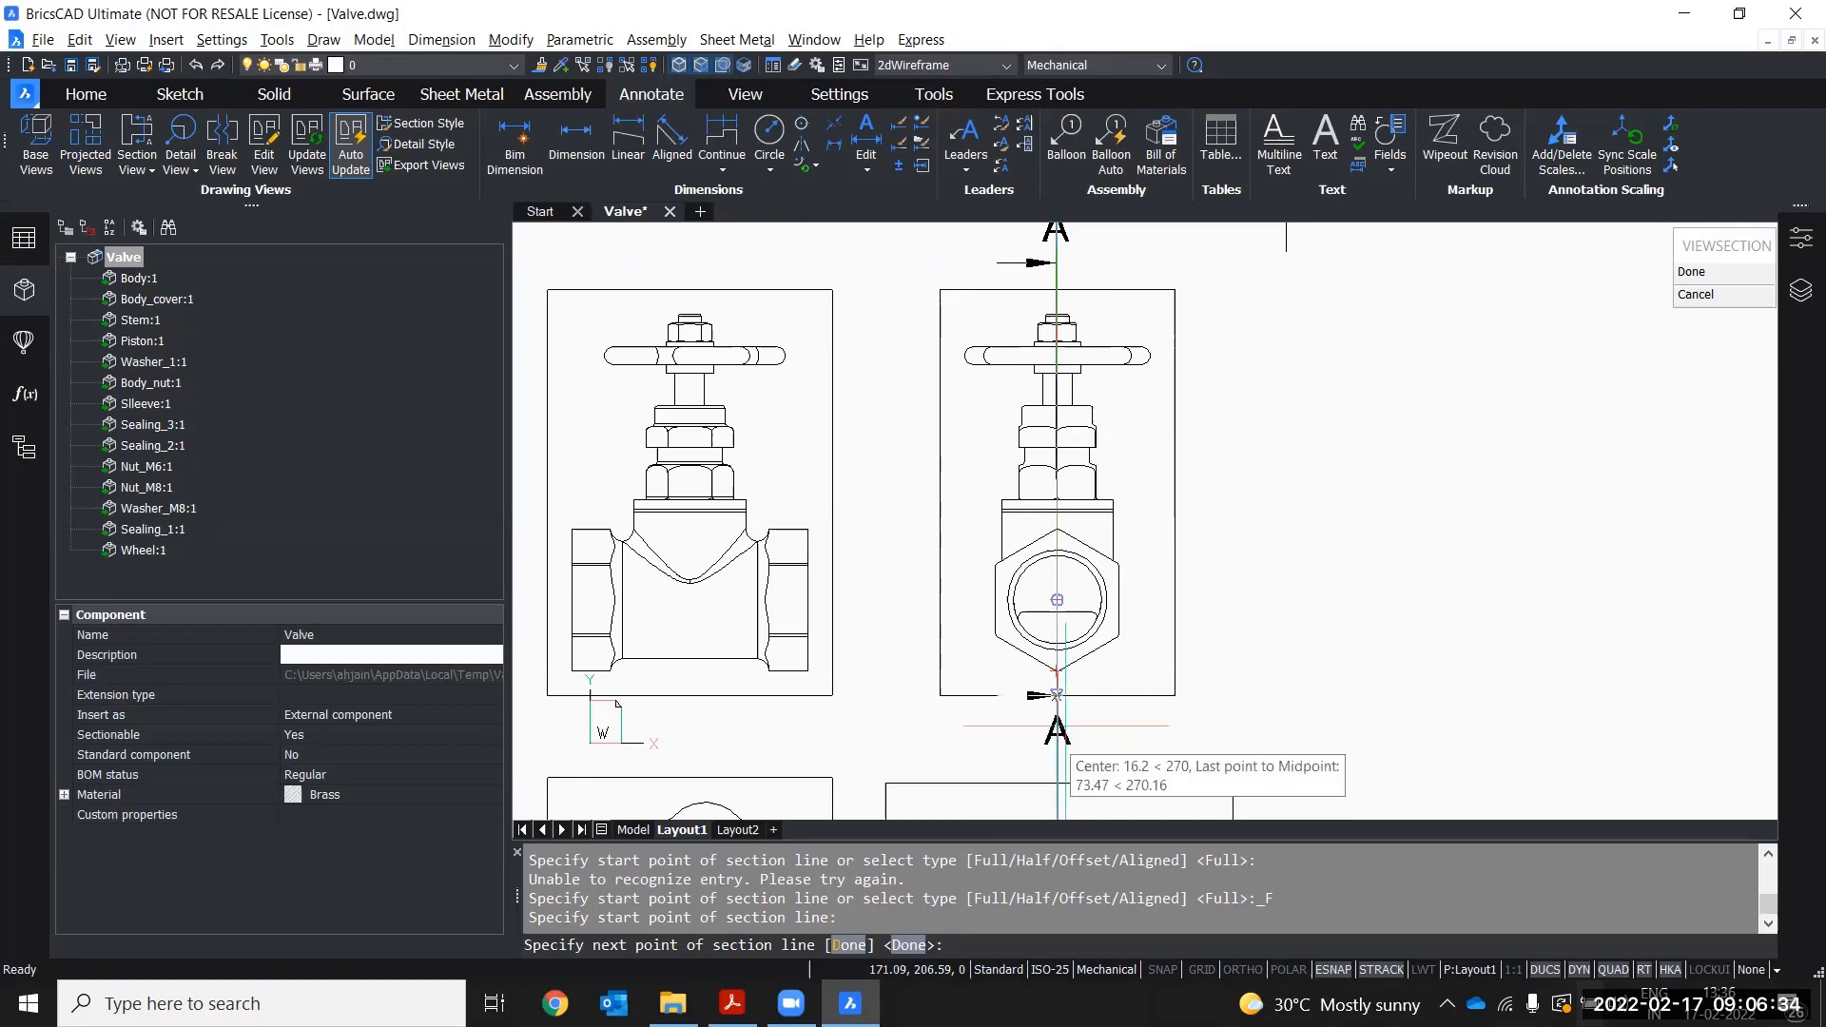
left_click(1056, 696)
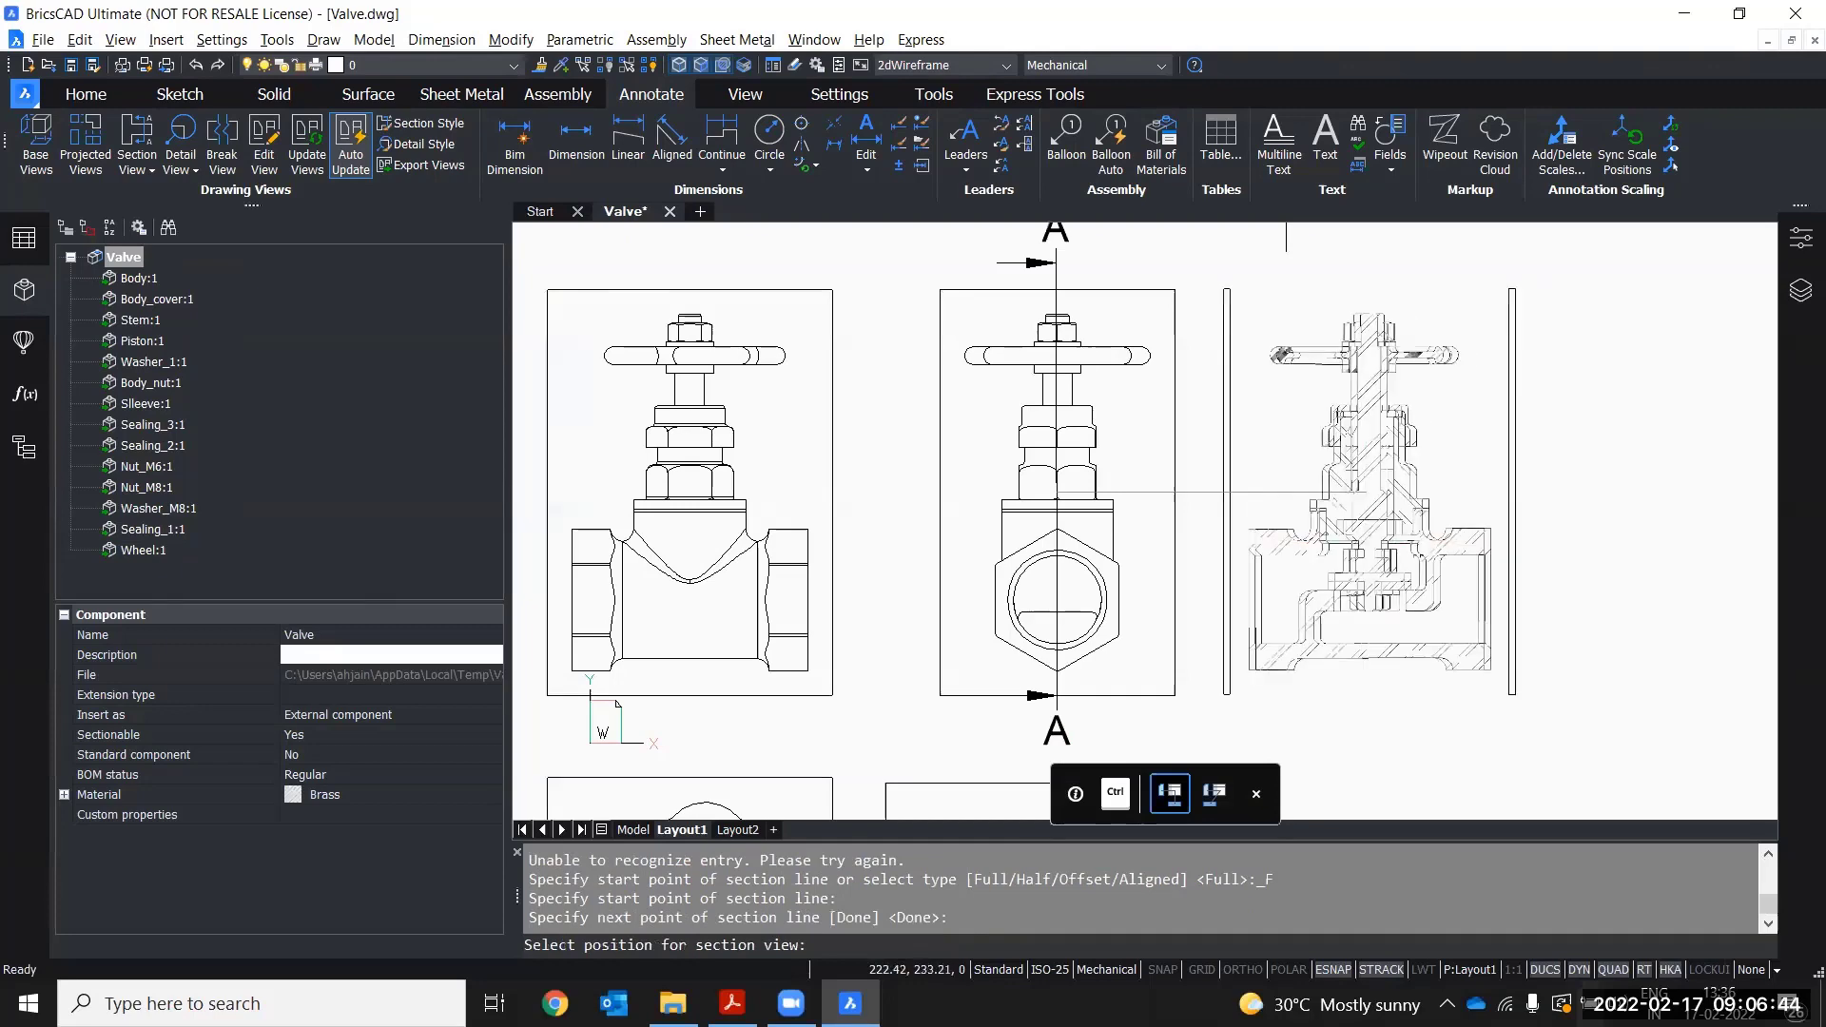
- Place the full section view to the right of the sectioned side view, inspect its hatching and finish the command
scroll(1298, 524, "down", 2)
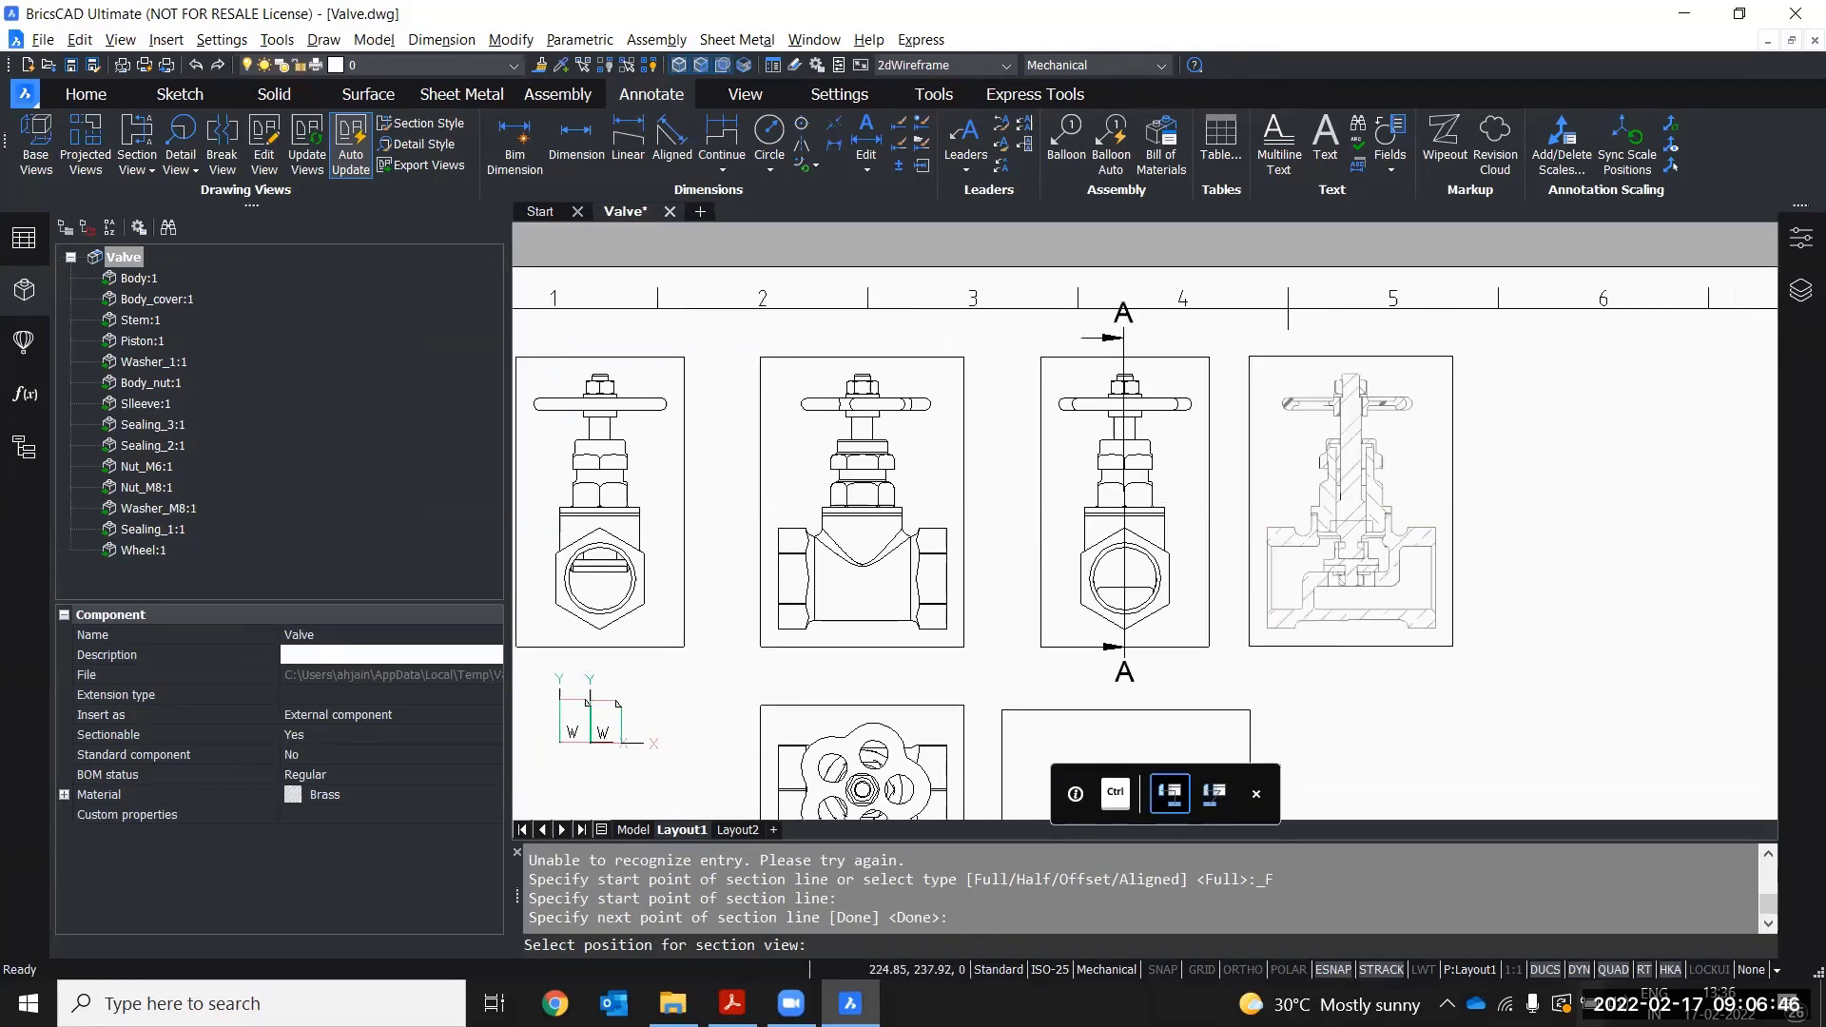
middle_click_drag(1351, 501, 1184, 450)
left_click(1216, 460)
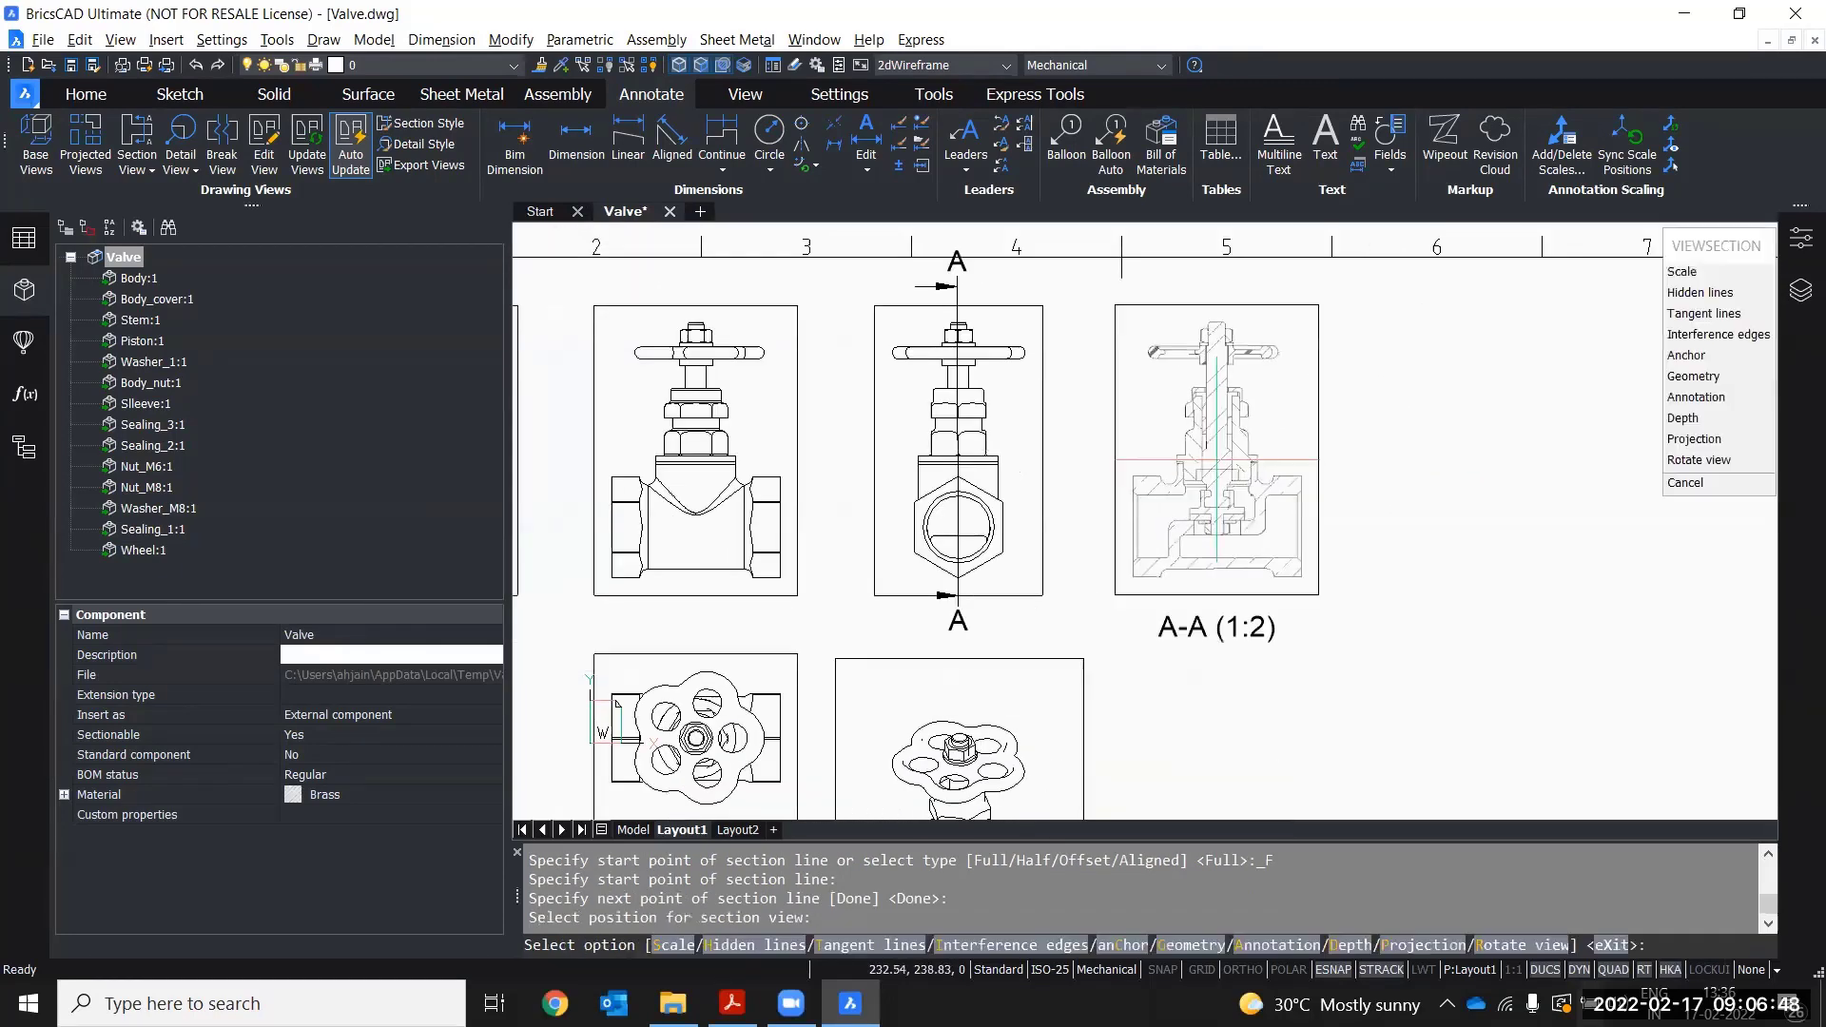
scroll(1170, 571, "up", 3)
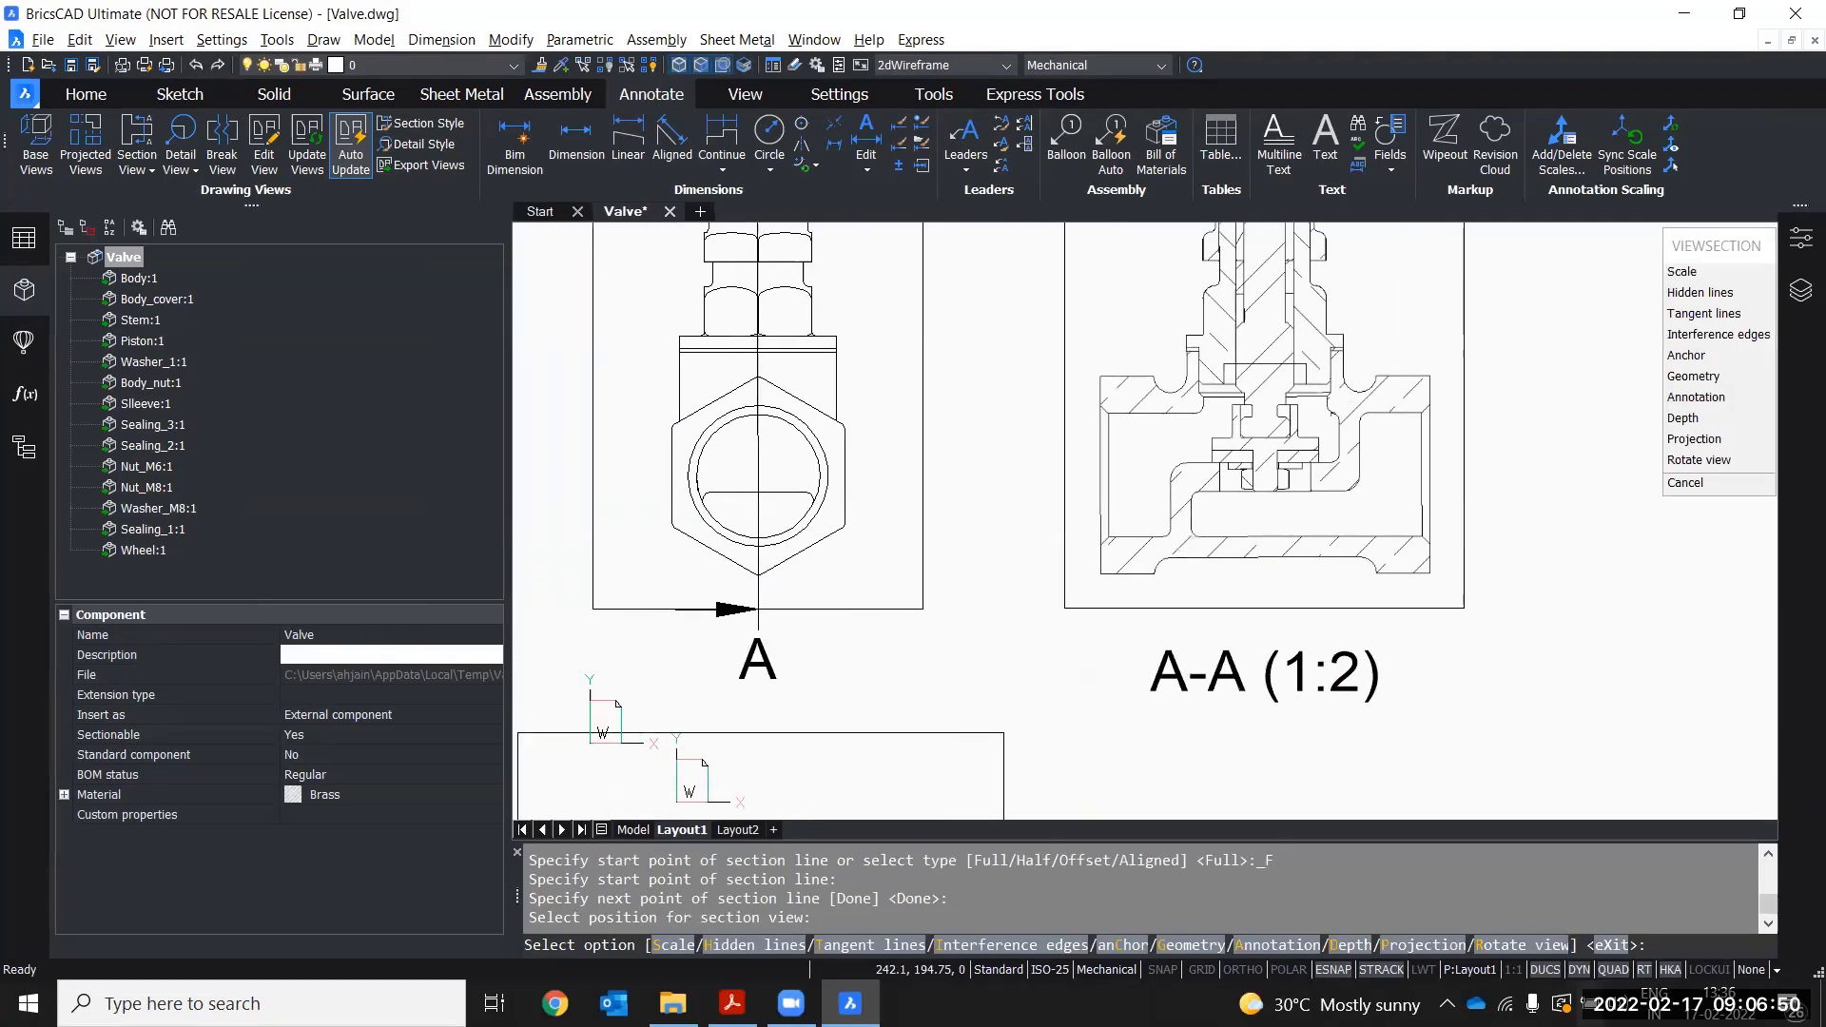
scroll(1273, 719, "down", 3)
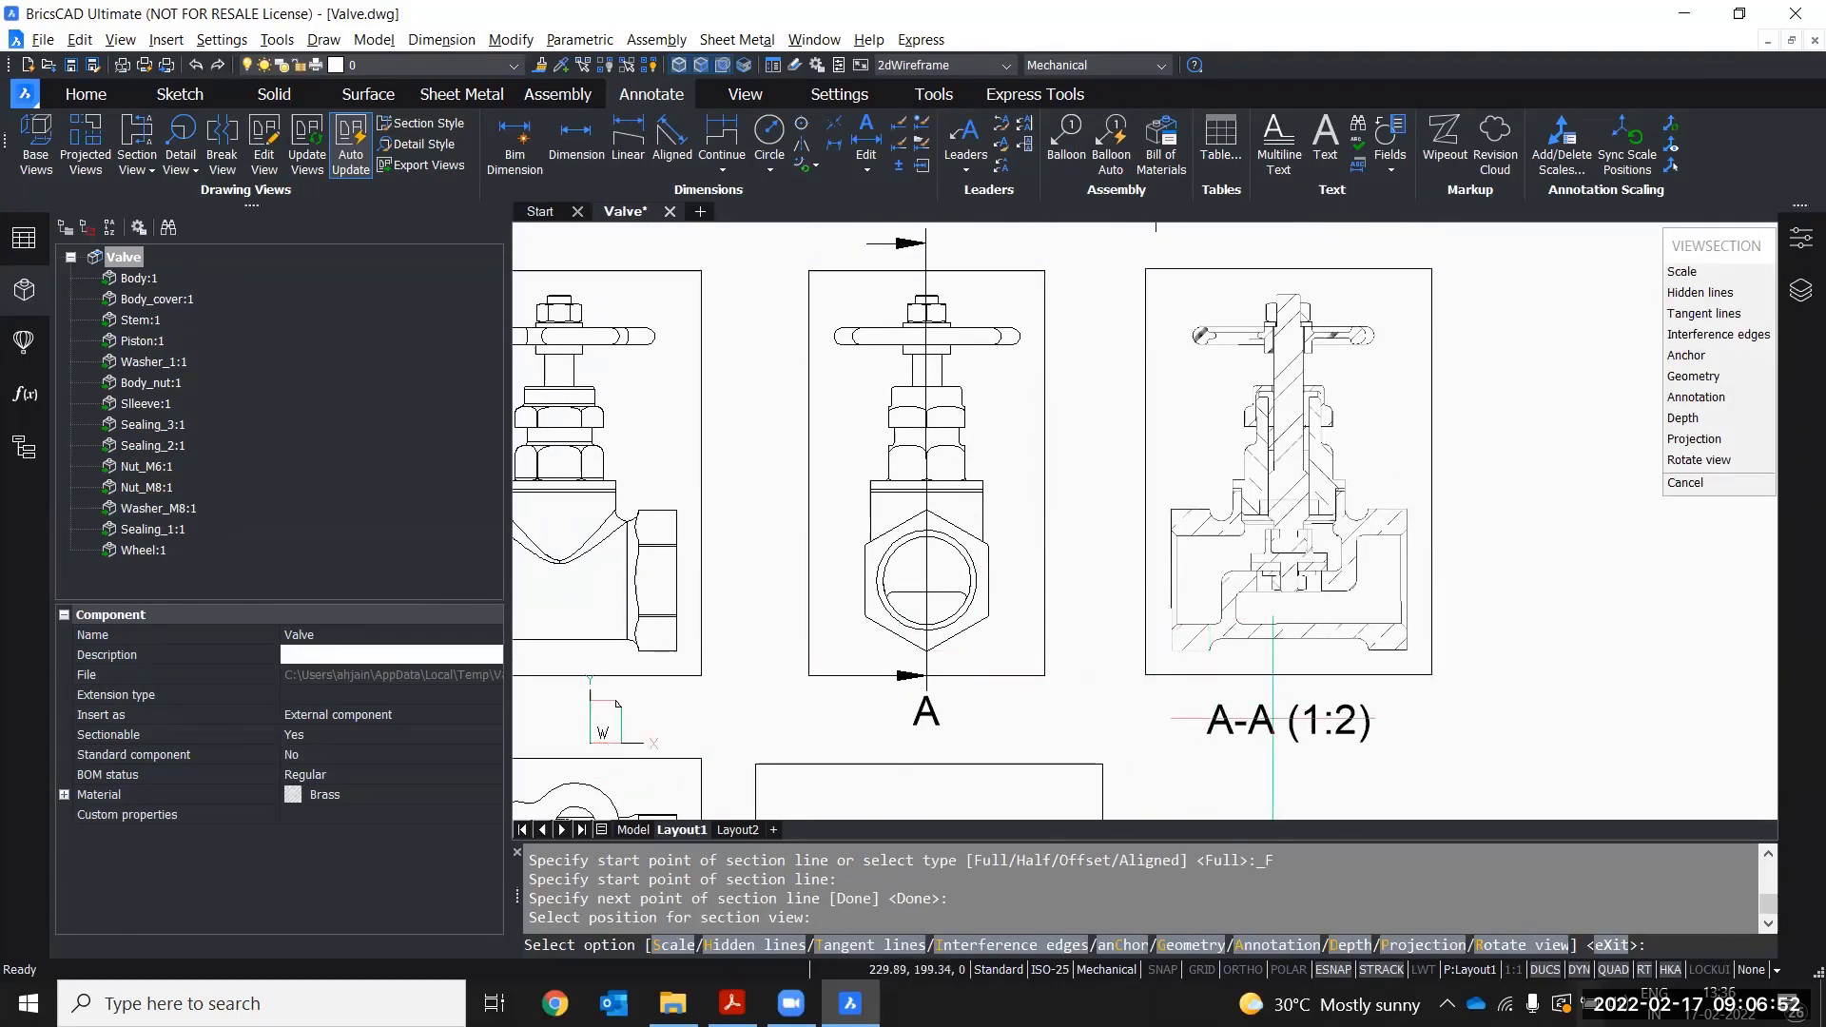
scroll(1273, 720, "down", 3)
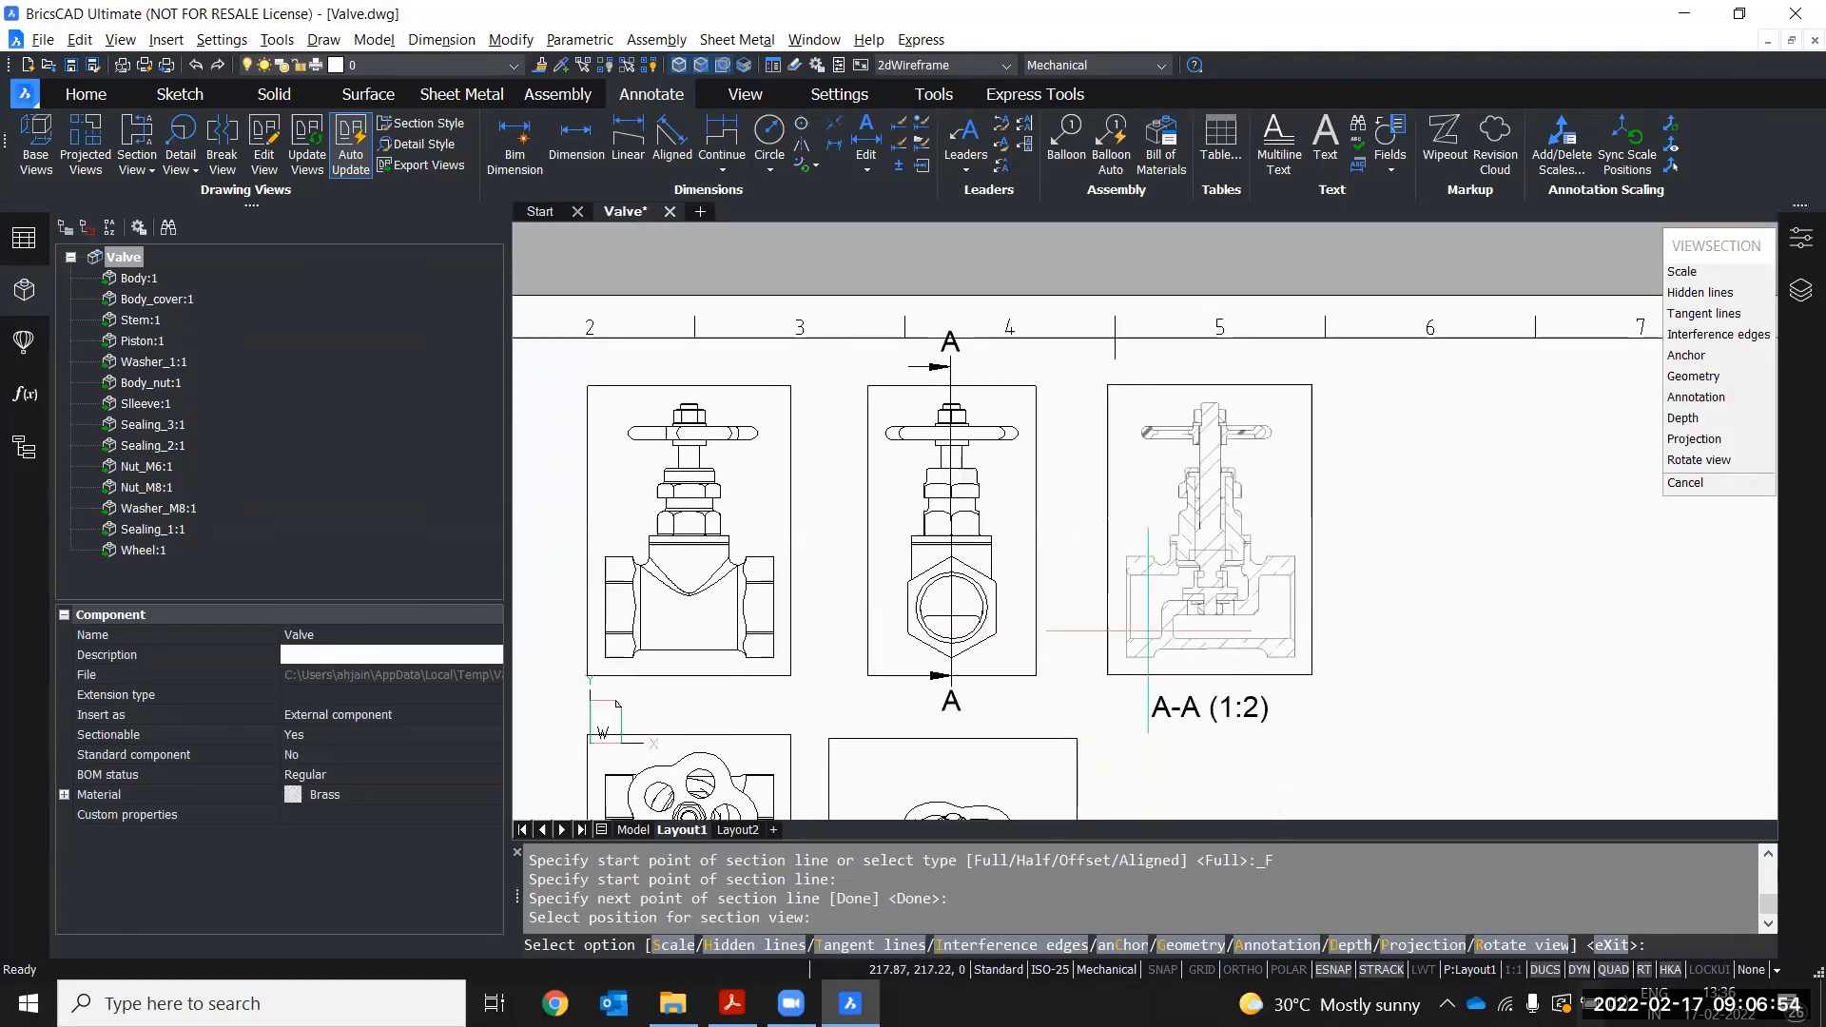
scroll(1247, 620, "up", 3)
mouse_move(1003, 602)
middle_mouse_down()
mouse_move(995, 571)
mouse_move(1011, 582)
middle_mouse_up()
scroll(1008, 551, "down", 1)
scroll(807, 636, "up", 2)
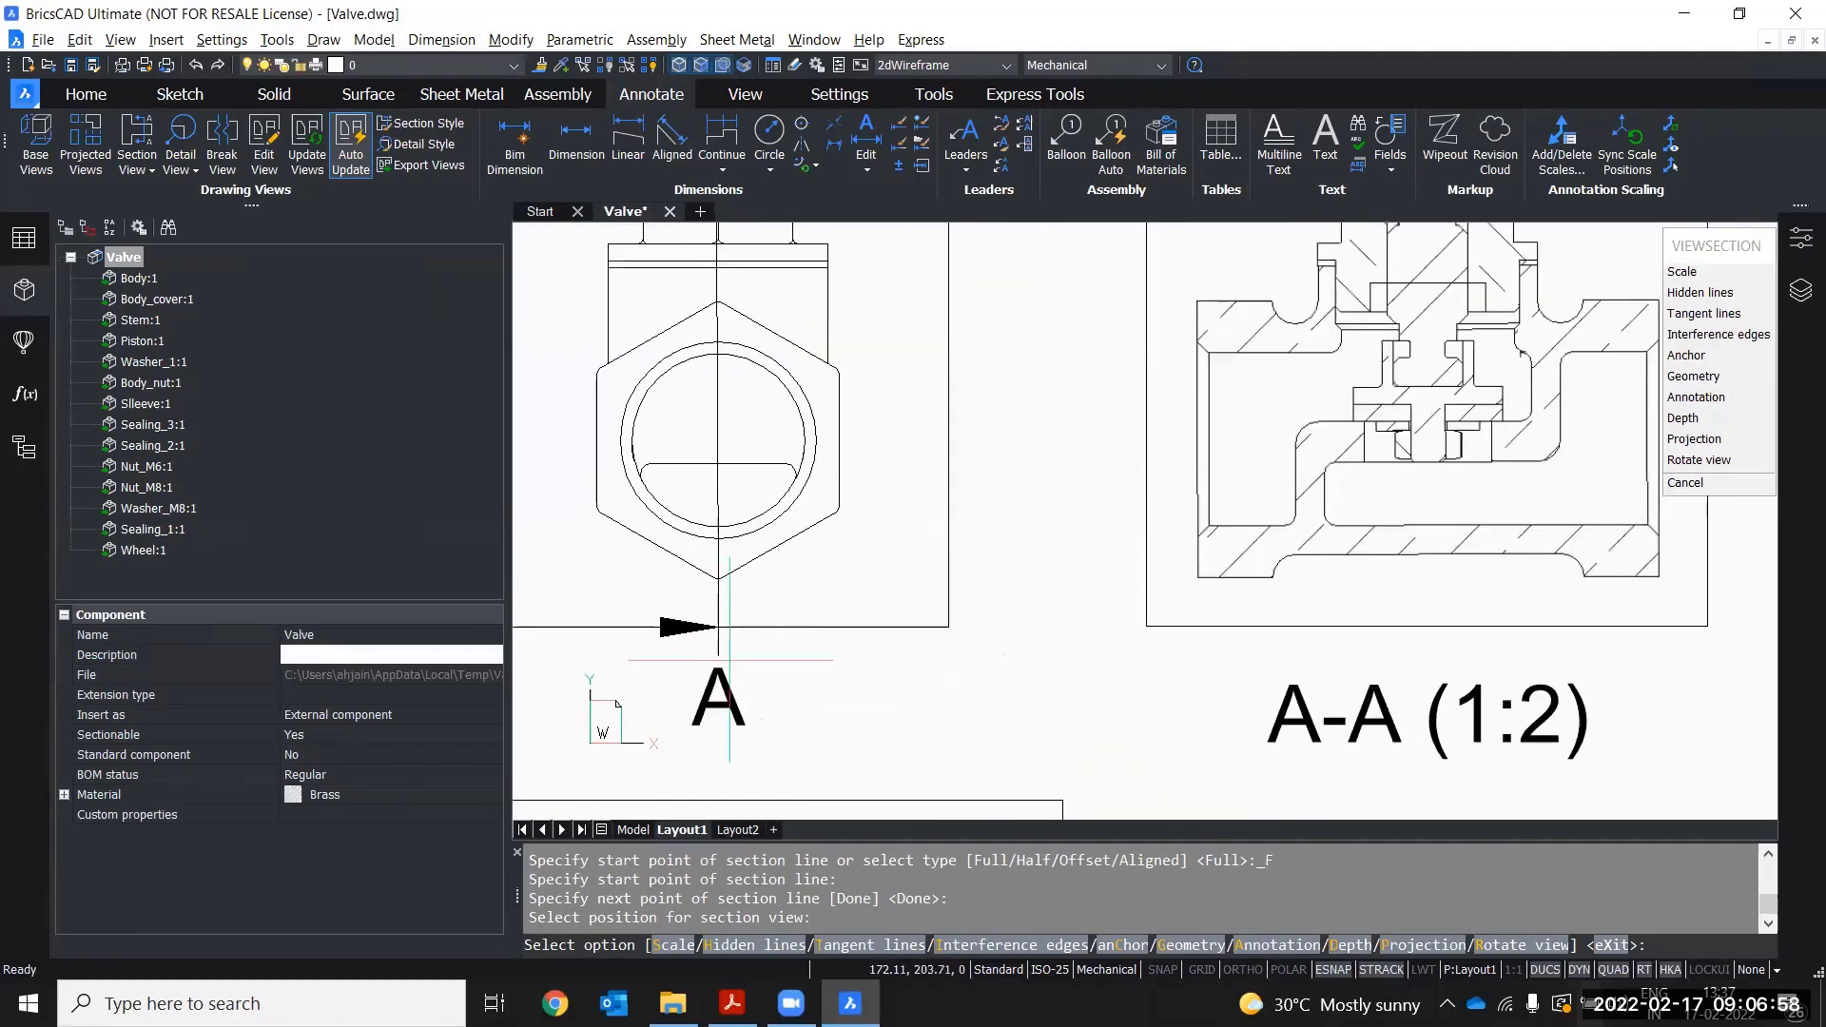
key("Escape")
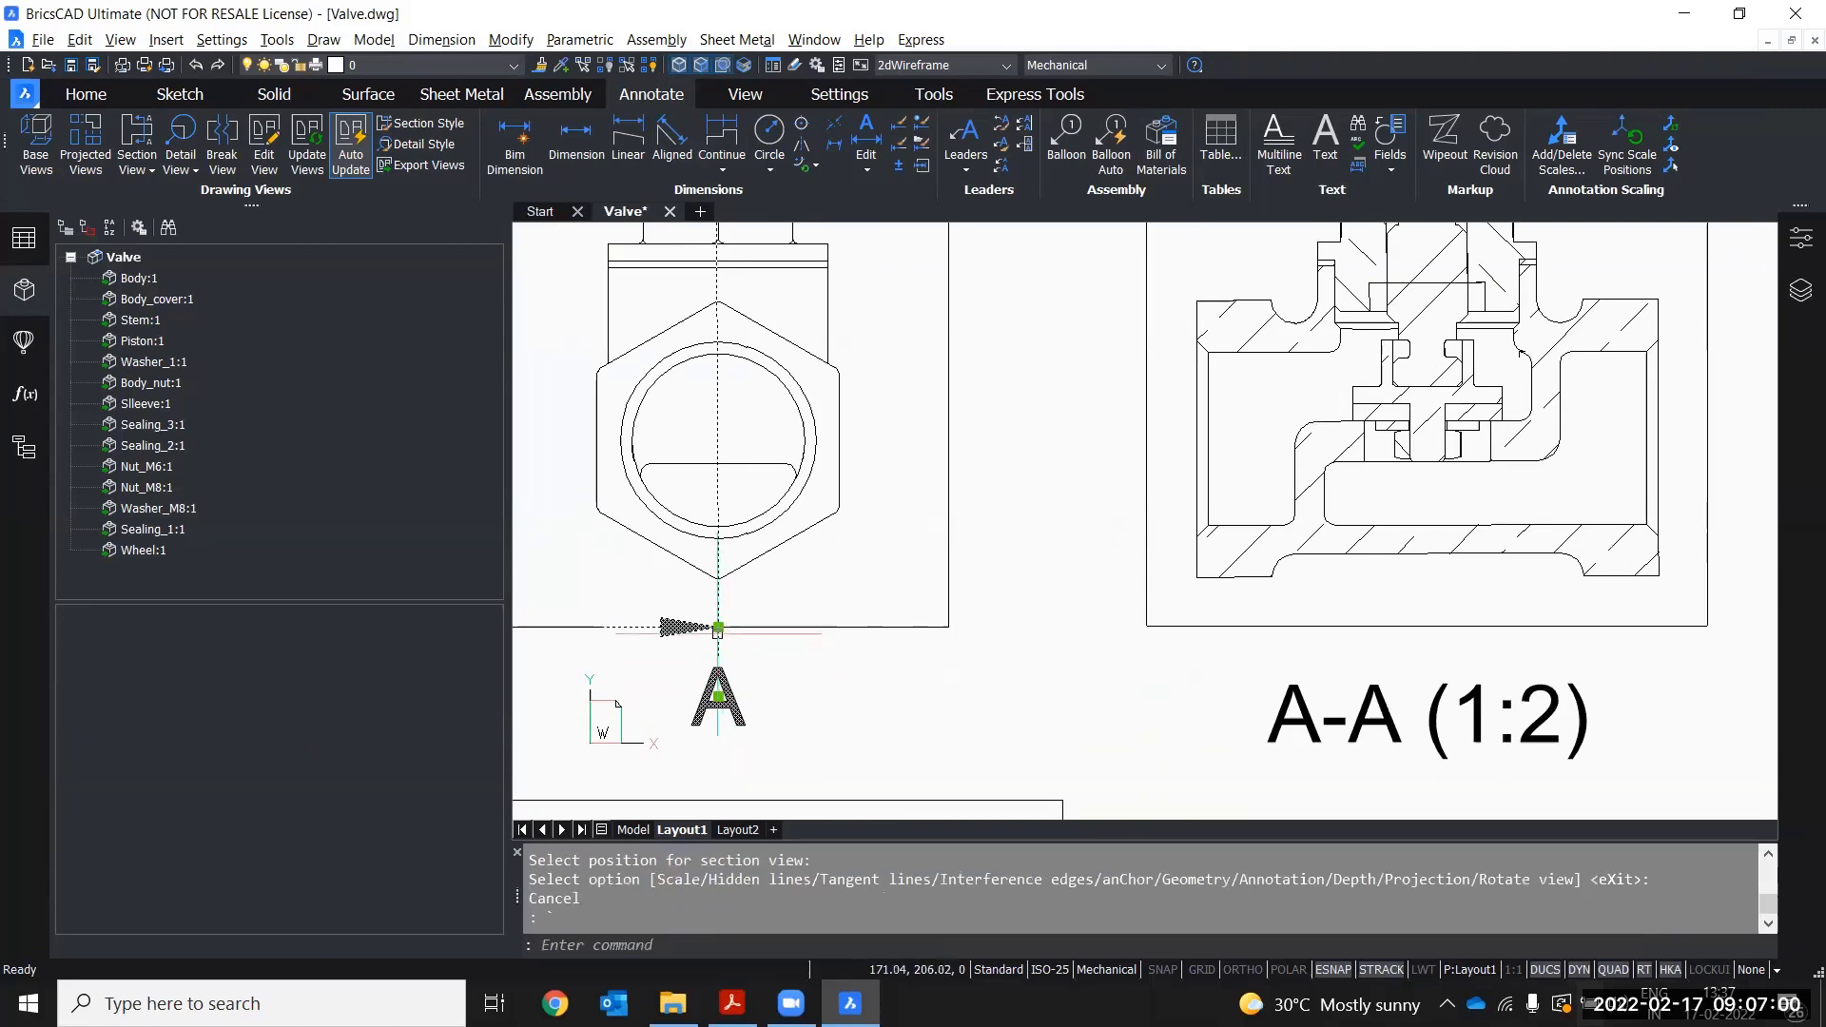
- Stretch the lower end of the section line slightly below the side view's frame and deselect it
left_click(718, 628)
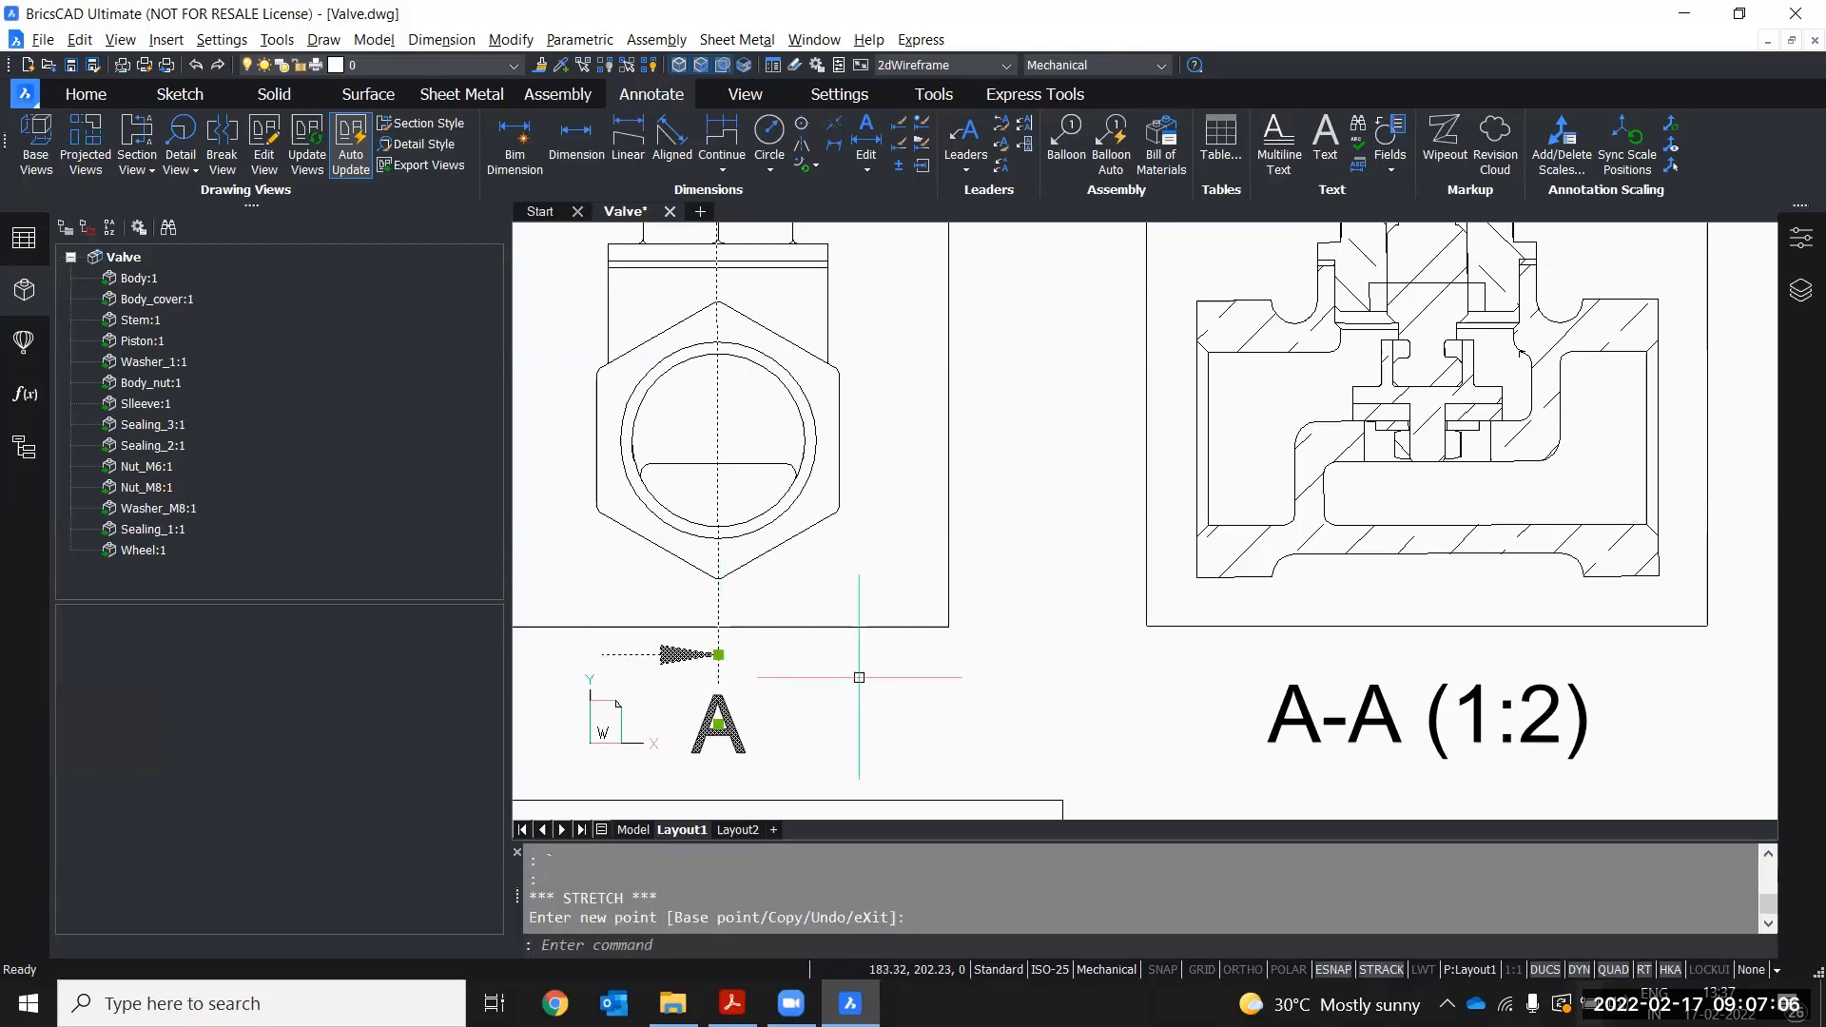
scroll(808, 682, "down", 3)
scroll(796, 371, "up", 4)
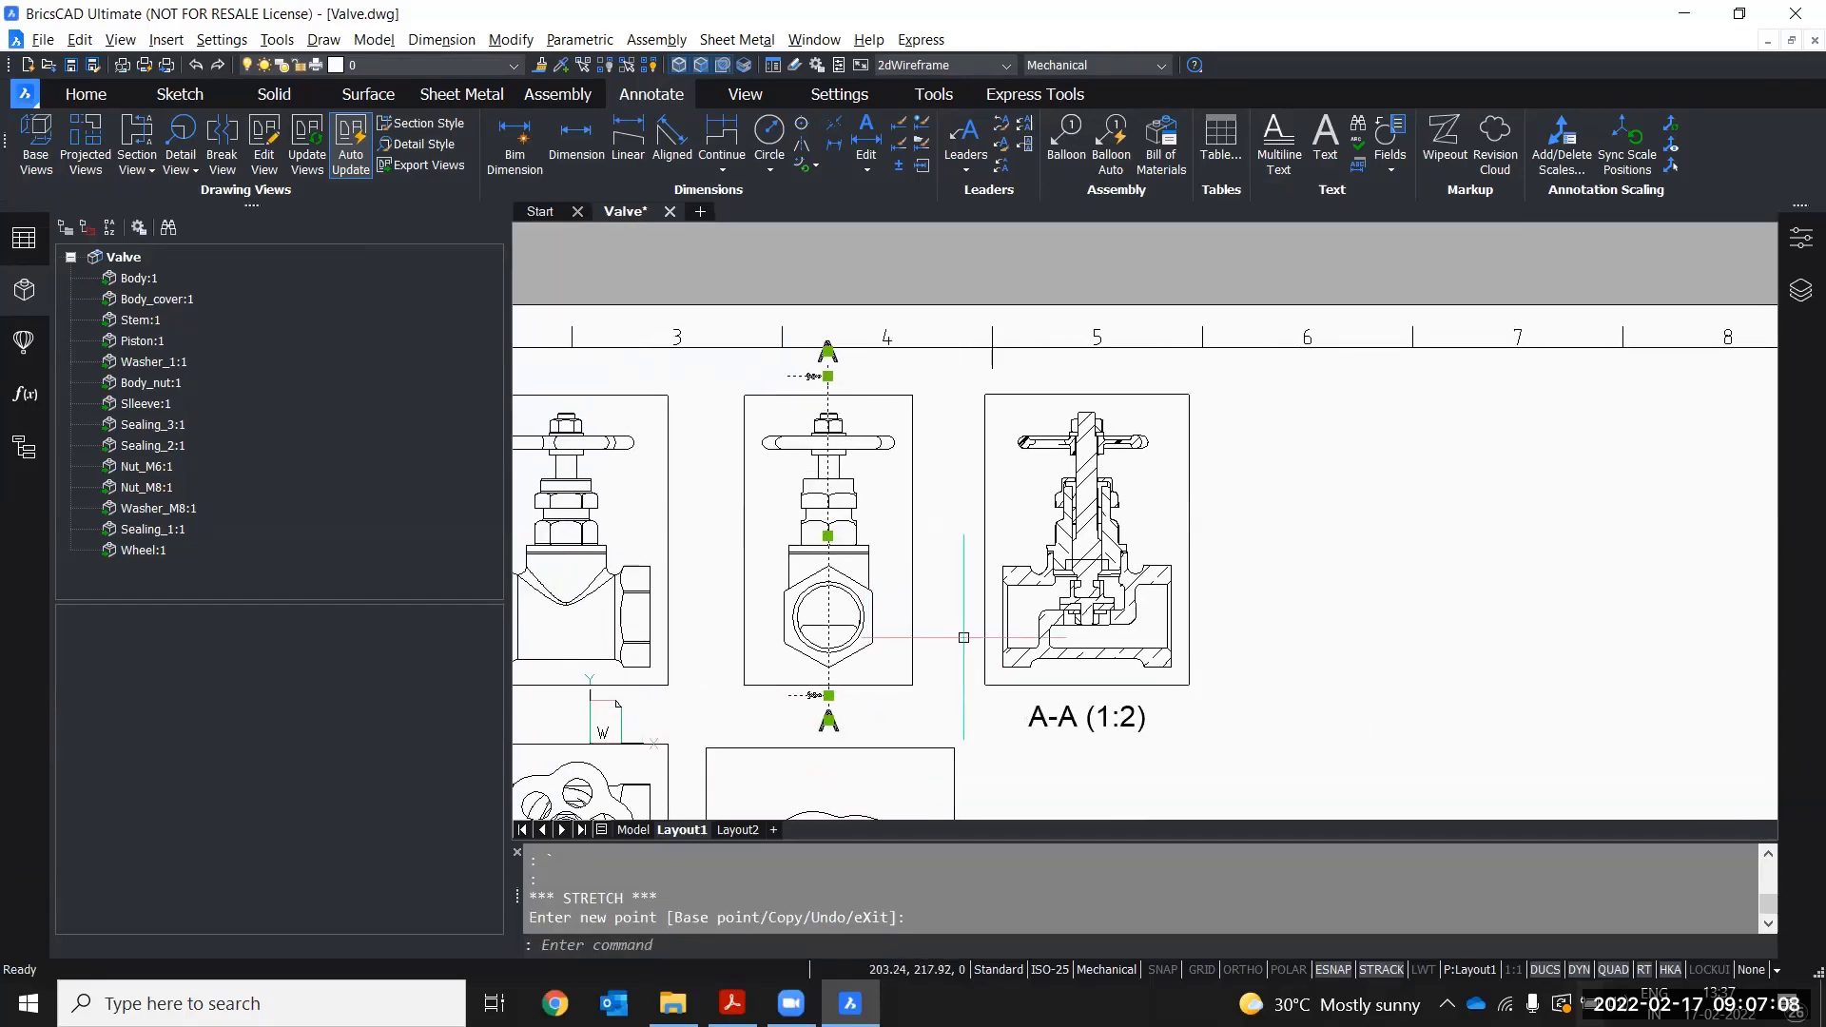
key("Escape")
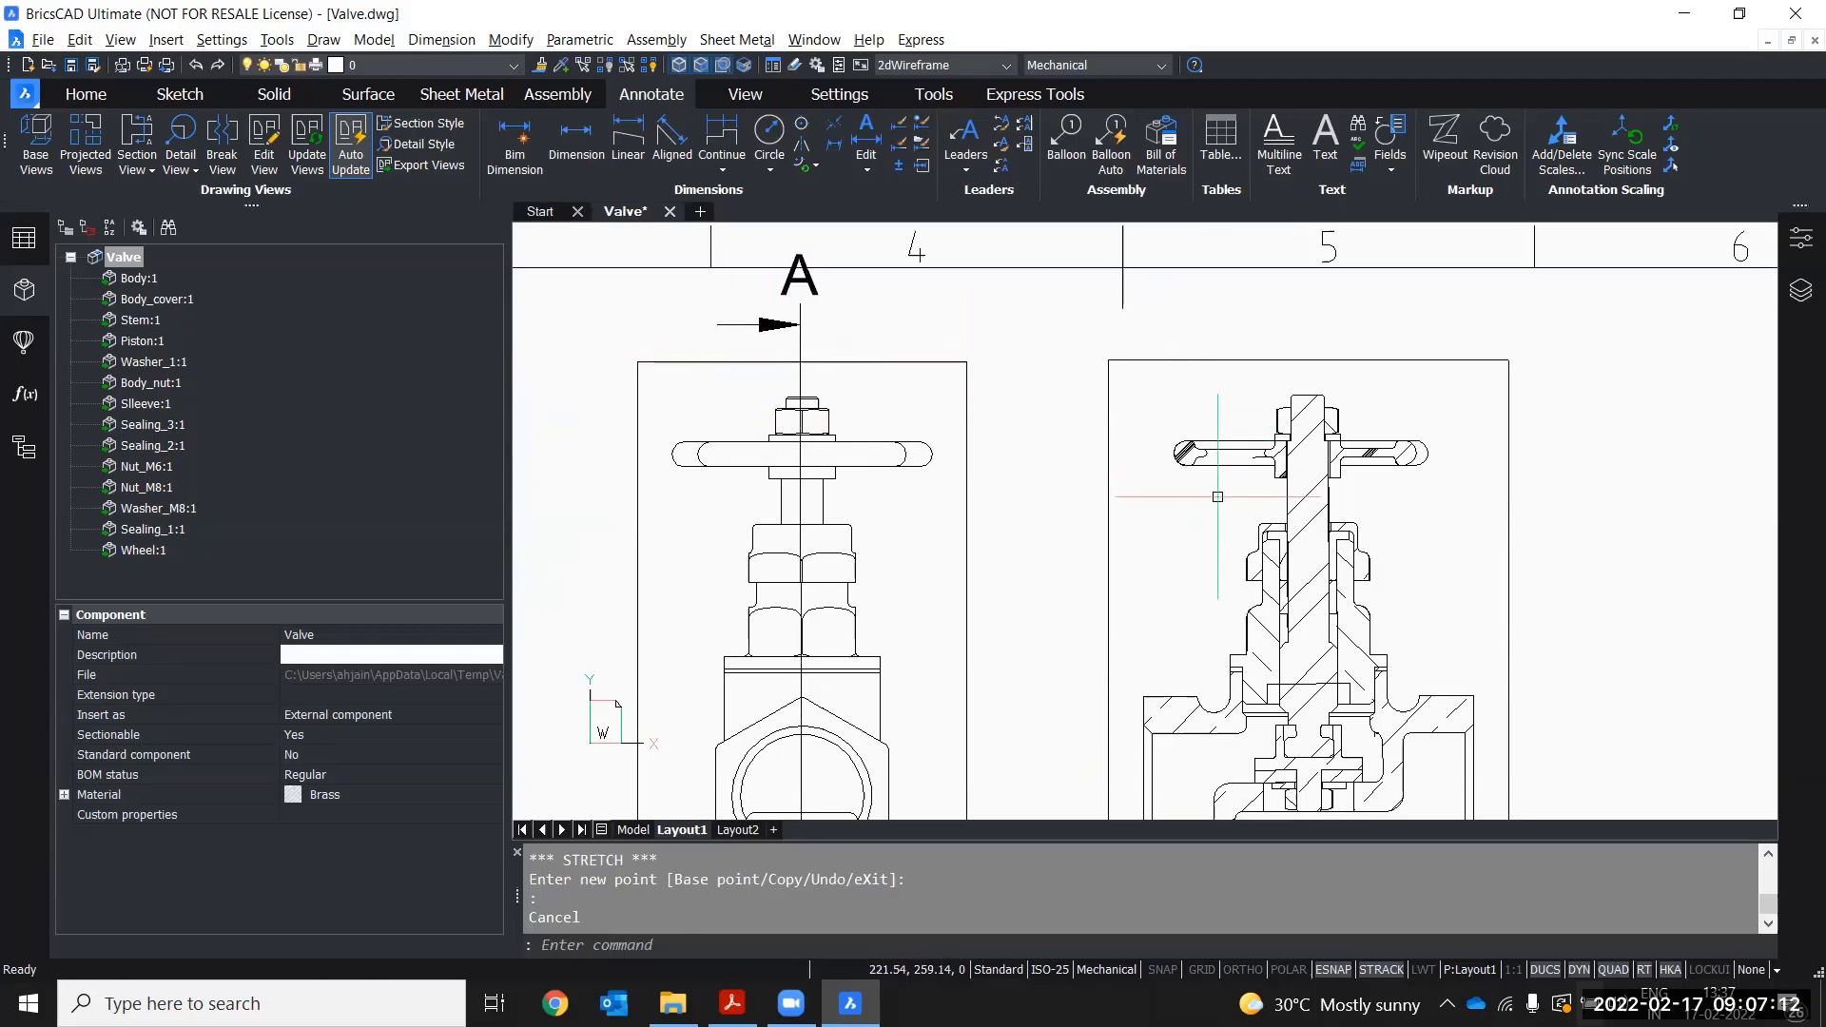
scroll(1218, 496, "down", 2)
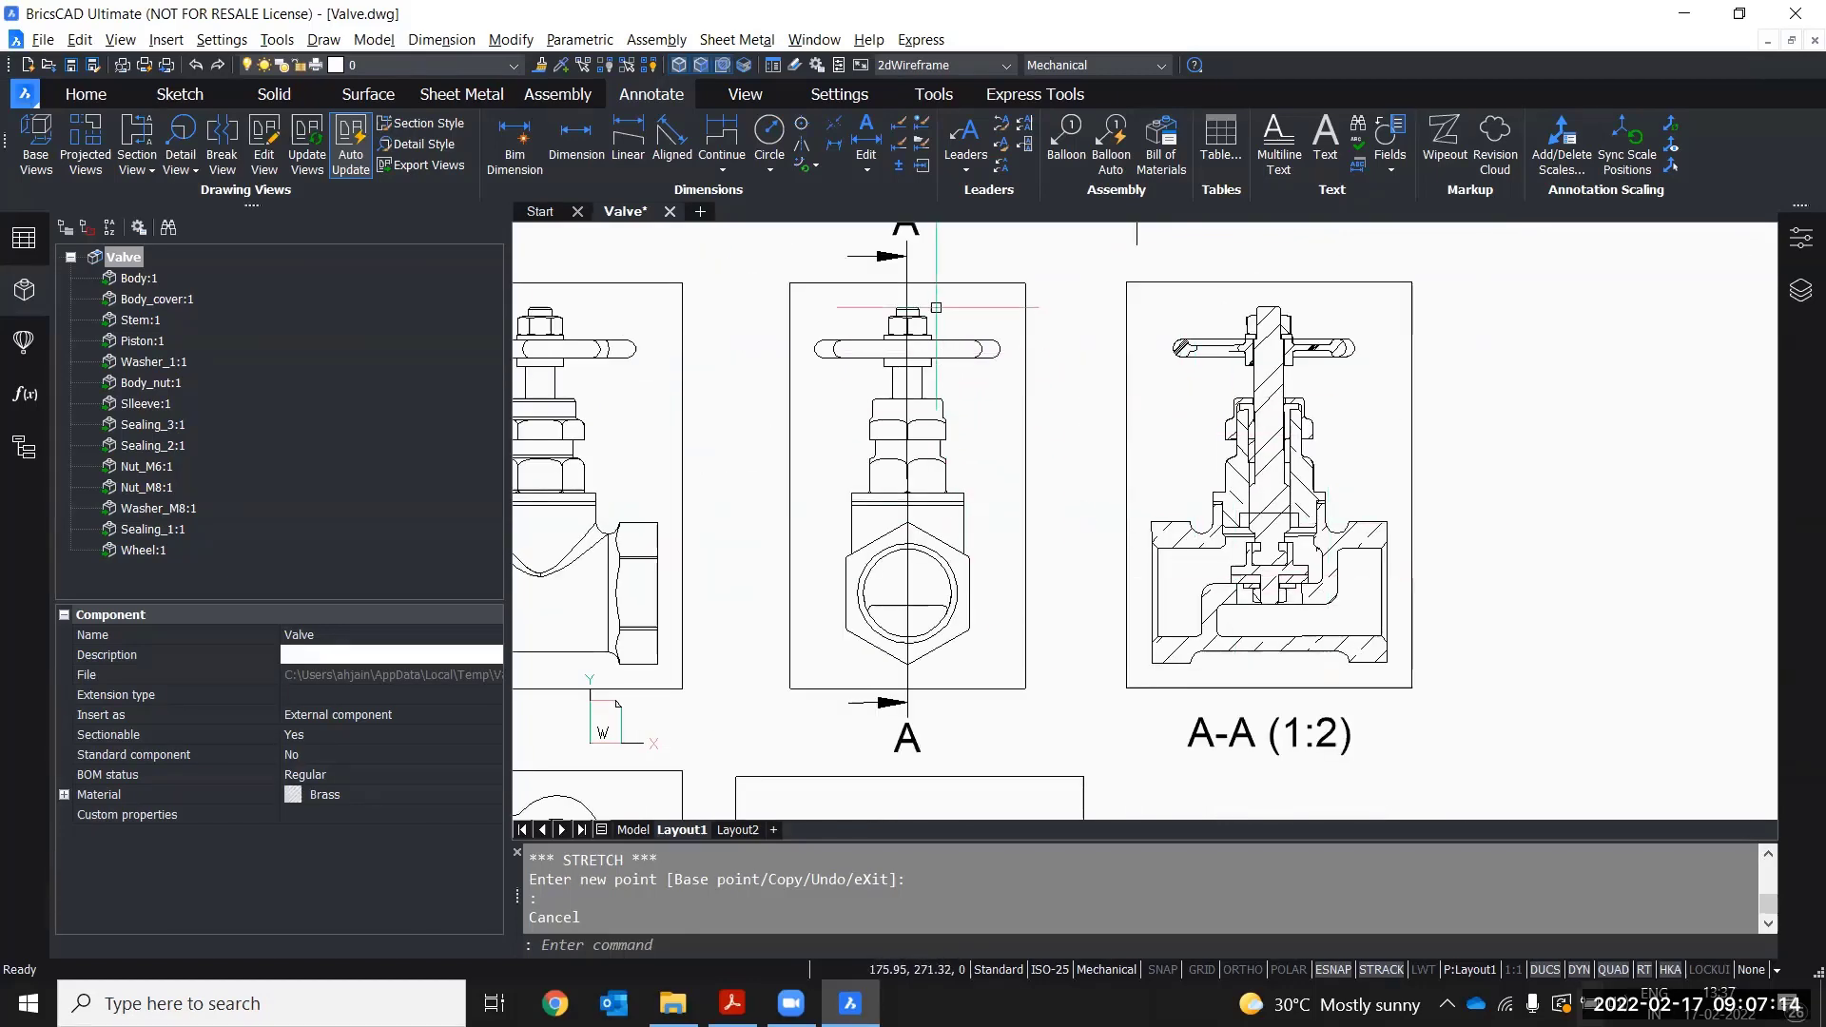
- Select the section line and compare where it cuts the side view with the hatched section view
left_click(906, 262)
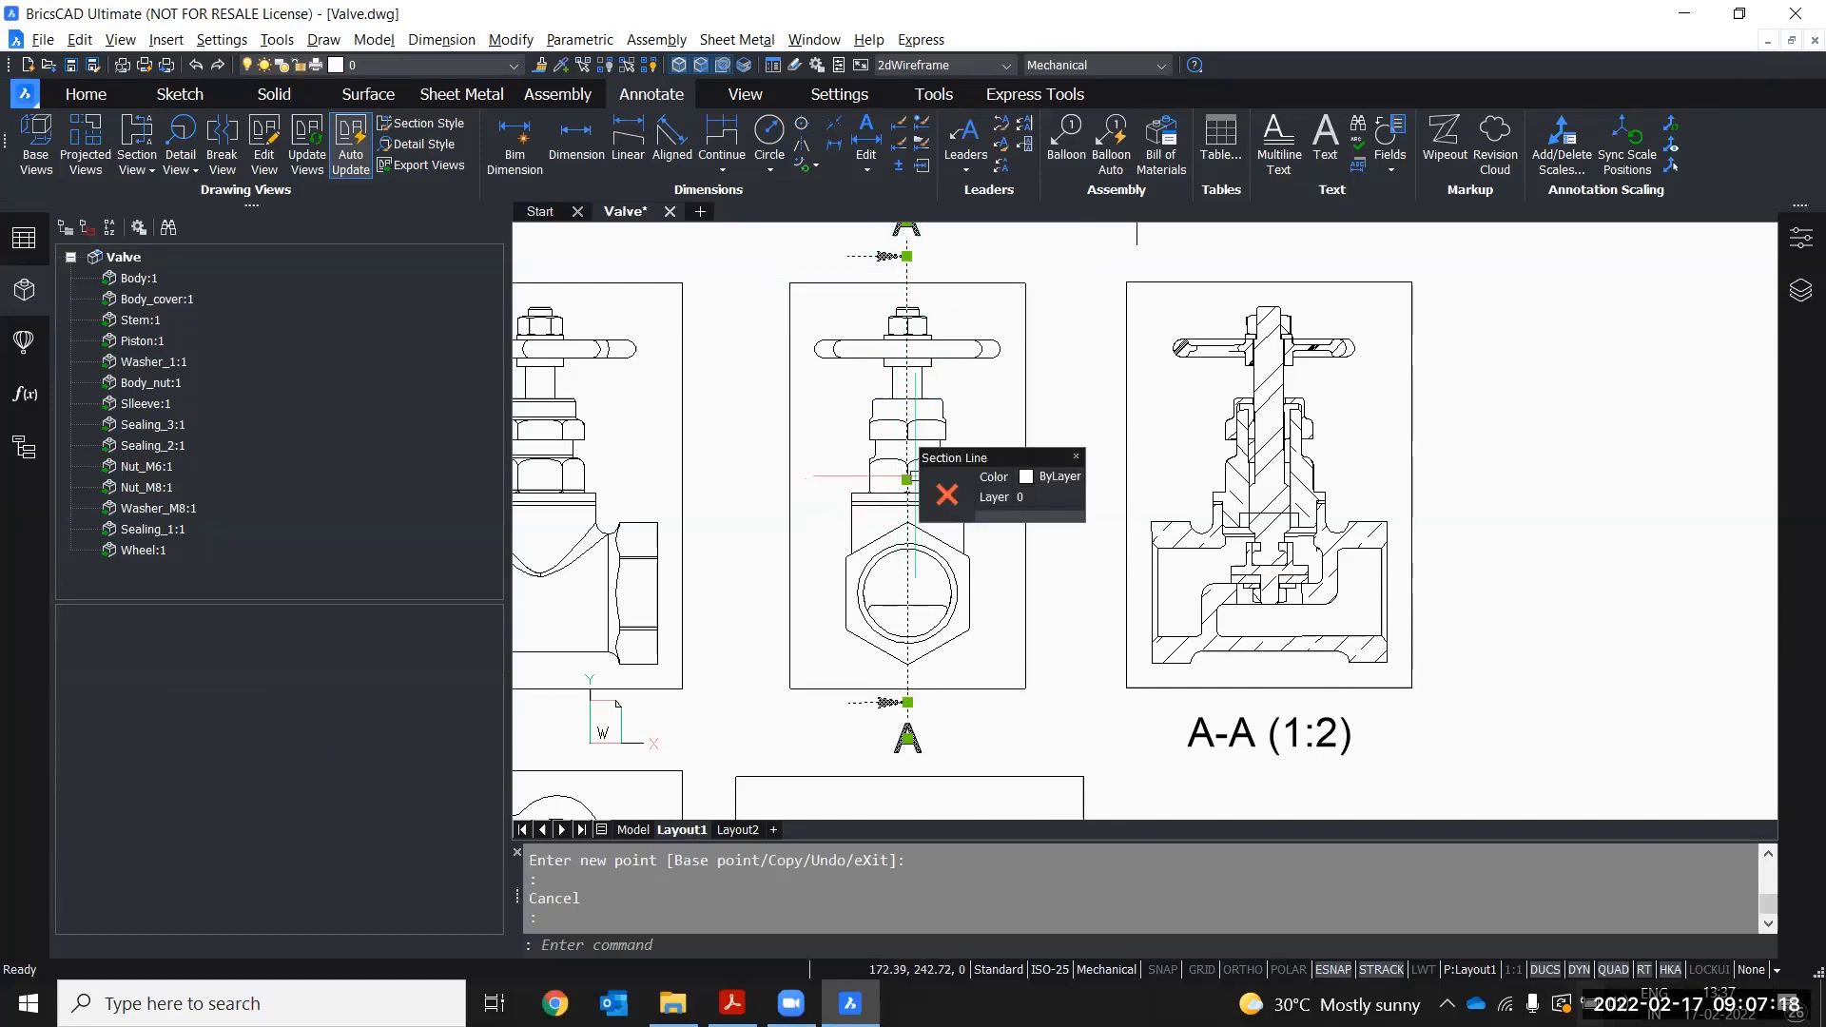
scroll(907, 401, "up", 2)
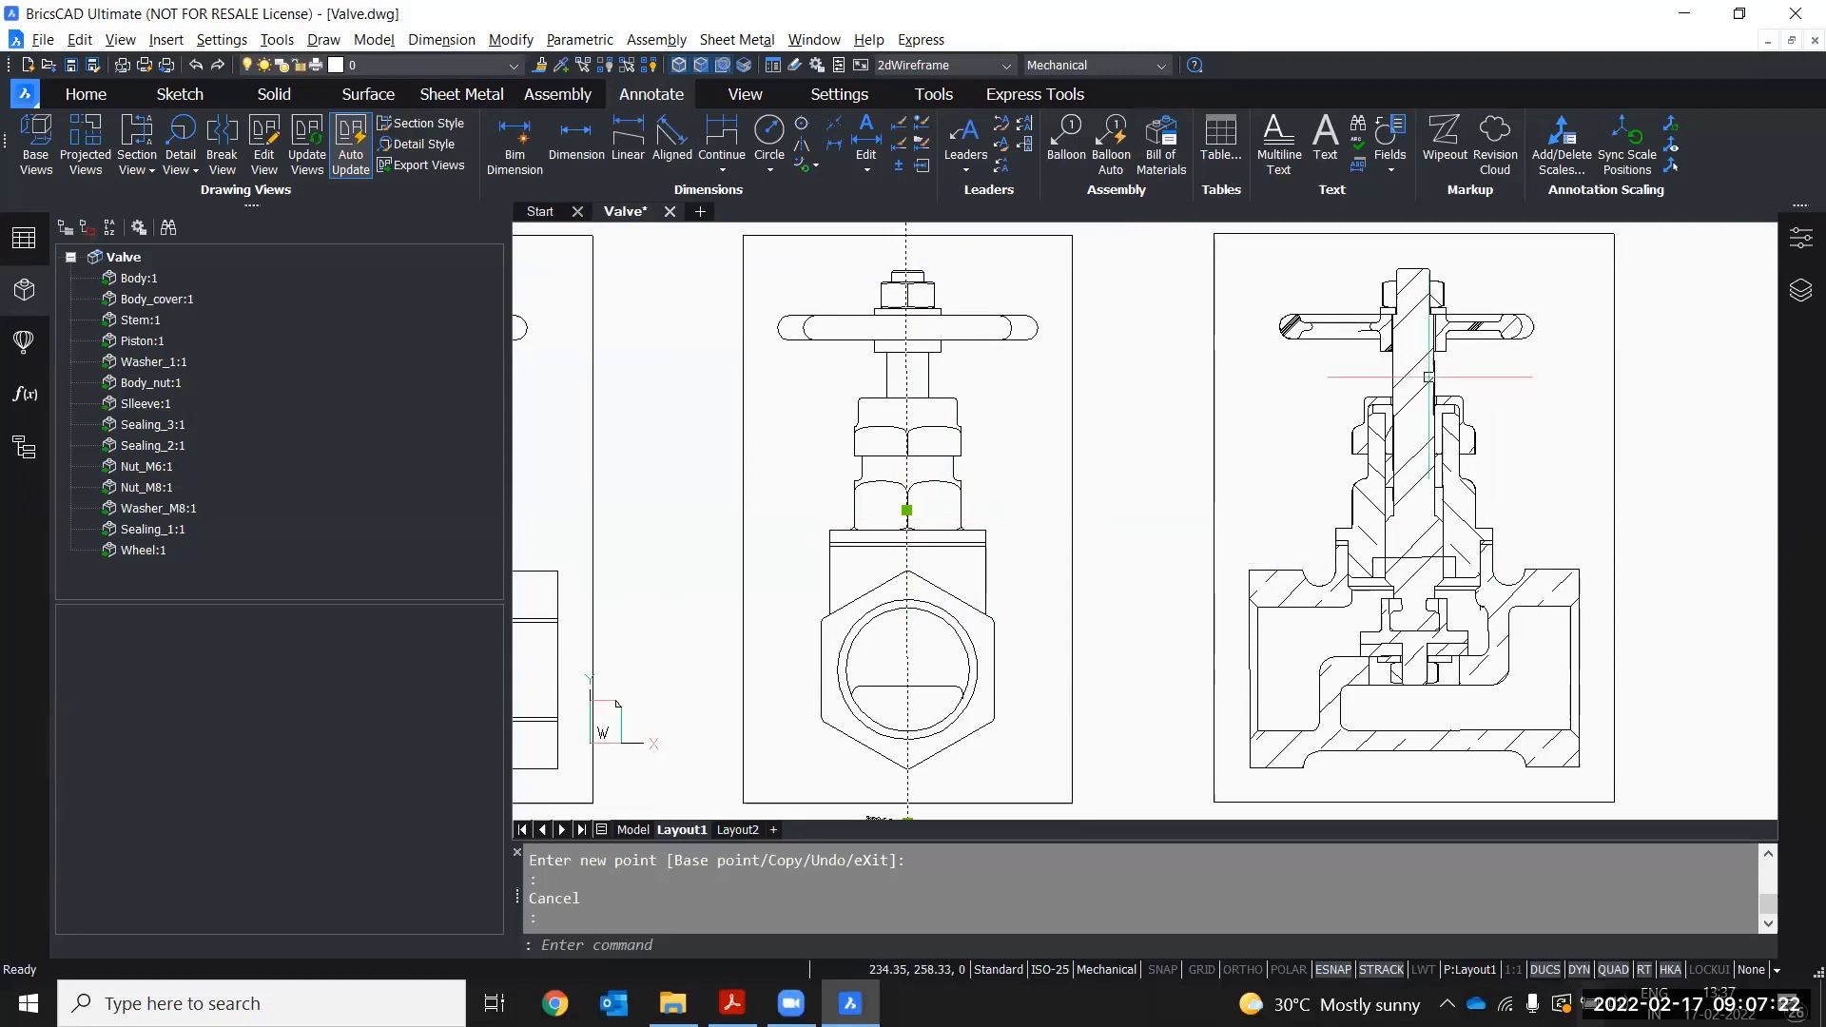
scroll(1353, 522, "down", 1)
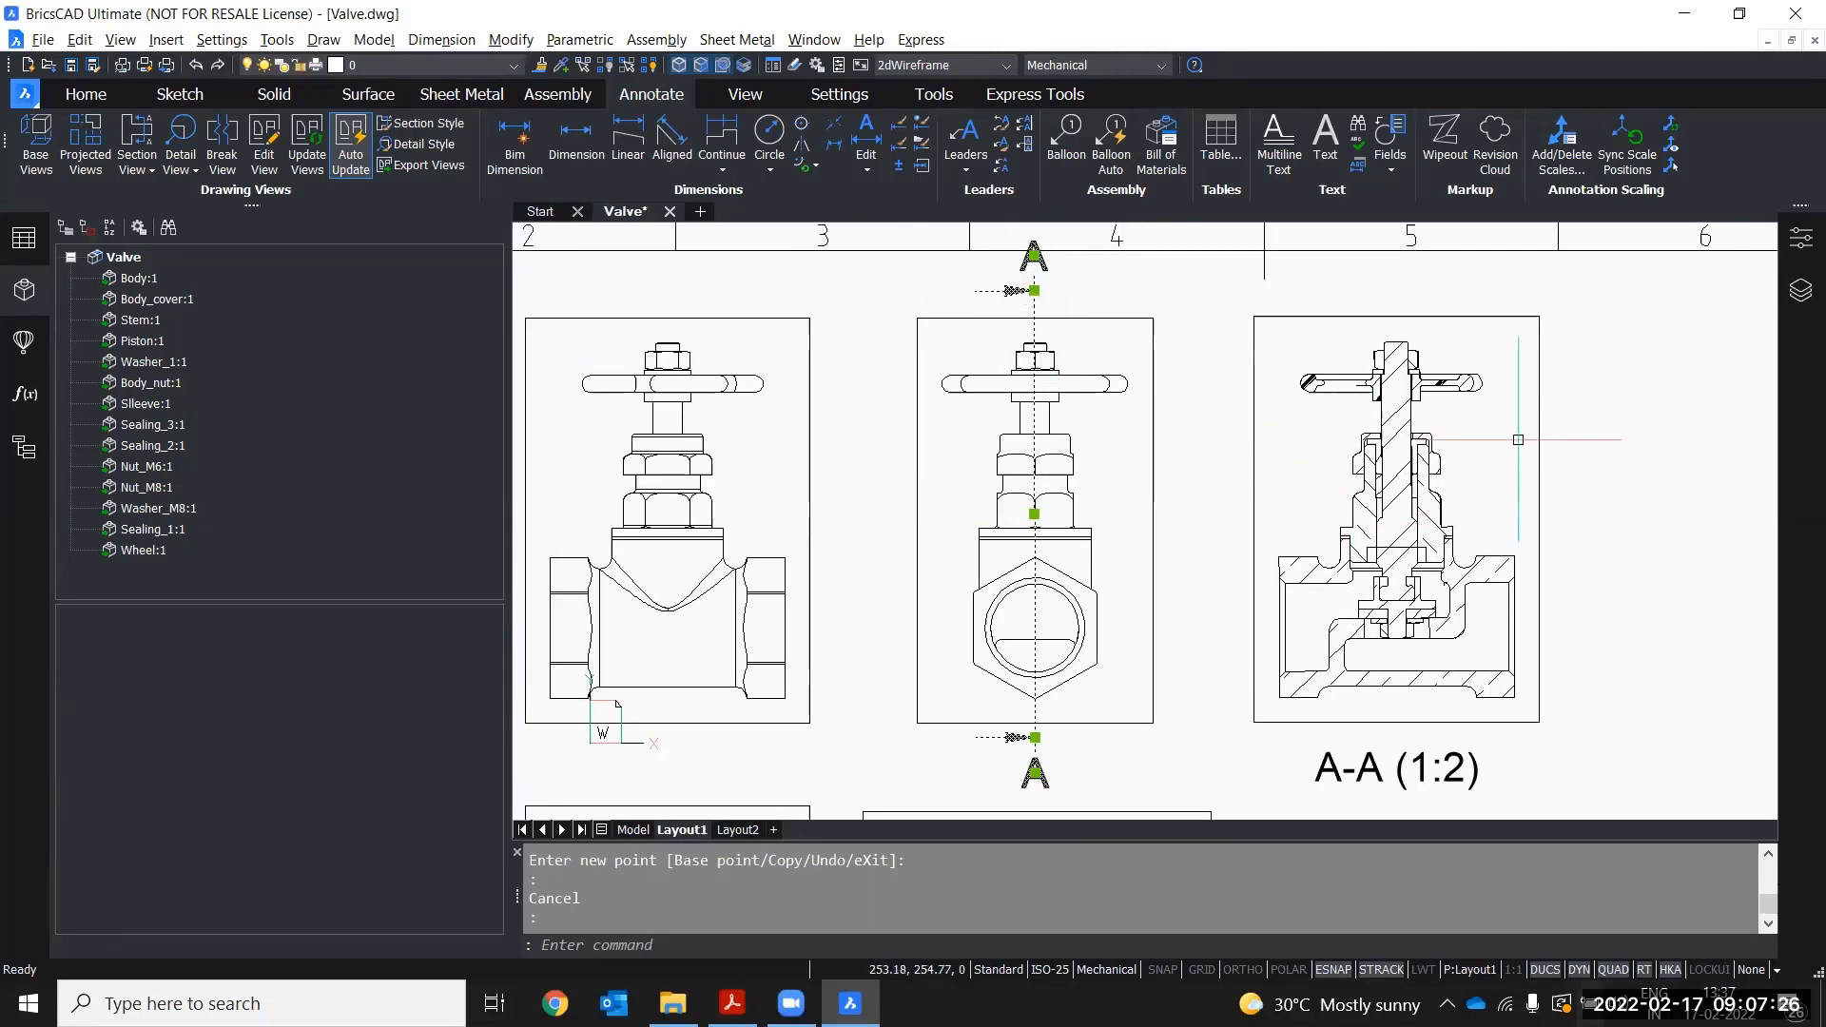
scroll(1519, 439, "down", 3)
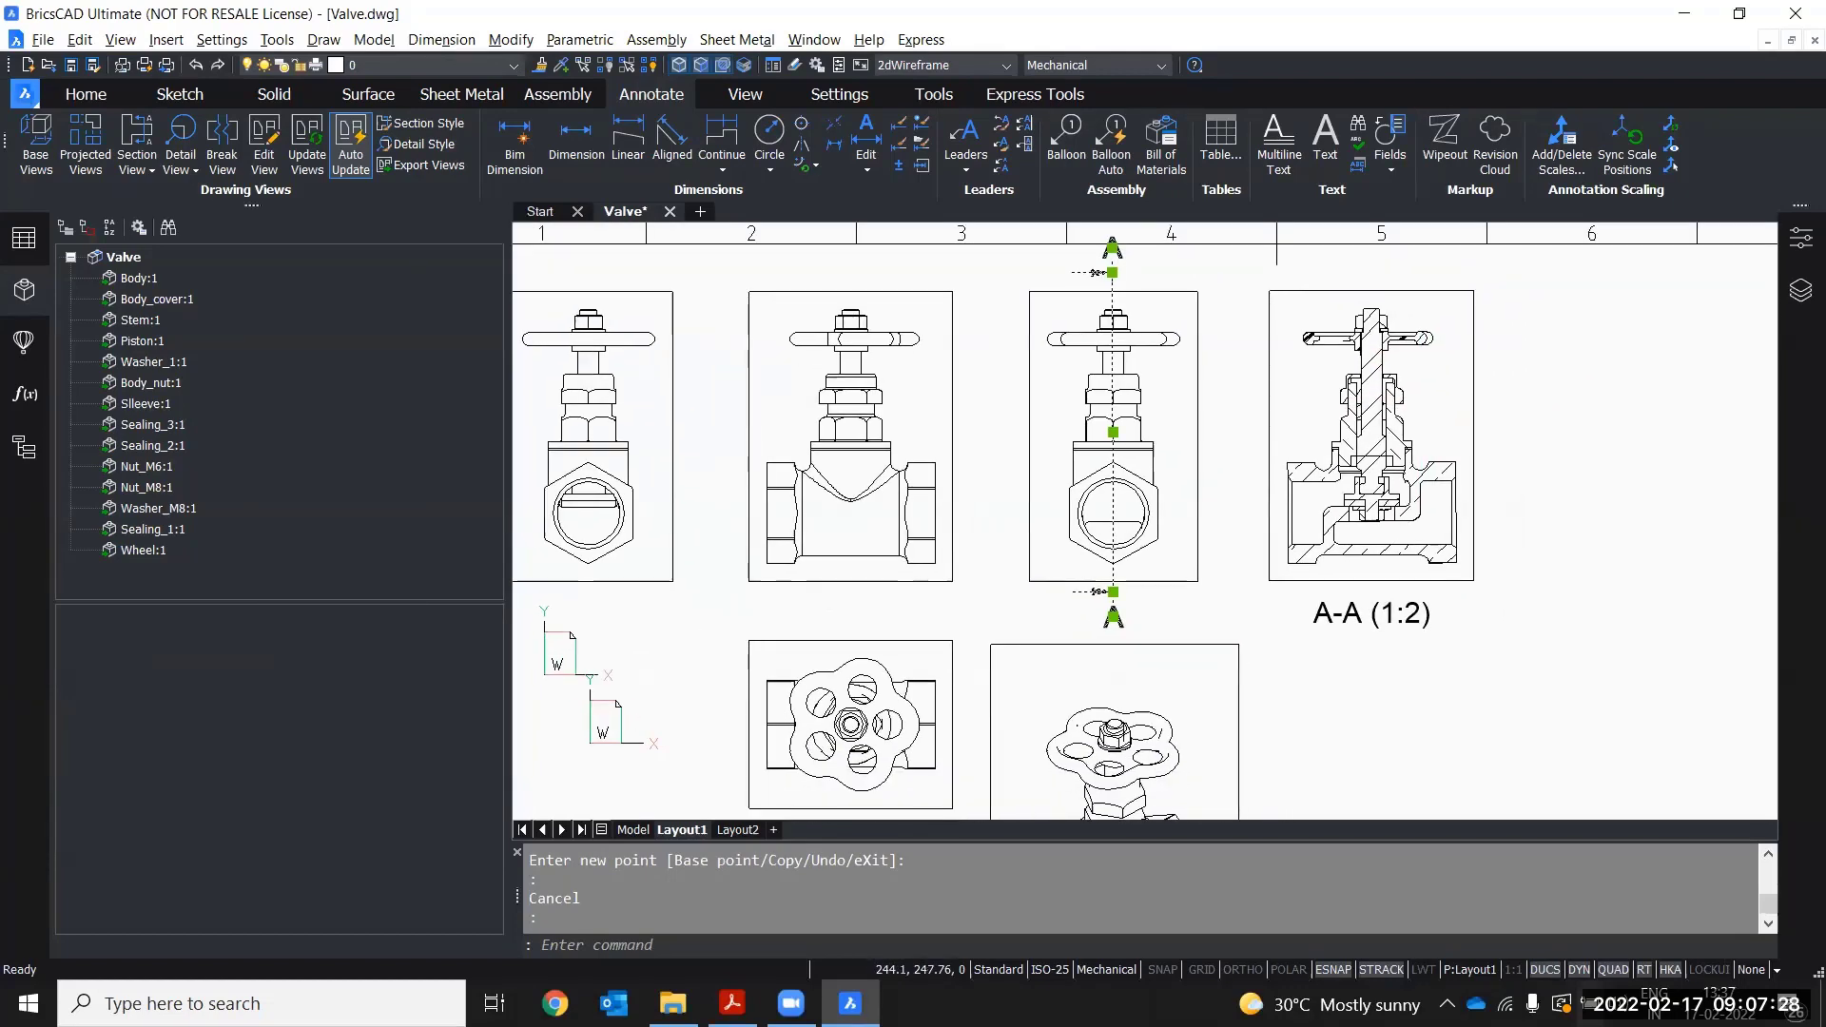
scroll(1421, 373, "down", 2)
key("Escape")
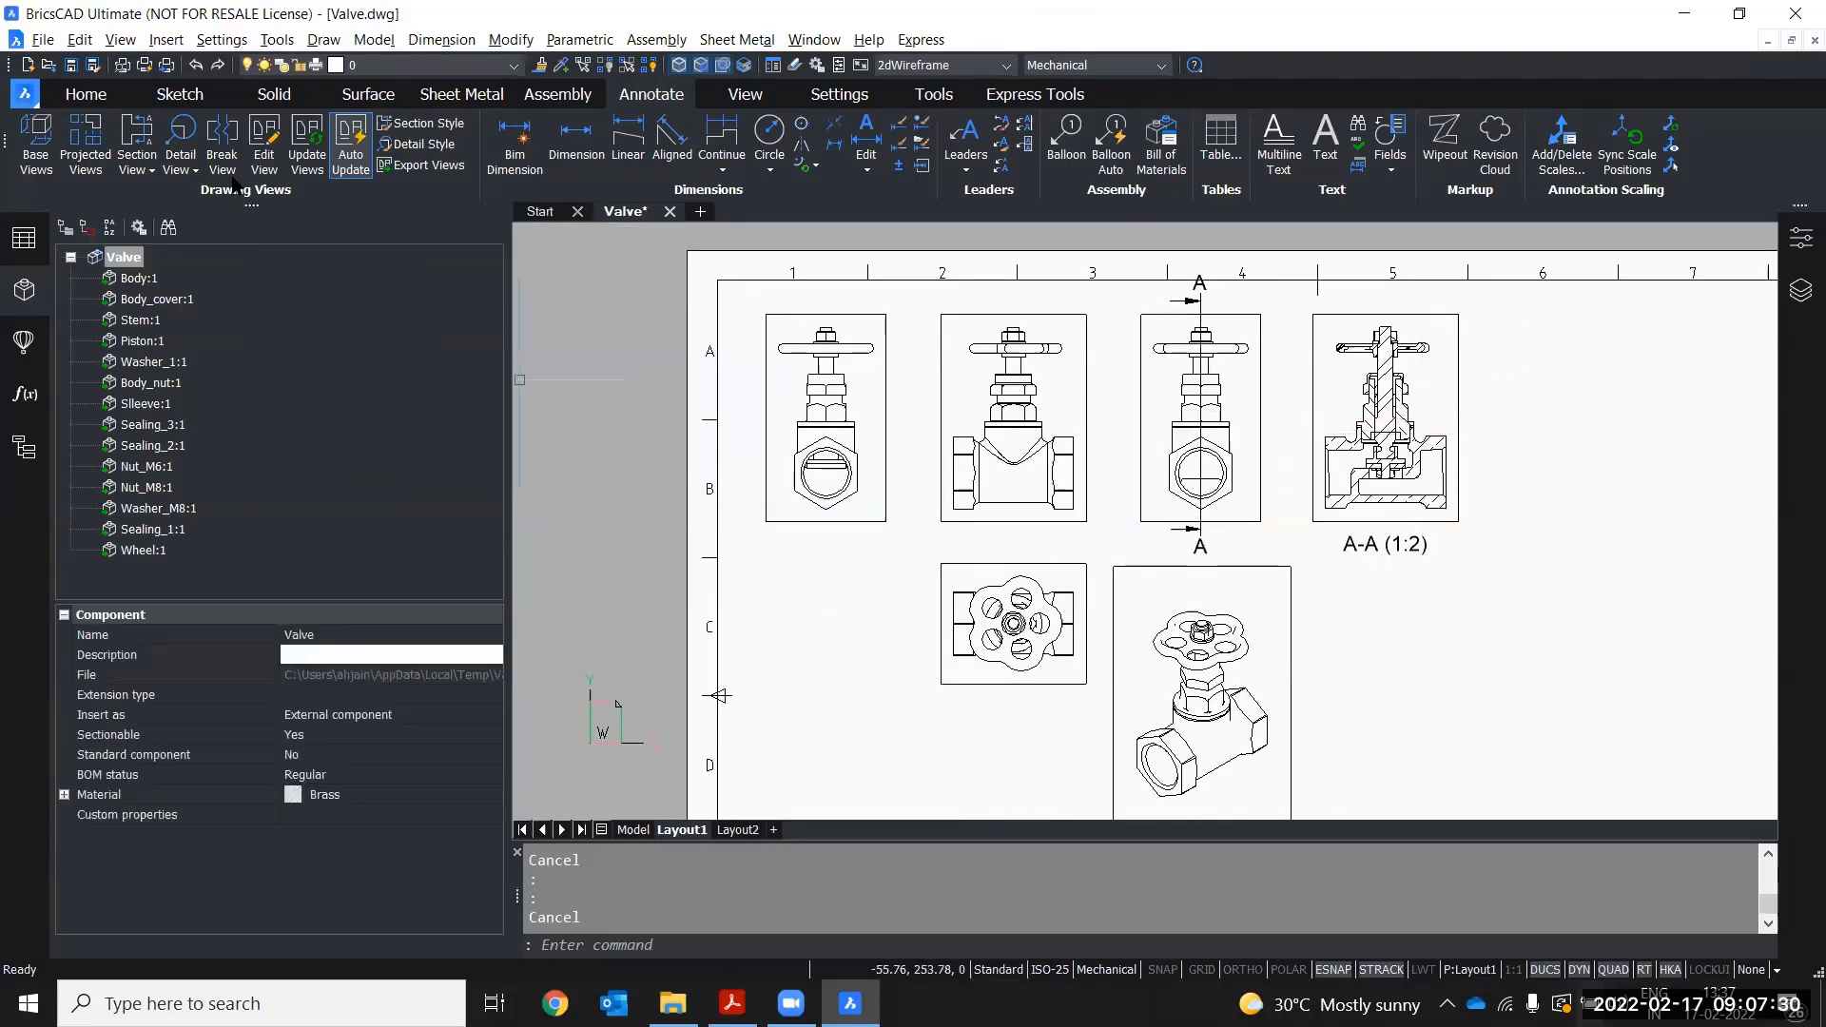
- Define a half section of the top view, running the section line from left of its frame to the stem centre and down below the frame
left_click(148, 170)
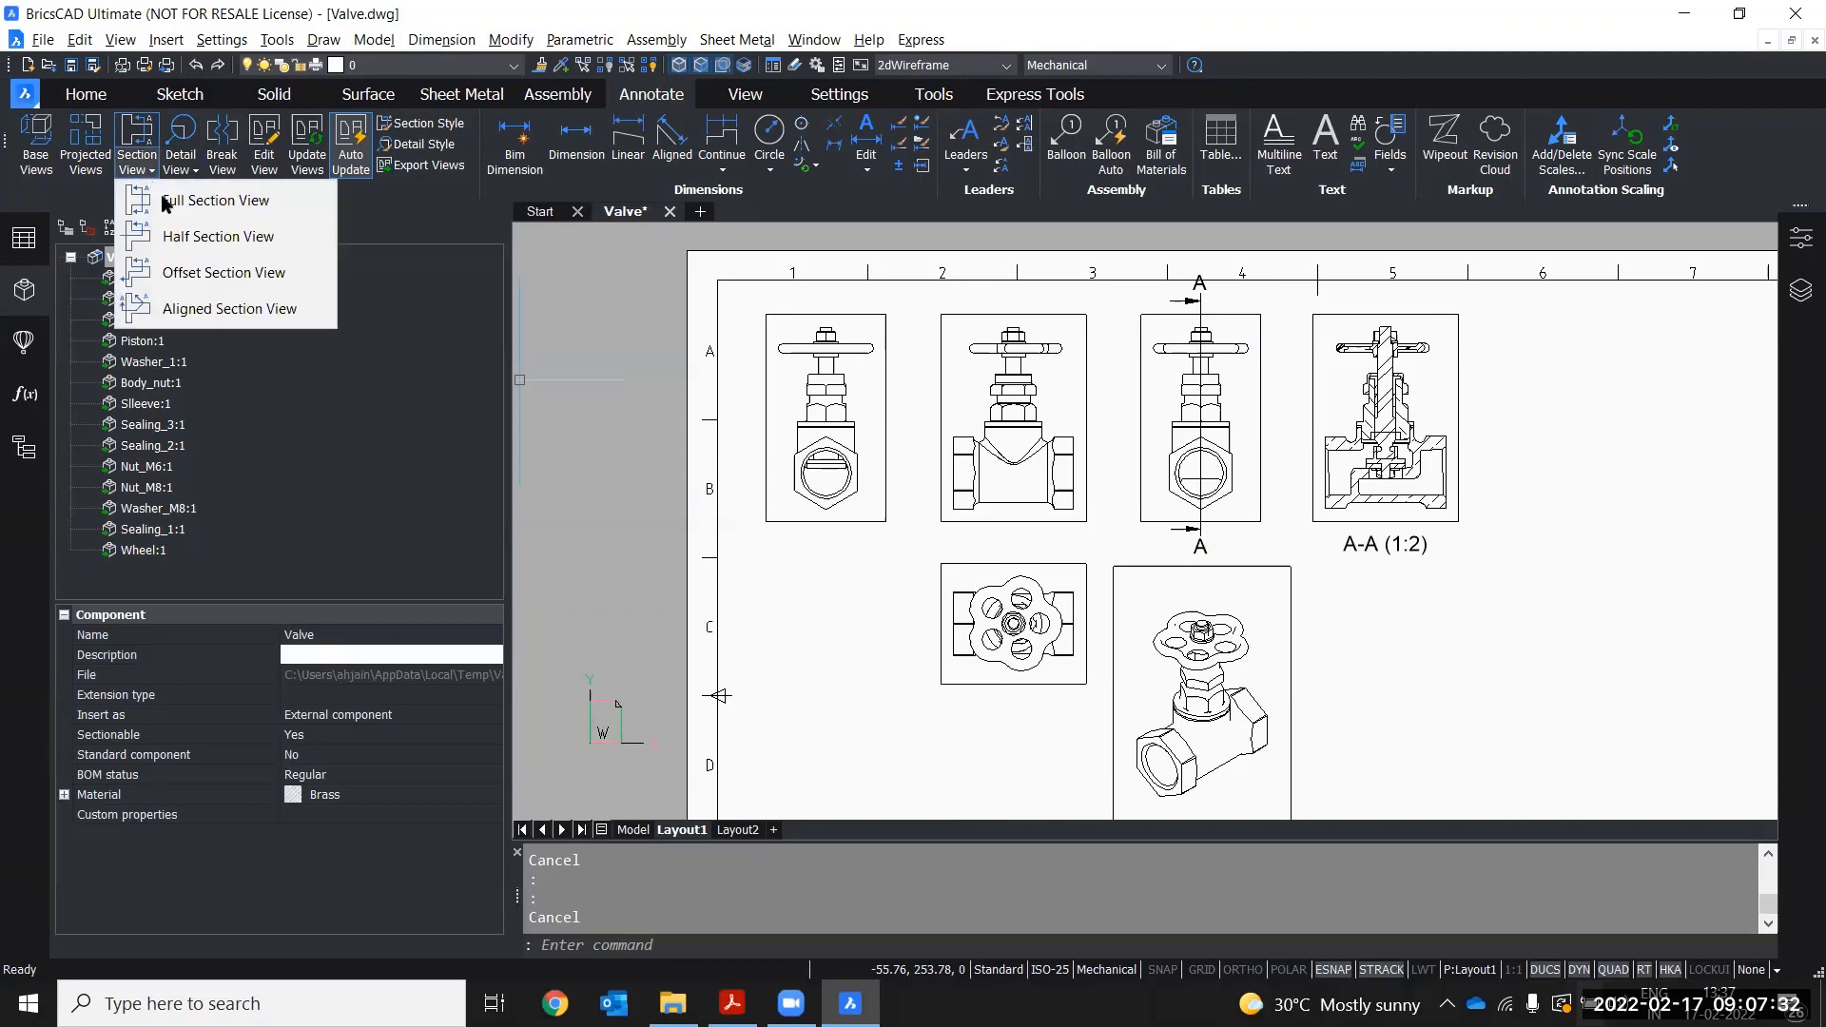
left_click(190, 240)
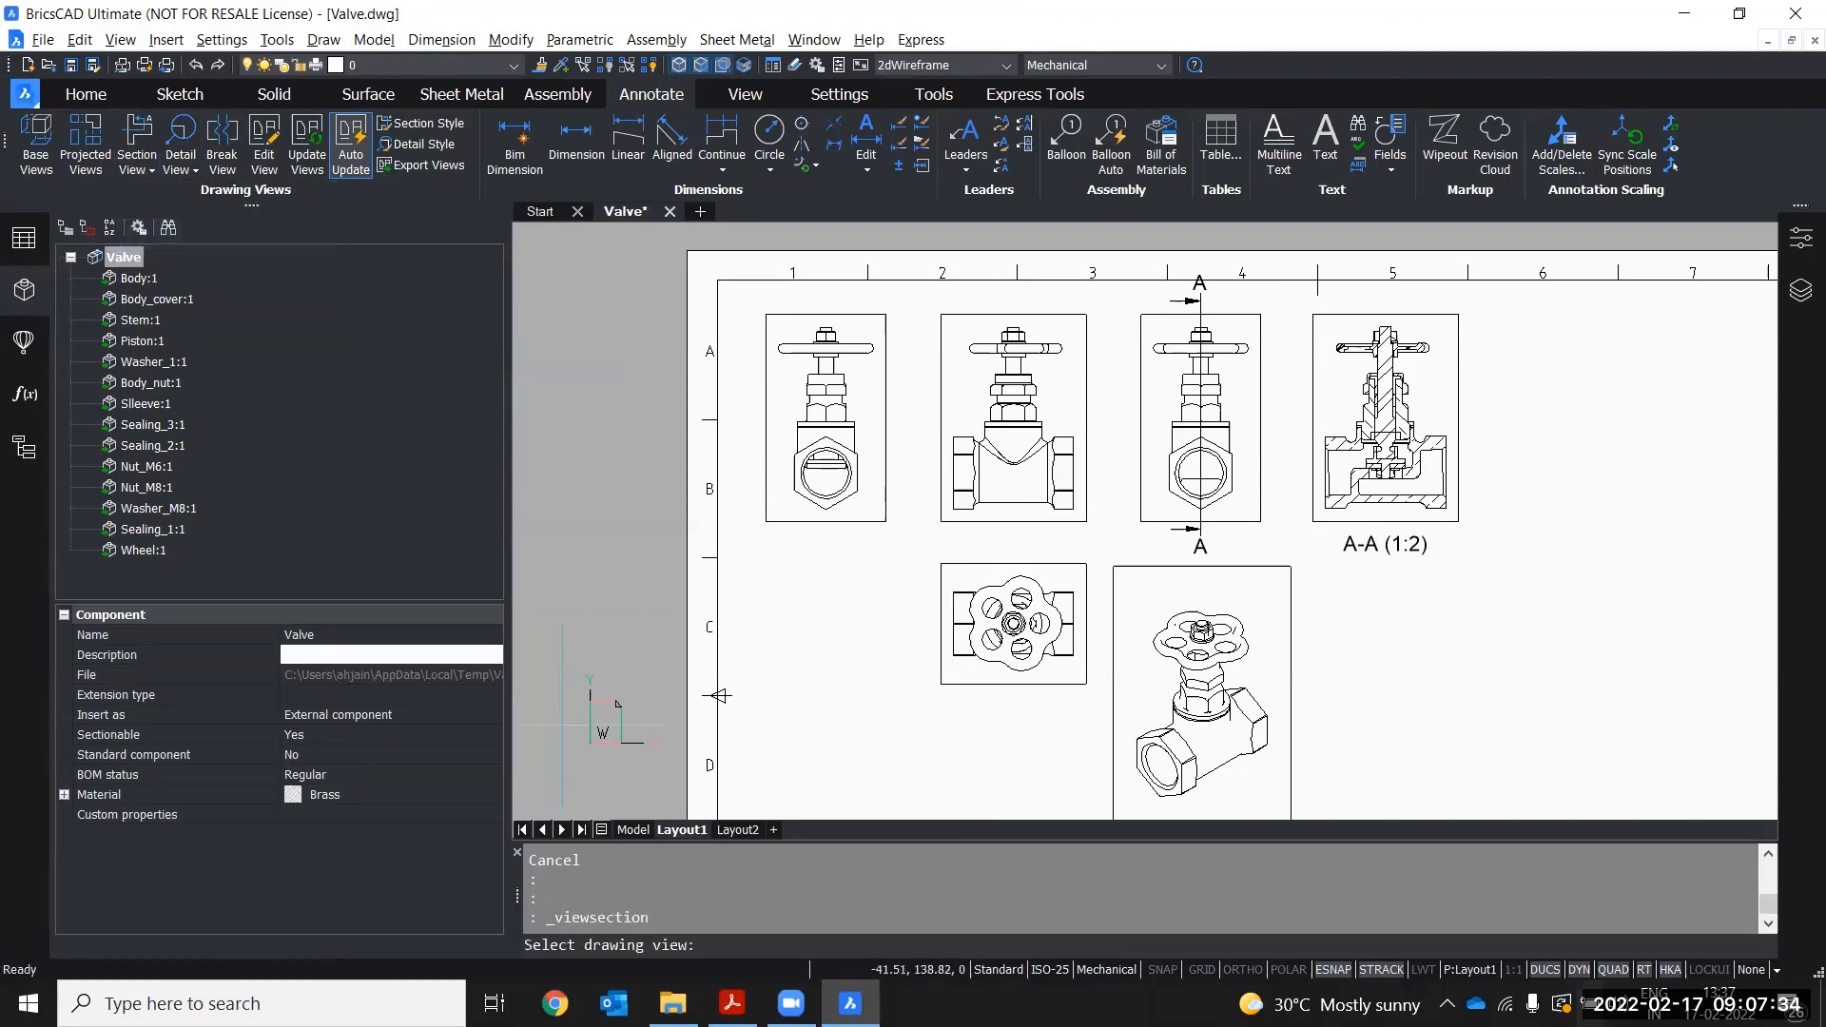
scroll(837, 816, "up", 5)
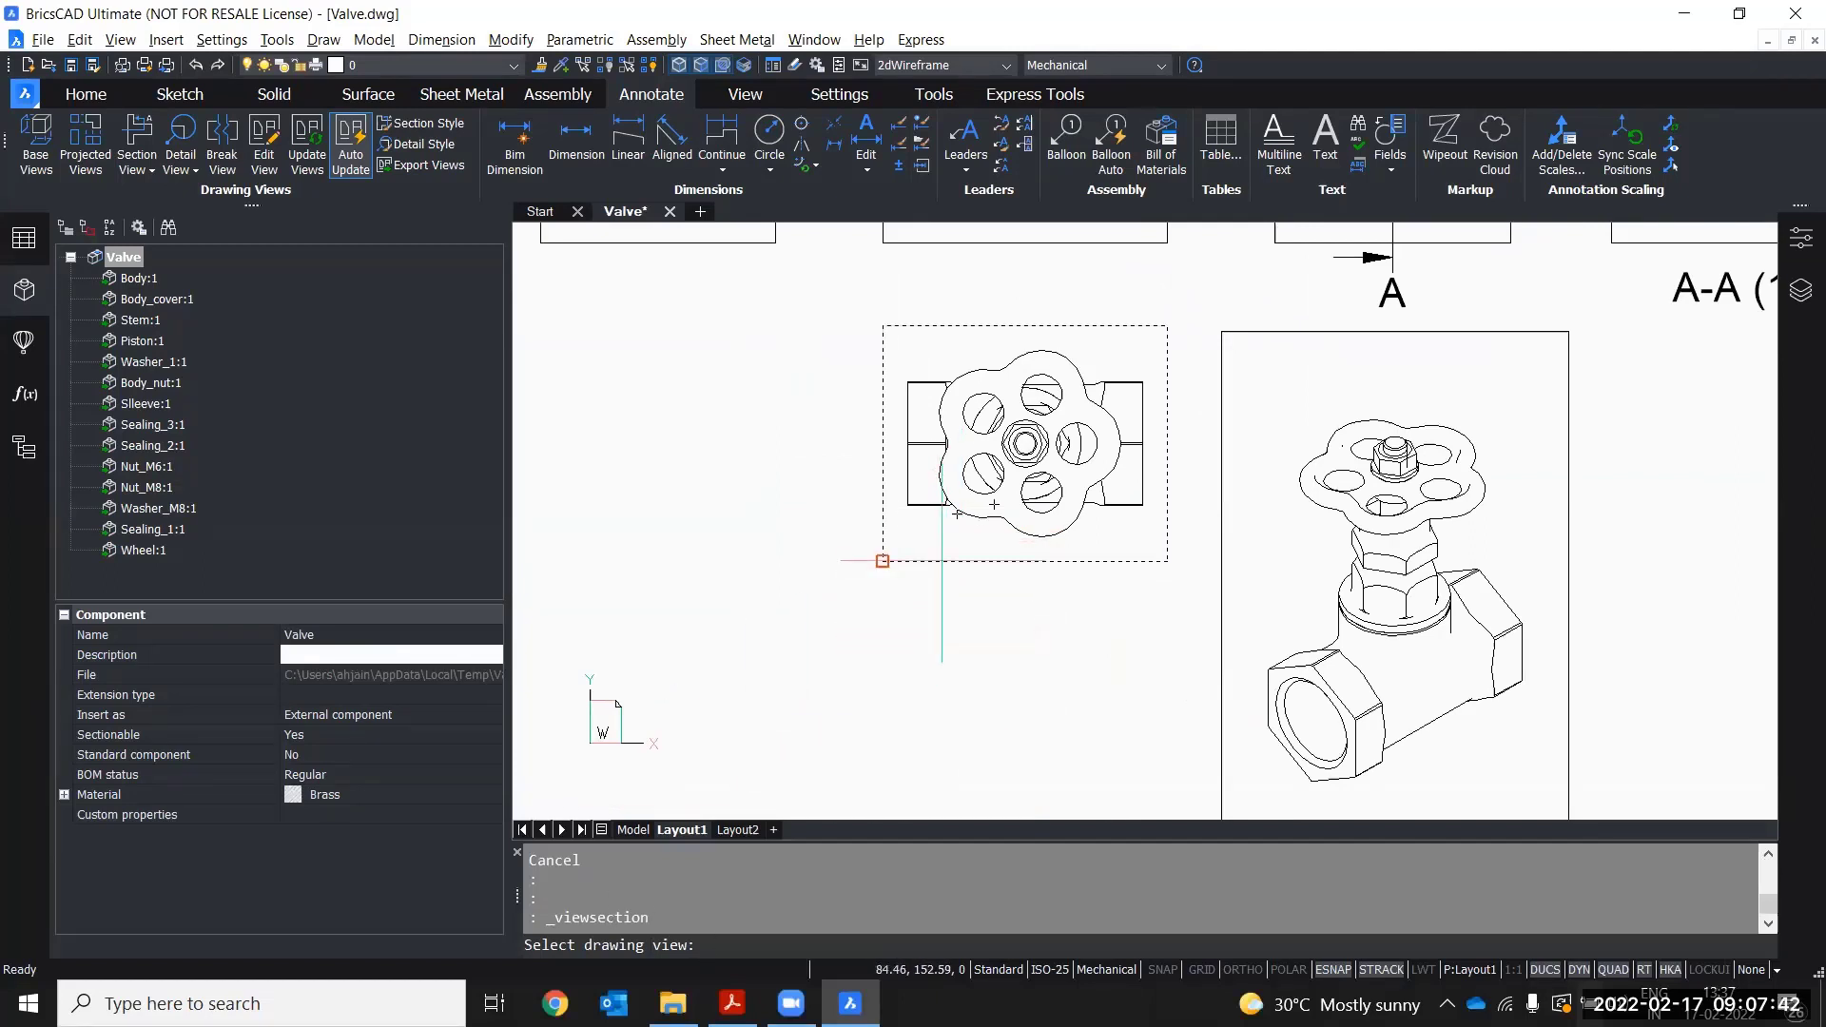
left_click(883, 560)
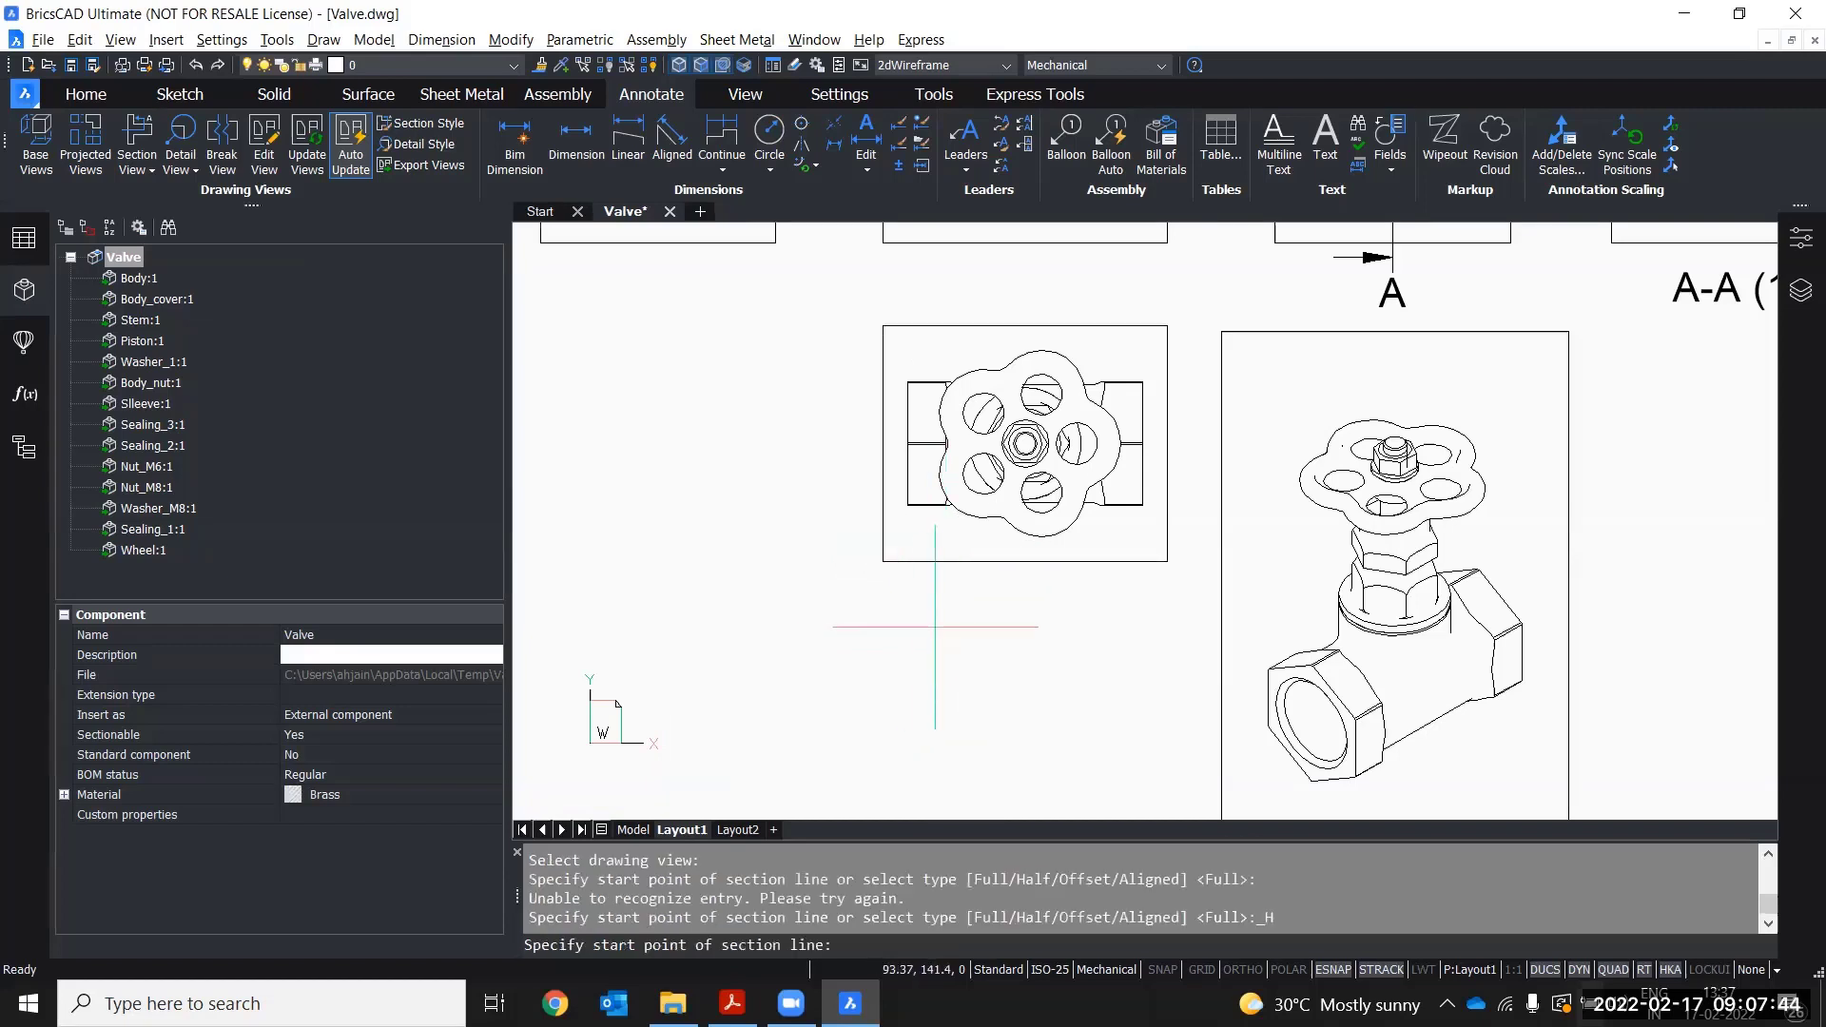
scroll(935, 626, "up", 3)
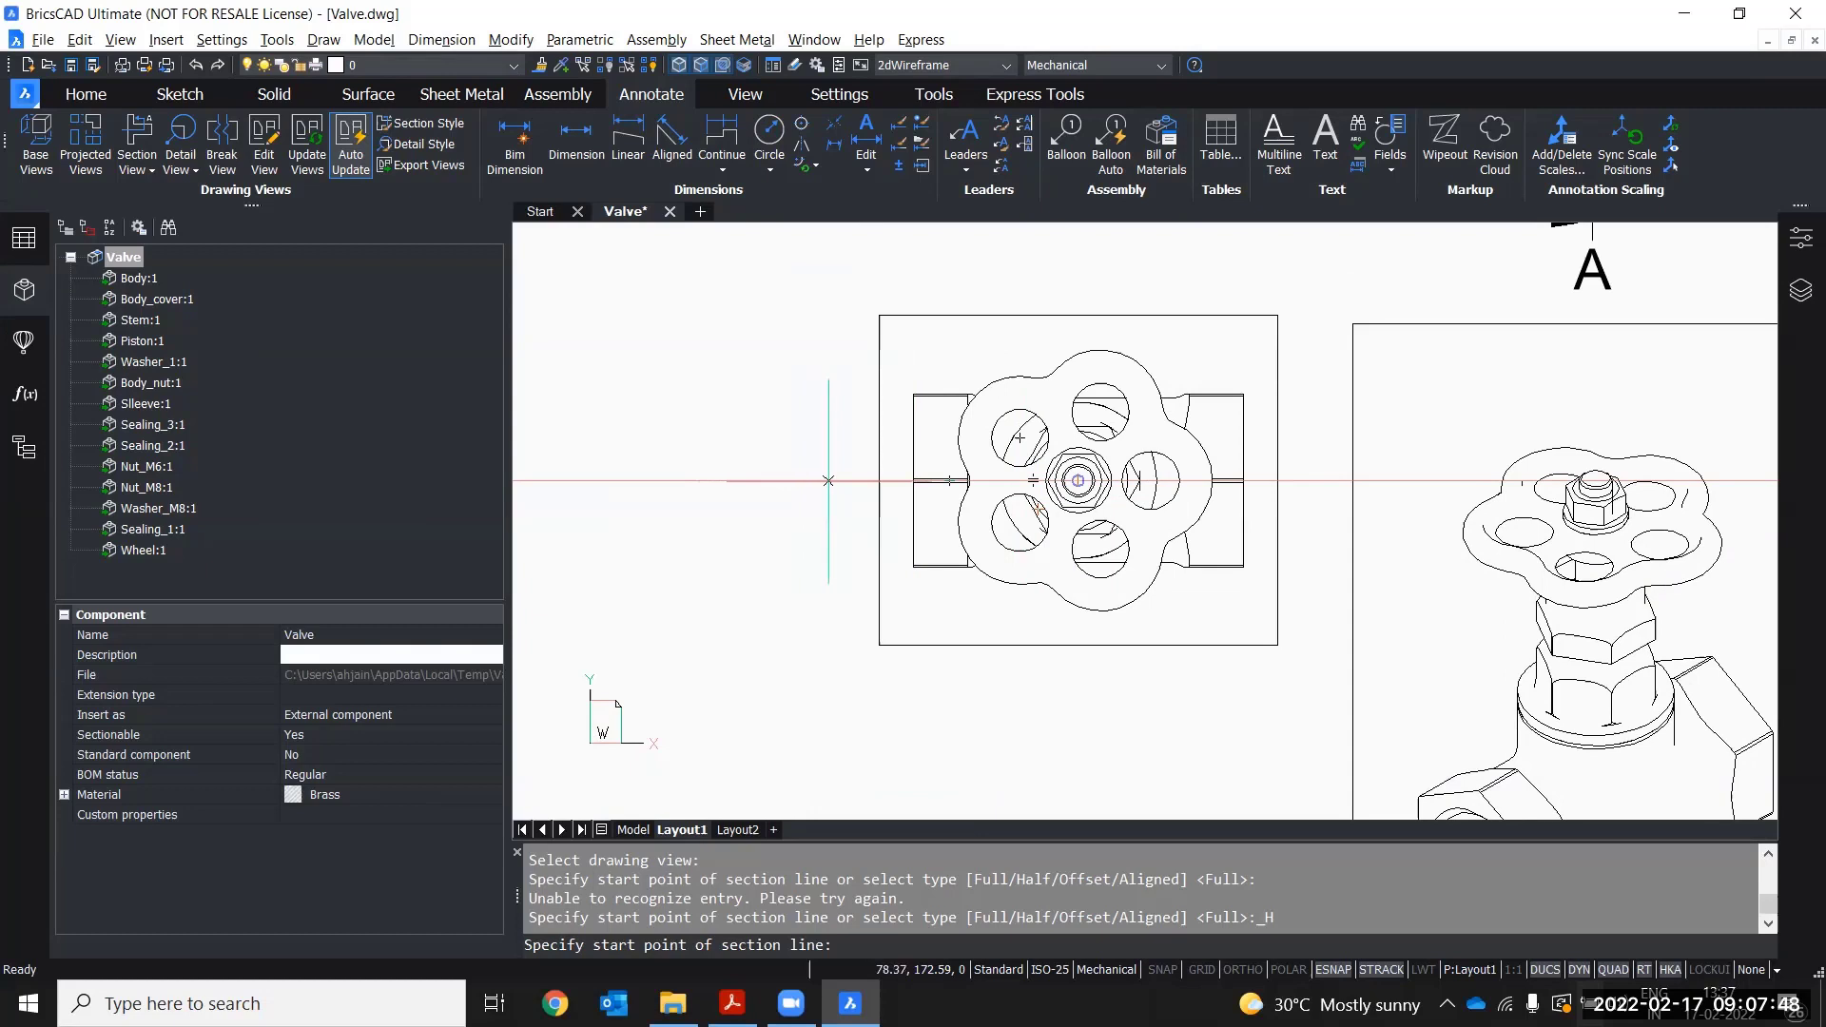
left_click(827, 480)
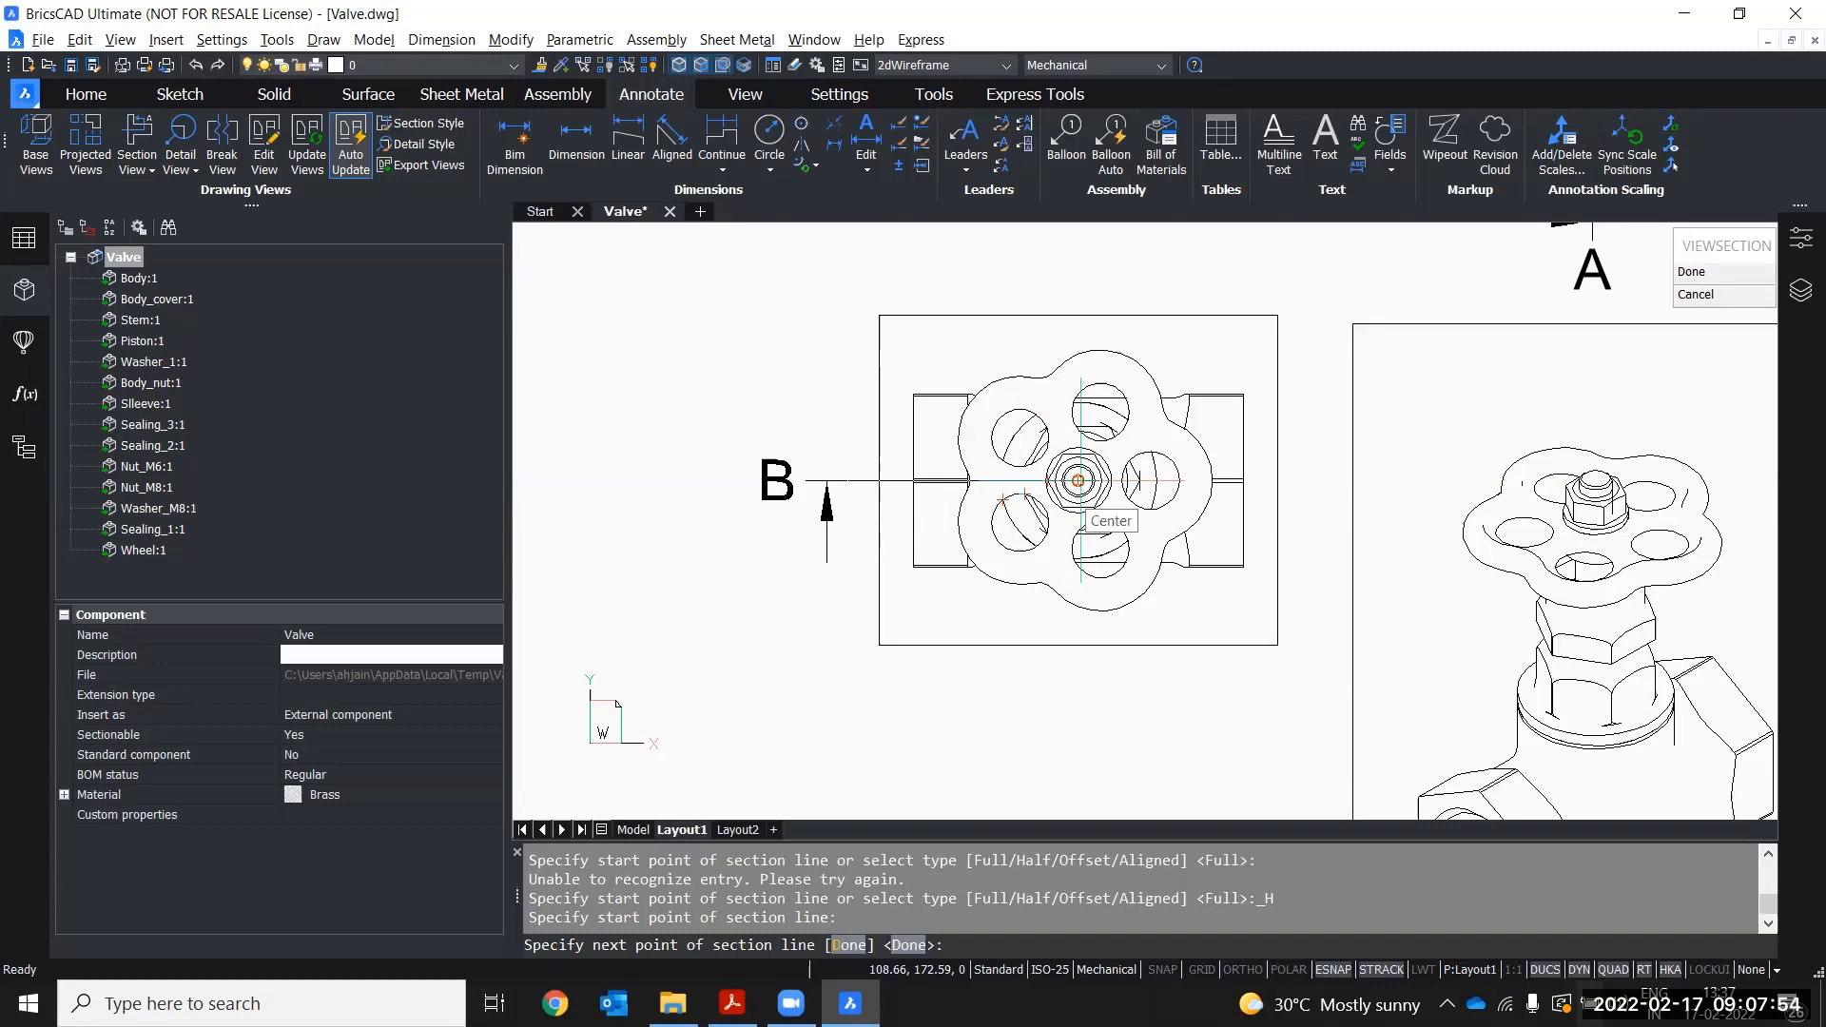
left_click(1078, 481)
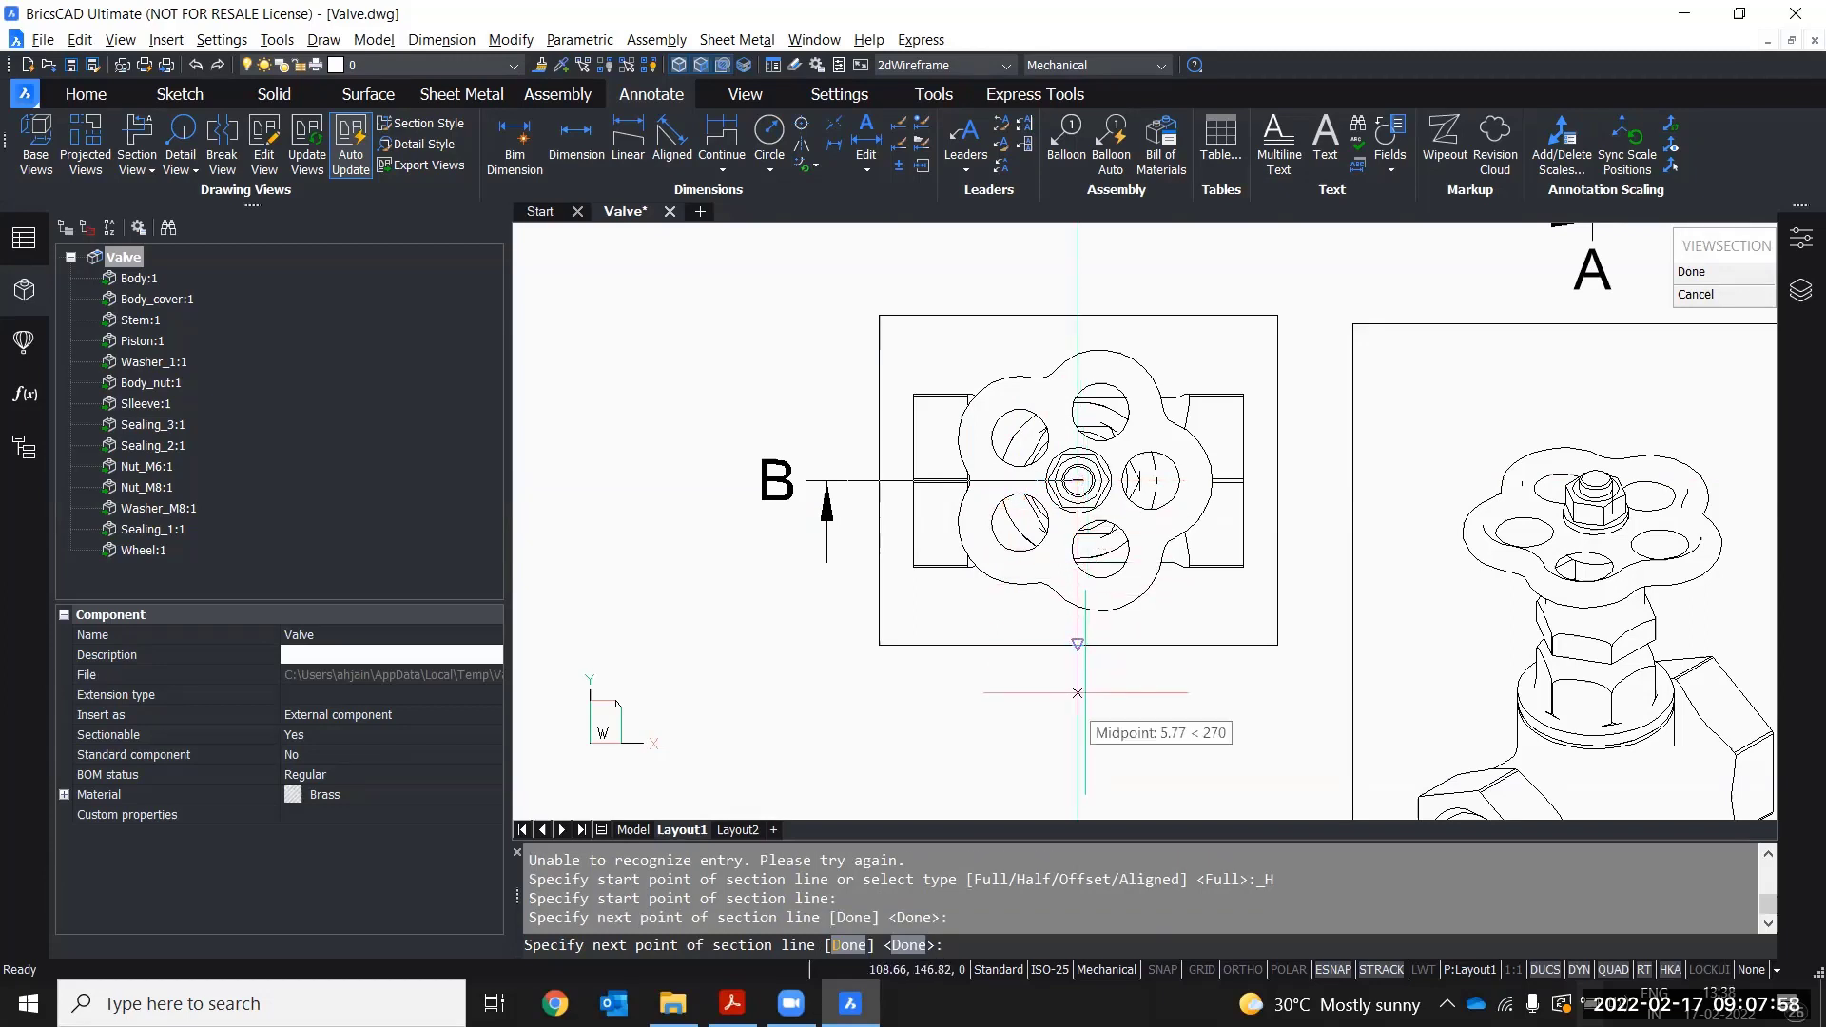
key("Return")
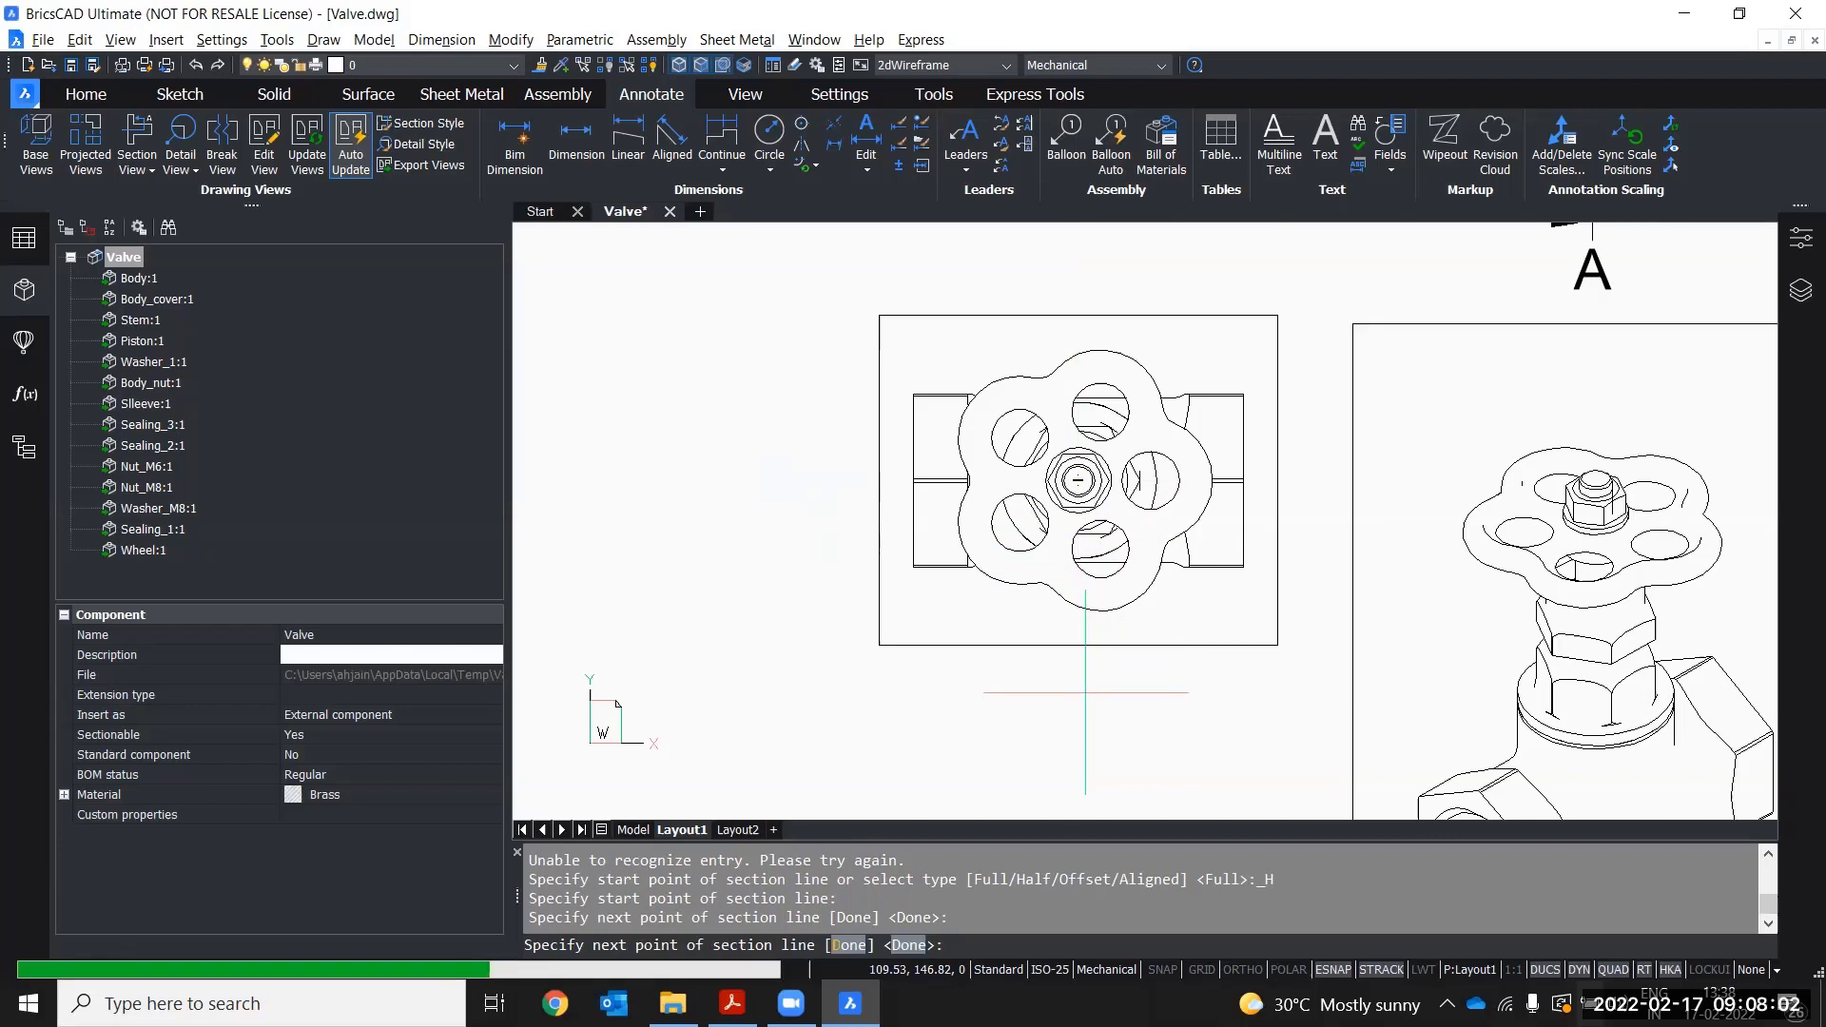
- Preview the aligned half section view at positions above and below the top view to compare its orientation and cut
scroll(755, 589, "down", 1)
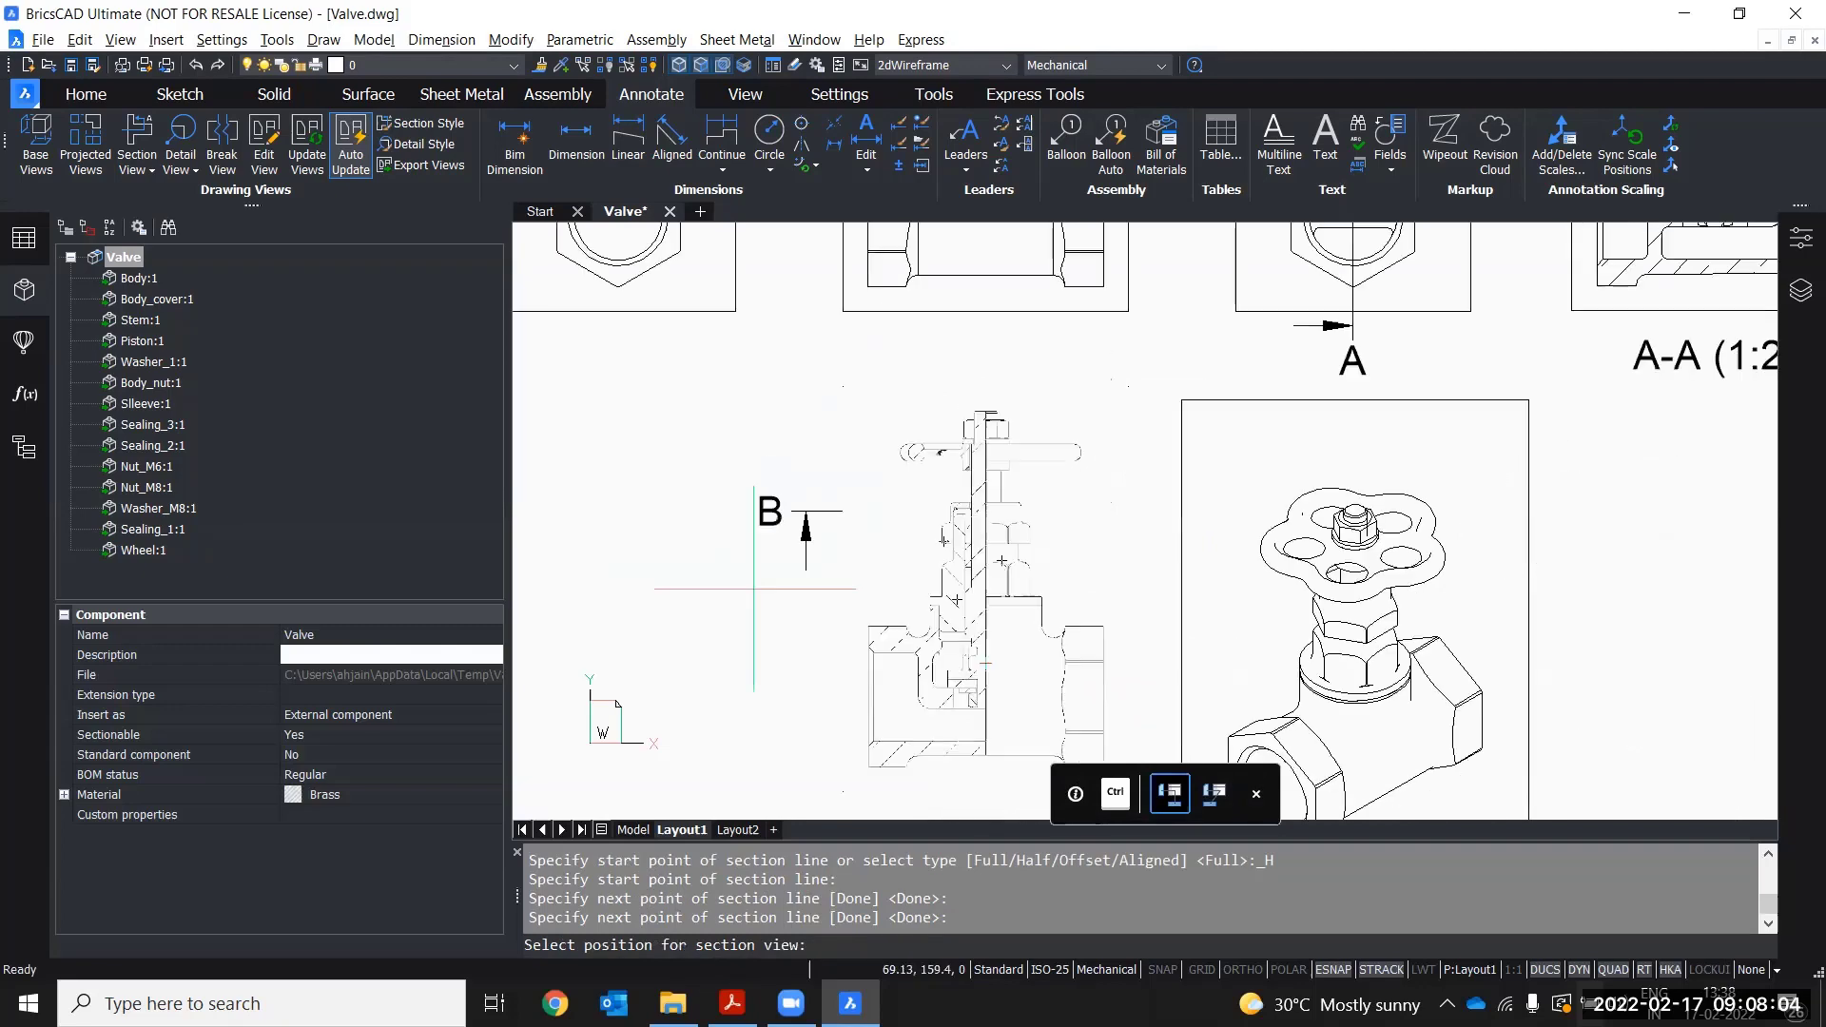
scroll(754, 589, "down", 1)
scroll(846, 476, "down", 1)
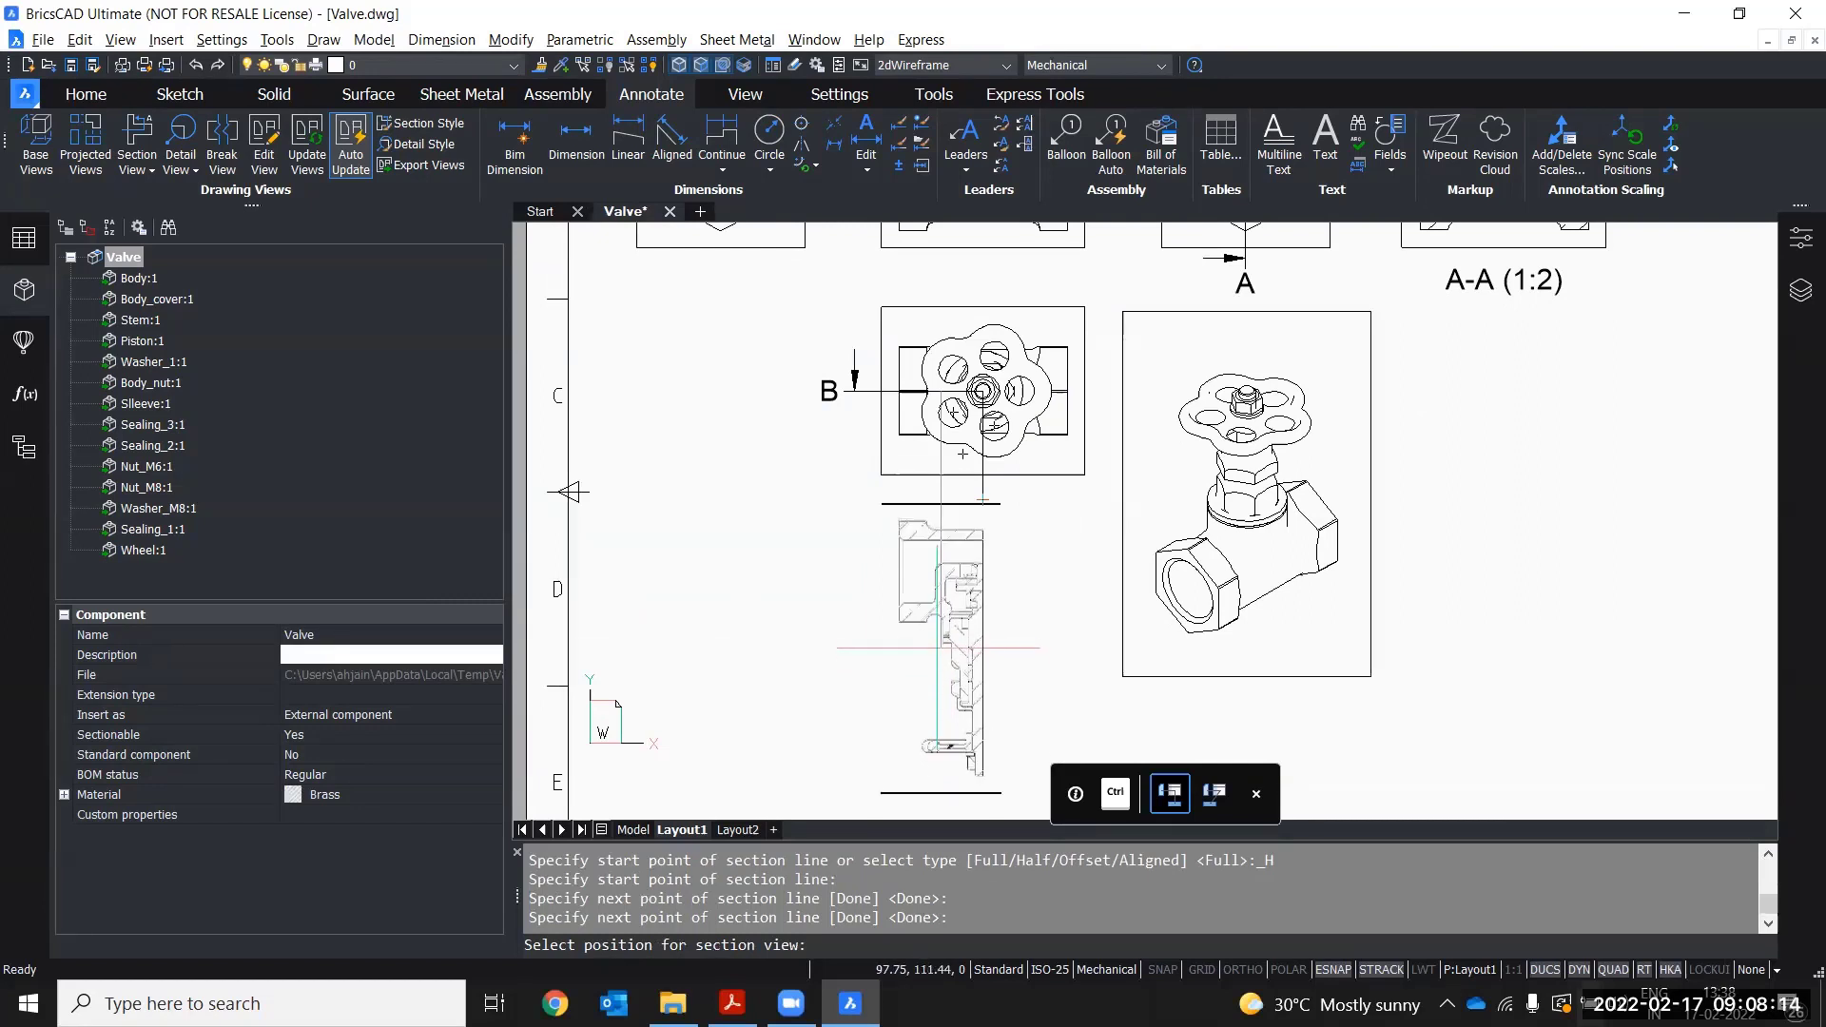
middle_click_drag(942, 668, 935, 819)
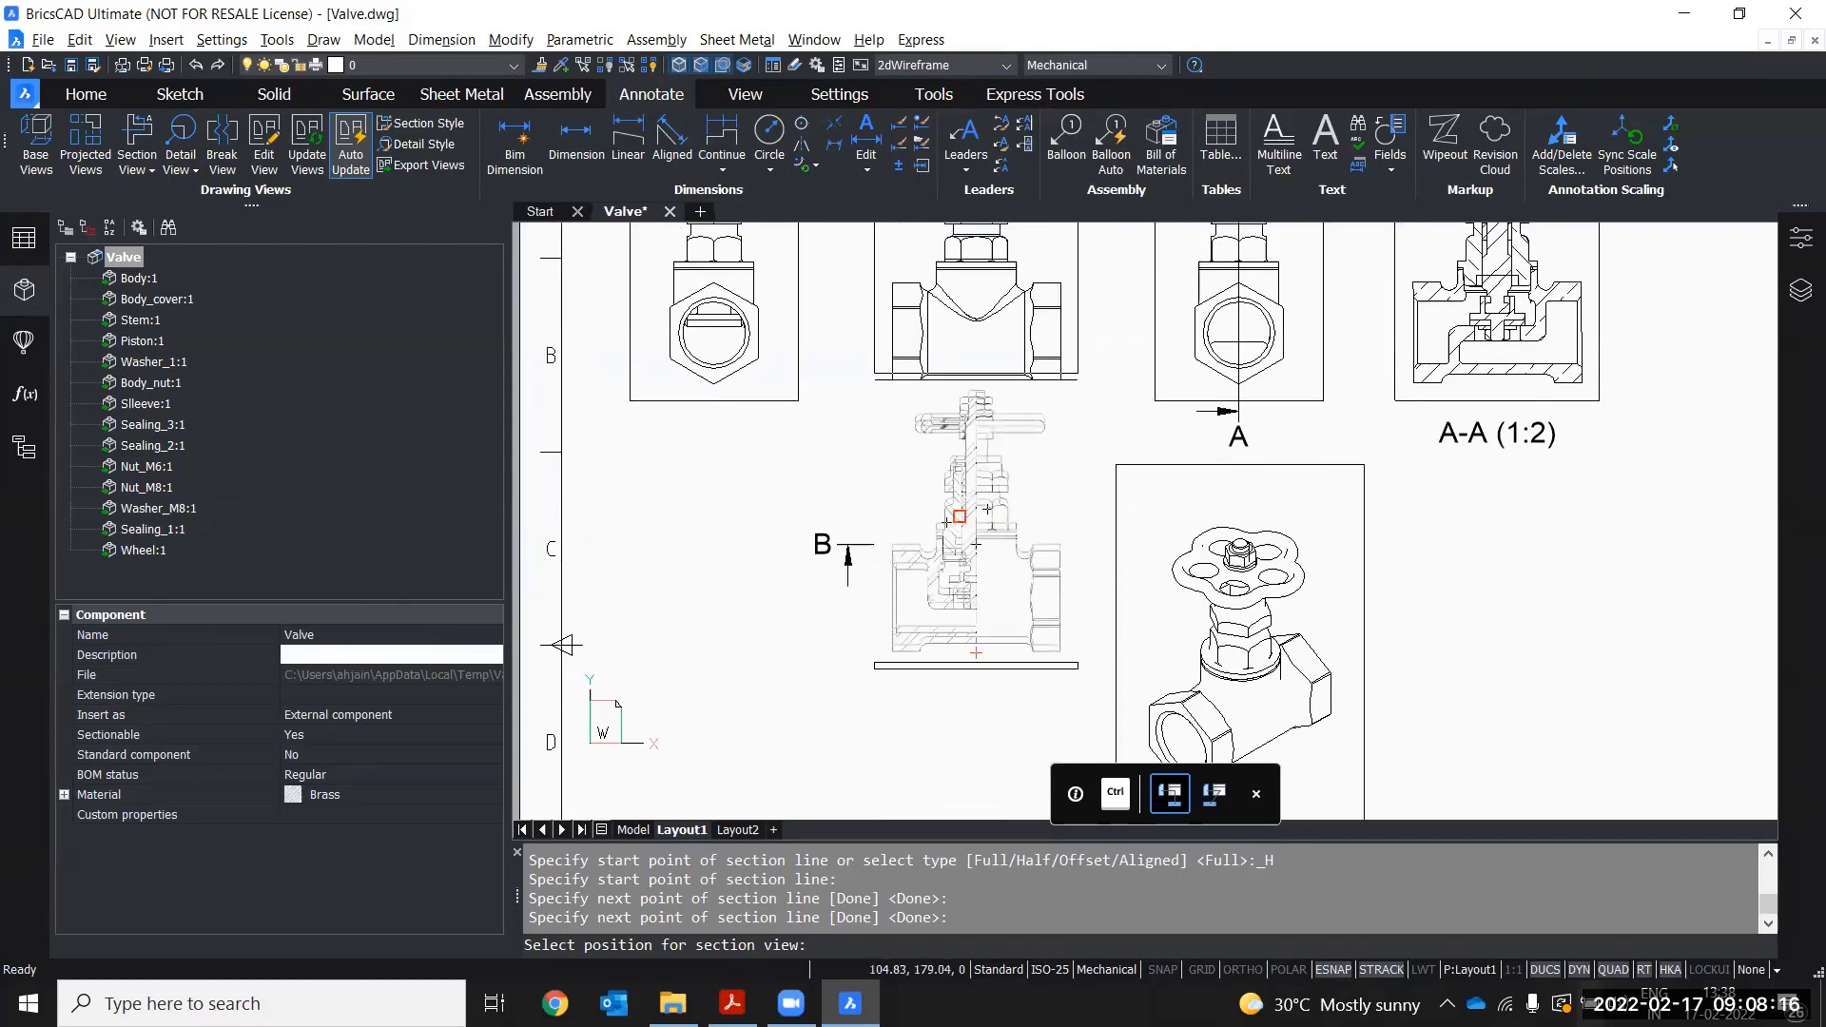
middle_click_drag(970, 544, 959, 677)
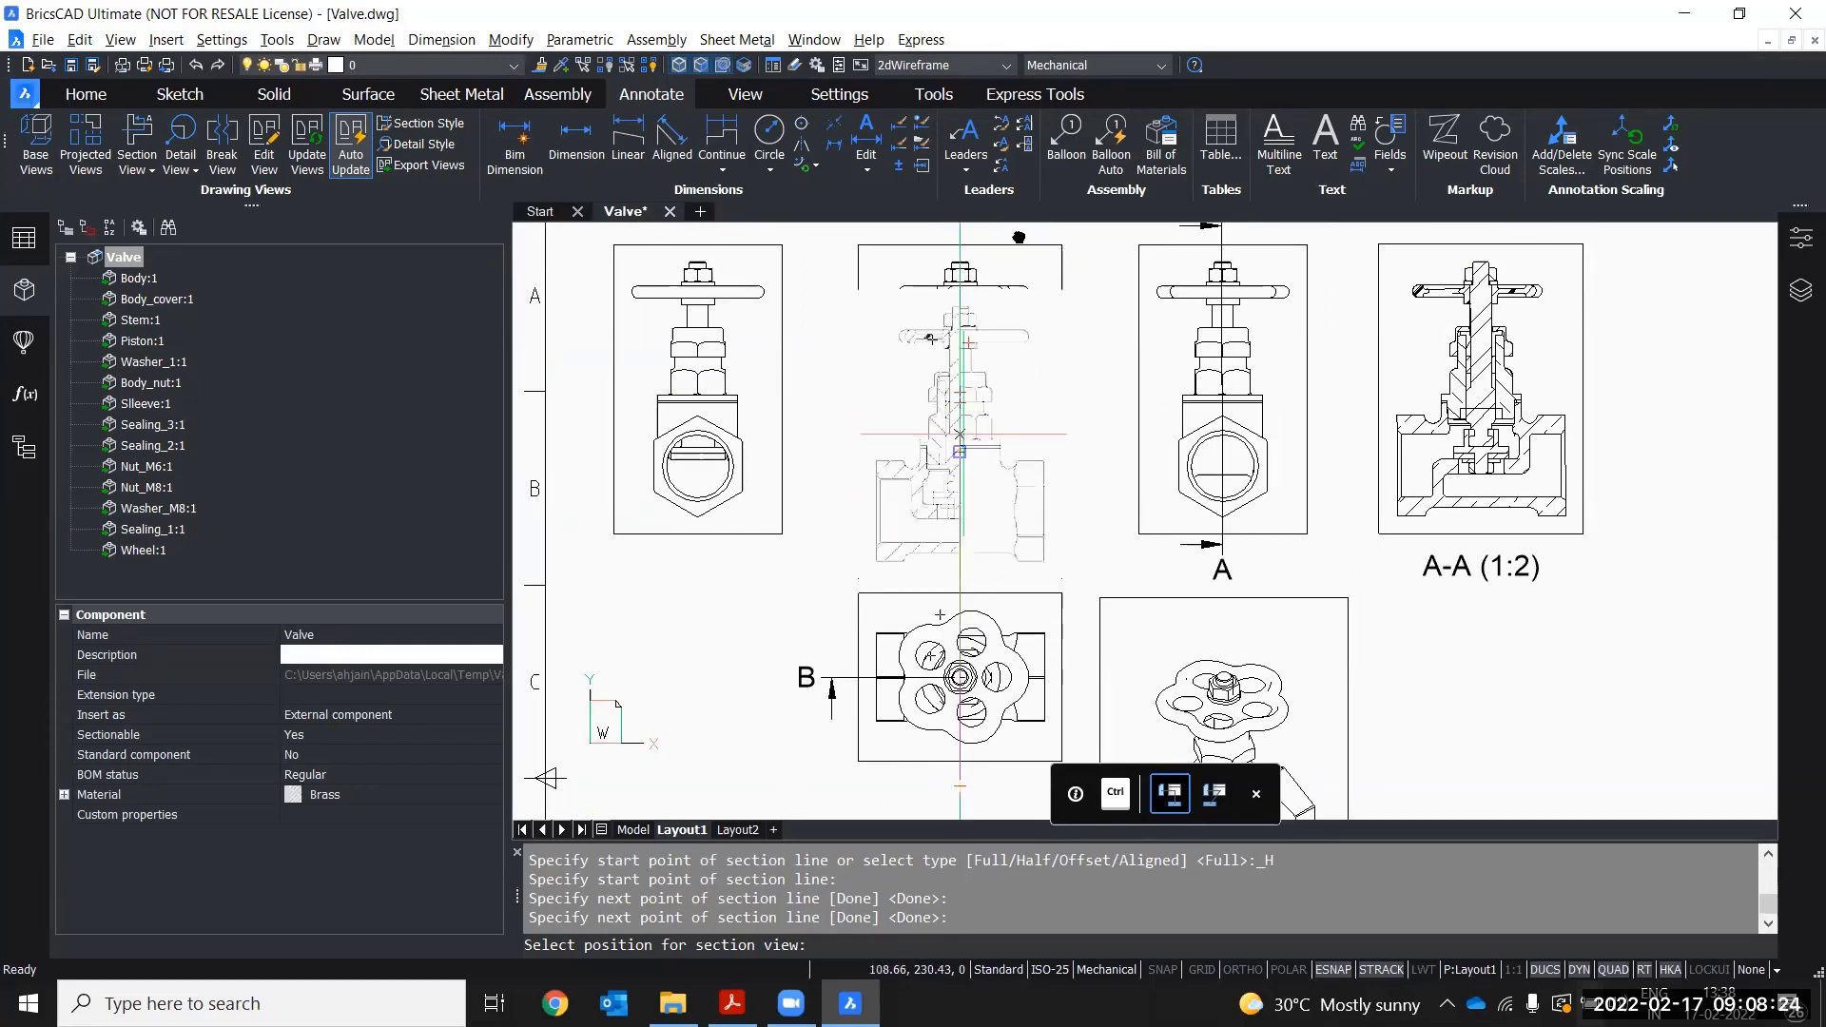
middle_click_drag(960, 452, 1017, 230)
scroll(1017, 230, "down", 1)
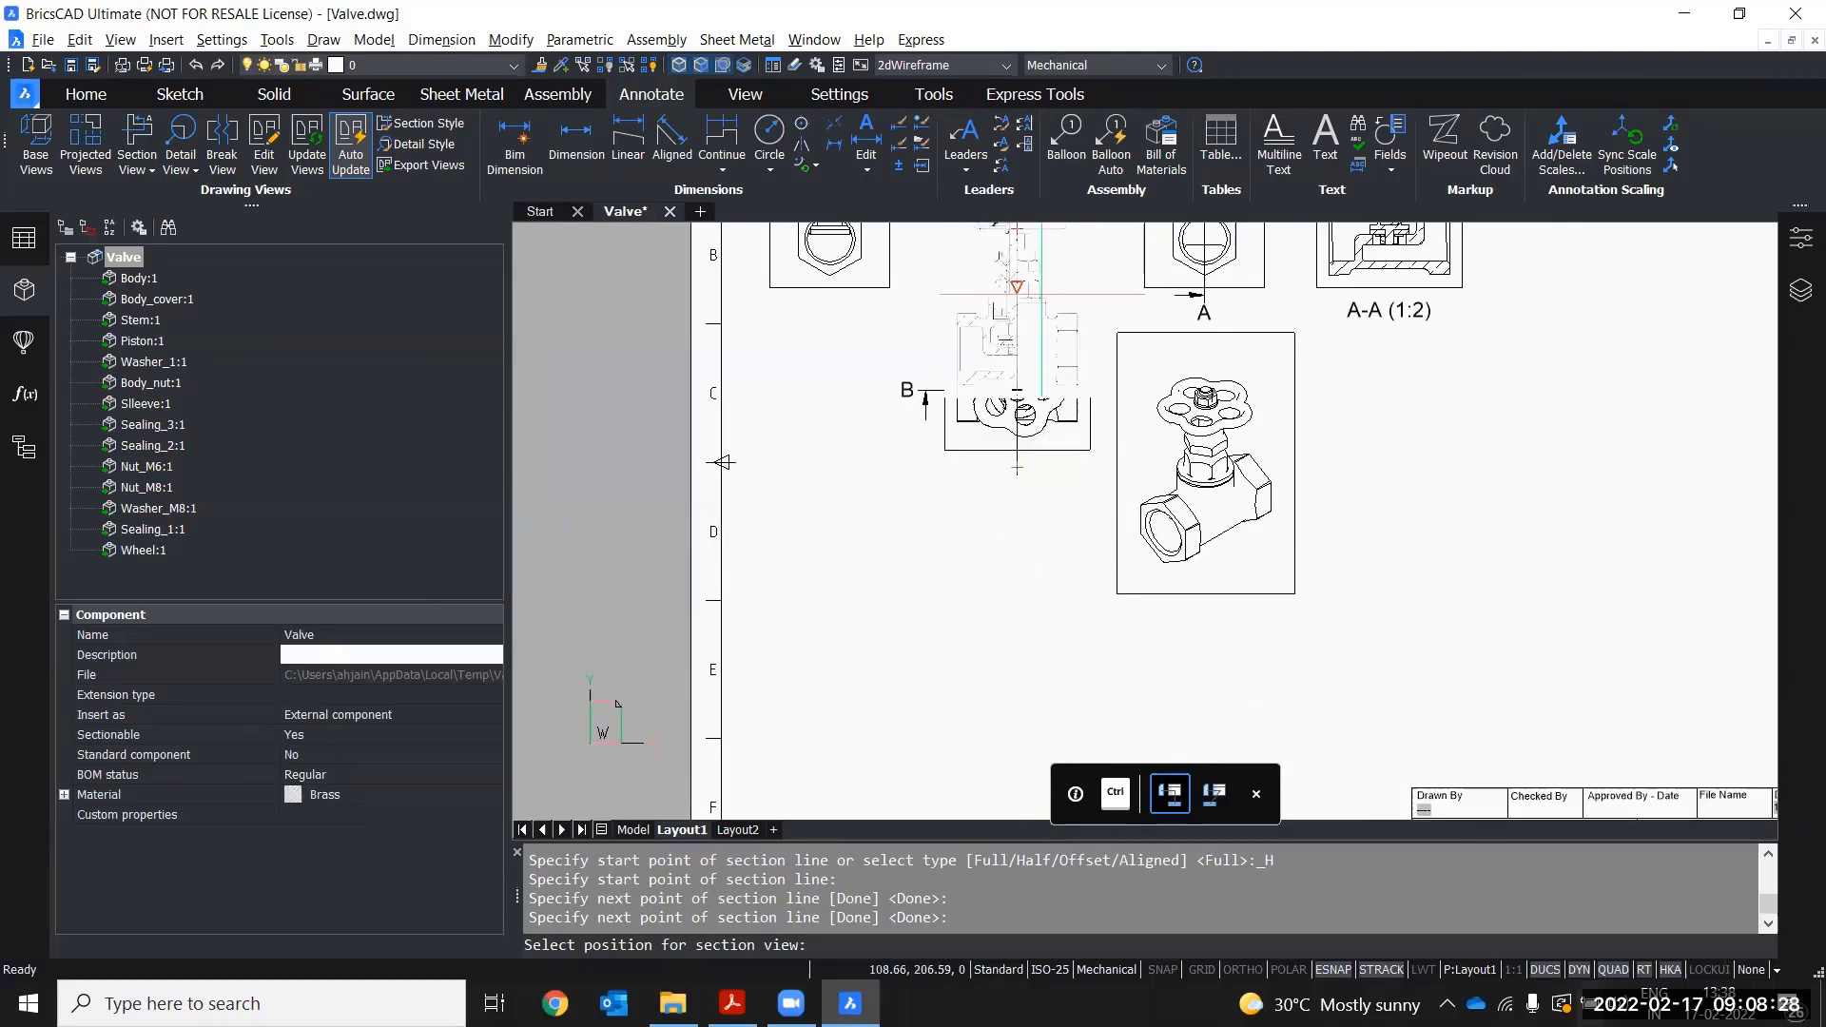
middle_click_drag(1017, 285, 1028, 476)
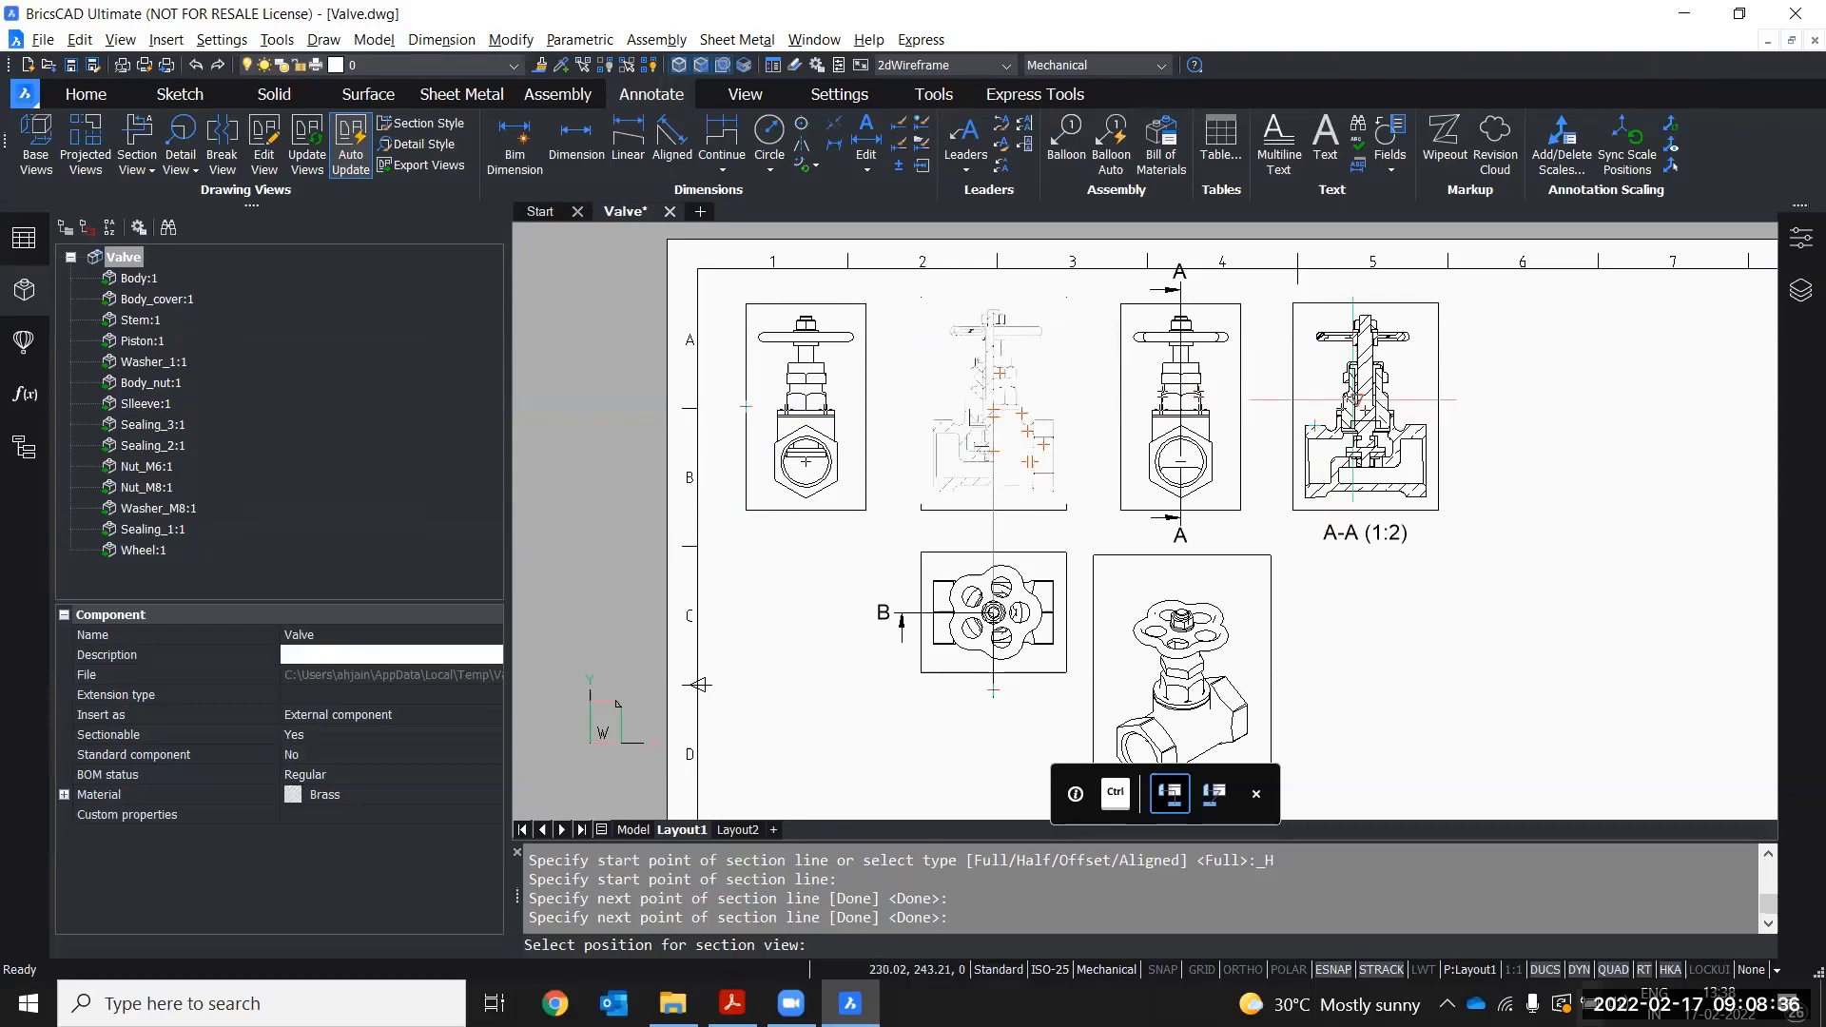
middle_click_drag(1096, 342, 1095, 304)
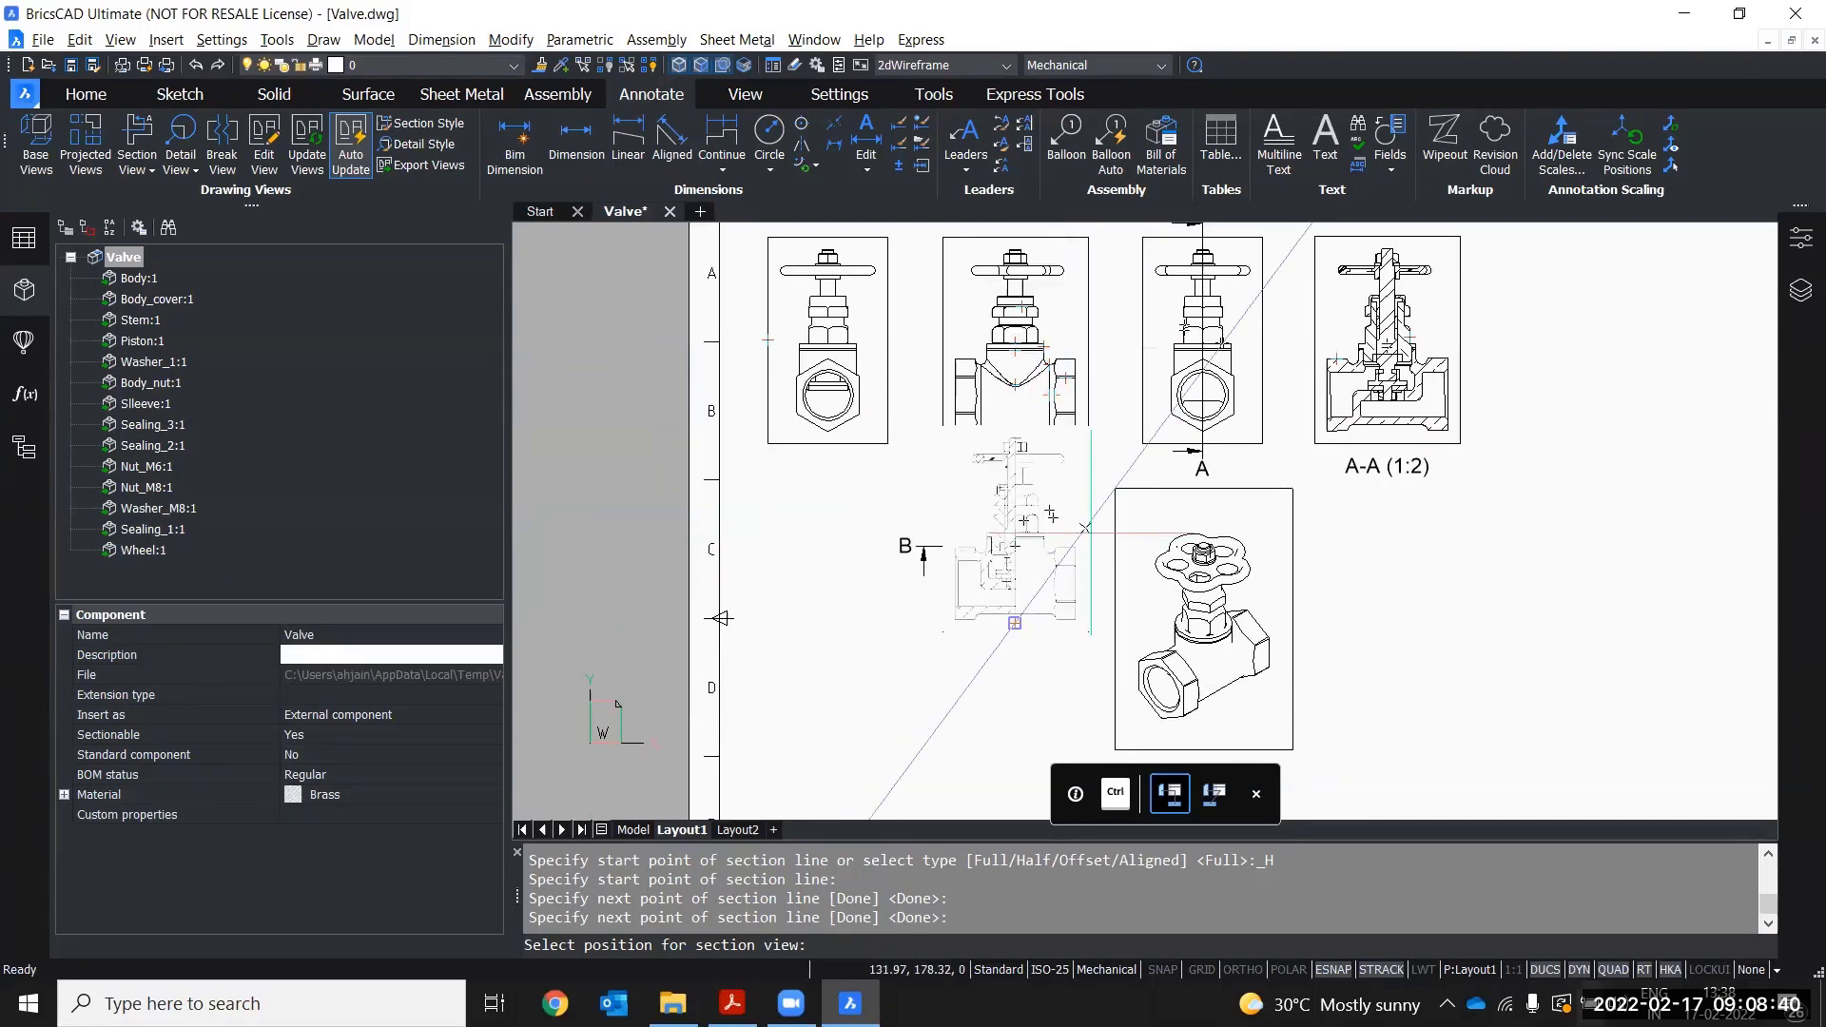
middle_click_drag(1073, 377, 1071, 228)
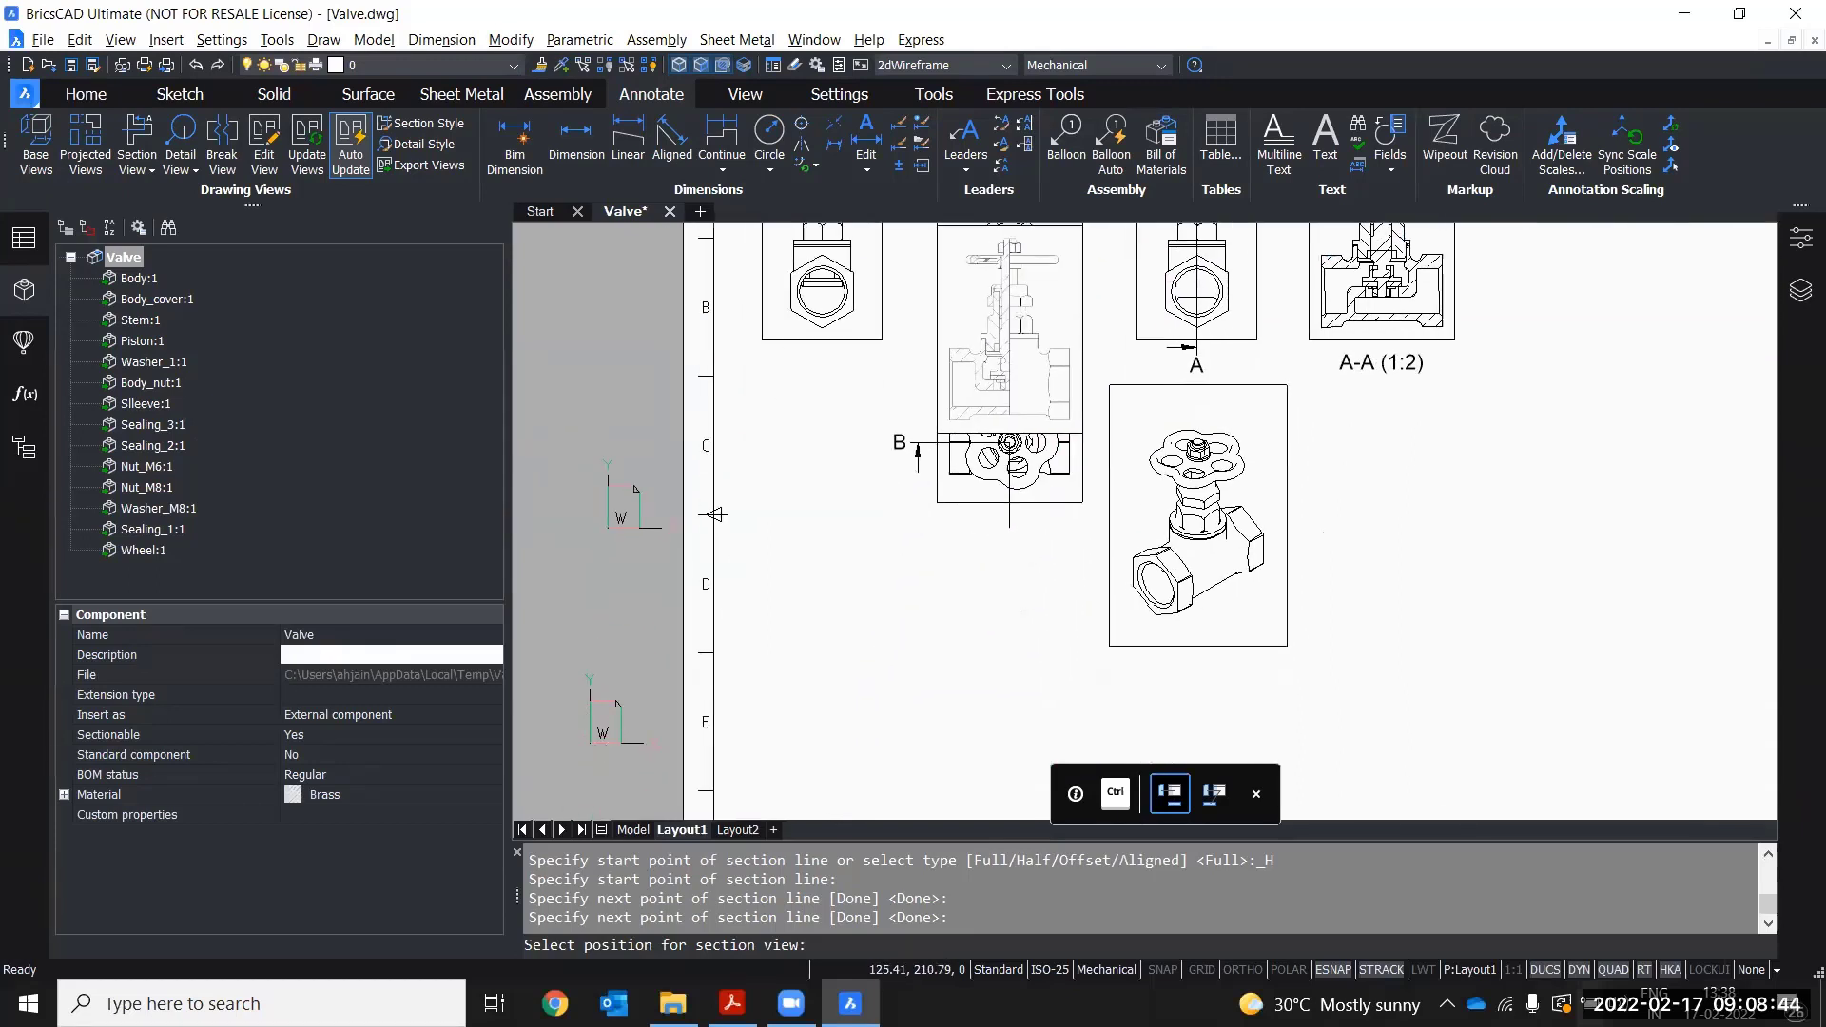
middle_click_drag(1084, 332, 1071, 408)
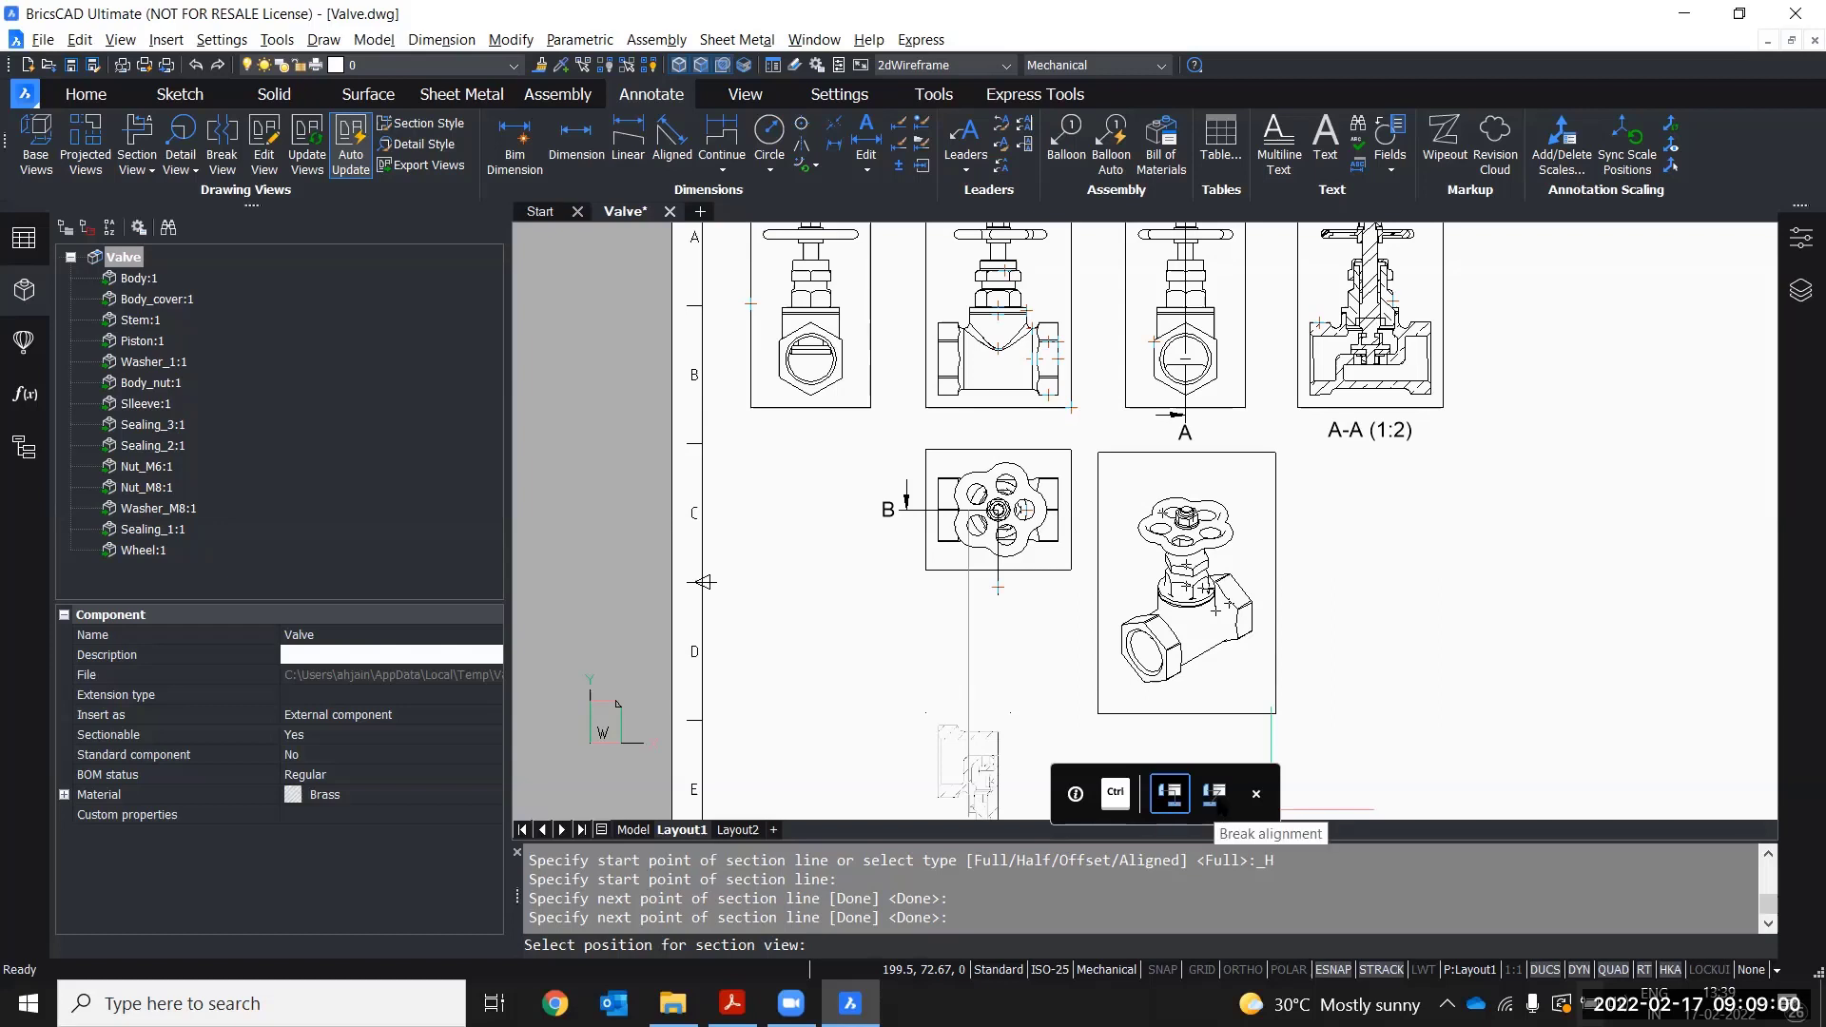
middle_click_drag(1049, 442, 1037, 575)
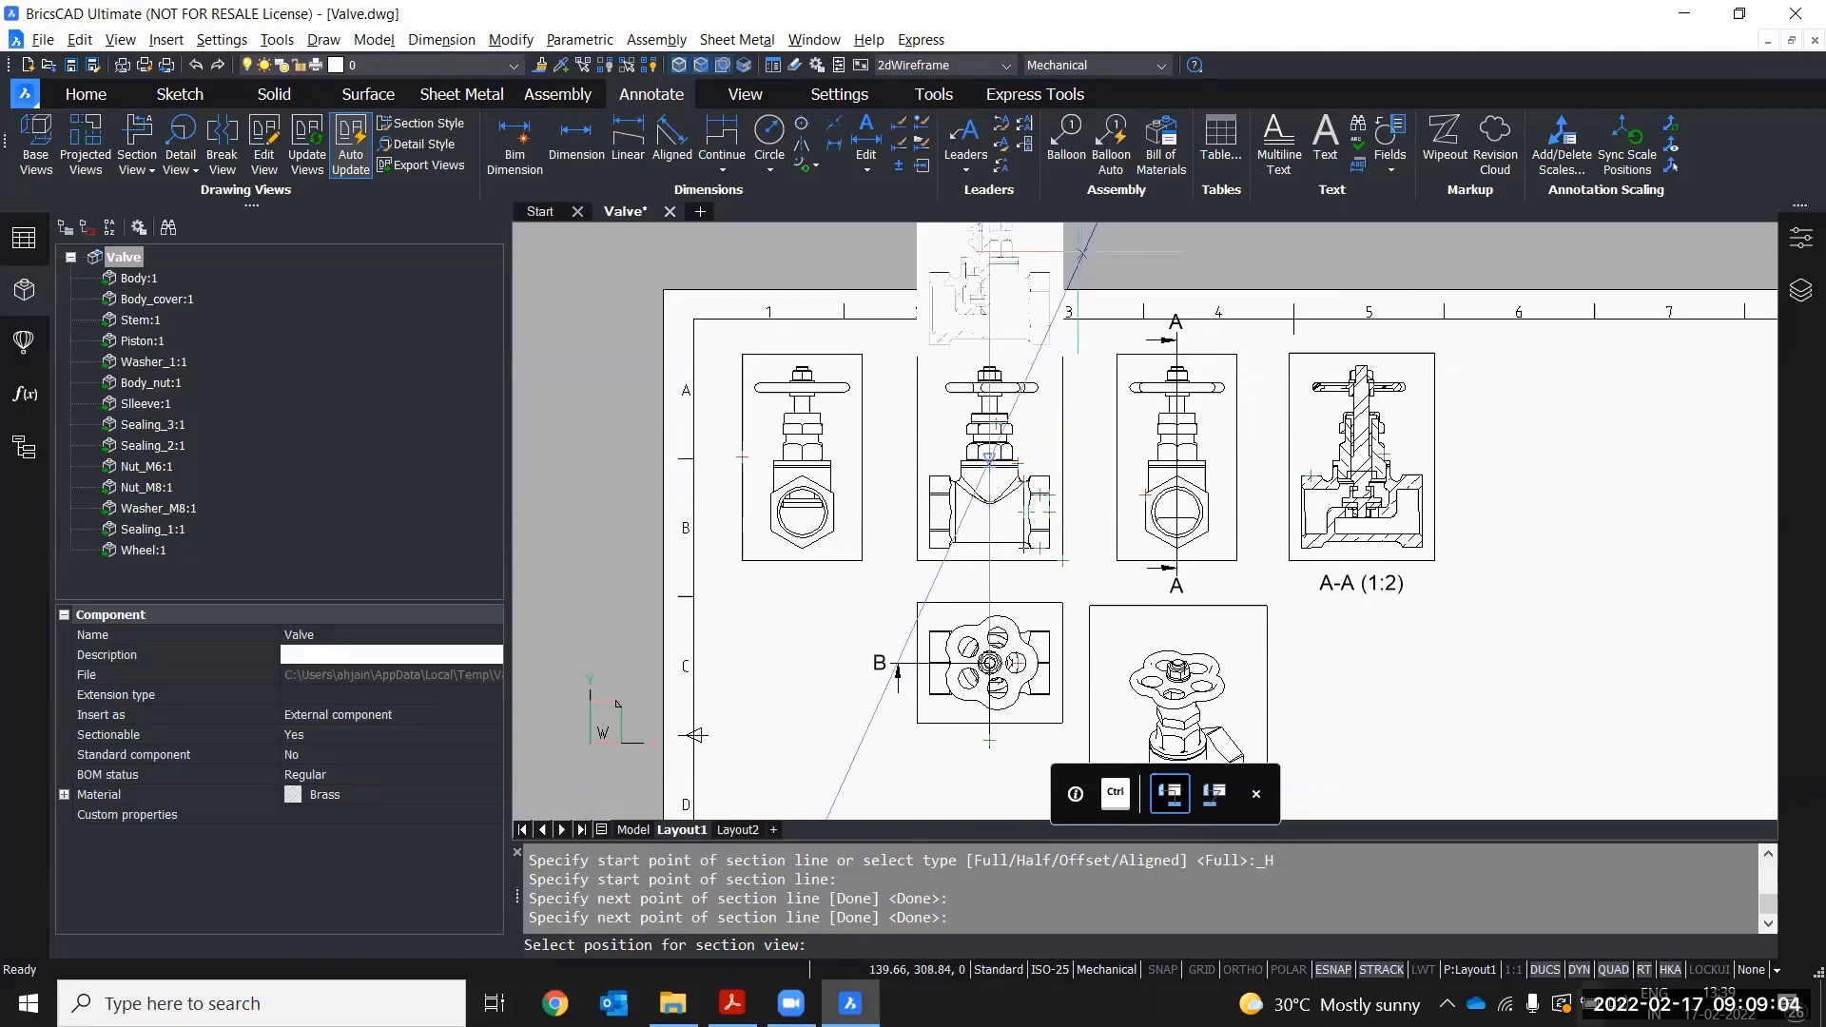
- Break the half section view's alignment and place it directly below the top view
key("ctrl")
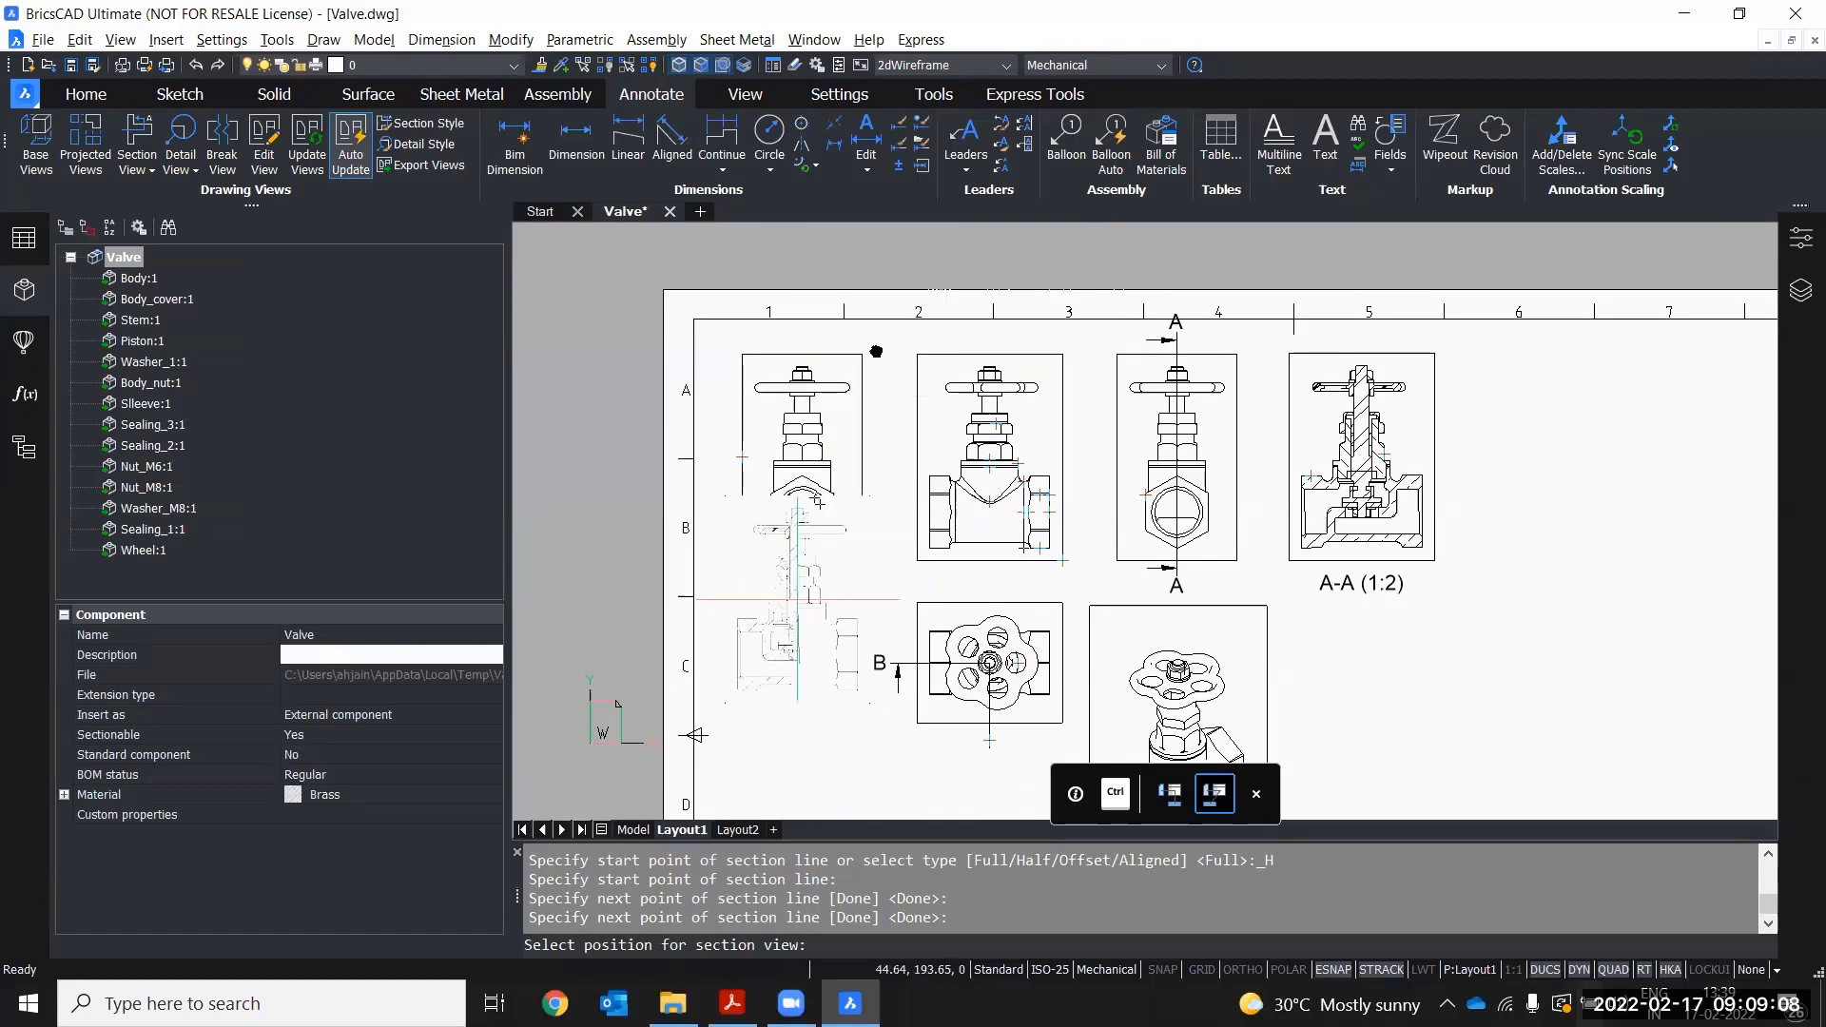
middle_click_drag(801, 594, 874, 345)
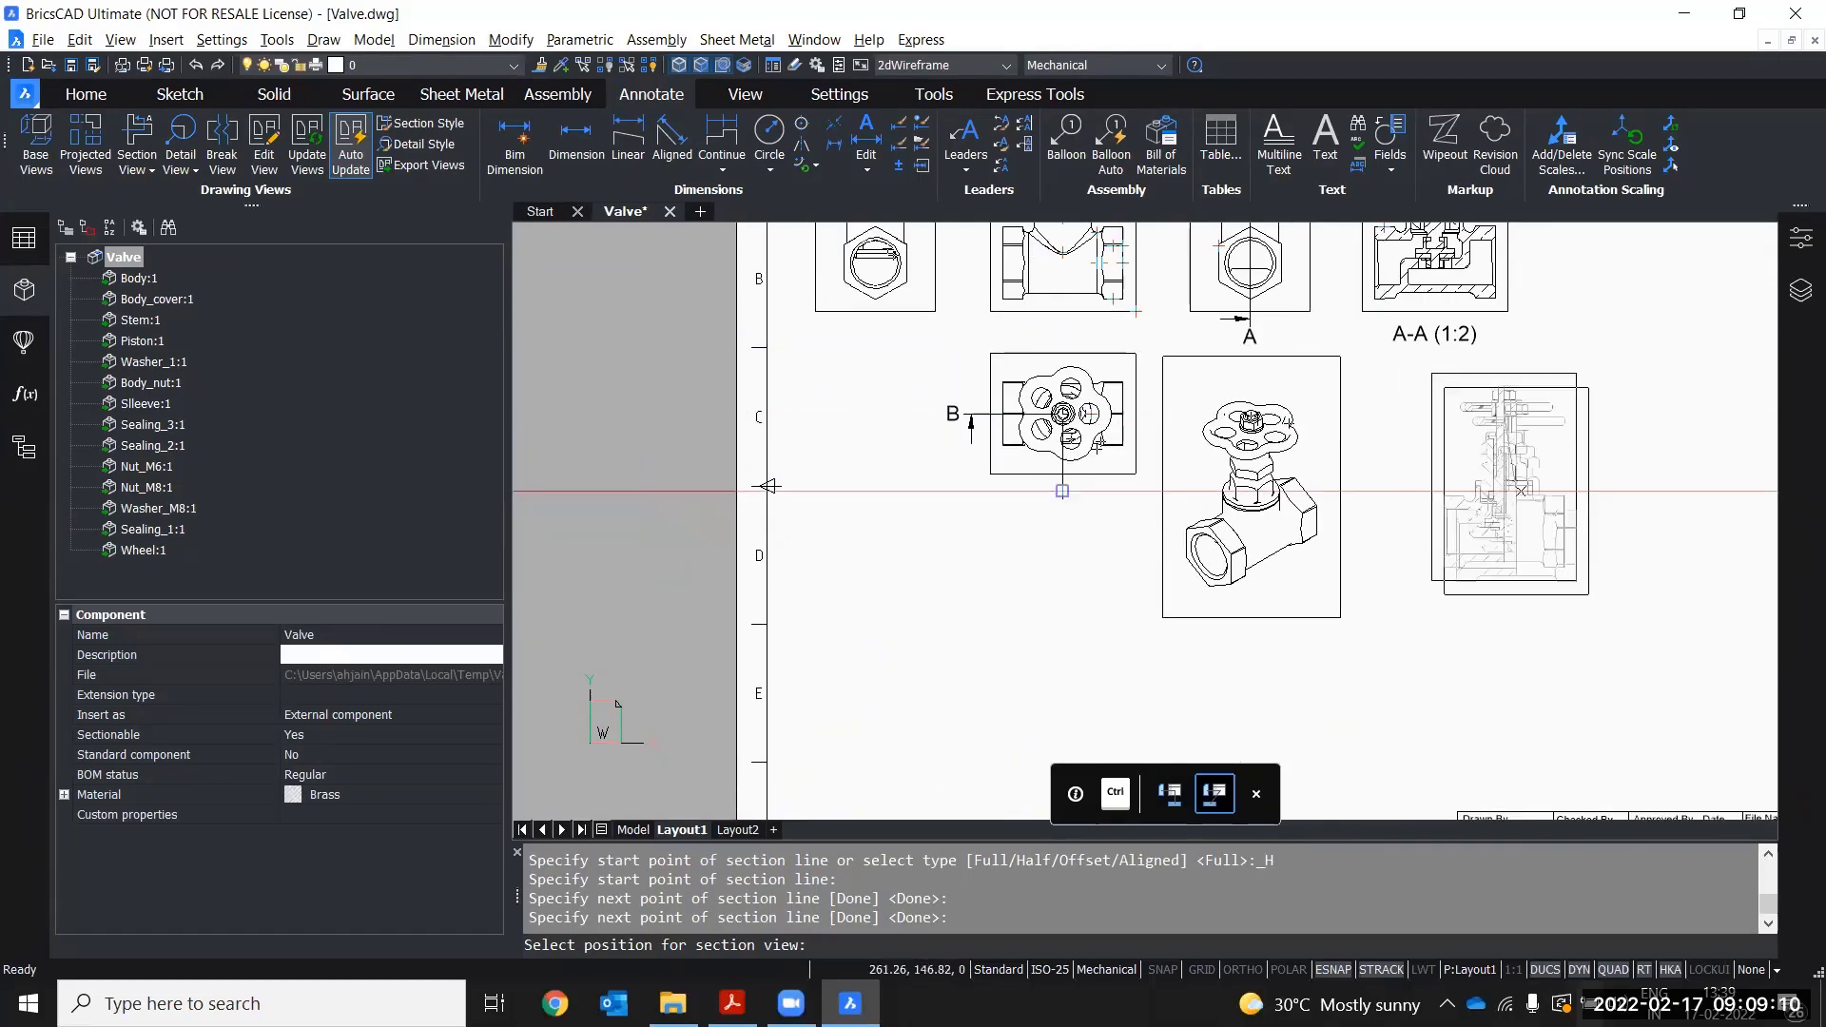
scroll(1595, 491, "down", 2)
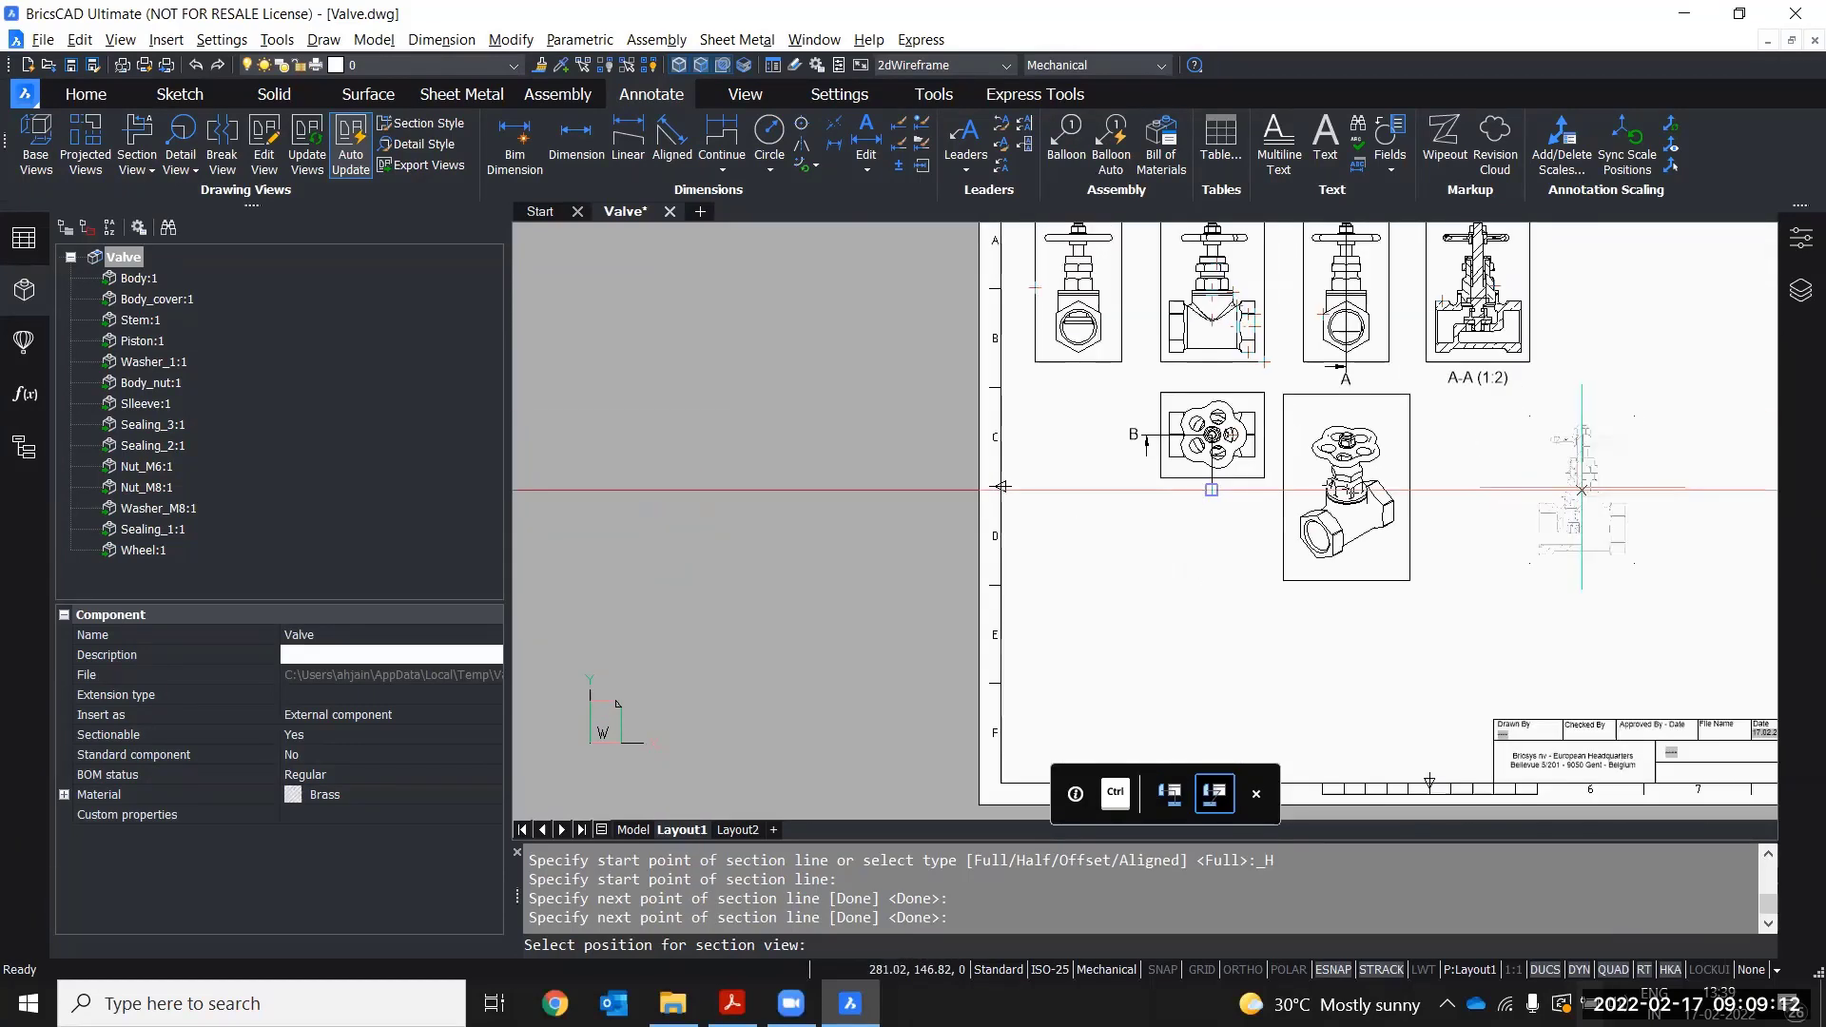
middle_click_drag(1595, 492, 1270, 480)
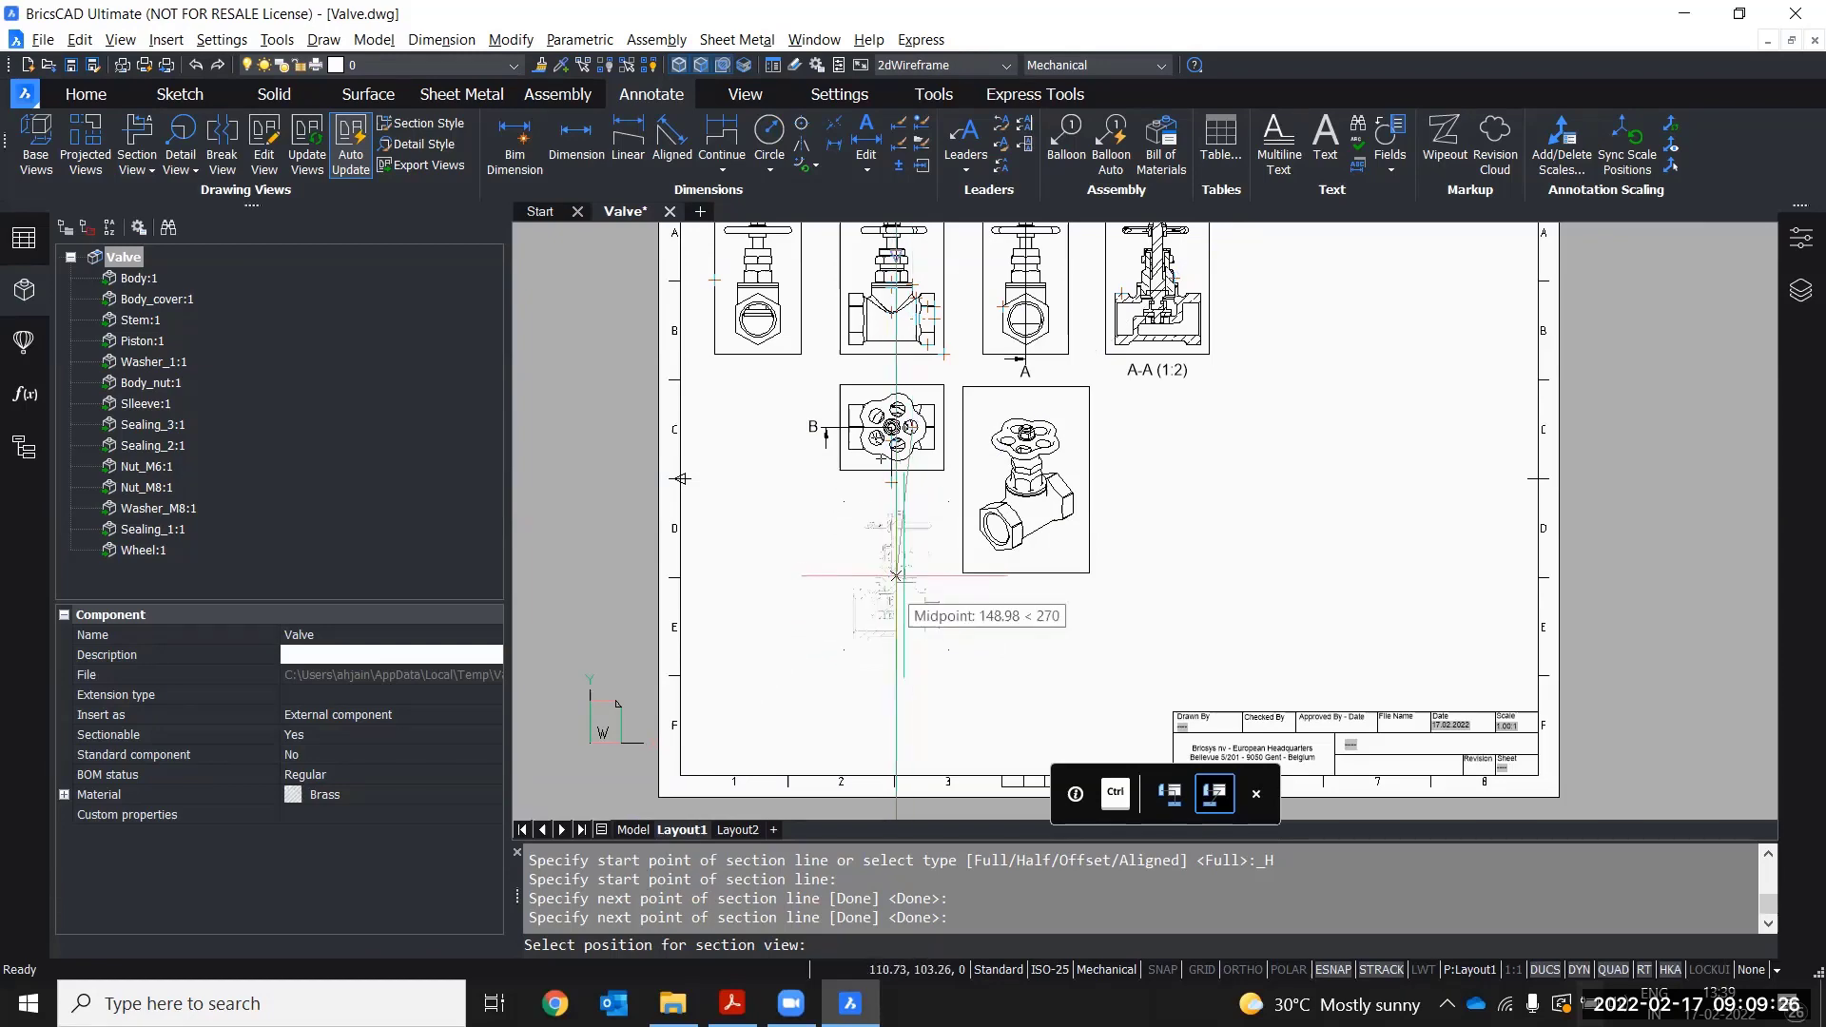
left_click(895, 576)
- Examine the hatched and uncut halves of the placed half section view and finish the command
scroll(1031, 697, "up", 4)
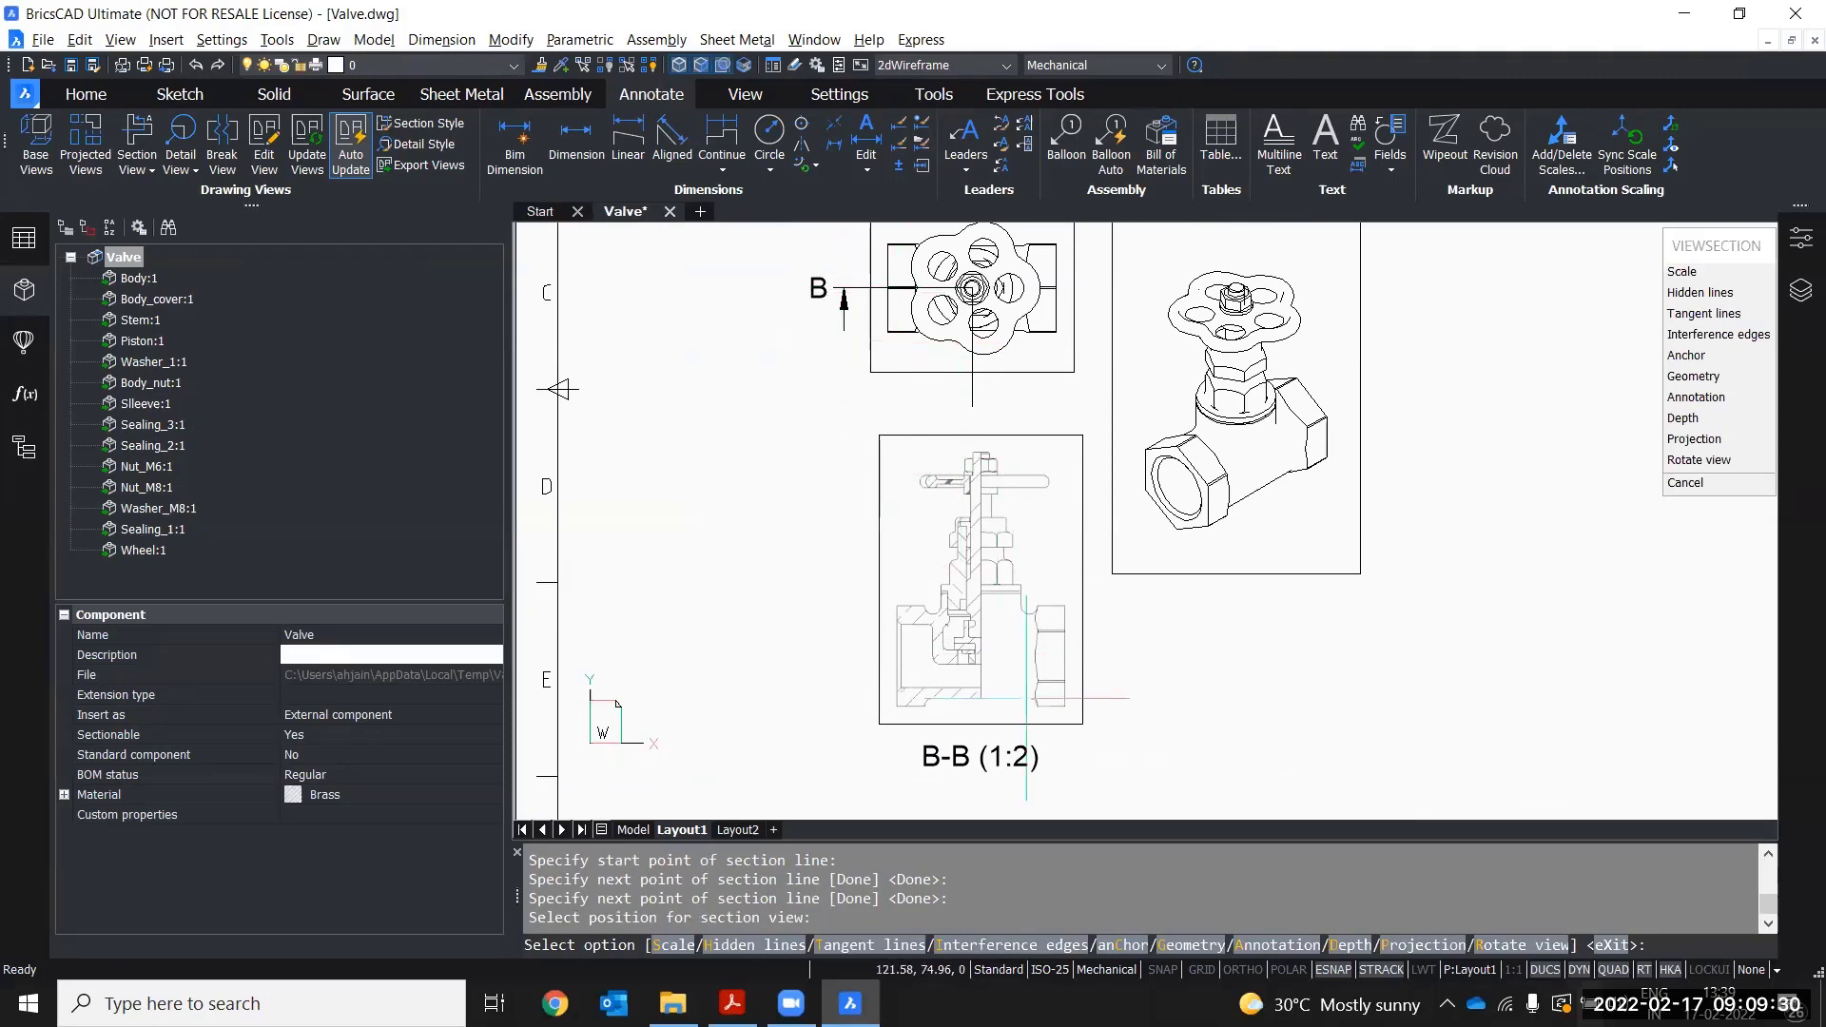
scroll(1026, 698, "up", 3)
scroll(1032, 589, "down", 4)
scroll(1034, 451, "up", 3)
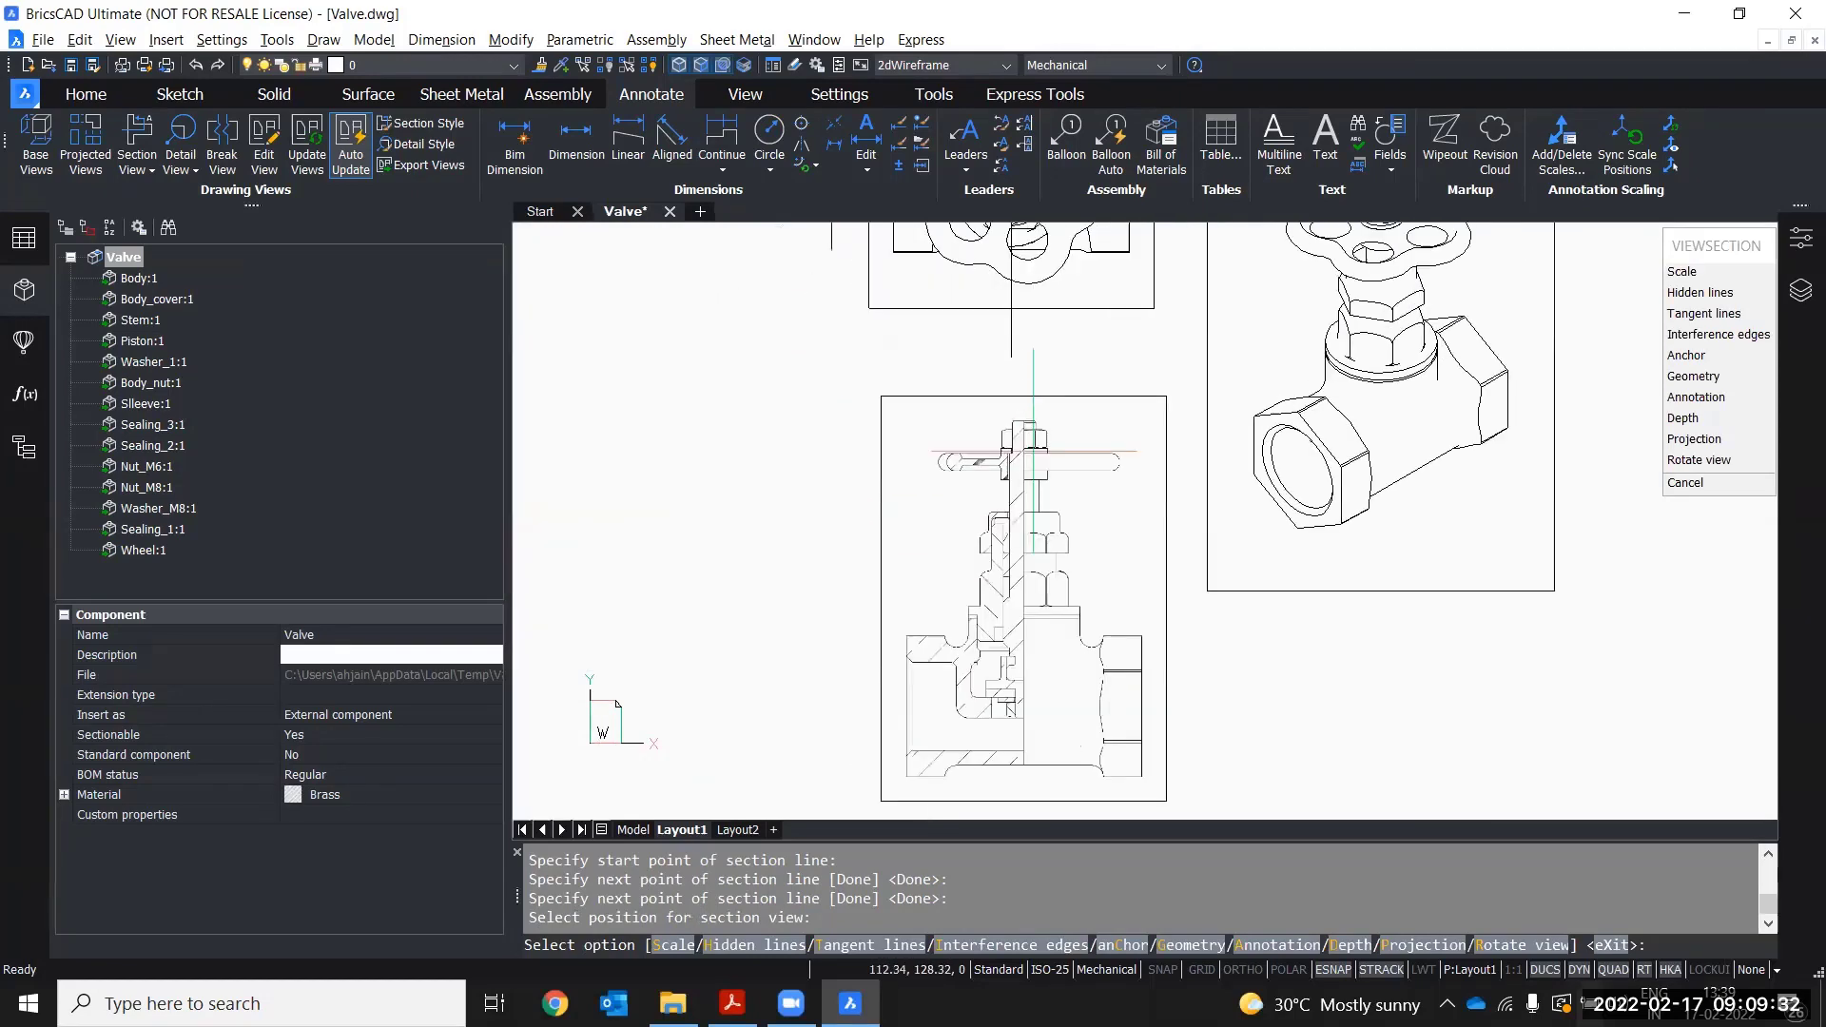
scroll(1034, 451, "up", 3)
scroll(1031, 533, "down", 4)
scroll(980, 596, "up", 1)
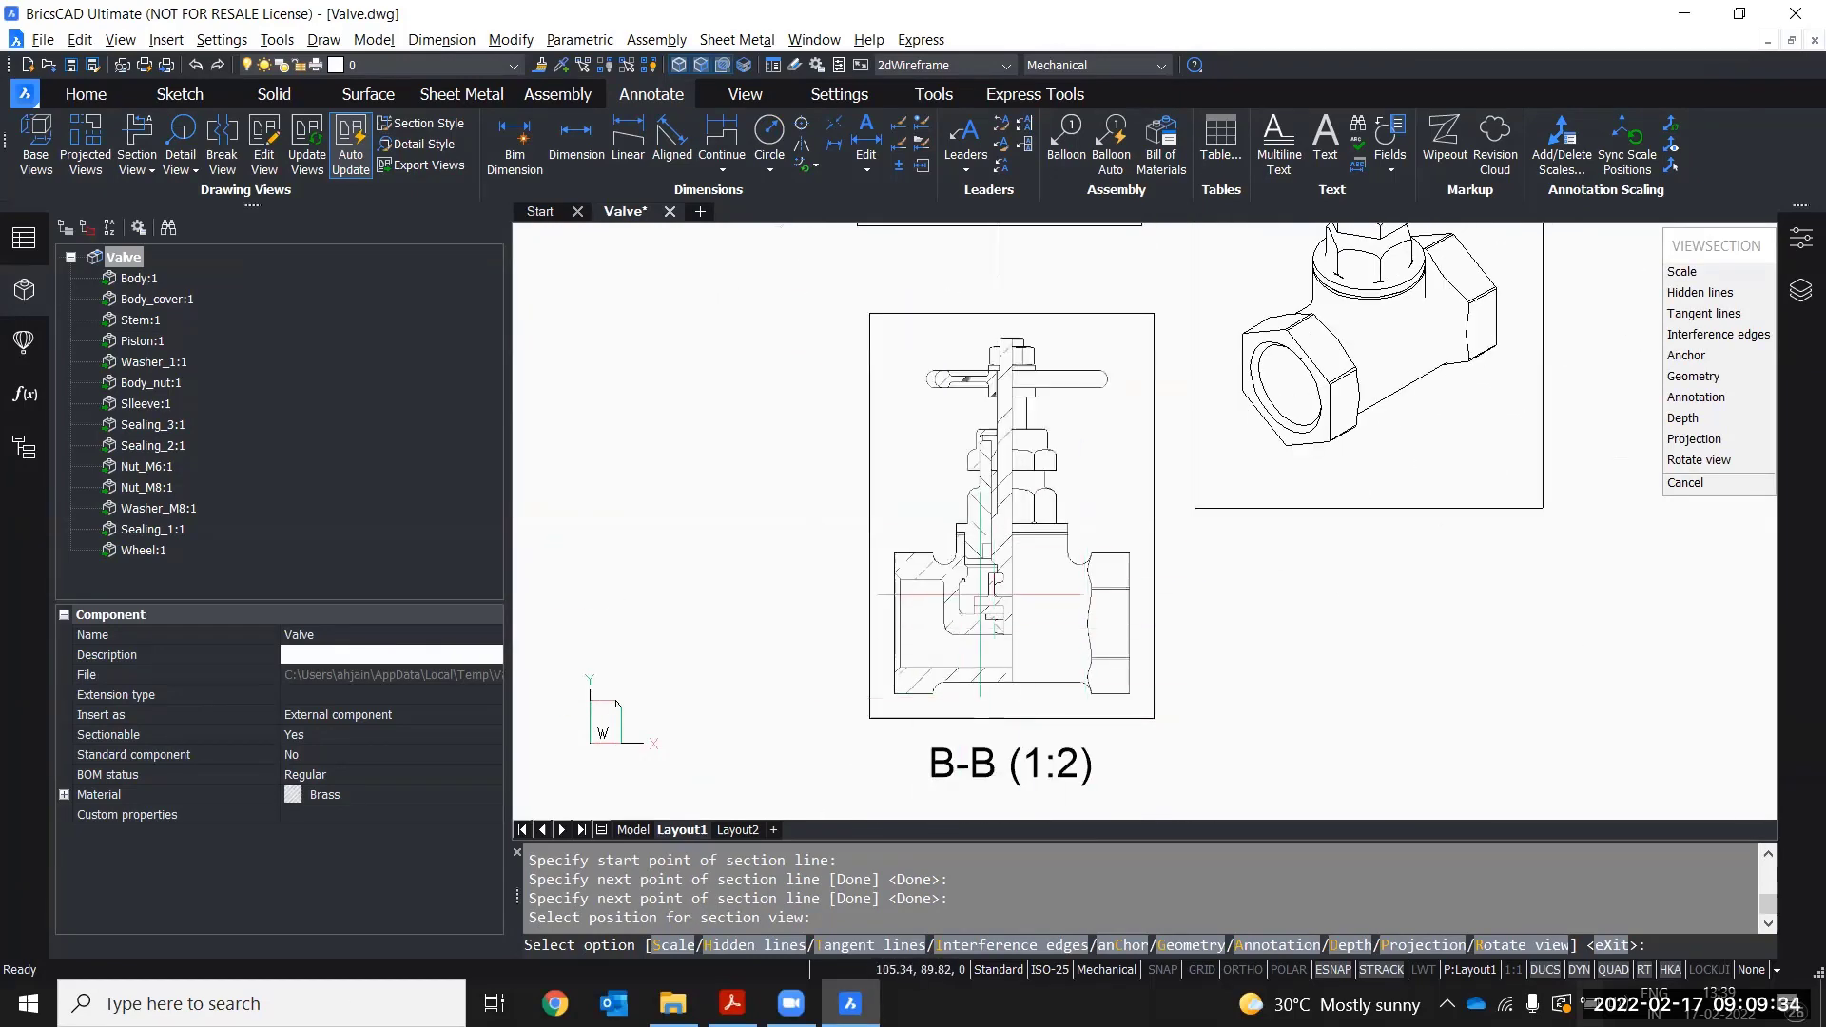
scroll(980, 595, "down", 3)
scroll(993, 409, "up", 1)
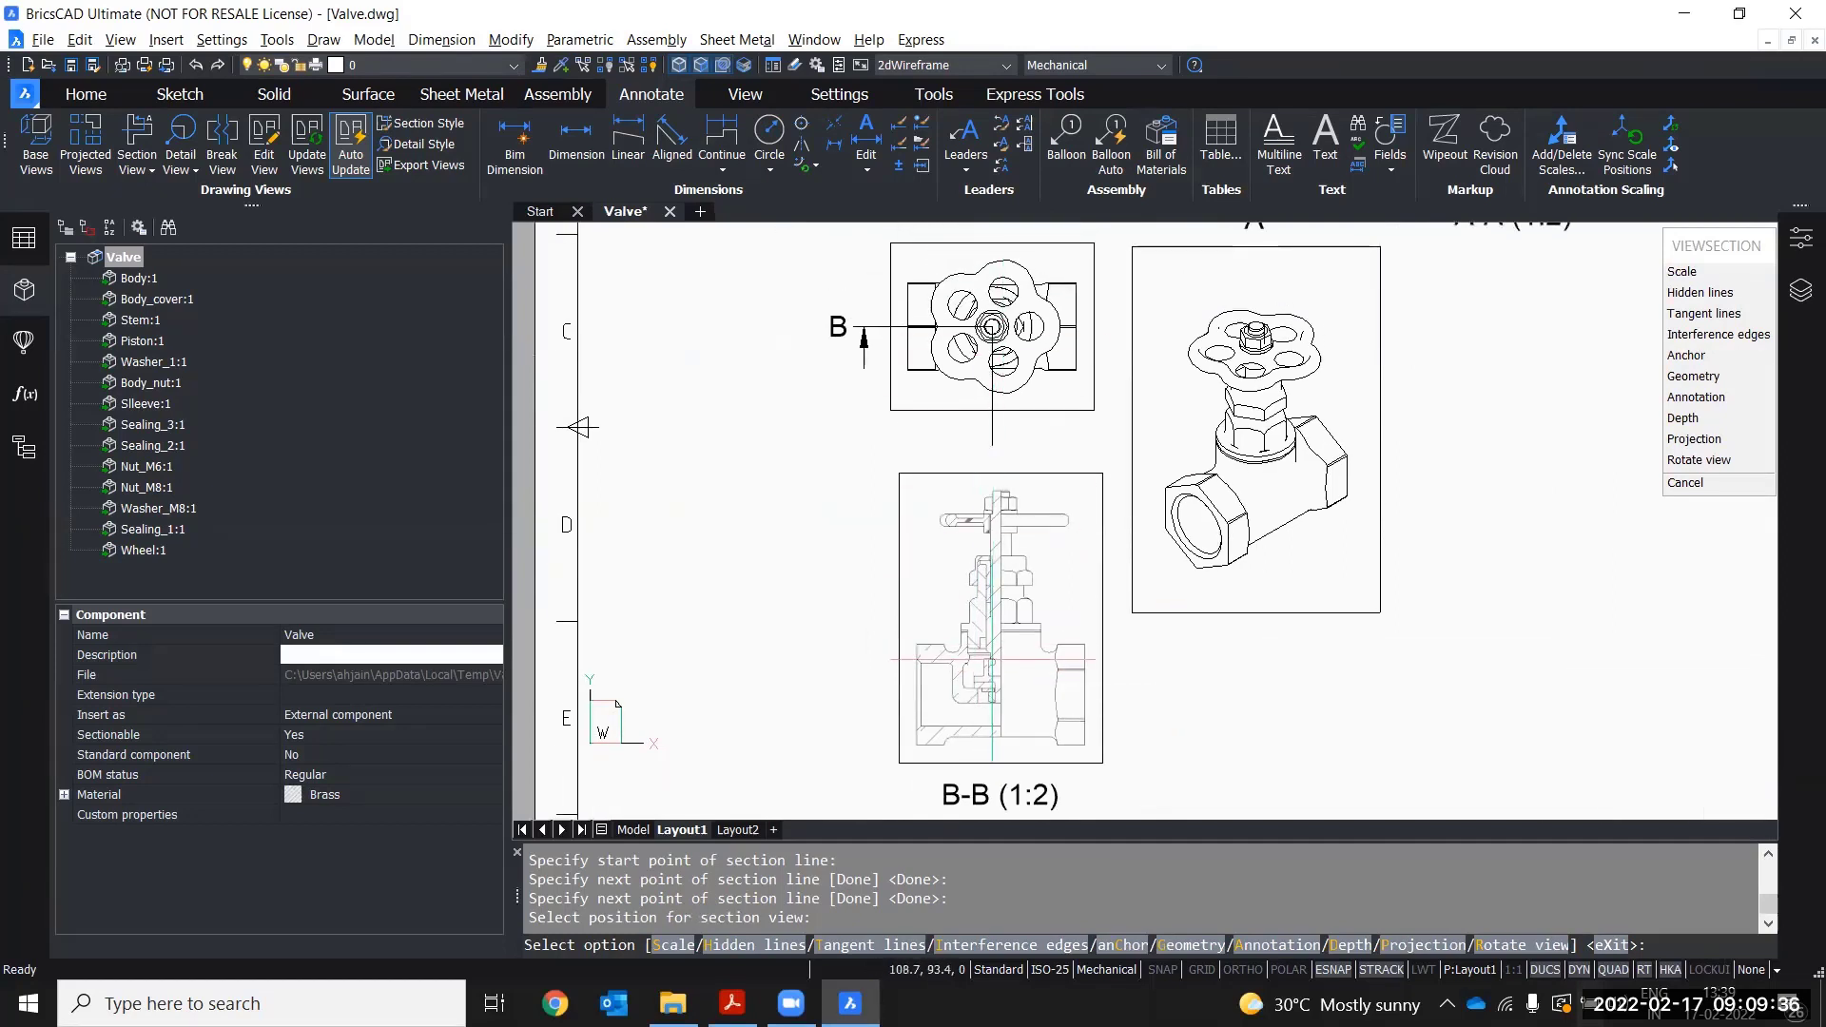
key("Escape")
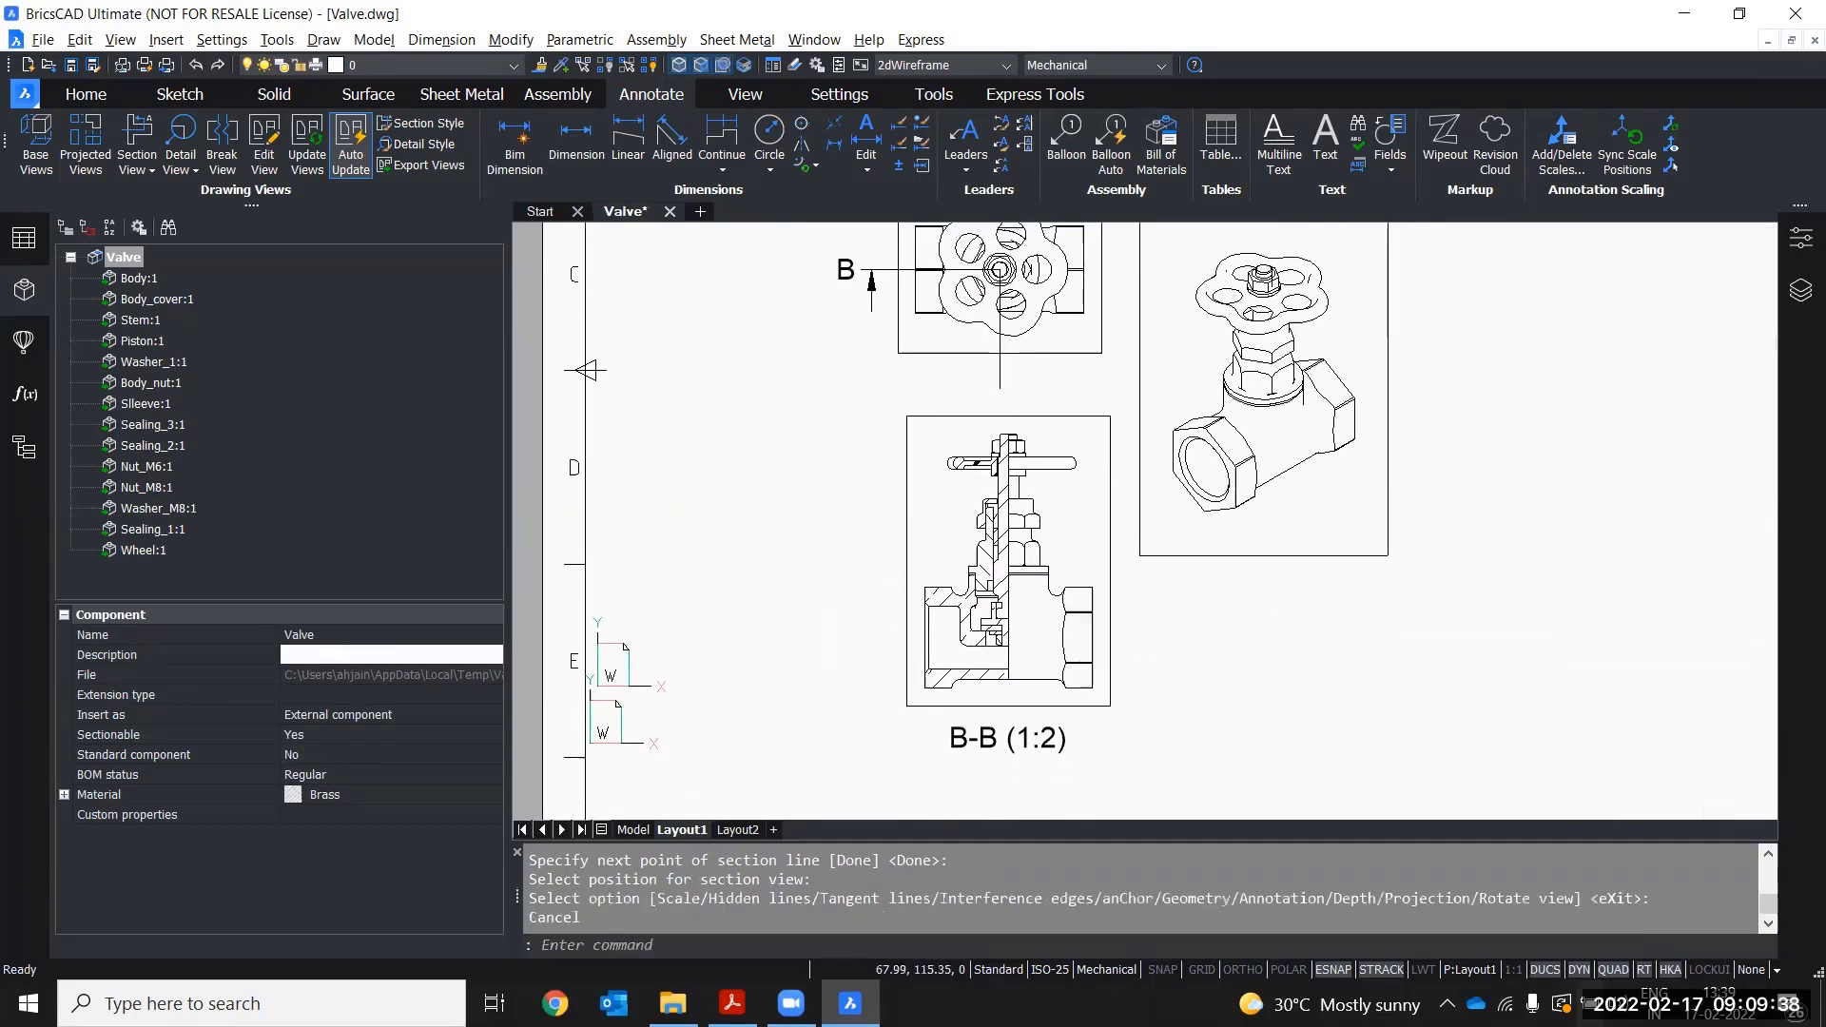
- Define a full section of the top view with a vertical section line through the body's right-hand hexagonal end, using Ortho to keep it straight
middle_click_drag(820, 577, 829, 514)
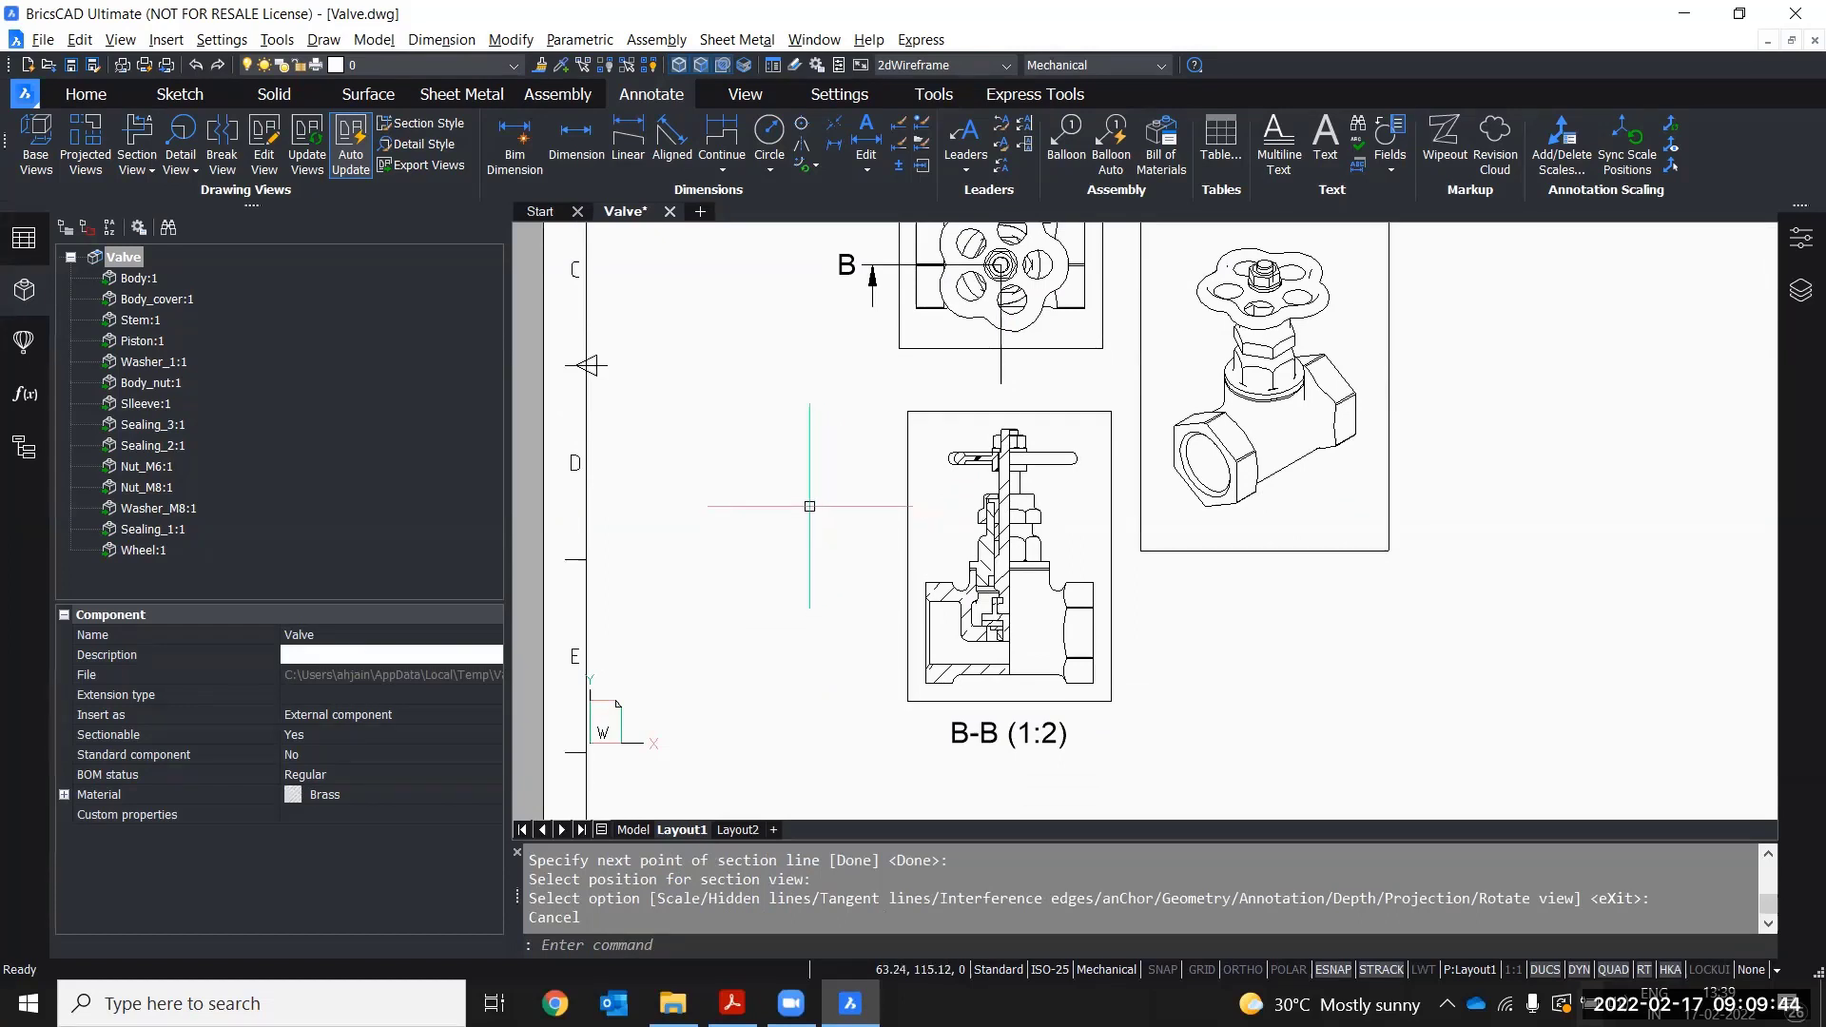
scroll(809, 506, "down", 4)
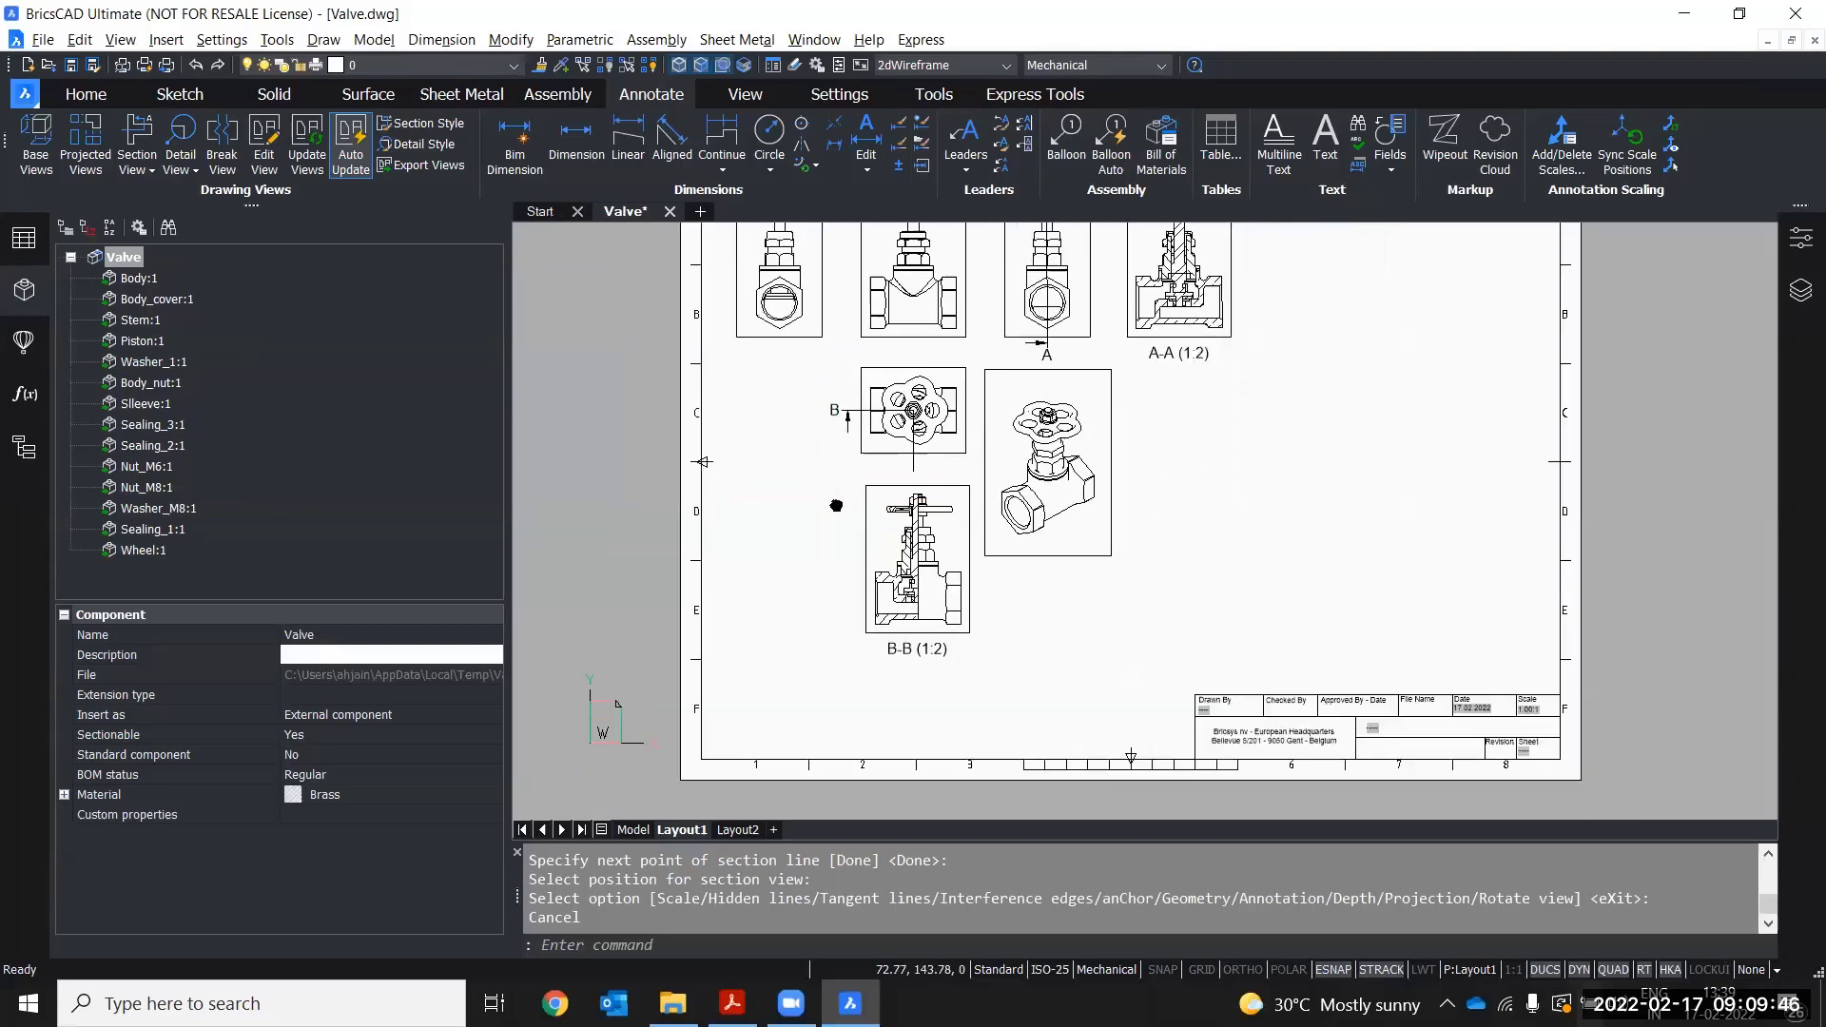
scroll(836, 505, "up", 2)
middle_click_drag(817, 520, 797, 558)
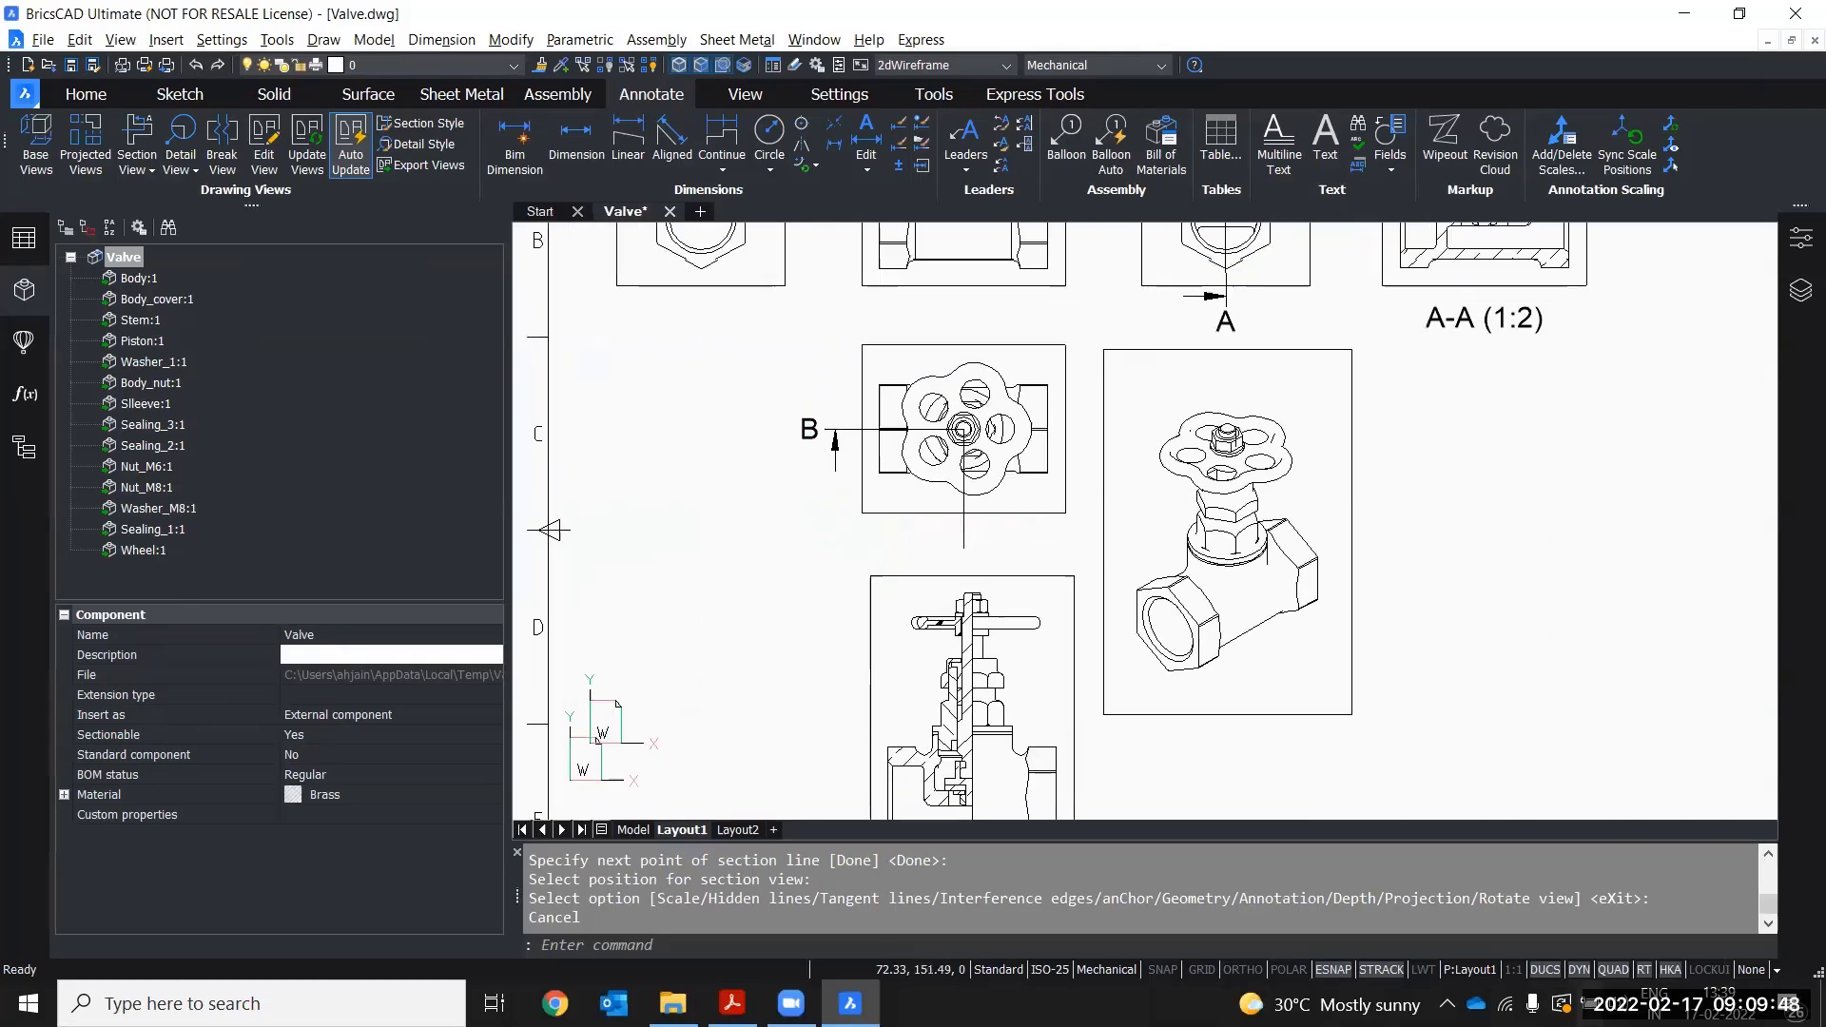
left_click(153, 171)
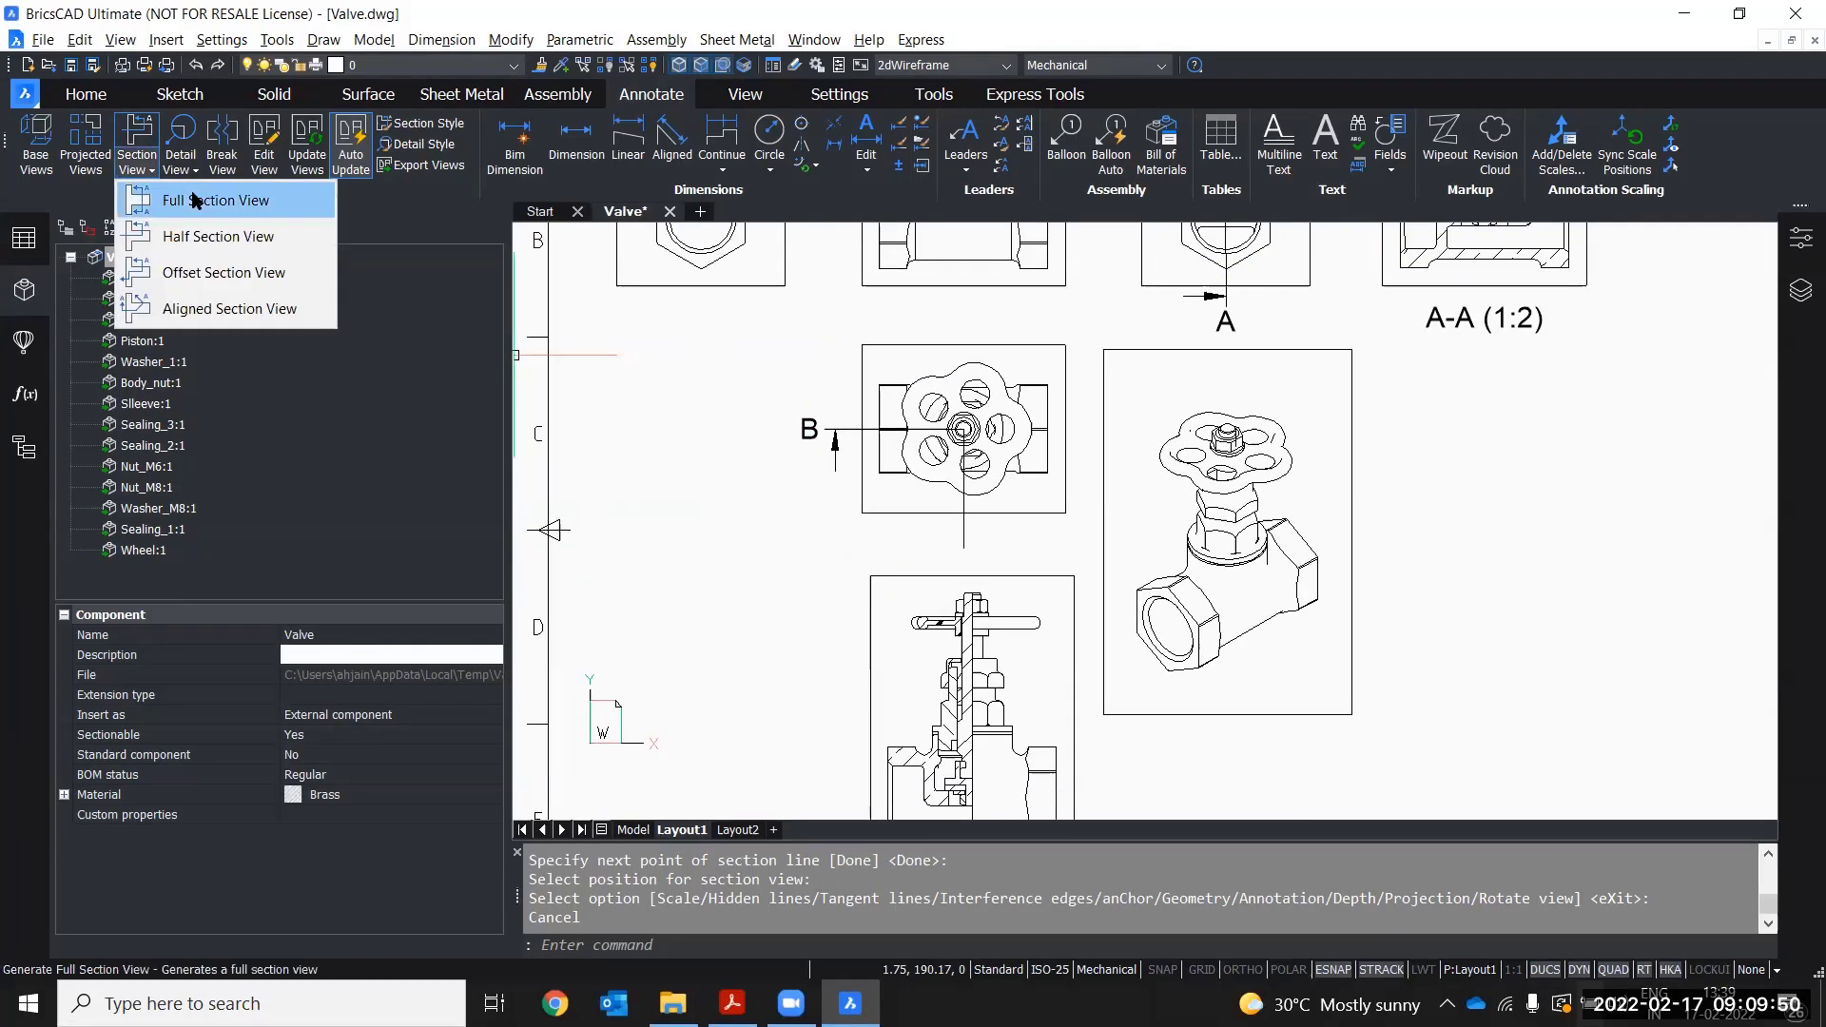
left_click(195, 200)
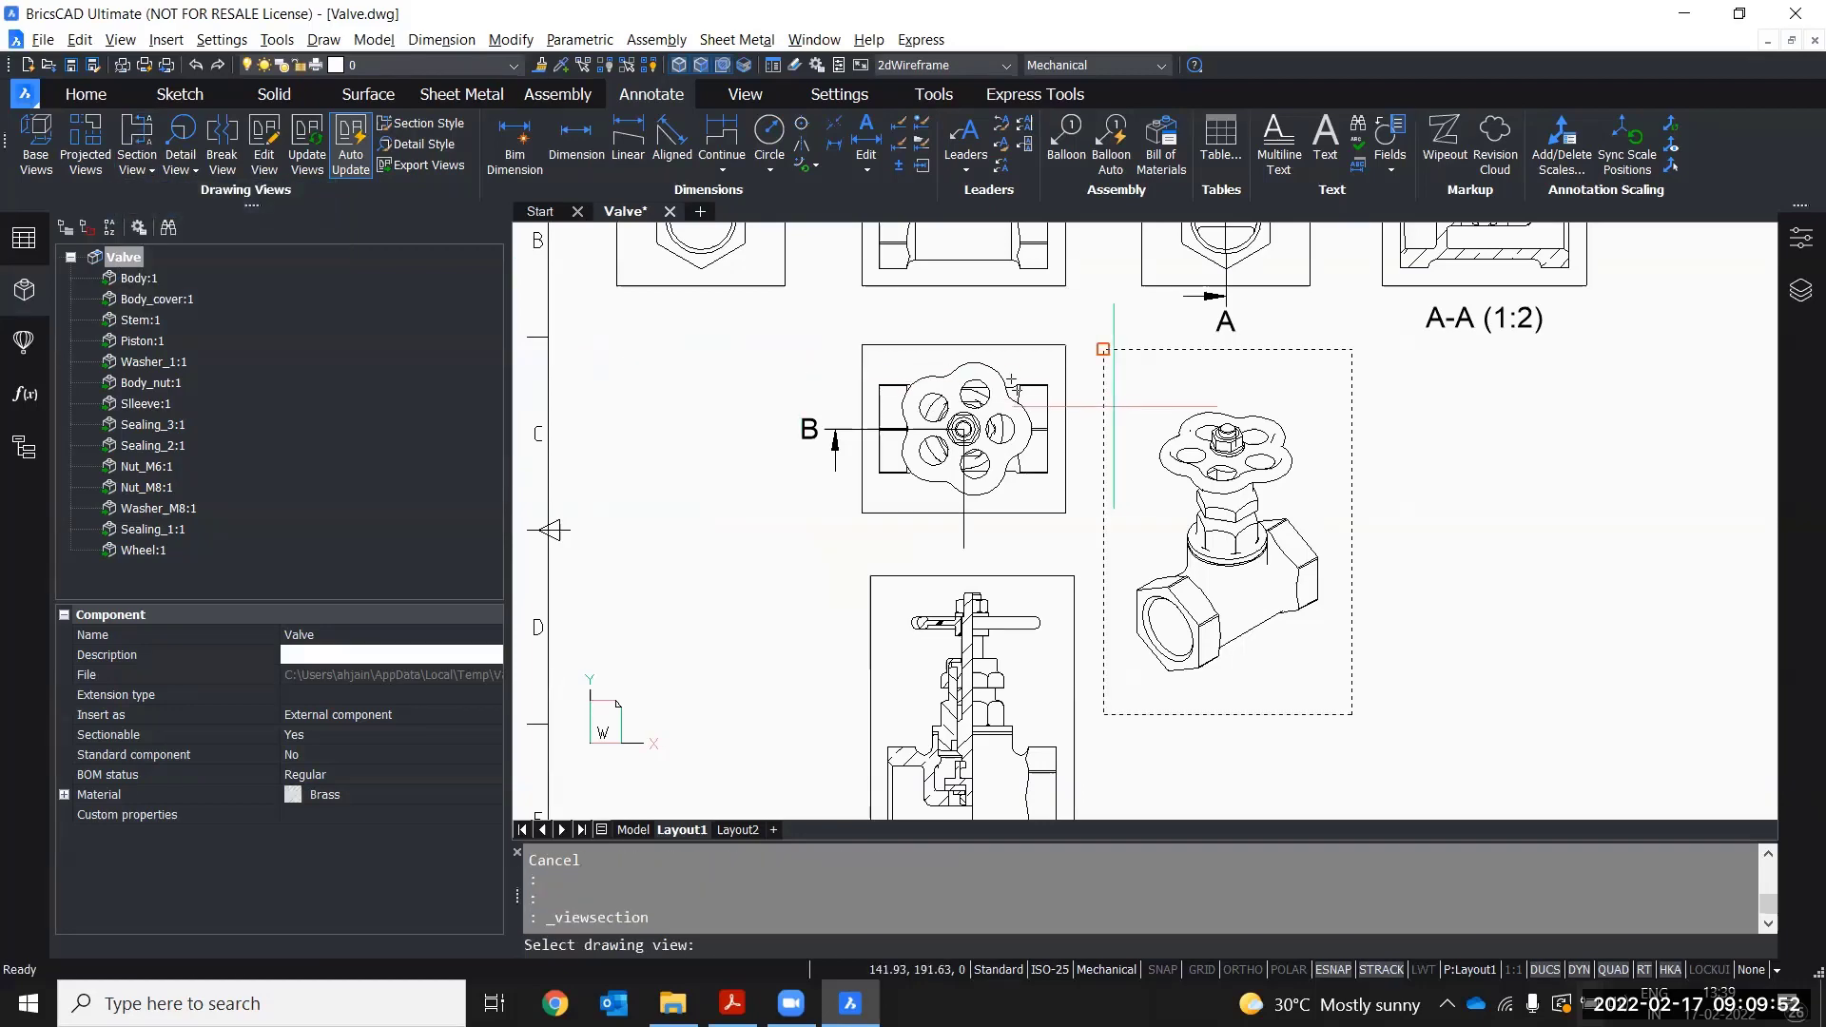
scroll(1086, 373, "up", 2)
scroll(1065, 363, "up", 1)
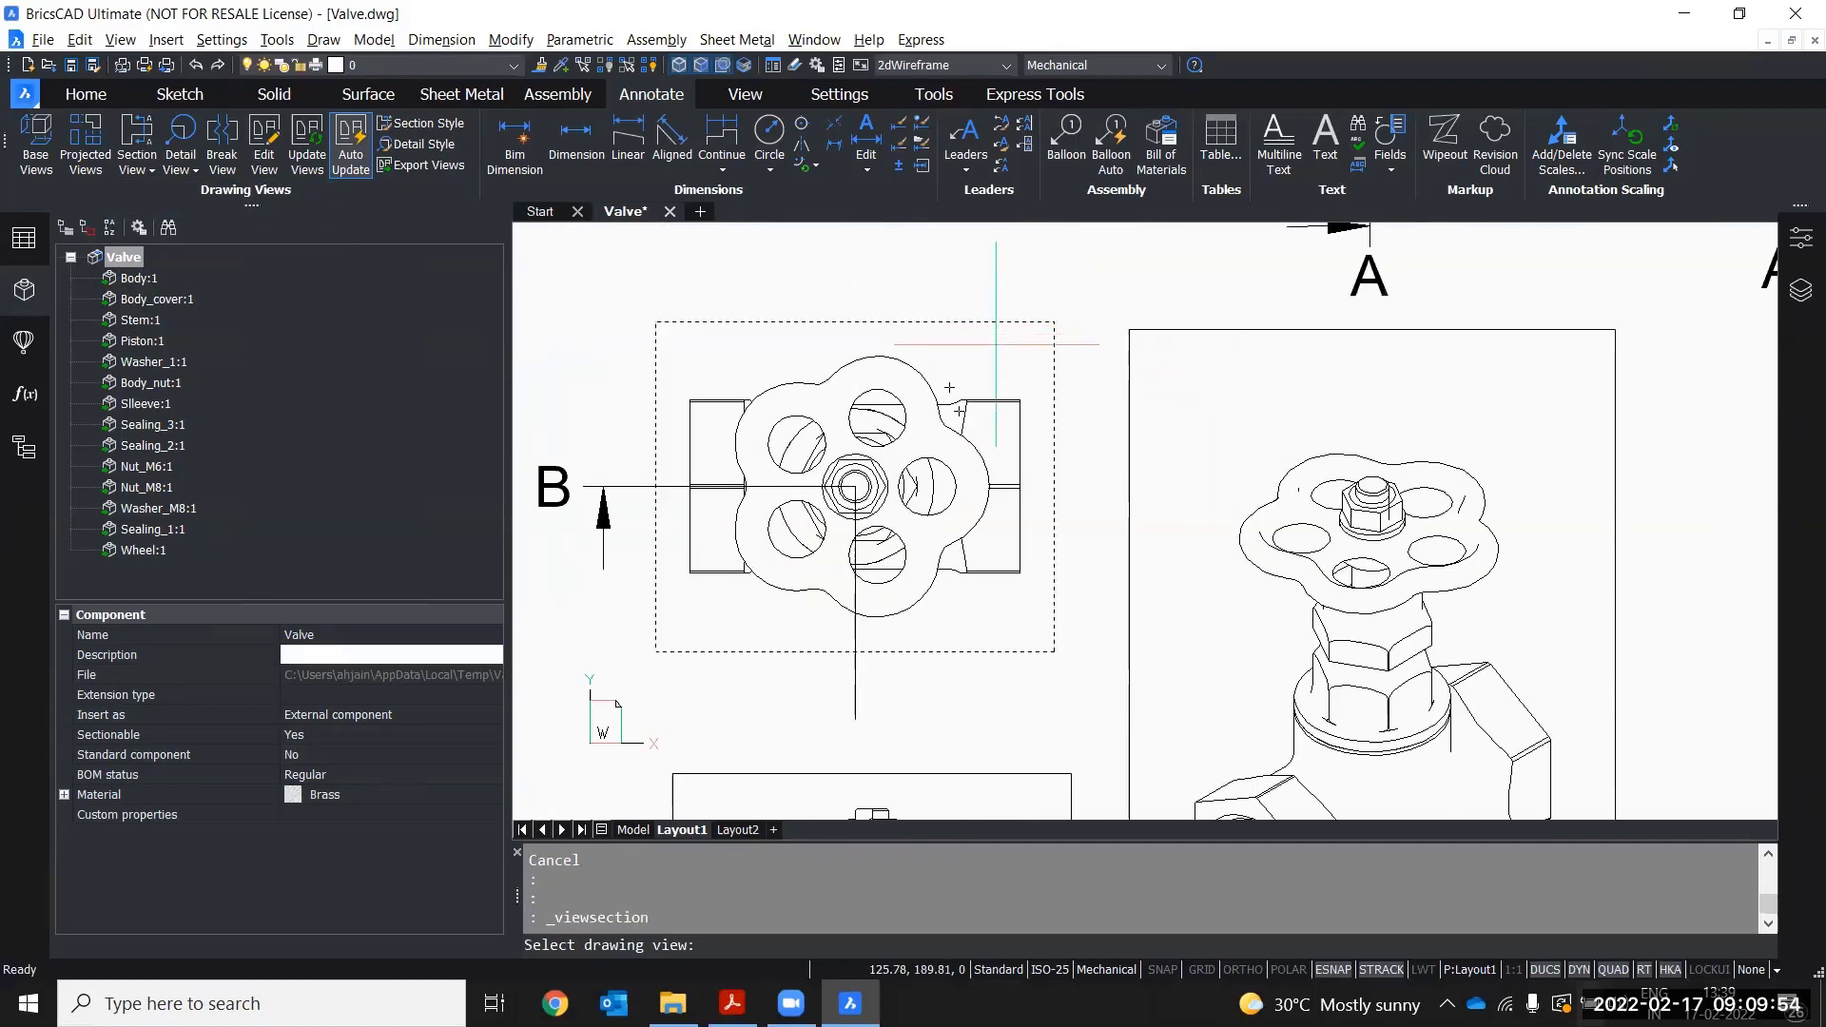
left_click(1011, 339)
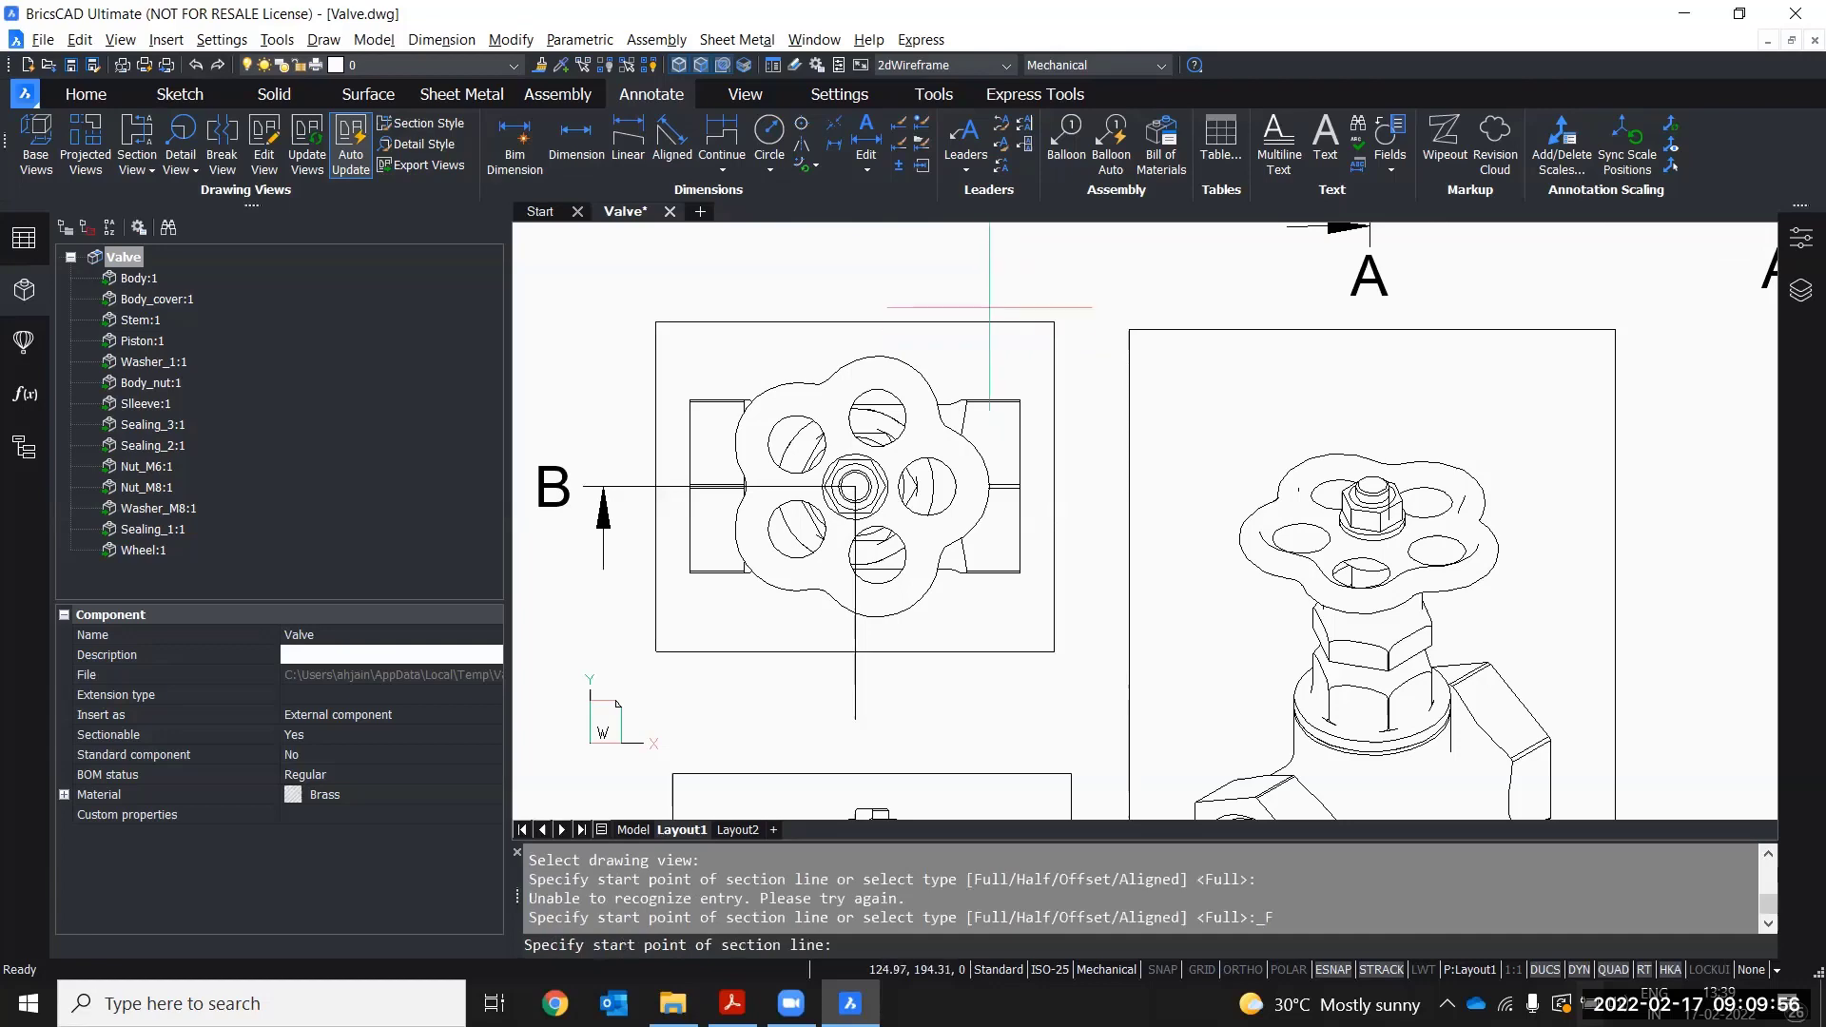
scroll(968, 498, "up", 2)
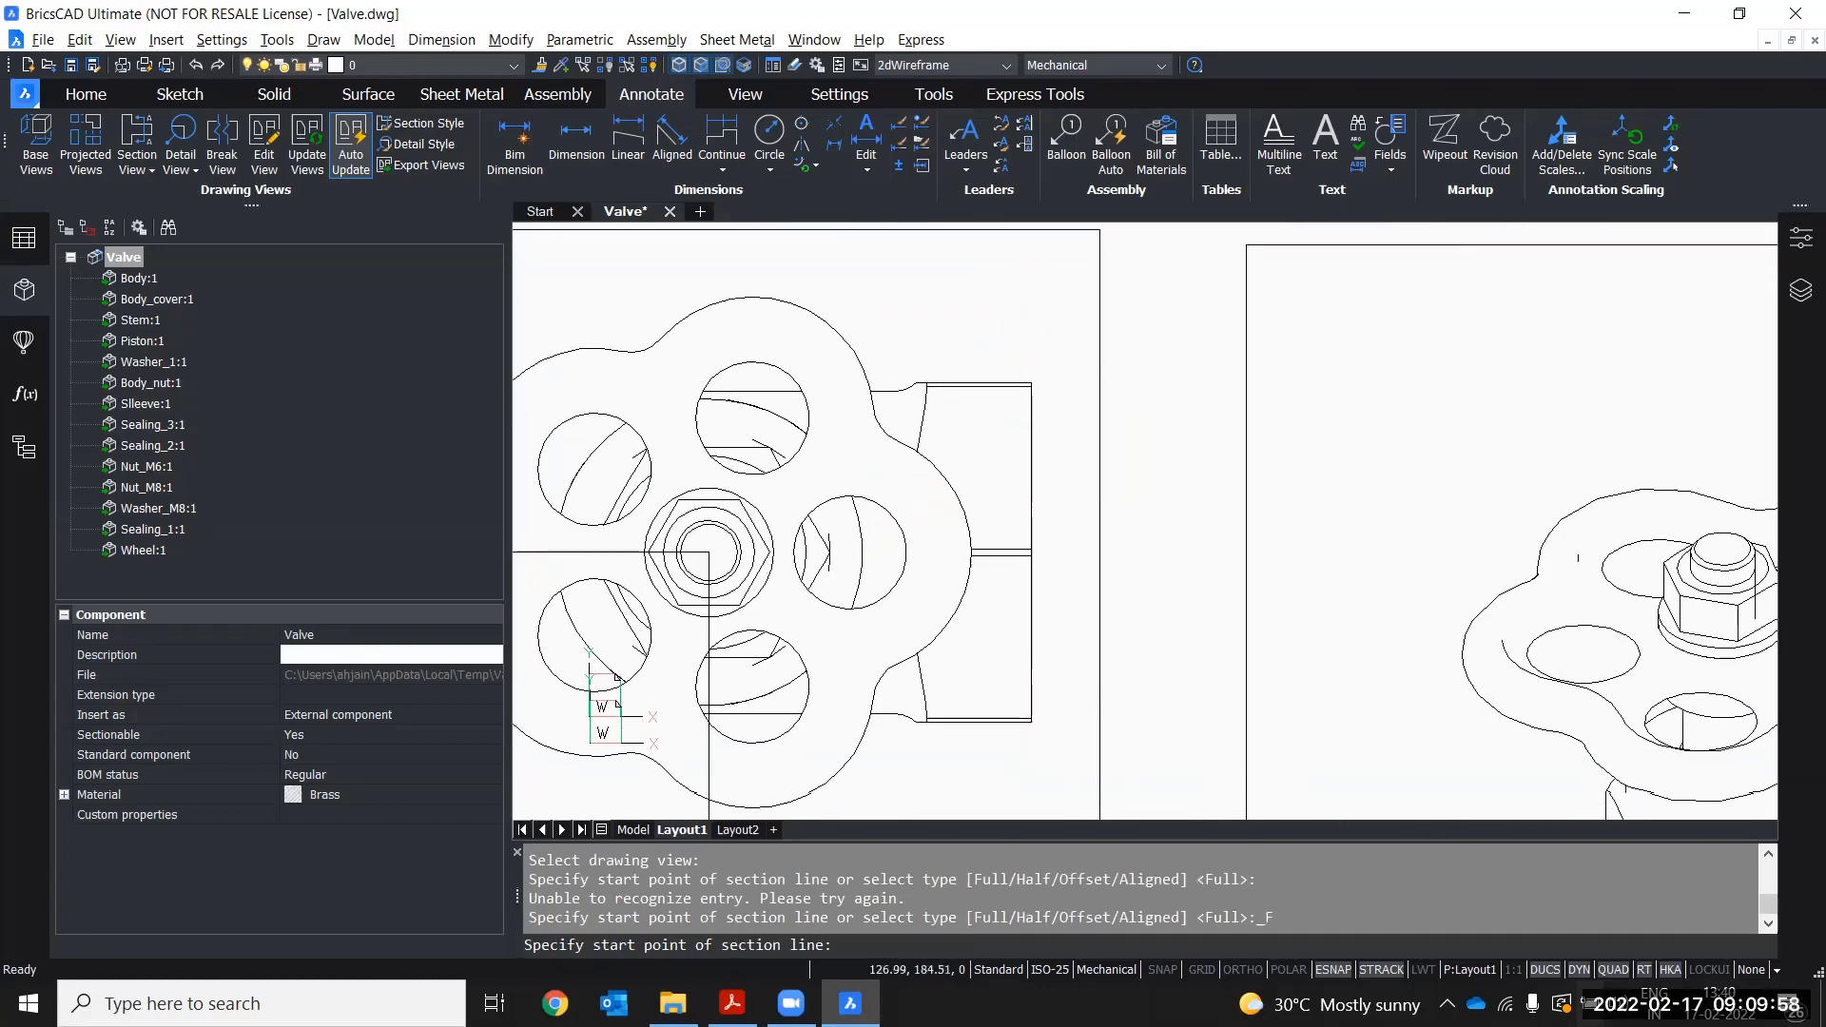
left_click(1026, 253)
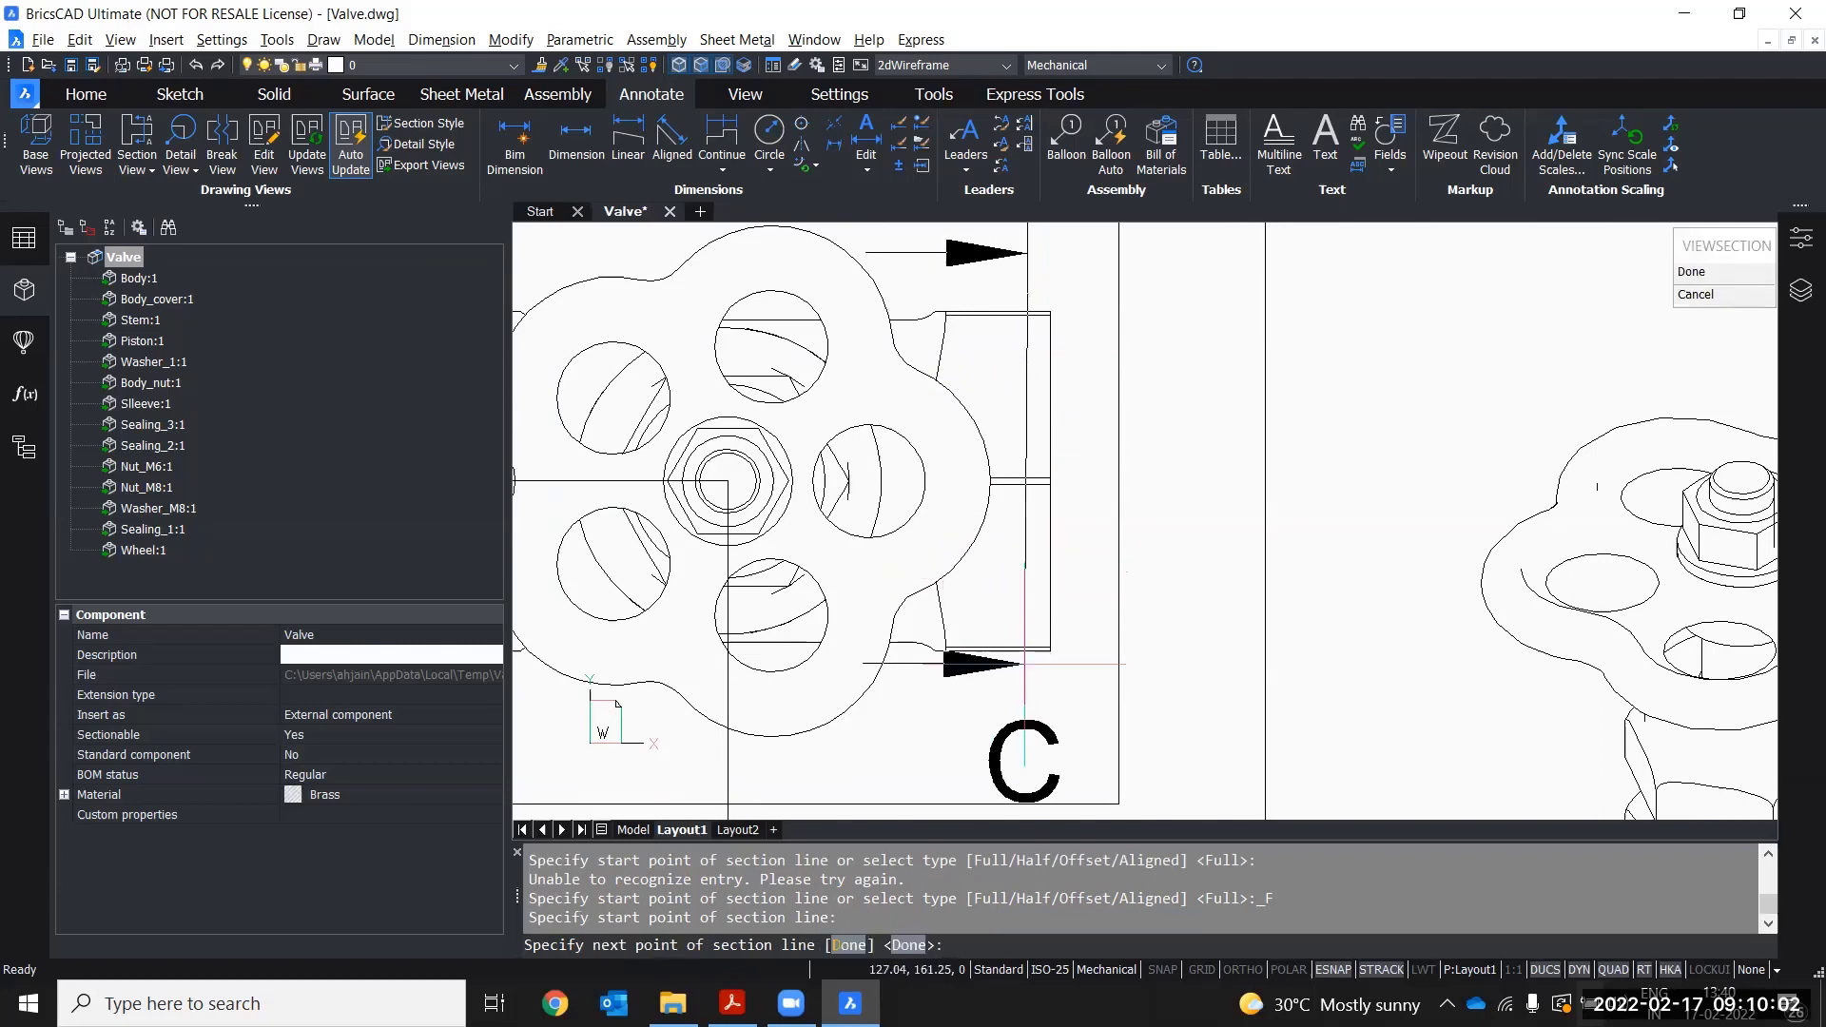
key("F8")
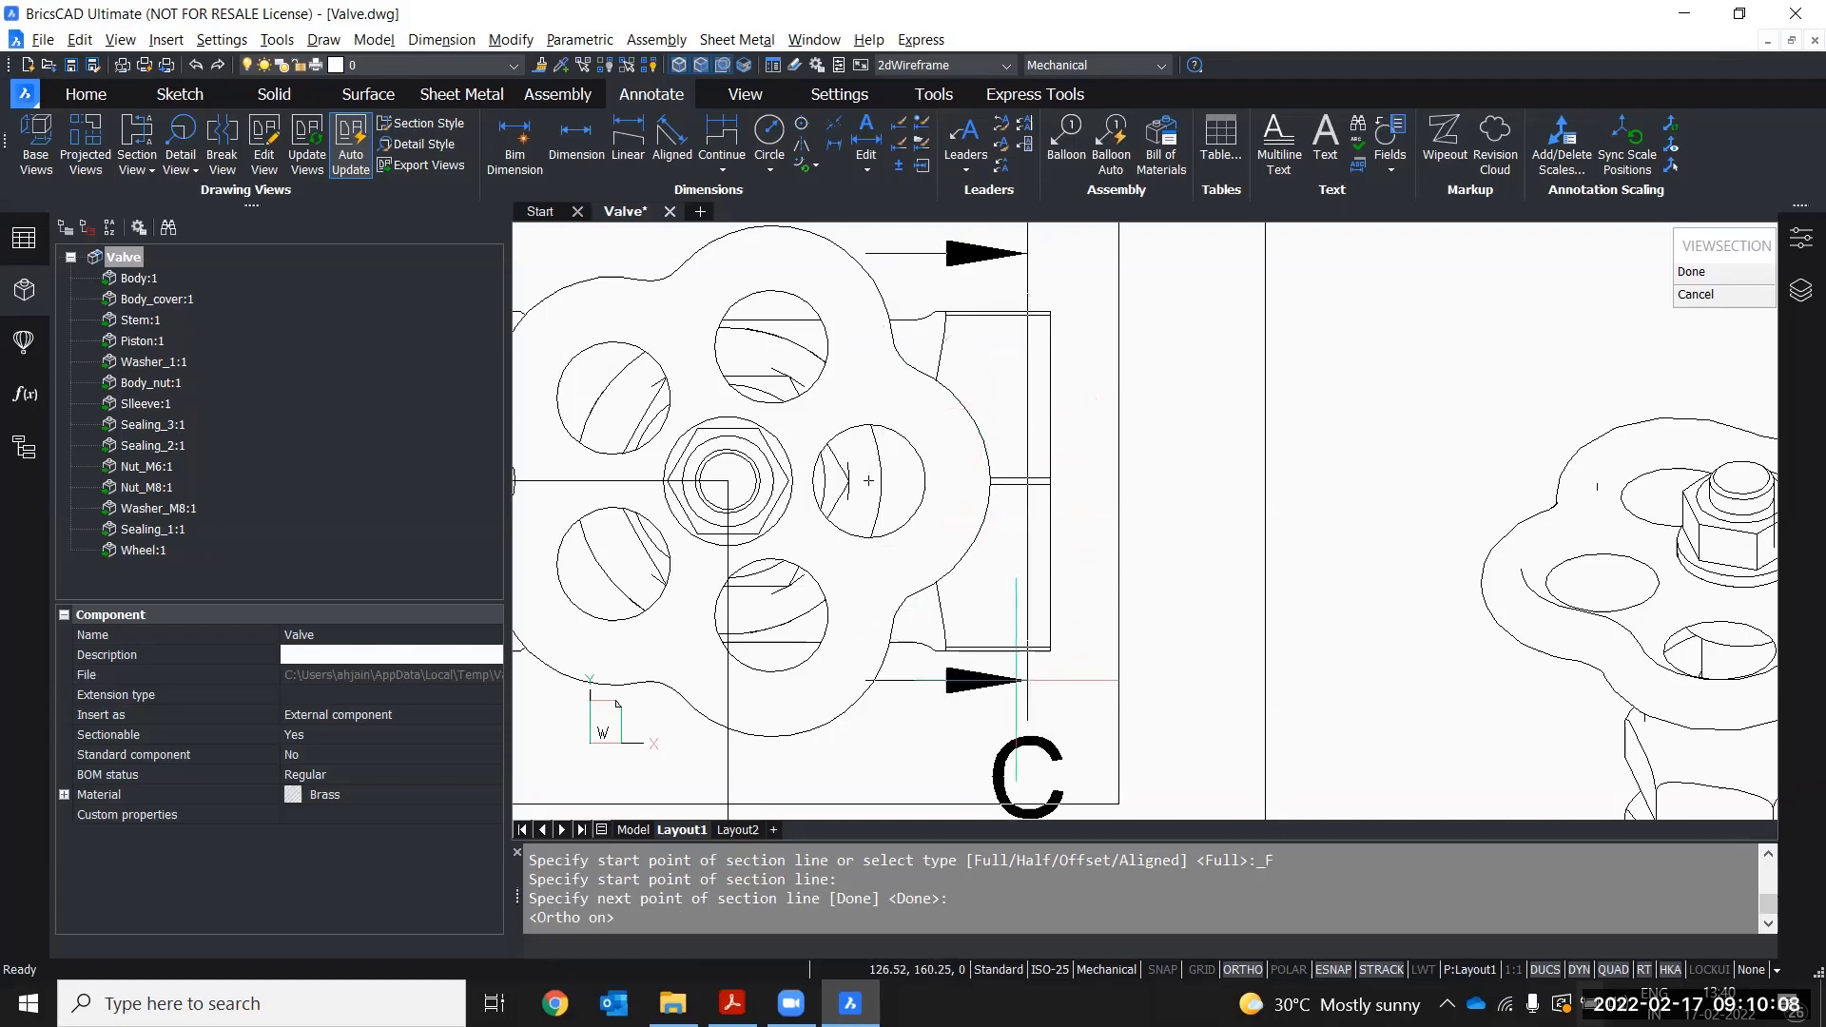
left_click(1016, 717)
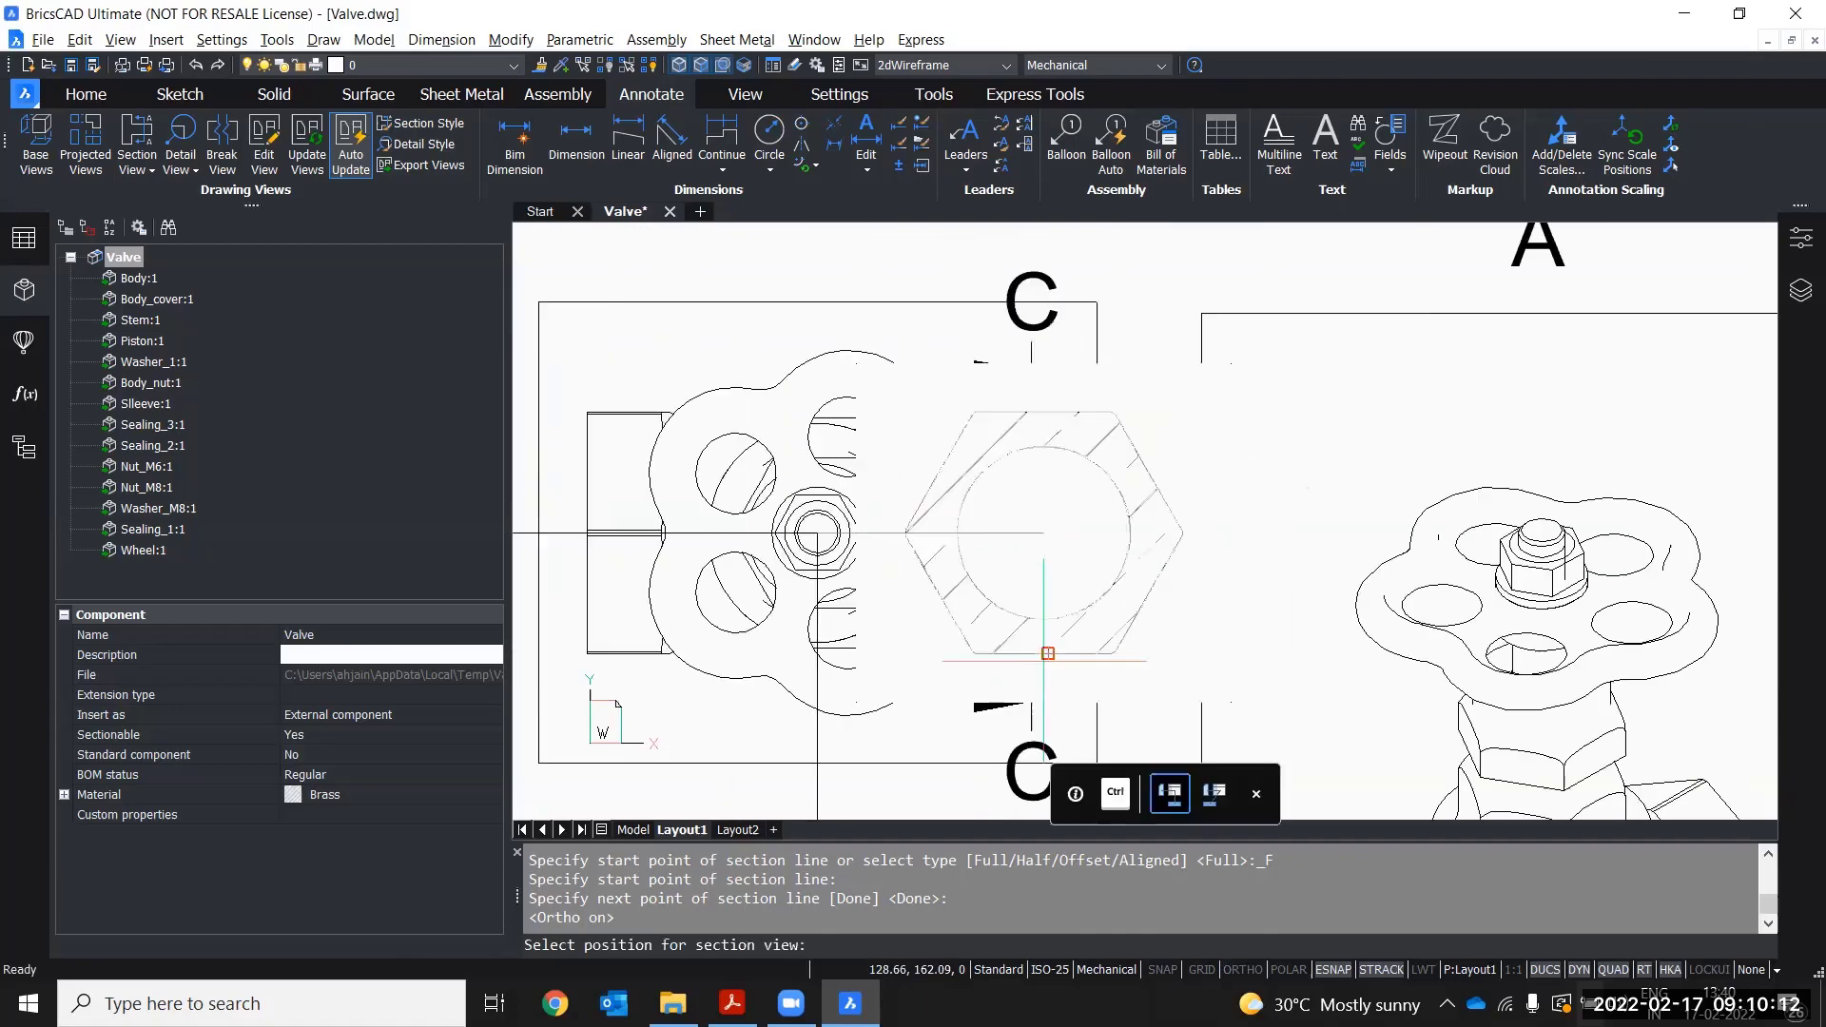
- Place the full section view level with the top view, on its left side beyond the B section mark
middle_click_drag(1052, 561, 1329, 538)
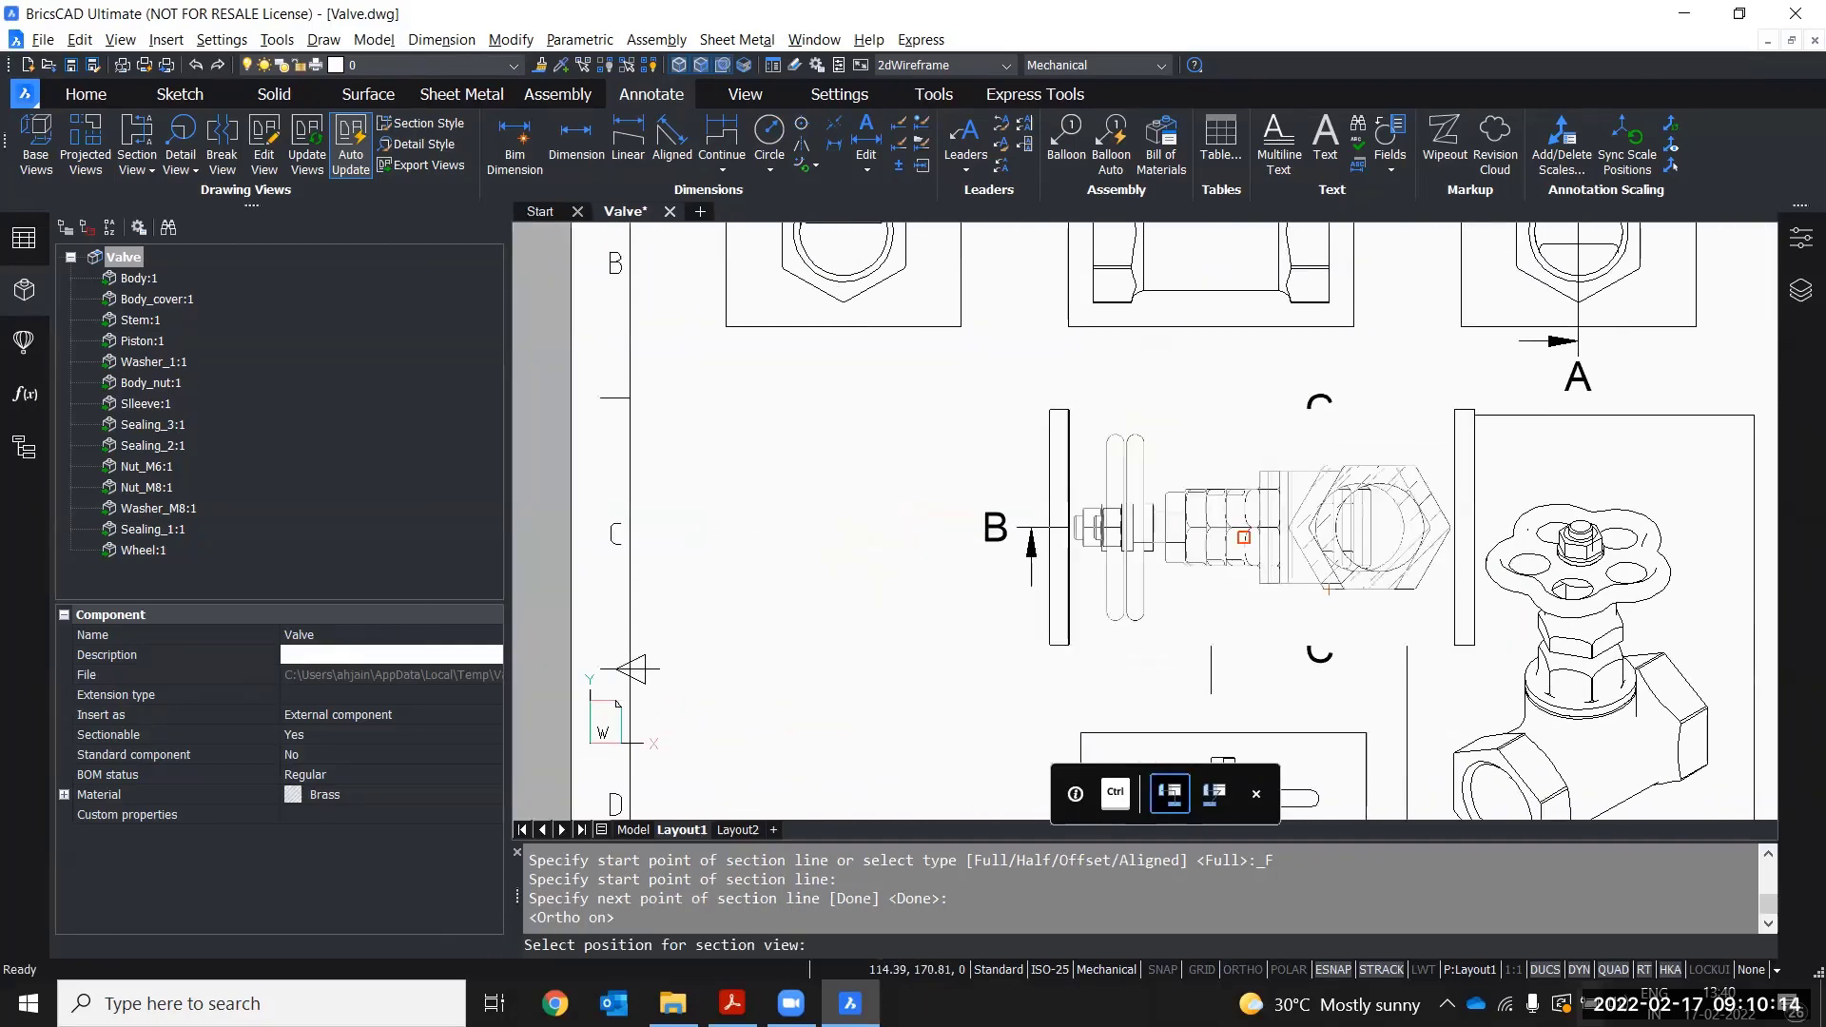
middle_click_drag(803, 529, 843, 298)
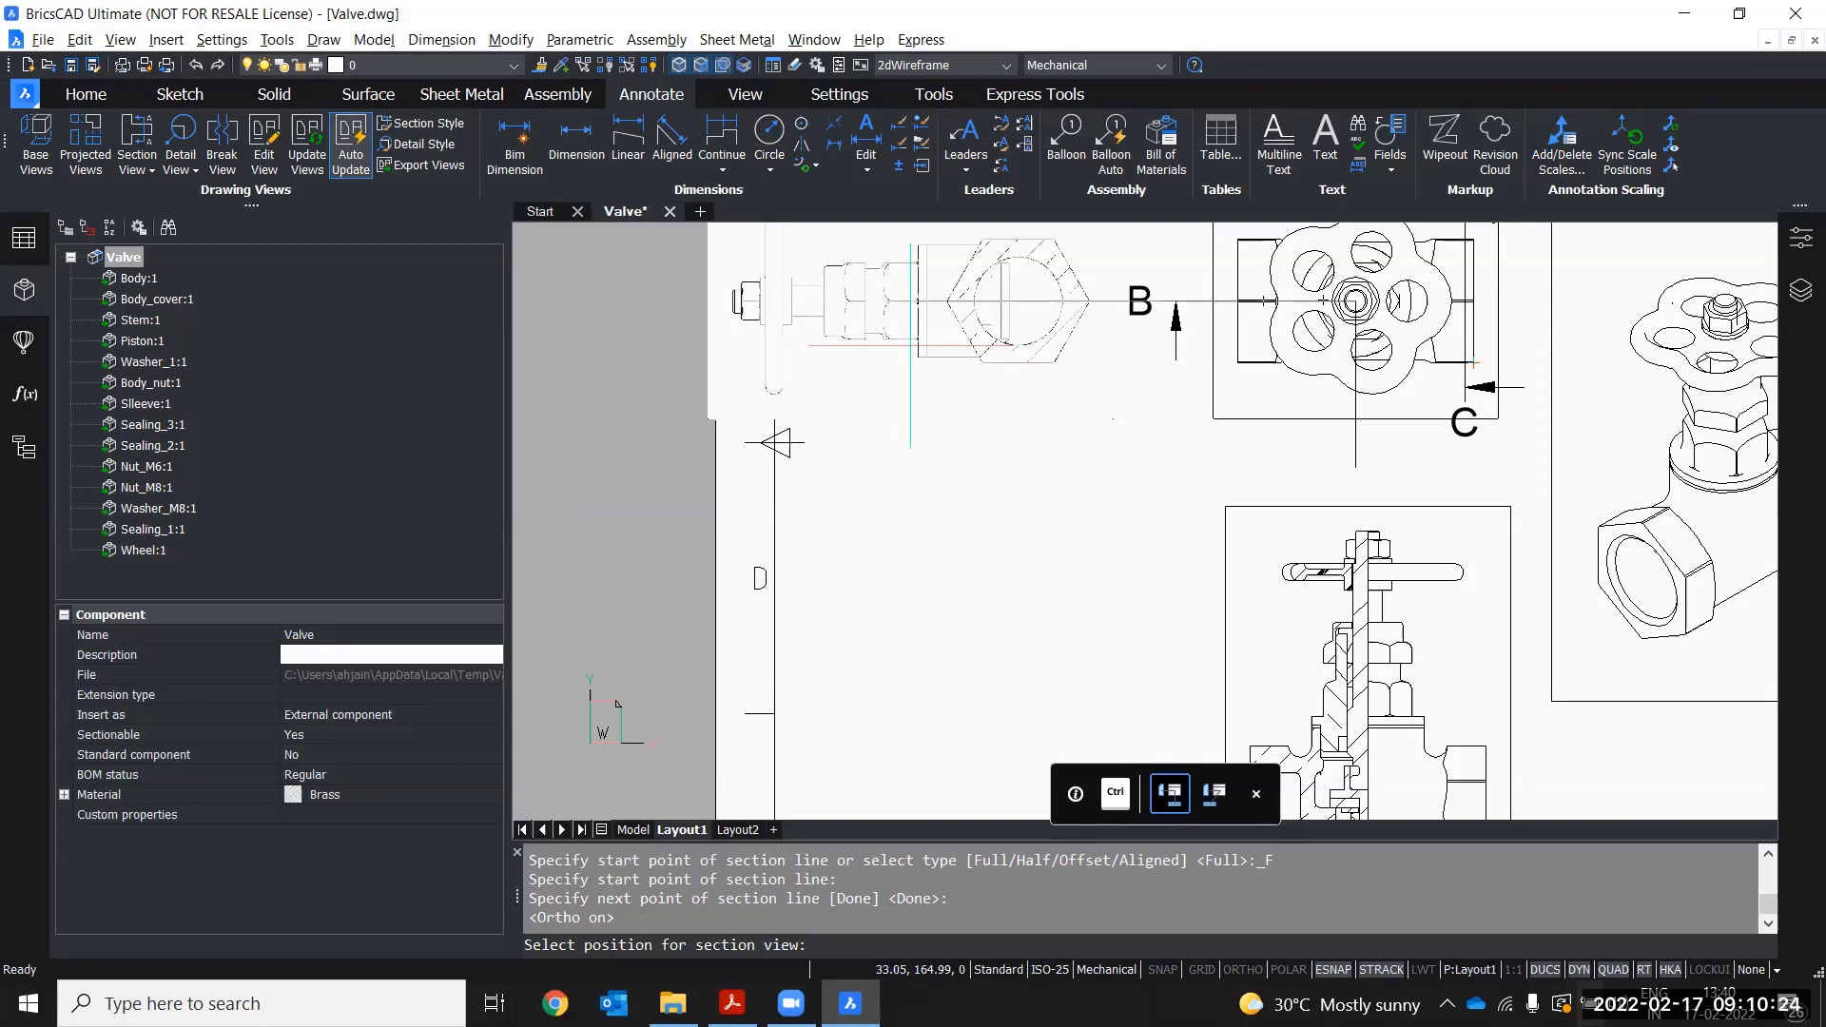
middle_click_drag(911, 345, 848, 454)
scroll(795, 403, "up", 3)
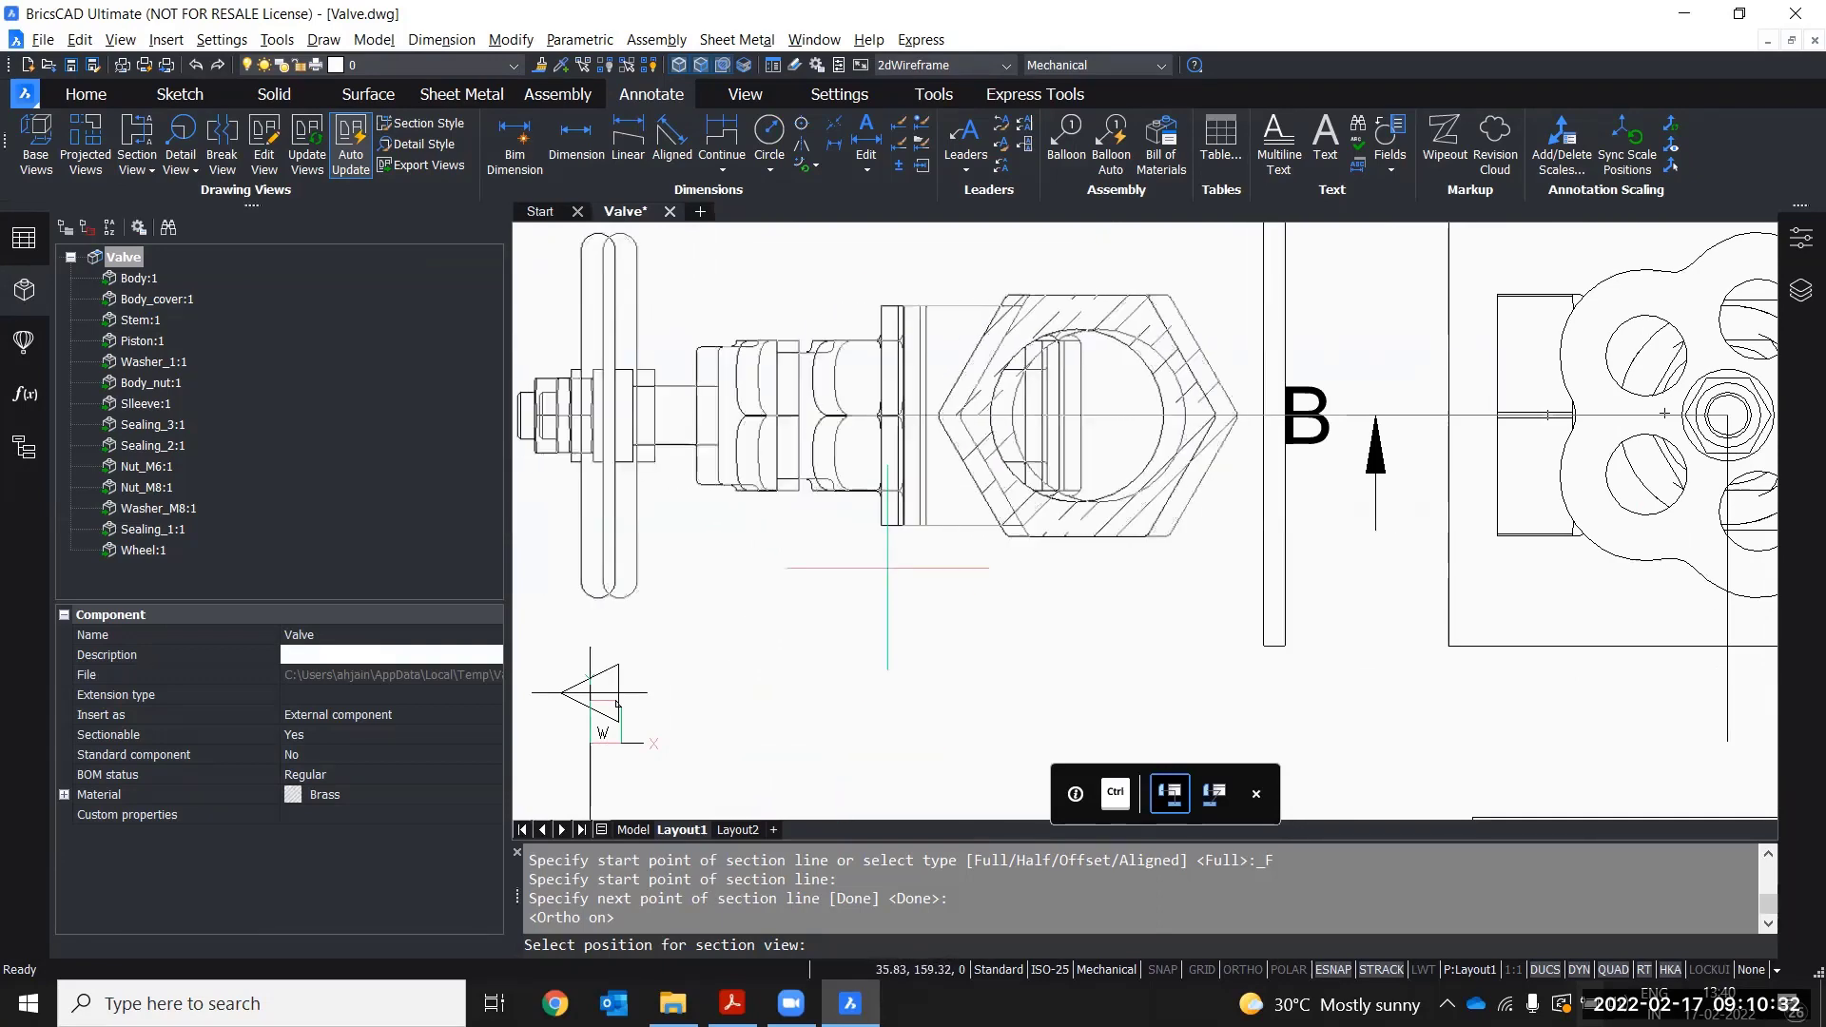
left_click(858, 442)
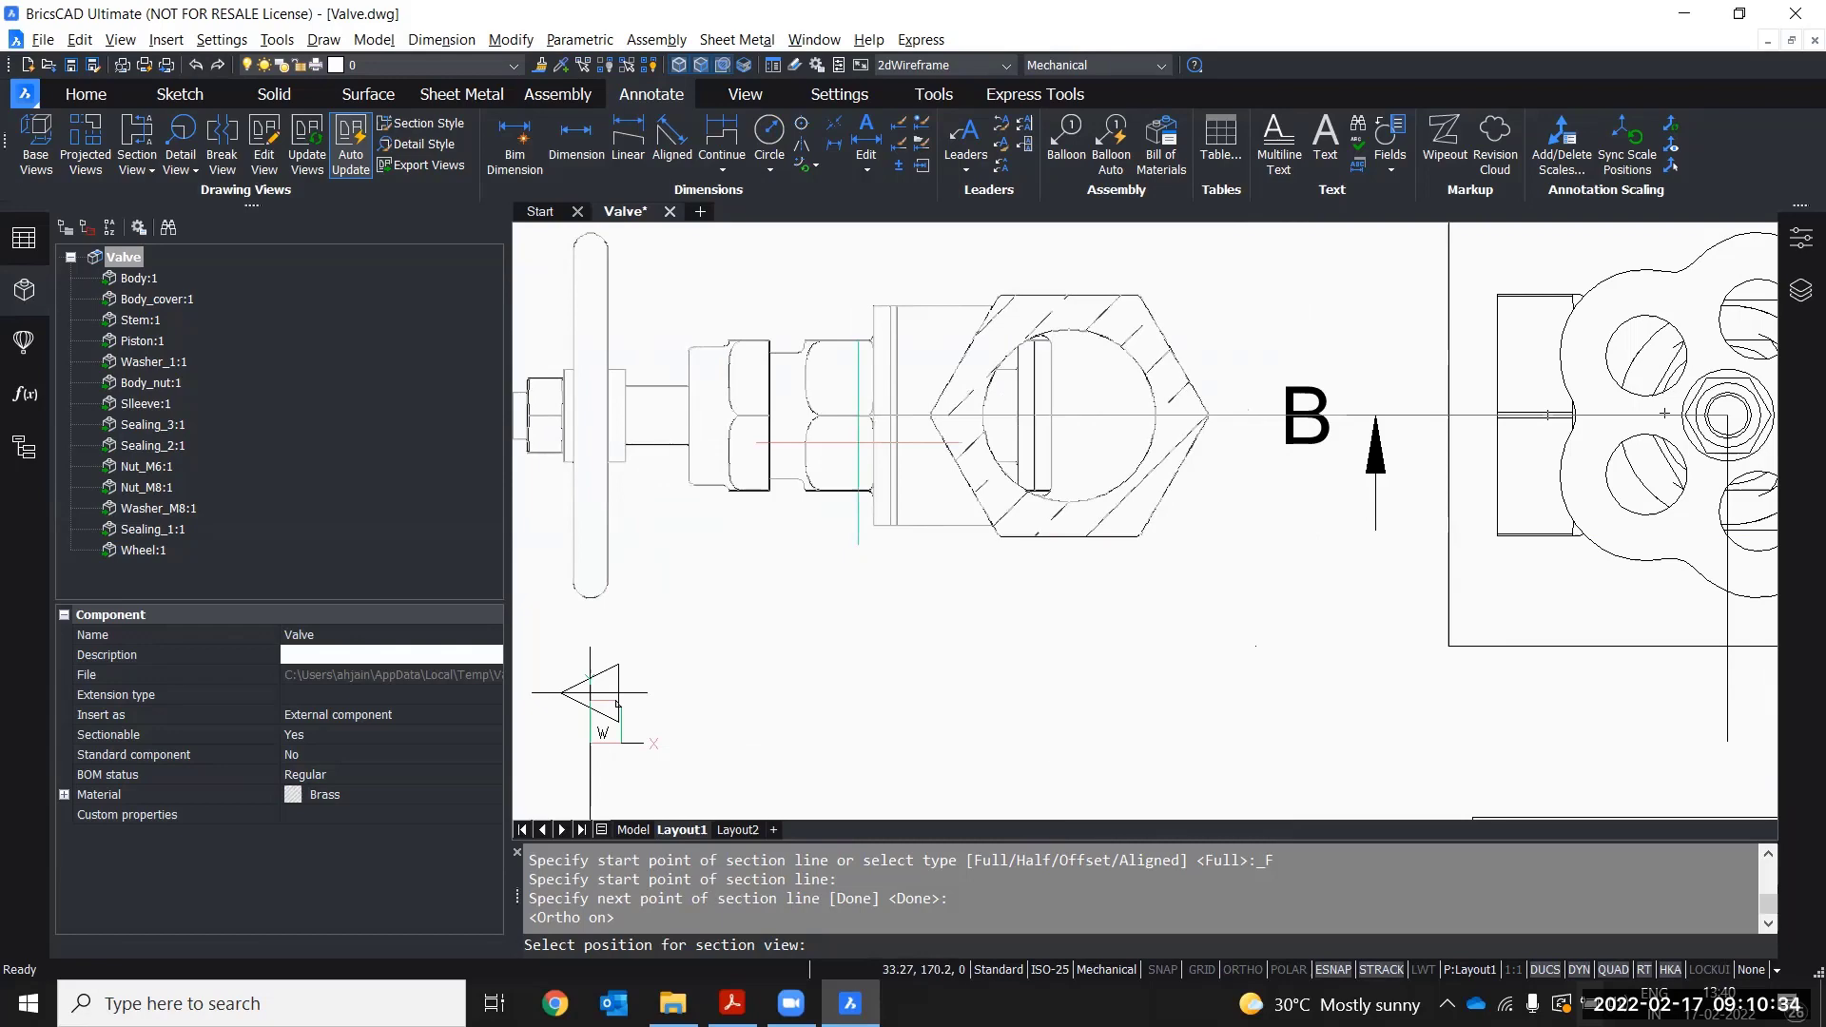
- Limit the C-C section view to a custom depth of 1 and finish the command
scroll(855, 623, "down", 3)
scroll(855, 624, "down", 2)
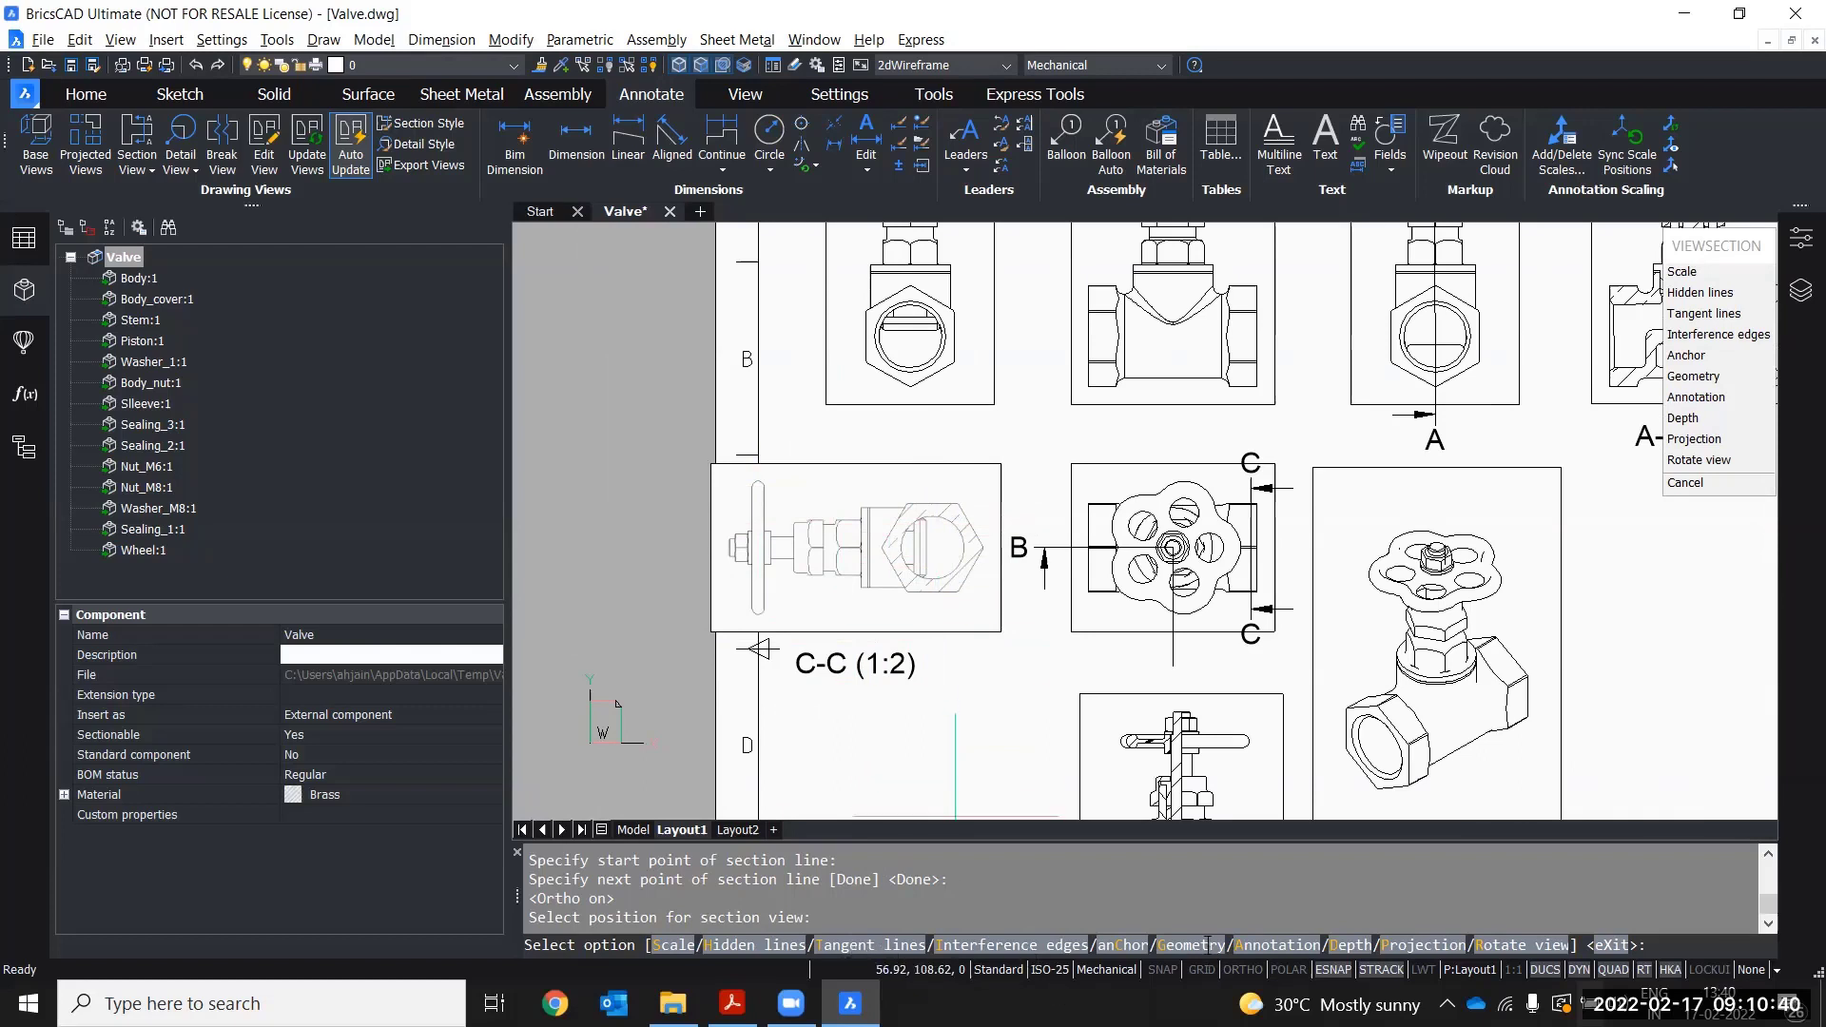
left_click(1351, 947)
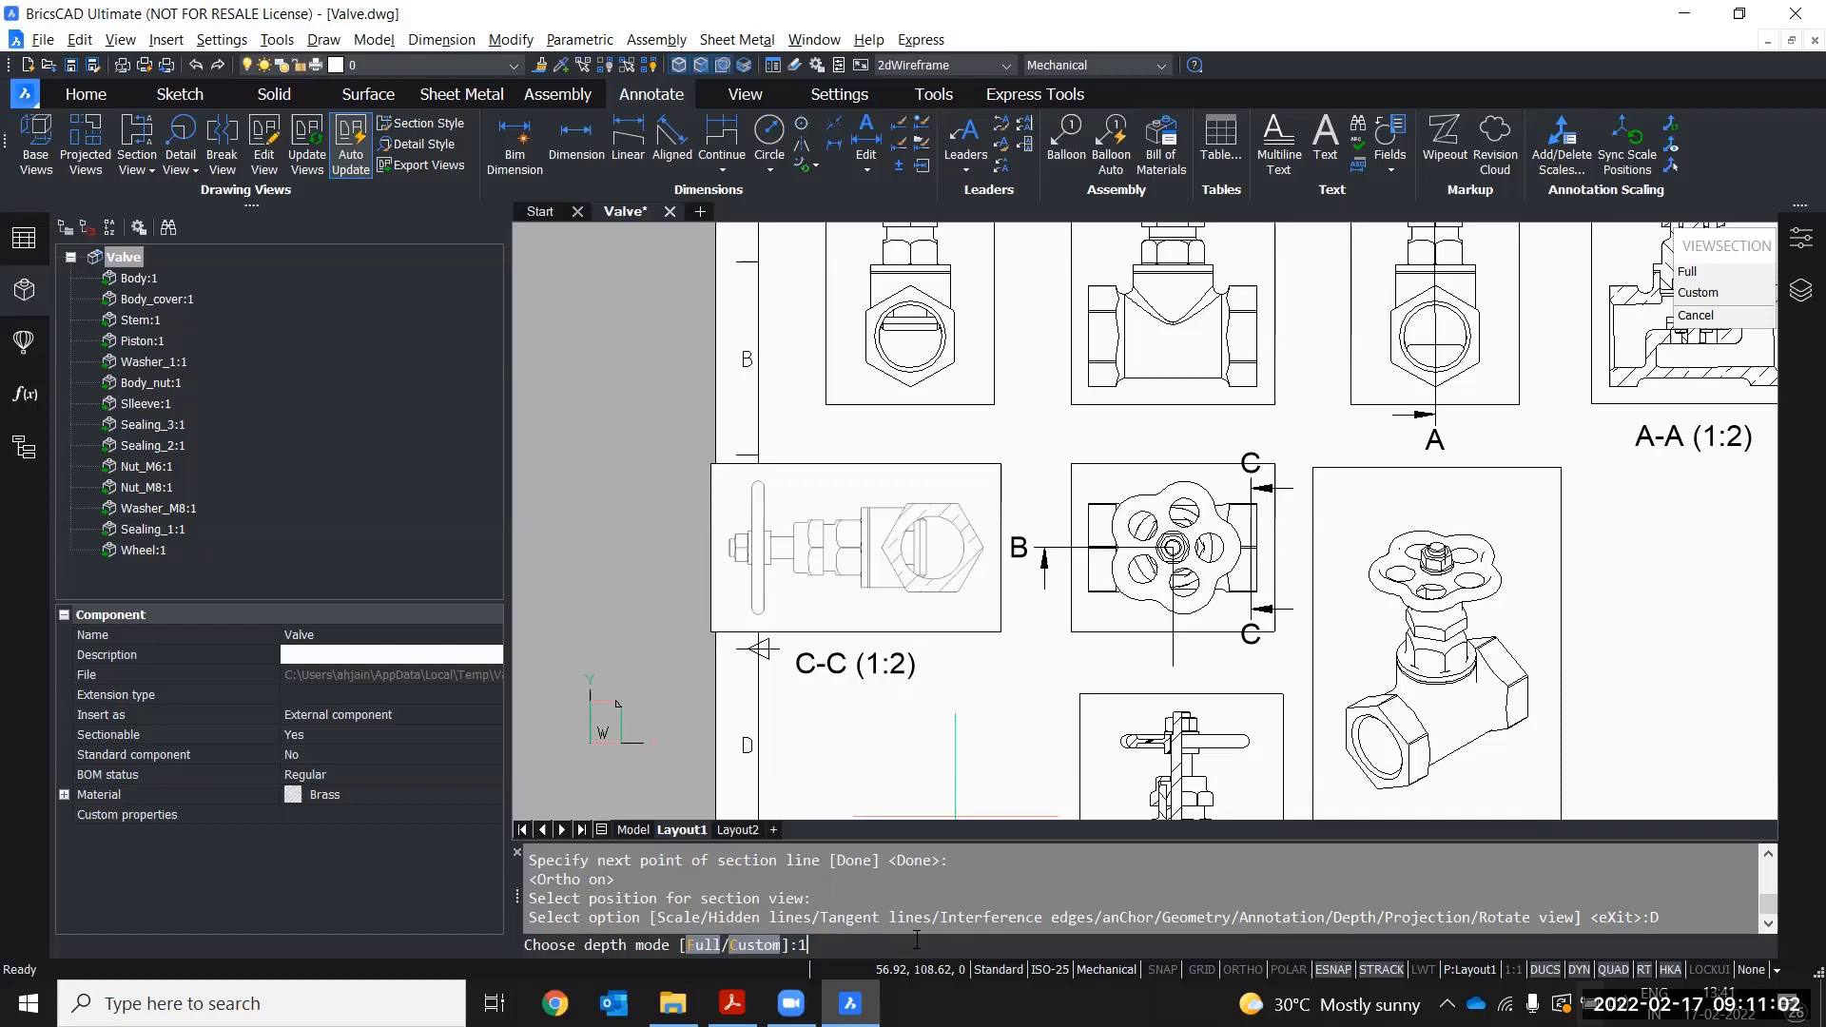
key("Return")
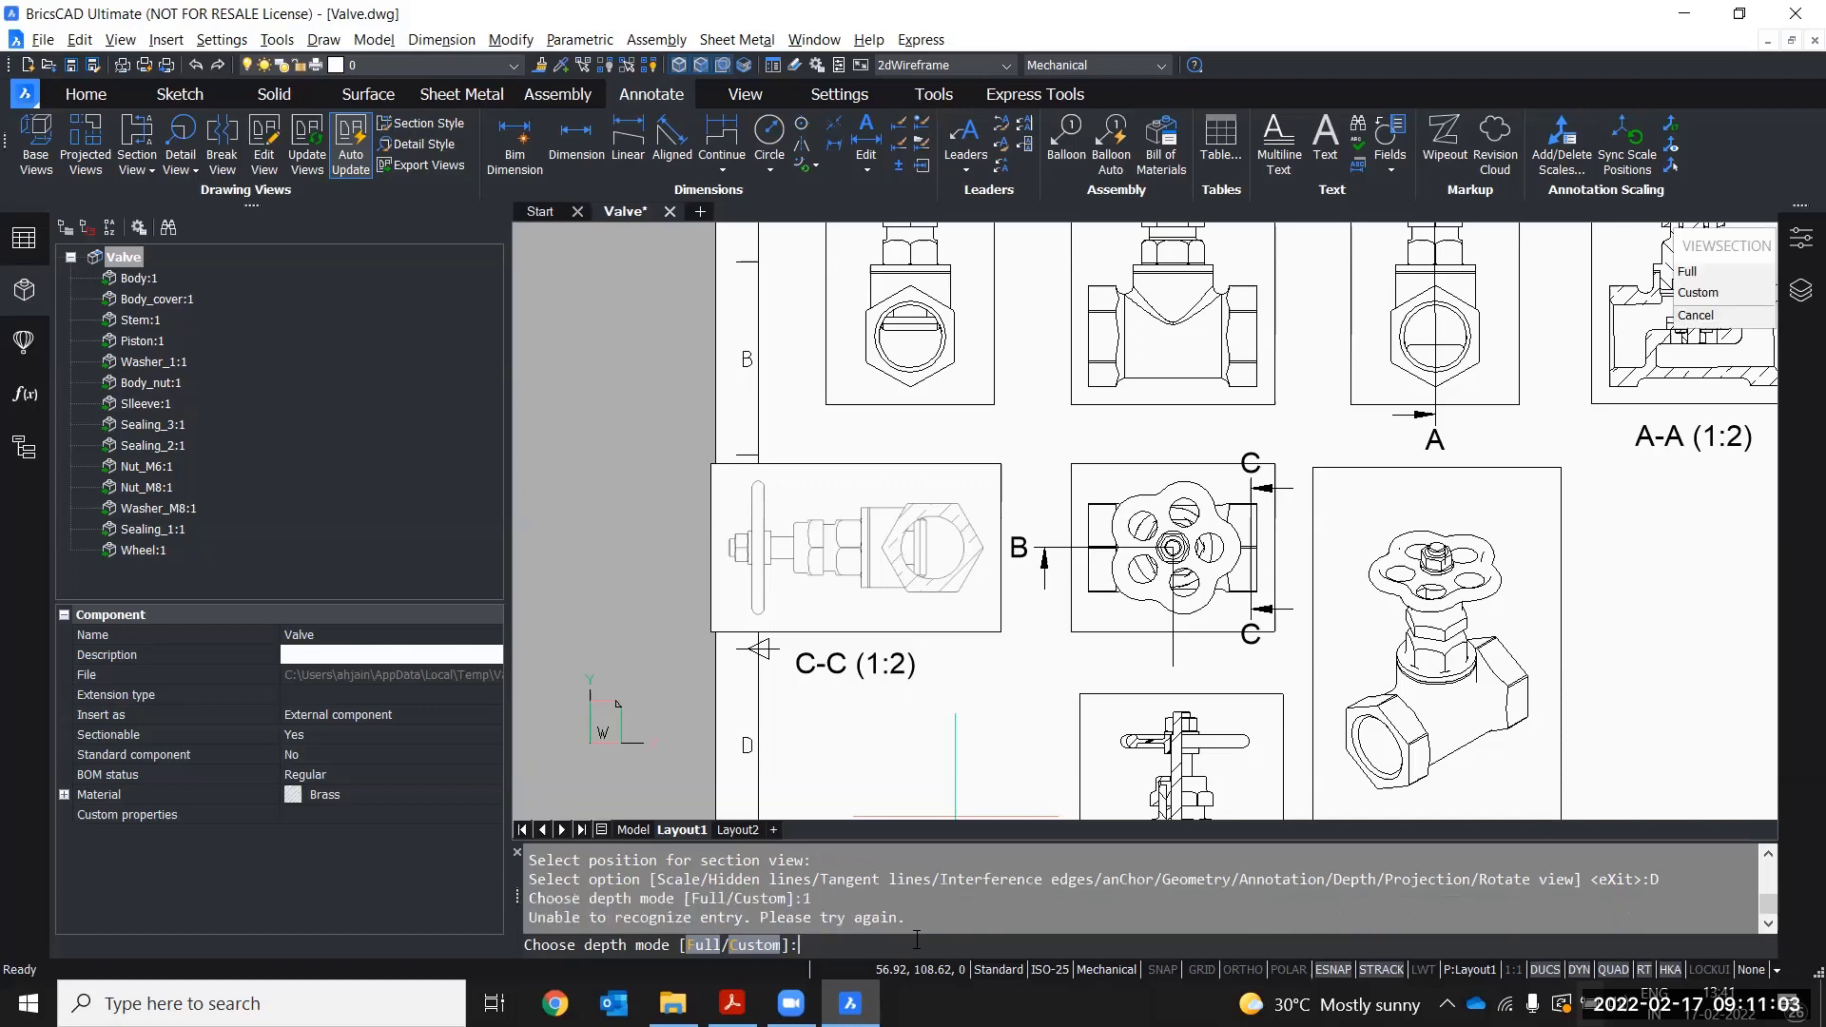
left_click(752, 946)
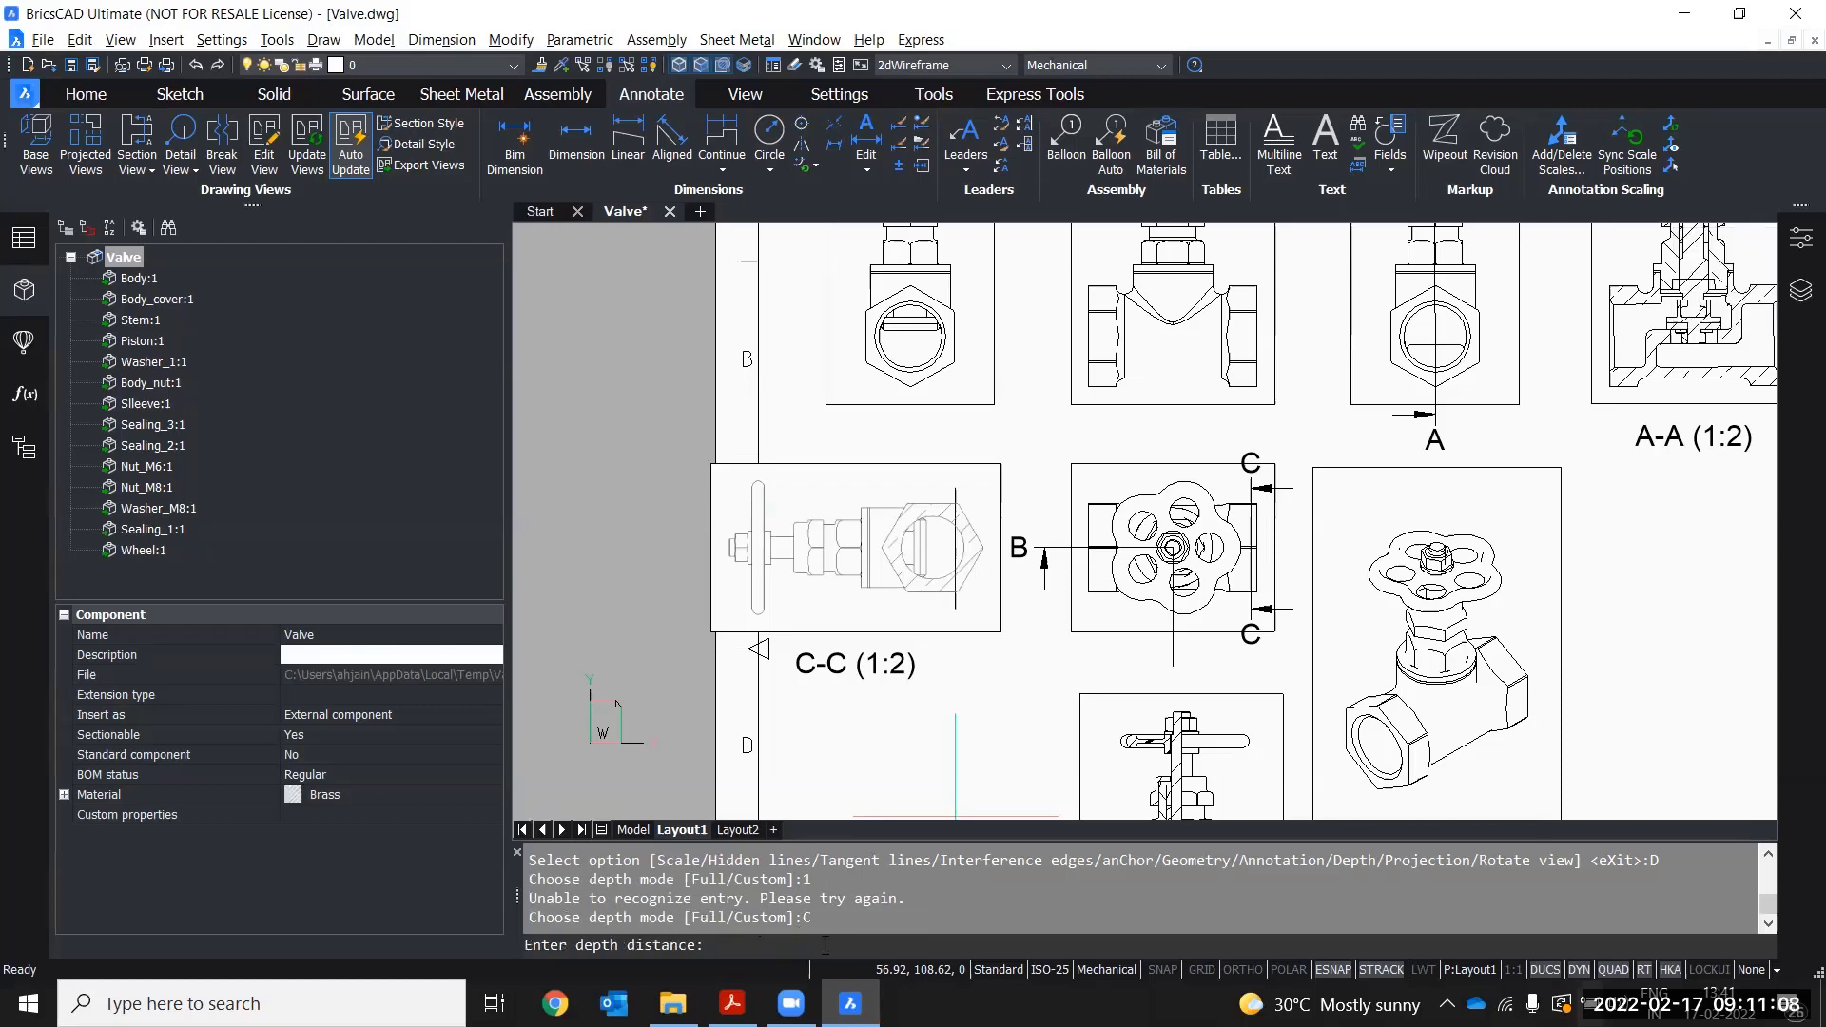
key("Return")
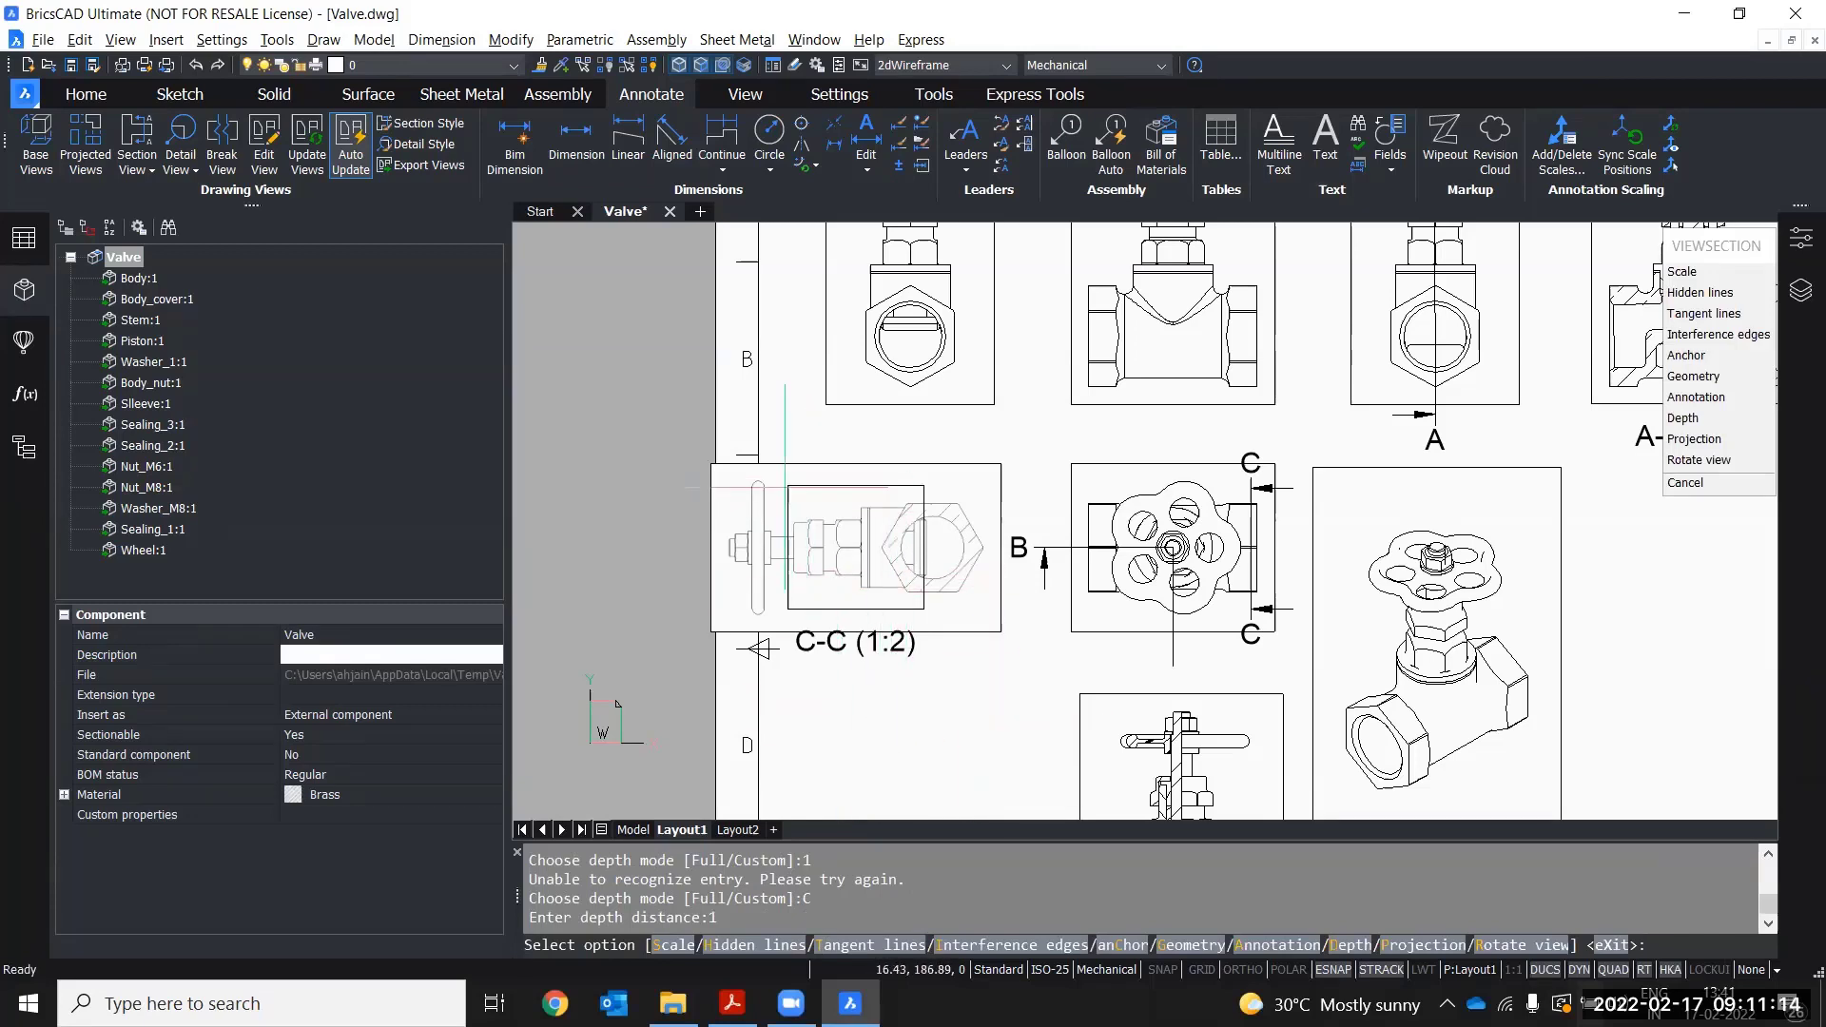
key("Return")
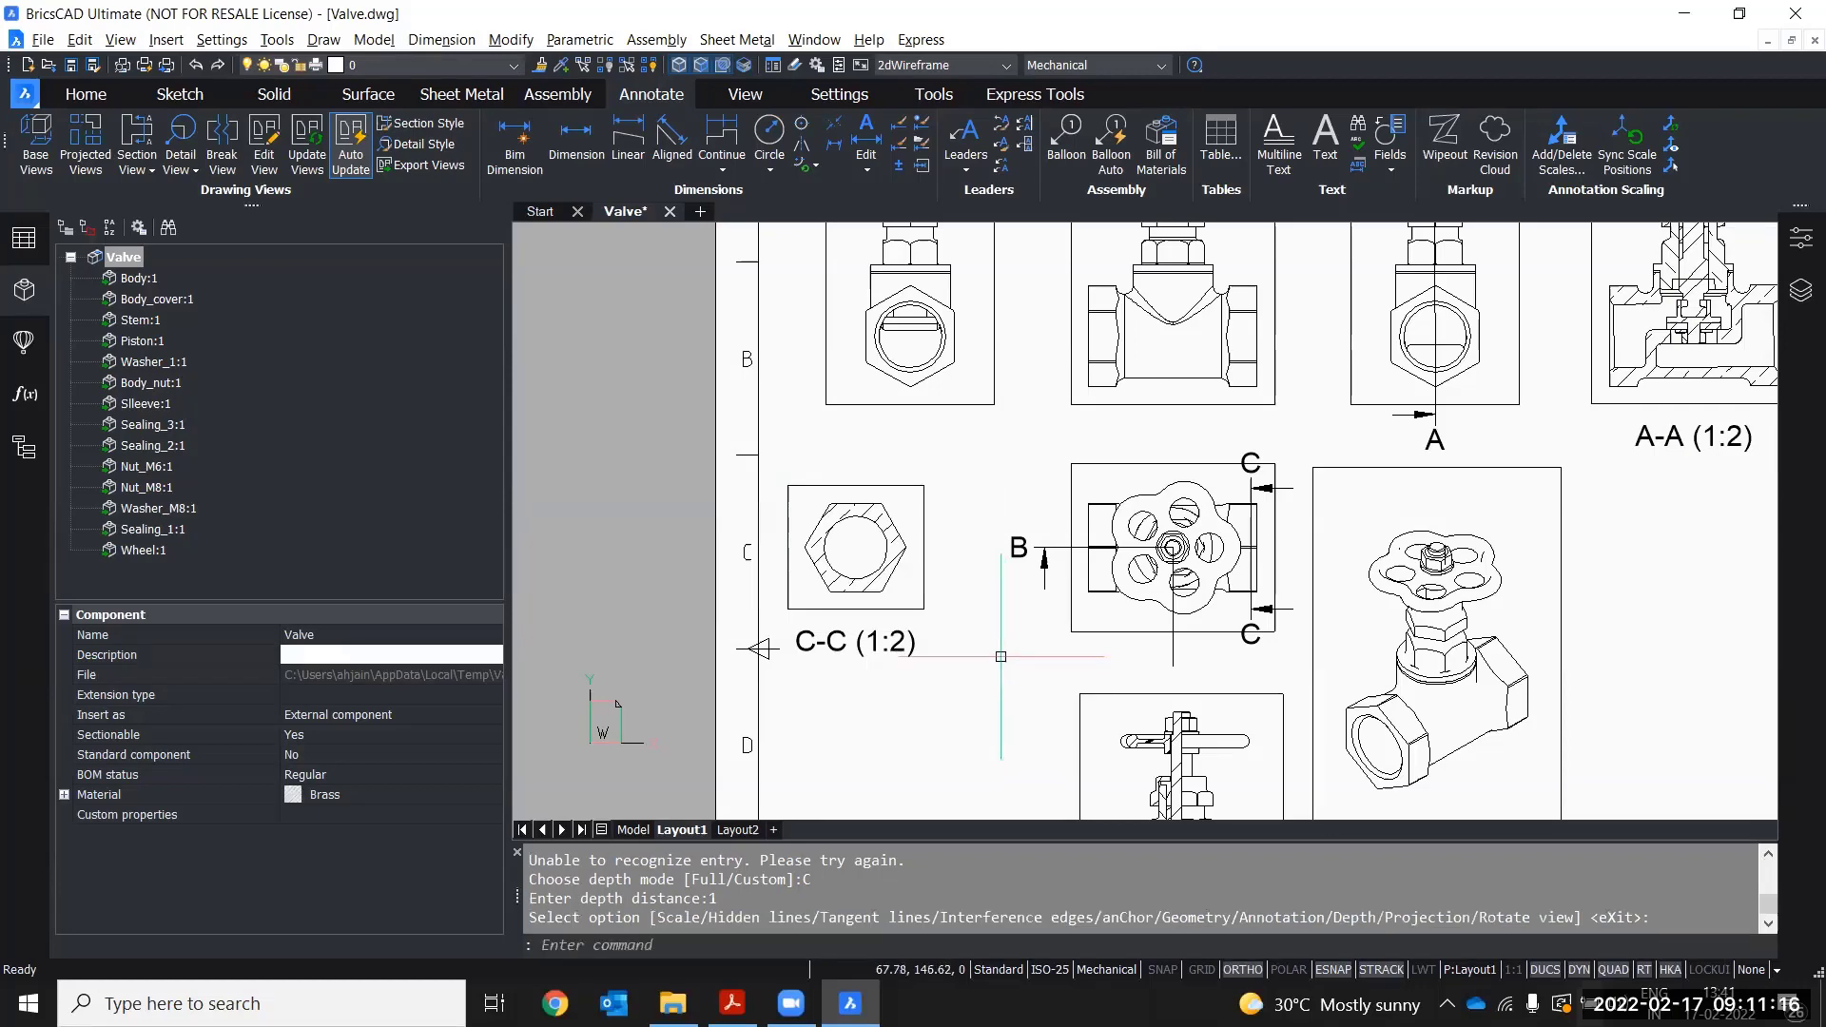
- Examine the hatched C-C section view and where its section line crosses the valve body in the top view
scroll(788, 581, "up", 3)
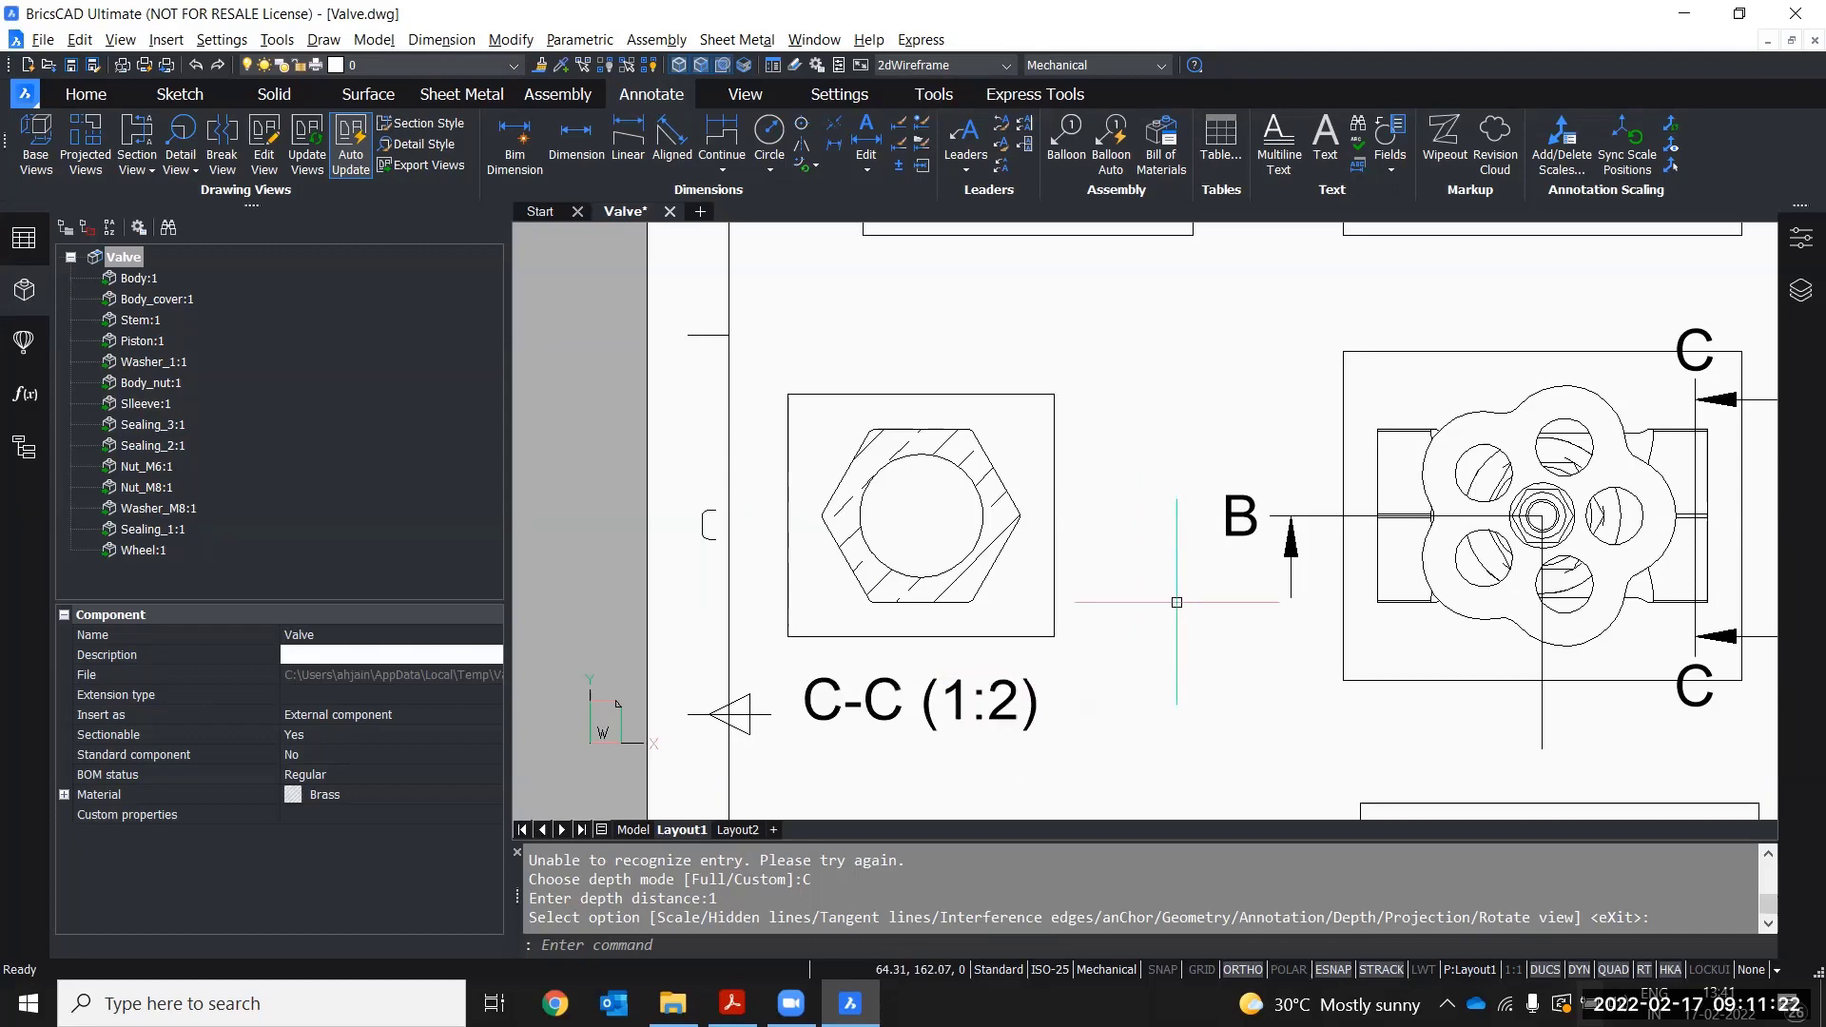
mouse_move(1121, 604)
middle_mouse_down()
mouse_move(1104, 708)
mouse_move(1044, 537)
middle_mouse_up()
scroll(1043, 538, "down", 2)
mouse_move(1070, 655)
middle_mouse_down()
mouse_move(1041, 640)
mouse_move(982, 656)
mouse_move(960, 704)
mouse_move(823, 748)
middle_mouse_up()
scroll(1042, 640, "up", 2)
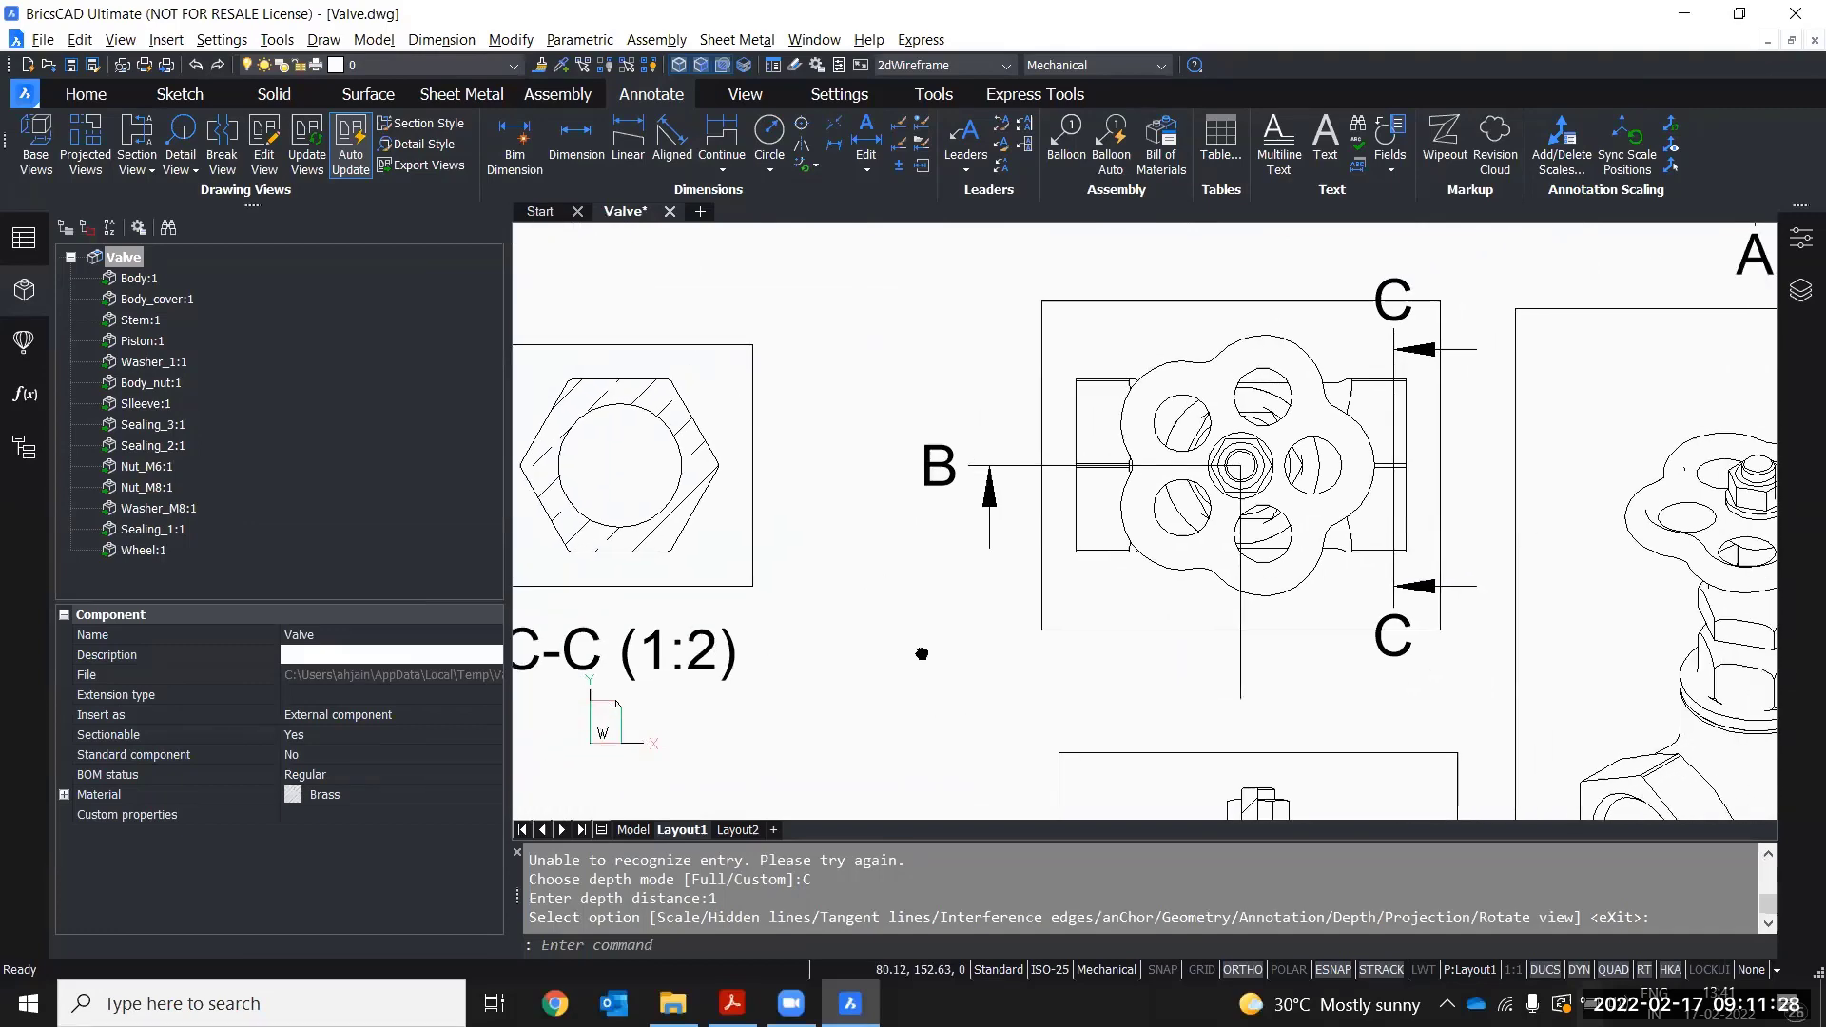
middle_click_drag(921, 654, 877, 702)
middle_click_drag(1446, 454, 1292, 476)
scroll(1292, 476, "up", 2)
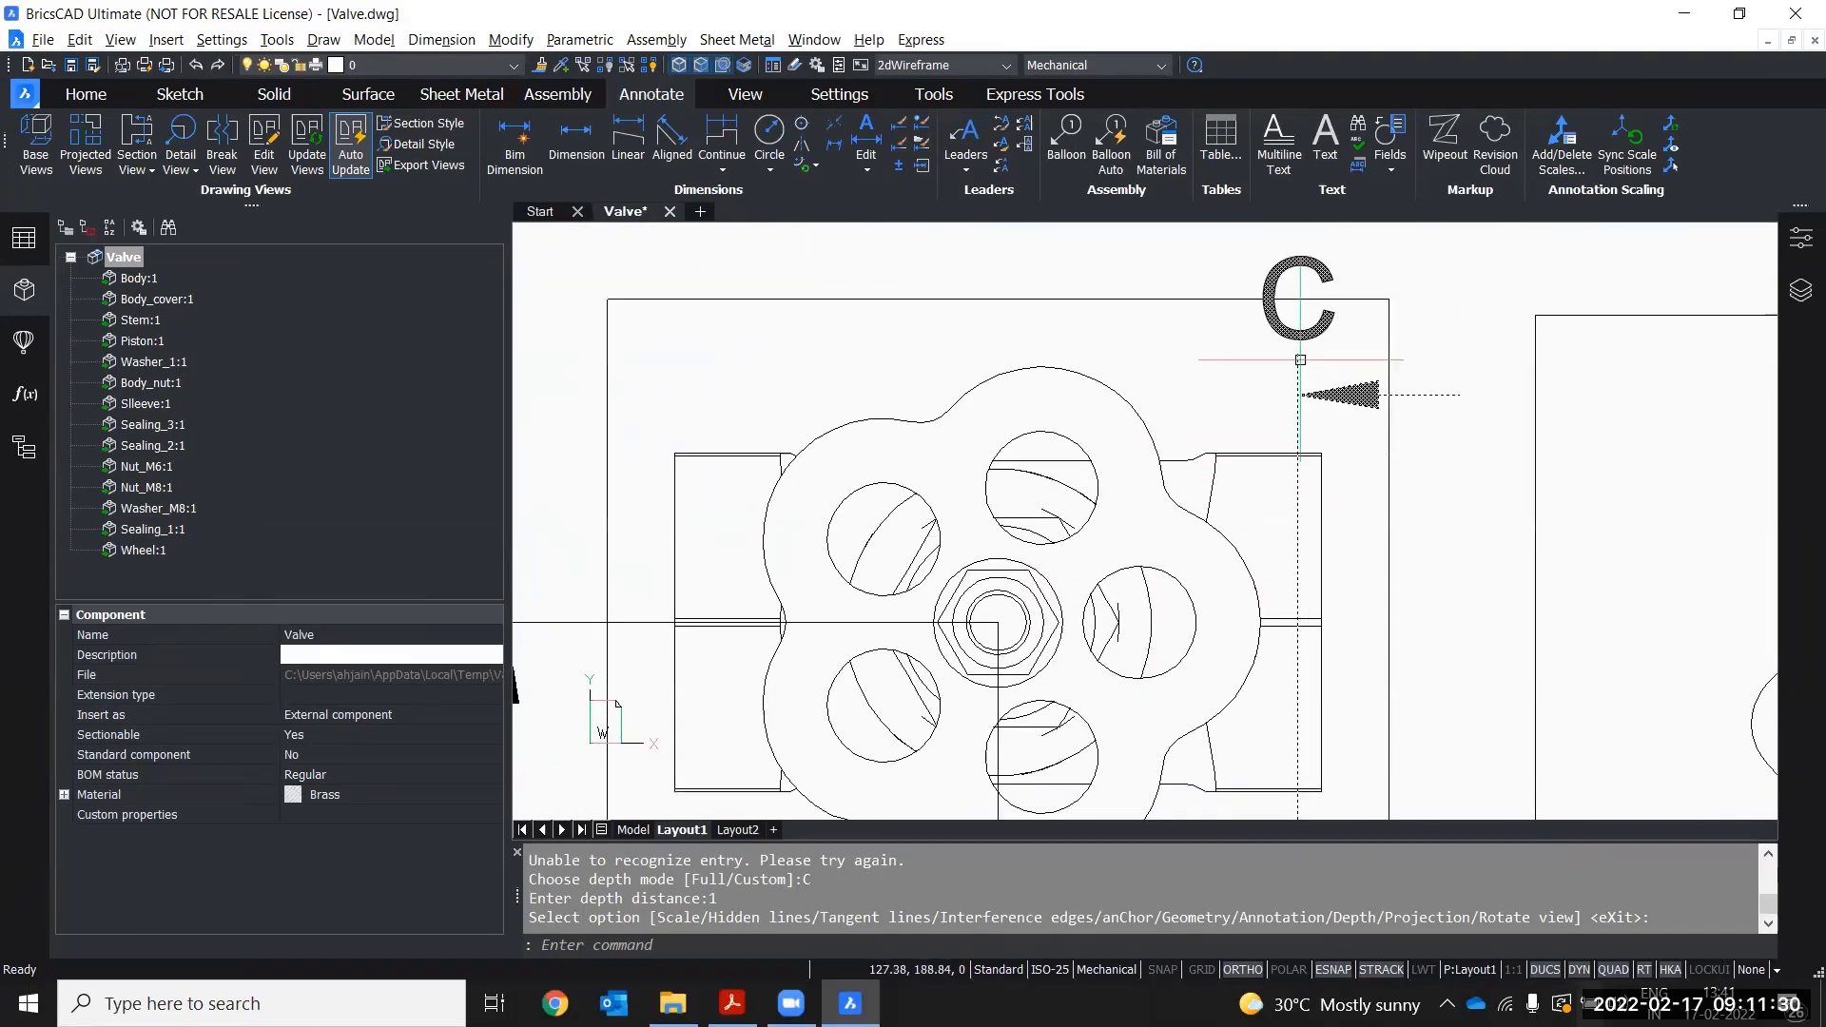
middle_click_drag(1306, 732, 1302, 517)
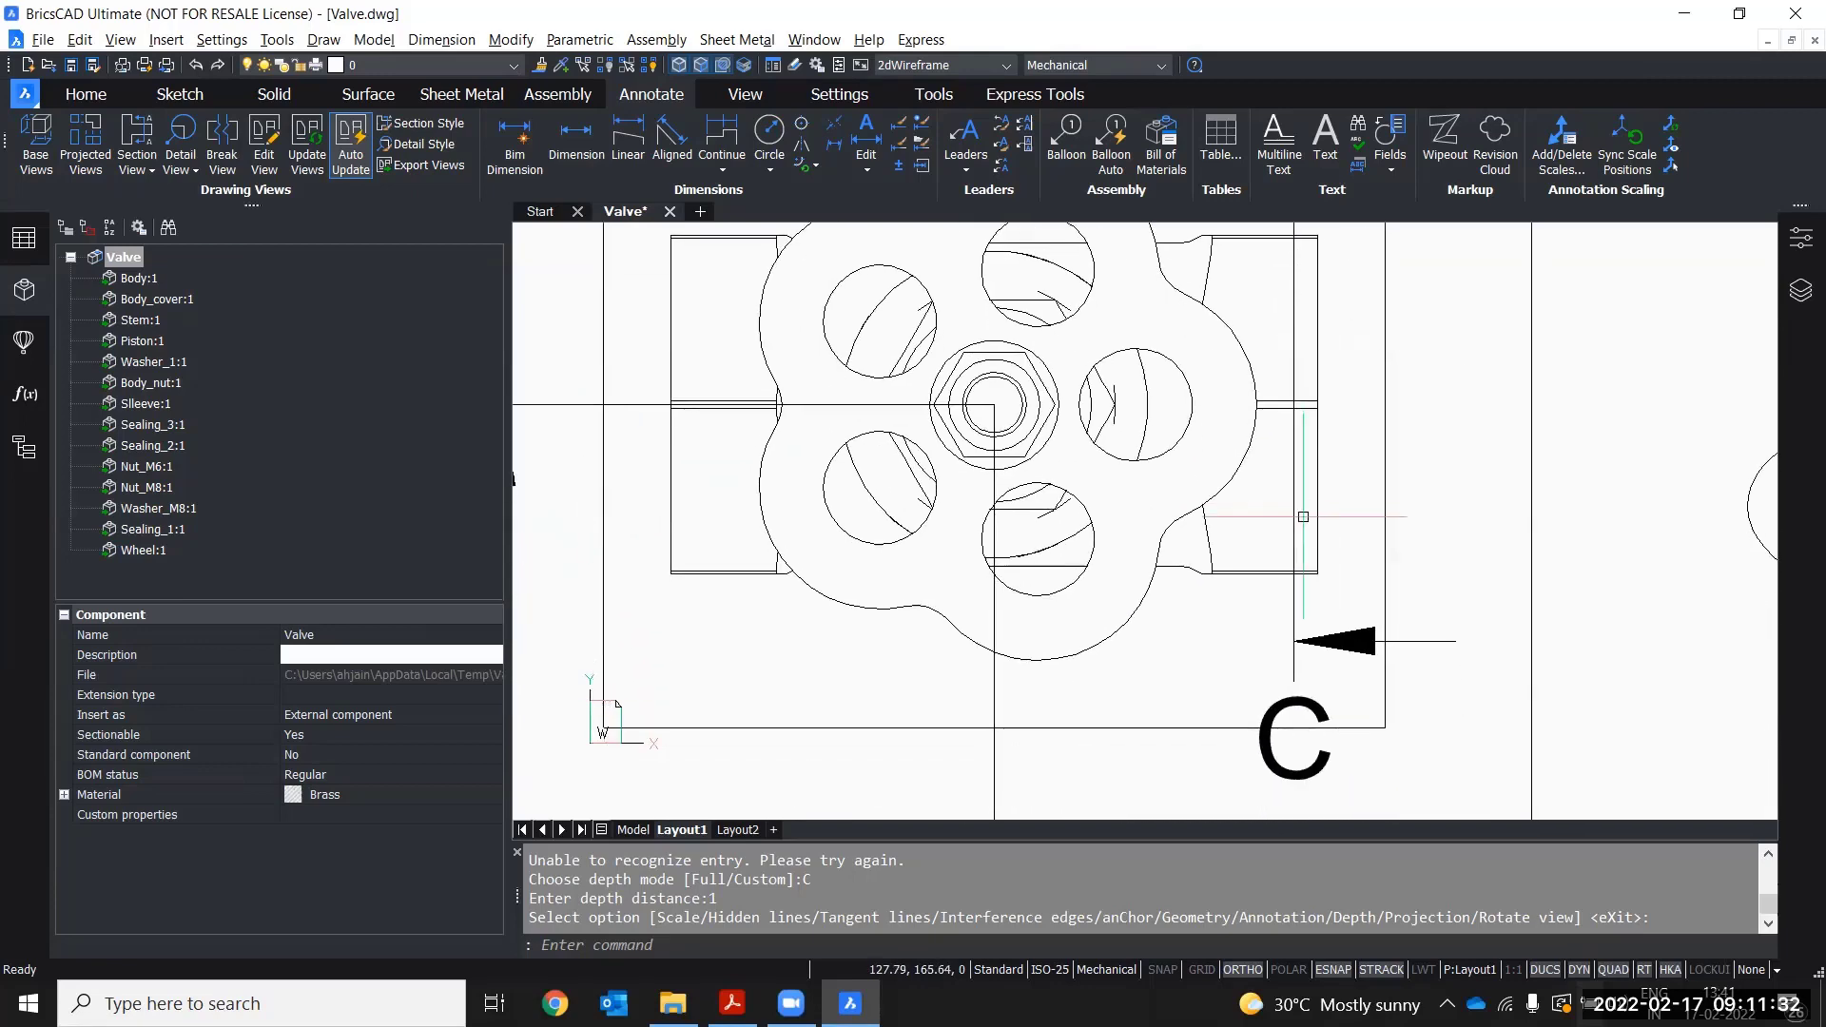
scroll(1300, 571, "up", 3)
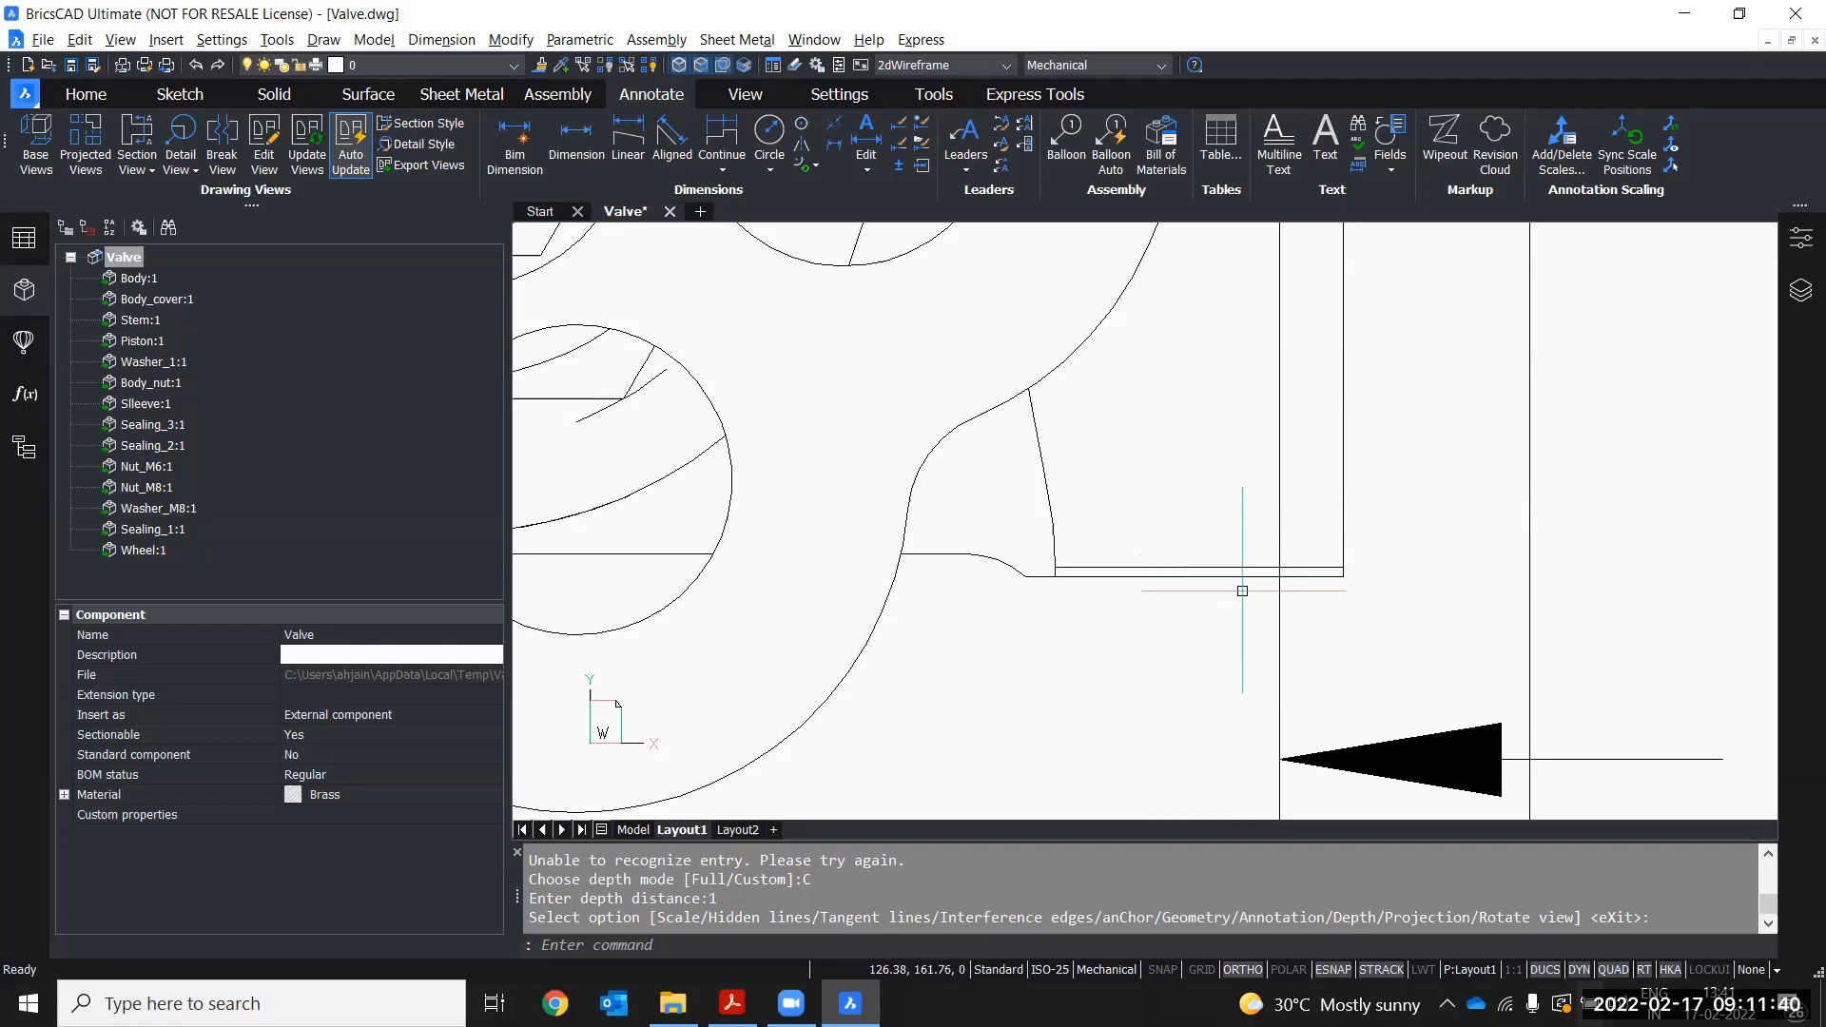
scroll(1052, 609, "down", 3)
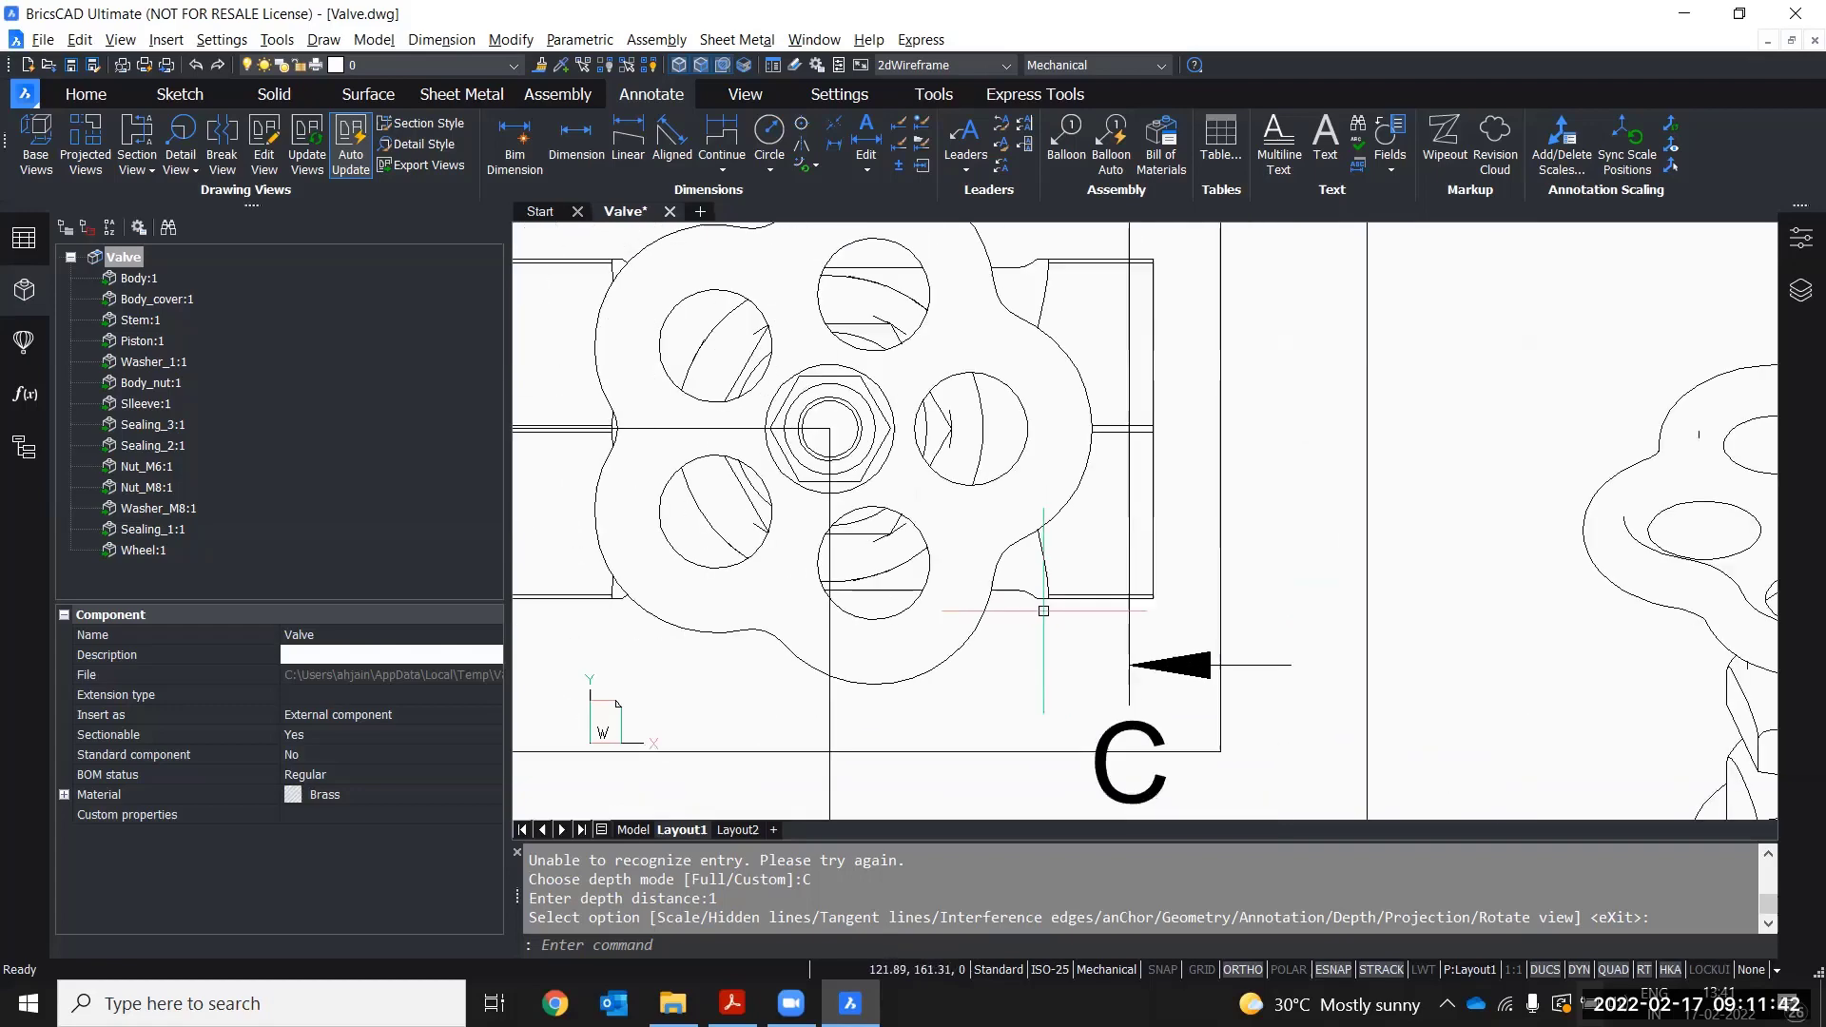
middle_click_drag(1051, 615, 1439, 636)
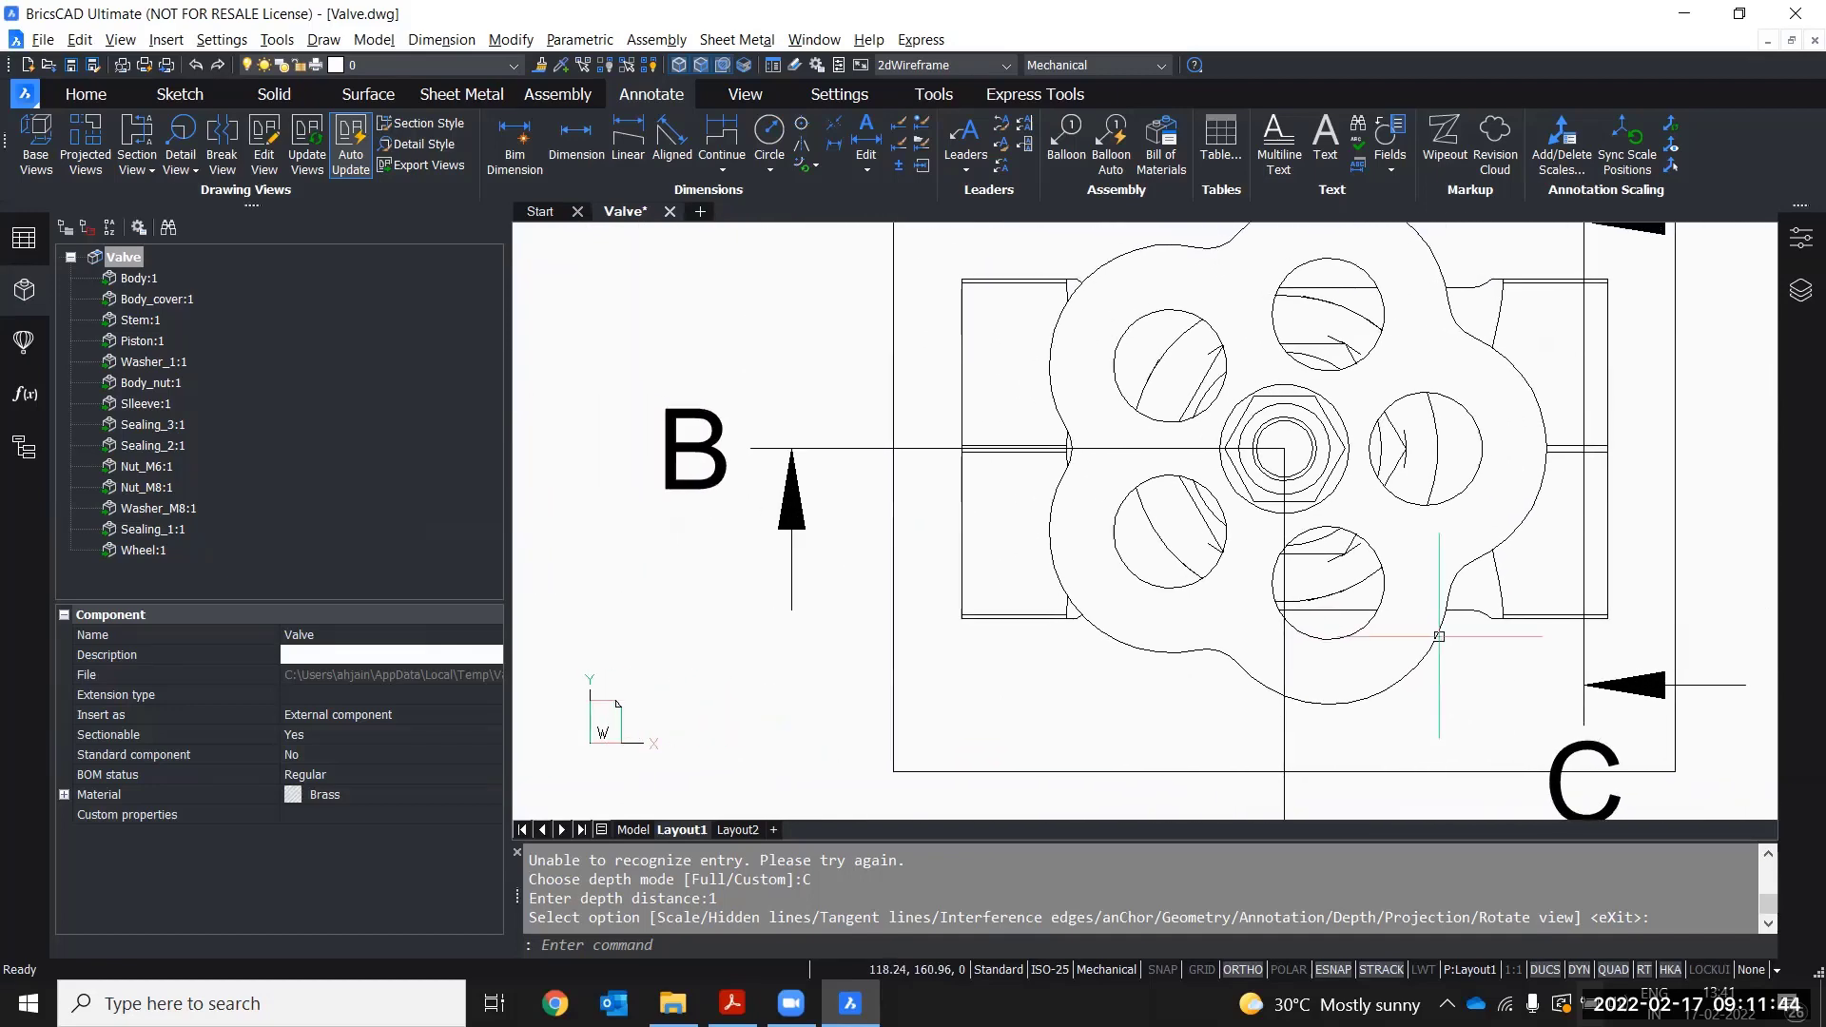
scroll(1439, 637, "down", 2)
middle_click_drag(812, 613, 1090, 573)
middle_click_drag(910, 605, 1095, 583)
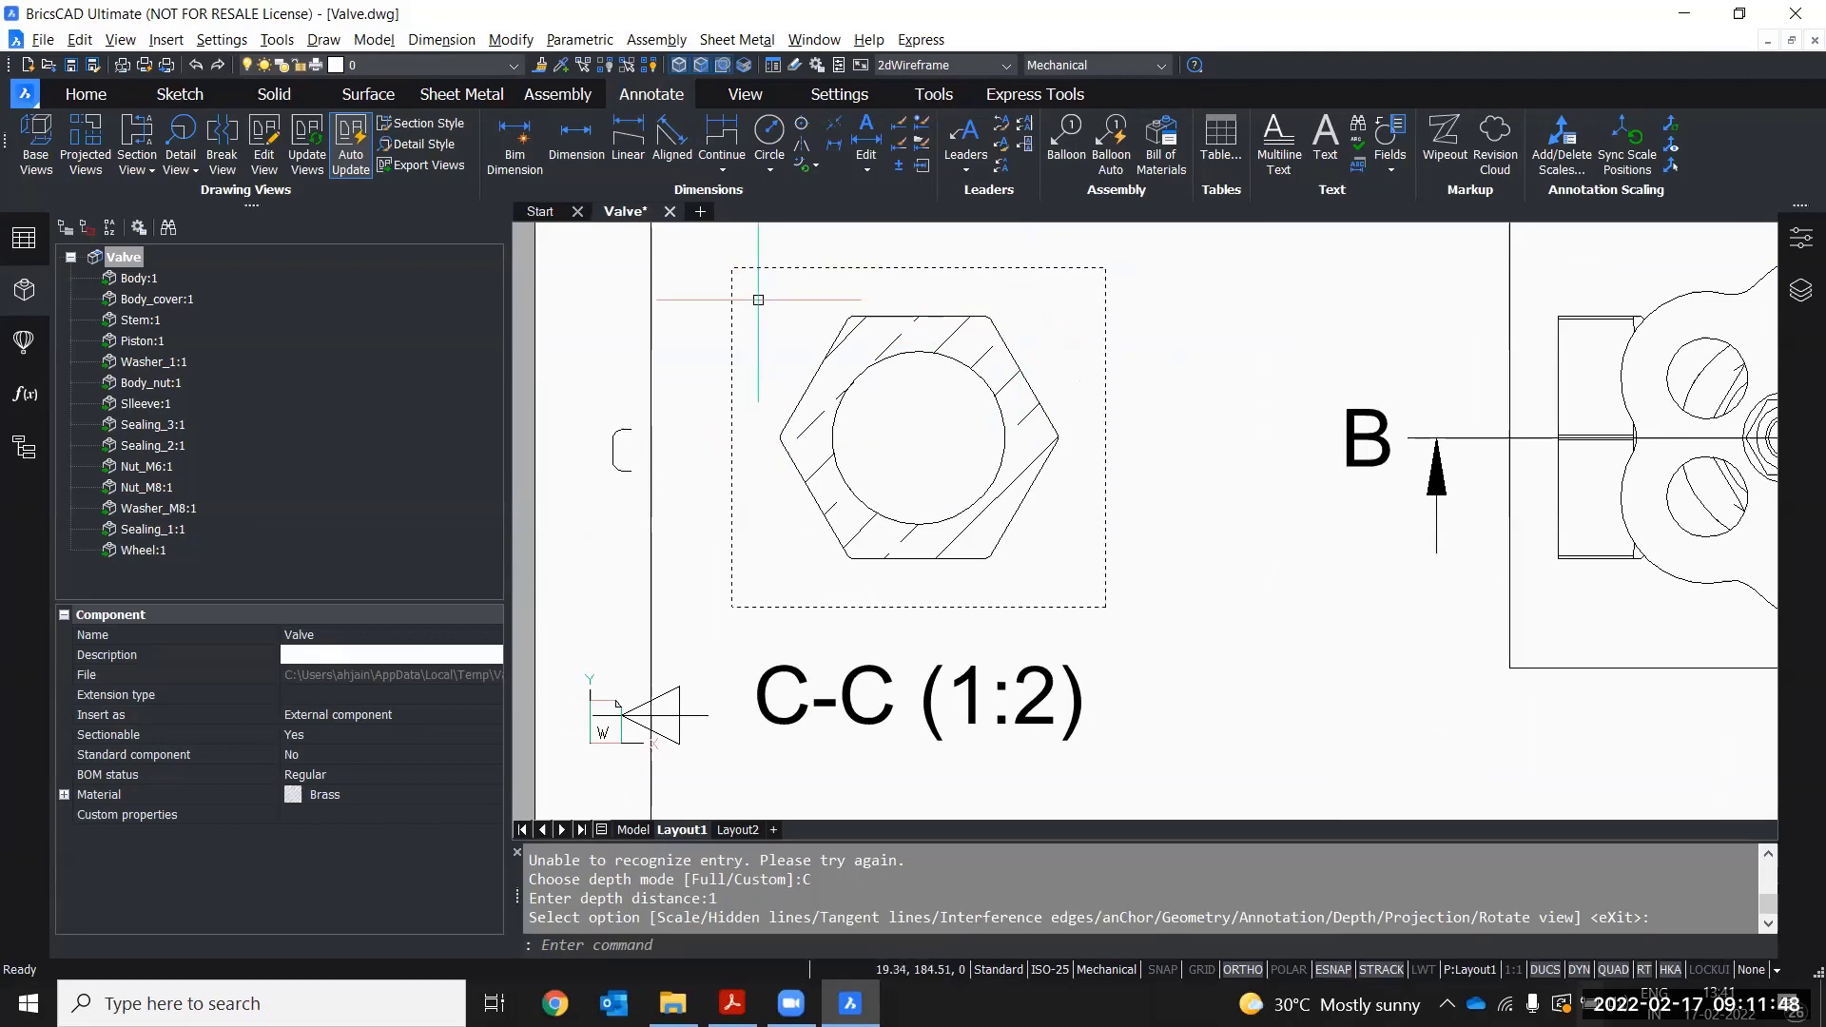
- Move the C-C section view slightly up and right by its centre, lining its frame's upper edge up with the top view's
scroll(1101, 630, "down", 3)
middle_click_drag(1092, 611, 959, 579)
left_click(961, 509)
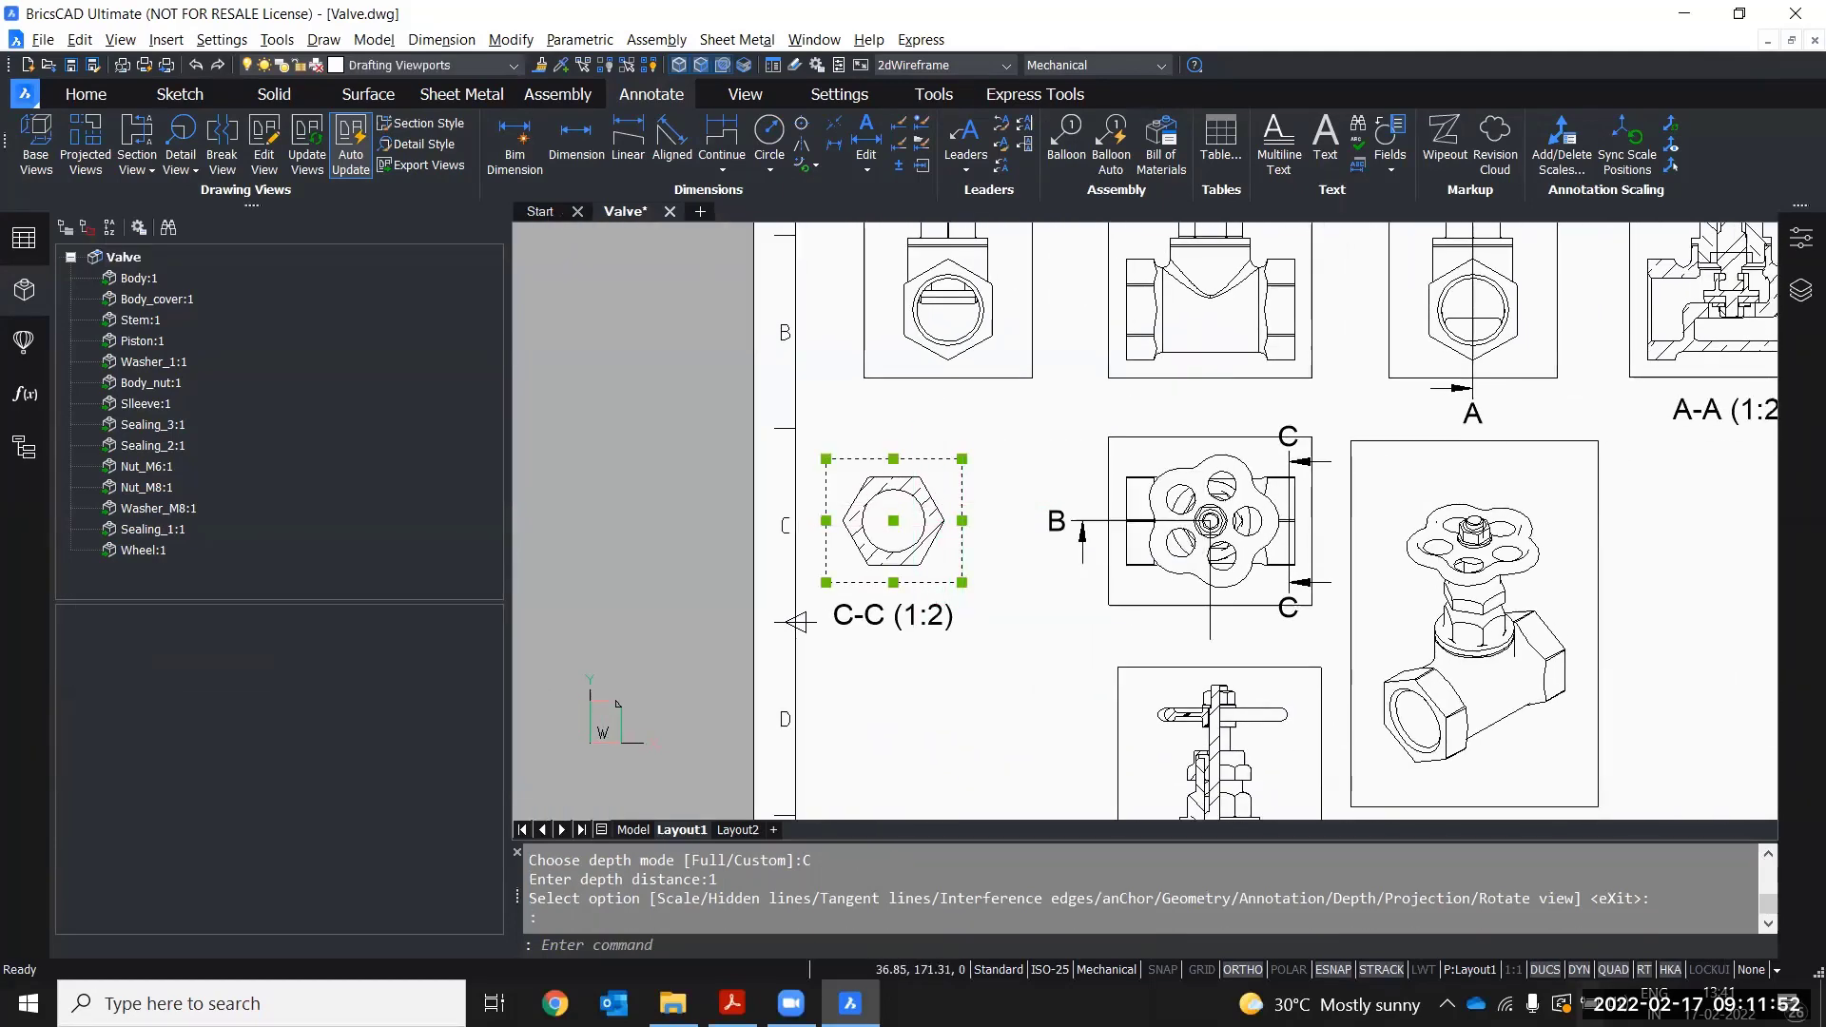
left_click(893, 521)
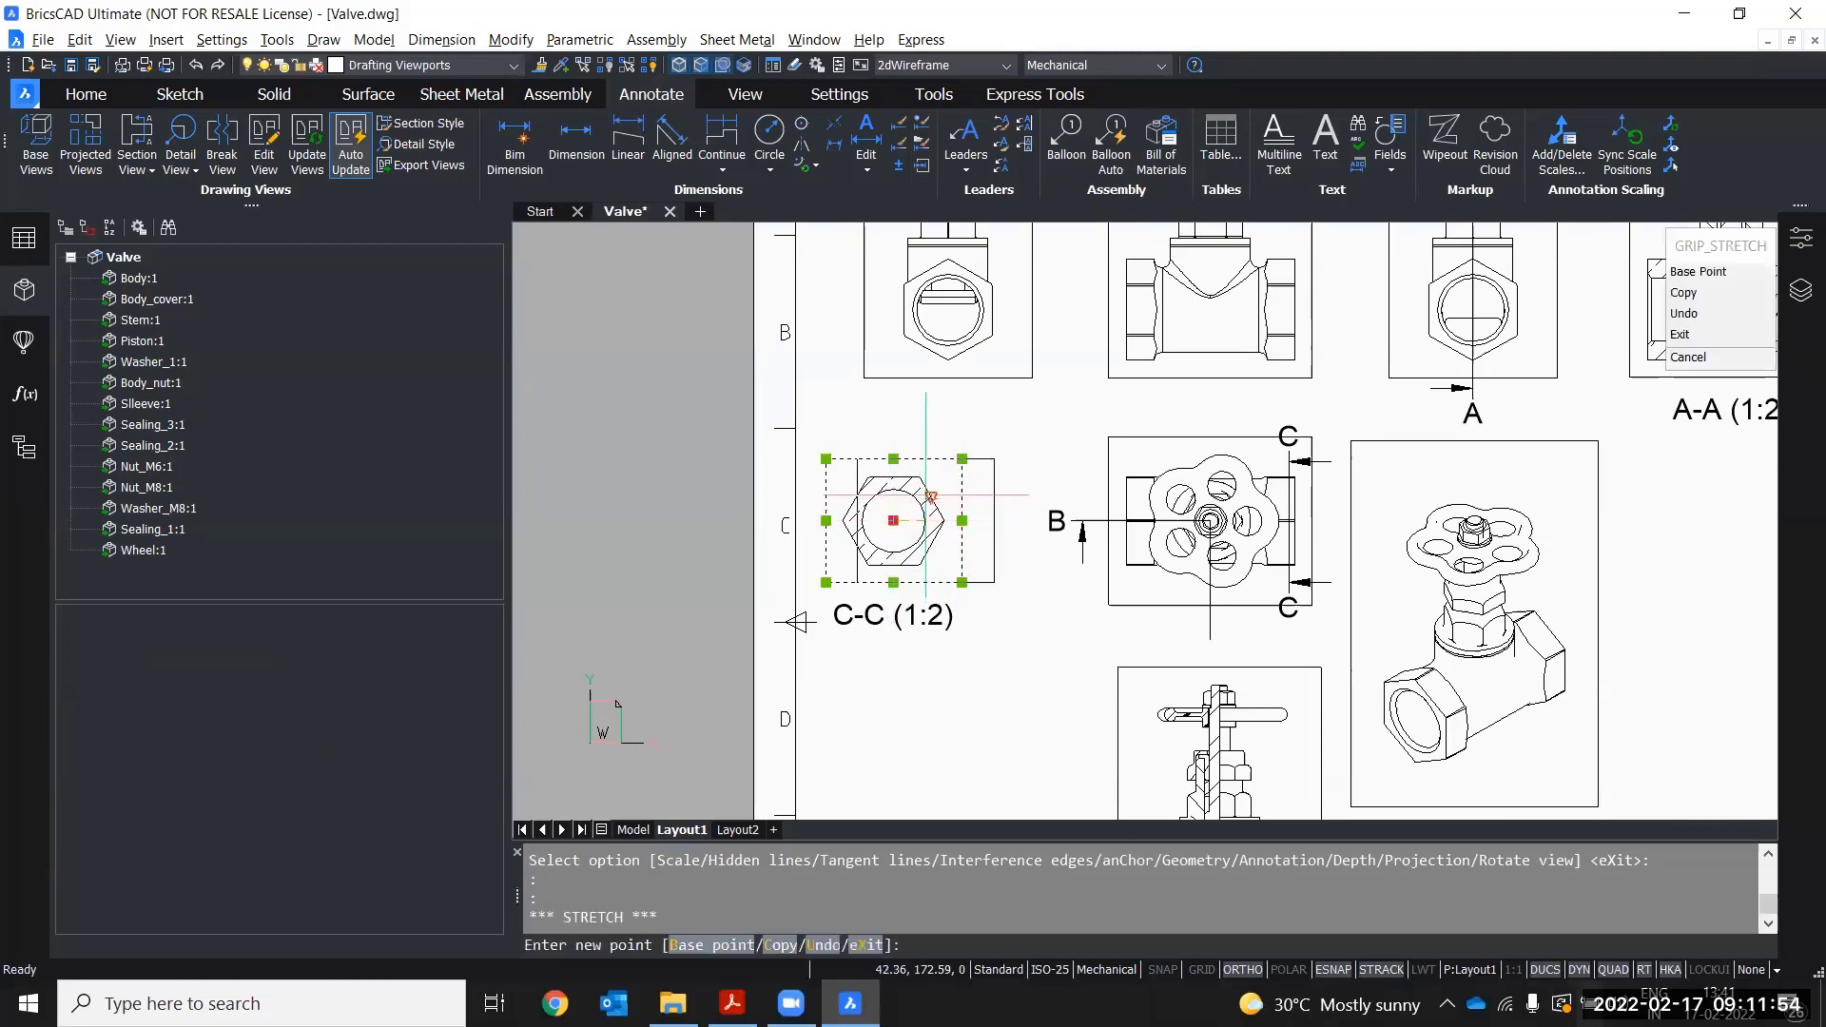
key("Escape")
middle_click_drag(1107, 605, 1093, 505)
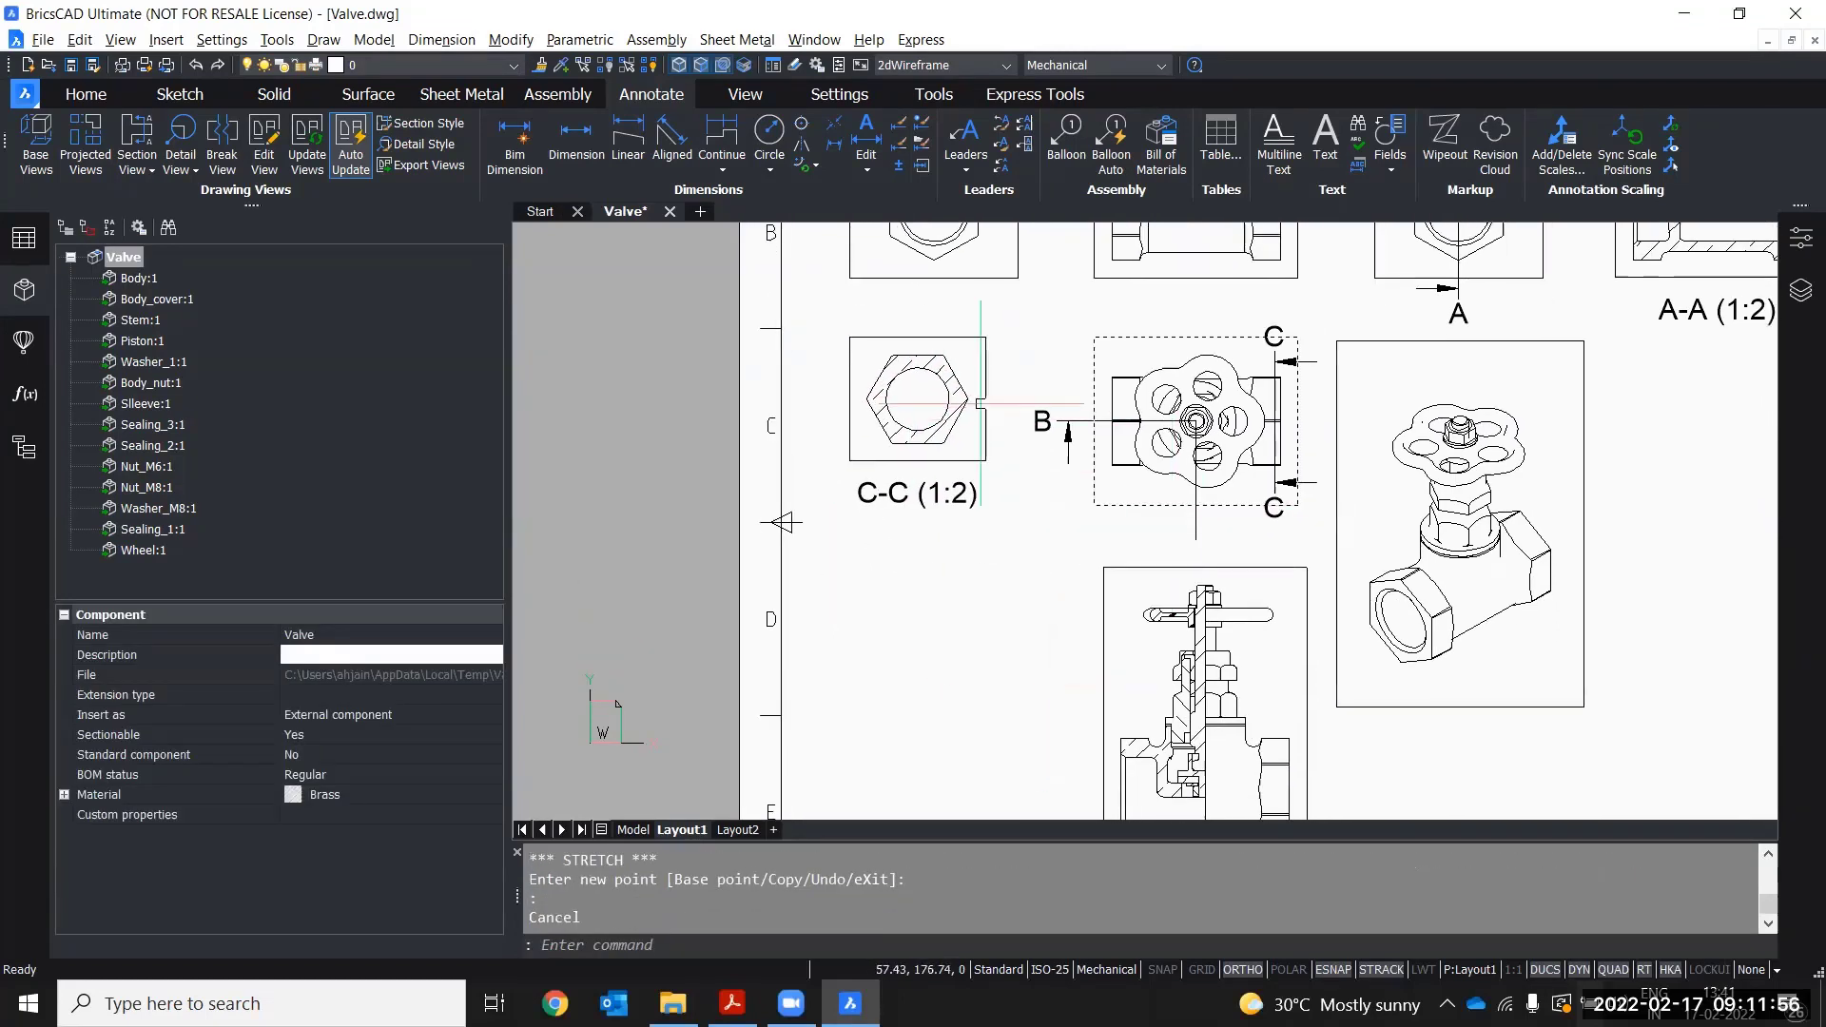
mouse_move(968, 586)
middle_mouse_down()
mouse_move(905, 455)
mouse_move(880, 473)
middle_mouse_up()
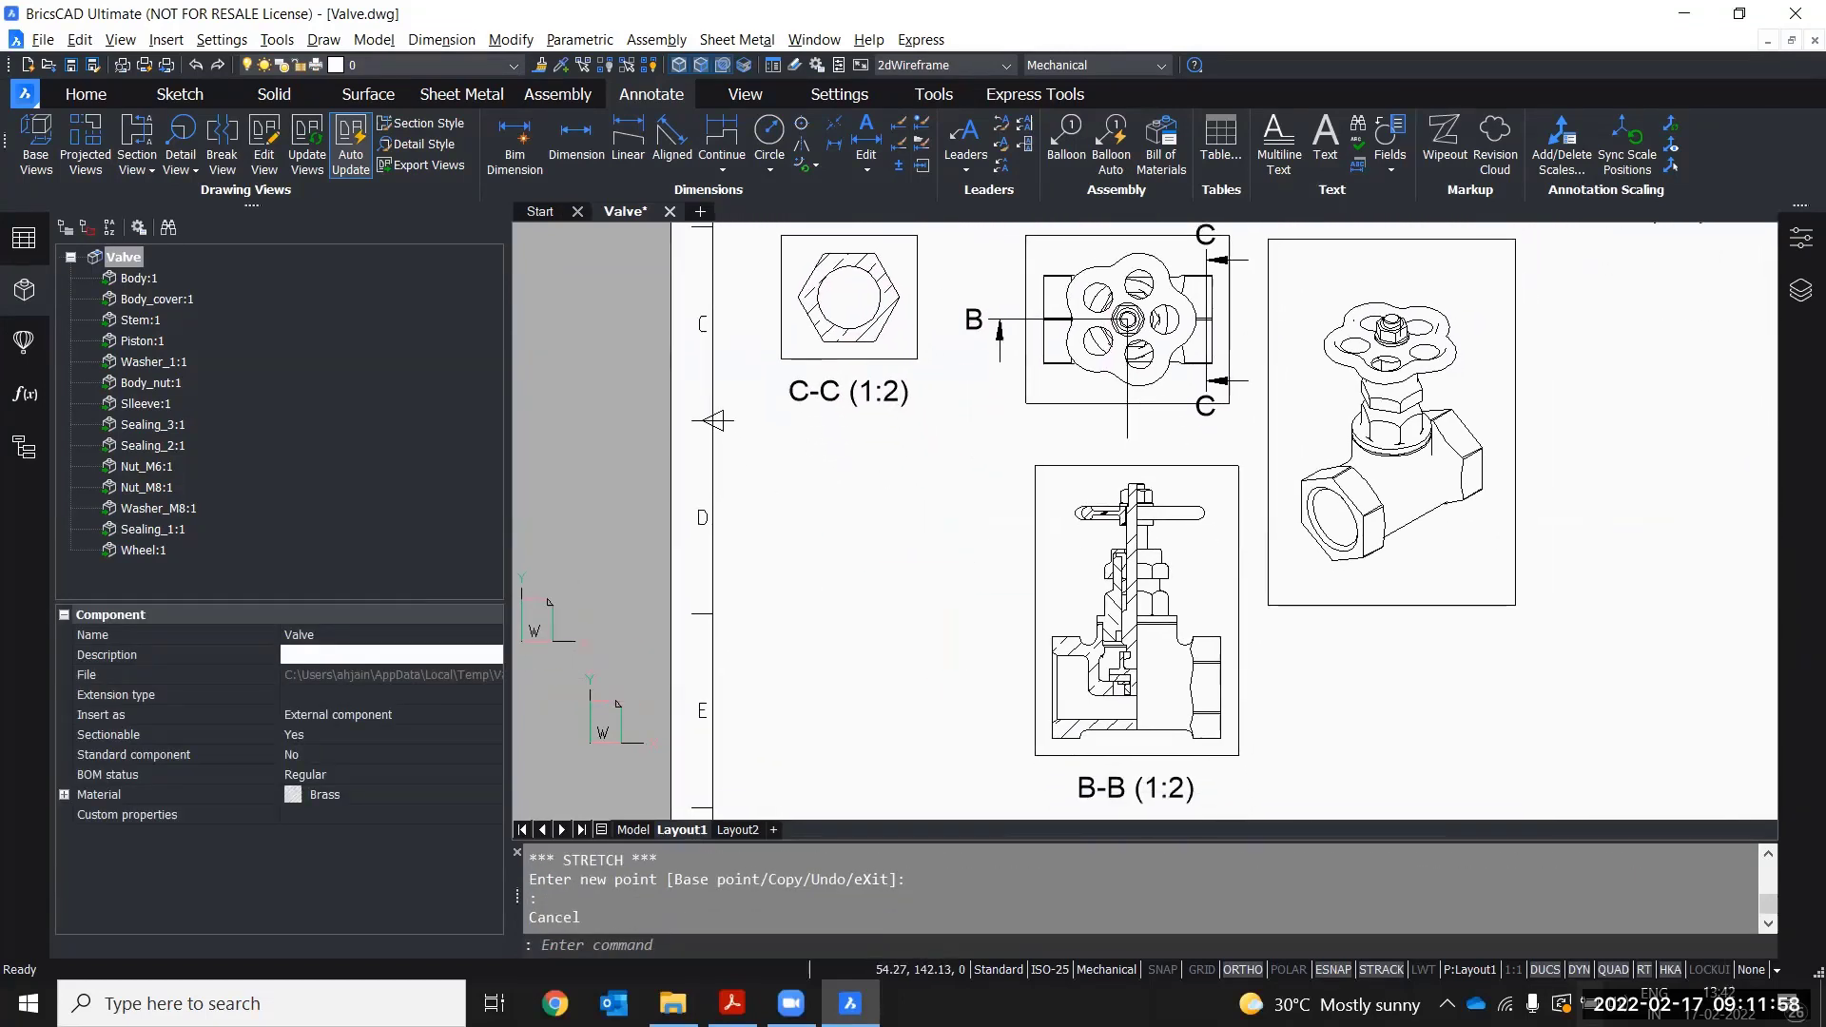
scroll(876, 476, "down", 1)
scroll(876, 474, "down", 1)
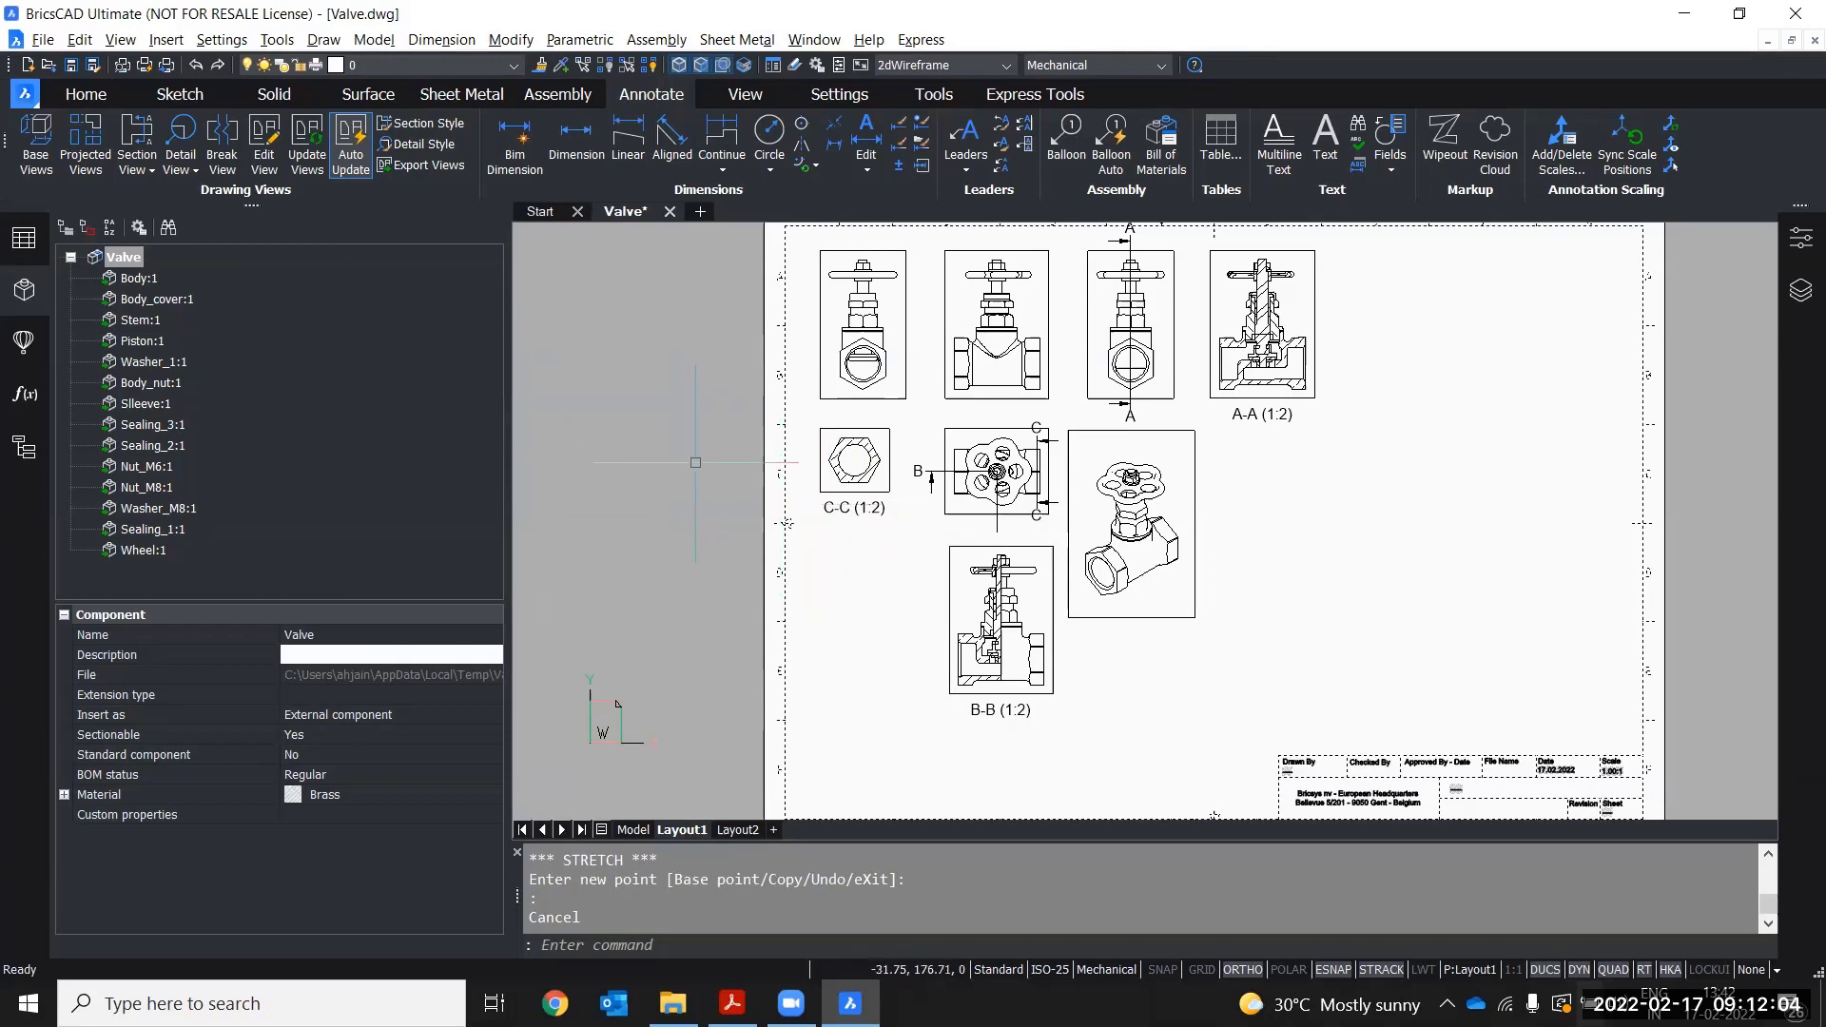
middle_click_drag(732, 491, 724, 552)
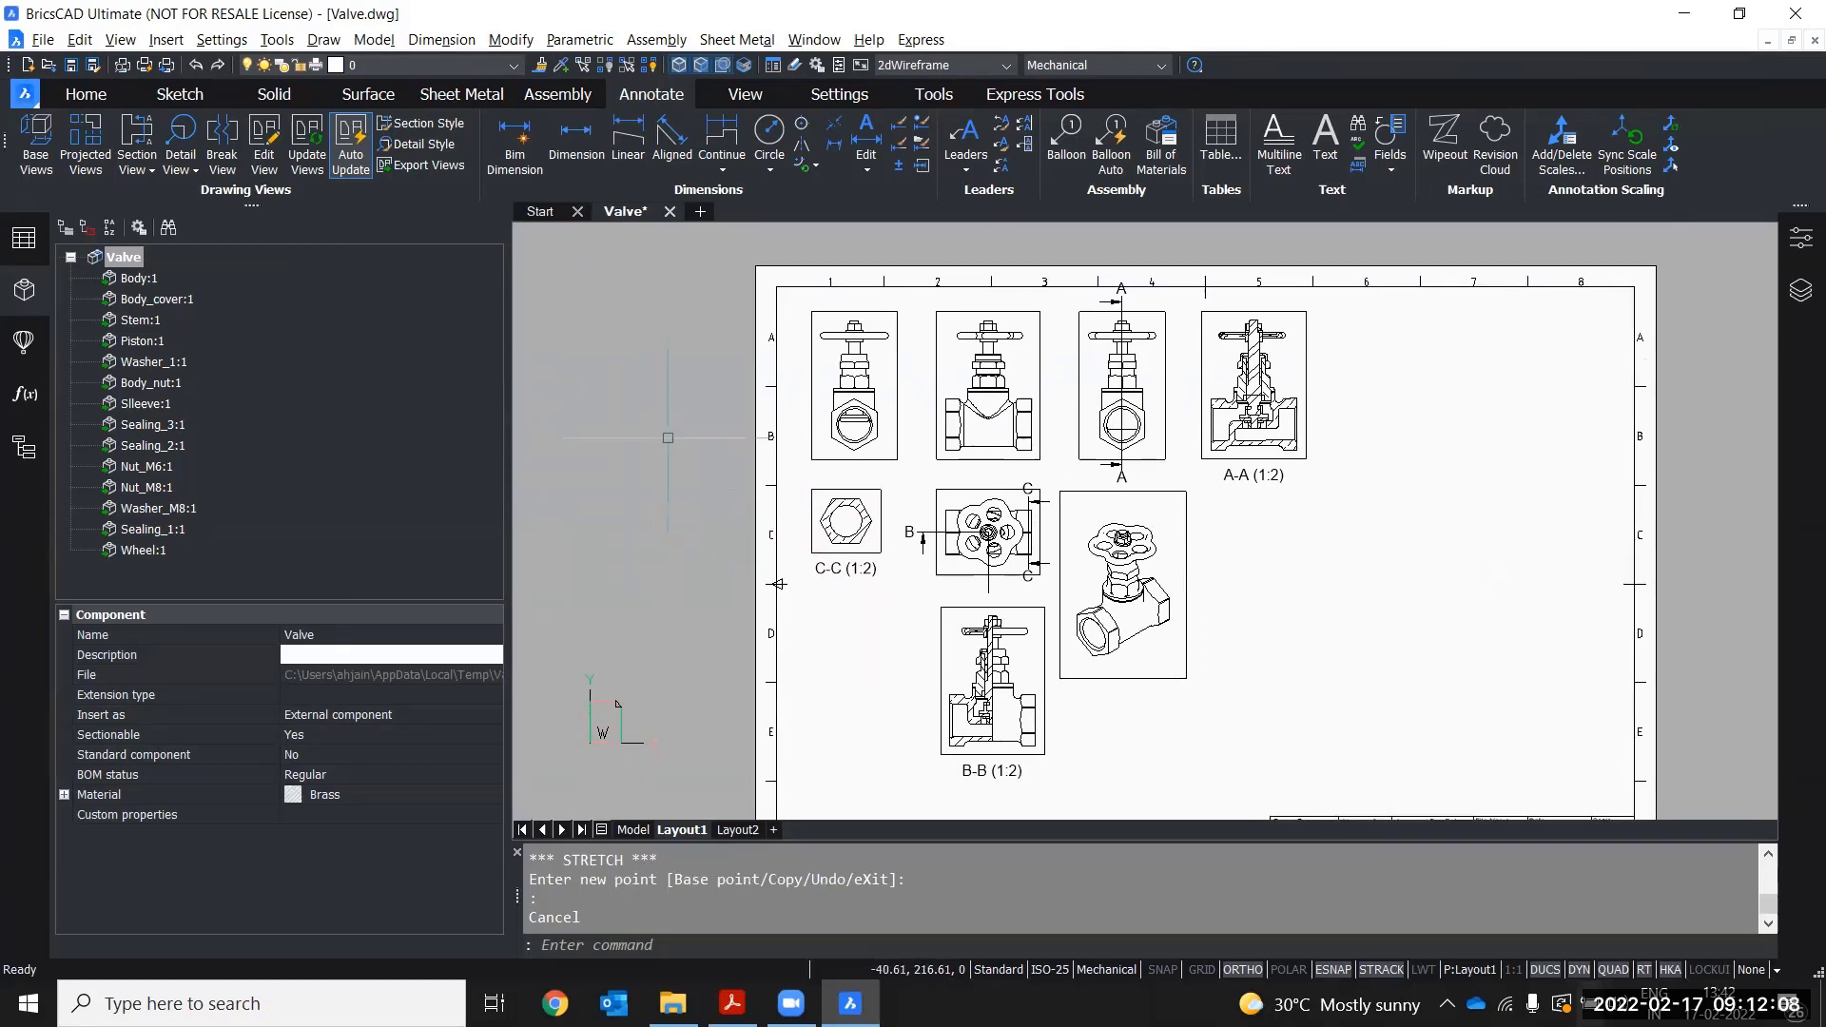
- Start a rectangular detail view of the A-A section and frame its boundary around the body nut, centred on the stem
scroll(1237, 390, "up", 8)
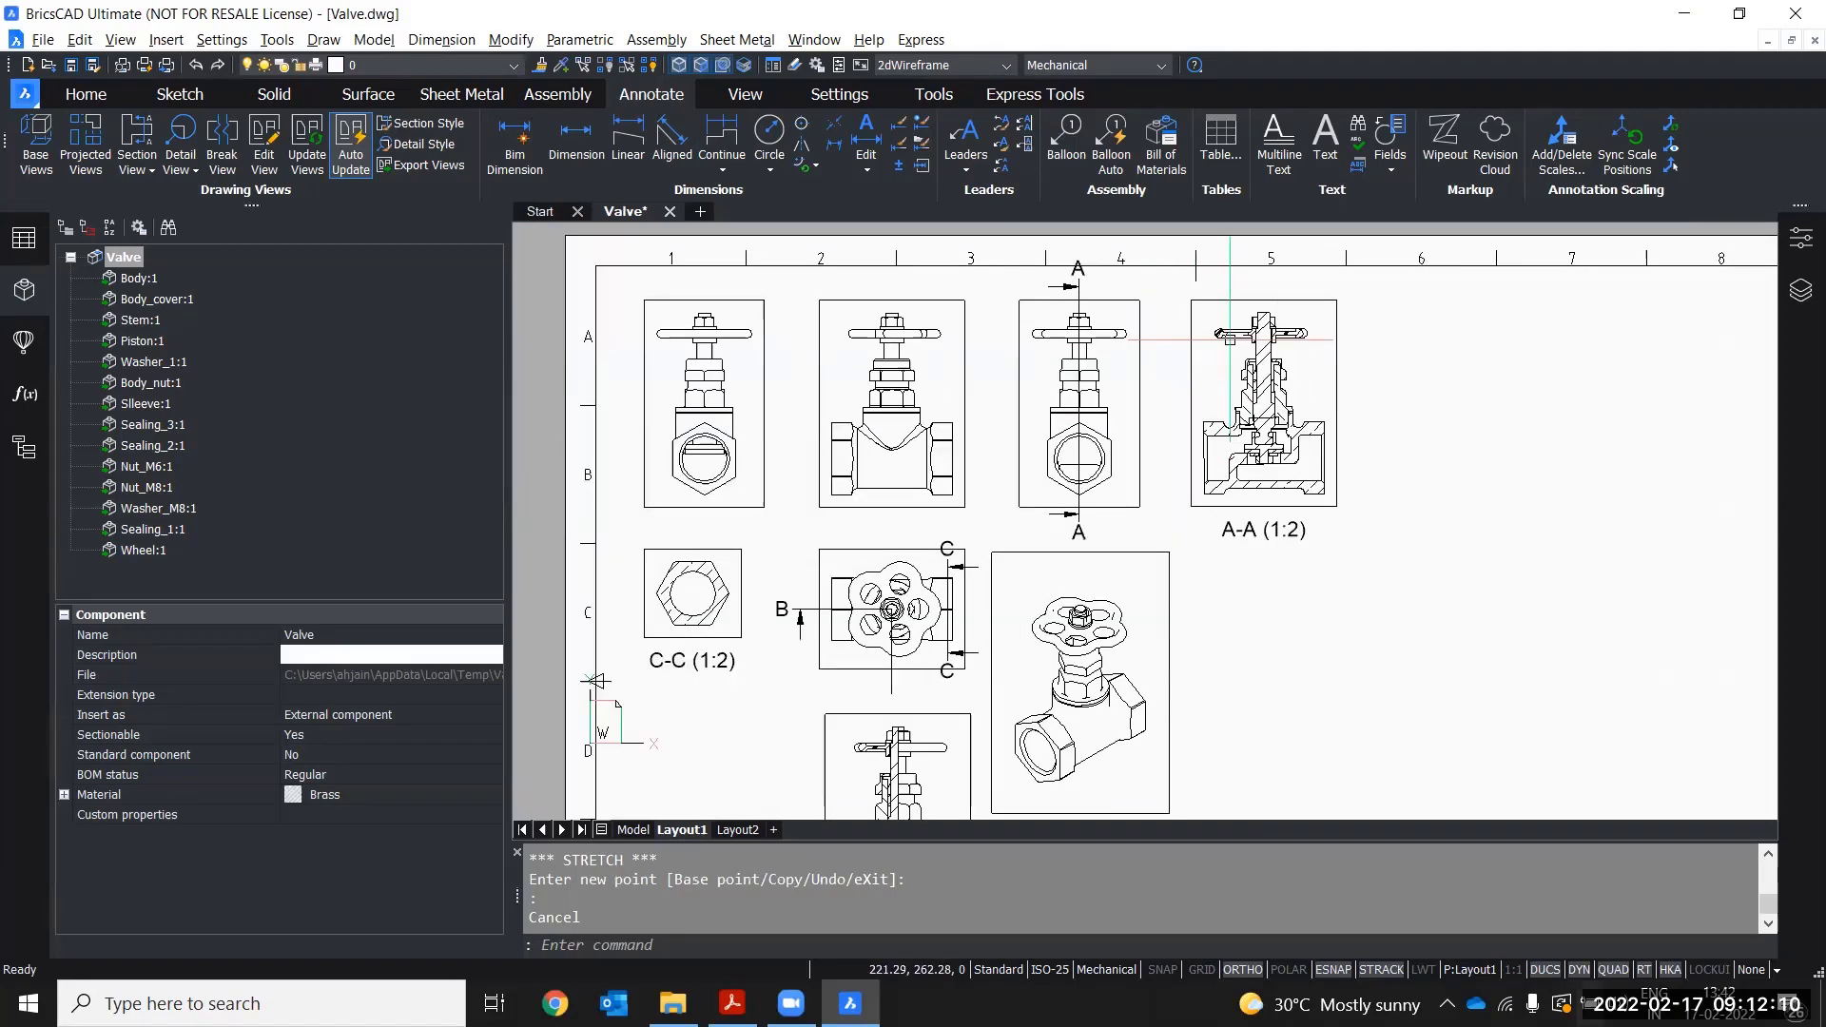
scroll(1237, 399, "down", 4)
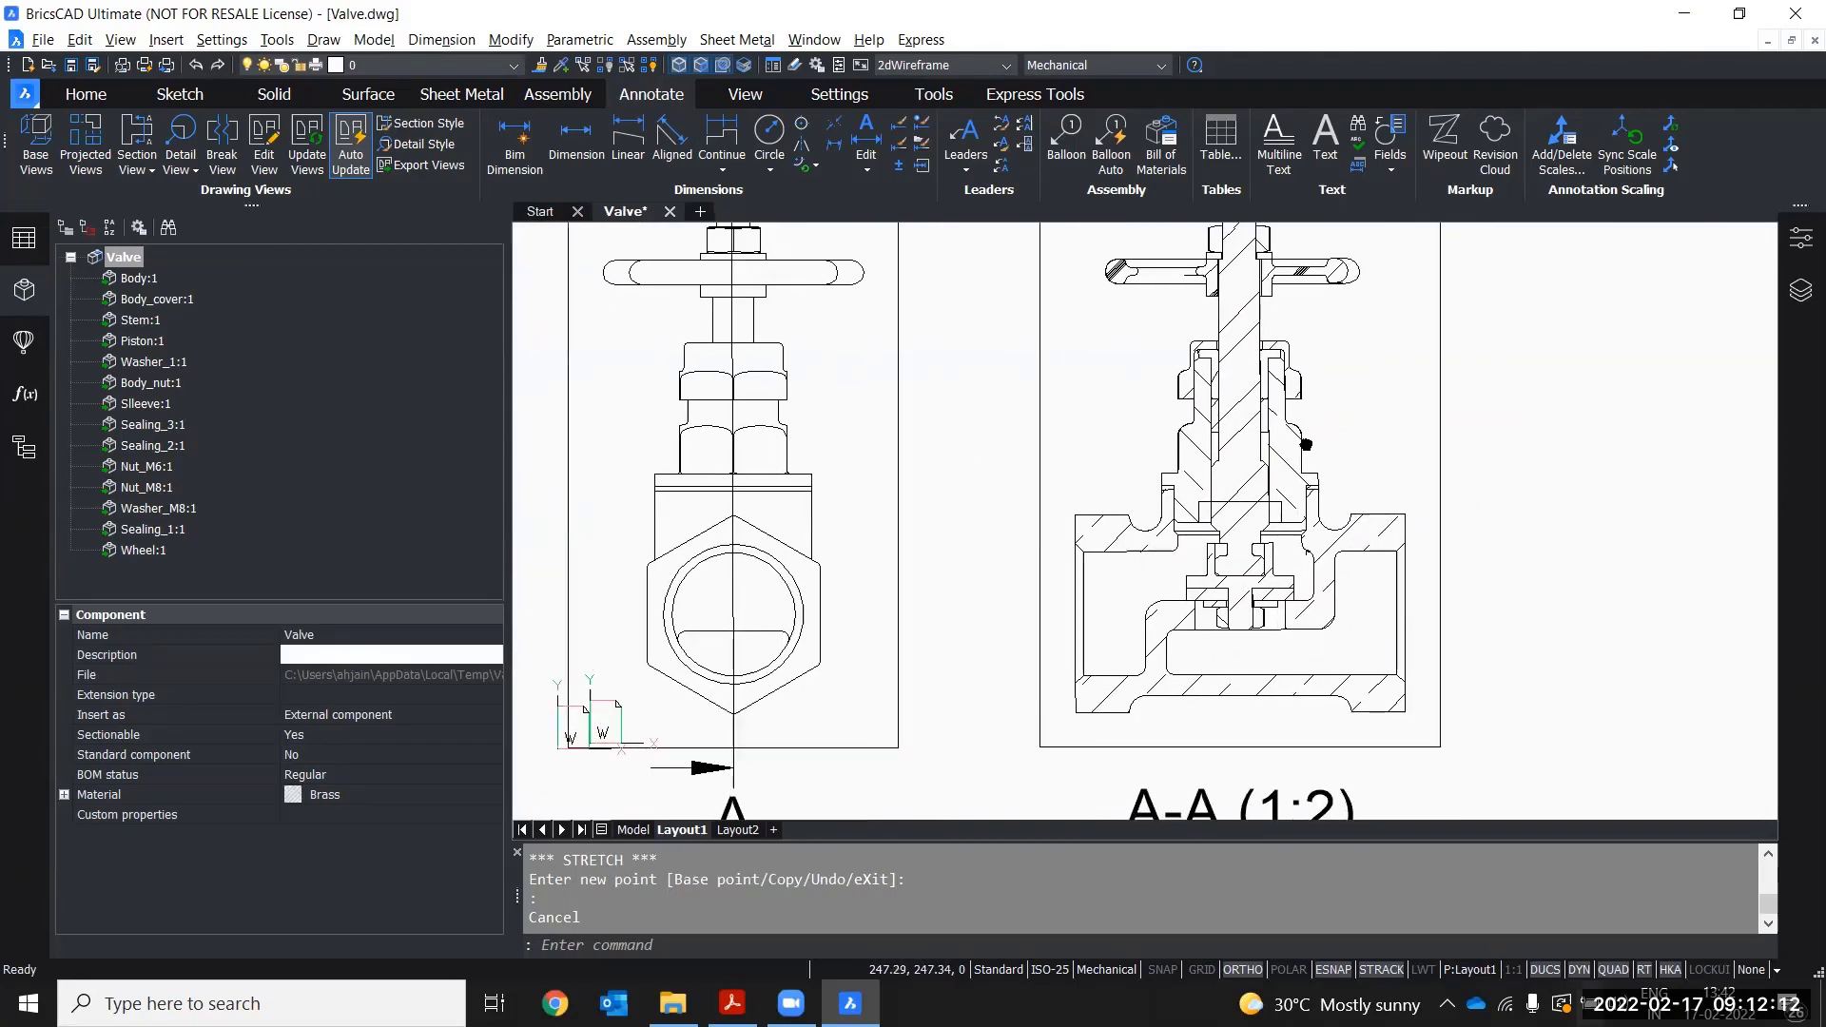
scroll(1193, 353, "up", 1)
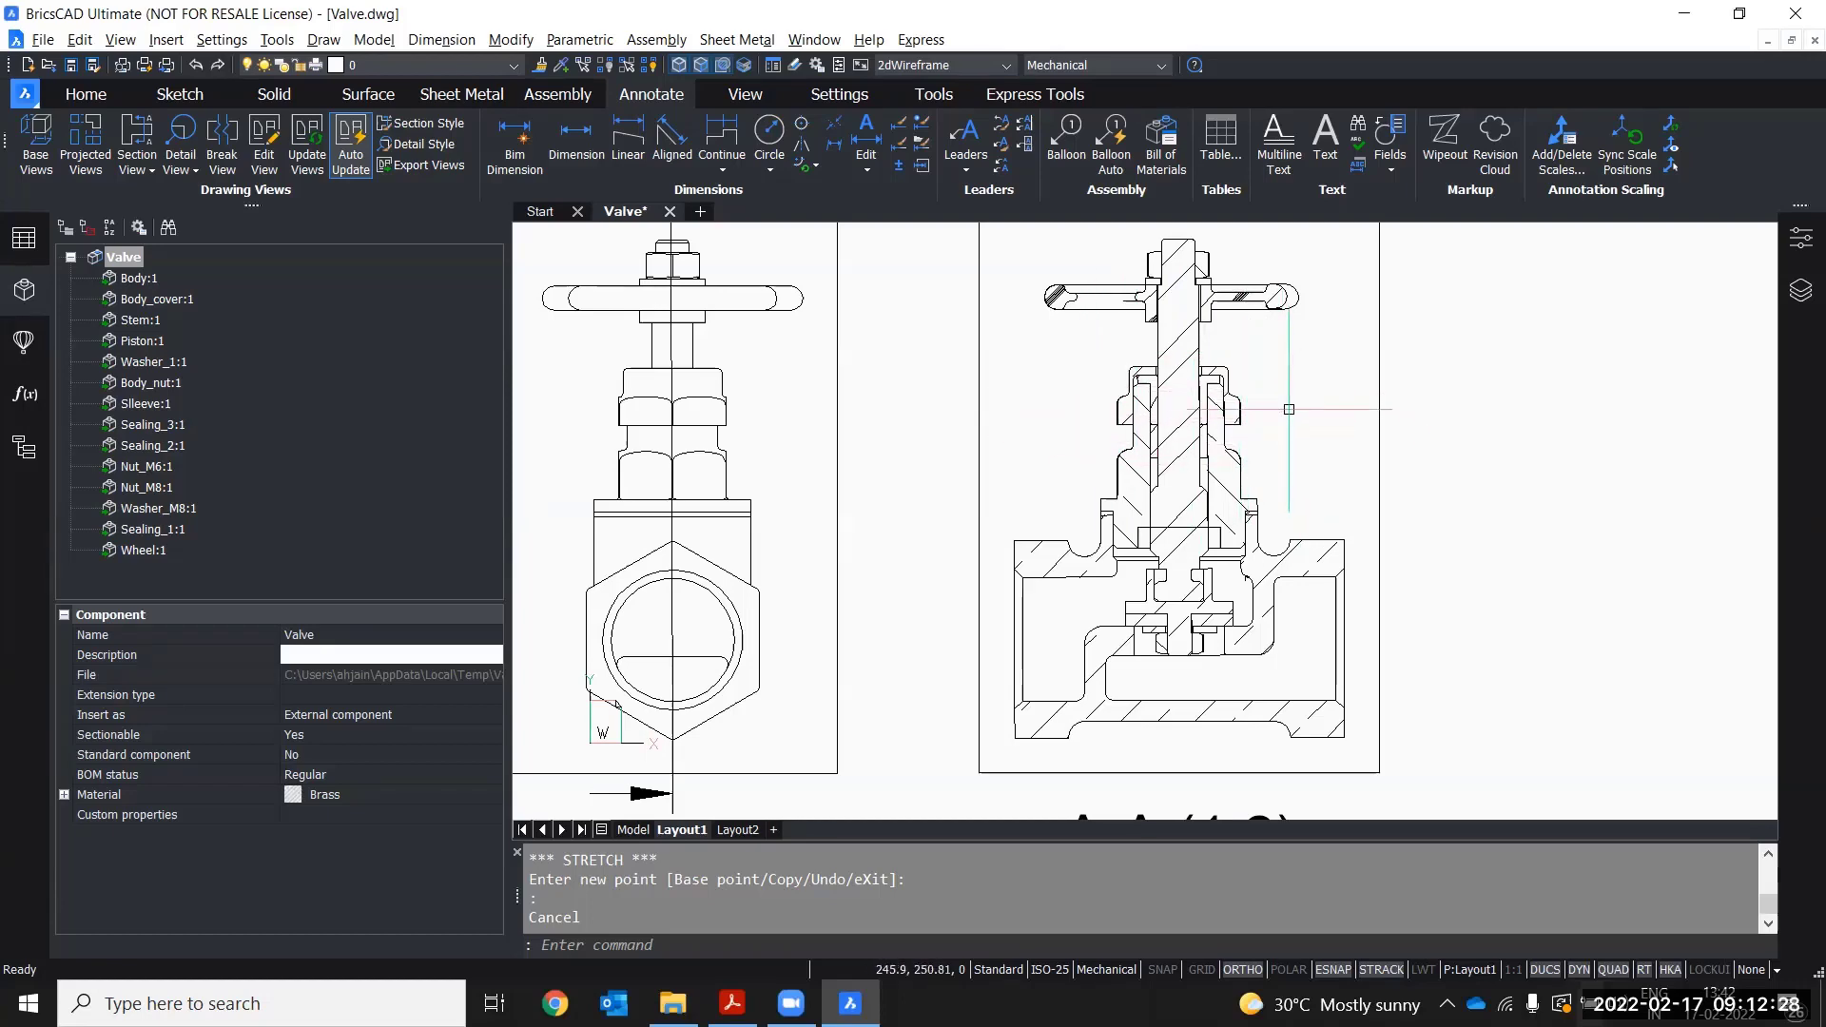
scroll(1242, 416, "down", 2)
scroll(1227, 423, "up", 2)
scroll(1206, 436, "down", 2)
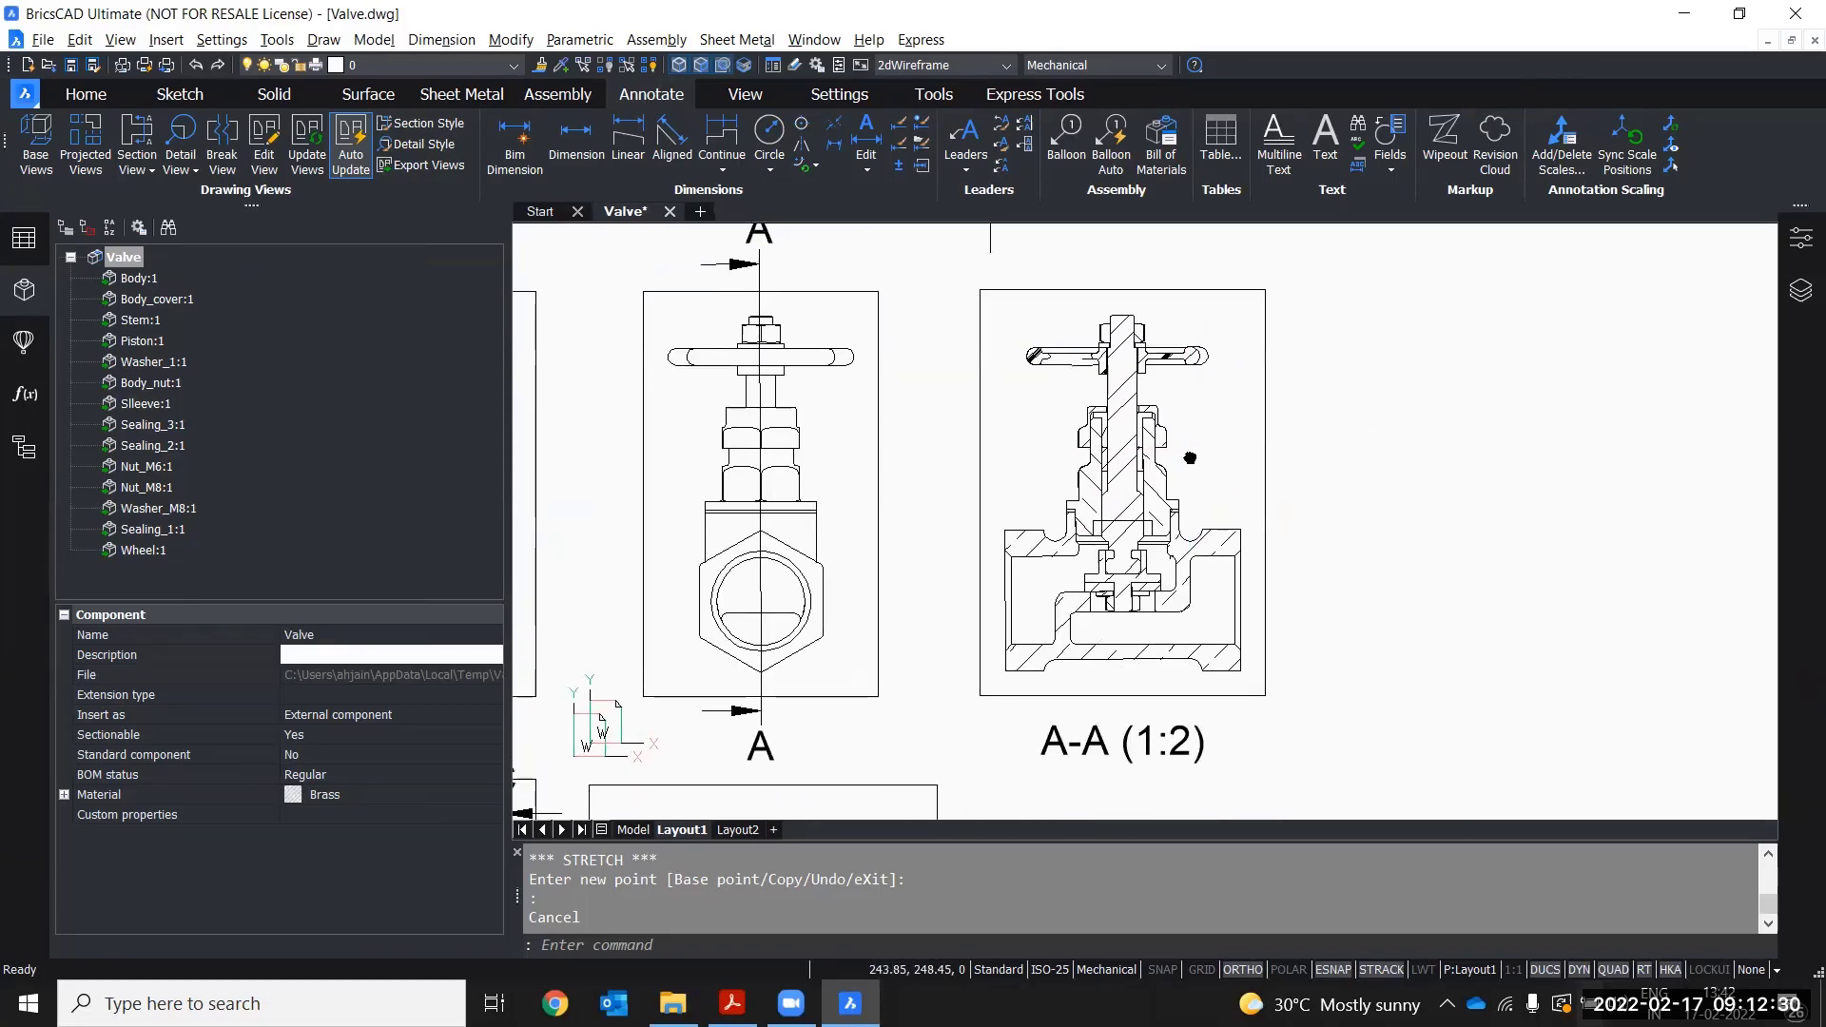
left_click(196, 171)
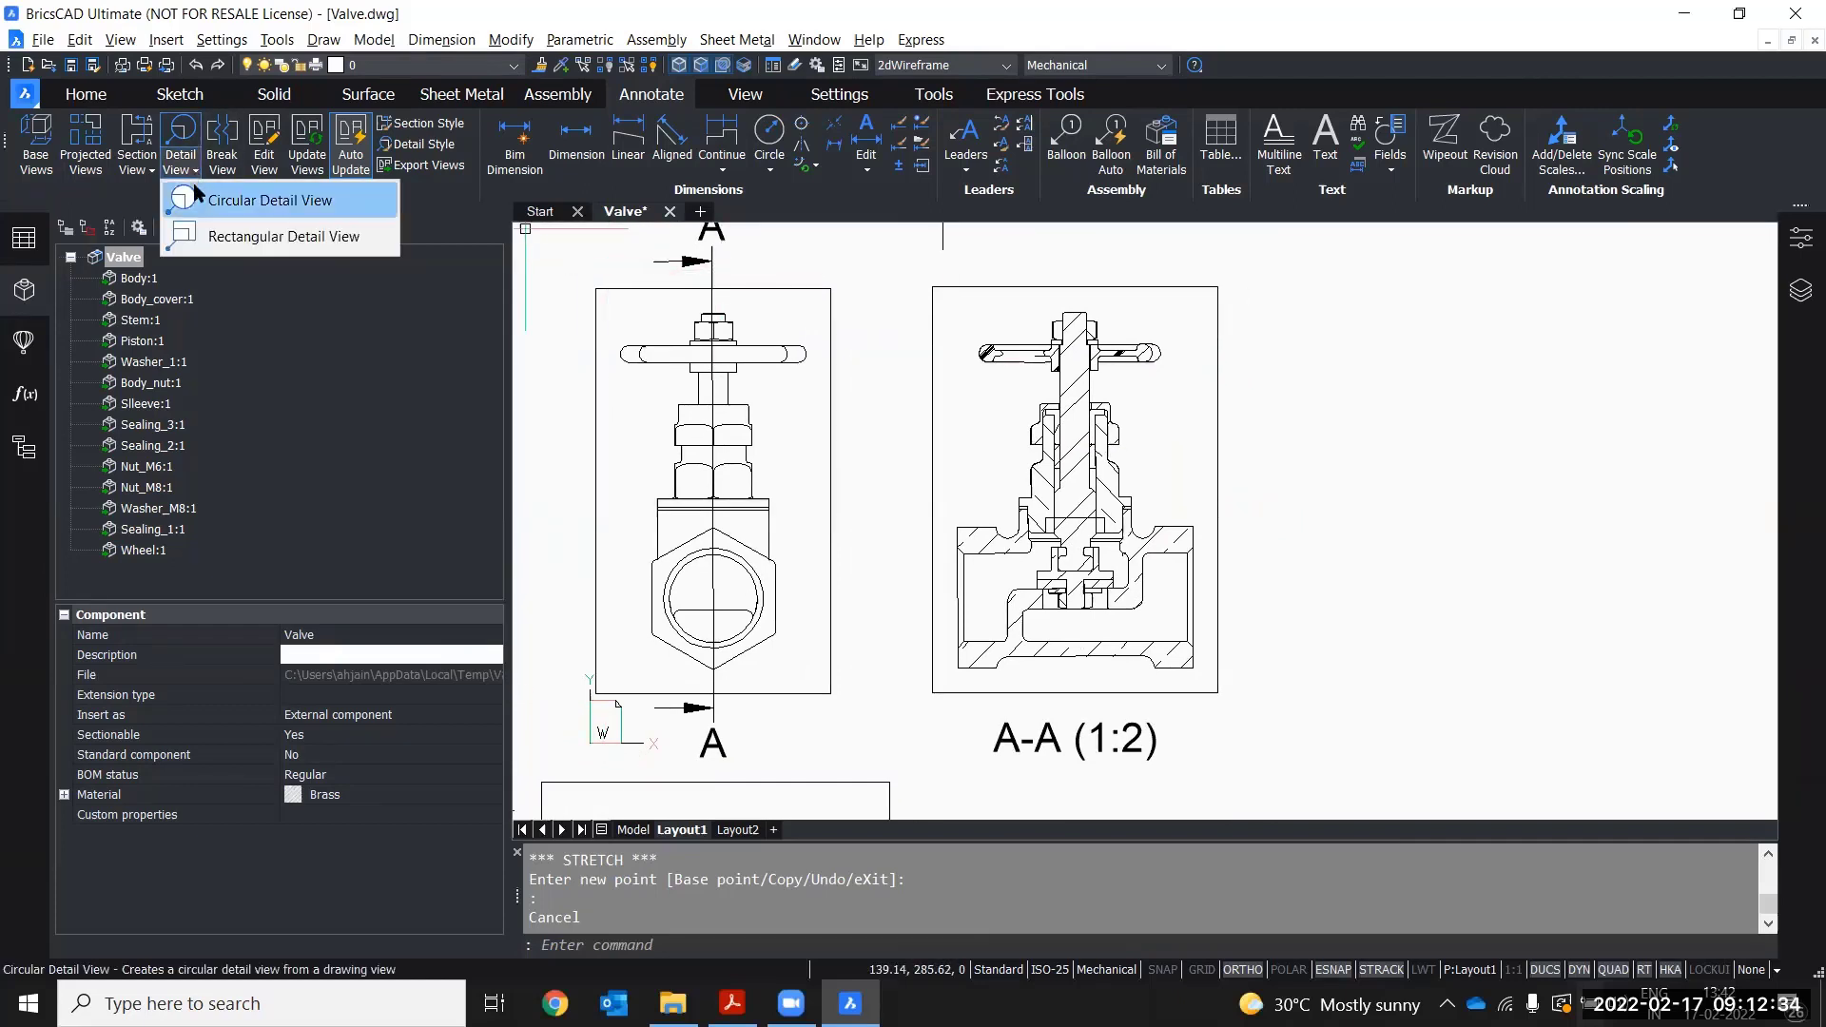
left_click(264, 237)
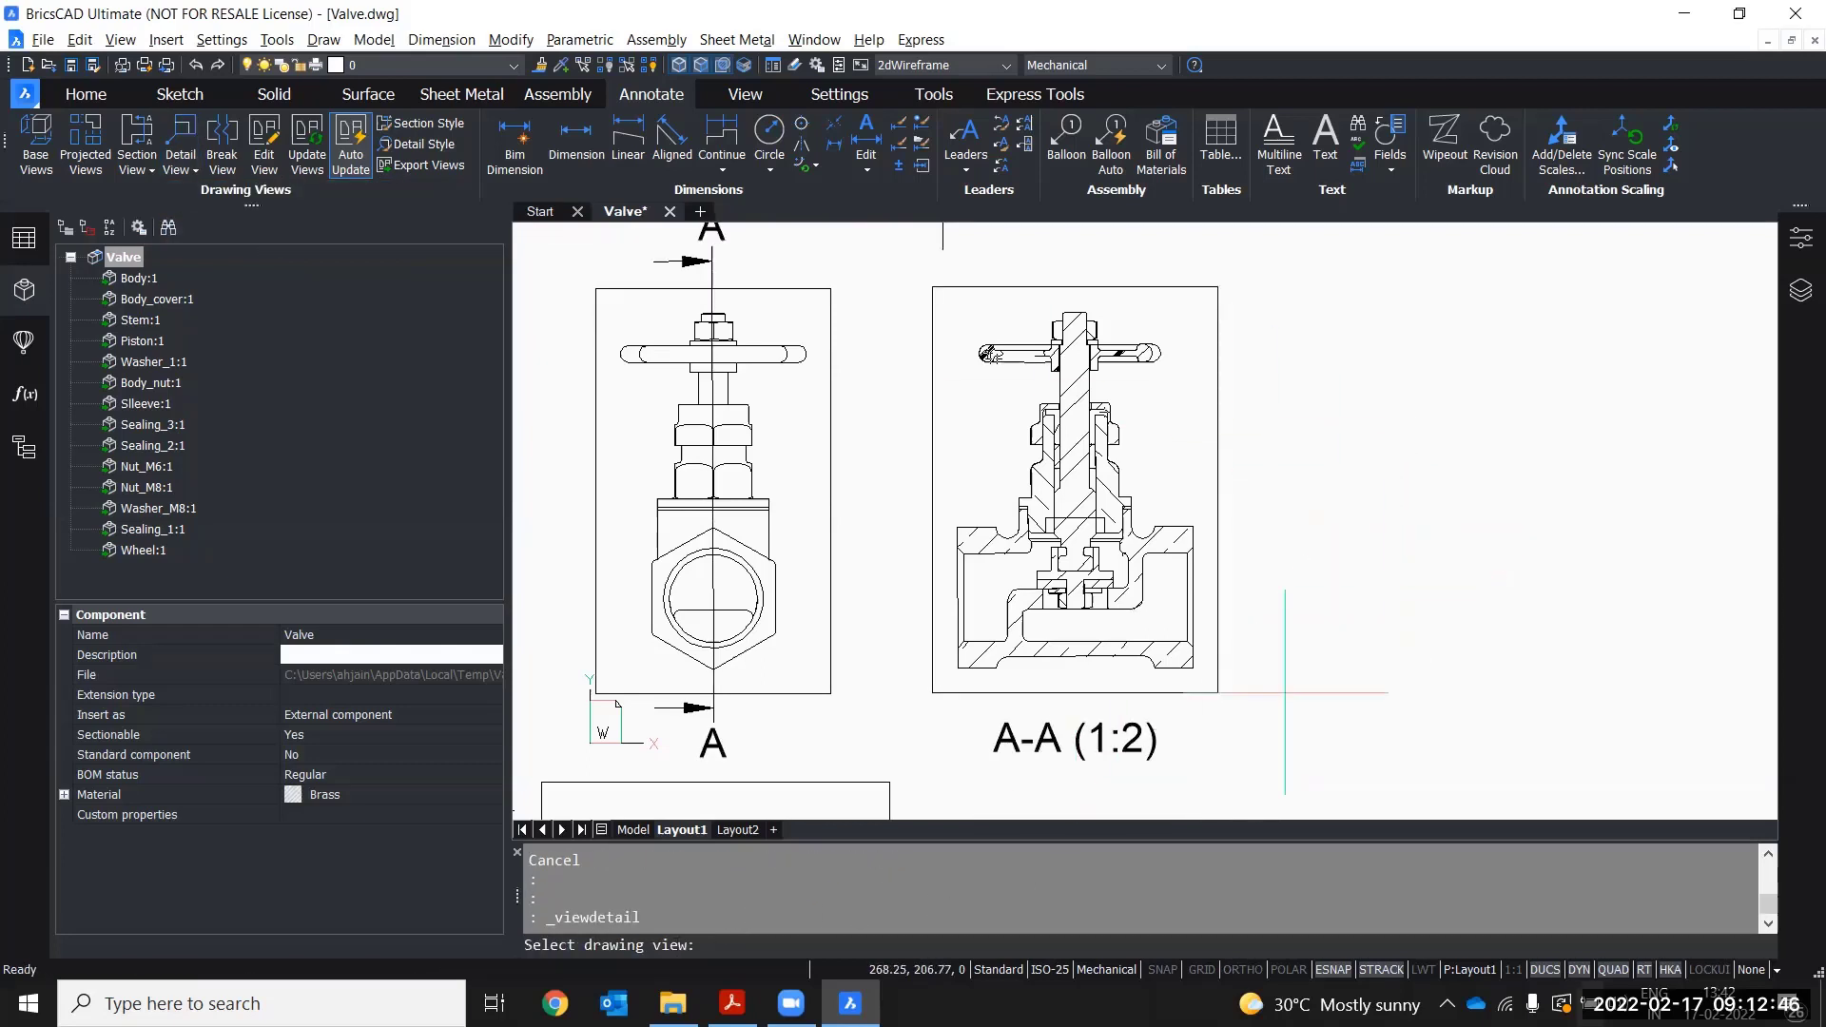
left_click(1193, 379)
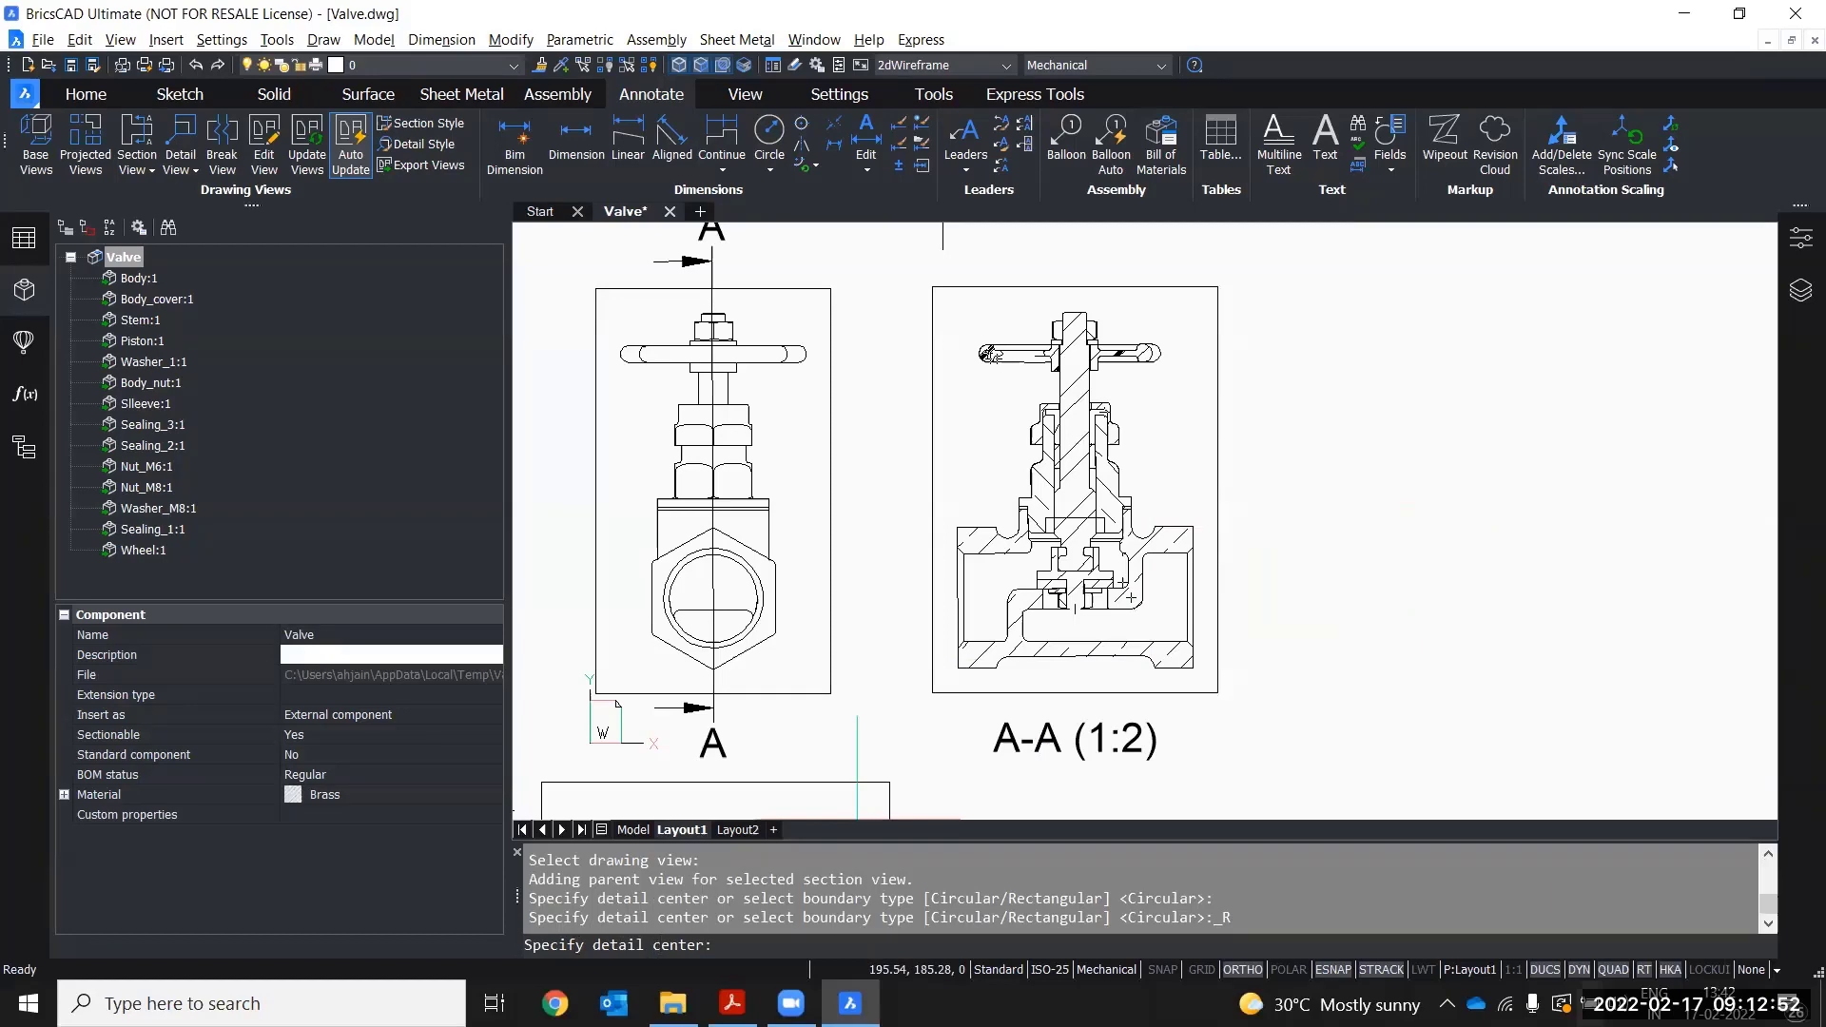
scroll(1168, 422, "up", 5)
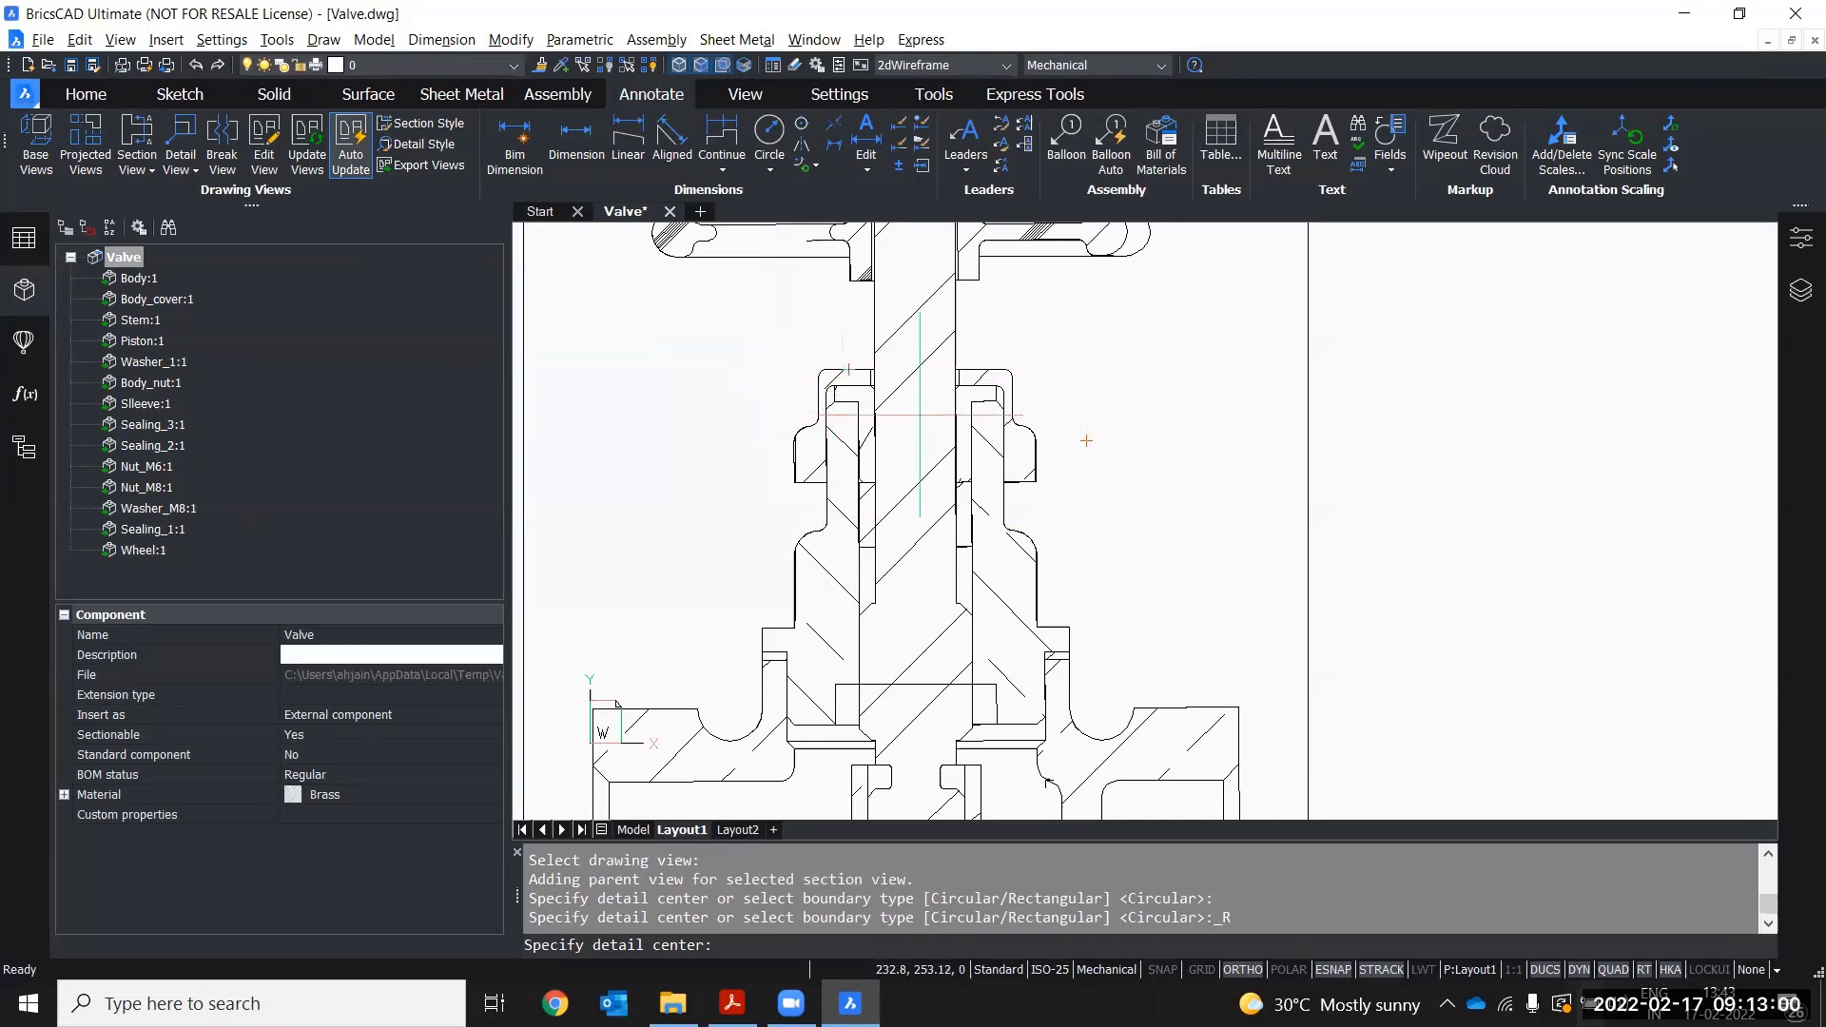
left_click(913, 412)
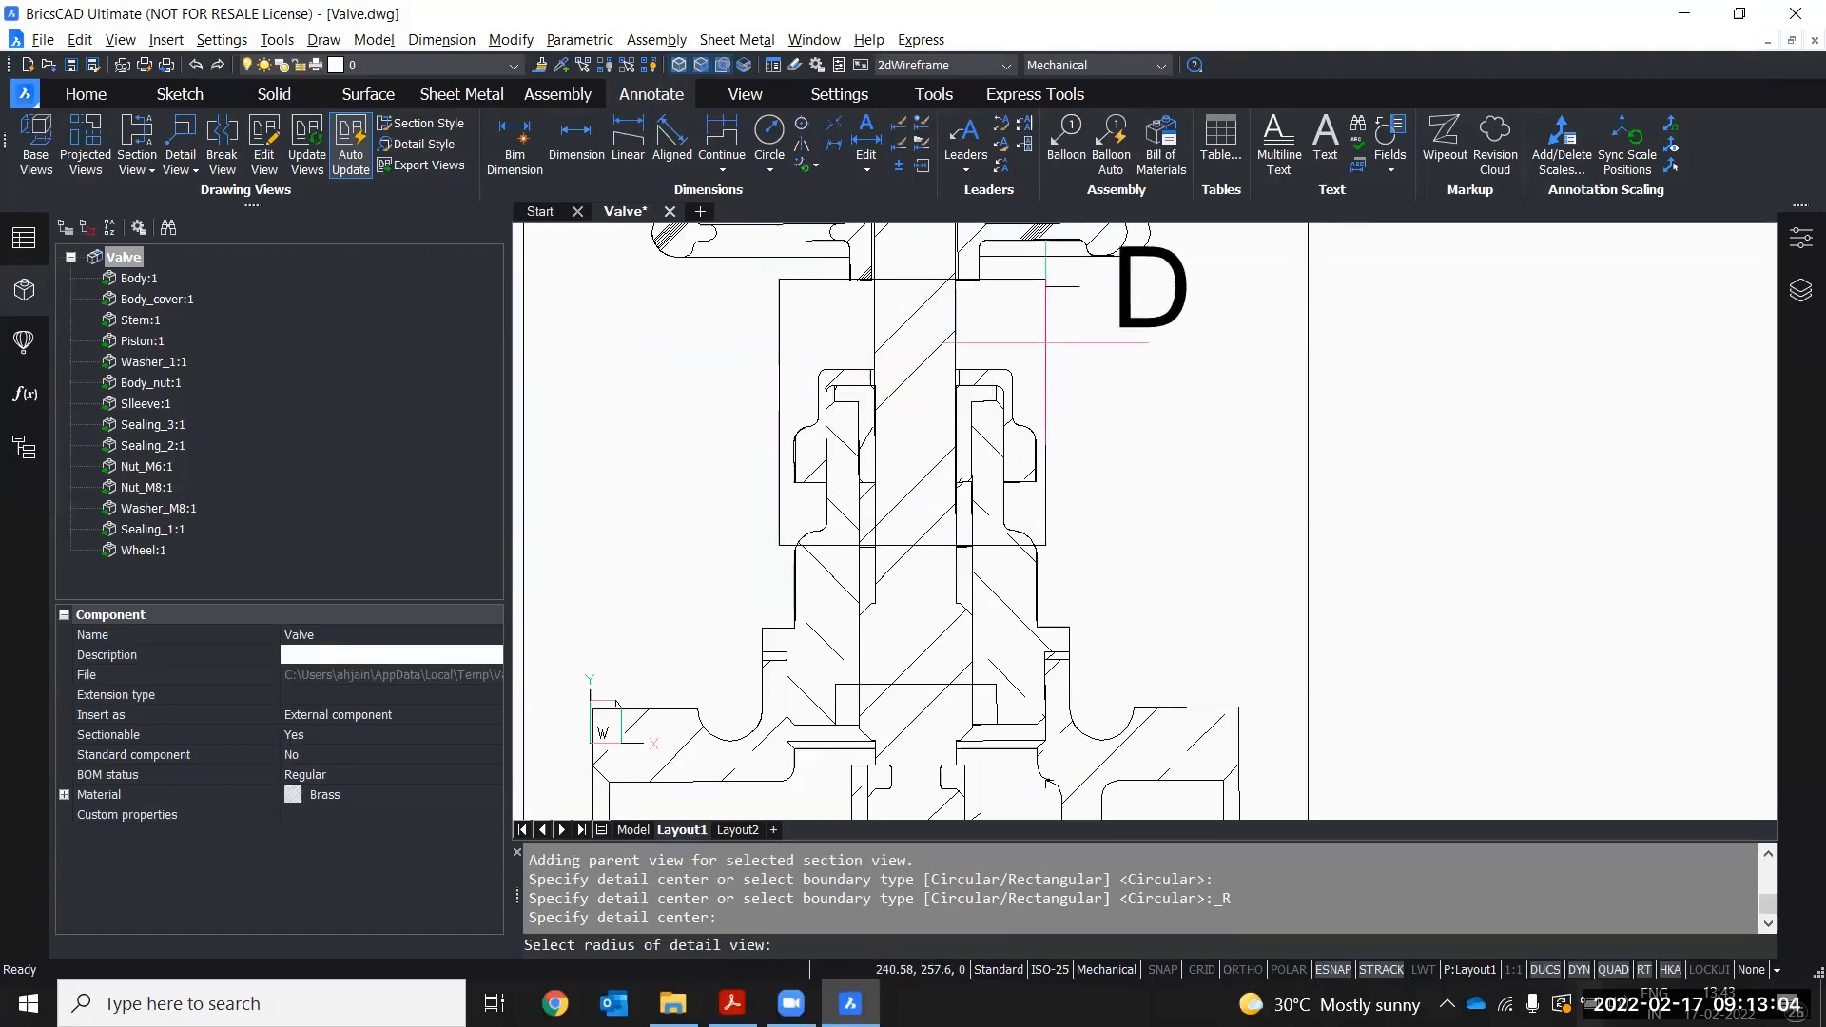
left_click(1045, 342)
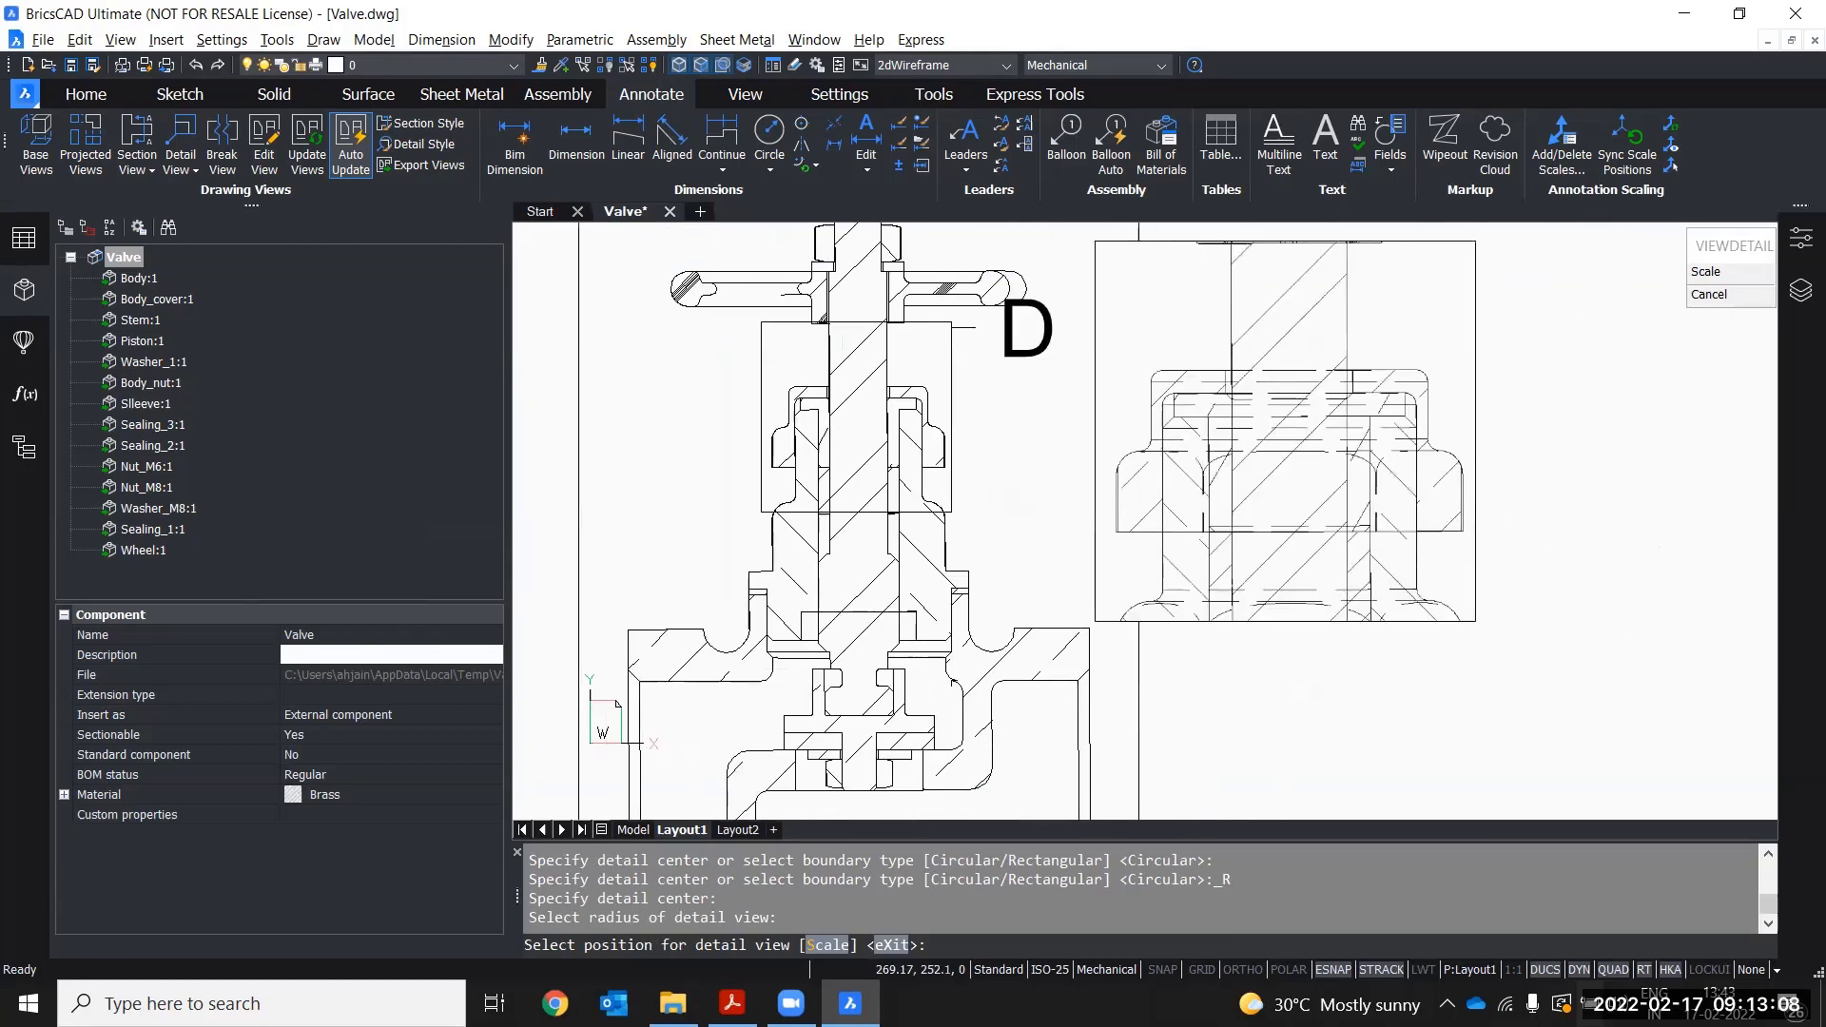
- Place the rectangular detail view to the right of the A-A section view, near its upper part, and finish the command
scroll(1276, 442, "down", 5)
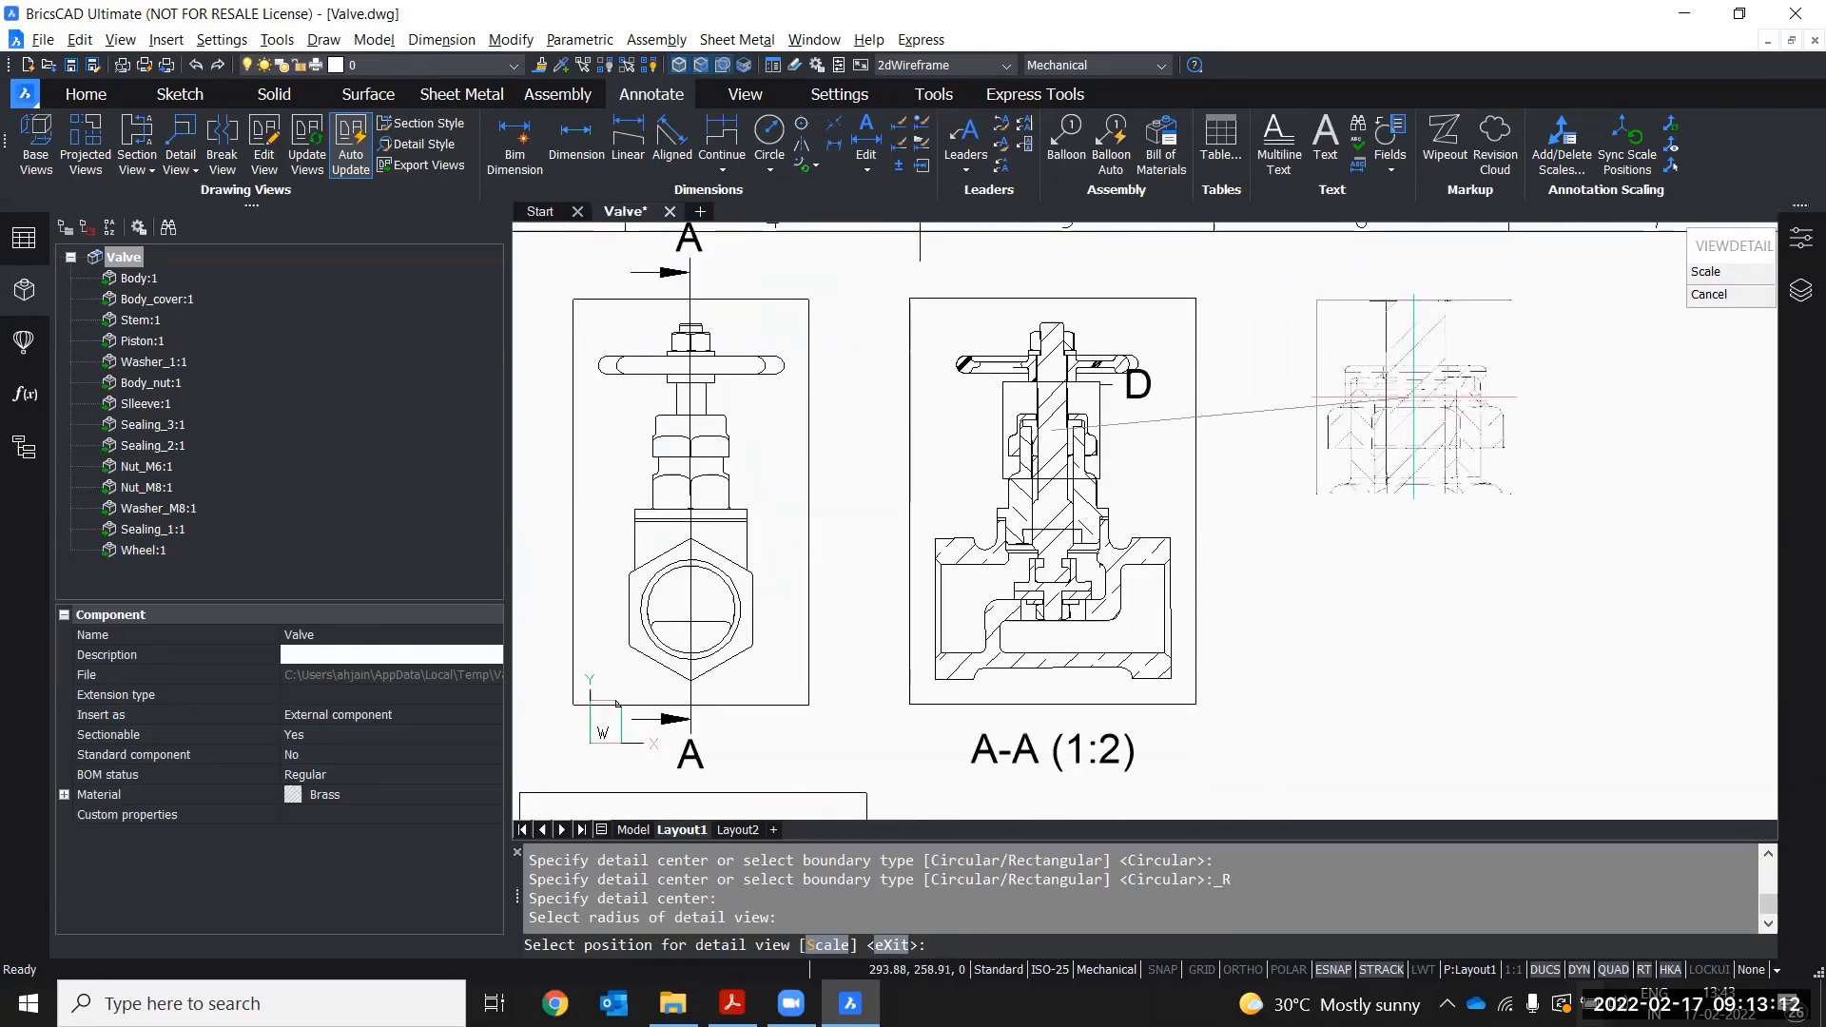
left_click(1412, 397)
scroll(1456, 606, "up", 5)
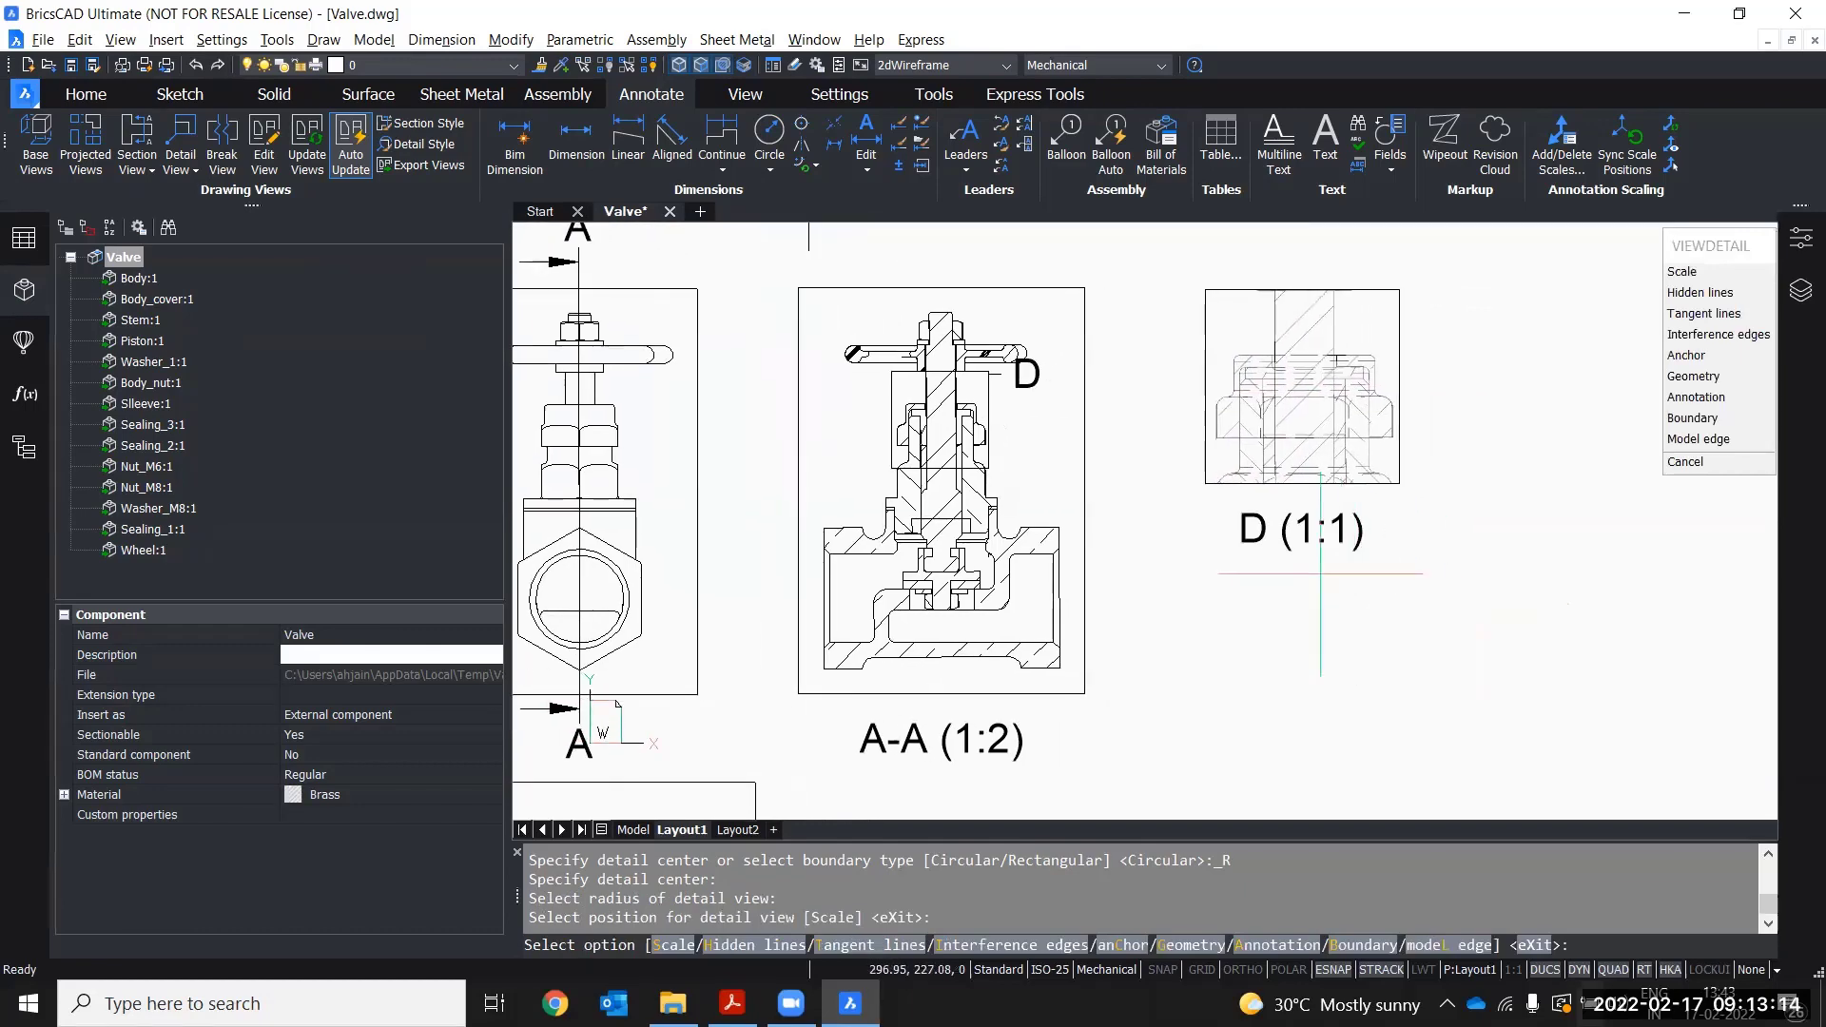
middle_click_drag(1325, 550, 1335, 648)
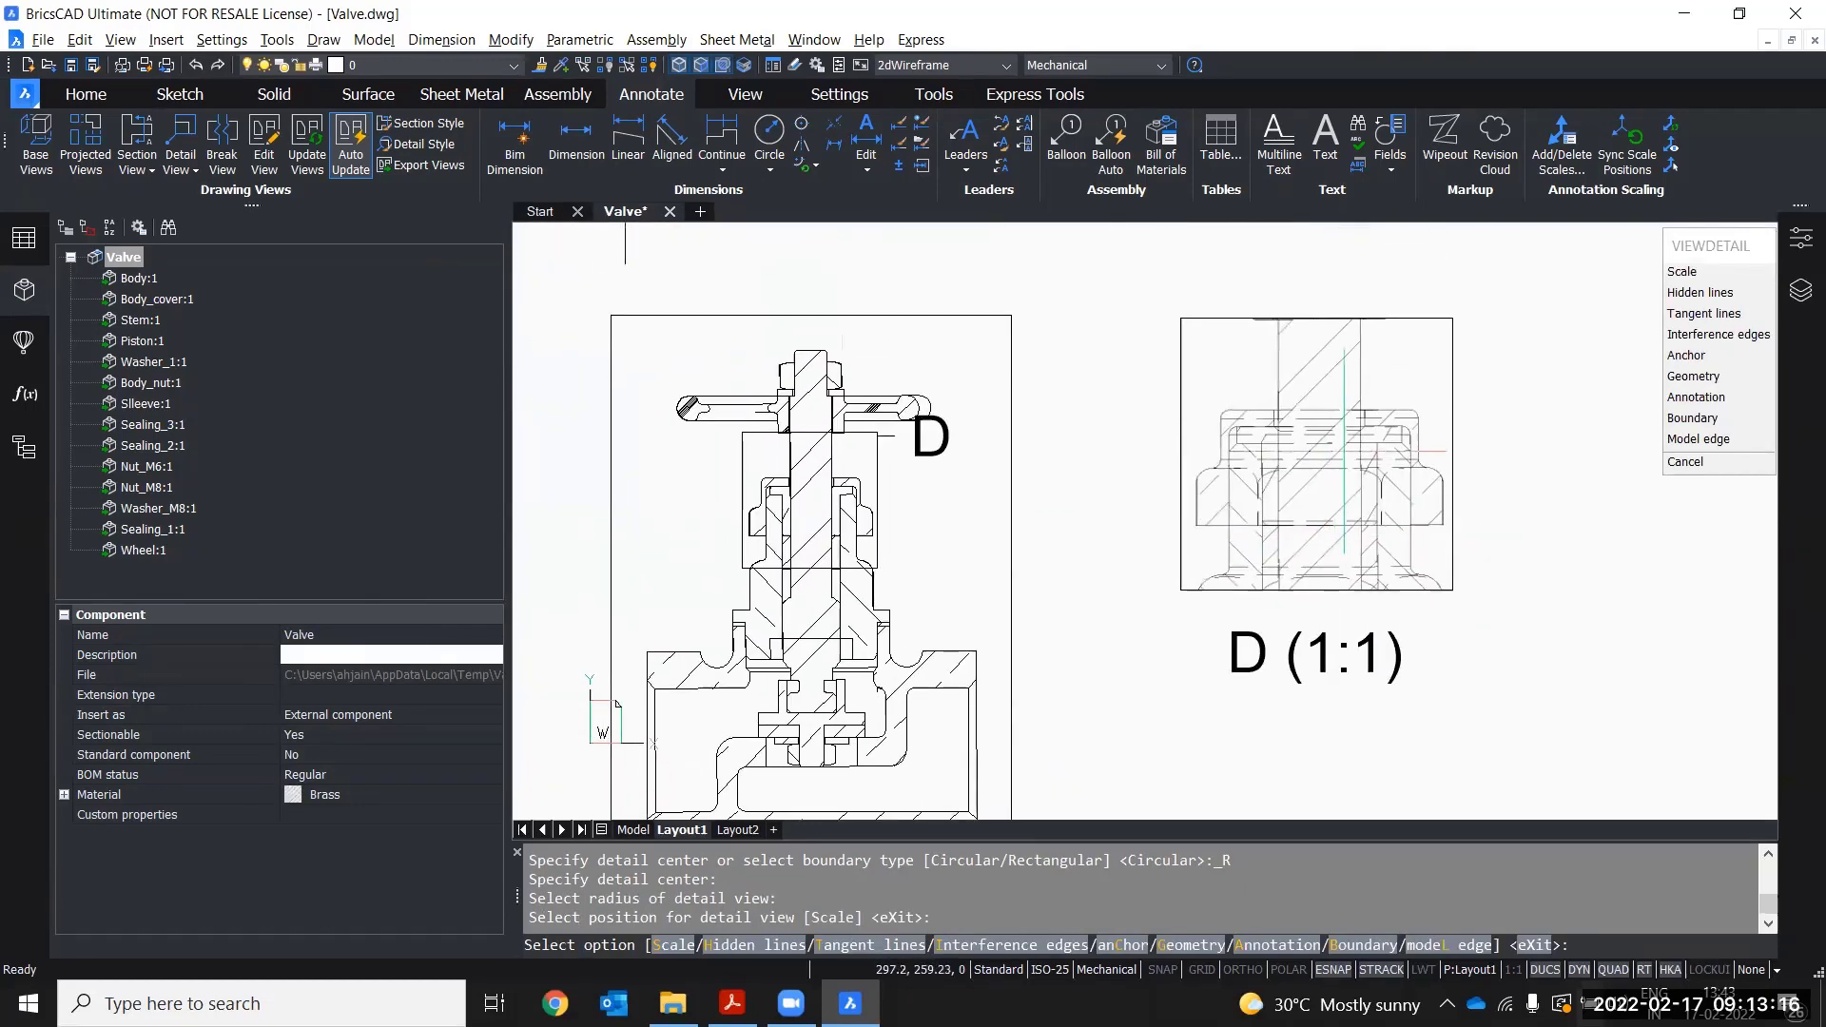
scroll(1344, 436, "up", 3)
scroll(1372, 508, "down", 3)
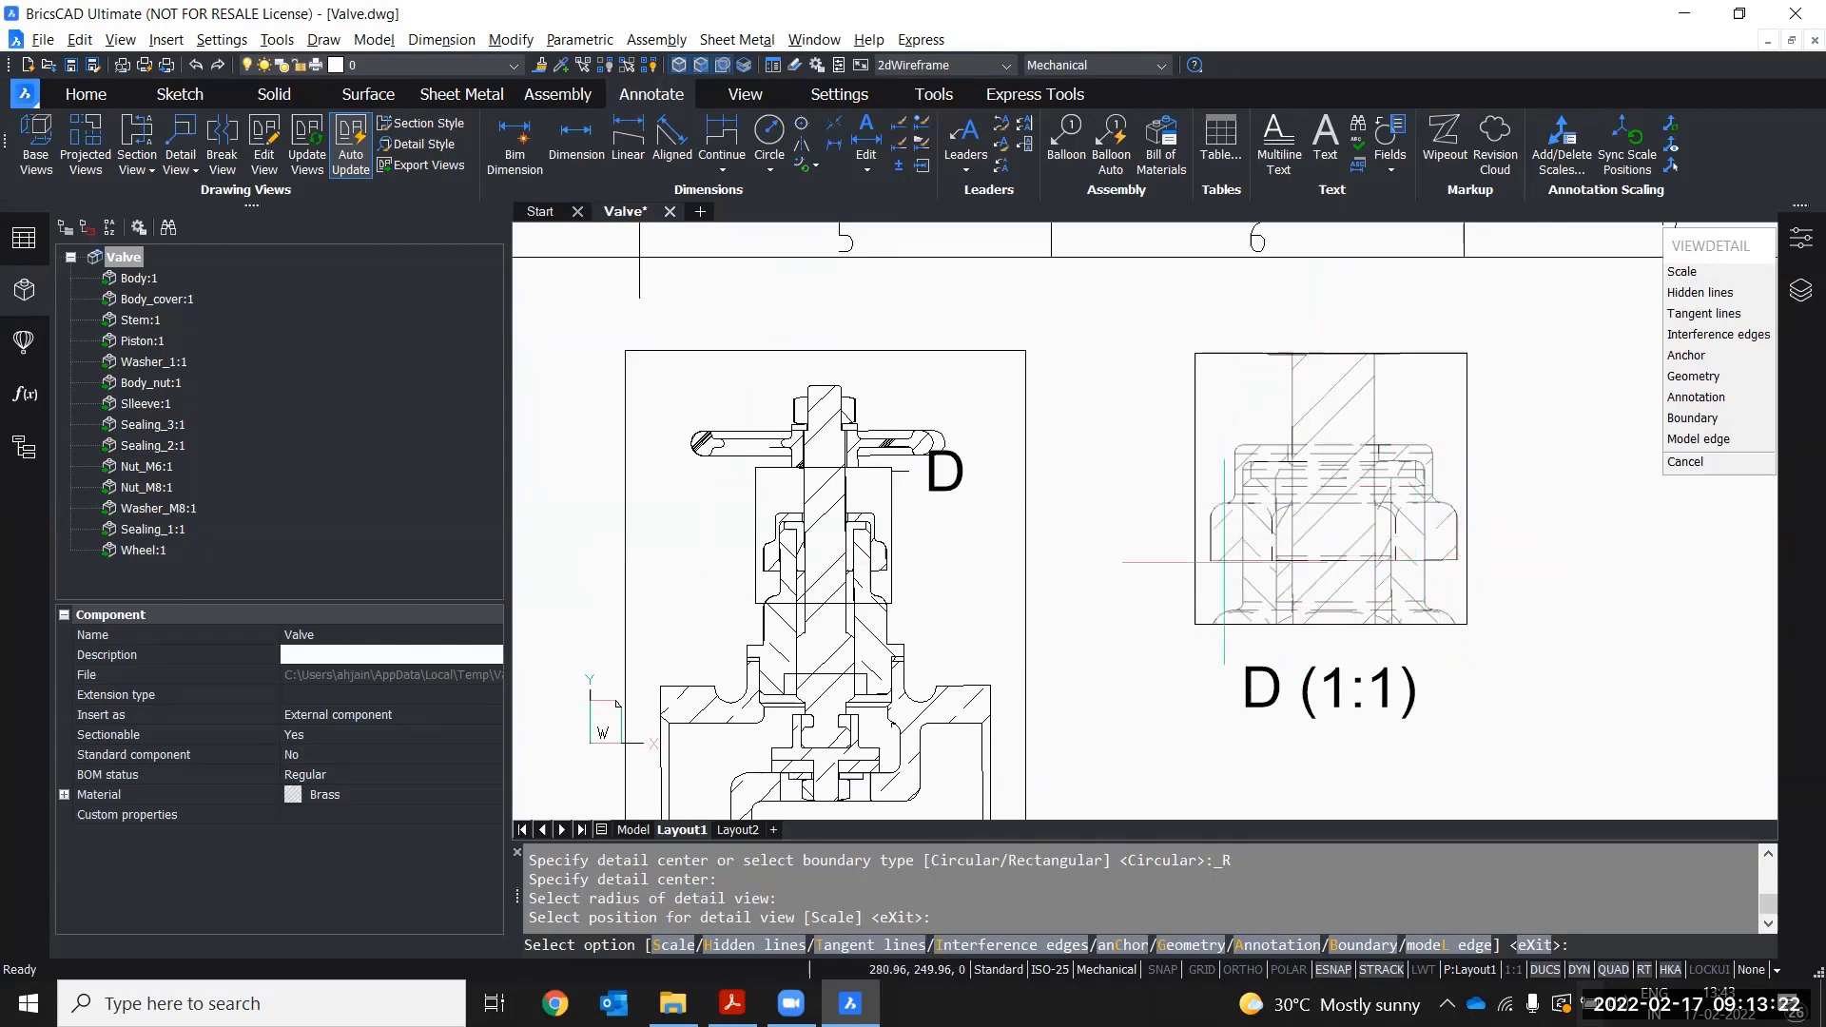
key("Escape")
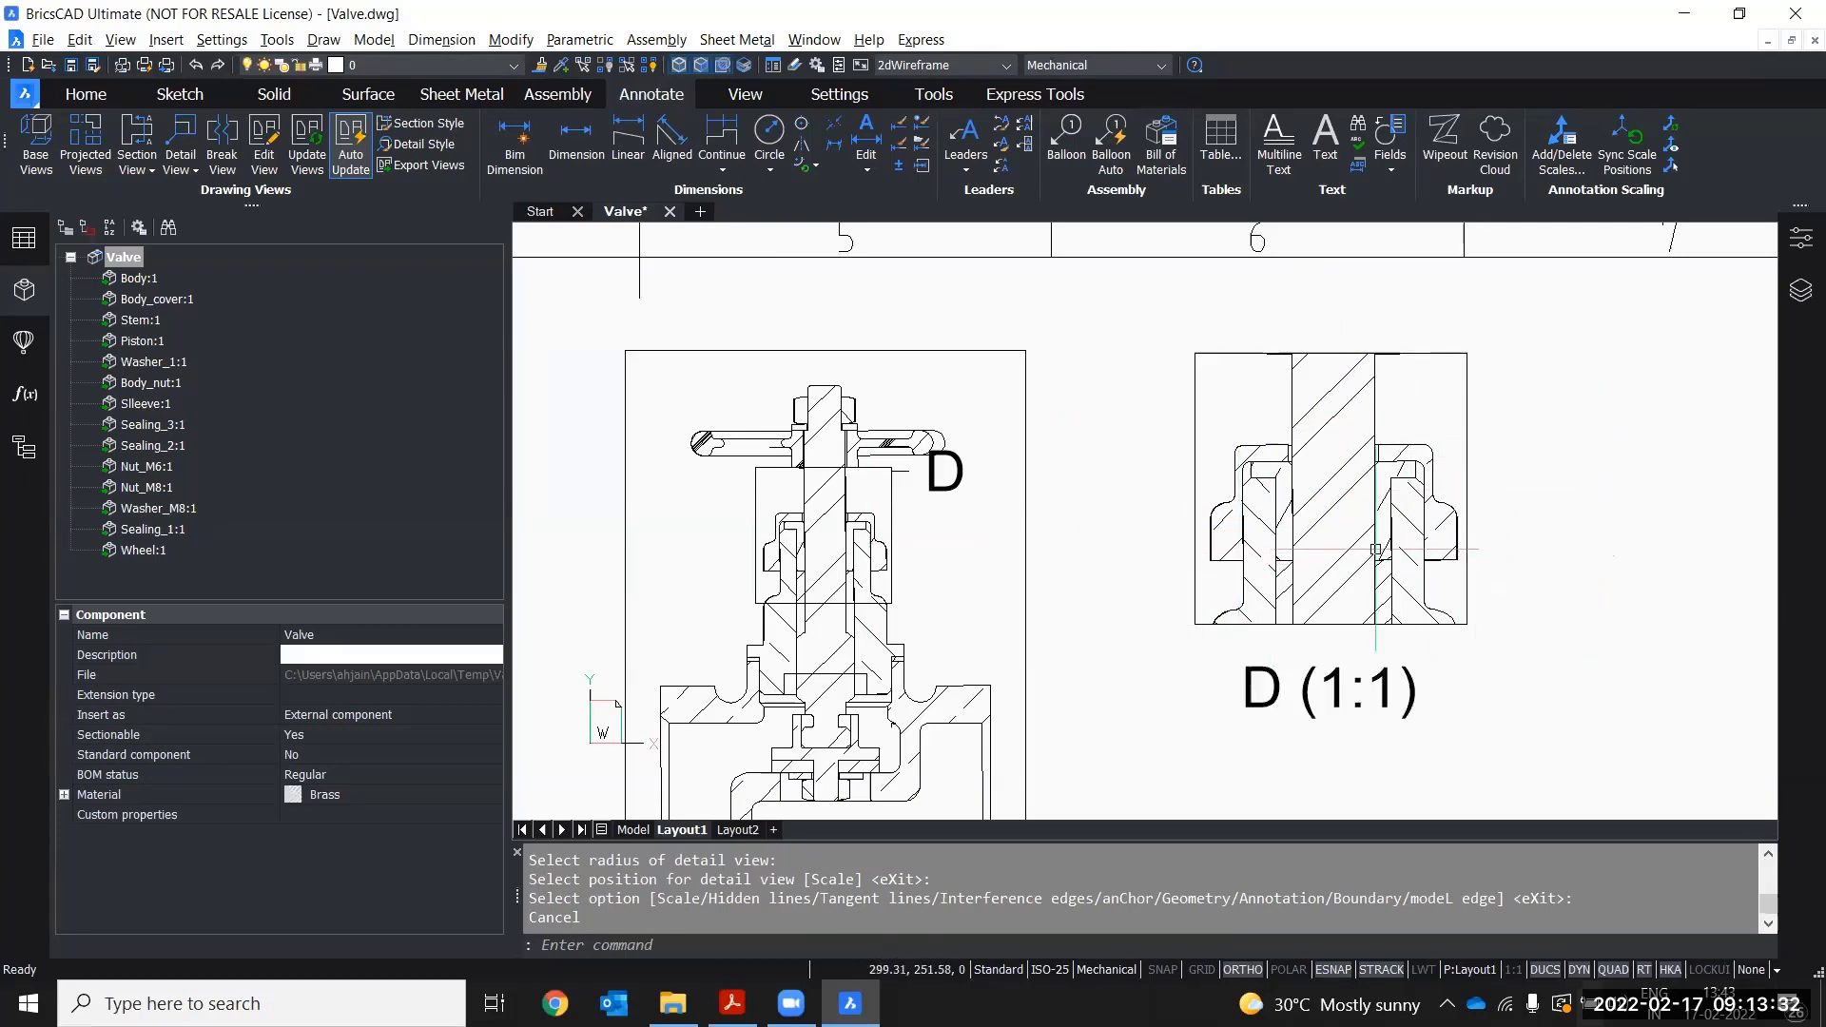
- Shorten the D detail boundary in the A-A view by moving its upper corner down to just above the body nut
mouse_move(1225, 558)
middle_mouse_down()
mouse_move(1308, 488)
mouse_move(1236, 458)
middle_mouse_up()
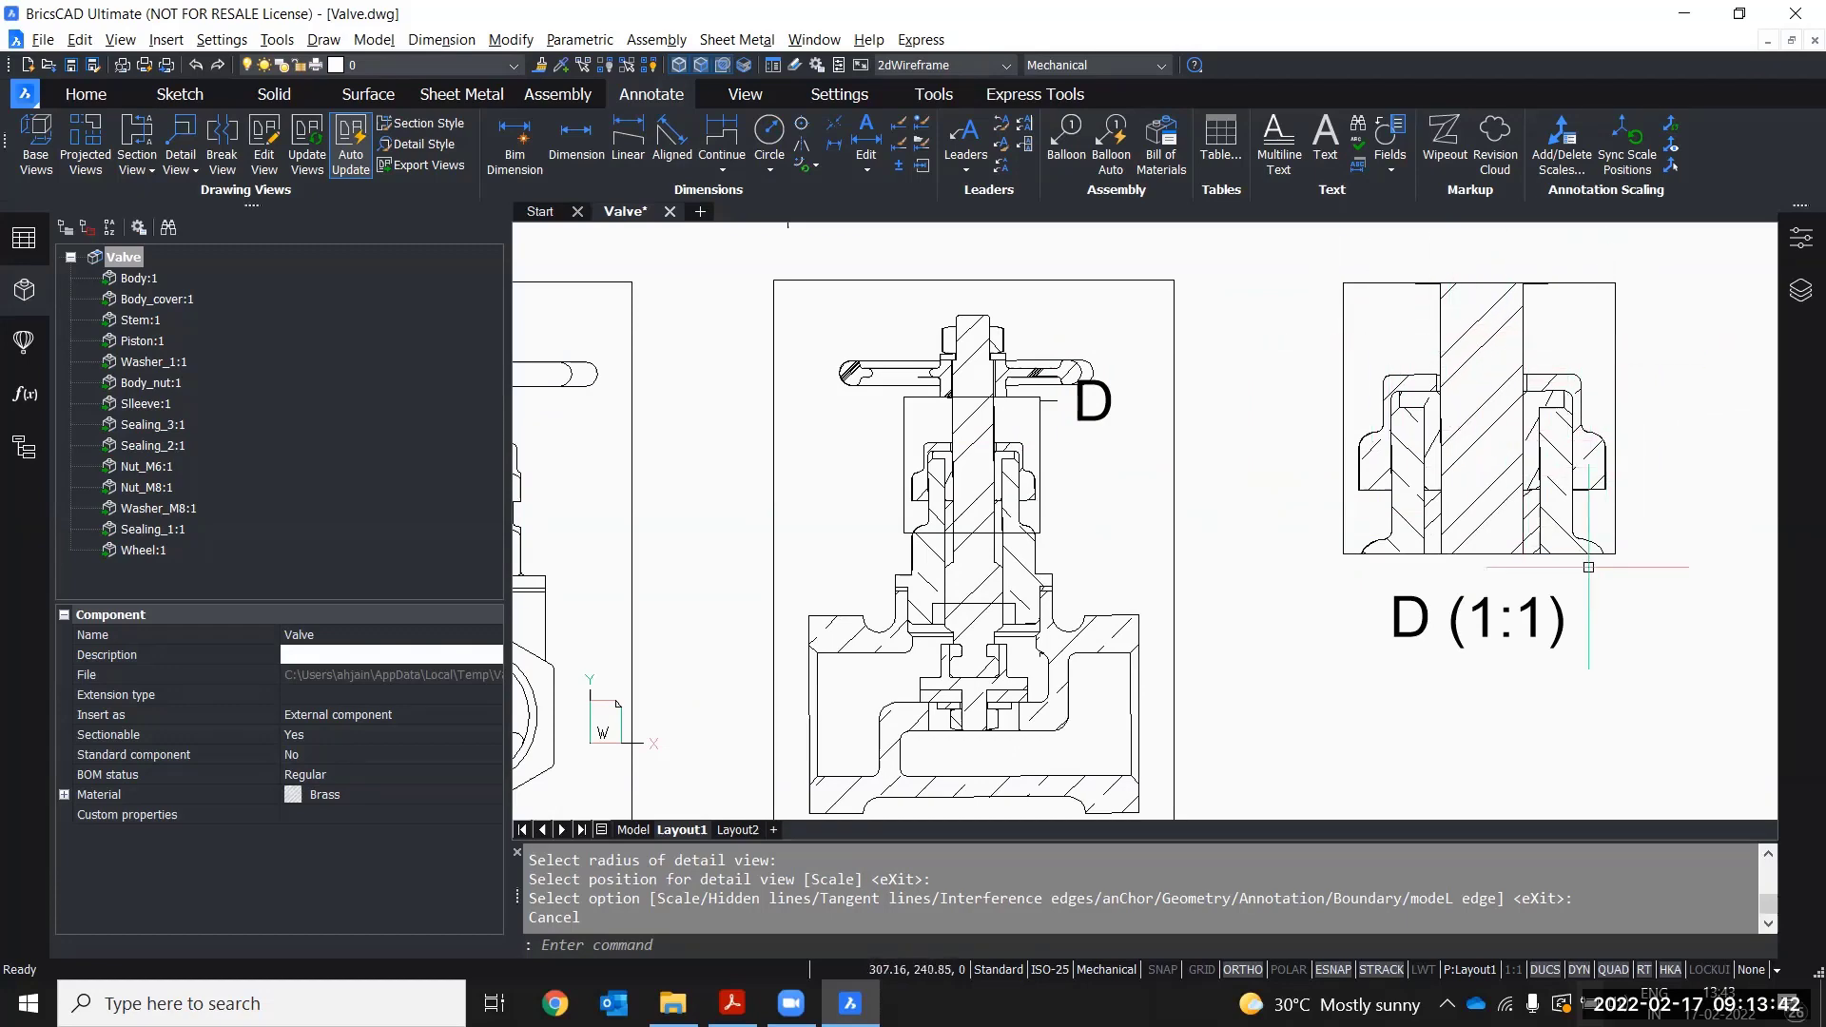
scroll(1021, 489, "up", 3)
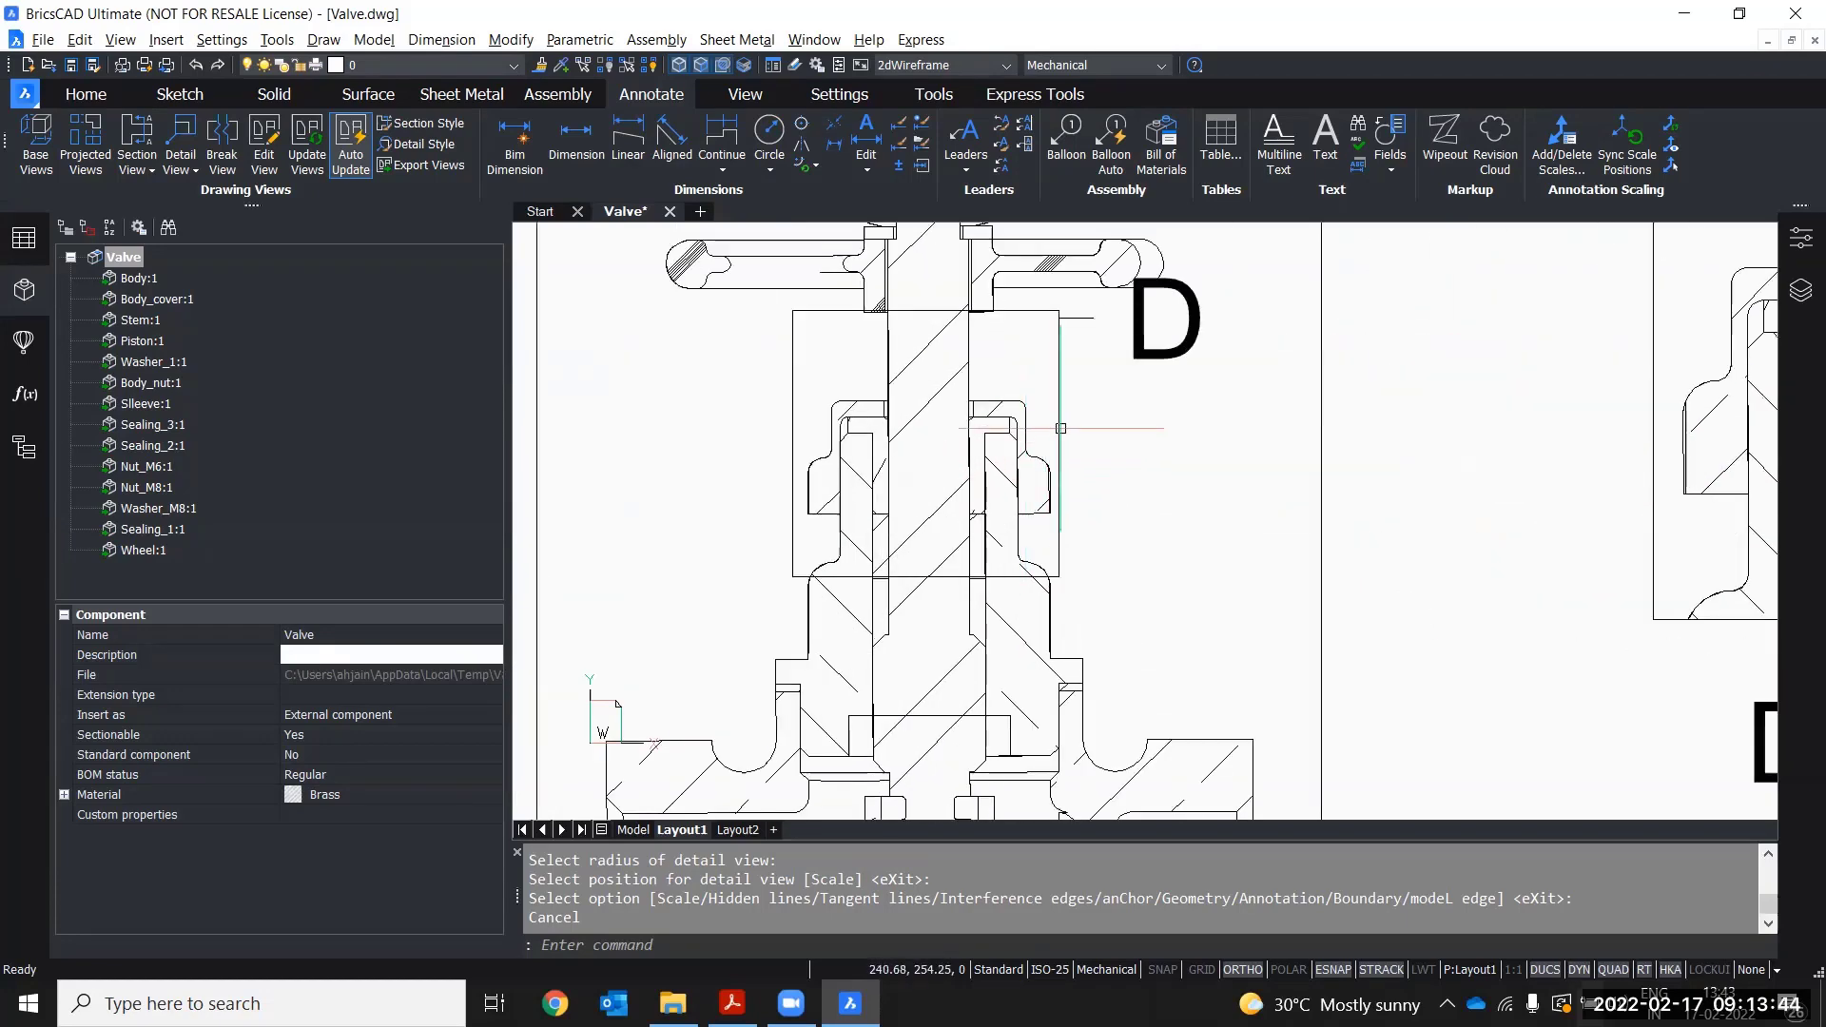
left_click(983, 439)
mouse_move(1059, 311)
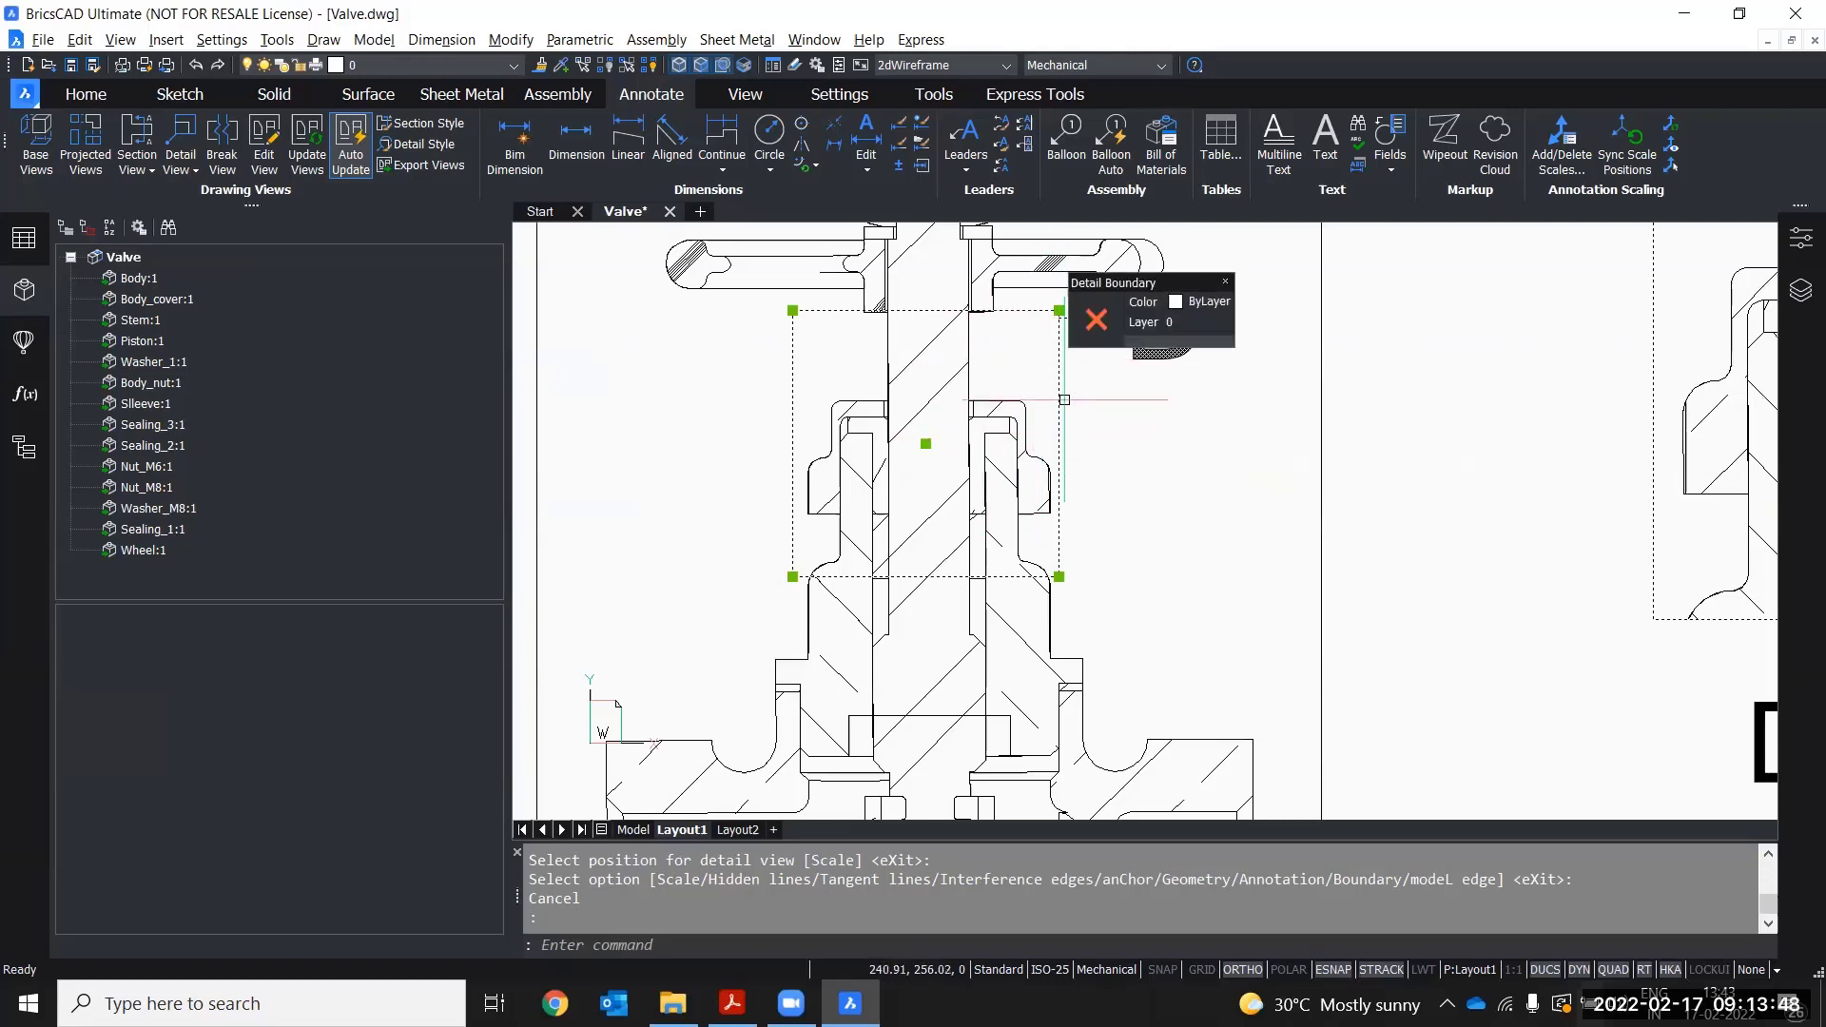
left_click(1059, 311)
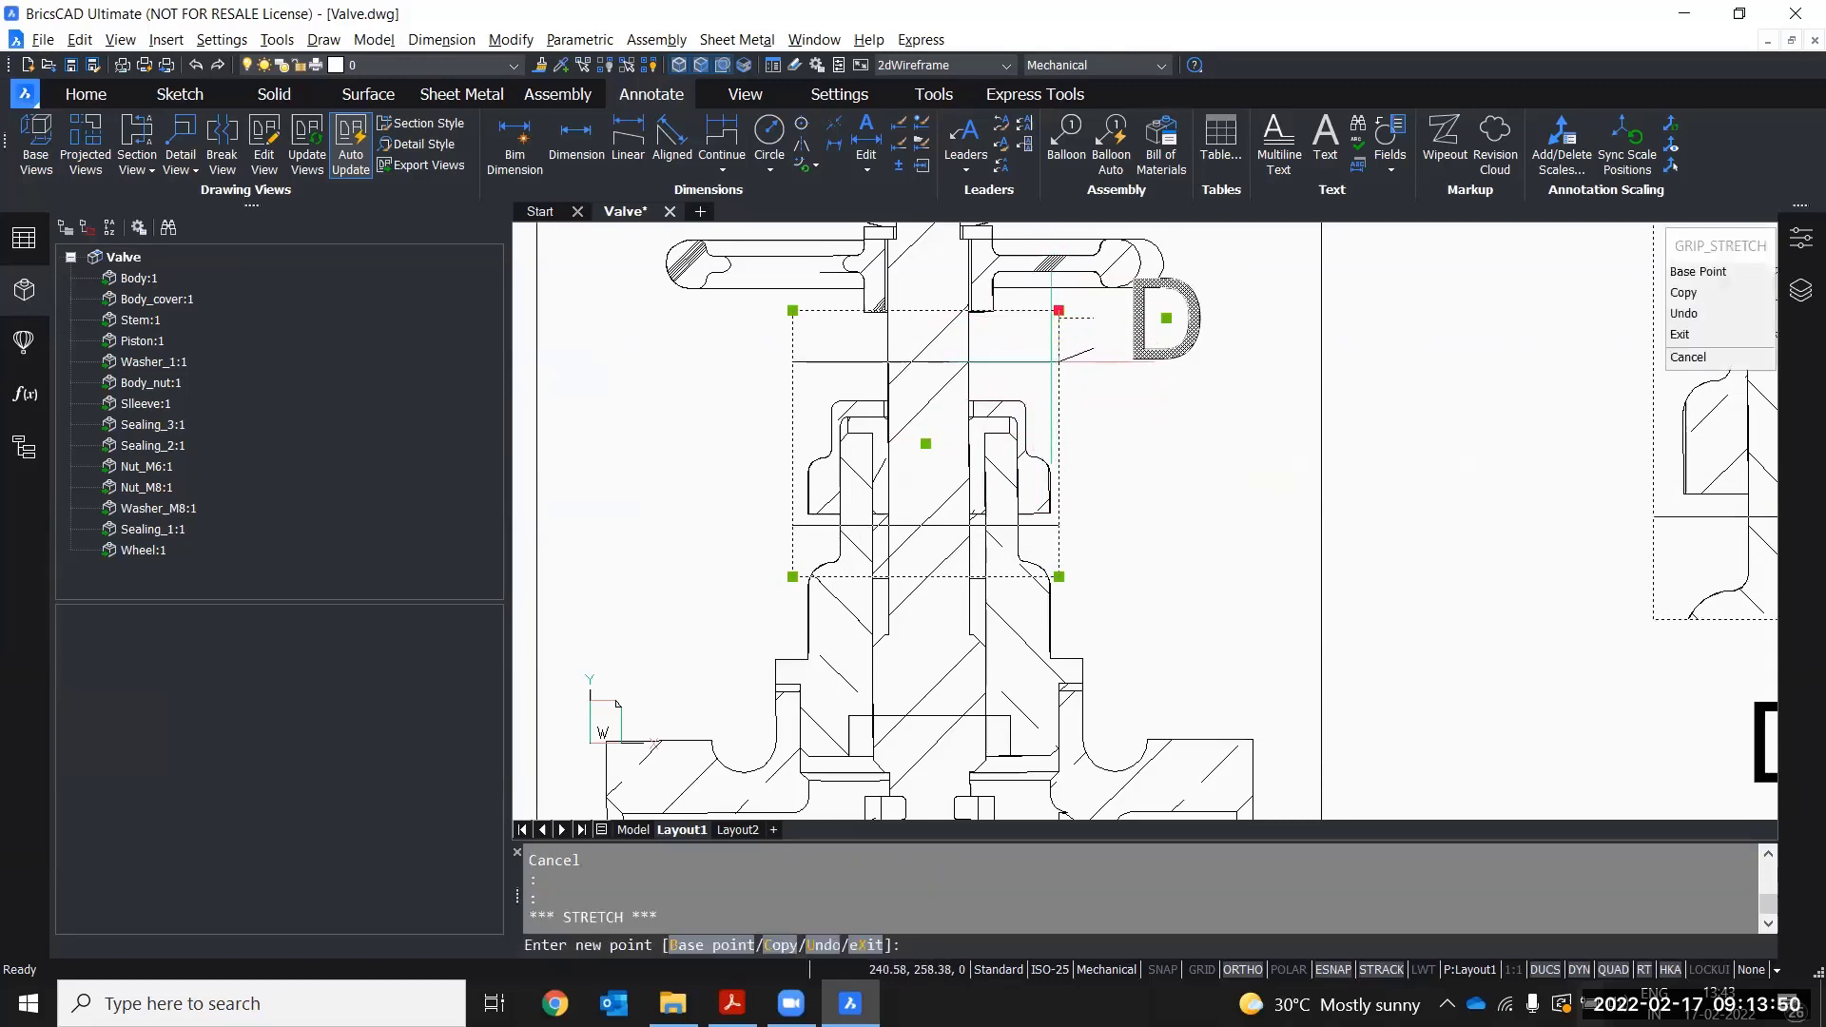
left_click(1054, 362)
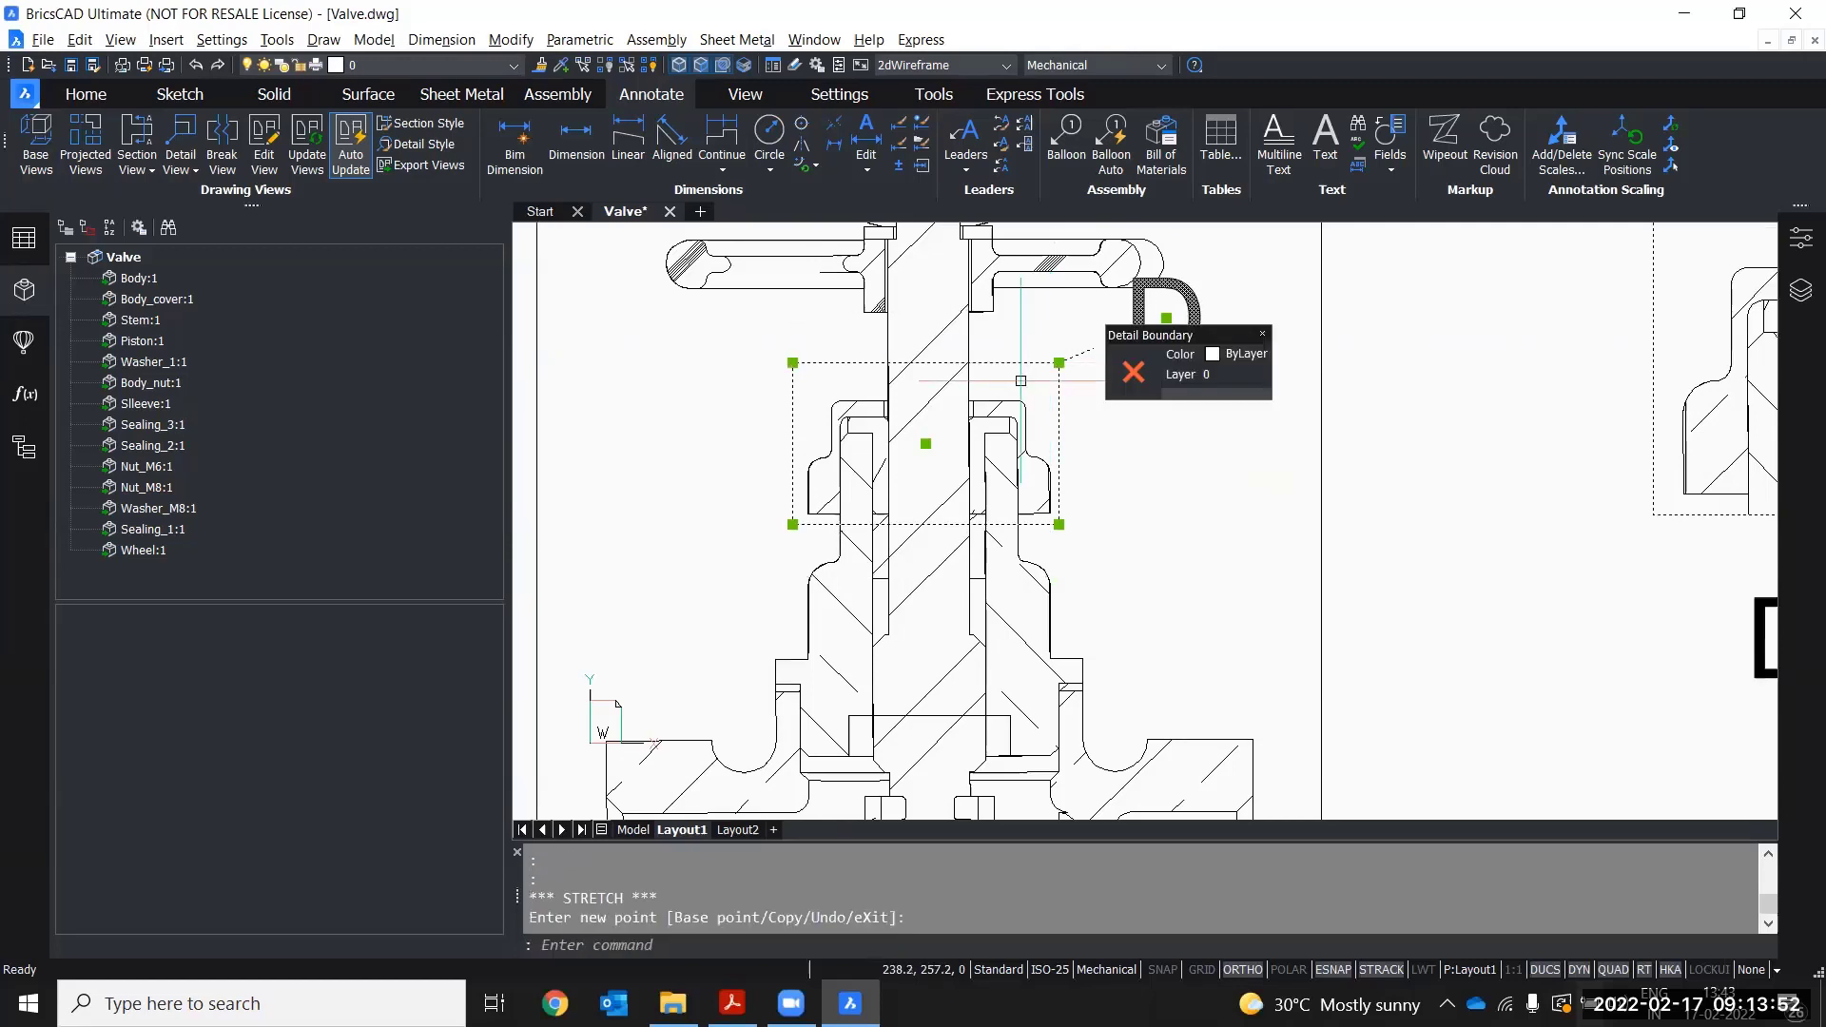
- Move the D detail boundary slightly down by its centre so it frames the body nut, and deselect it
left_click(925, 443)
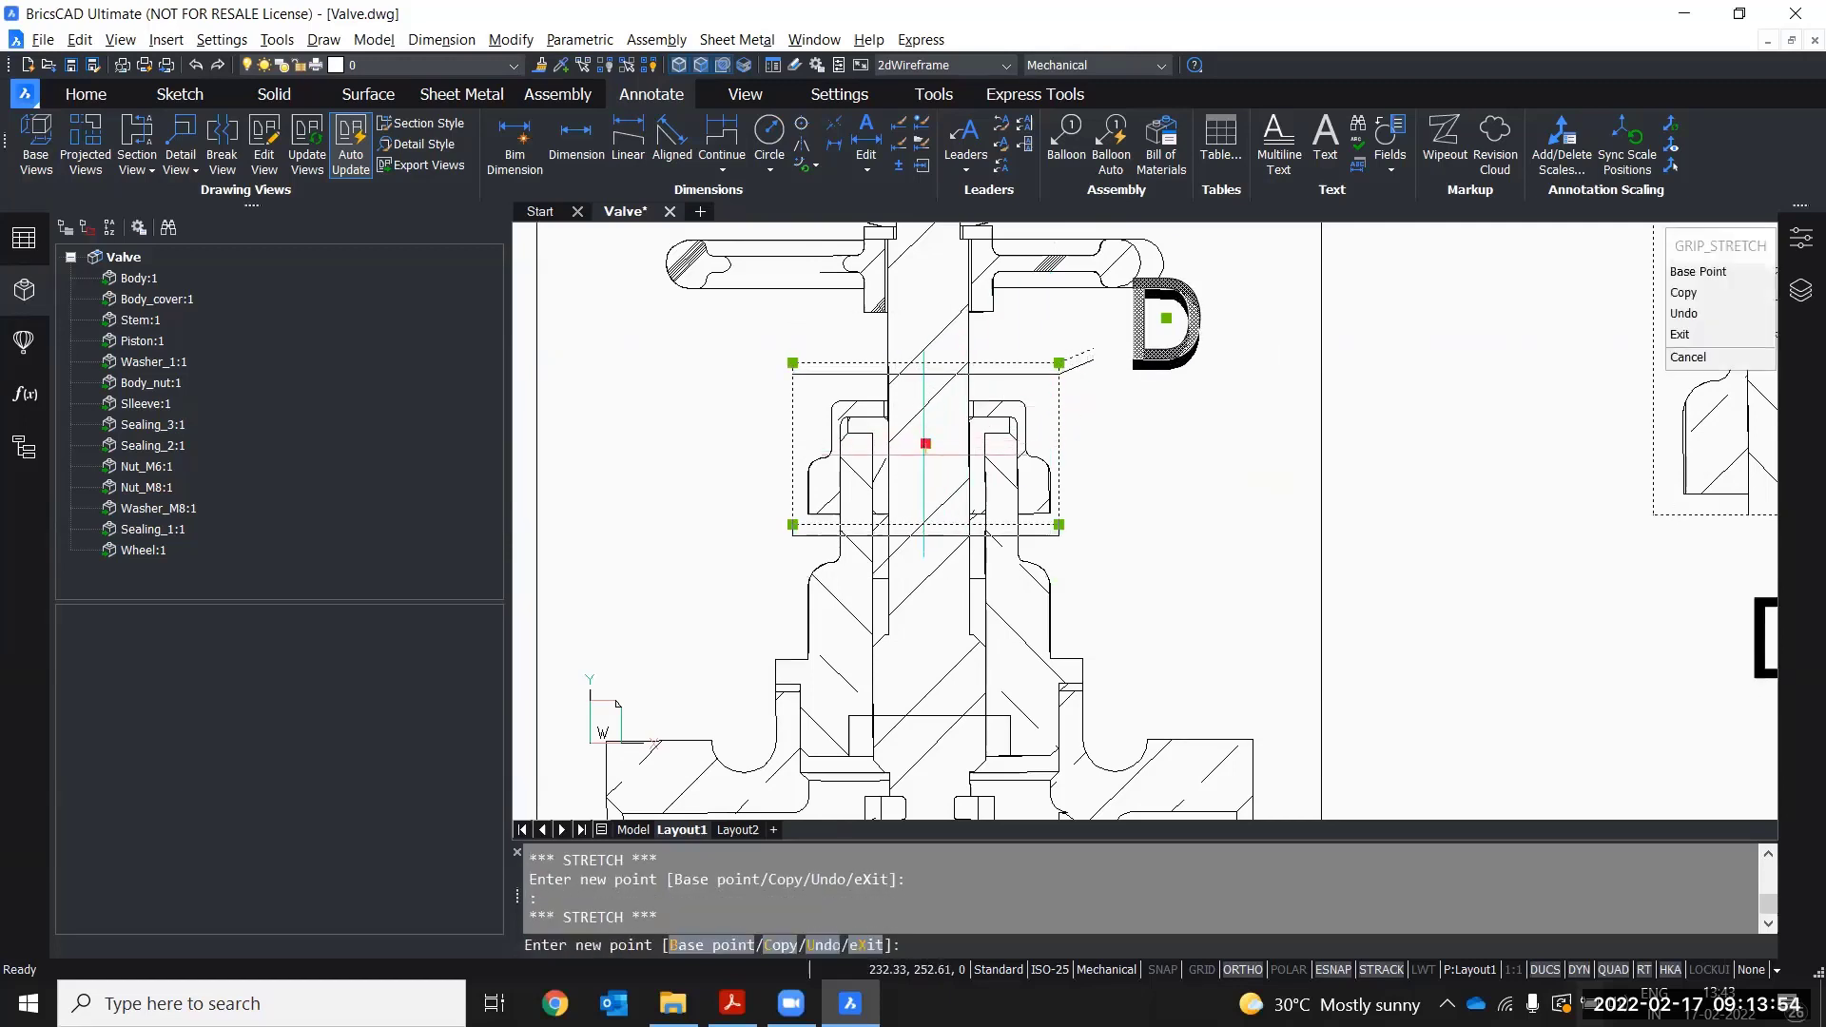
left_click(925, 457)
key("Escape")
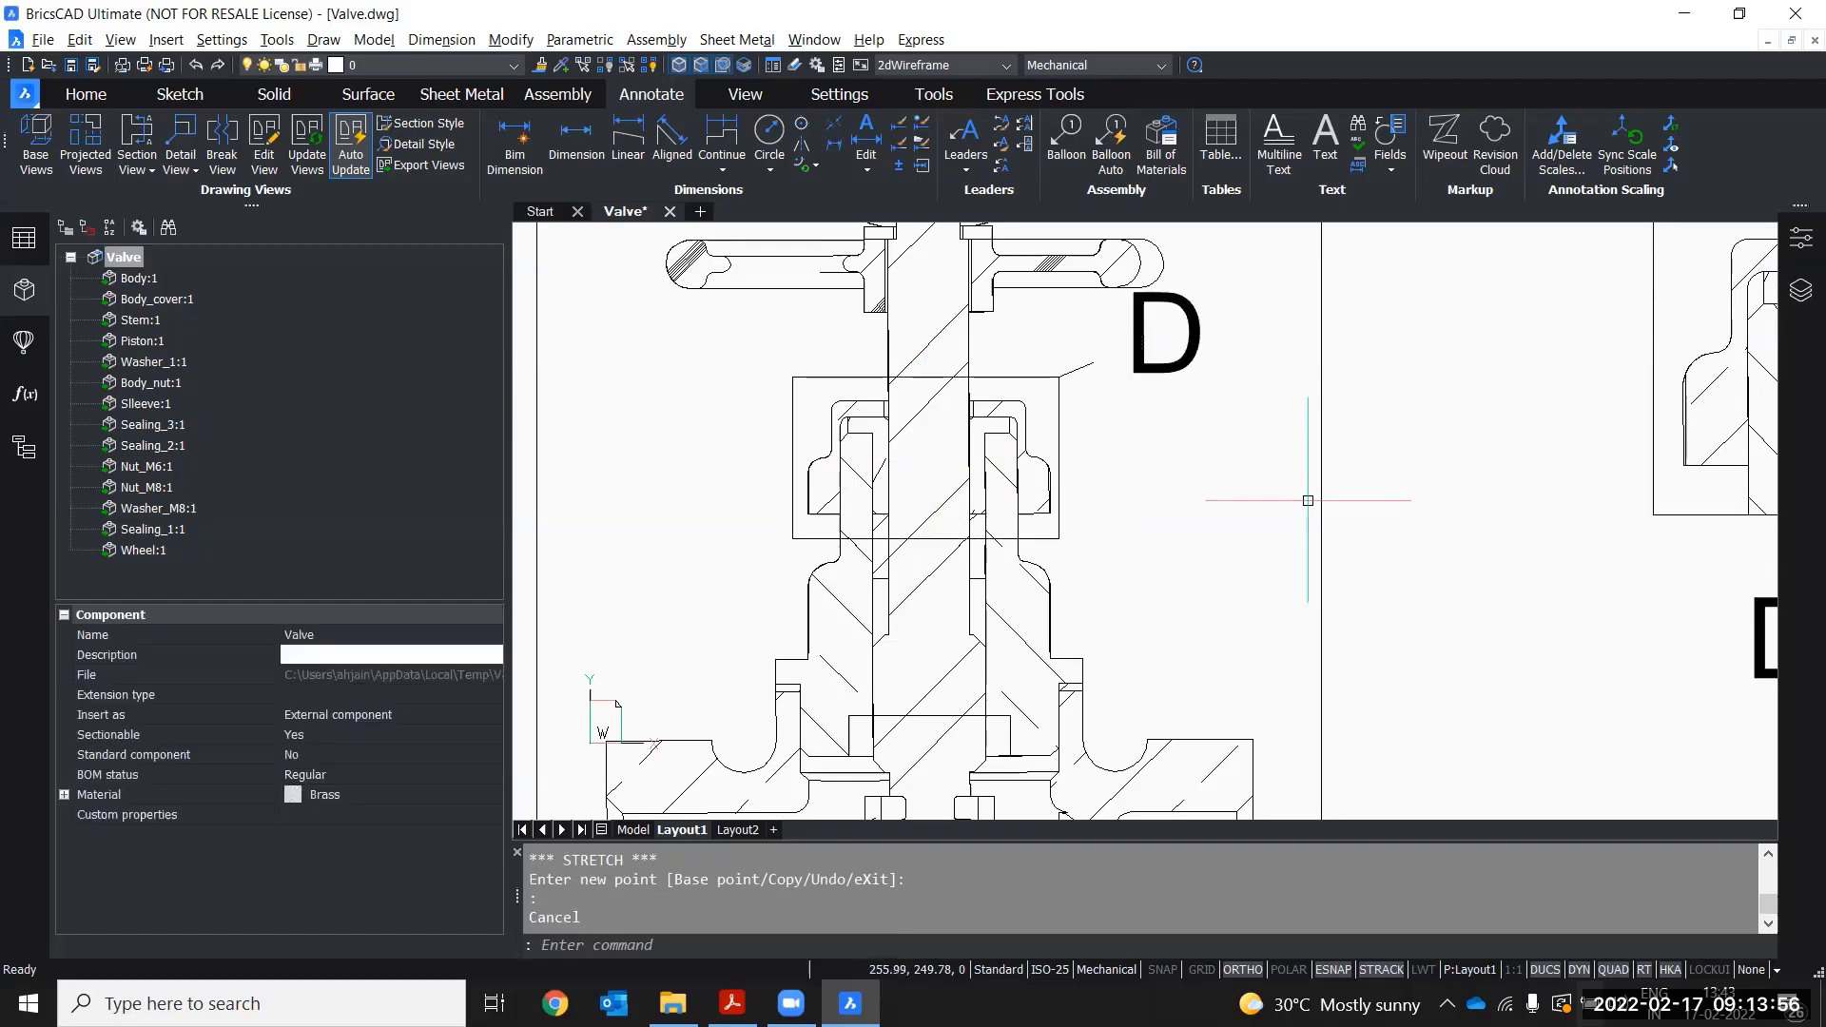
- Start a circular detail view of the A-A section, centred on the stem's lower end with a boundary circle around its connection to the piston
scroll(1309, 502, "down", 1)
middle_click_drag(1309, 501, 933, 528)
middle_click_drag(1448, 510, 1300, 510)
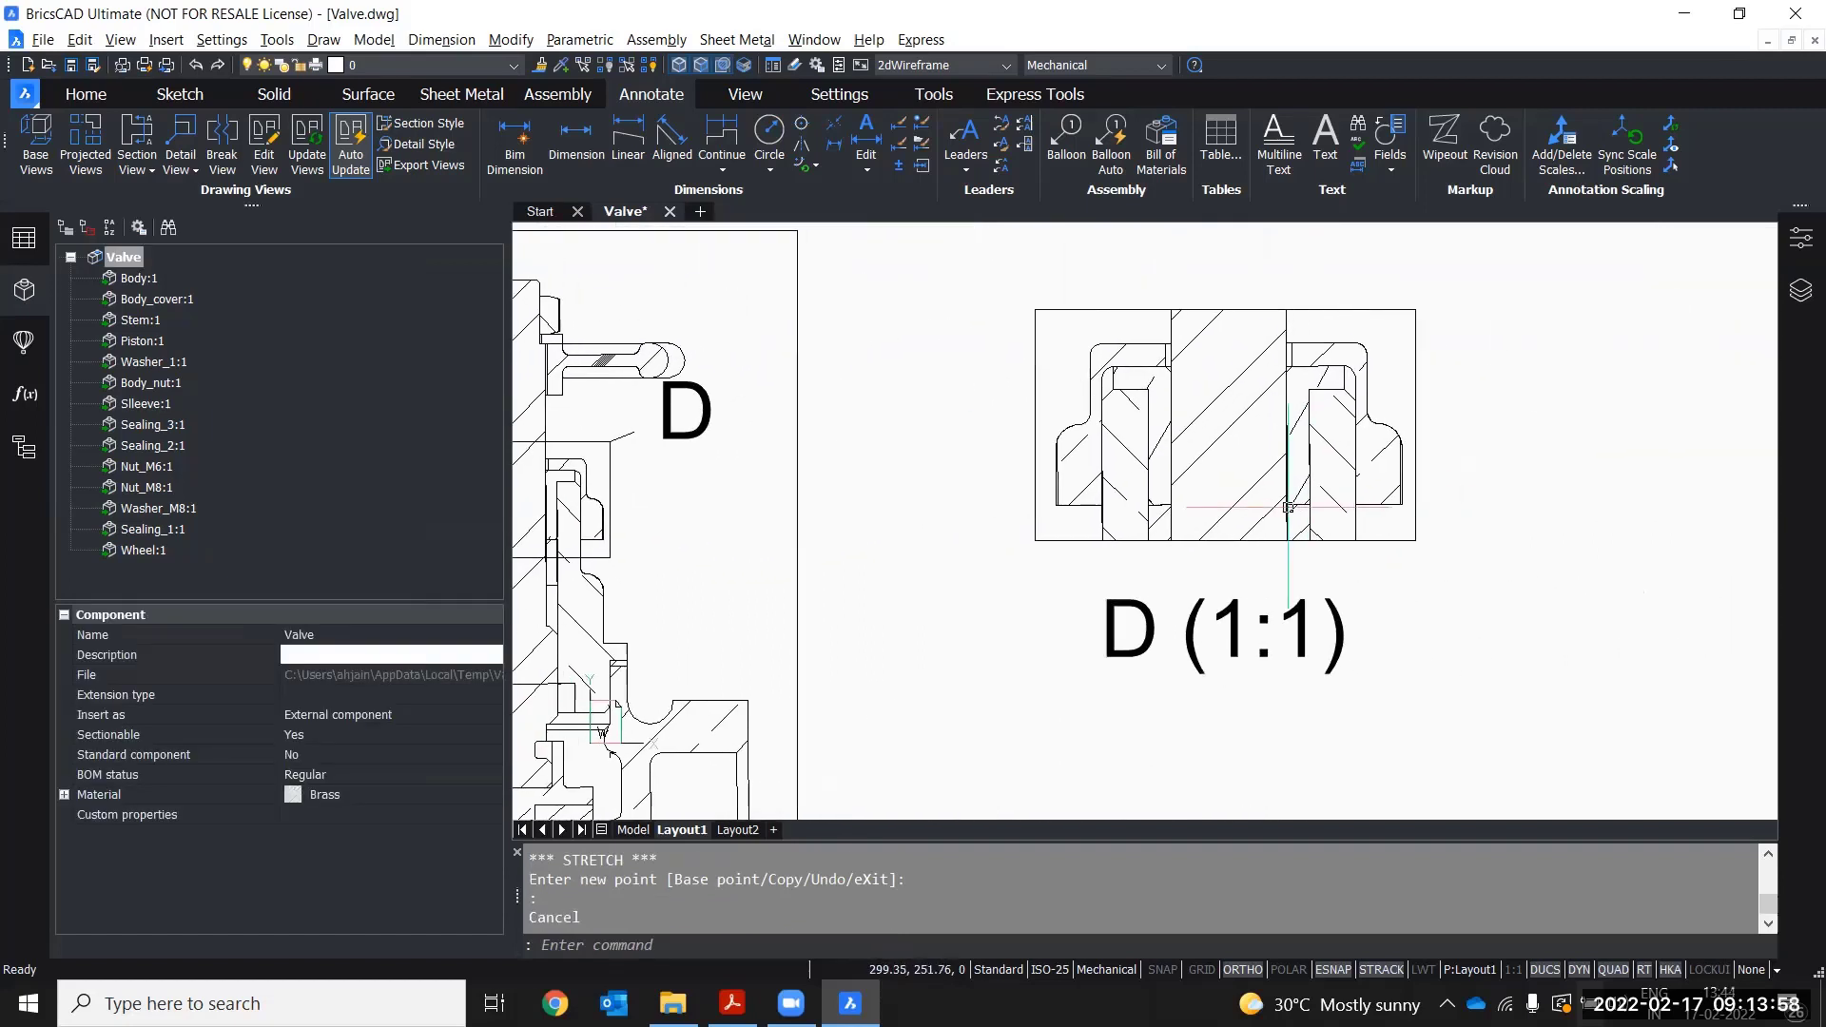
middle_click_drag(1065, 518, 1179, 519)
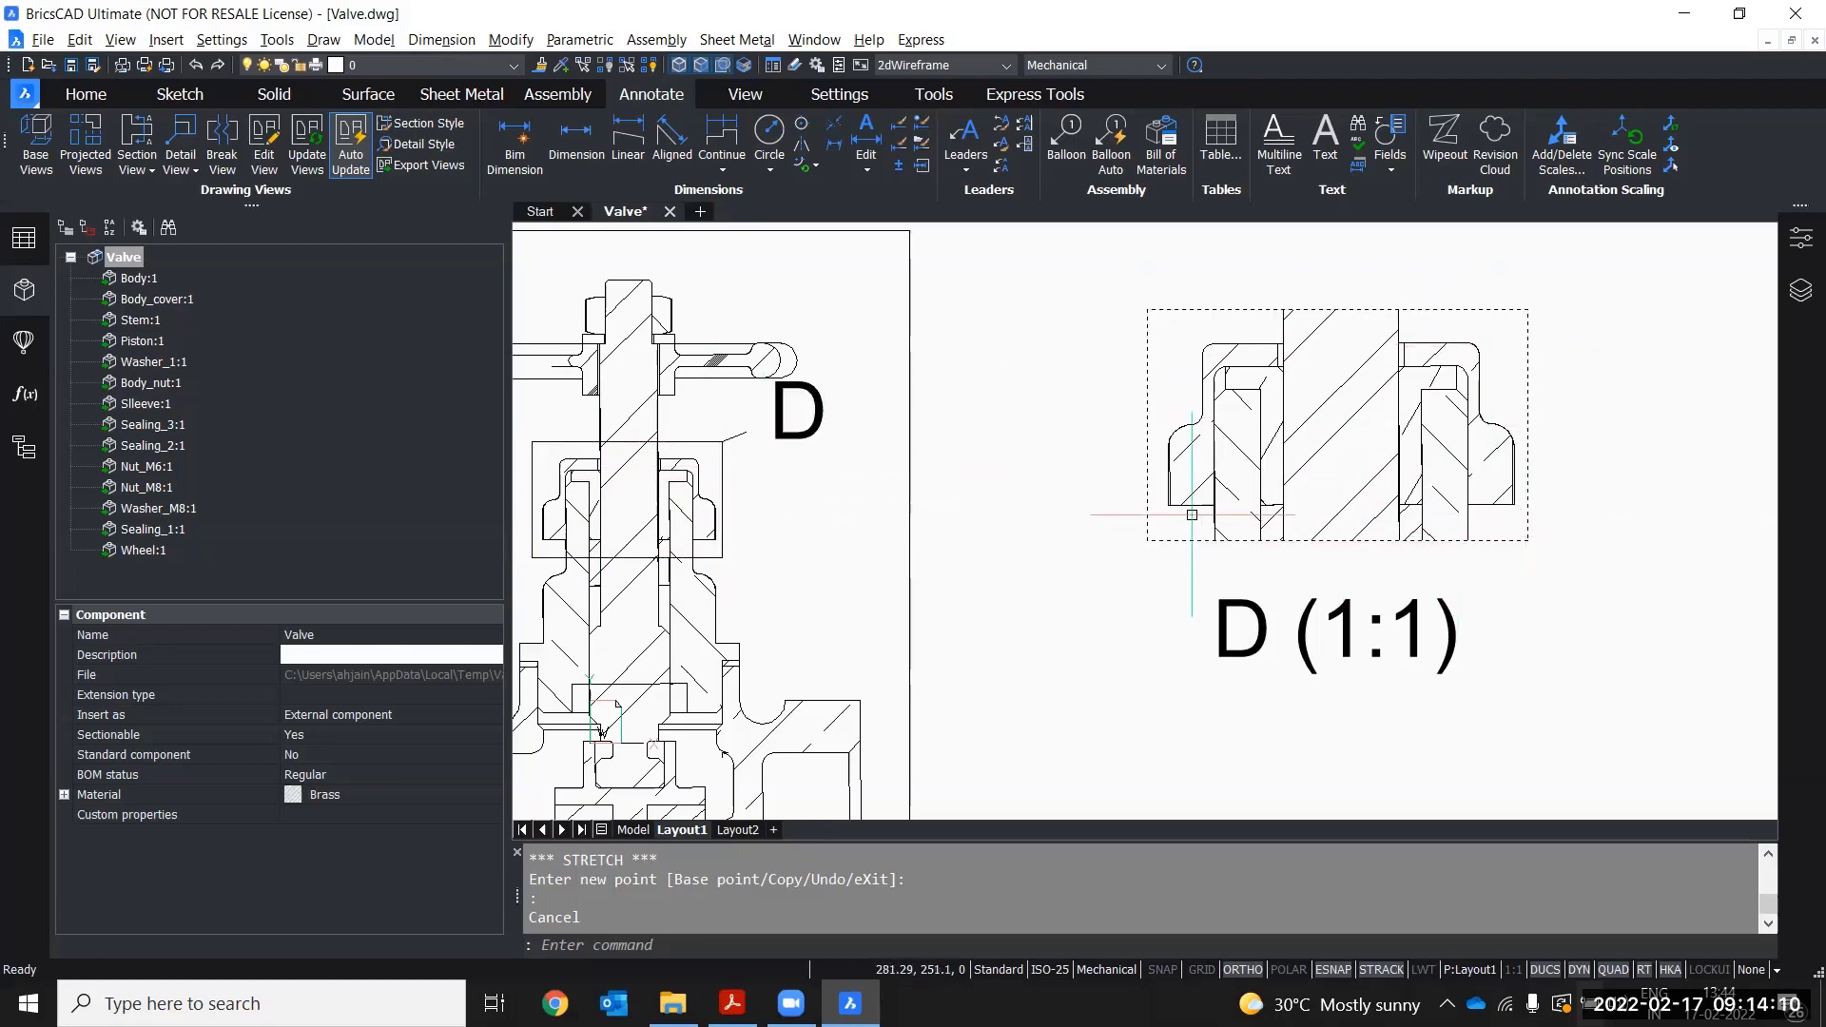
scroll(1173, 492, "down", 3)
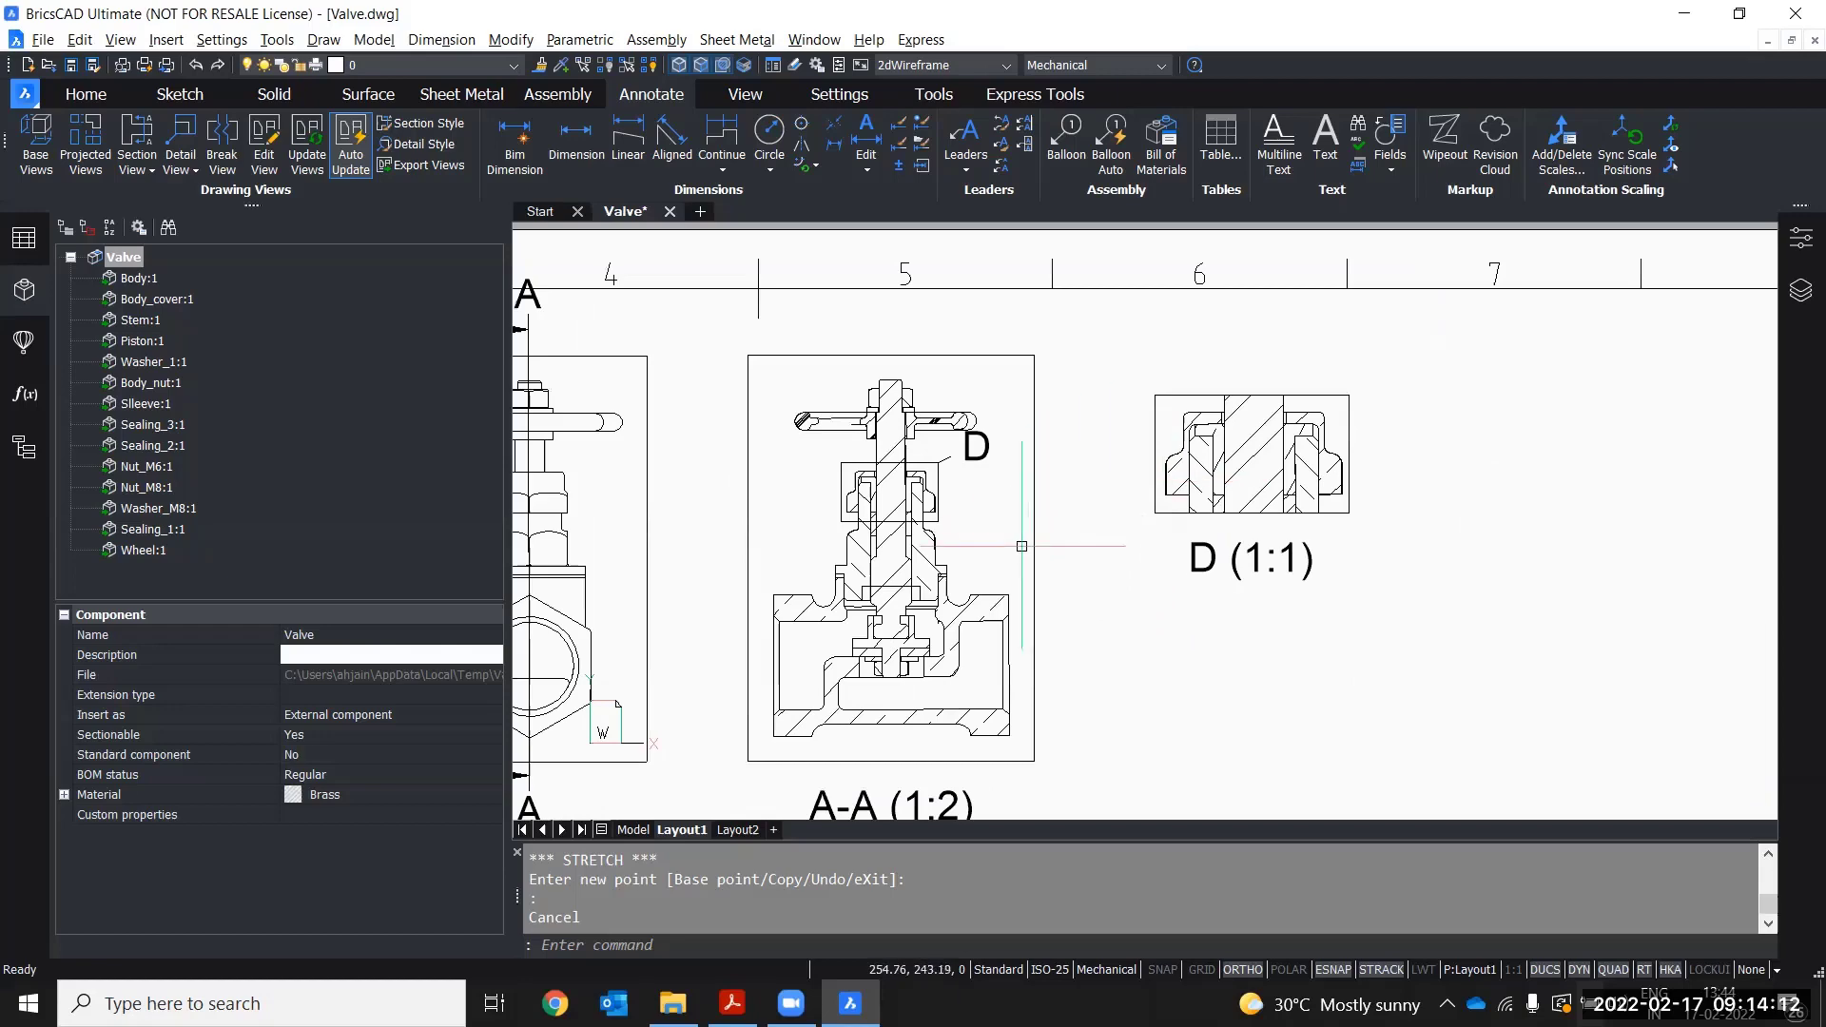
scroll(1052, 526, "up", 4)
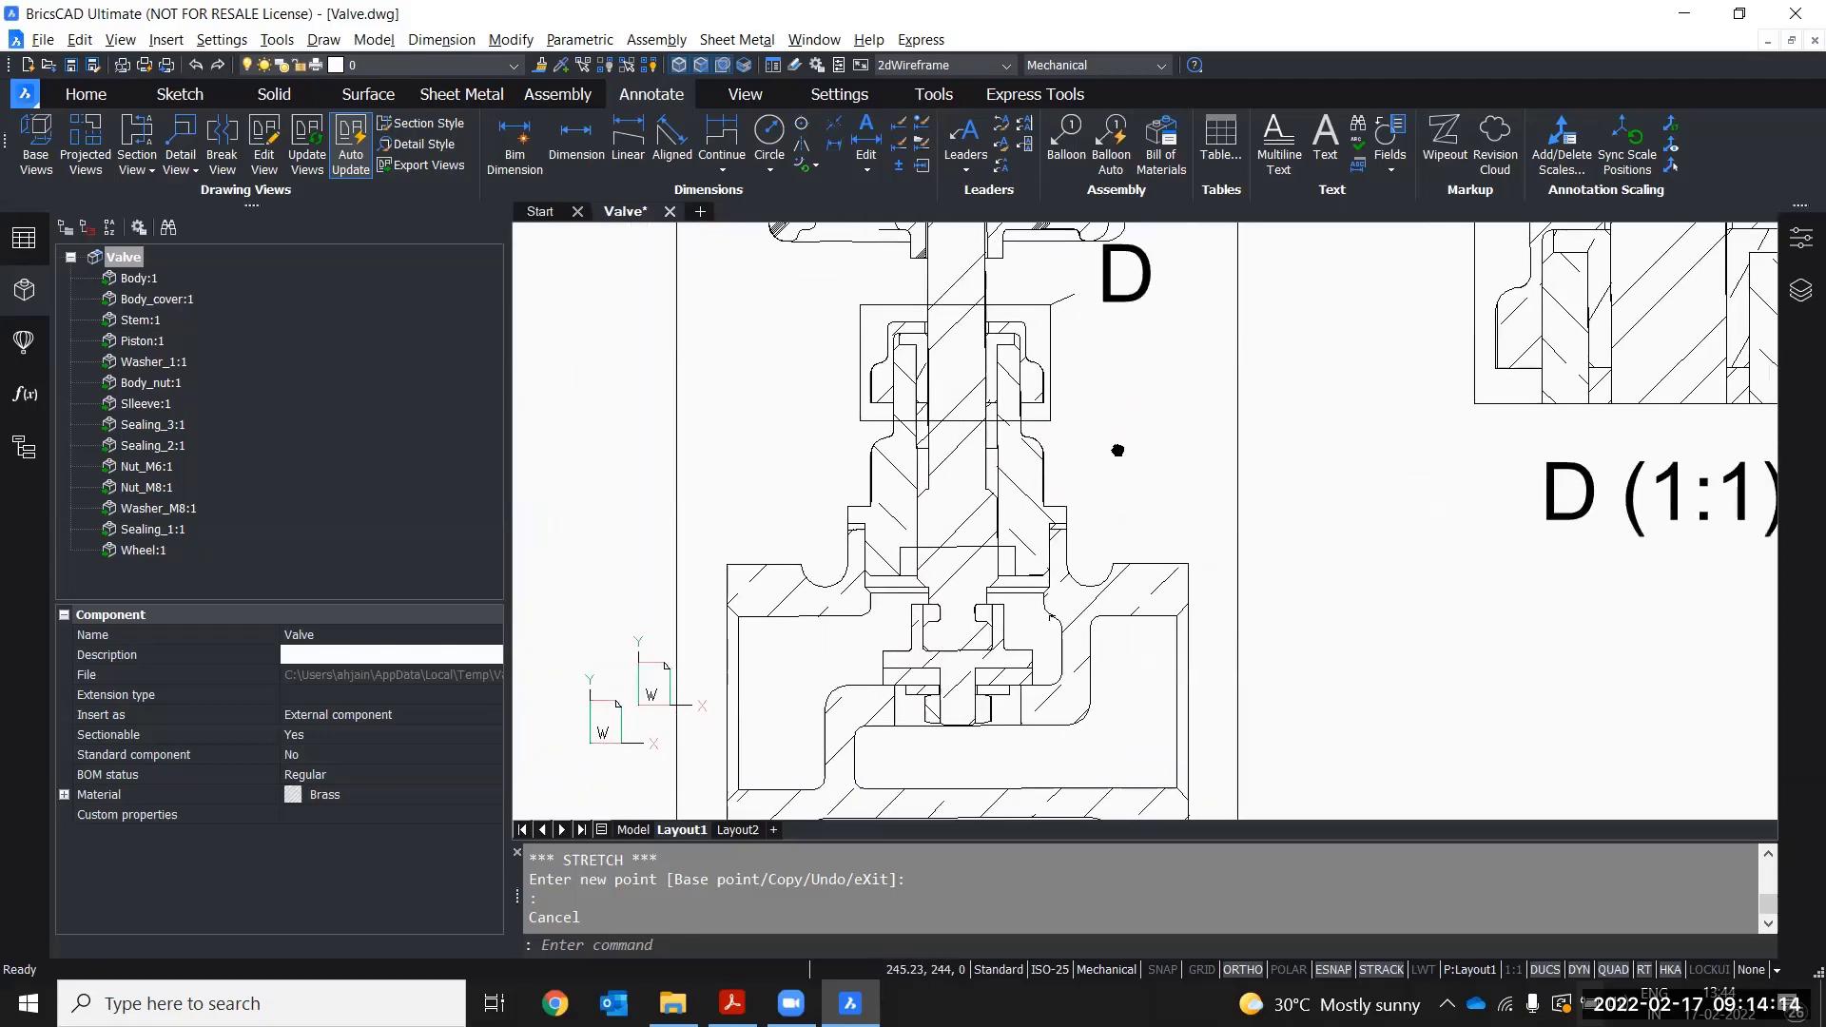
left_click(177, 174)
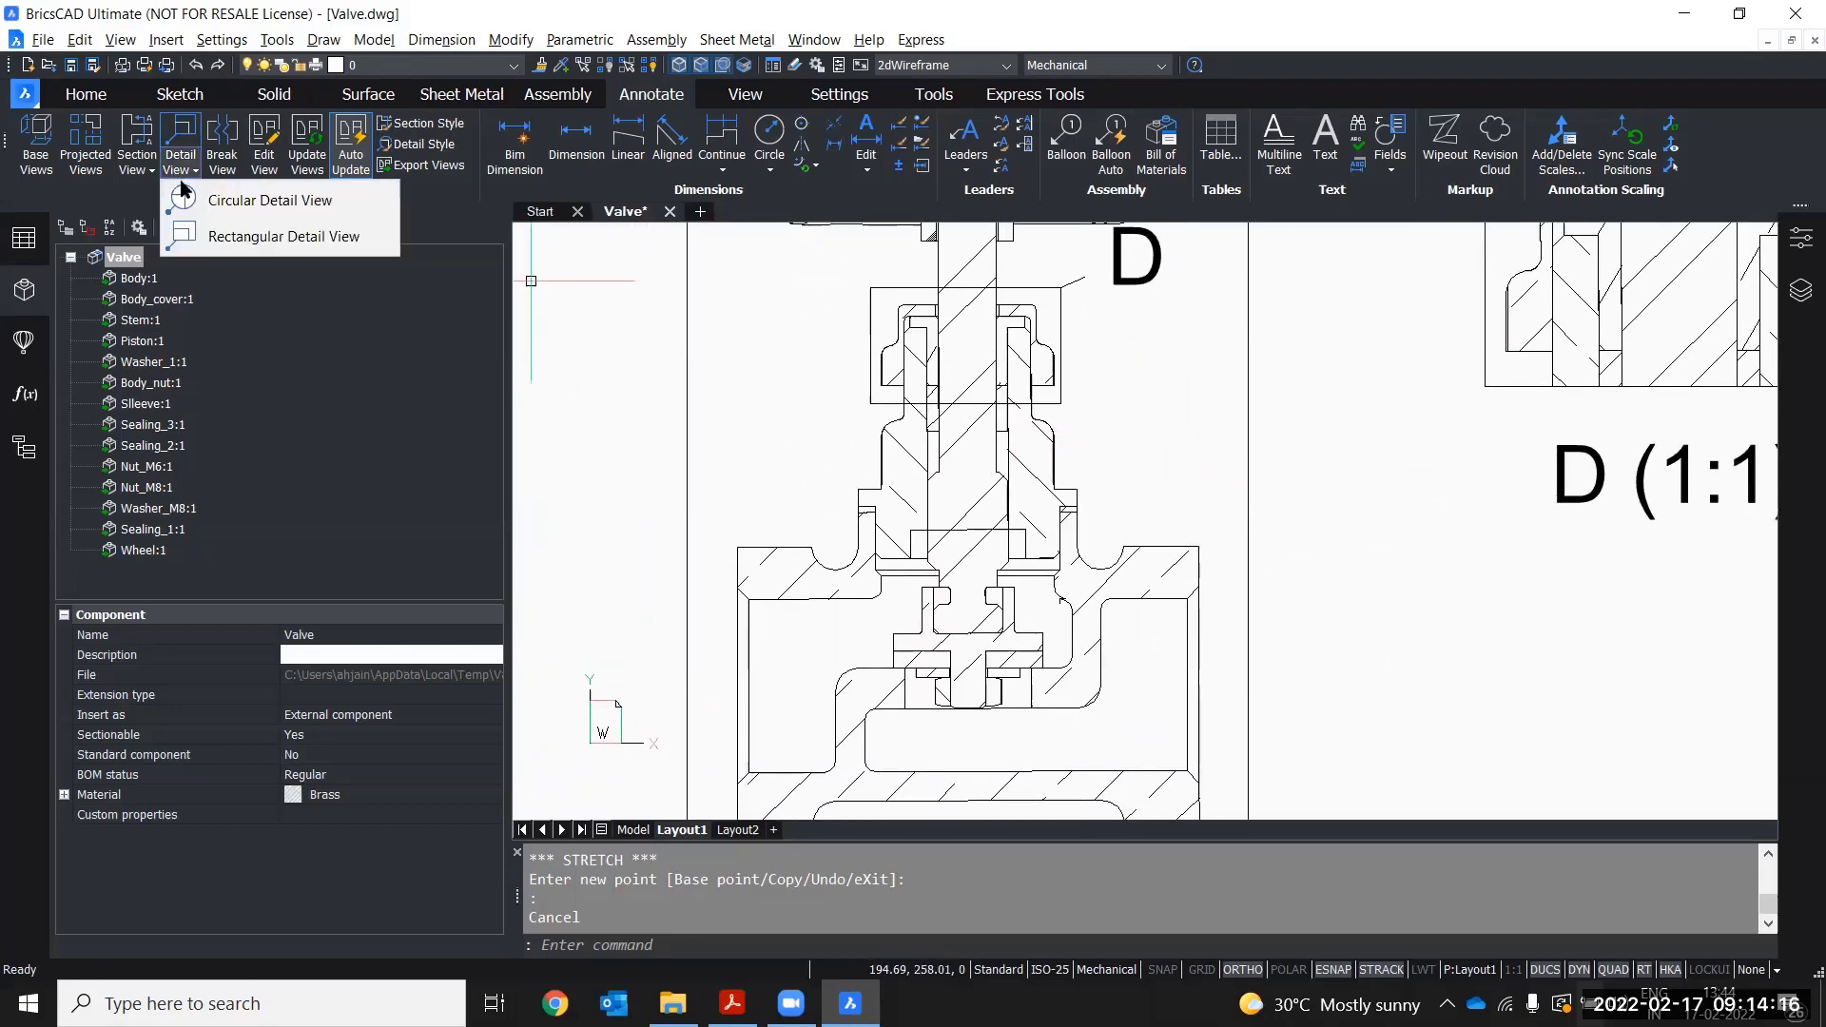
left_click(253, 201)
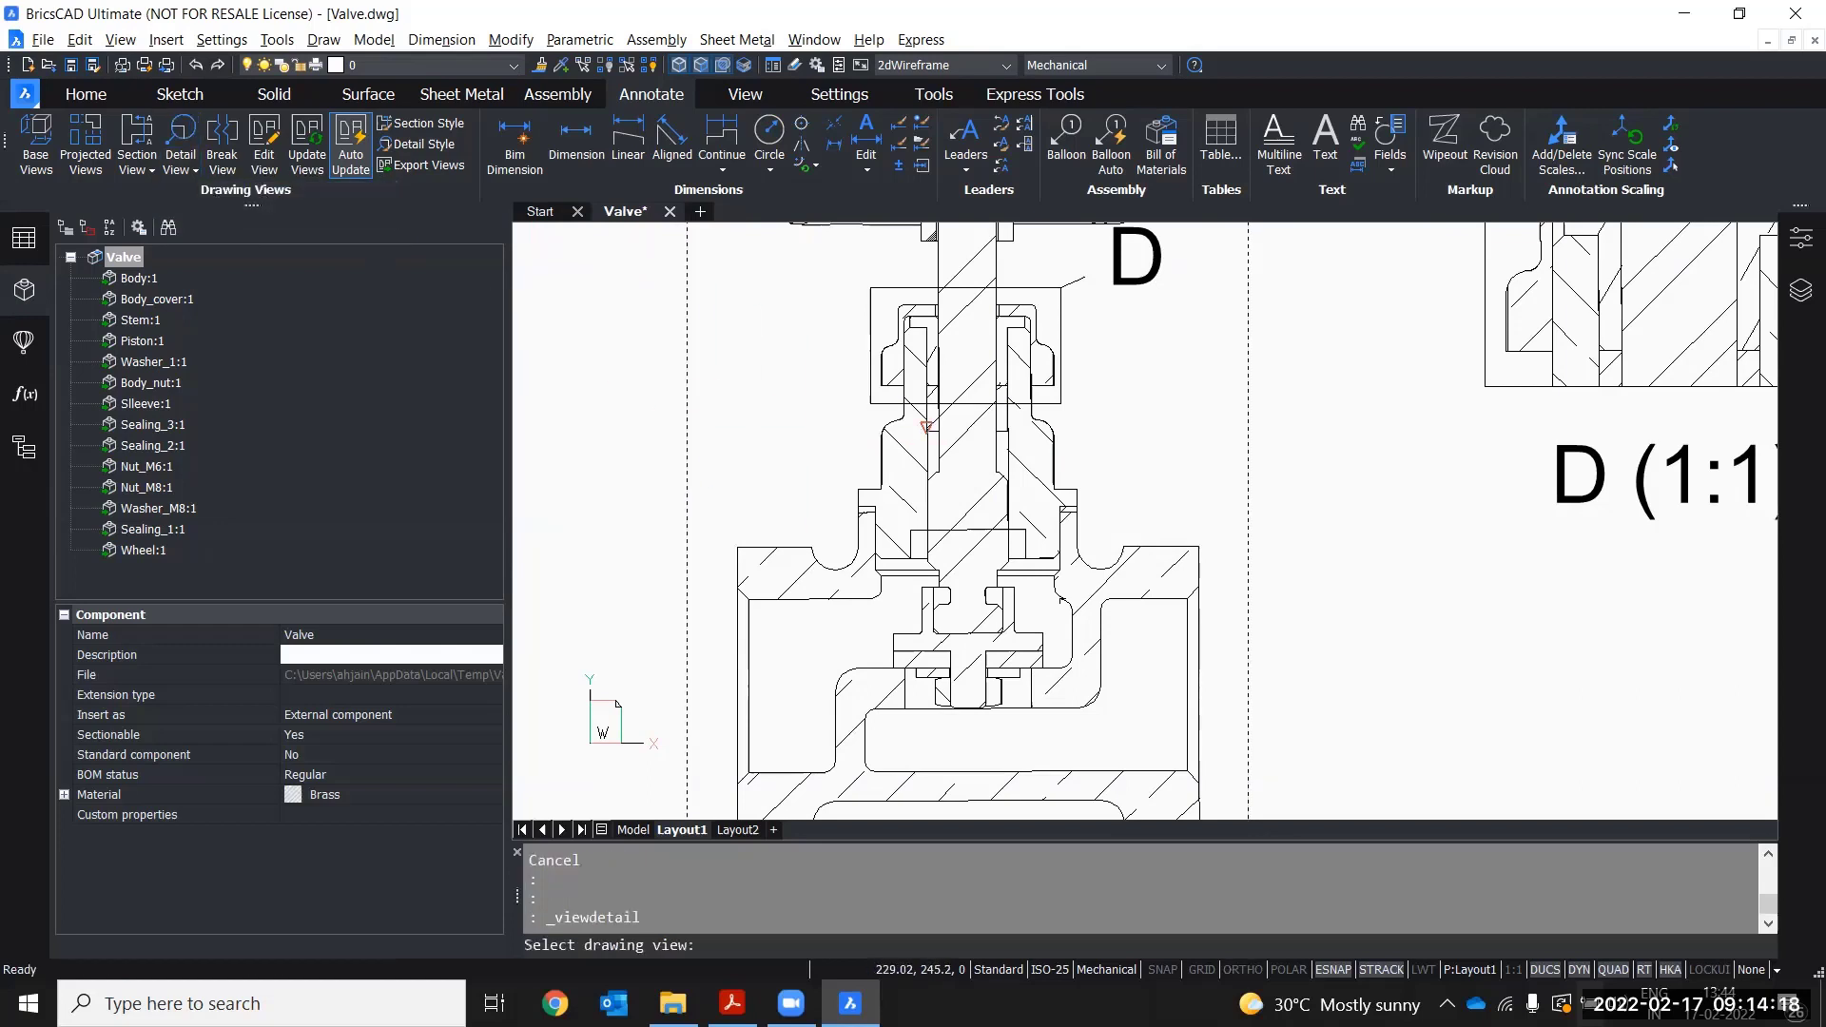
left_click(1170, 490)
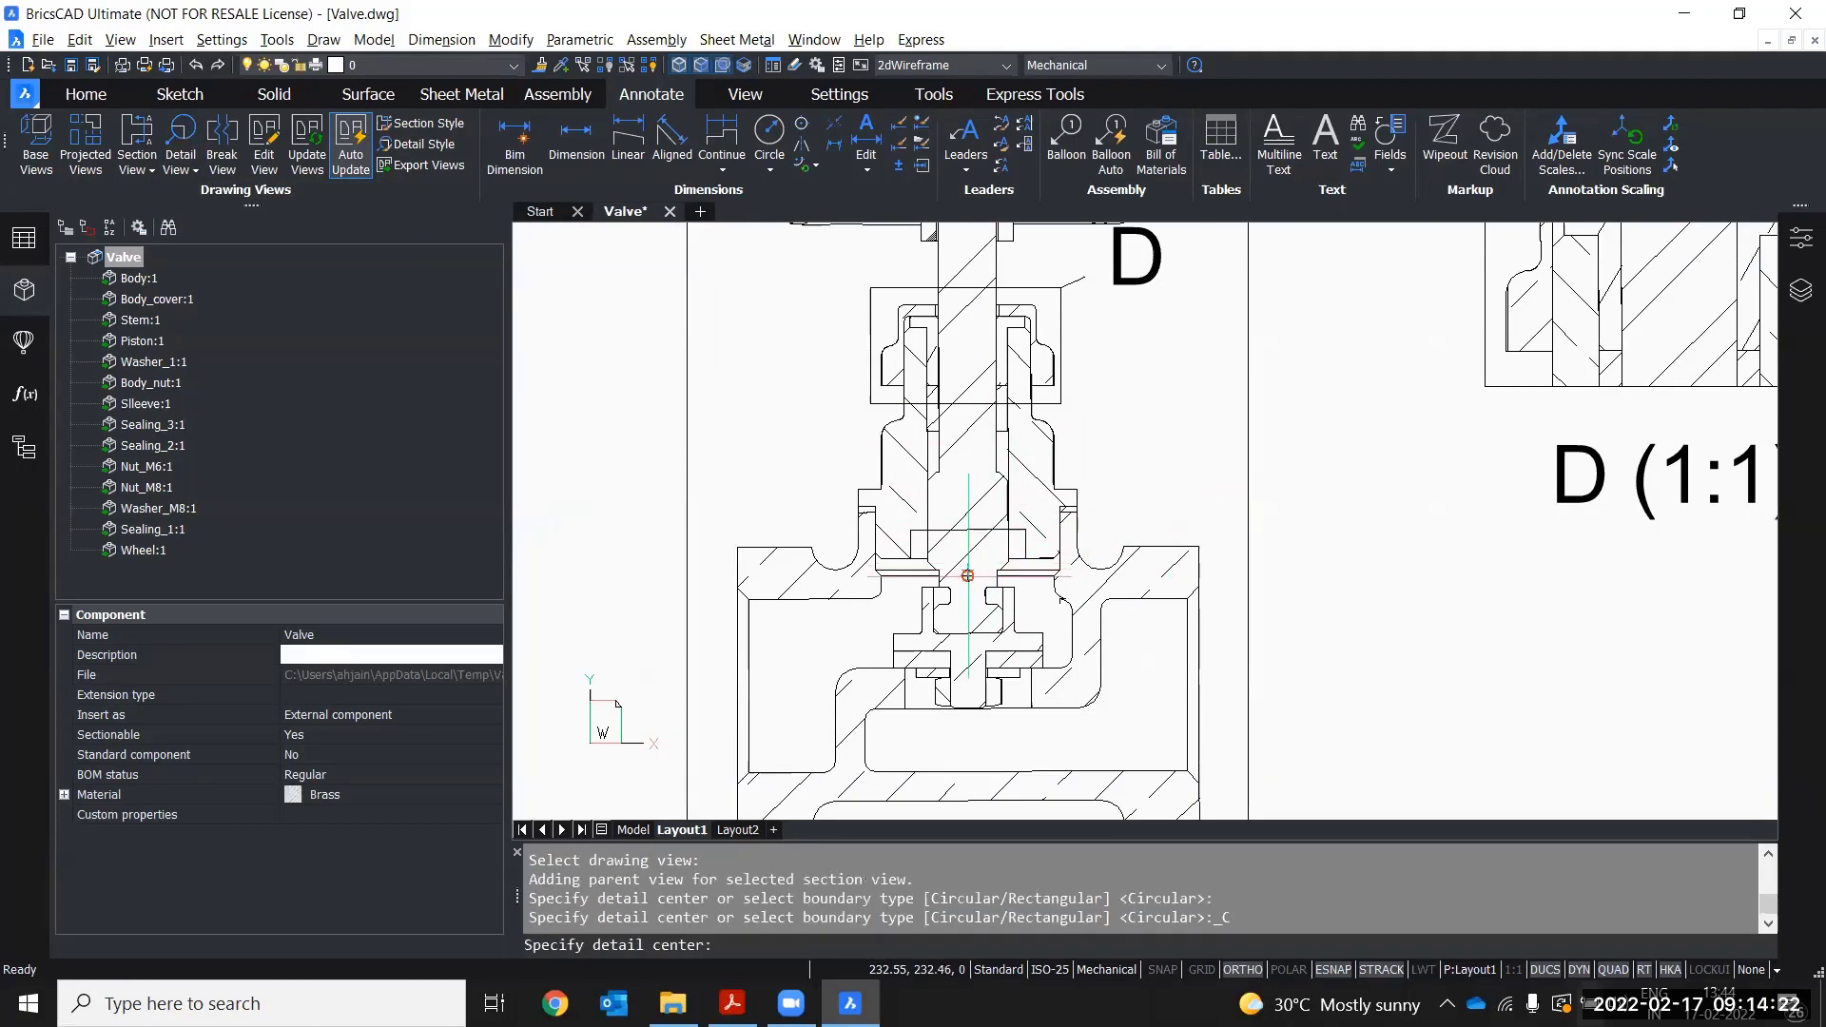
left_click(968, 575)
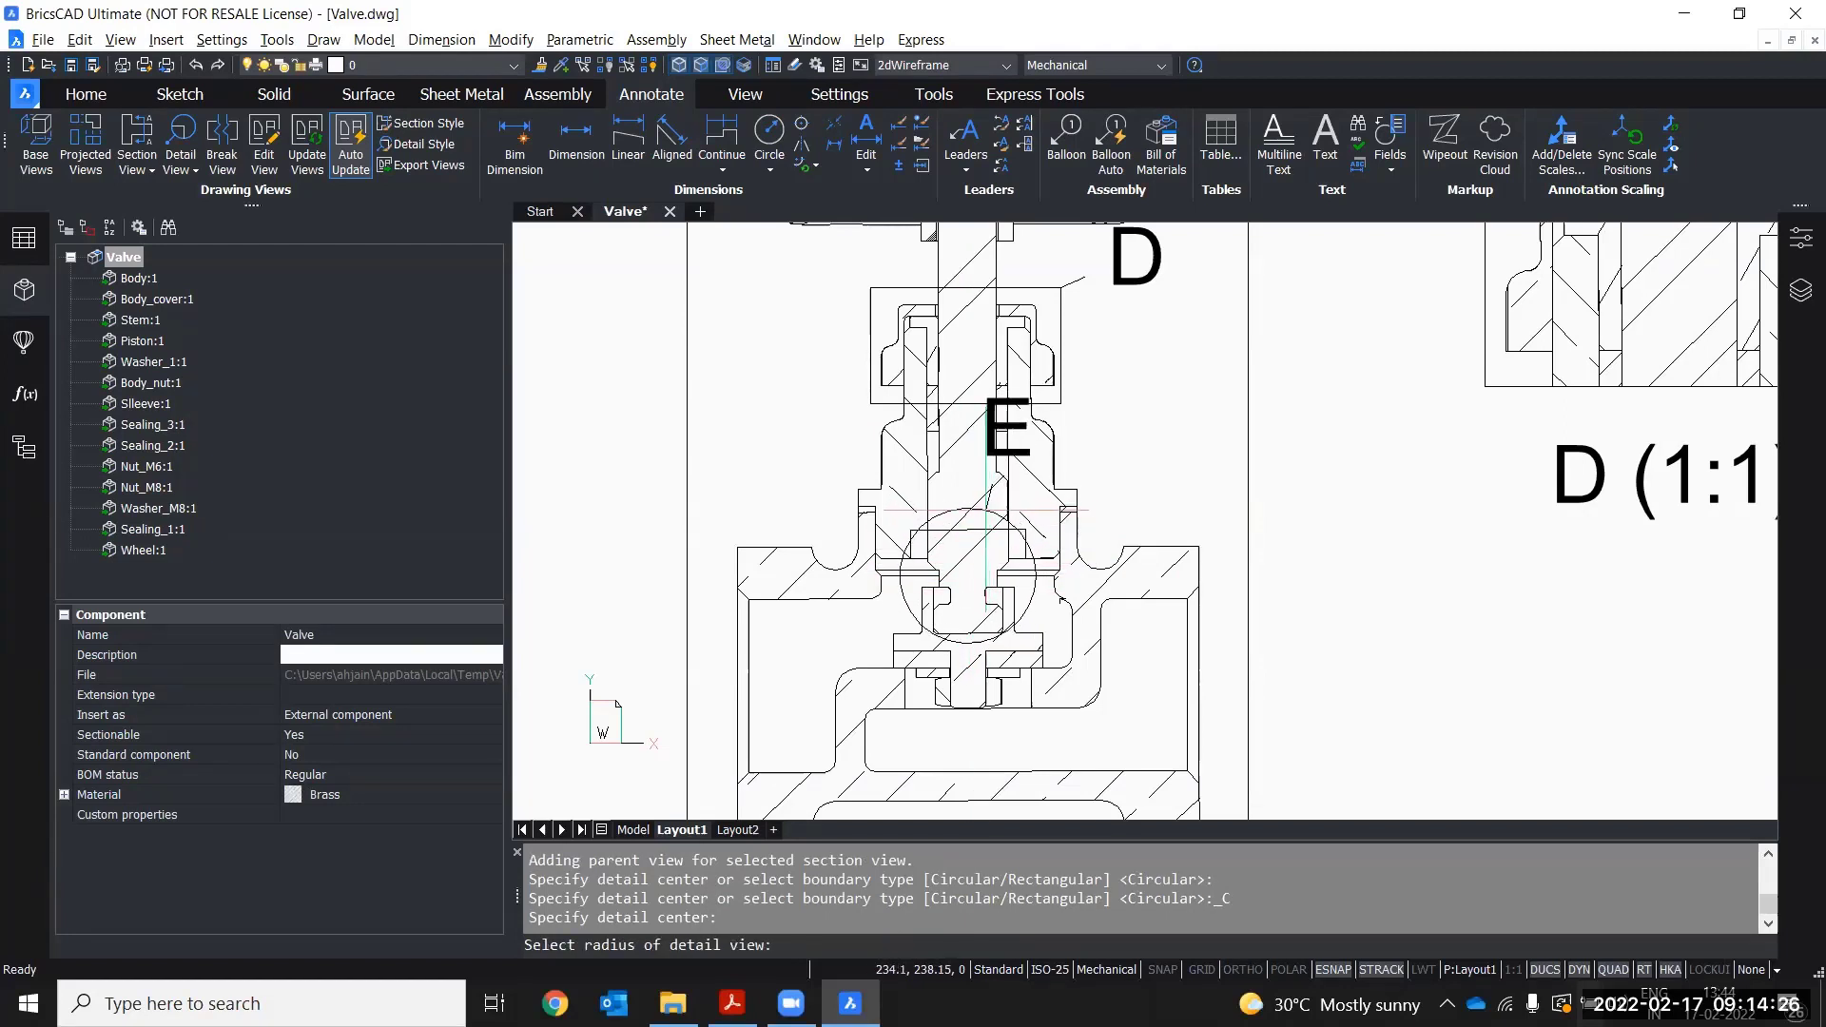
left_click(987, 521)
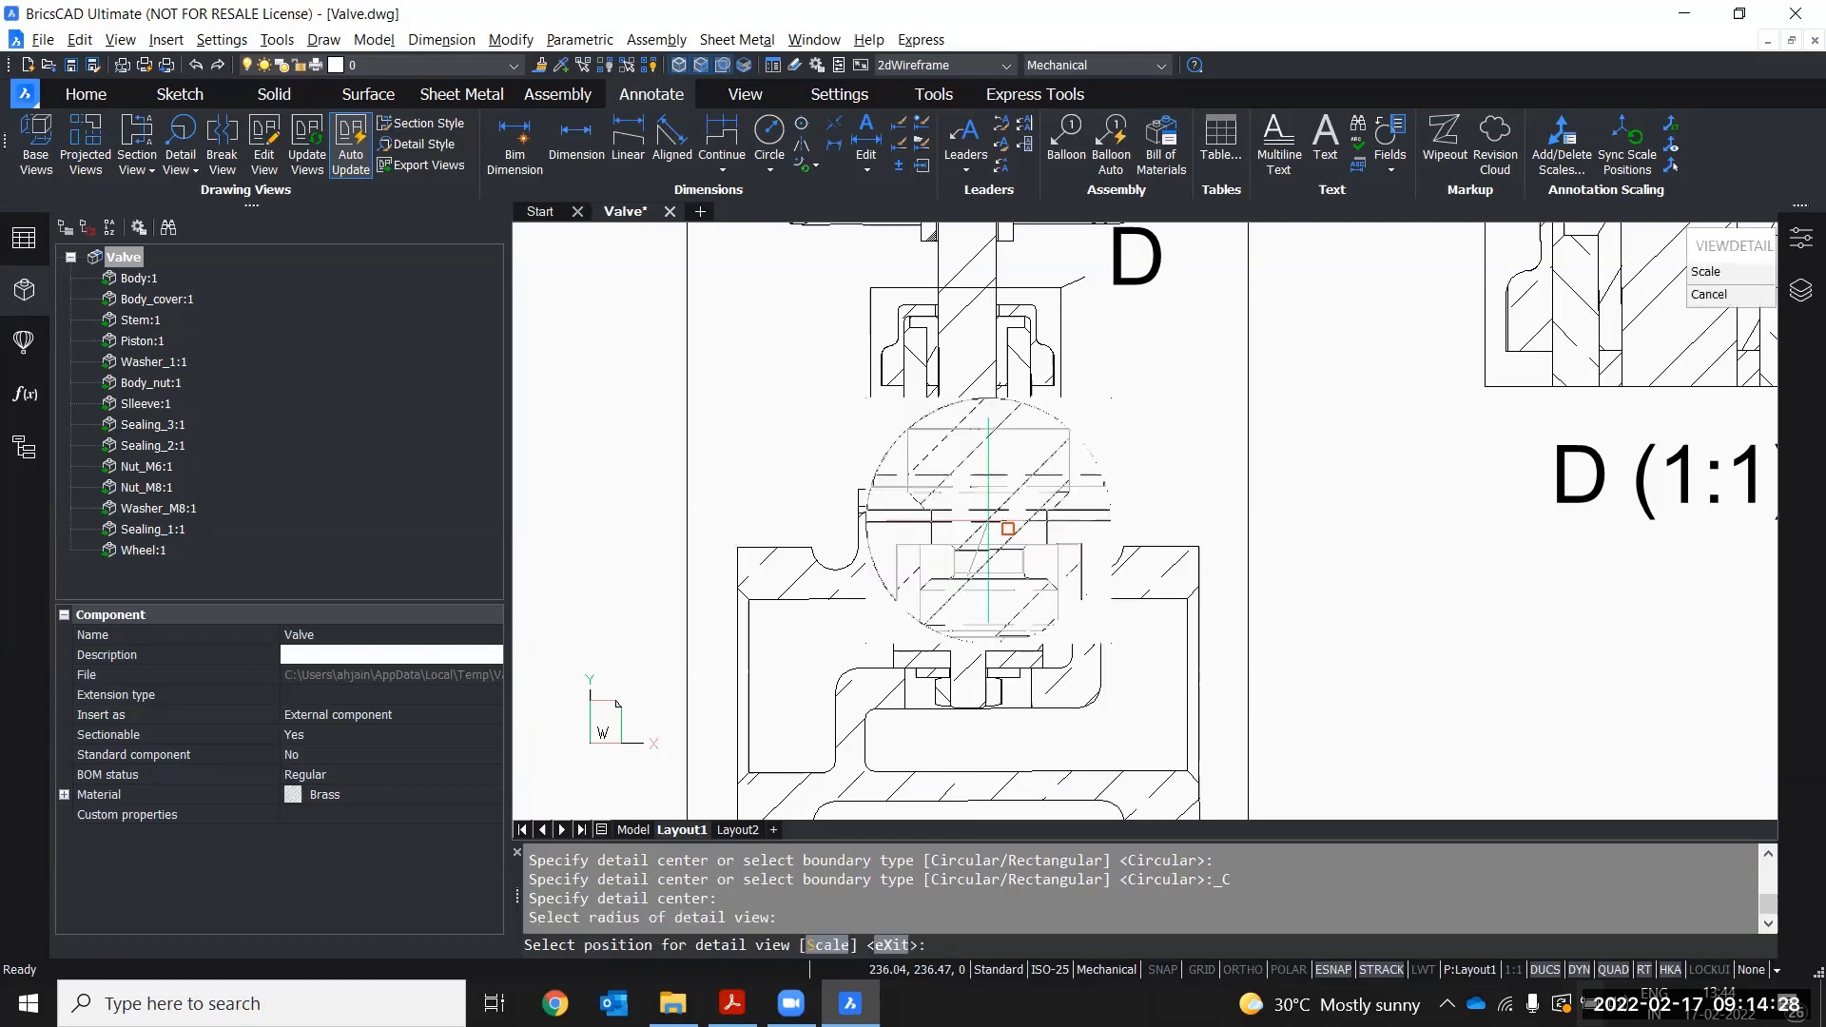
- Place the circular detail view below detail view D and finish the command
middle_click_drag(1474, 579, 1029, 429)
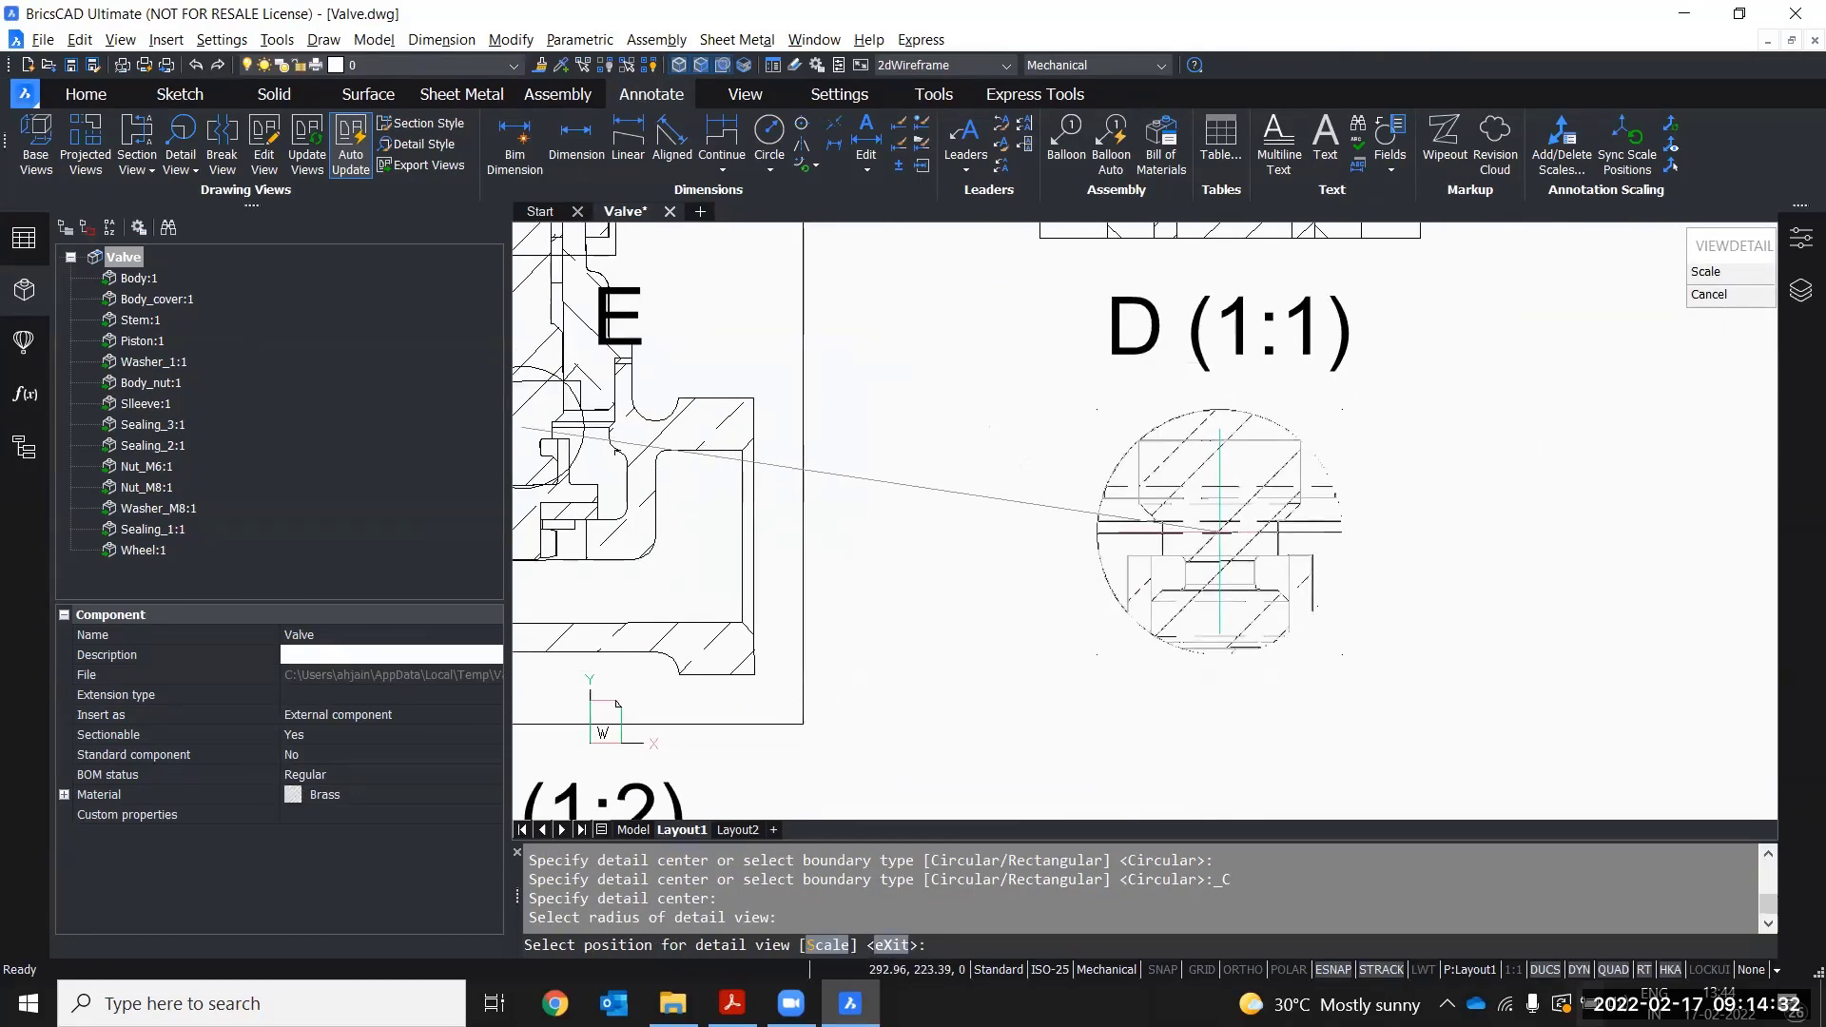
left_click(1218, 535)
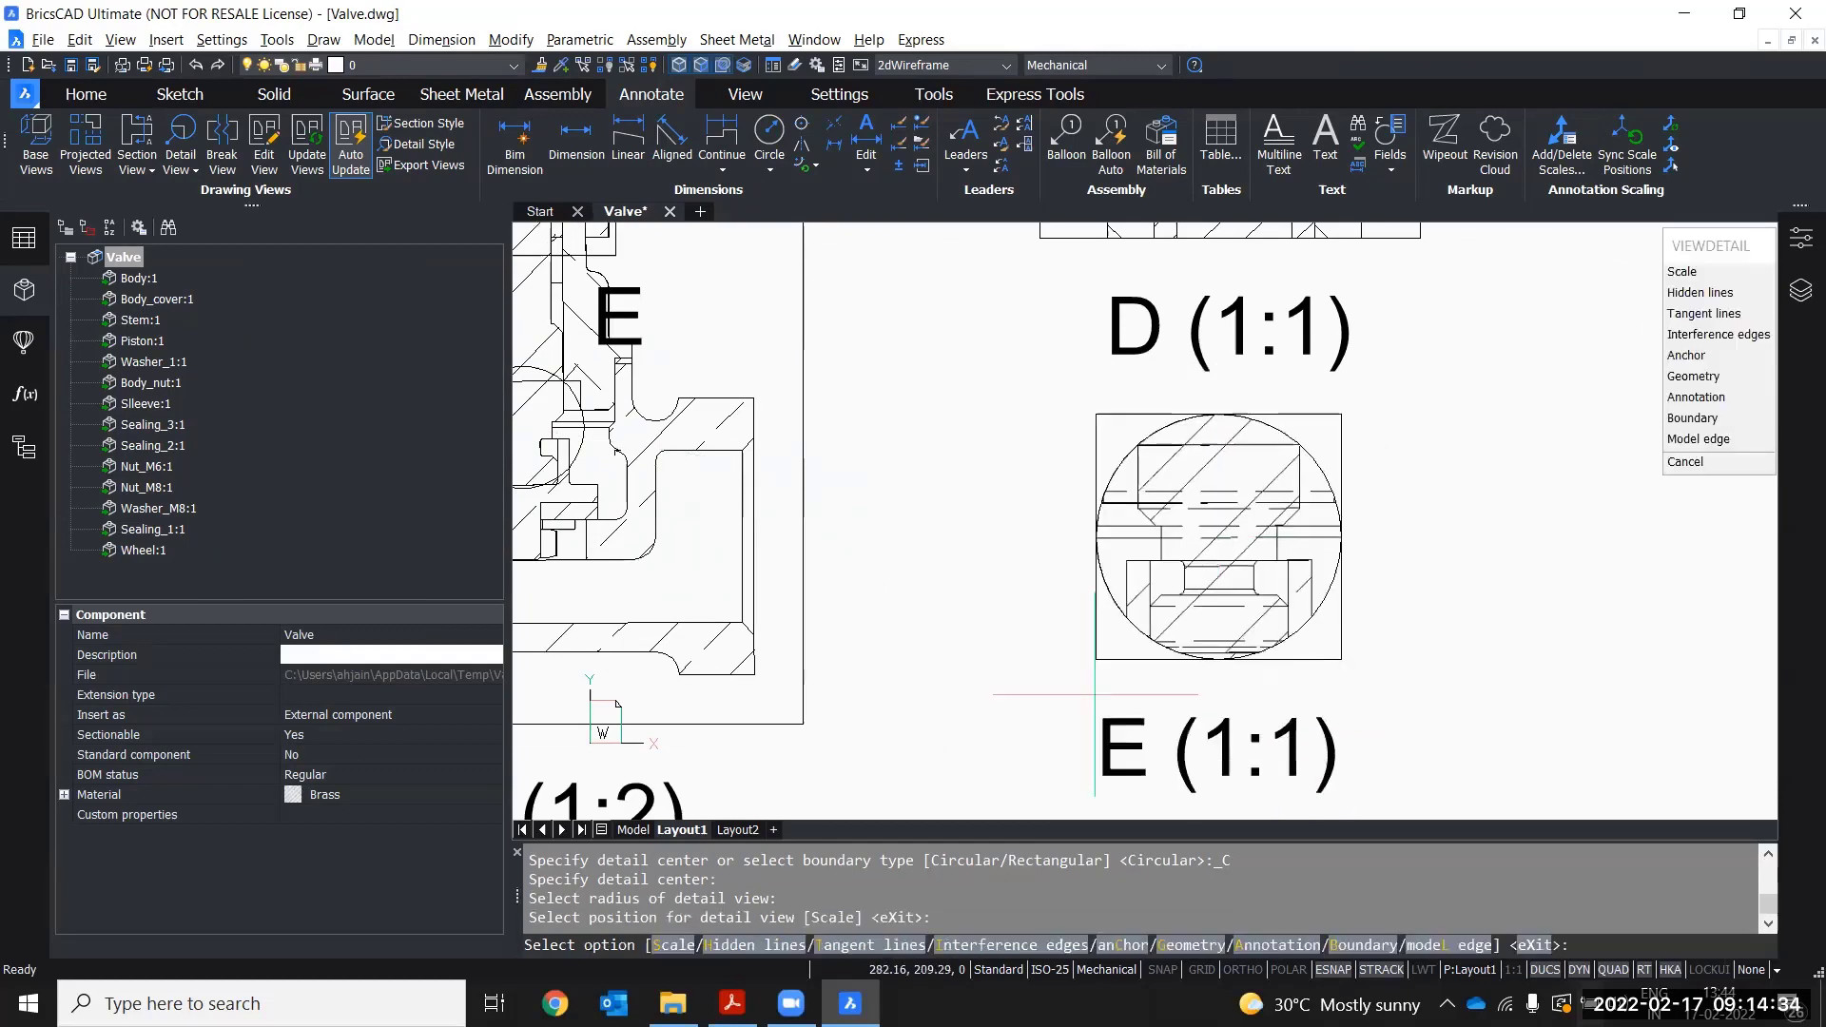
scroll(1095, 694, "down", 2)
key("Return")
- Move the circular E detail boundary in the A-A section slightly down by its centre, over the stem's connection to the piston
middle_click_drag(899, 557, 979, 548)
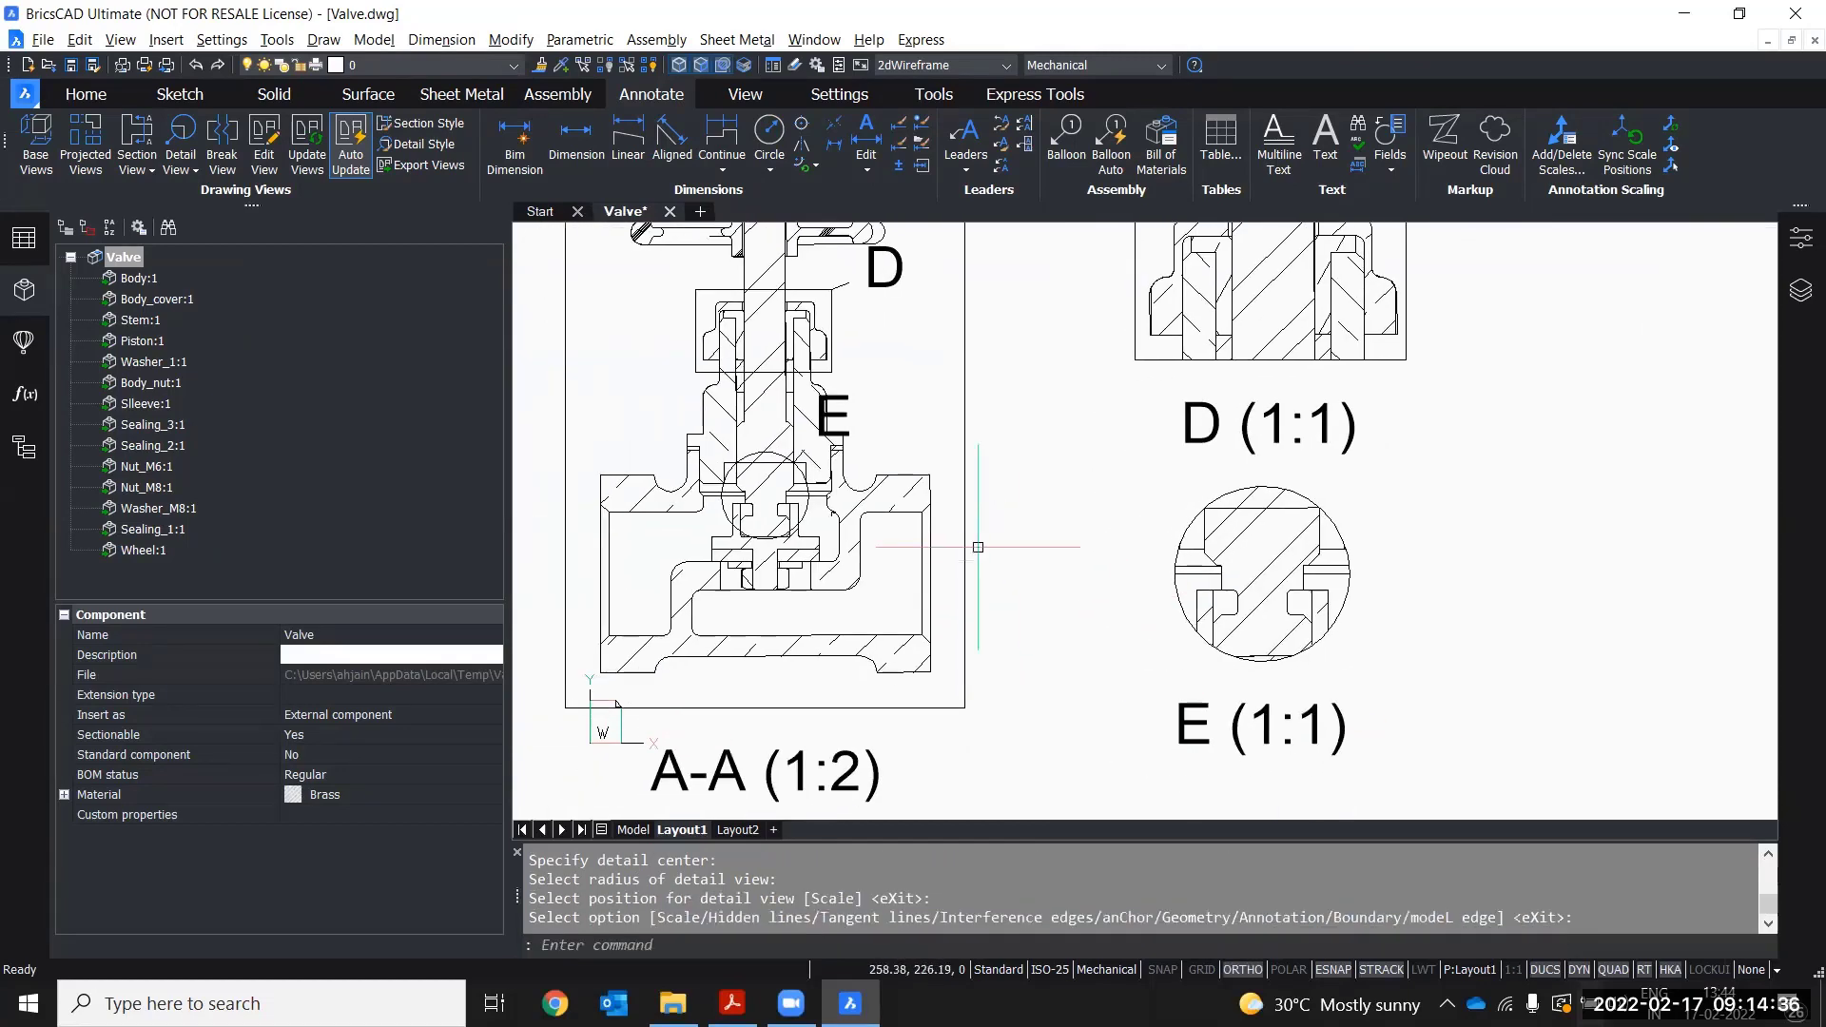
scroll(858, 529, "up", 2)
left_click(786, 507)
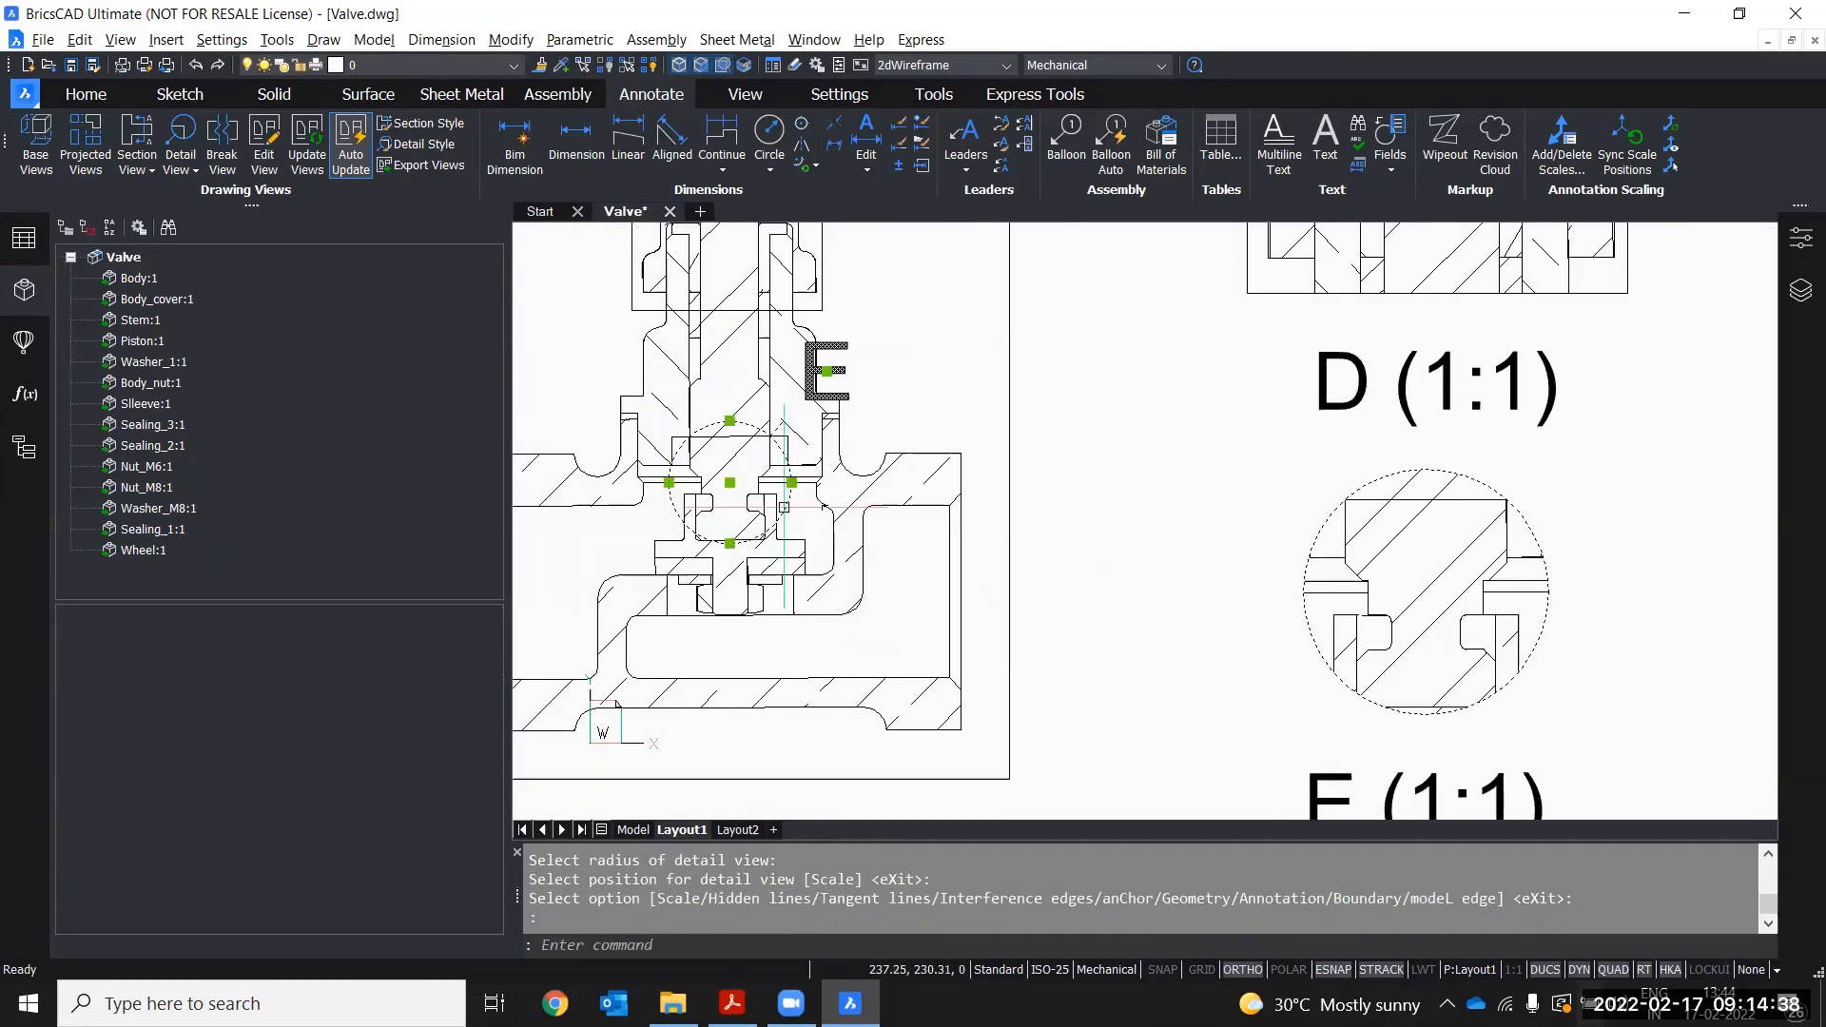
left_click(730, 483)
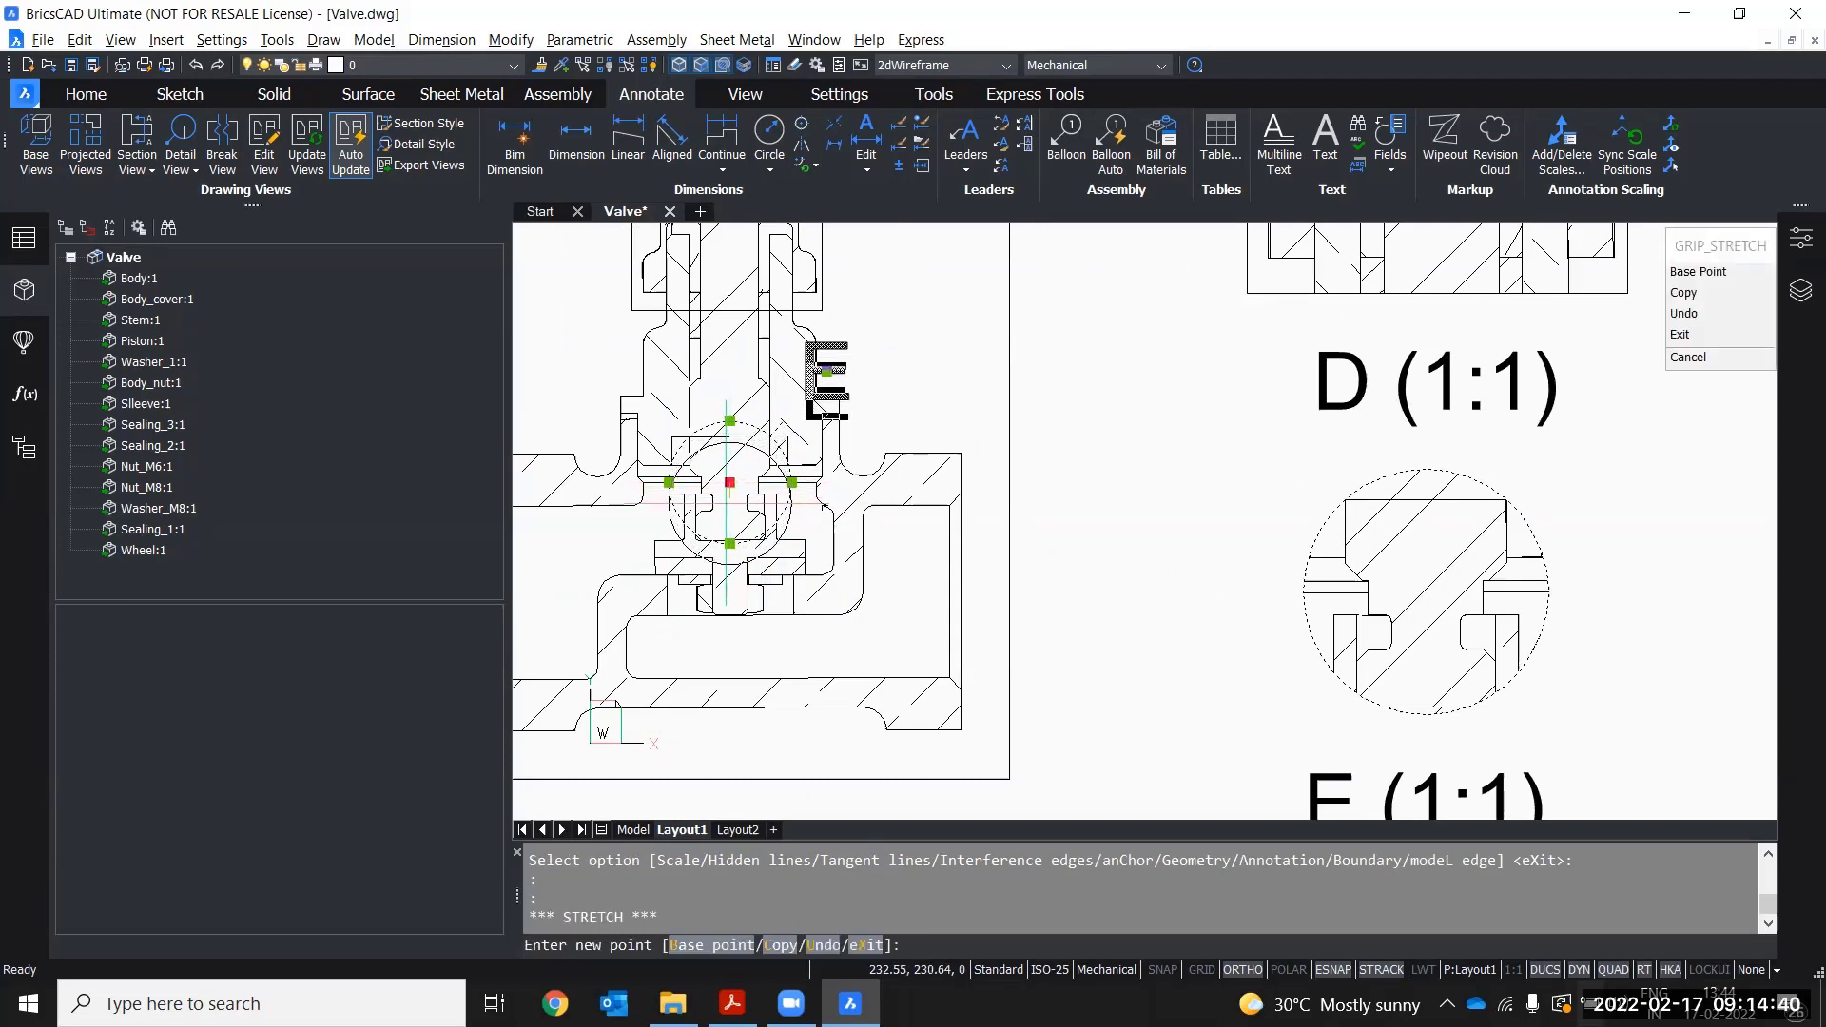
left_click(727, 502)
- Shrink the circular E detail boundary so it closely frames the stem's lower end inside the piston, and deselect it
left_click(792, 504)
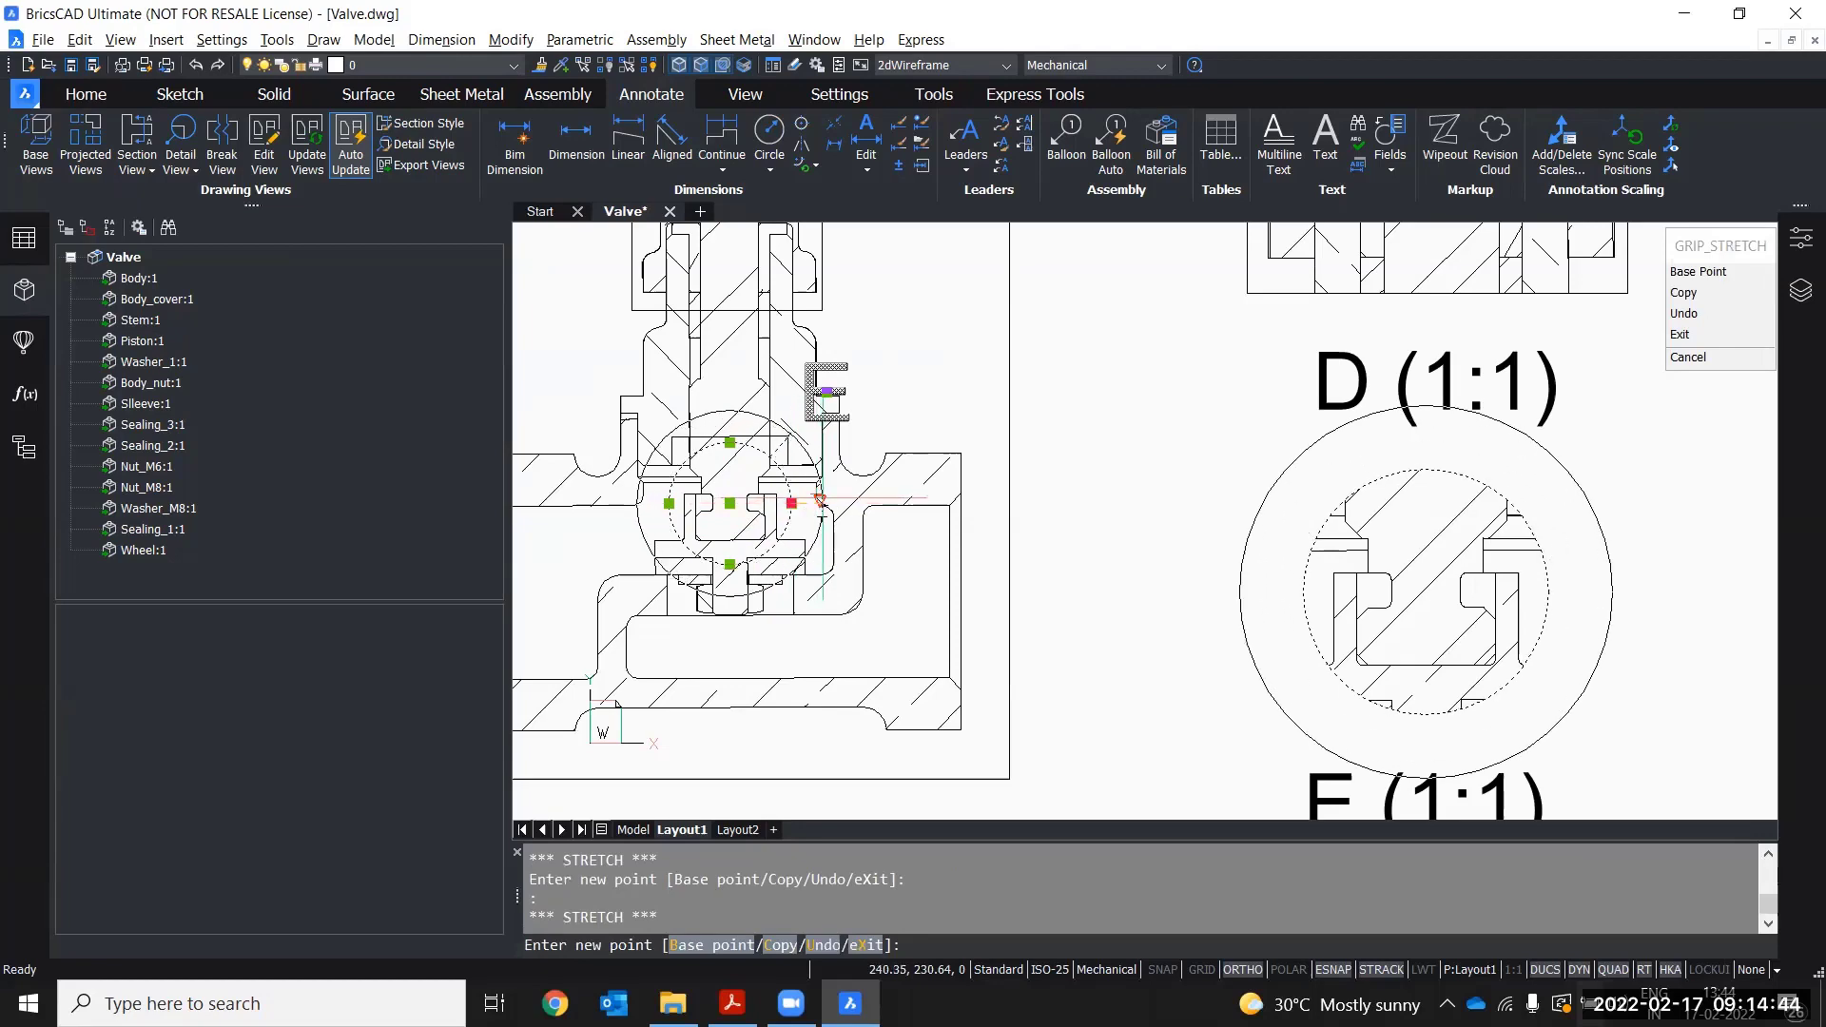
scroll(793, 503, "up", 2)
scroll(792, 501, "up", 1)
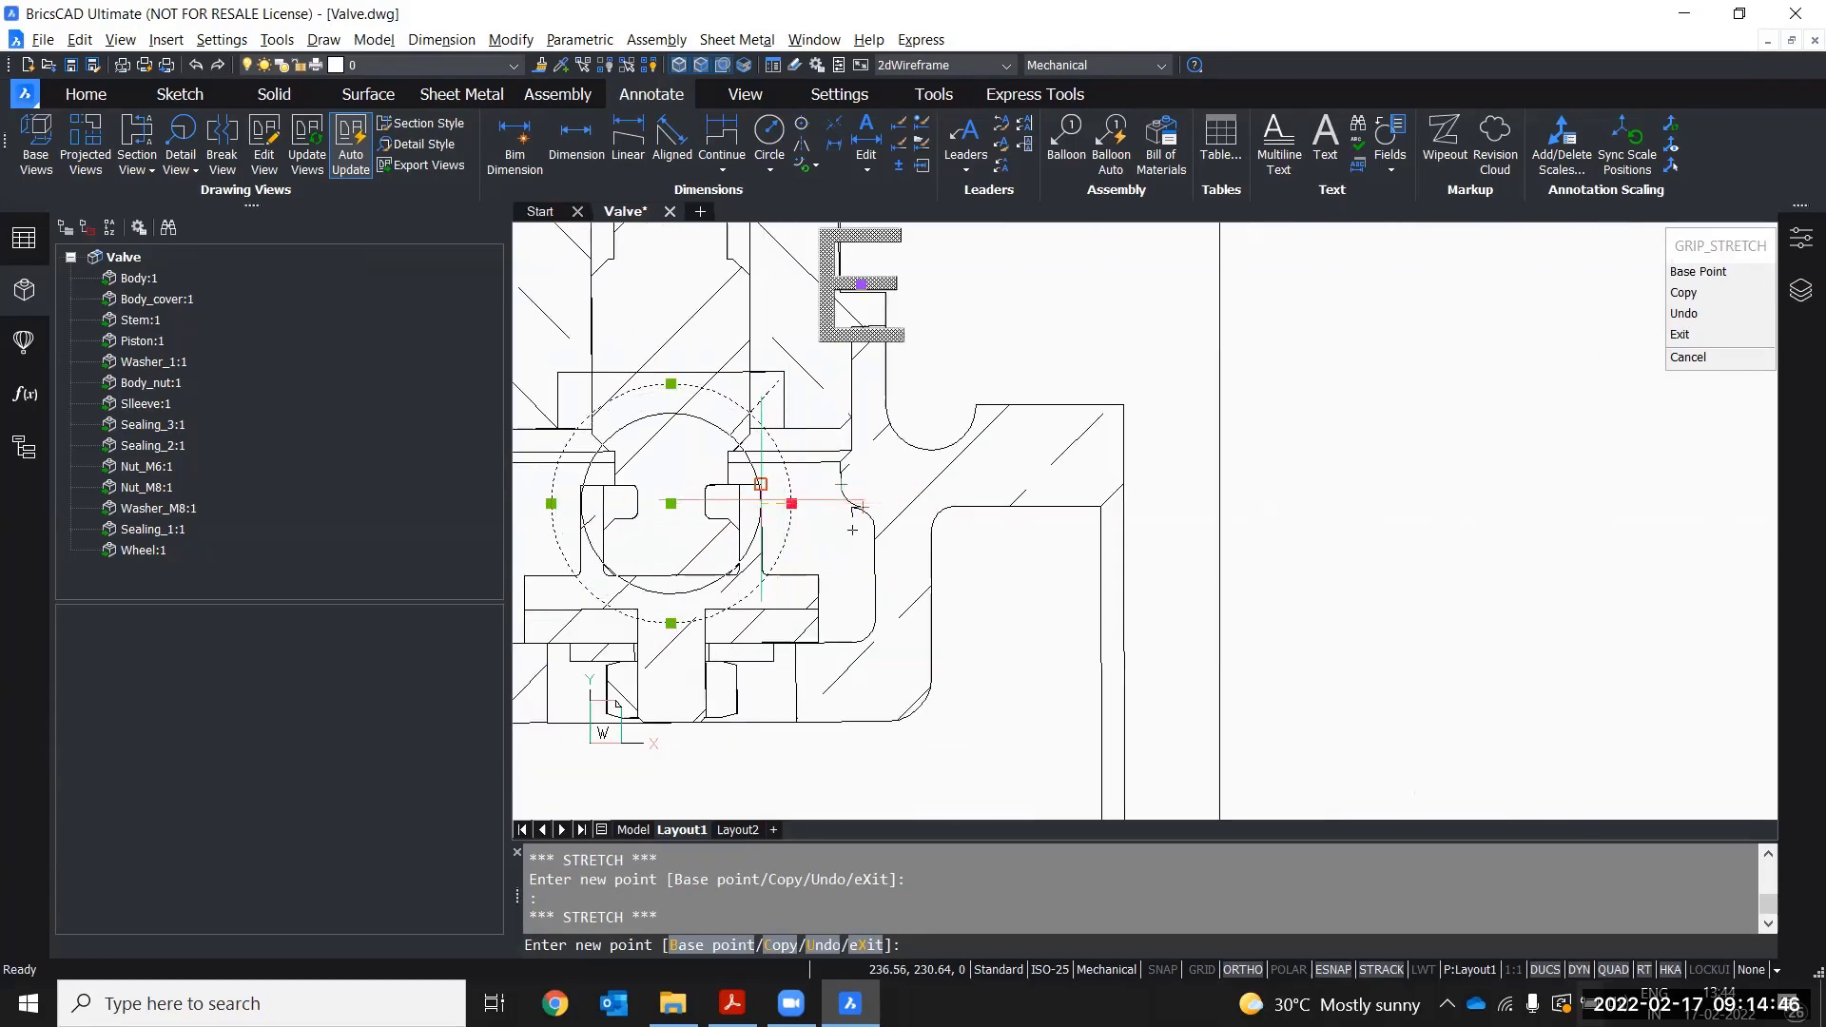
left_click(772, 499)
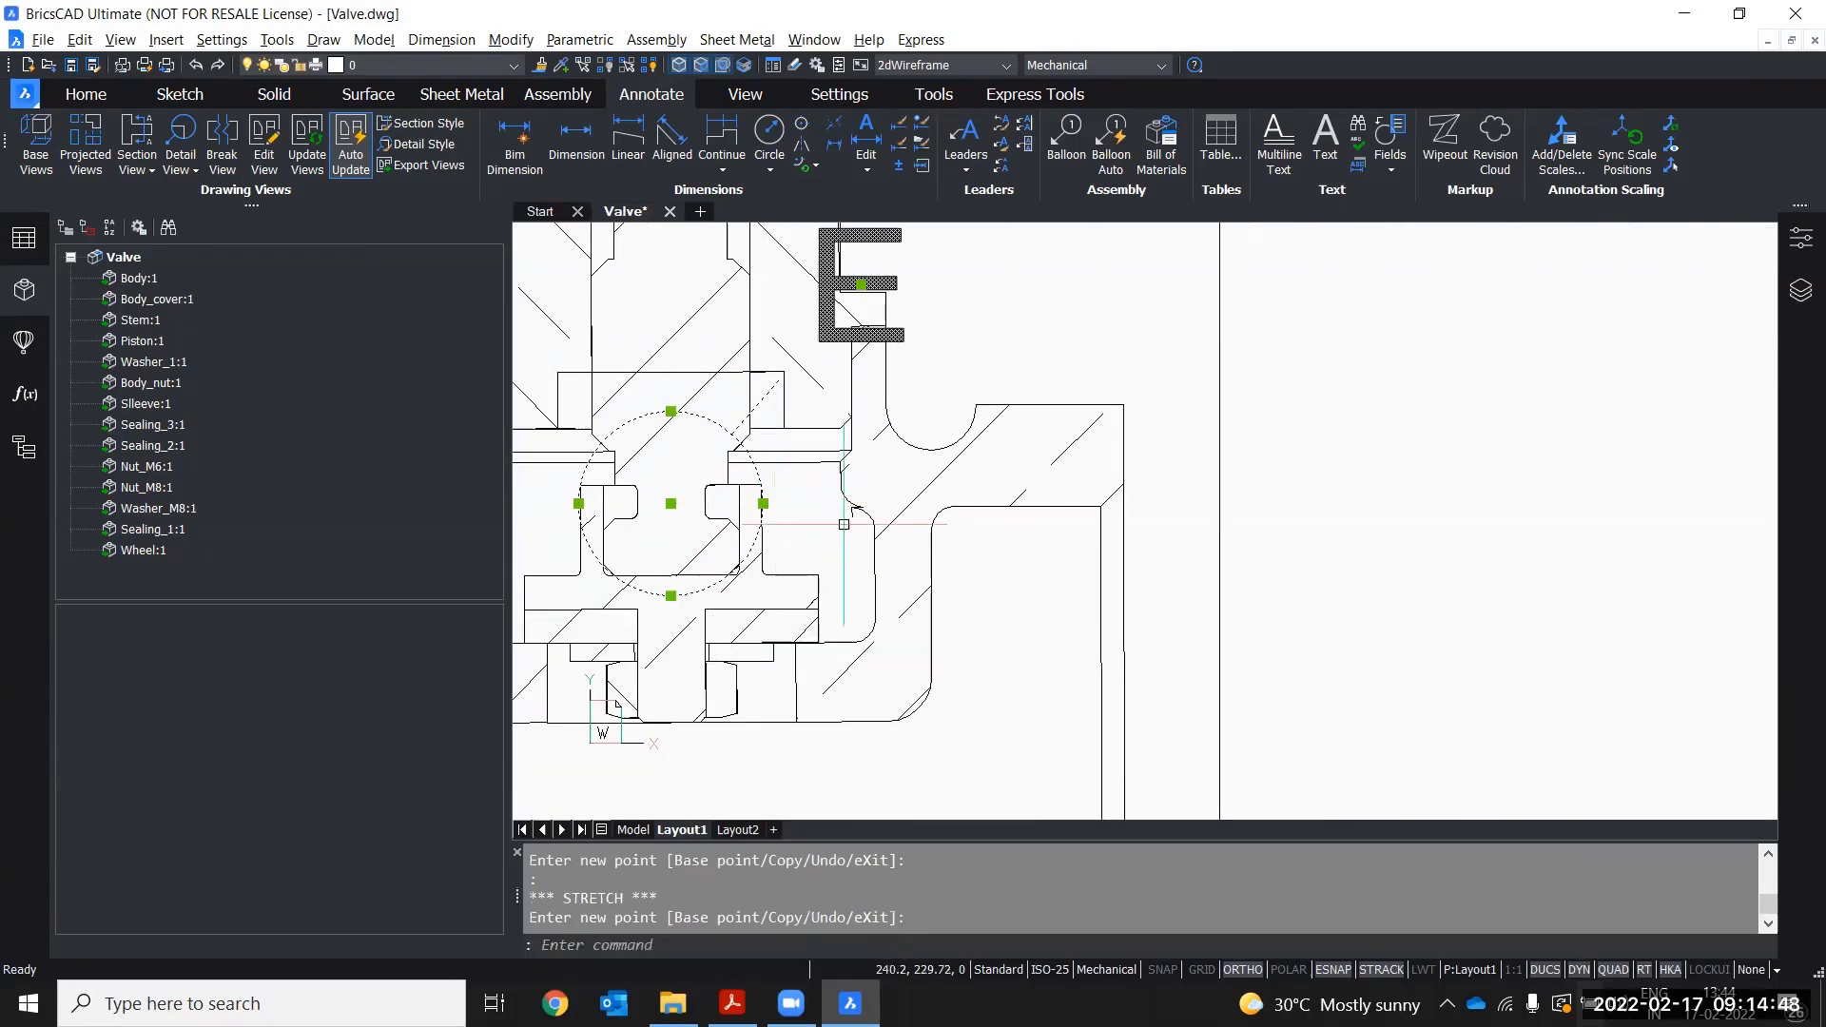
scroll(771, 500, "down", 5)
scroll(1110, 531, "up", 5)
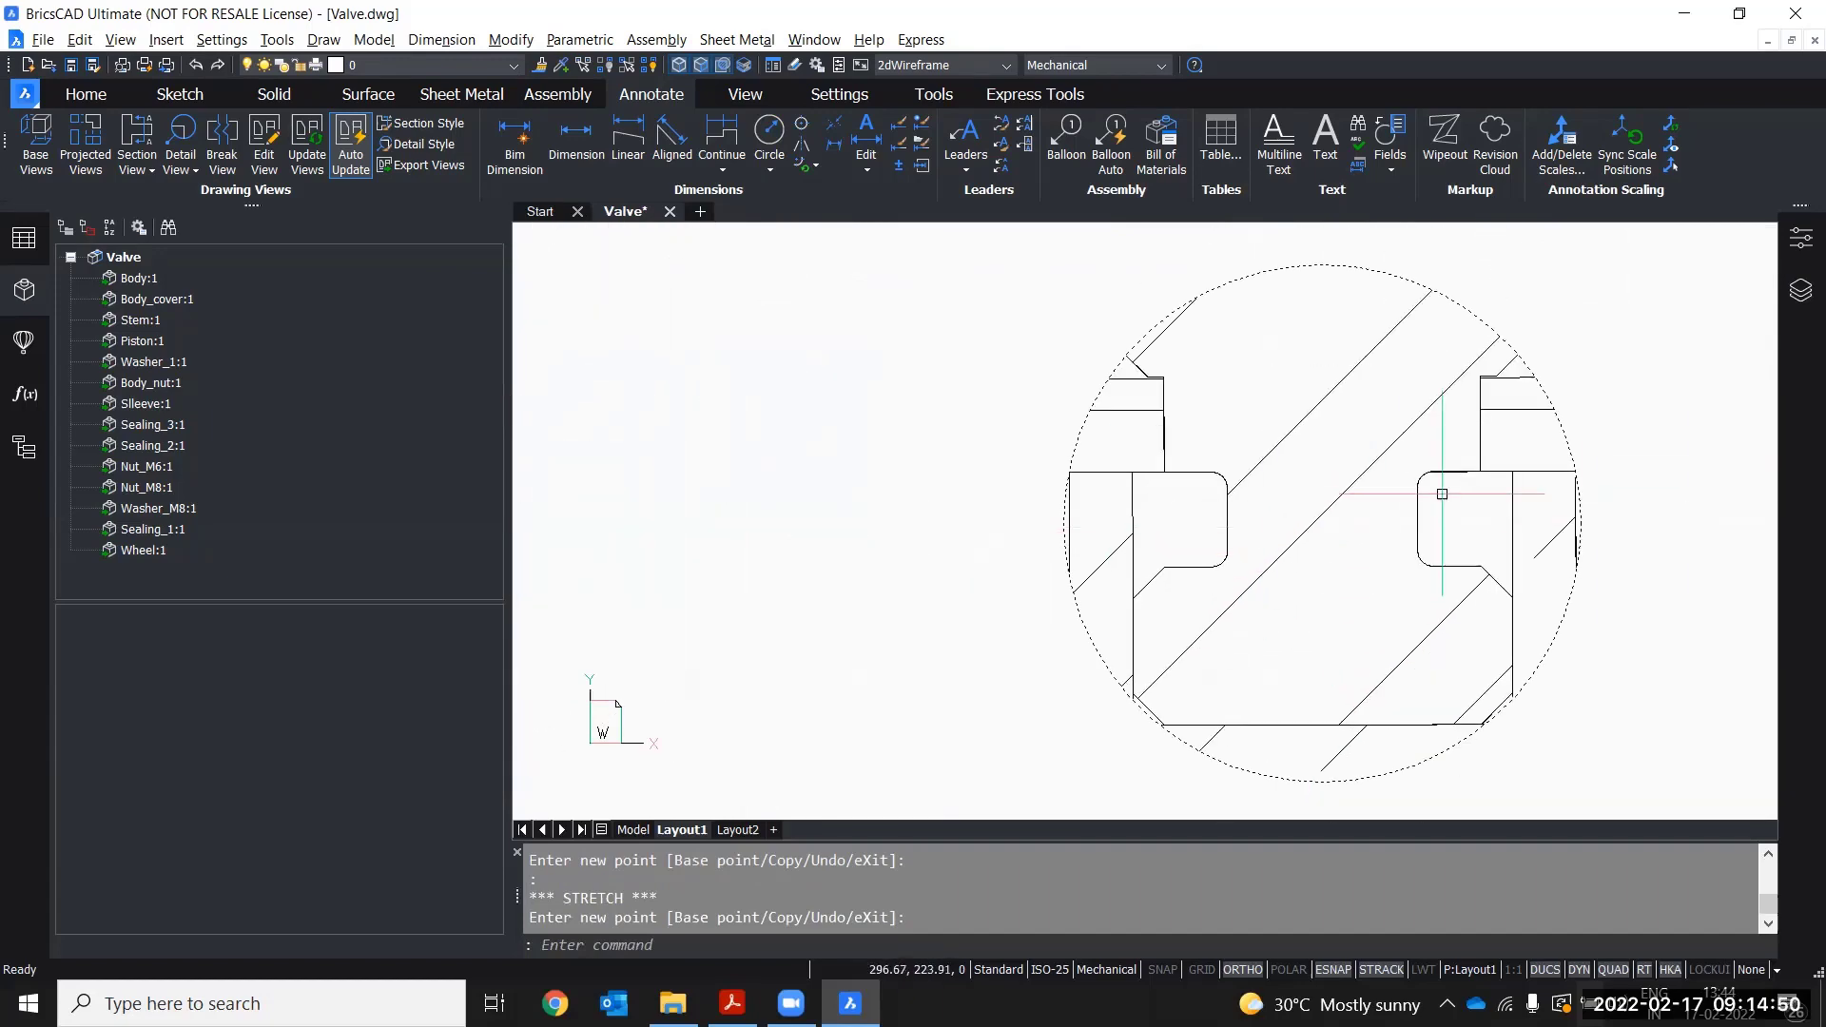
scroll(1236, 485, "down", 4)
key("Escape")
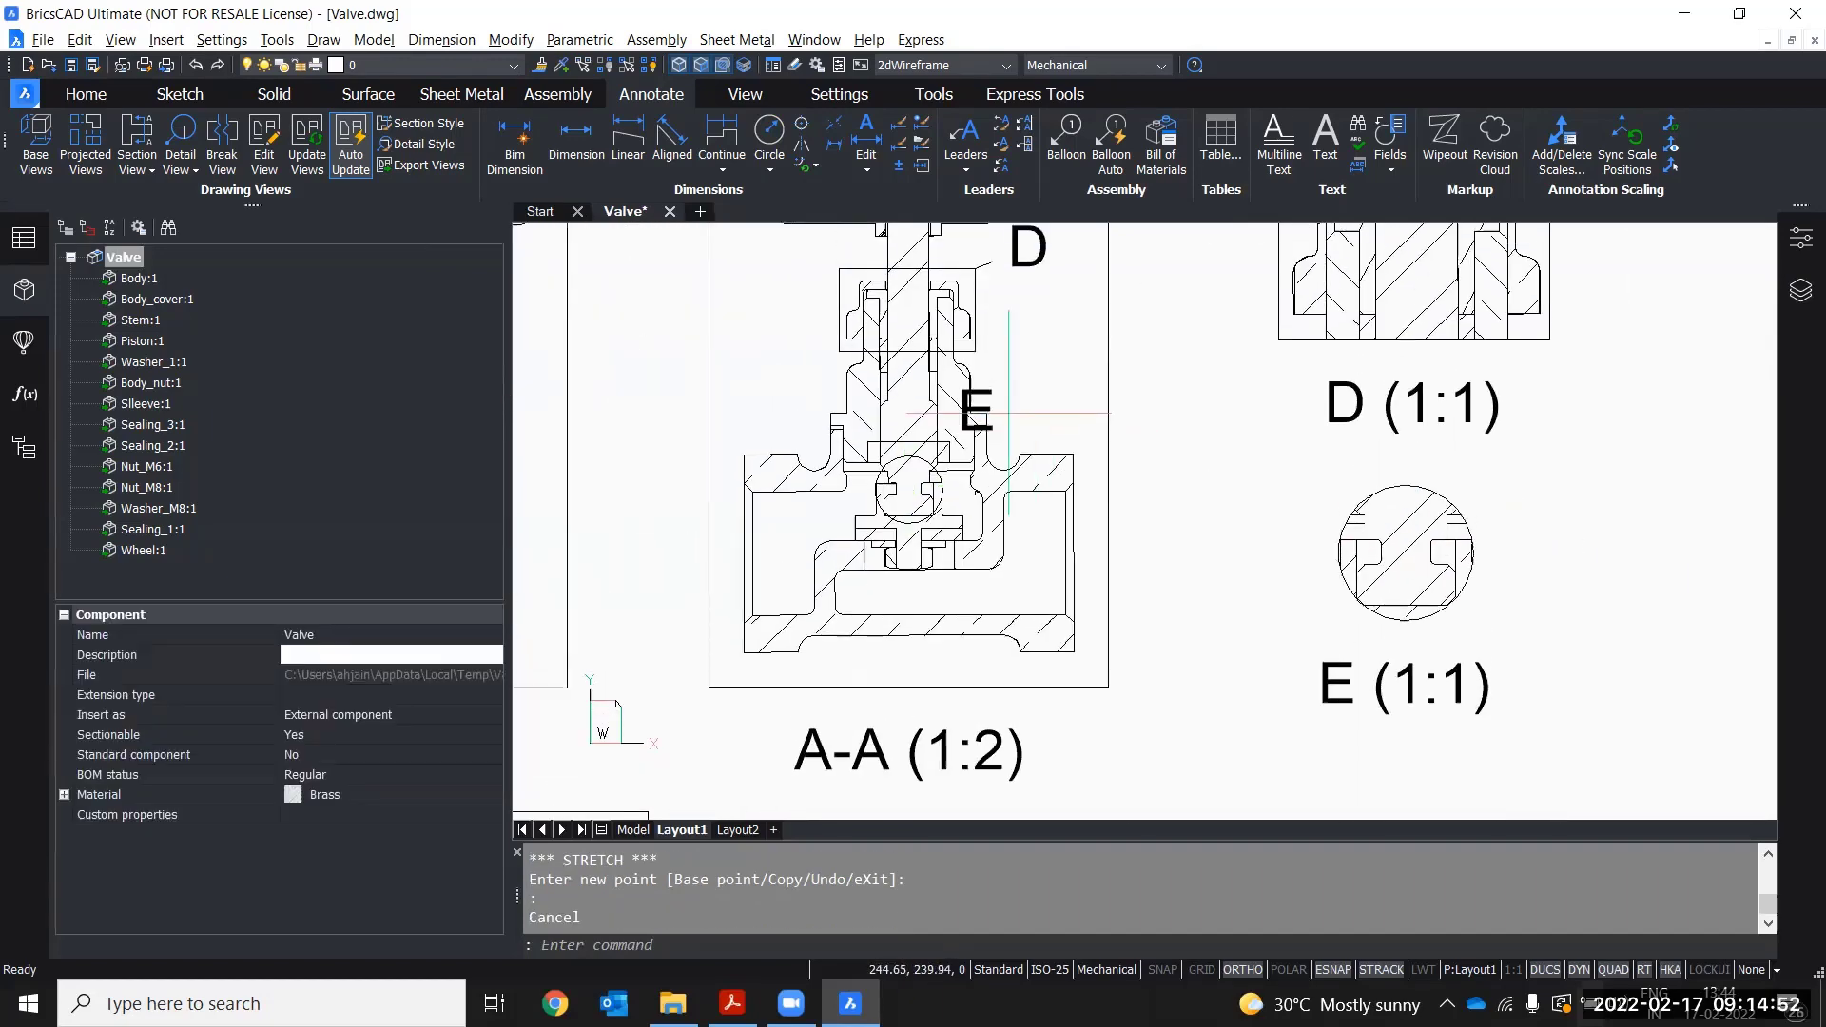
- Move the E detail label horizontally to just outside the right edge of the A-A view frame, and deselect it
left_click(978, 411)
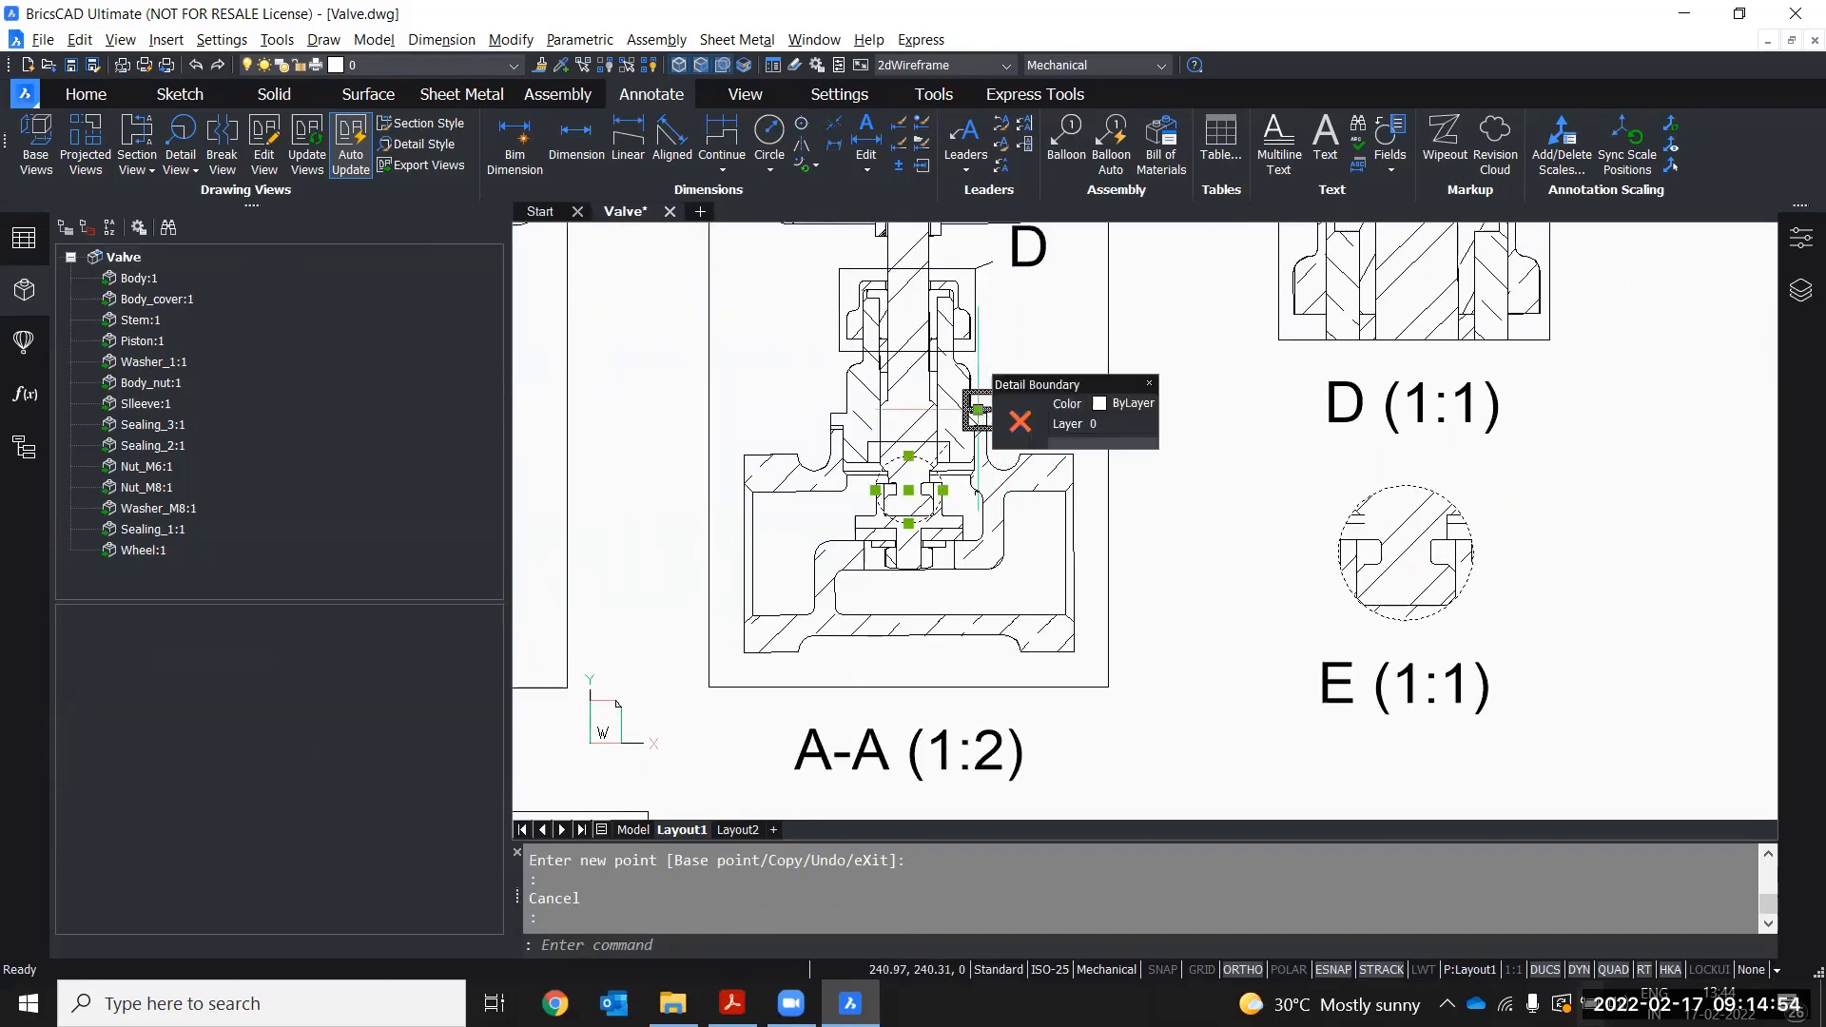
left_click(978, 411)
left_click(1170, 411)
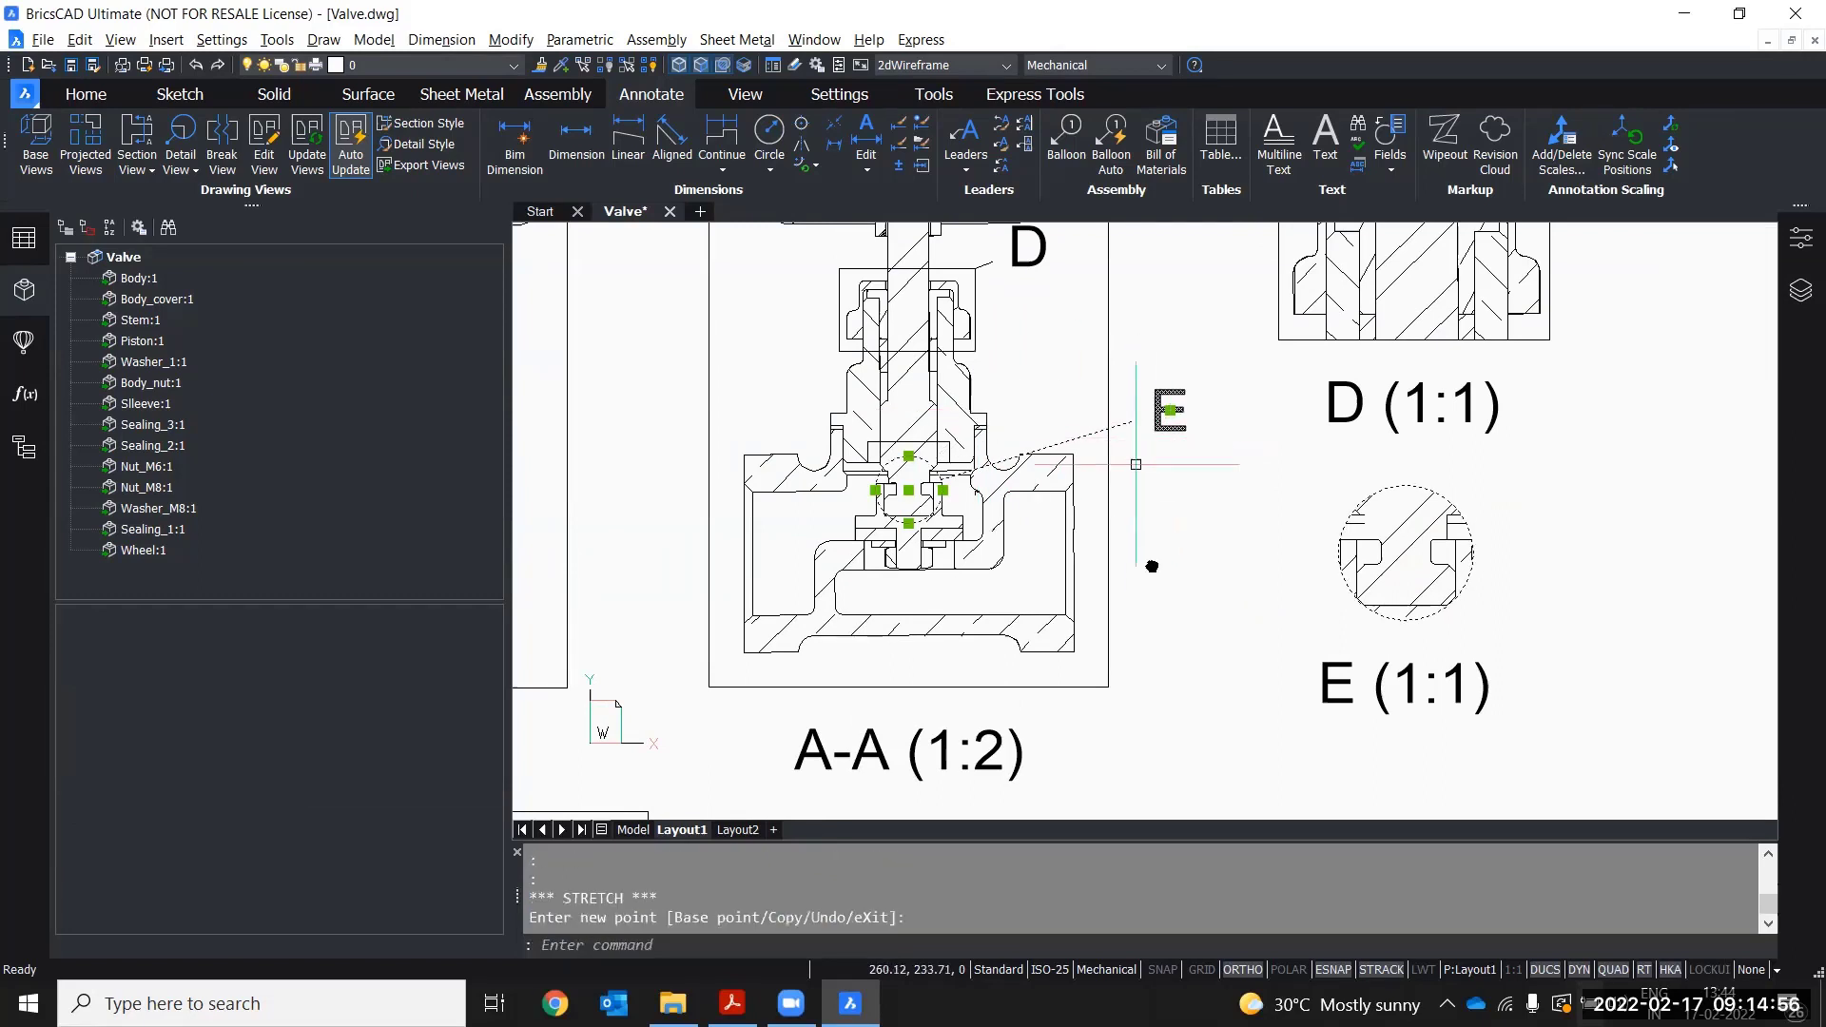
key("Escape")
- Move the D detail label horizontally outside the A-A view frame, roughly above the E label, and deselect it
left_click(1015, 371)
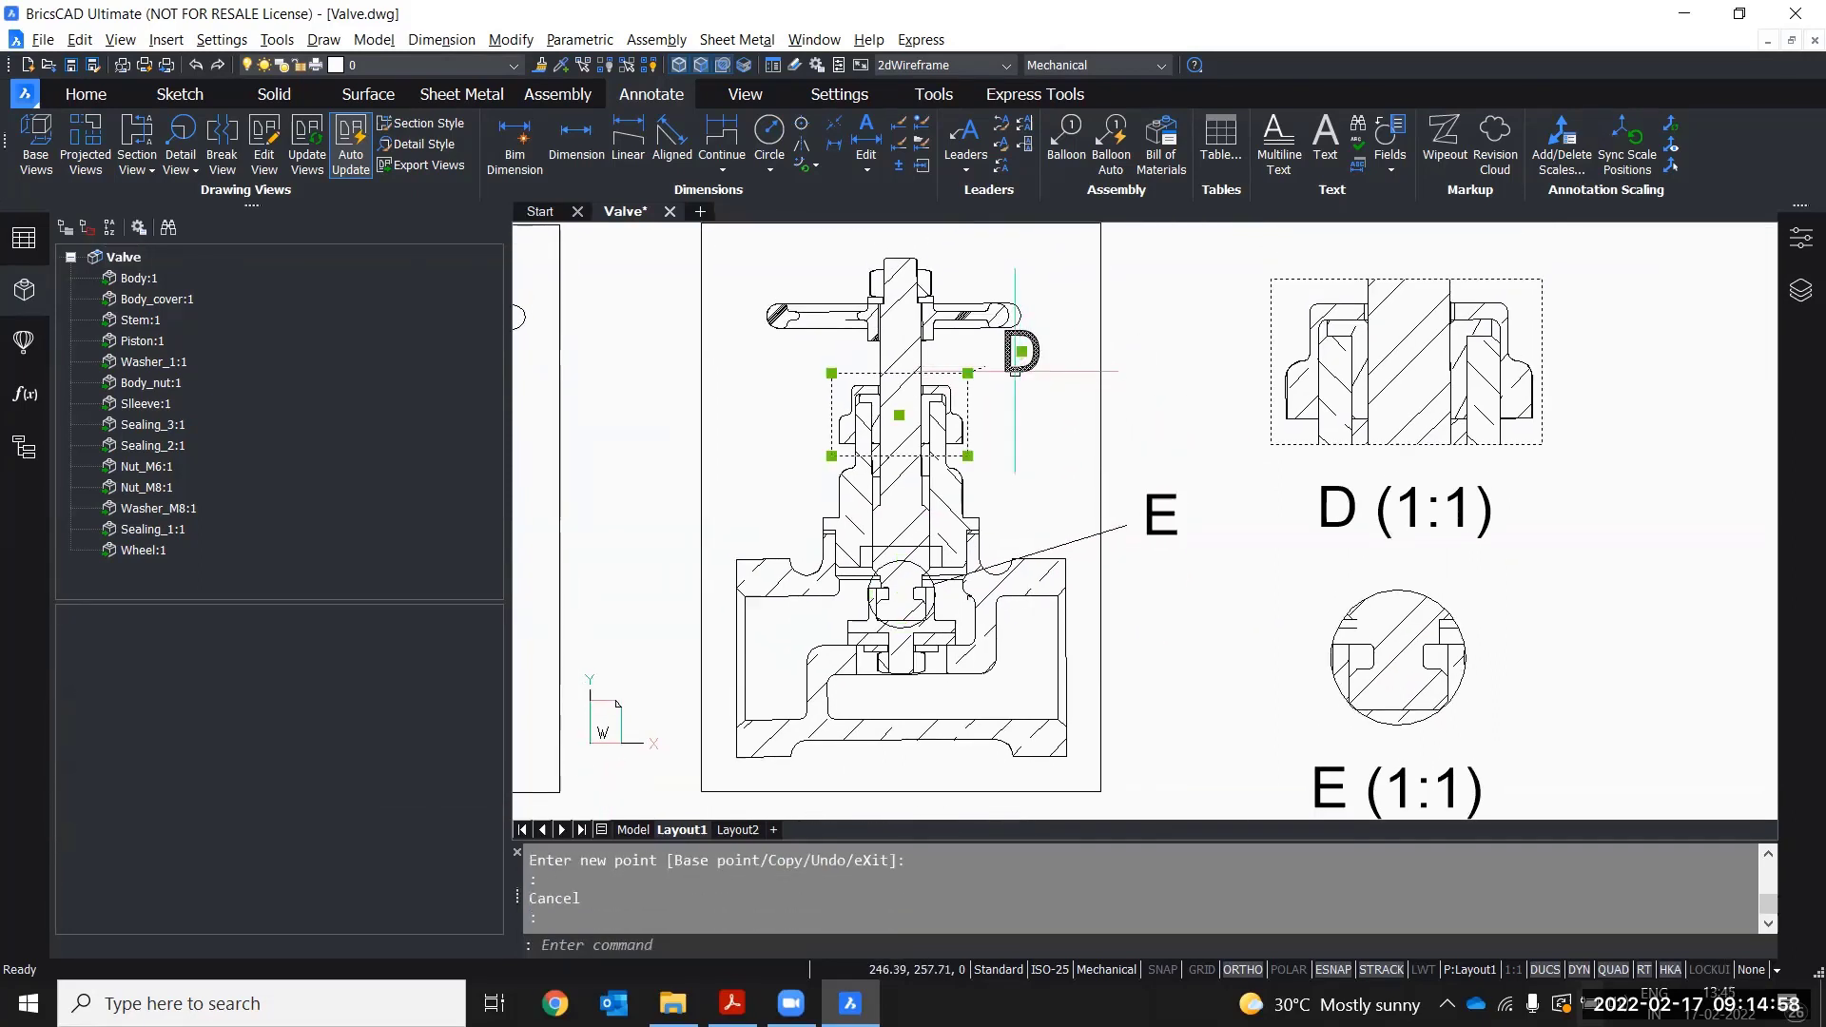
left_click(1021, 352)
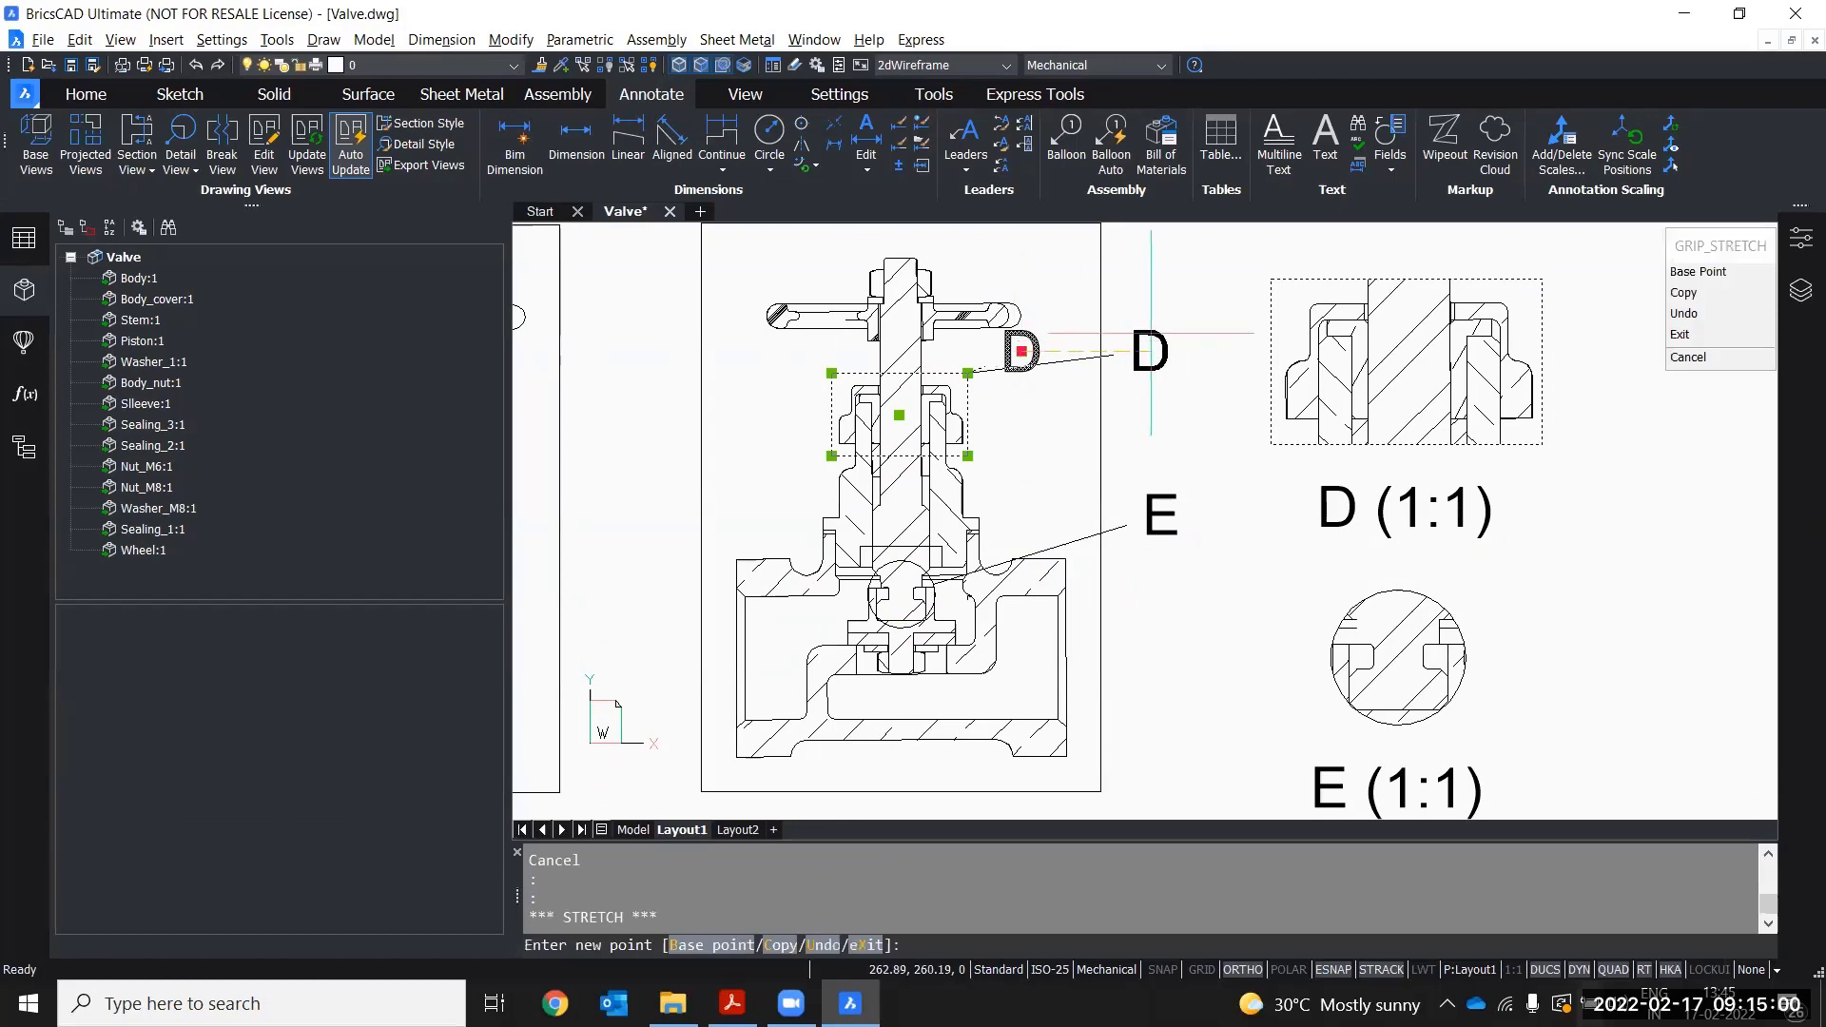
left_click(1153, 352)
scroll(1183, 573, "down", 3)
key("Escape")
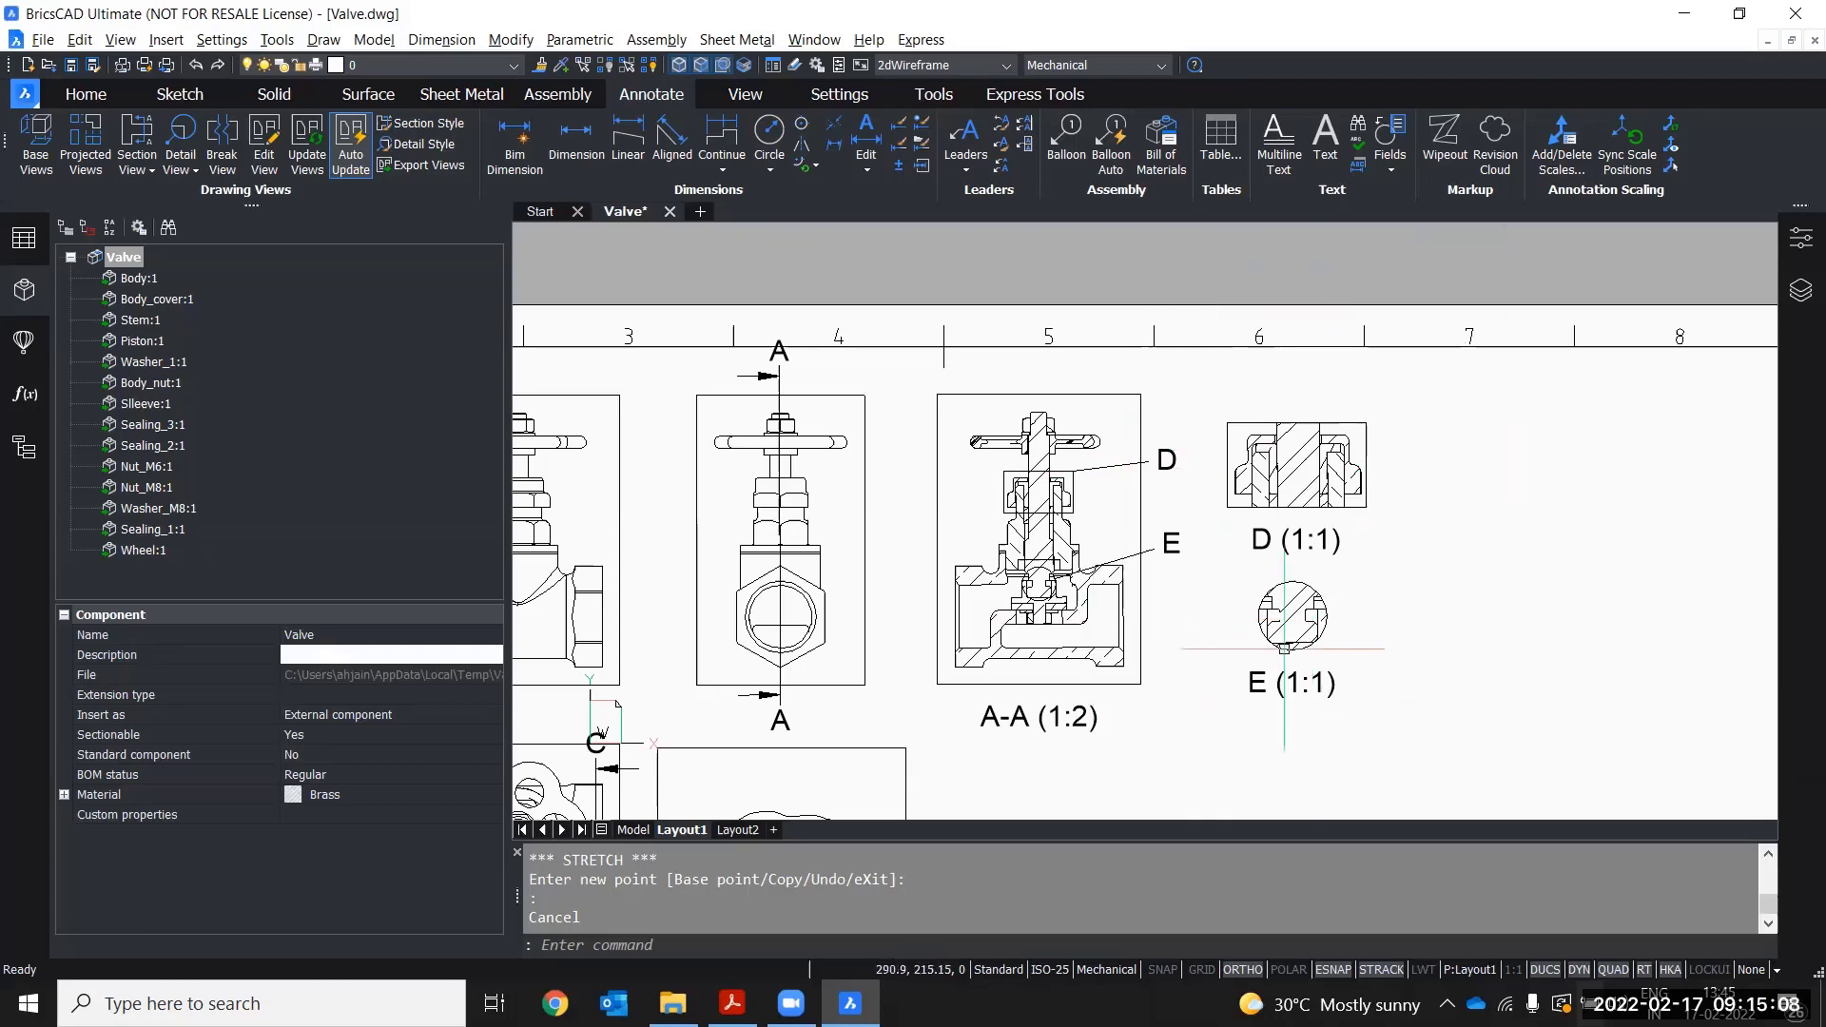
- Start a circular detail view of the B-B half section, centred on the body and body cover joint with a boundary circle around it
scroll(1039, 499, "up", 4)
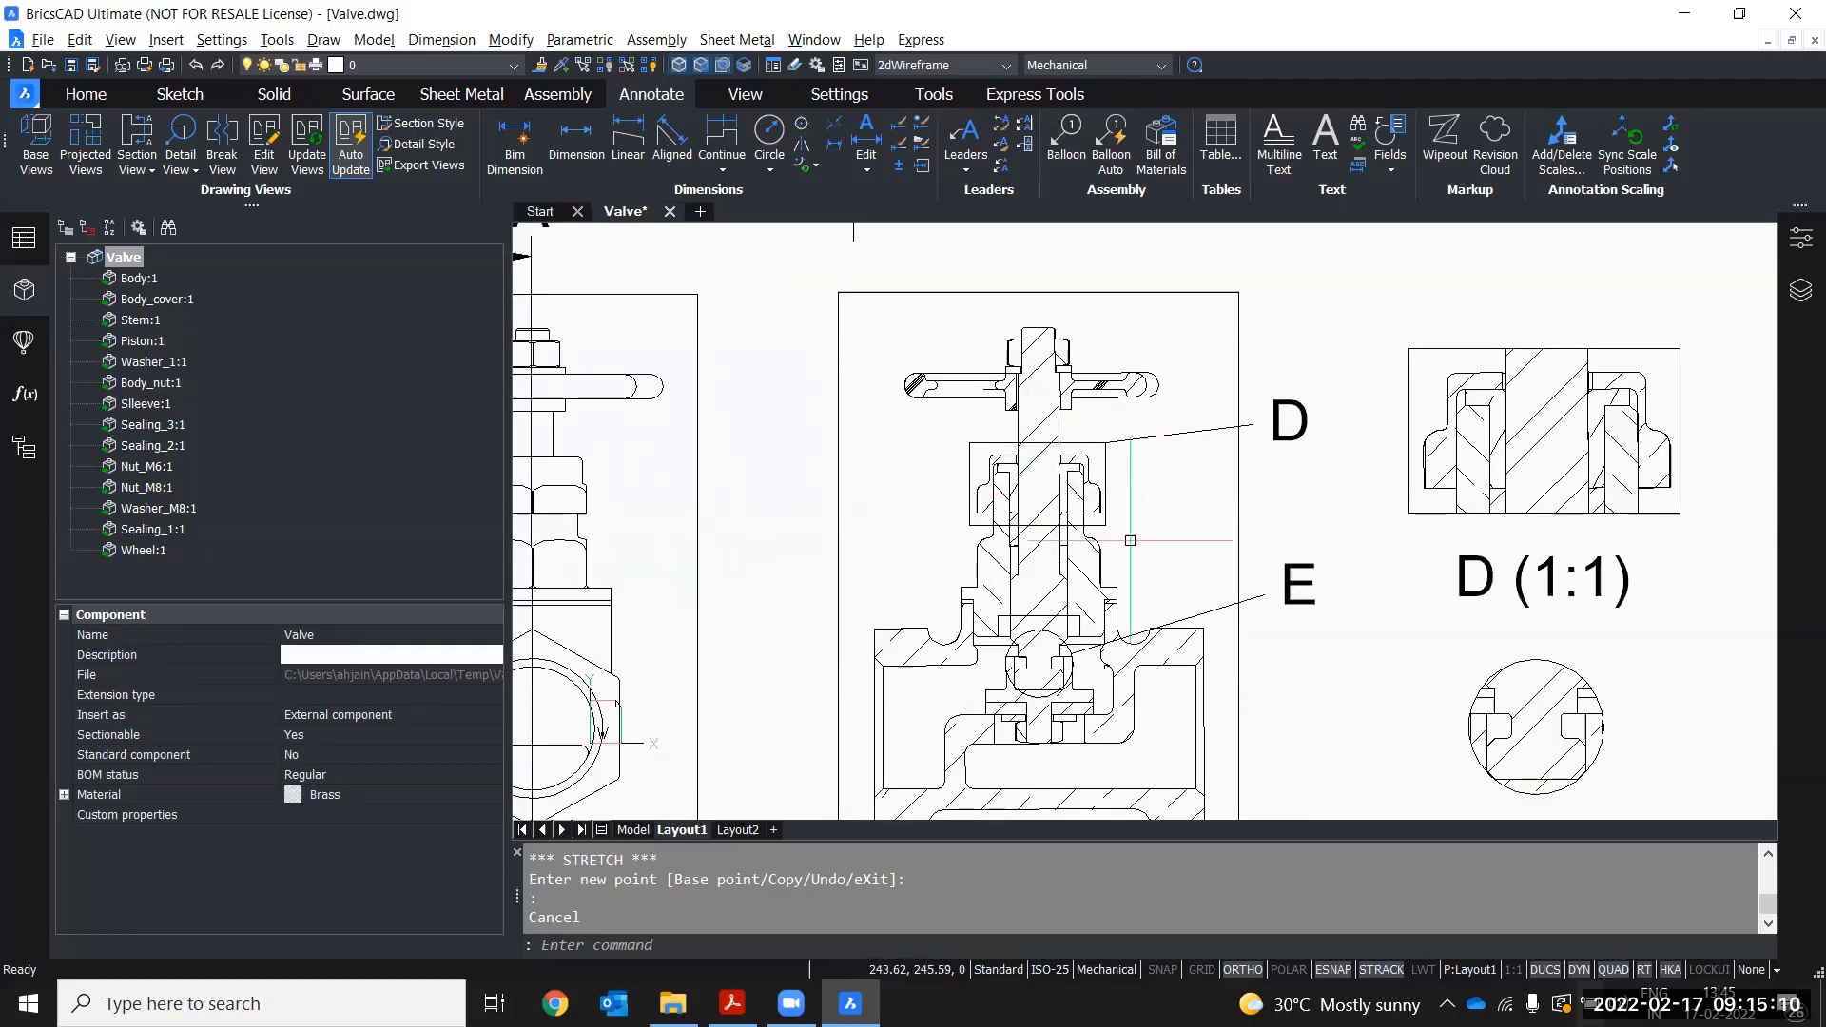
middle_click_drag(1162, 567, 1241, 445)
scroll(1361, 599, "down", 1)
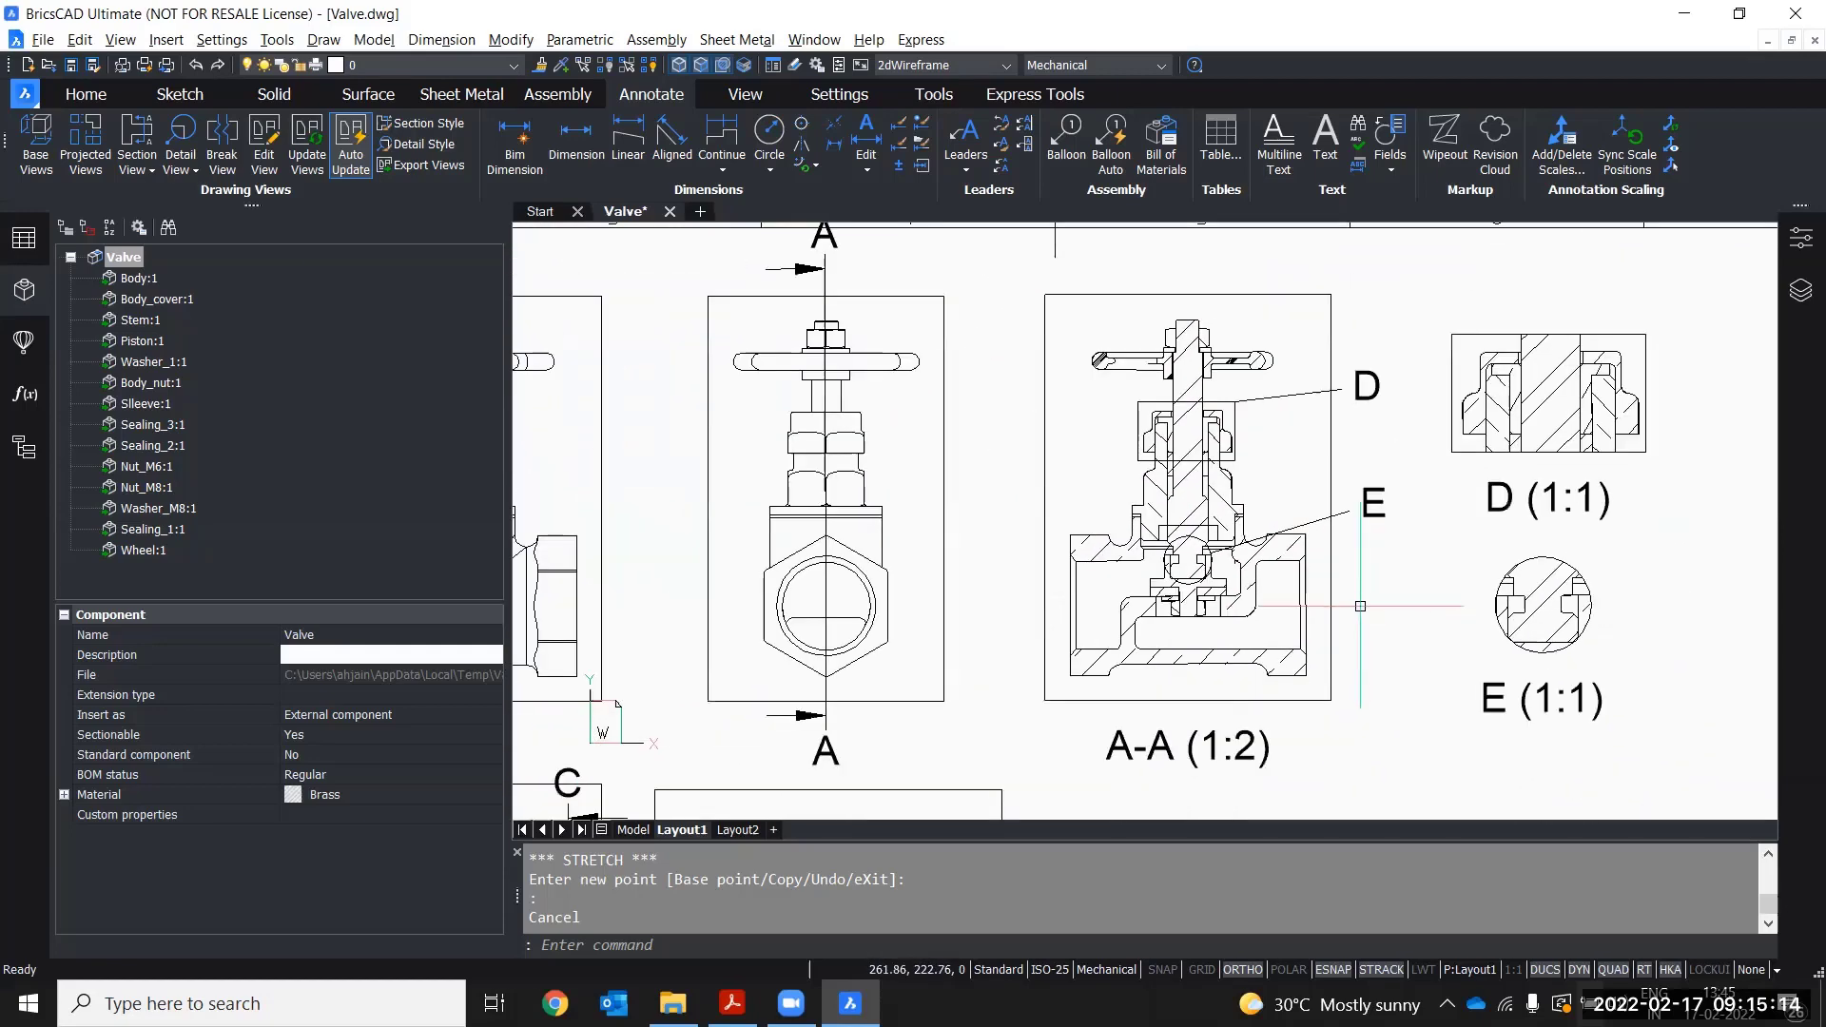
mouse_move(939, 639)
middle_mouse_down()
mouse_move(1093, 521)
mouse_move(1154, 439)
middle_mouse_up()
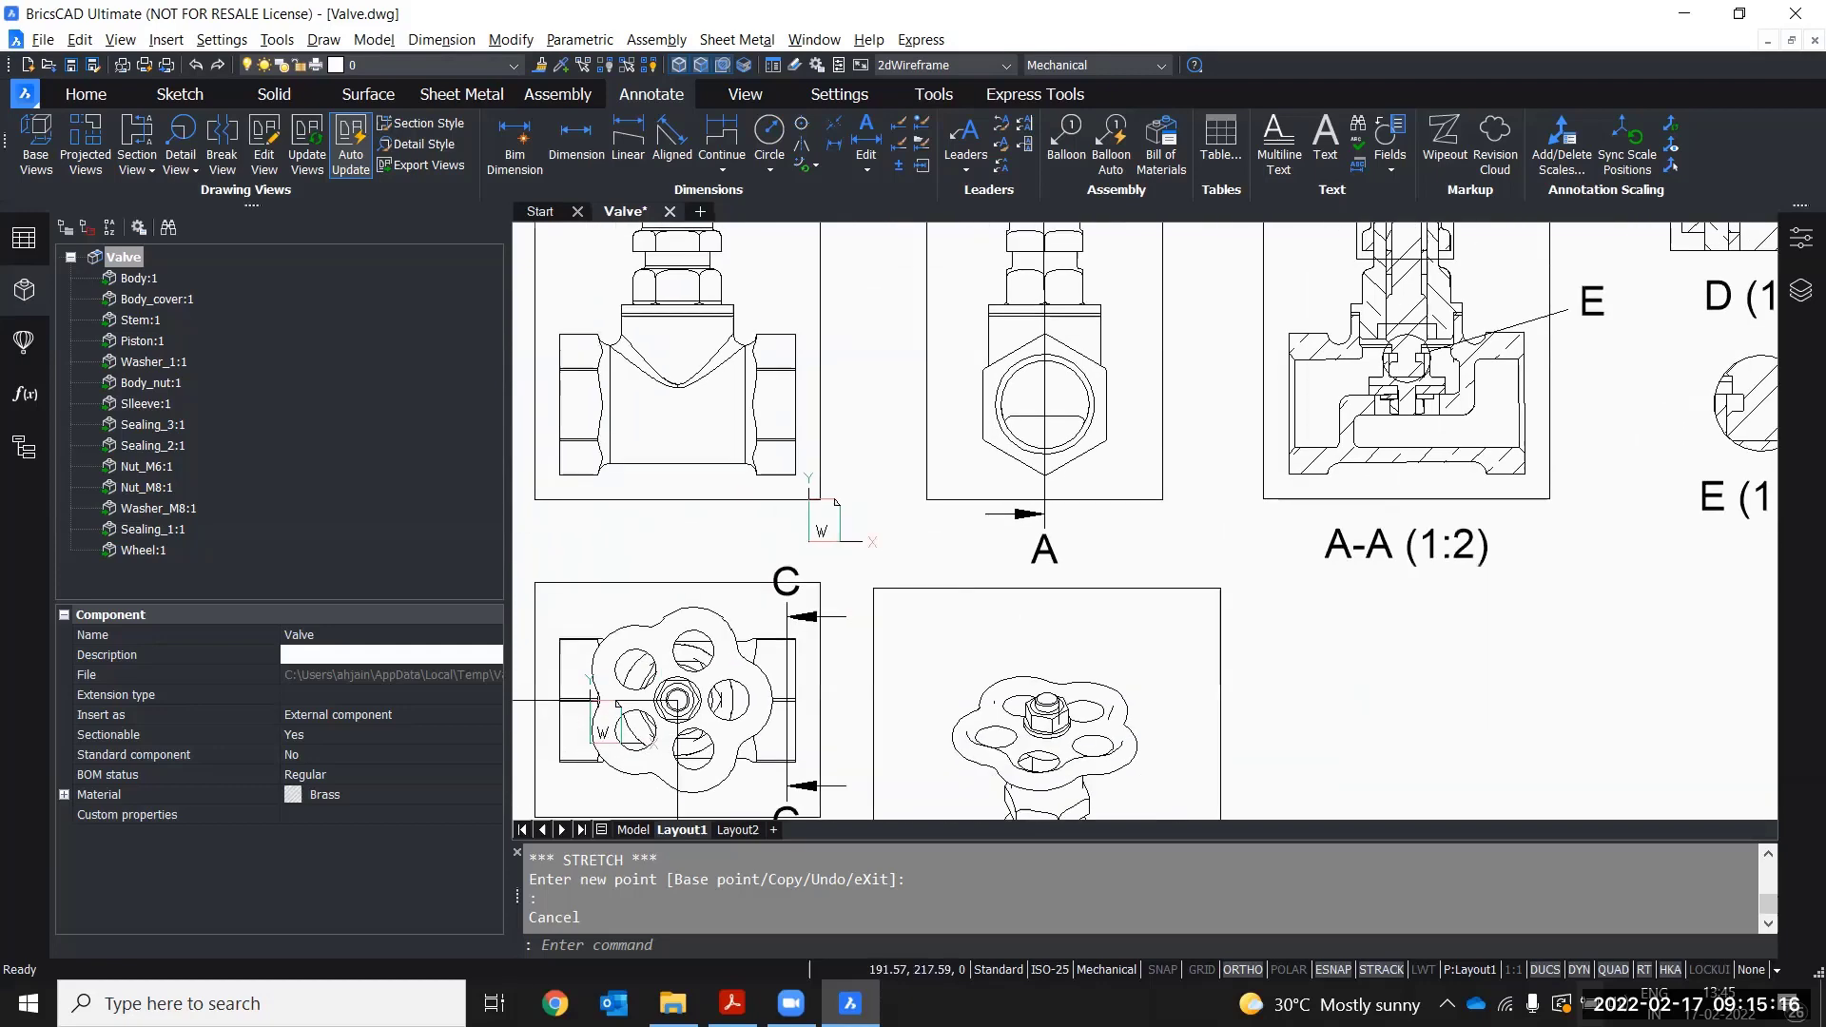
scroll(1154, 440, "down", 3)
middle_click_drag(997, 701, 1023, 647)
scroll(953, 694, "up", 4)
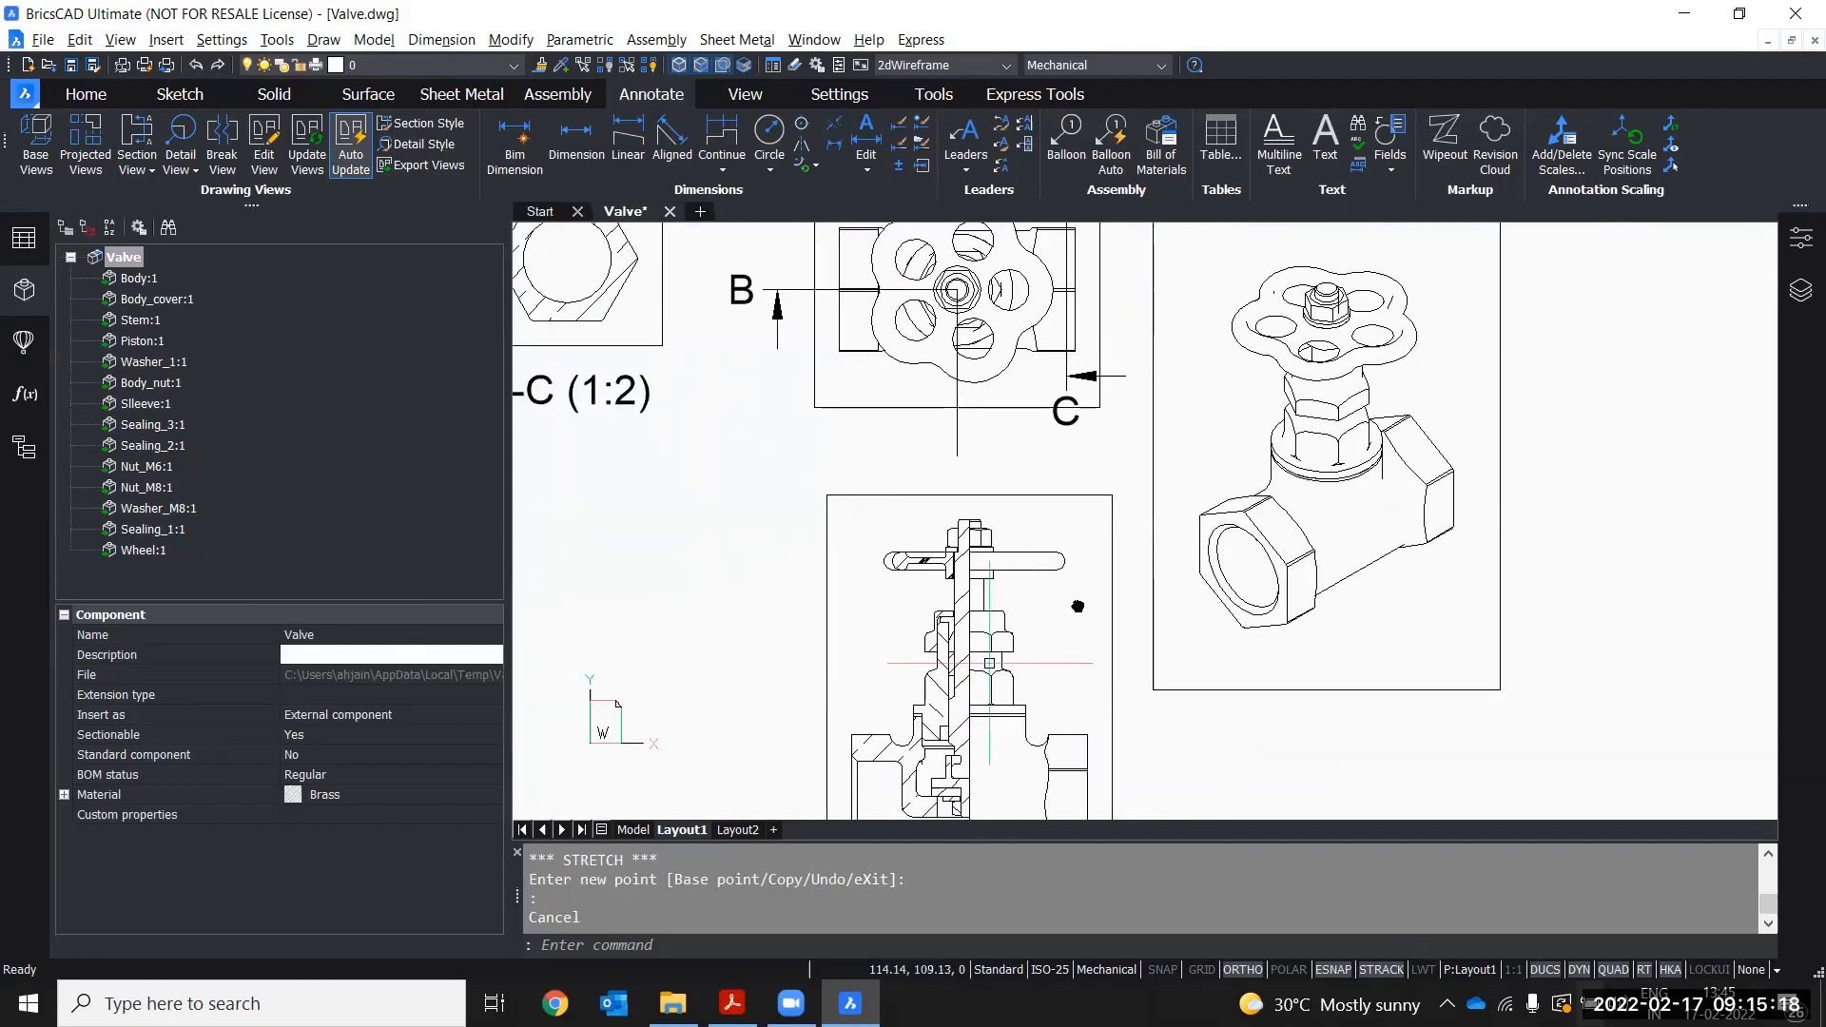
scroll(952, 694, "up", 1)
middle_click_drag(953, 695, 1157, 514)
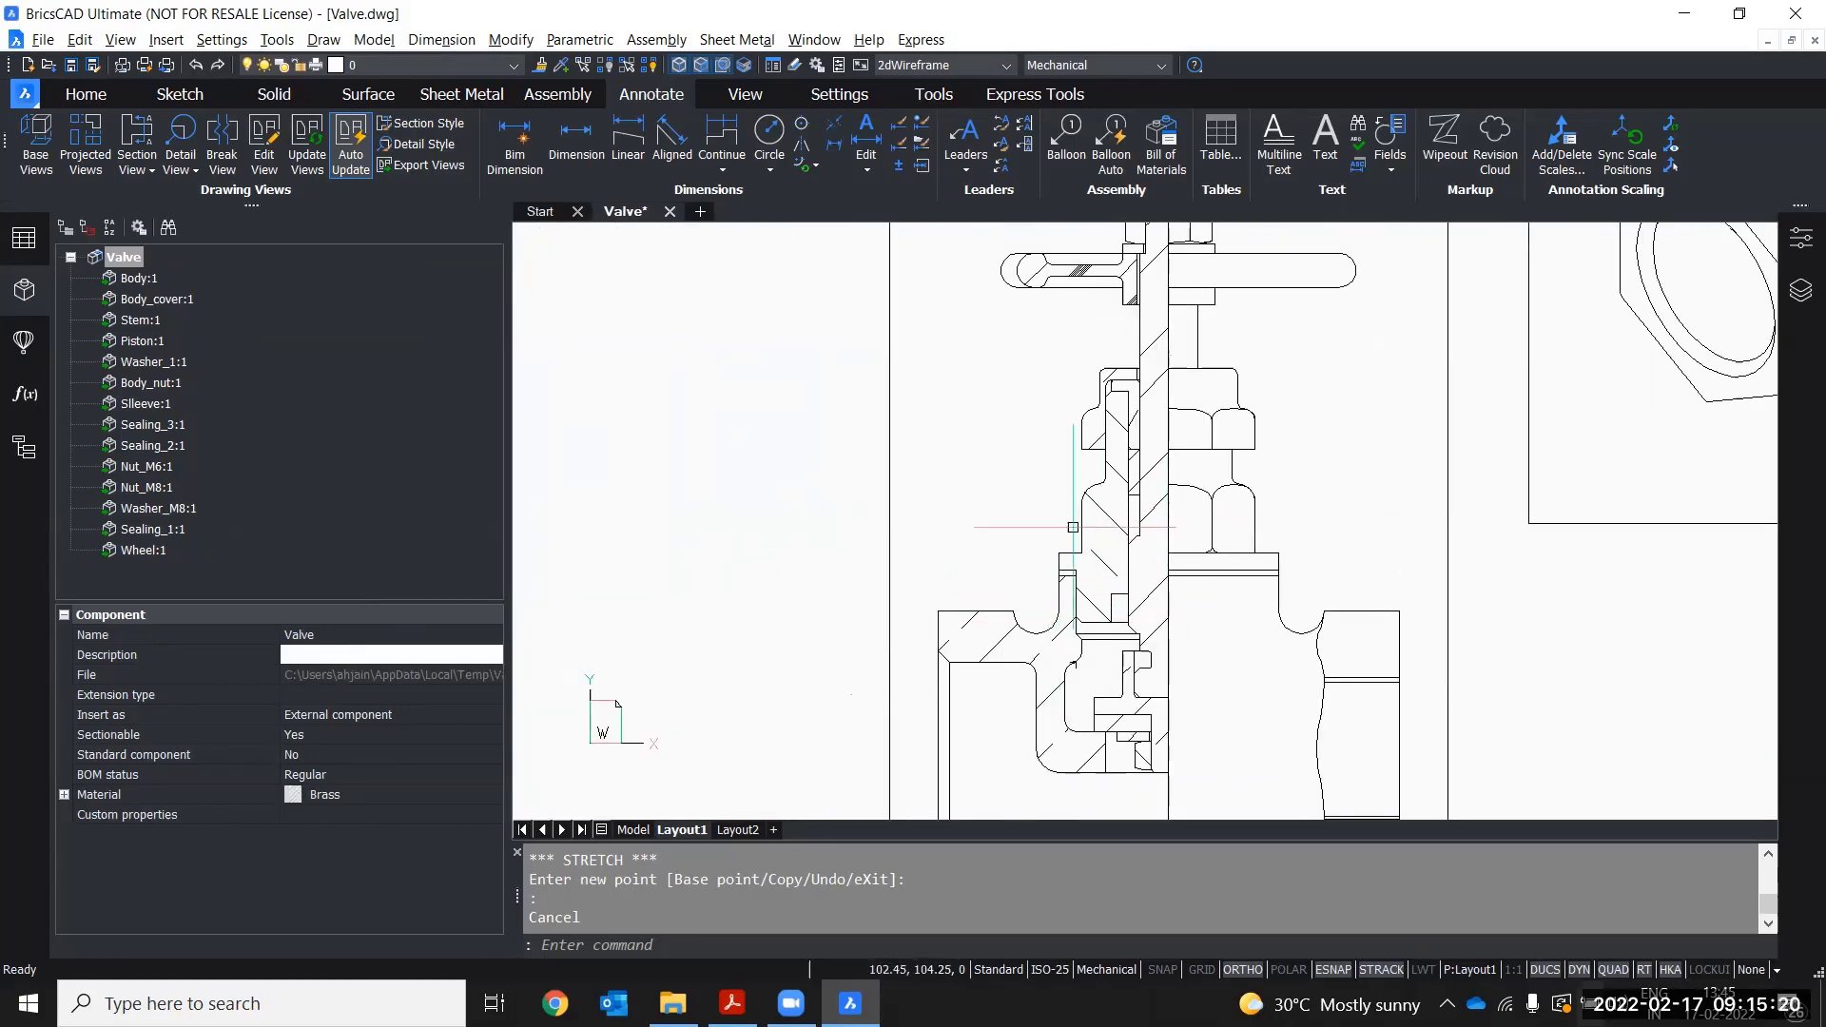
left_click(181, 168)
left_click(244, 201)
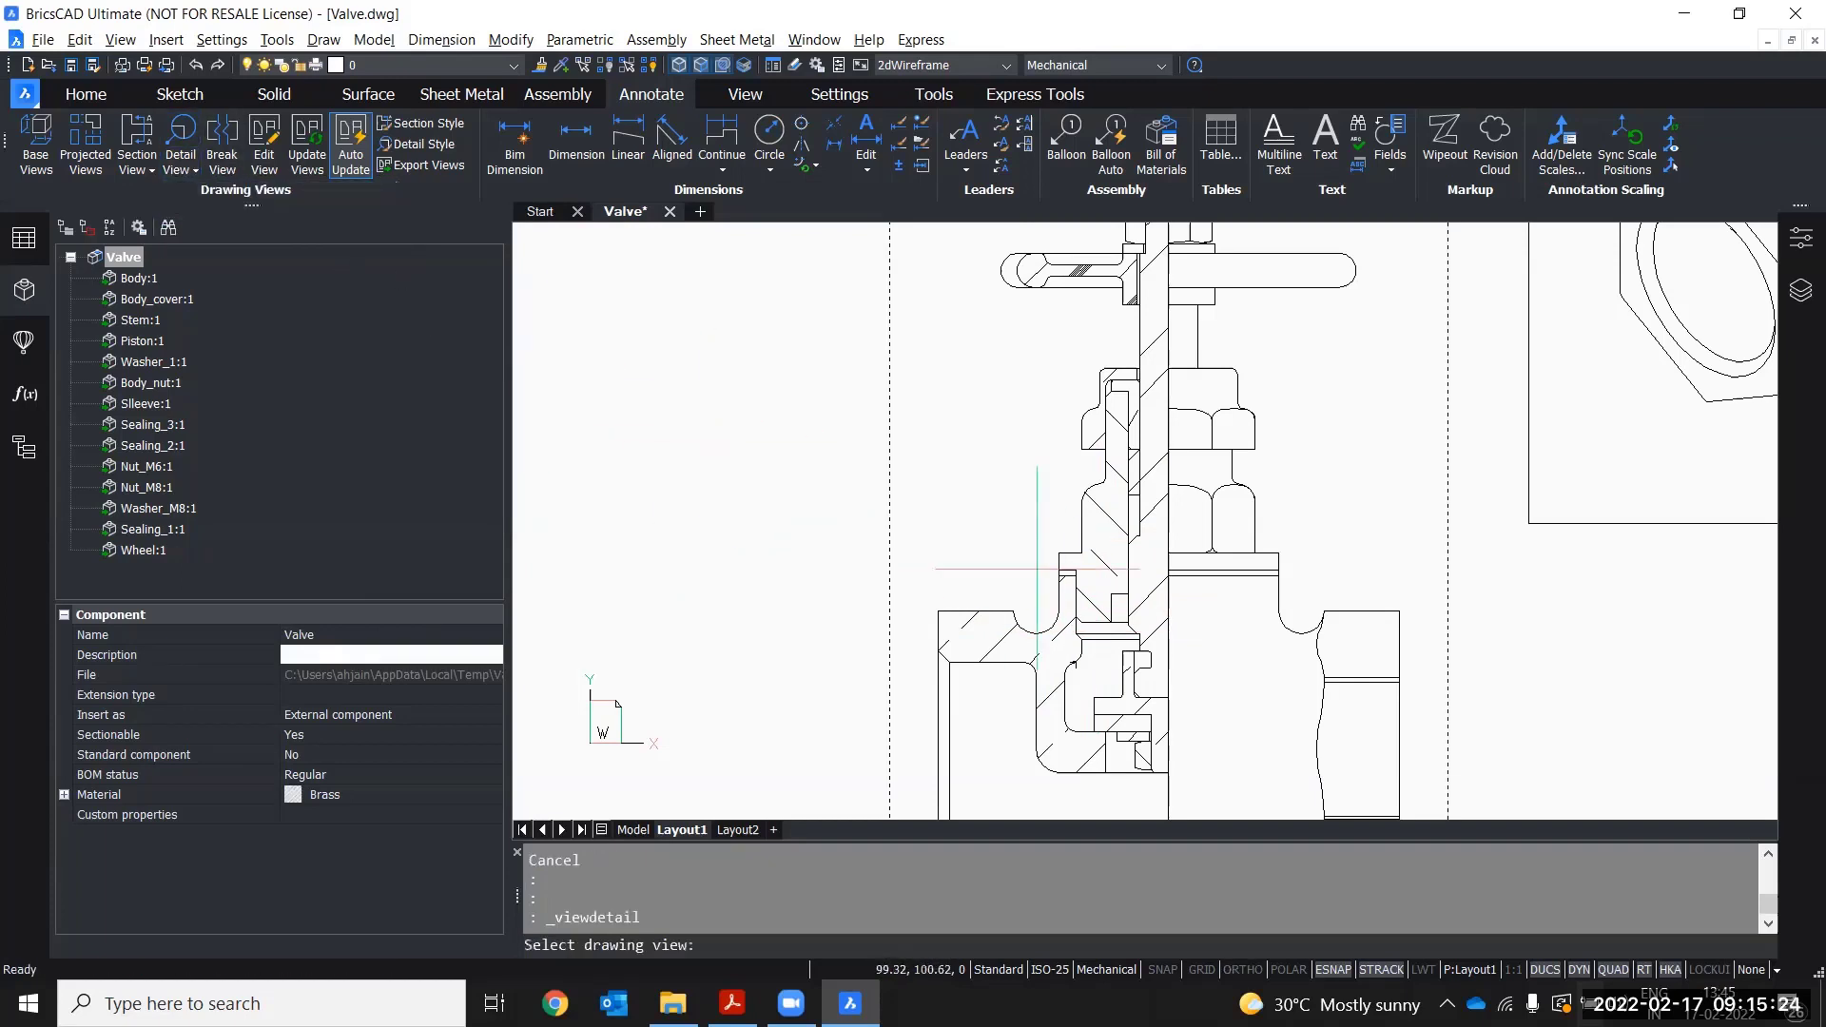
scroll(1037, 569, "up", 4)
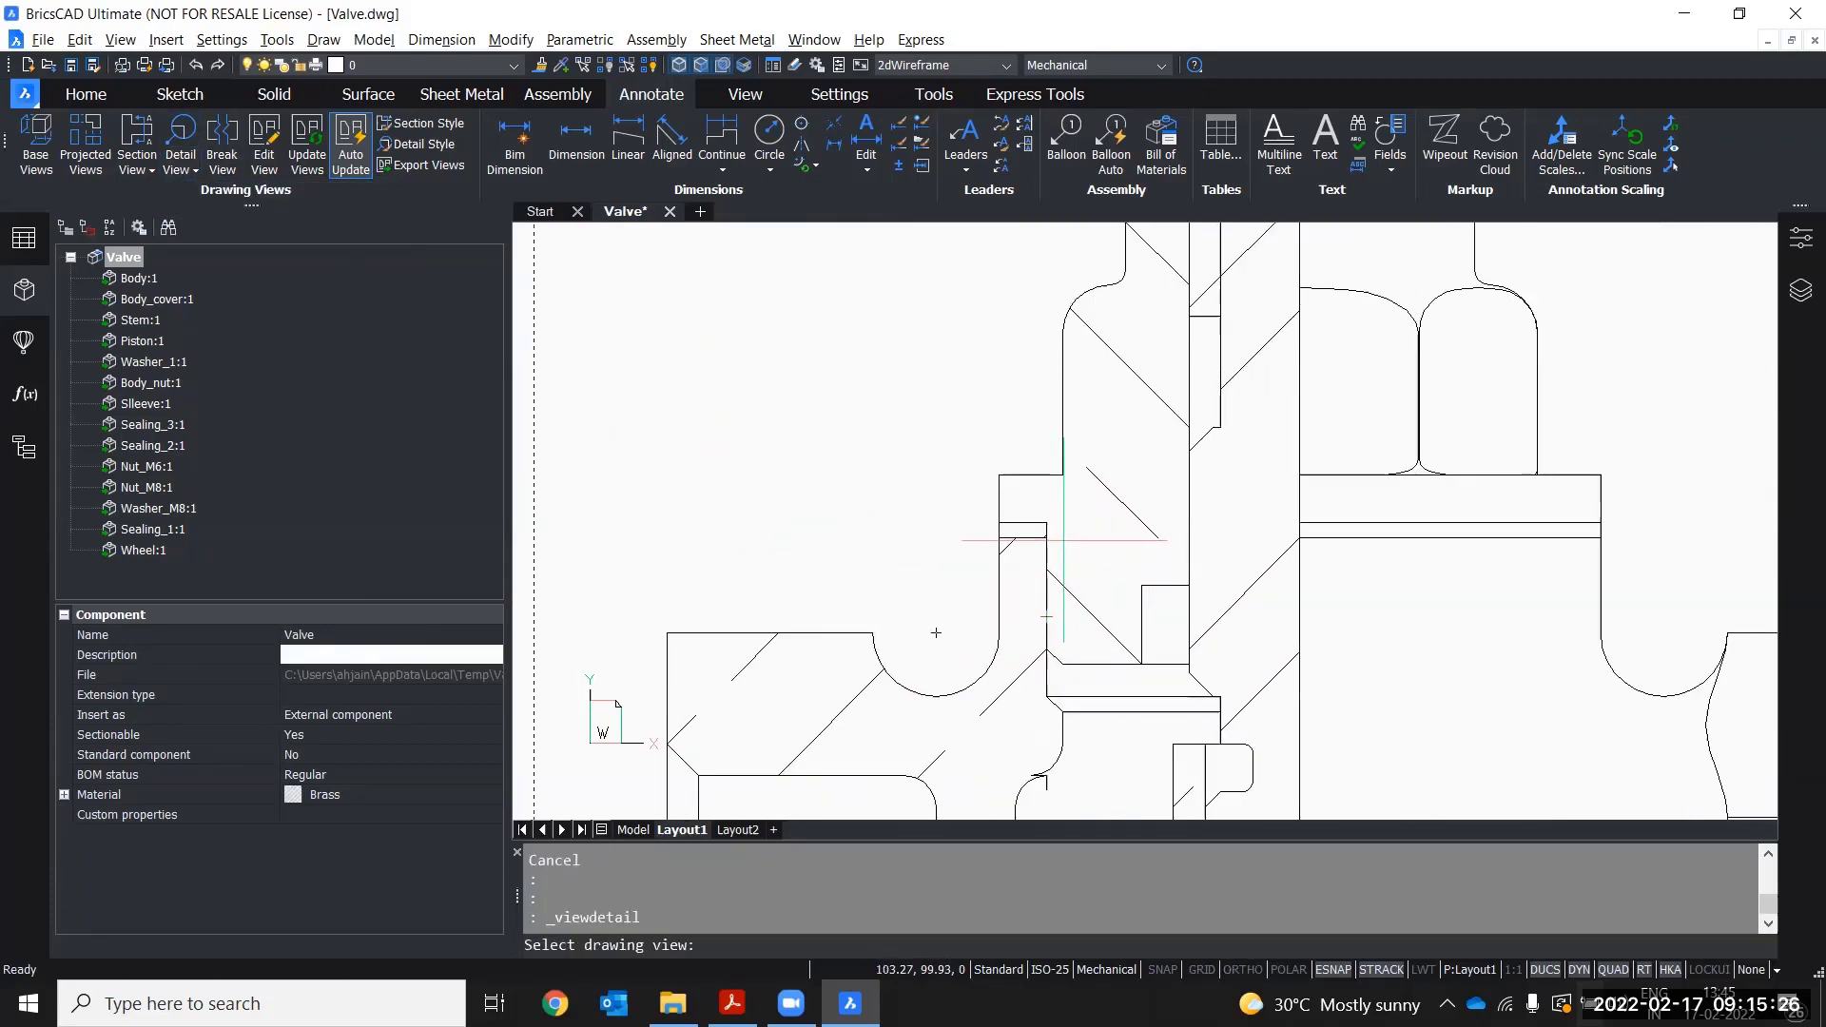
left_click(1064, 540)
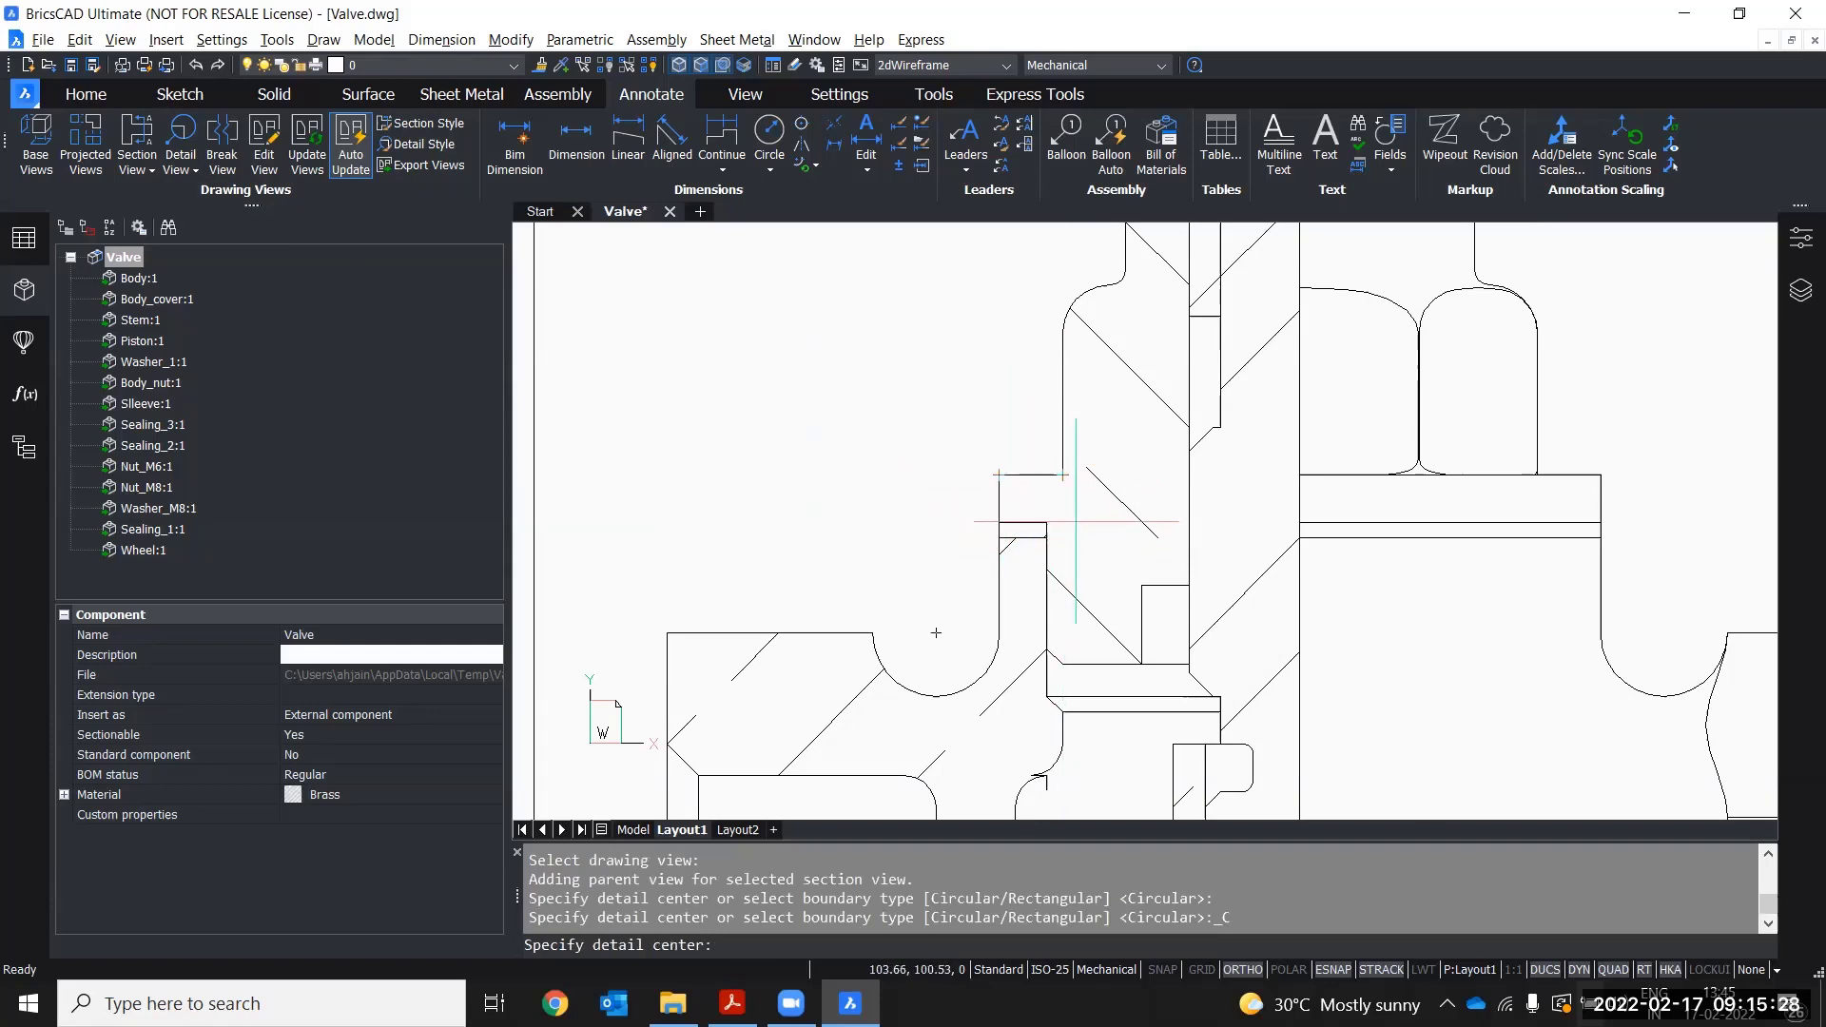
left_click(1063, 534)
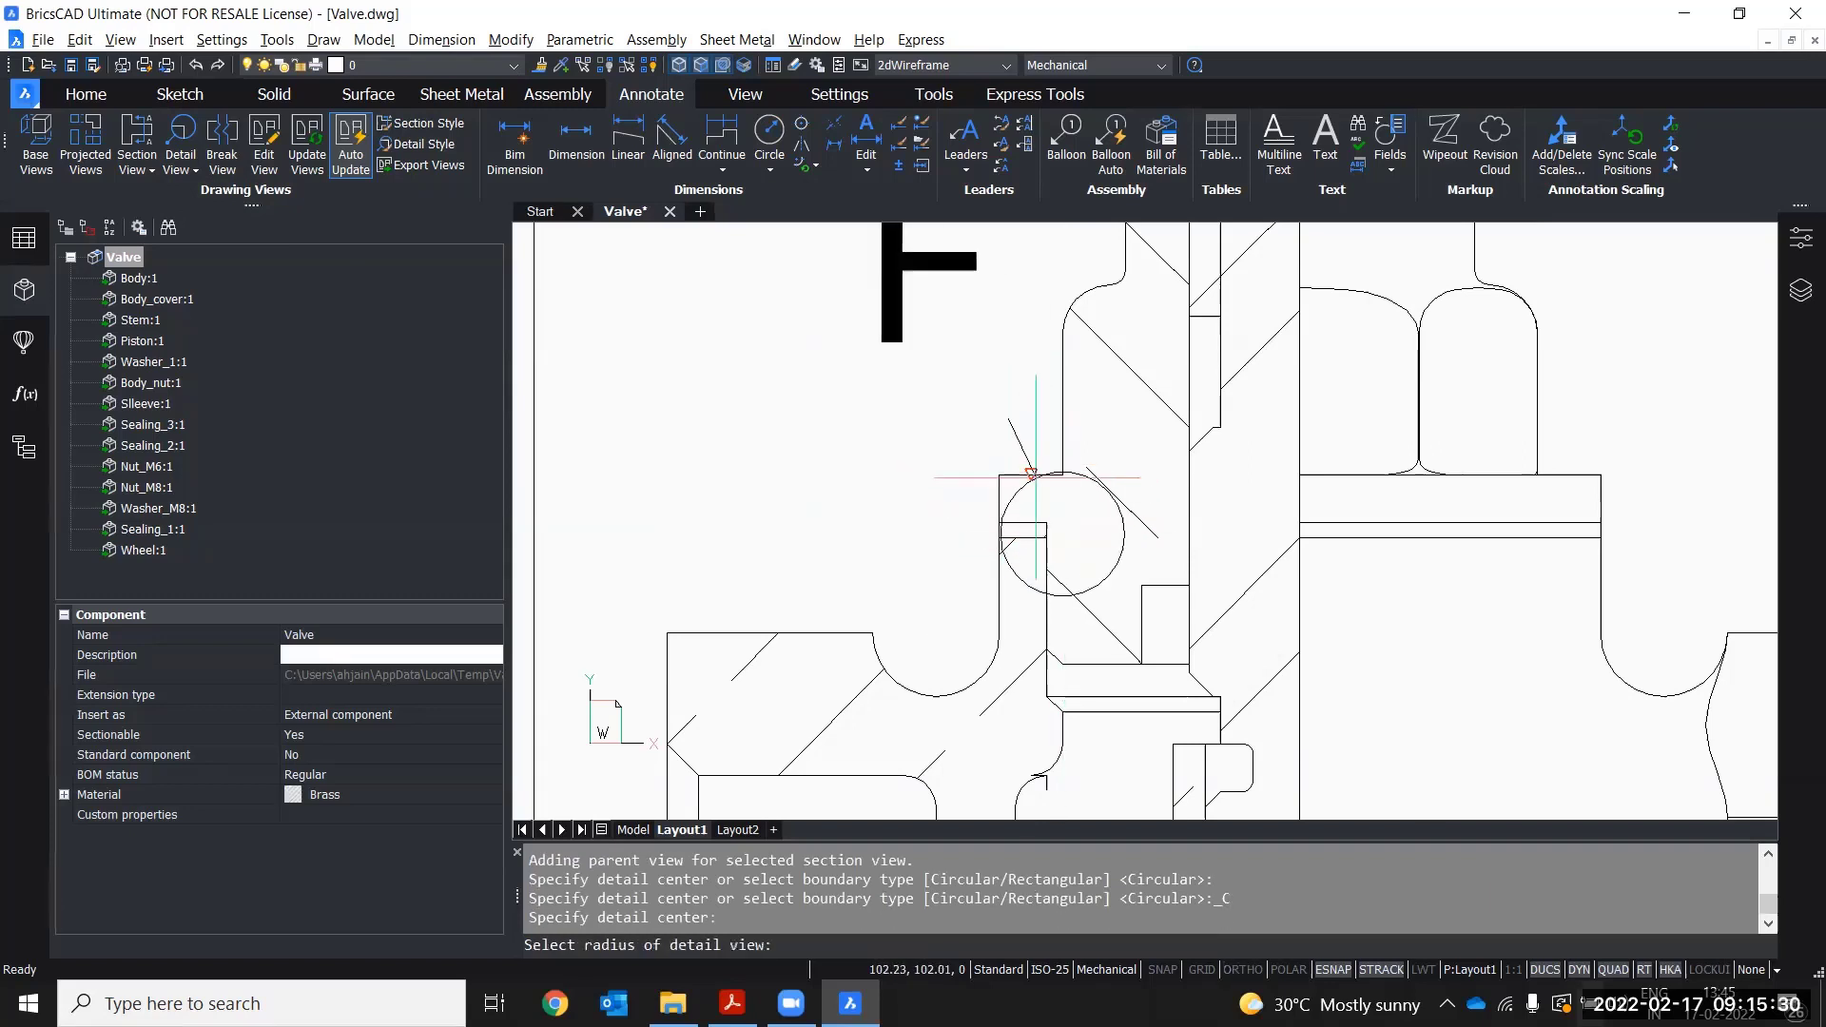
left_click(983, 425)
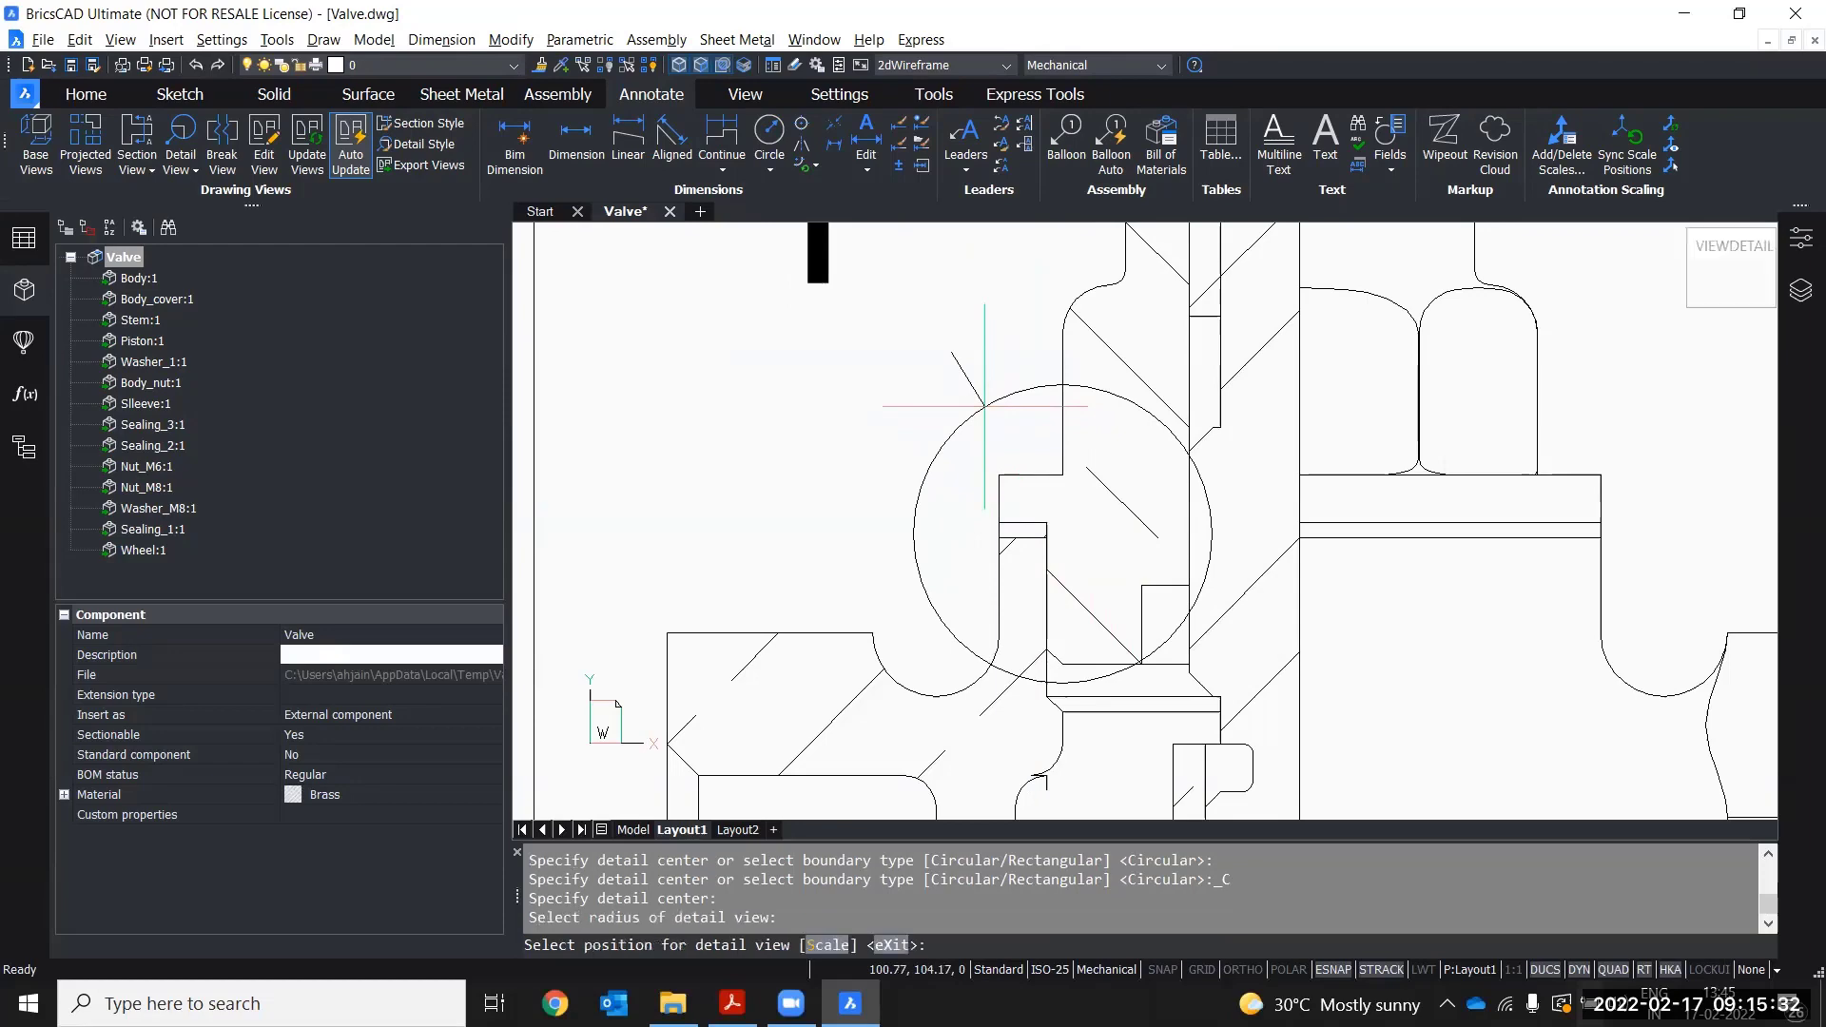
- Place the circular detail view left of the B-B section, centred at about X 48.4, Y 100.8, and finish the command
scroll(942, 467, "down", 5)
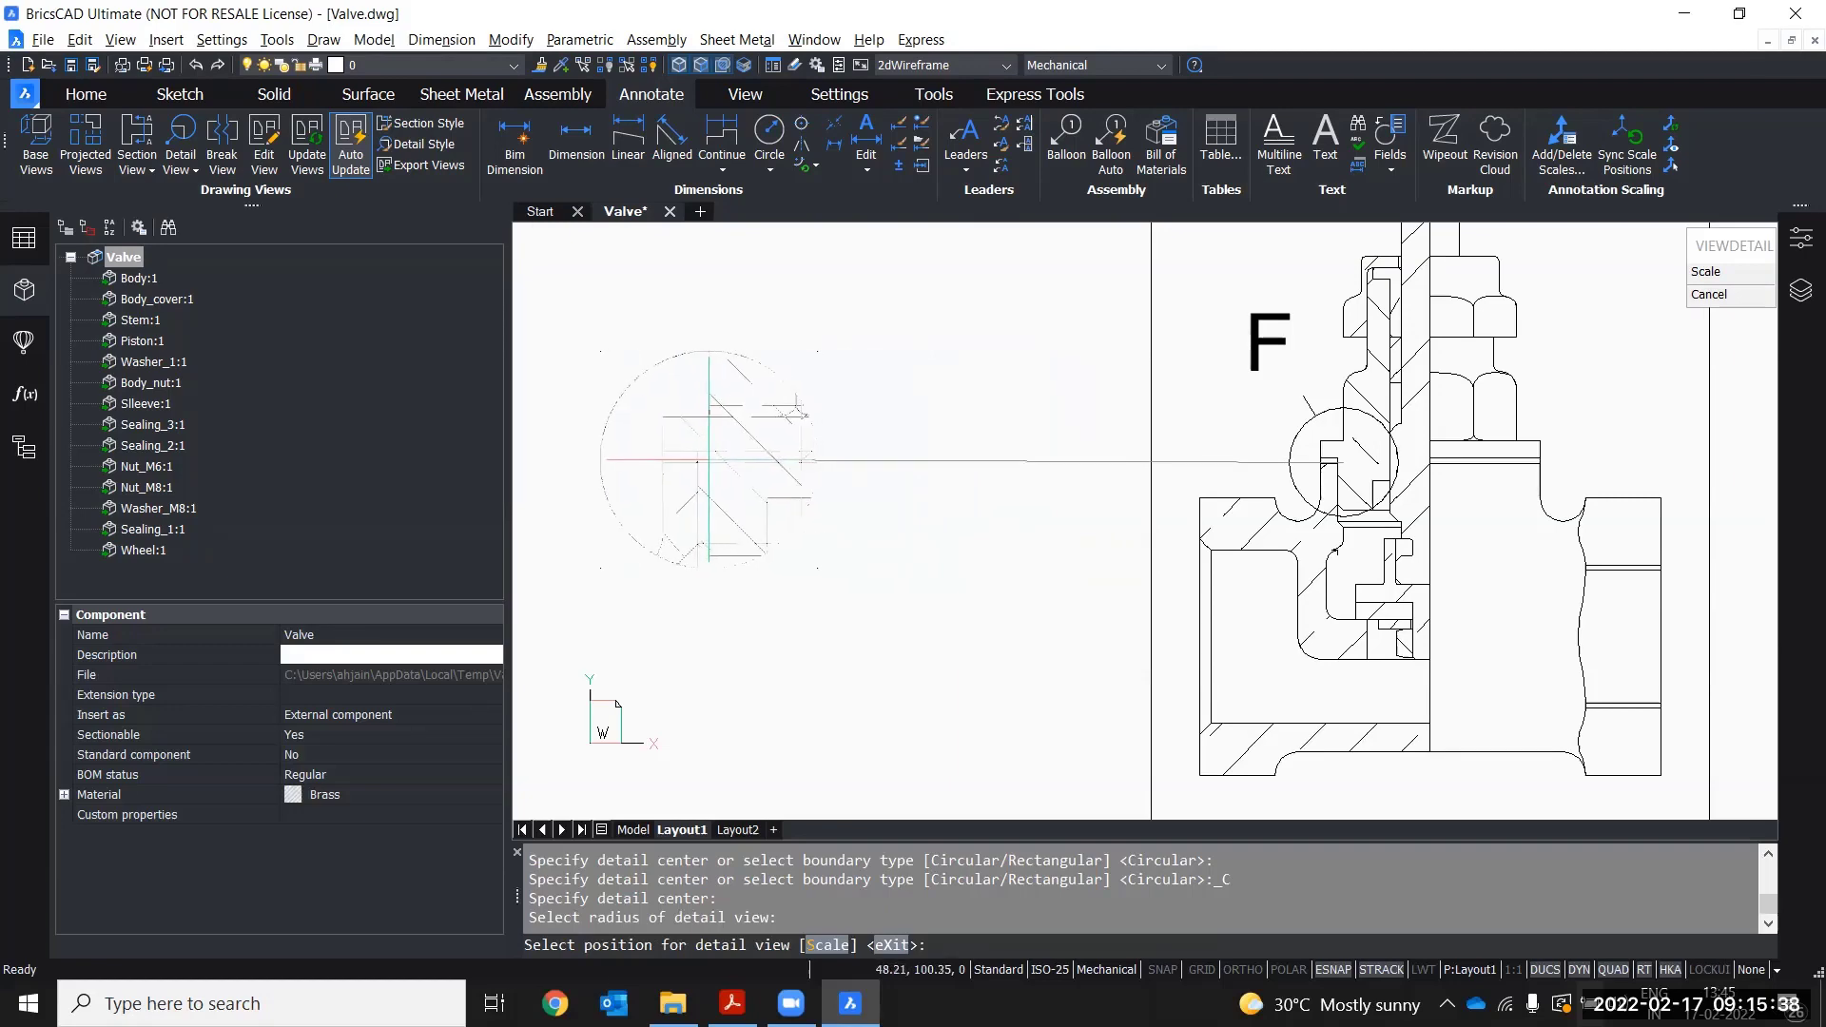
scroll(708, 461, "down", 3)
left_click(710, 456)
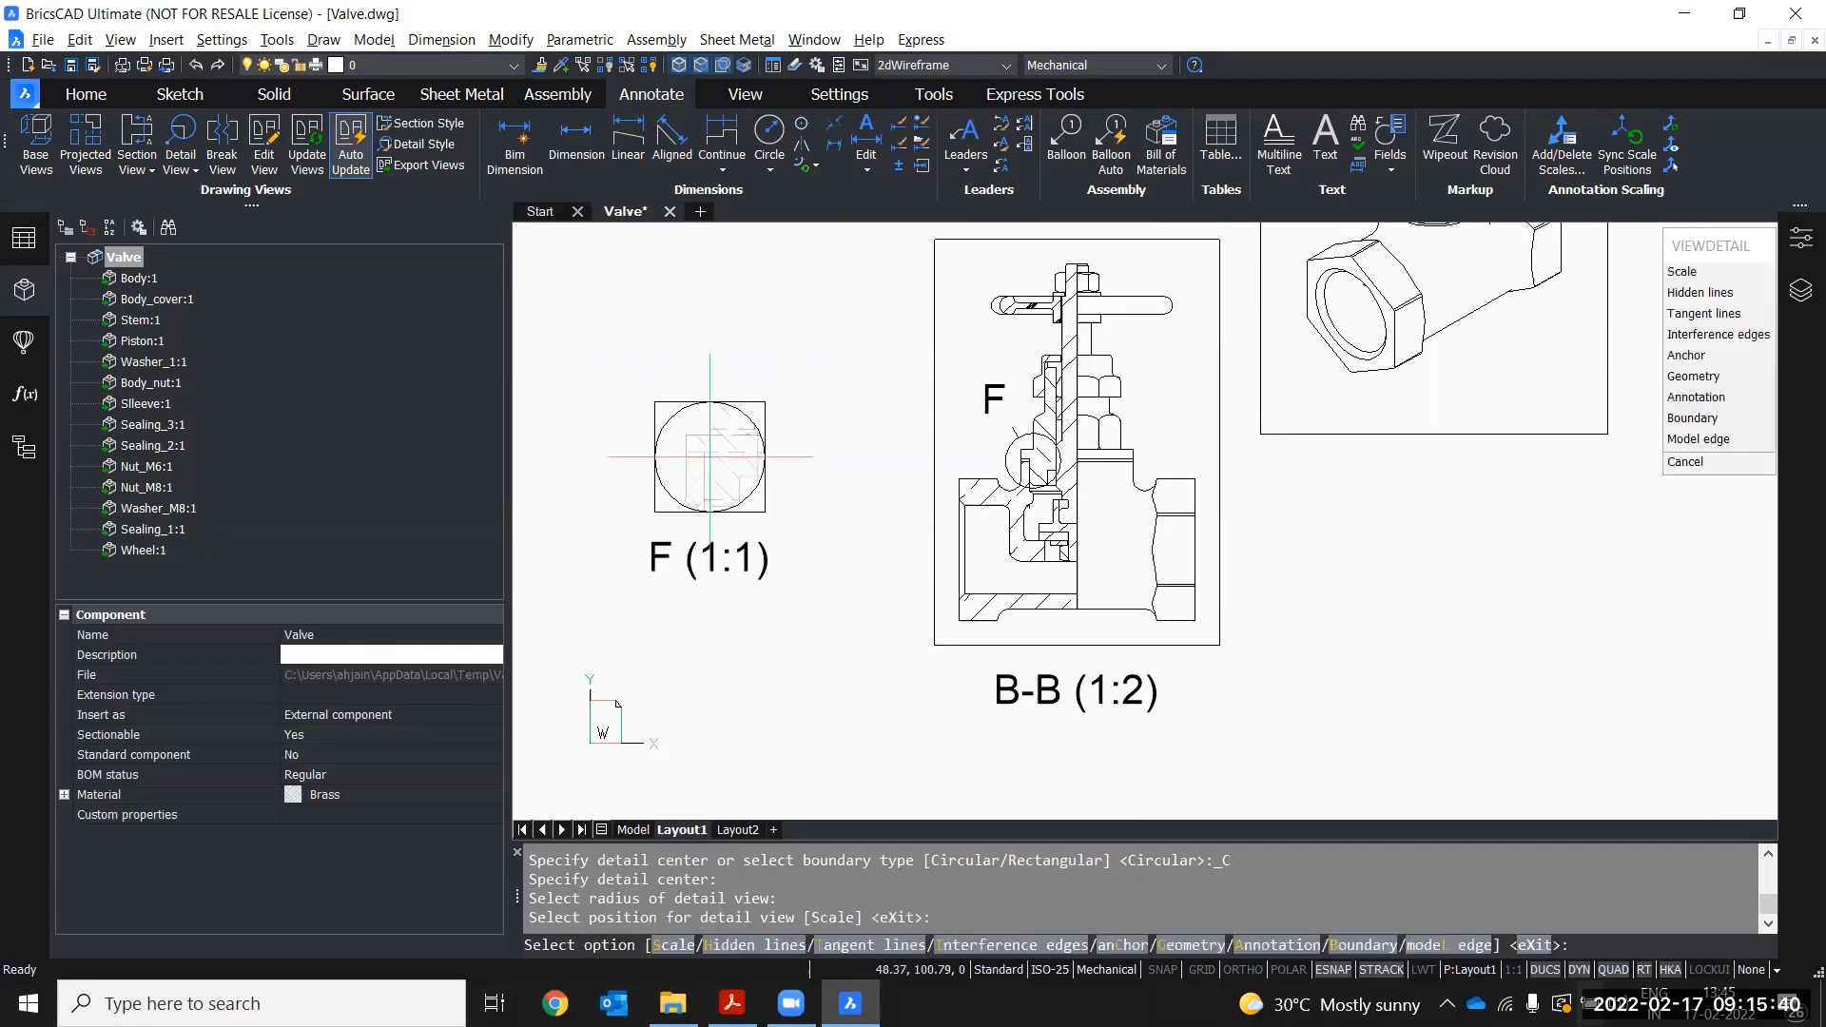
middle_click_drag(709, 457, 1068, 471)
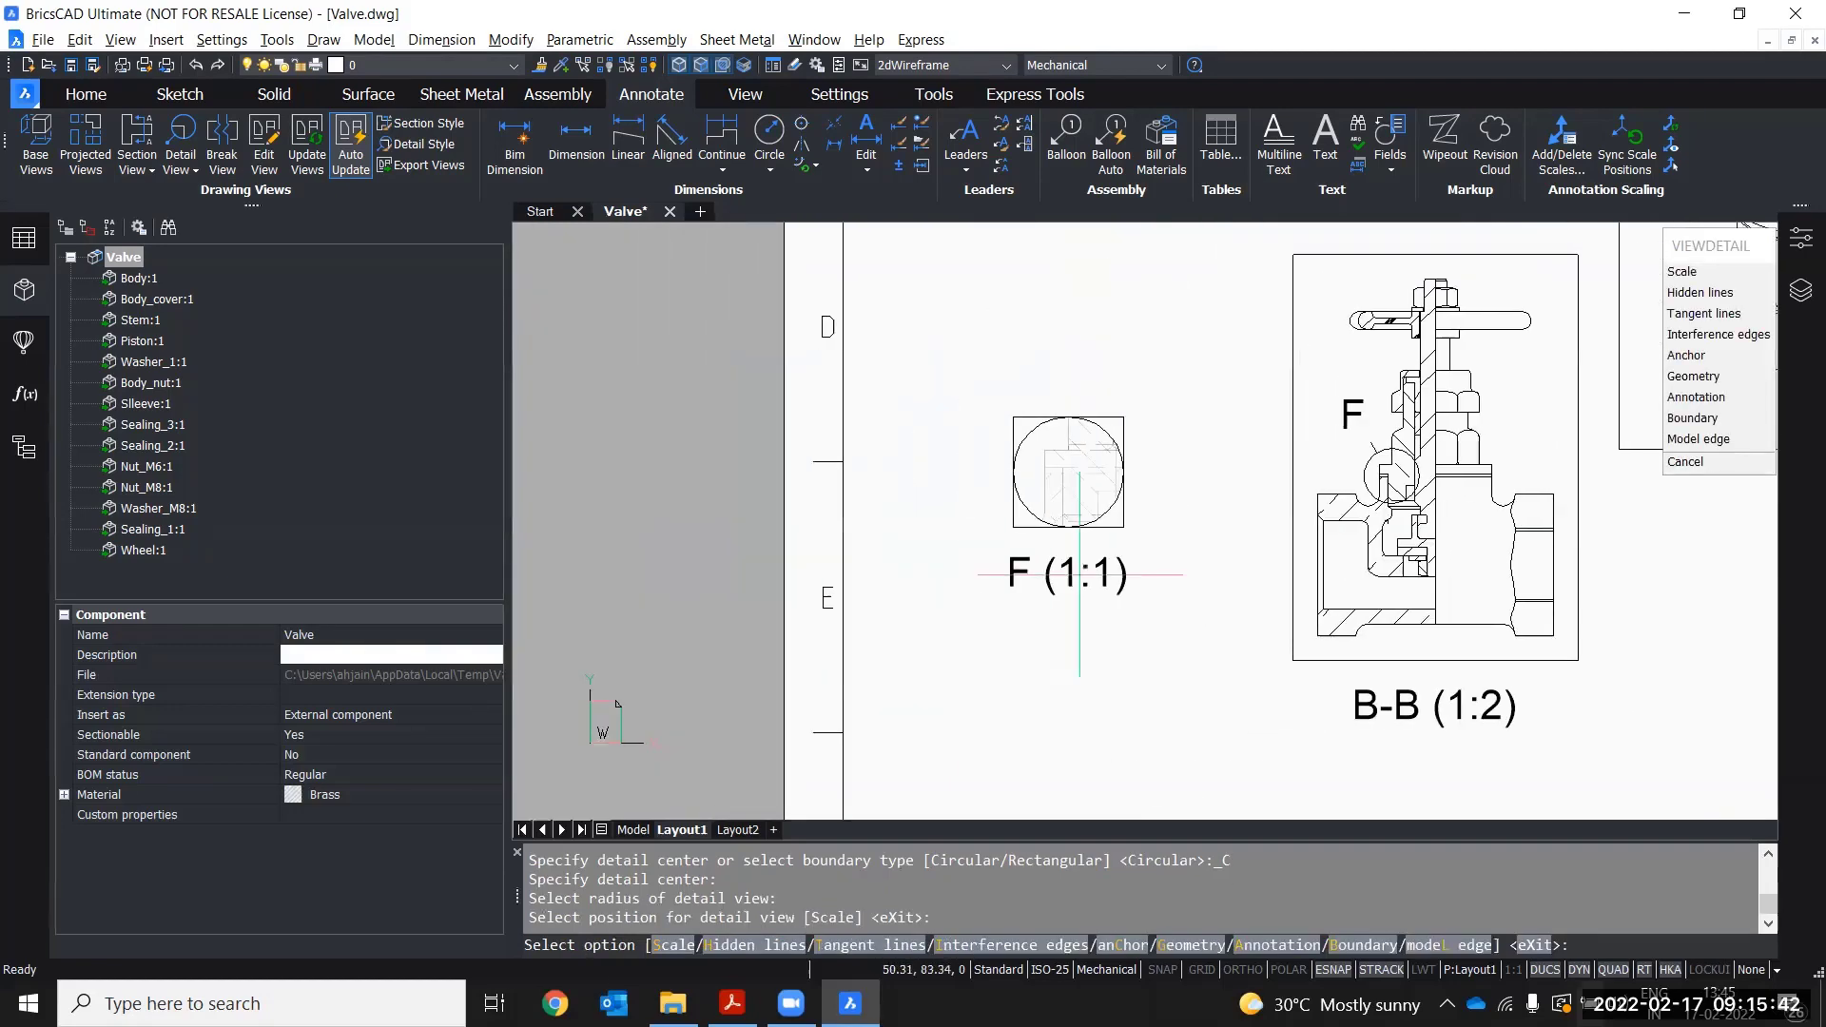
key("Escape")
- Move the F detail label horizontally to the left, outside the B-B view frame, and deselect it
left_click(1344, 402)
left_click(1349, 411)
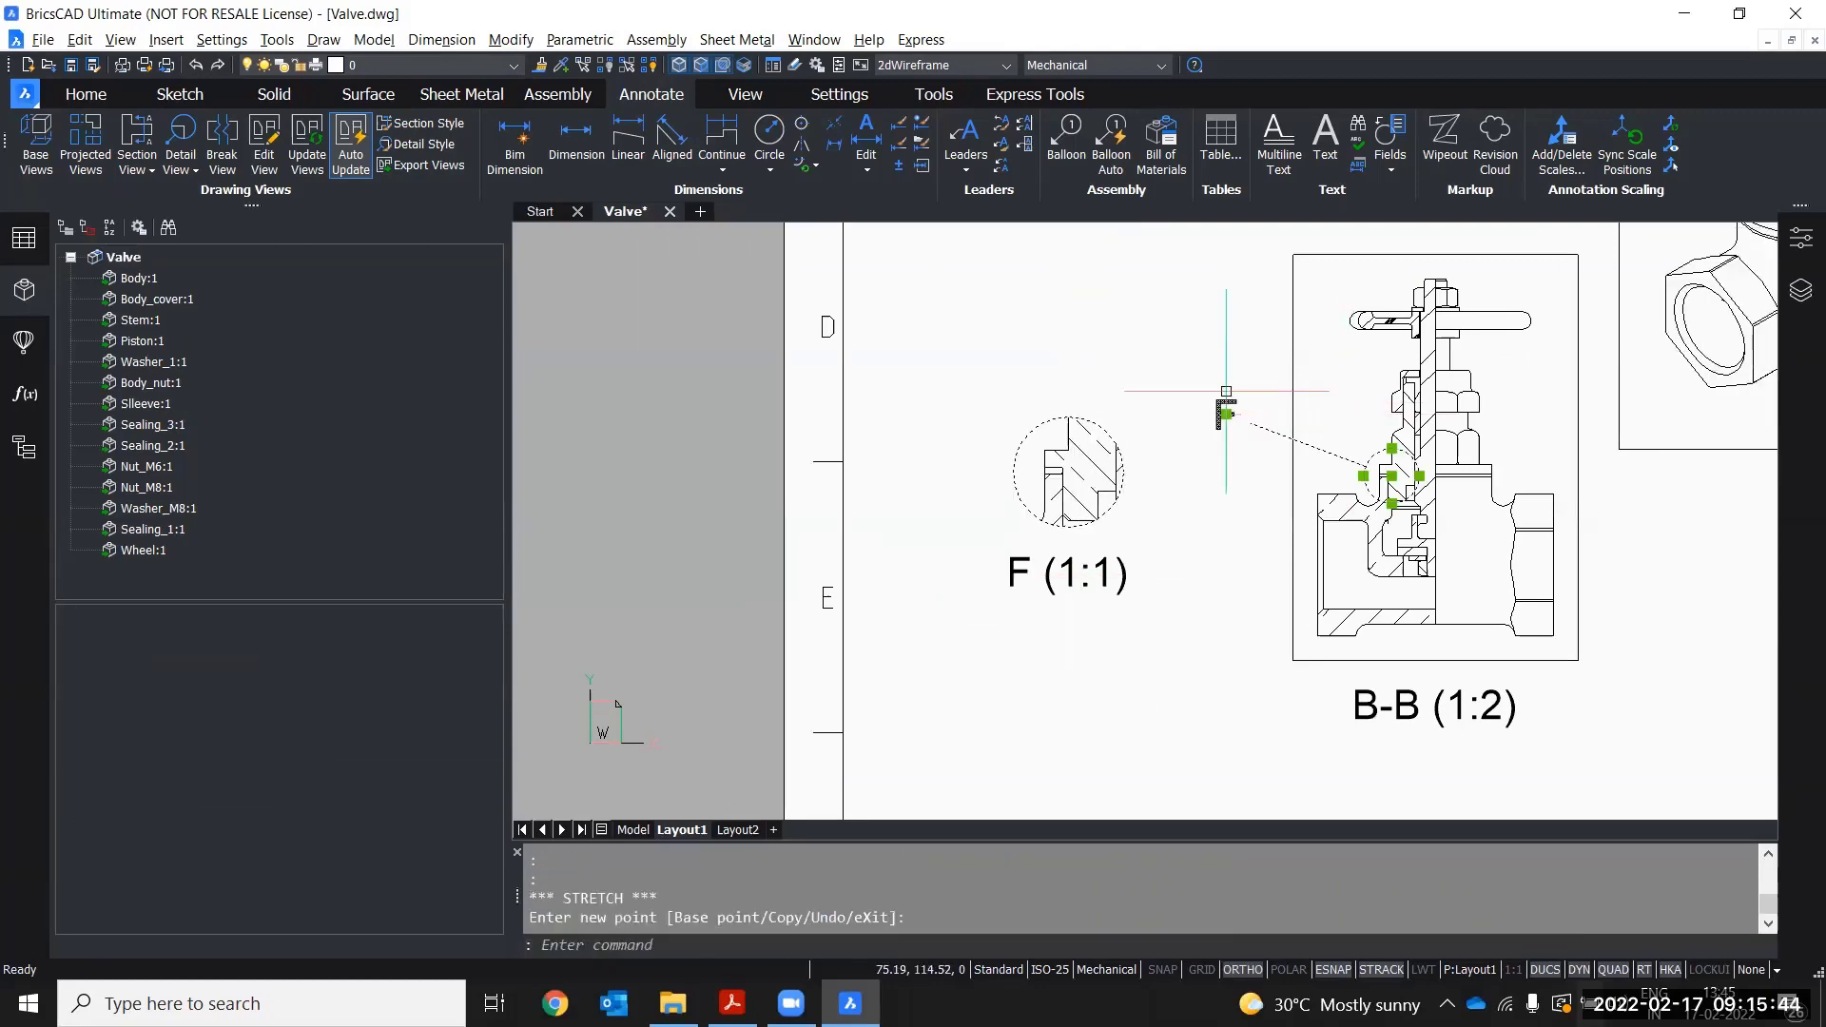
left_click(1226, 391)
key("Escape")
- Examine detail view F up close, checking the joint between the body, the sealing and the body cover
scroll(1207, 522, "up", 2)
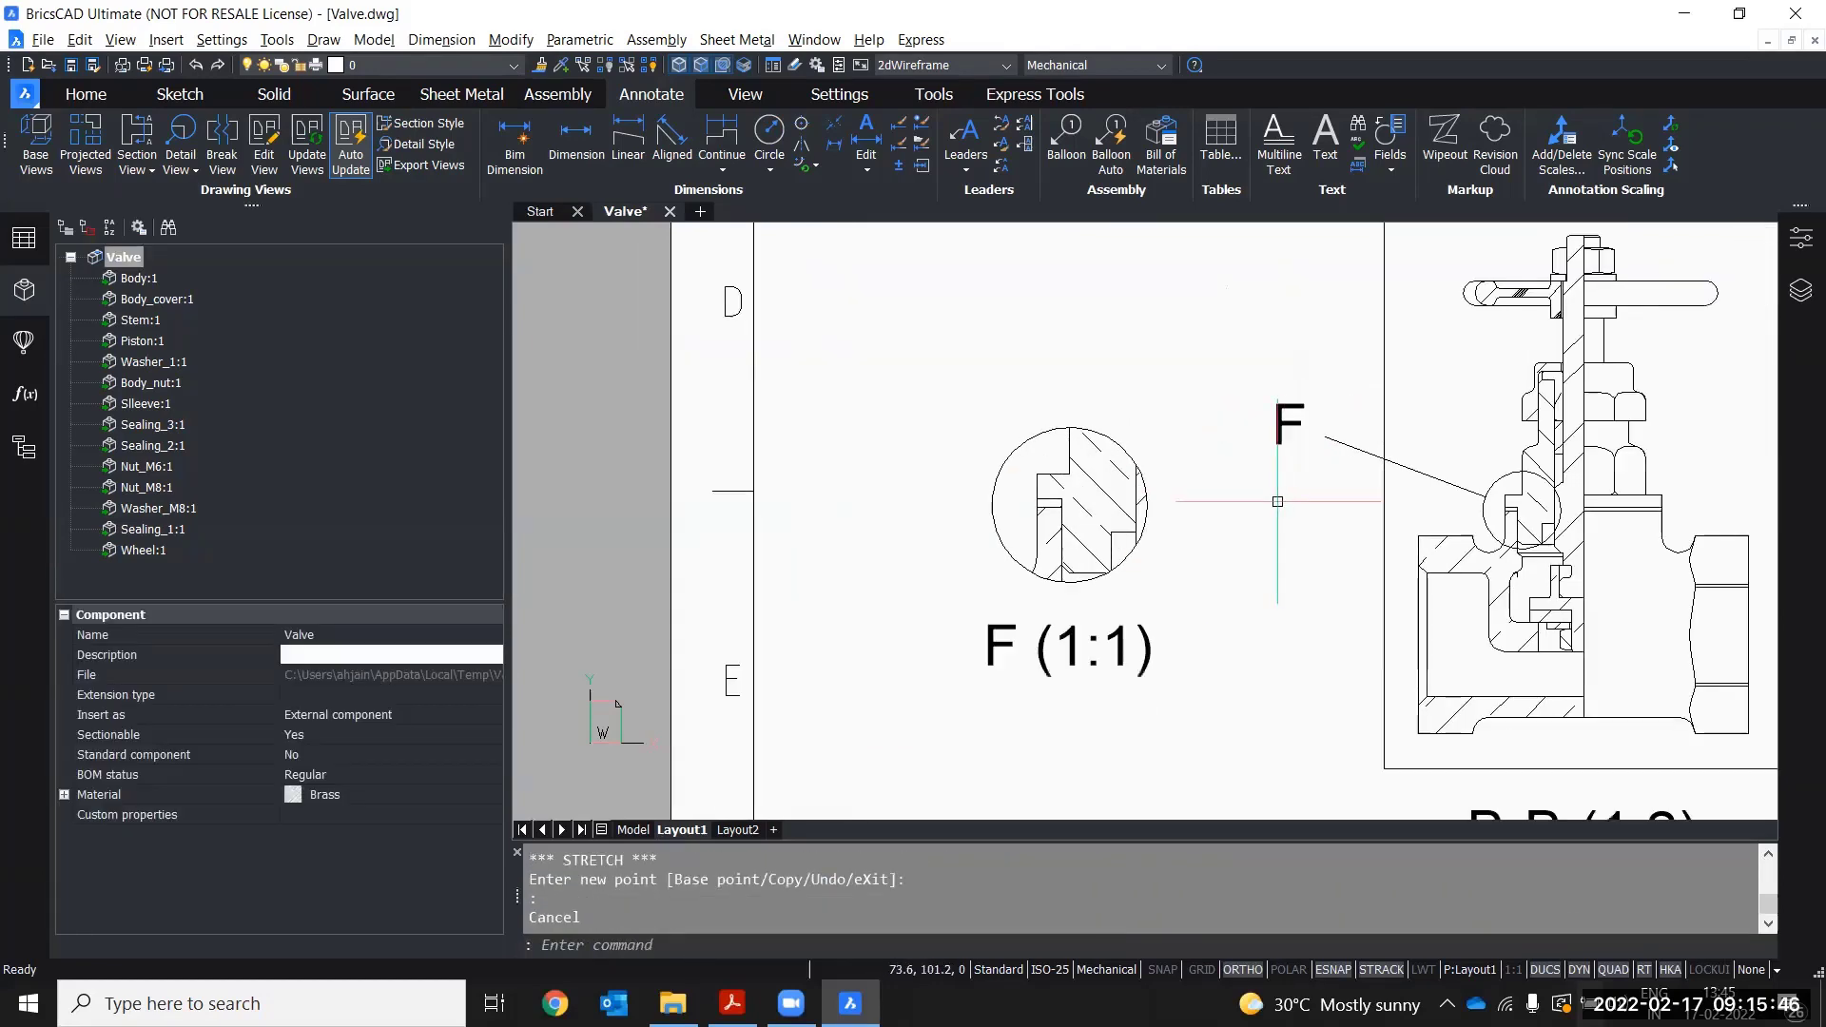
scroll(1174, 456, "down", 1)
scroll(1211, 571, "up", 1)
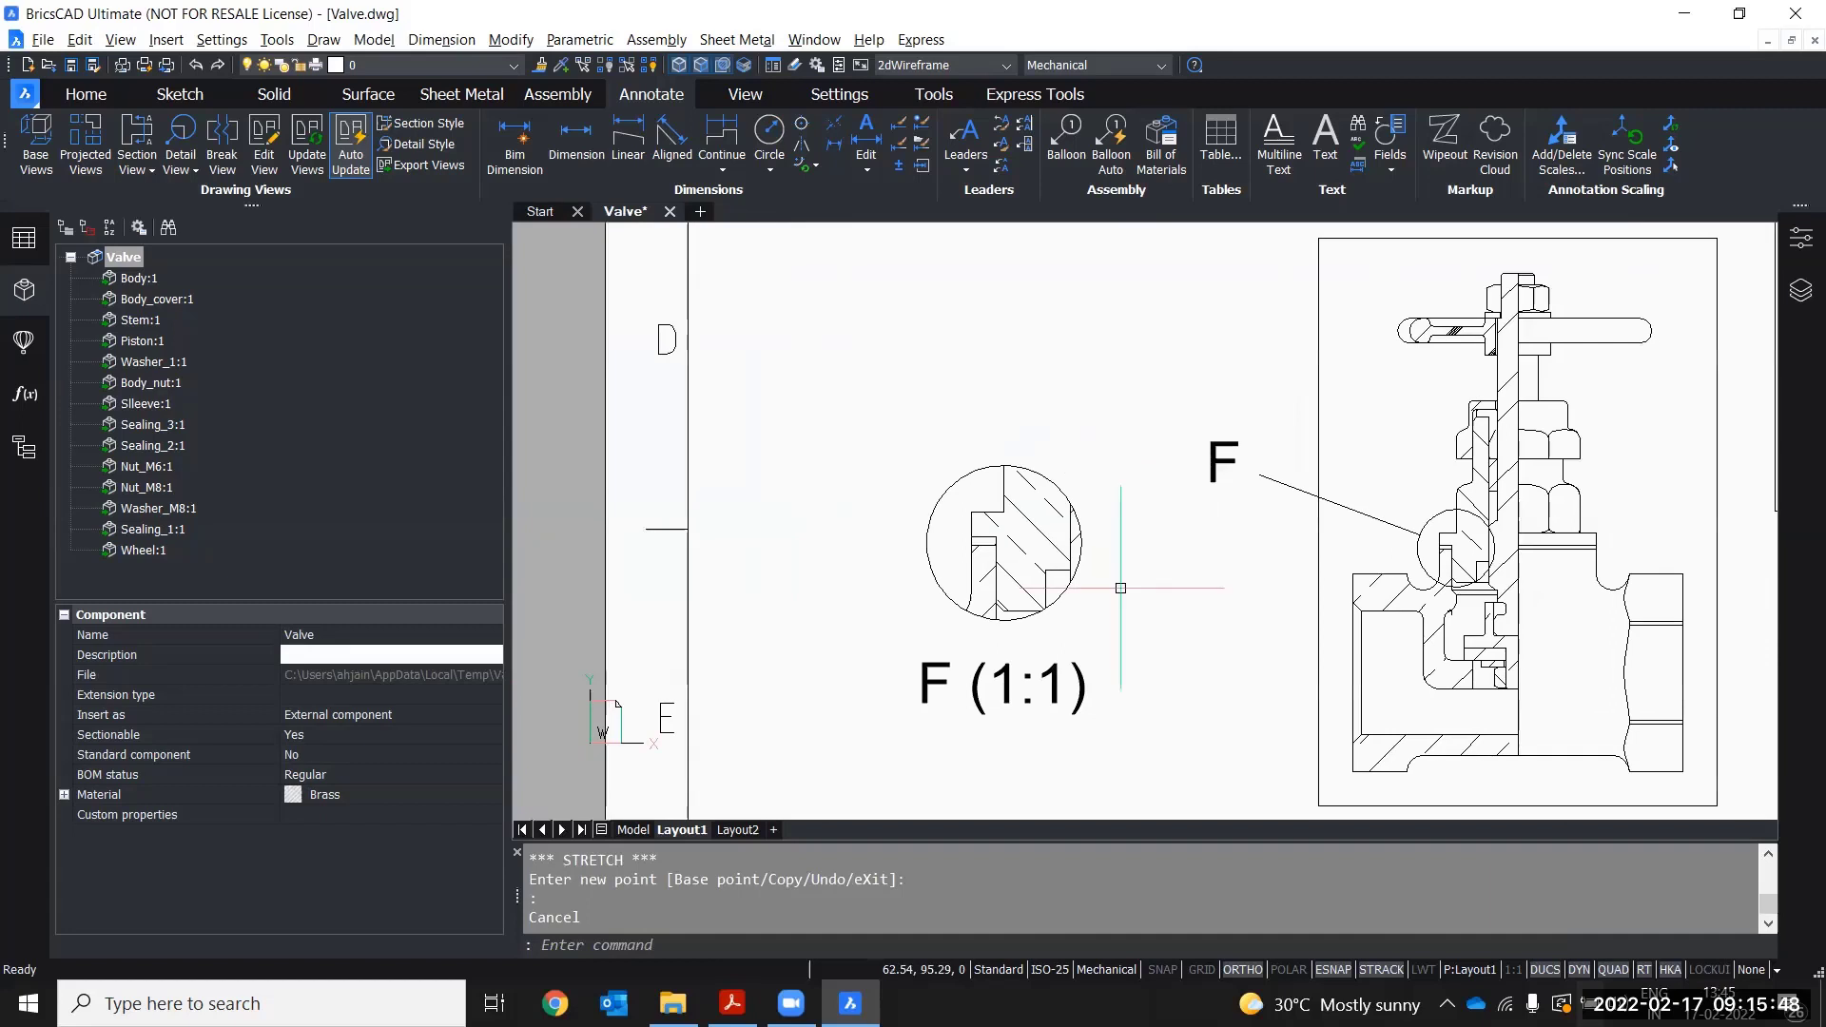
scroll(1013, 536, "up", 3)
scroll(1013, 536, "up", 1)
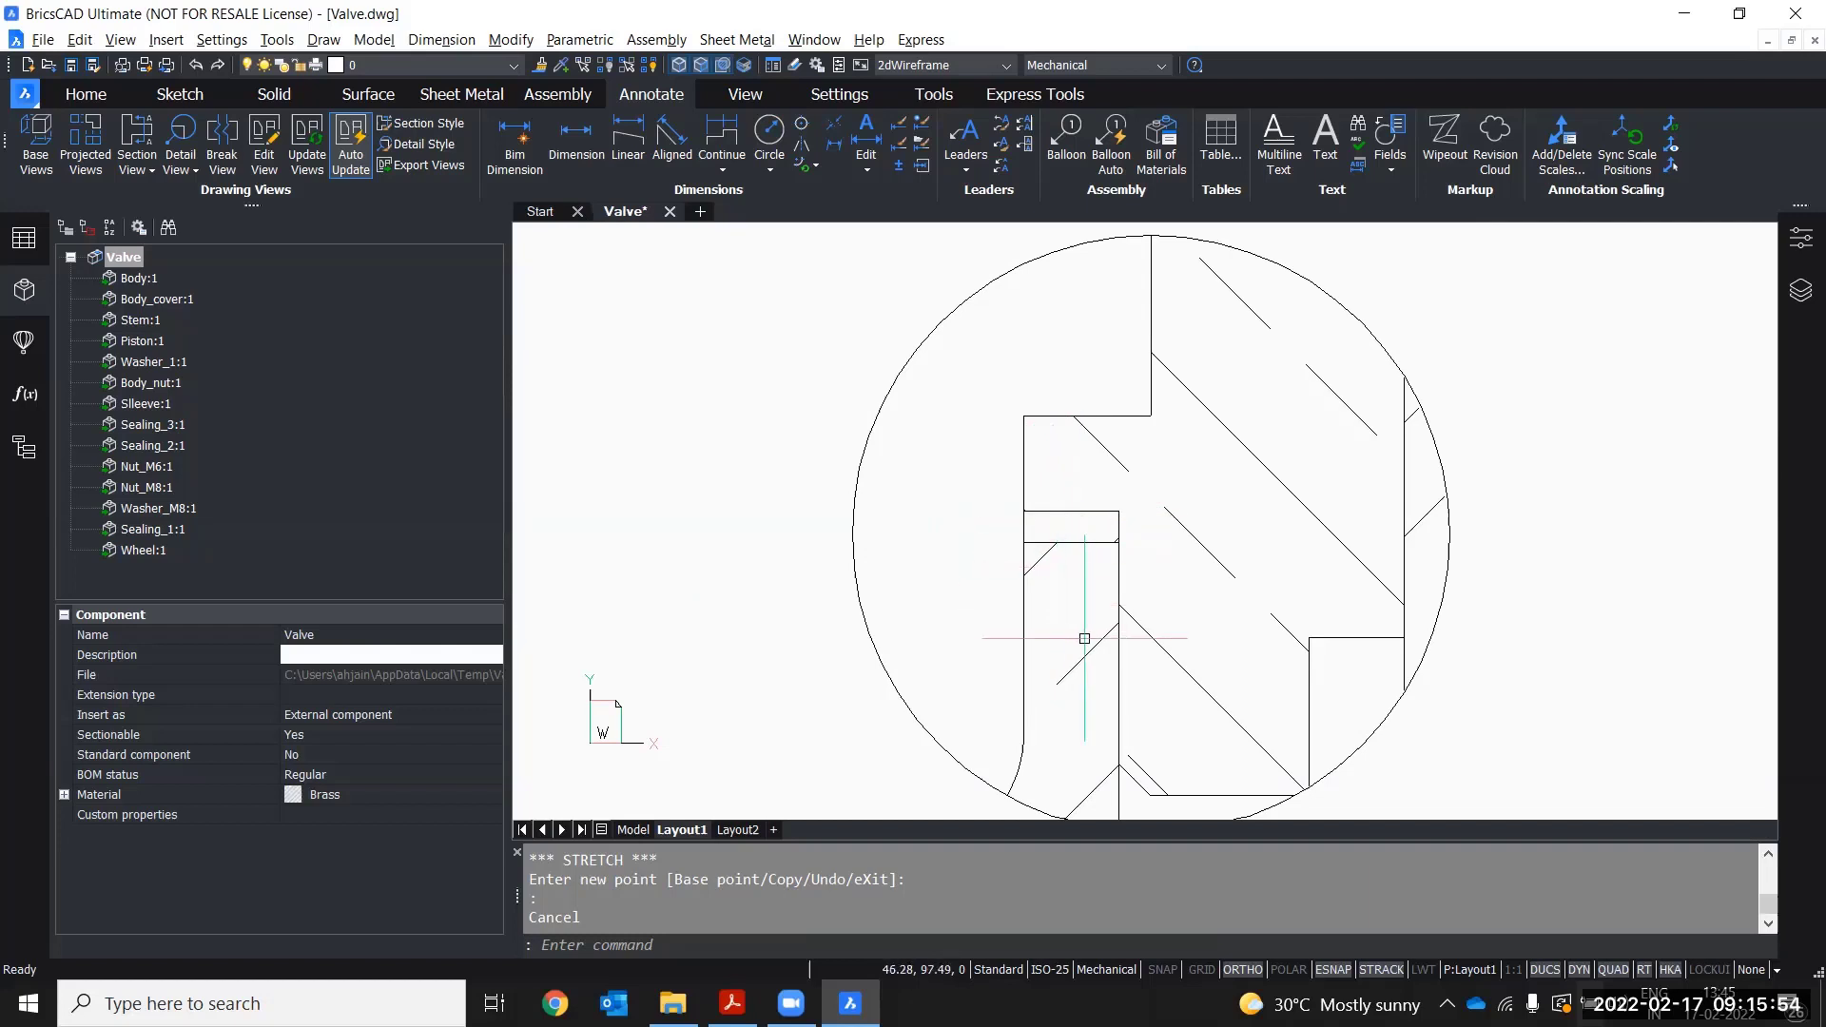
scroll(1084, 640, "down", 4)
scroll(1097, 642, "down", 2)
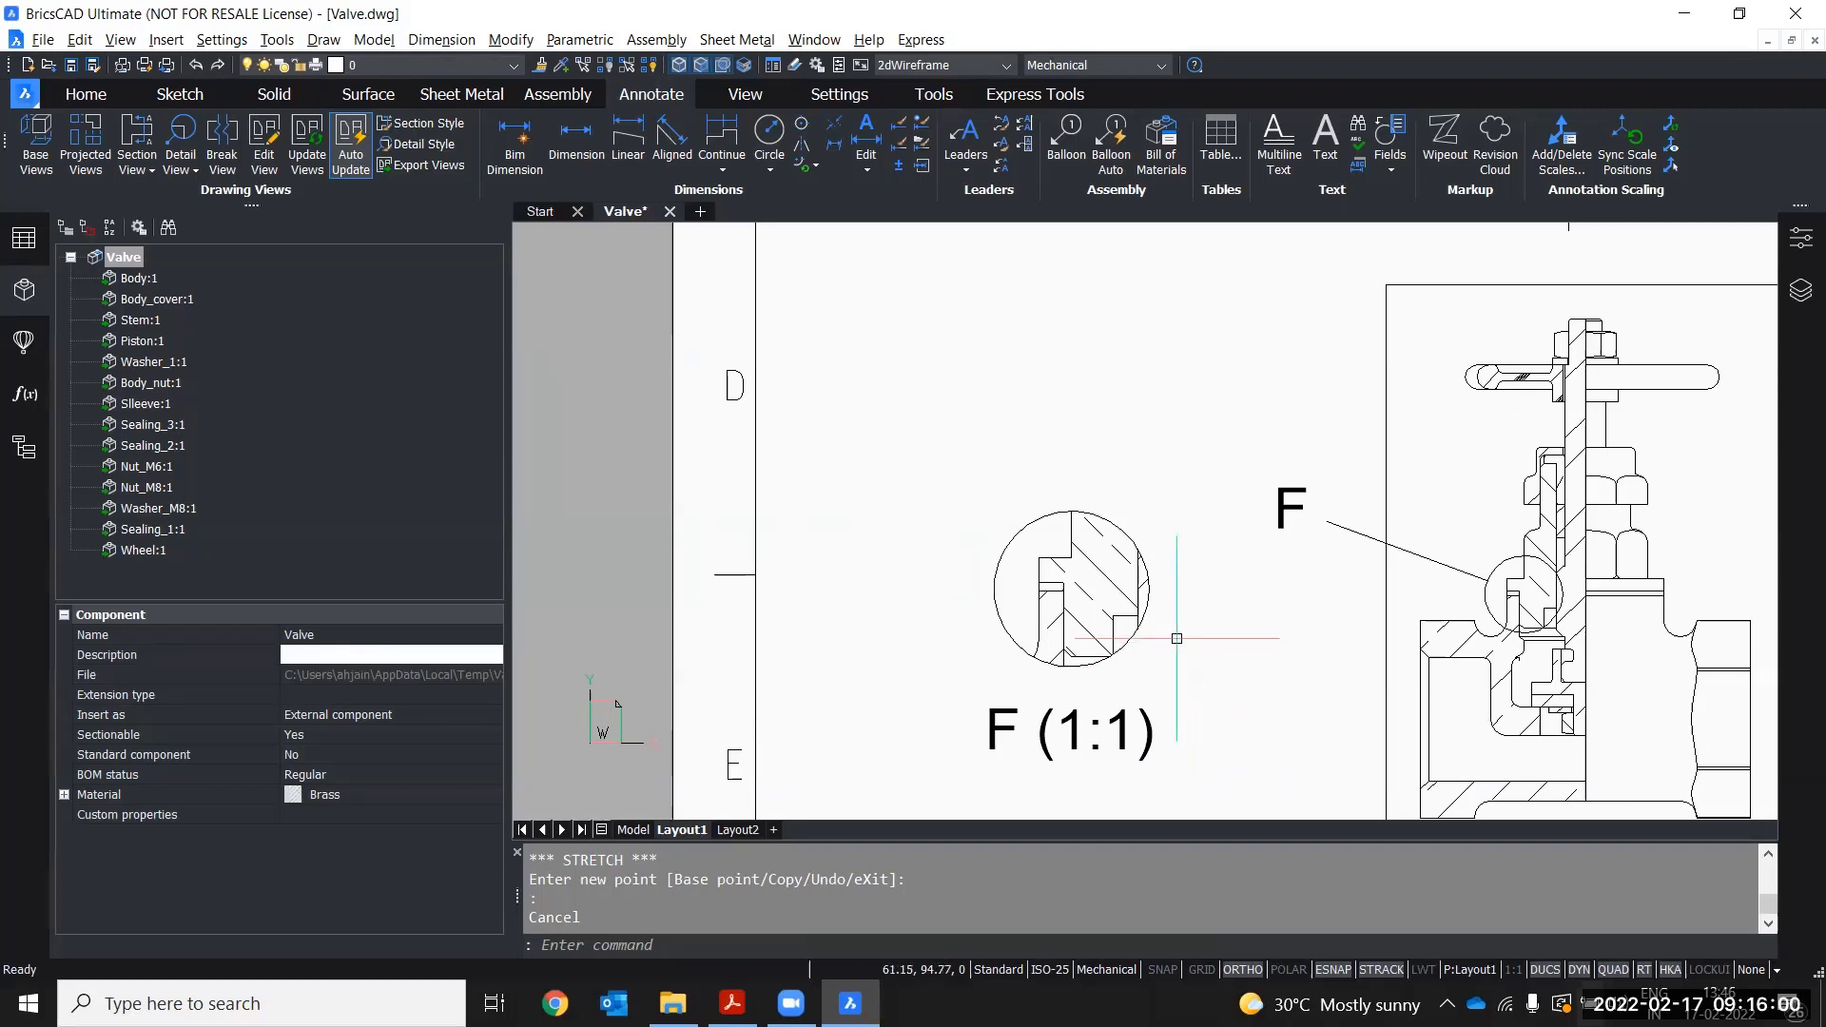
middle_click_drag(1177, 638, 1170, 565)
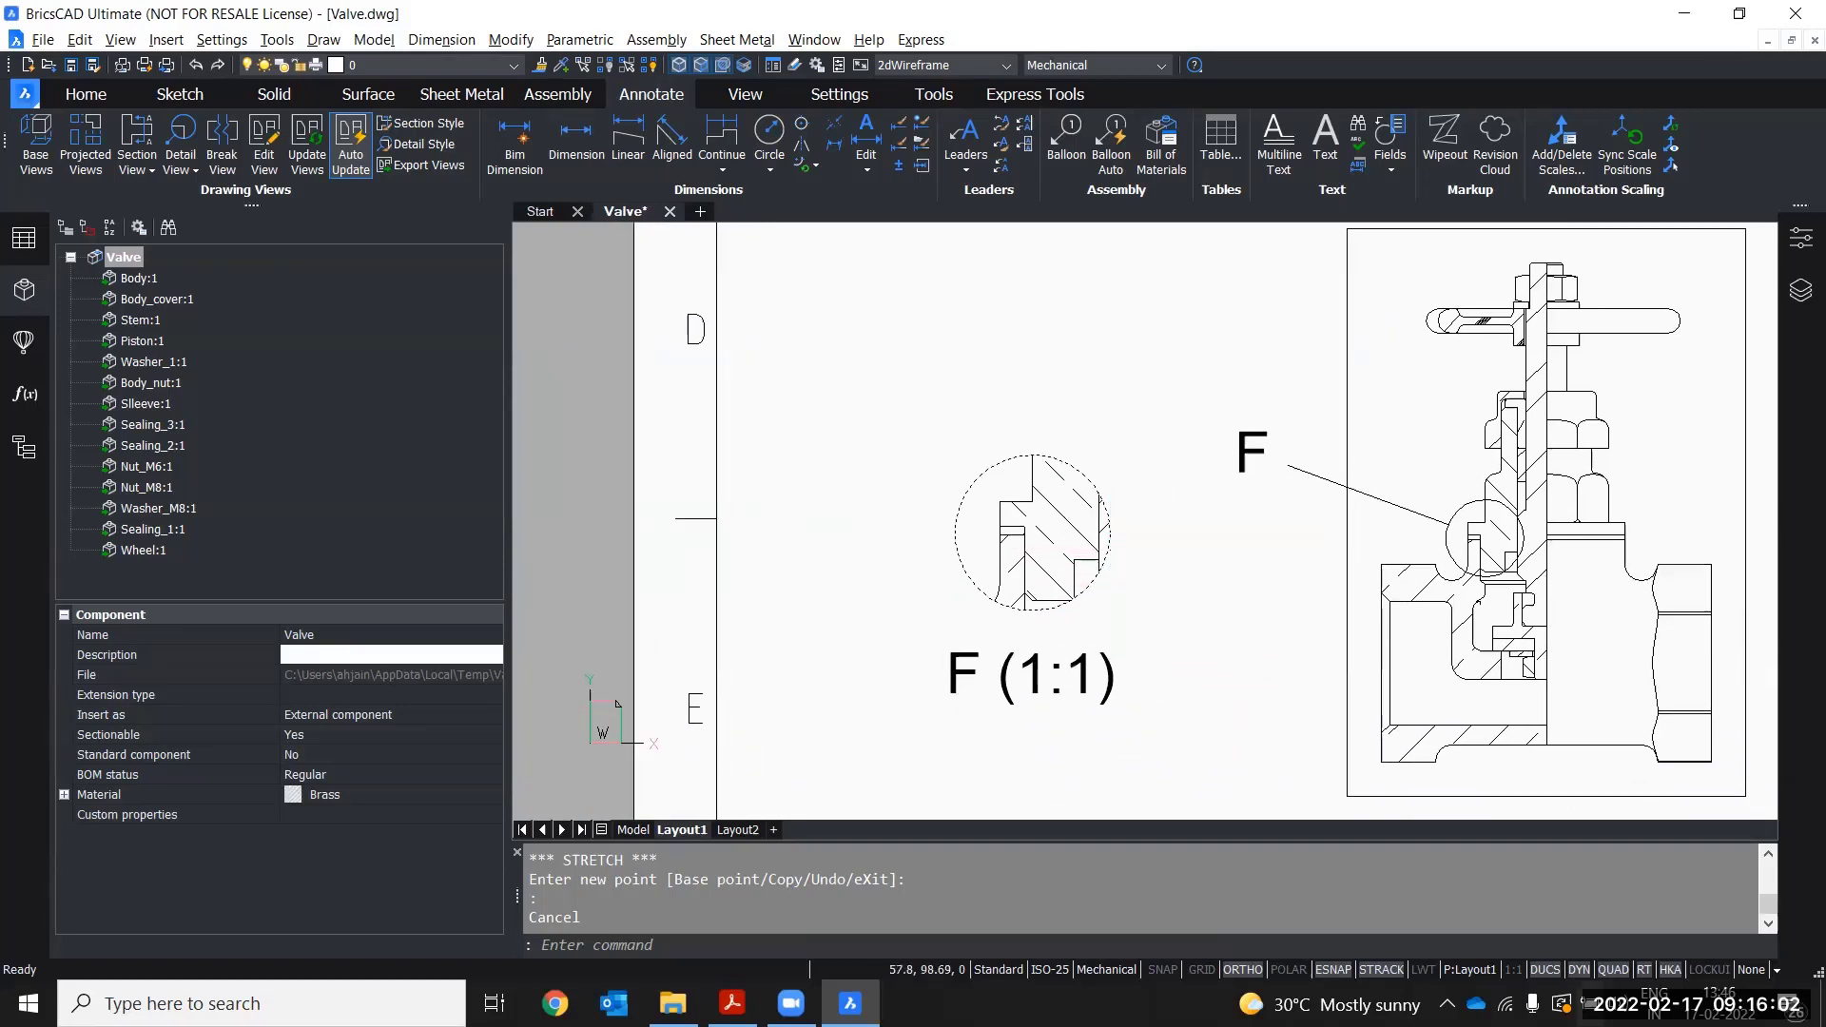
- Select detail view F and show its viewport properties down to the Drawing View settings
left_click(1110, 582)
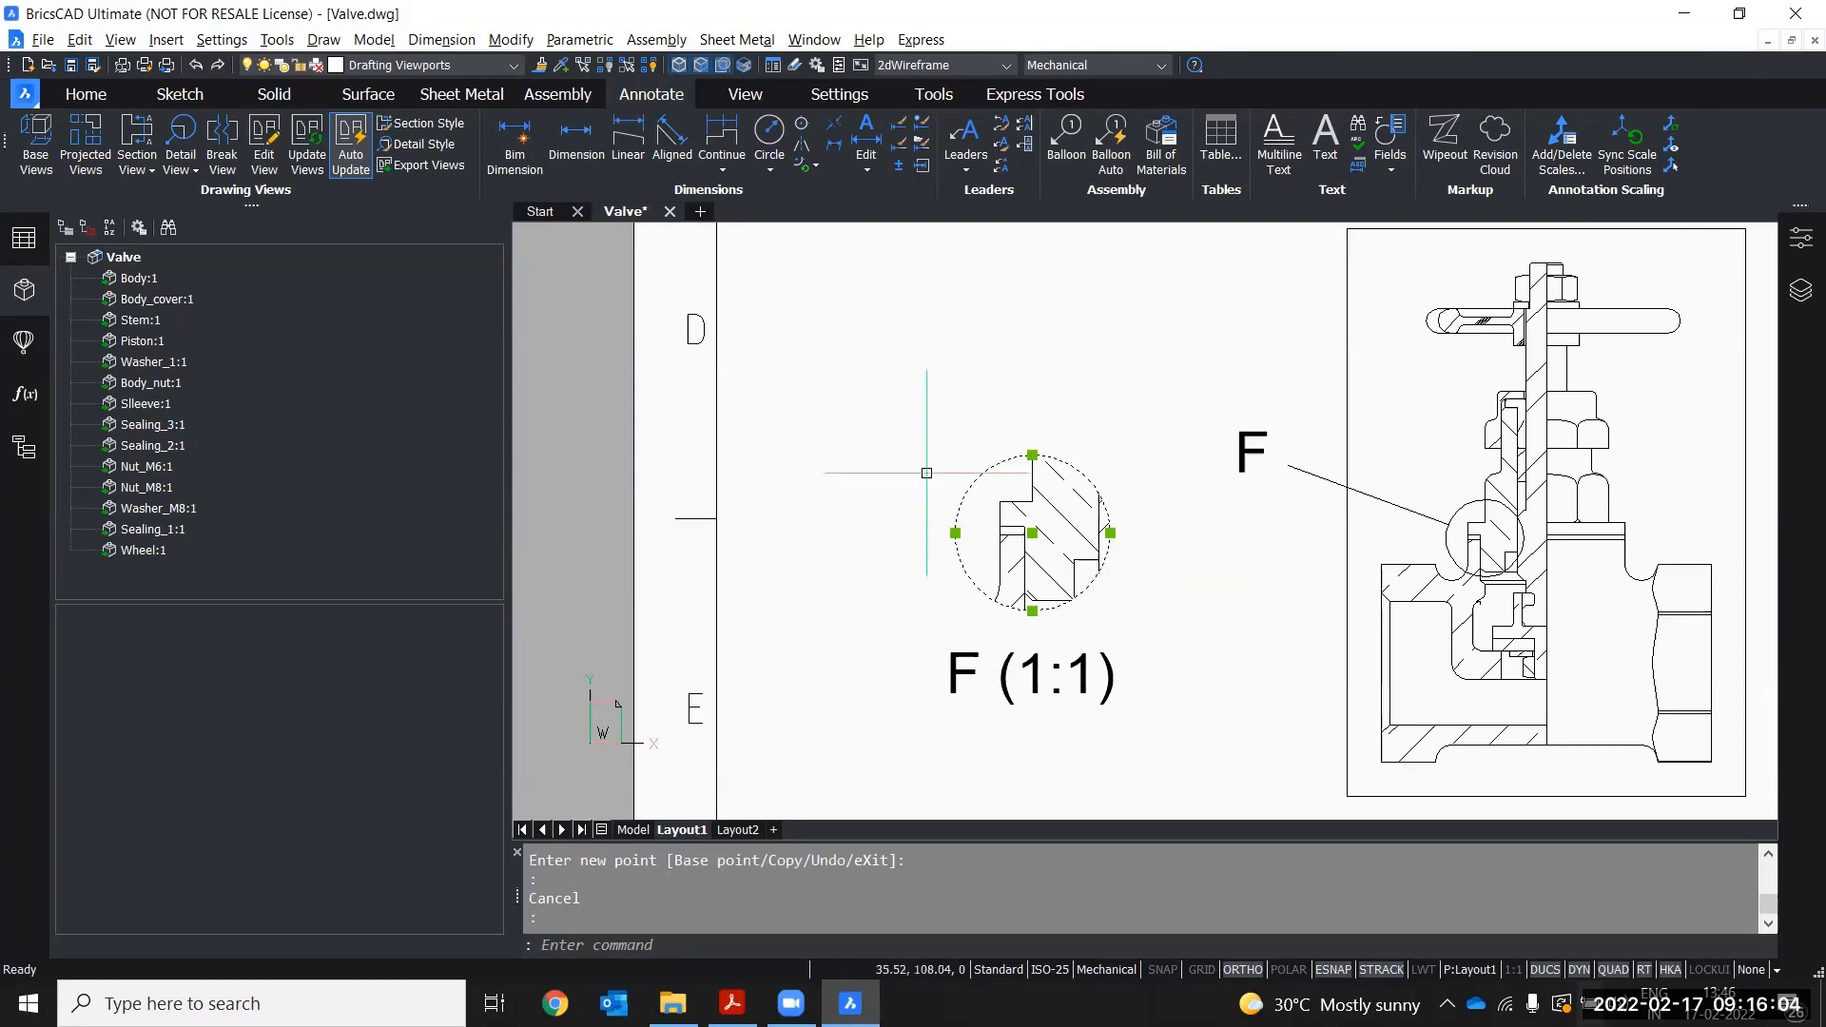
left_click(1800, 238)
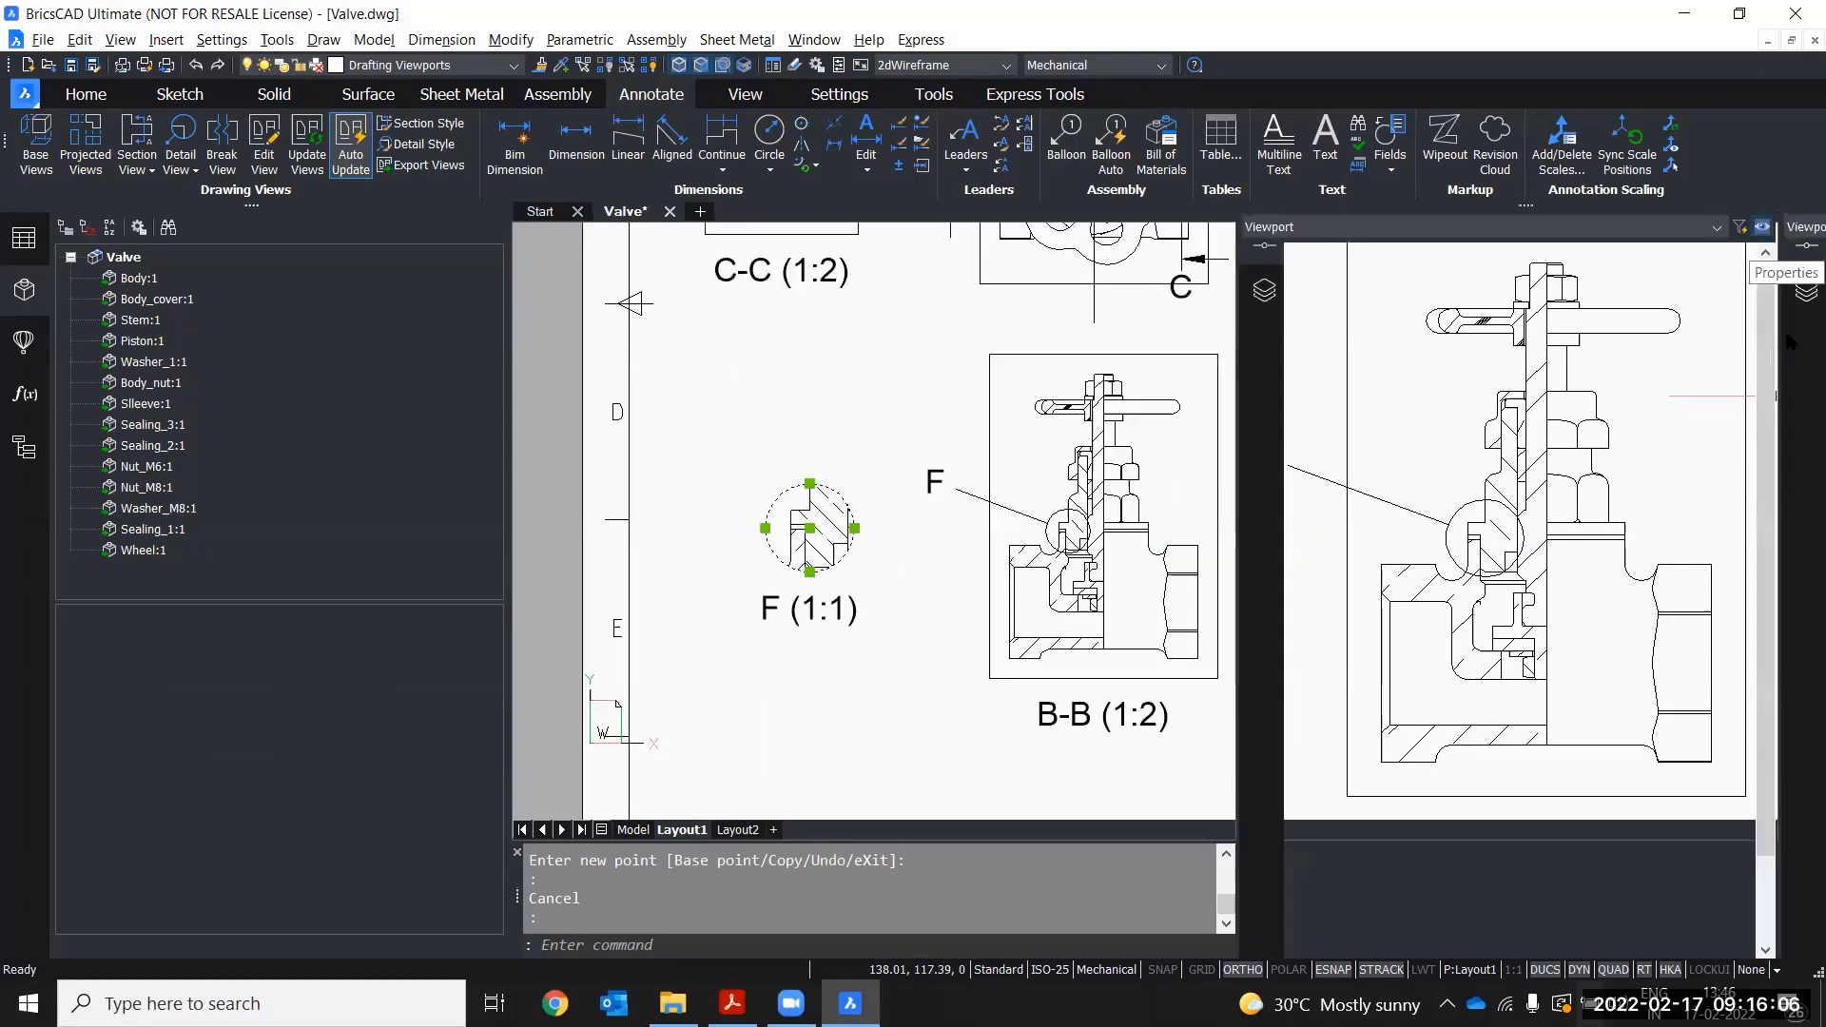
scroll(1344, 853, "down", 2)
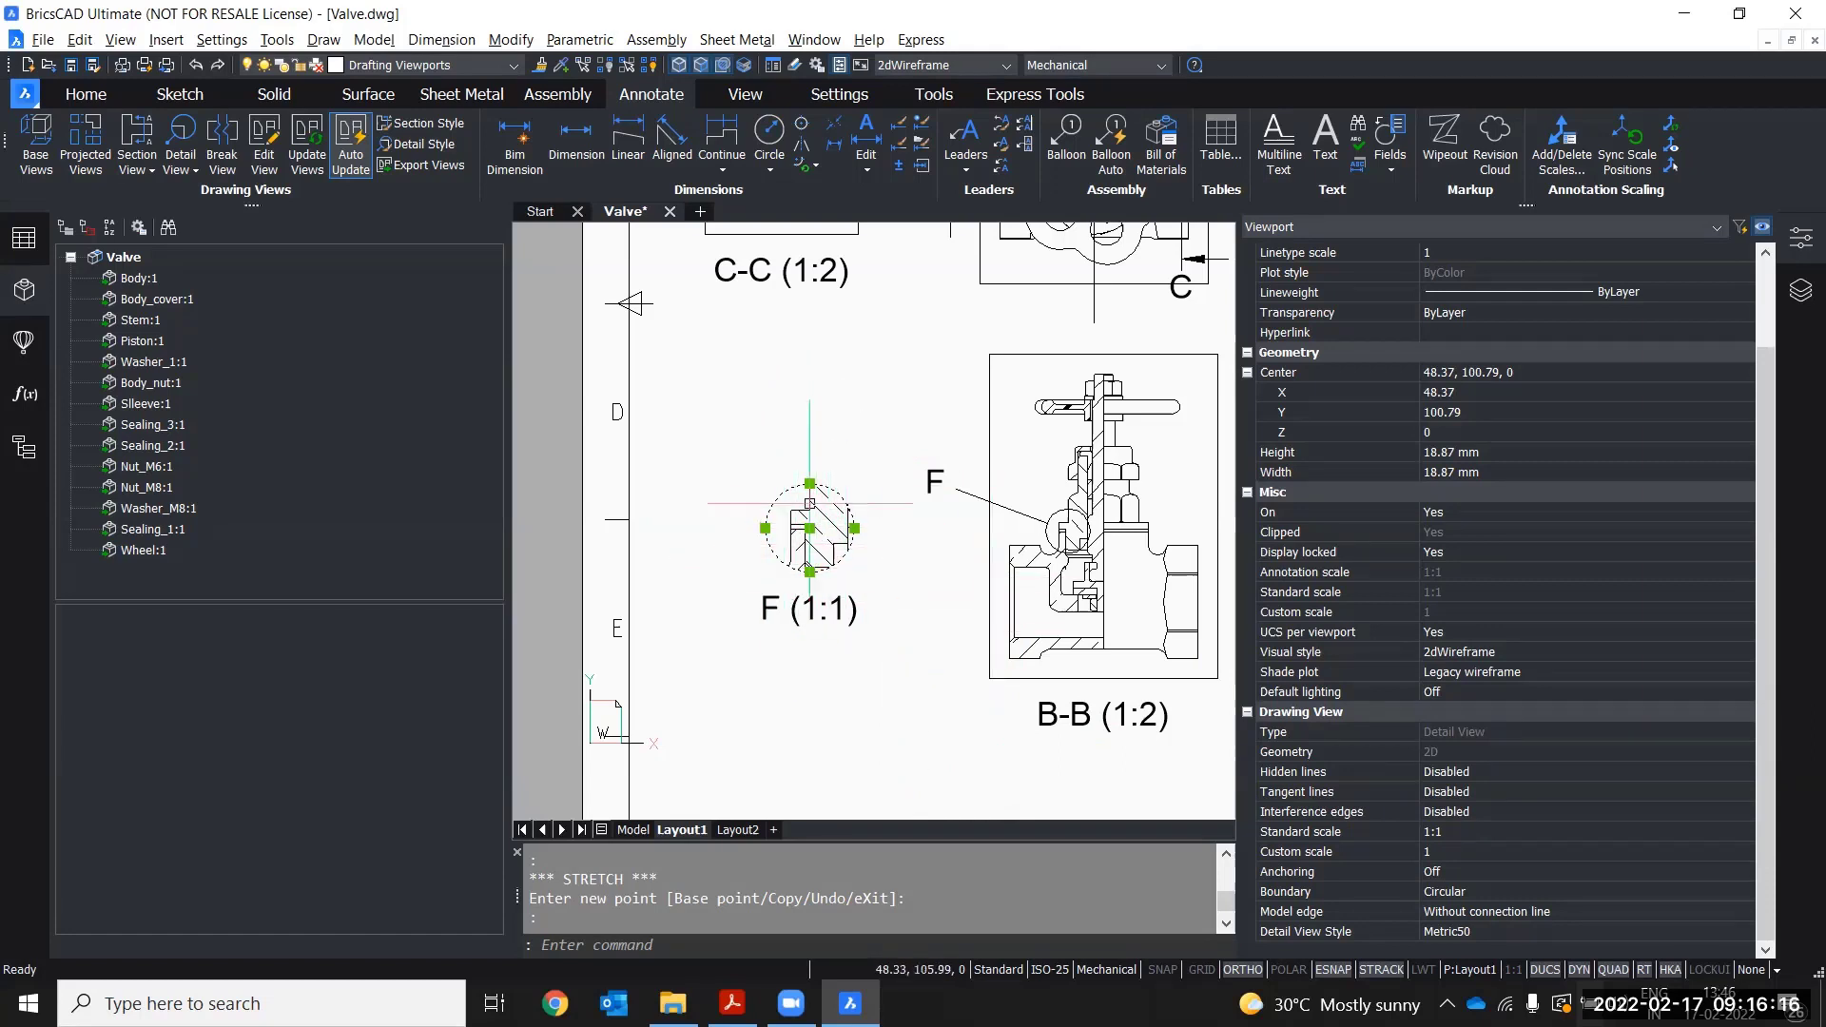
- Set the standard scale of detail view F to 2:1, deselect it and check the enlarged view
left_click(1436, 833)
left_click(1438, 833)
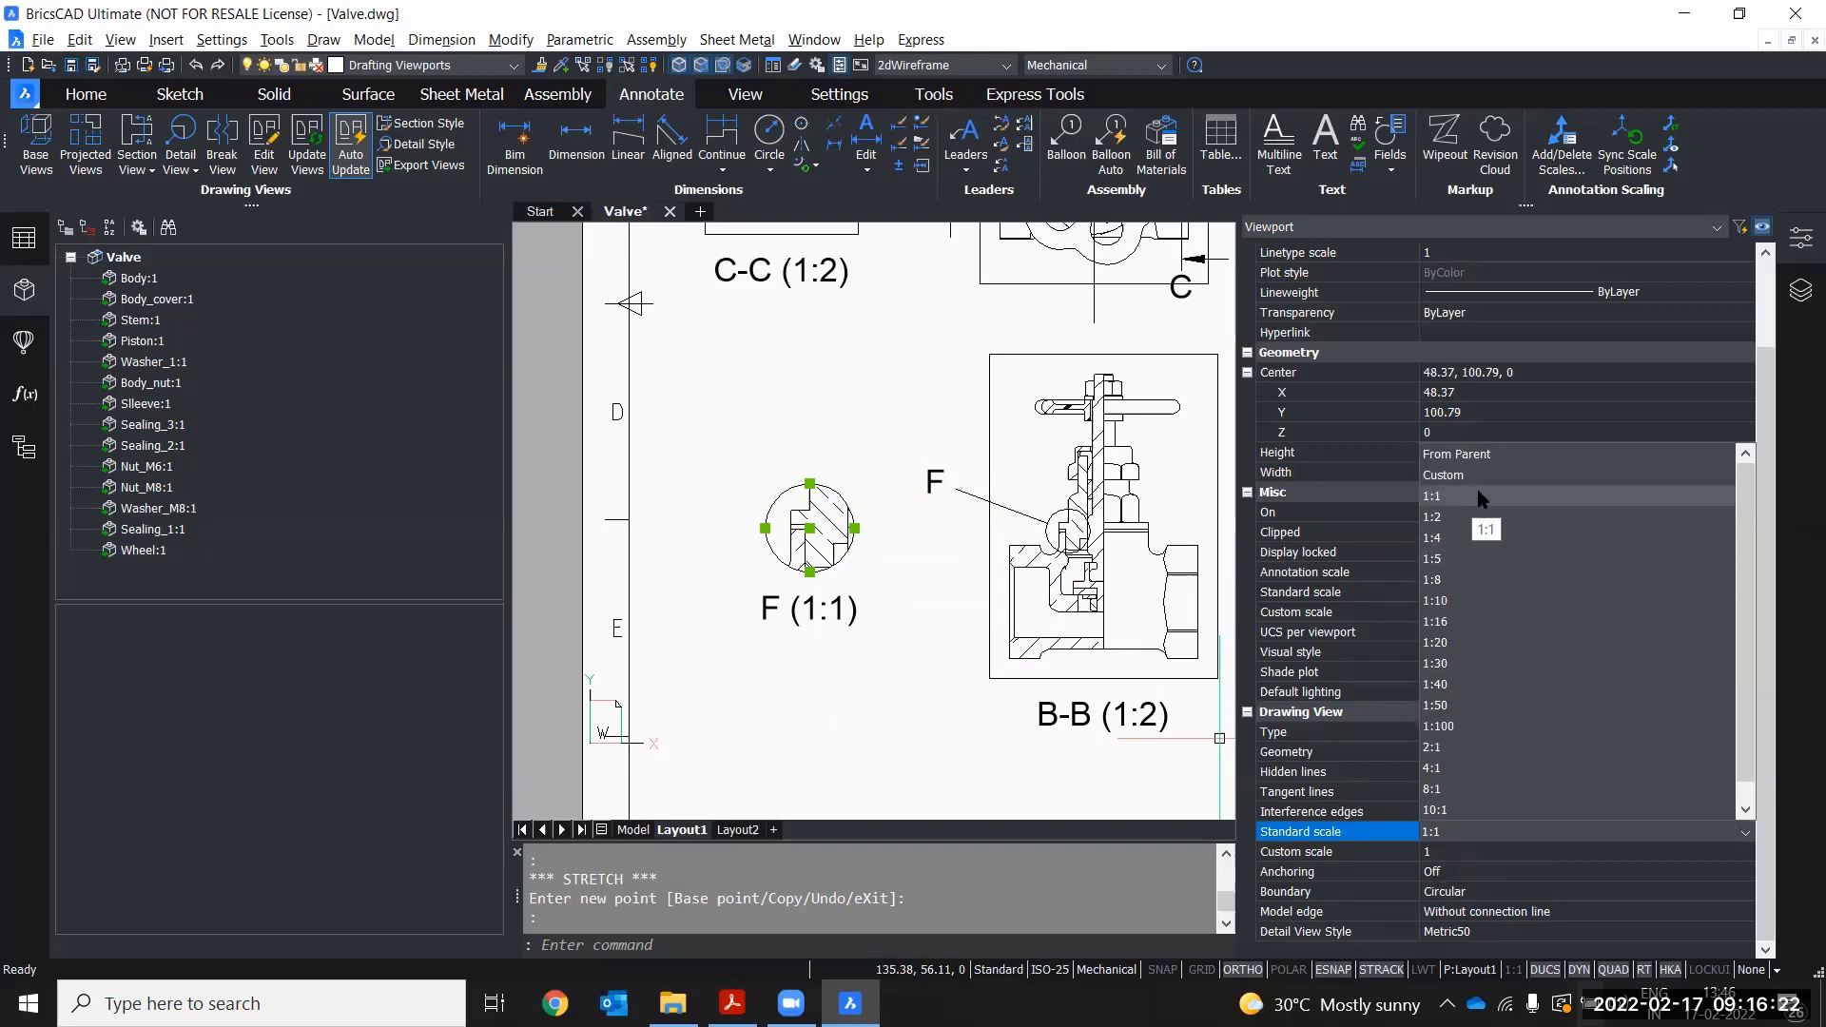
left_click(1477, 747)
scroll(784, 519, "up", 5)
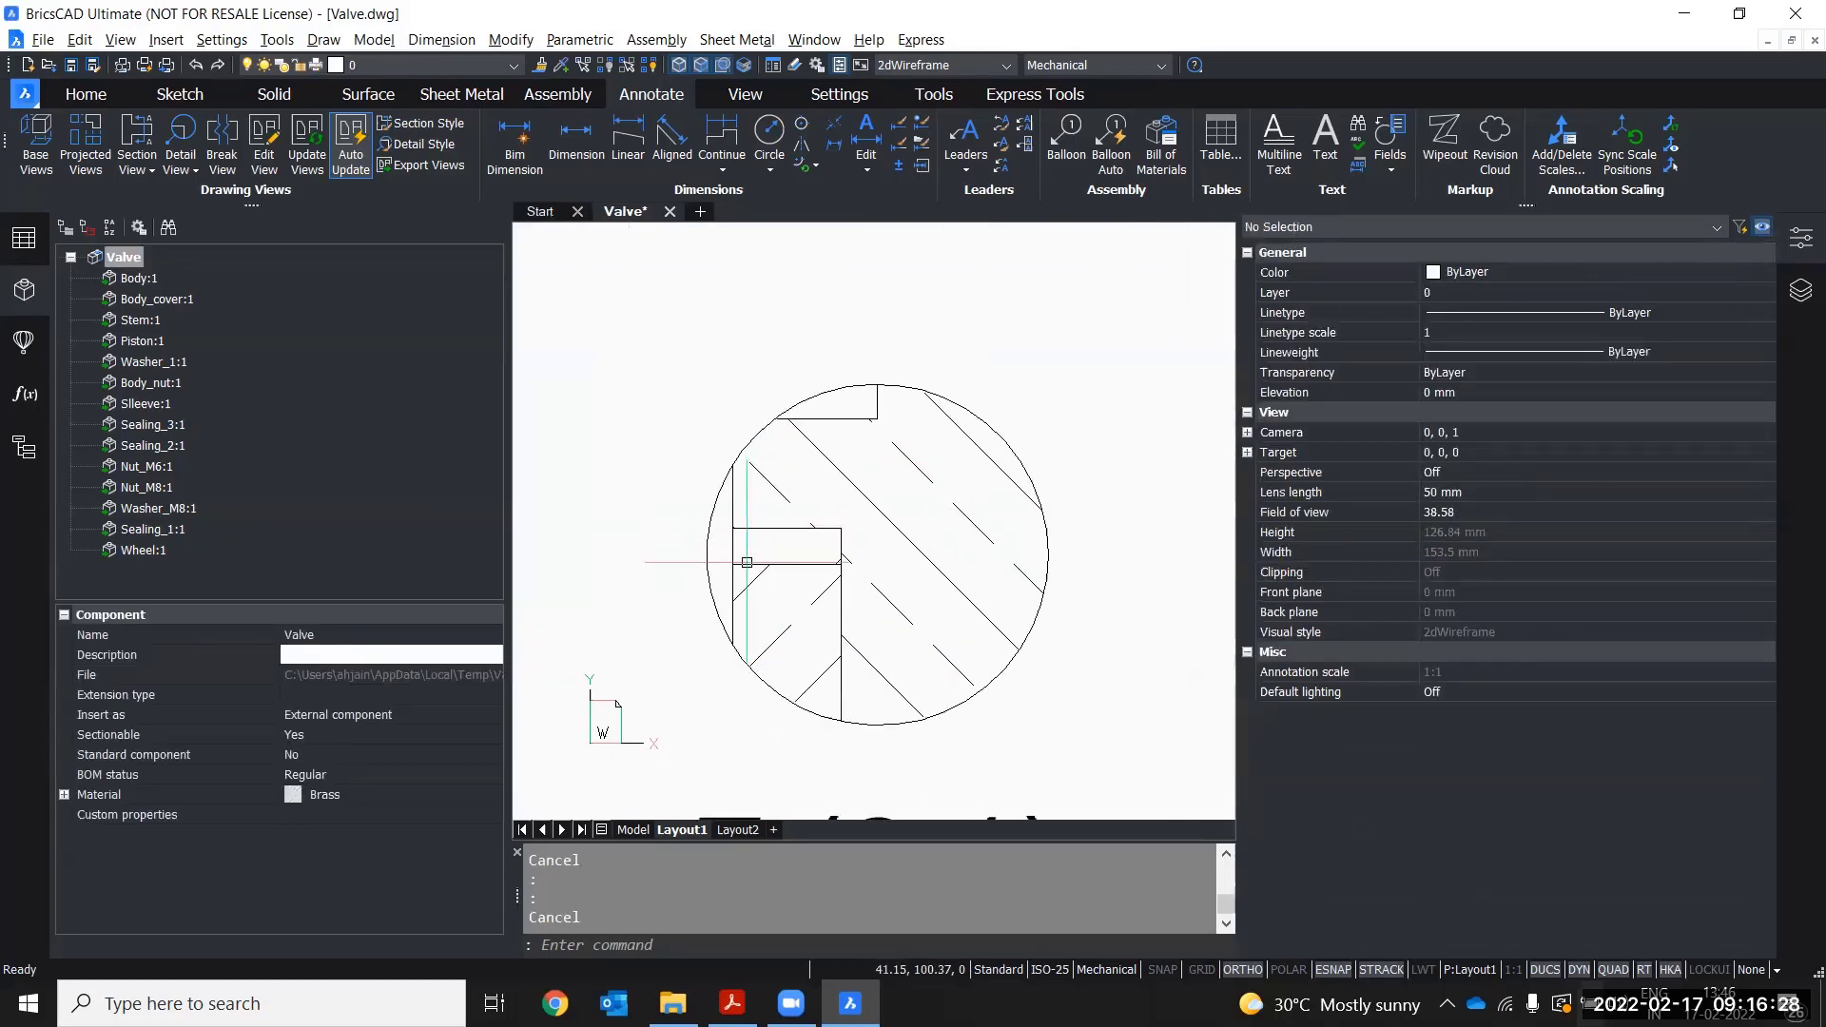
scroll(742, 557, "down", 3)
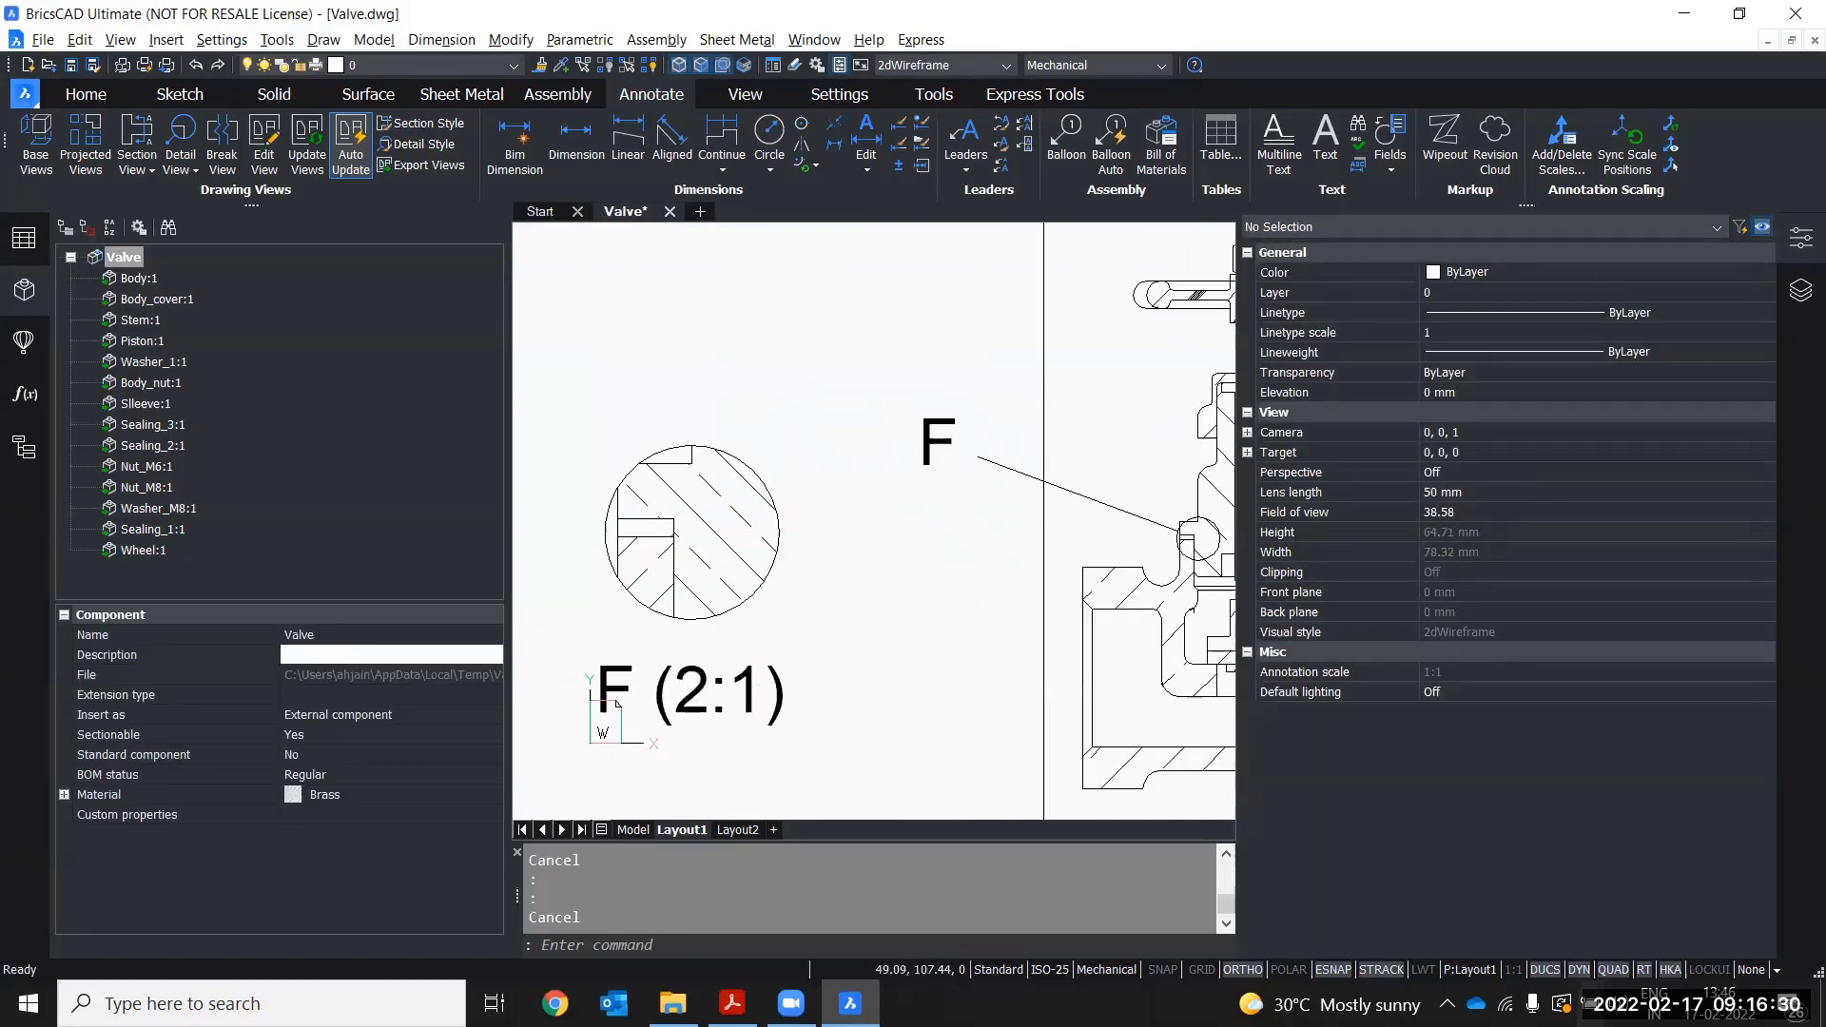
- Enlarge the circular F detail boundary in the B-B view, moving its left edge to about X 99.4, and deselect it
scroll(714, 603, "up", 3)
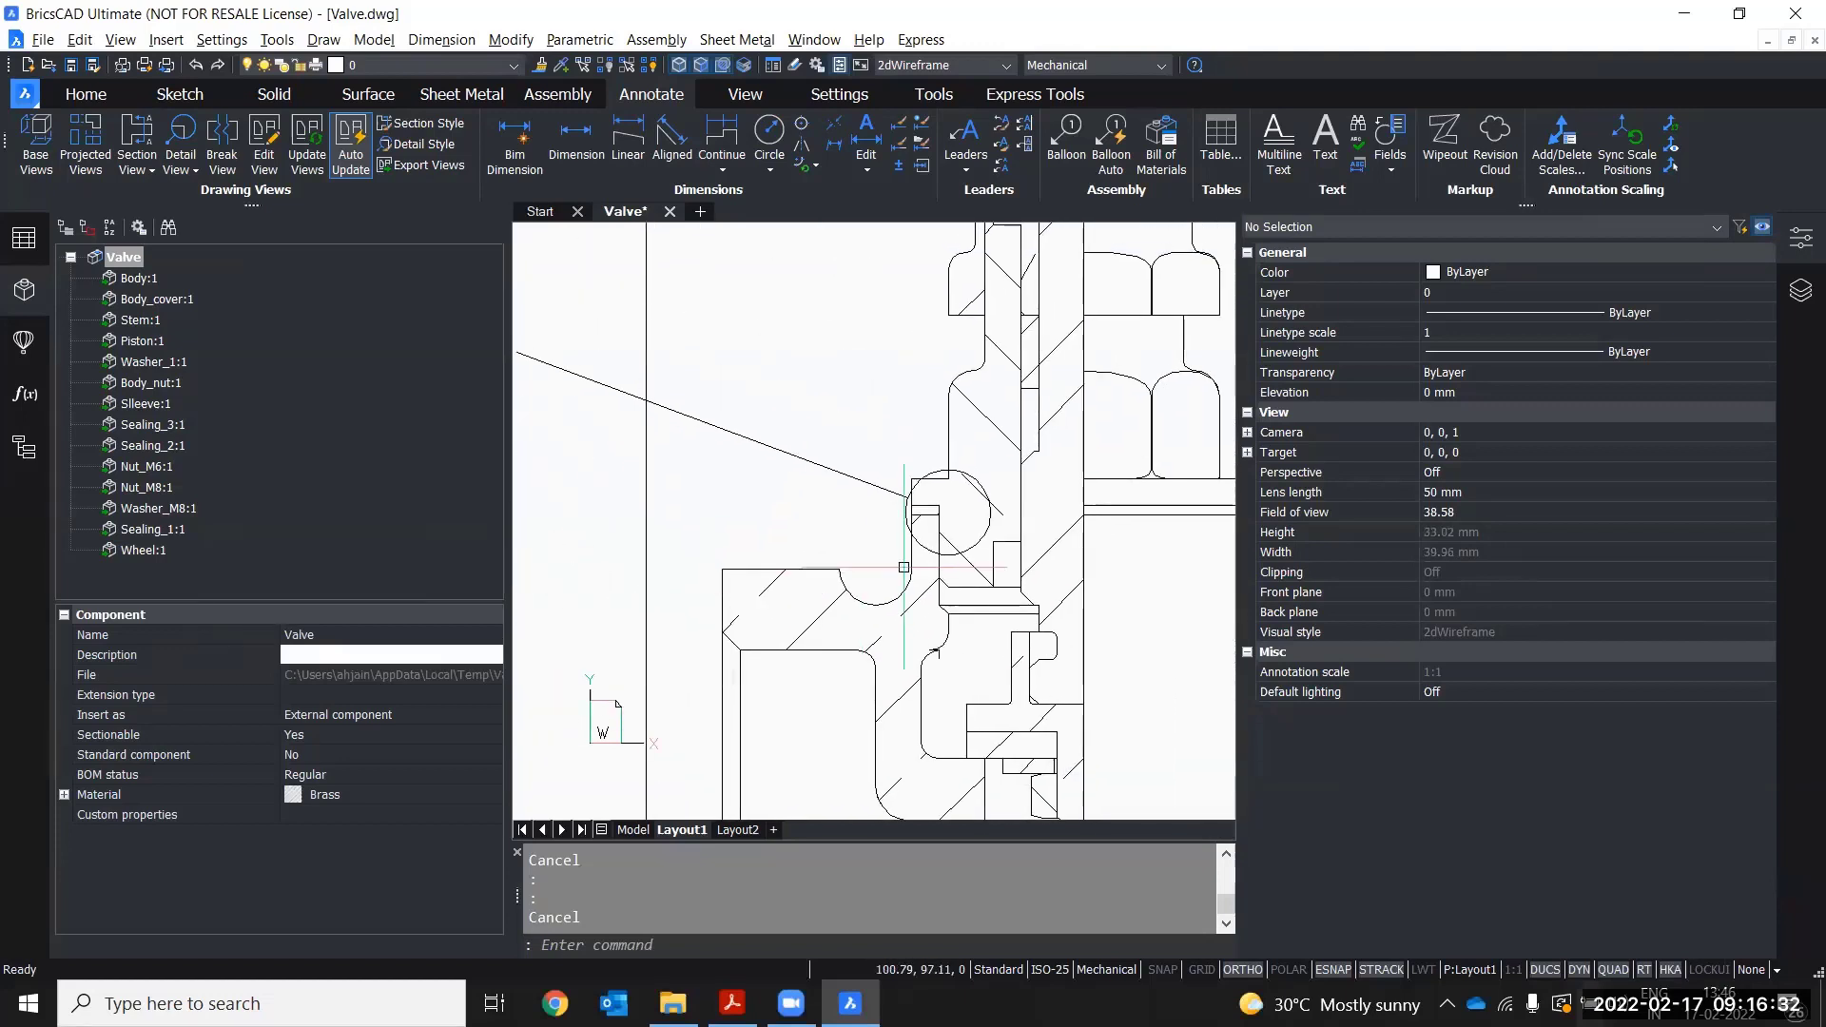
left_click(909, 511)
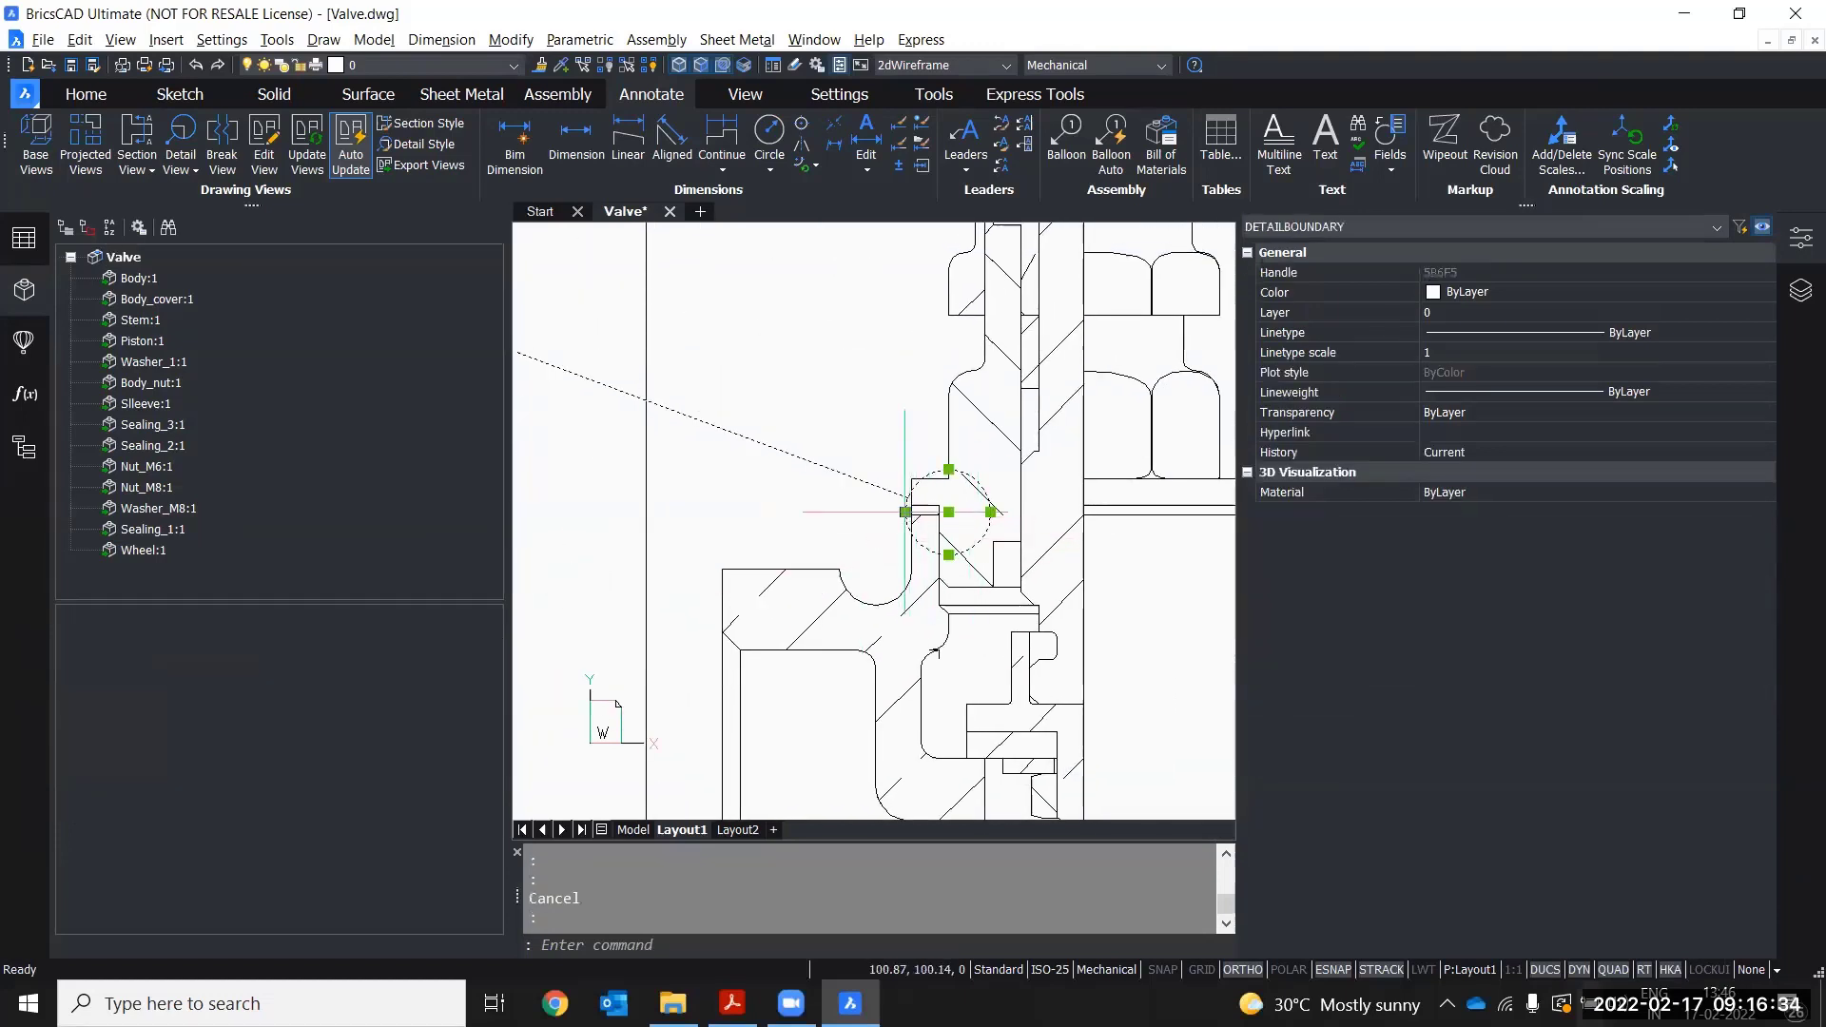
left_click(905, 512)
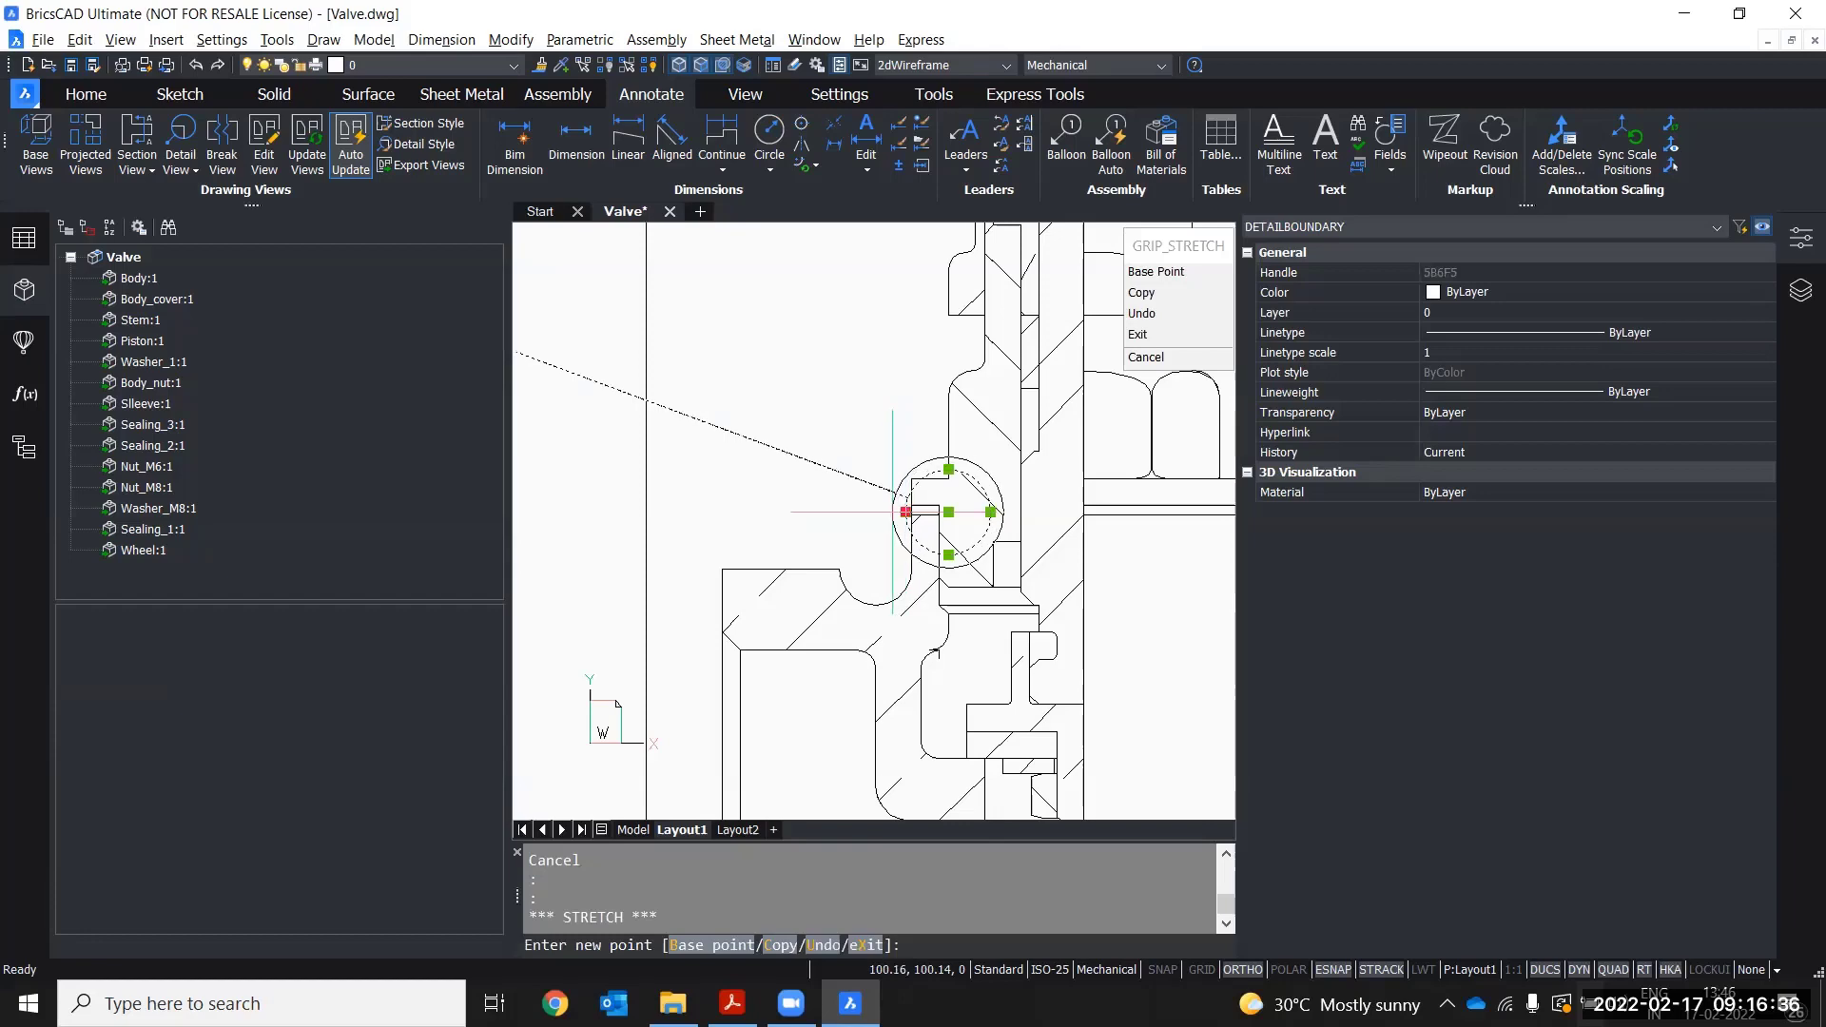
left_click(877, 512)
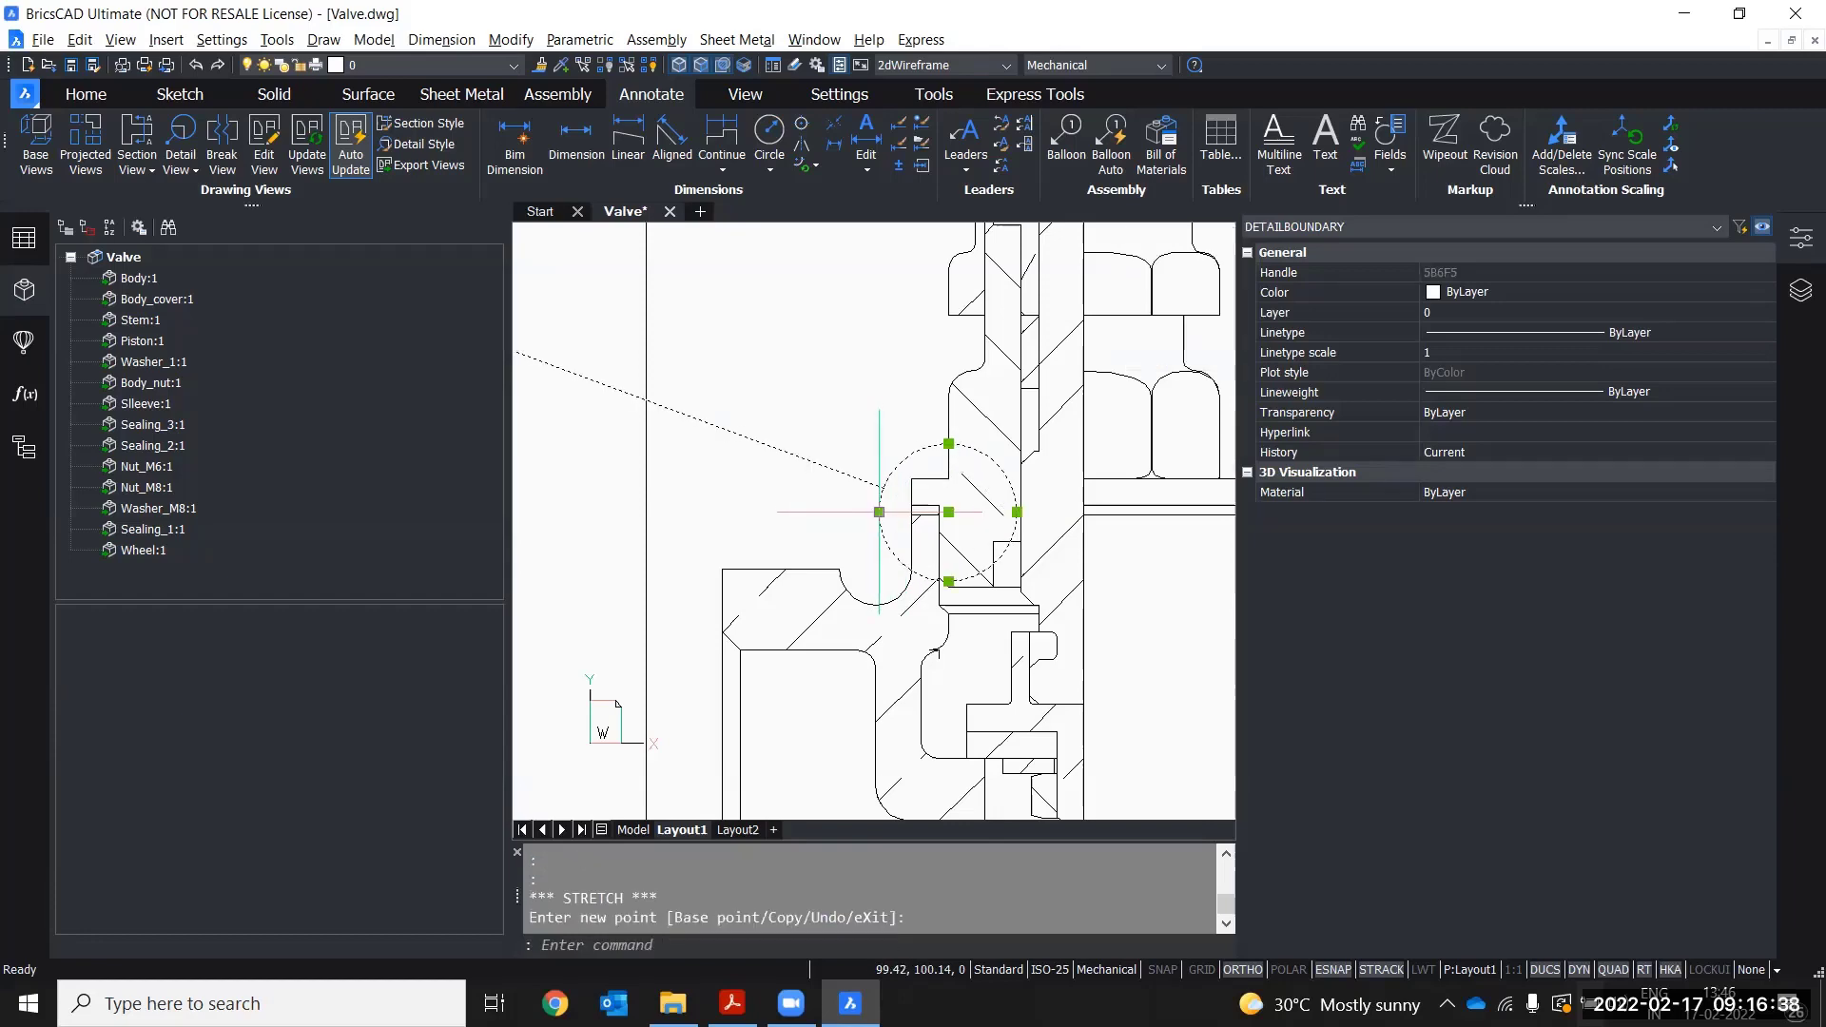
scroll(1170, 504, "down", 3)
key("Escape")
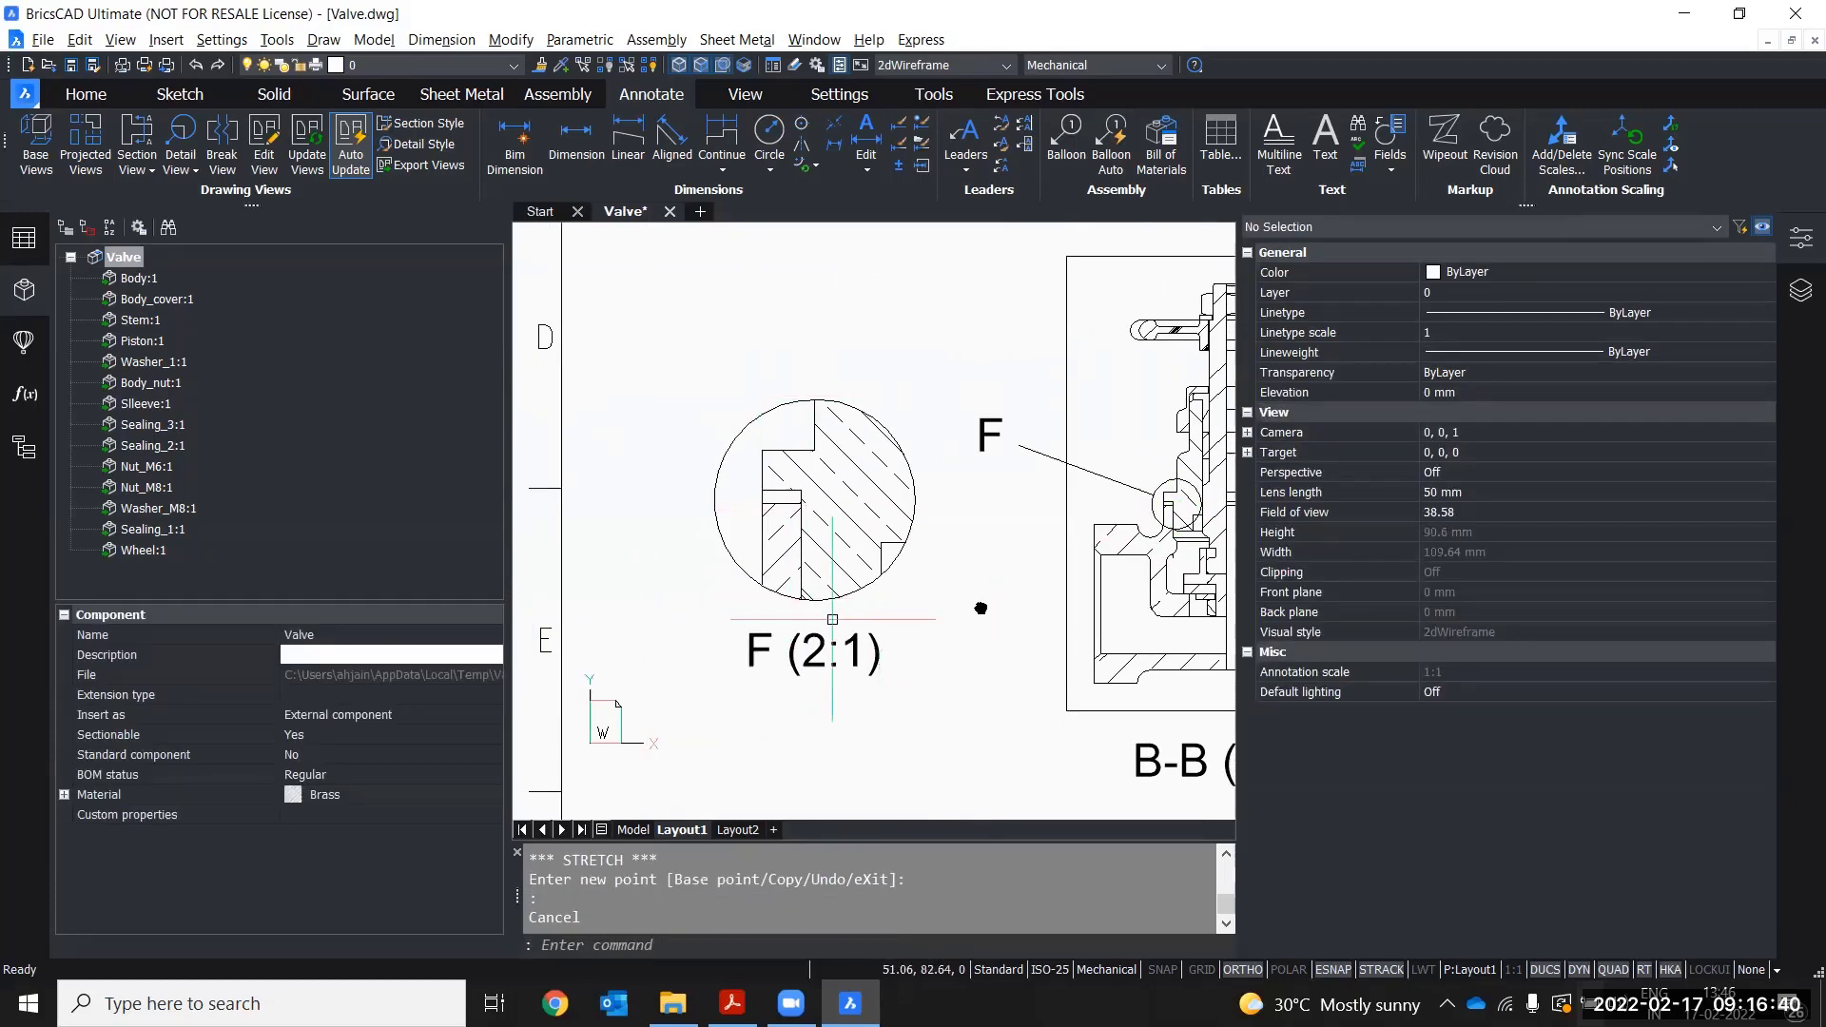
- Examine detail view F up close, checking the body and sealing joint within the larger boundary and the scale label
middle_click_drag(908, 697, 1011, 714)
scroll(913, 558, "up", 5)
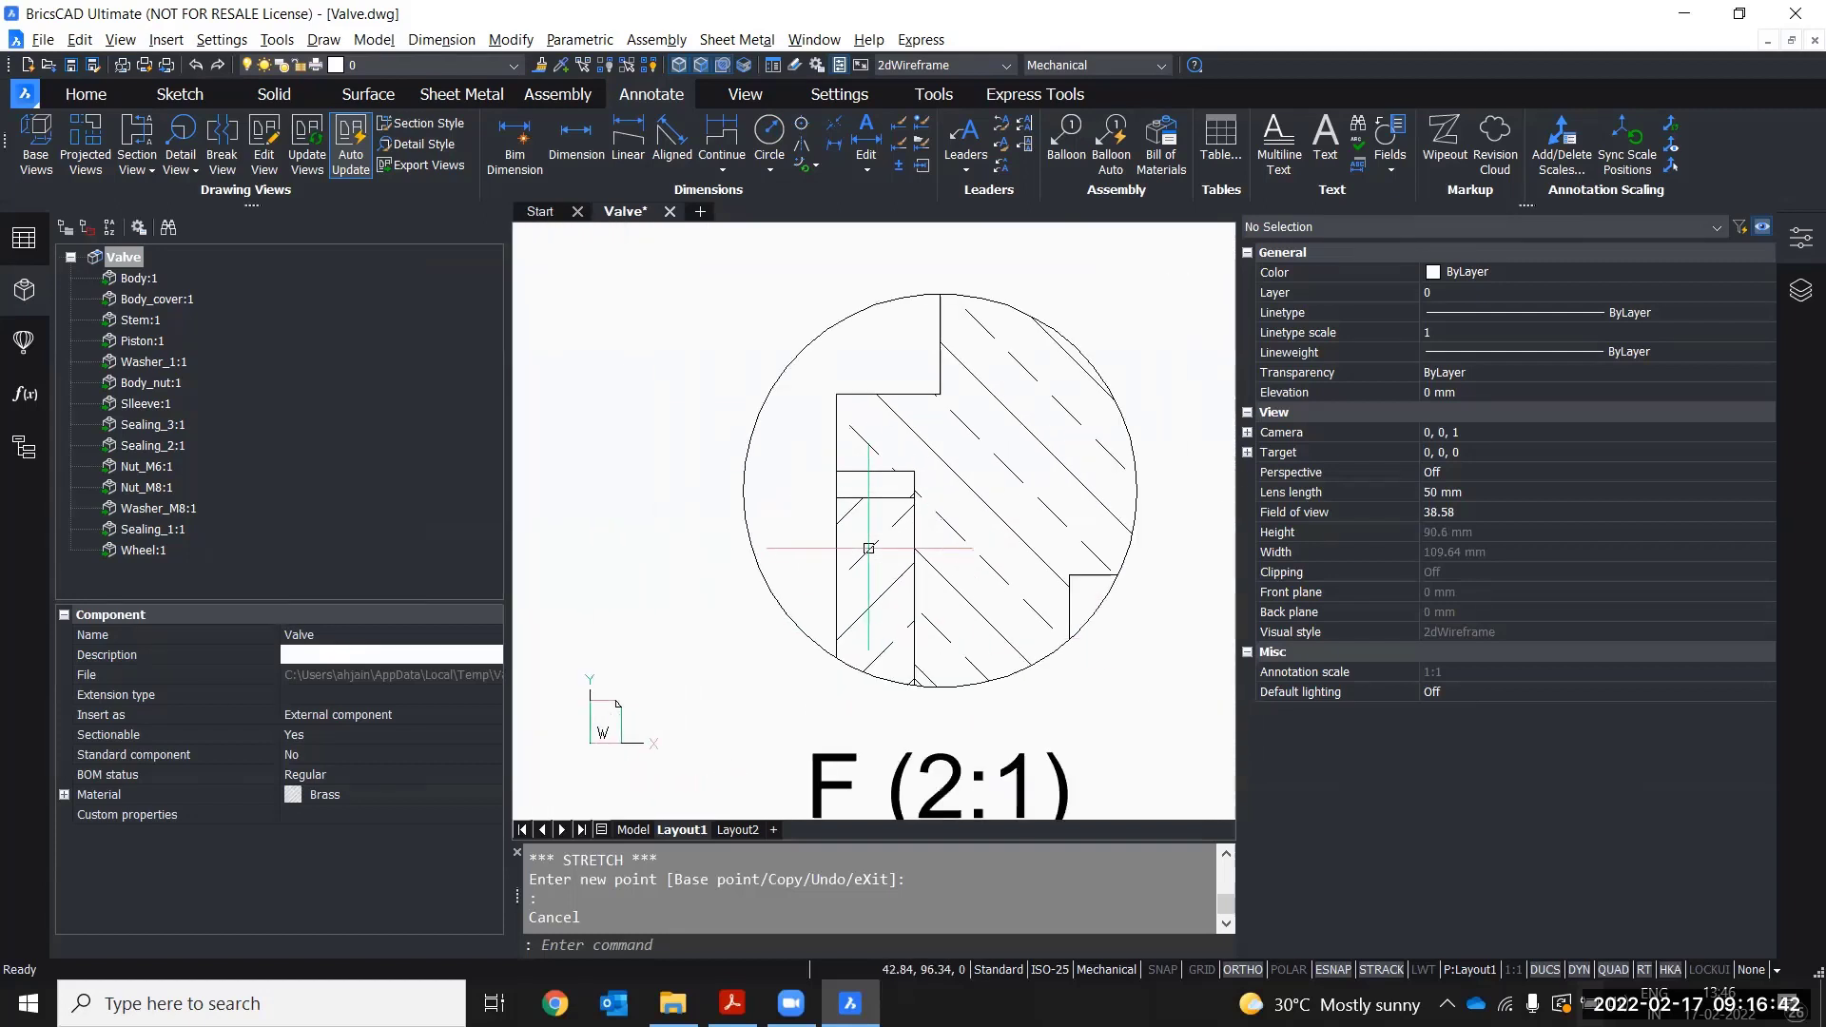
scroll(914, 557, "down", 5)
scroll(968, 656, "down", 5)
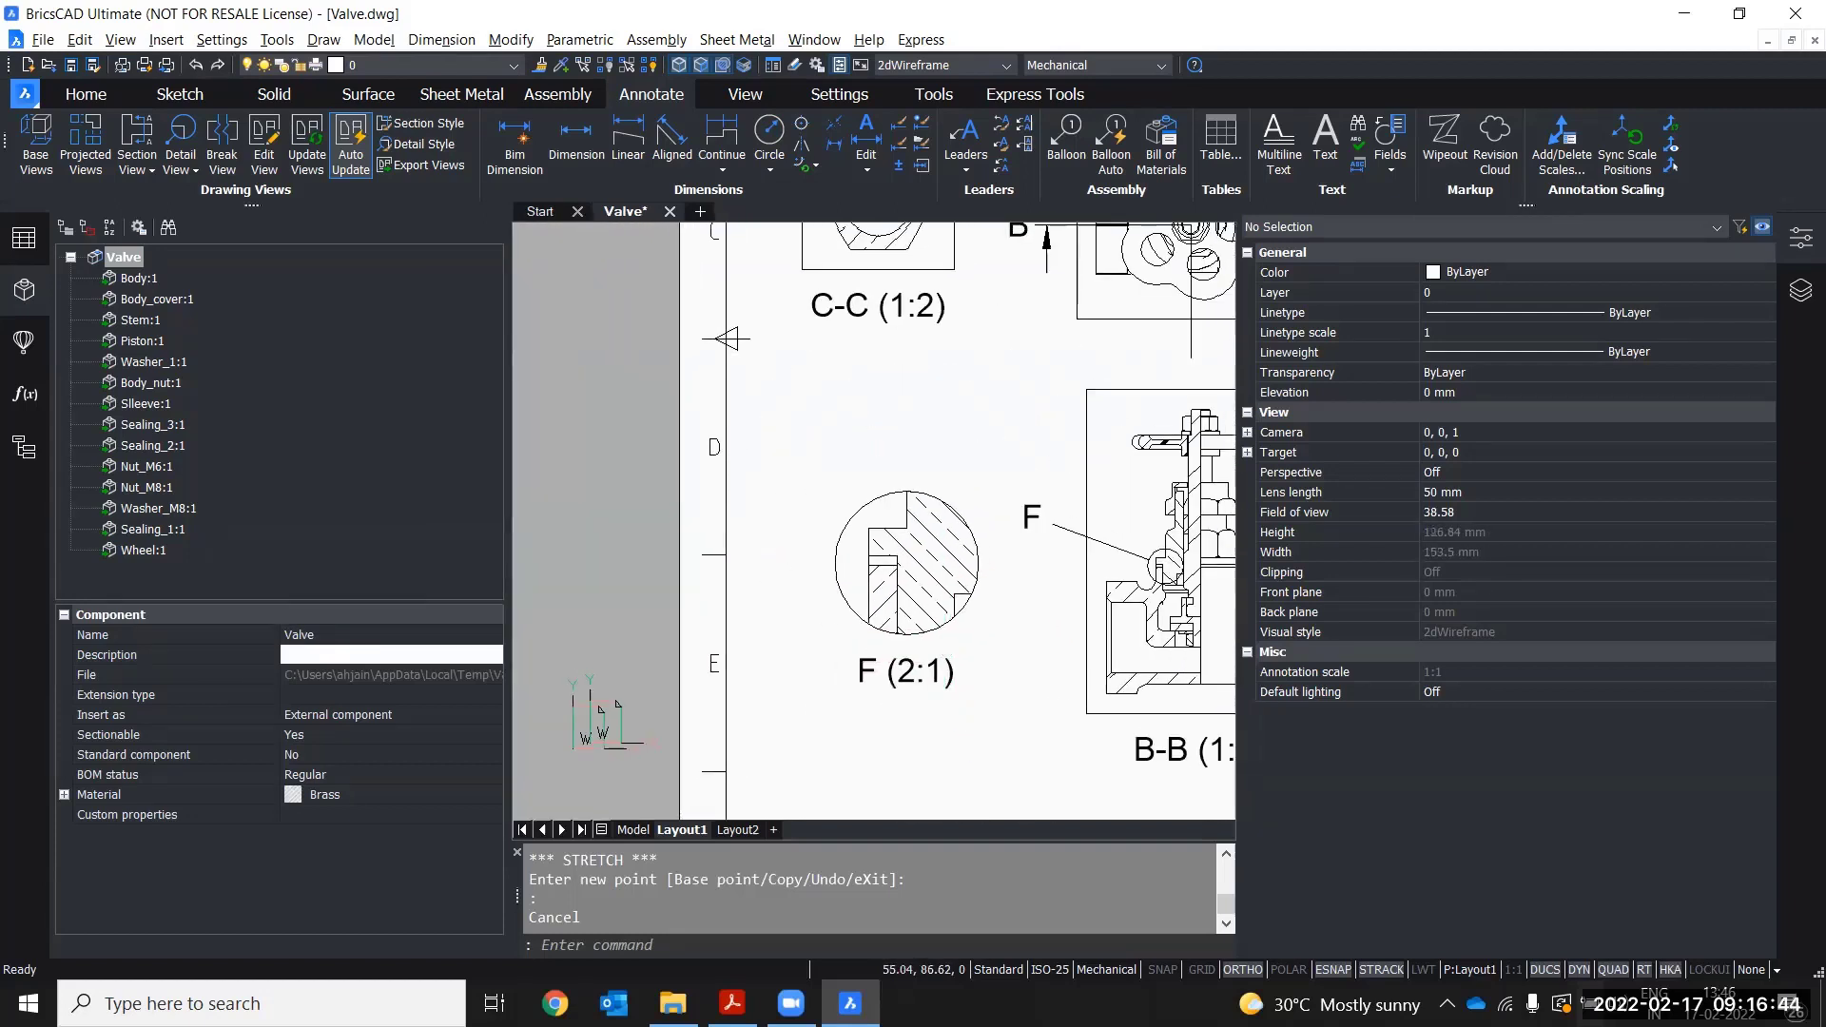
middle_click_drag(968, 656, 954, 676)
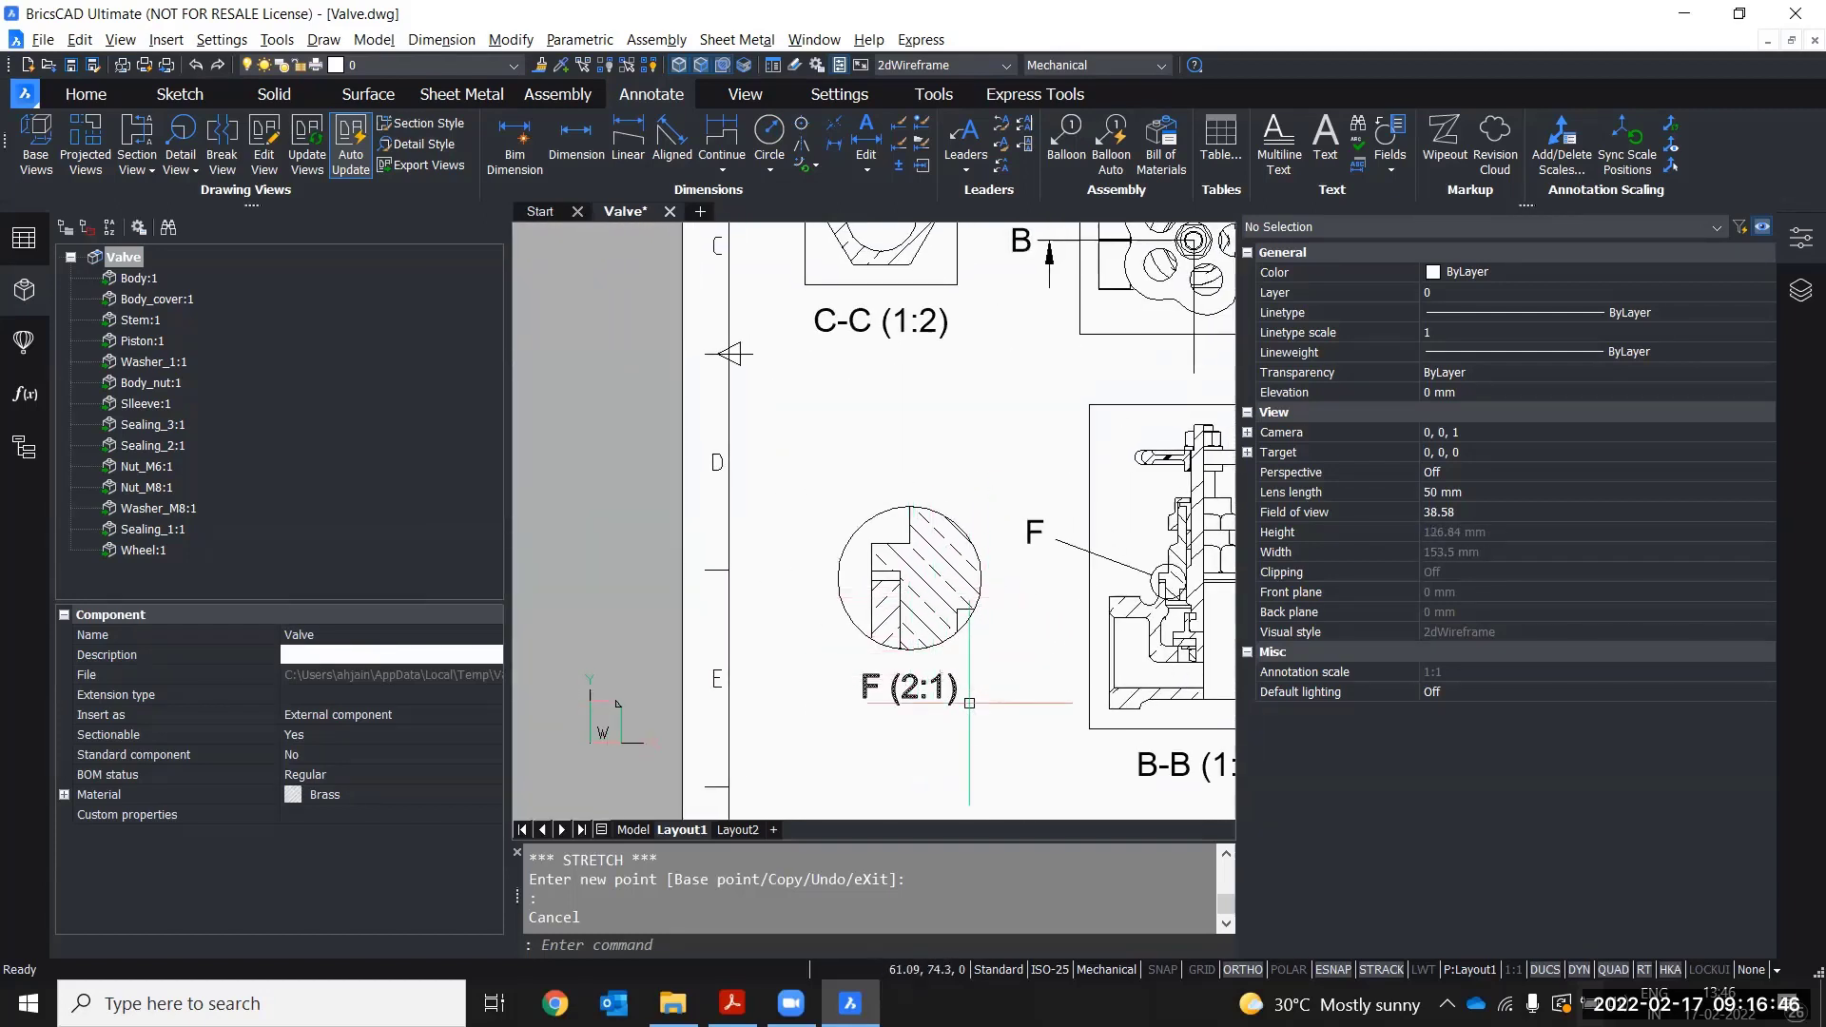
scroll(989, 681, "up", 3)
middle_click_drag(905, 634, 897, 616)
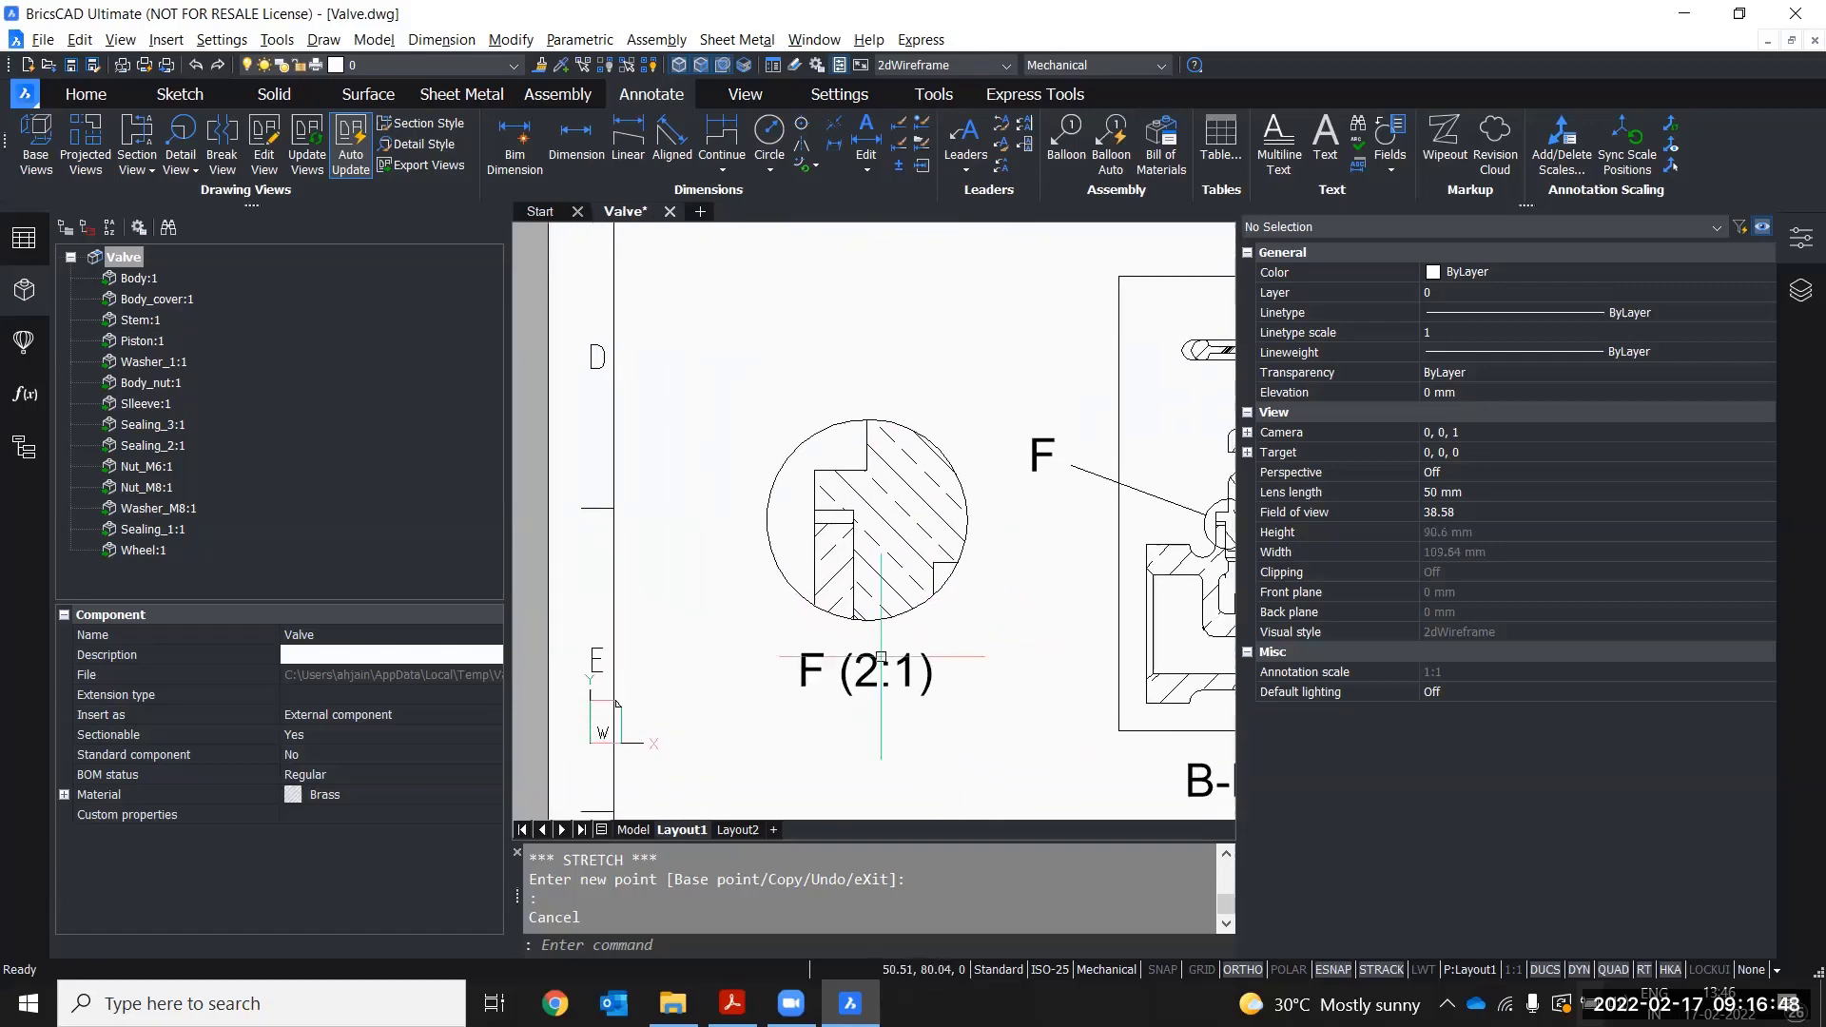
- Select detail view F to show its viewport properties, compare it with the surrounding views and deselect it
left_click(897, 616)
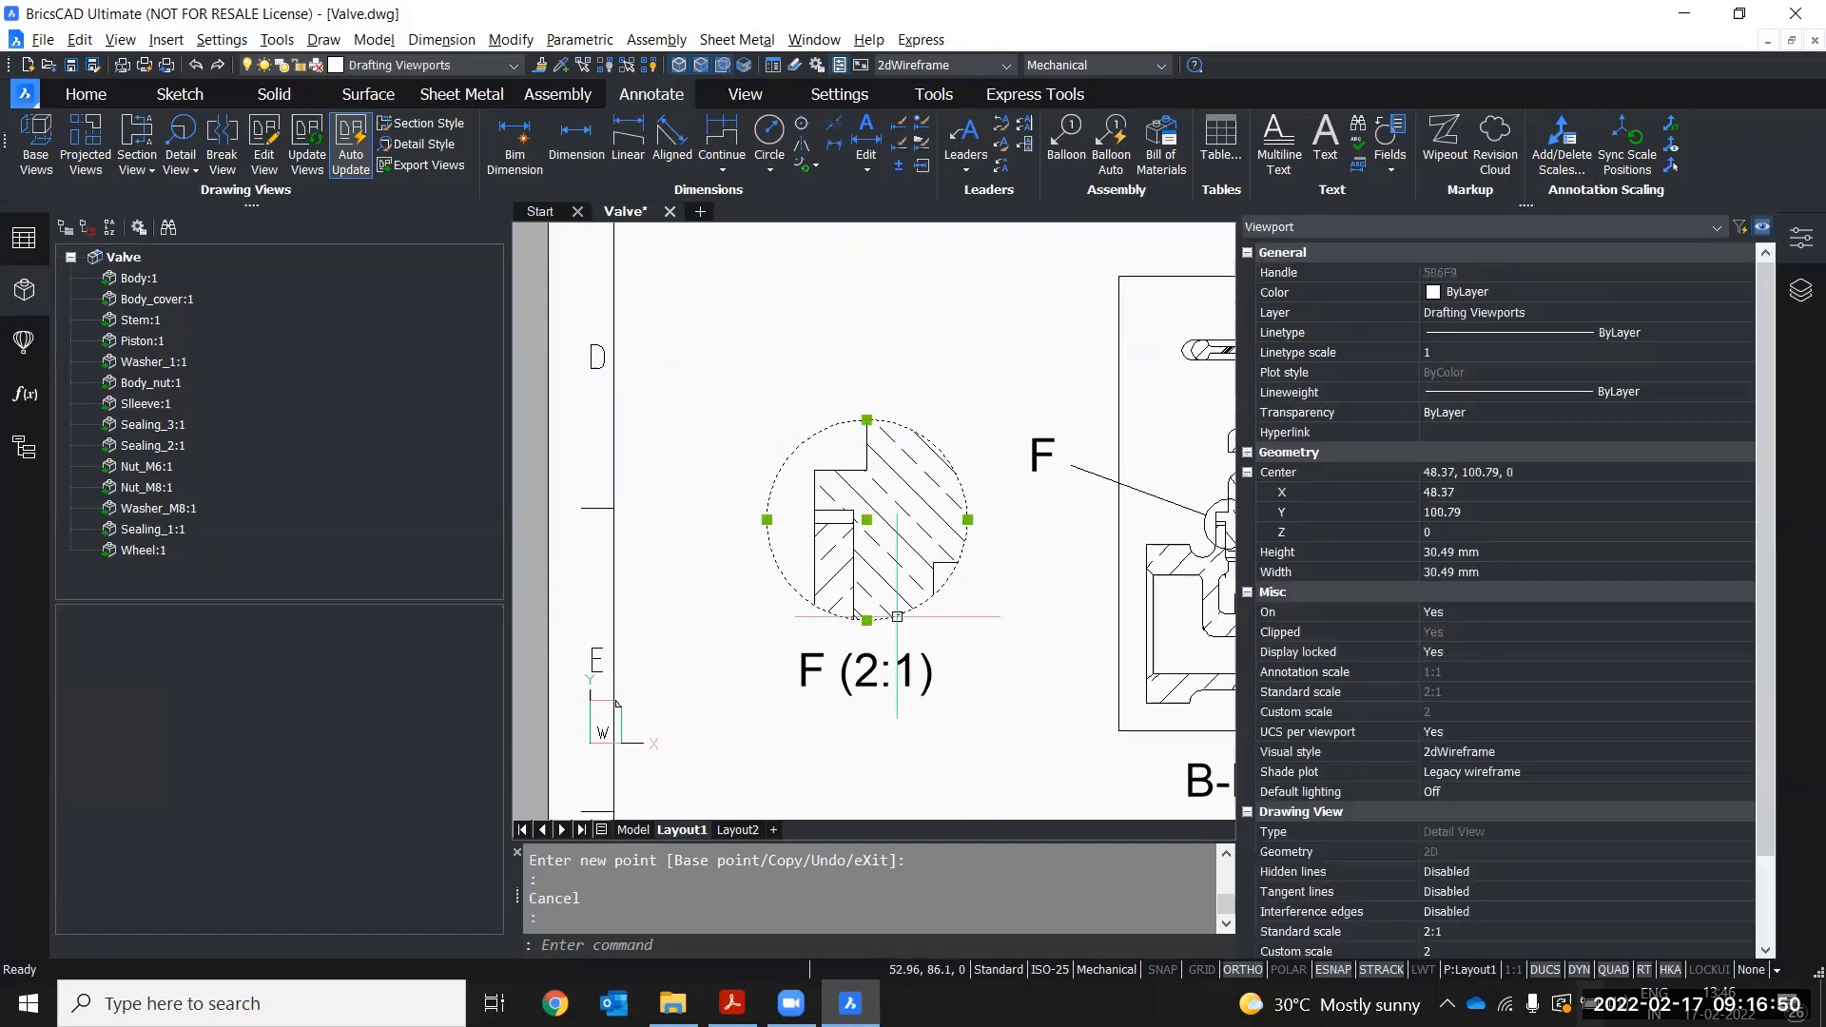
scroll(970, 654, "down", 3)
middle_click_drag(1008, 640, 699, 637)
scroll(704, 667, "down", 2)
scroll(714, 668, "up", 1)
key("Escape")
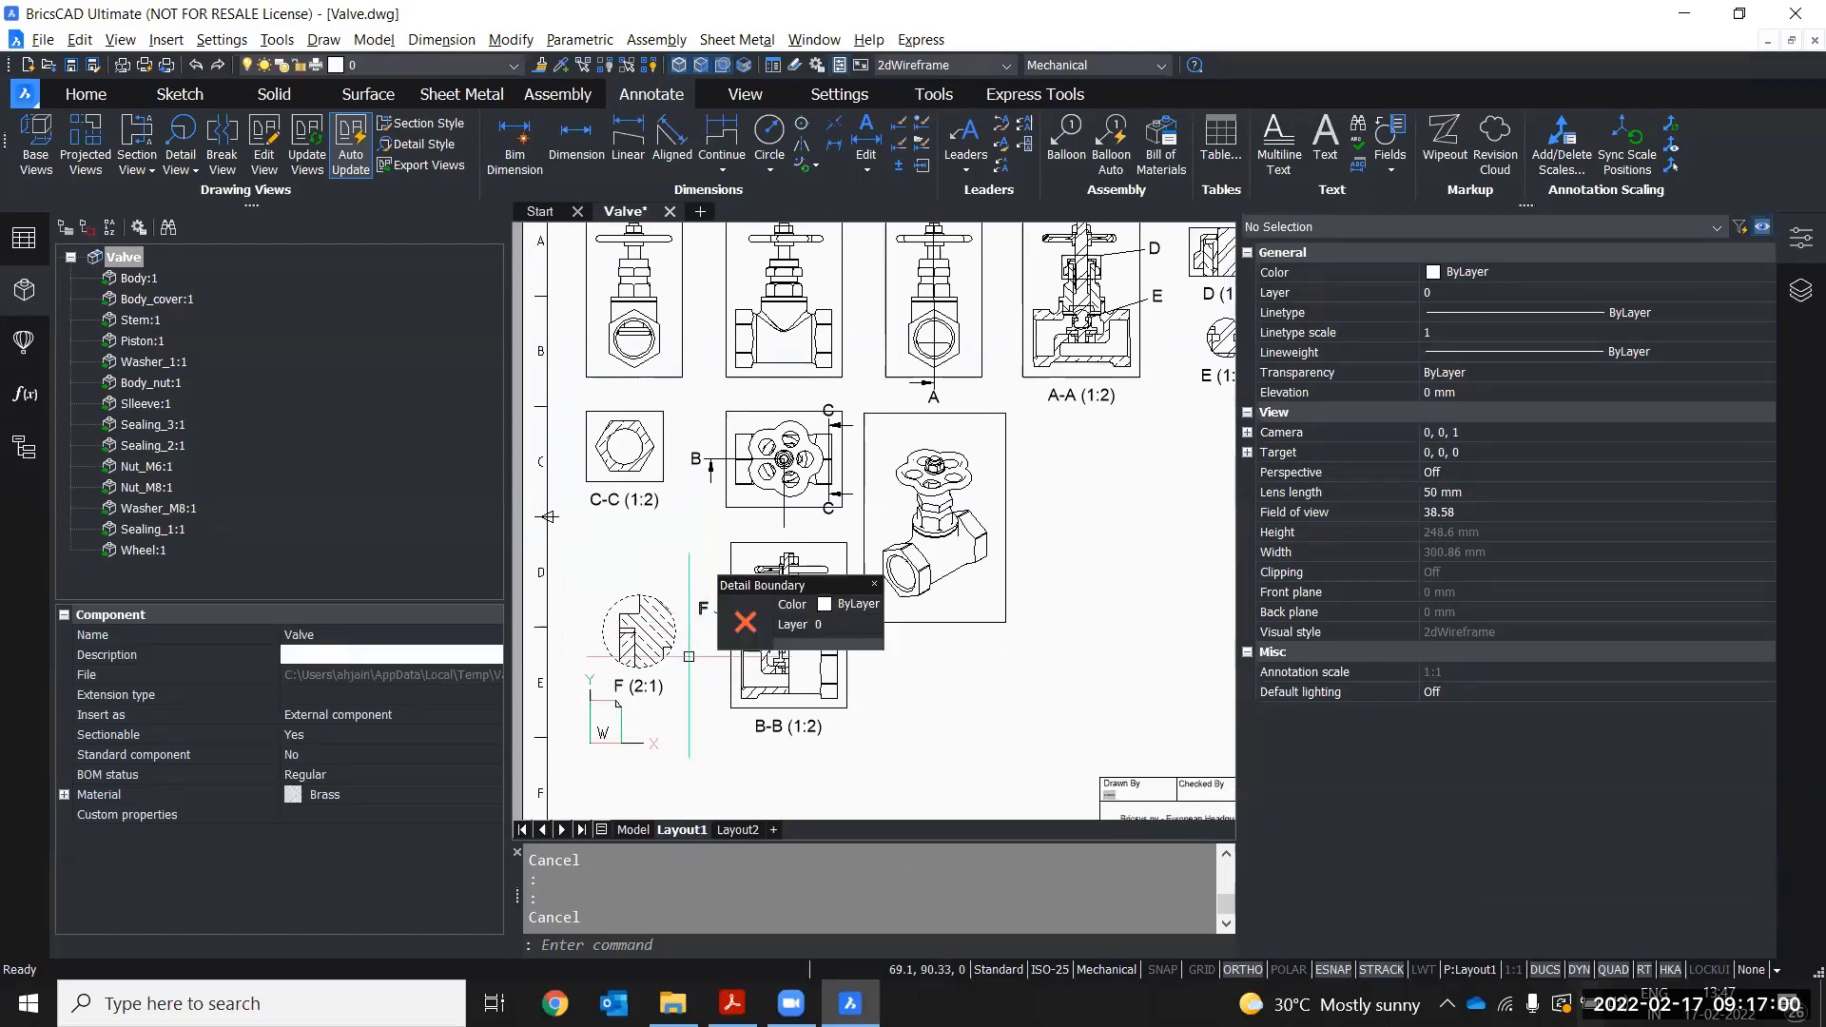
- Check detail view F beside the B-B section, hide the Properties panel and show the whole Layout1 sheet
scroll(556, 654, "up", 2)
scroll(728, 625, "up", 2)
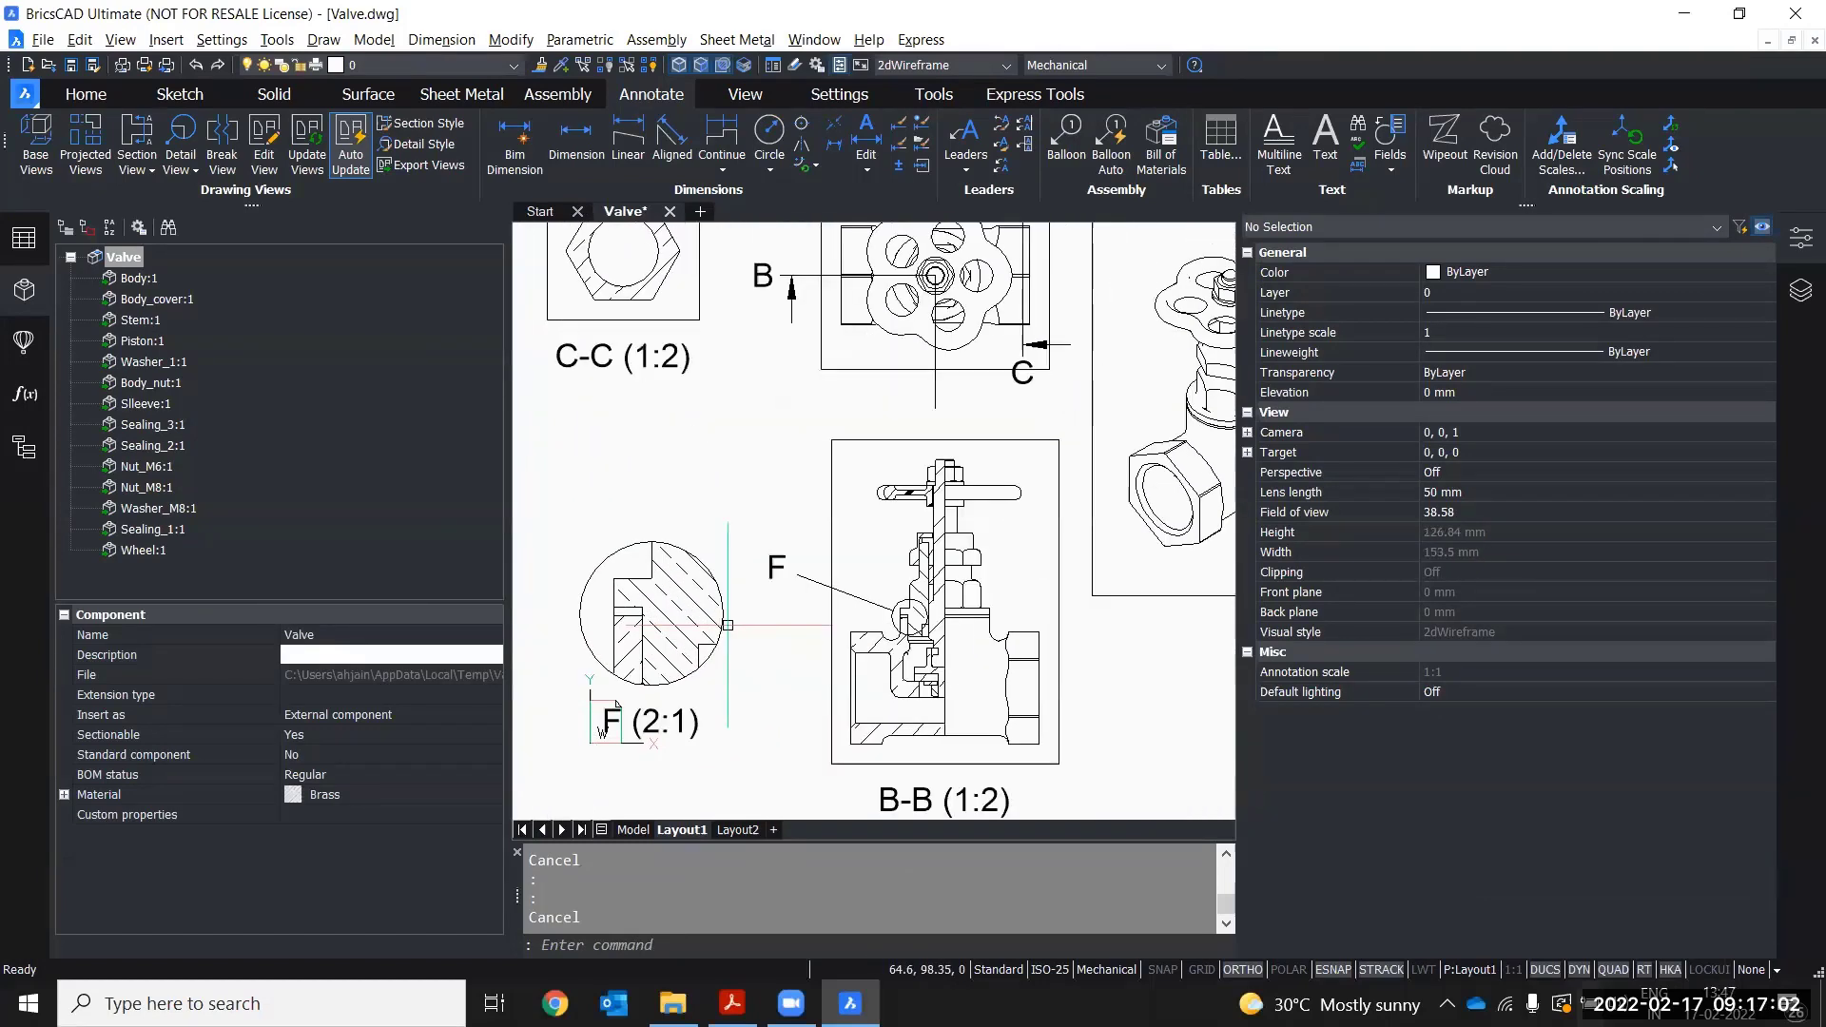
scroll(728, 625, "down", 4)
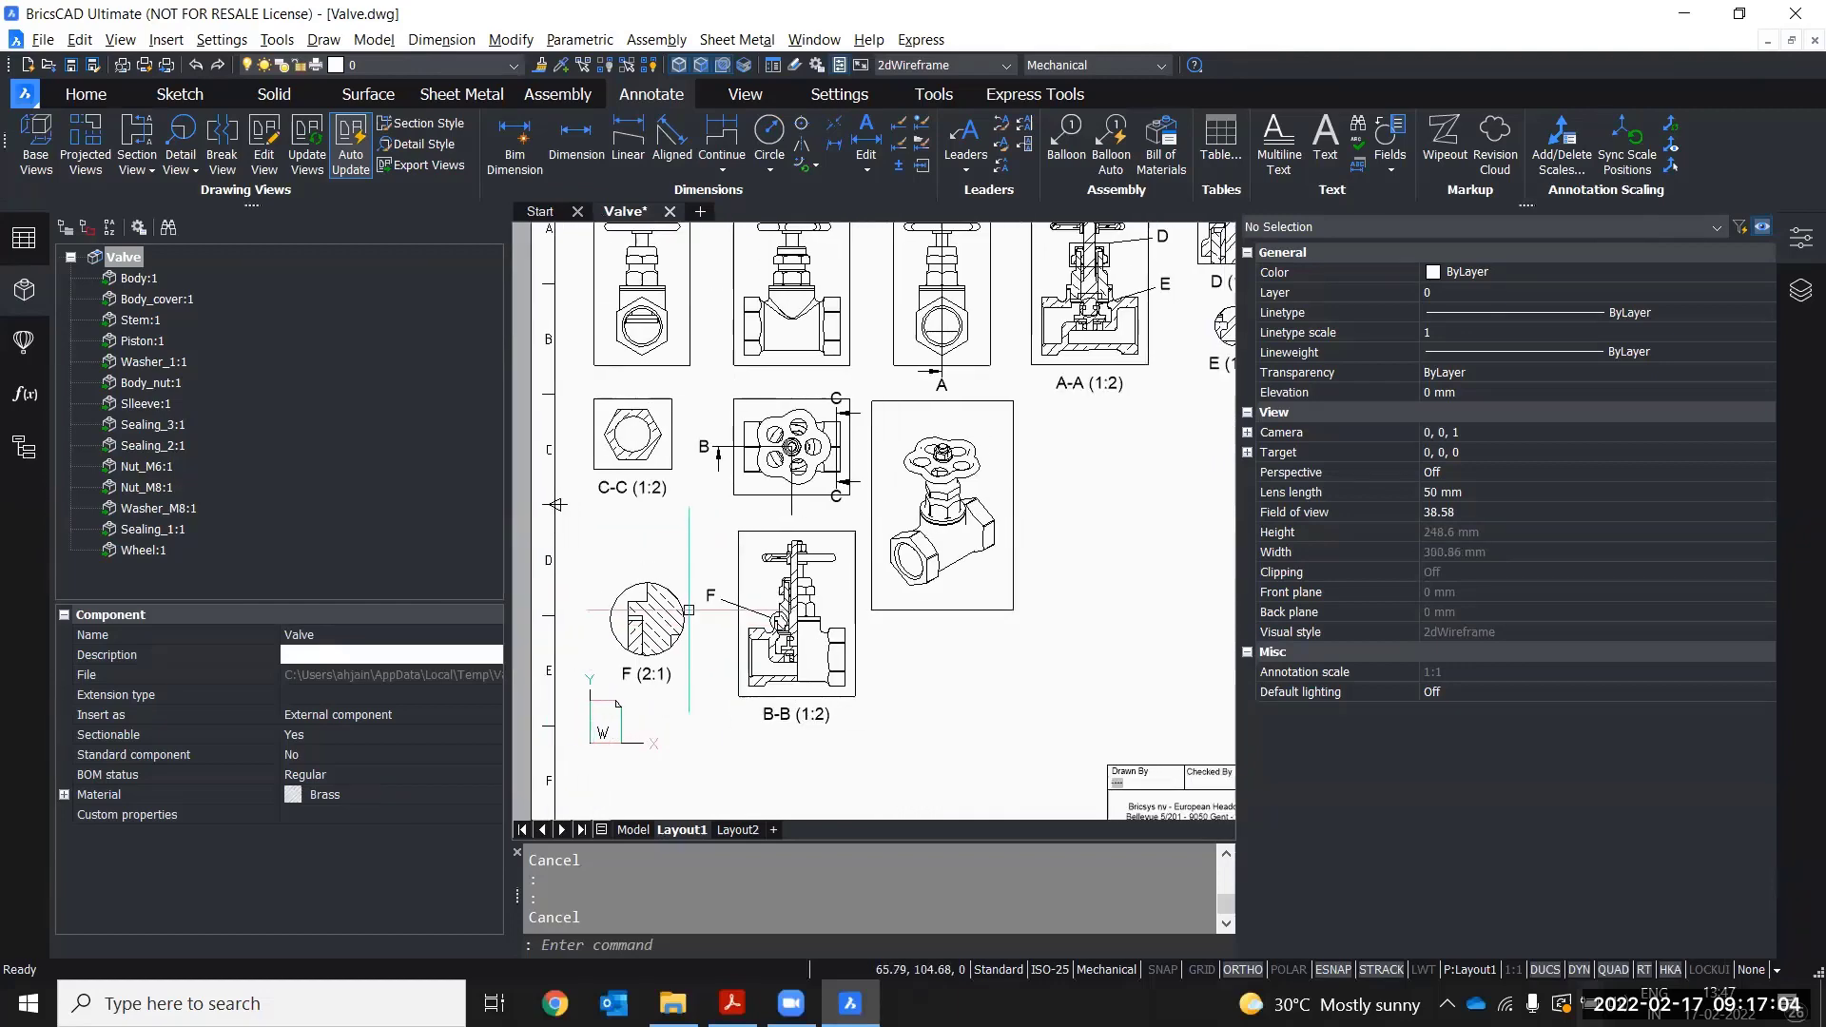
middle_click_drag(739, 609, 710, 658)
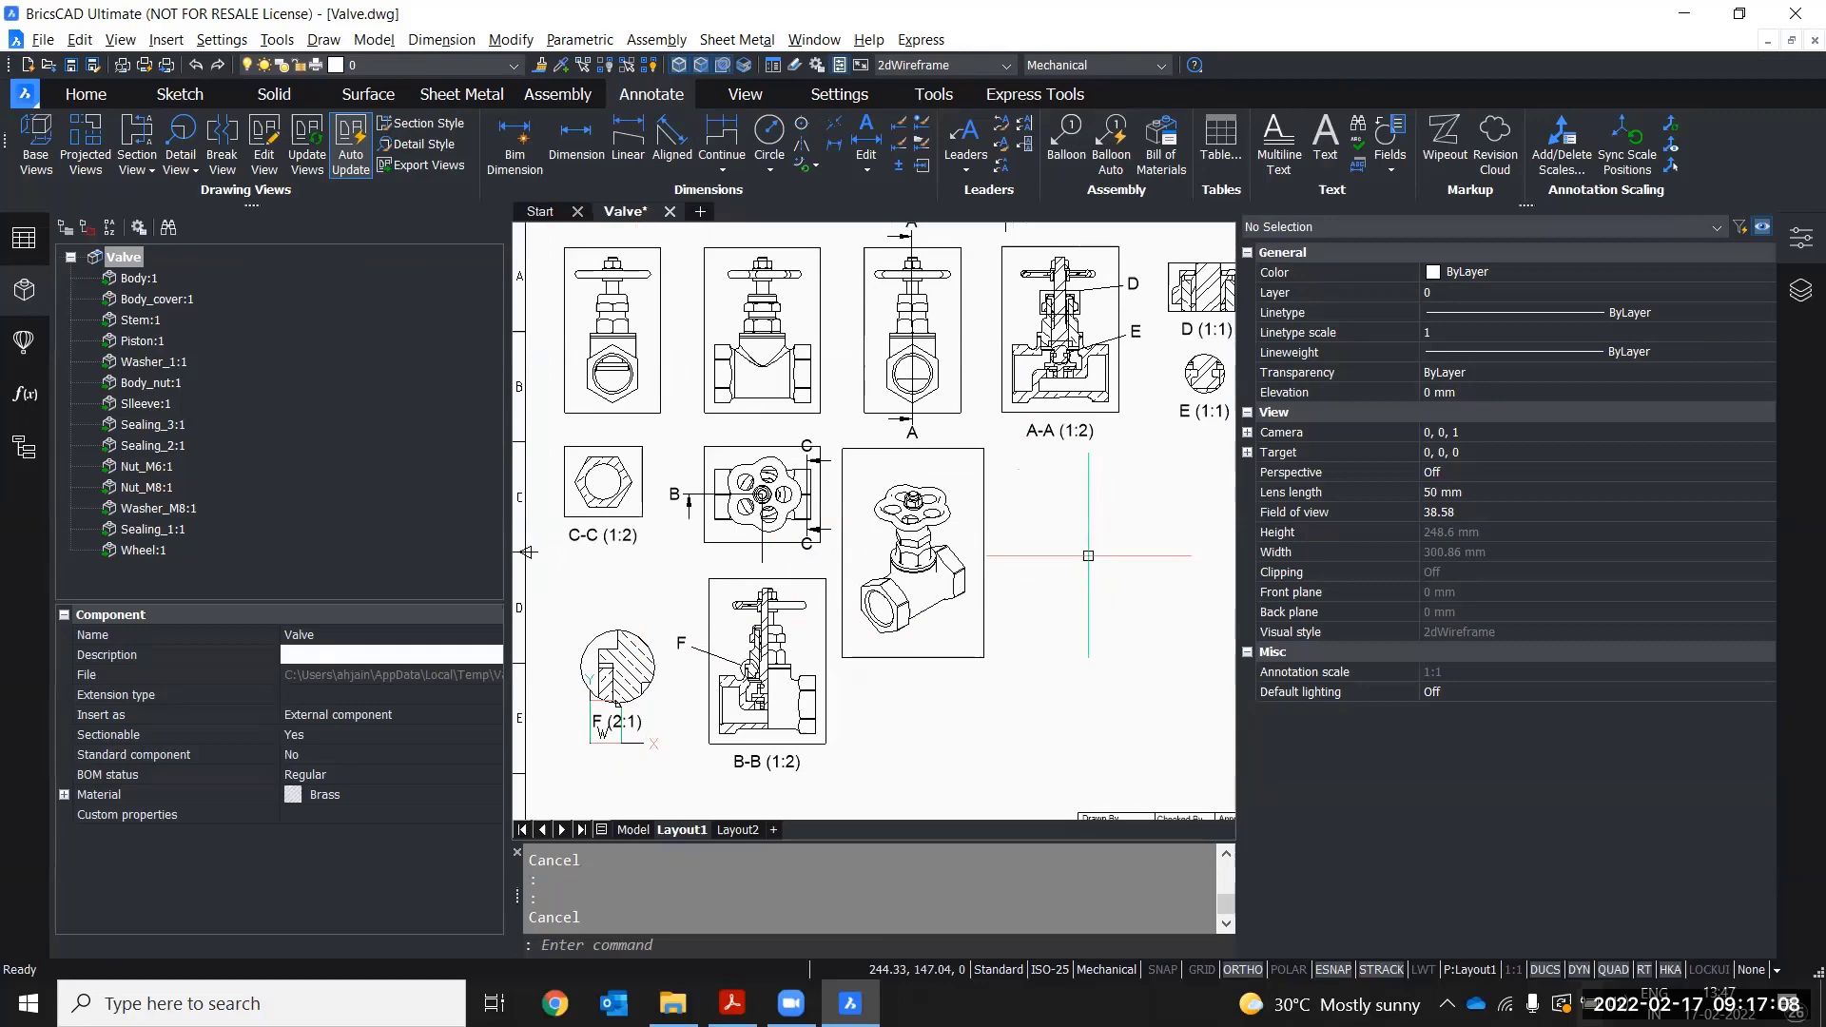
middle_click_drag(1088, 556, 1071, 549)
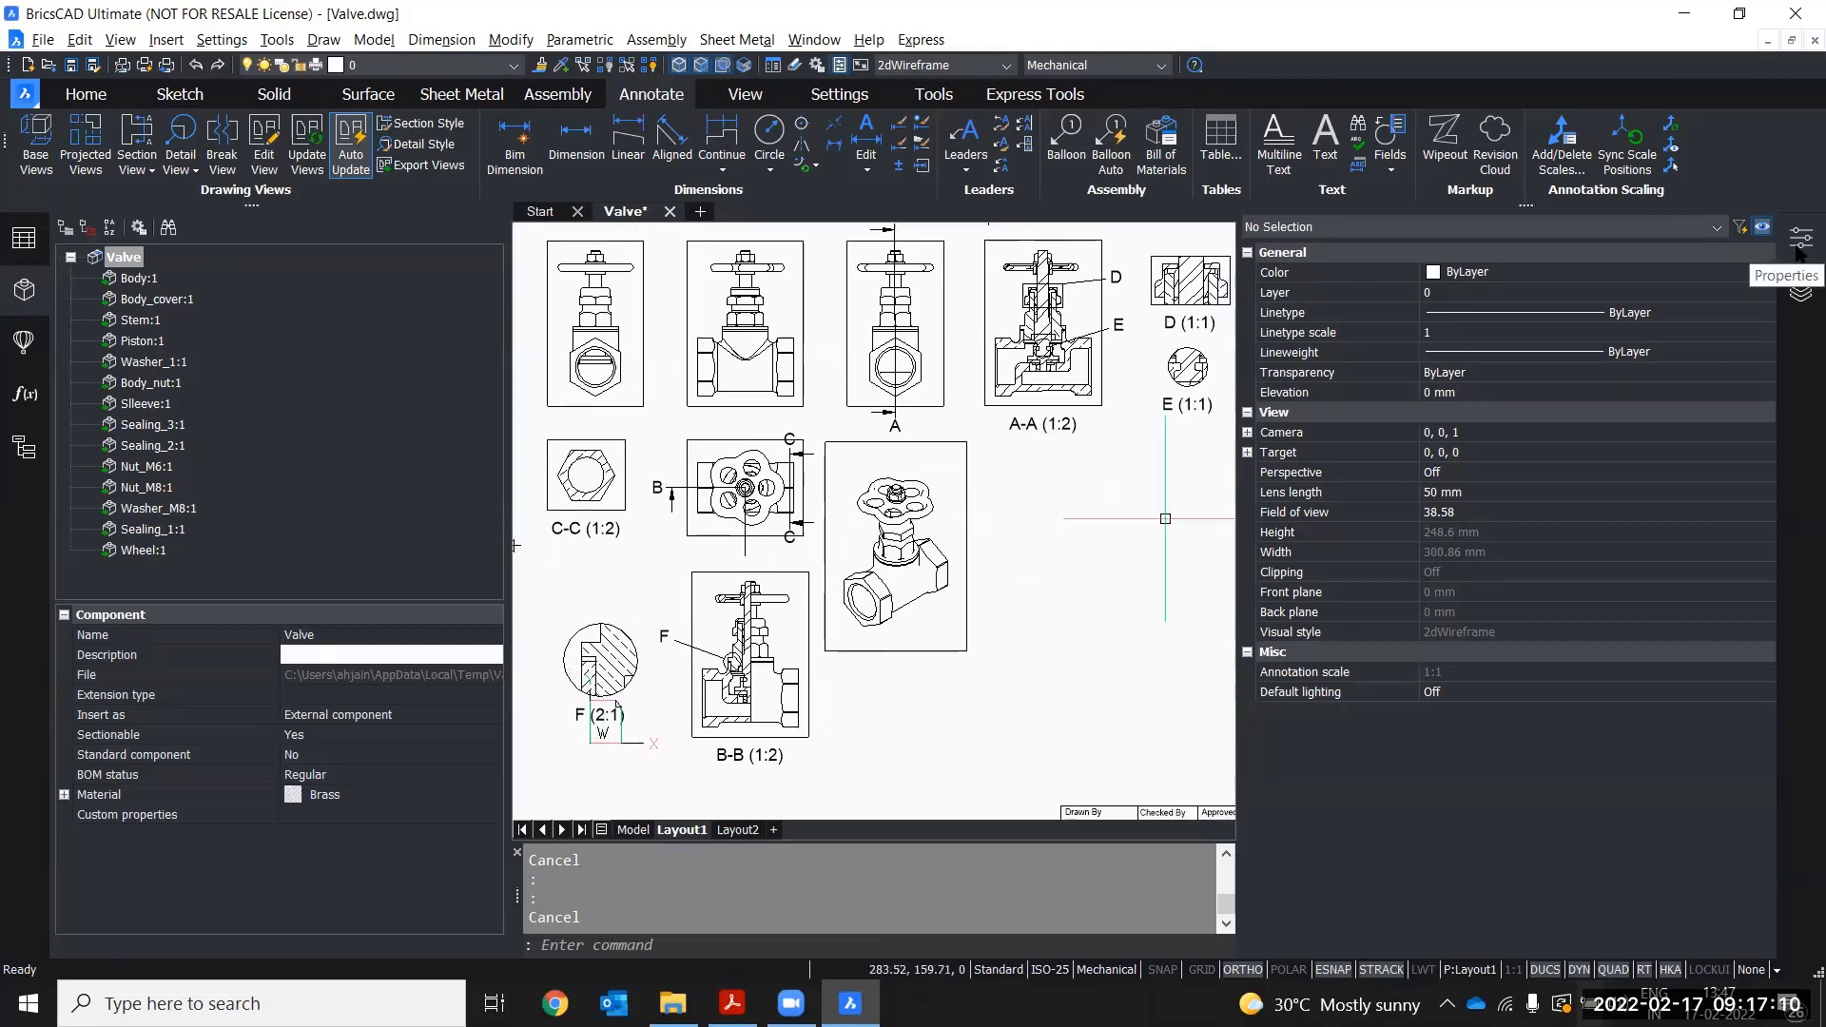
left_click(1797, 247)
scroll(1432, 452, "down", 4)
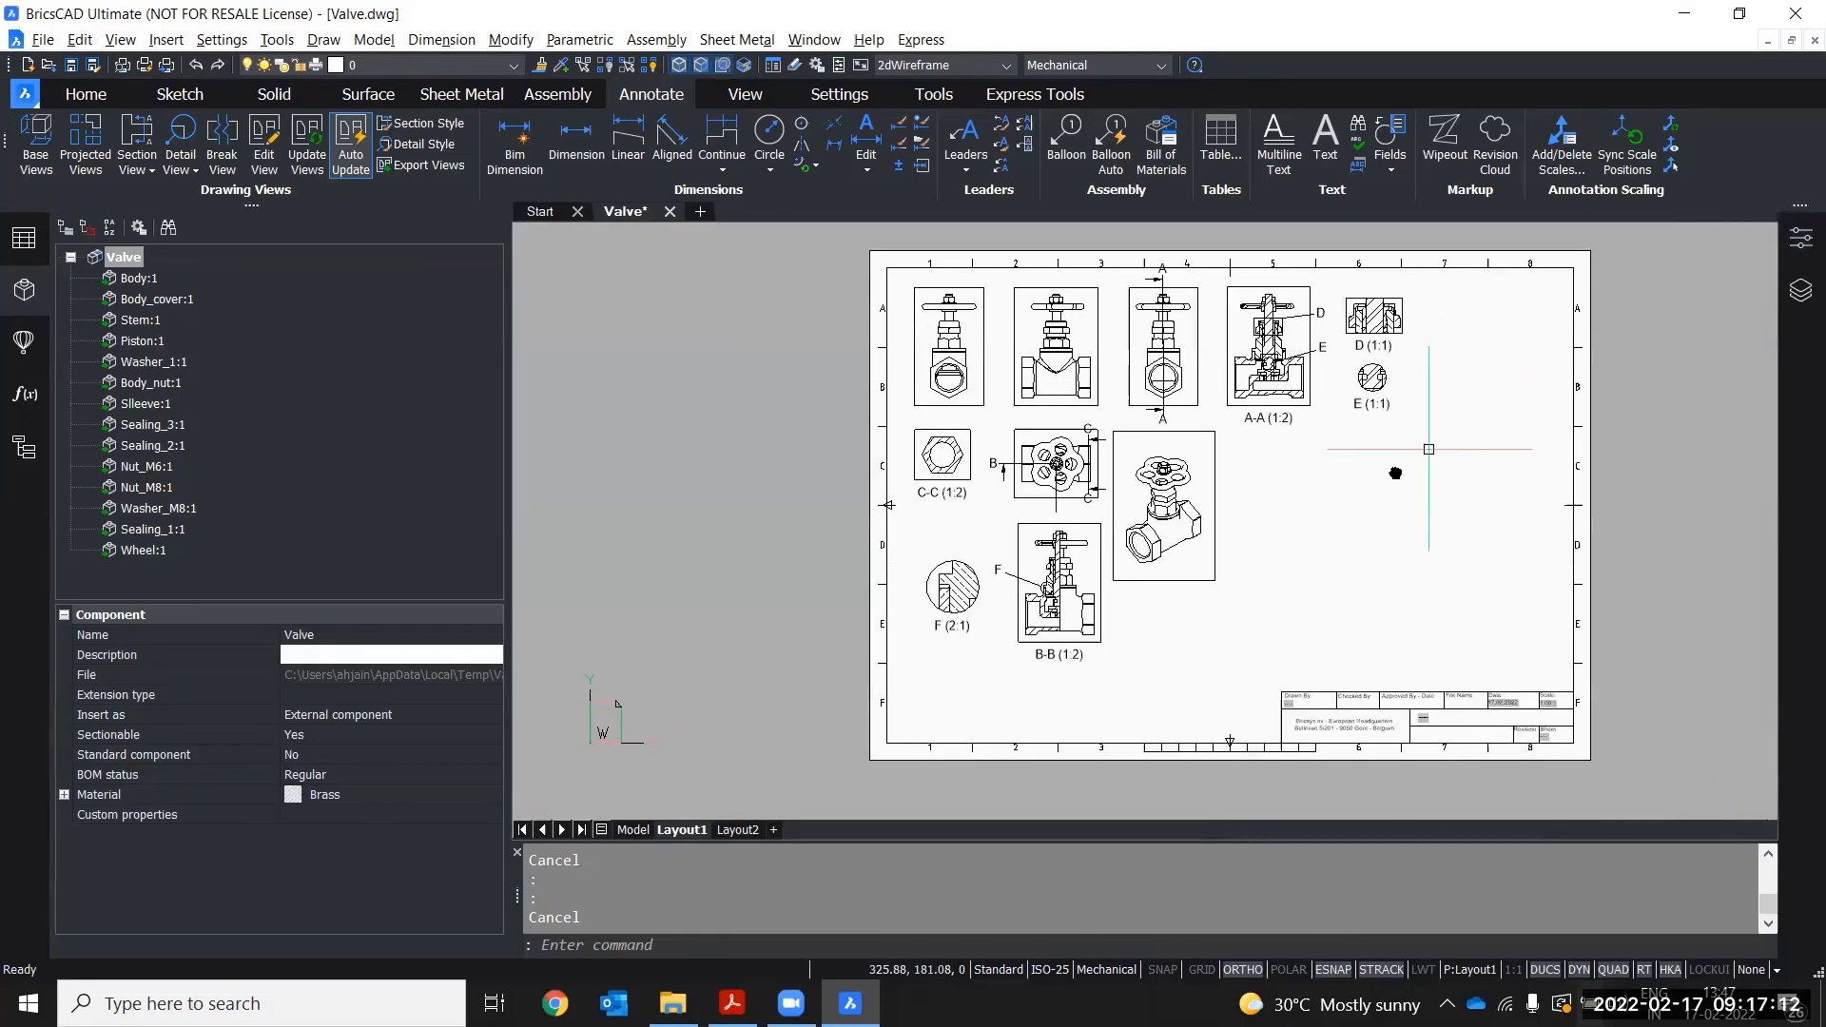
- Review the drawing views on the sheet, looking closely at the A, B and C section lines, arrows and labels
scroll(1381, 465, "up", 2)
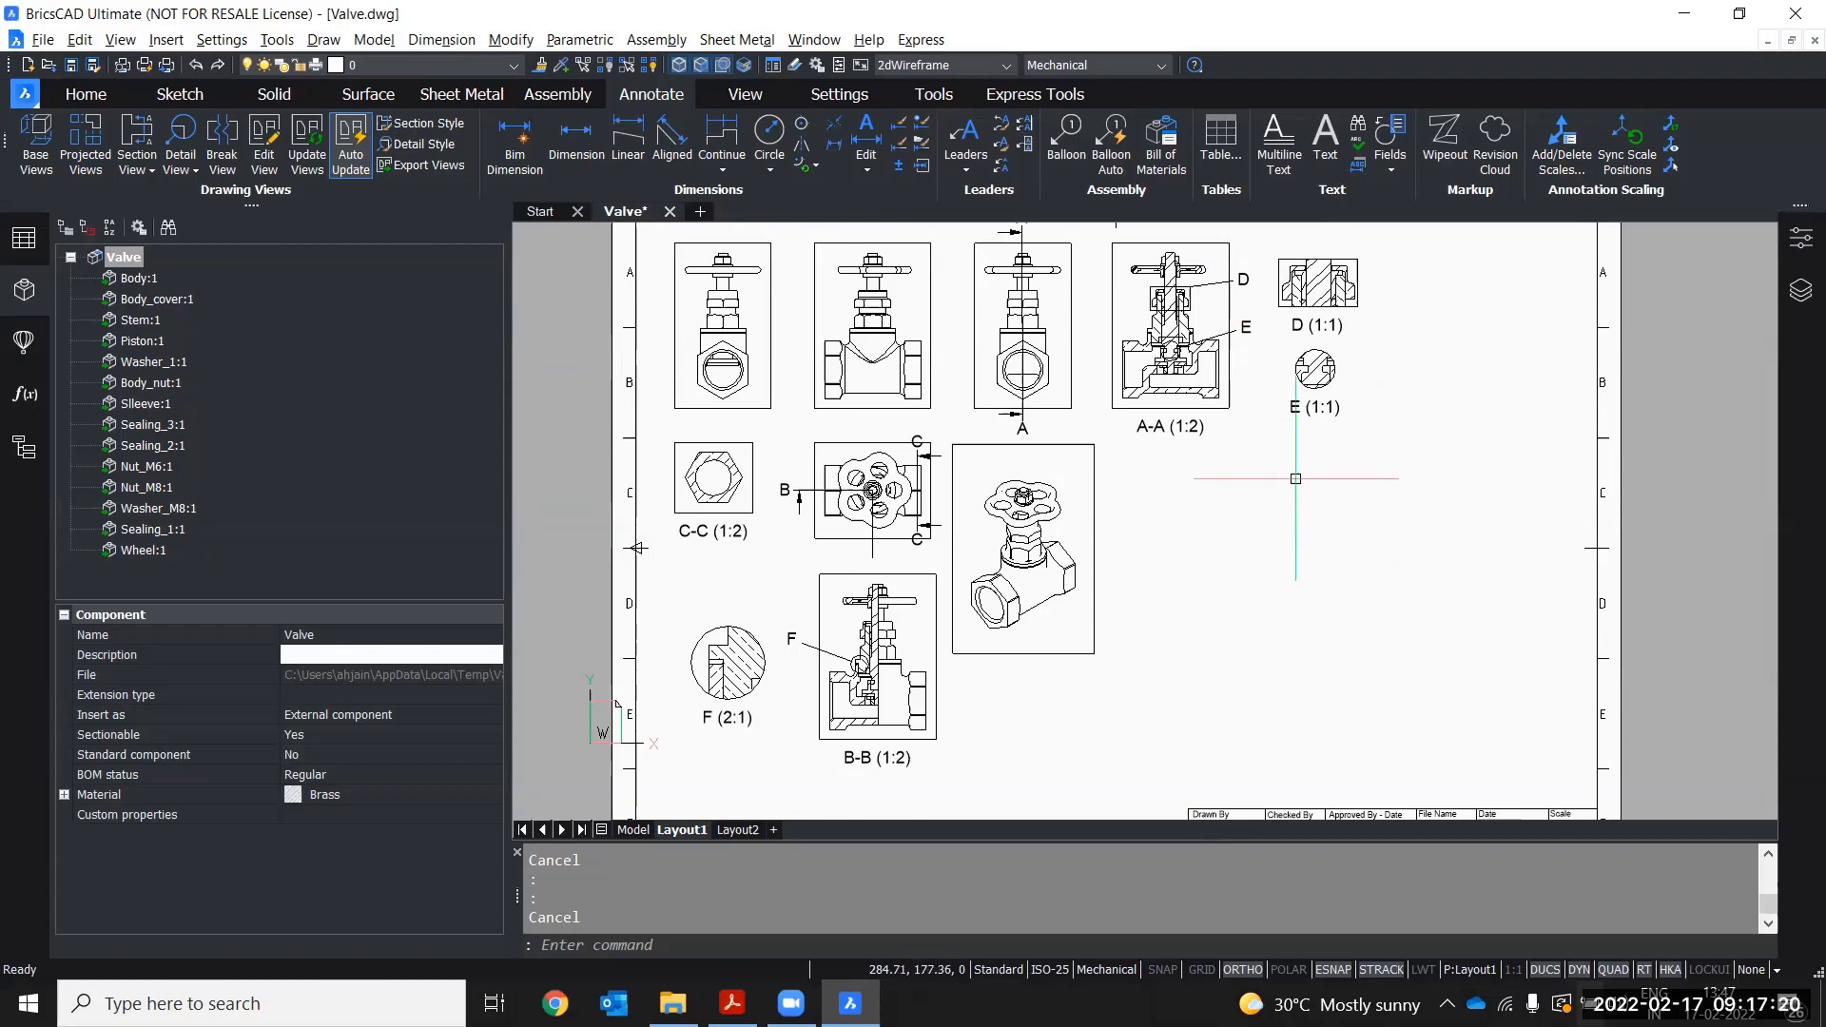
middle_click_drag(1296, 478, 1356, 495)
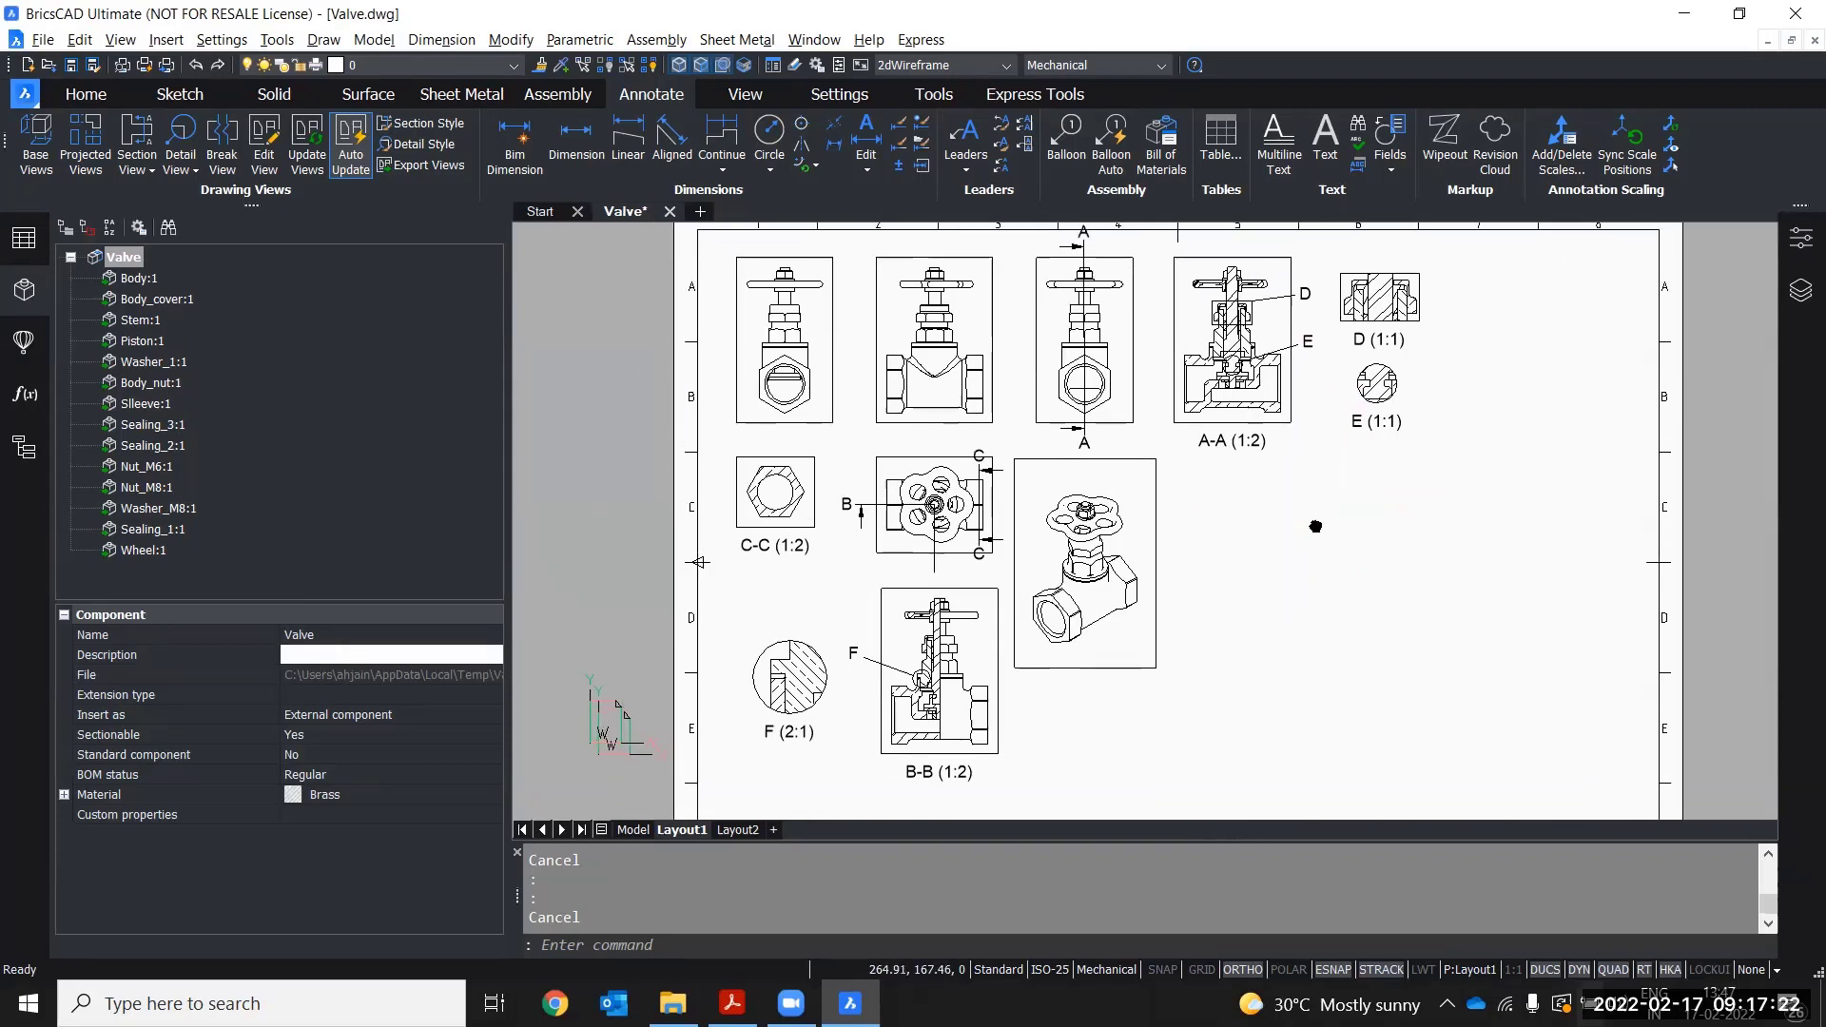
scroll(1046, 455, "up", 1)
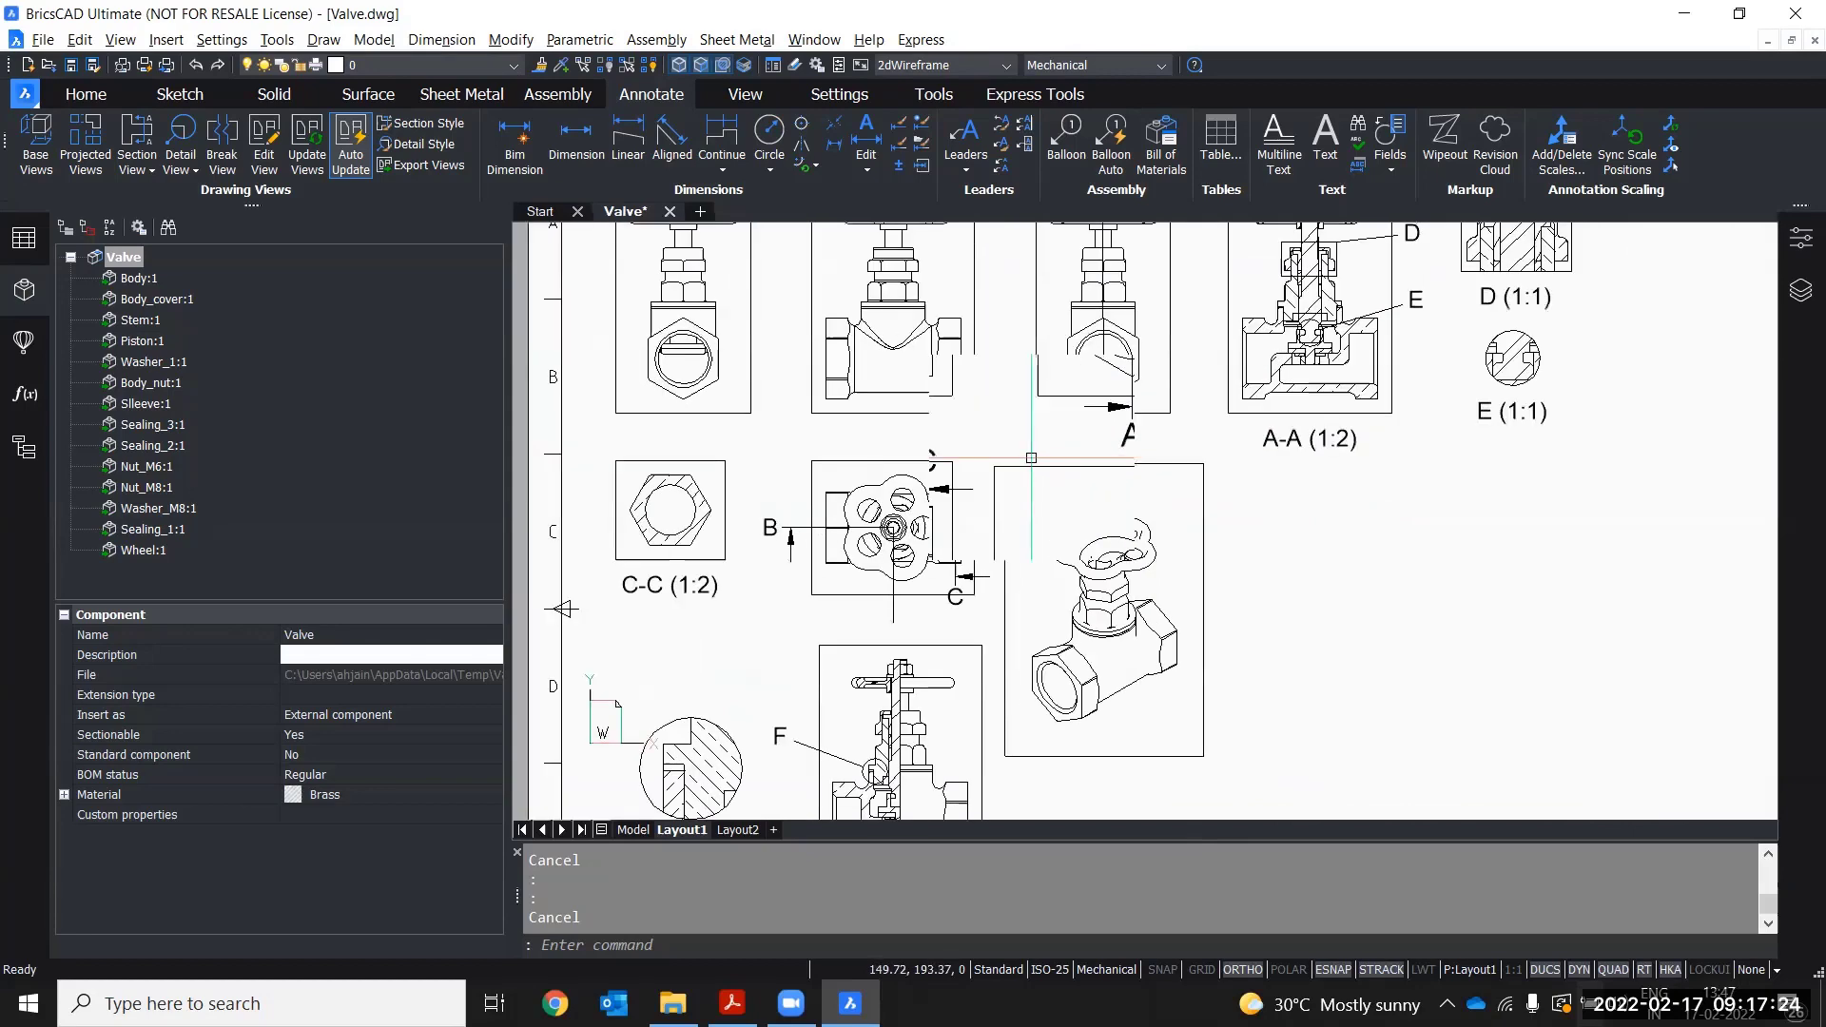
scroll(1031, 458, "up", 2)
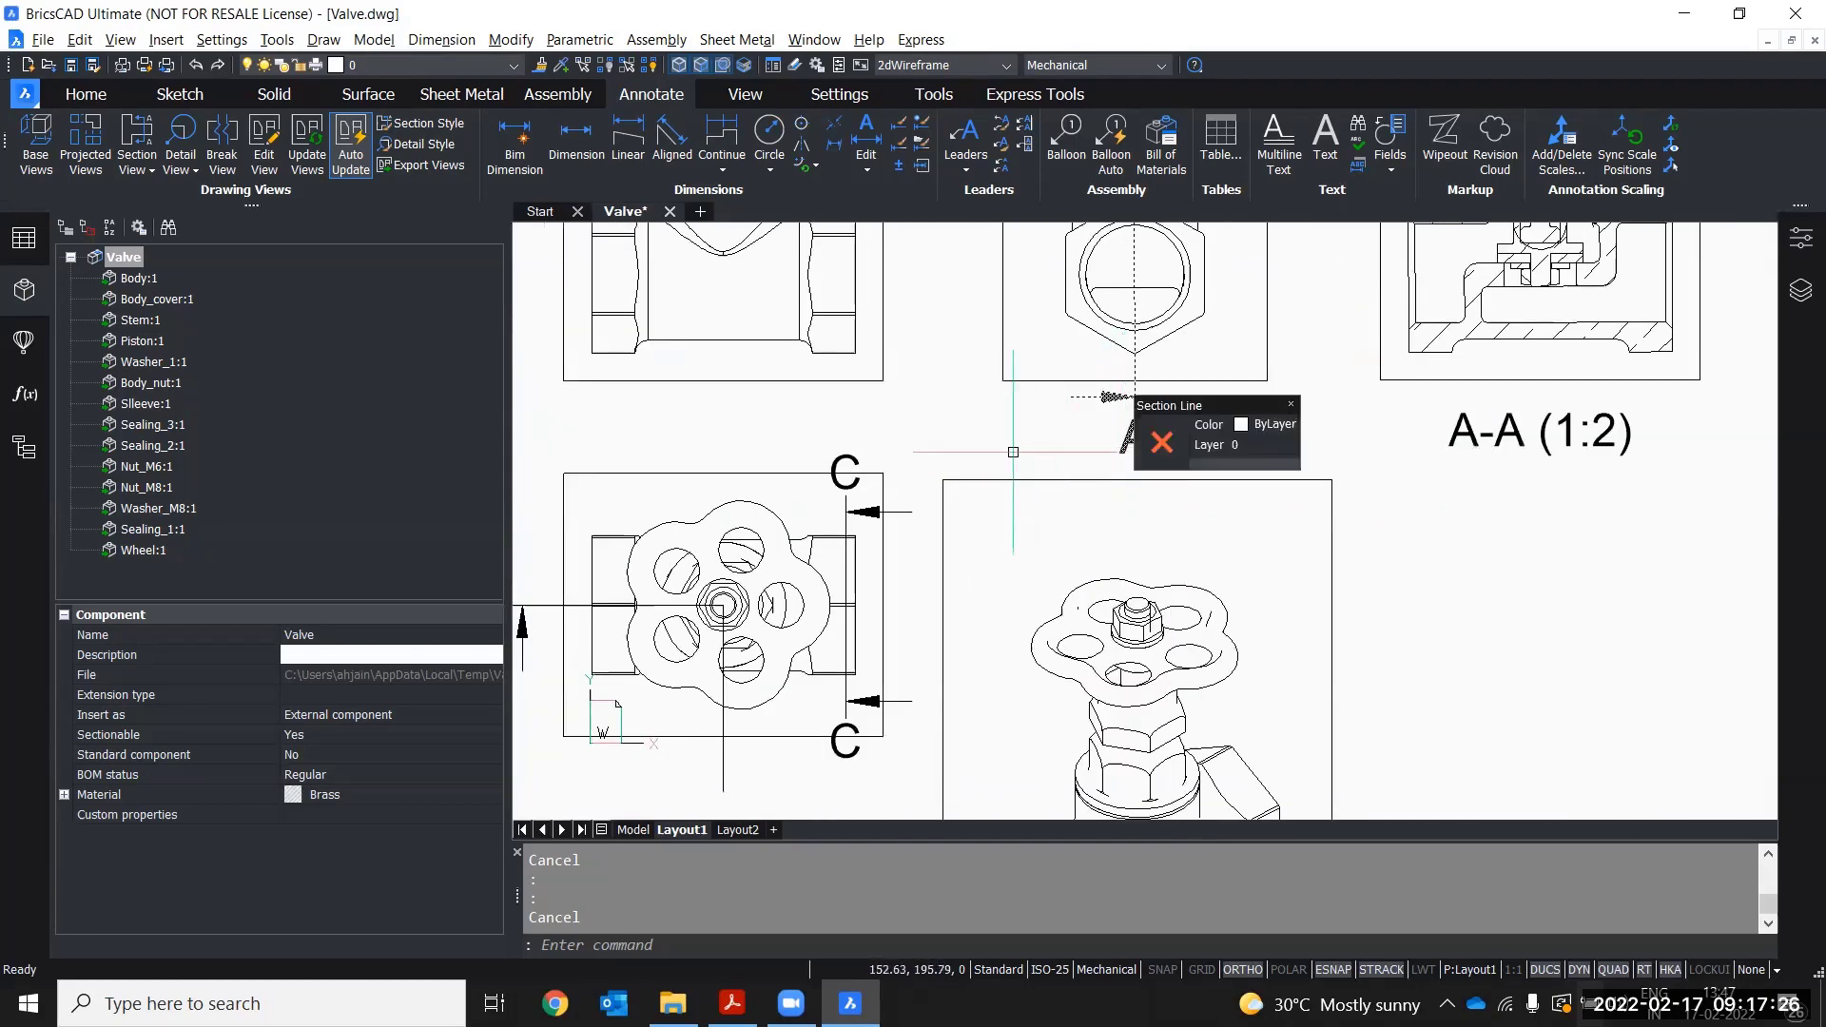
scroll(1023, 444, "down", 1)
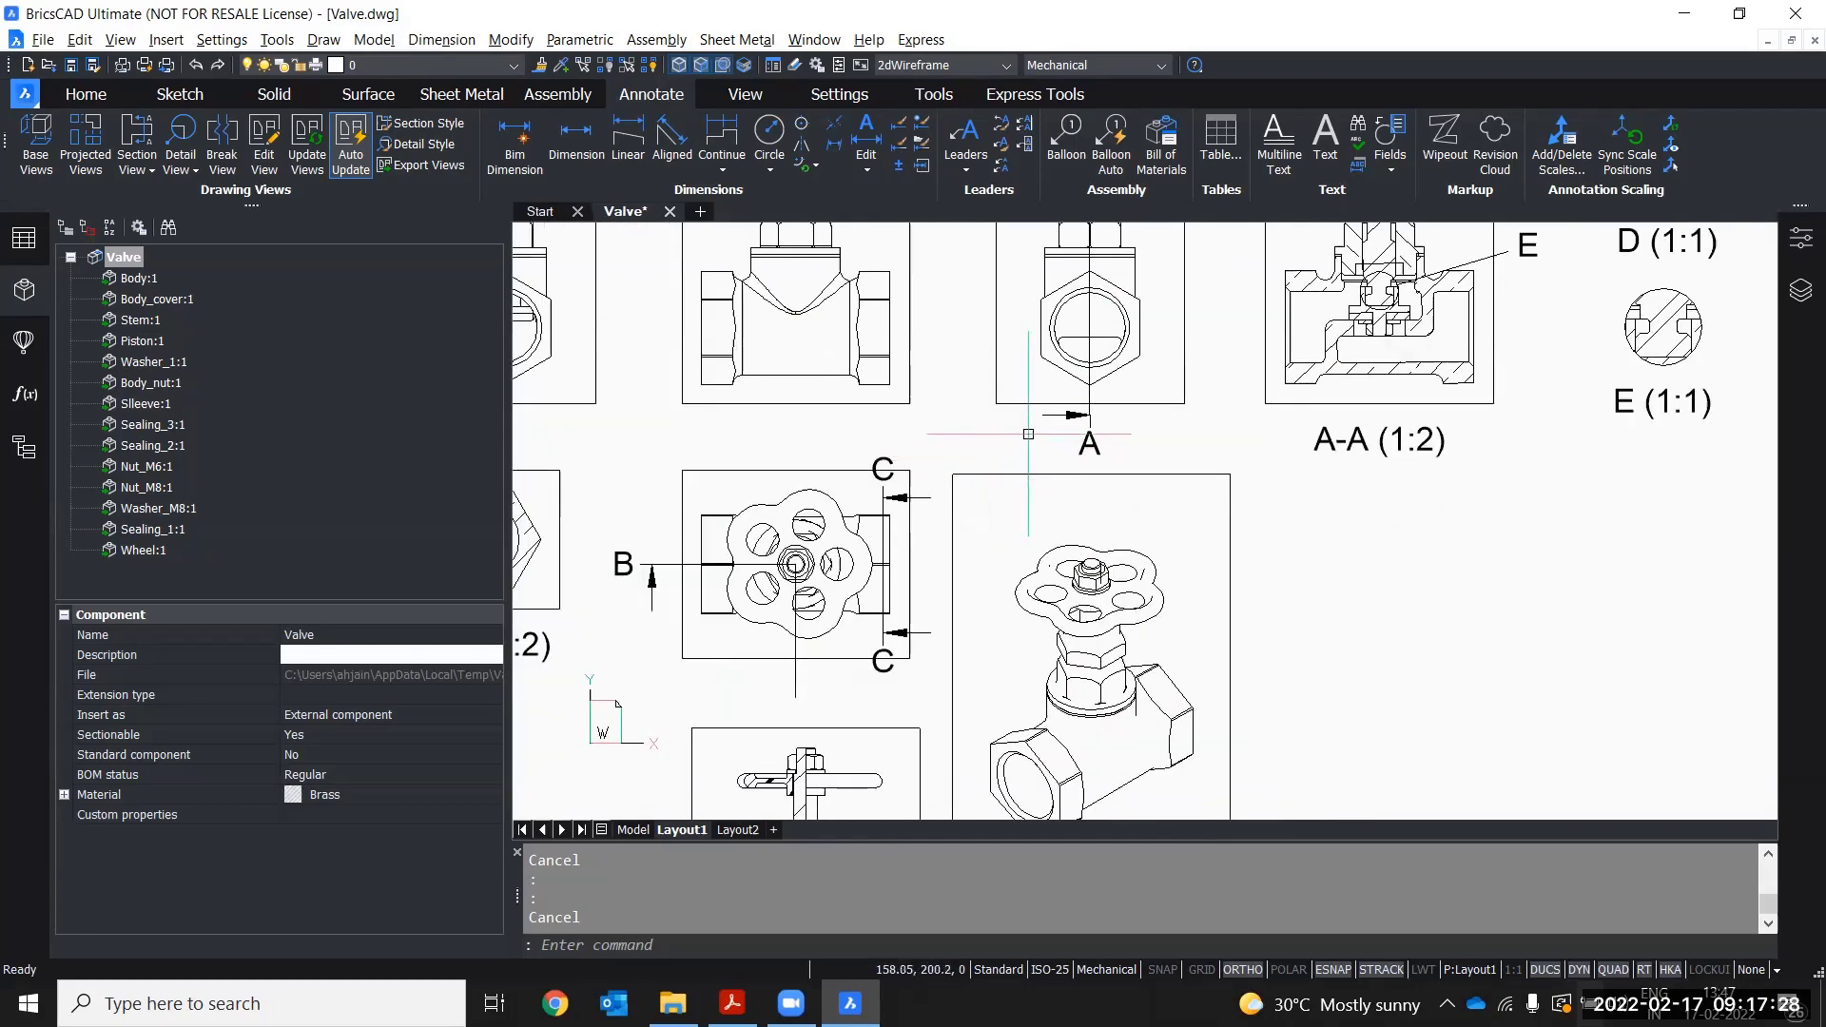
middle_click_drag(1028, 434, 1038, 478)
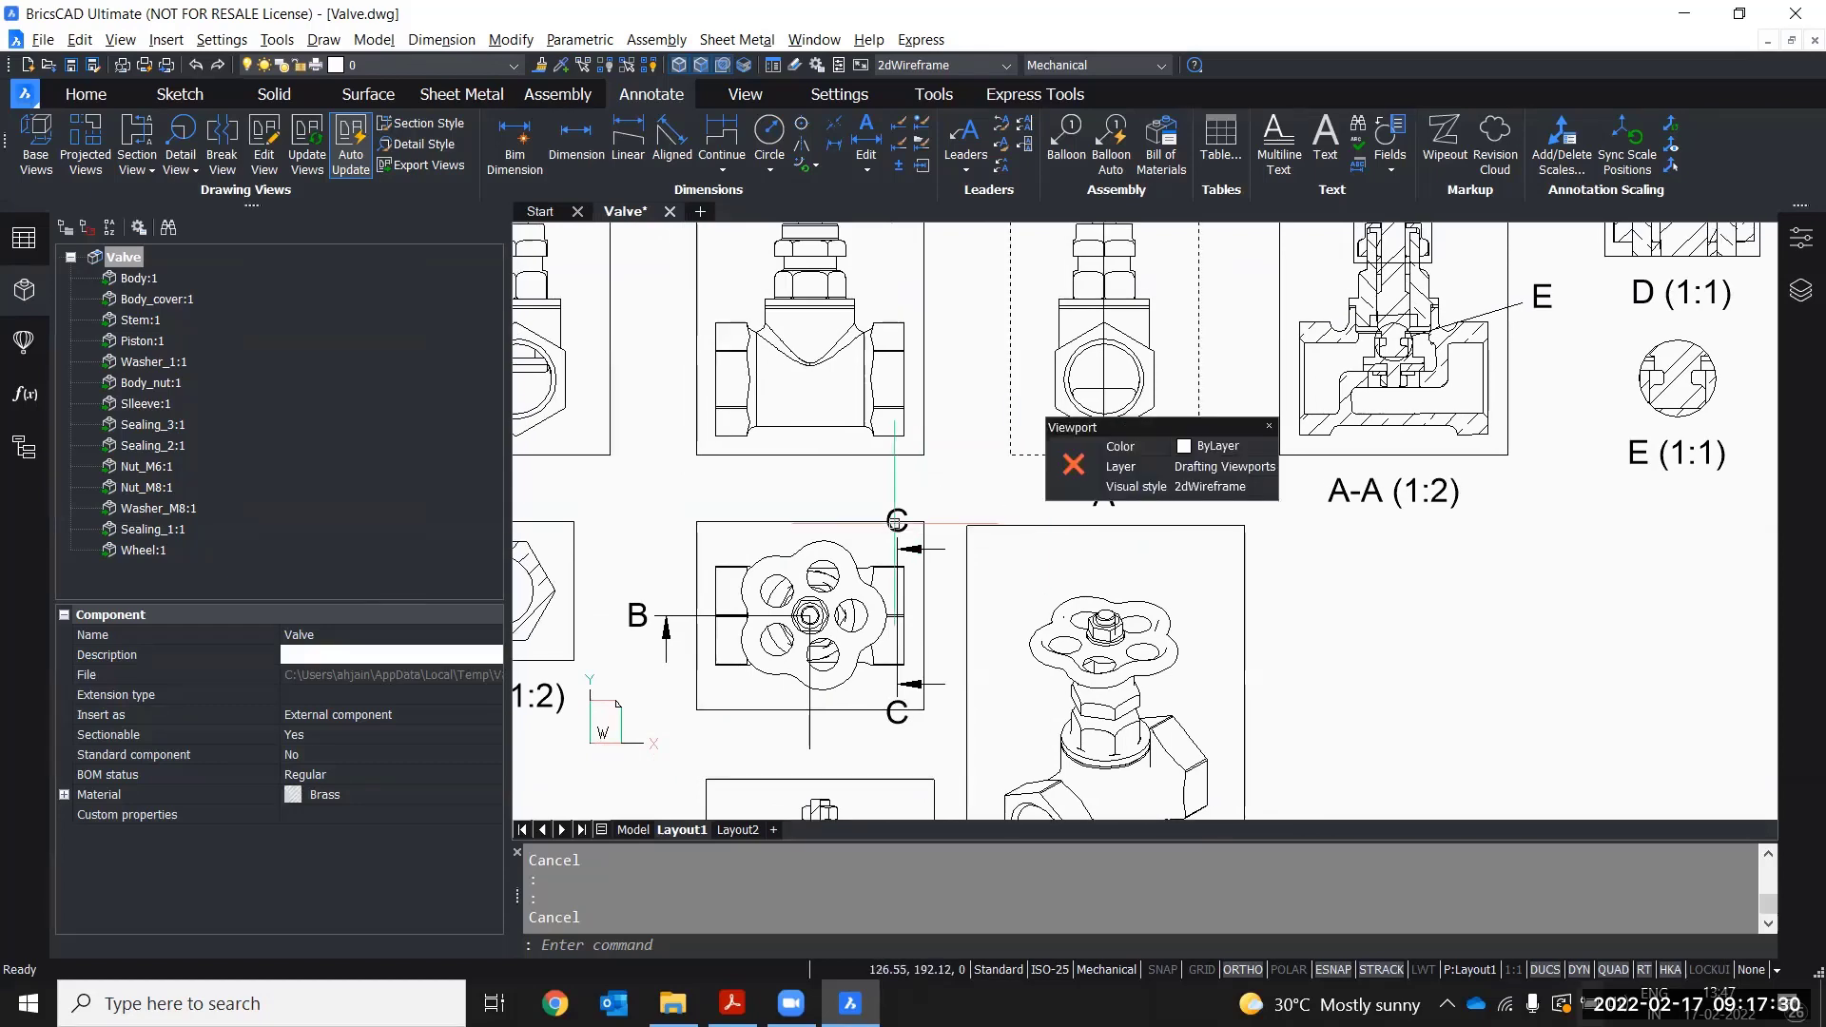
scroll(838, 460, "down", 1)
scroll(888, 470, "down", 1)
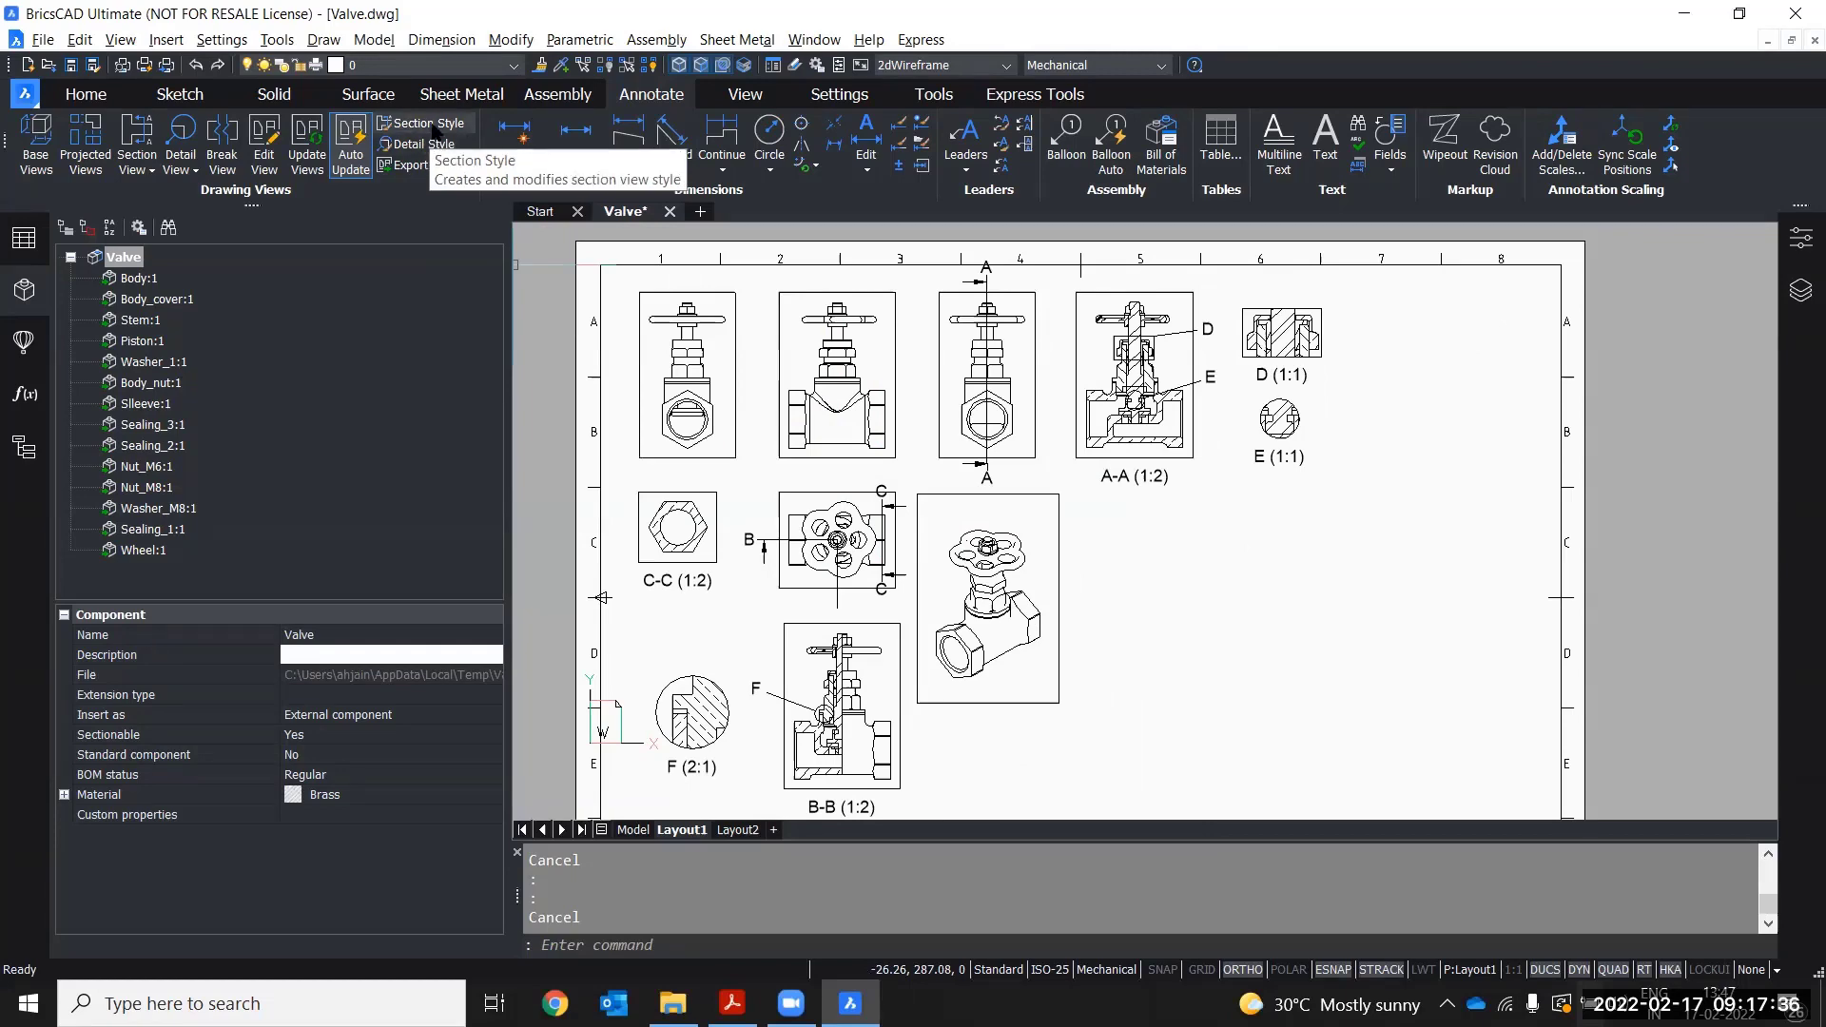
- Open the view section styles, create a new style named Custom and select it for editing
key("Escape")
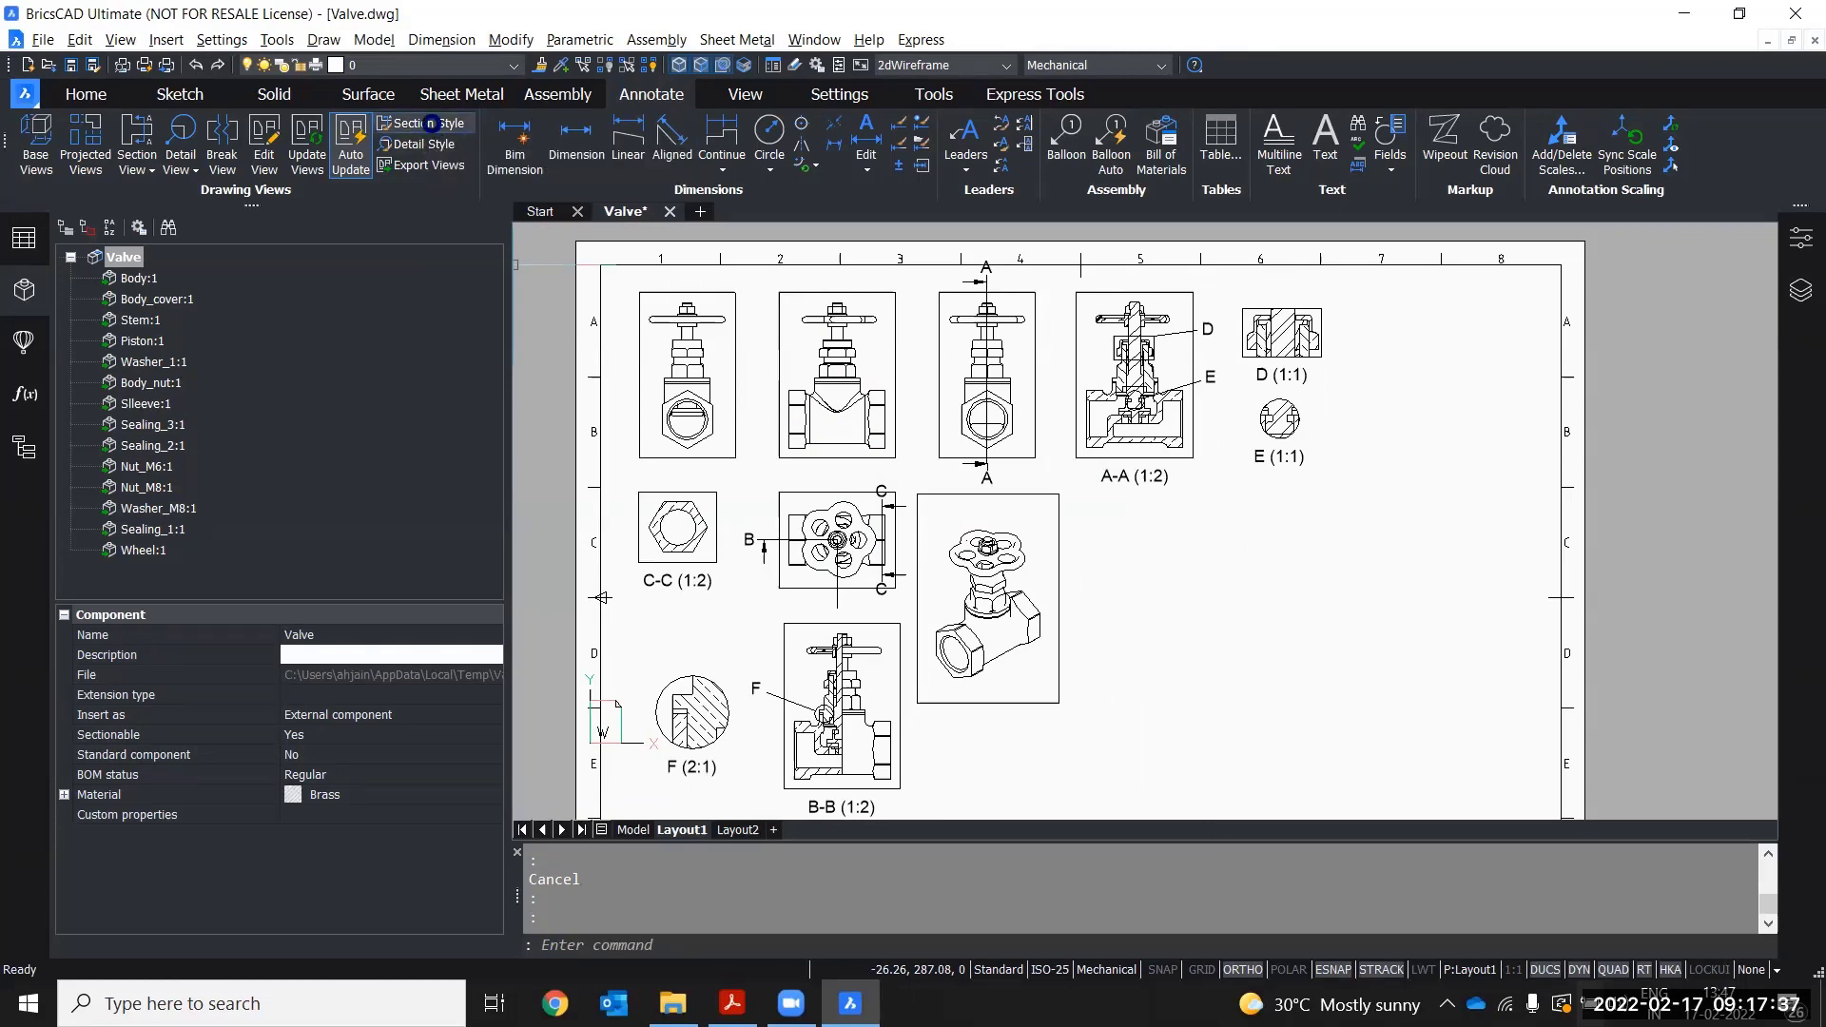
left_click(430, 125)
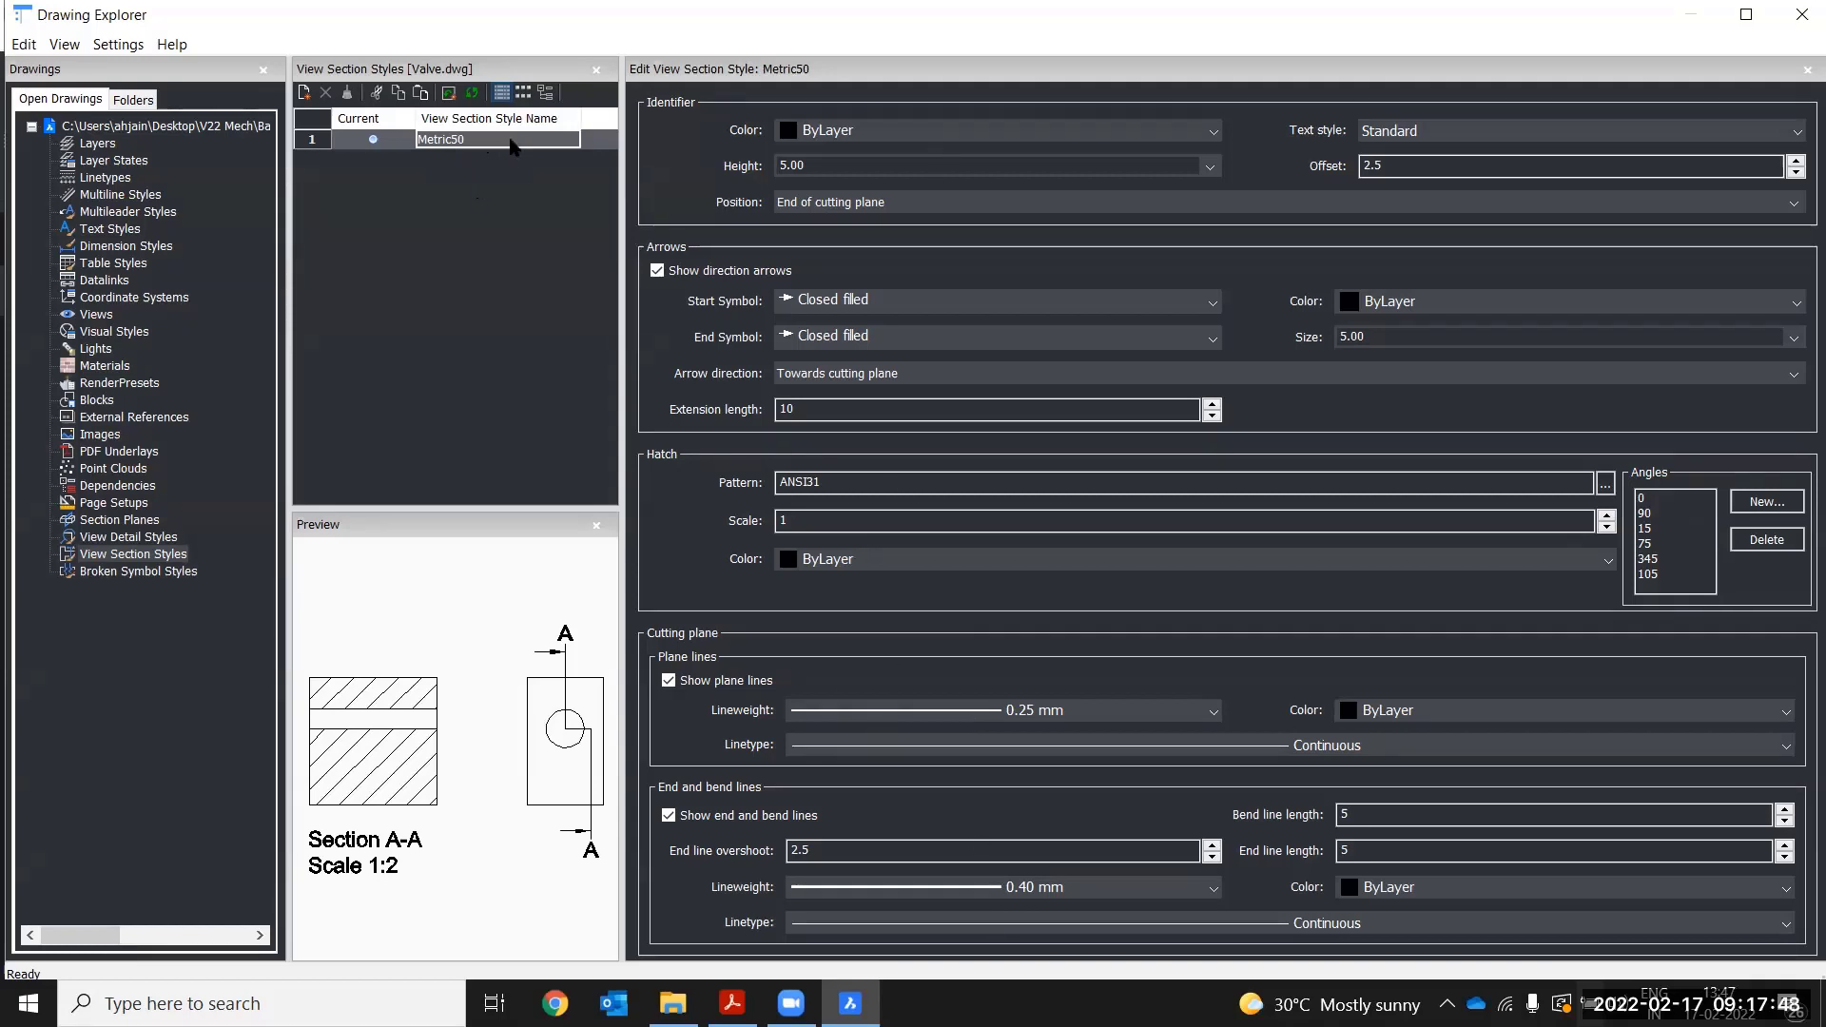
left_click(307, 99)
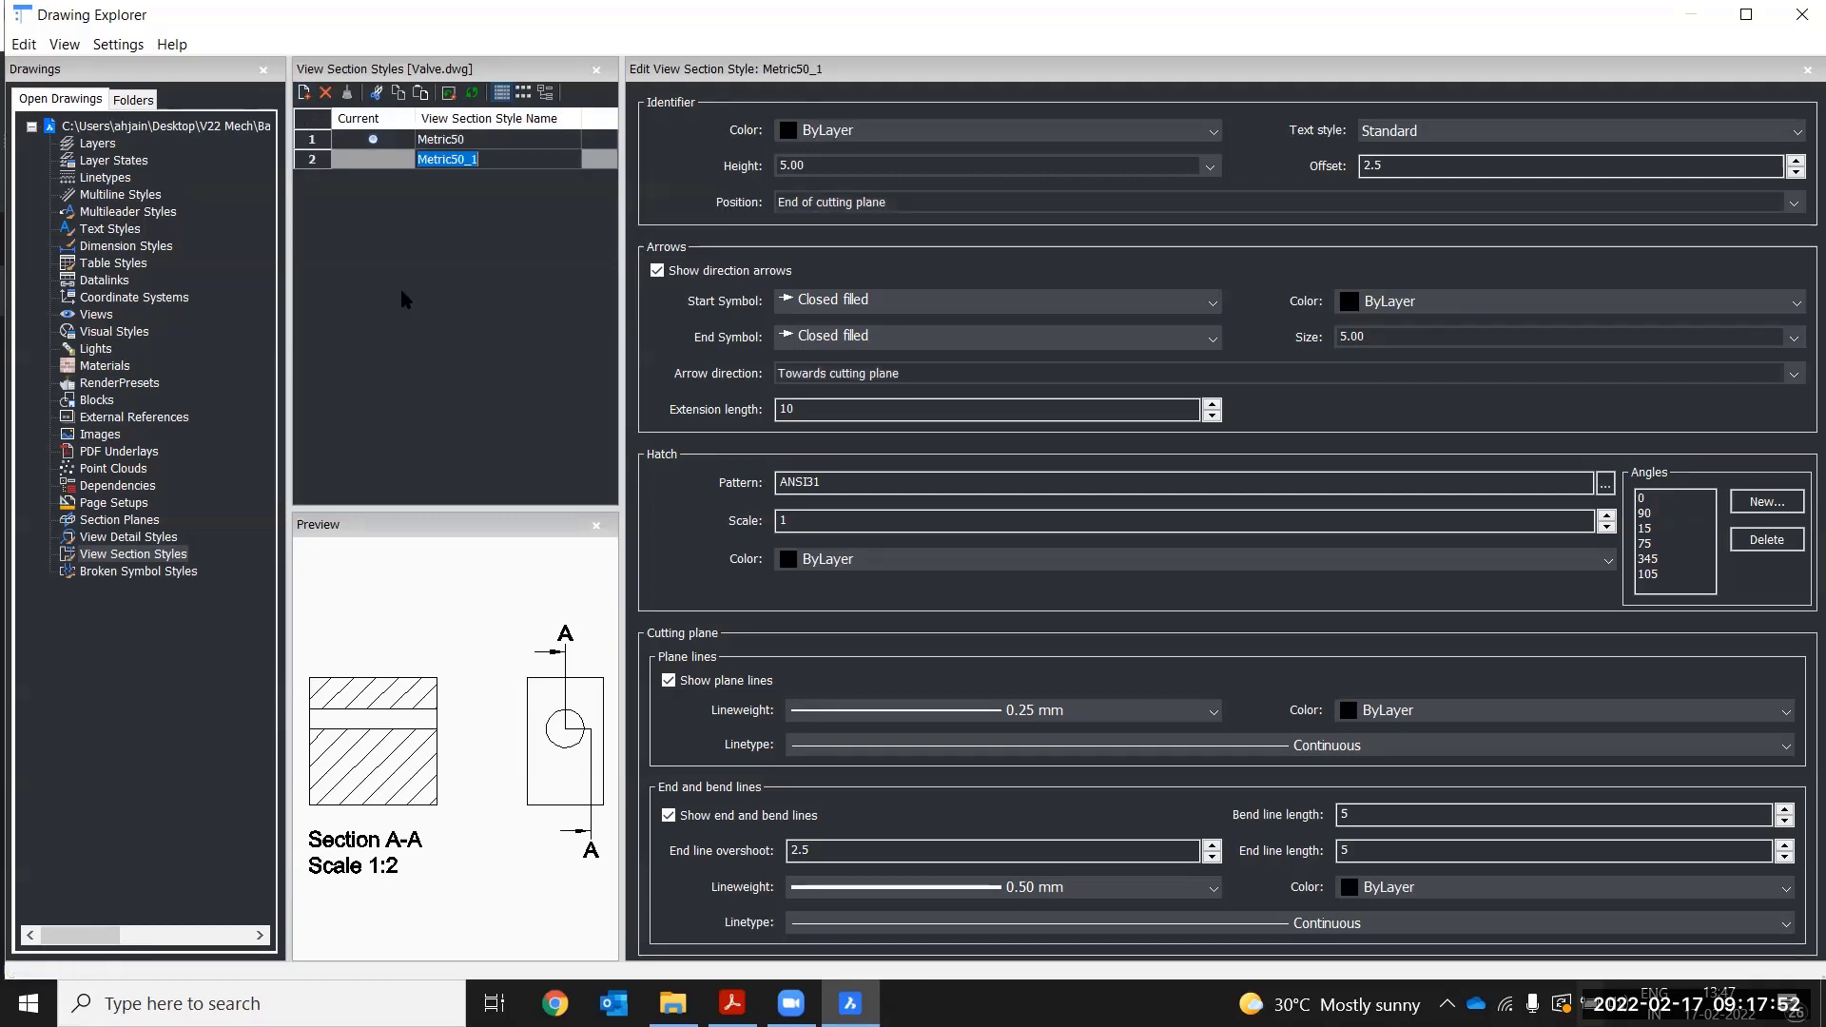
type("Custom")
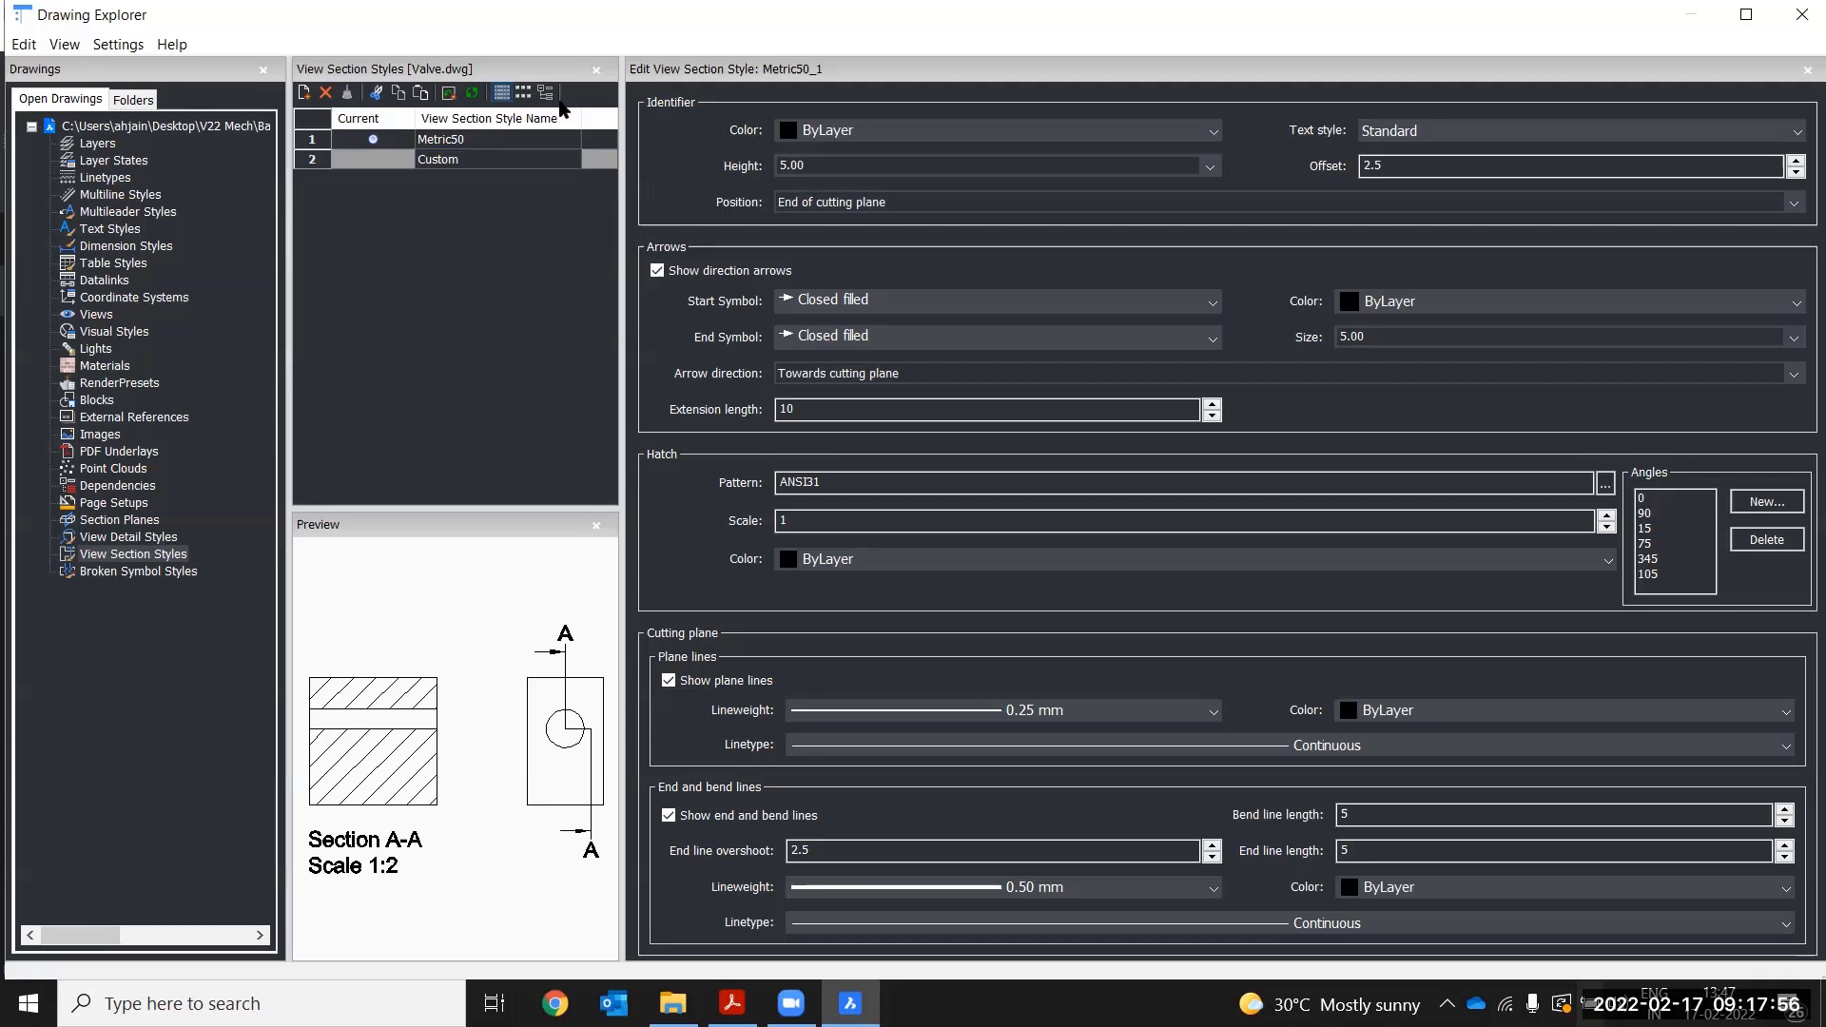
left_click(479, 162)
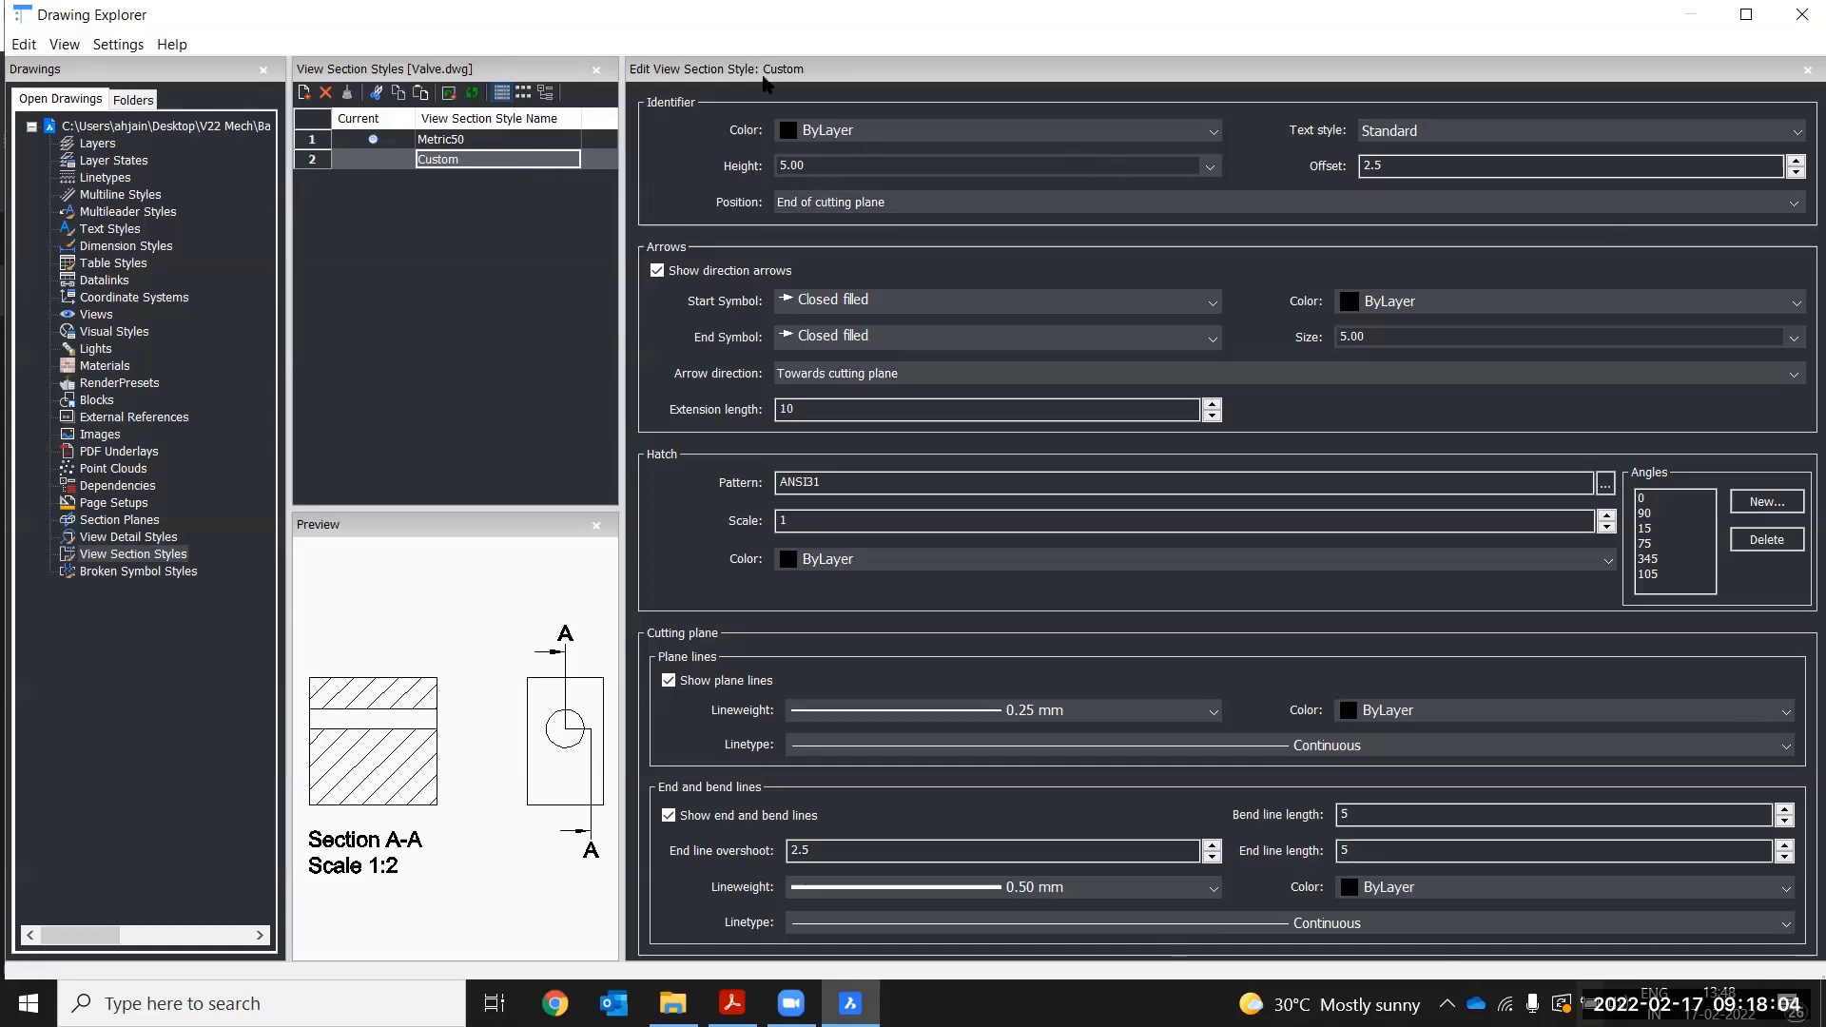
- Set the Custom section style's identifier color to Green and its direction arrow color to Red
left_click(885, 133)
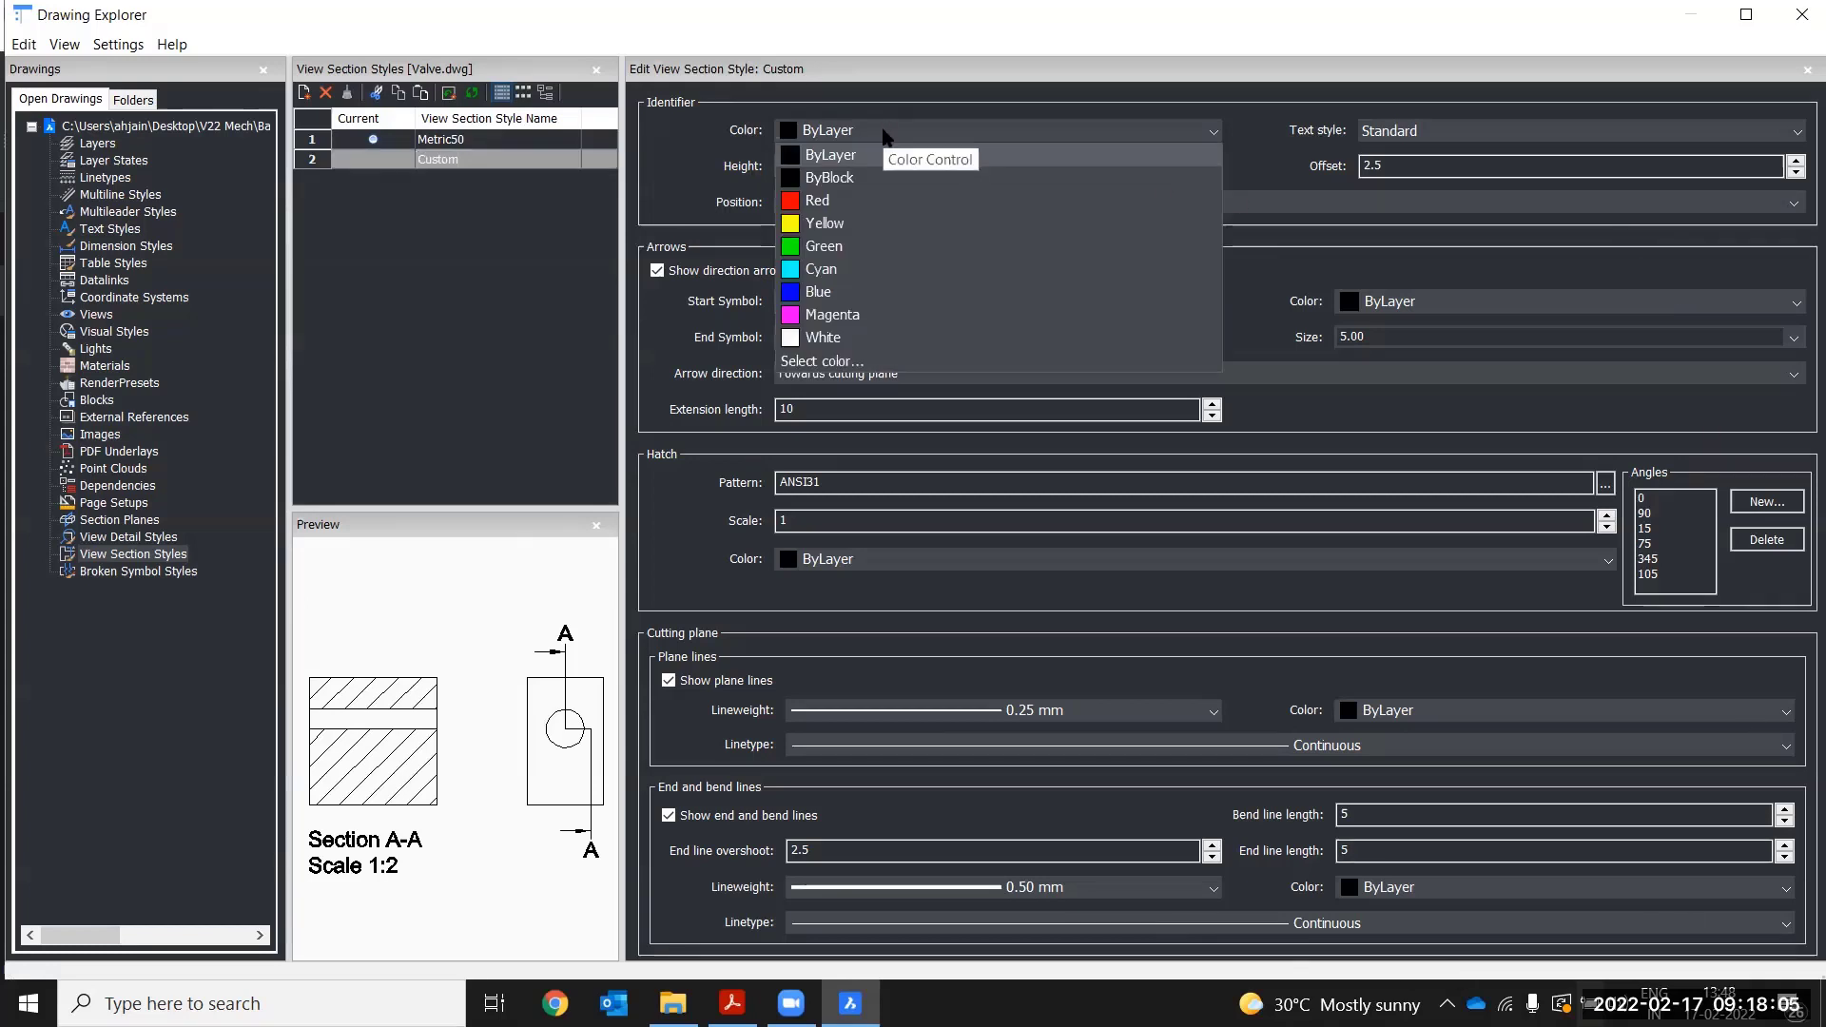
left_click(850, 246)
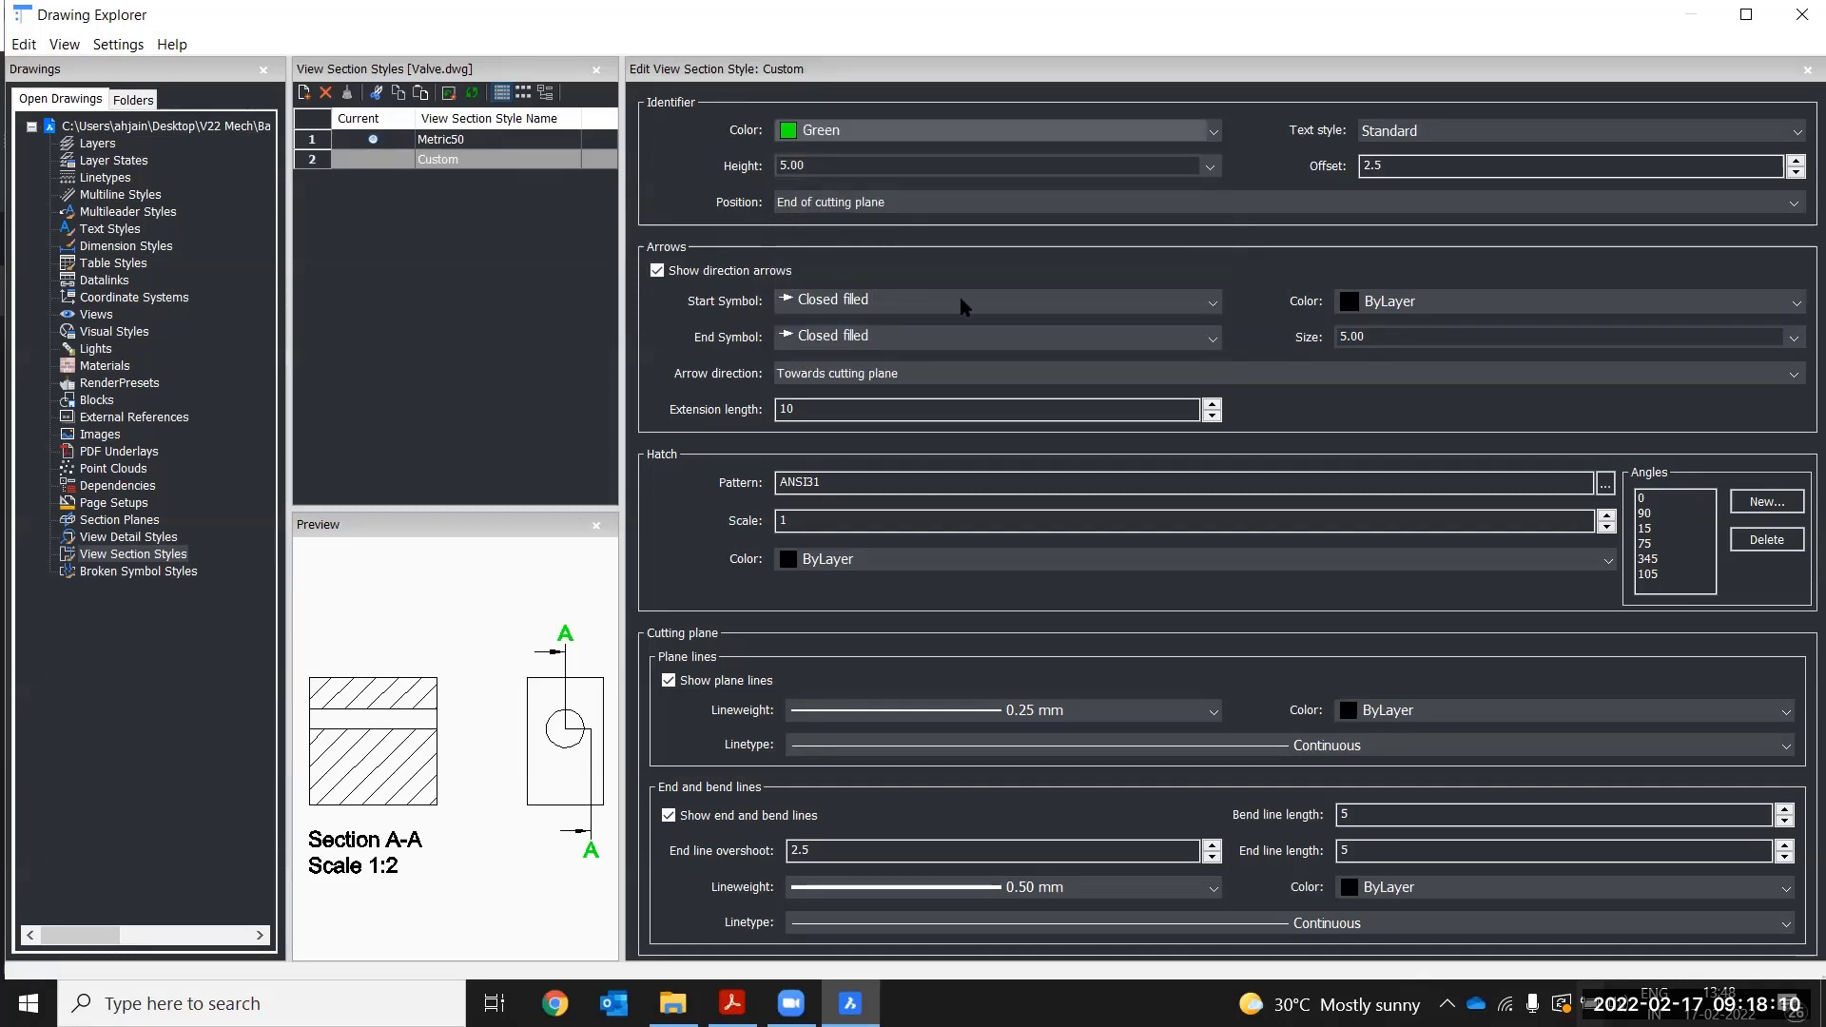
left_click(1389, 302)
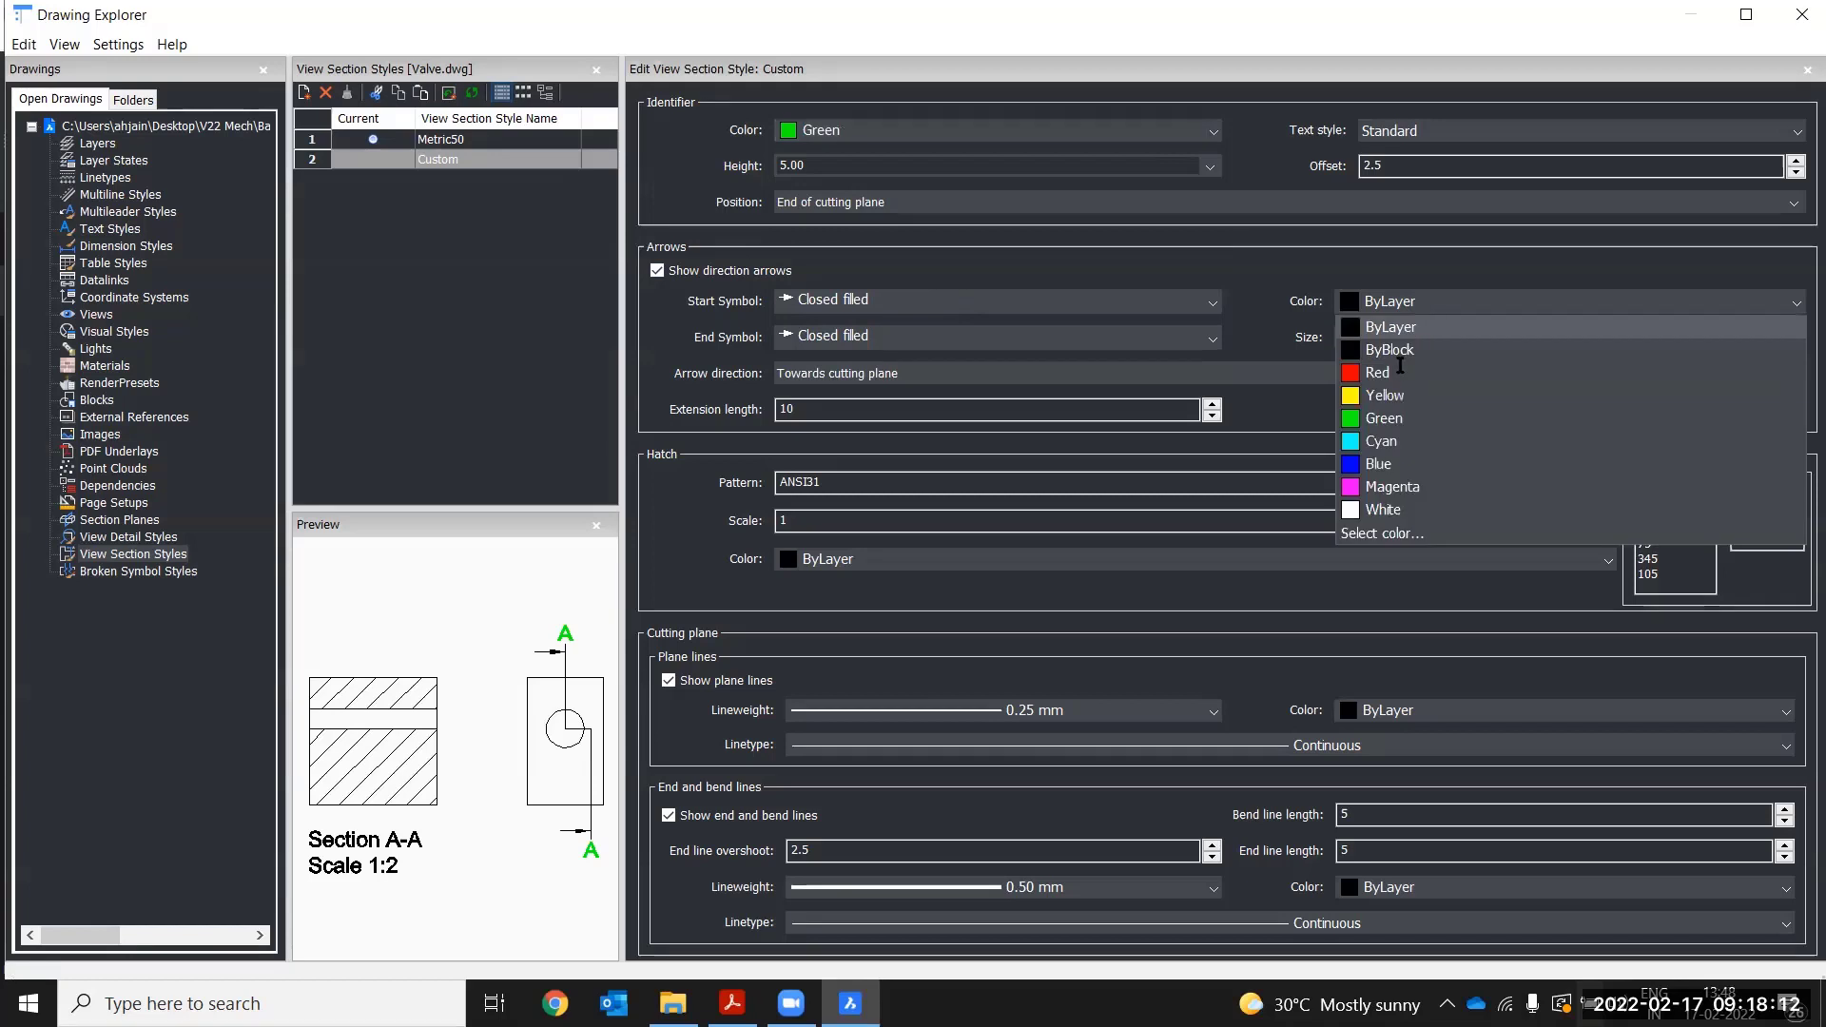
left_click(1399, 369)
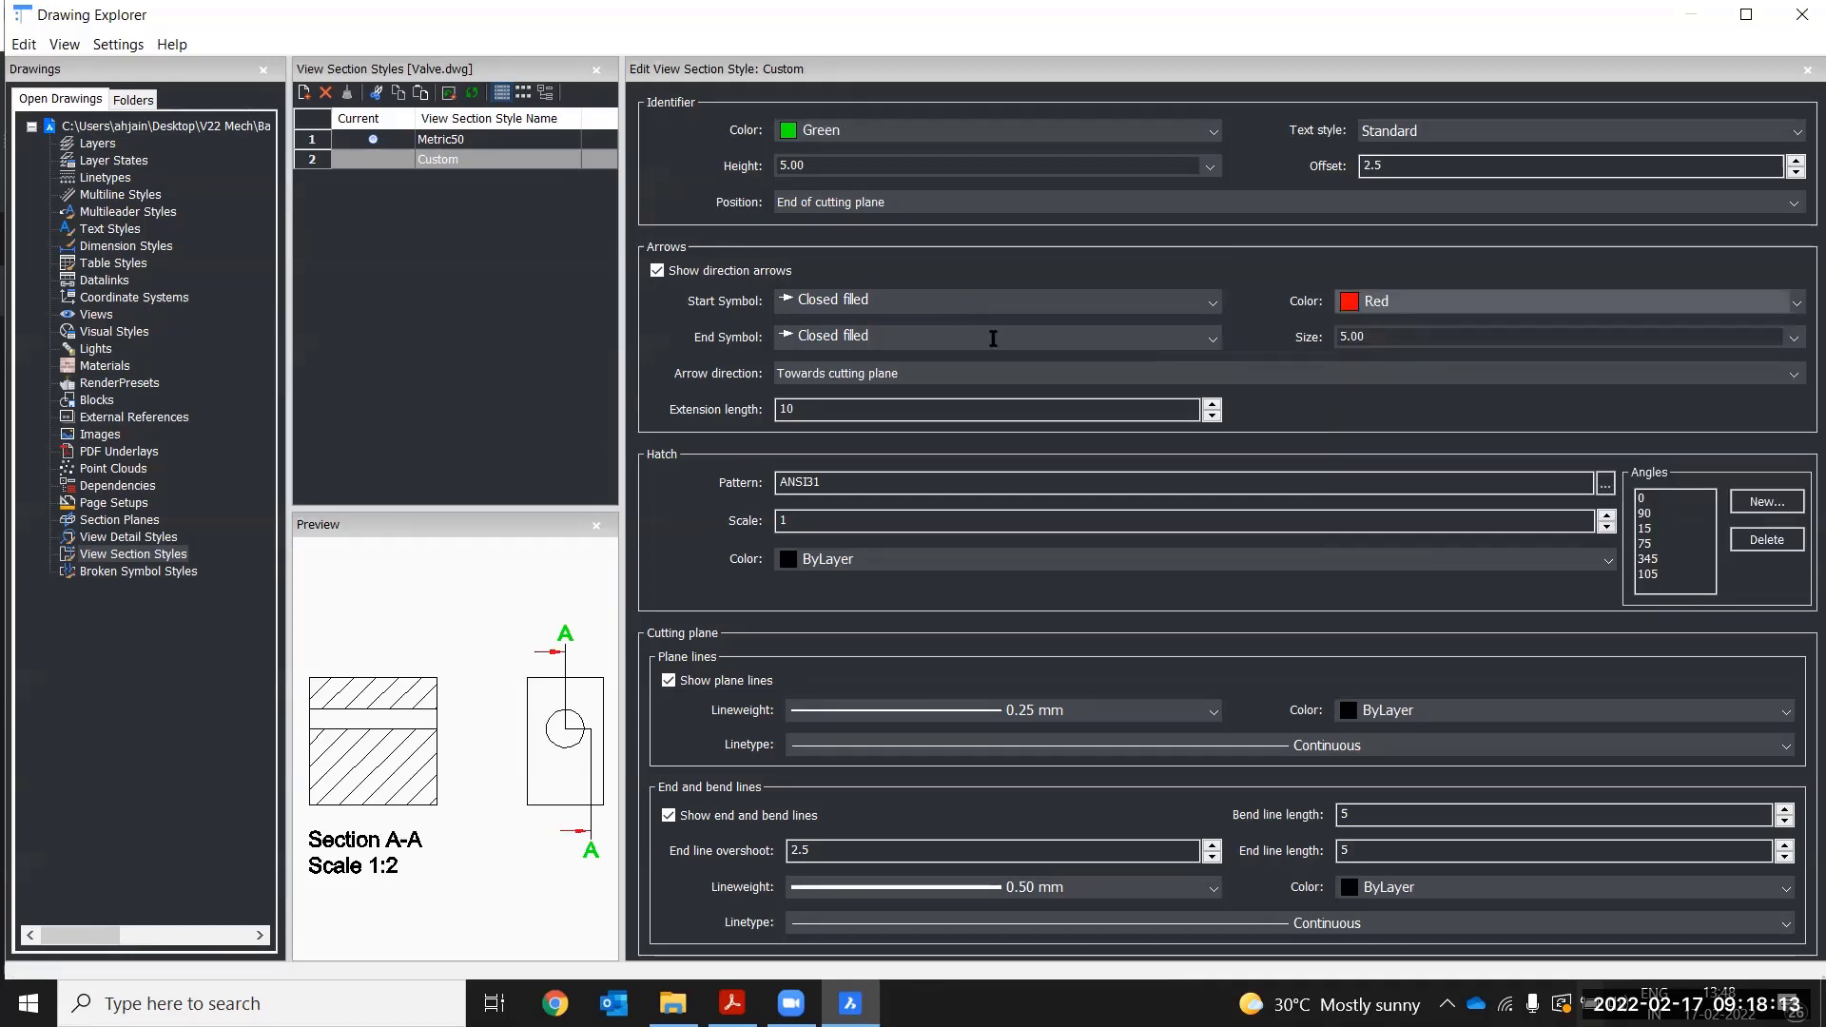
- Set both the start and end arrow symbols of the Custom section style to Closed blank
left_click(866, 304)
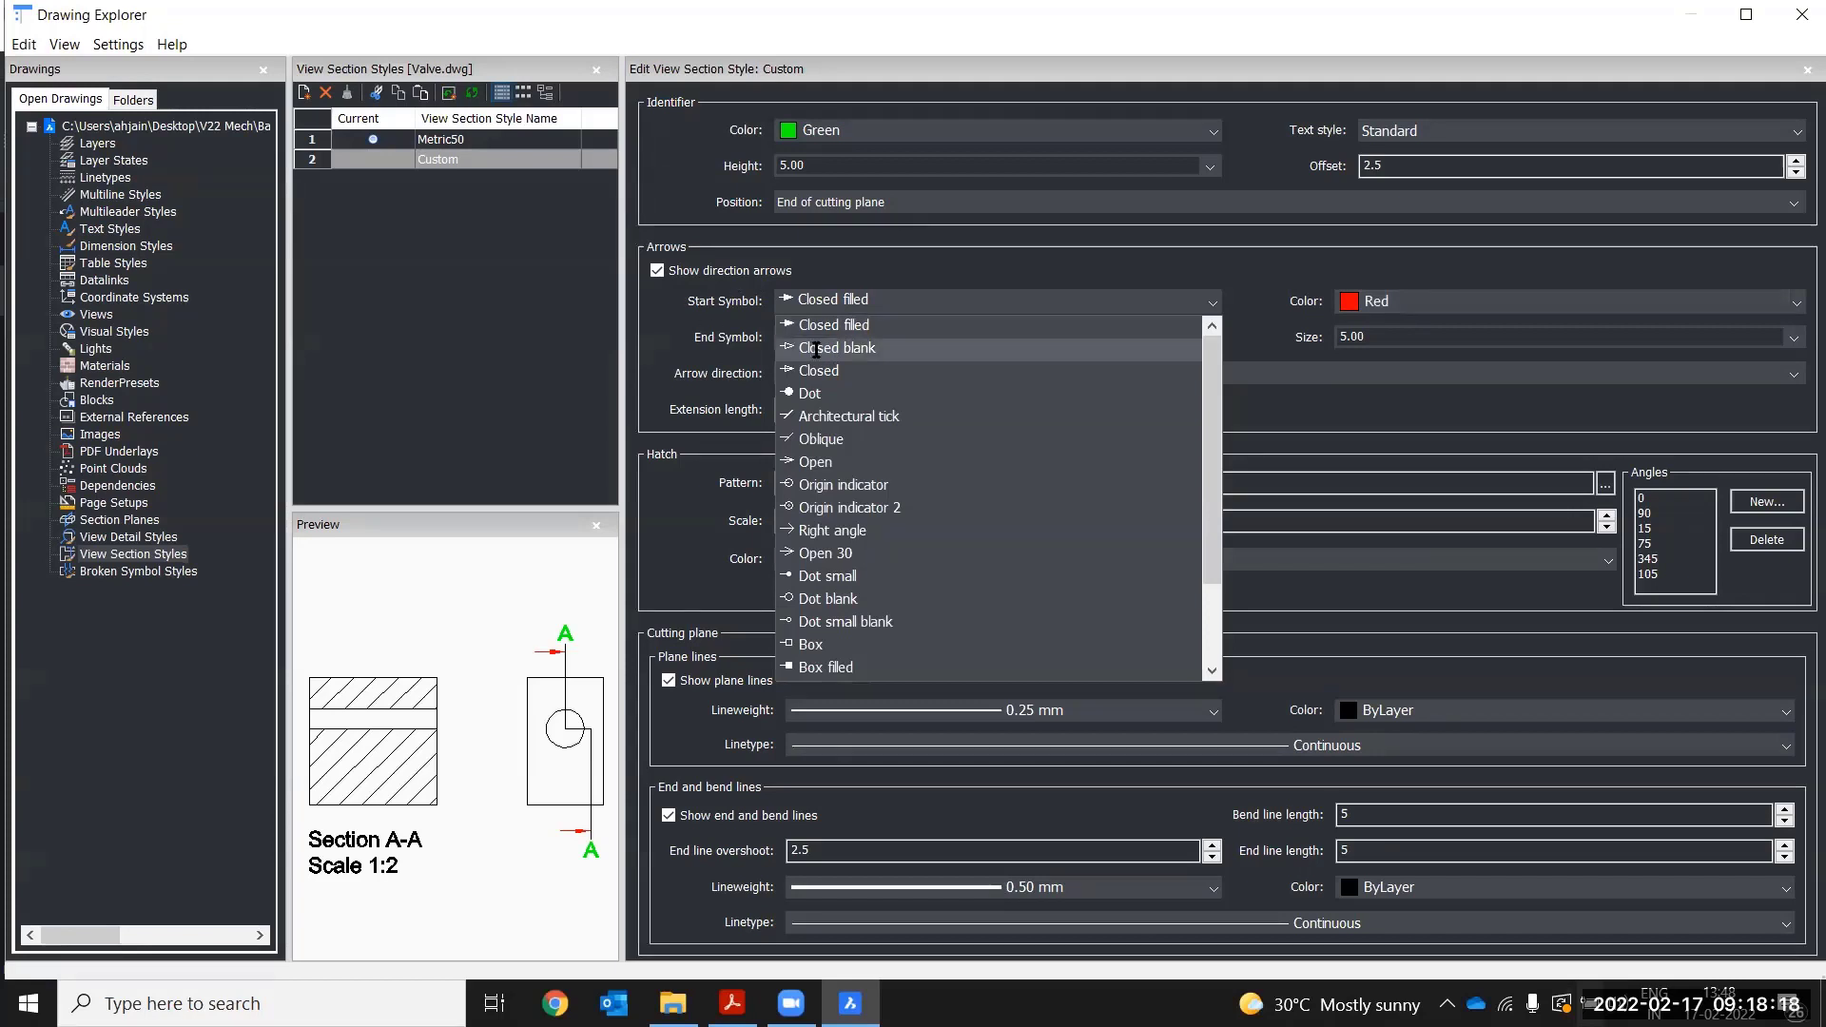
left_click(870, 348)
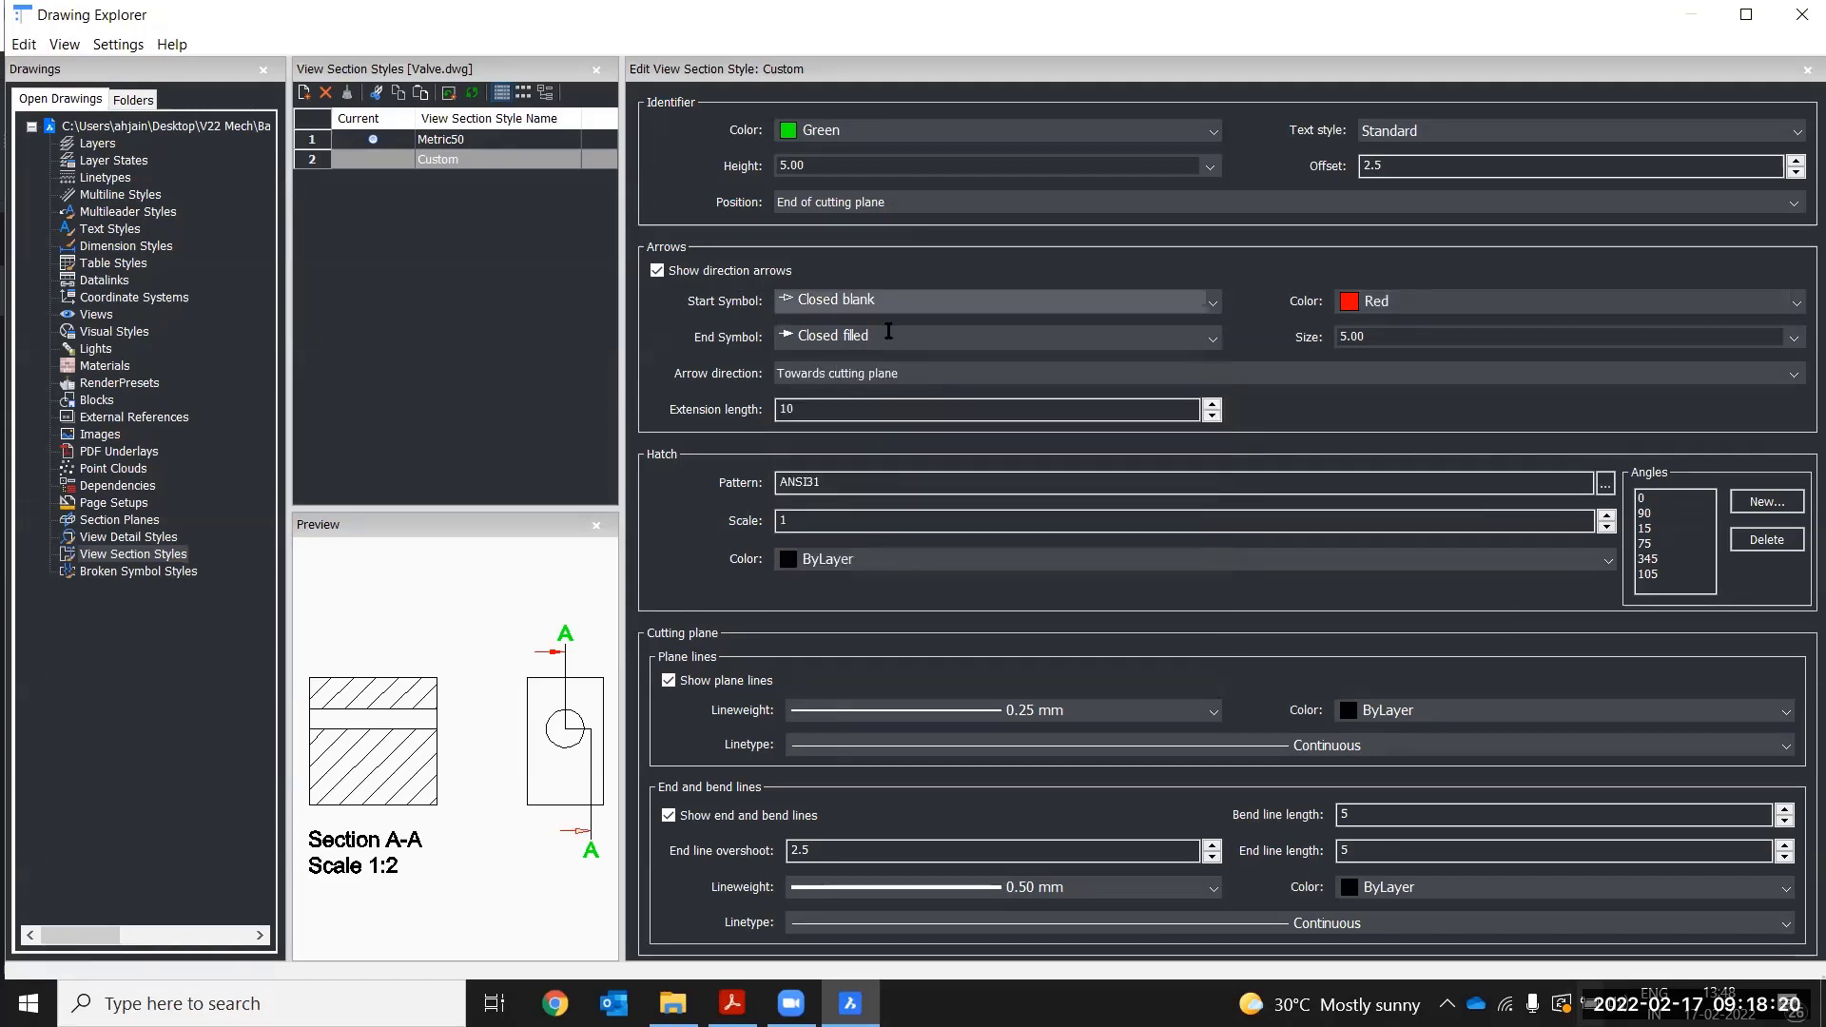
left_click(861, 337)
left_click(846, 377)
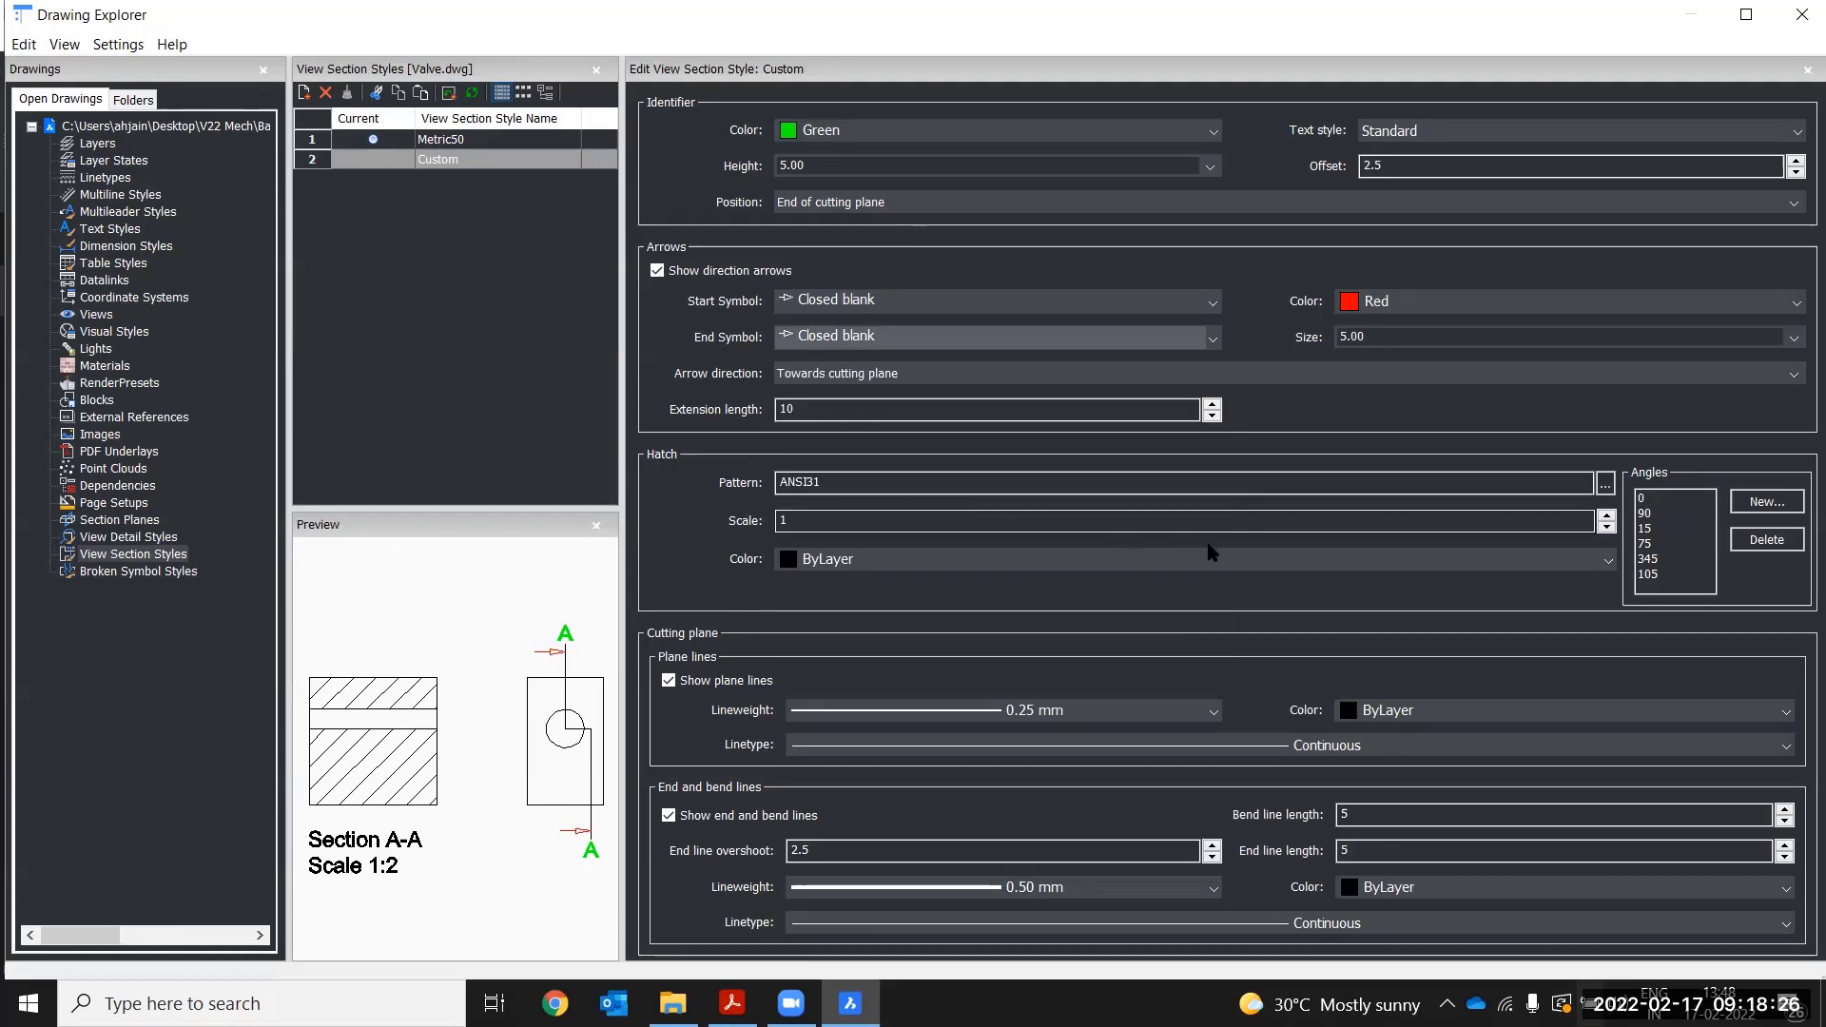
- Set the Custom section style's hatch pattern to BLOCKS
left_click(1603, 489)
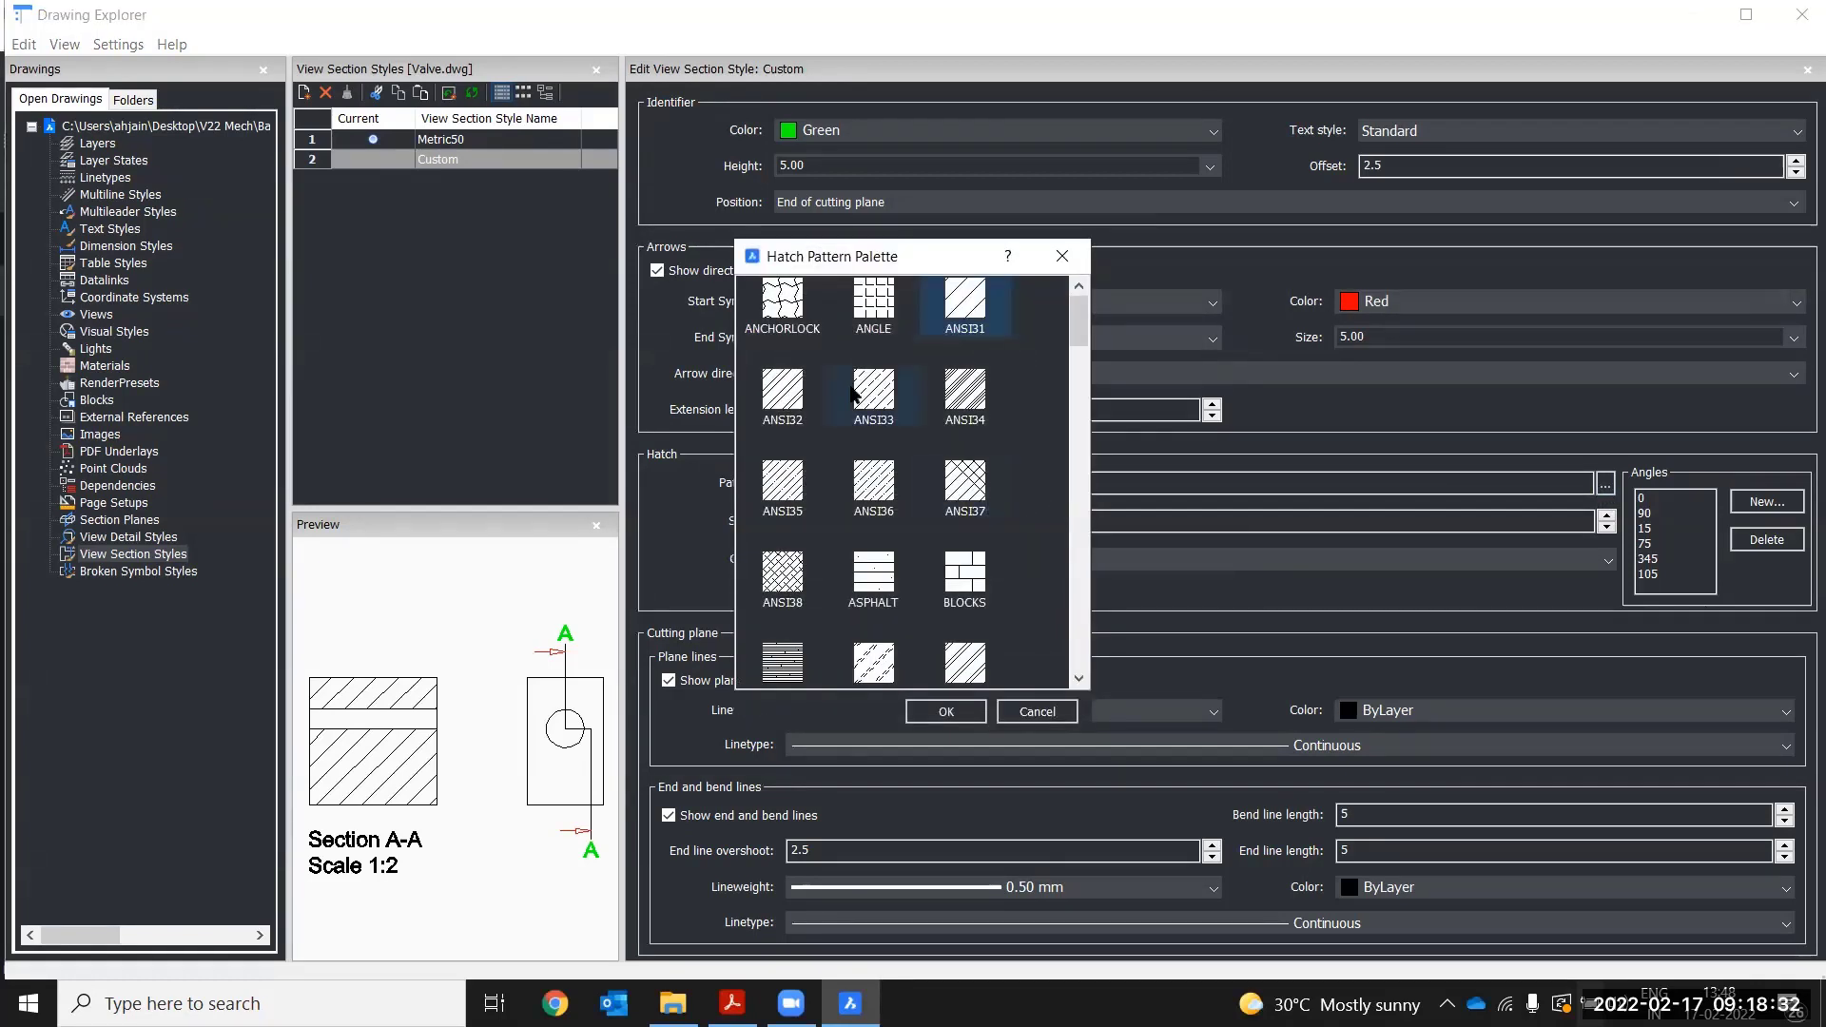
left_click(788, 321)
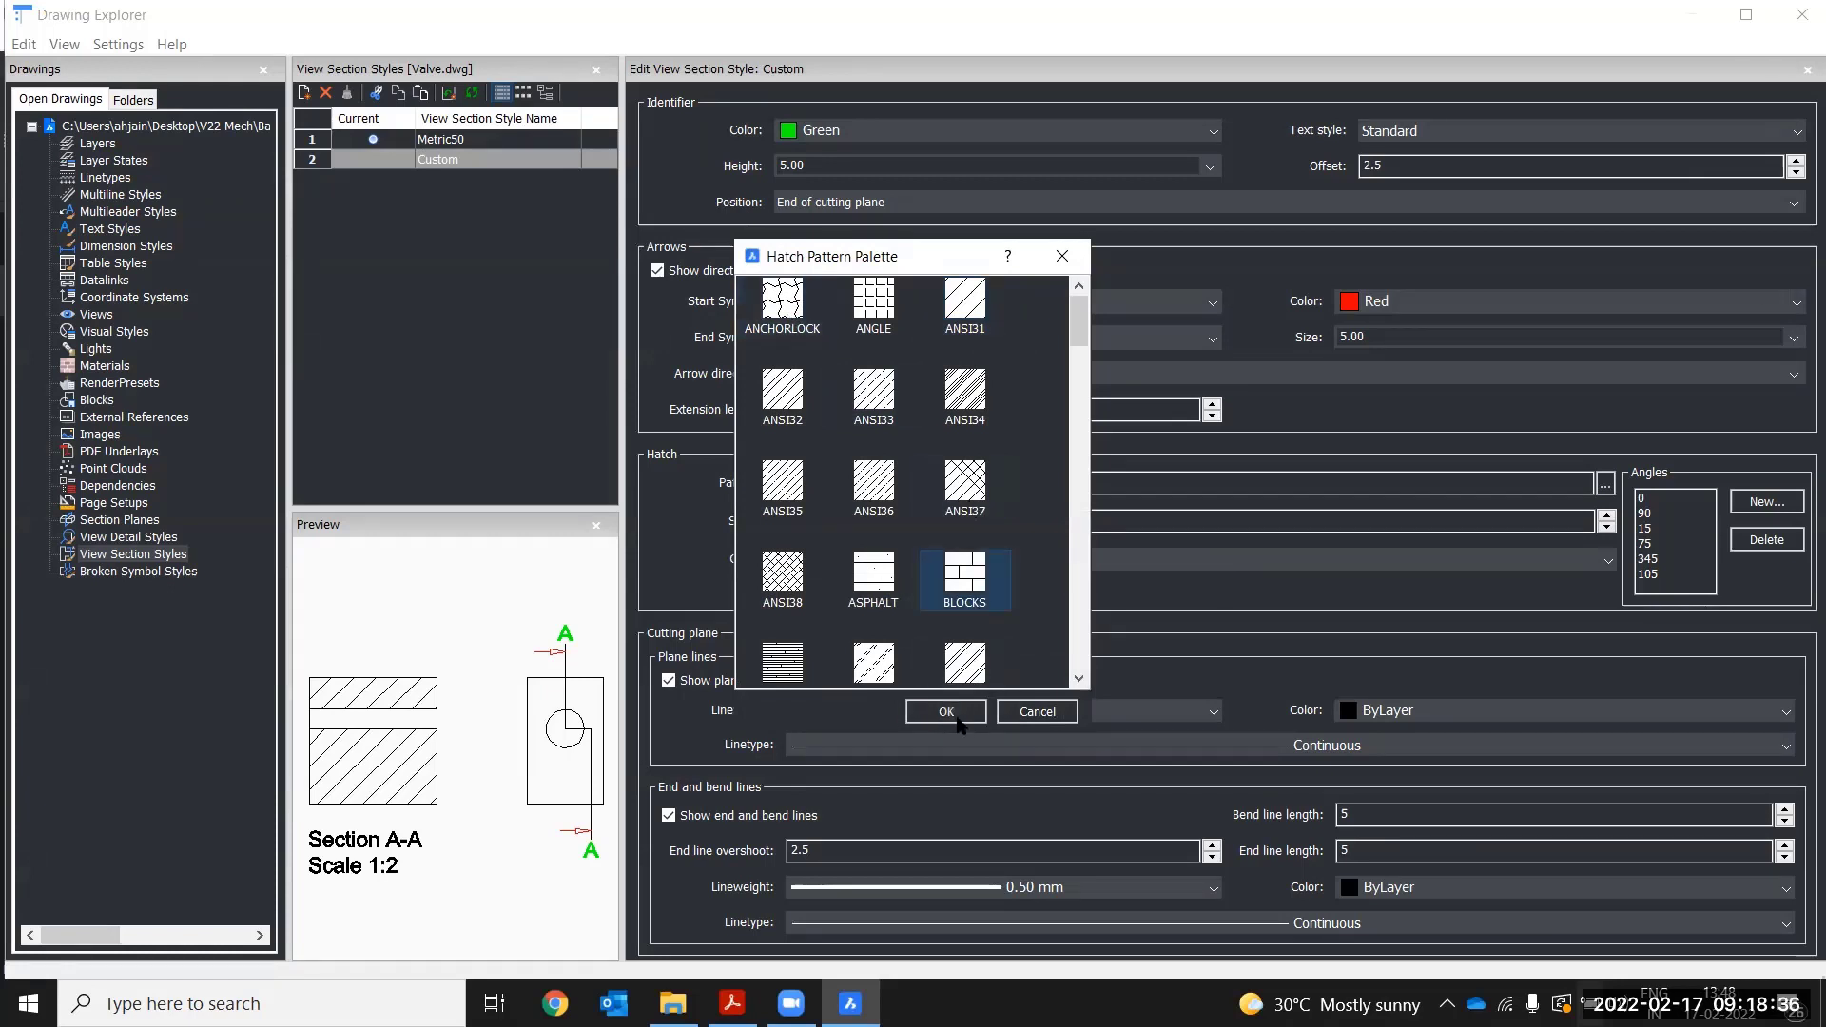
left_click(963, 711)
left_click(1089, 715)
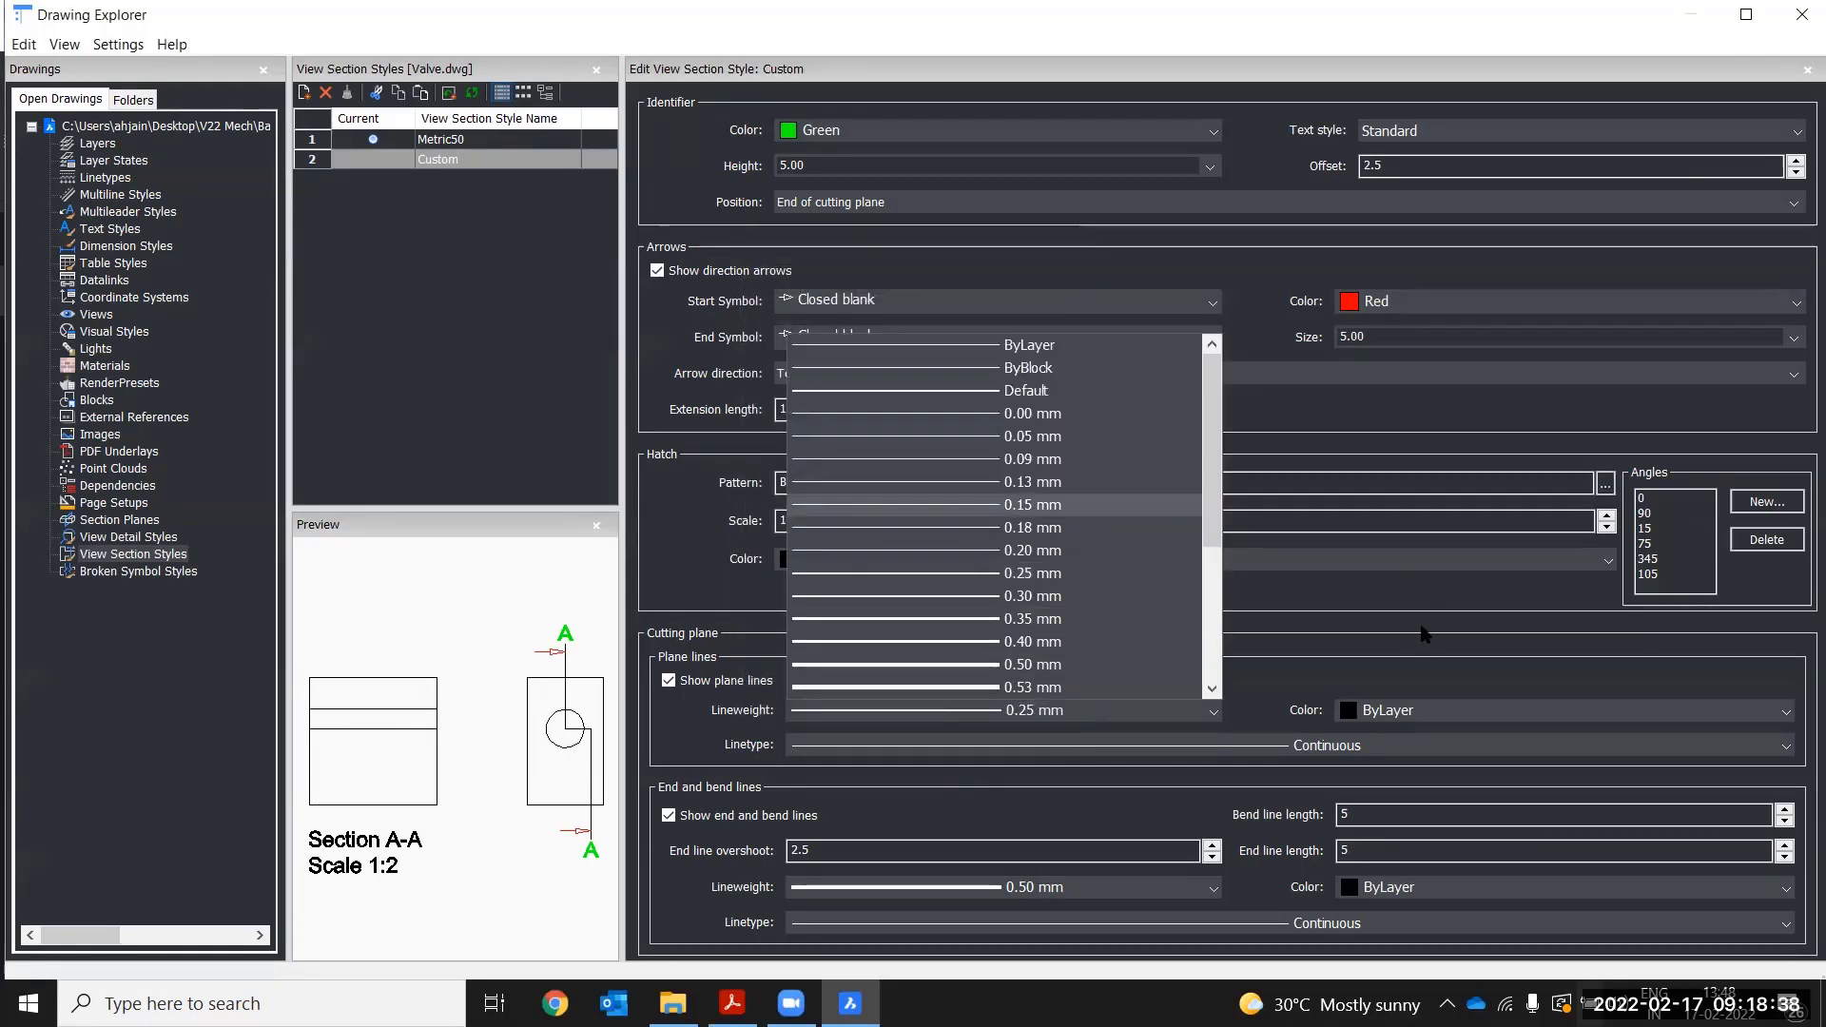
left_click(1172, 708)
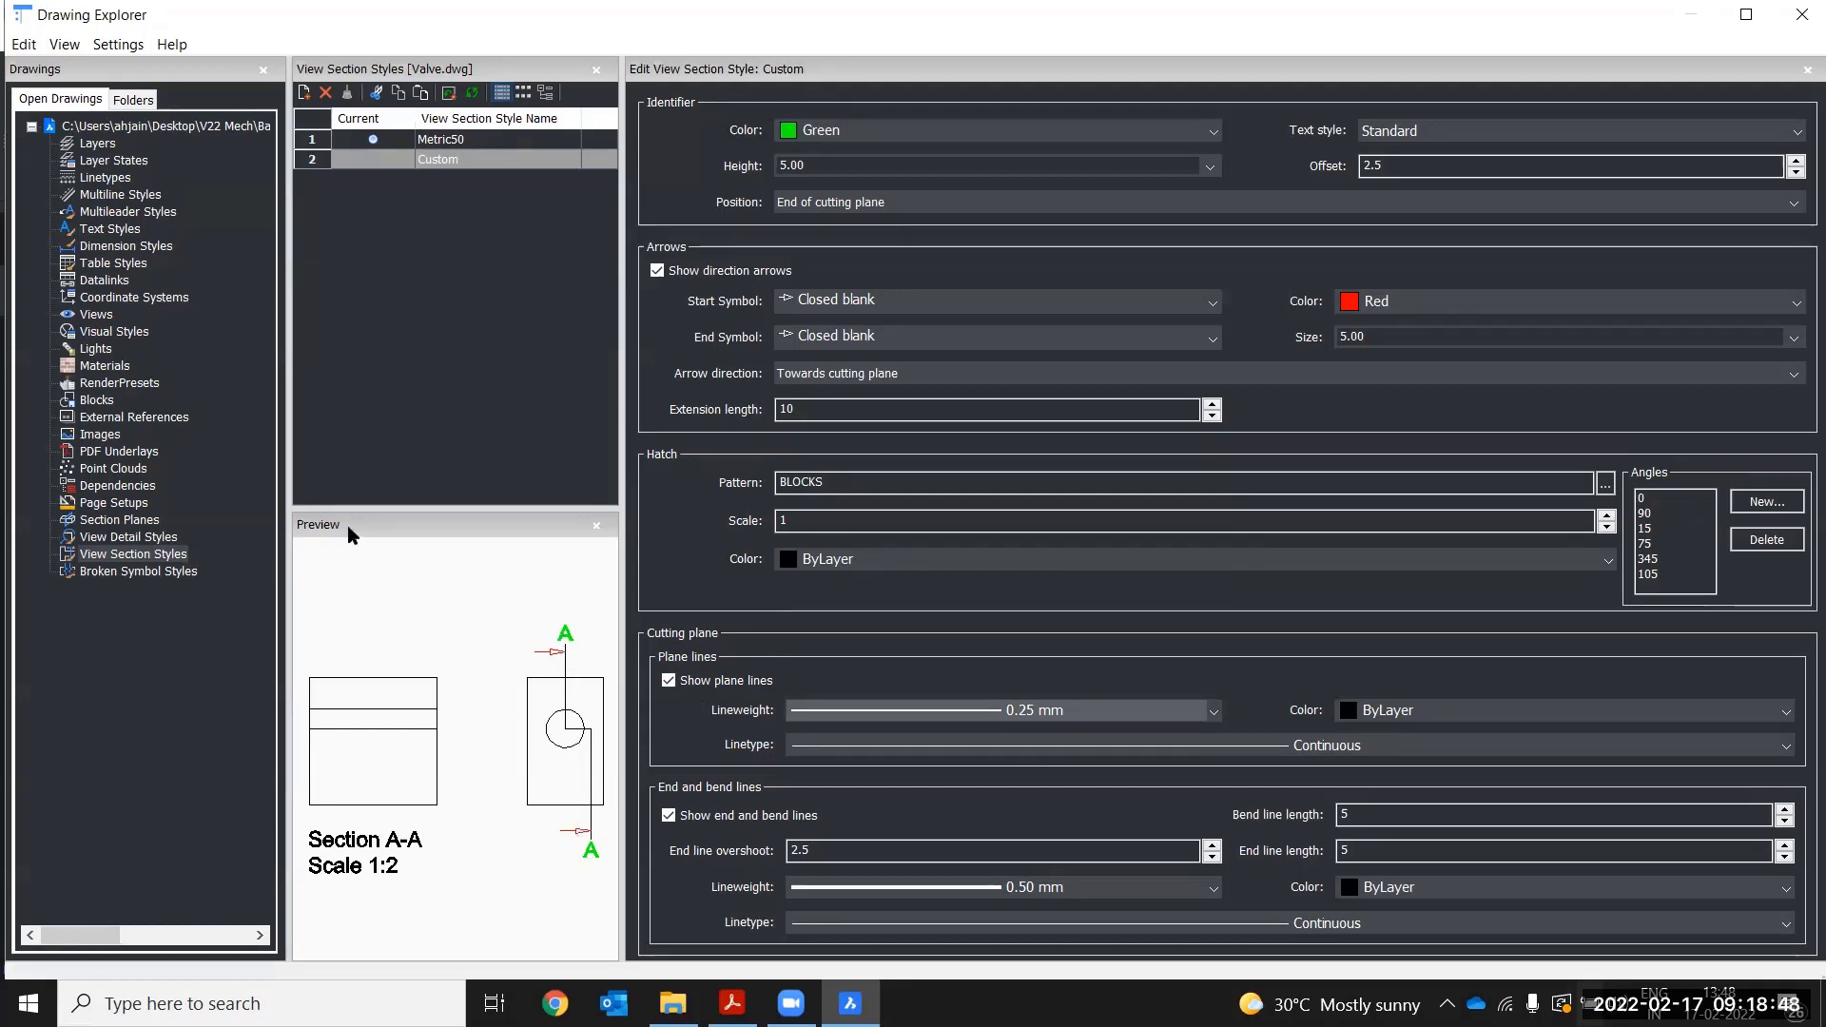
- Switch the Custom section style's plane lines, and its end and bend lines, off and back on to compare the preview
left_click(727, 683)
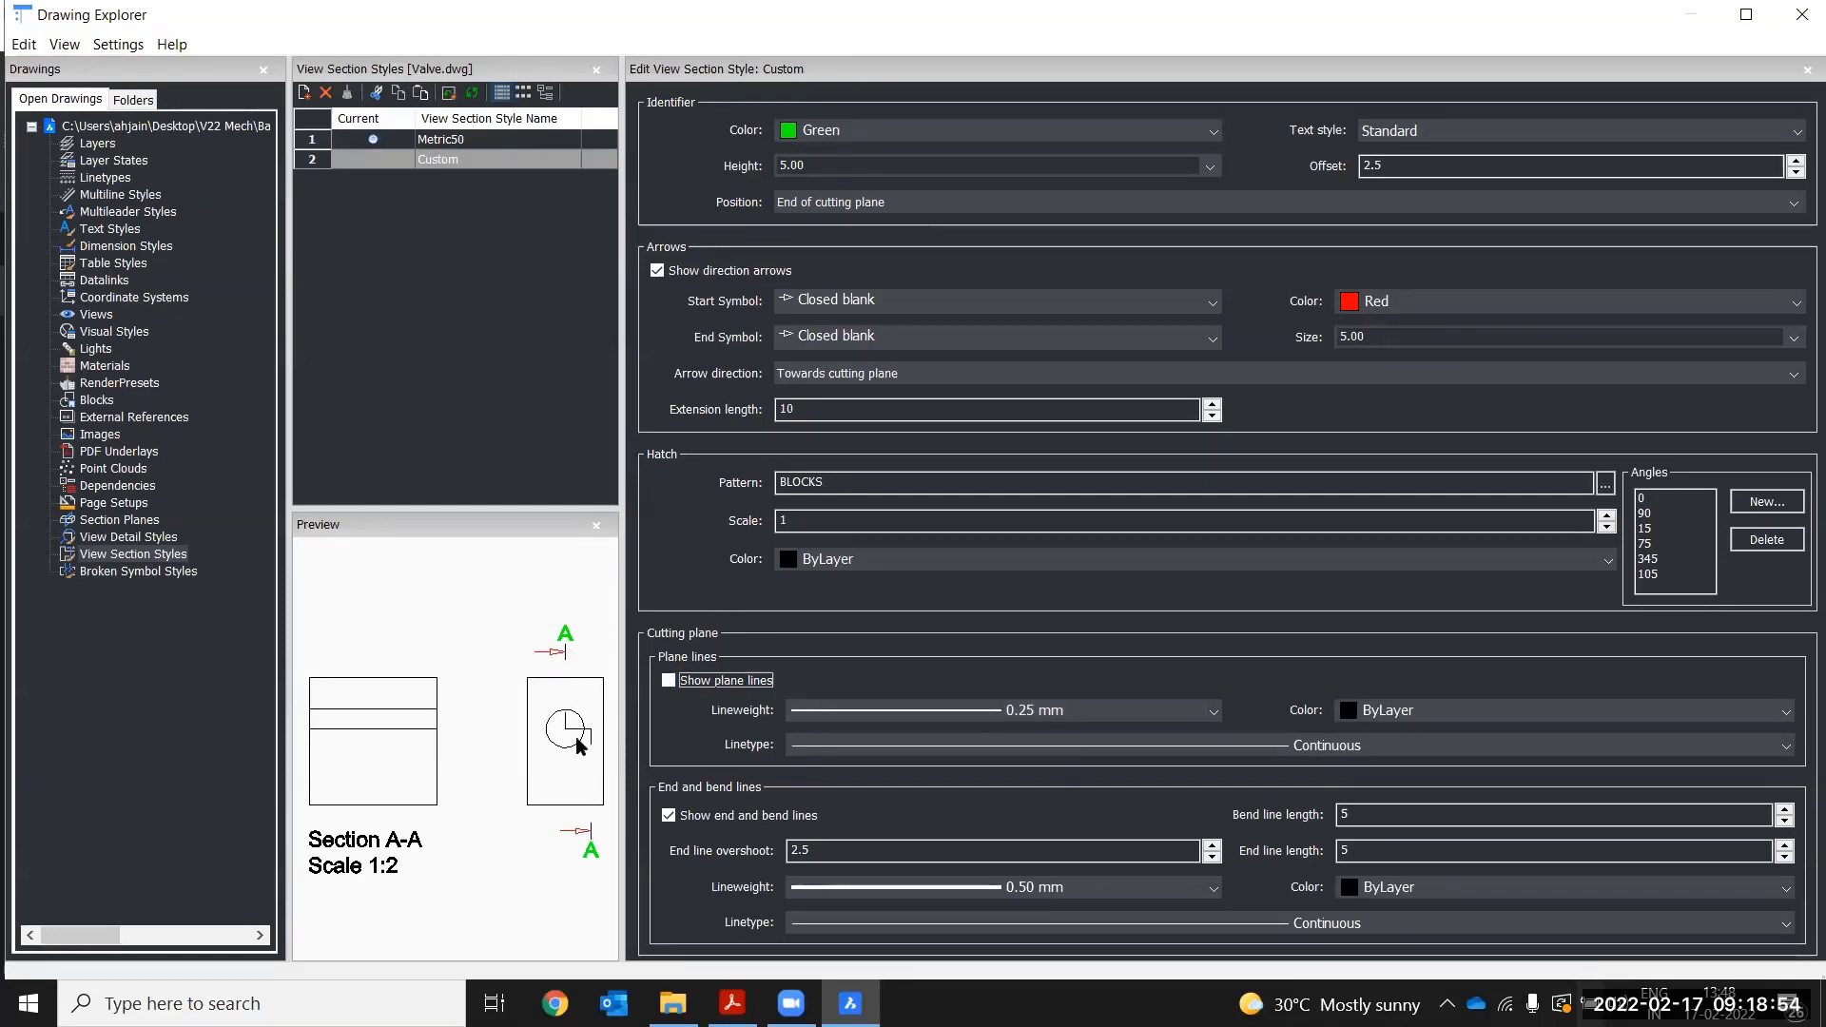
left_click(668, 683)
left_click(668, 817)
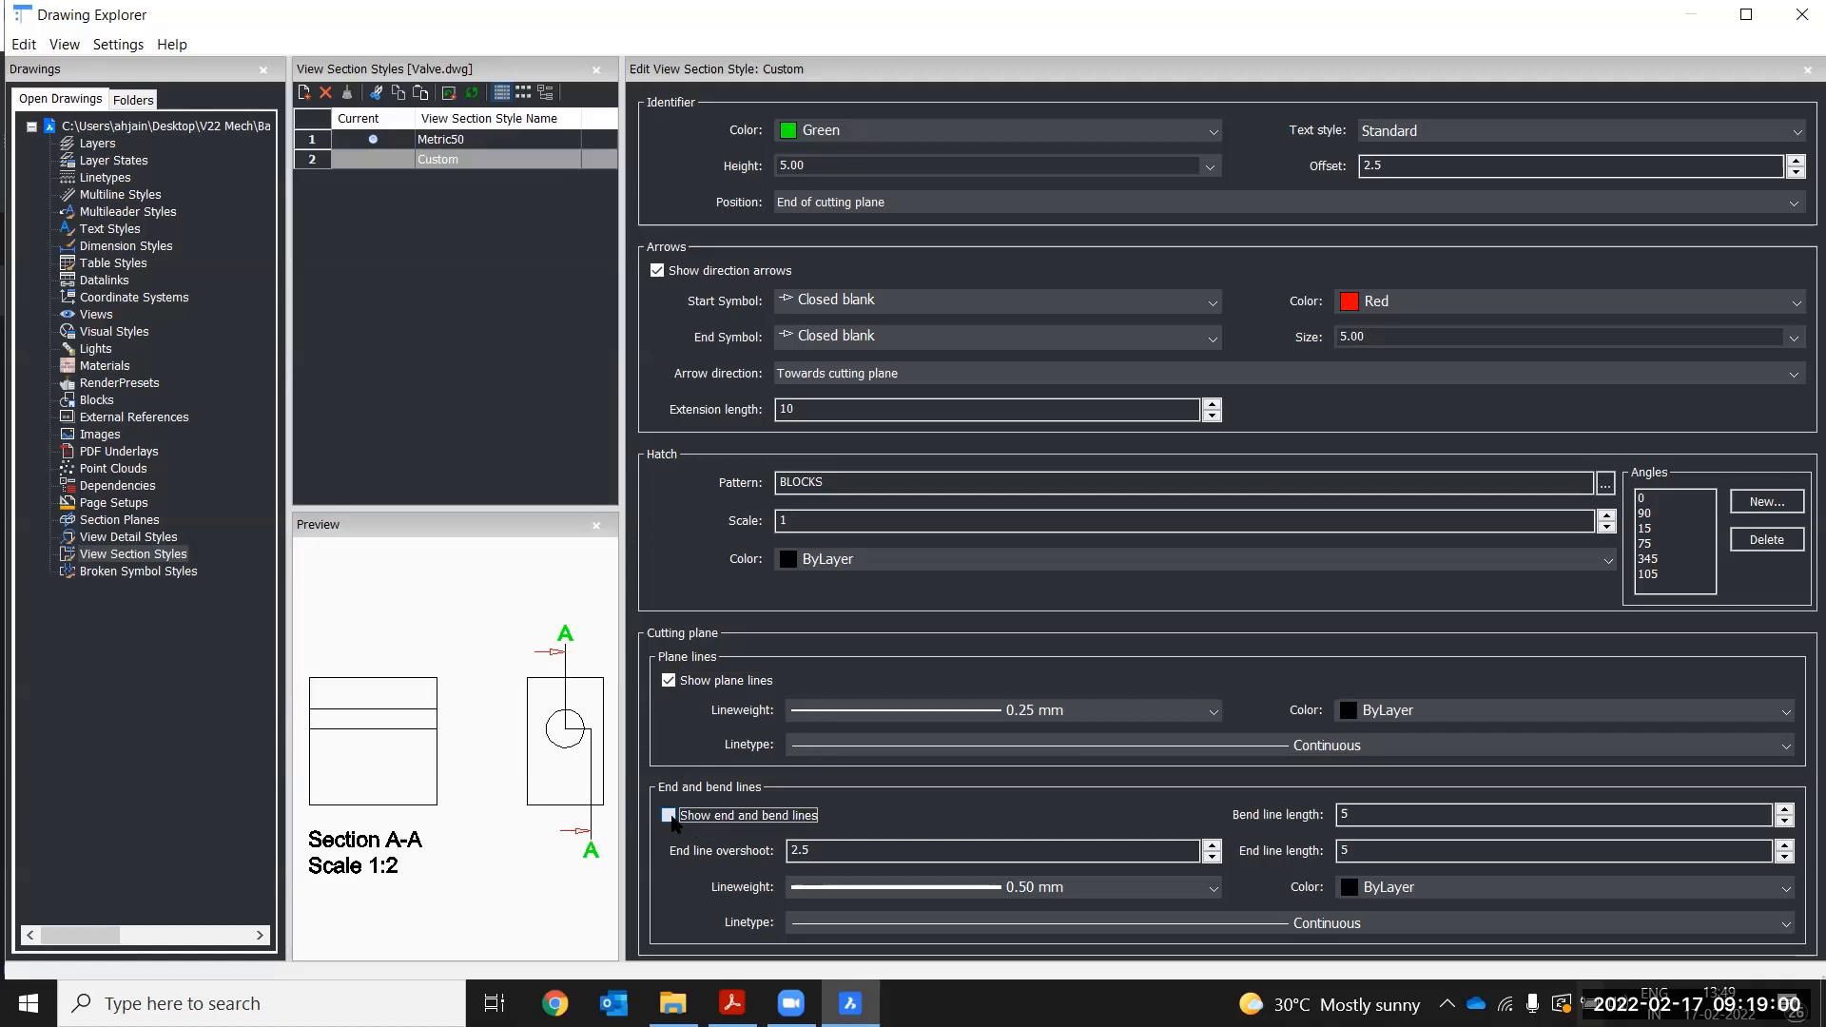
left_click(669, 818)
- Open the view detail styles and create a new detail style named Custom
left_click(126, 545)
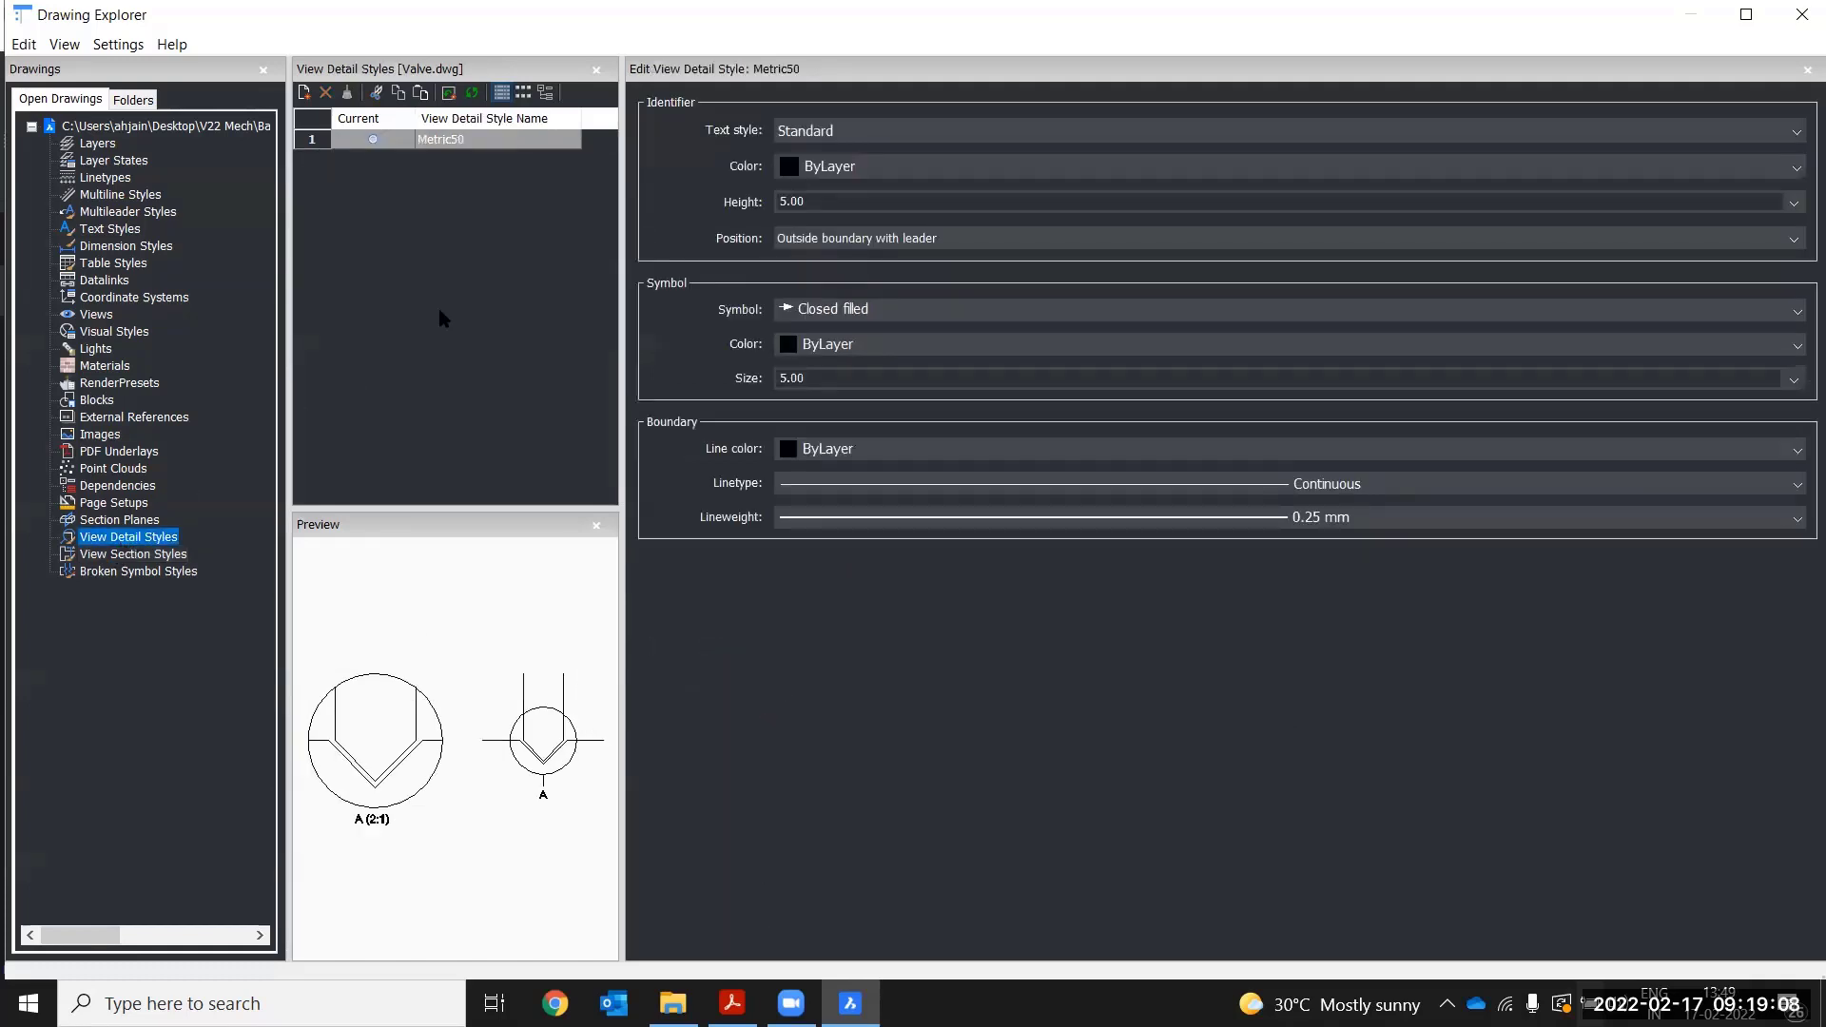
left_click(304, 93)
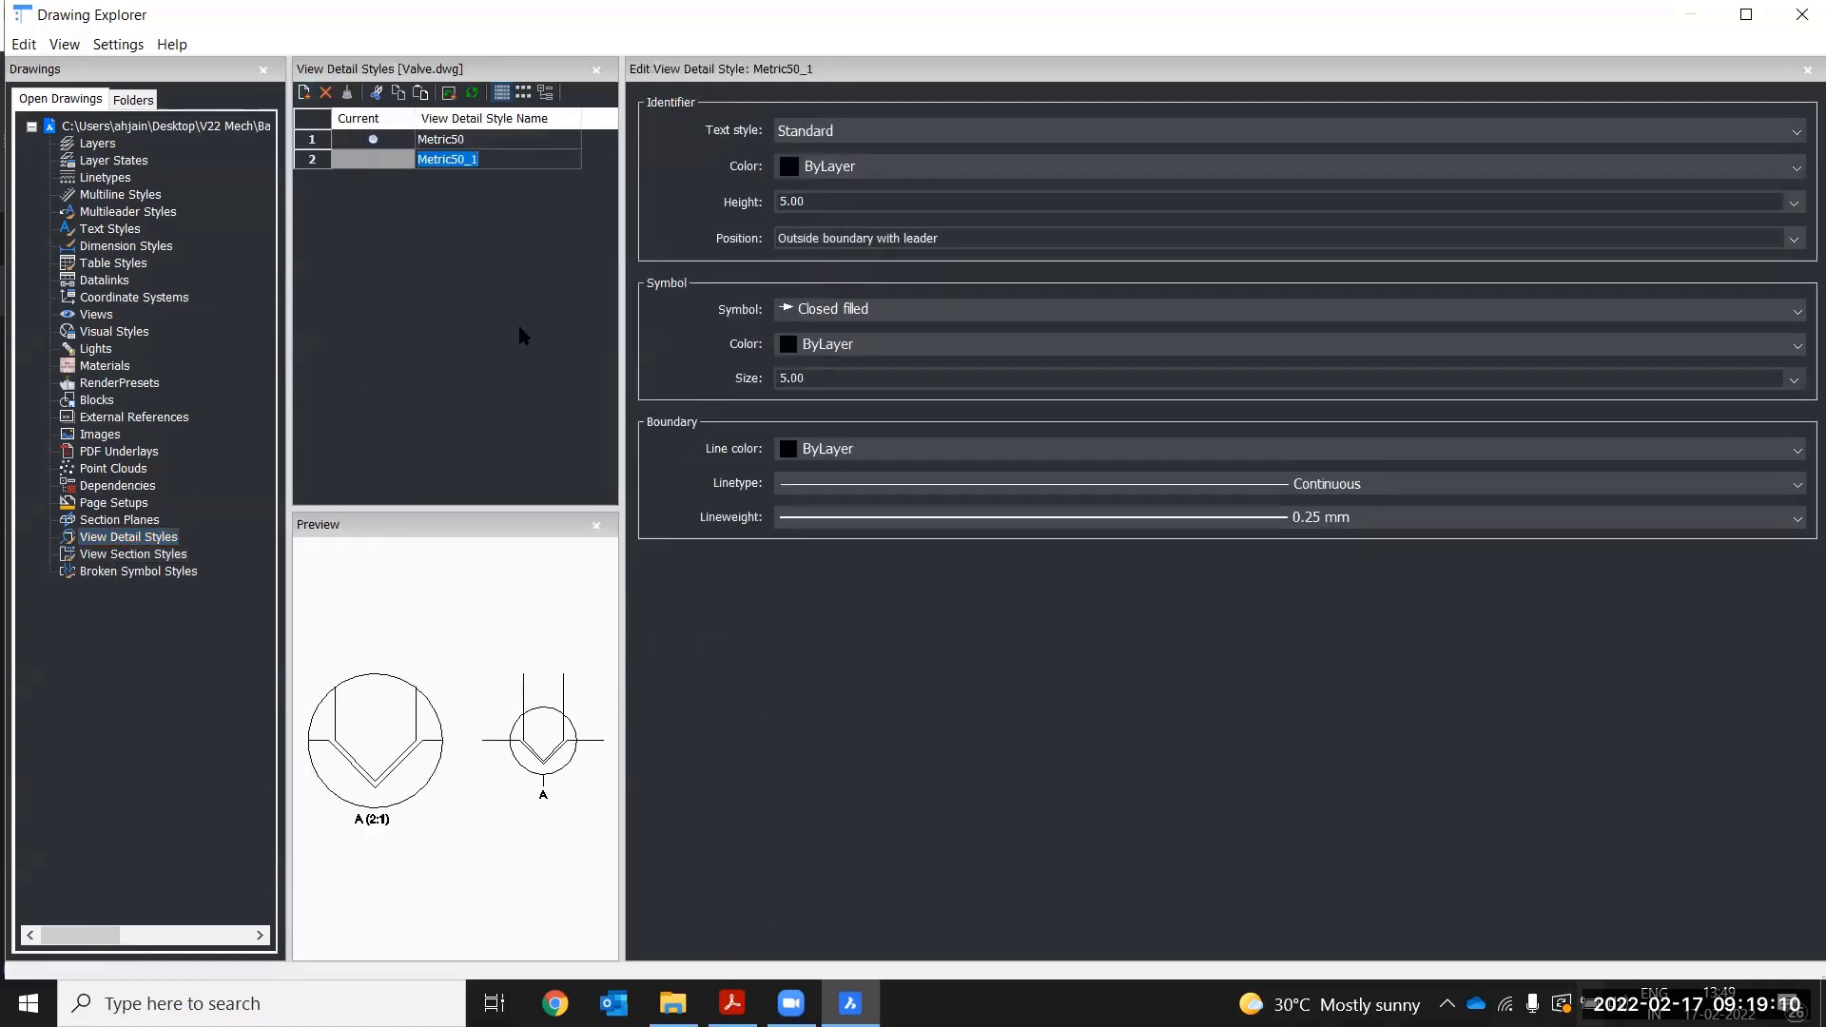
type("Custom")
key("Return")
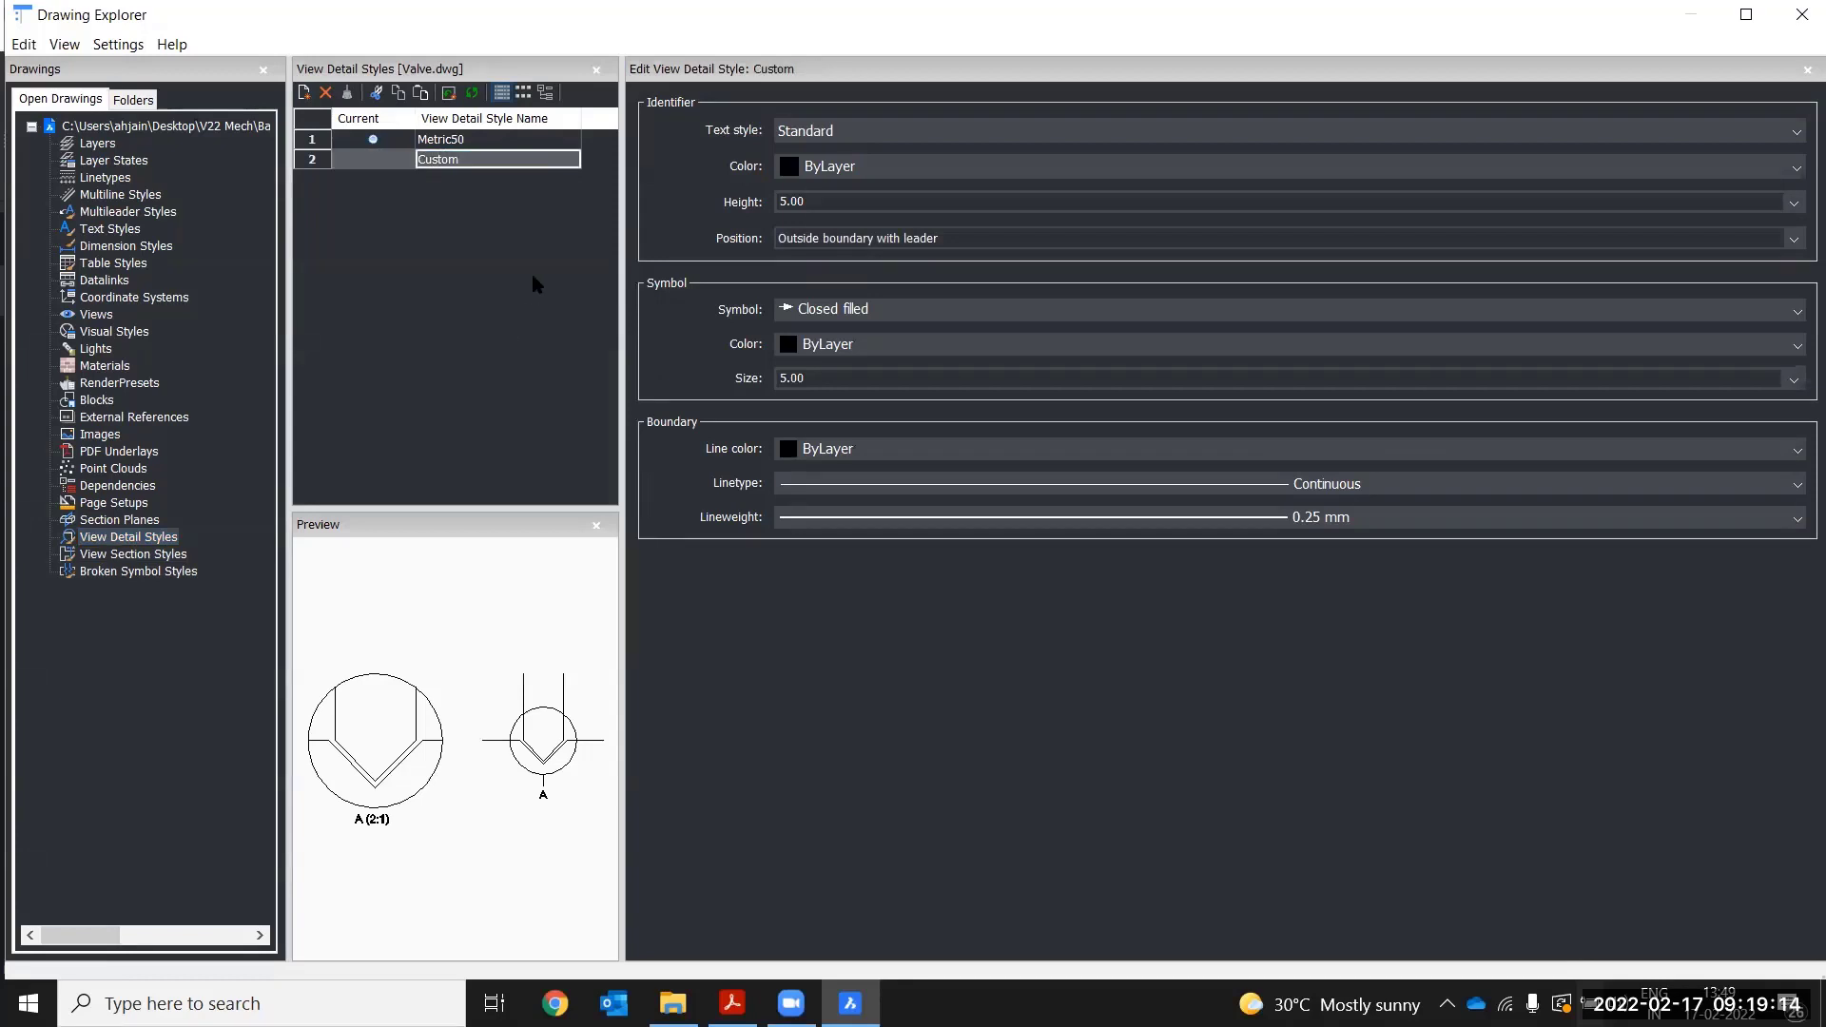
- Check the available text styles, keep Standard, and set the Custom detail style's identifier color to Red
left_click(838, 132)
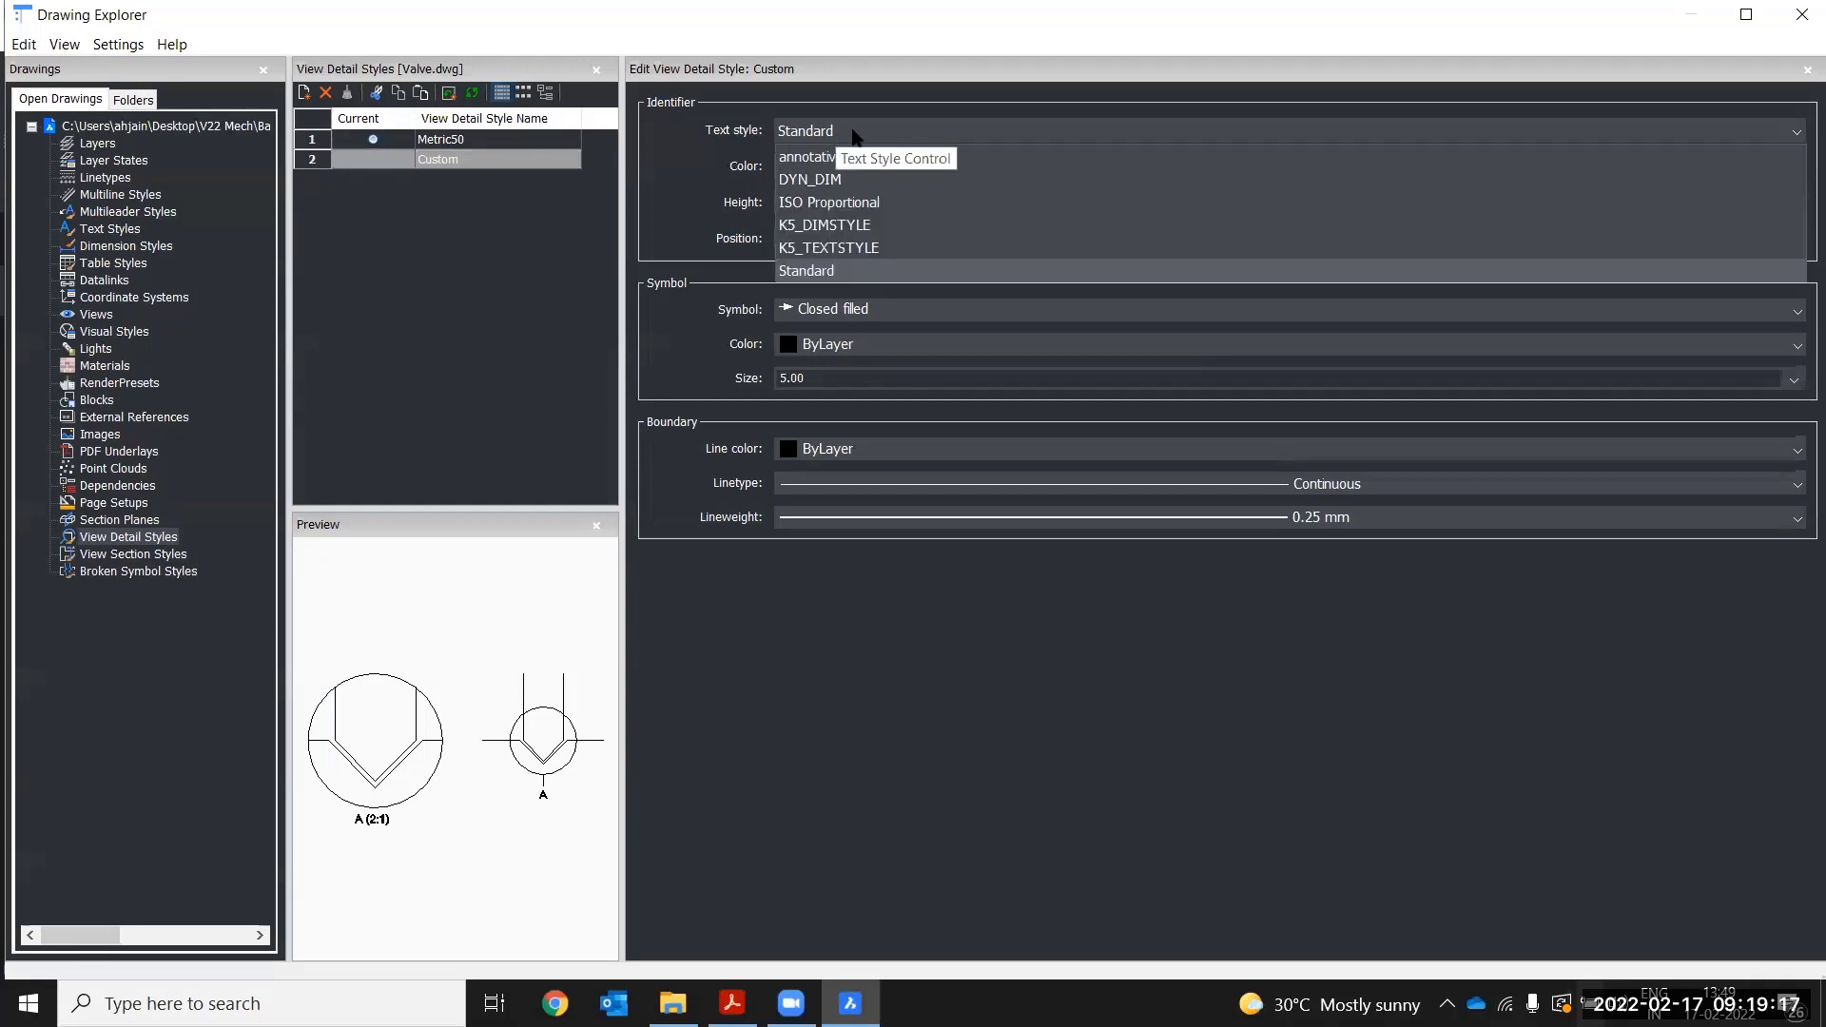
left_click(961, 133)
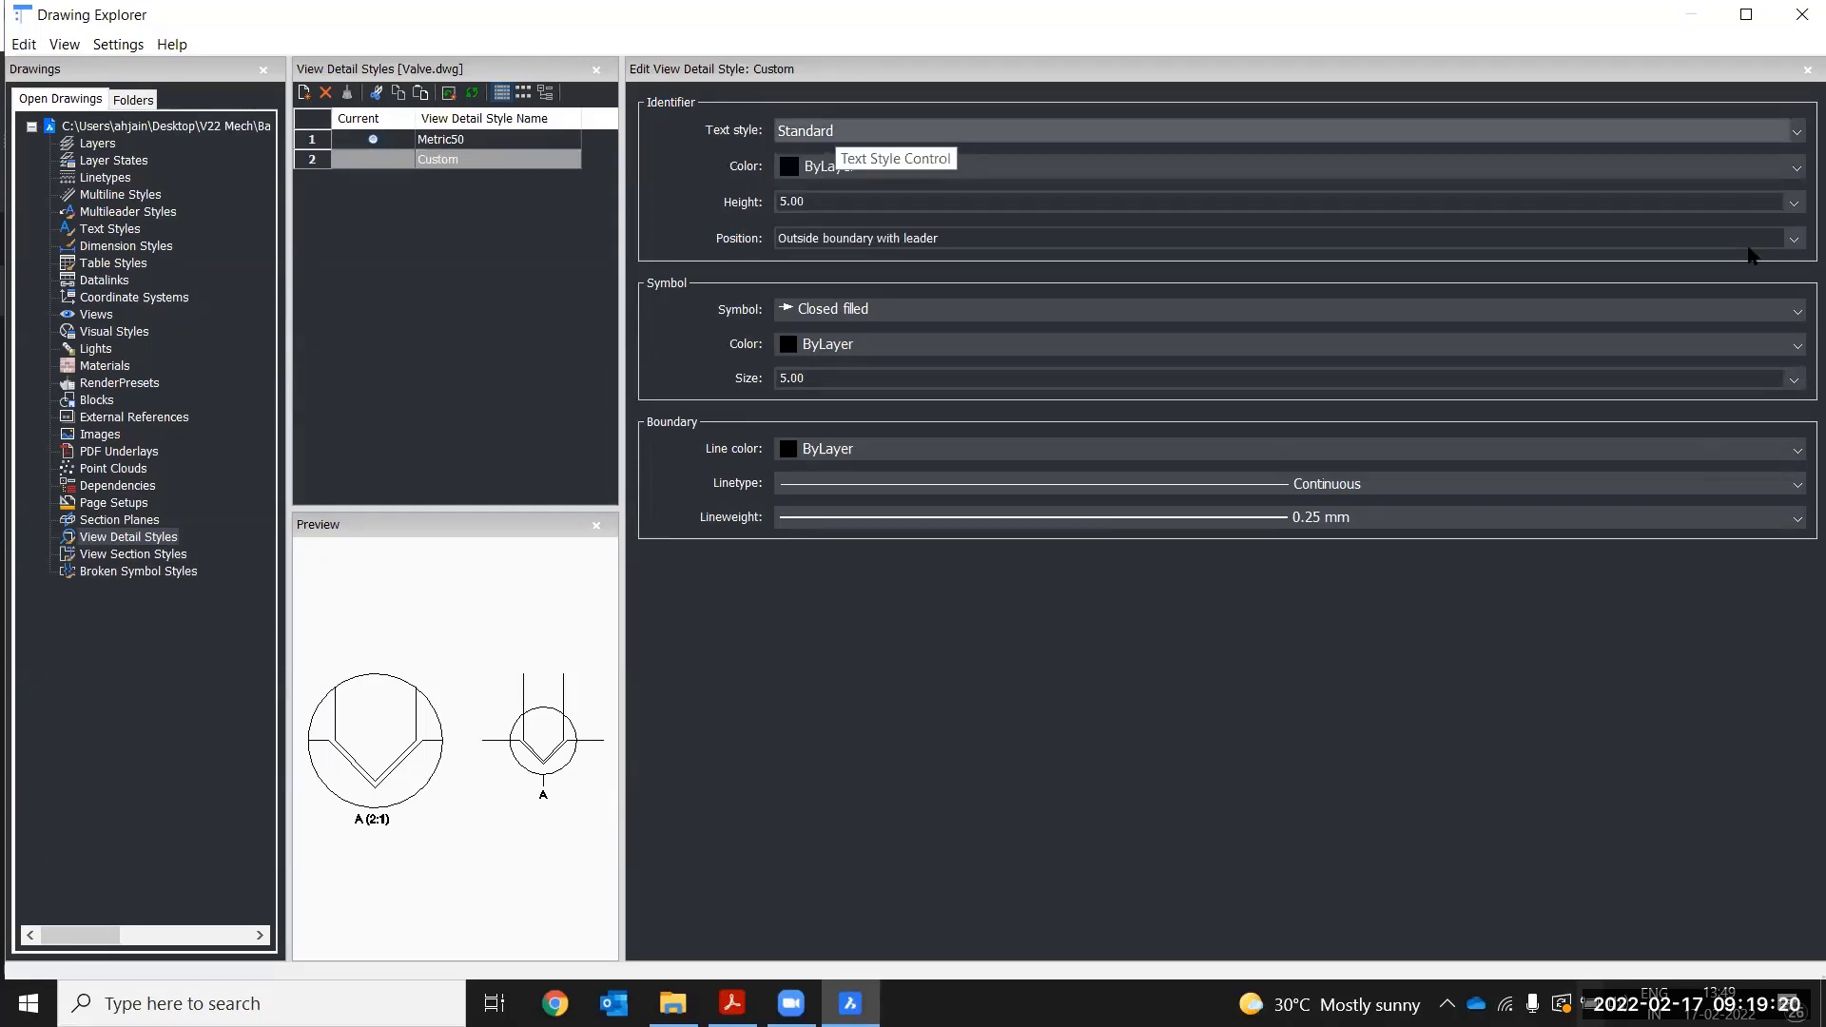
left_click(1054, 175)
left_click(871, 237)
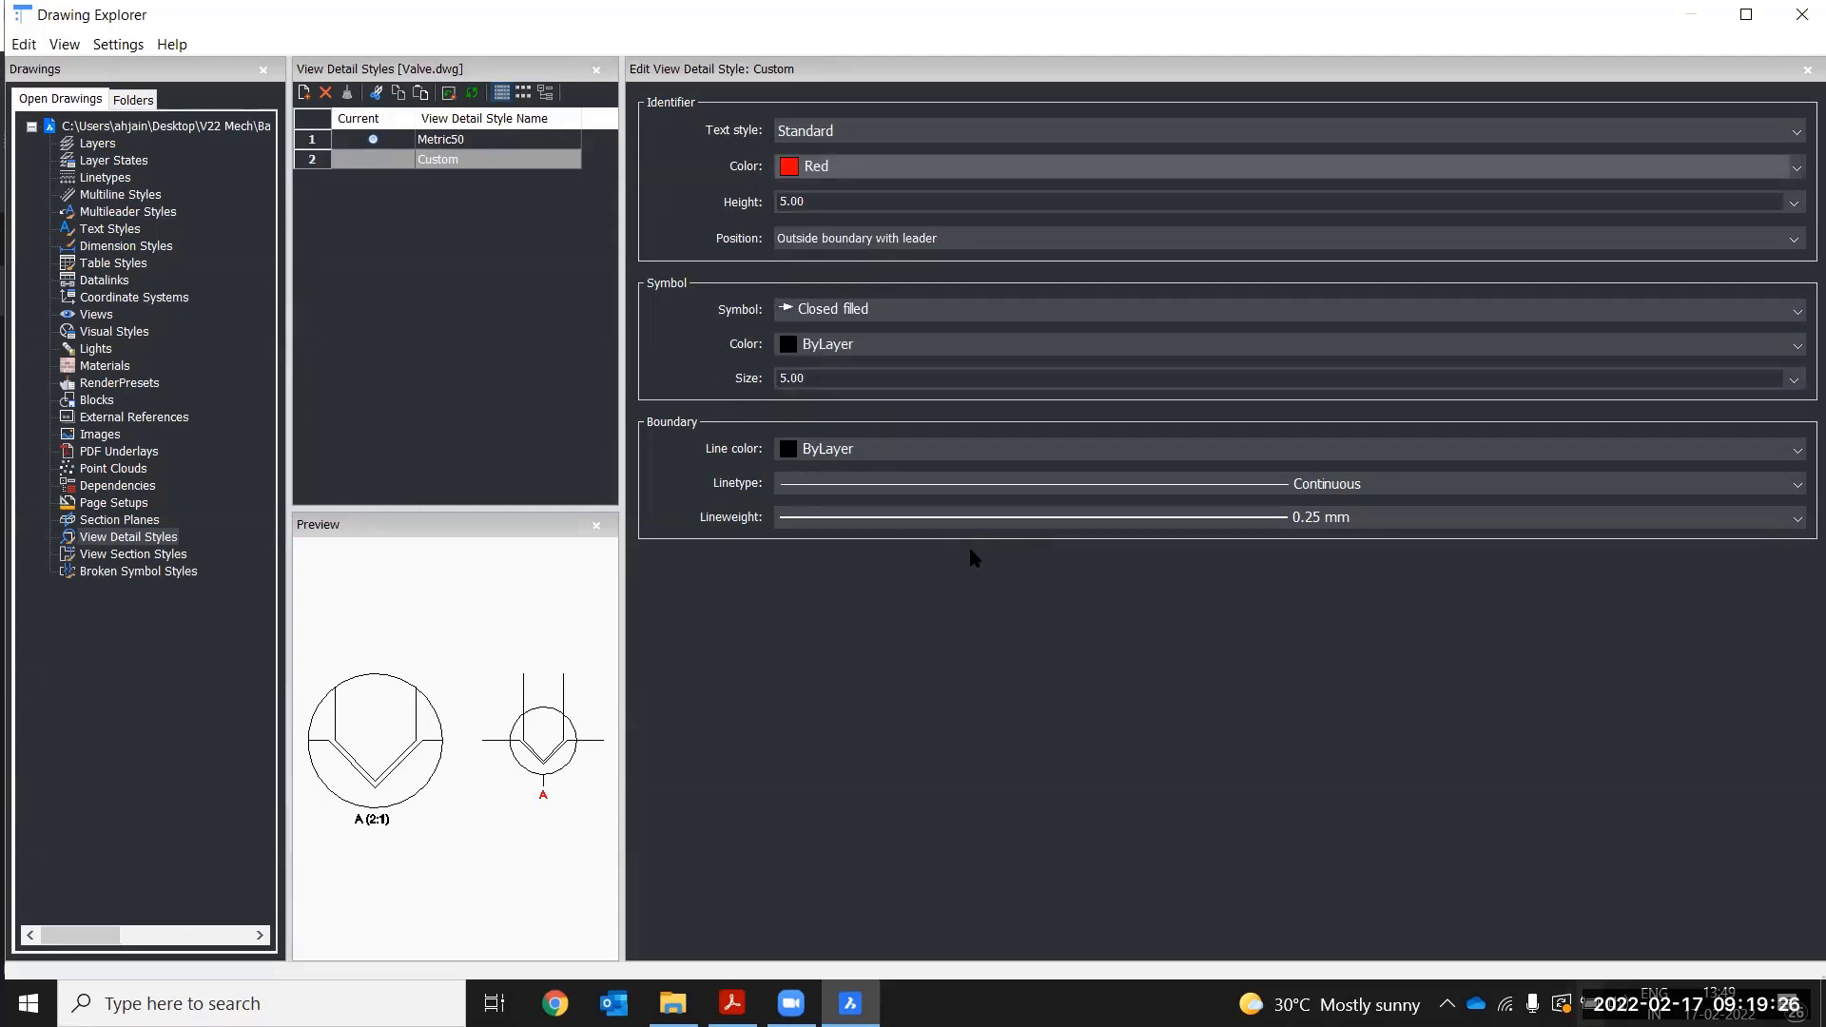
- Set the Custom detail style's boundary linetype to HIDDEN2 and its lineweight to 0.40 mm
left_click(950, 487)
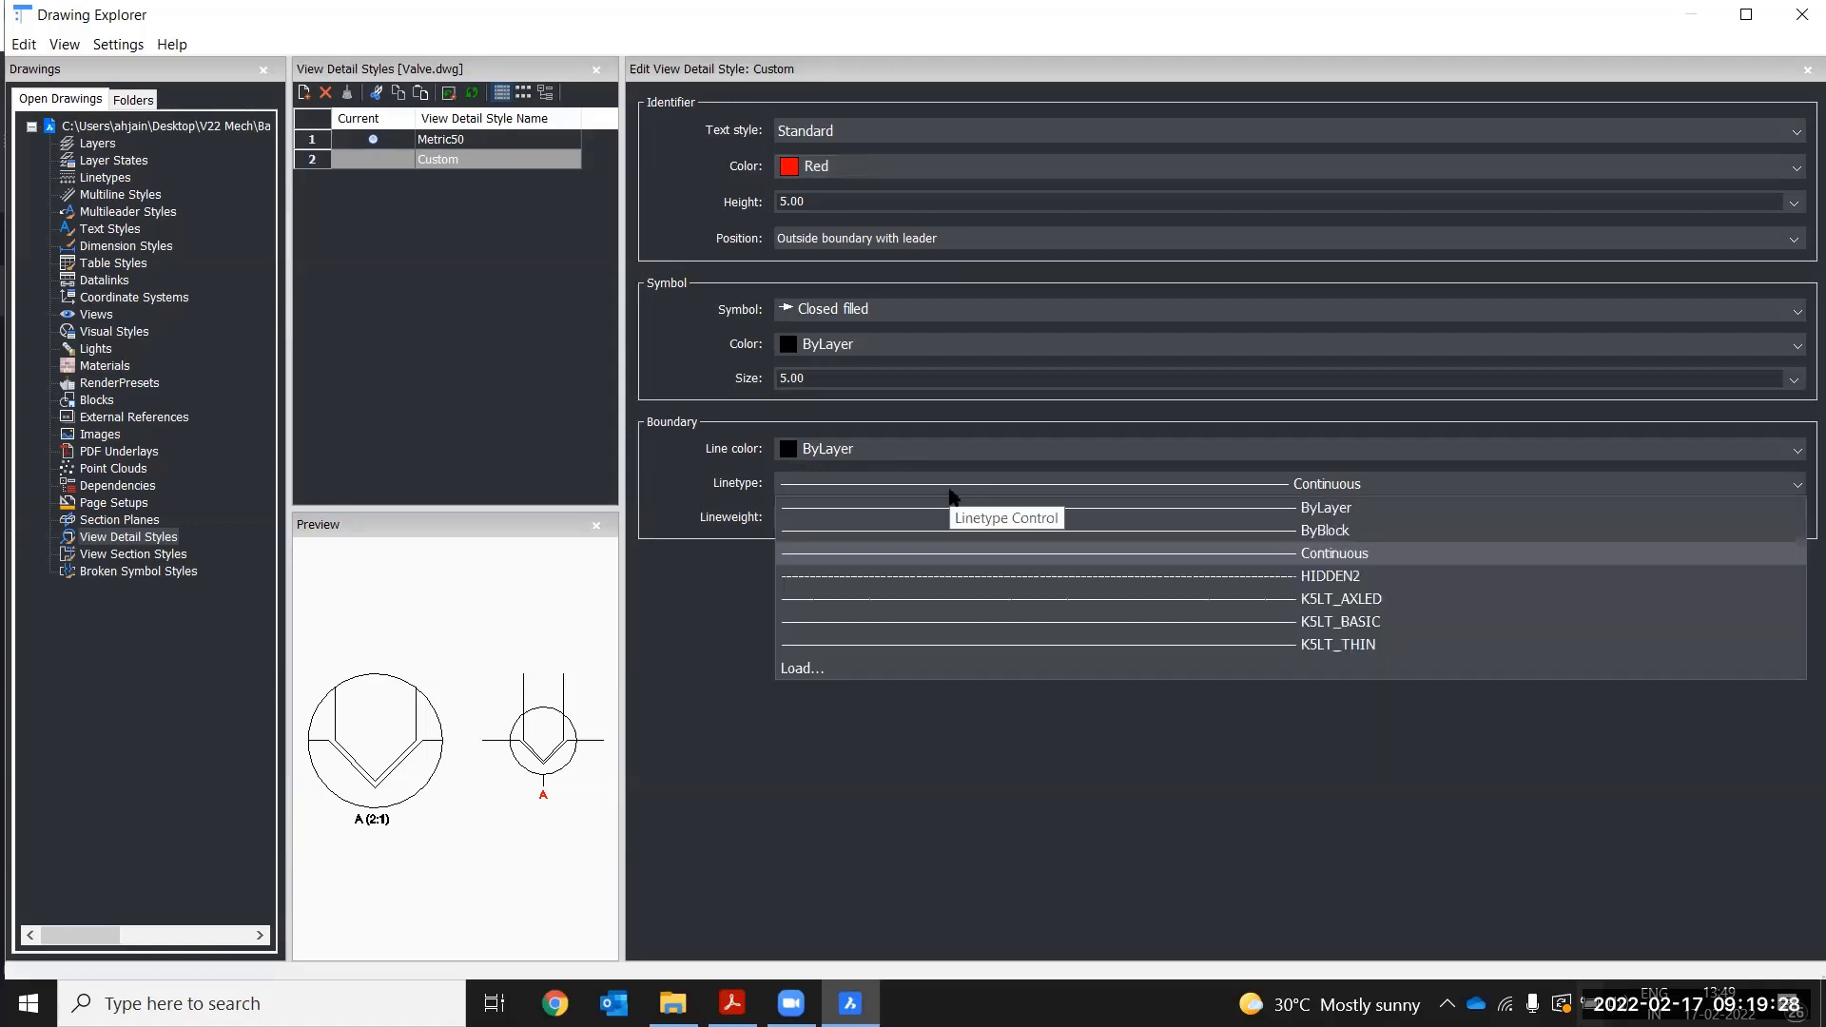
left_click(1182, 576)
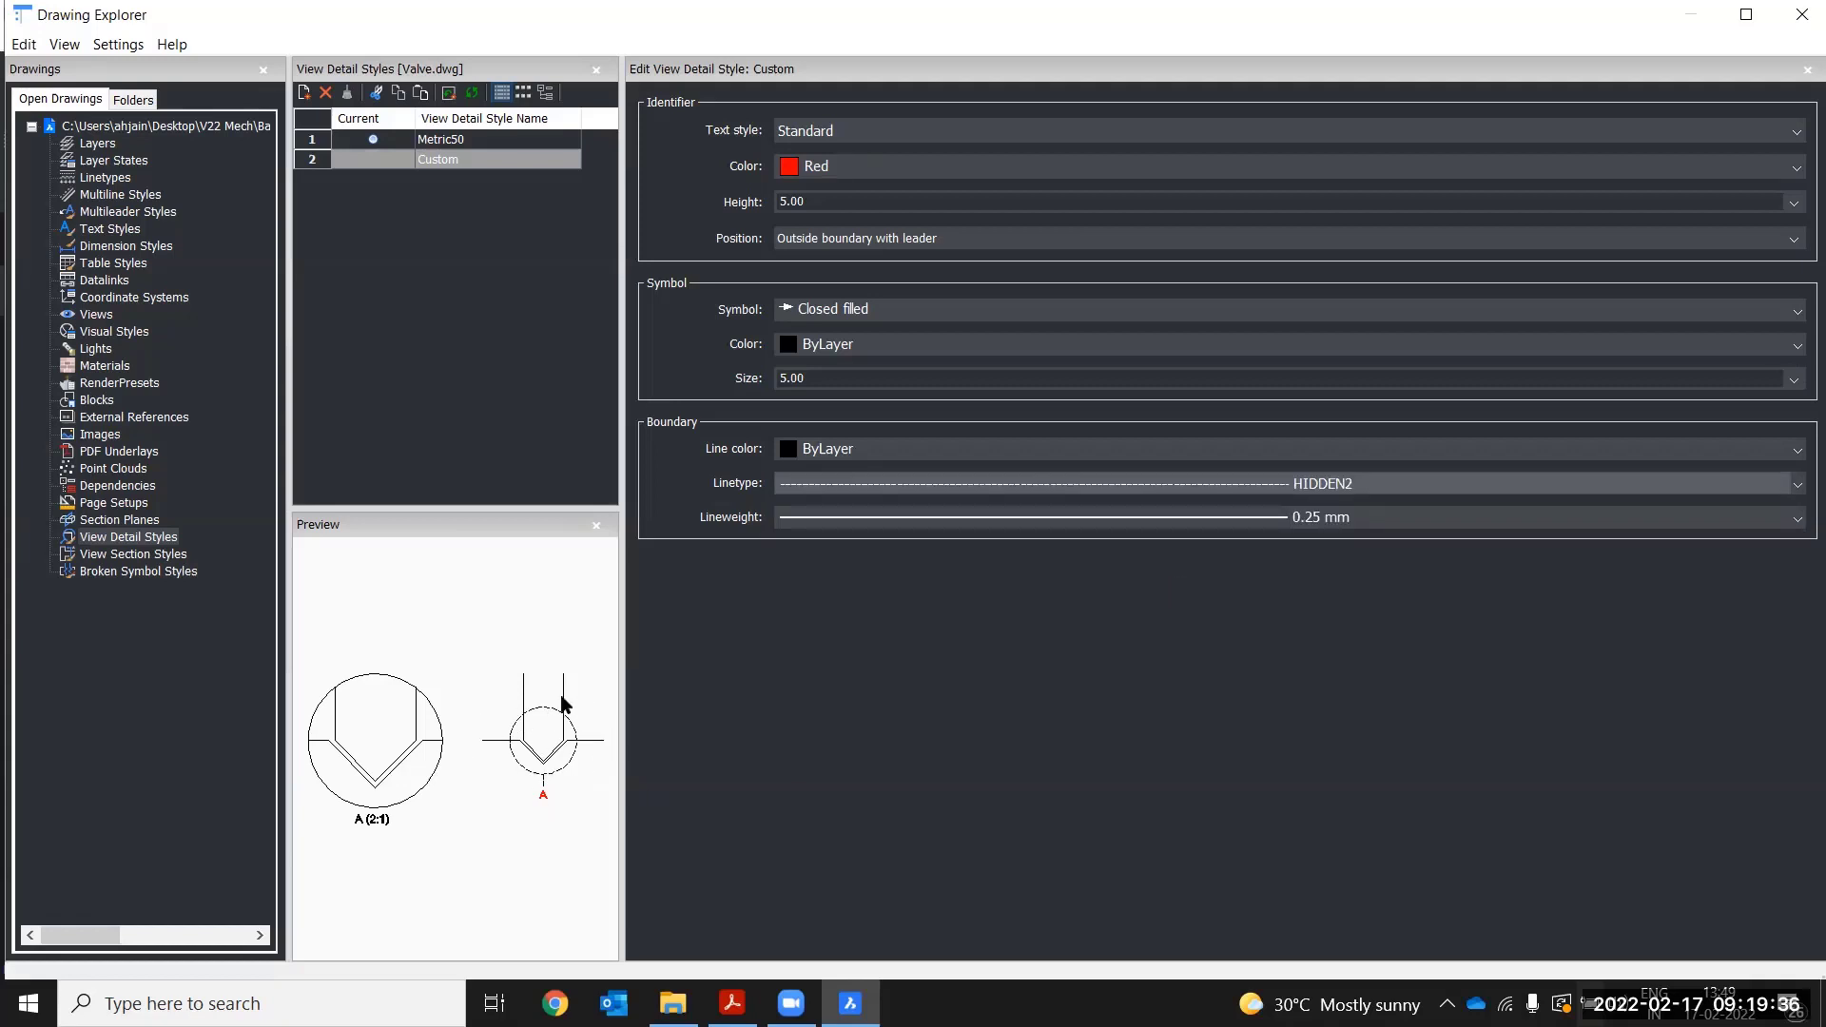
left_click(853, 518)
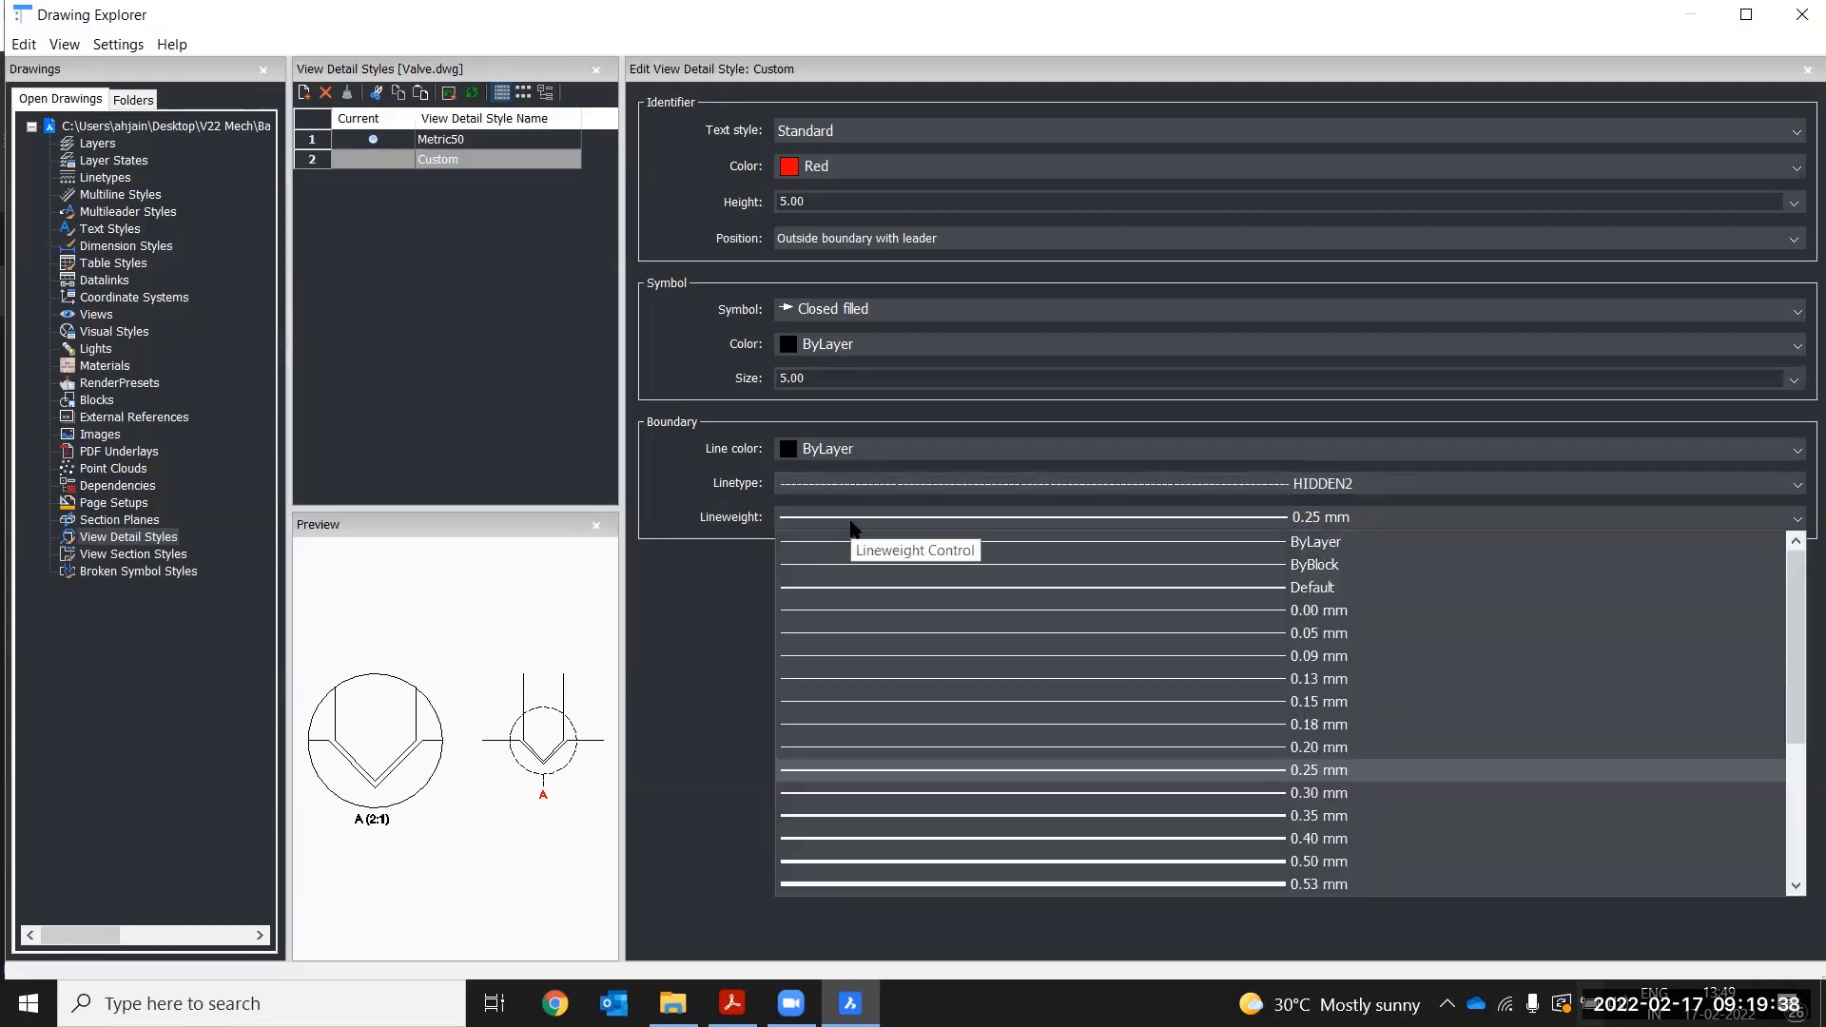
left_click(999, 838)
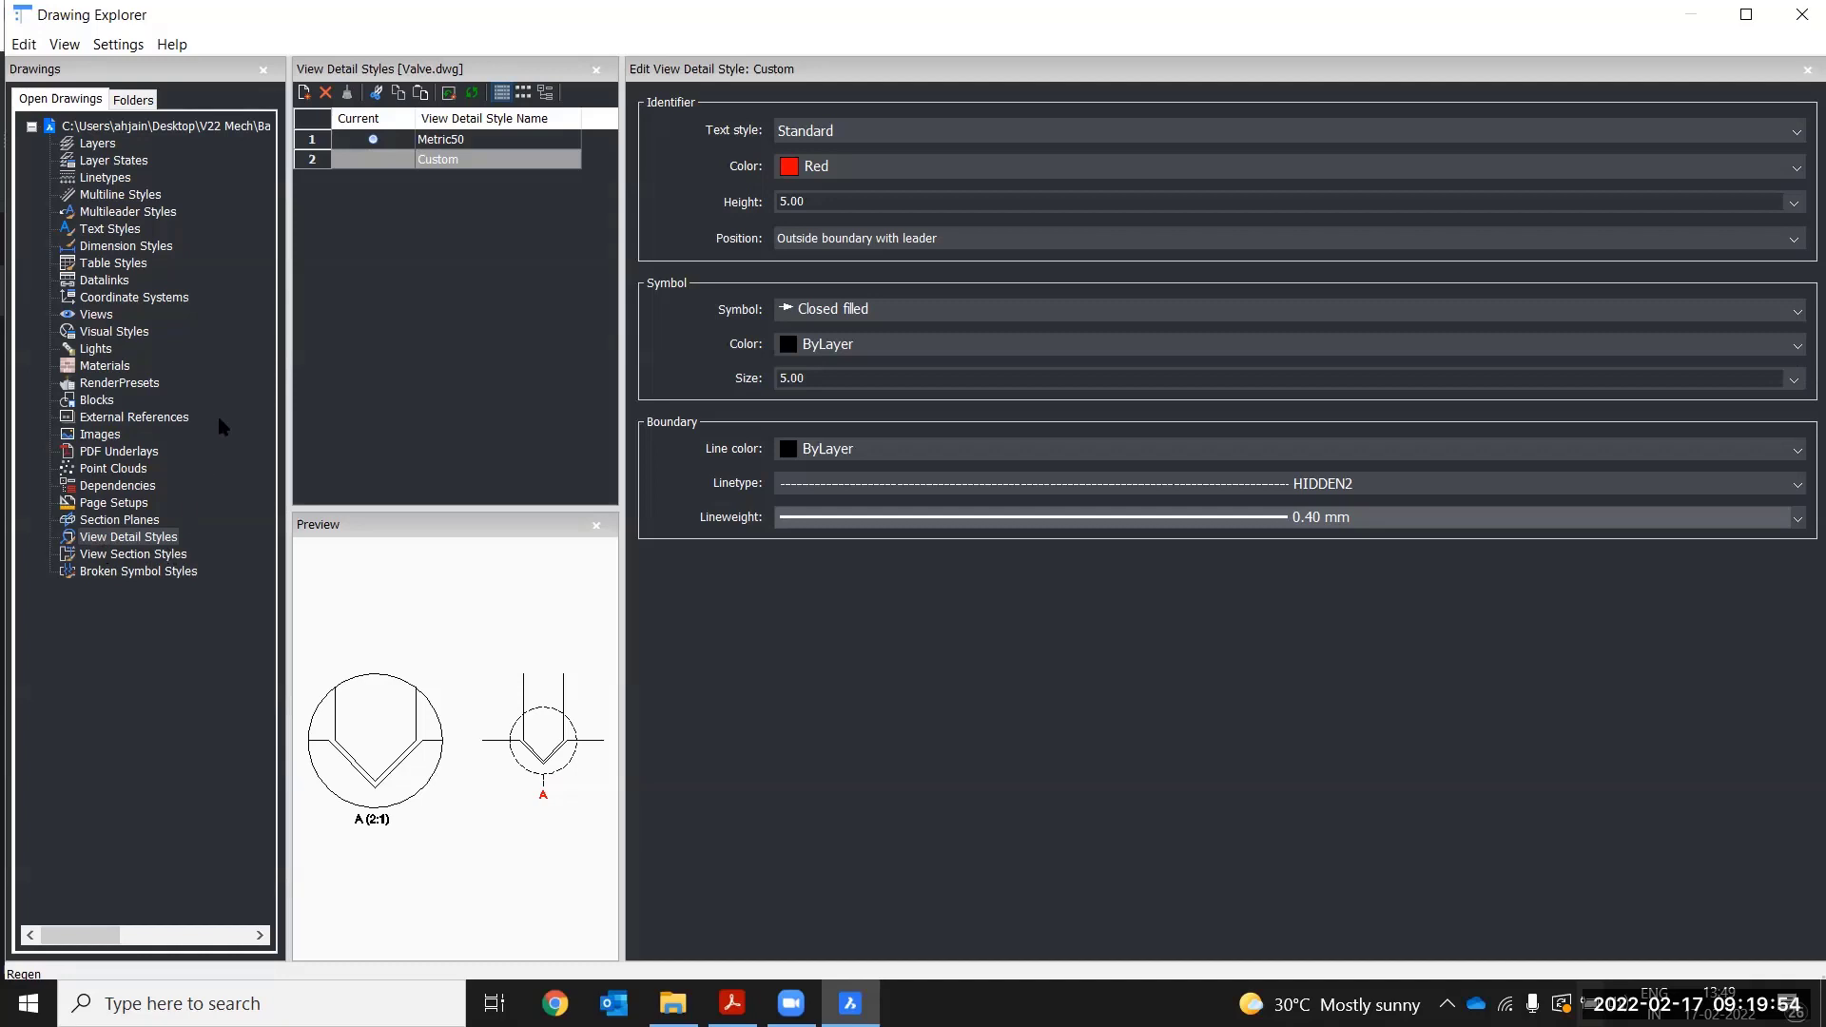
- Show the drawing's dimension styles and close the Drawing Explorer
left_click(168, 249)
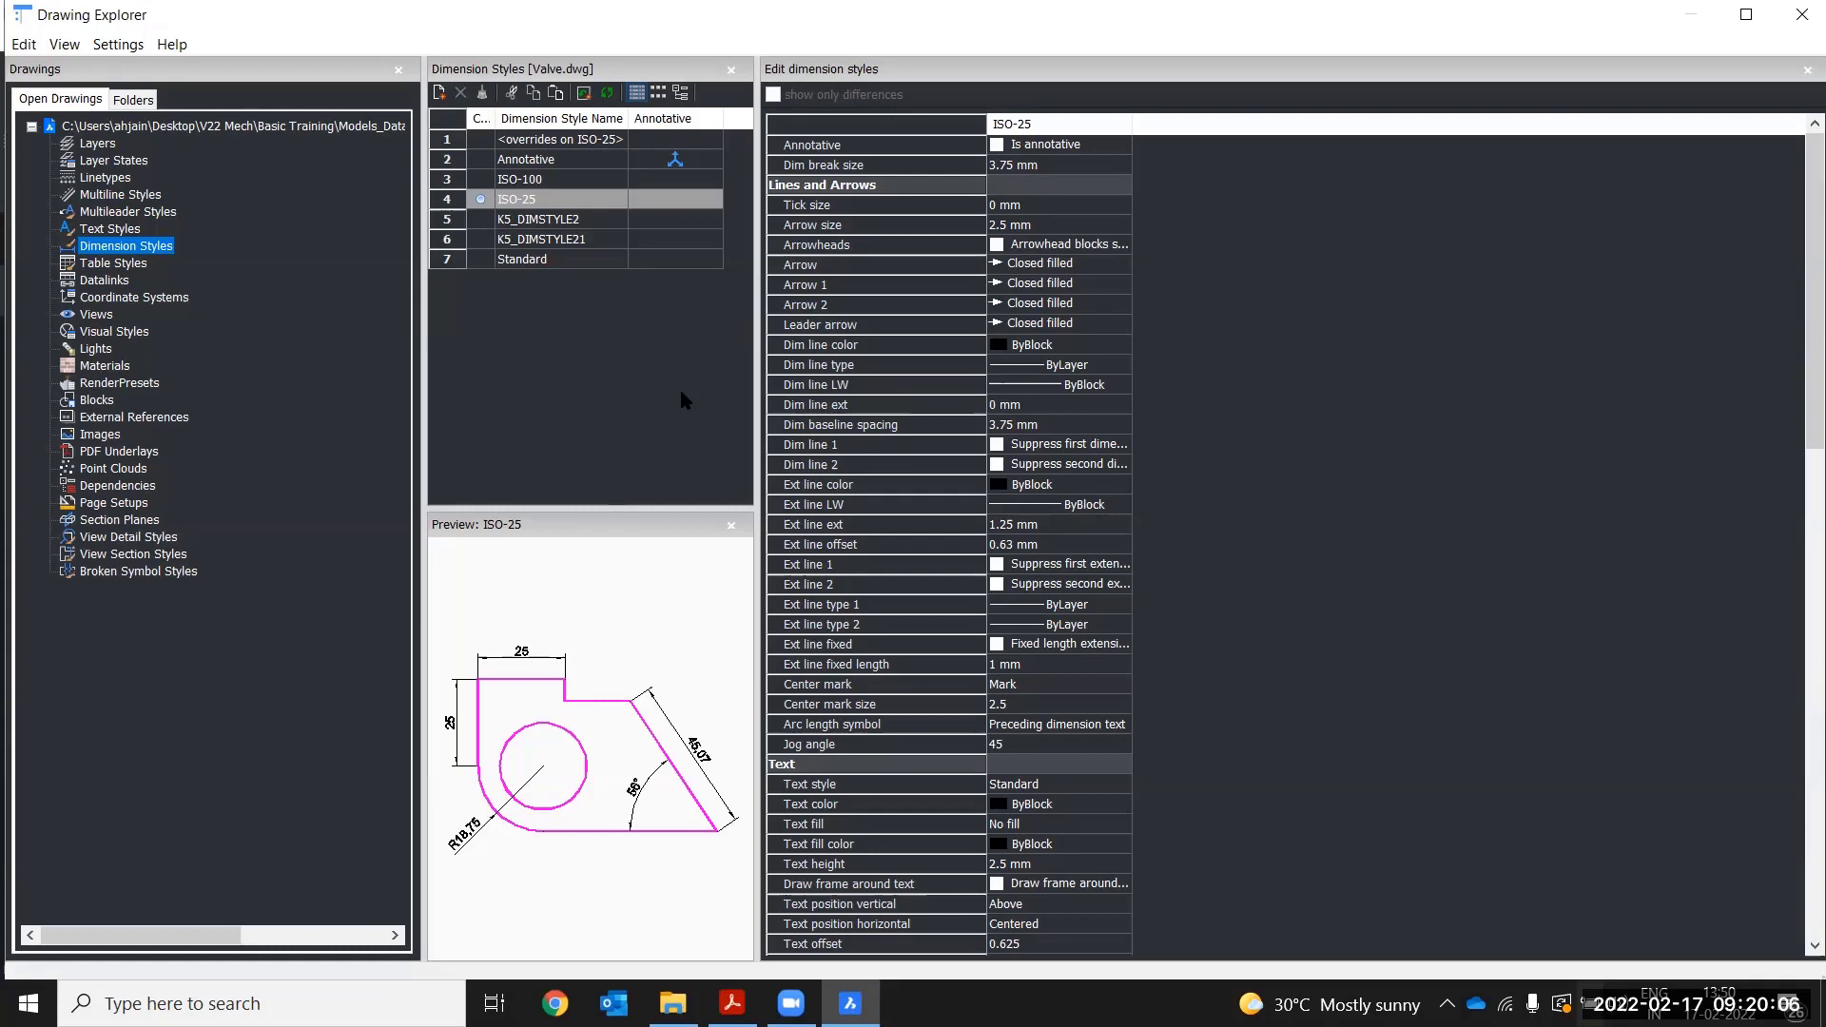
left_click(1782, 17)
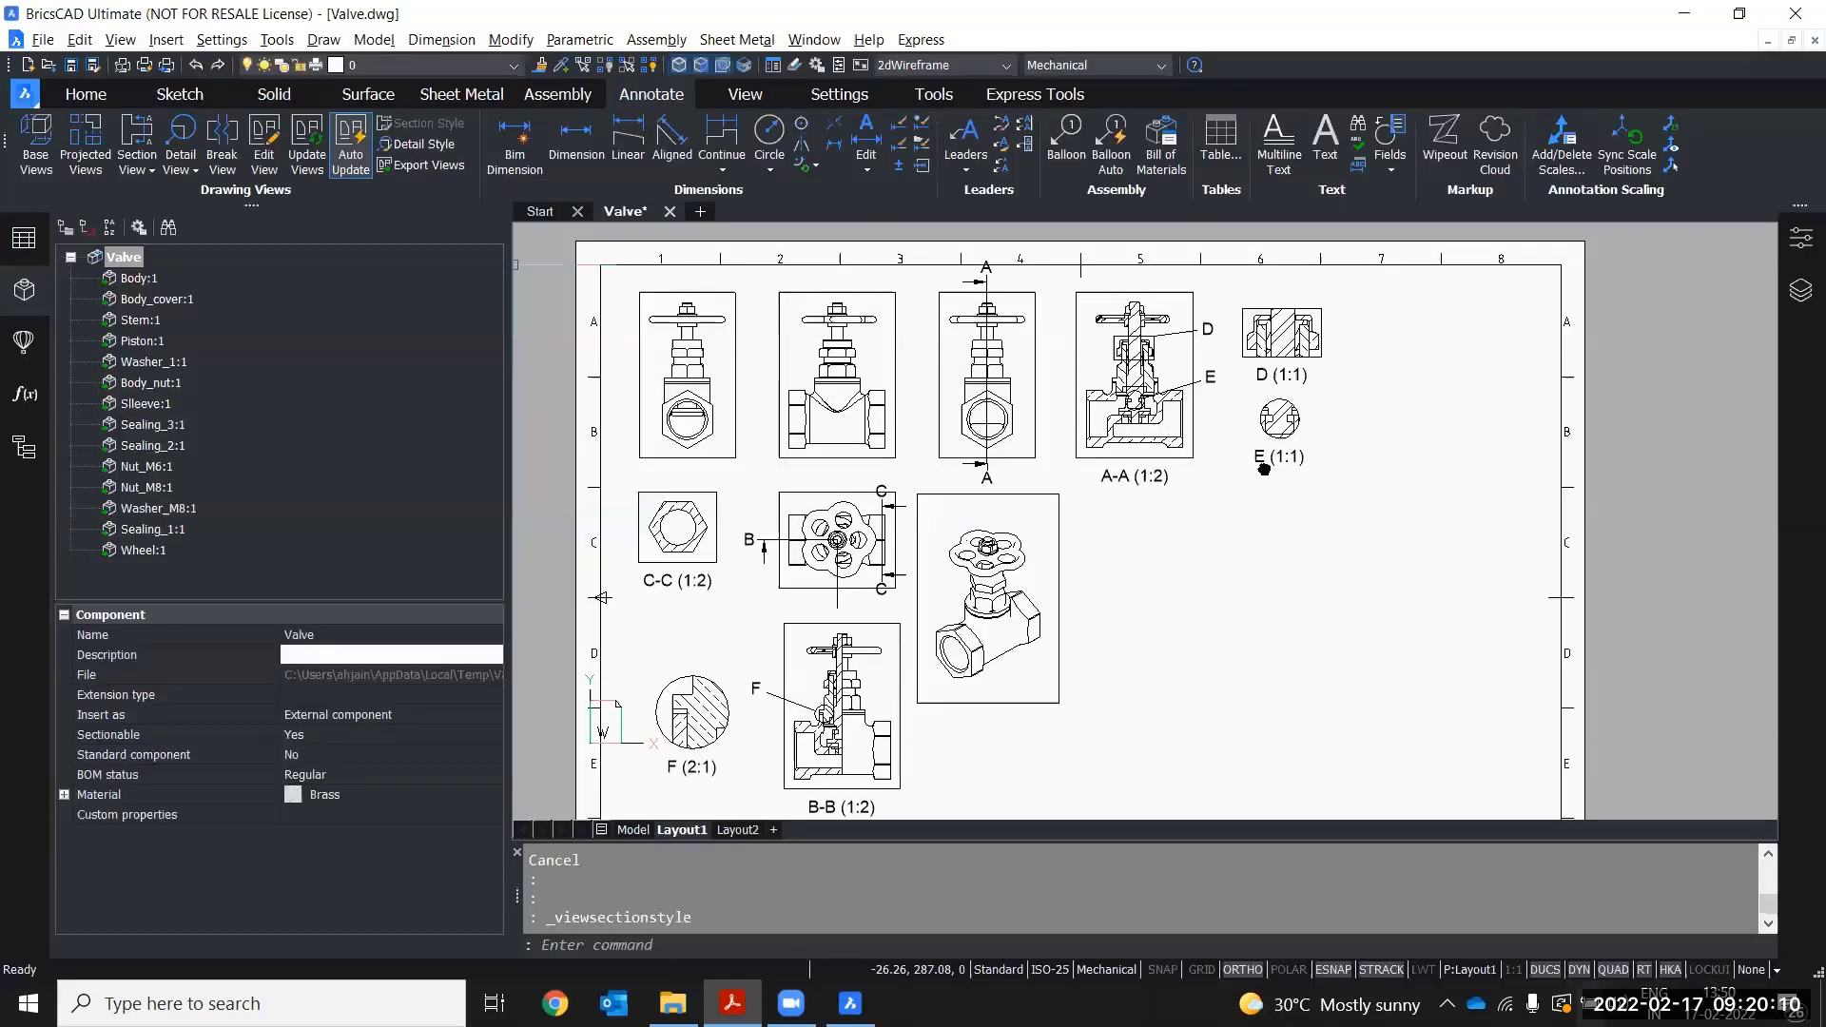
- Select the A-A section view, show its properties and set its Section View Style to Custom
scroll(1259, 294, "up", 2)
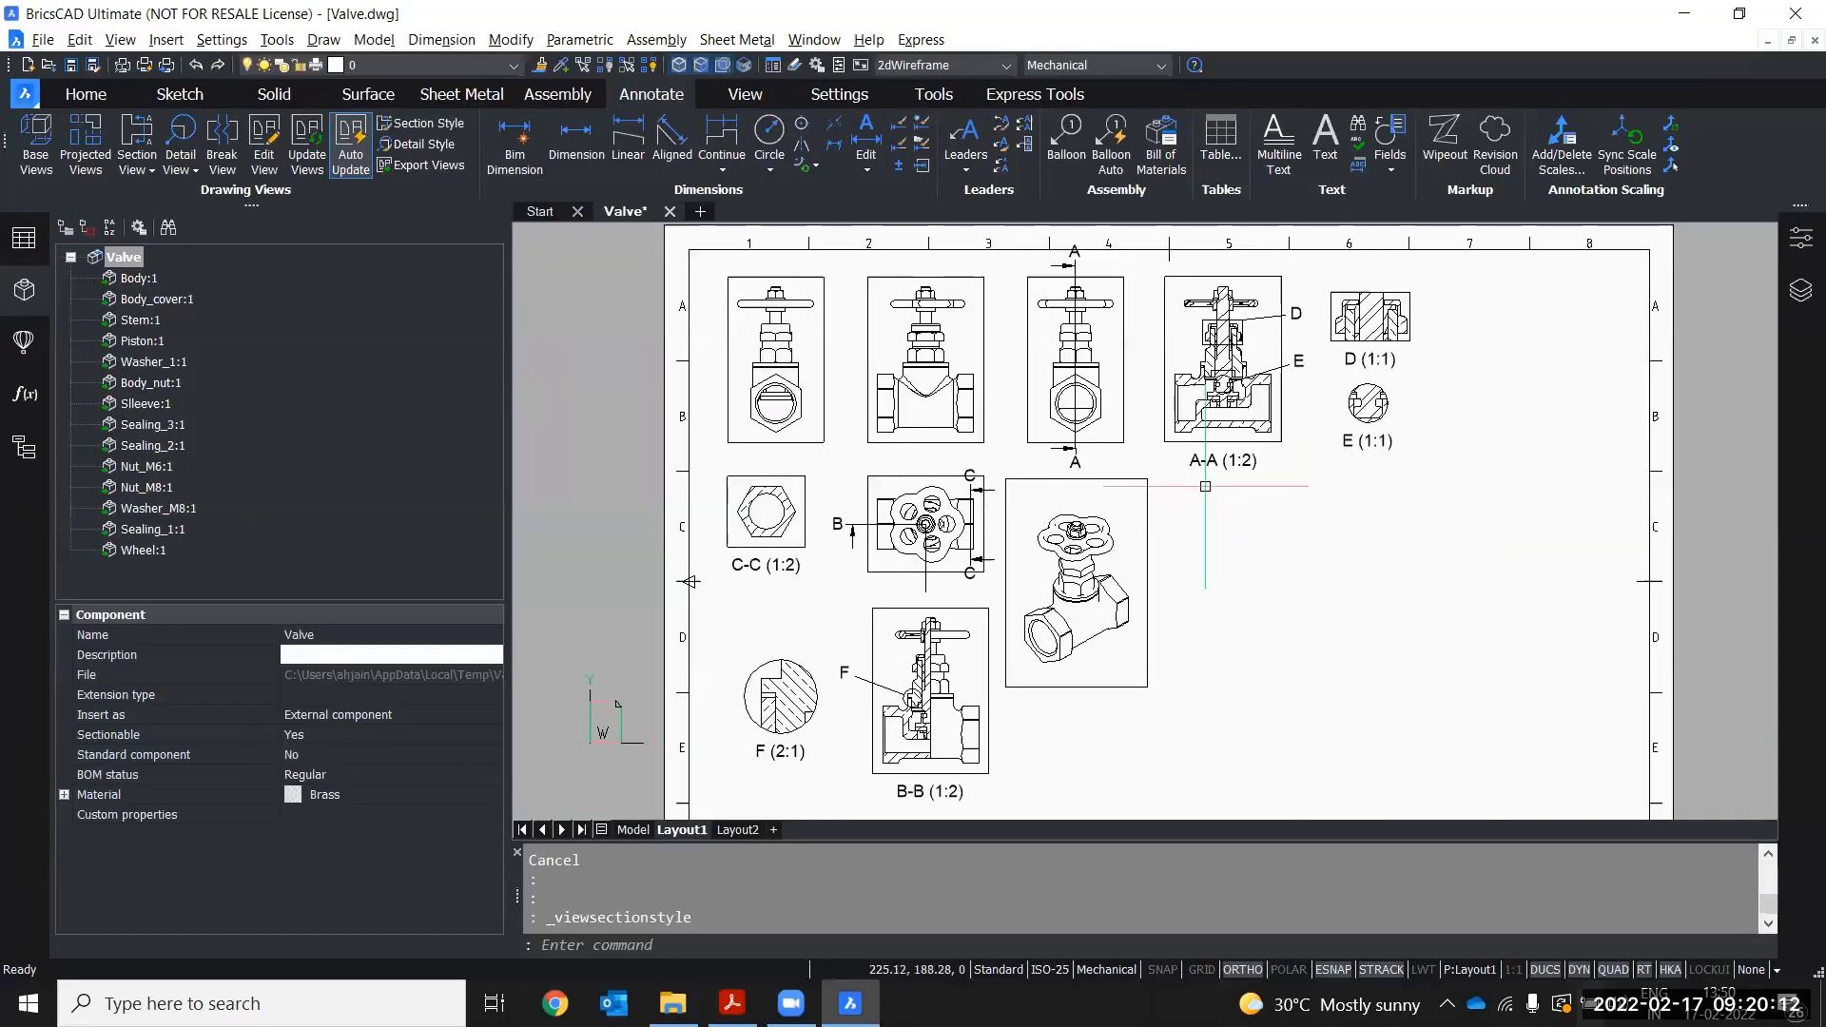
scroll(1090, 472, "up", 2)
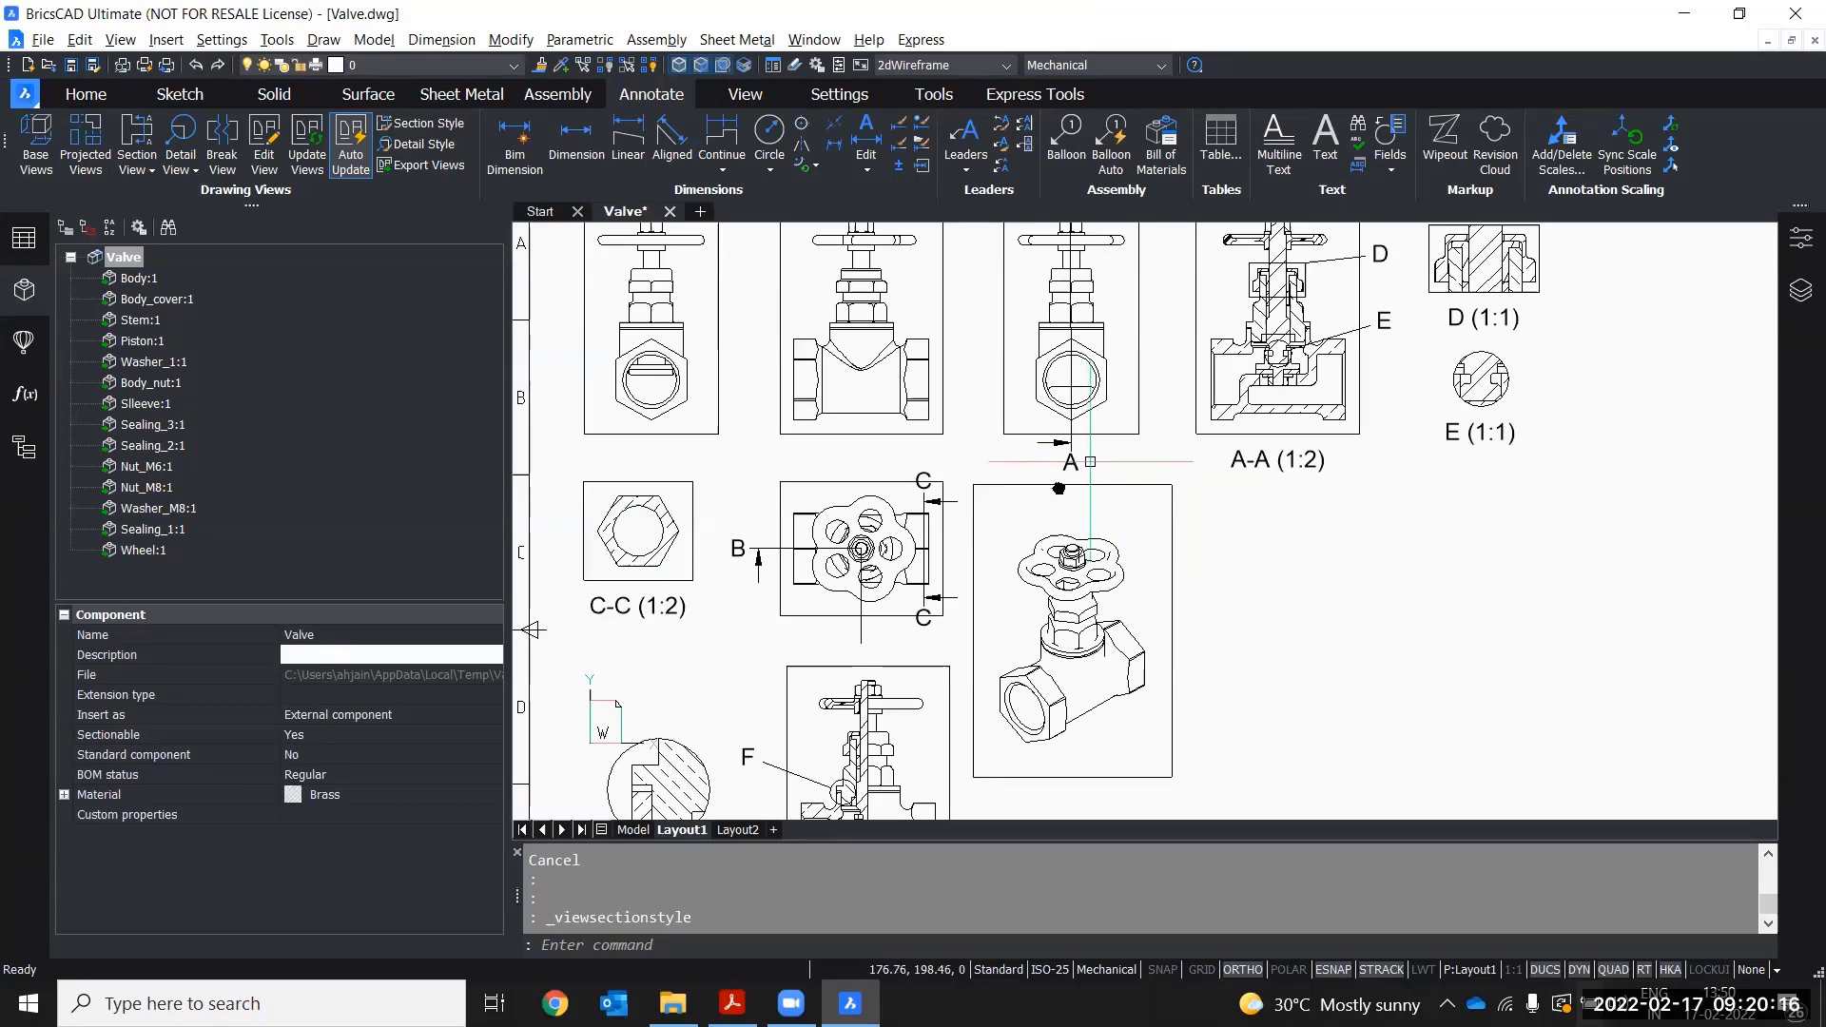
middle_click_drag(1090, 462, 924, 601)
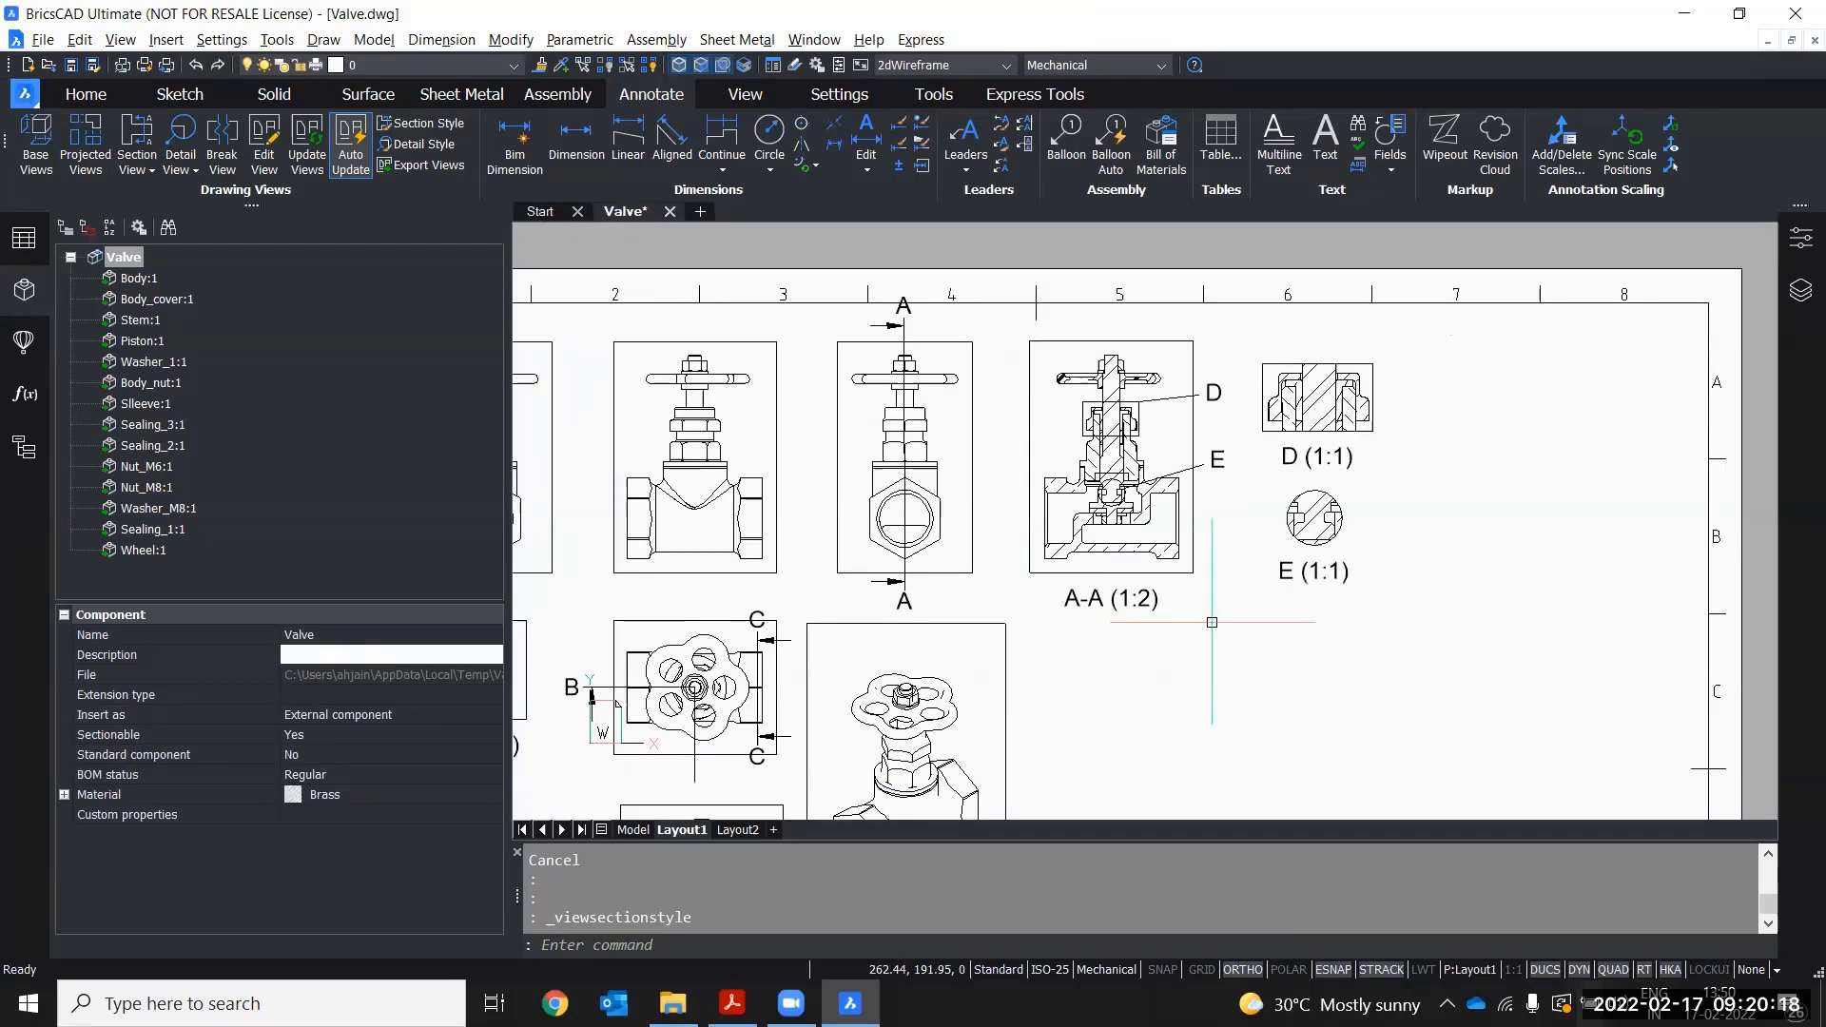
scroll(1212, 622, "up", 2)
left_click(1156, 549)
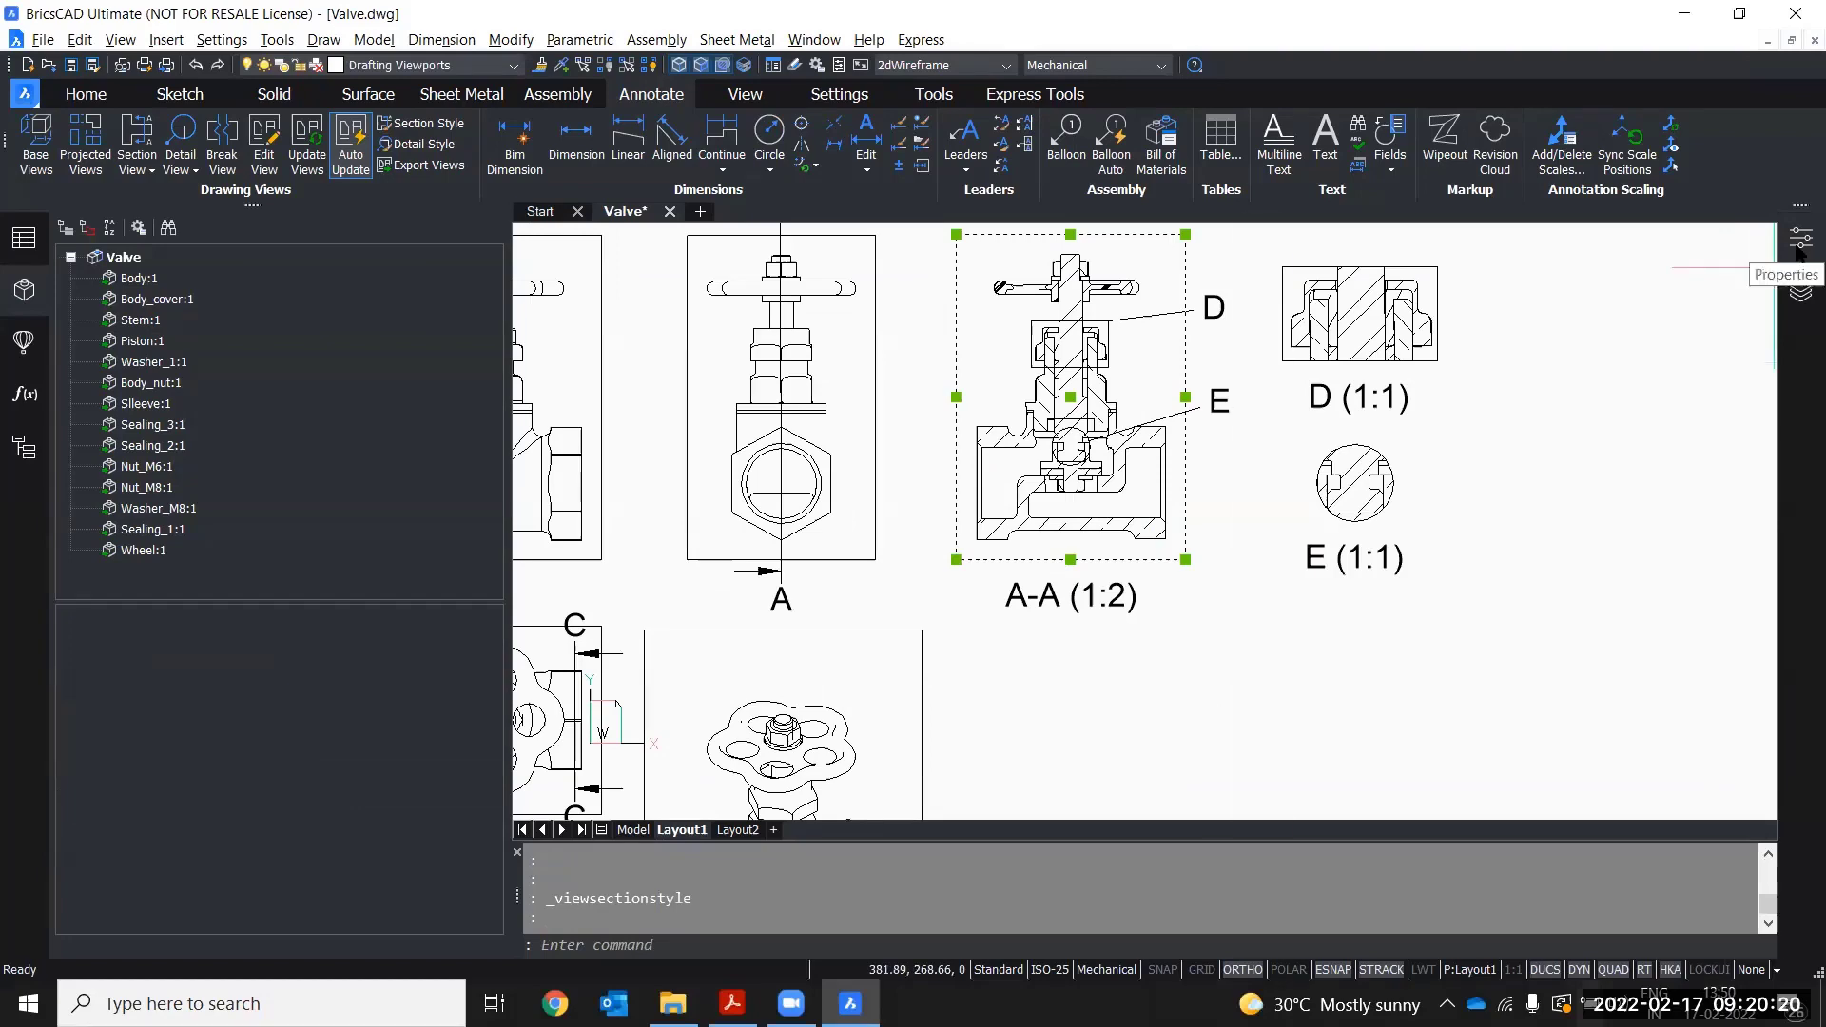
left_click(1801, 238)
middle_click_drag(1036, 669, 895, 582)
scroll(1578, 779, "down", 3)
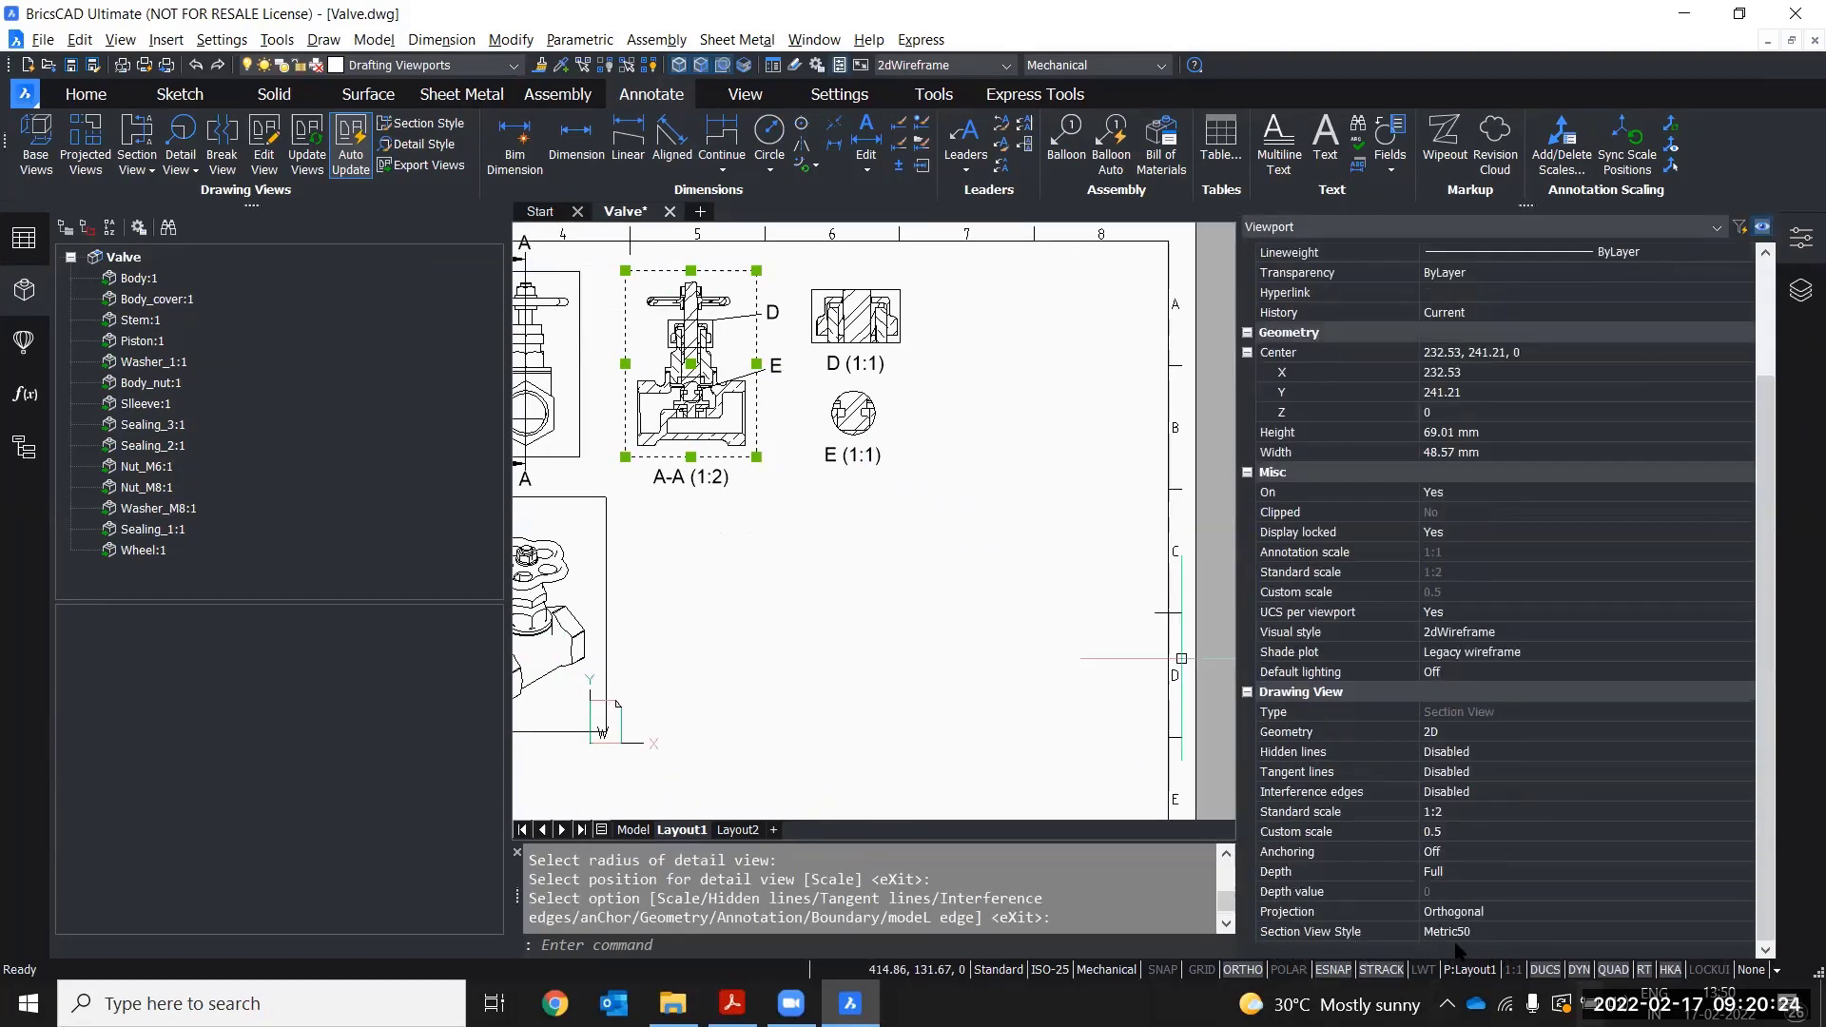
left_click(1482, 936)
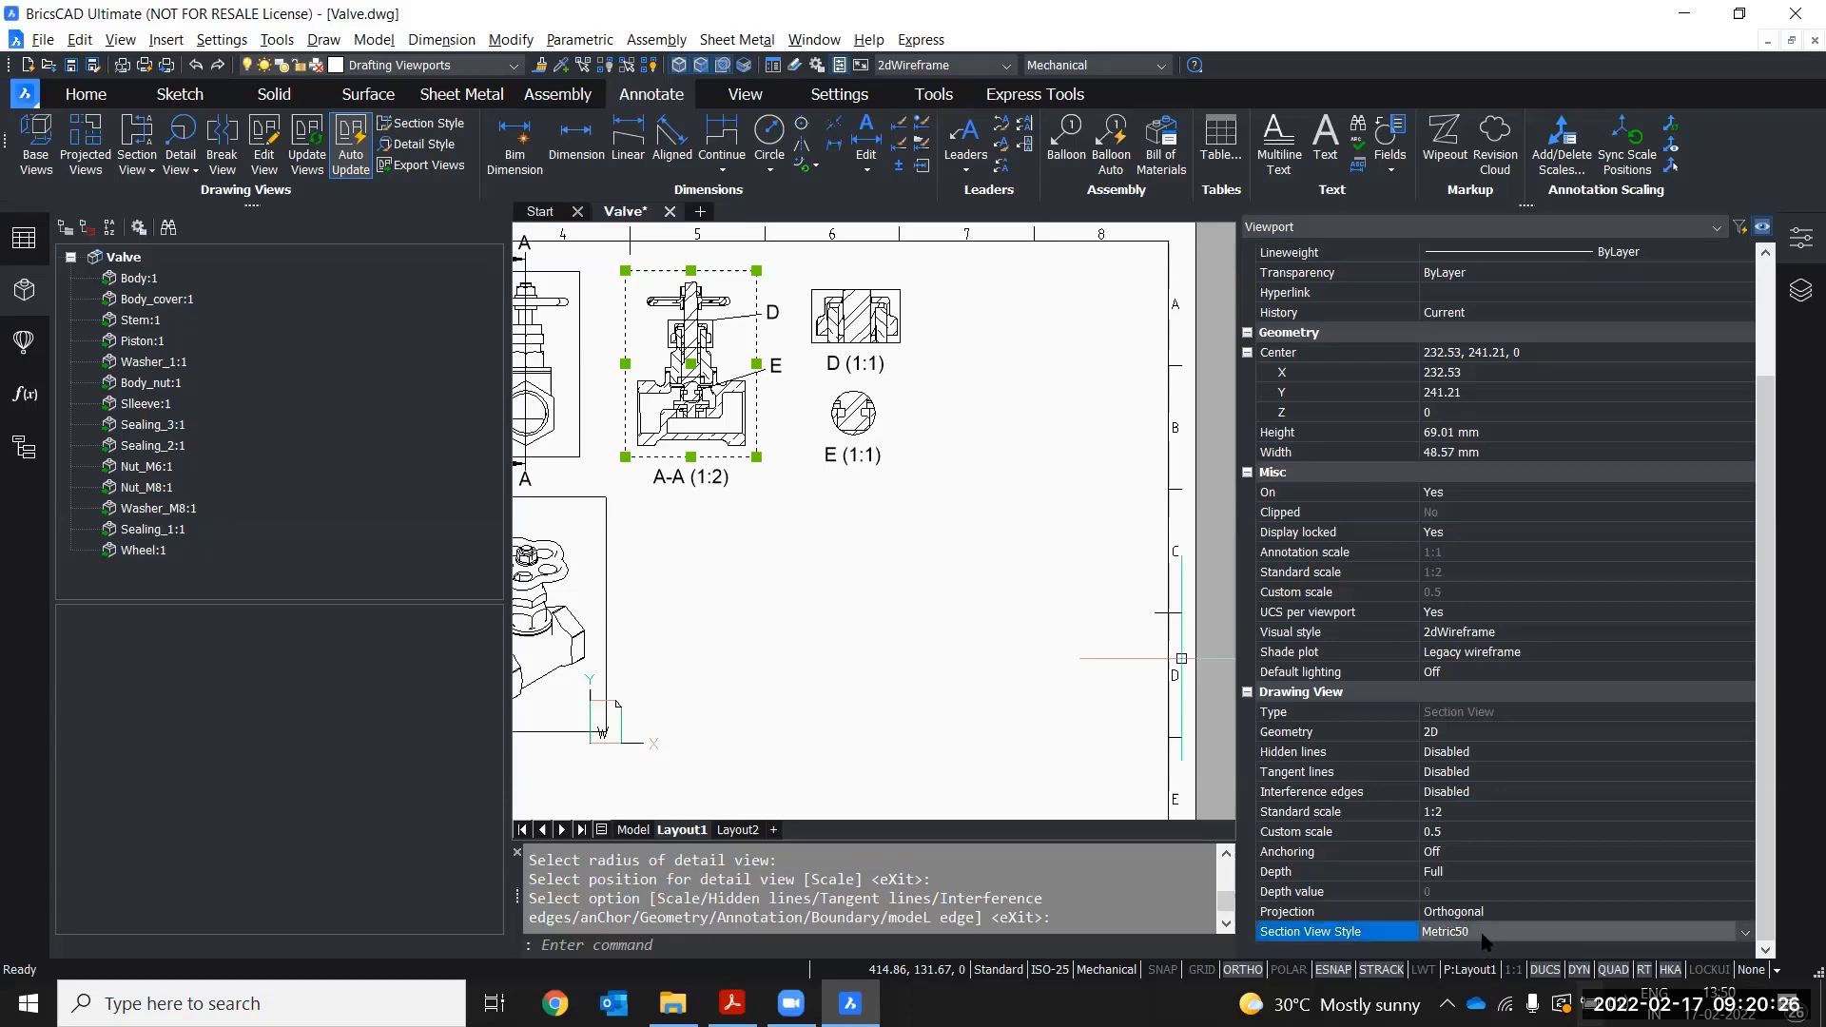
left_click(1443, 975)
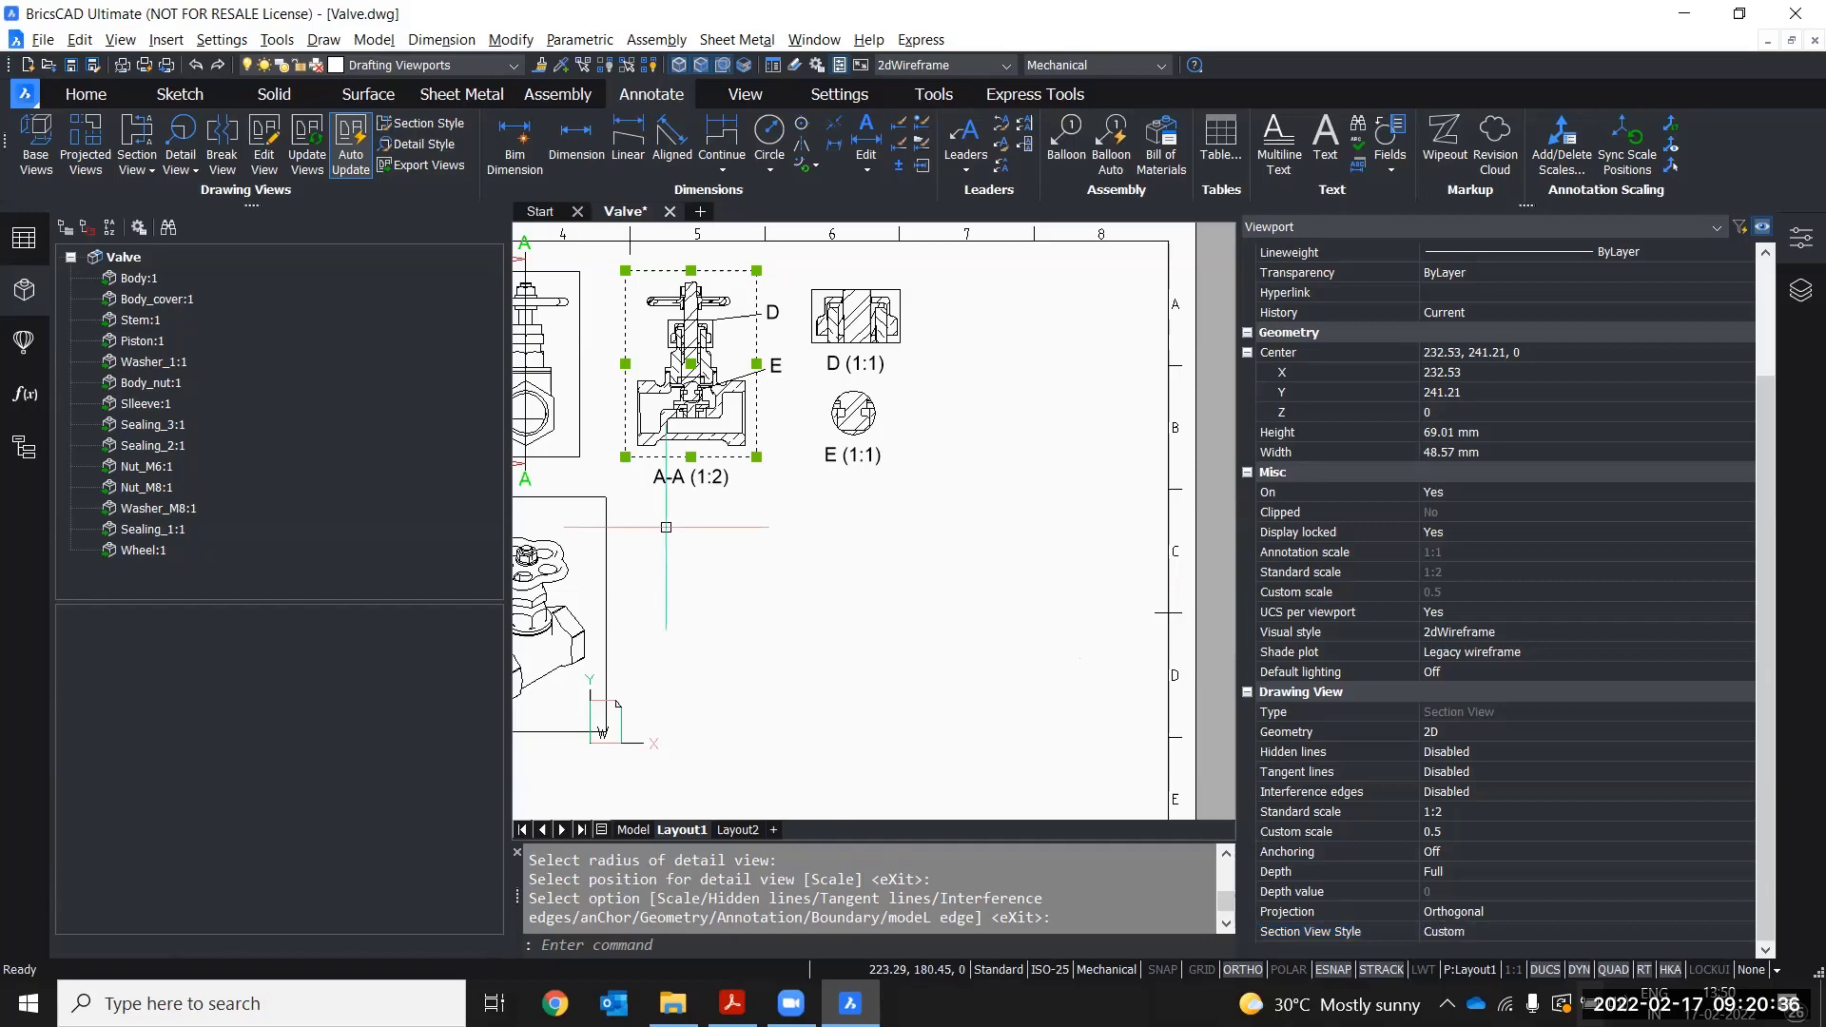
- Deselect the A-A view and examine the arrows and labels of section line A, up close and on the whole sheet
middle_click_drag(576, 480, 790, 524)
scroll(792, 524, "up", 3)
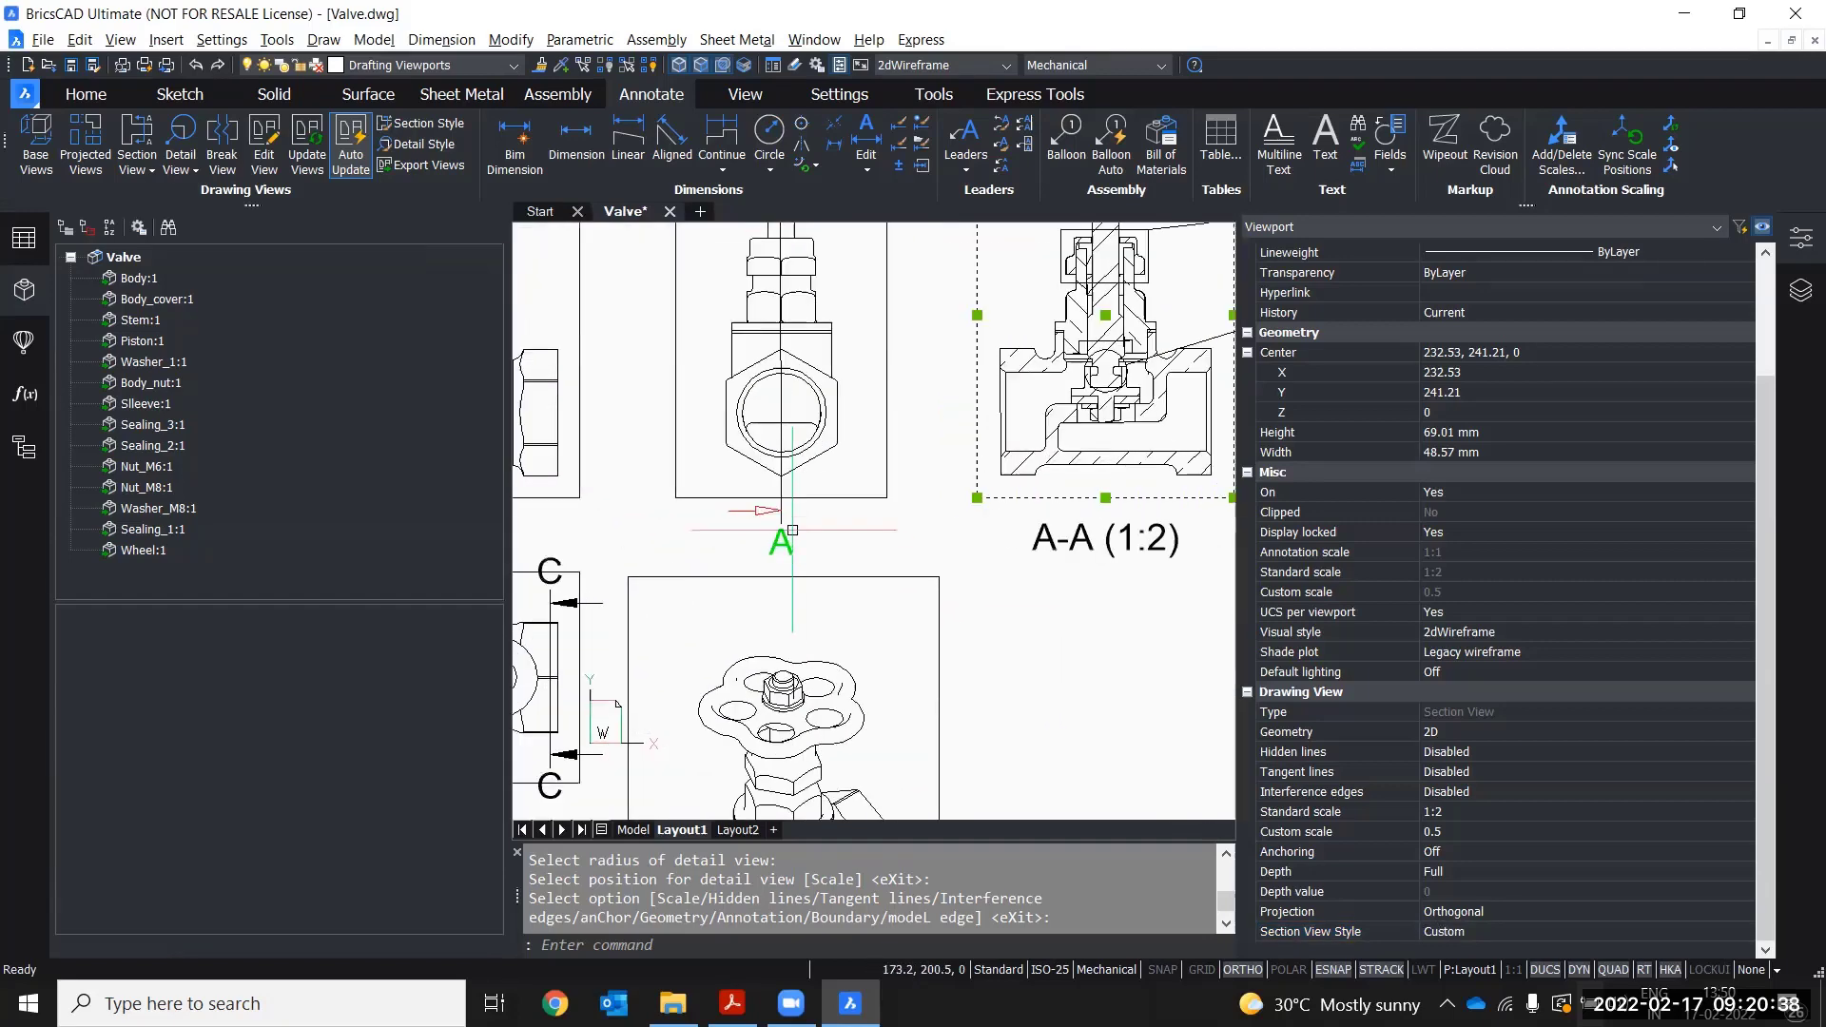
key("Escape")
scroll(809, 540, "up", 3)
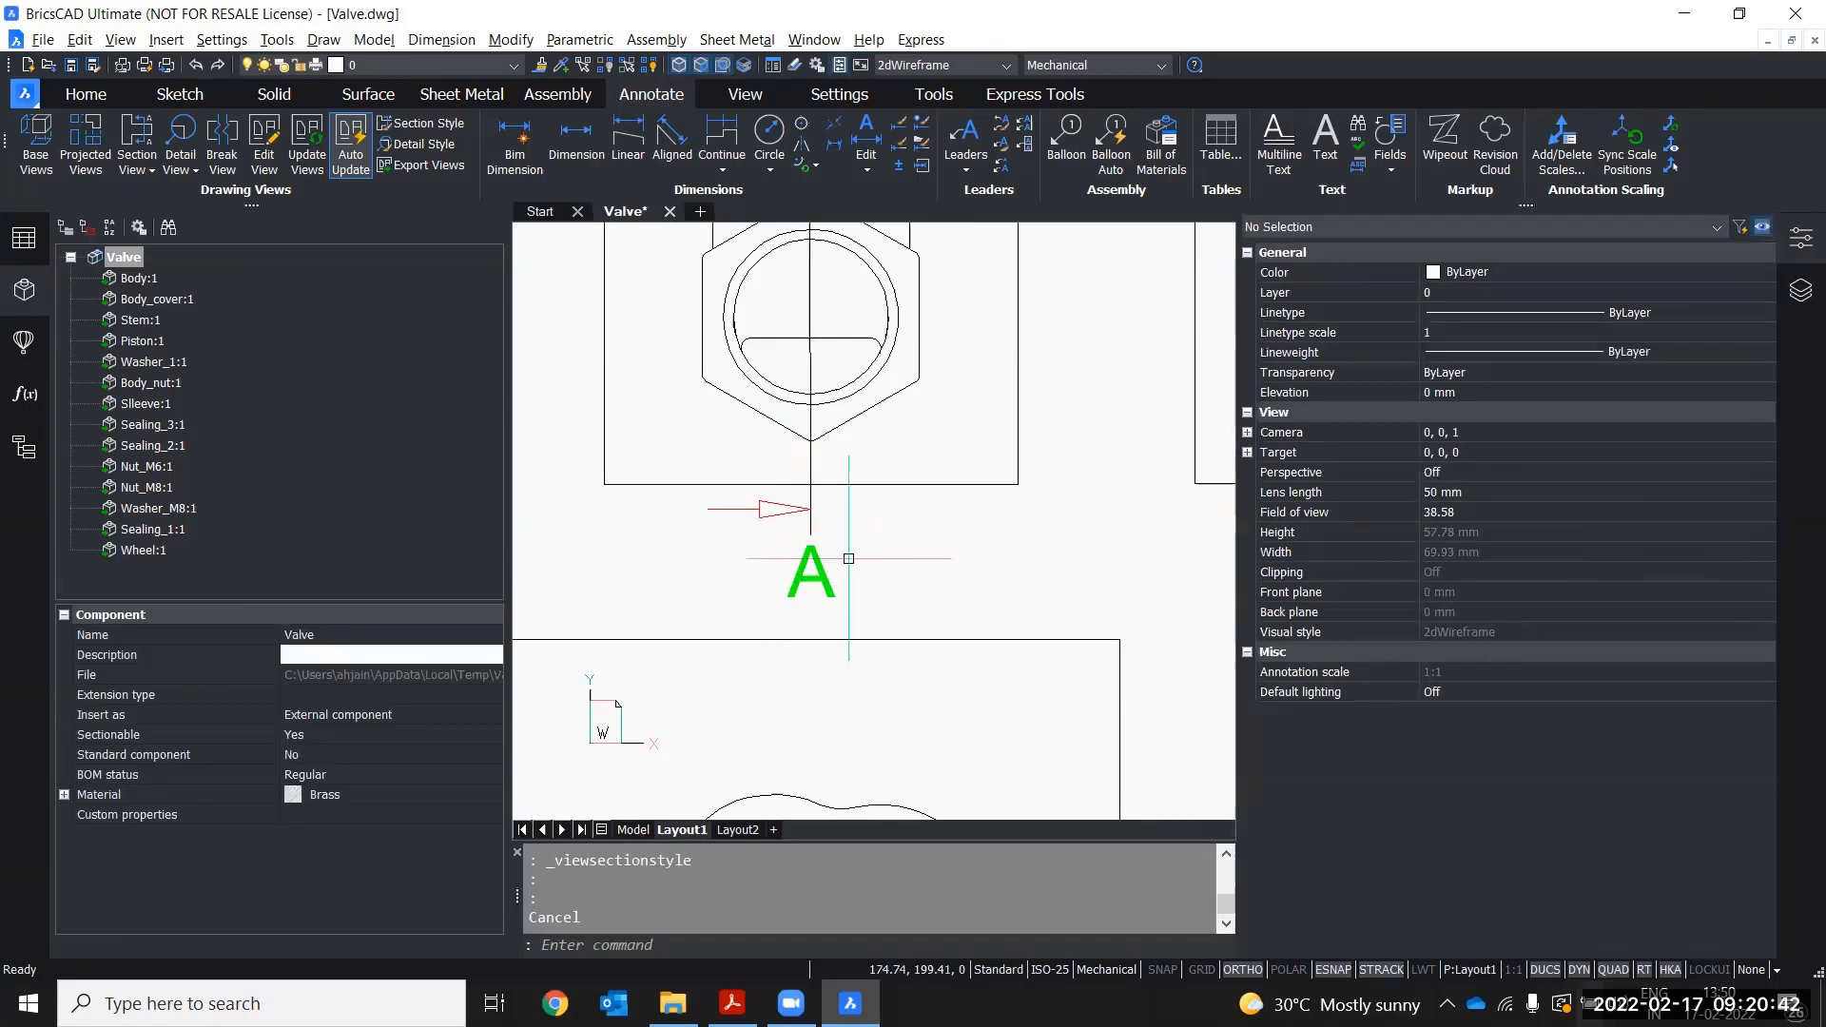
scroll(962, 590, "down", 3)
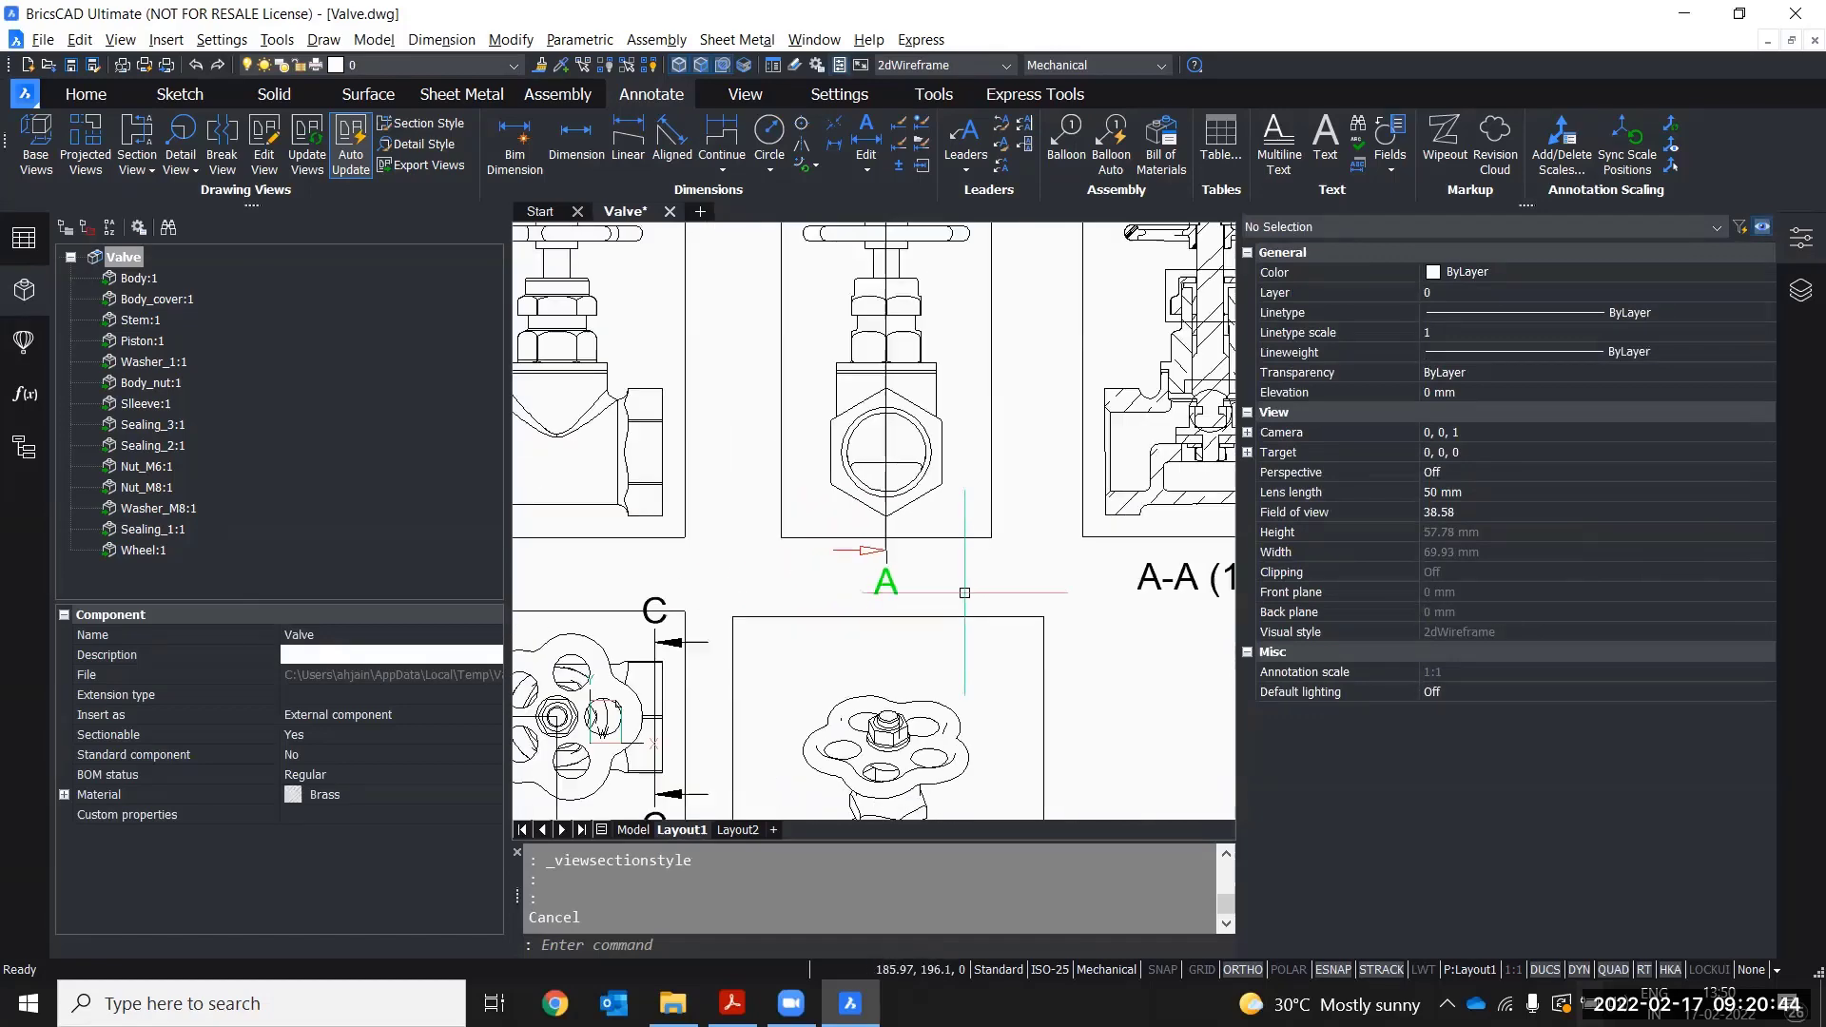
scroll(964, 593, "down", 2)
middle_click_drag(1045, 599, 889, 576)
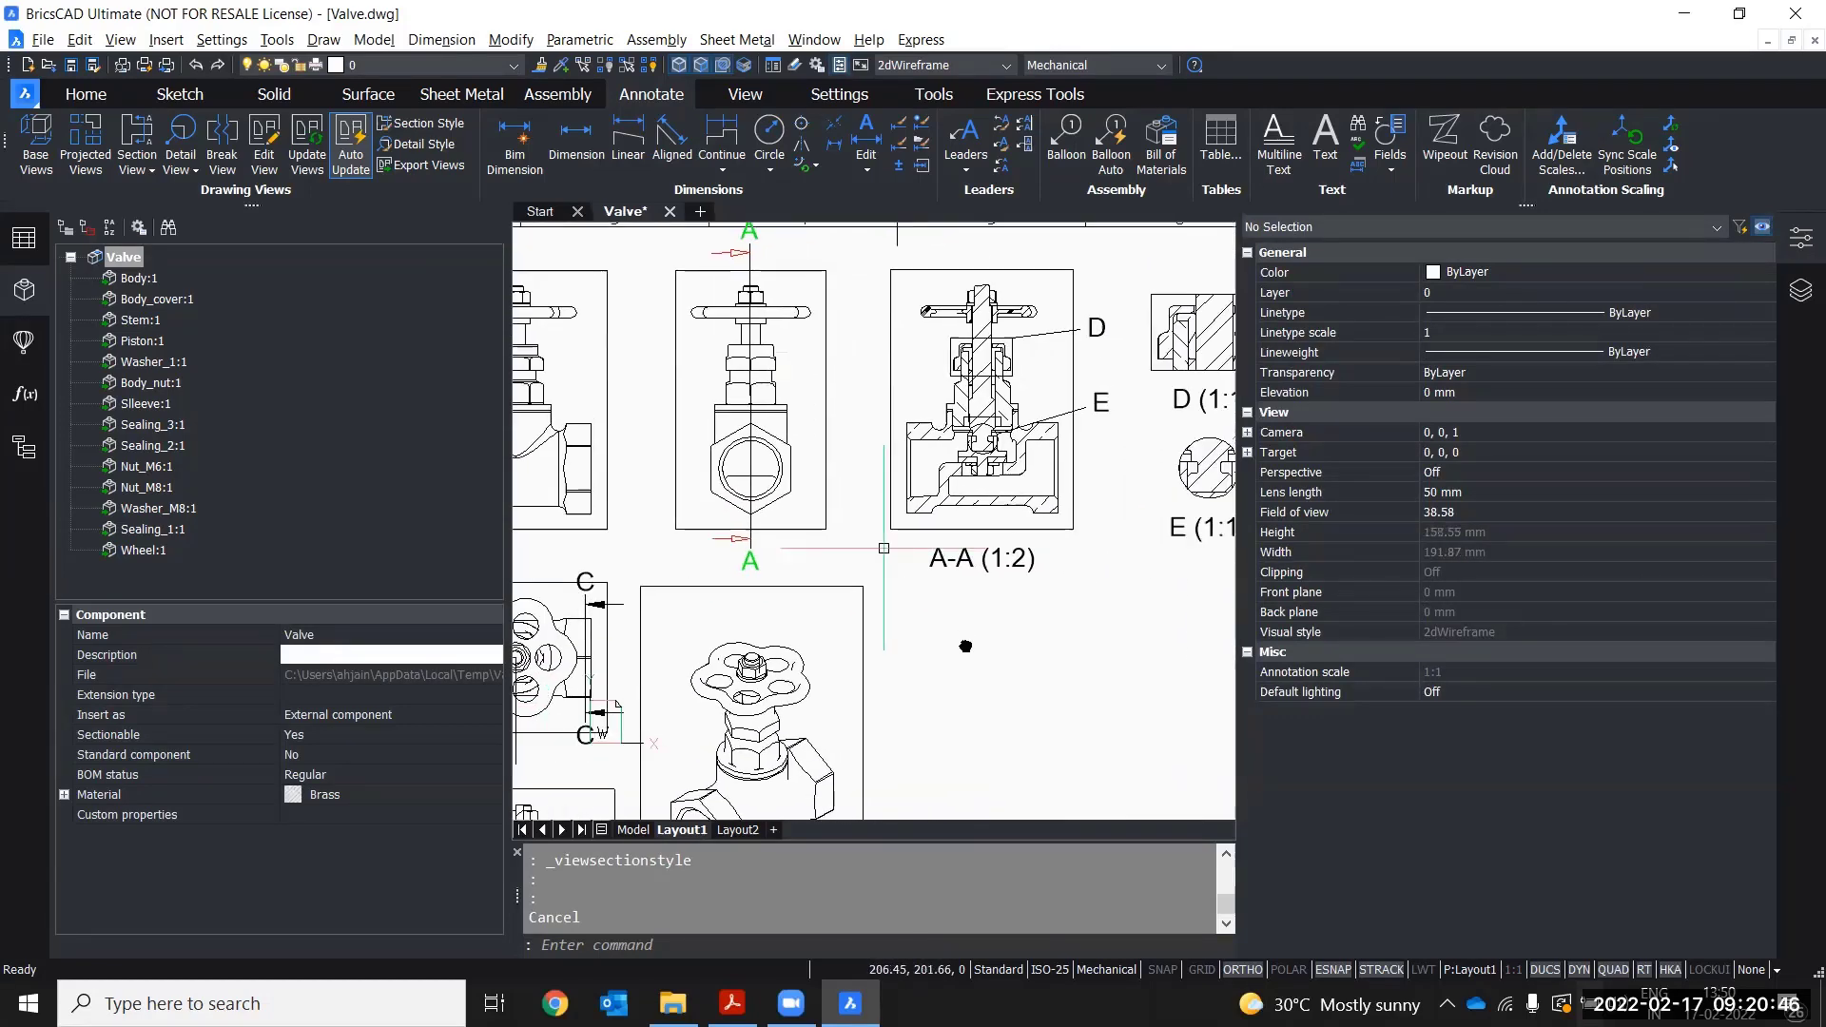
middle_click_drag(967, 644, 980, 695)
scroll(956, 552, "down", 3)
middle_click_drag(954, 570, 952, 511)
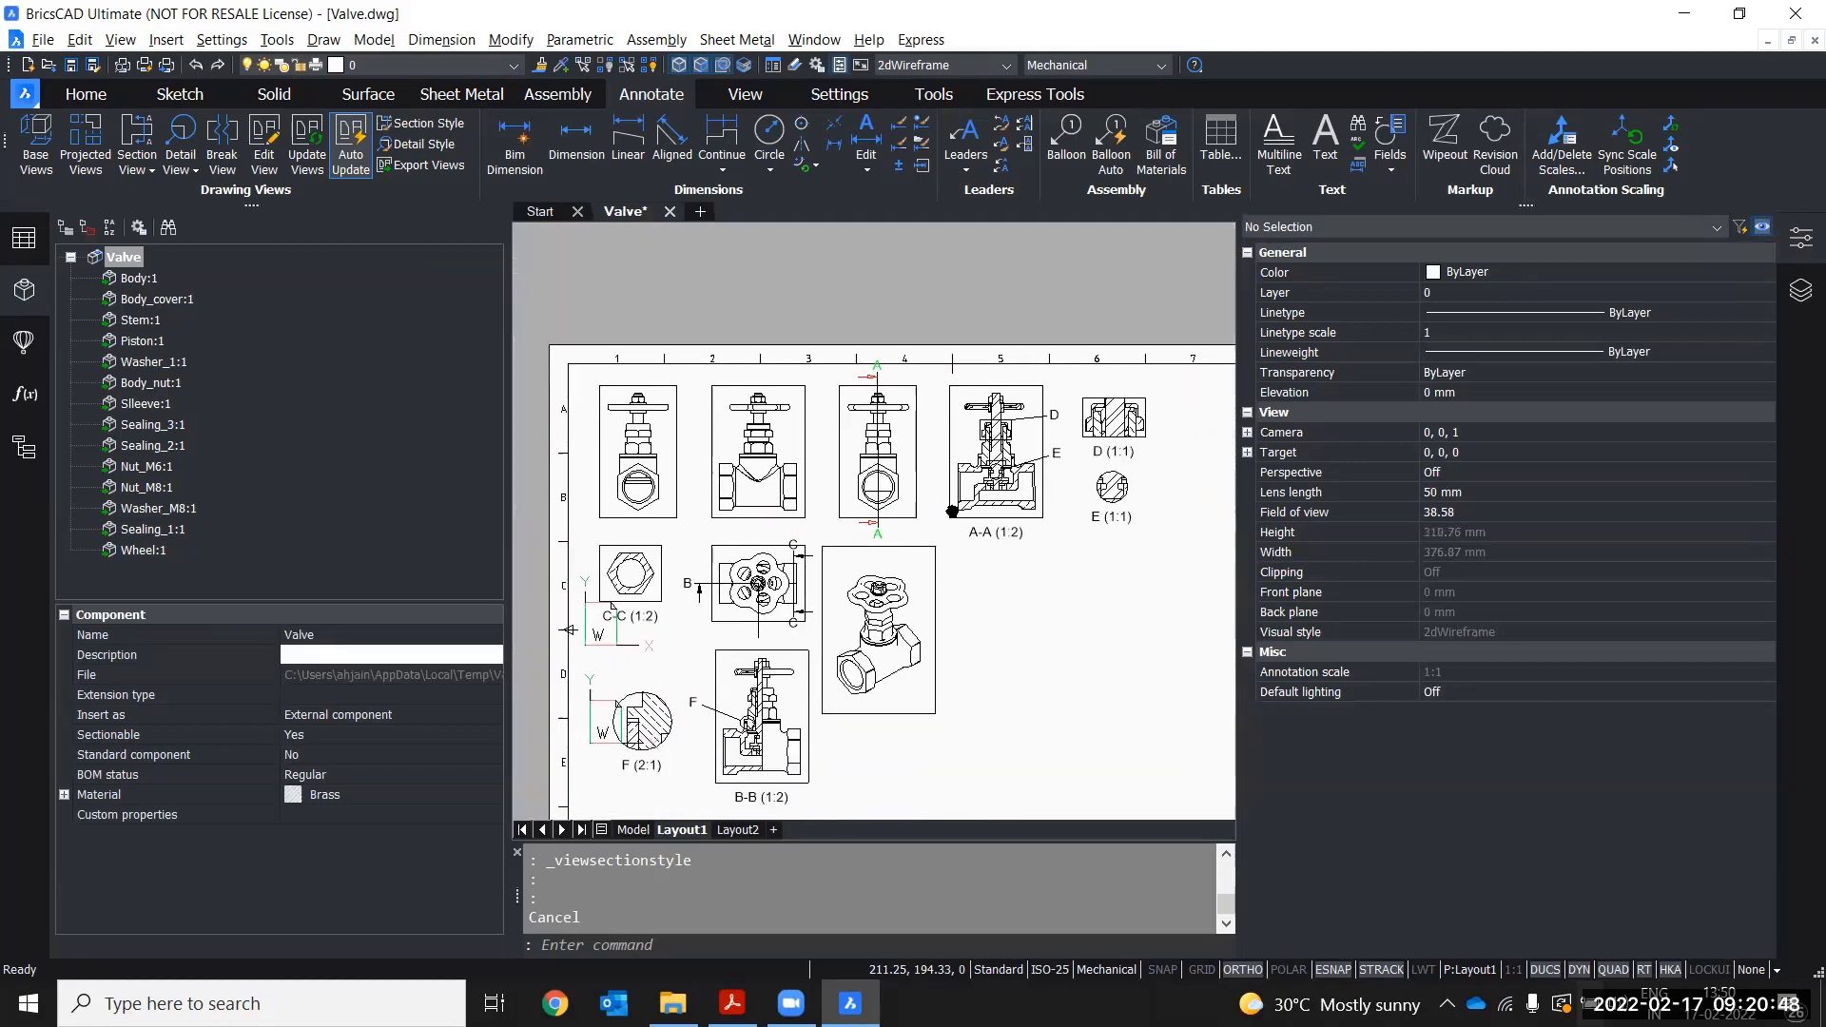
- Select the F (2:1) detail view and set its Detail View Style to Custom
middle_click_drag(870, 715, 978, 664)
scroll(826, 679, "up", 2)
scroll(856, 670, "up", 2)
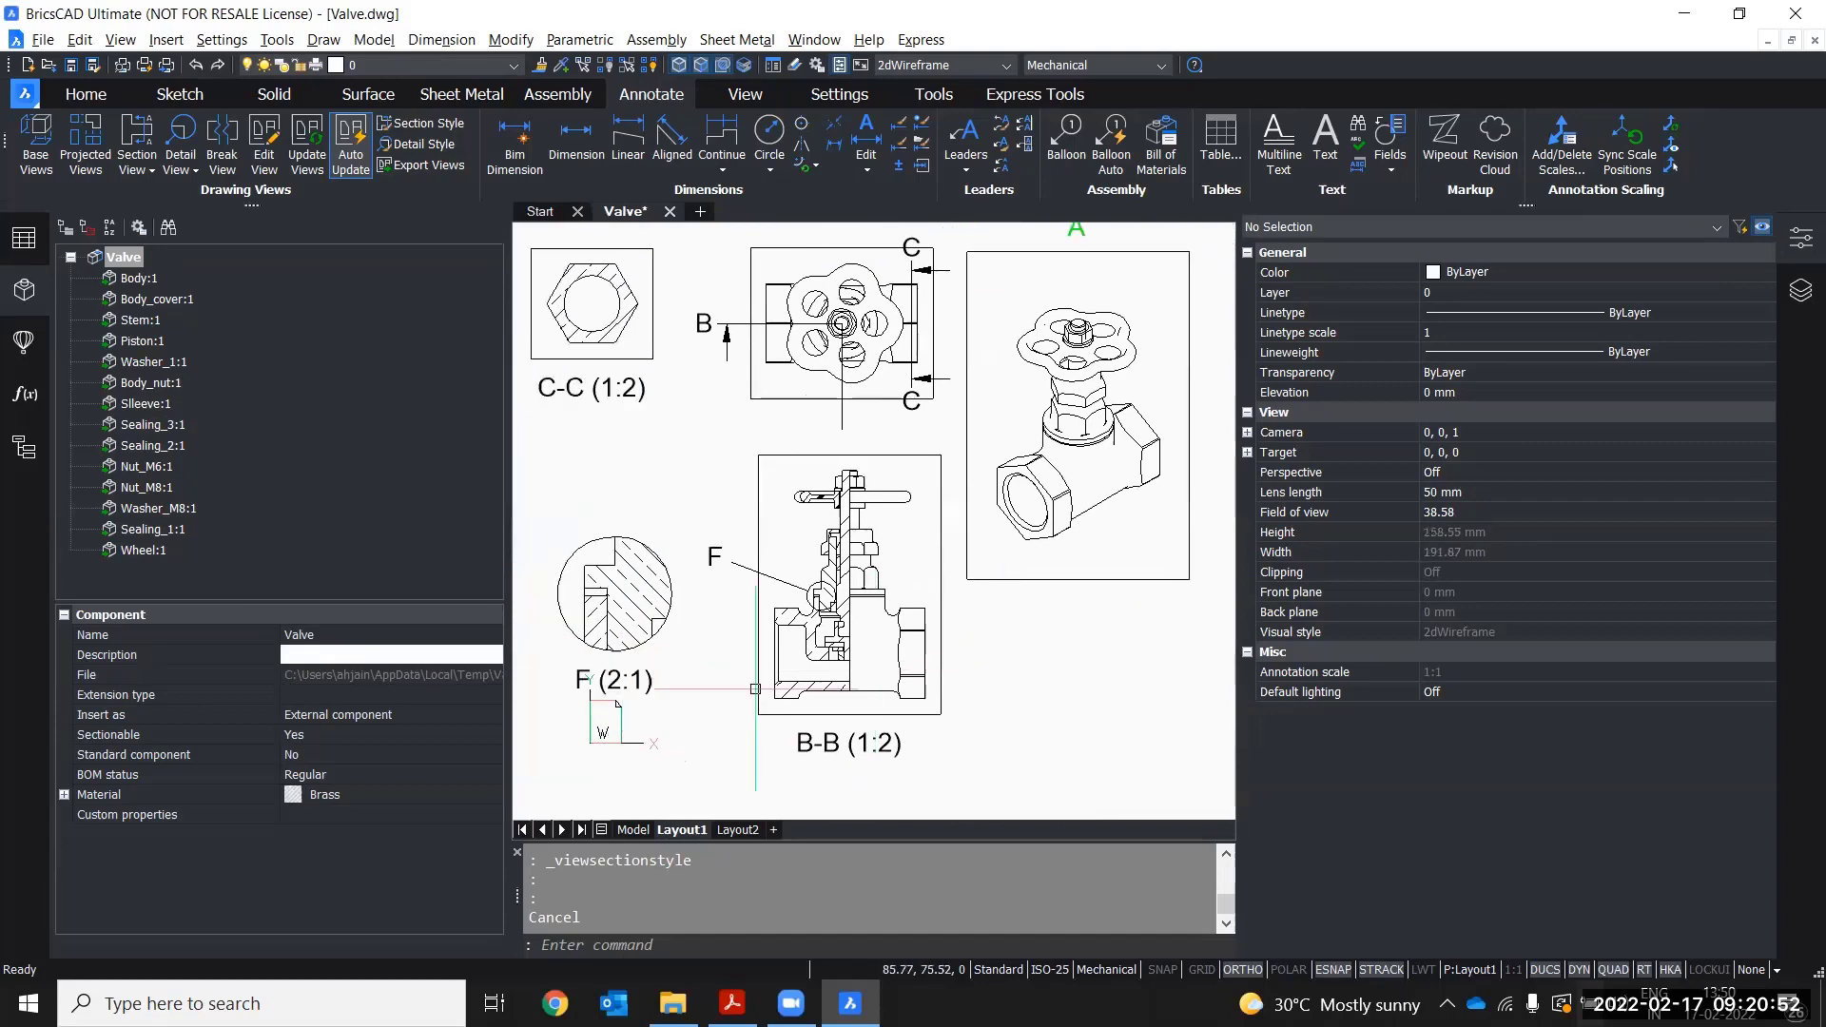
left_click(667, 626)
scroll(1498, 761, "down", 3)
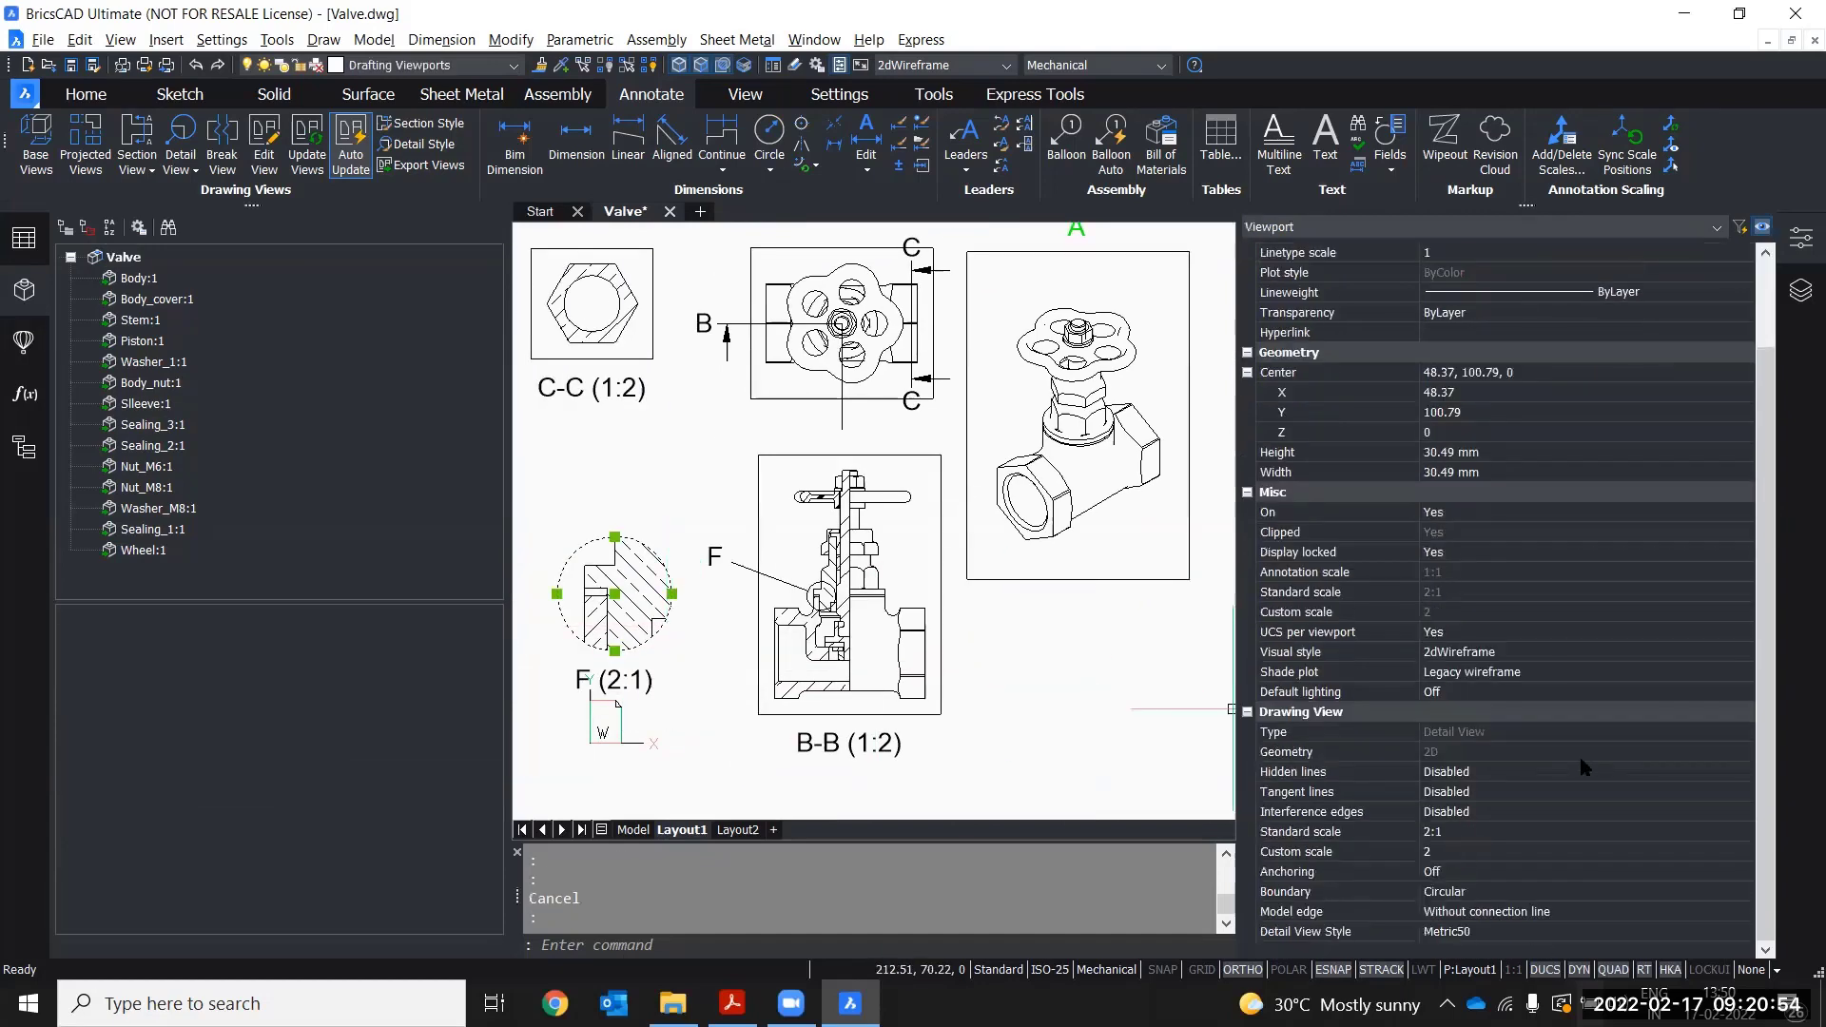
left_click(1462, 935)
left_click(1462, 937)
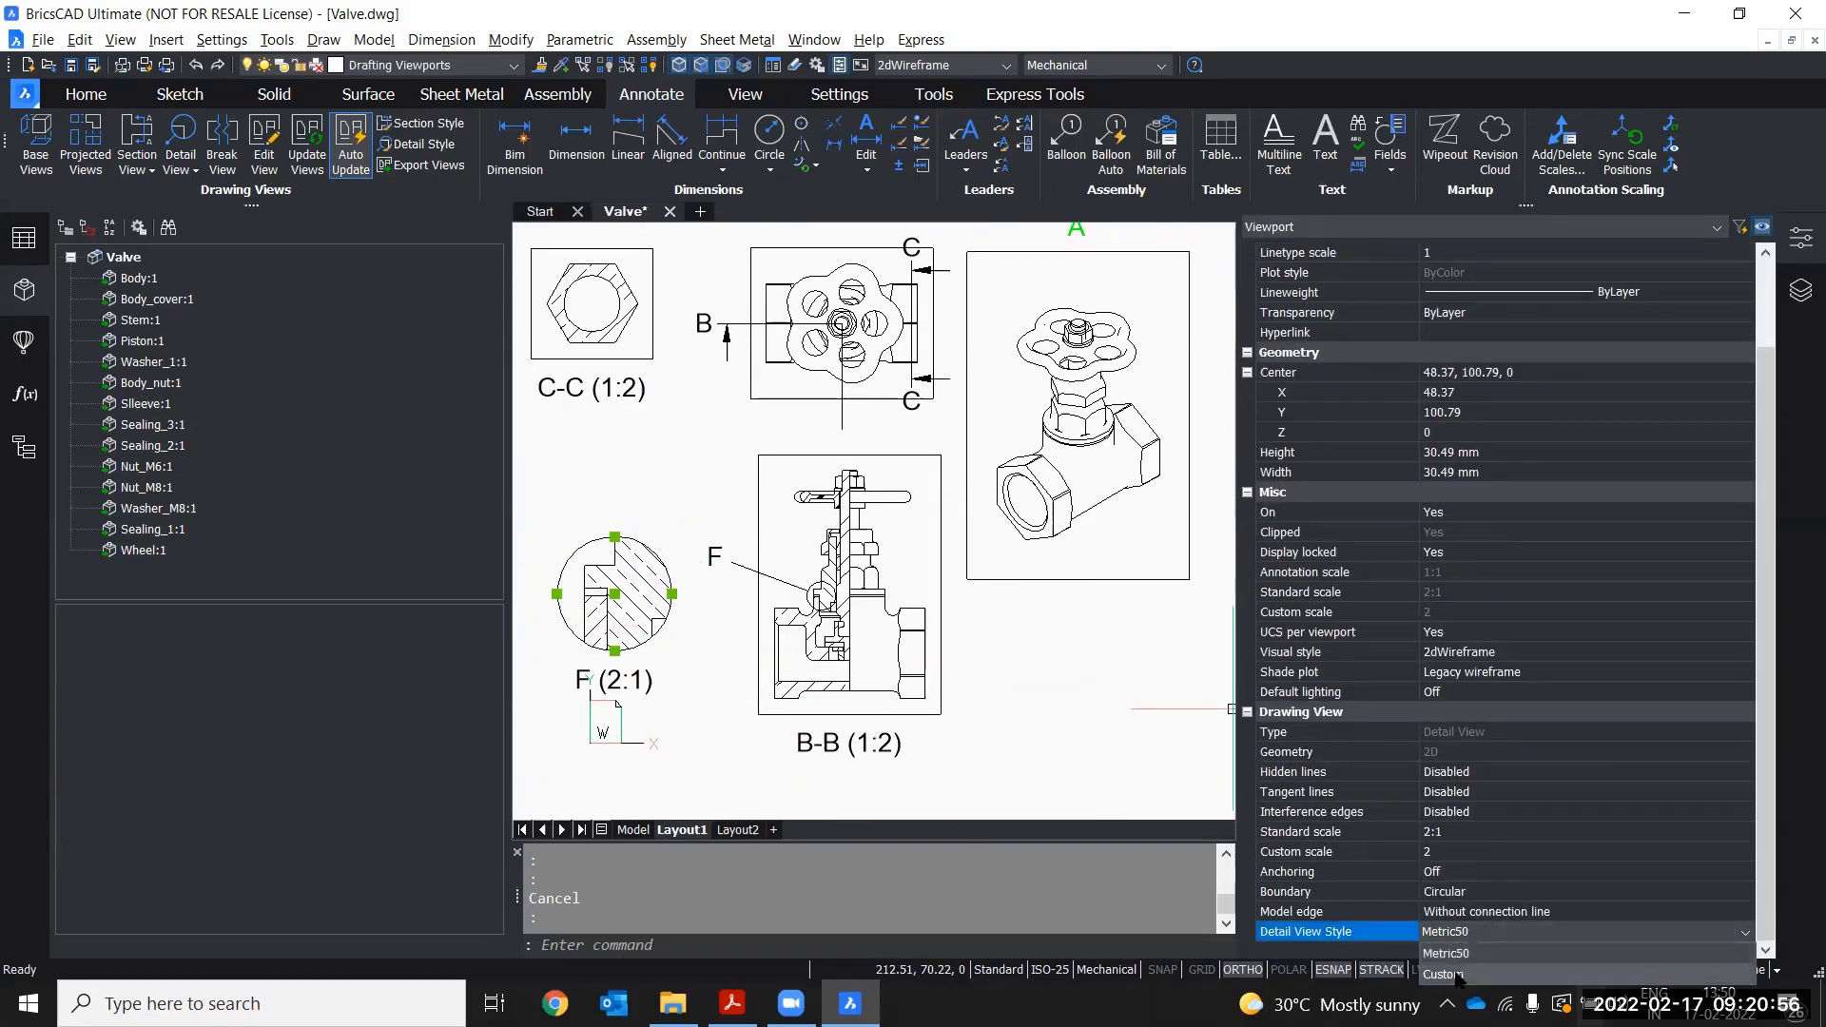
left_click(1484, 961)
- Deselect the F view and examine its boundary, label and leader line, up close and on the whole sheet
scroll(650, 661, "up", 4)
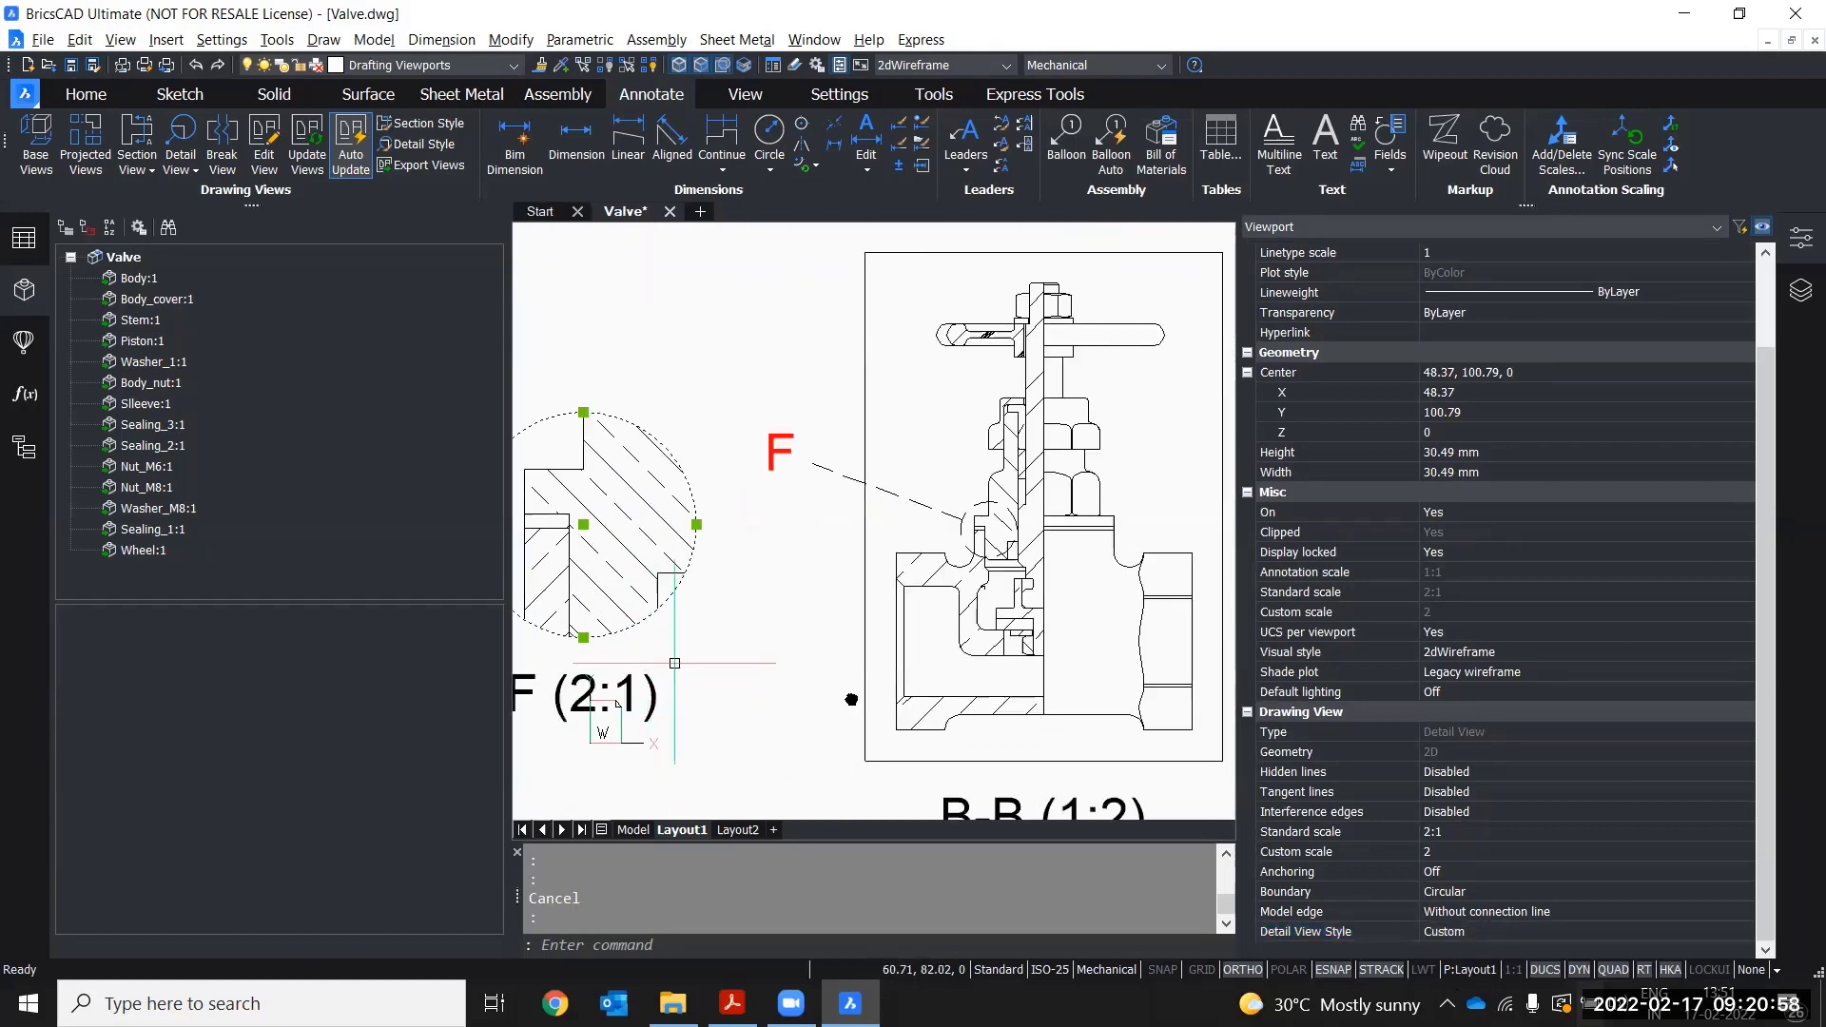
middle_click_drag(650, 662, 878, 702)
key("Escape")
scroll(927, 608, "up", 6)
scroll(923, 607, "up", 2)
scroll(913, 604, "down", 2)
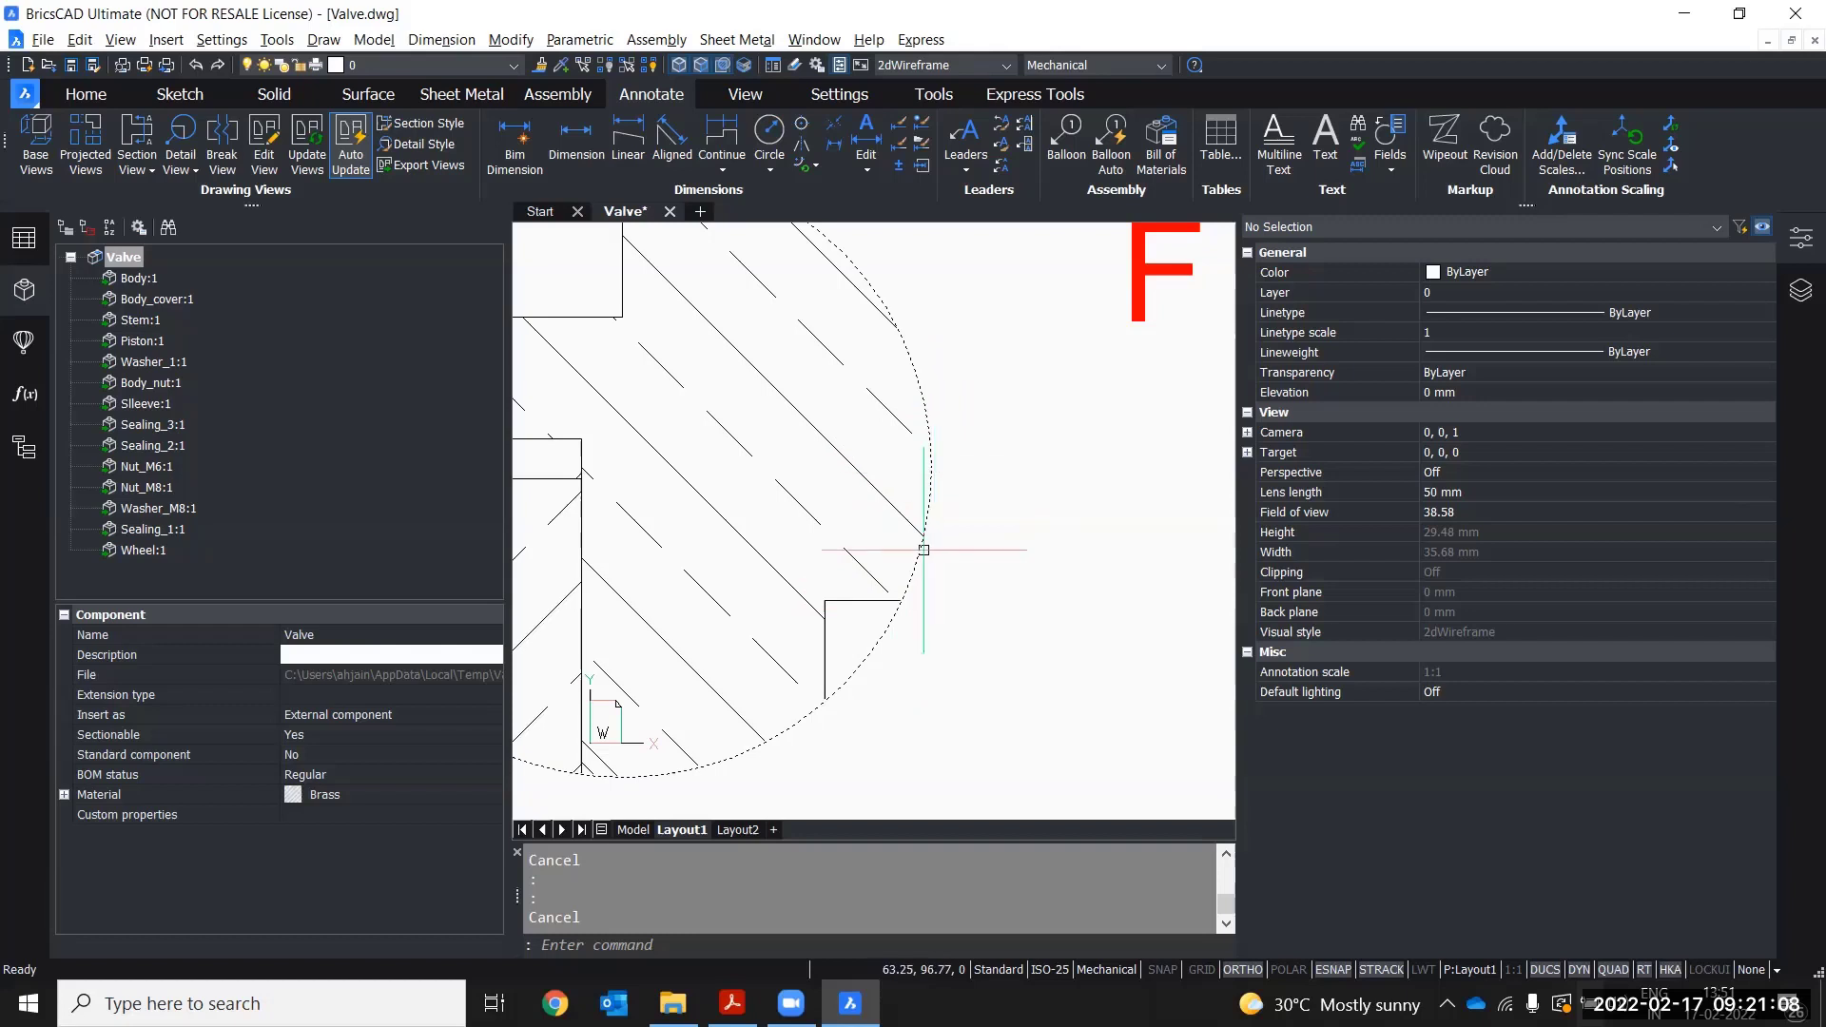
scroll(1053, 551, "down", 2)
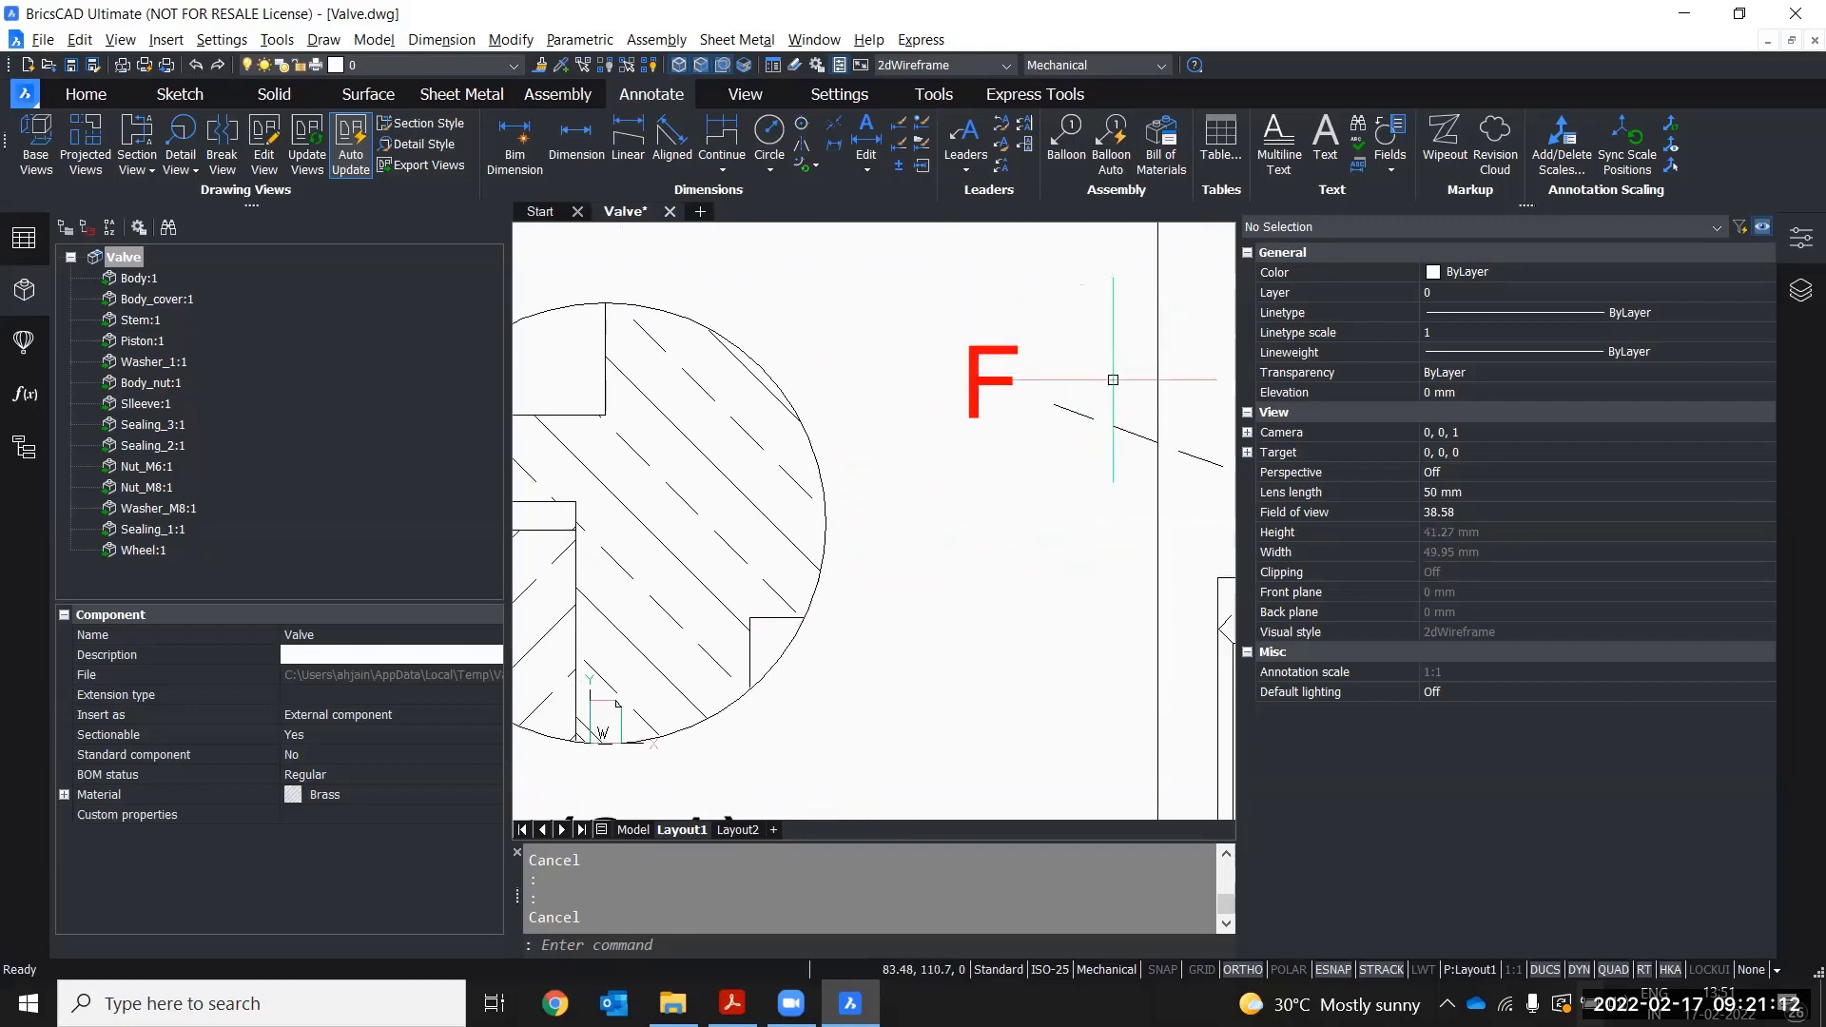
scroll(994, 447, "down", 8)
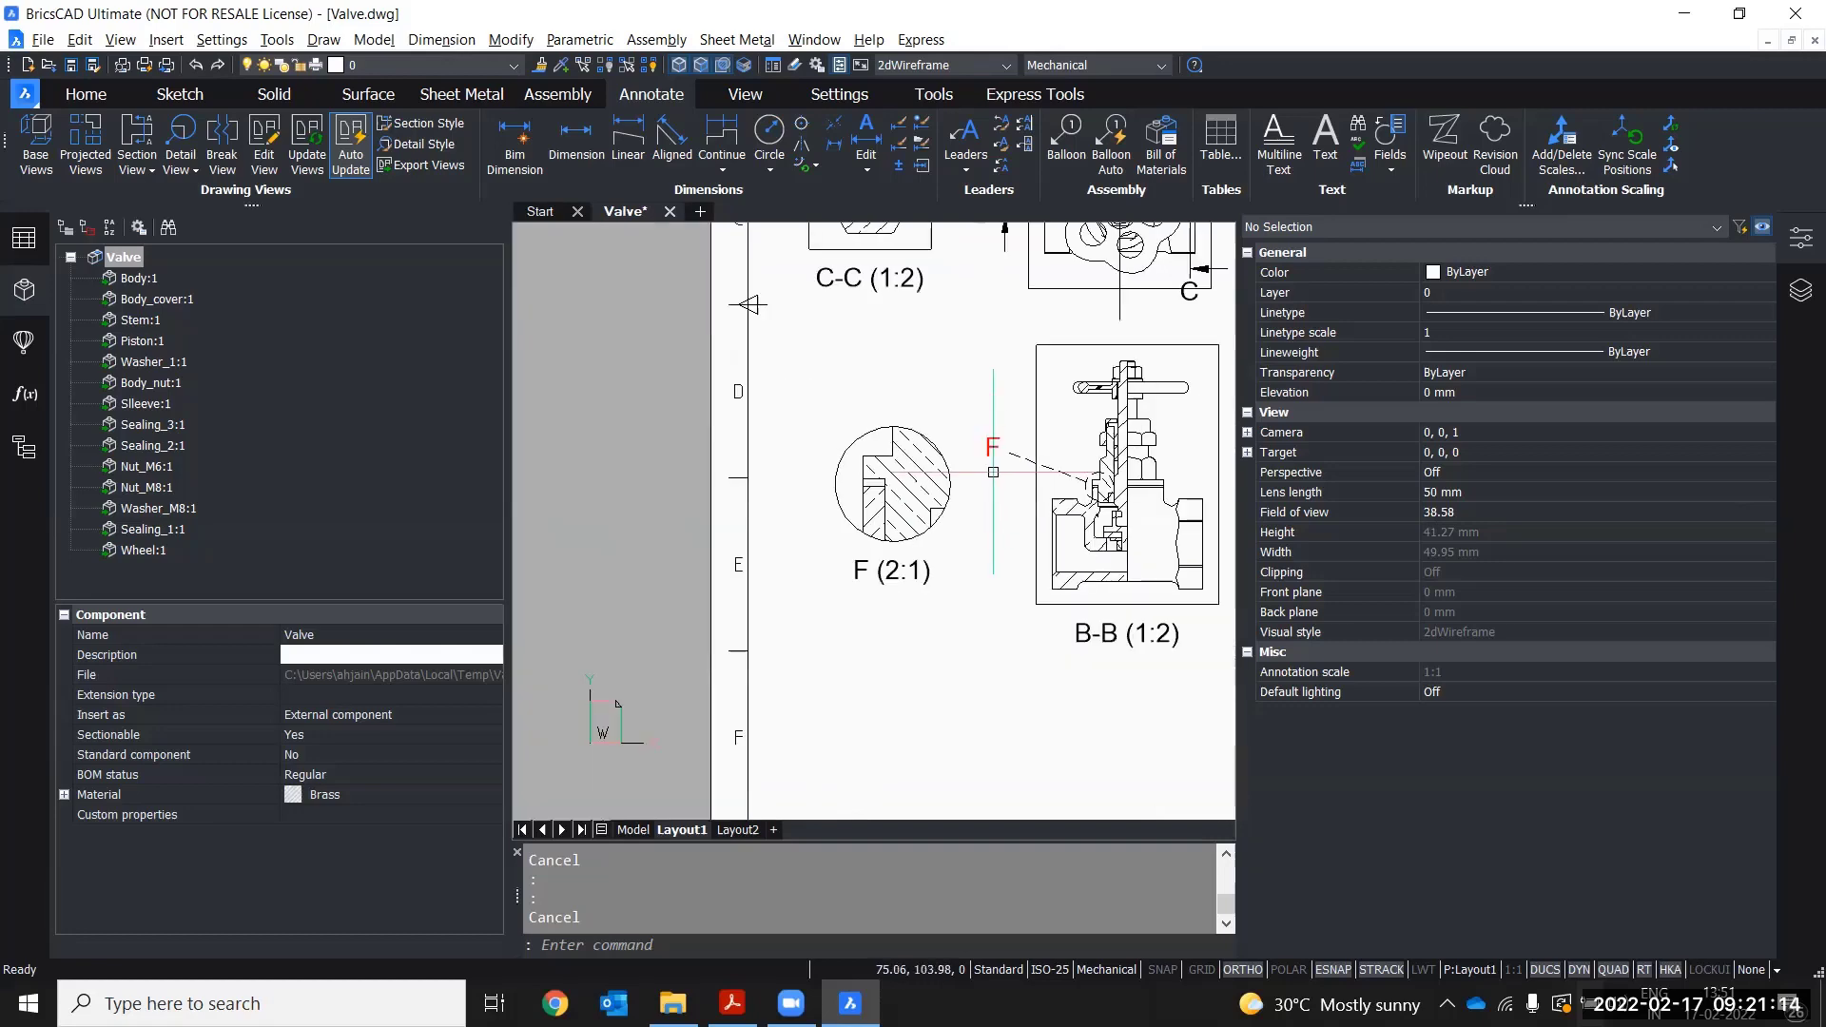
middle_click_drag(971, 598, 880, 646)
scroll(613, 635, "down", 2)
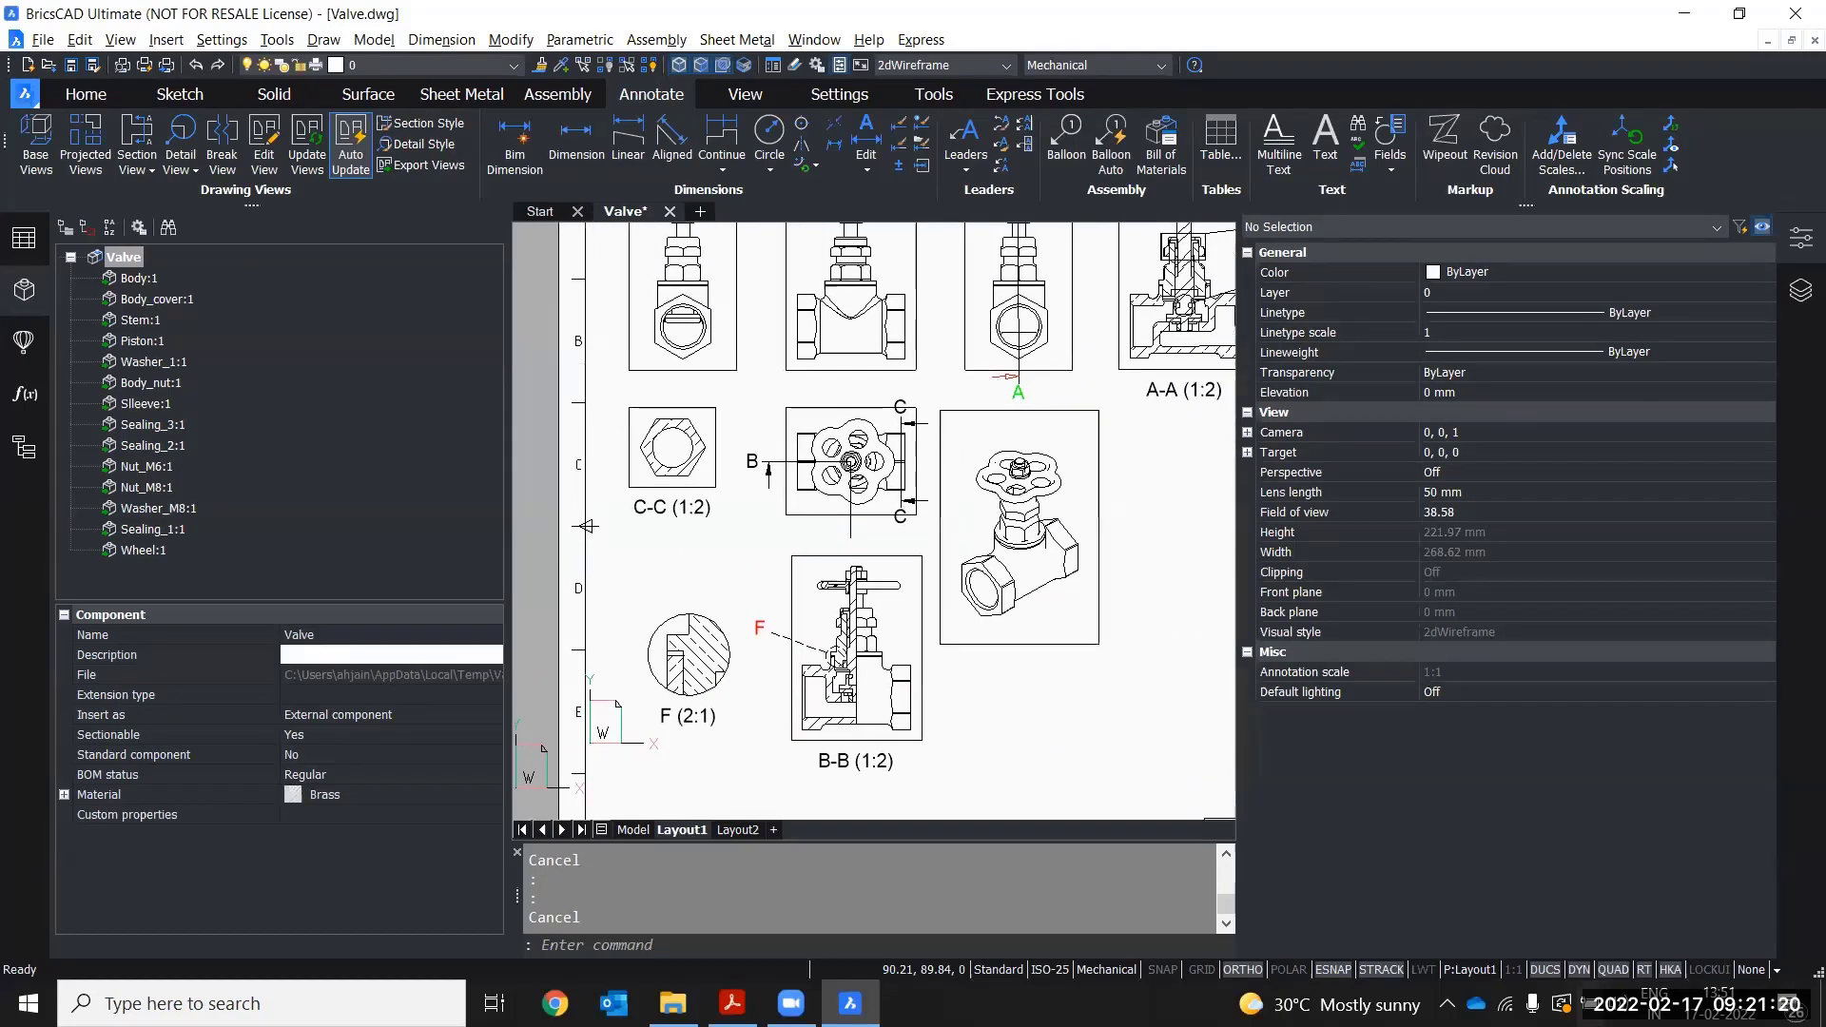
scroll(1009, 677, "down", 2)
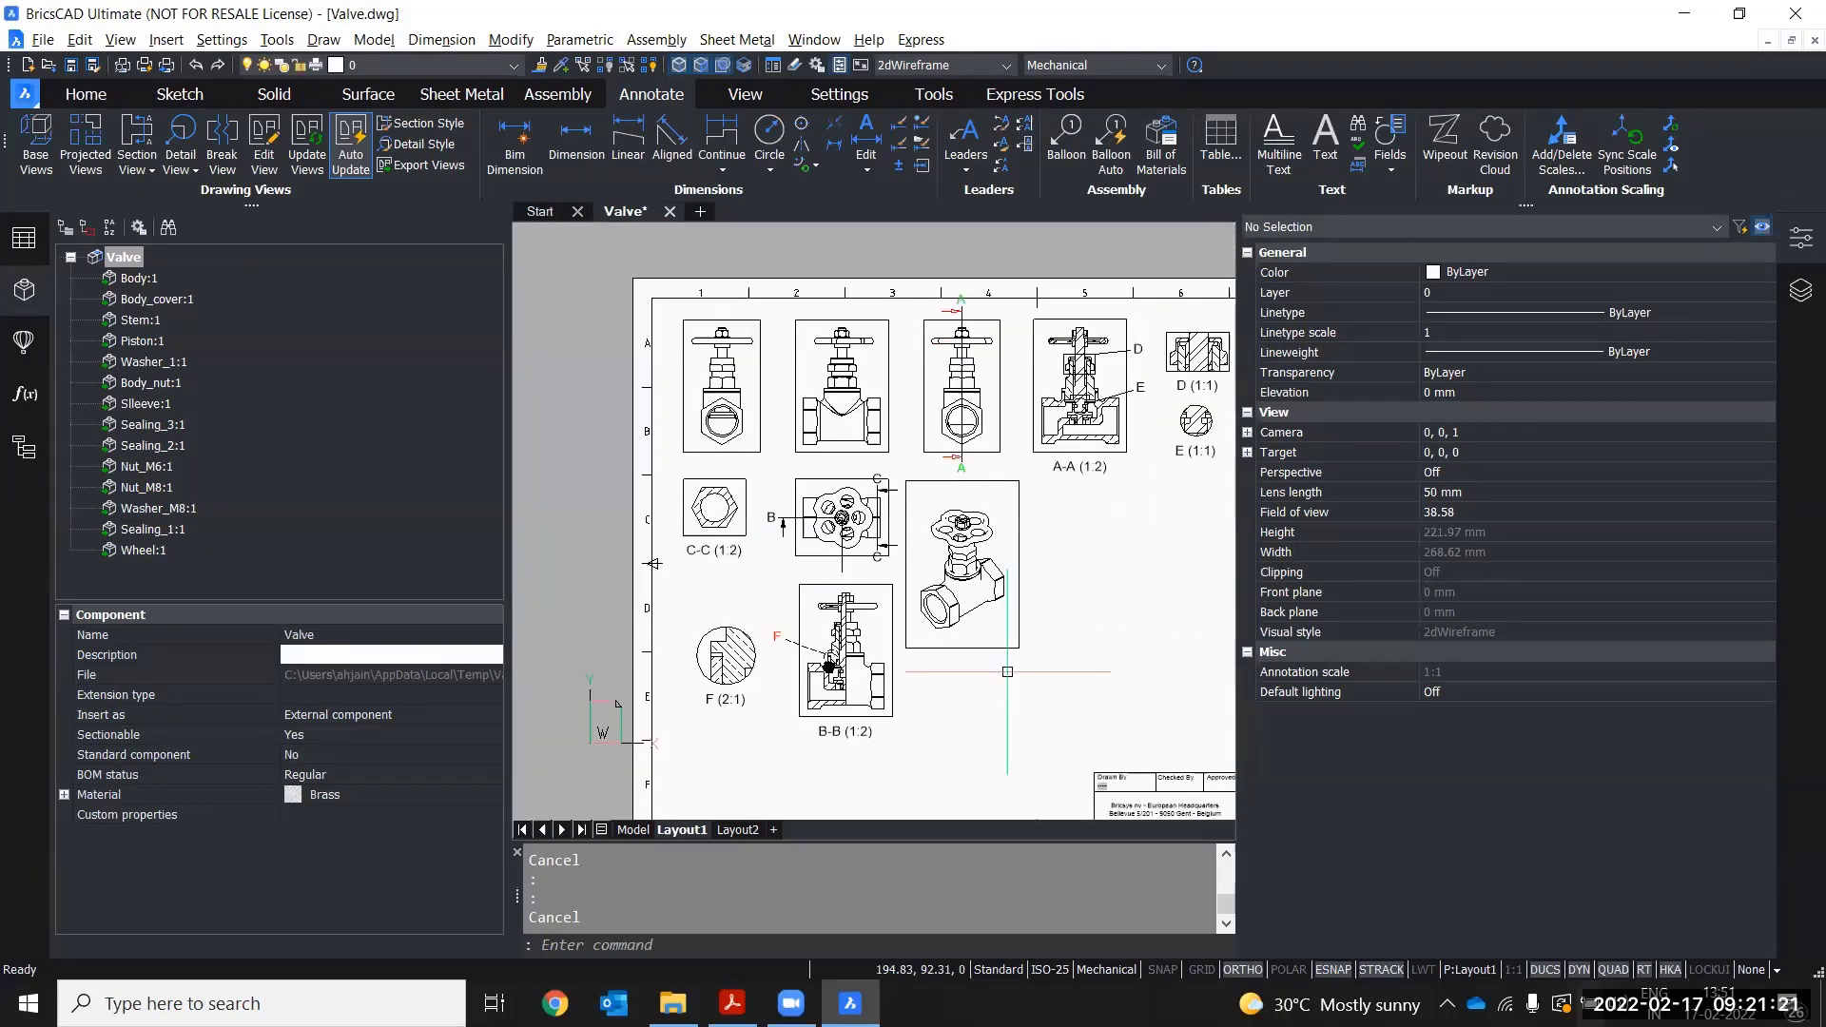
- Hide the properties and insert a bill of materials with added Mass and Materials columns in the empty area above the title block
left_click(1801, 237)
middle_click_drag(1142, 438, 1107, 413)
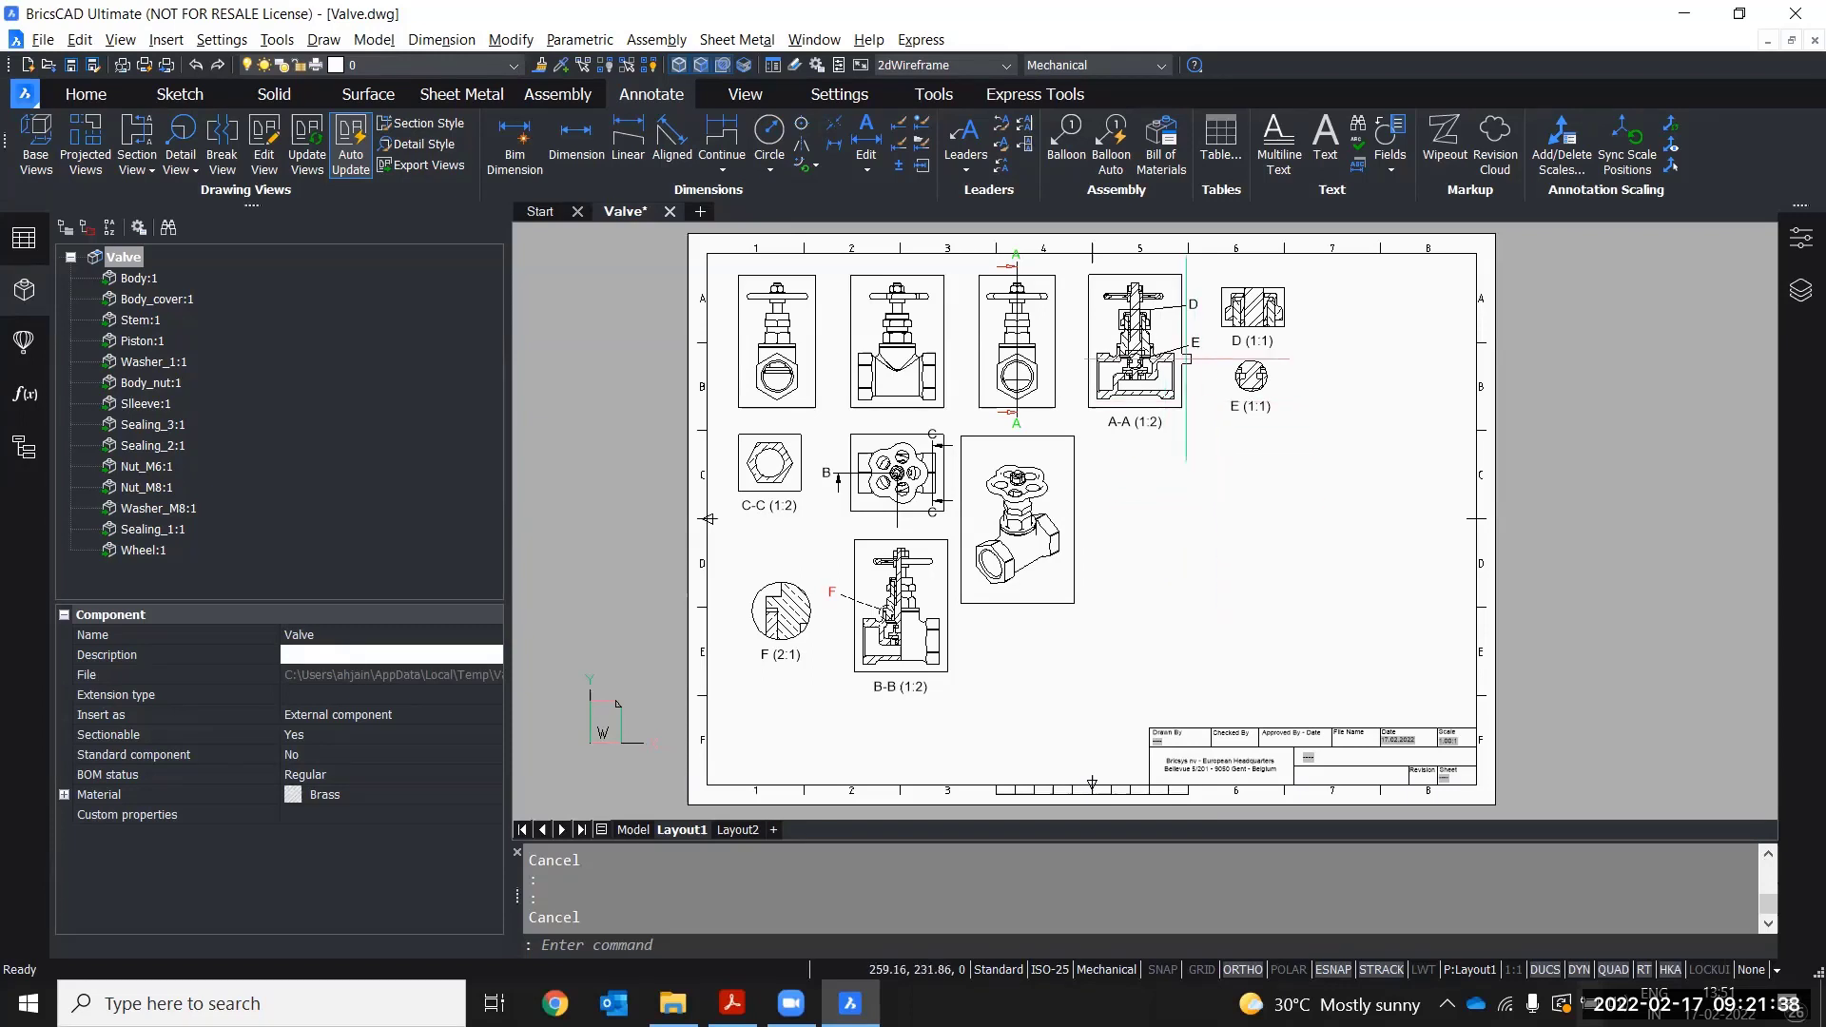
left_click(1175, 175)
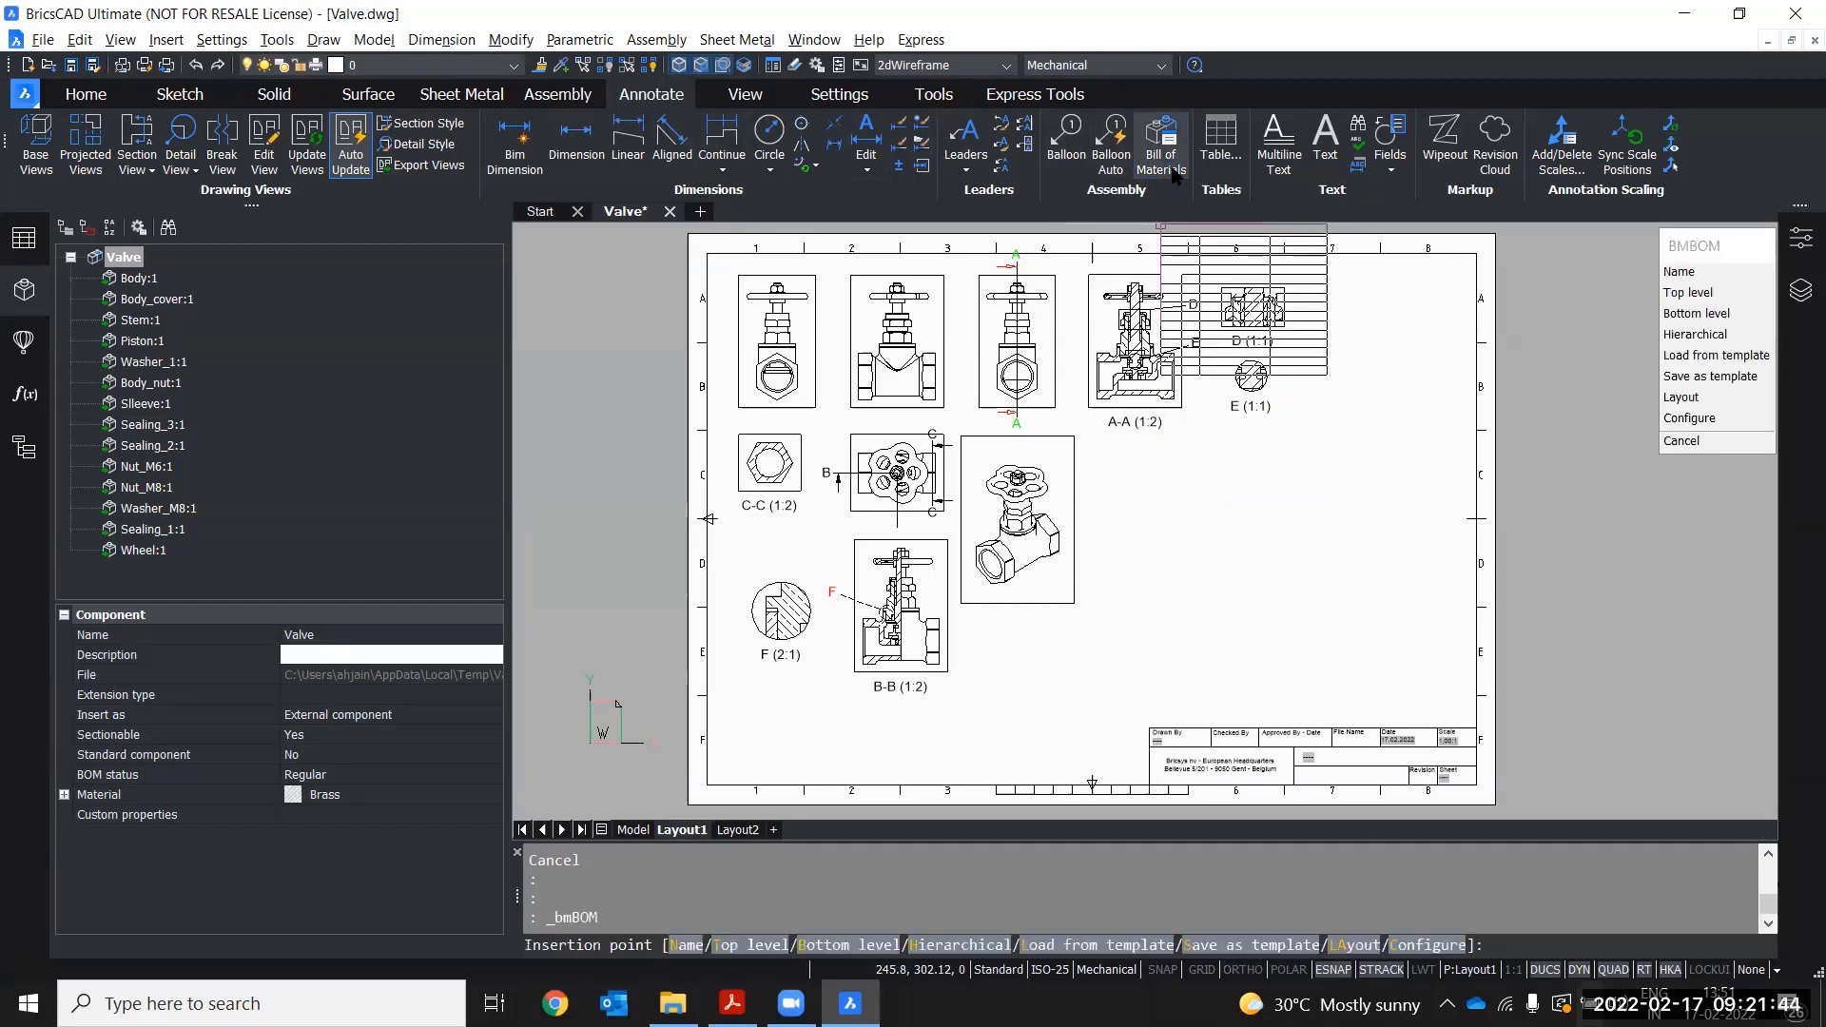
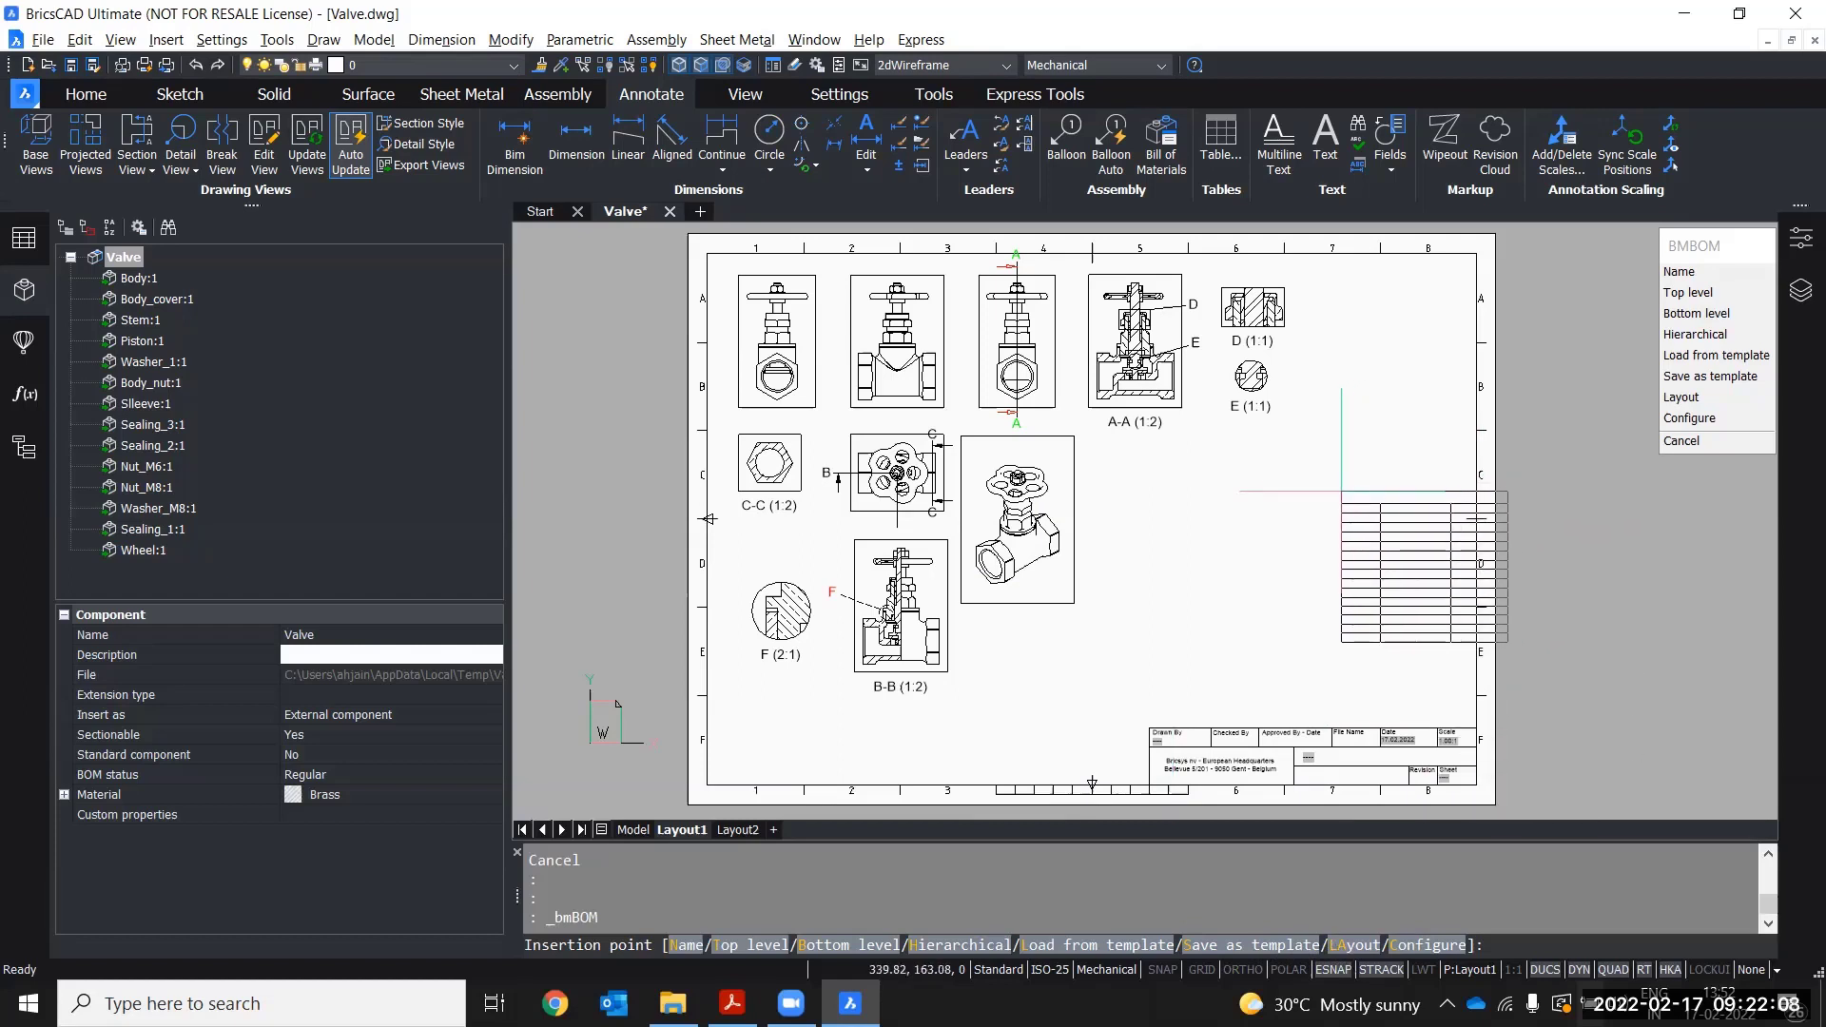
left_click(1424, 945)
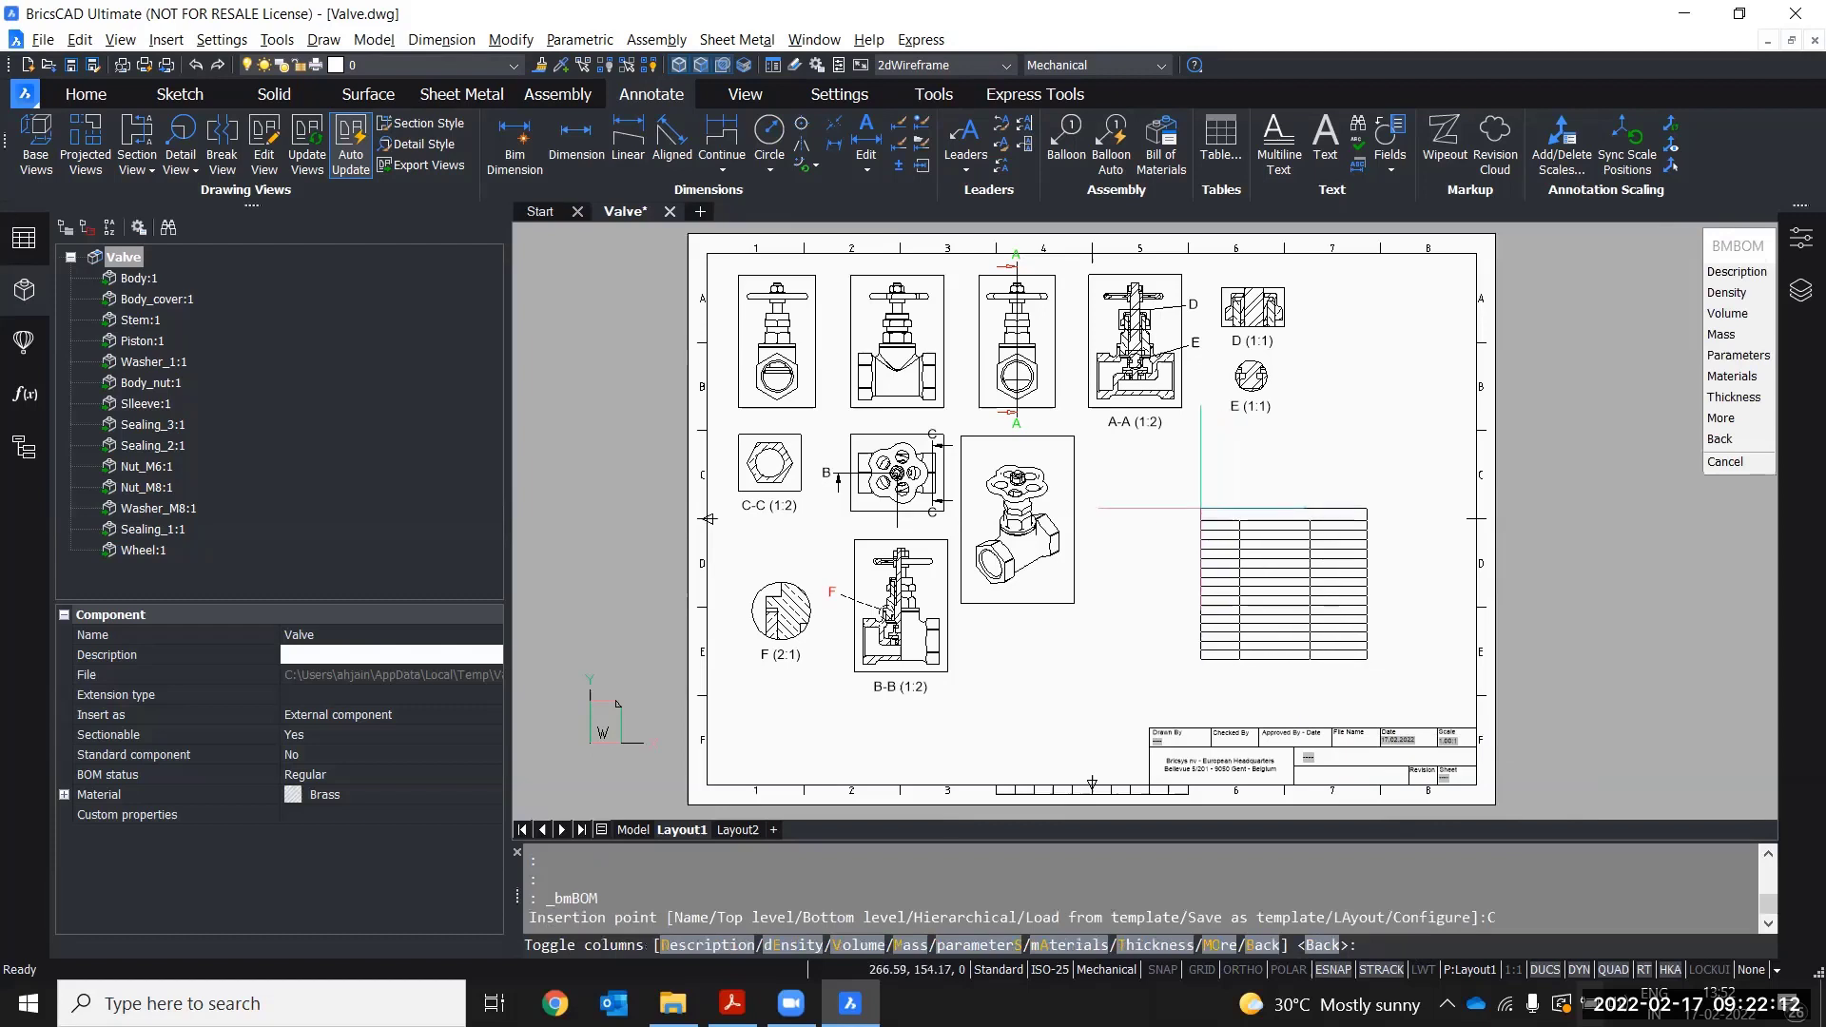
left_click(911, 946)
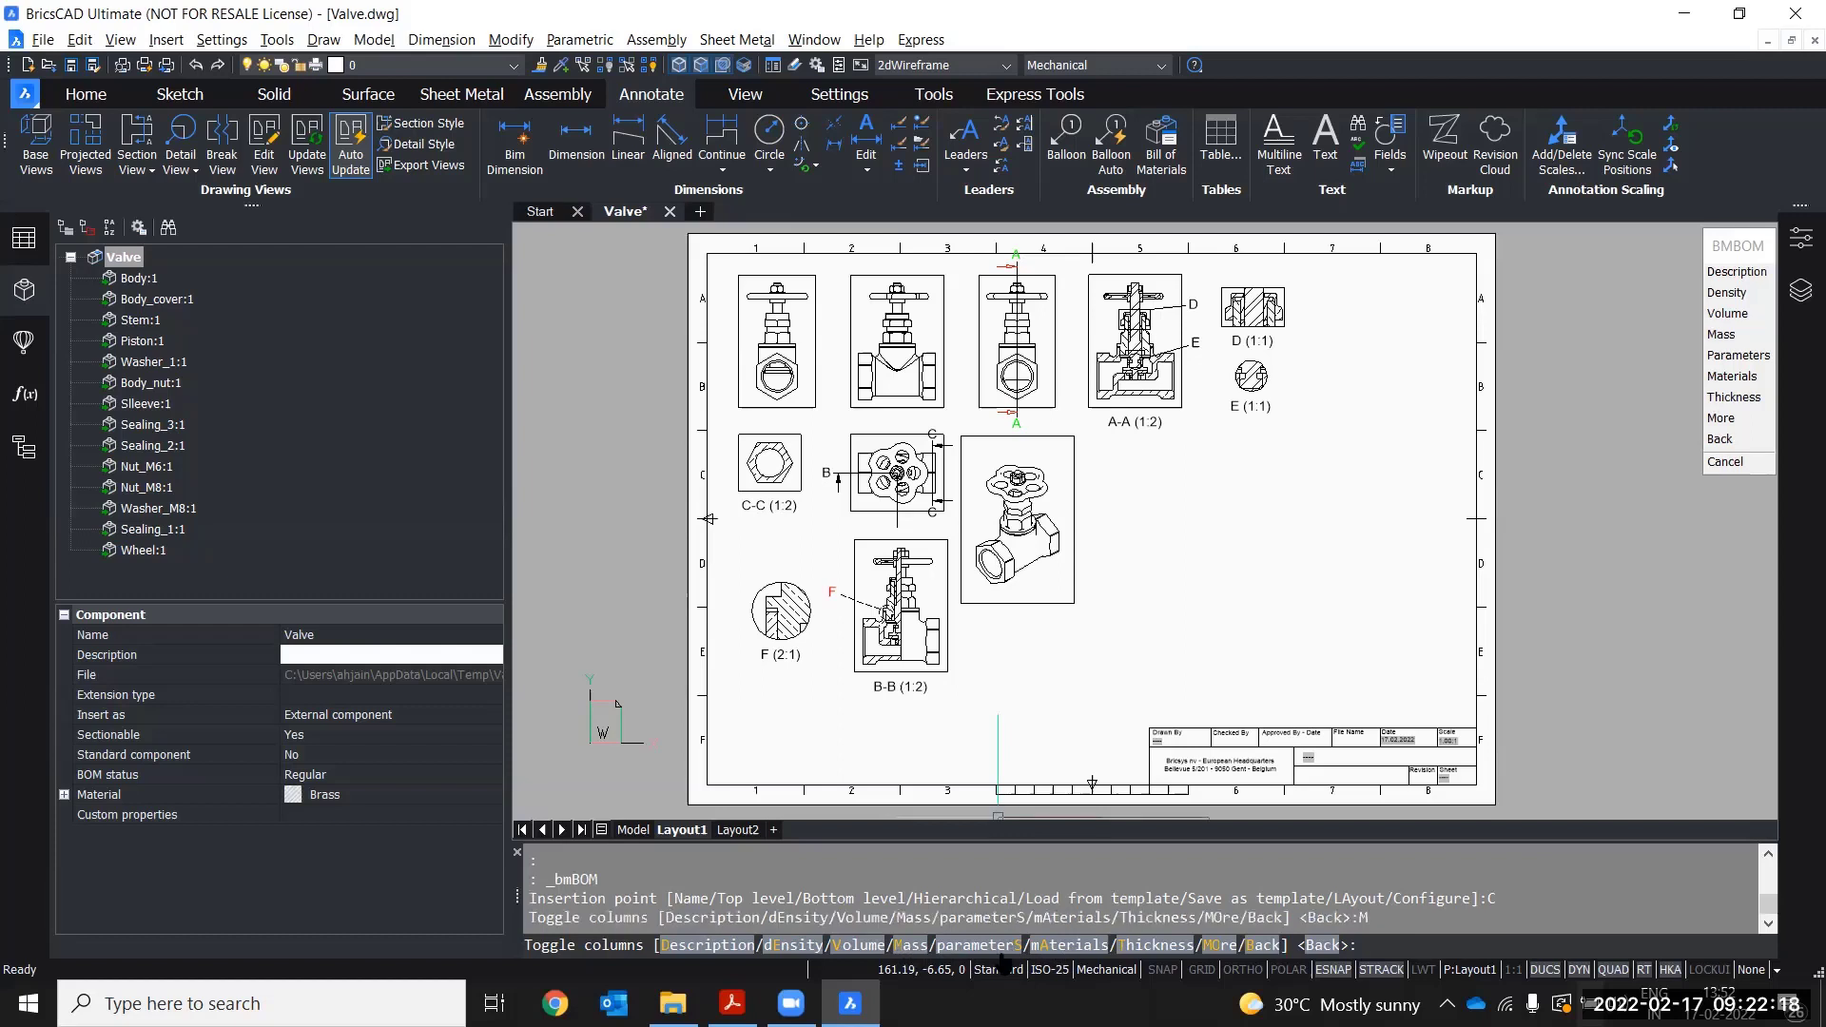
left_click(1059, 952)
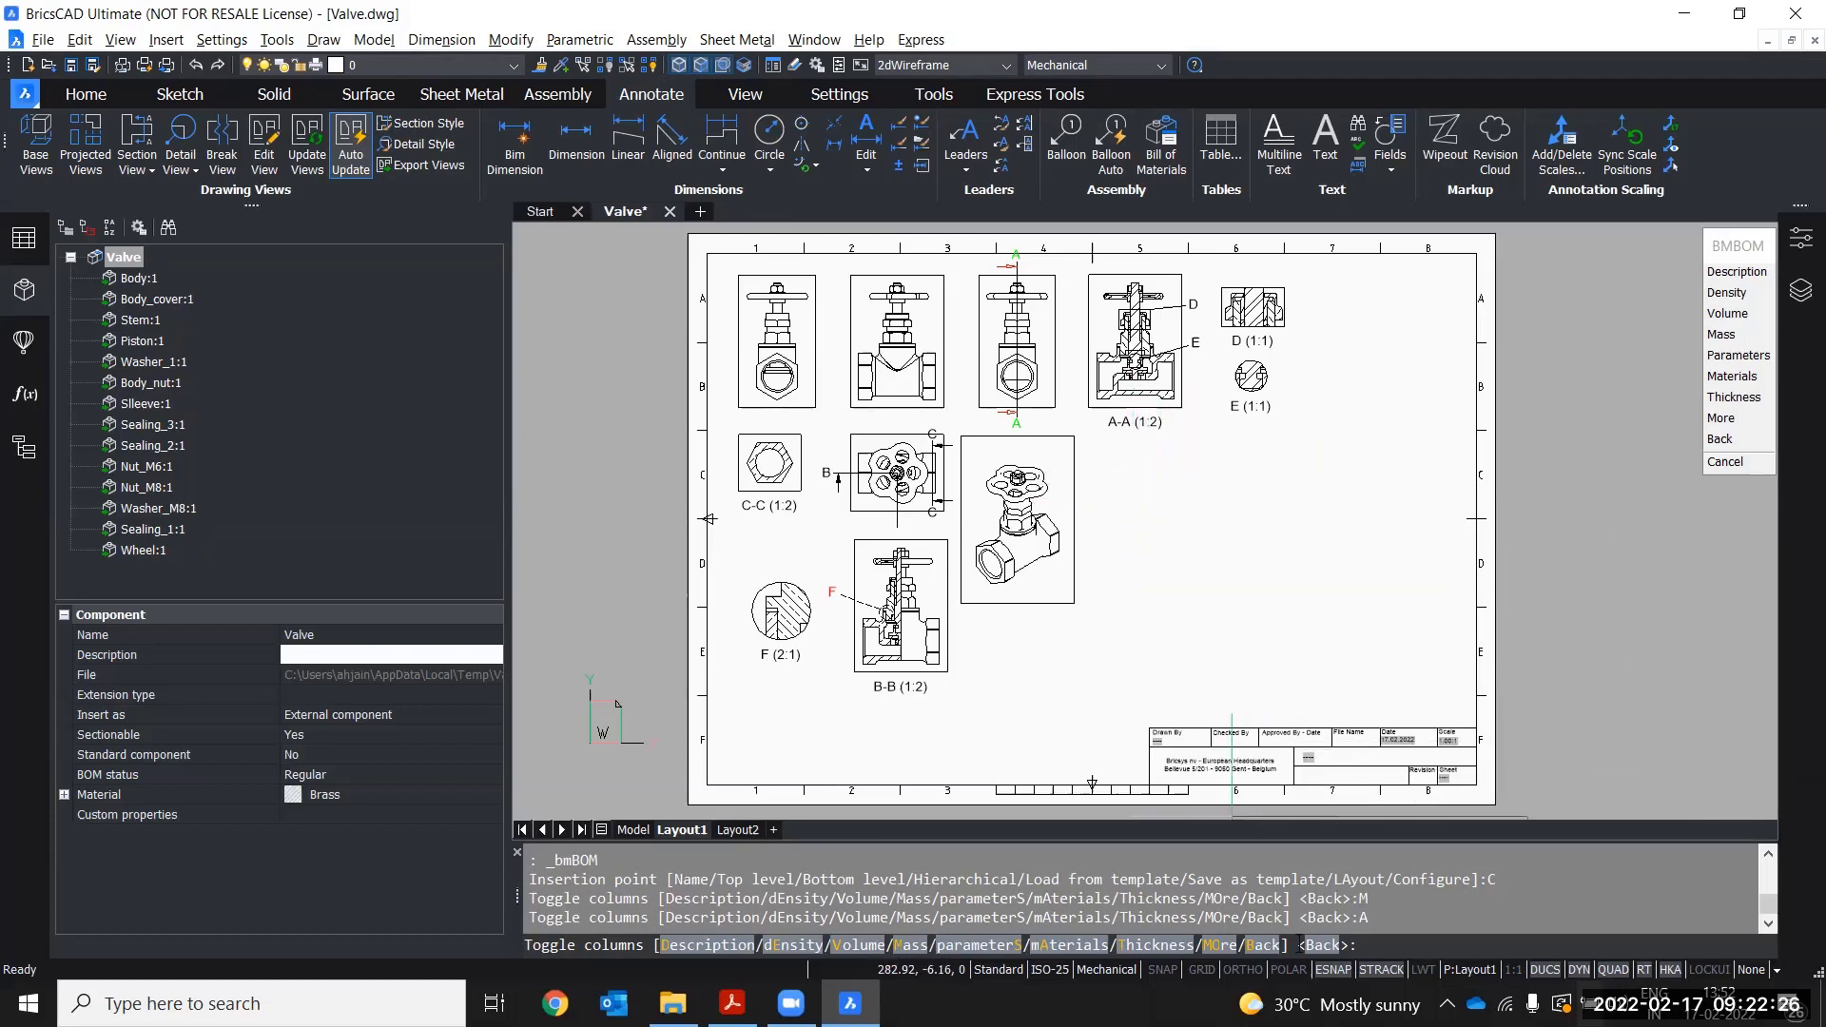
key("Return")
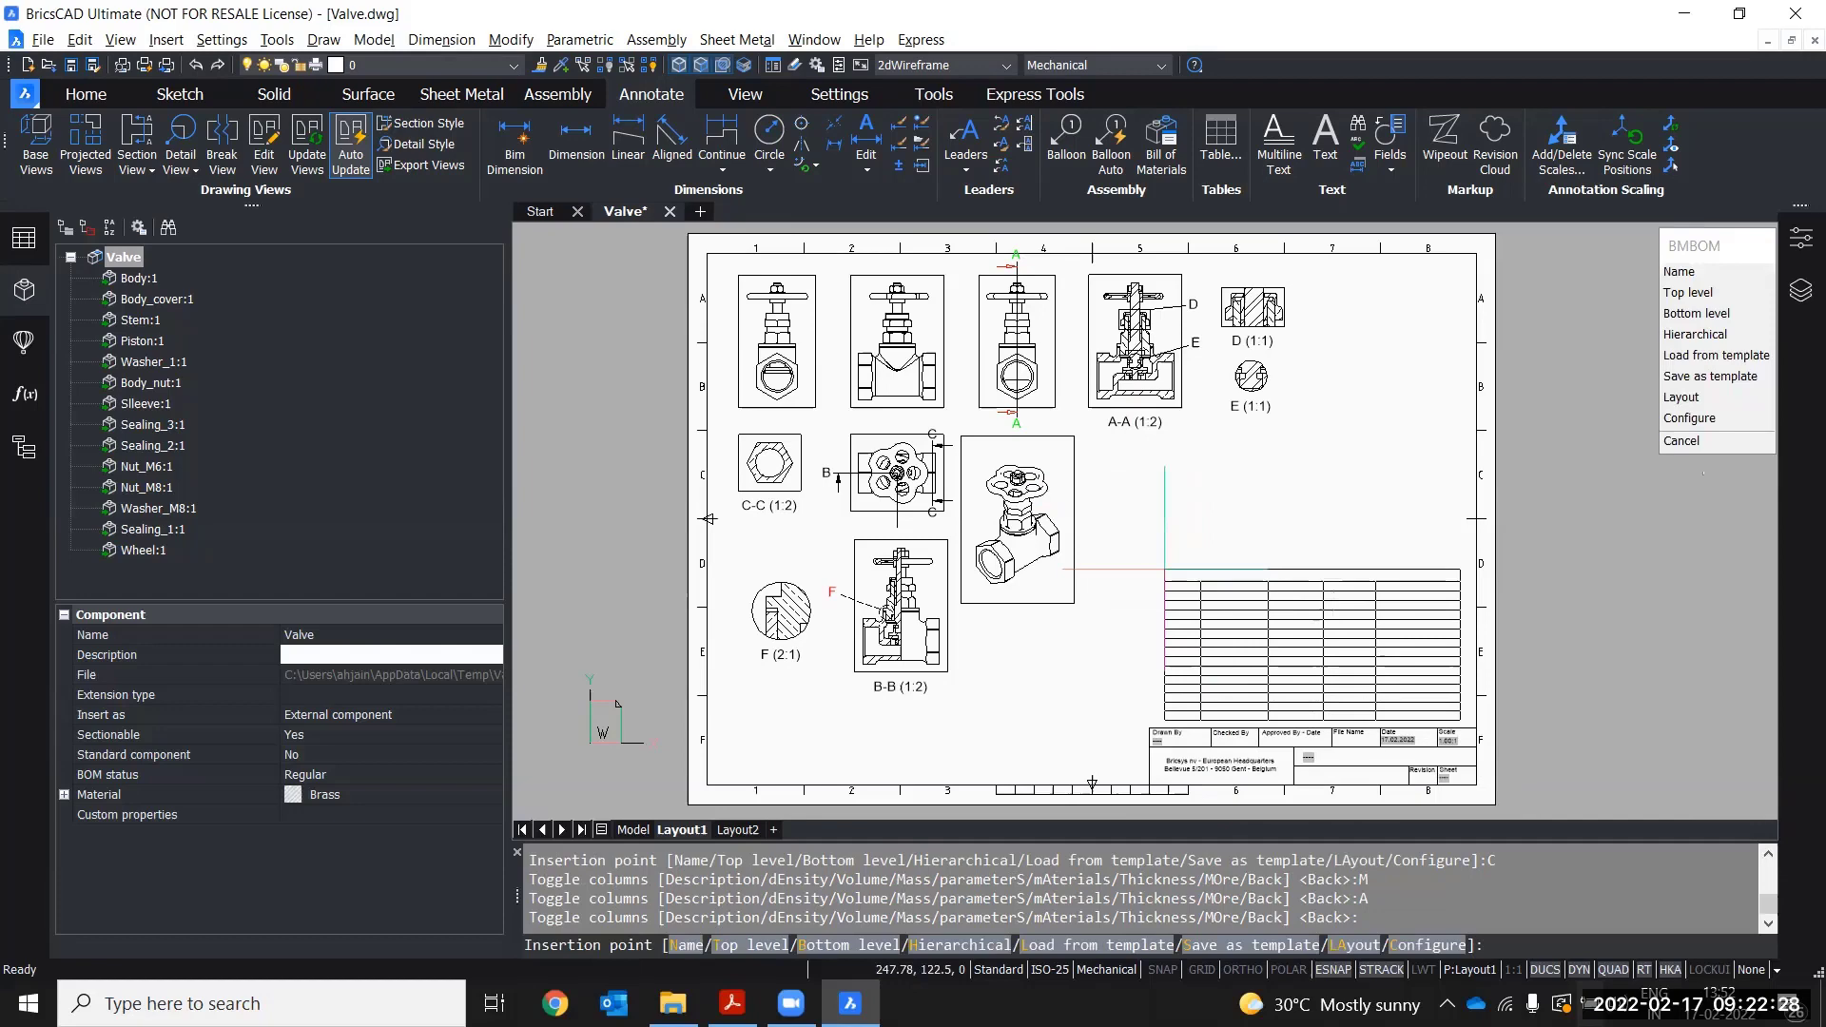
left_click(1116, 524)
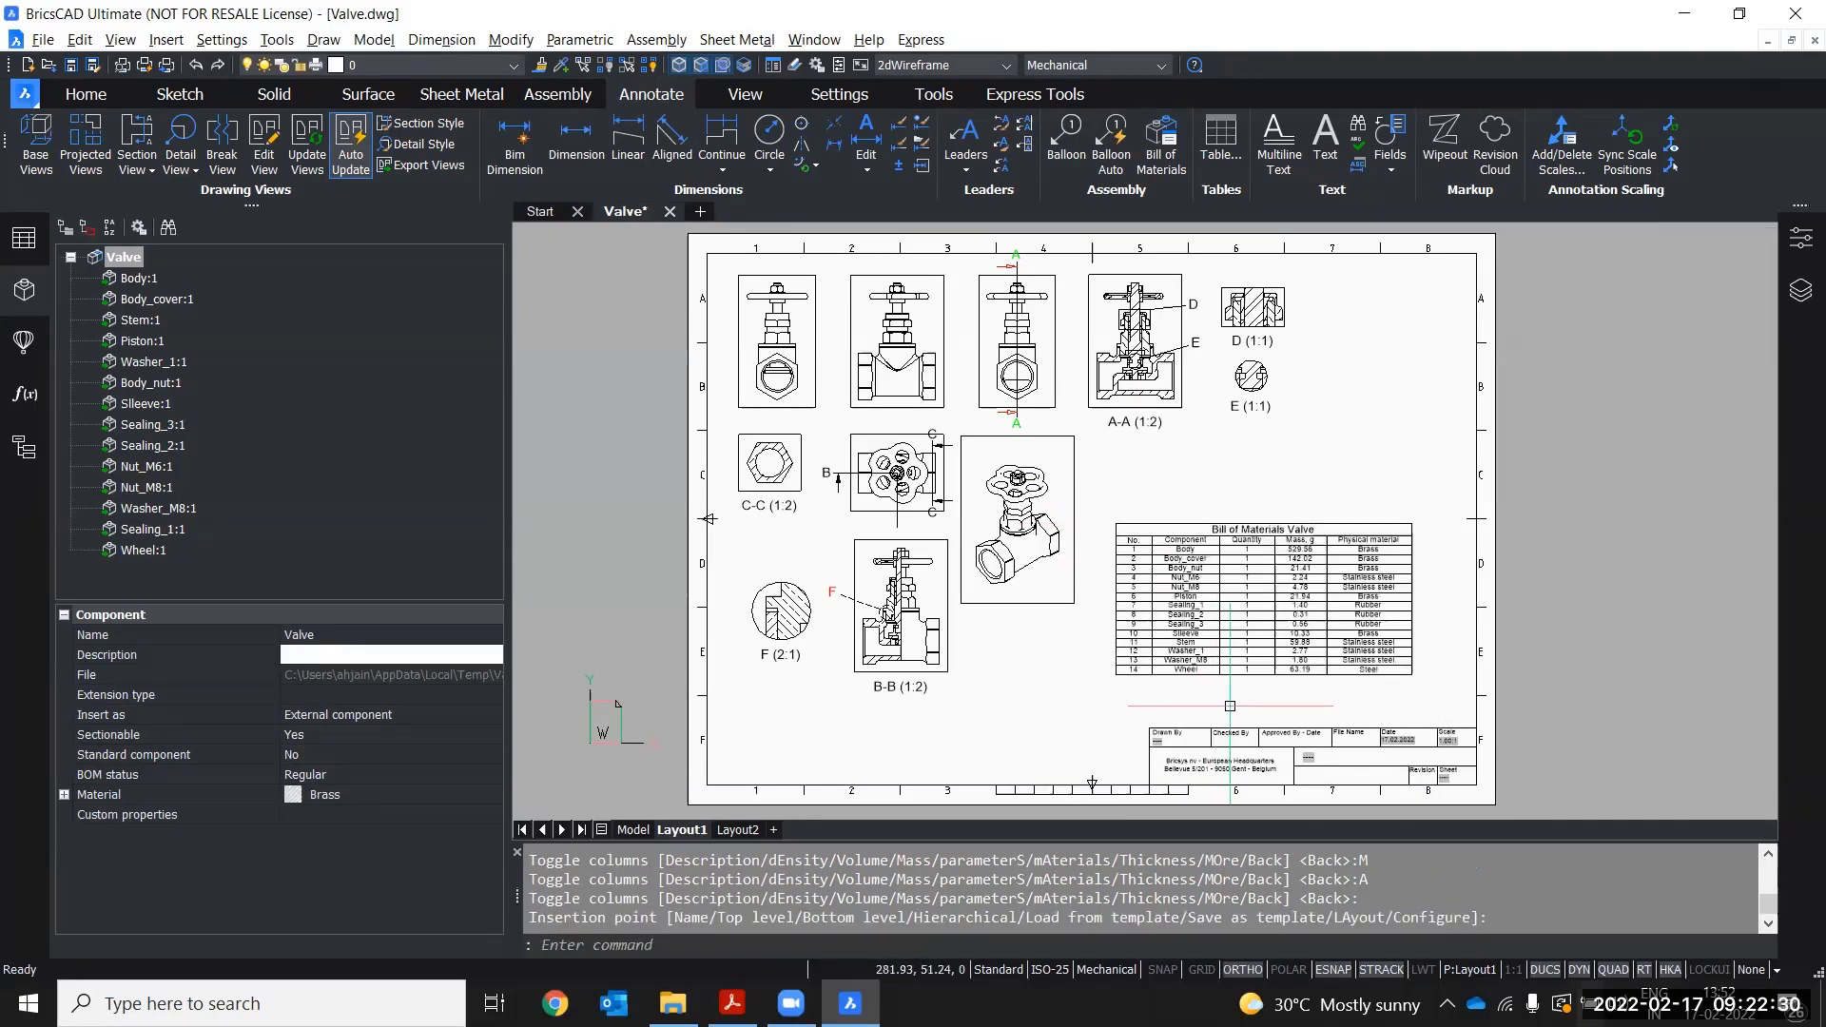
- Examine the inserted bill of materials up close and open it in the BOM Manager
scroll(1230, 706, "up", 5)
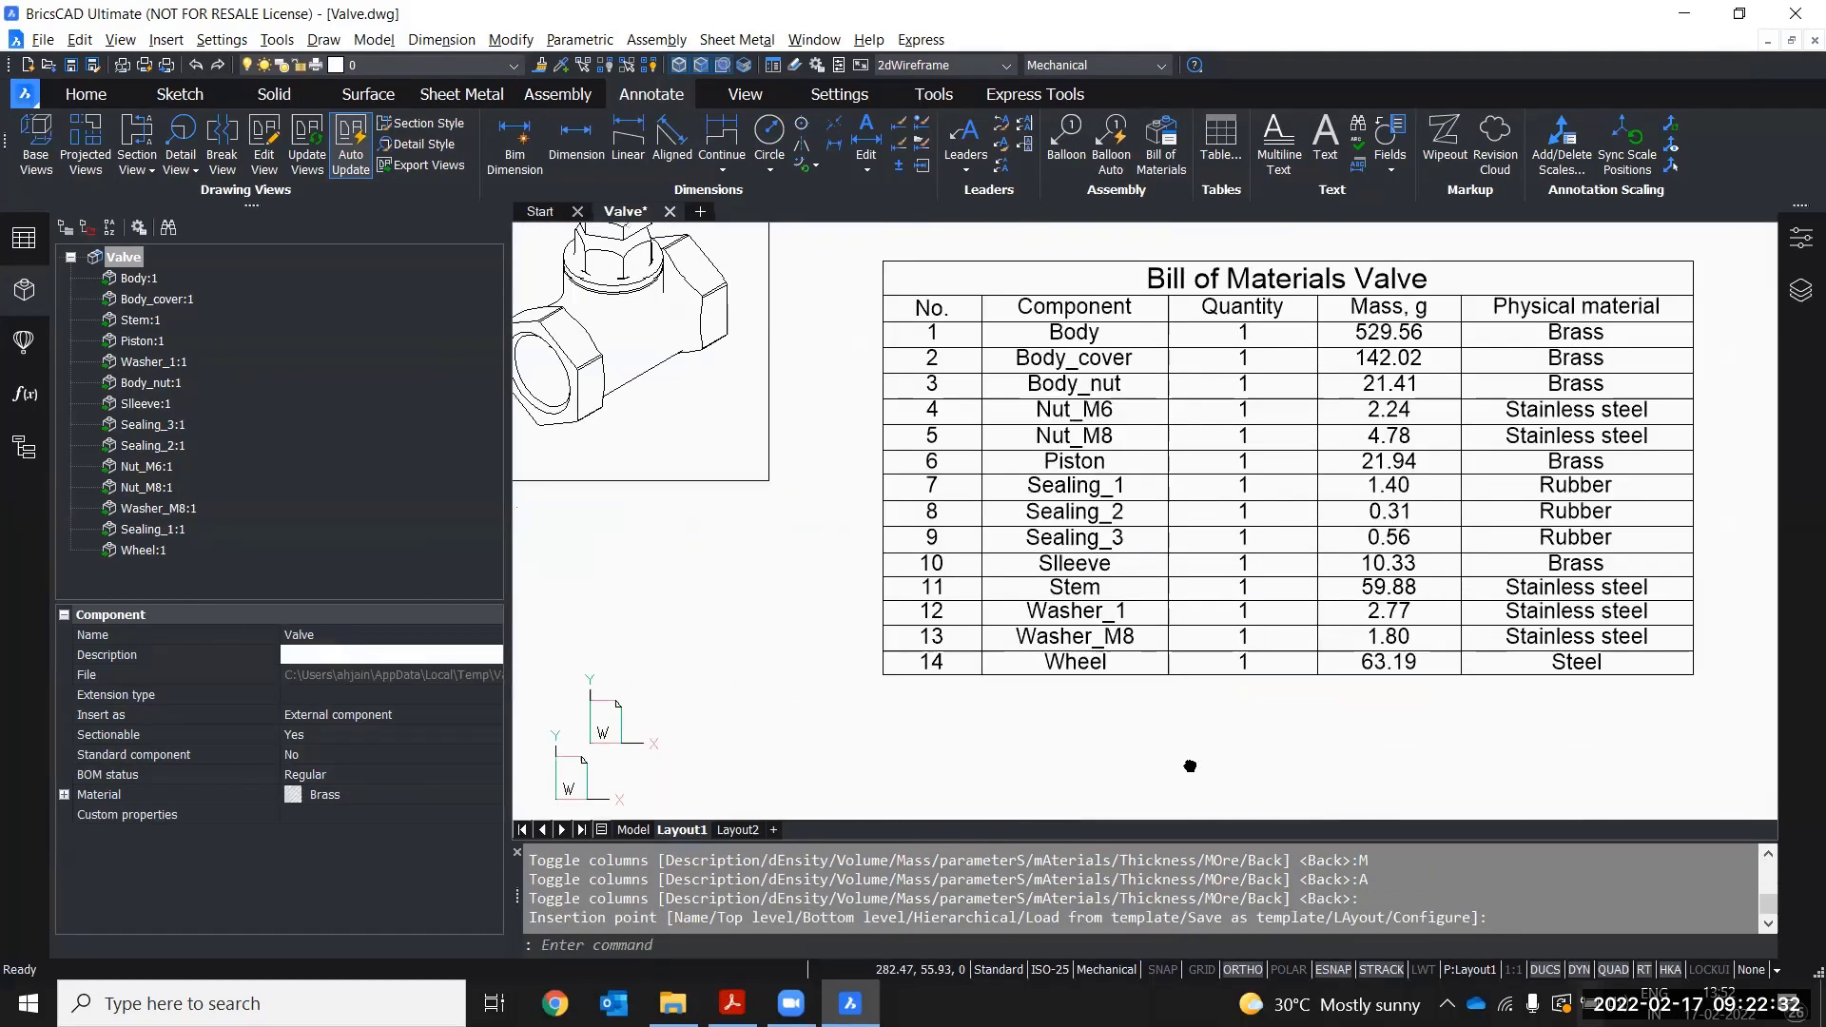
middle_click_drag(1190, 766, 1176, 787)
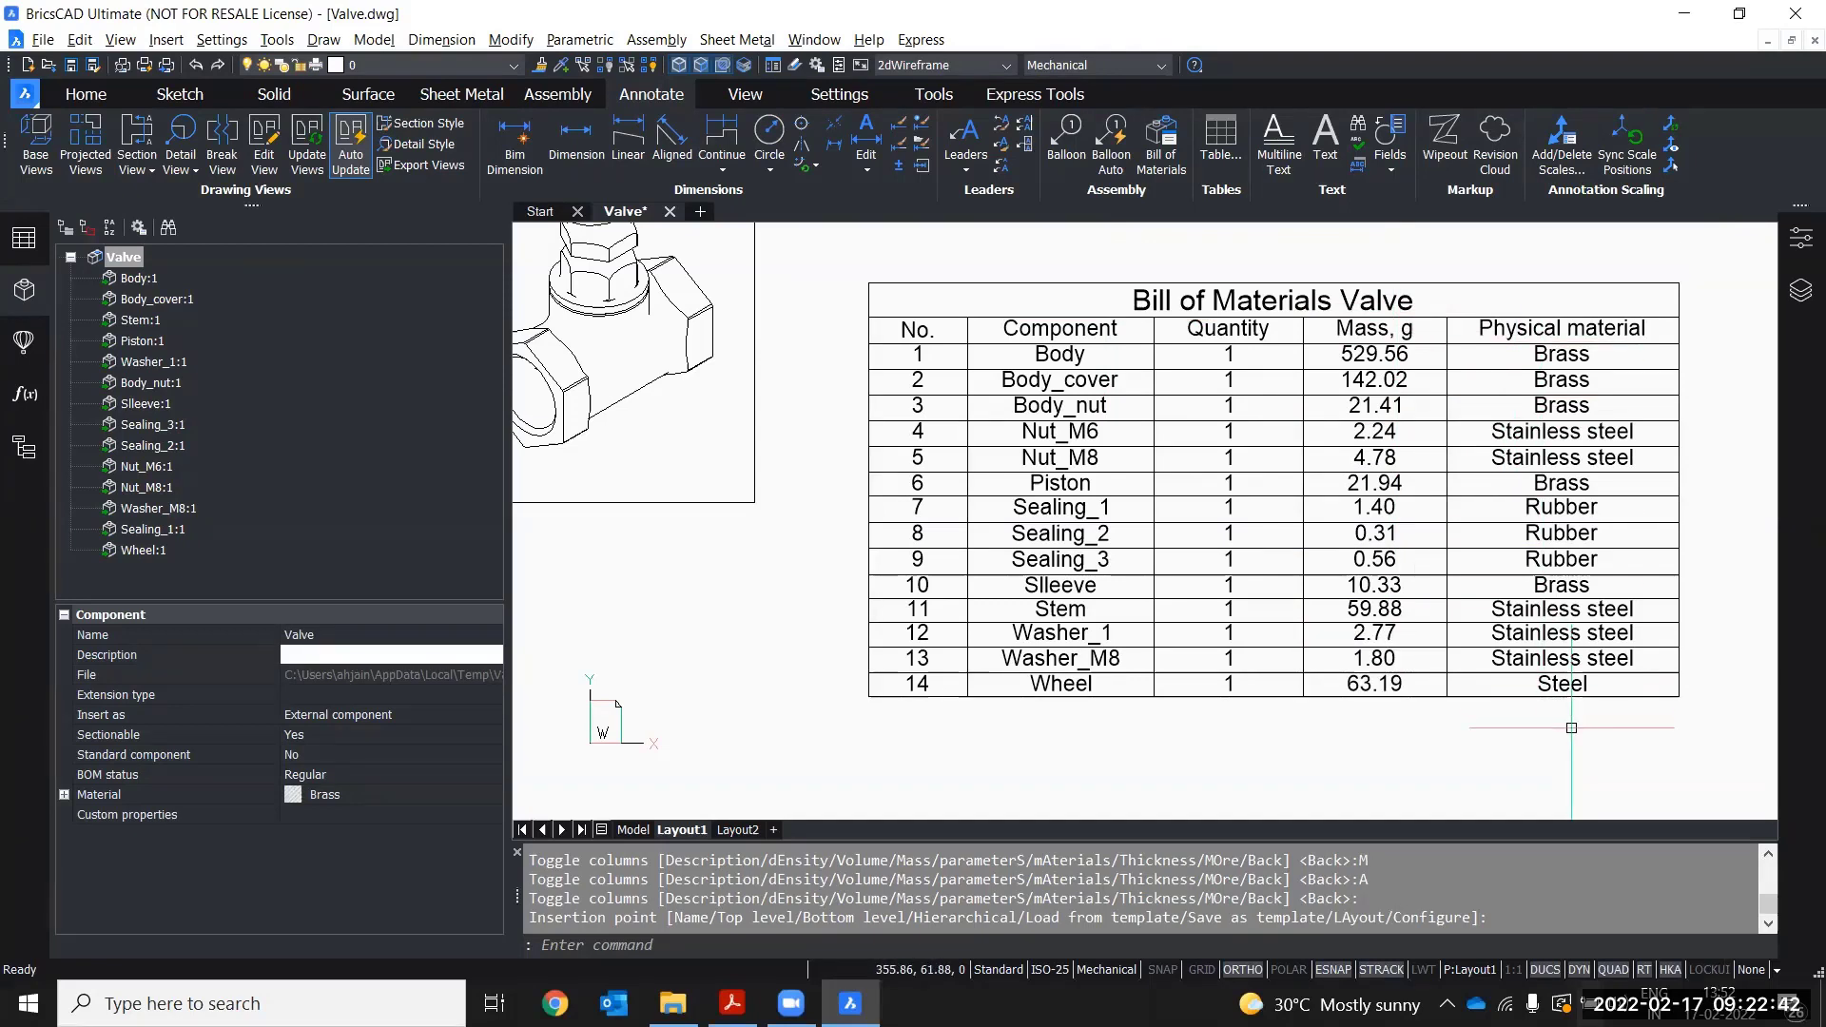
scroll(1560, 714, "down", 4)
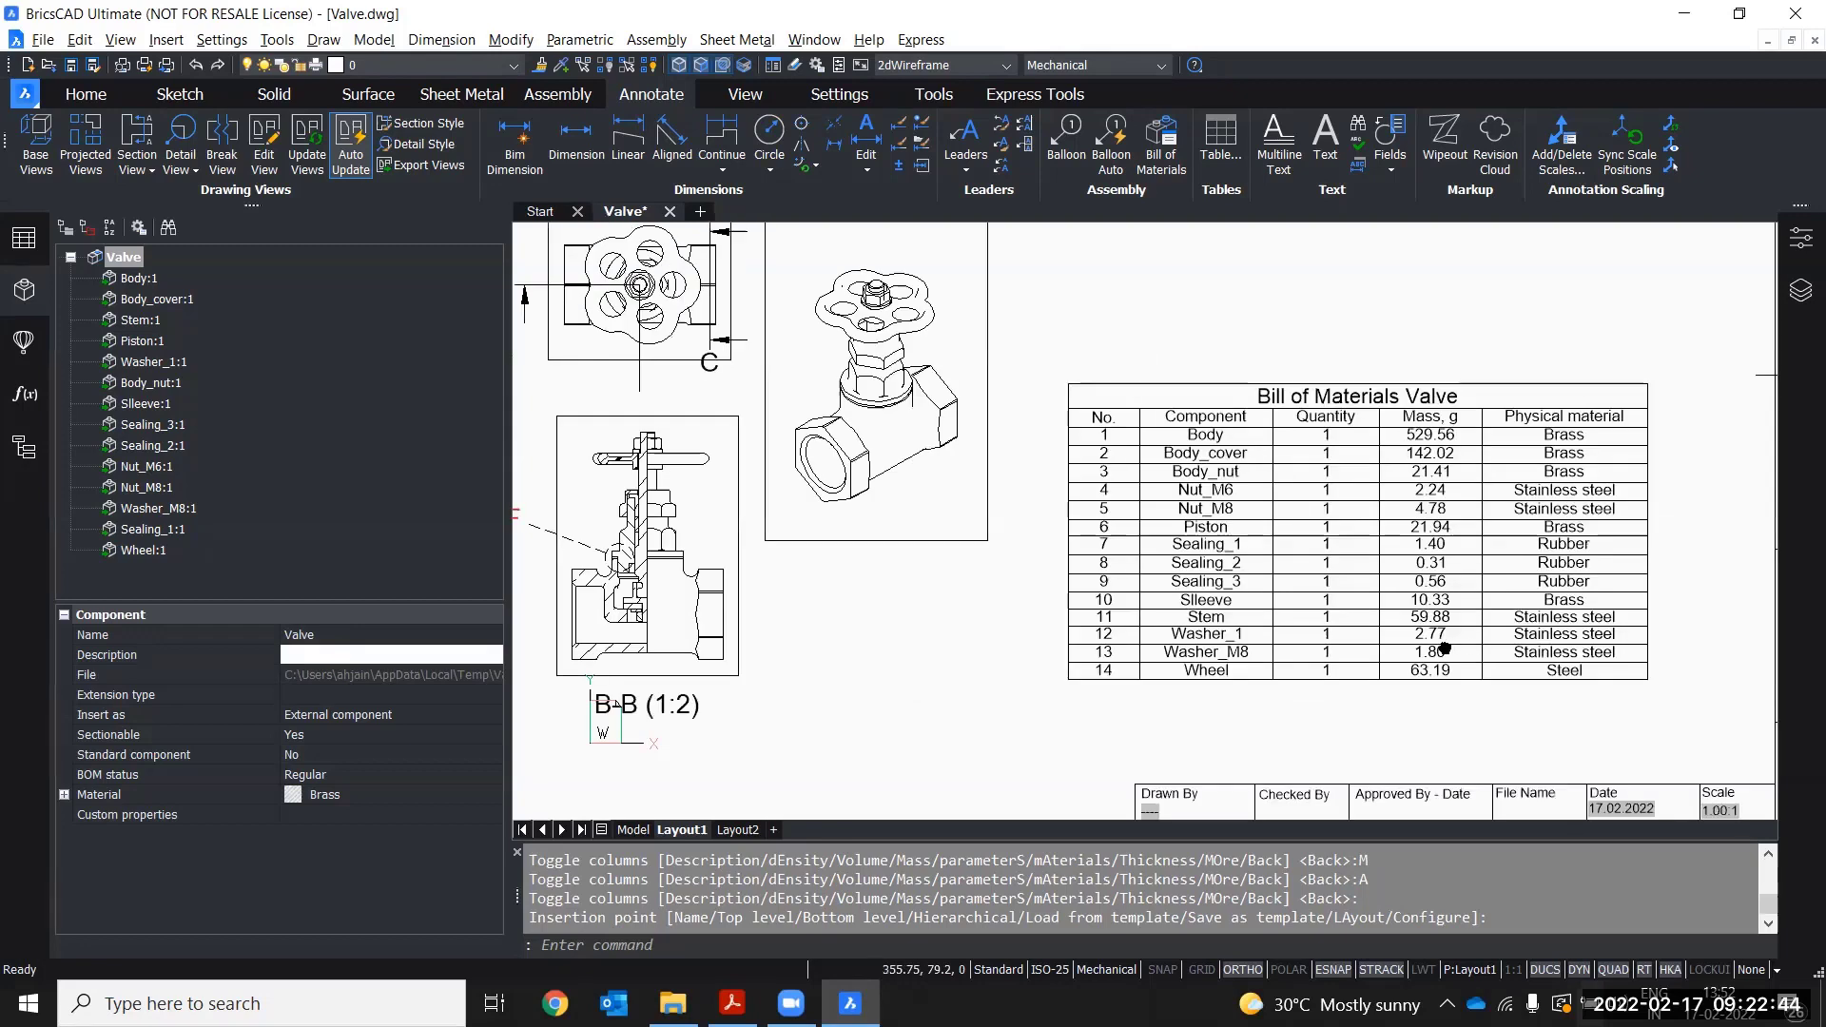
middle_click_drag(1534, 637, 1445, 640)
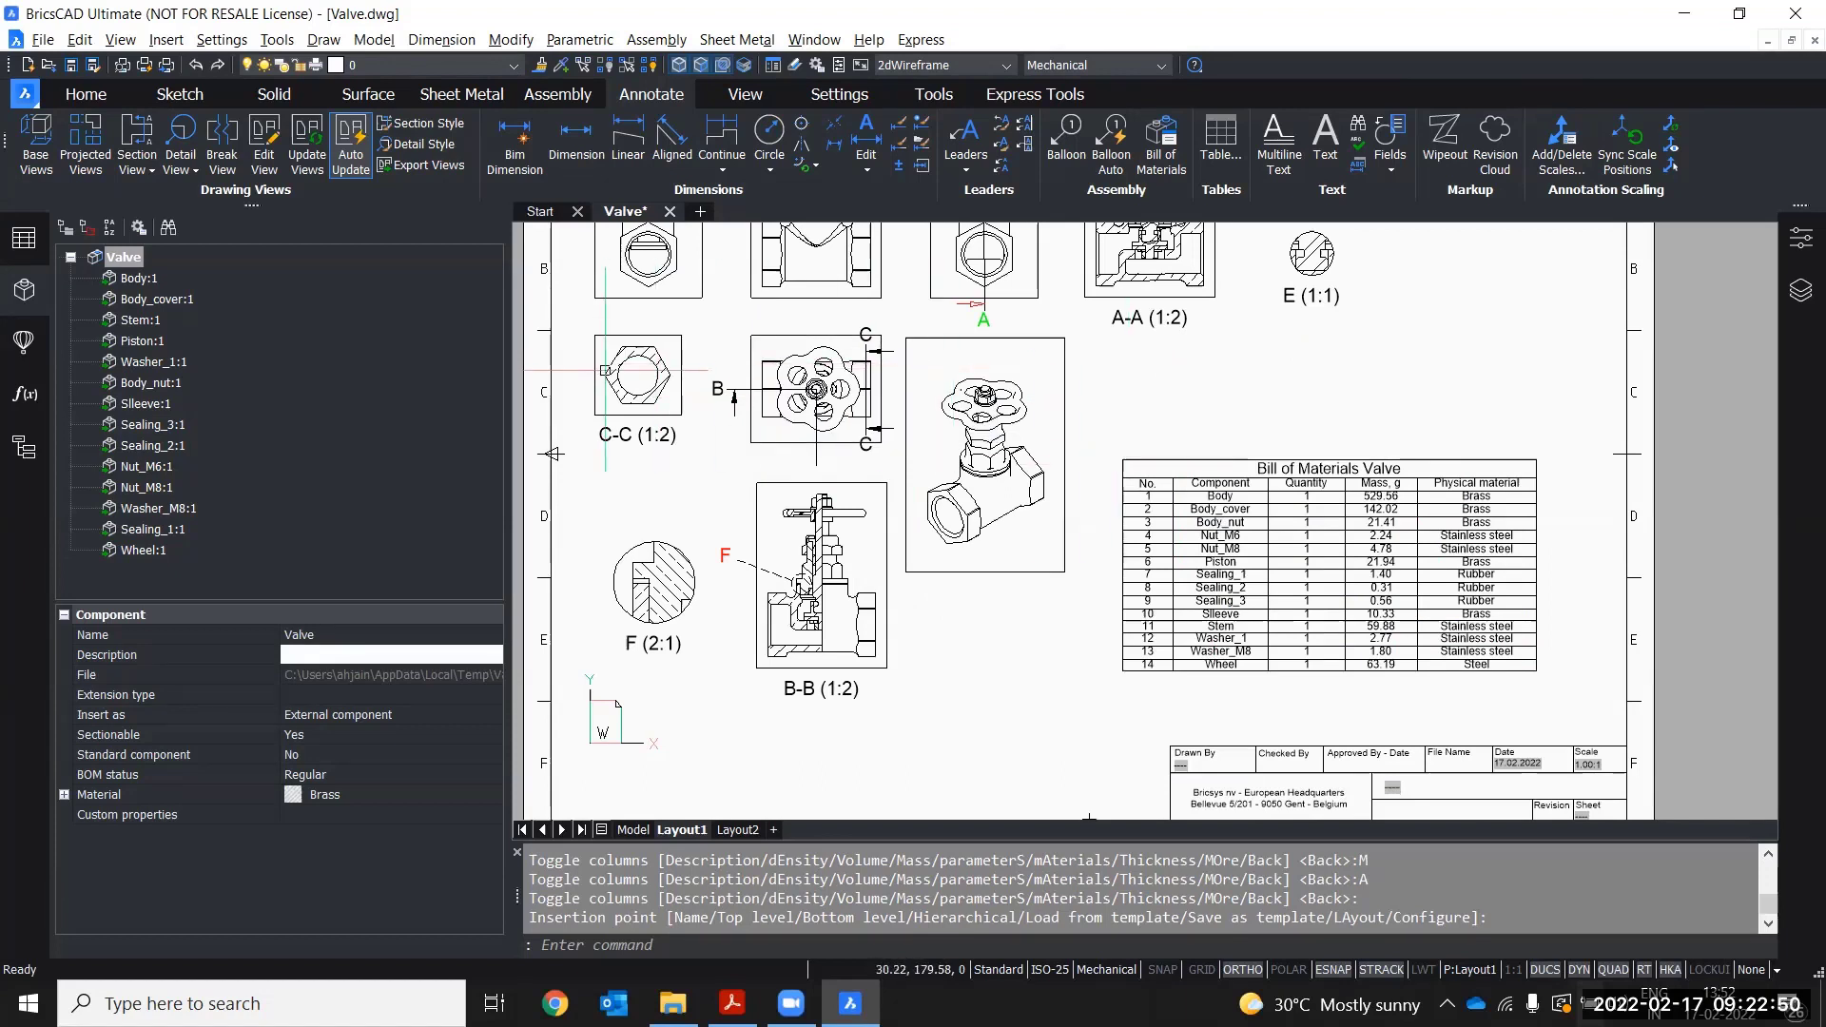
left_click(38, 251)
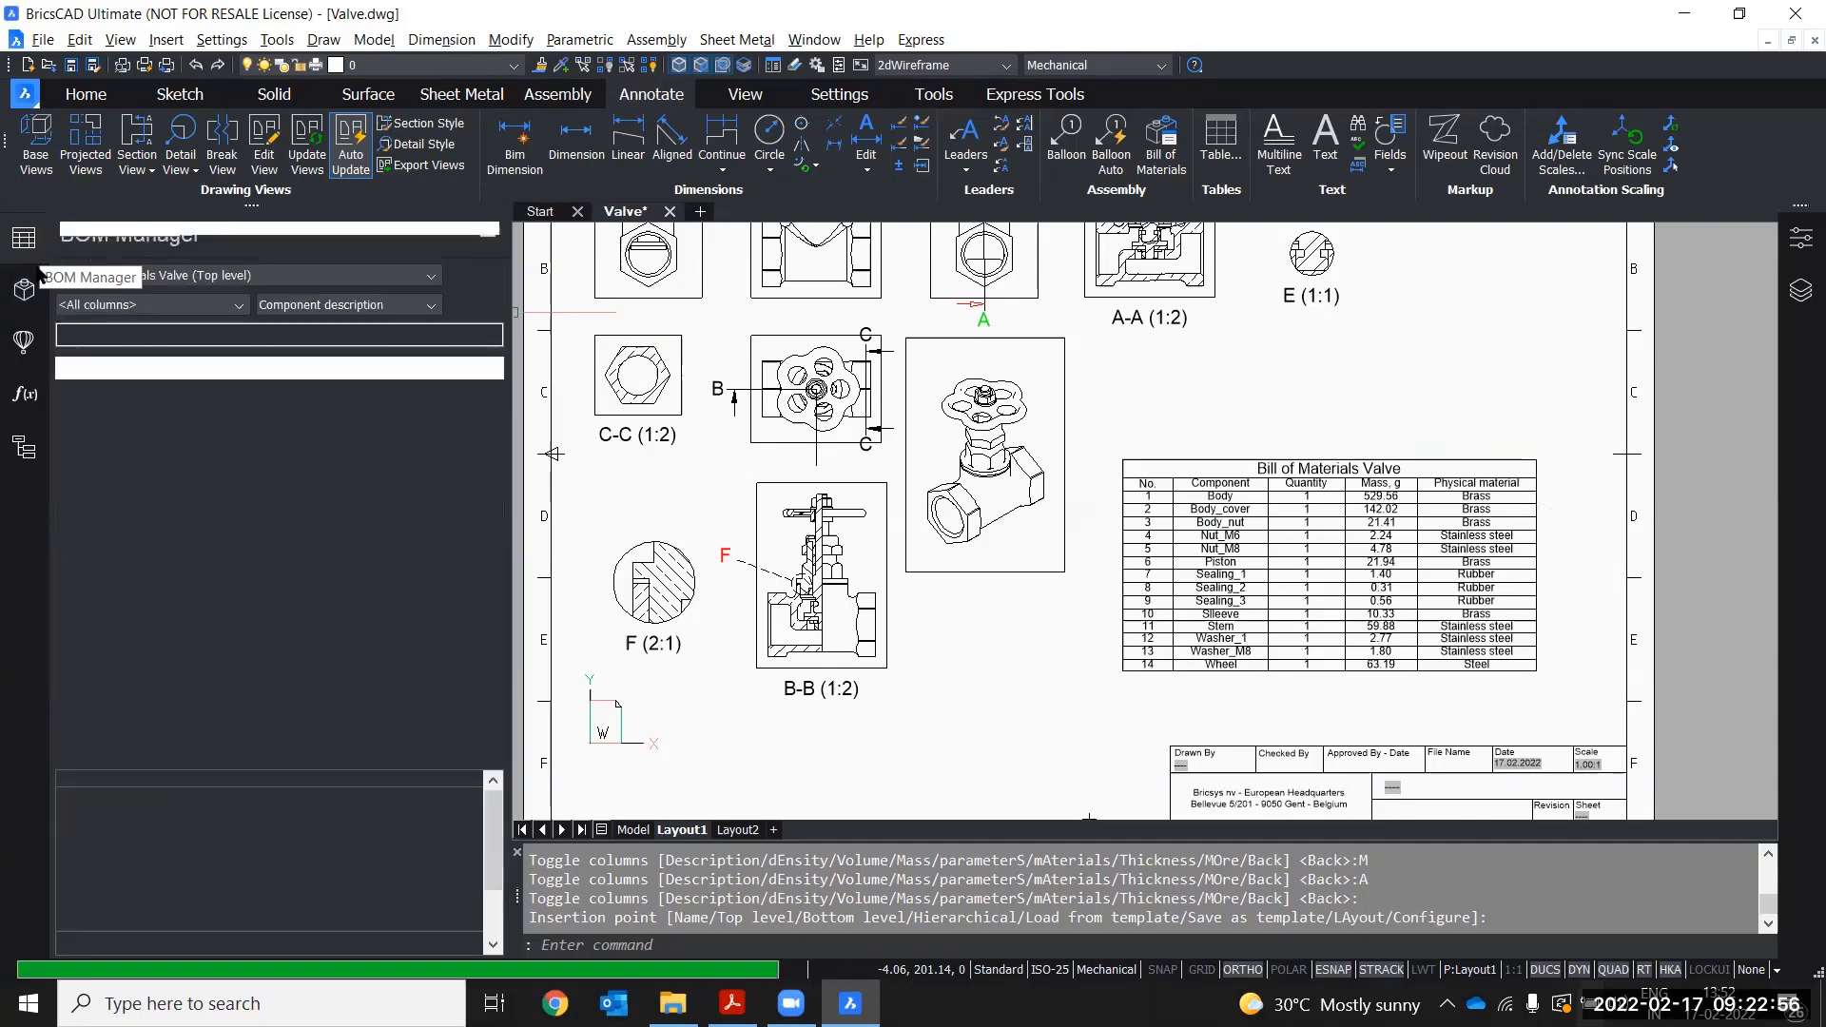
right_click(1707, 132)
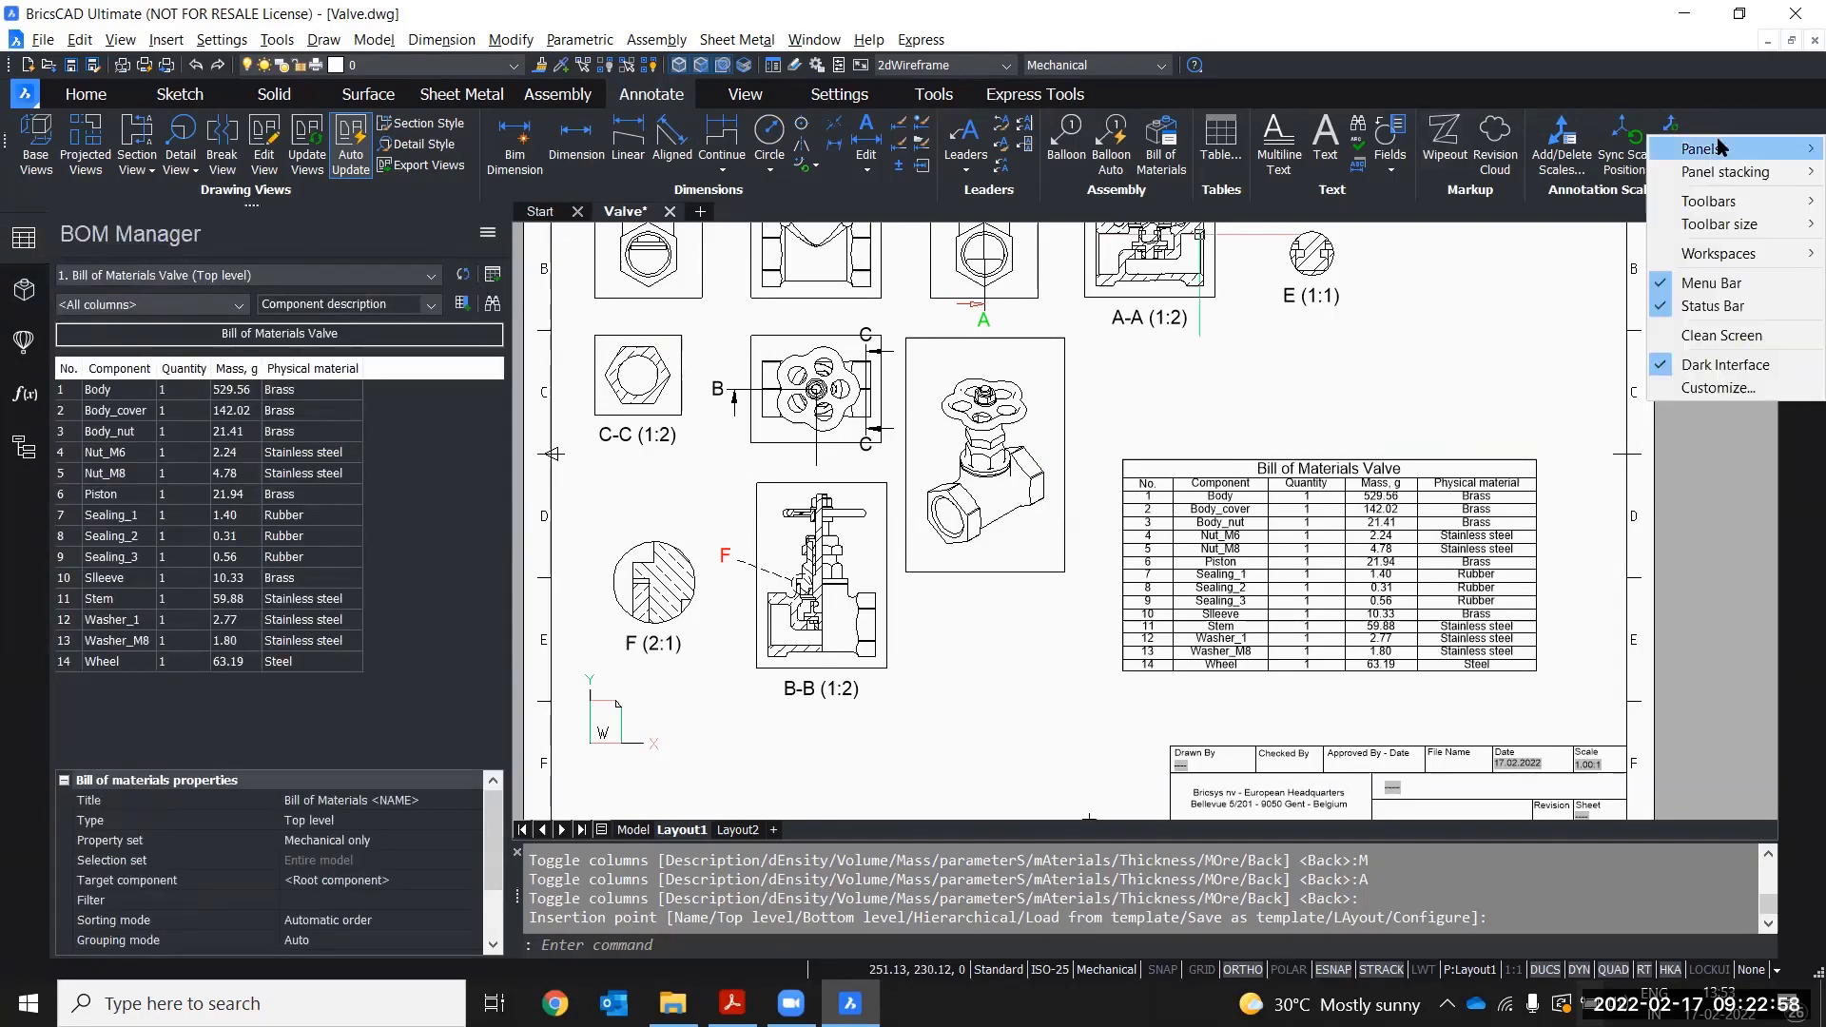
left_click(1712, 149)
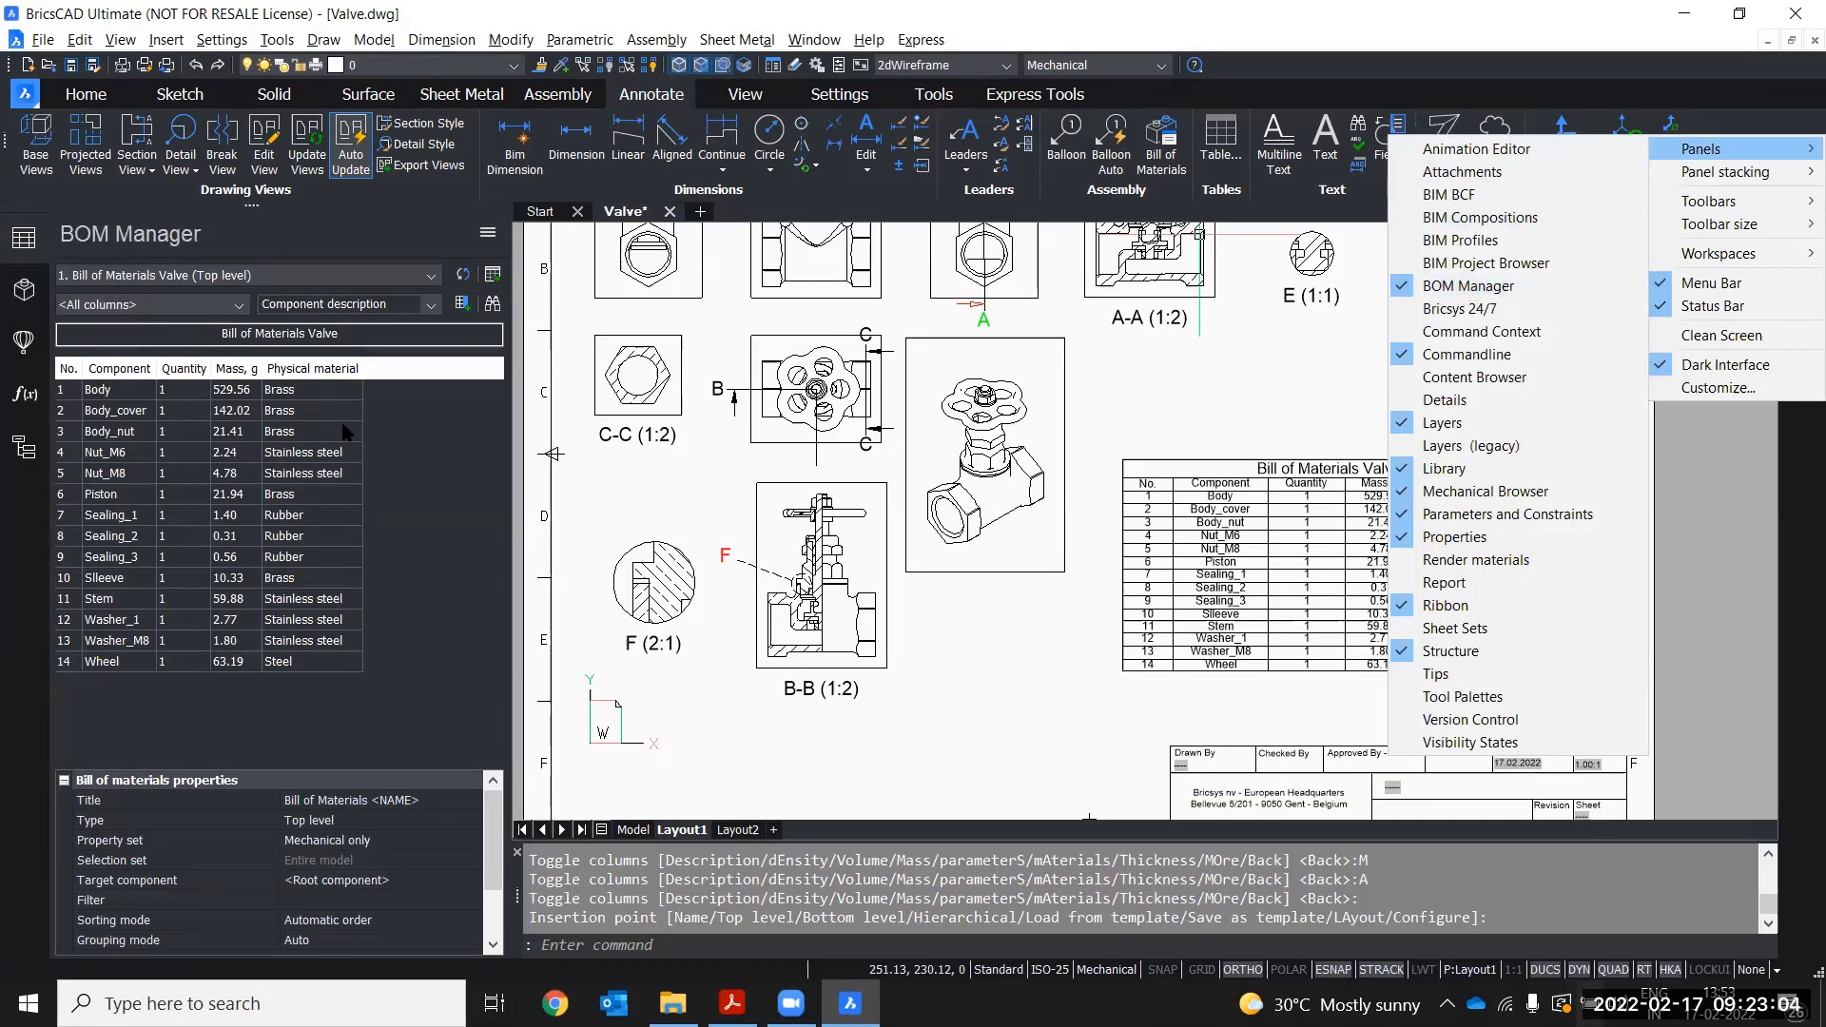
left_click(243, 282)
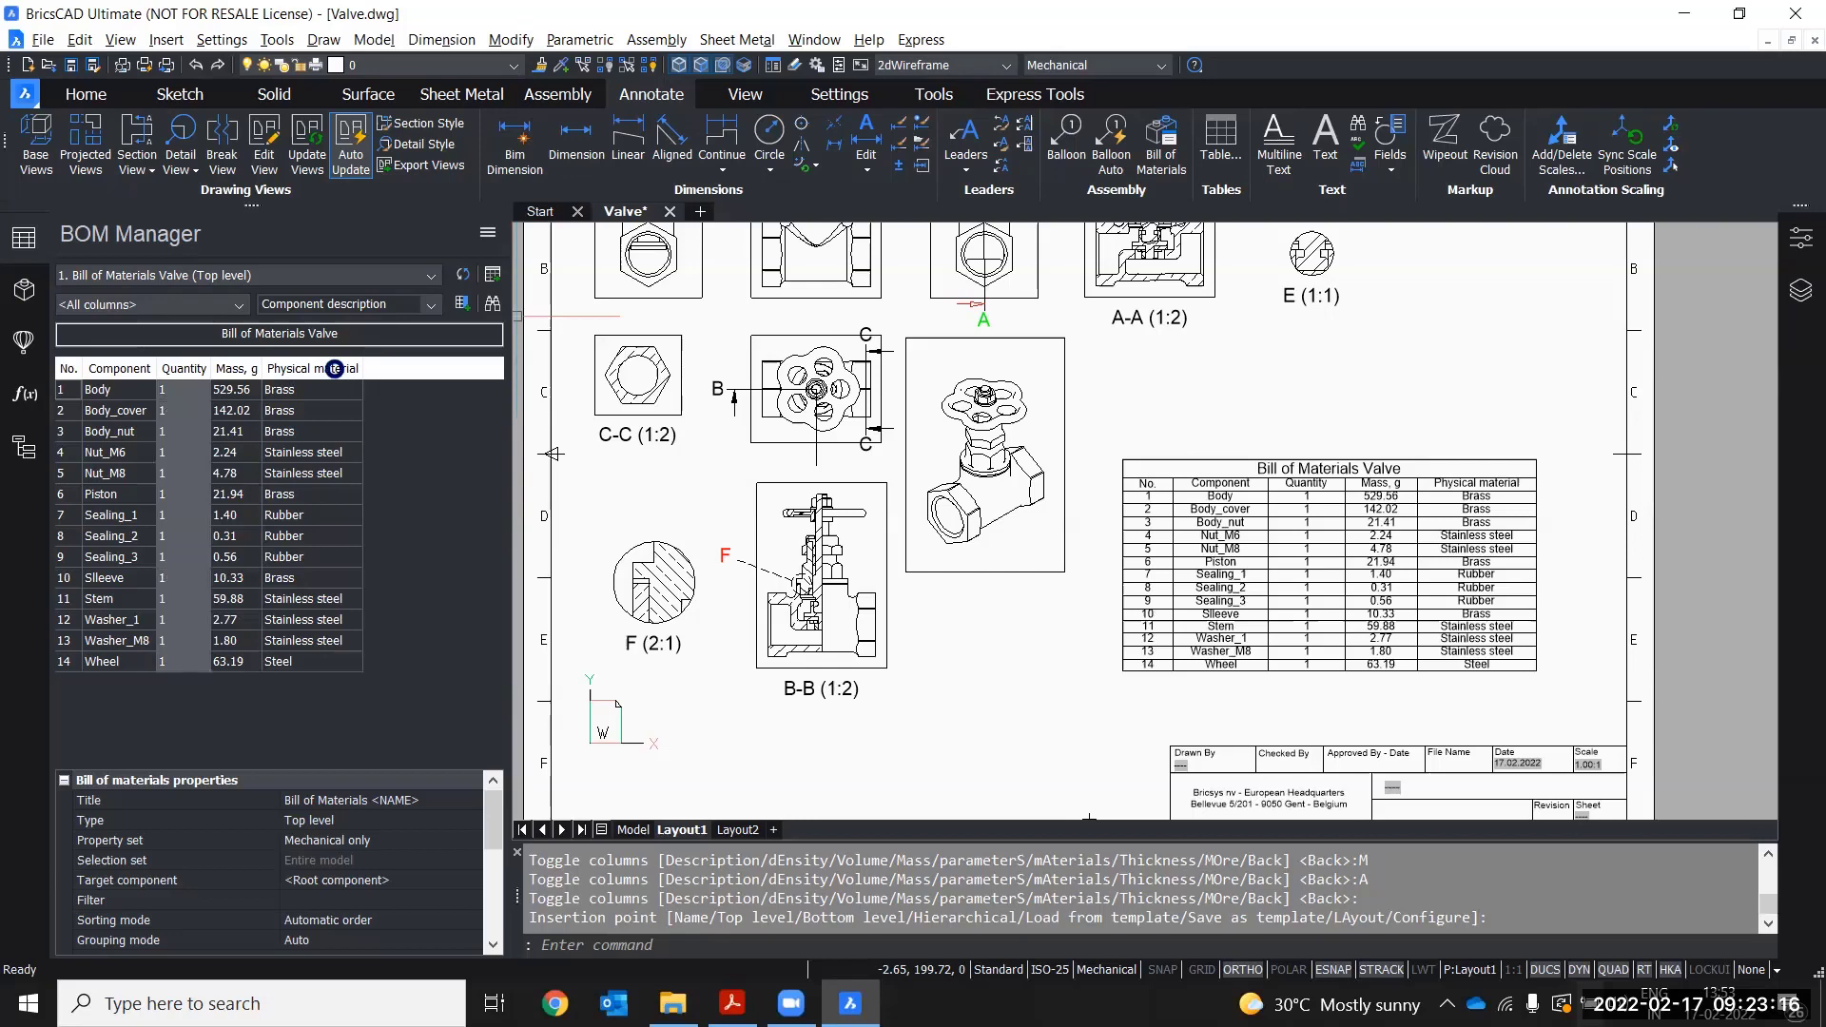
- Add a Volume column to the bill of materials and delete that column again
left_click(433, 310)
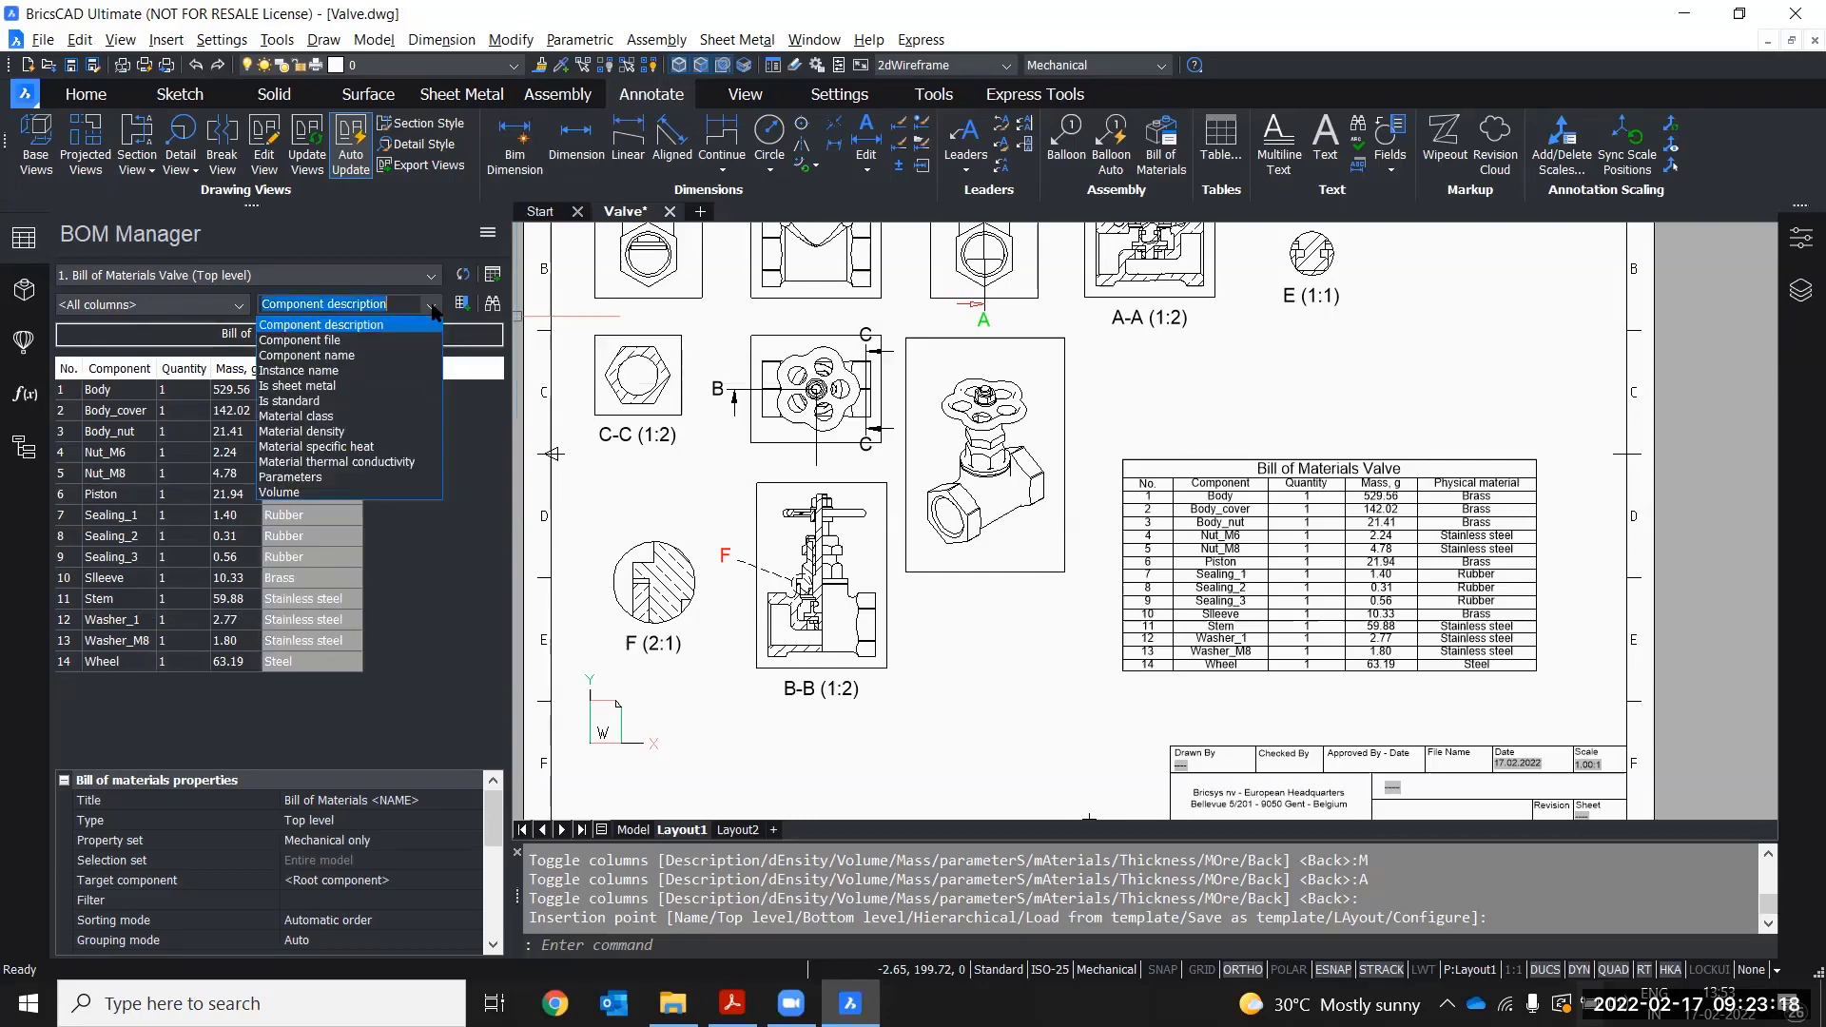
left_click(304, 493)
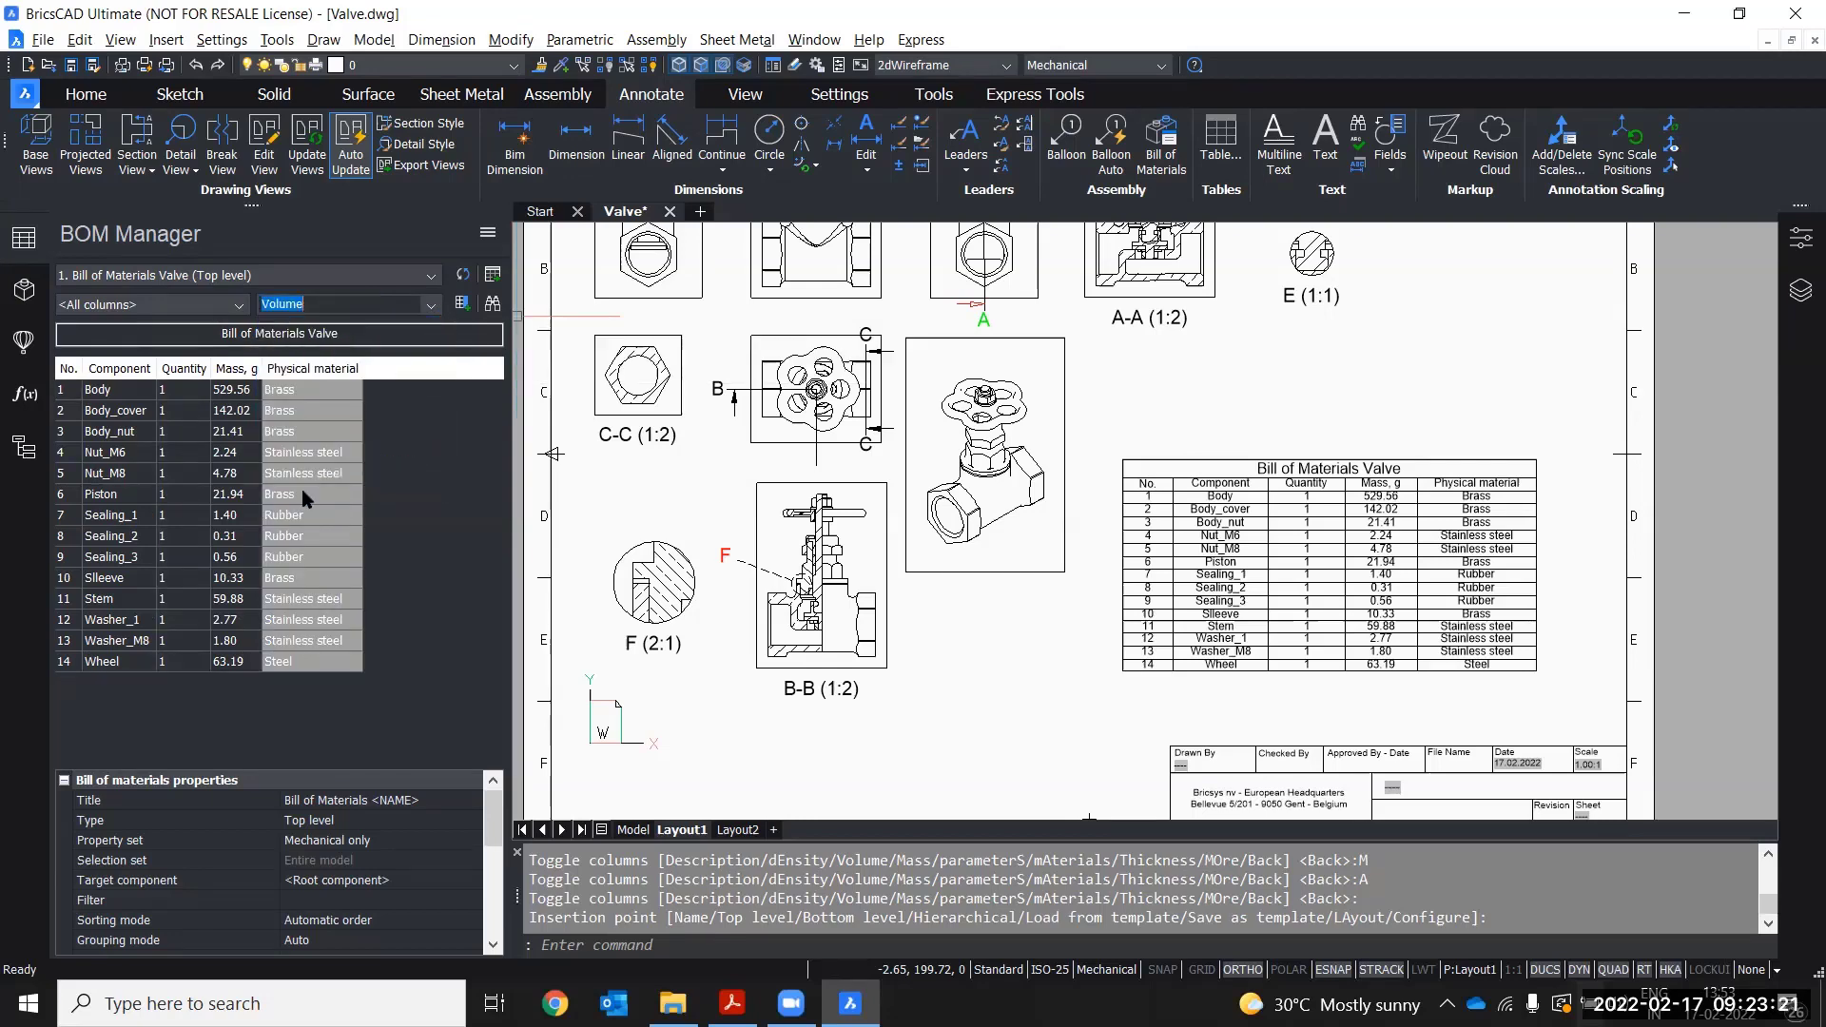
left_click(462, 303)
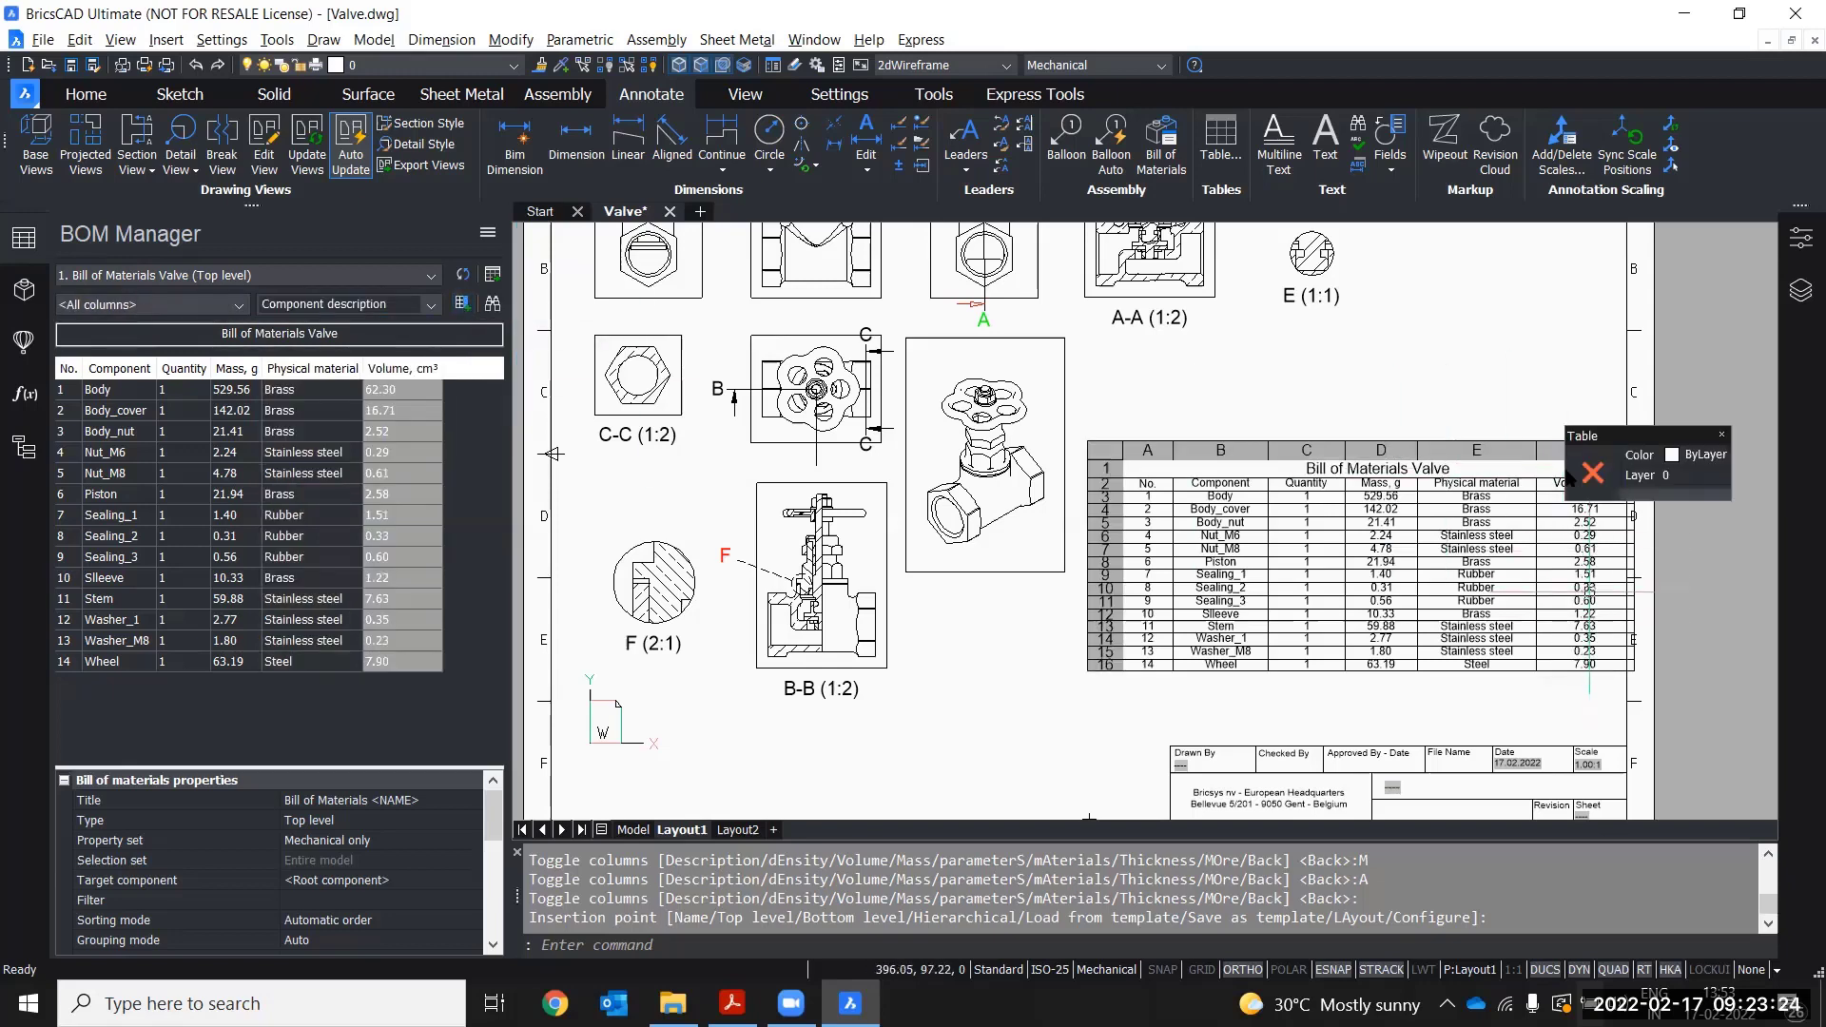
left_click(1152, 482)
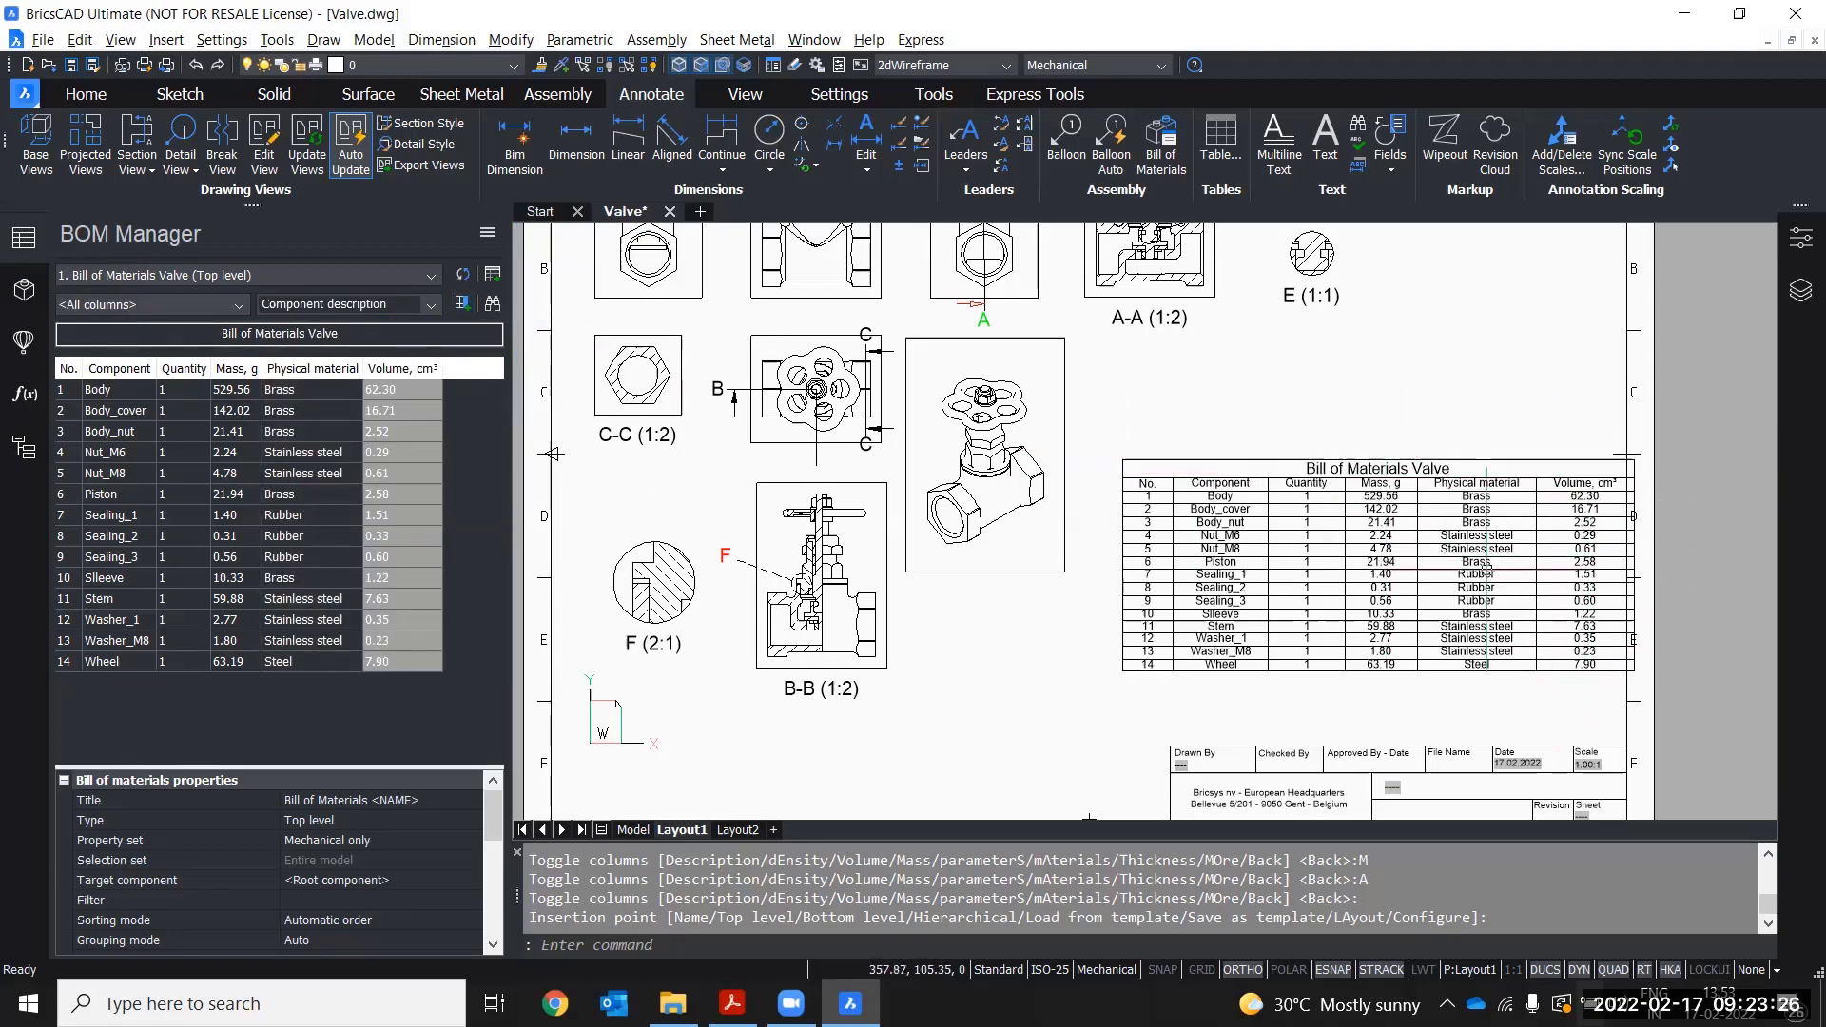
key("Escape")
right_click(408, 371)
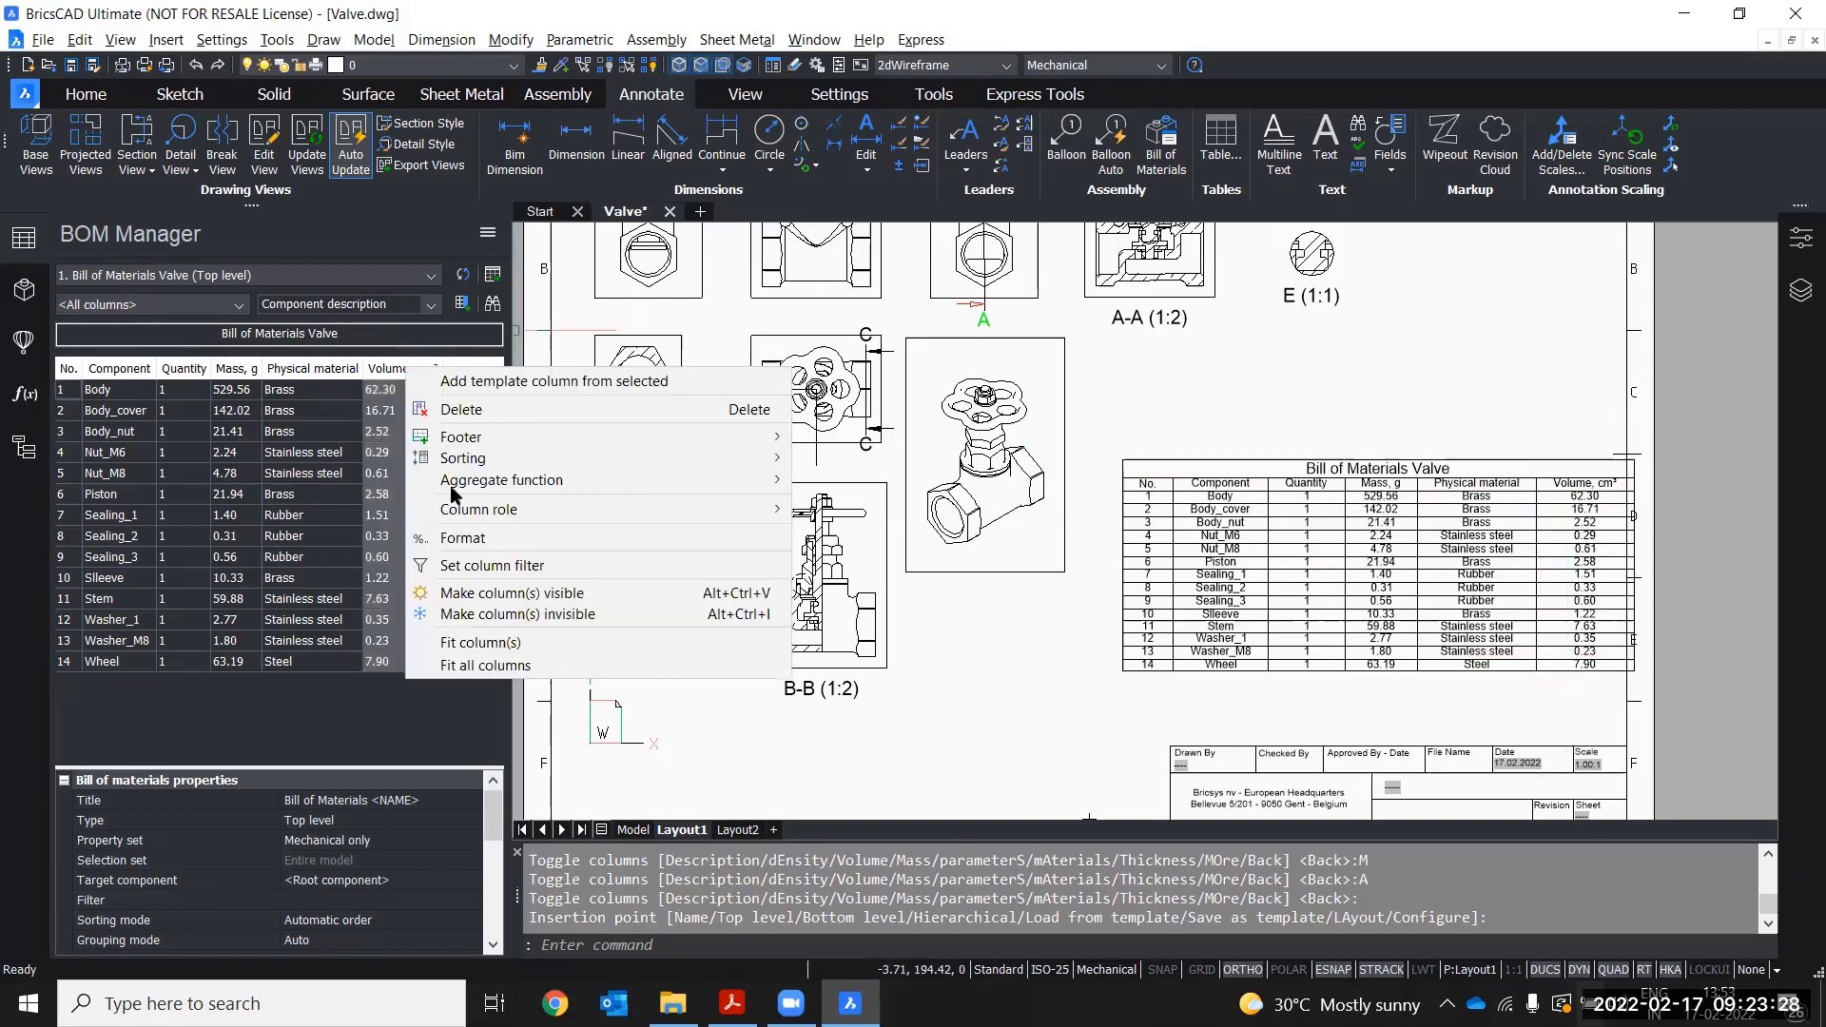
left_click(477, 411)
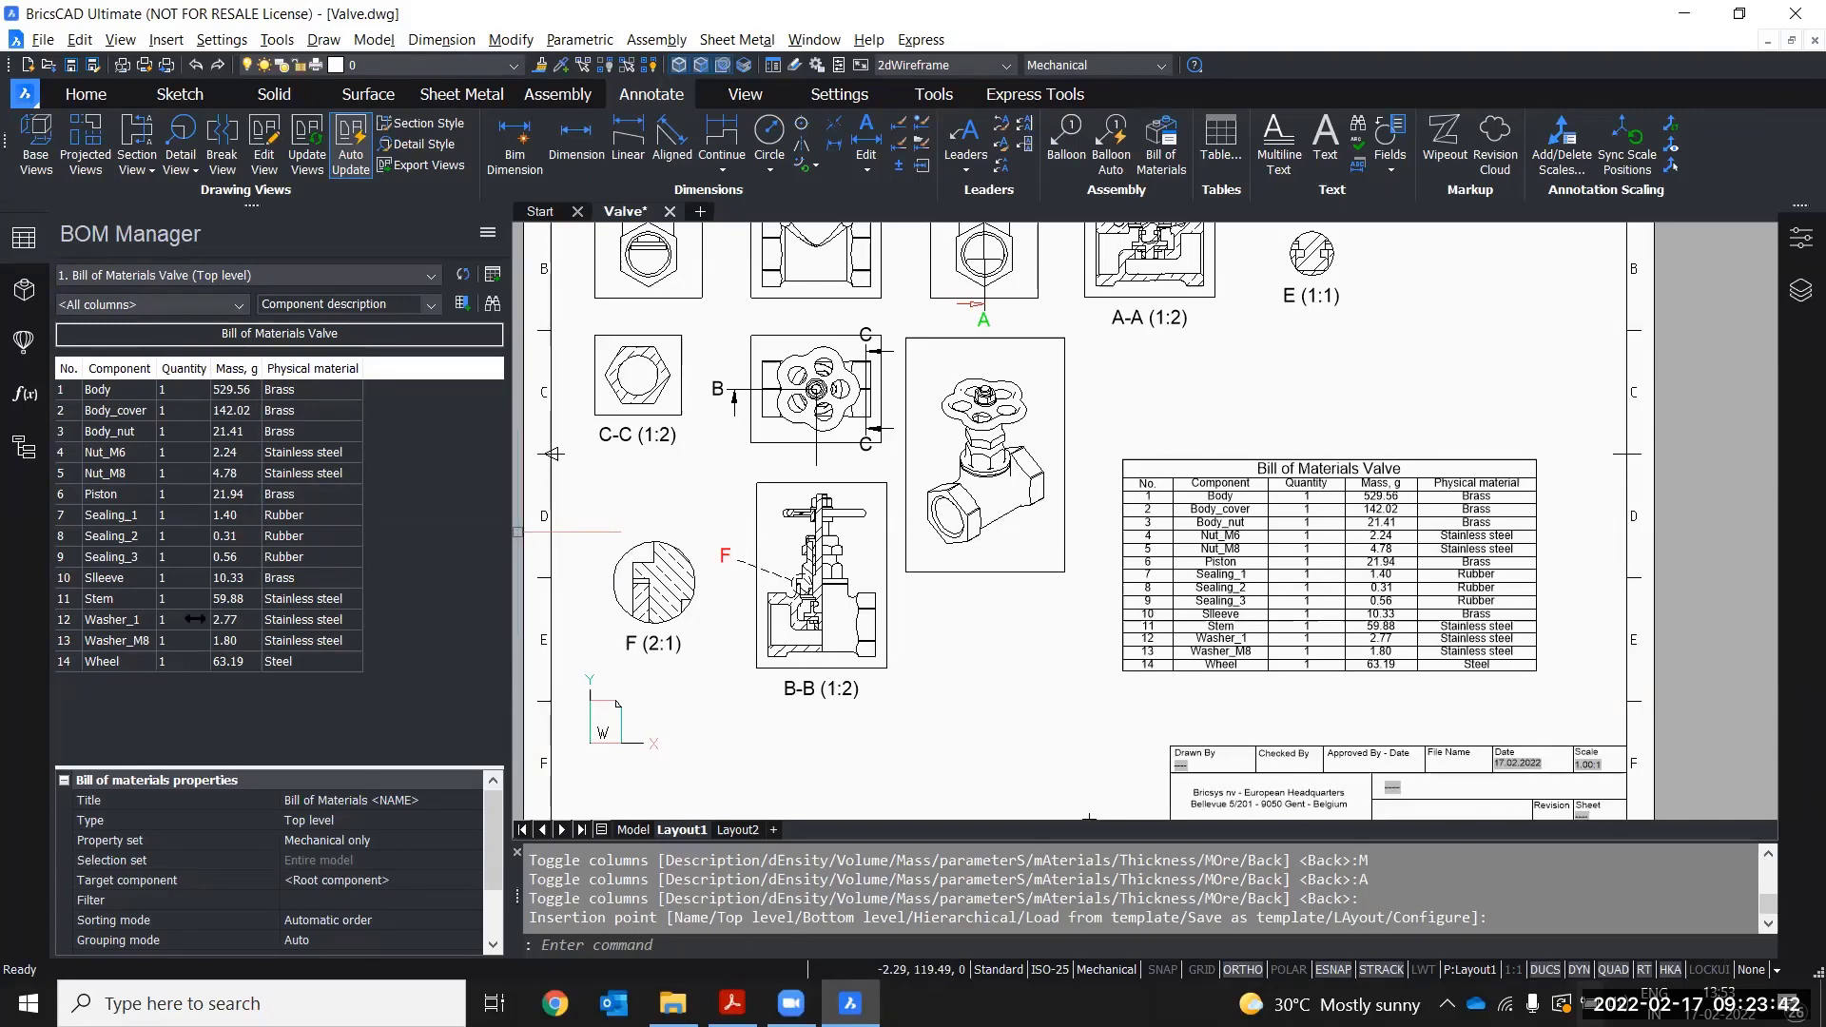
- Add a Sum footer to the Quantity column of the bill of materials
left_click(176, 370)
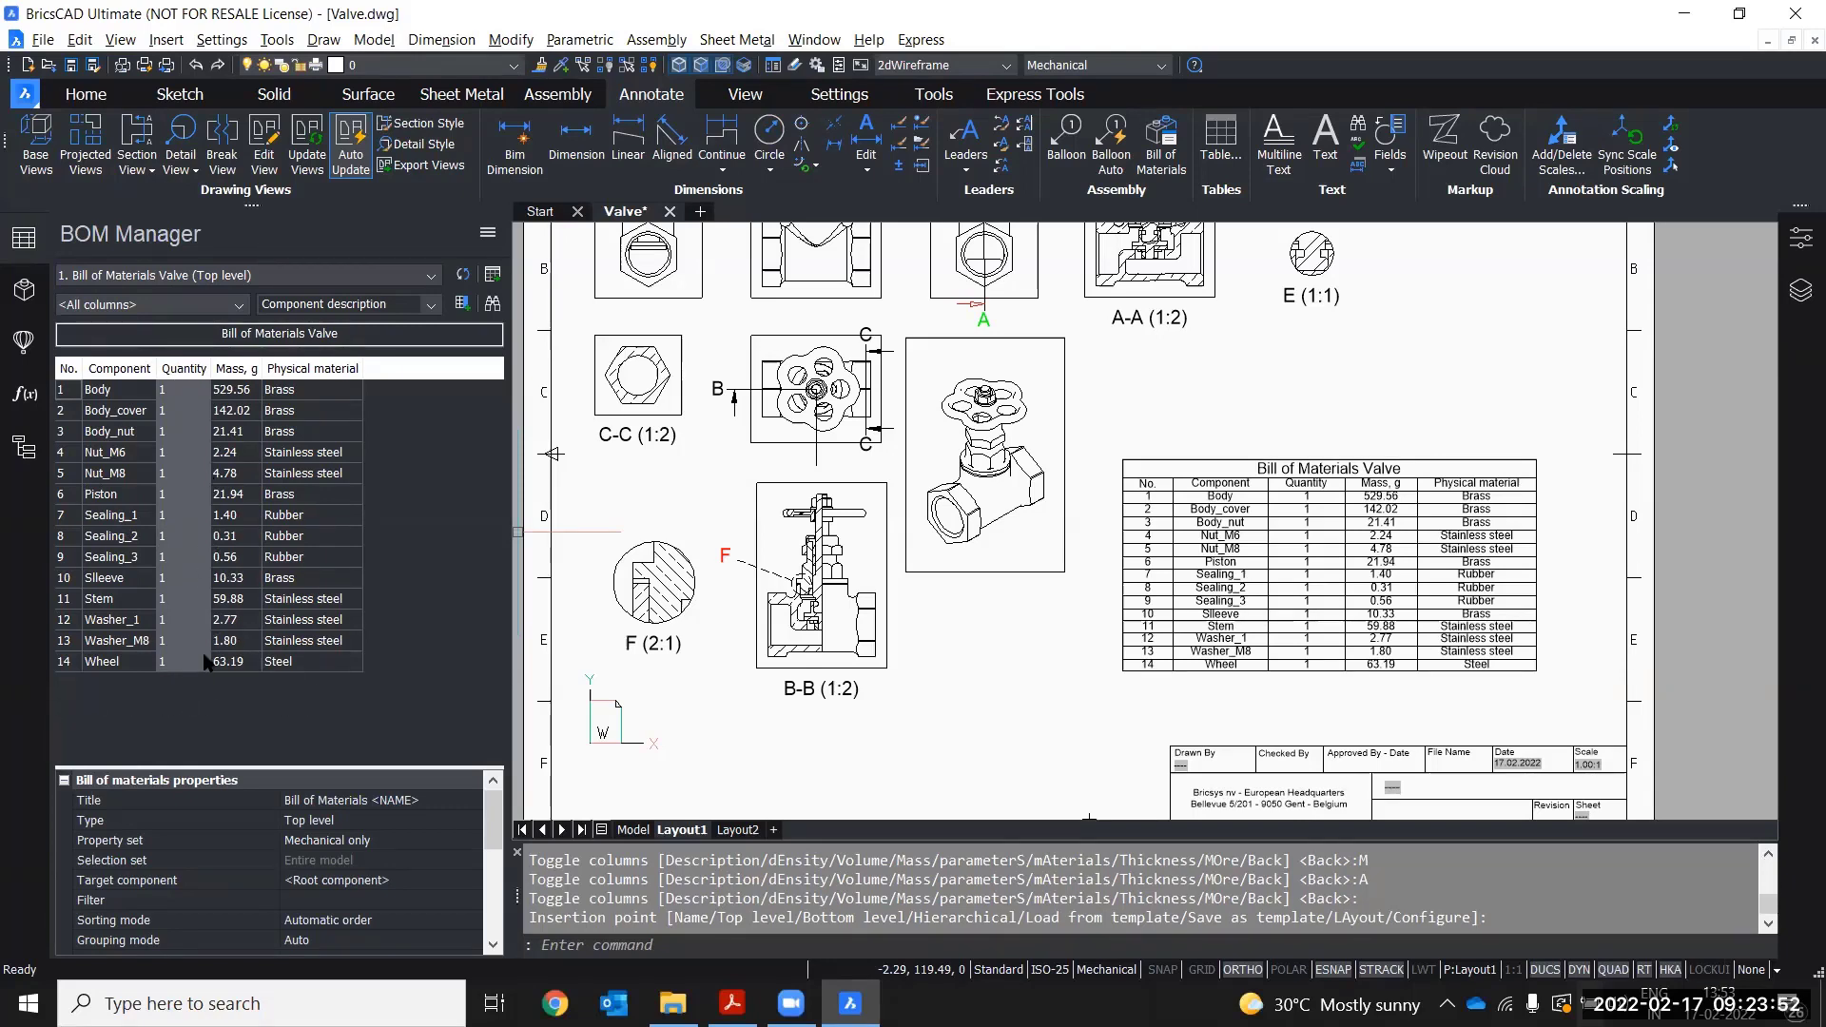
right_click(183, 370)
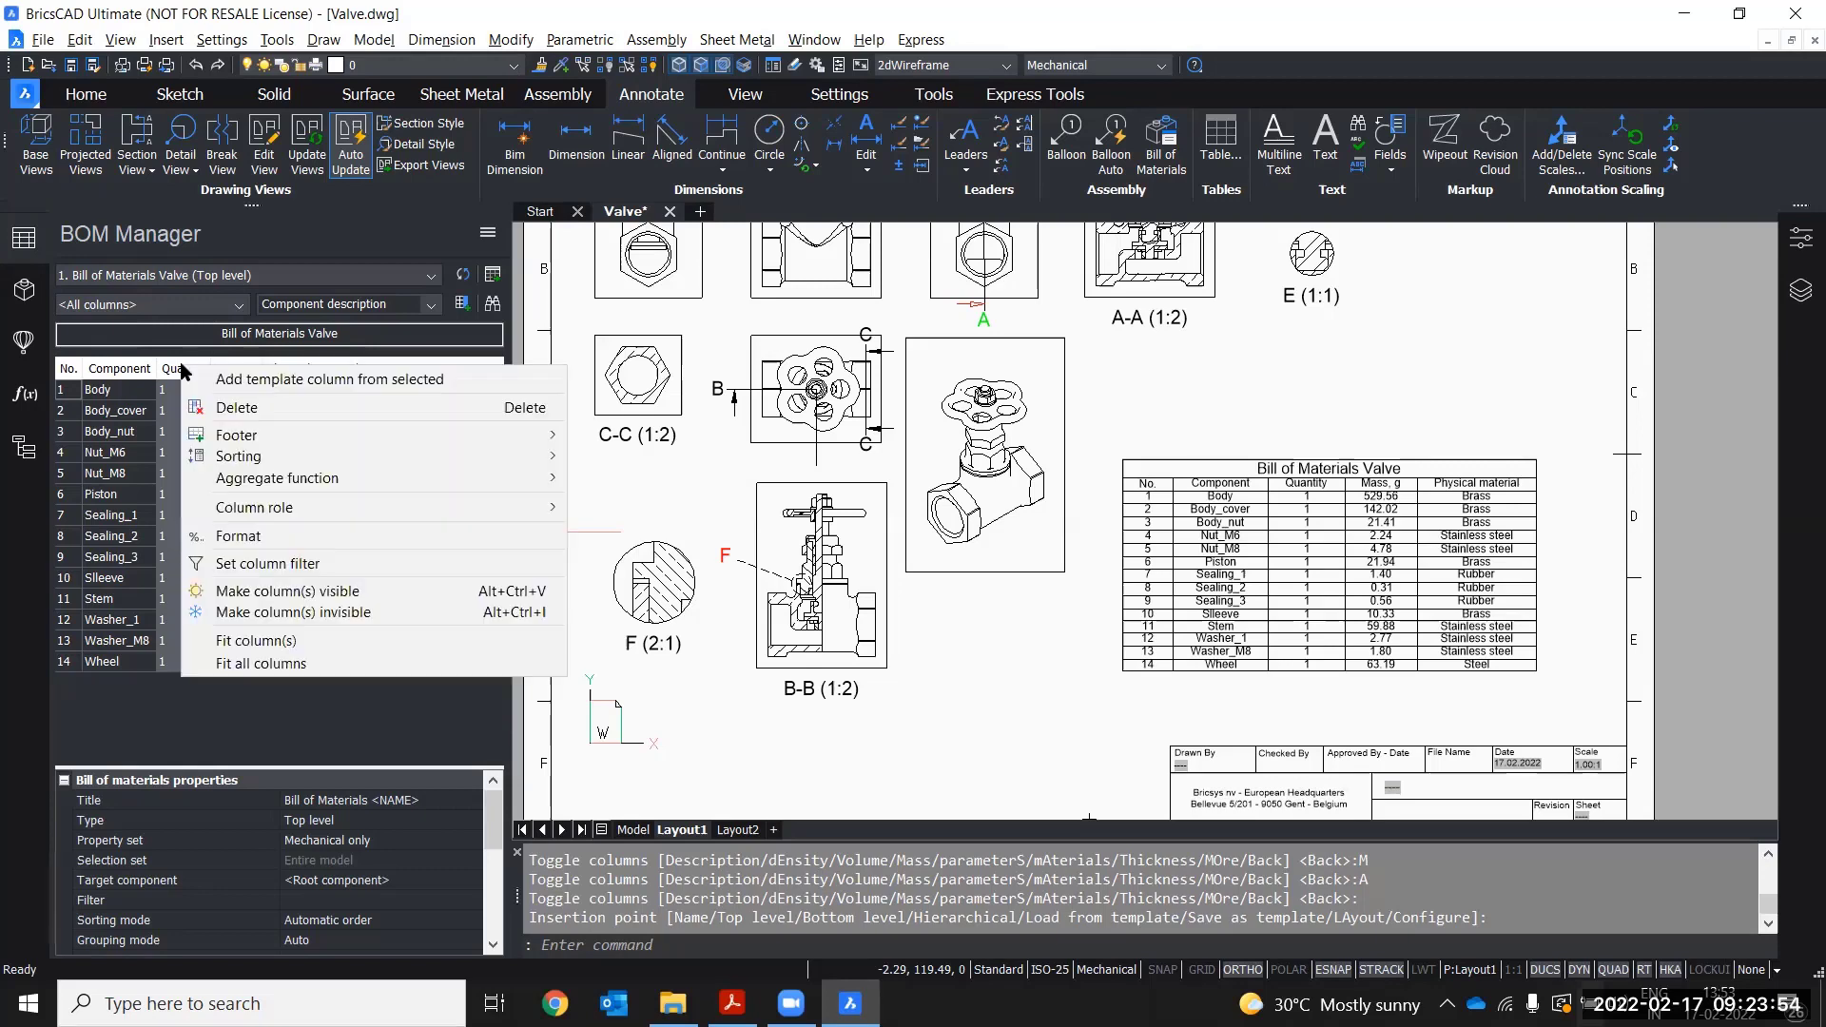
mouse_move(238, 438)
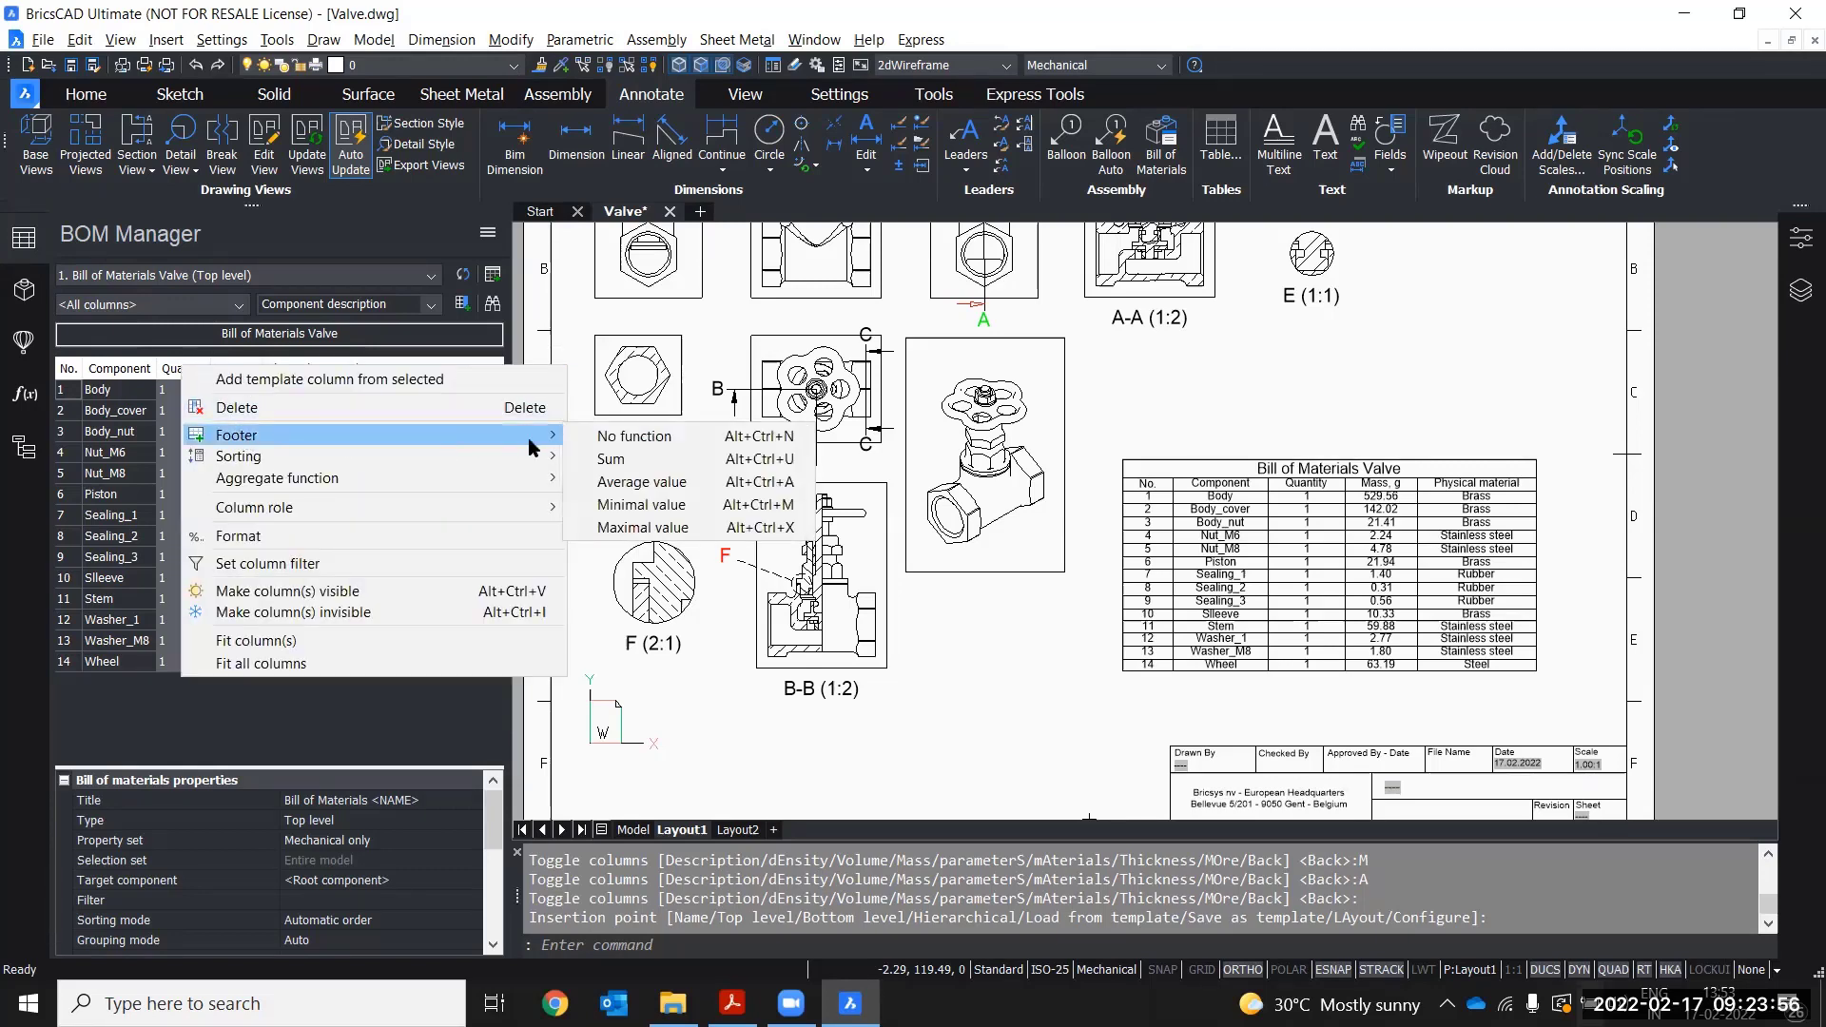
left_click(611, 461)
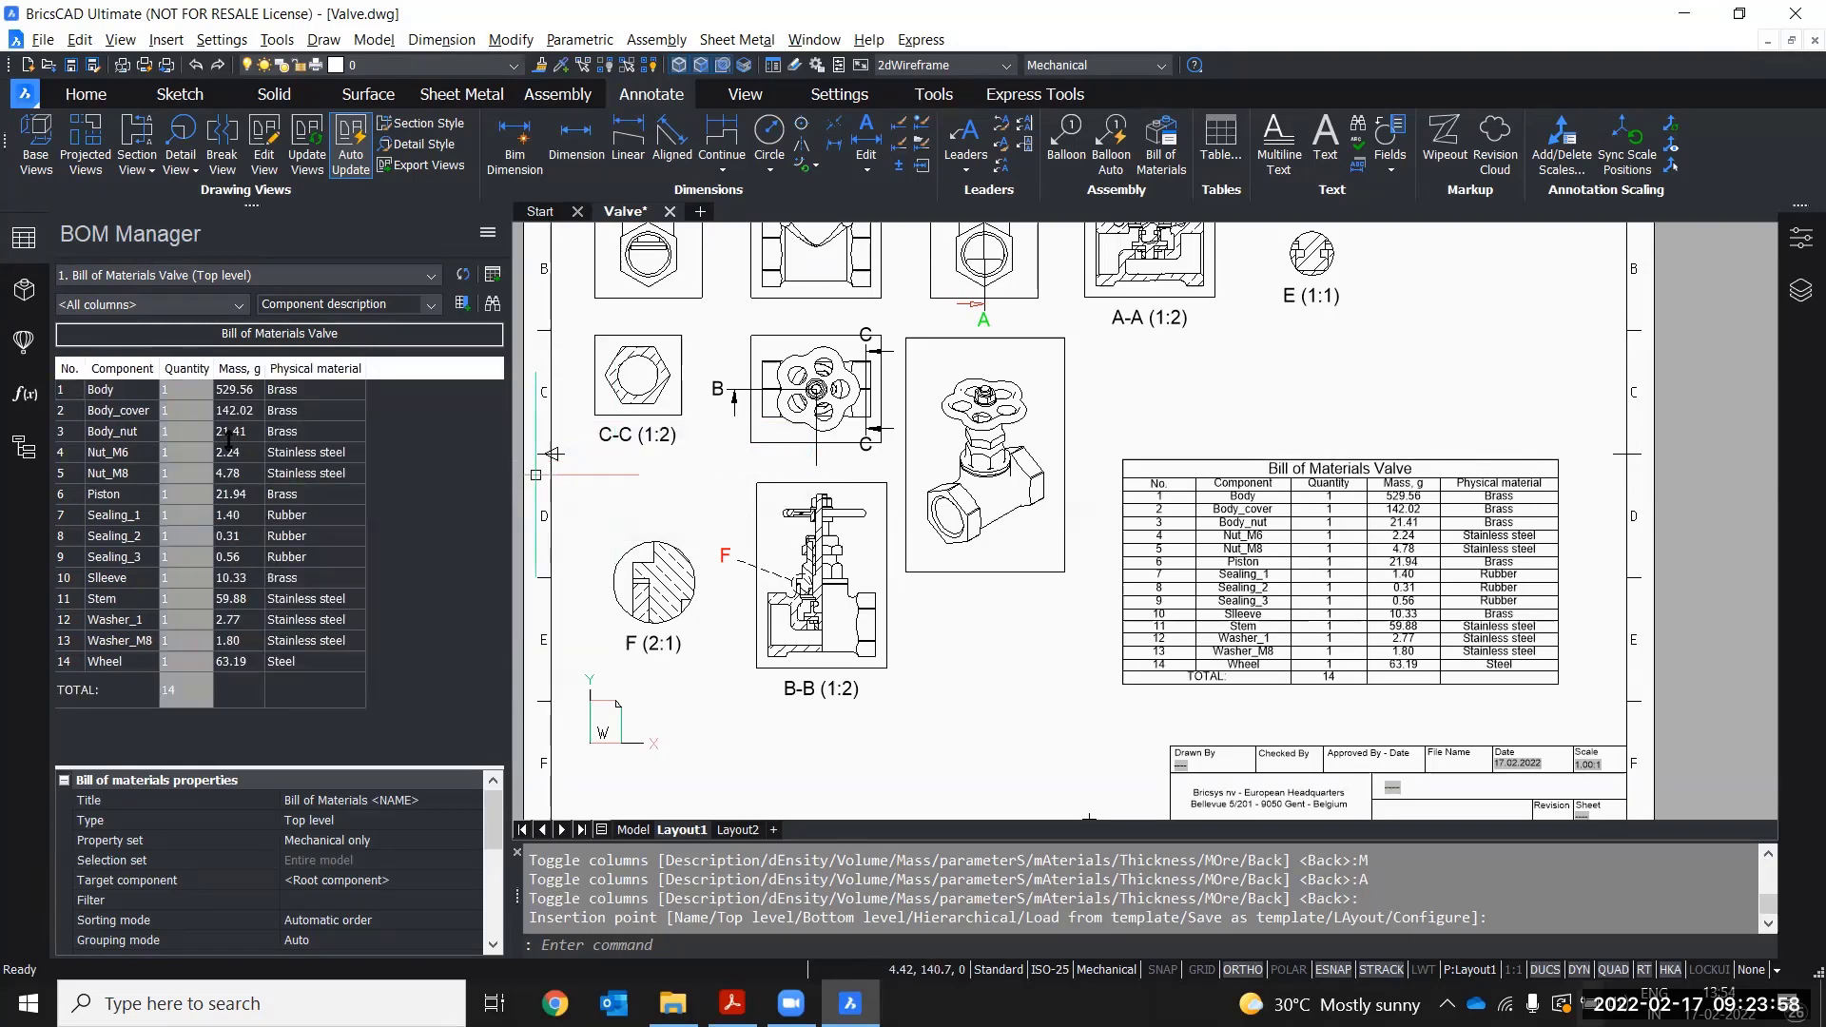
- Add a Sum footer to the Mass column of the bill of materials and check it in the layout table
left_click(186, 695)
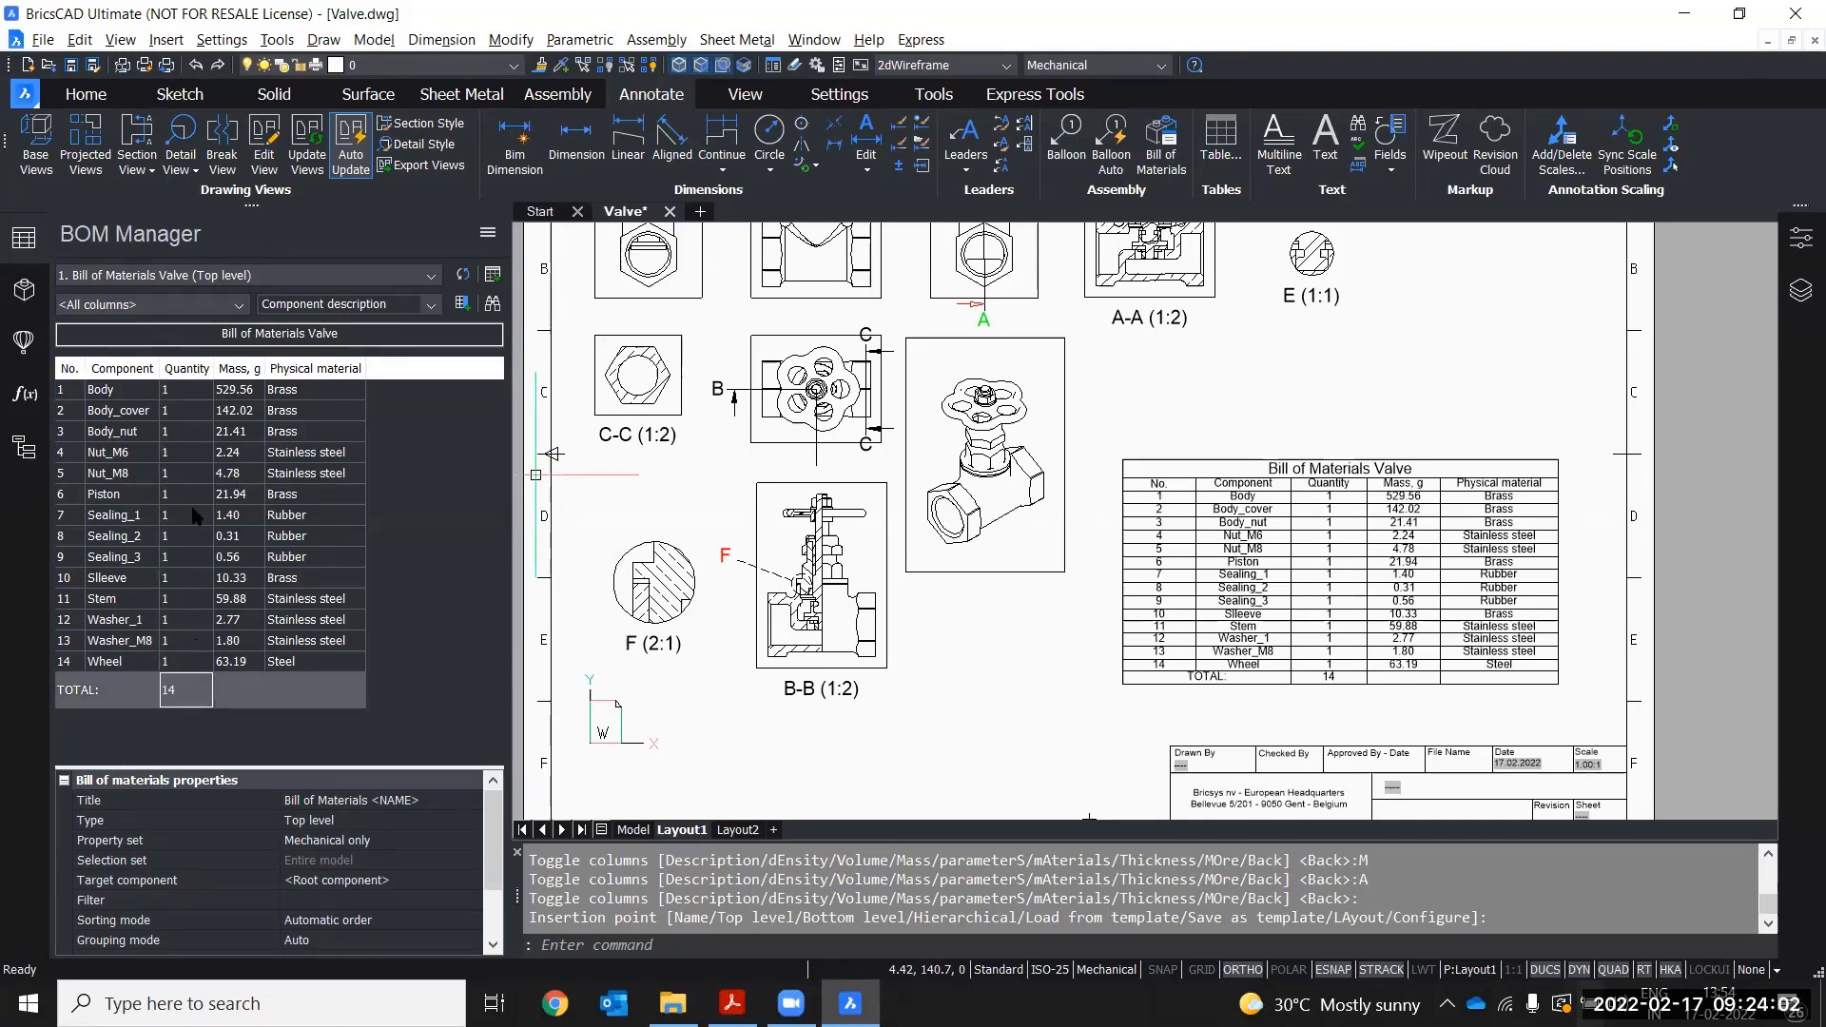
left_click(222, 698)
right_click(245, 370)
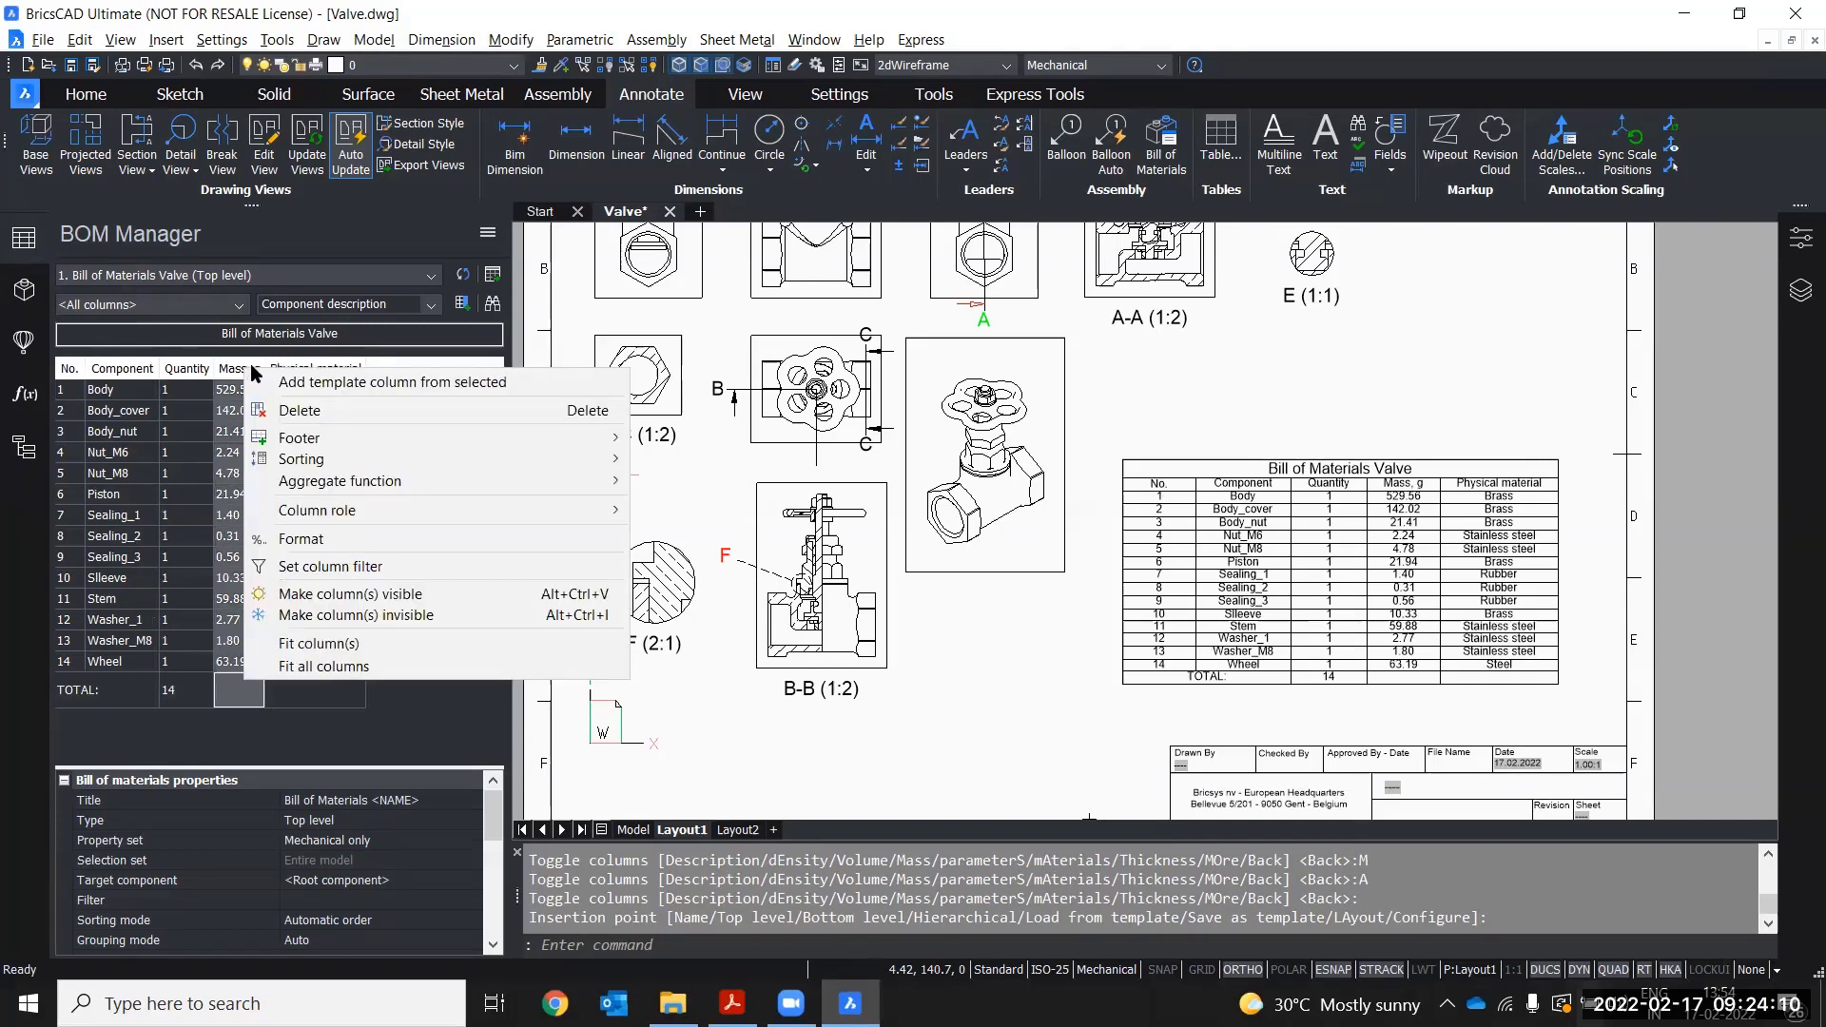
mouse_move(309, 443)
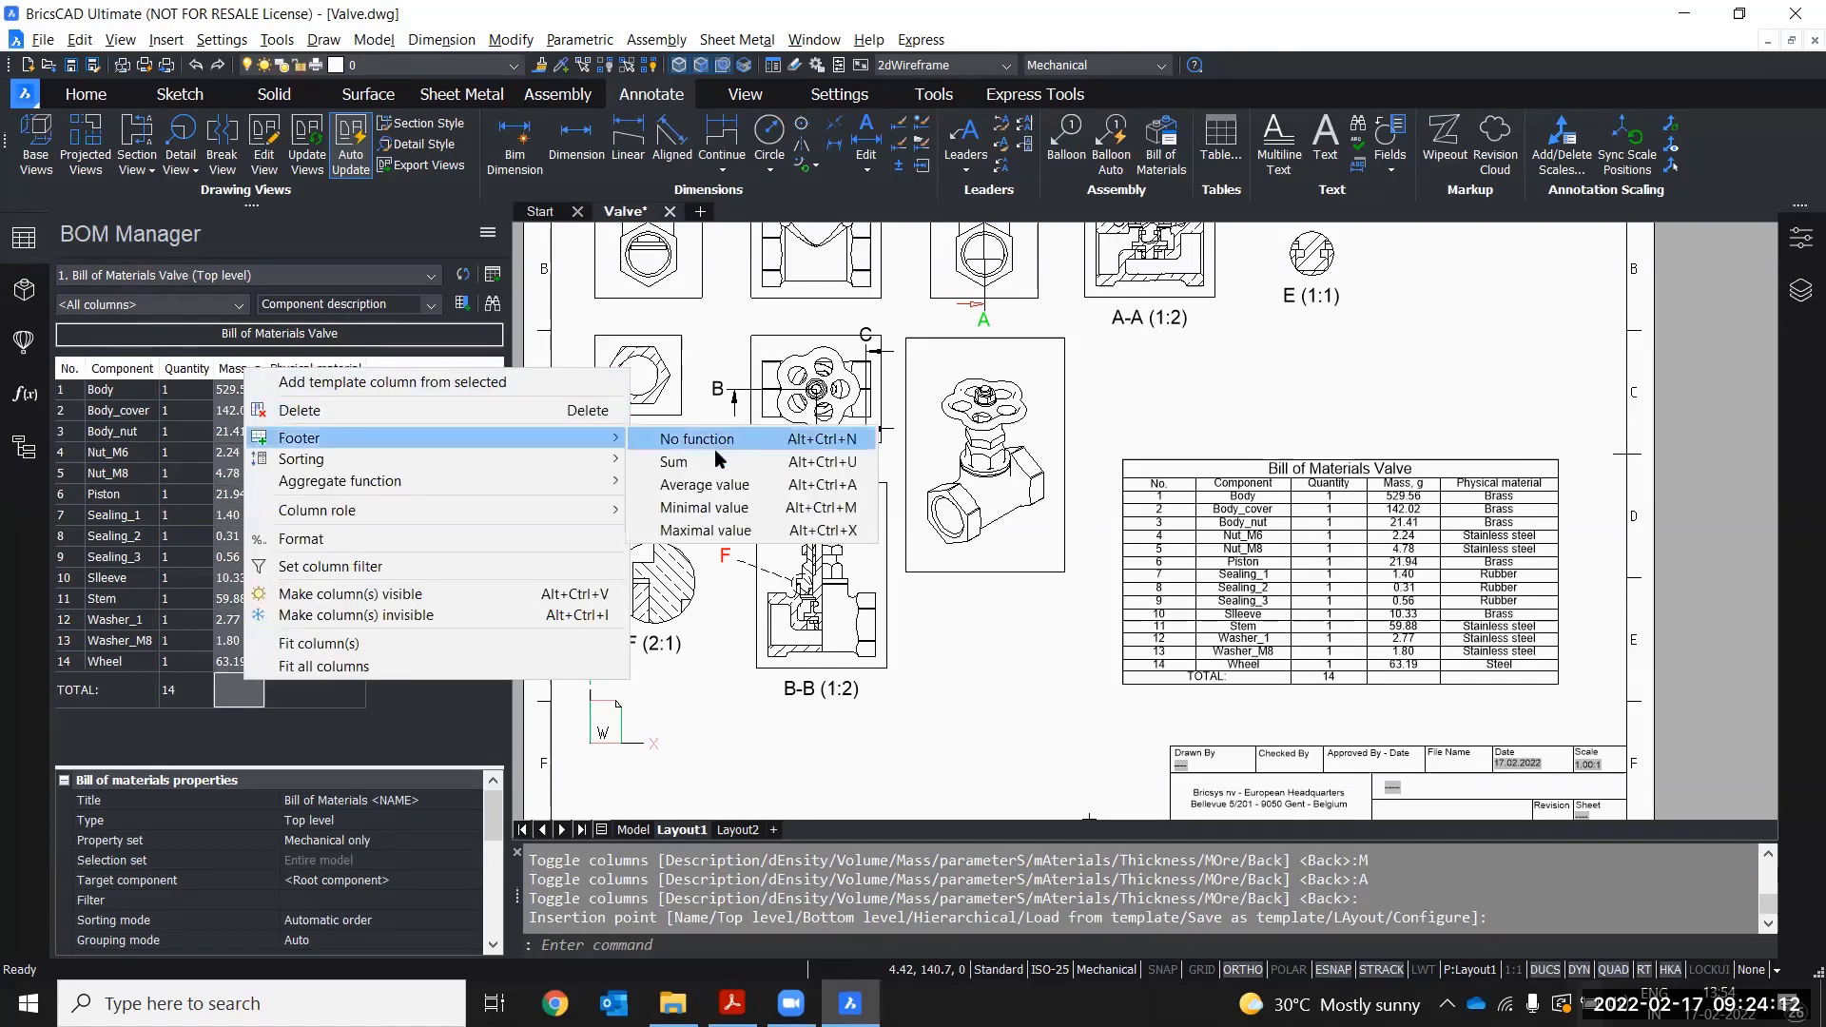
left_click(789, 460)
left_click(240, 695)
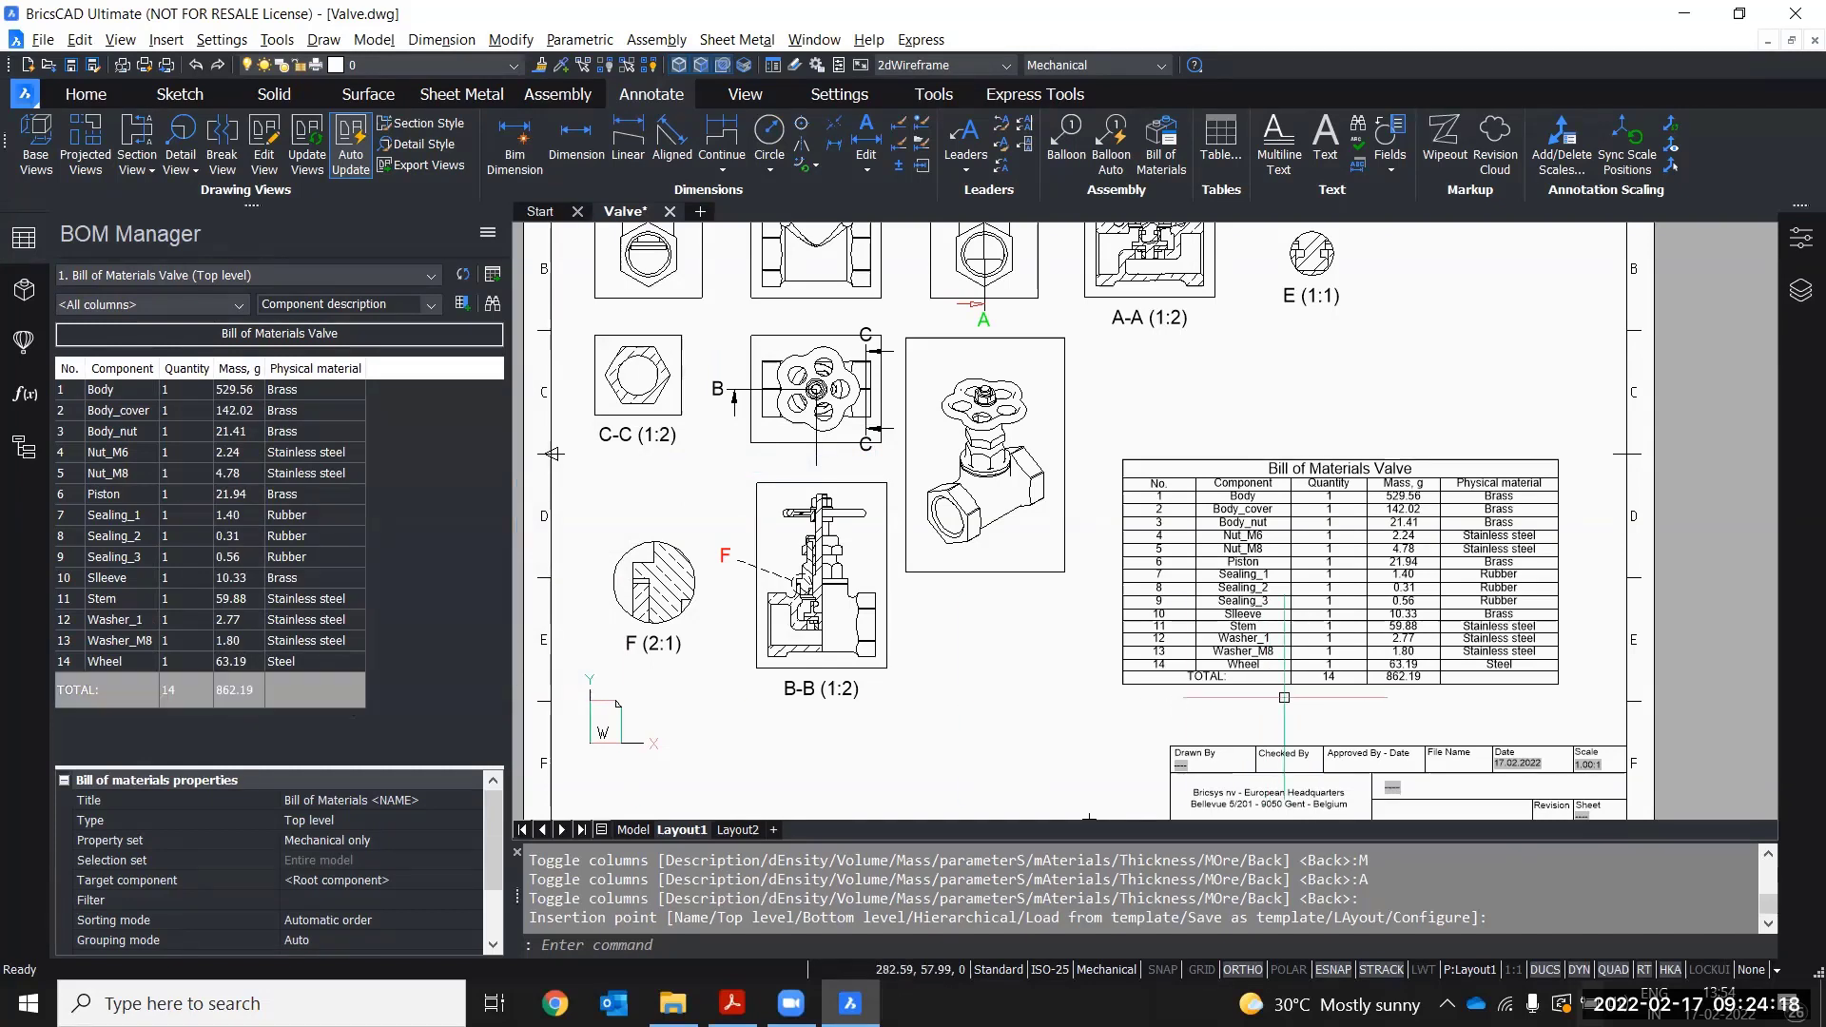
scroll(1282, 695, "up", 4)
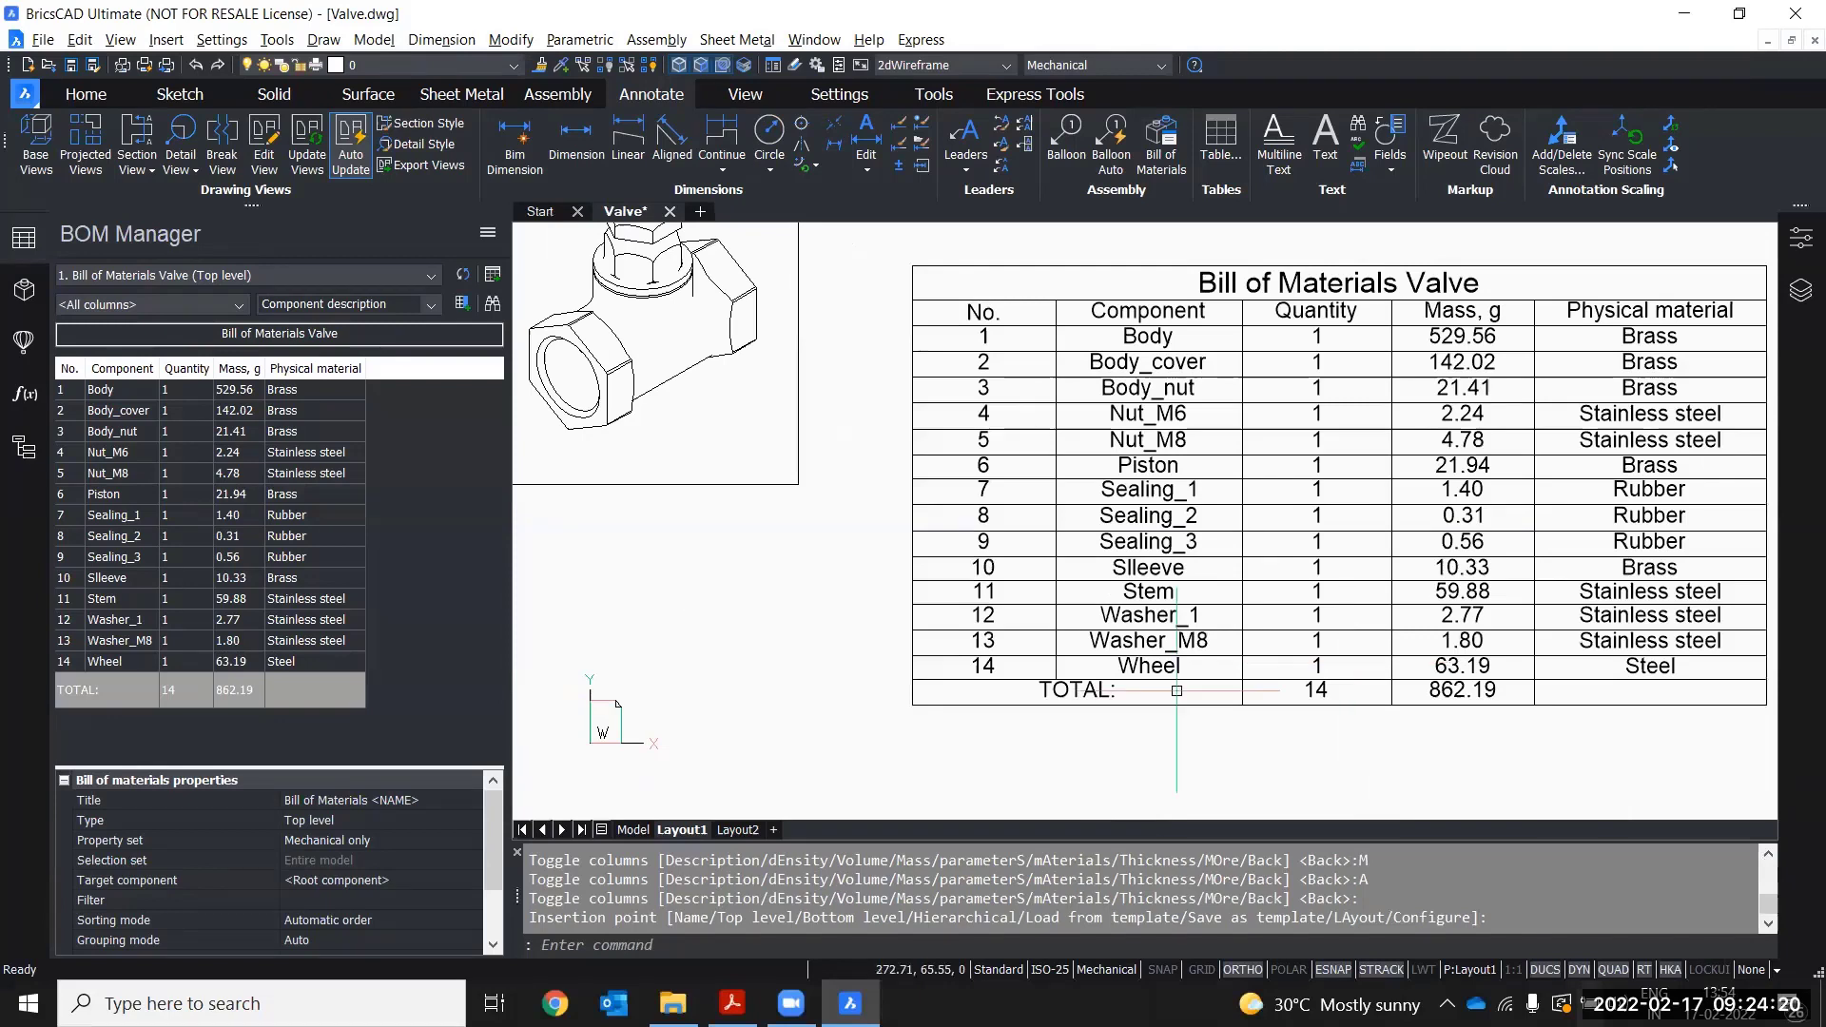
scroll(1490, 724, "down", 2)
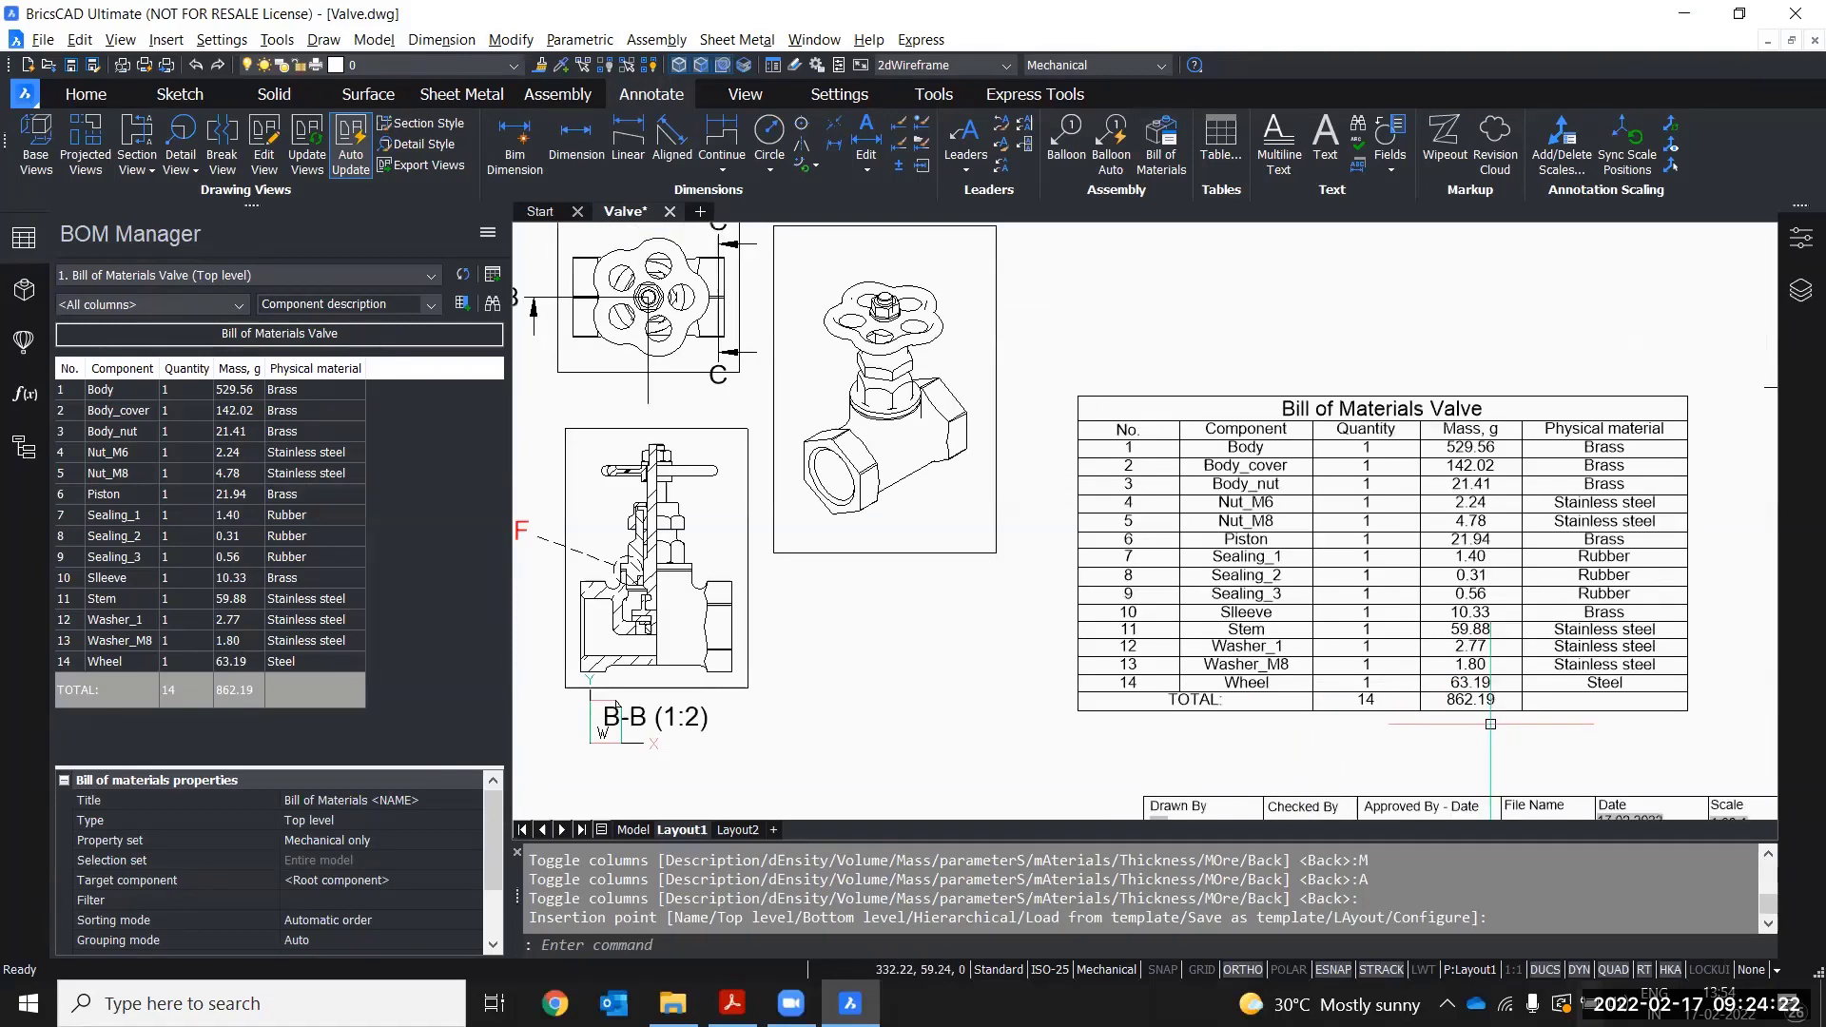
middle_click_drag(1491, 724, 1313, 674)
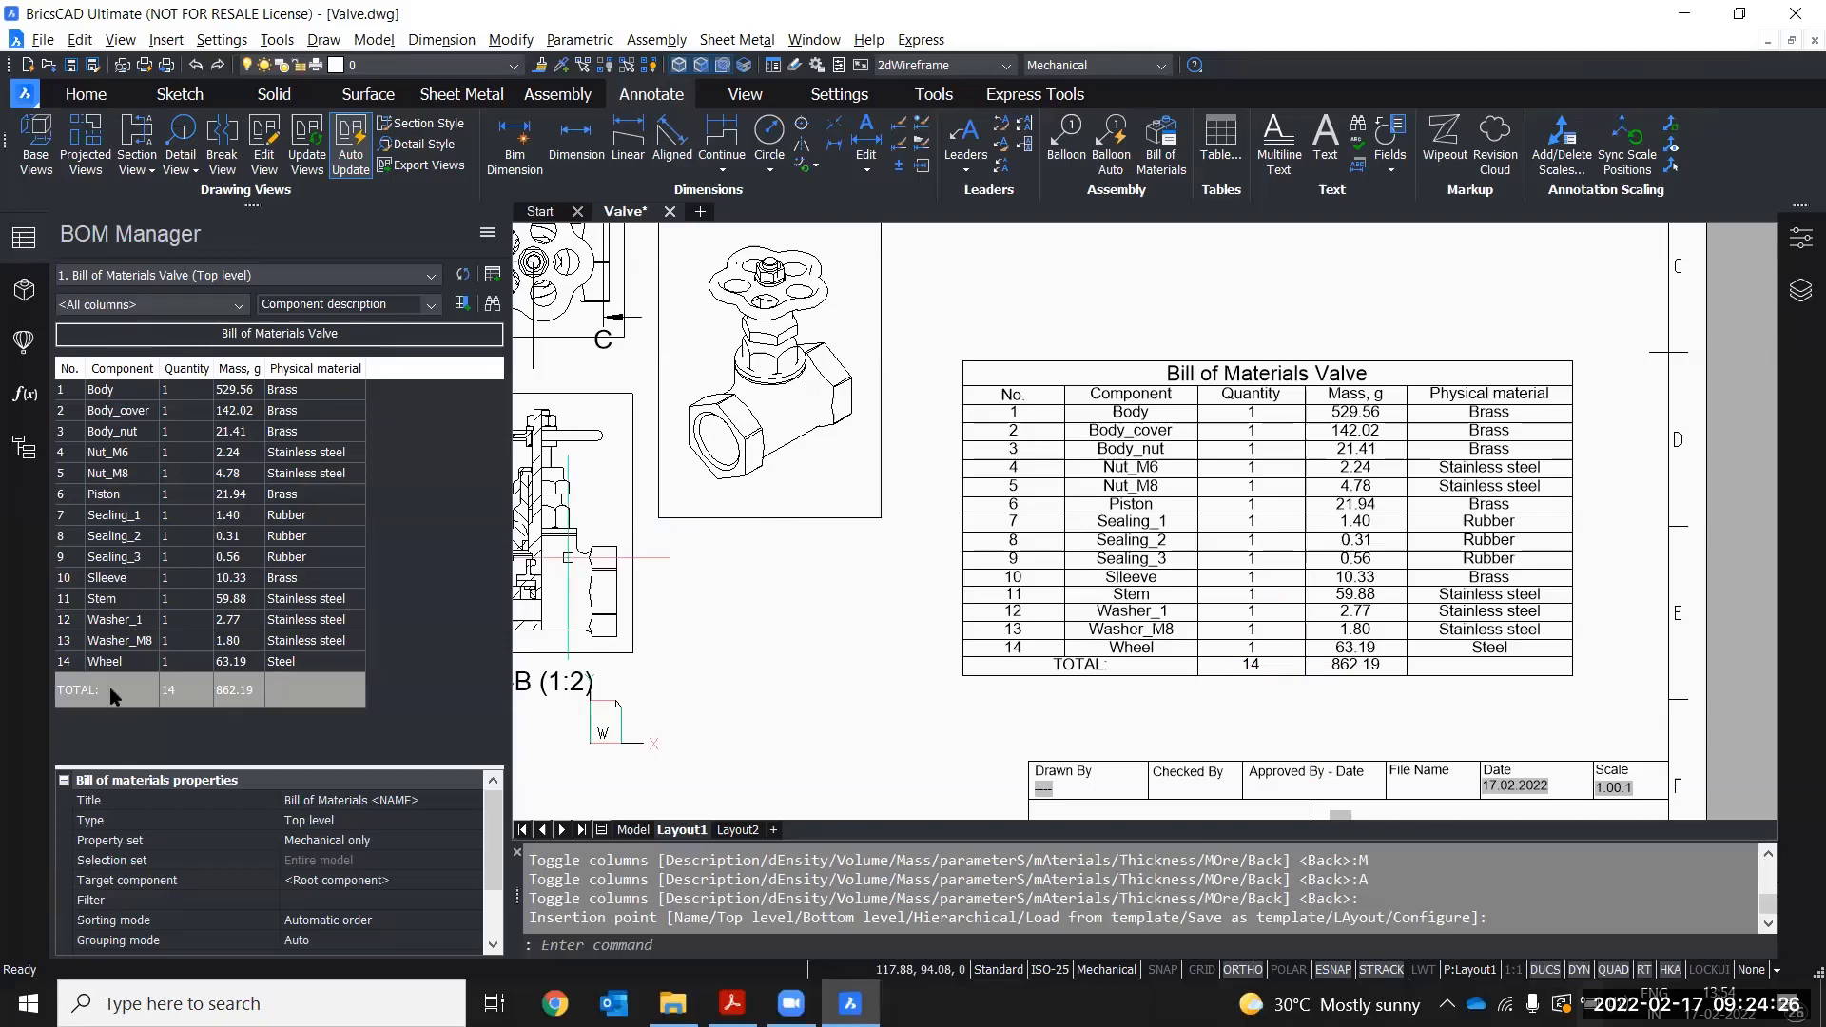
- Change the footer title of the bill of materials to "SUM:"
left_click(63, 692)
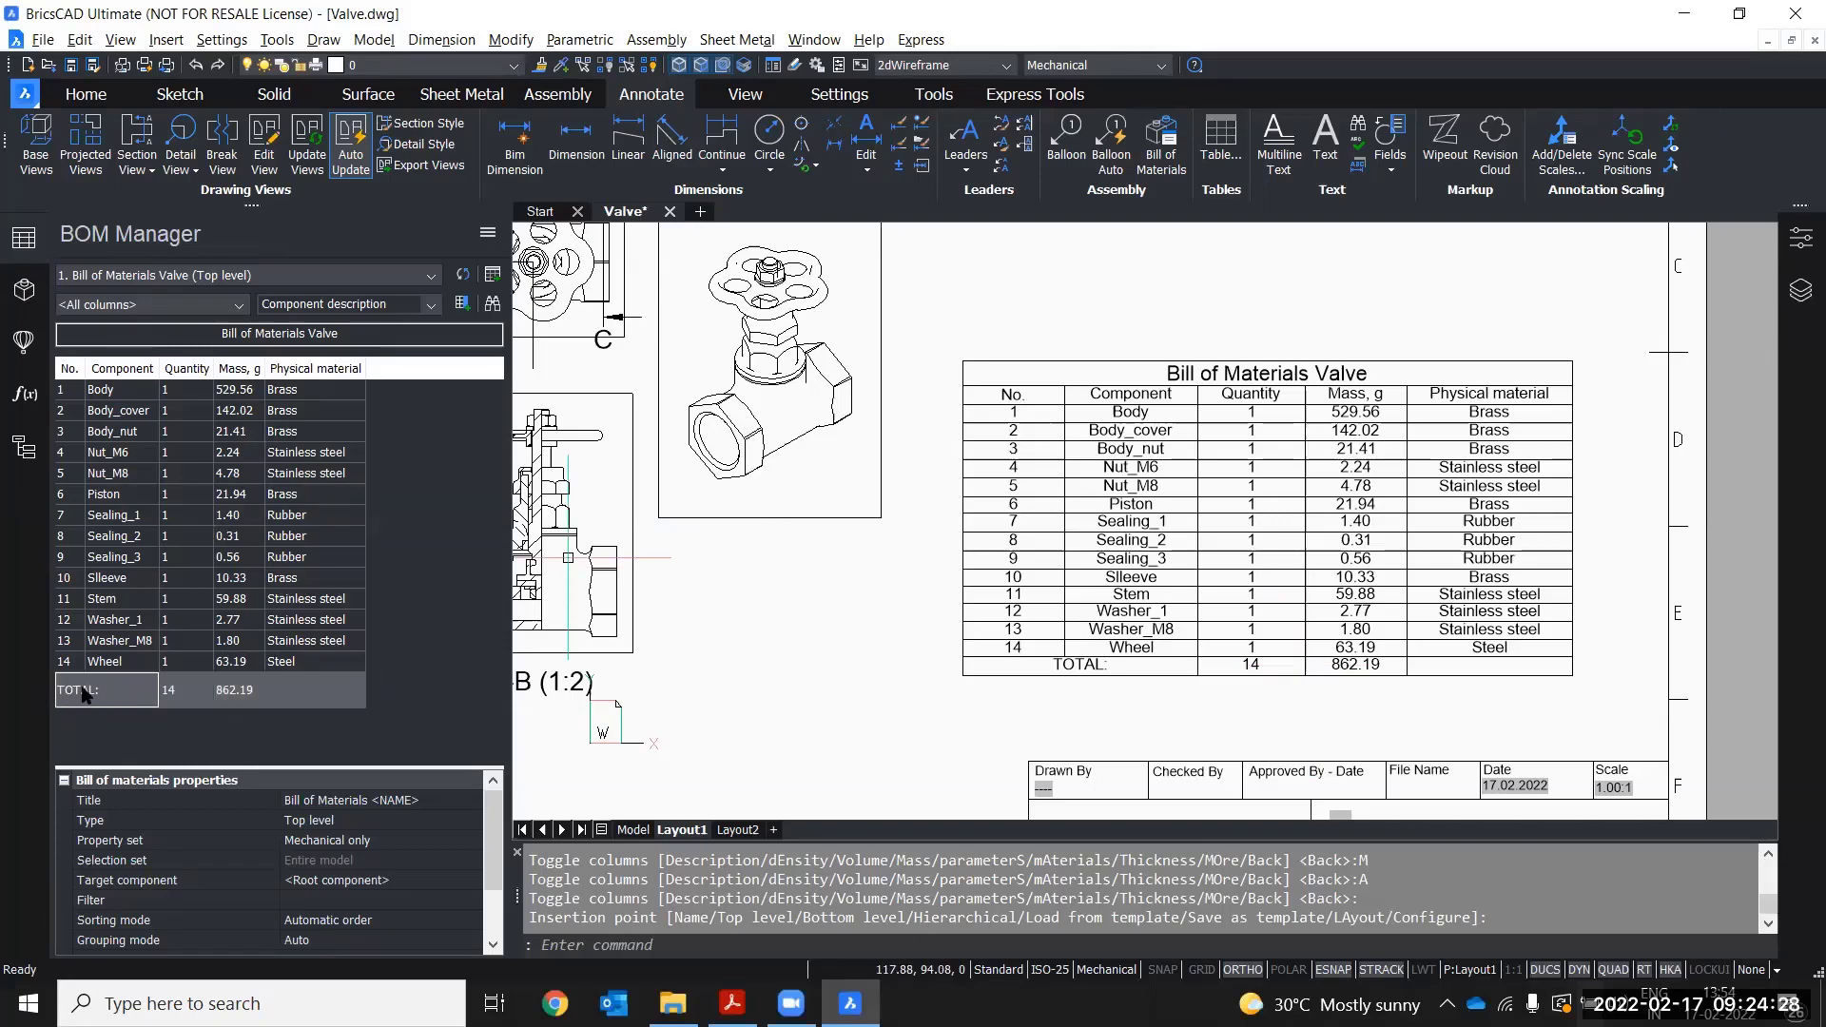
scroll(259, 805, "down", 2)
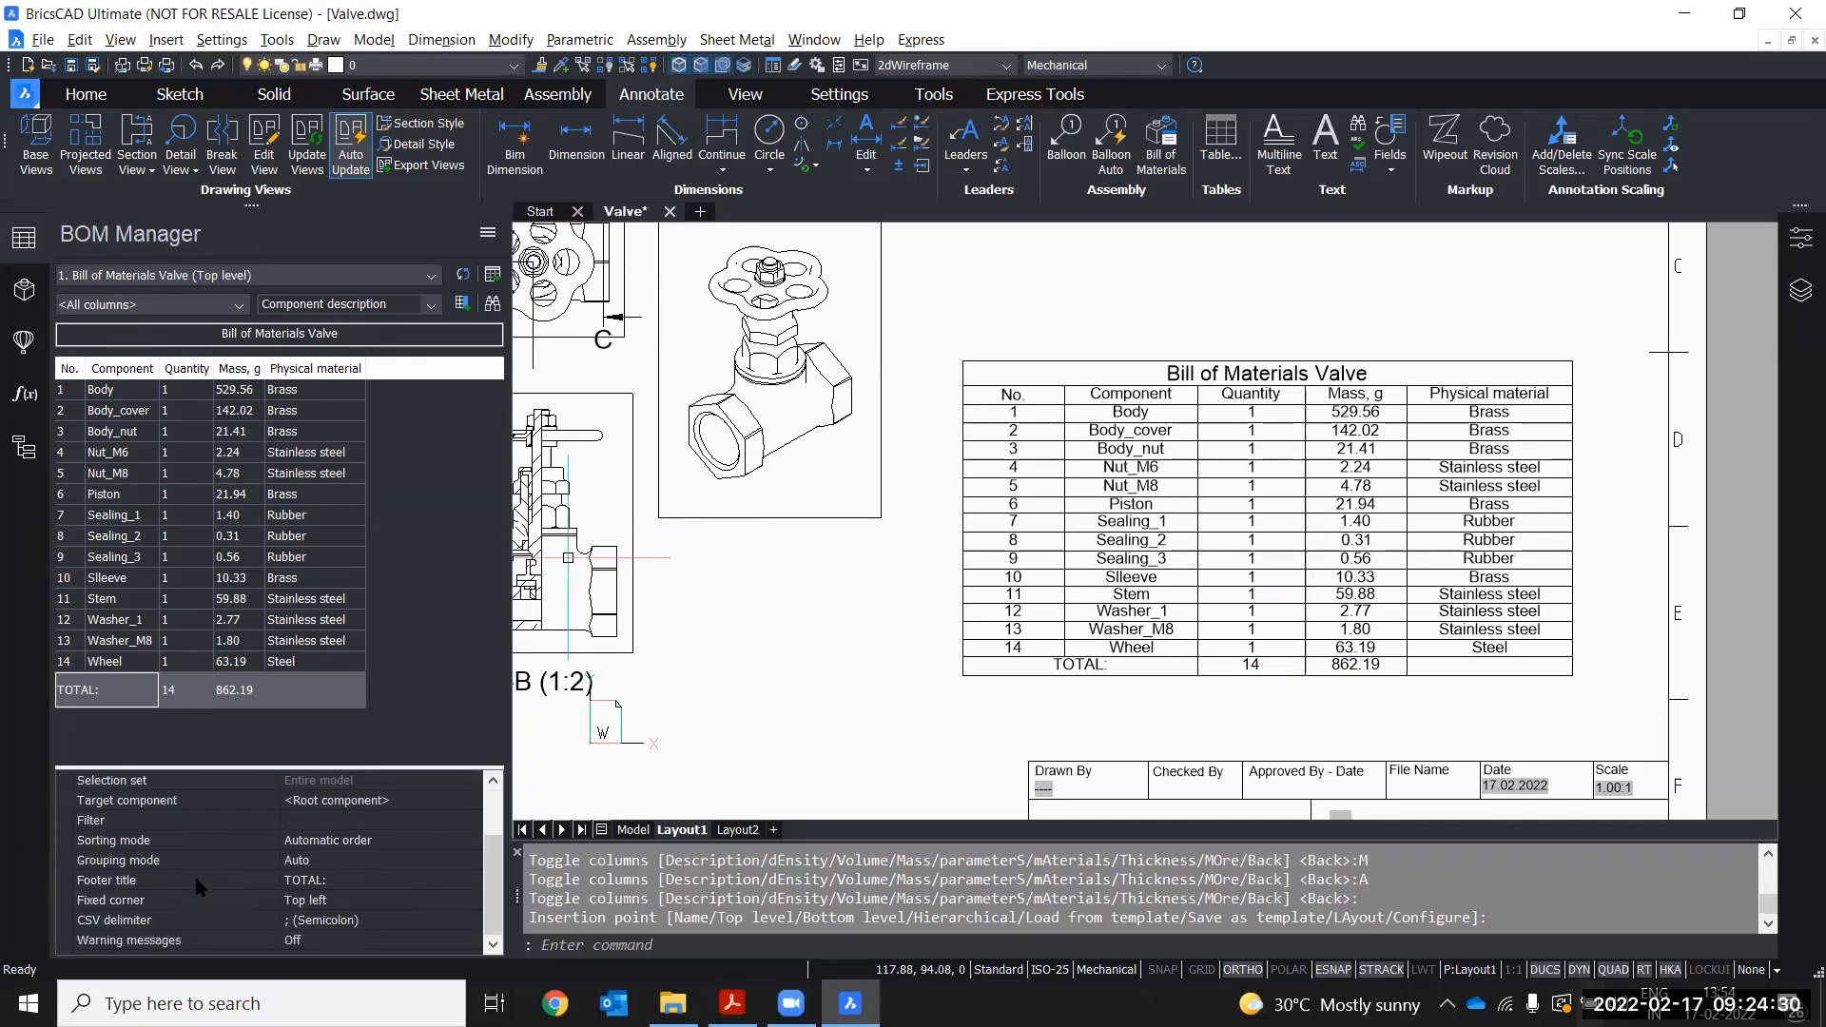
left_click(350, 880)
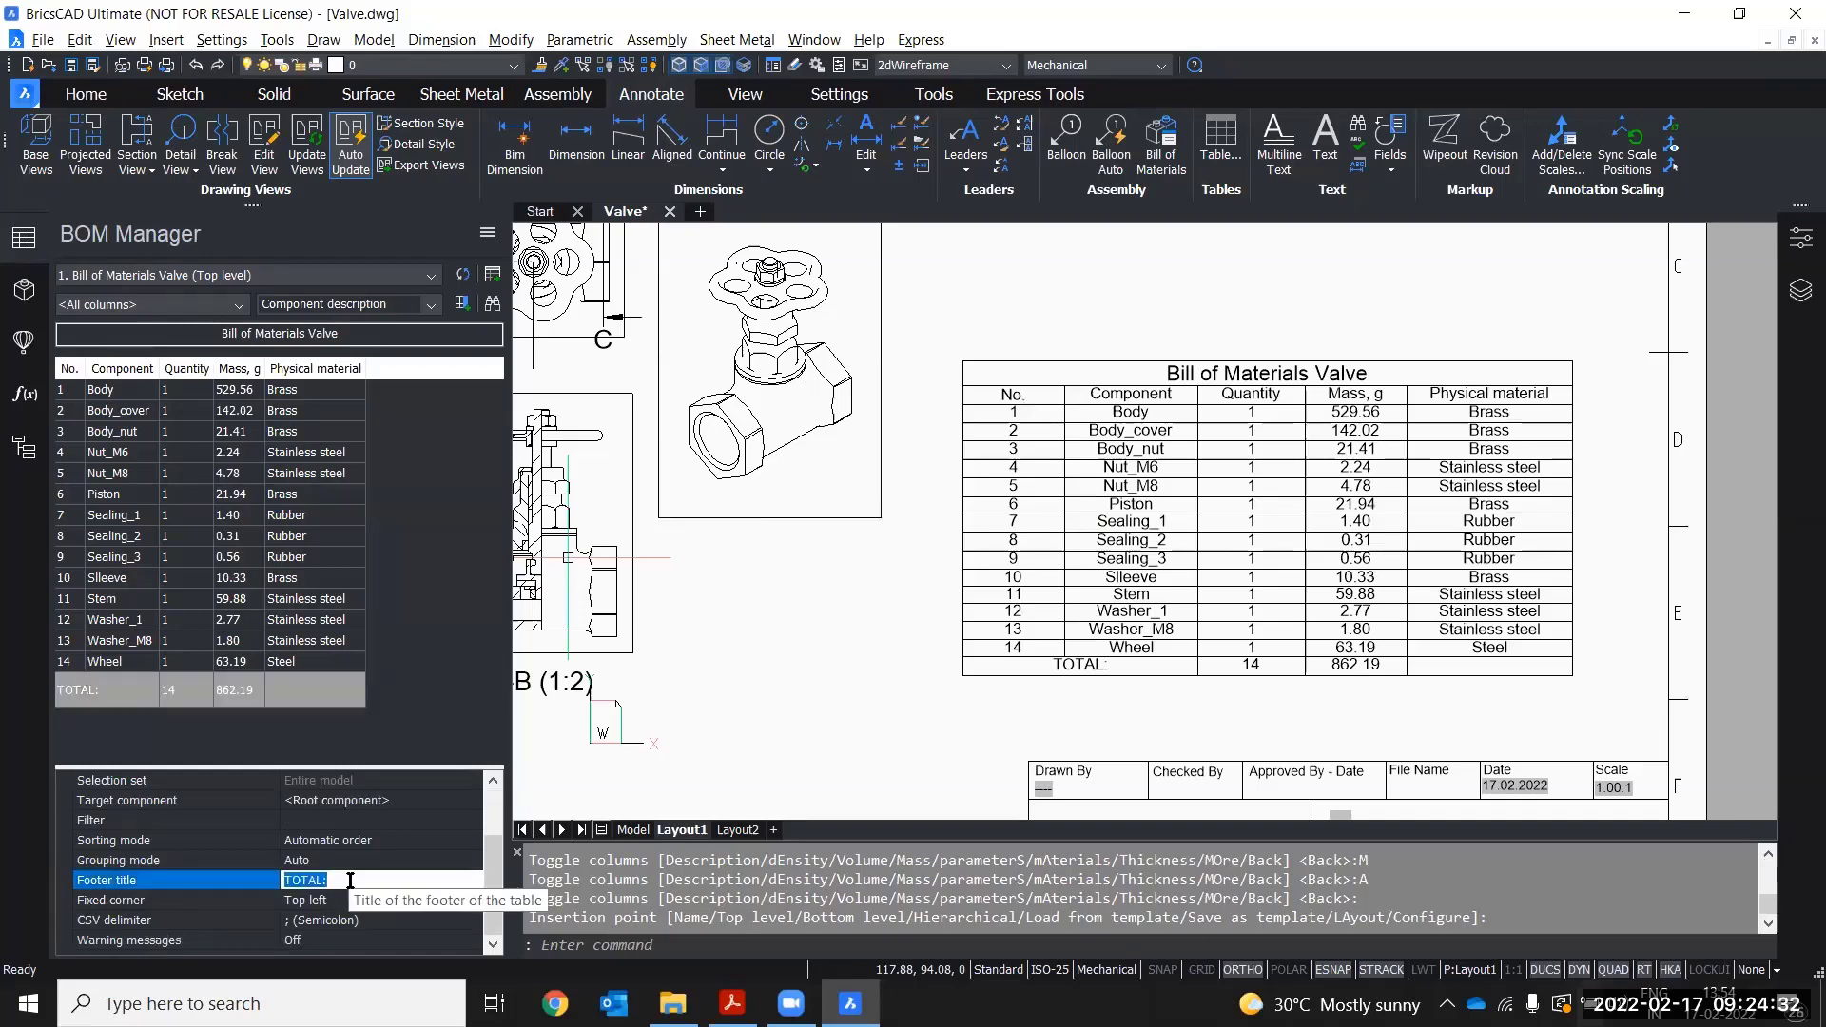
type("SUM:")
key("Return")
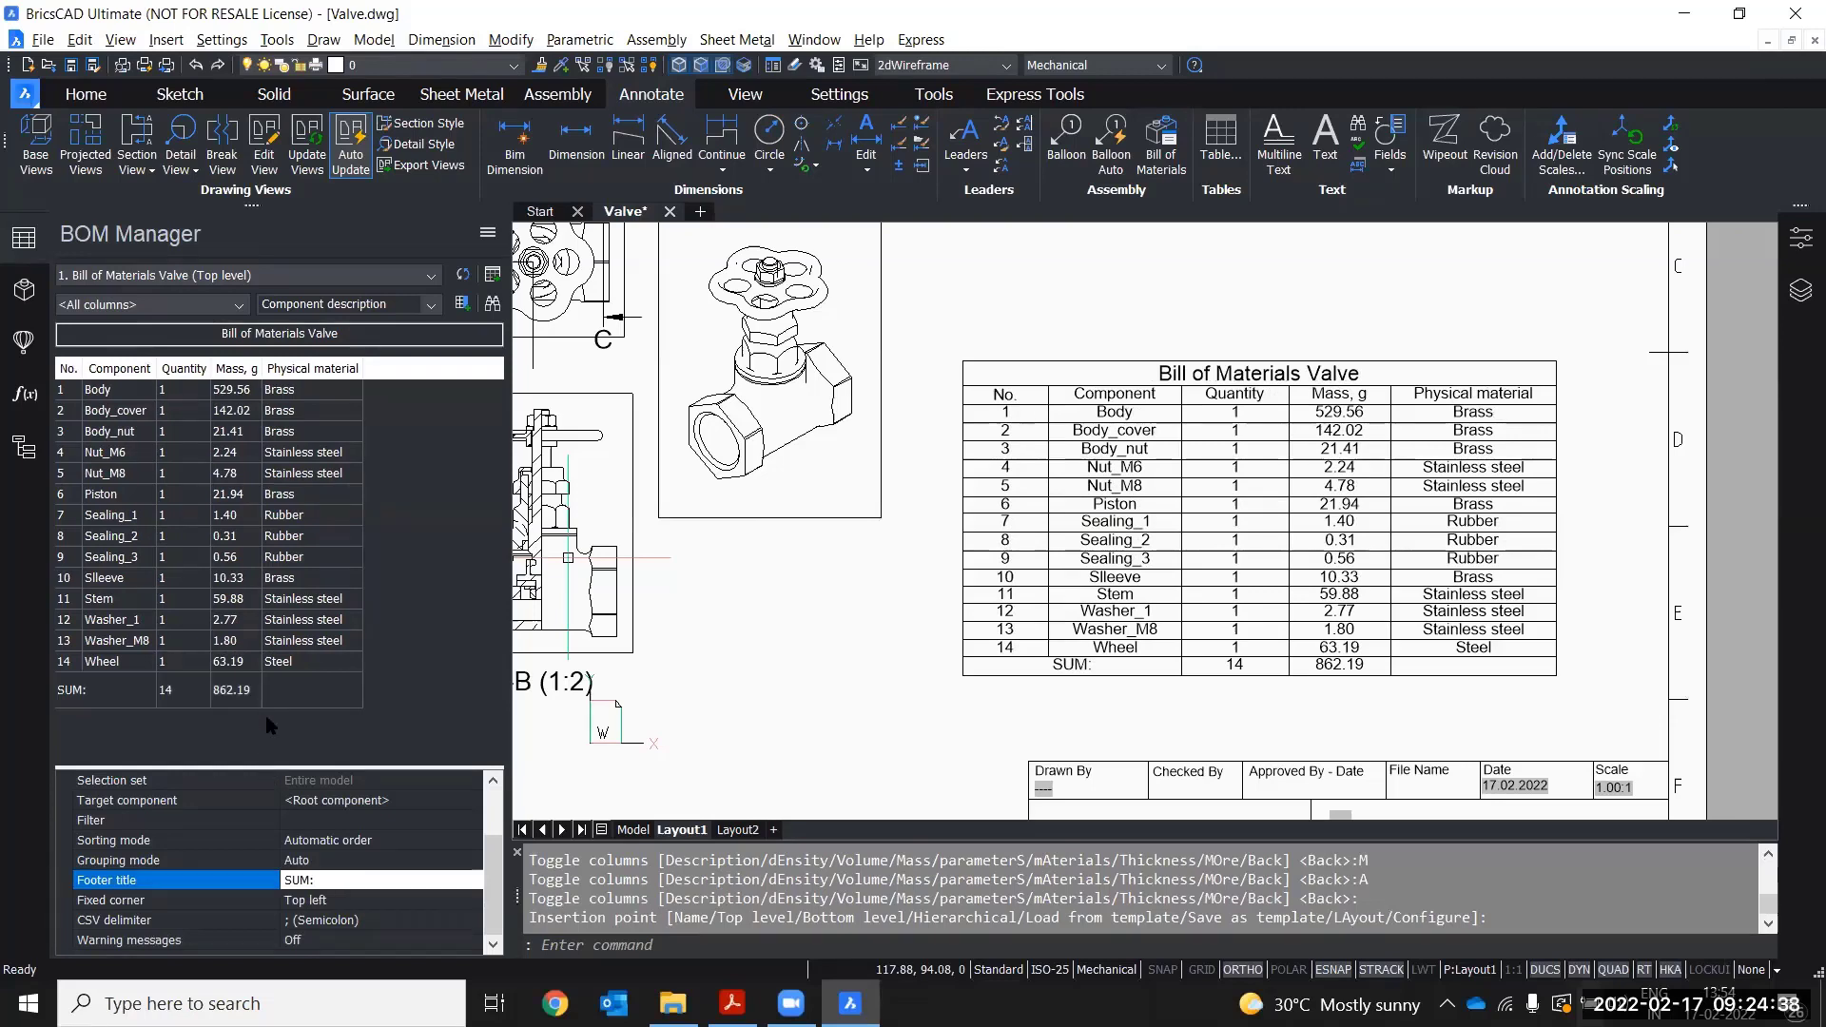
left_click_drag(266, 767, 266, 717)
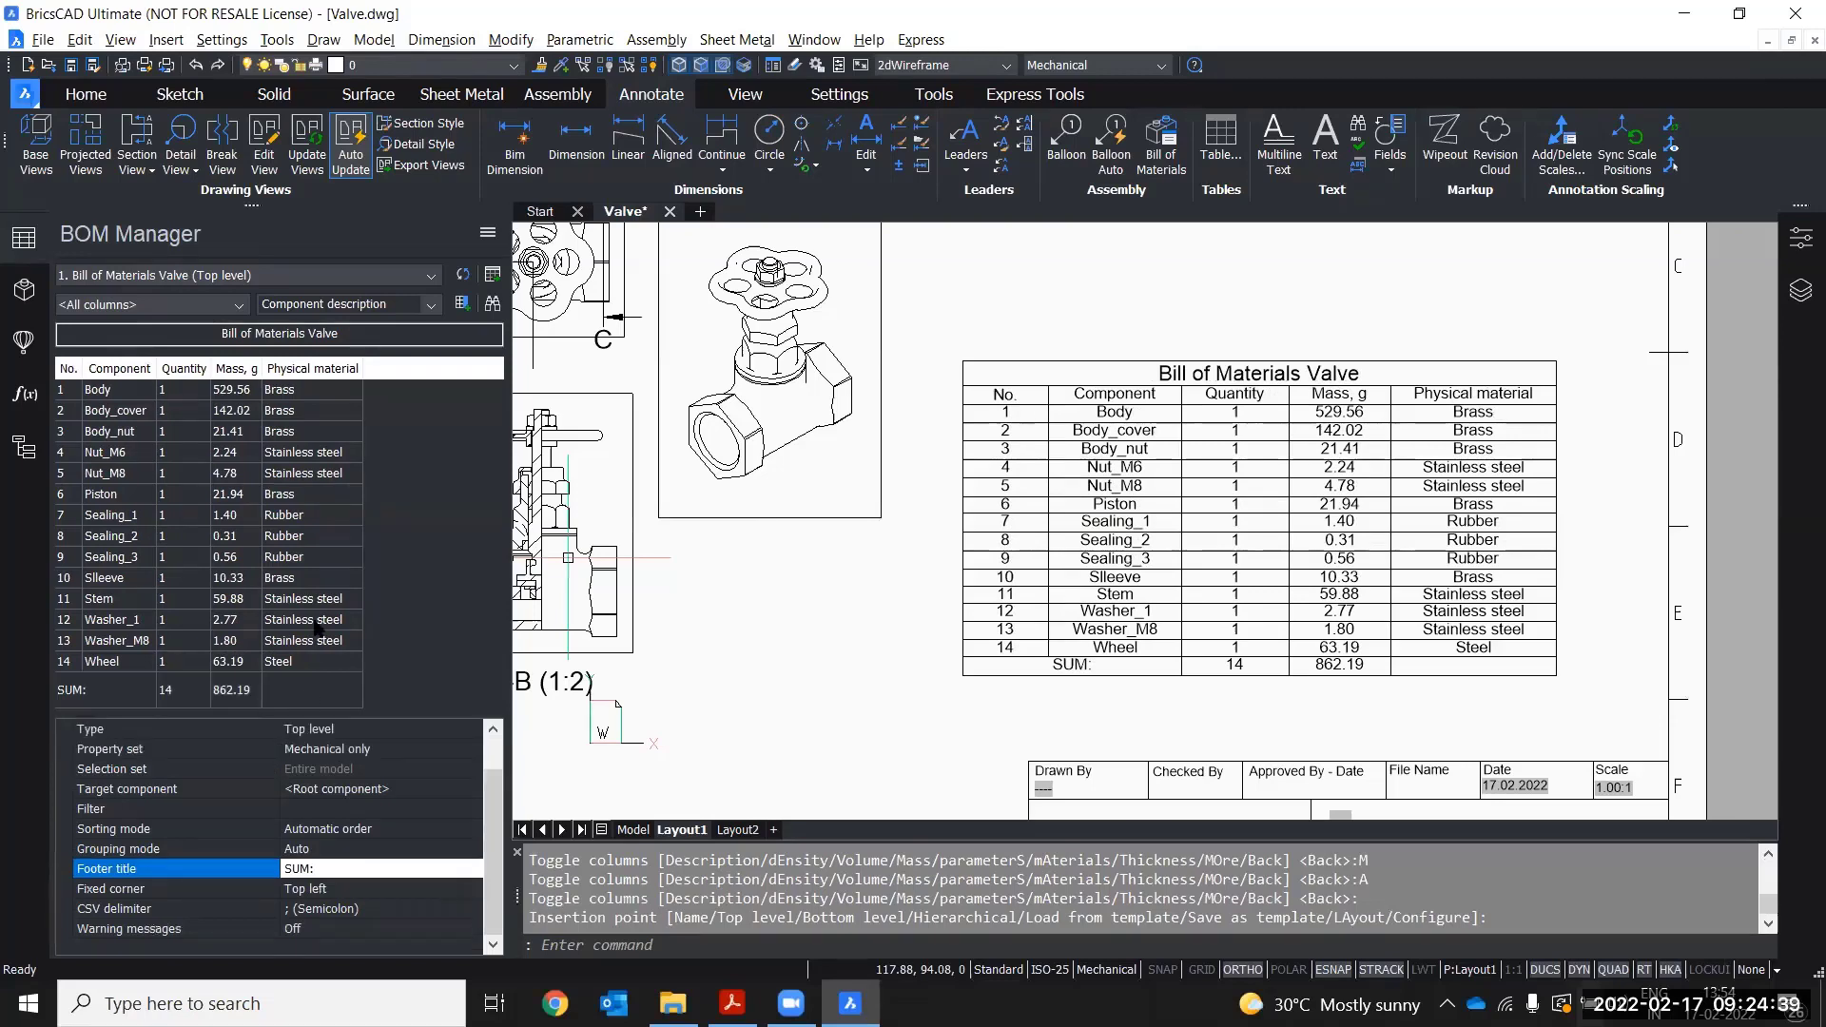
double_click(285, 870)
left_click(326, 867)
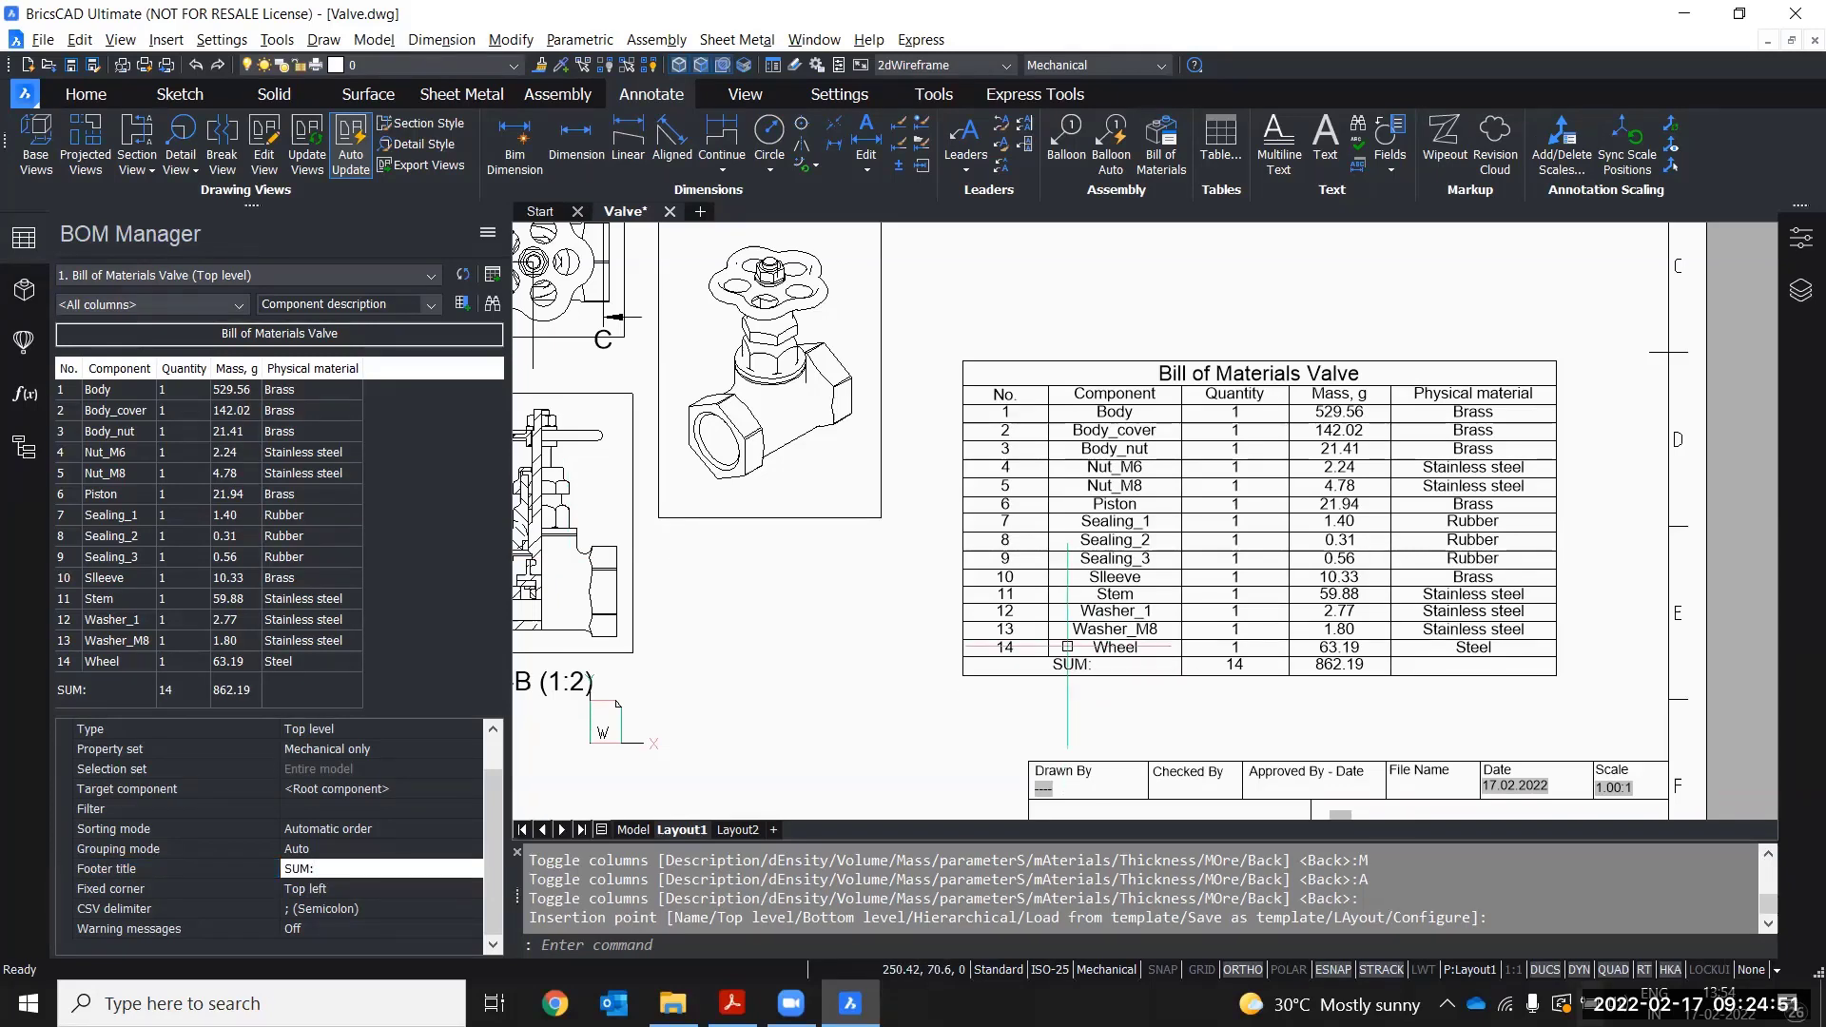
- Move the Mass column behind the Physical material column in the bill of materials
left_click(238, 370)
left_click_drag(341, 371, 385, 371)
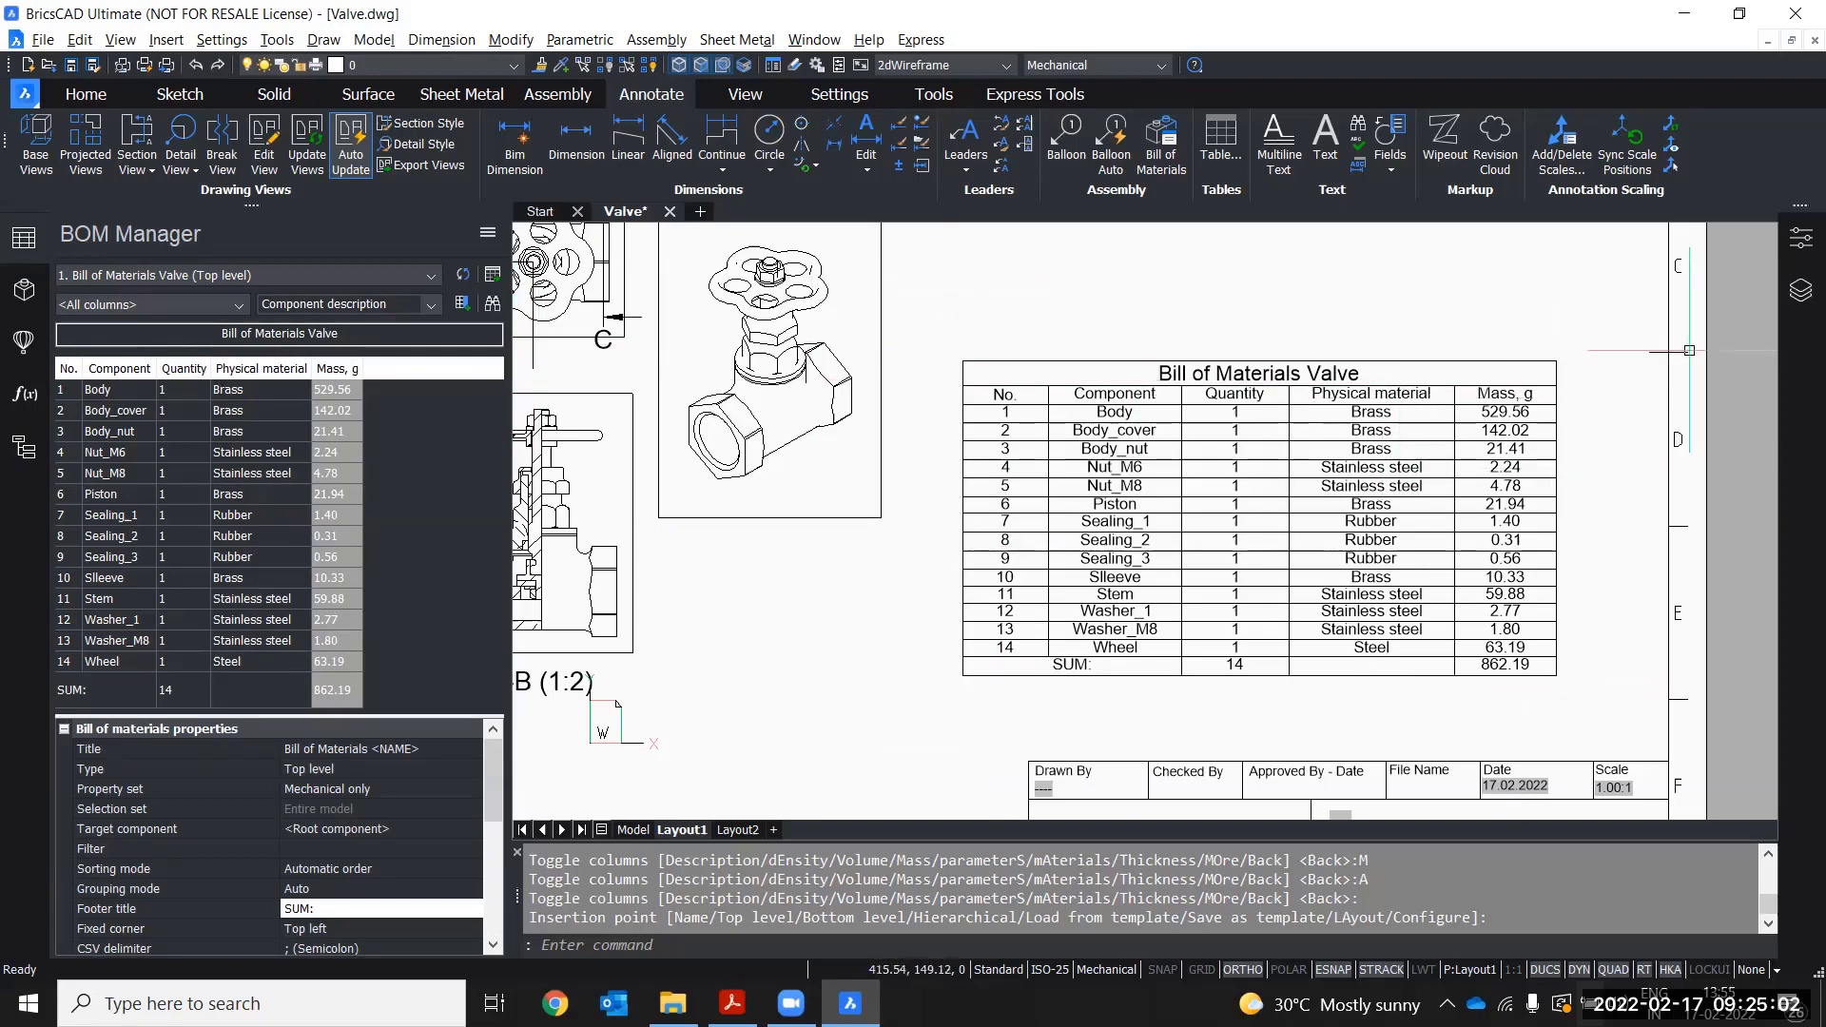
mouse_move(1676, 578)
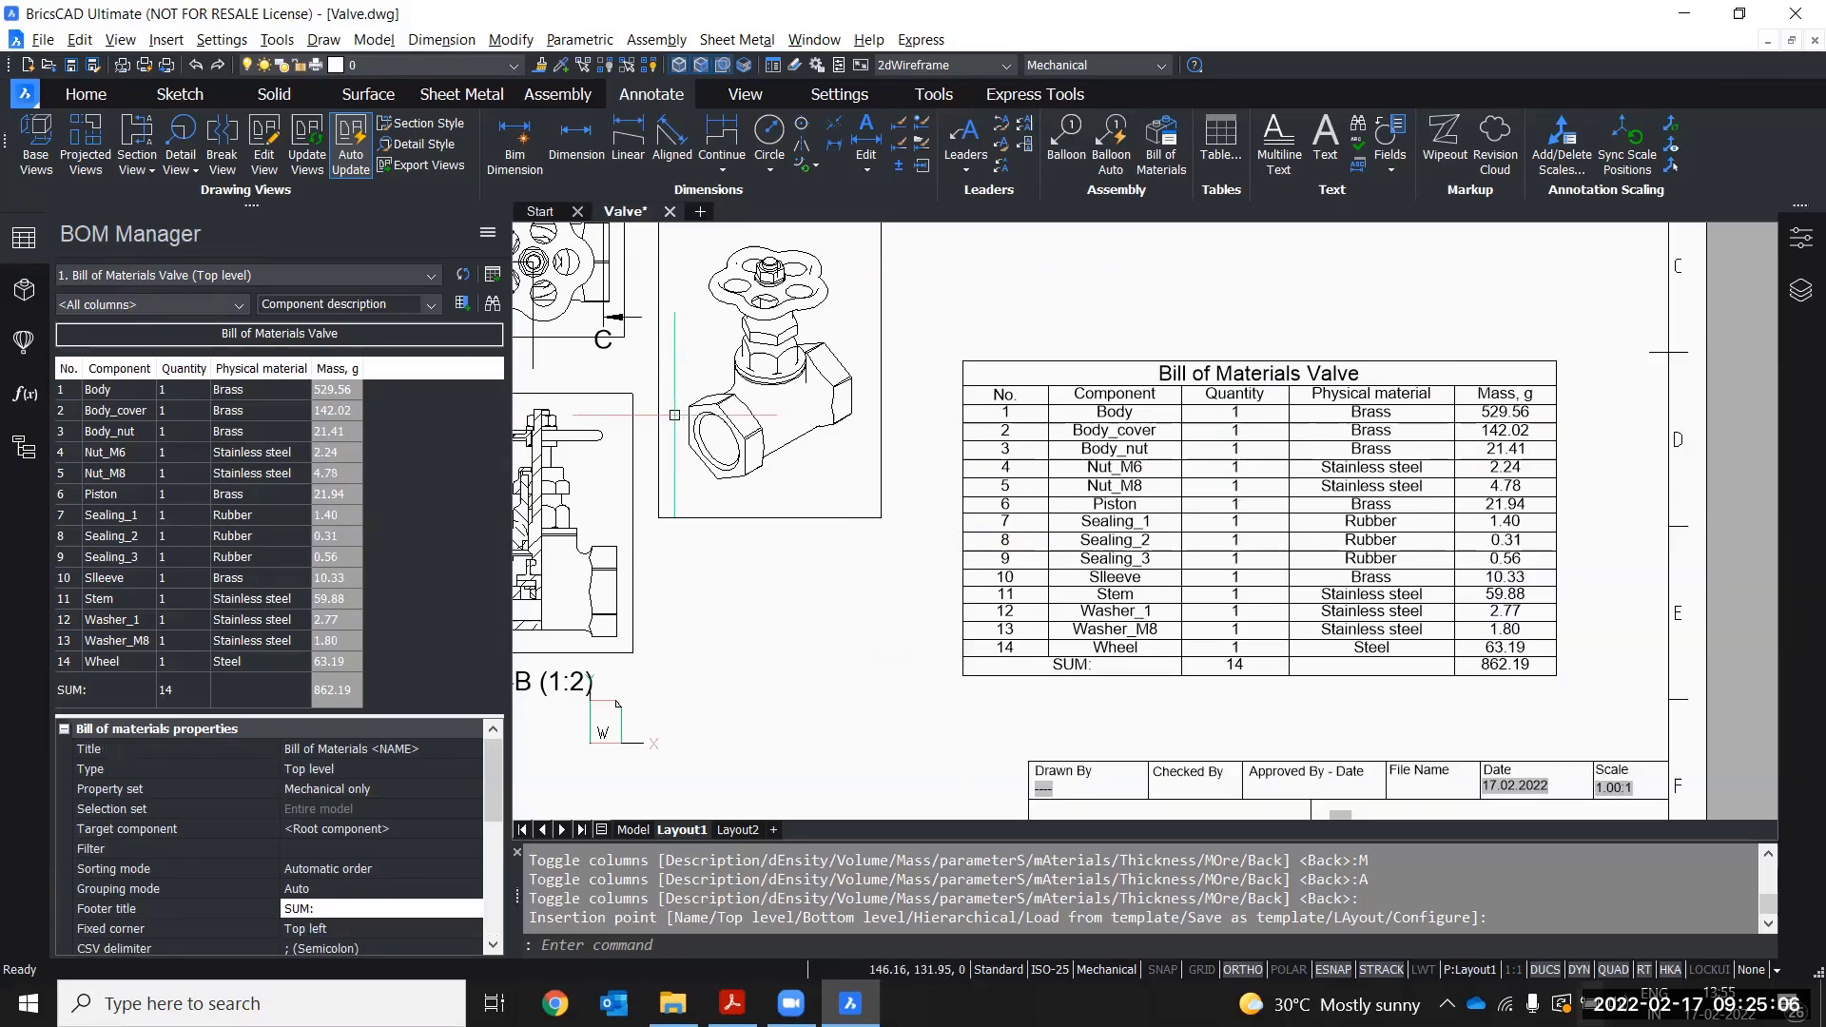
- Insert a thumbnails column after the Mass column and inspect the enlarged table on the sheet
left_click(76, 396)
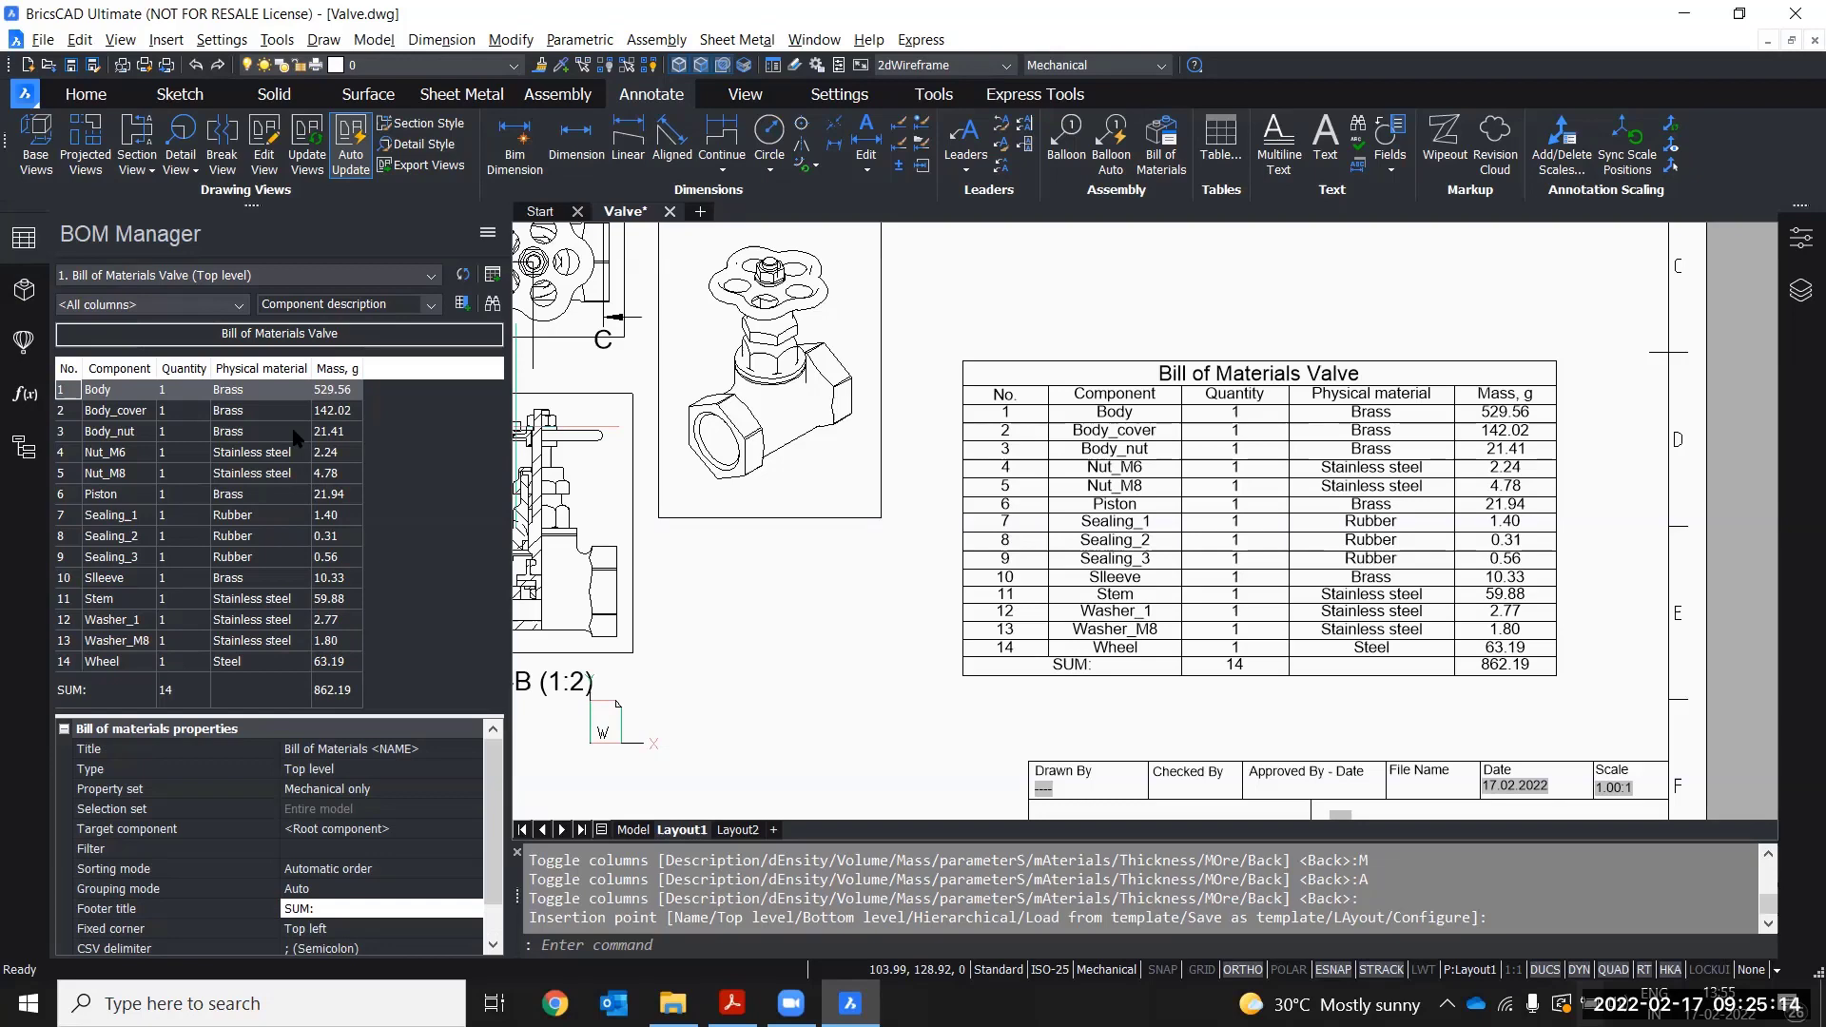
left_click(337, 370)
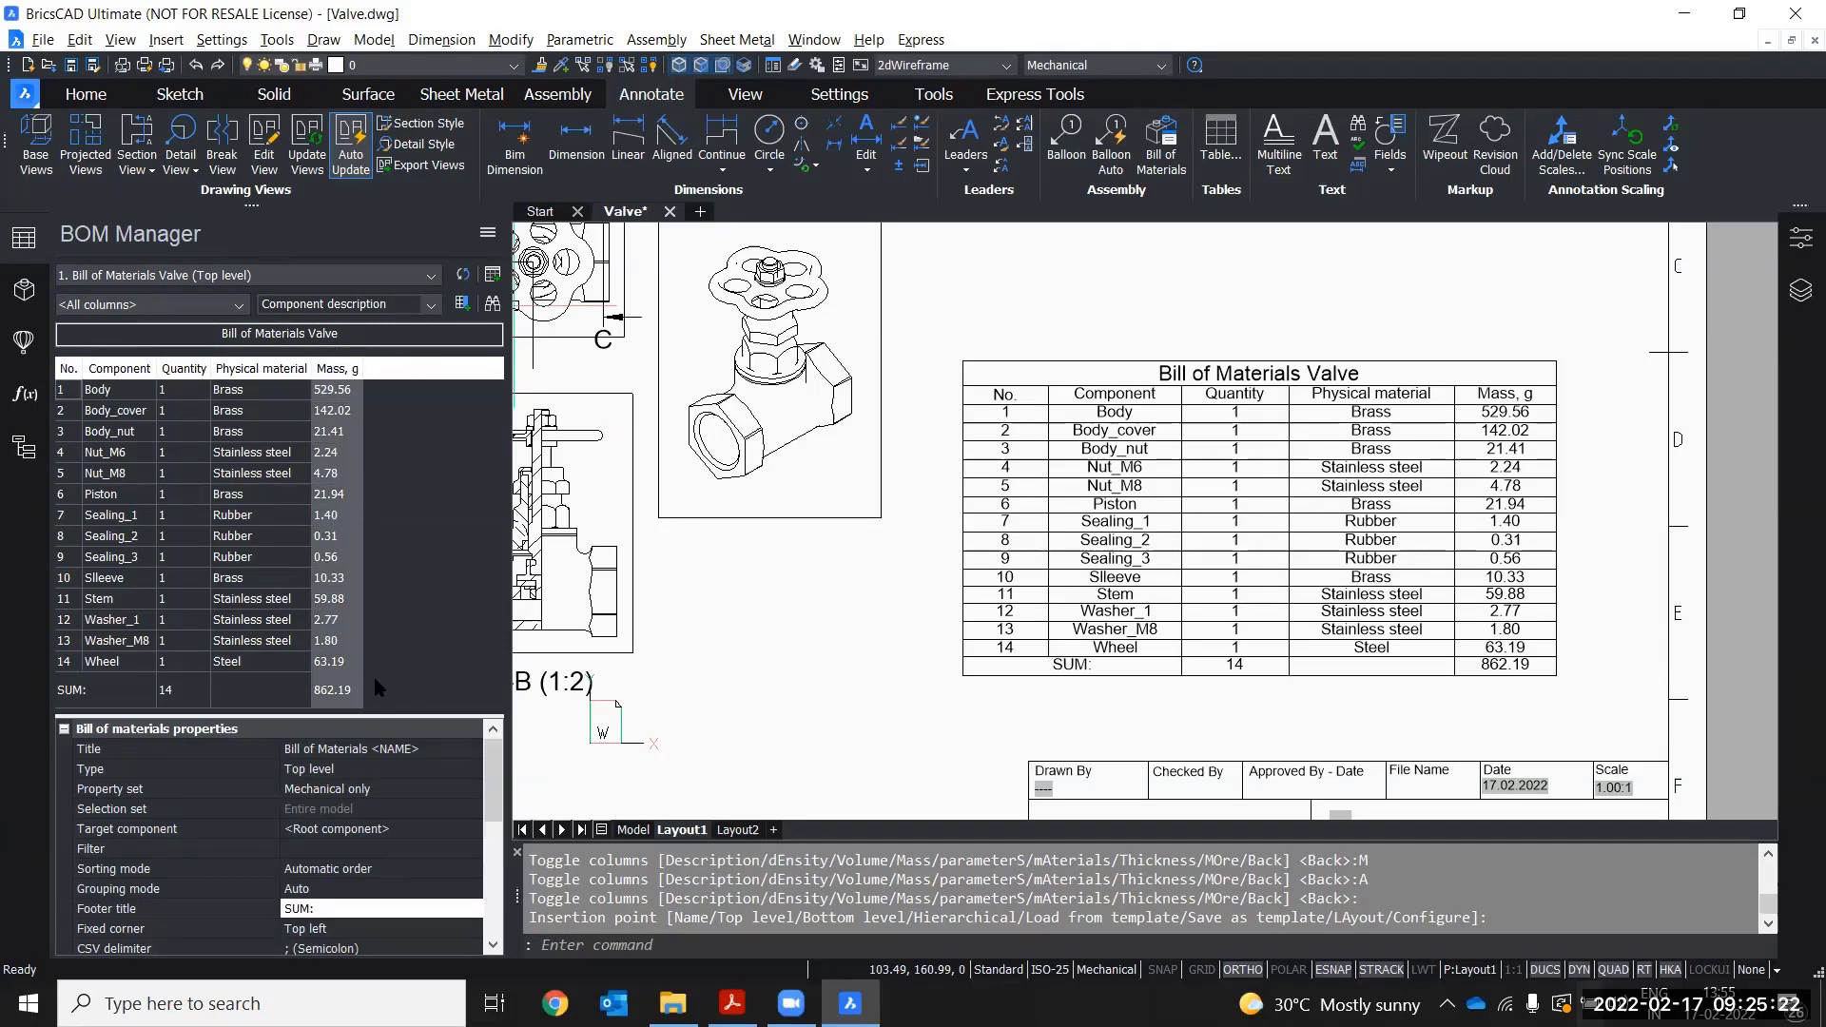
left_click(487, 234)
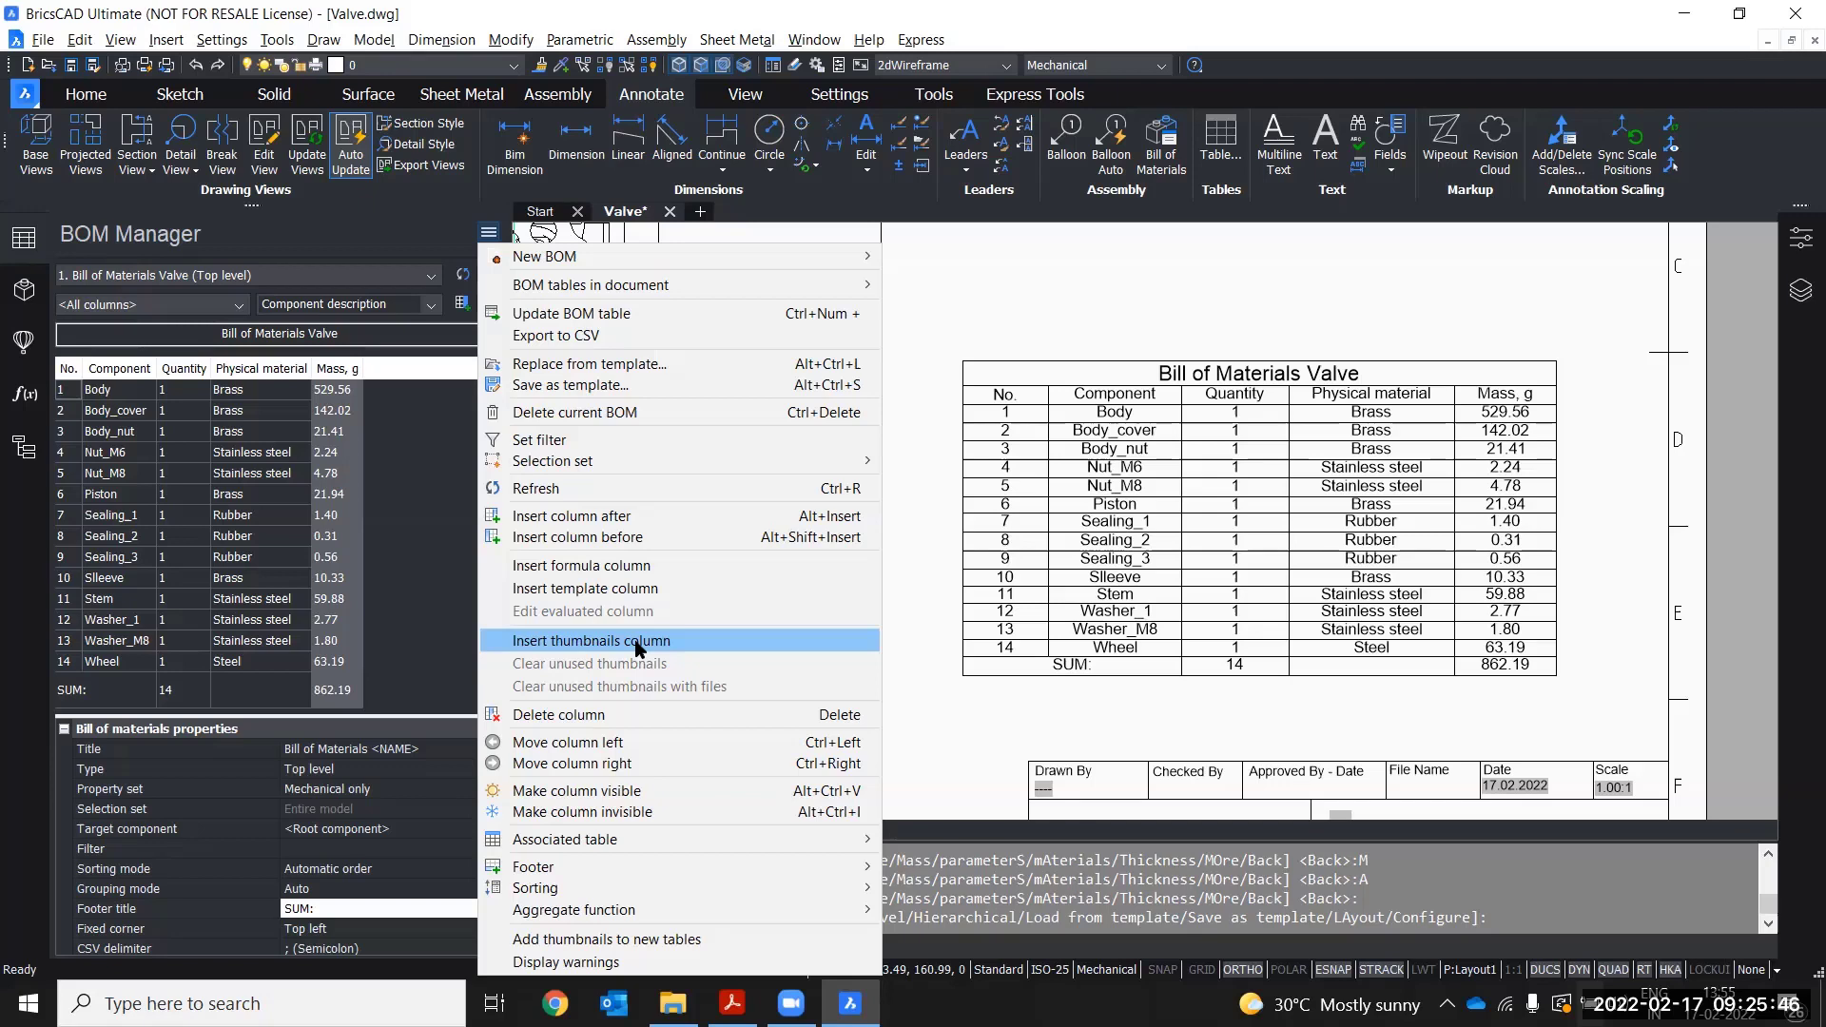
left_click(399, 619)
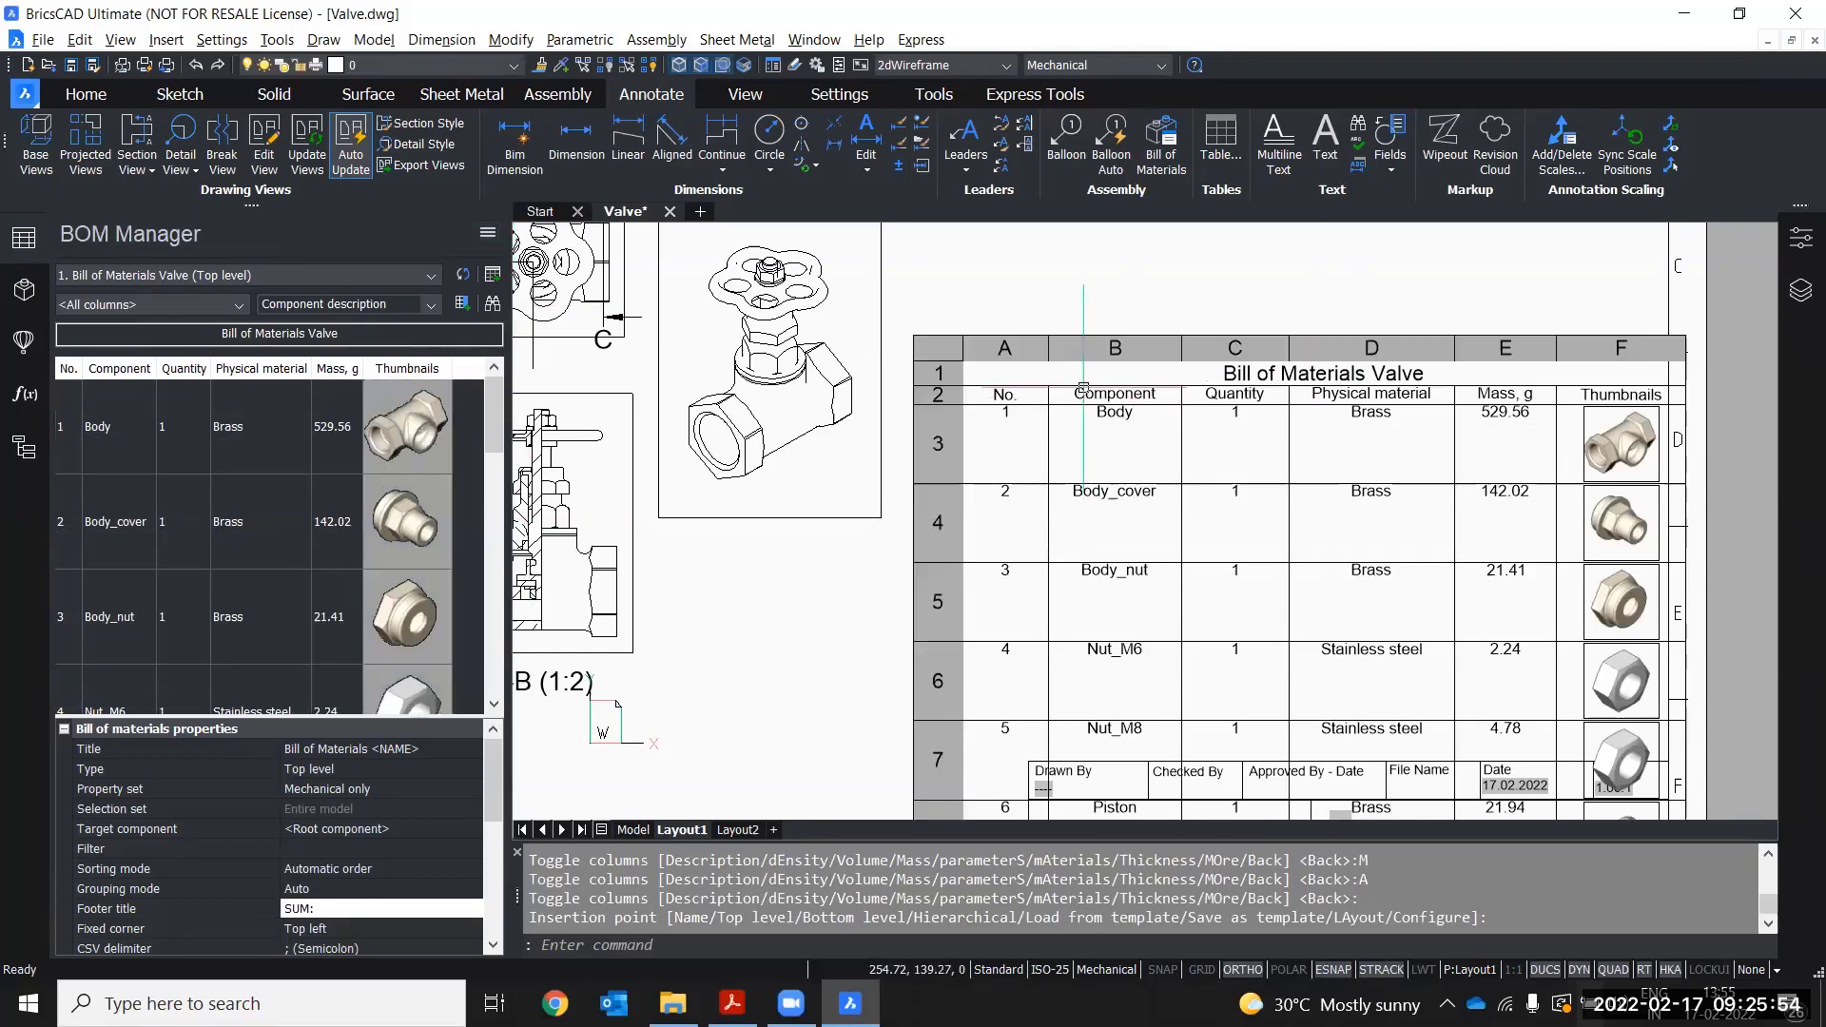
scroll(380, 628, "down", 10)
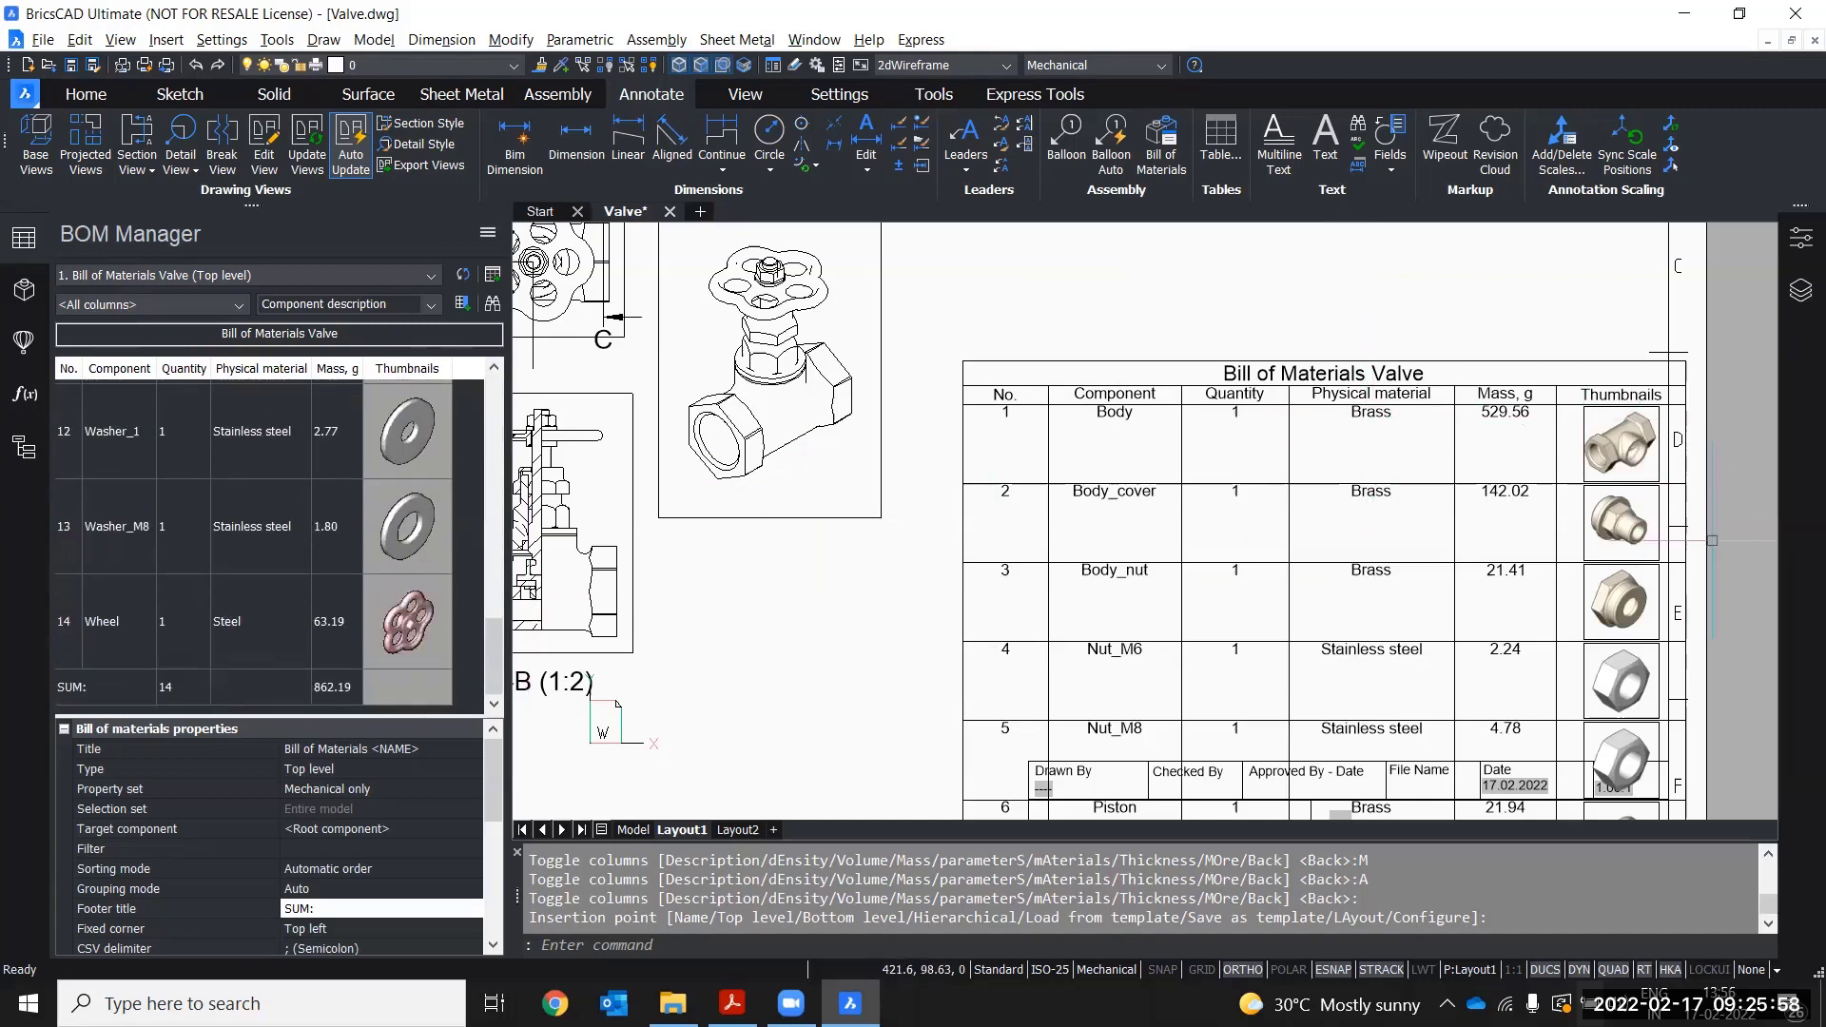
scroll(1427, 761, "down", 5)
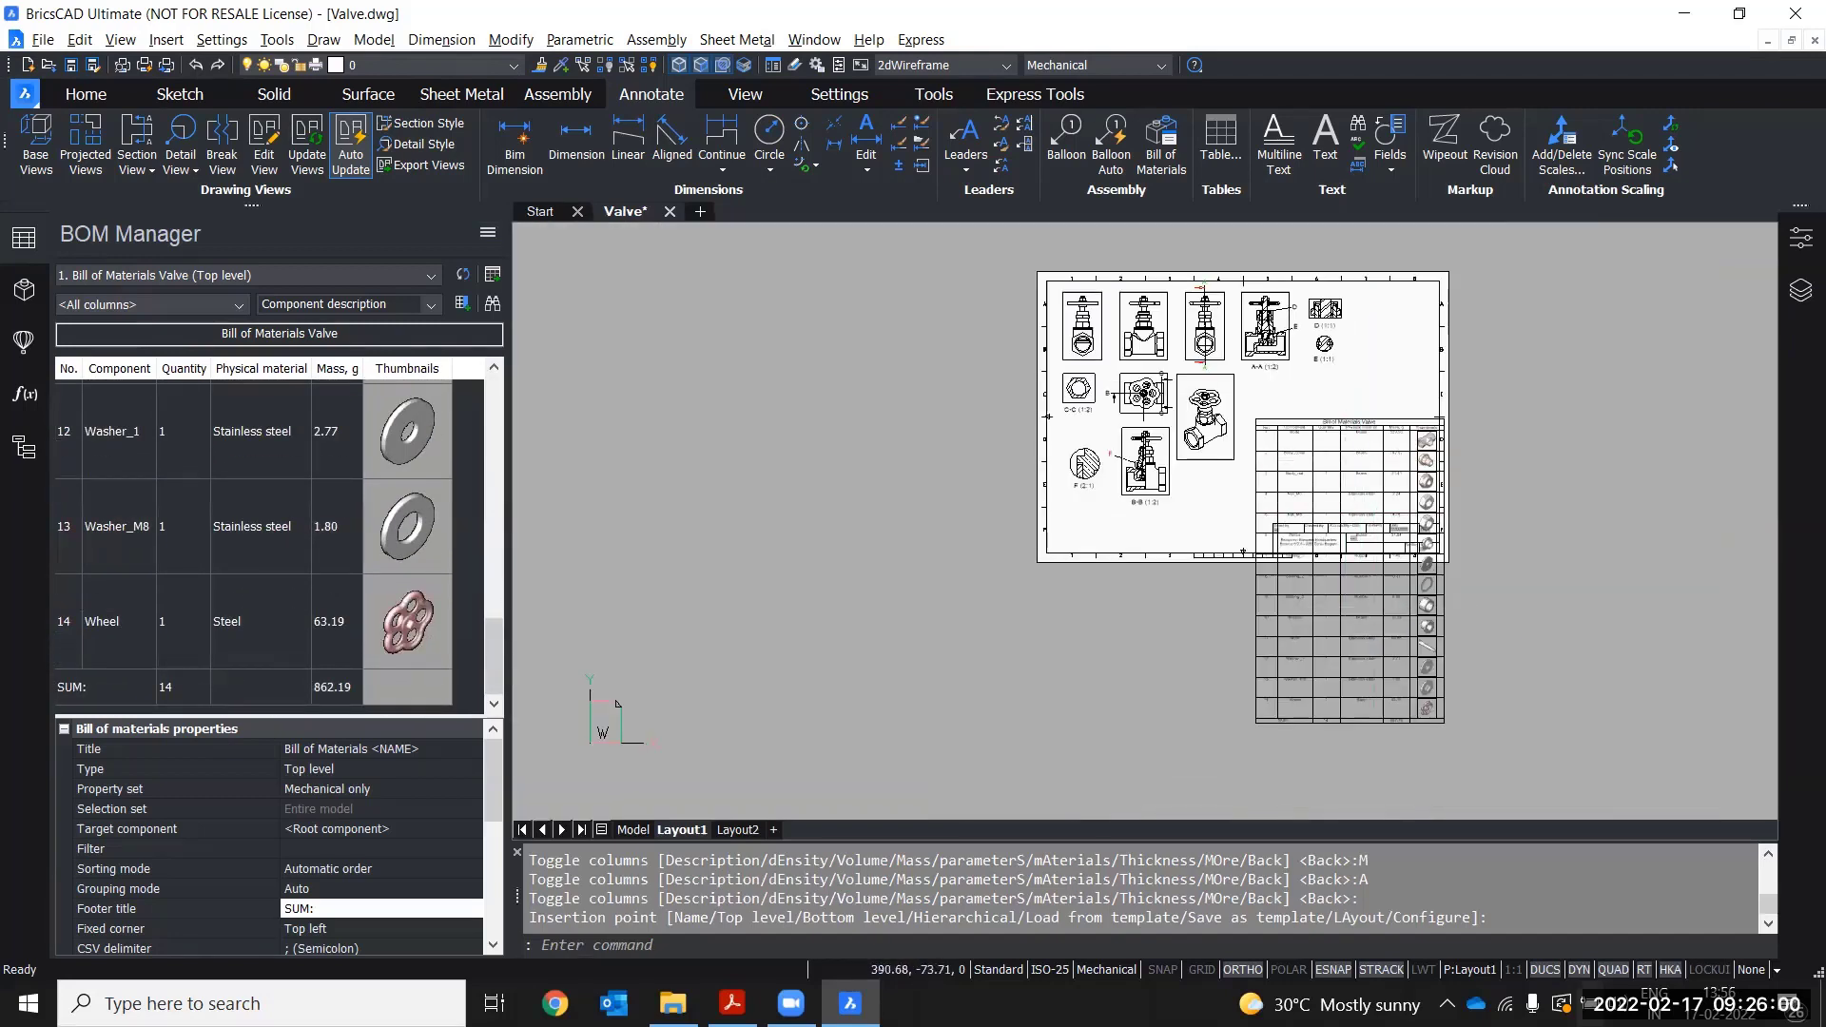
scroll(1455, 547, "up", 4)
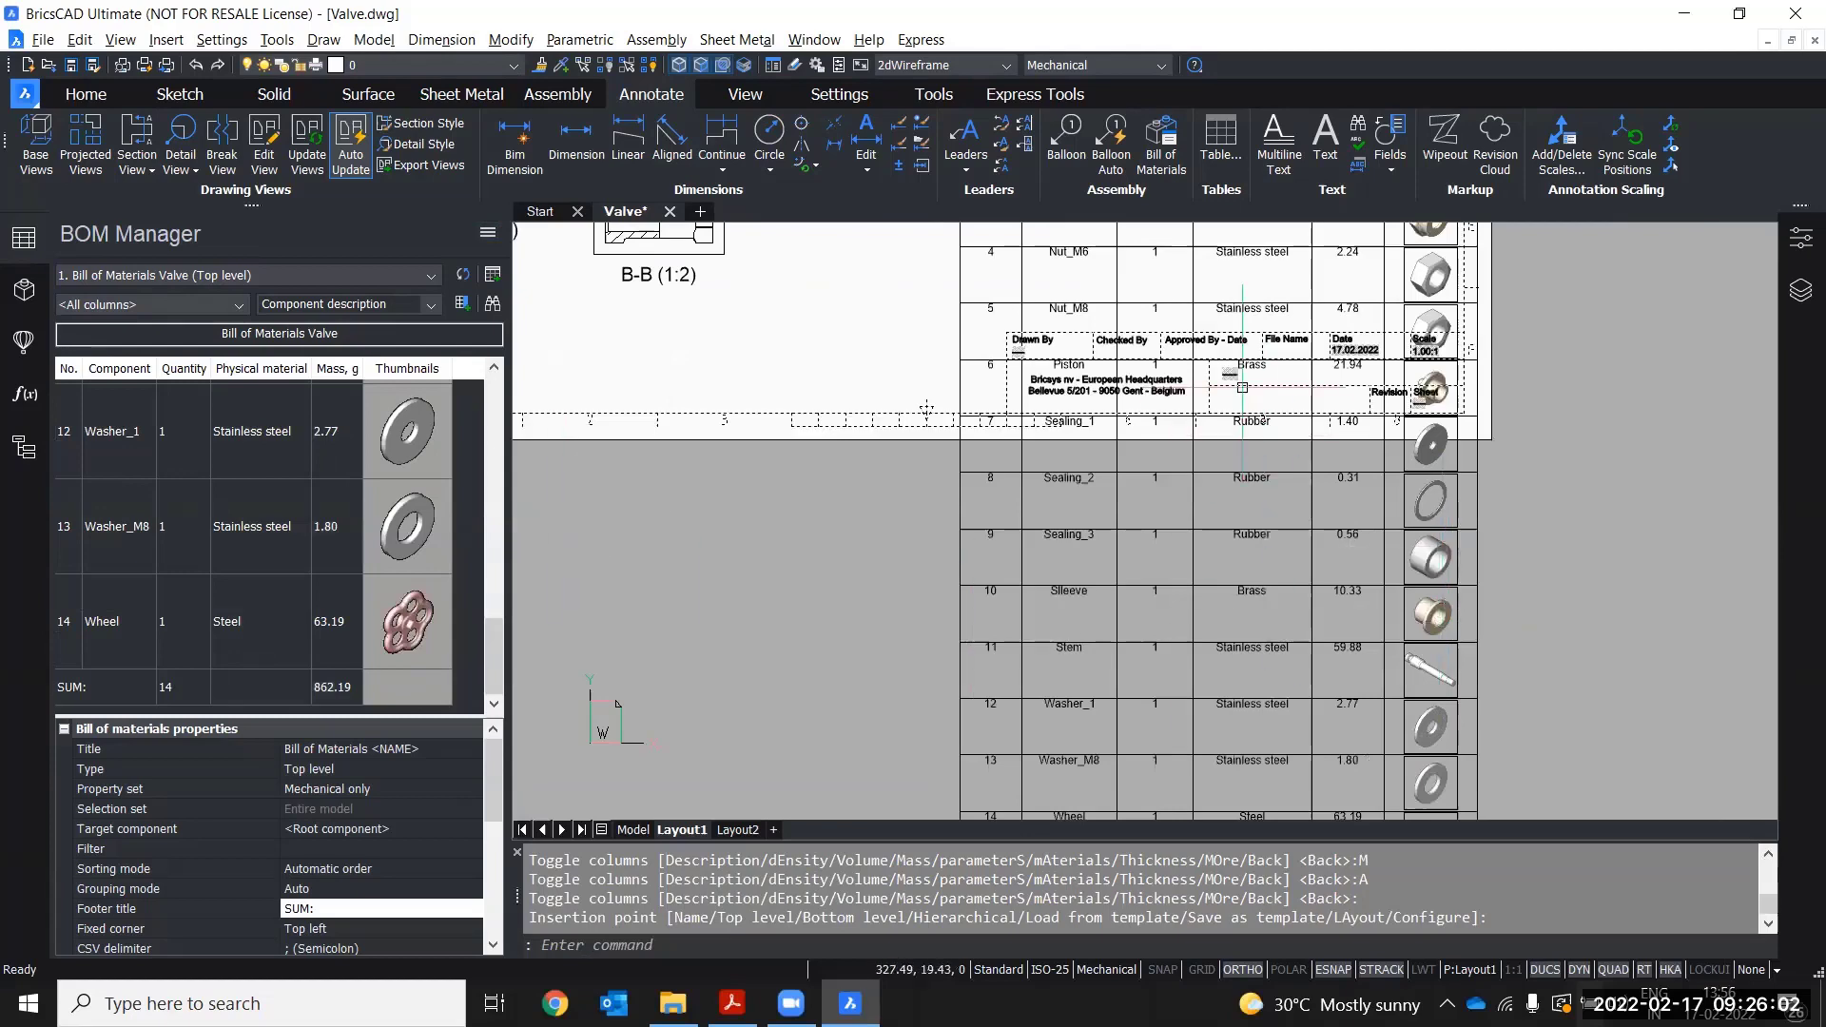
scroll(996, 492, "down", 3)
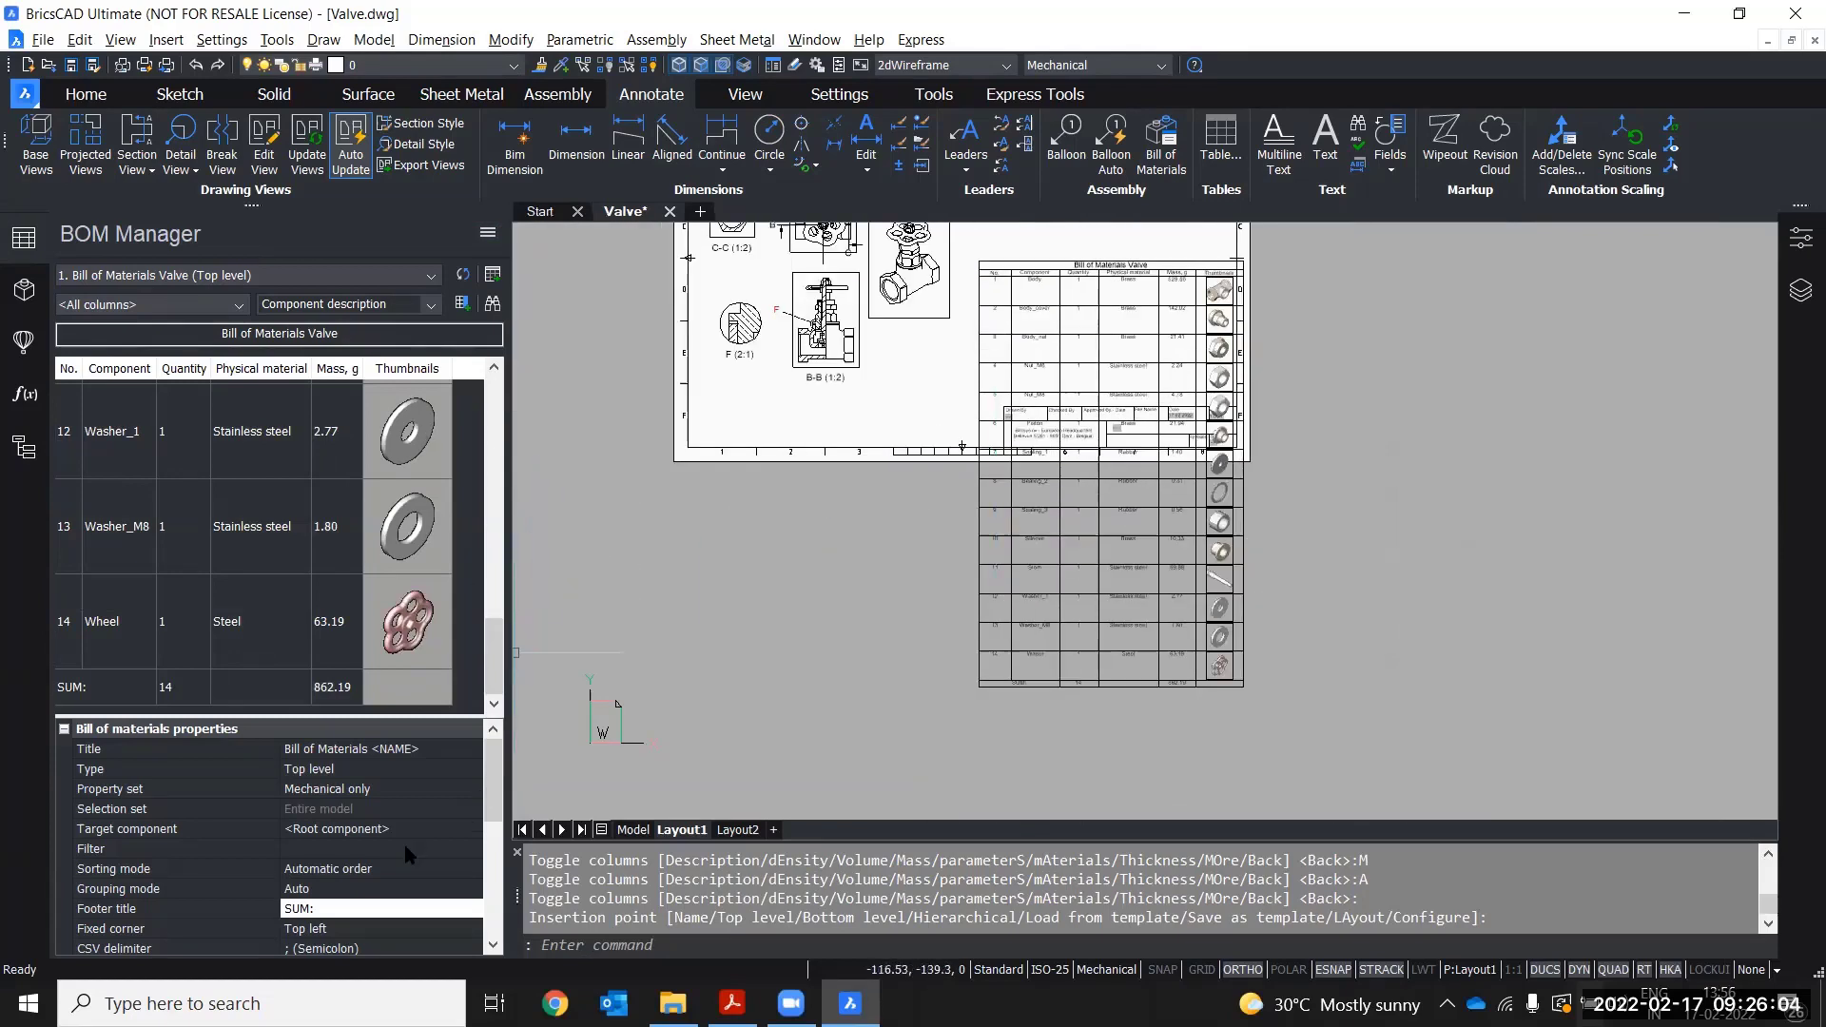
- Set the thumbnail size of the Thumbnails column to 70 x 70 px
scroll(403, 841, "down", 5)
scroll(393, 849, "down", 1)
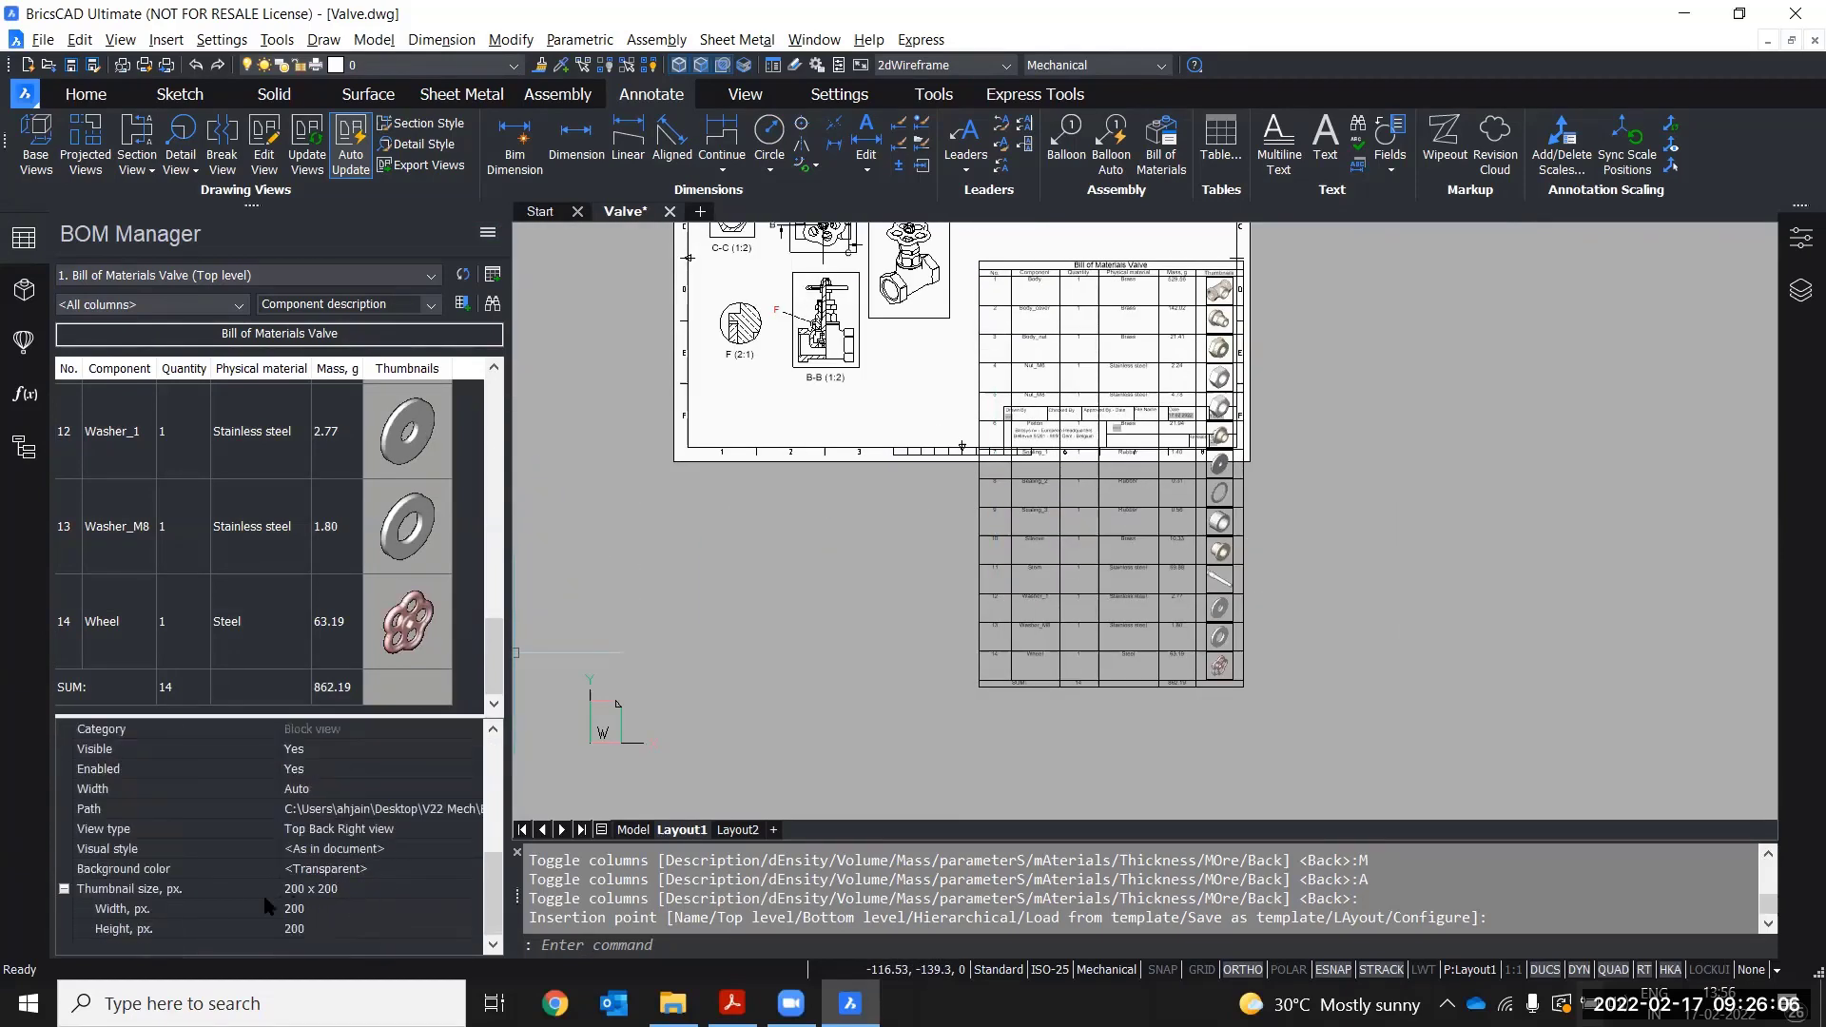
left_click(352, 889)
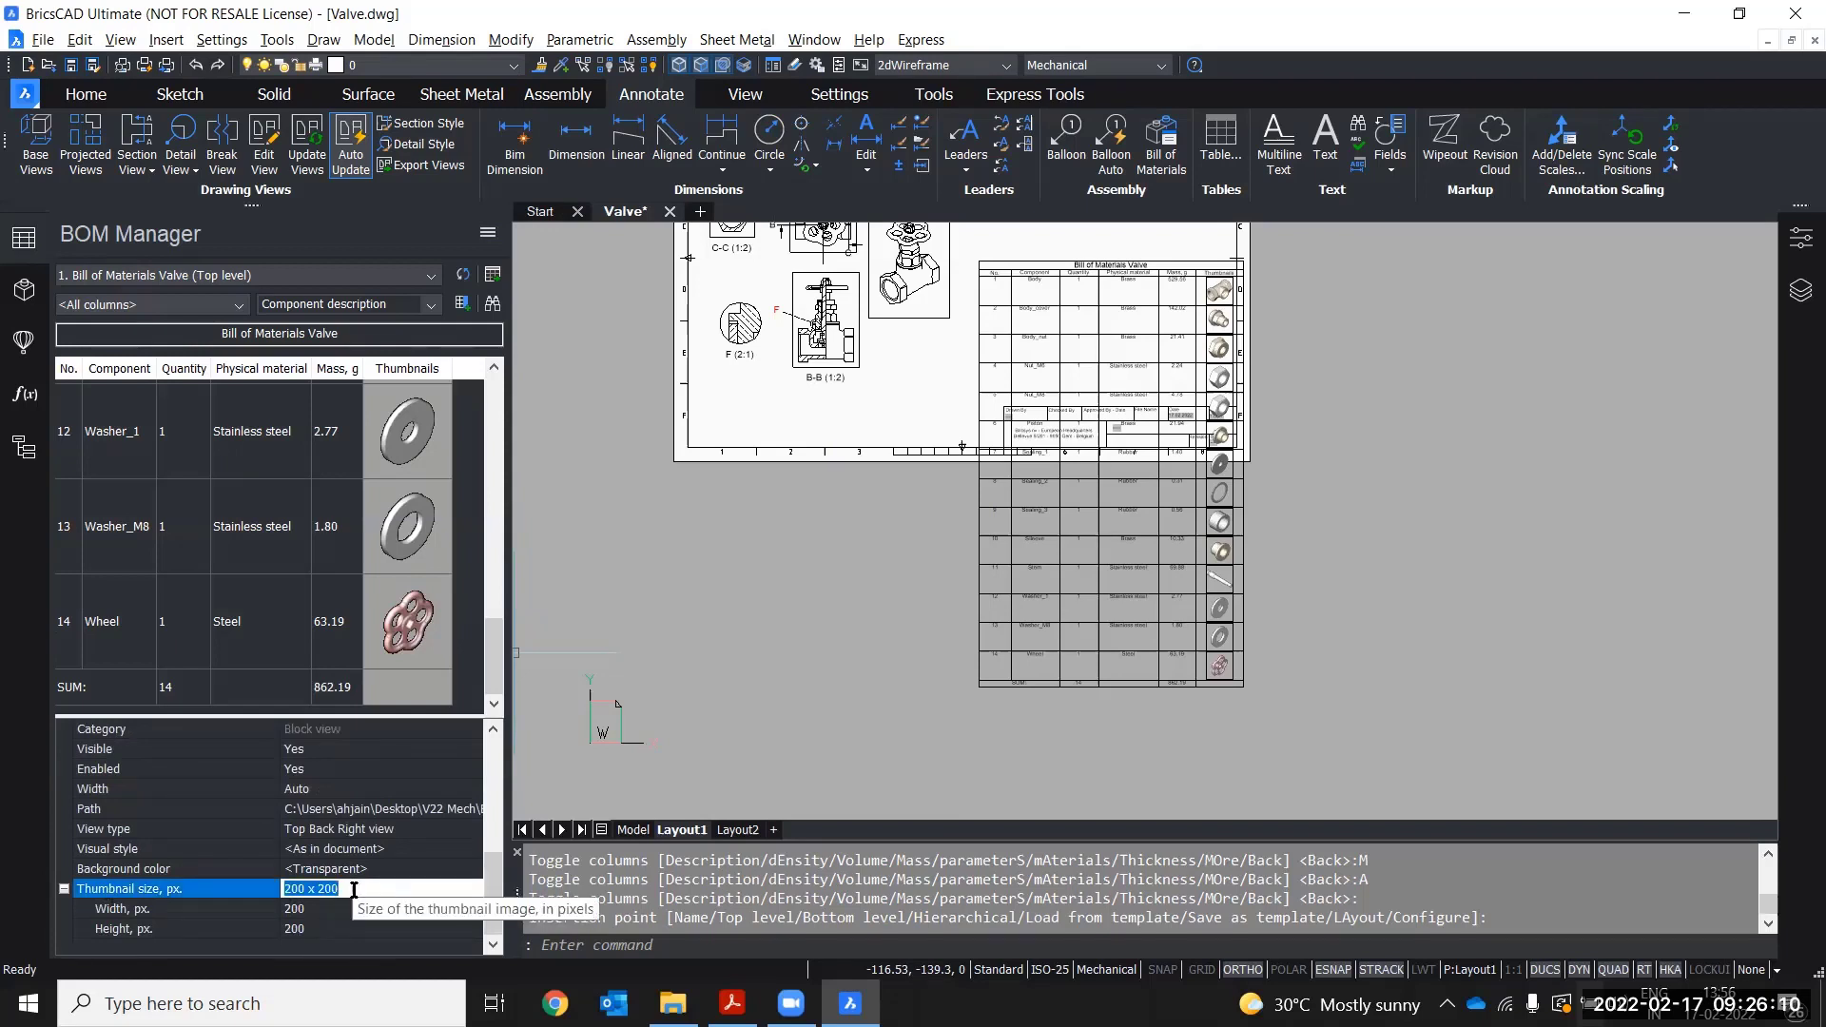
type("70 x 70")
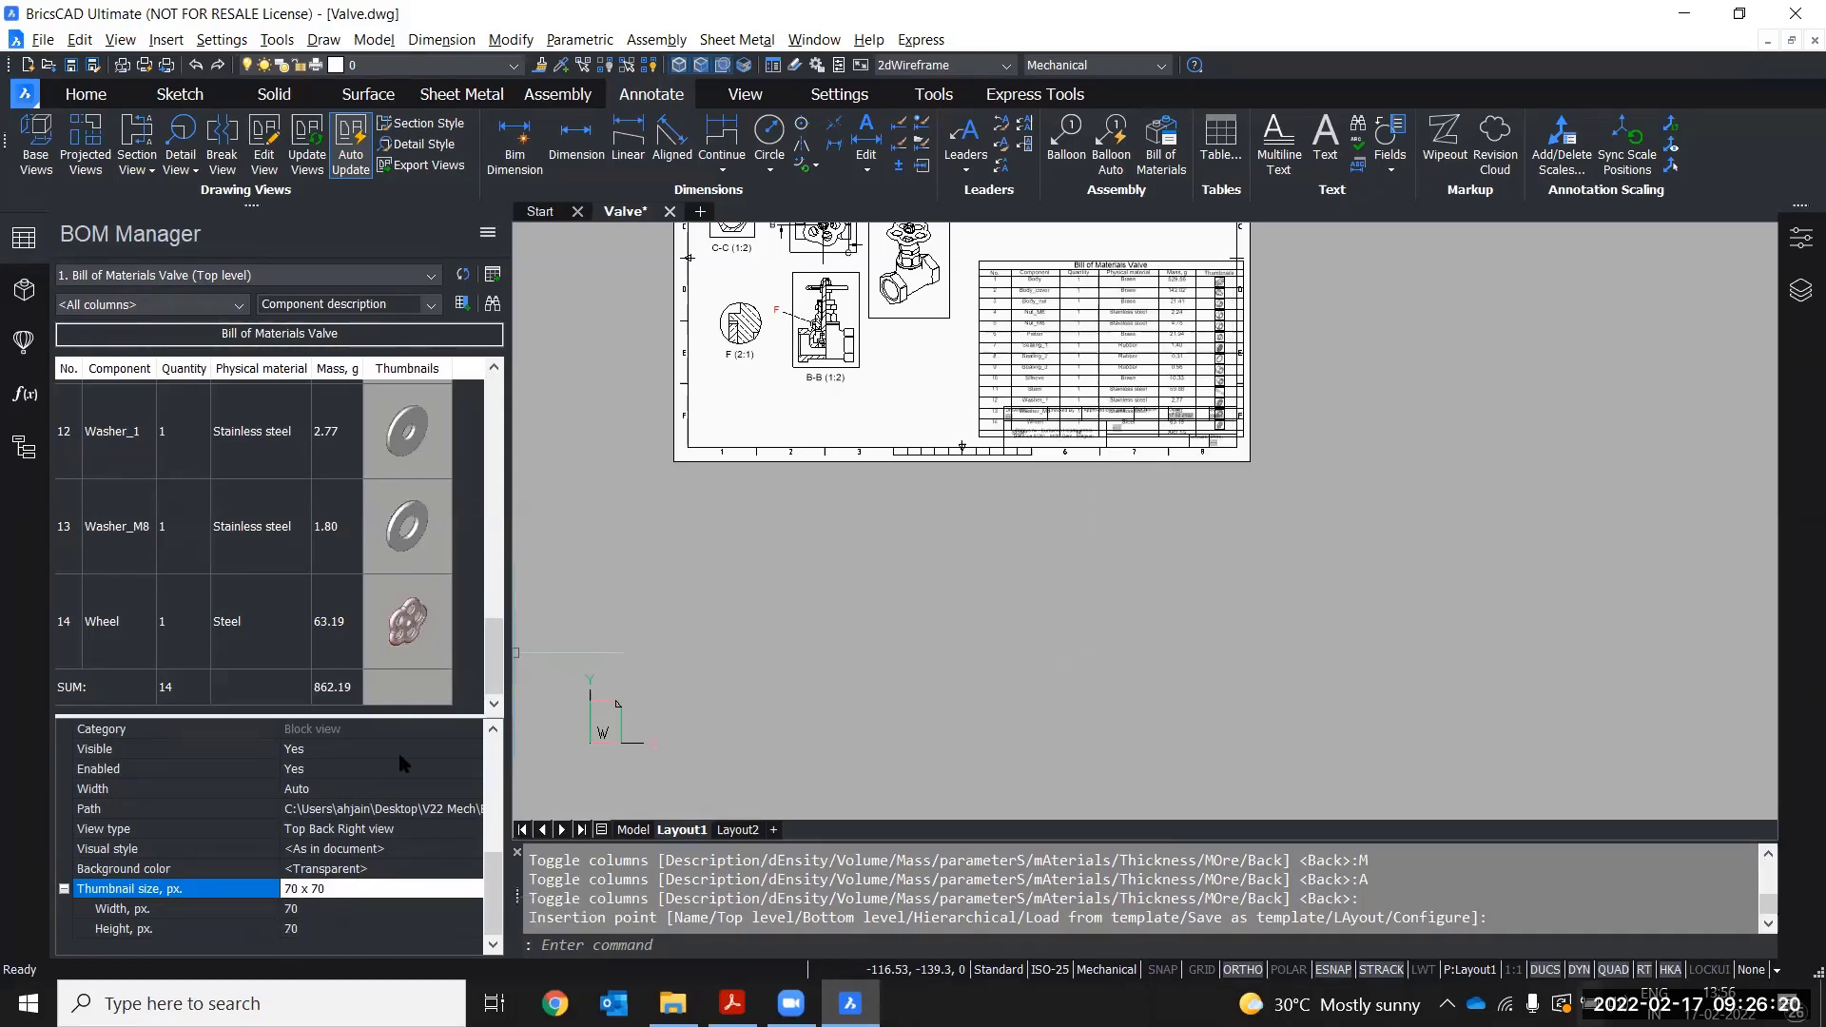
- Narrow the bill of materials table on the layout by stretching its lower-right corner inward, clear of the sheet's right border
scroll(1073, 332, "up", 2)
middle_click_drag(1073, 332, 1031, 576)
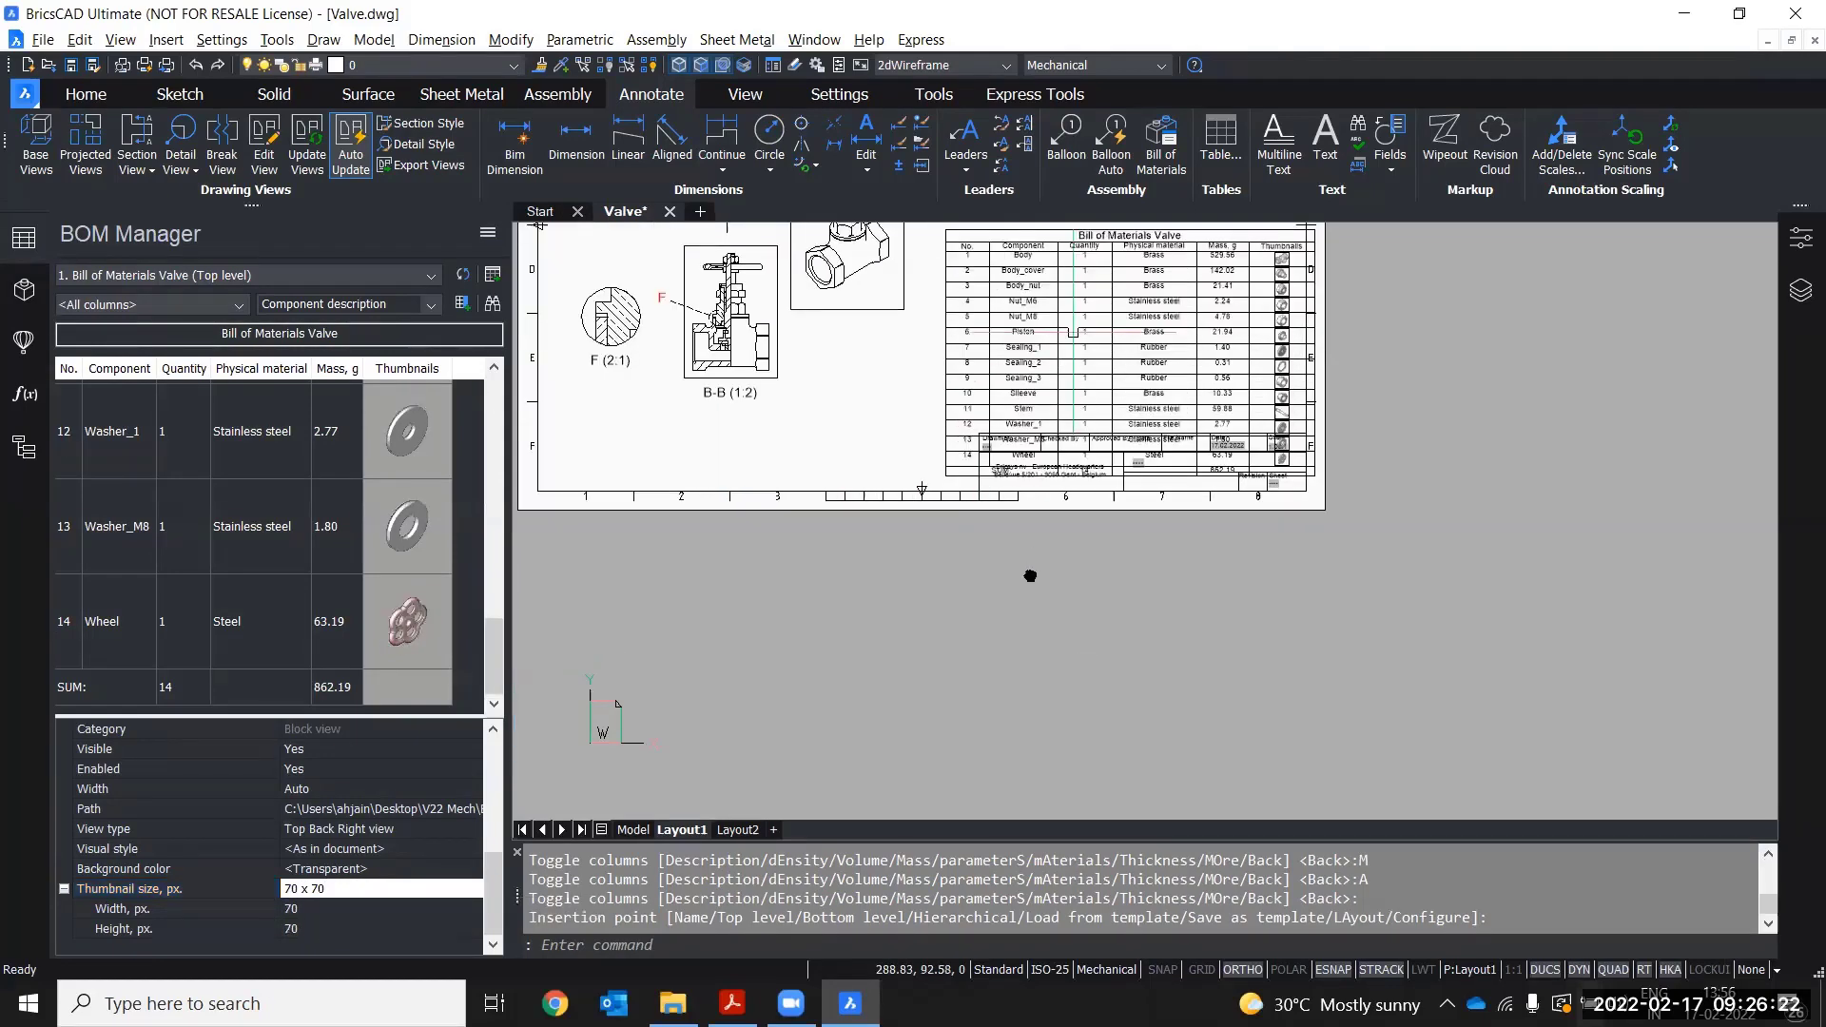
scroll(1073, 332, "up", 2)
scroll(1074, 332, "up", 2)
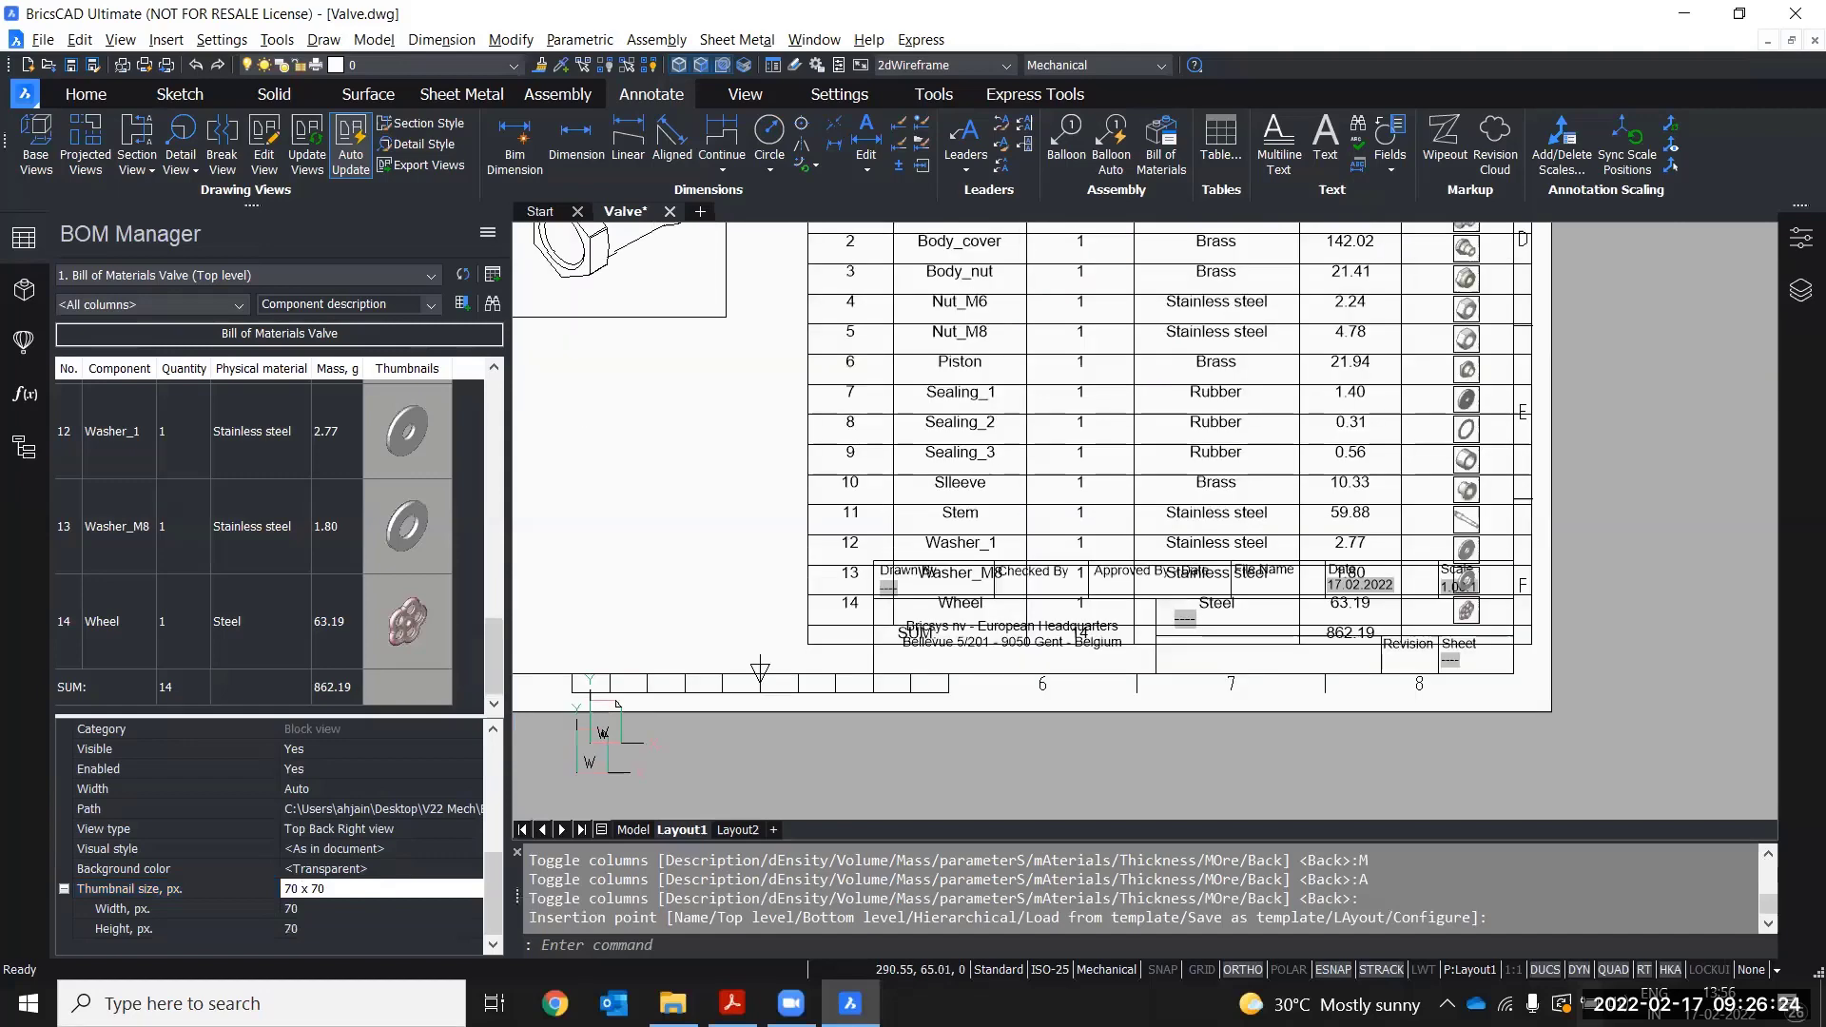
middle_click_drag(1064, 466, 1026, 571)
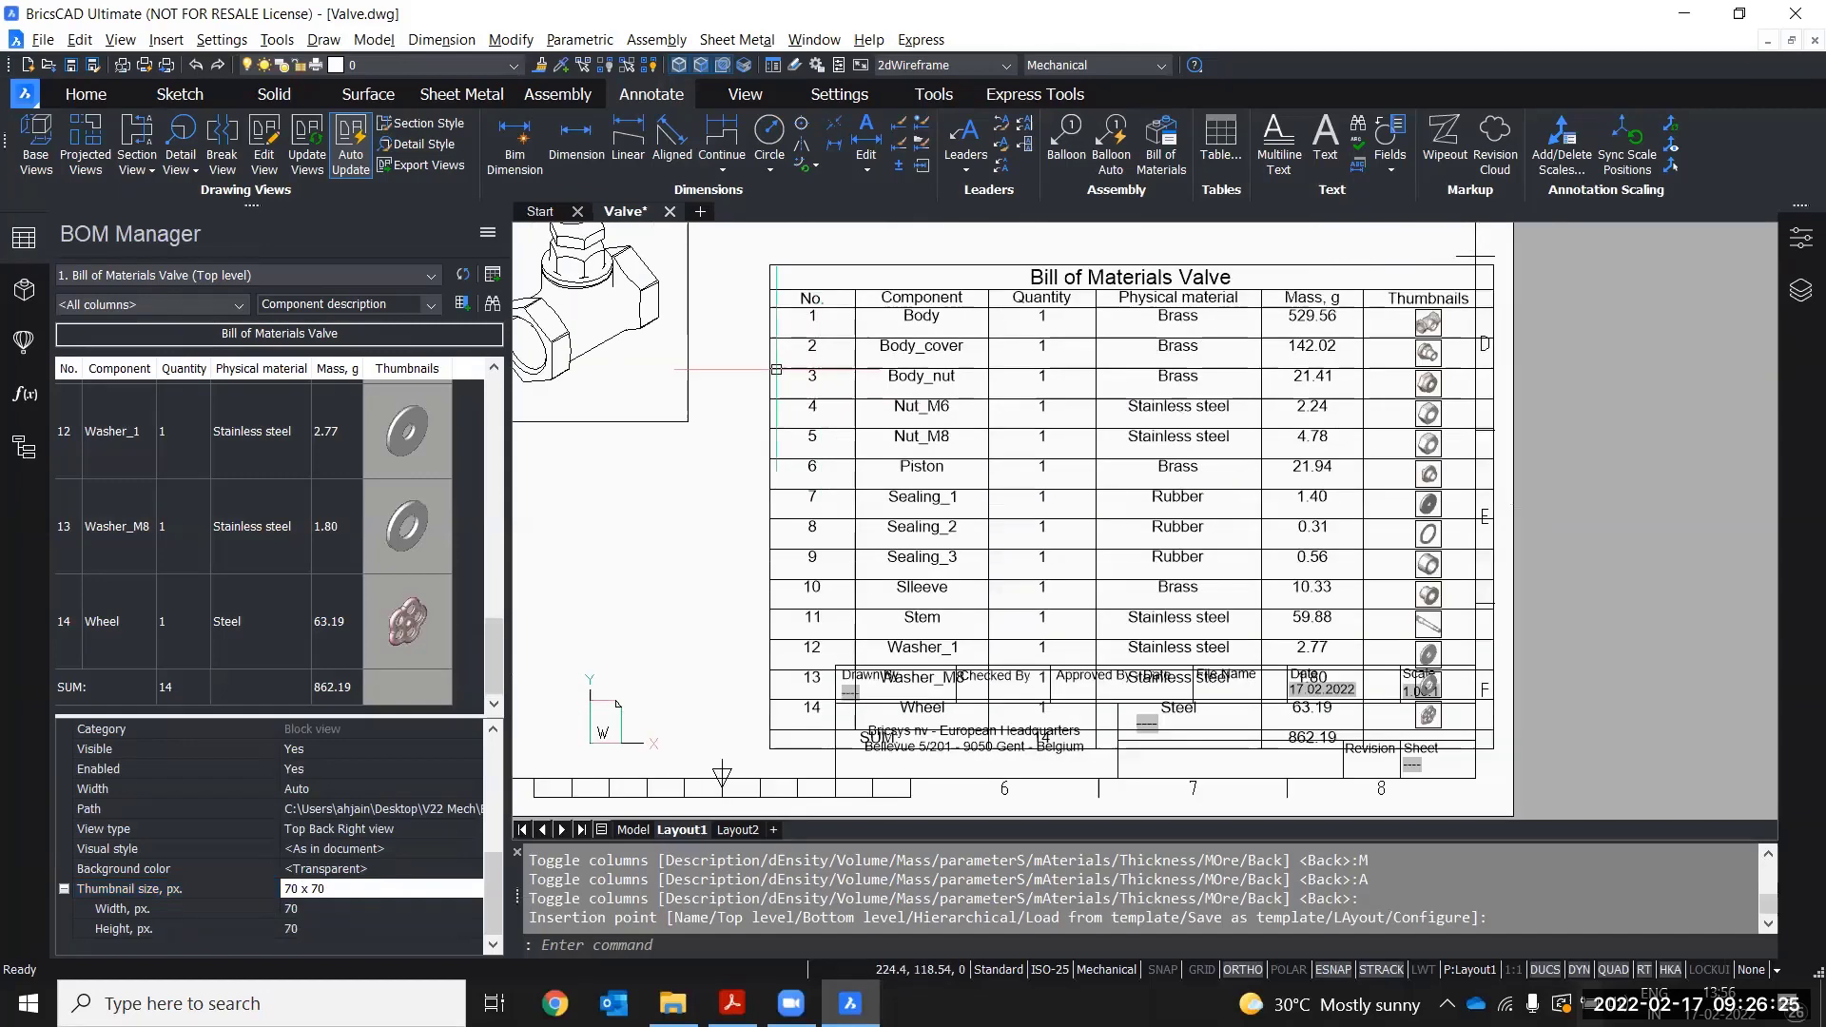
left_click(768, 281)
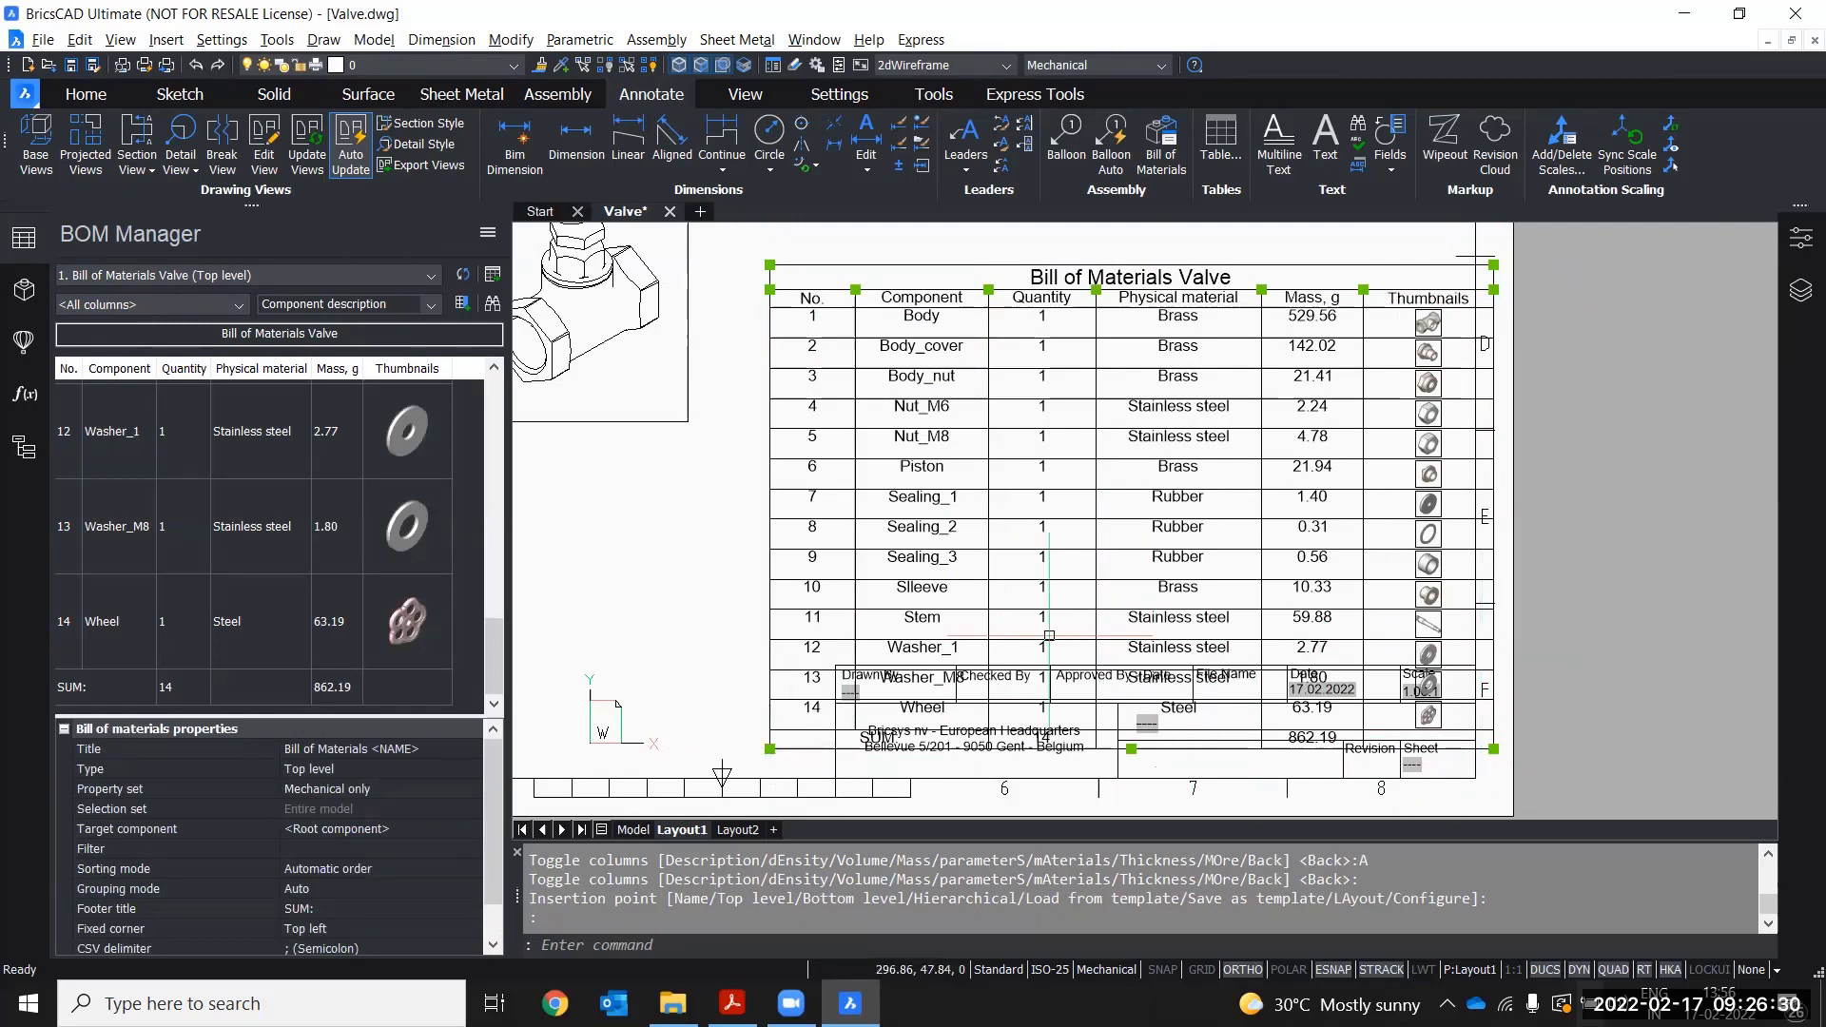
left_click(1493, 264)
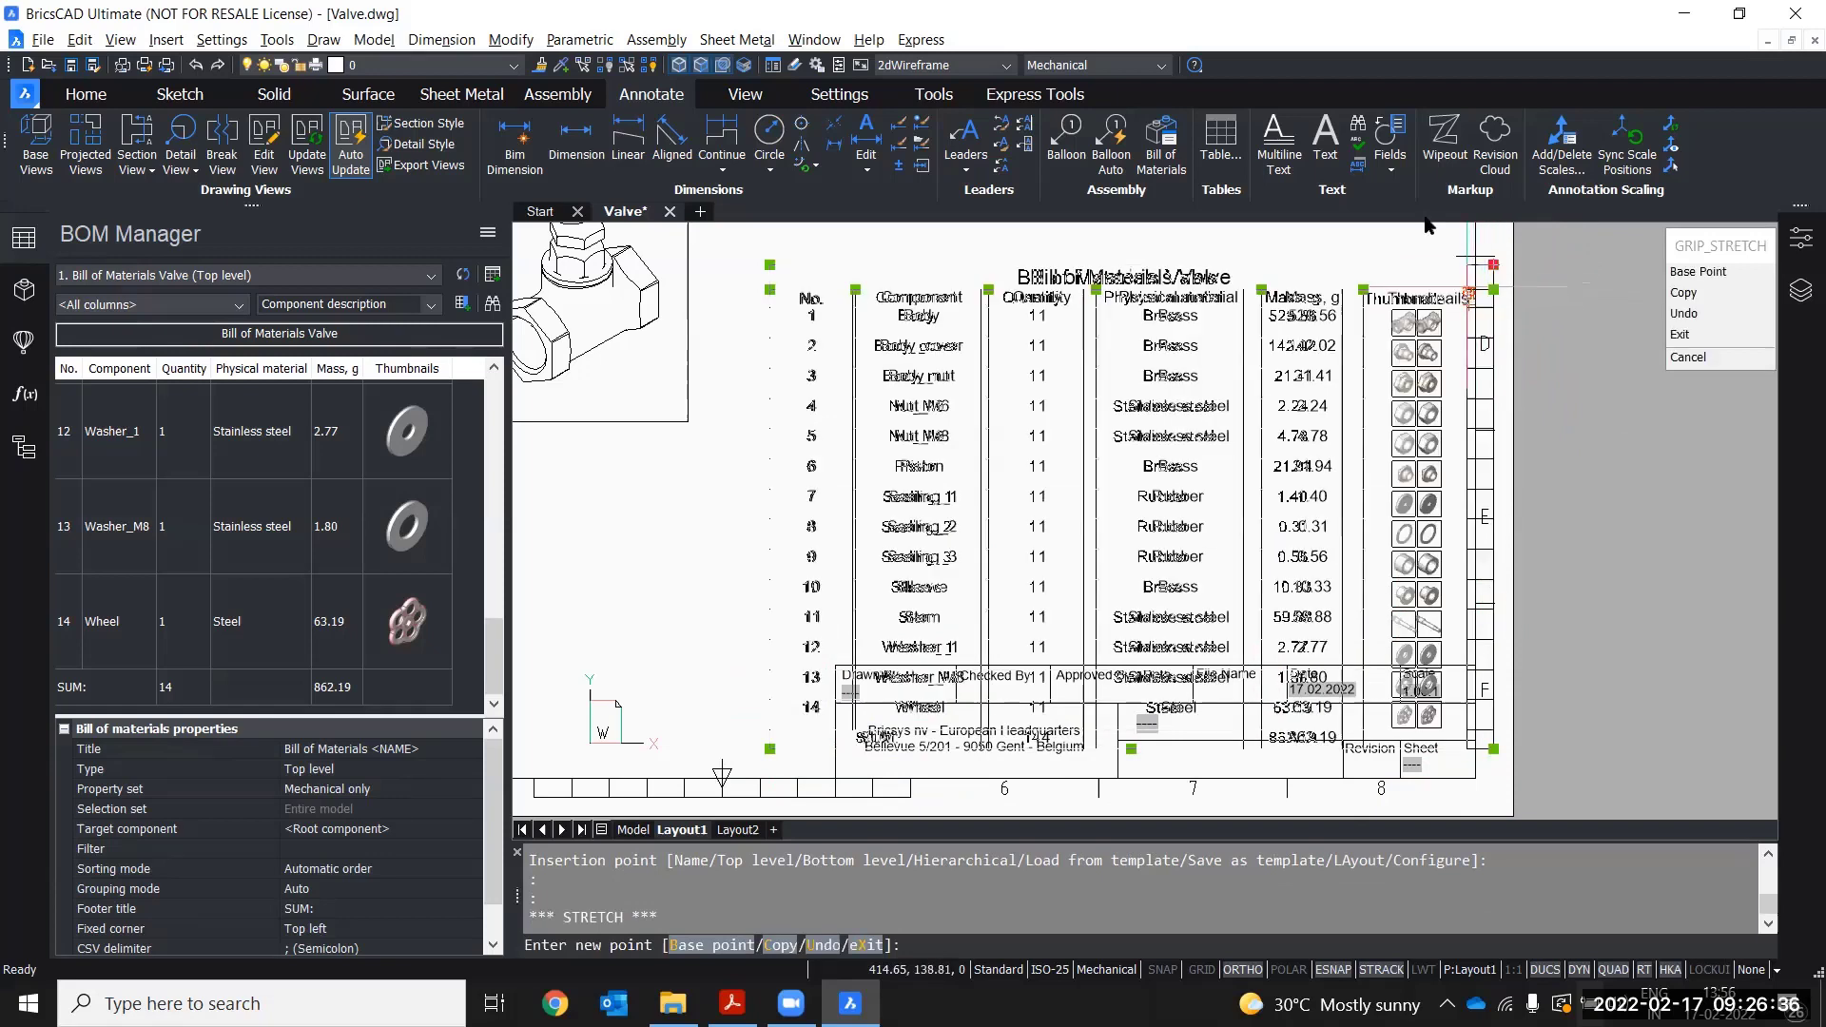
key("Escape")
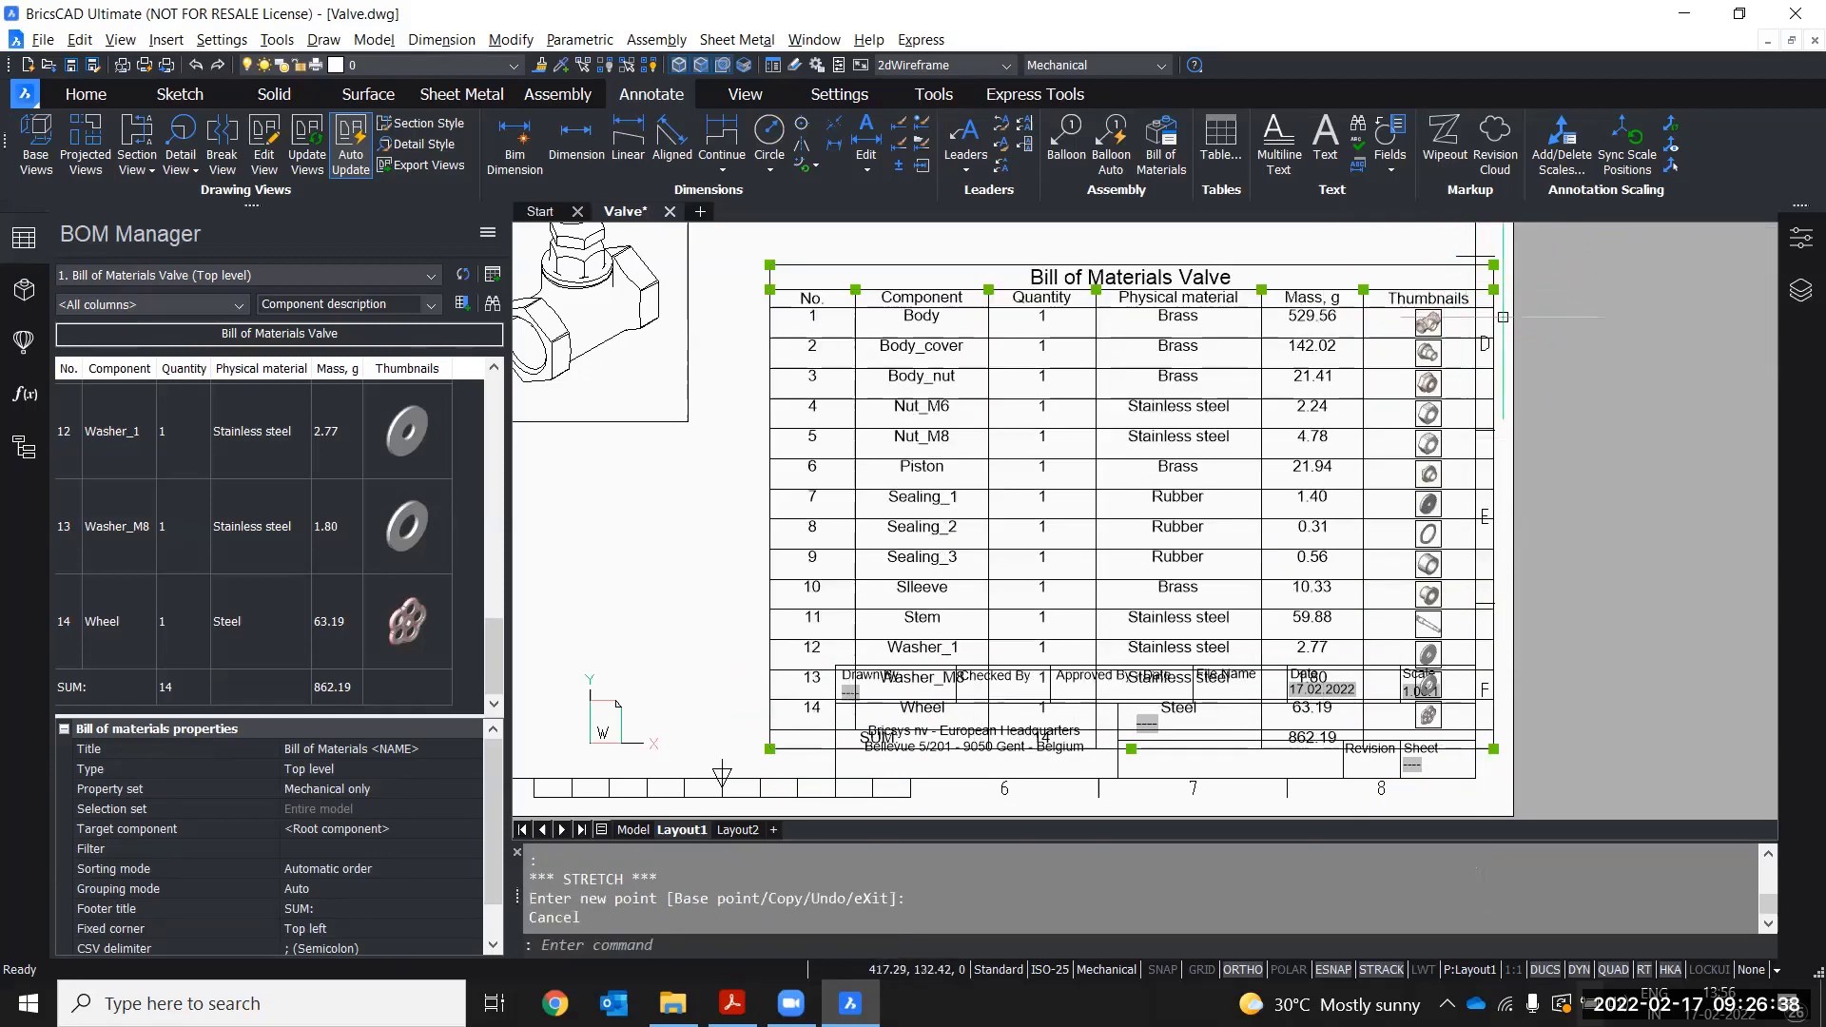
left_click(1494, 289)
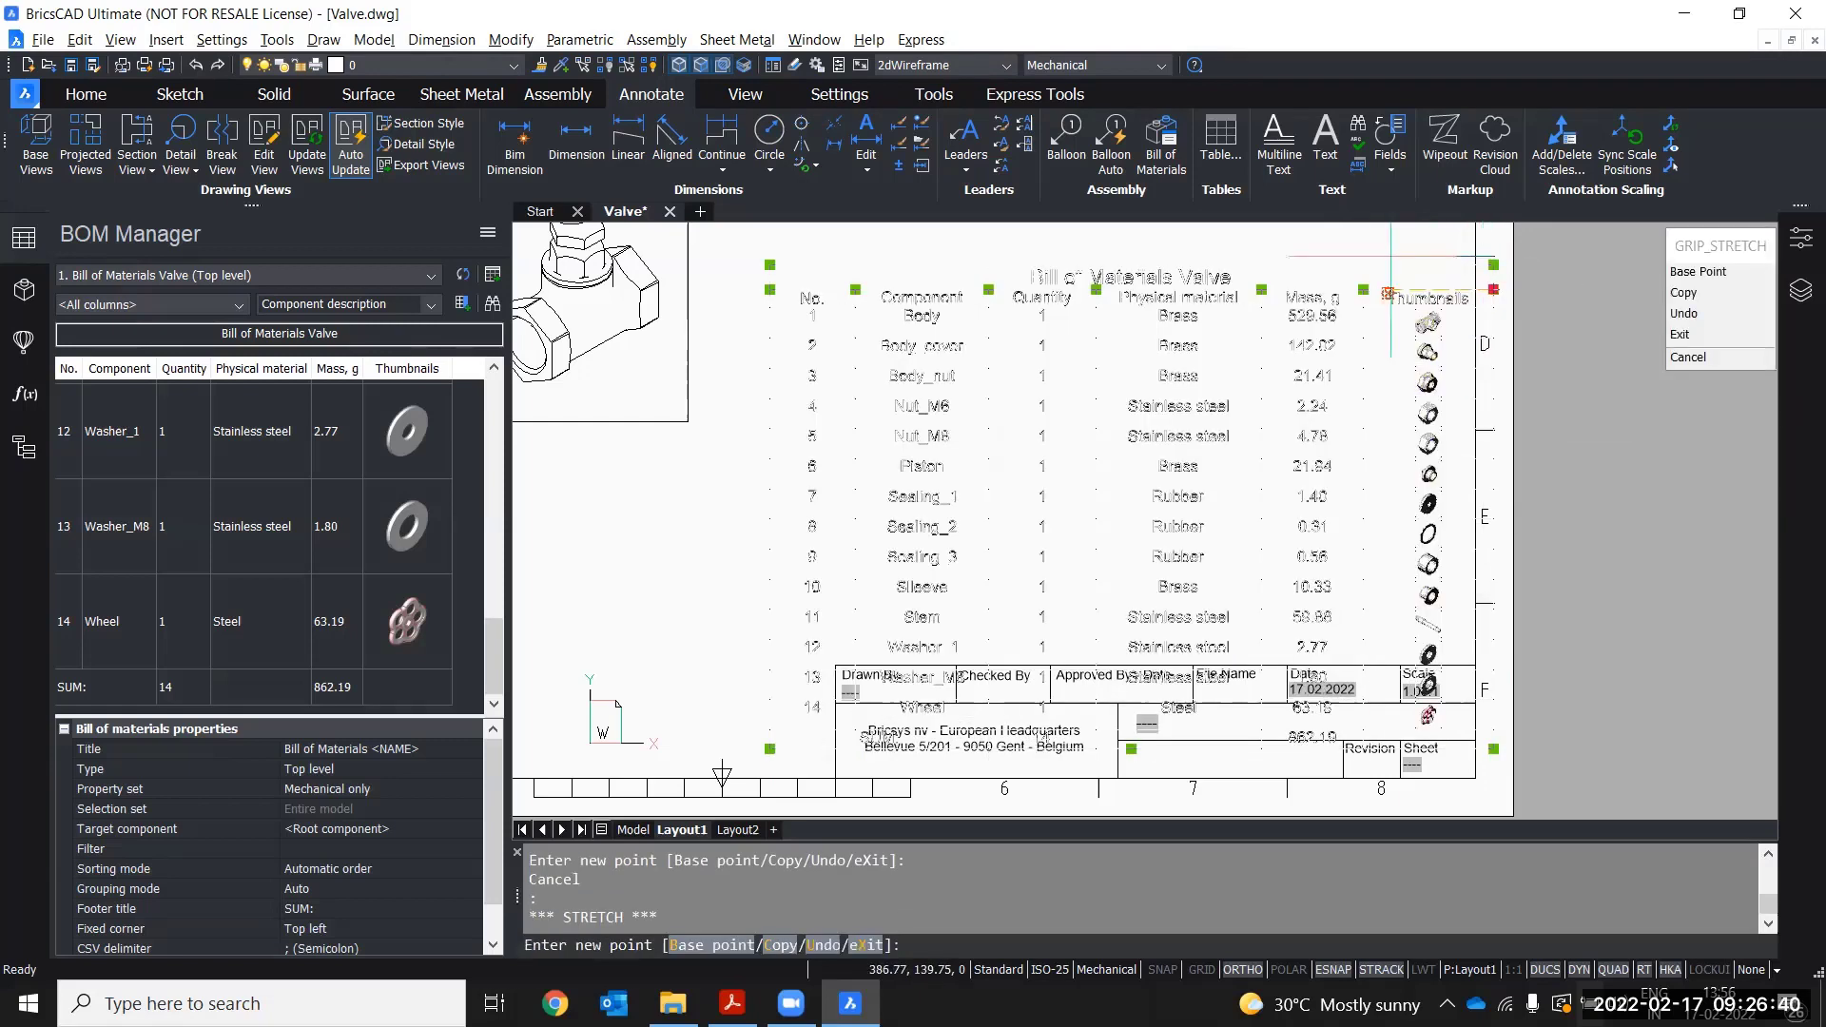
key("Escape")
left_click(1494, 749)
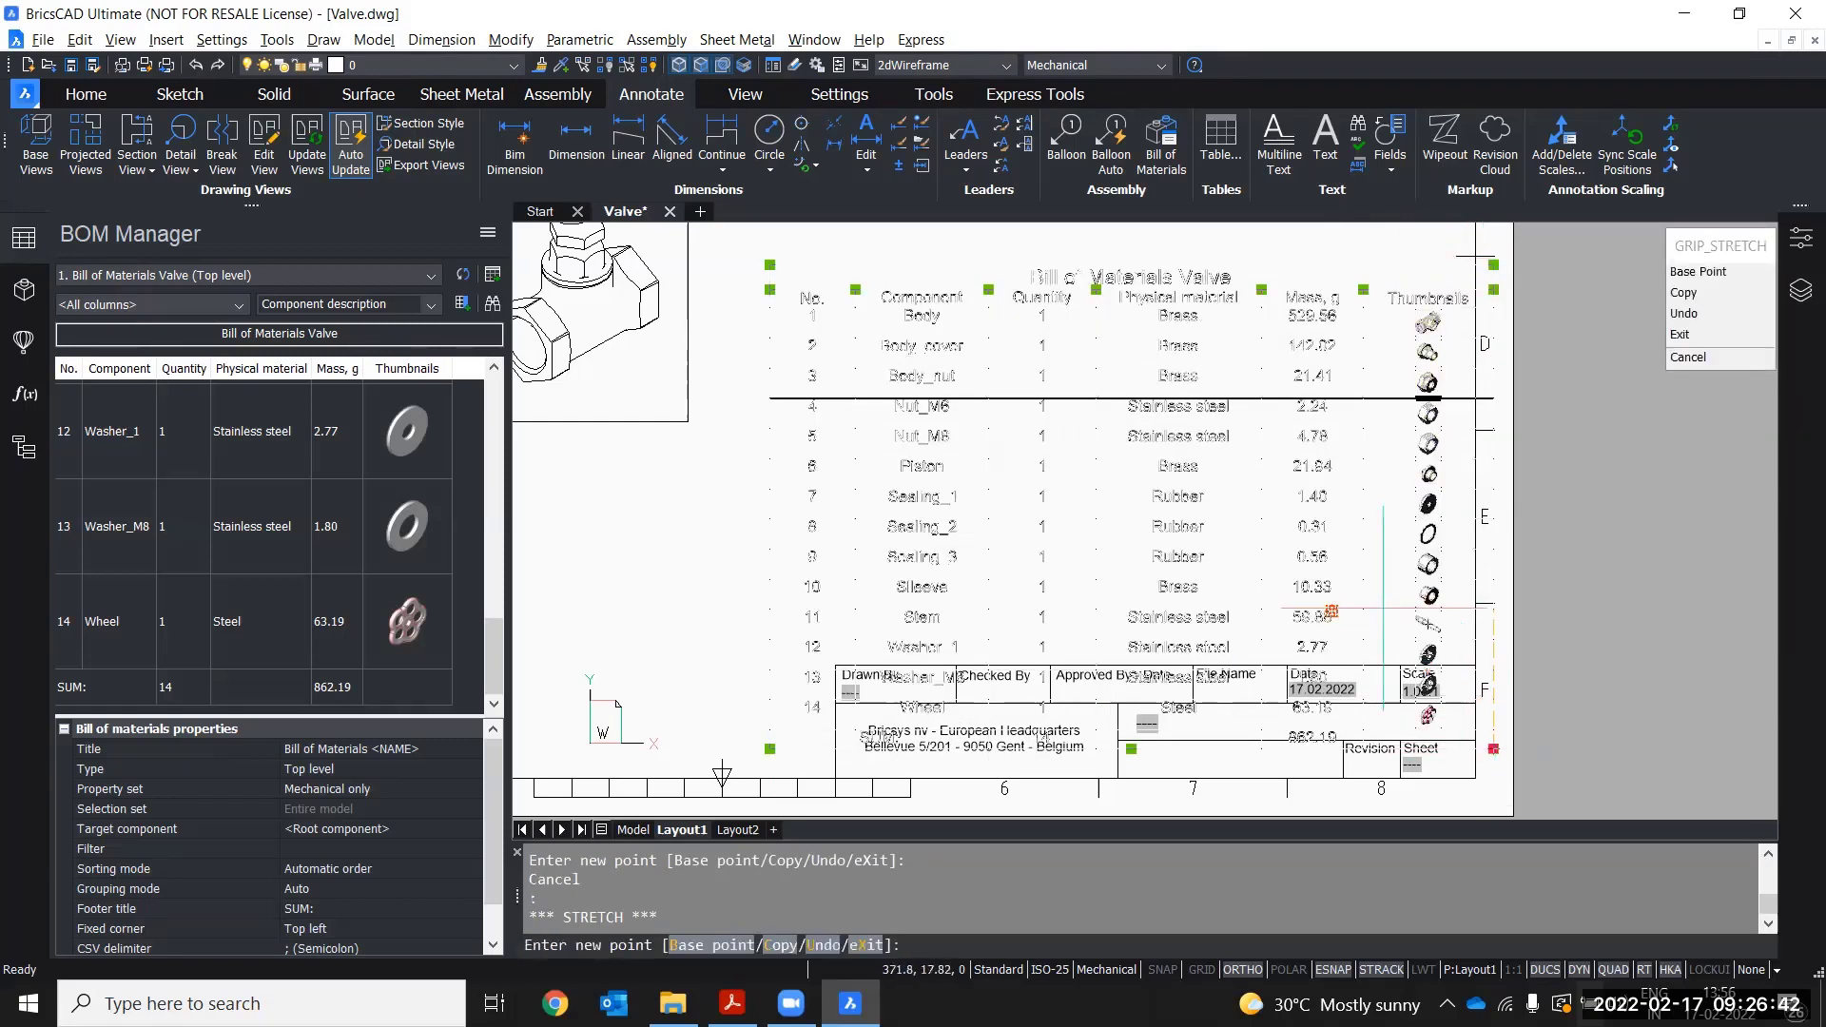
left_click(1442, 648)
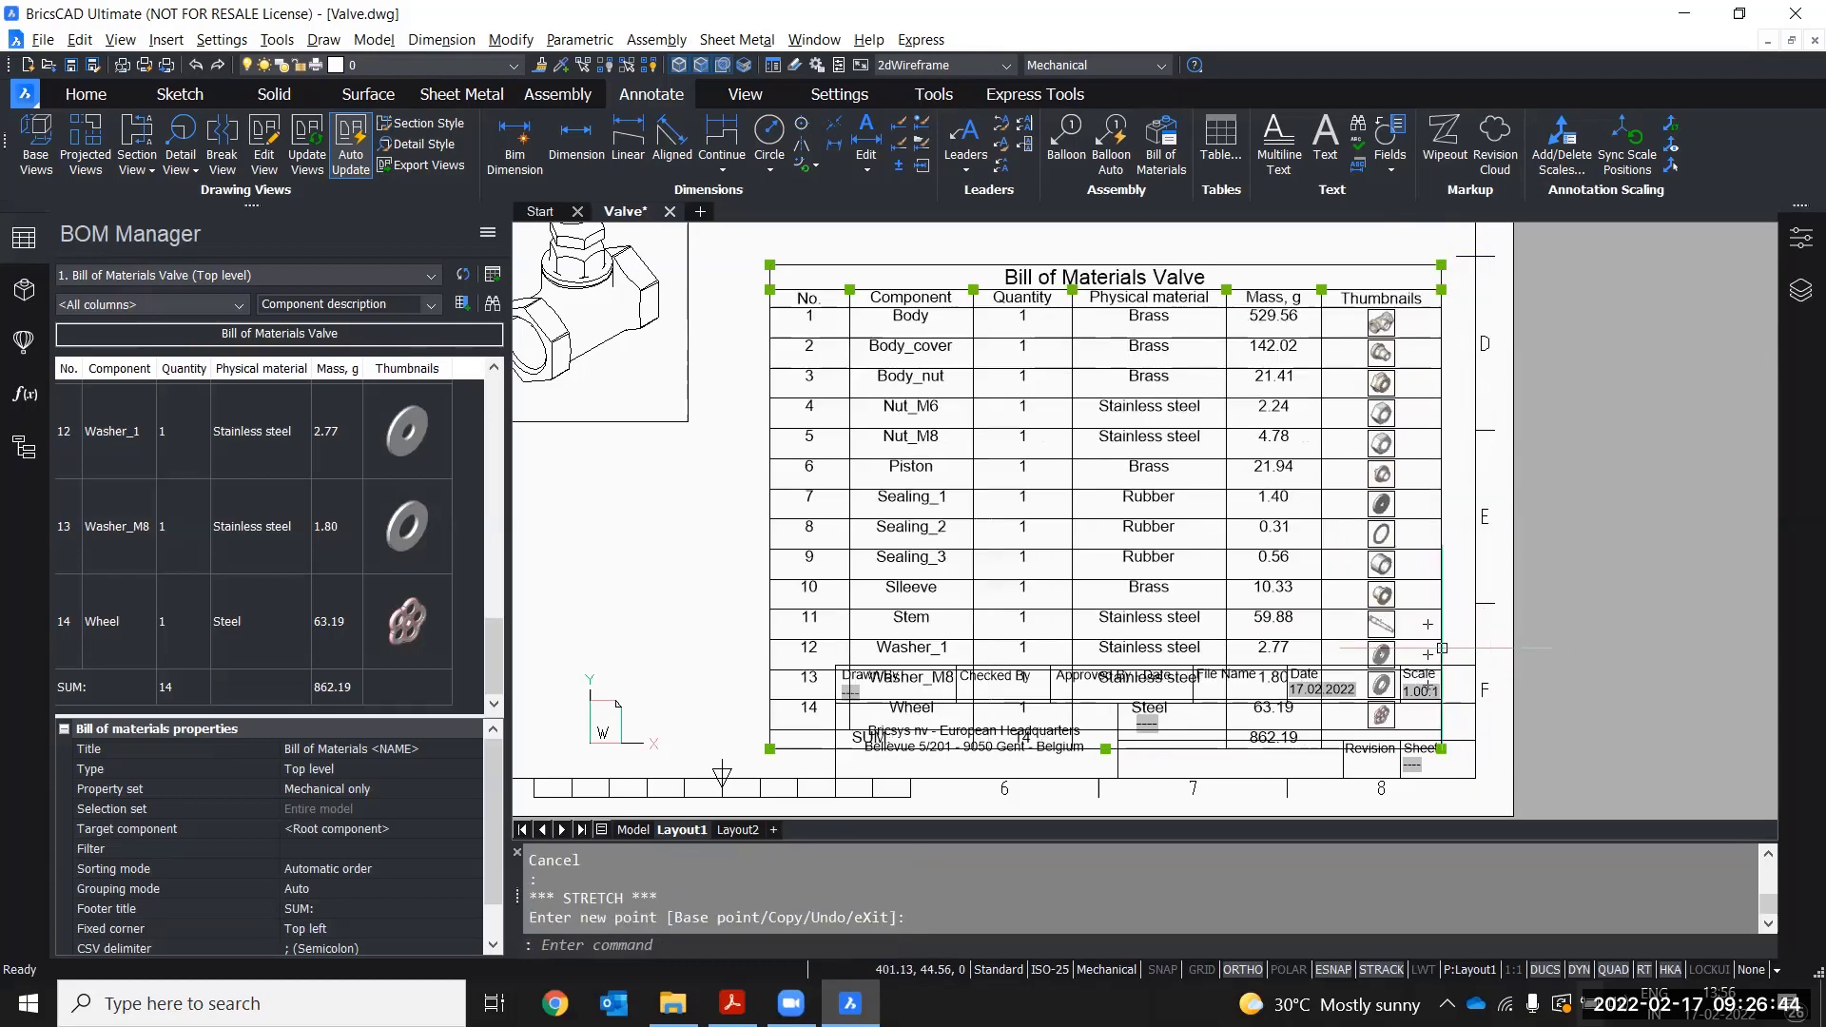
- Move the bill of materials table upward by its upper-left corner, clear of the title block on Layout1
key("Escape")
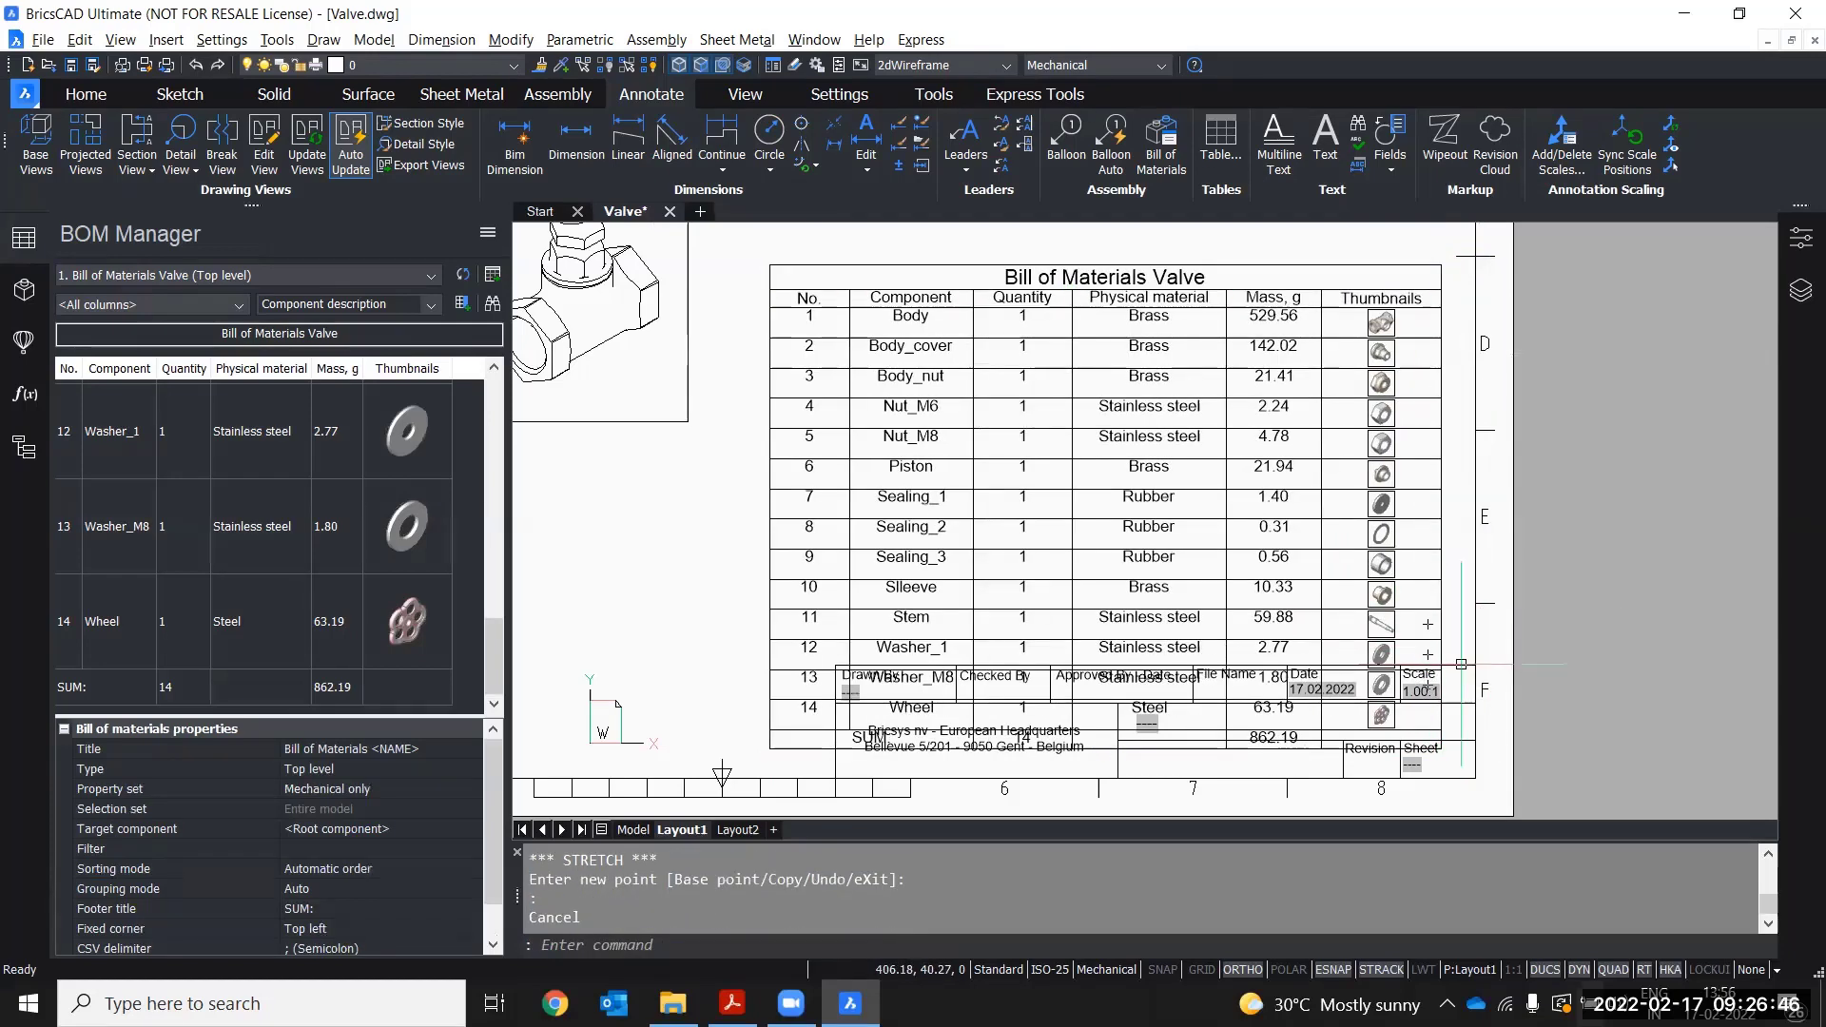
left_click(789, 265)
left_click(769, 265)
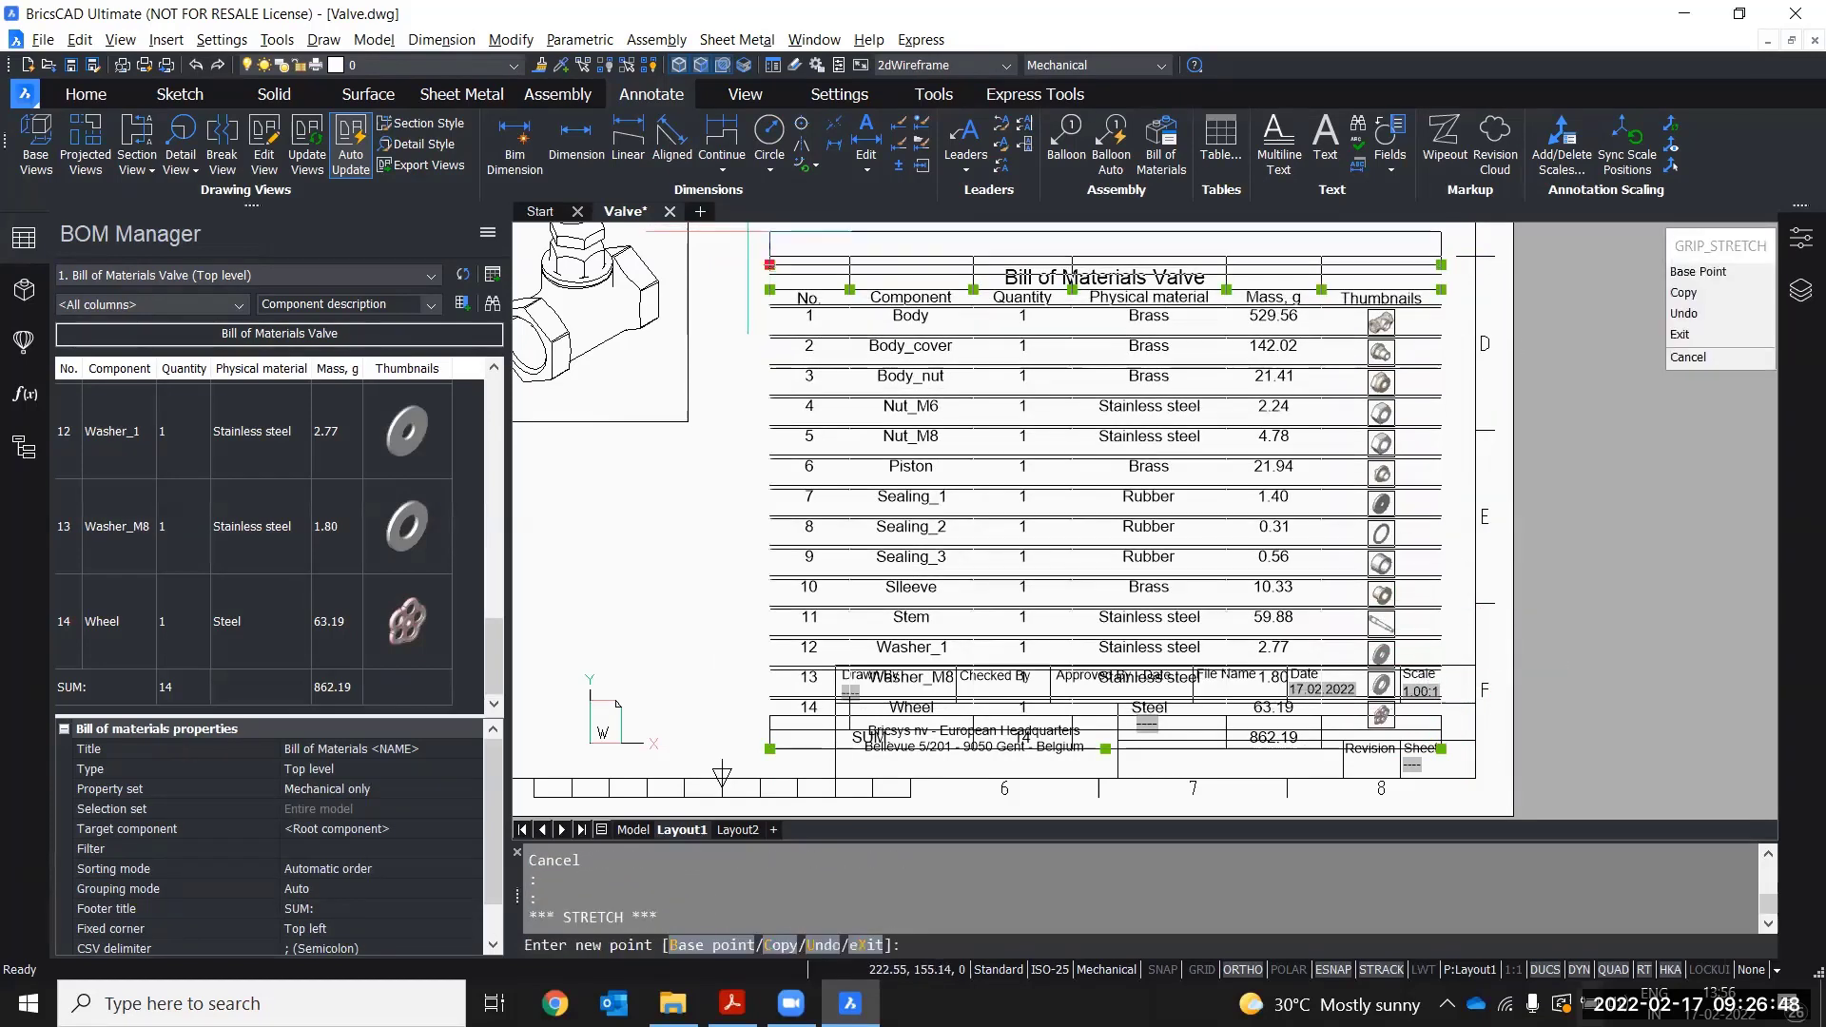
middle_click_drag(747, 258, 805, 442)
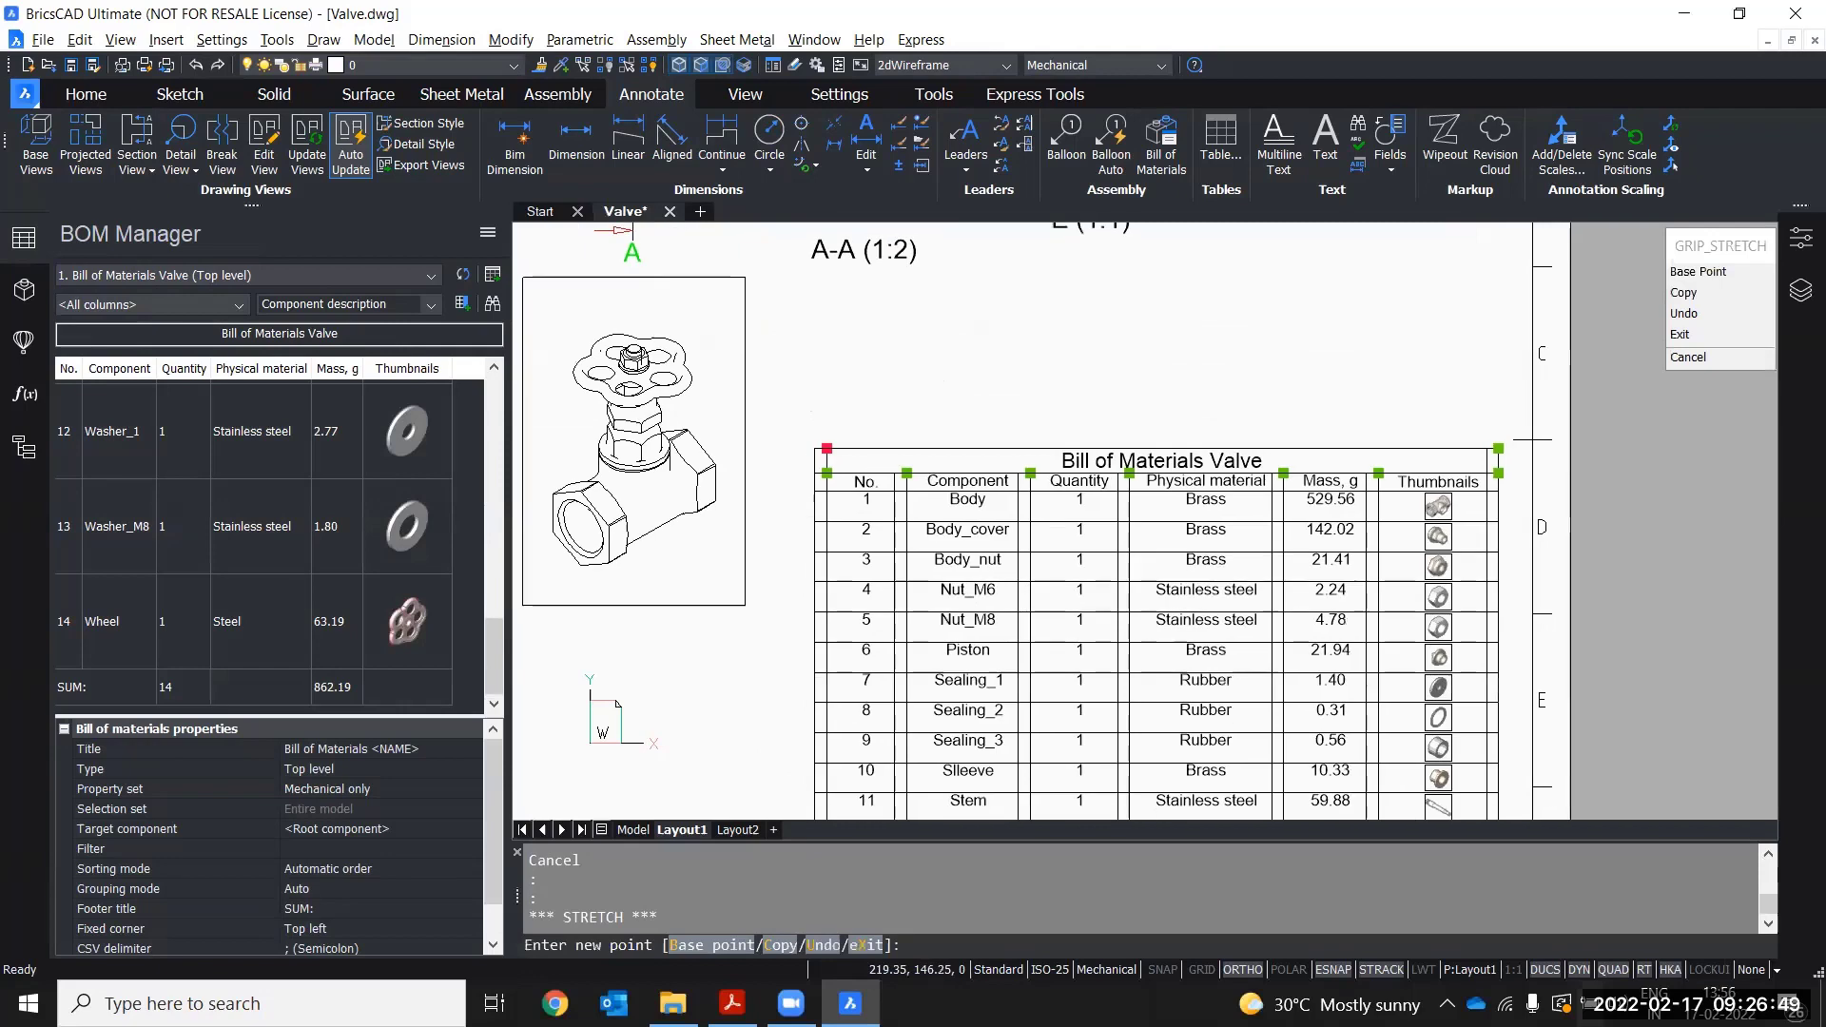
left_click(800, 338)
key("Escape")
middle_click_drag(1294, 780, 1332, 690)
scroll(1025, 624, "down", 1)
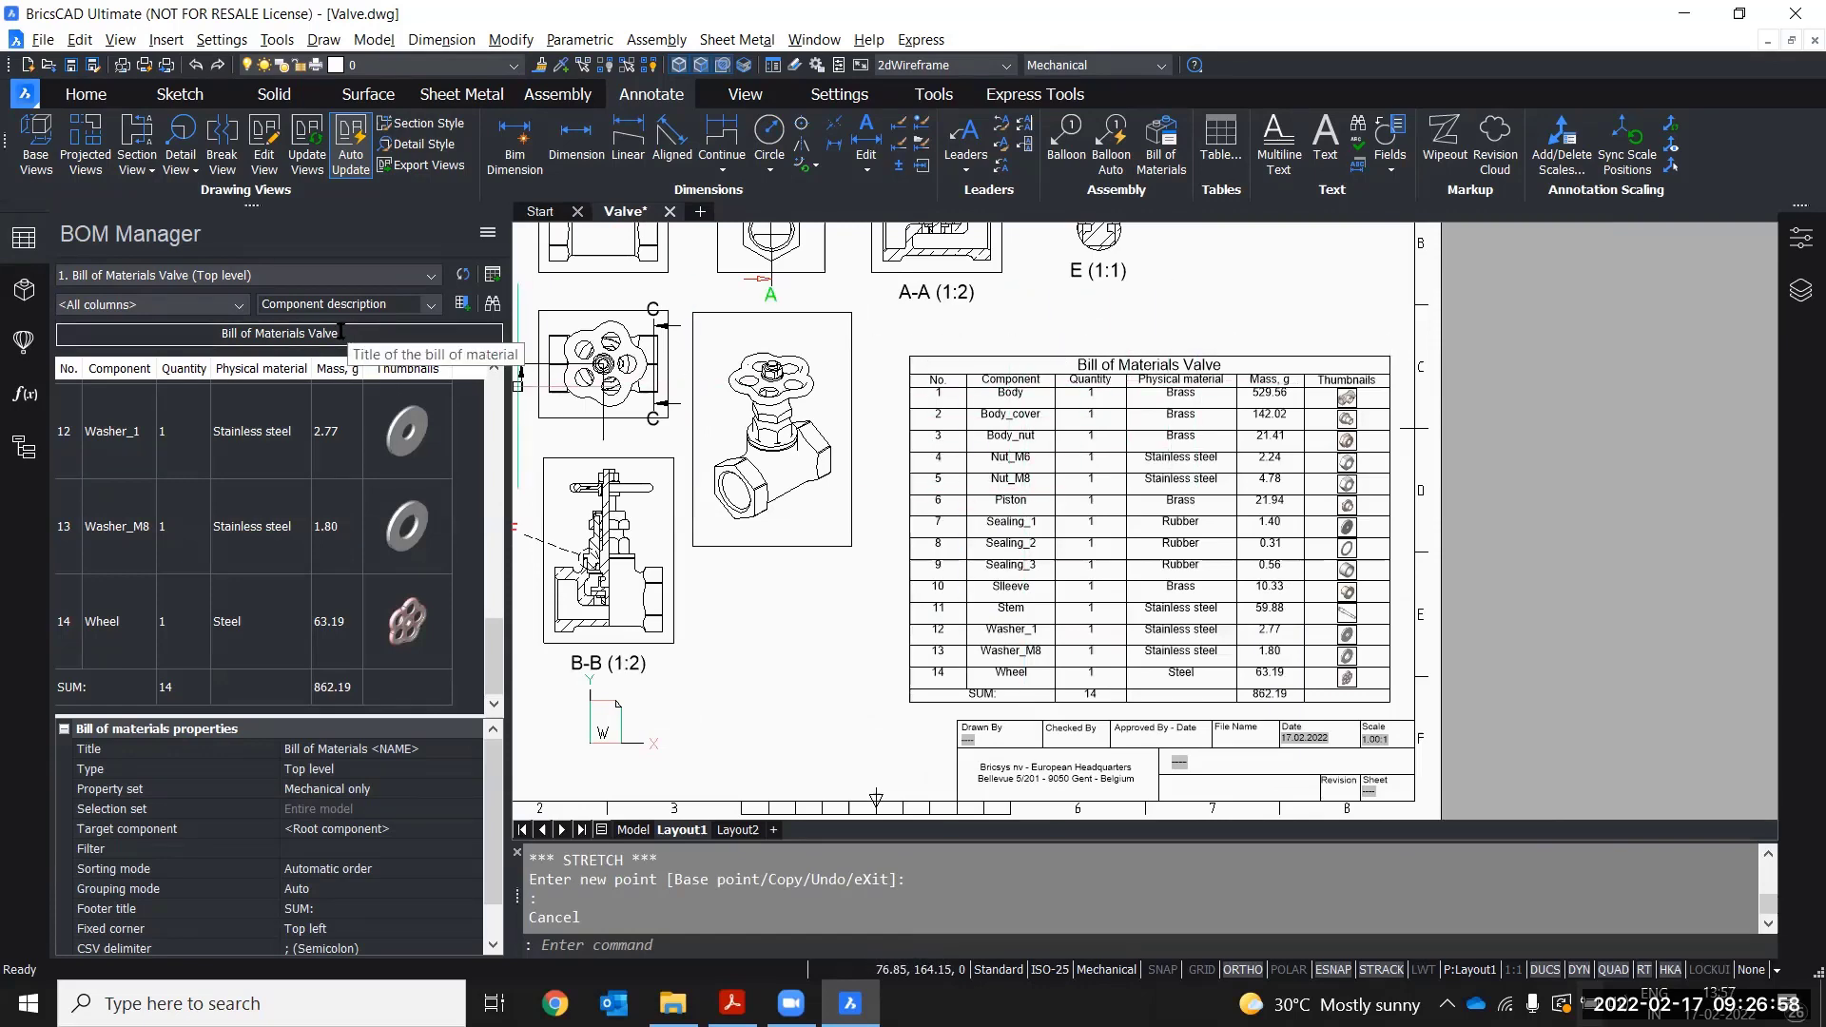
- Delete the Thumbnails column from the bill of materials
left_click(340, 331)
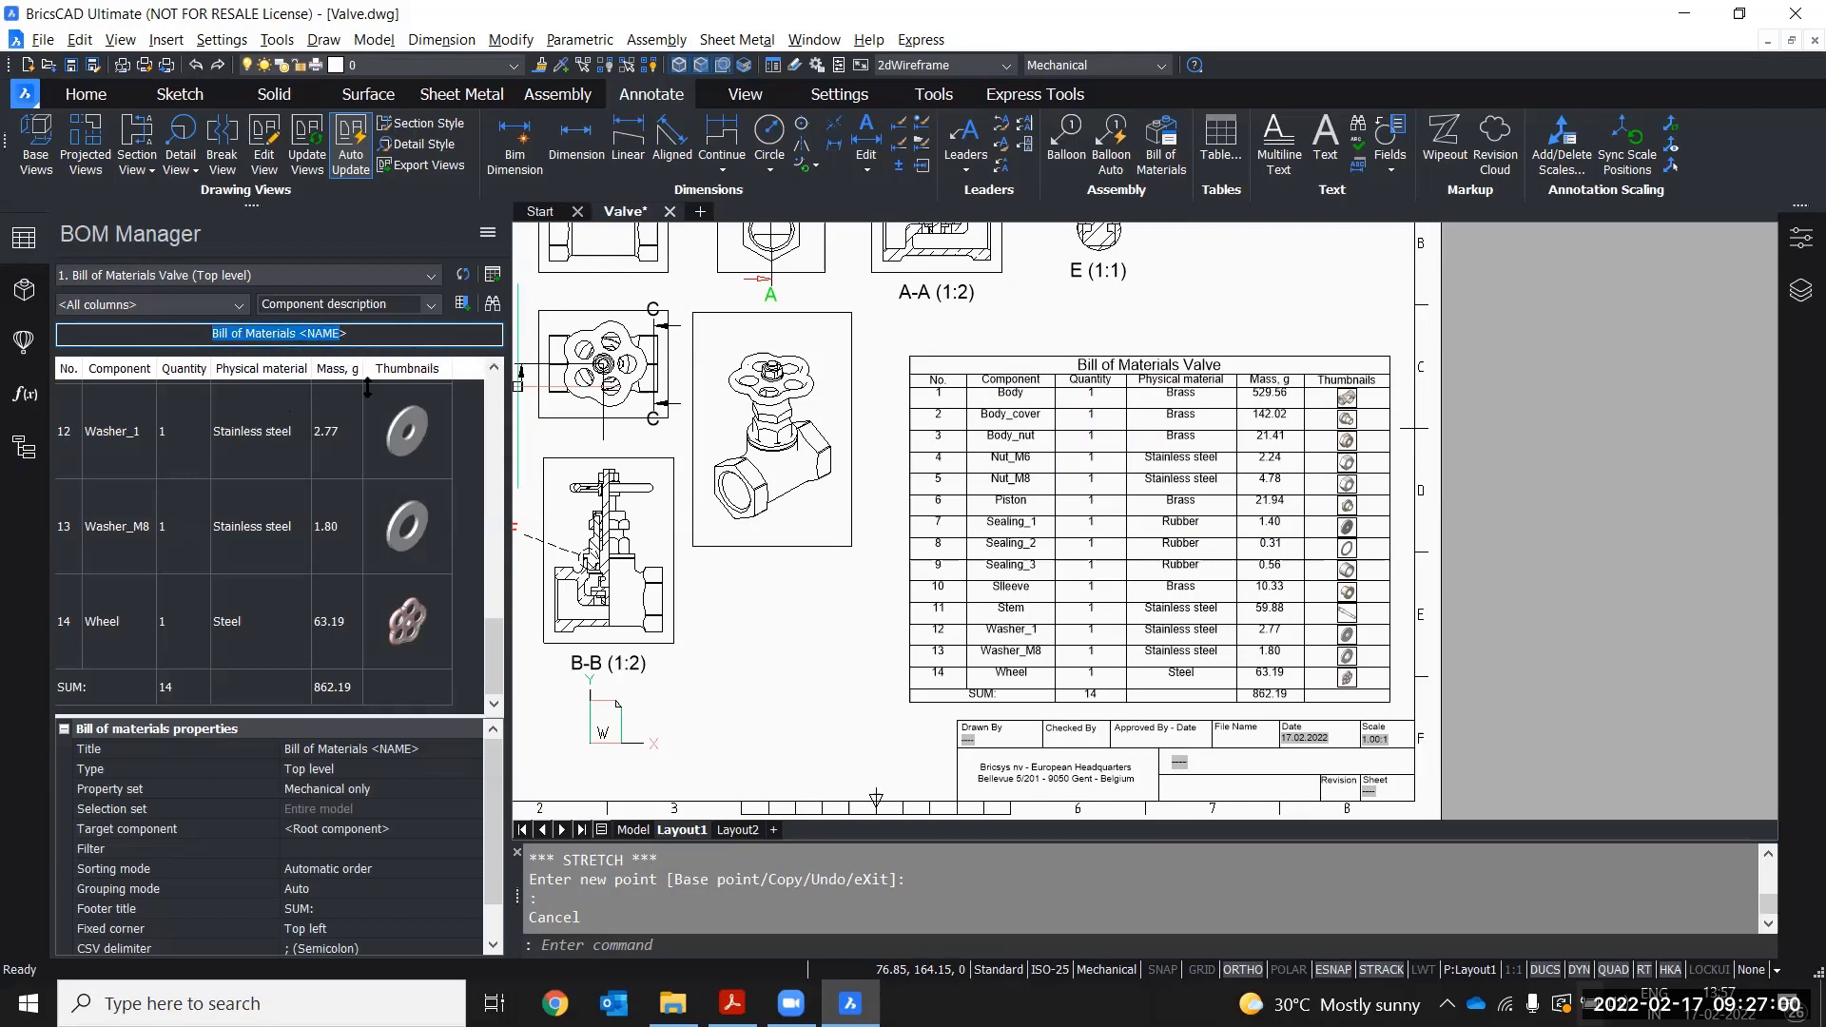
left_click(238, 459)
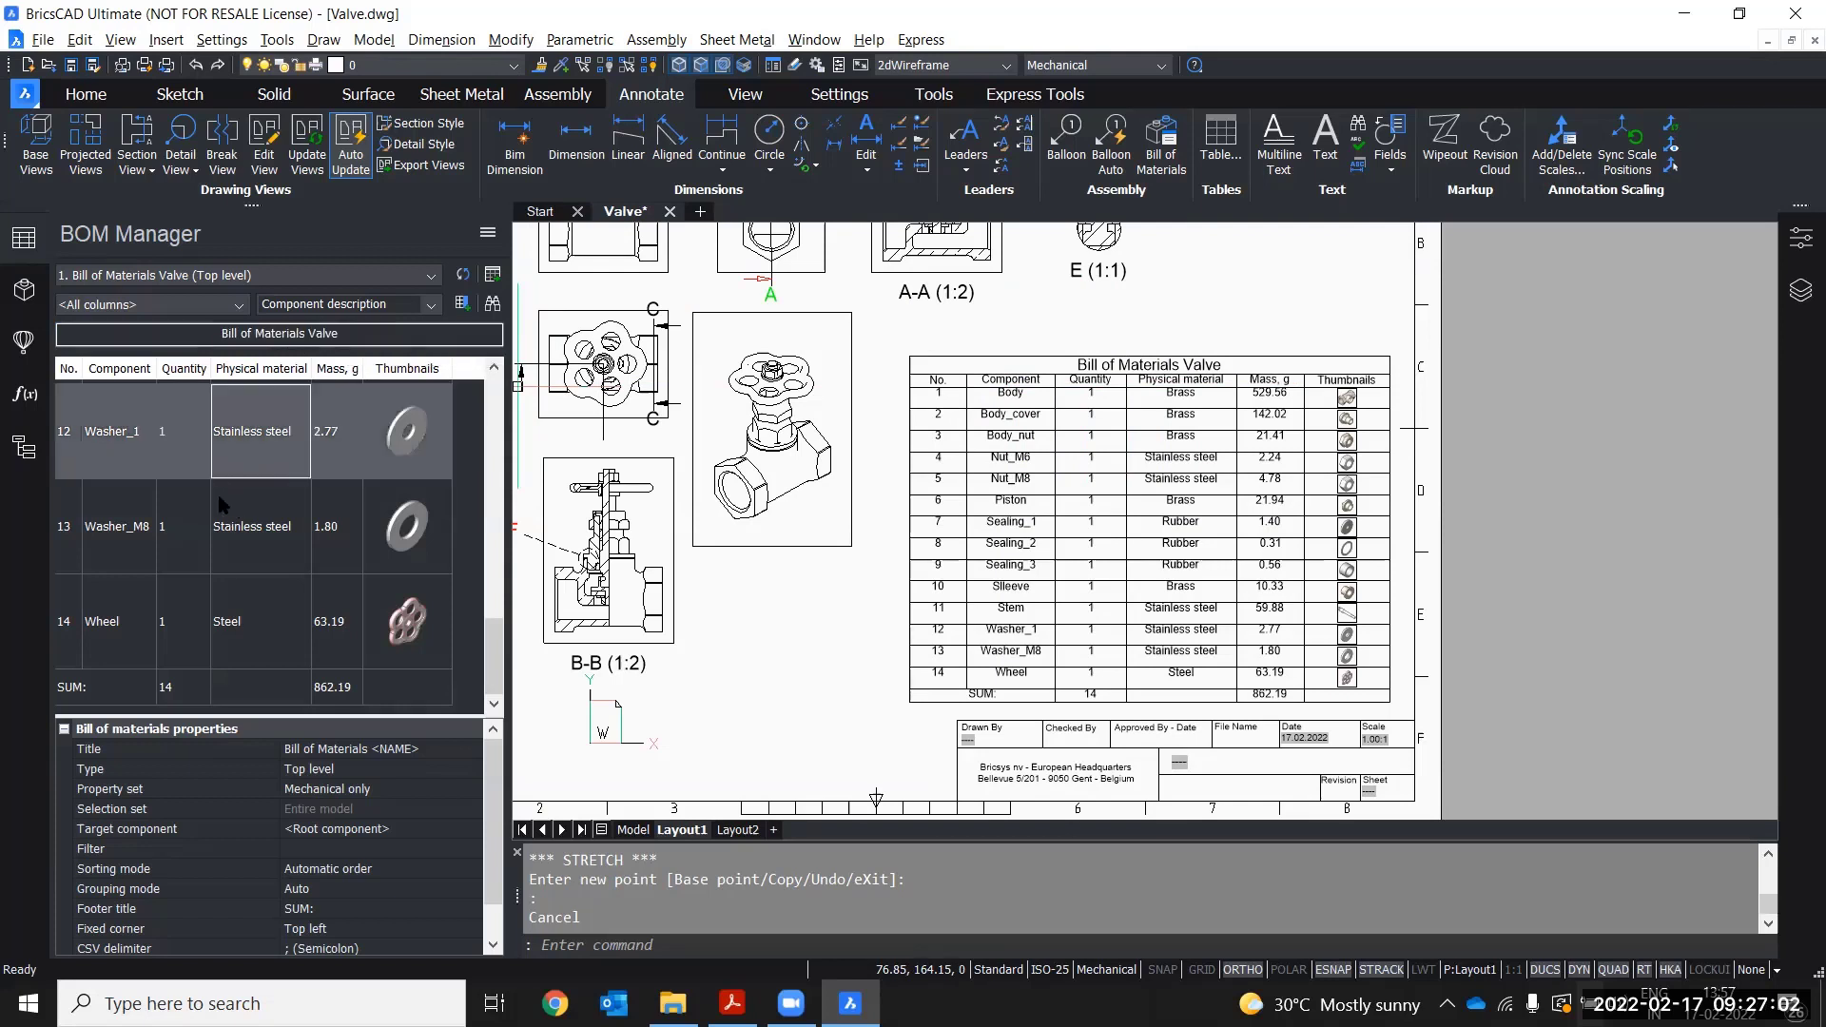
scroll(95, 523, "up", 5)
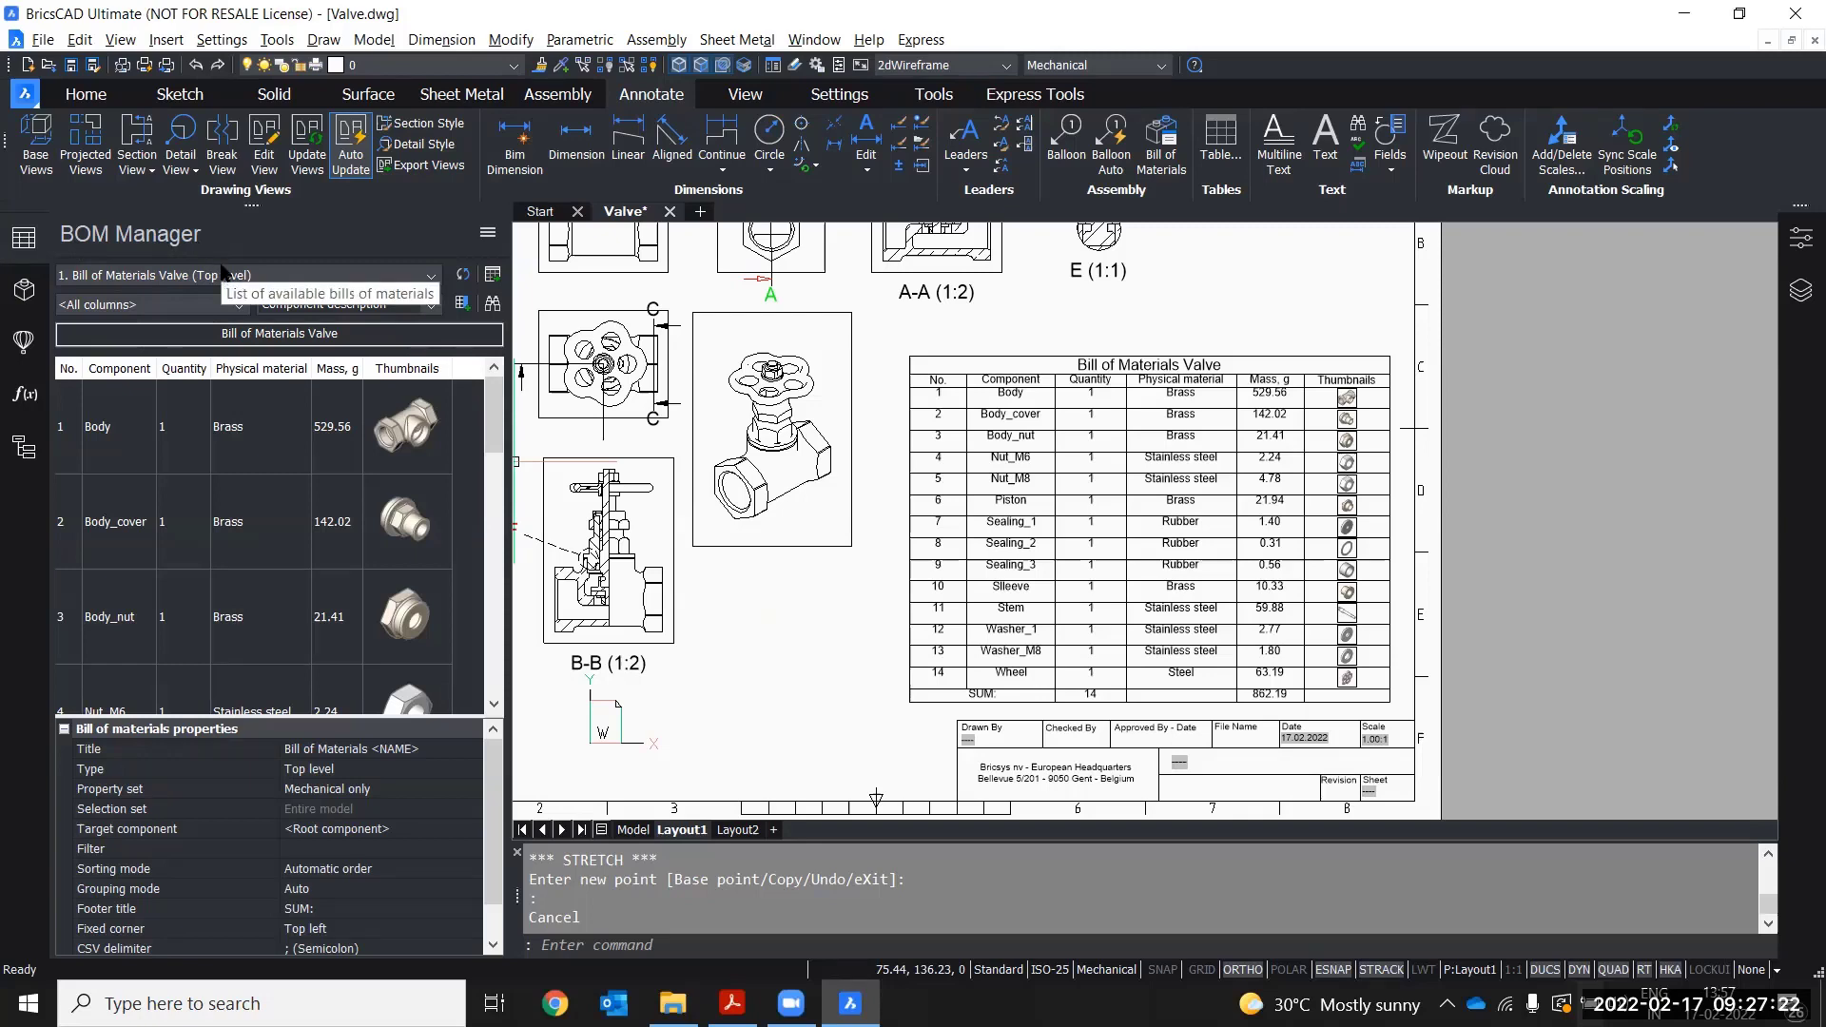
right_click(407, 376)
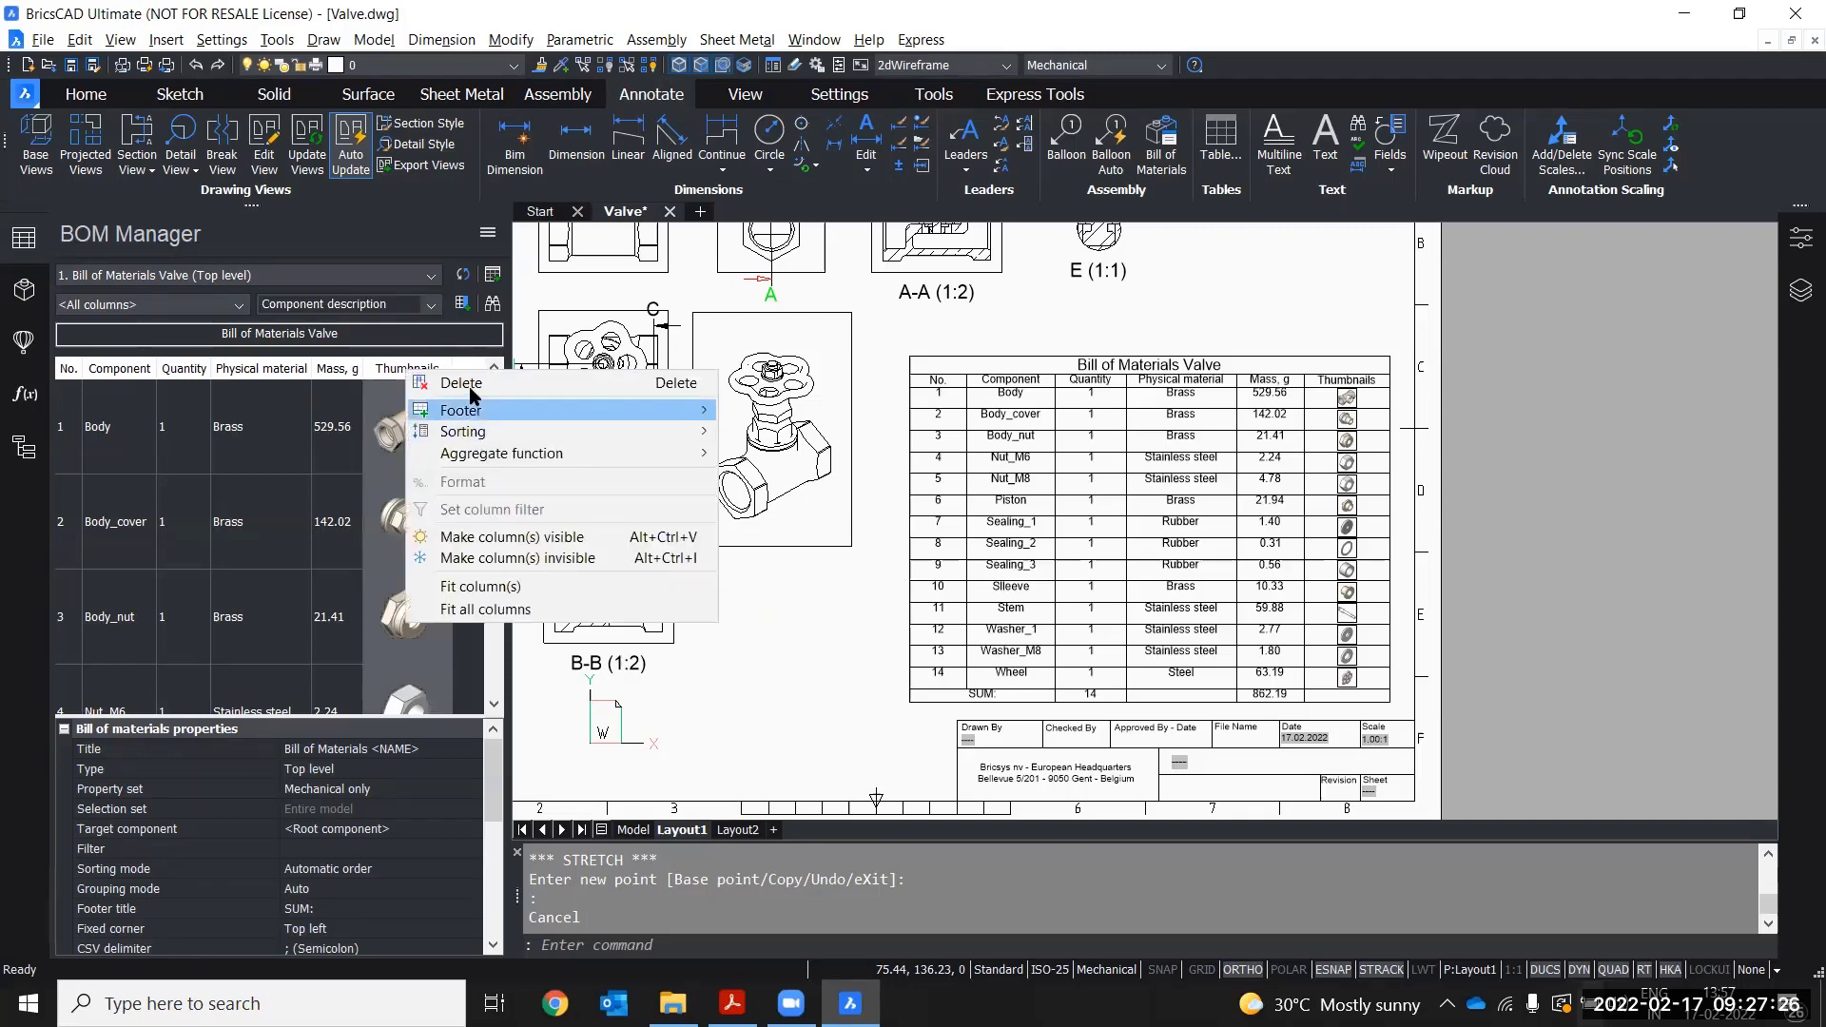
left_click(455, 383)
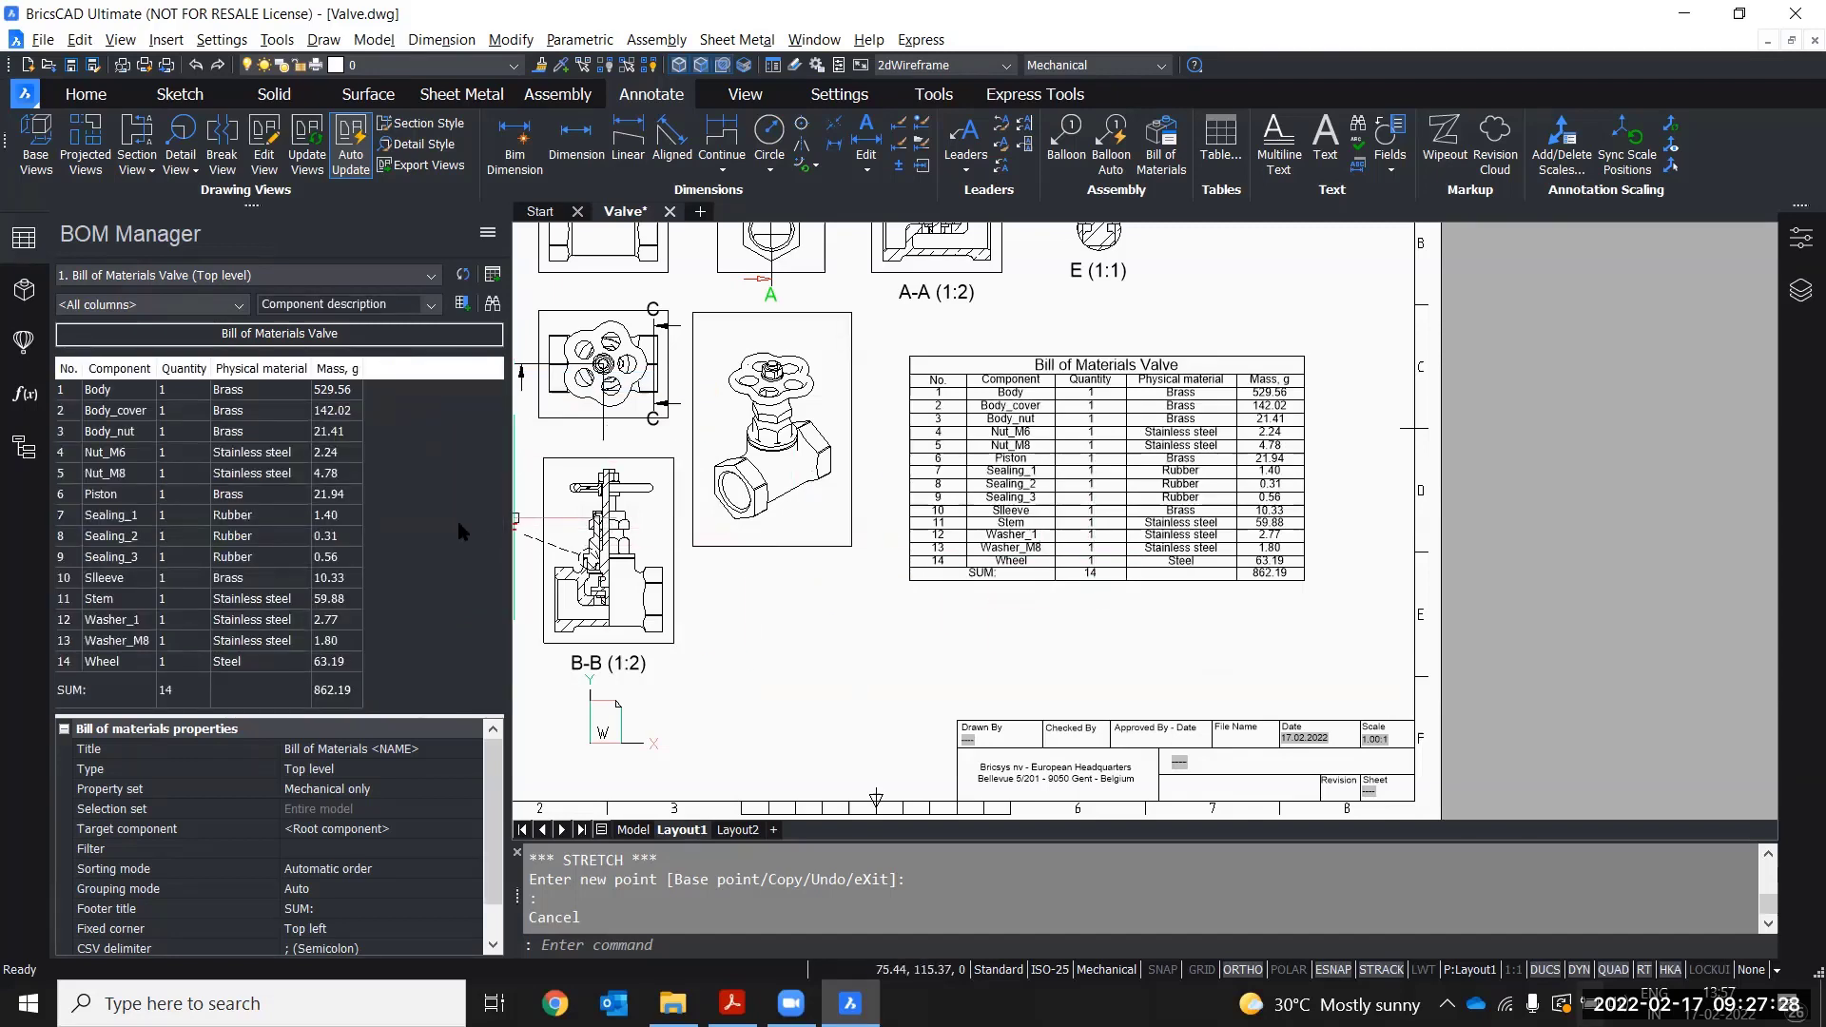
middle_click_drag(961, 625, 1084, 652)
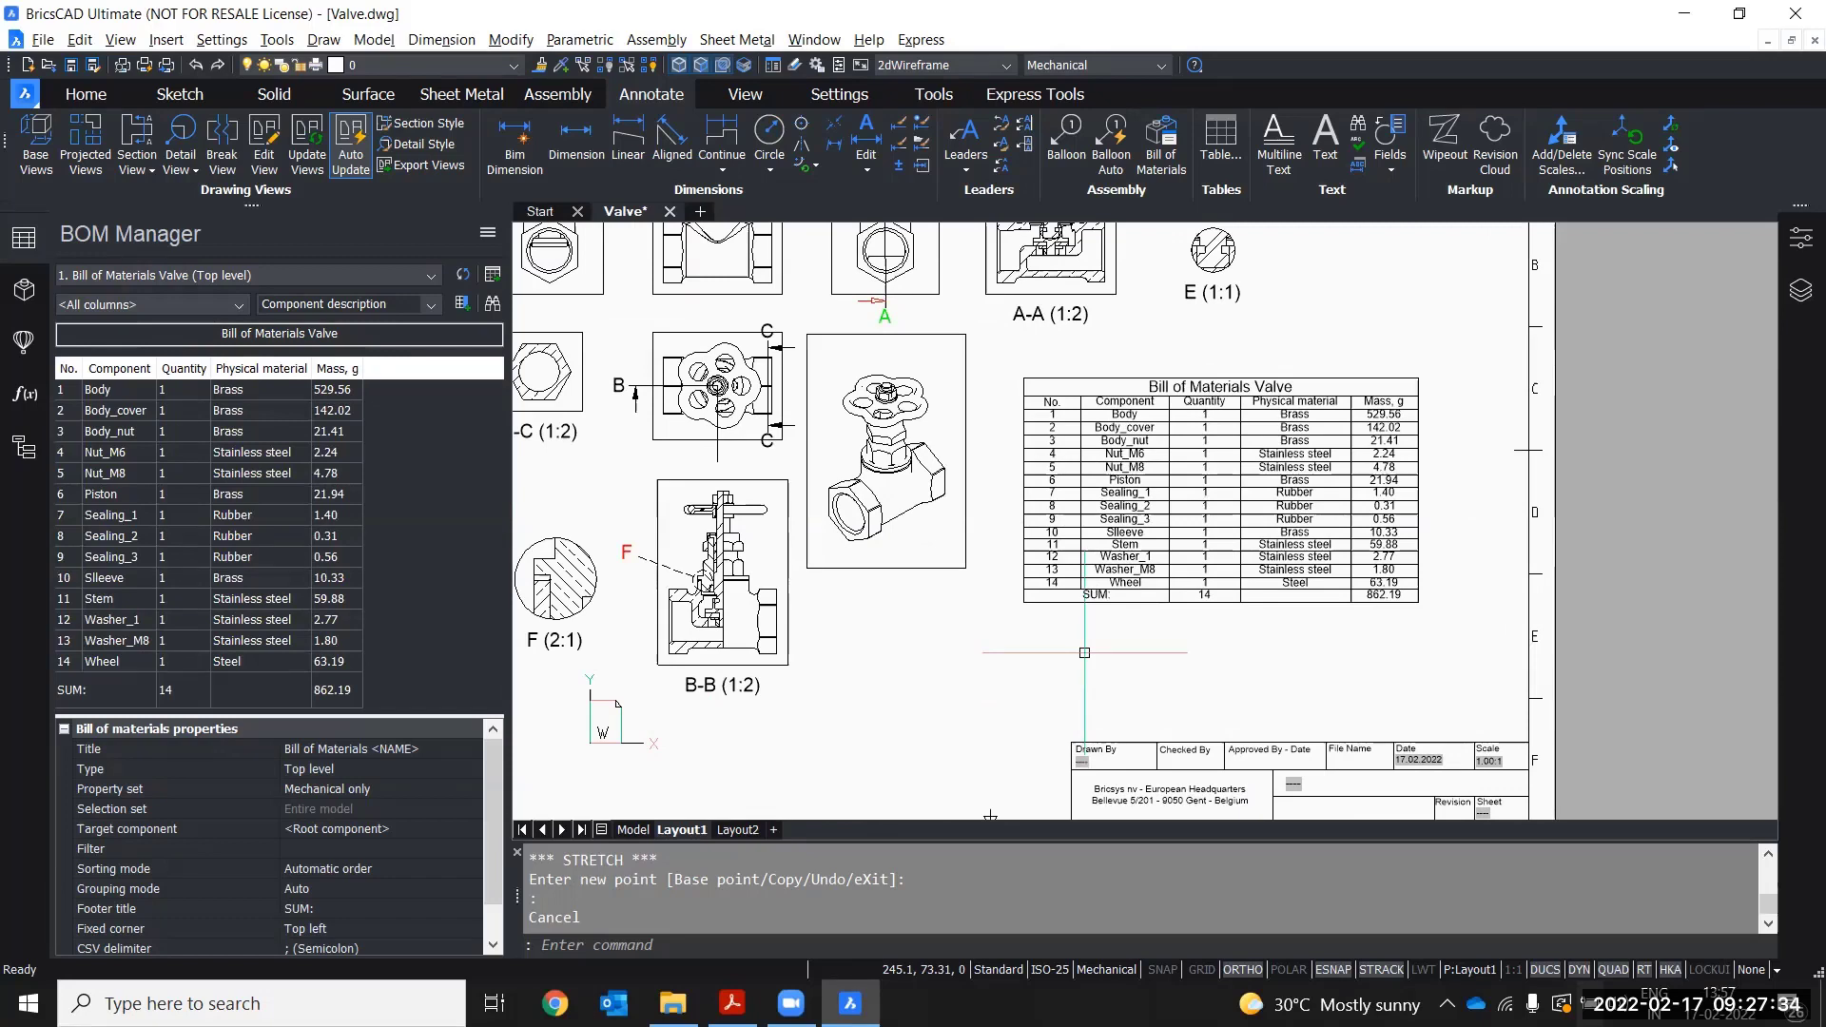
- Switch to model space and check the descriptions of the valve components, from Body to Washer_1, in the Mechanical Browser
left_click(634, 830)
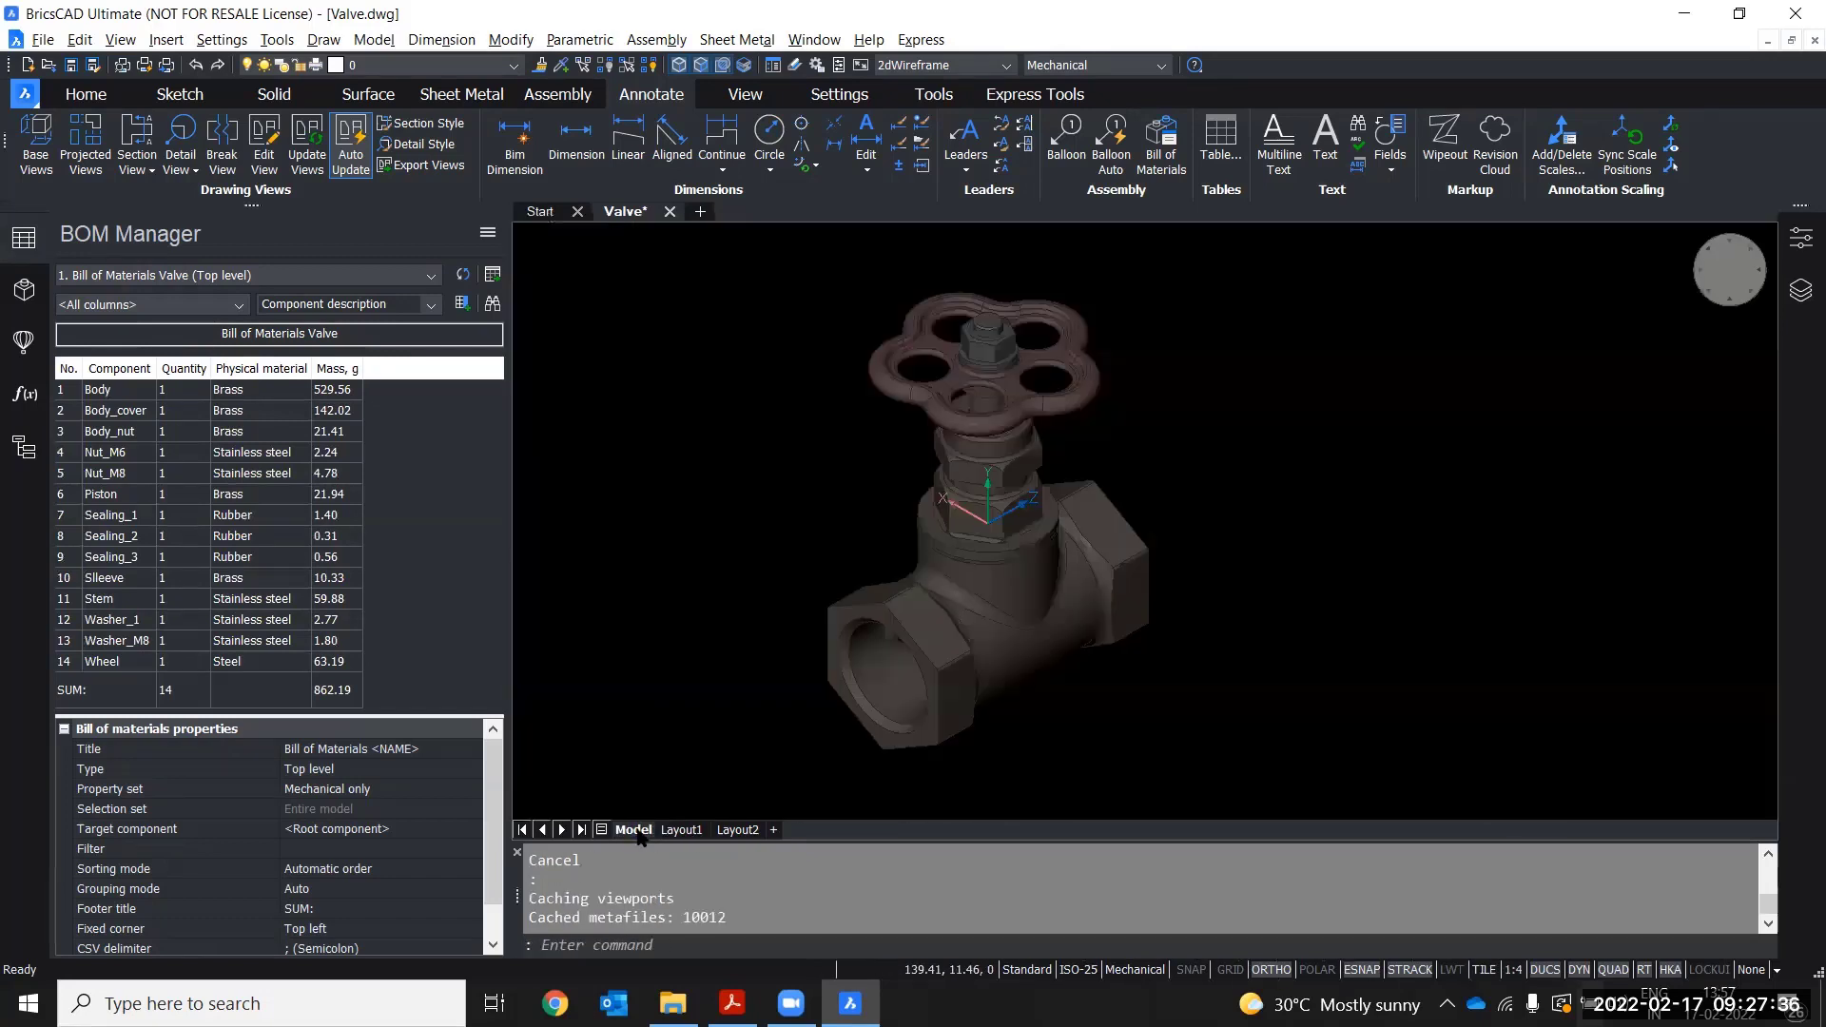
left_click(24, 289)
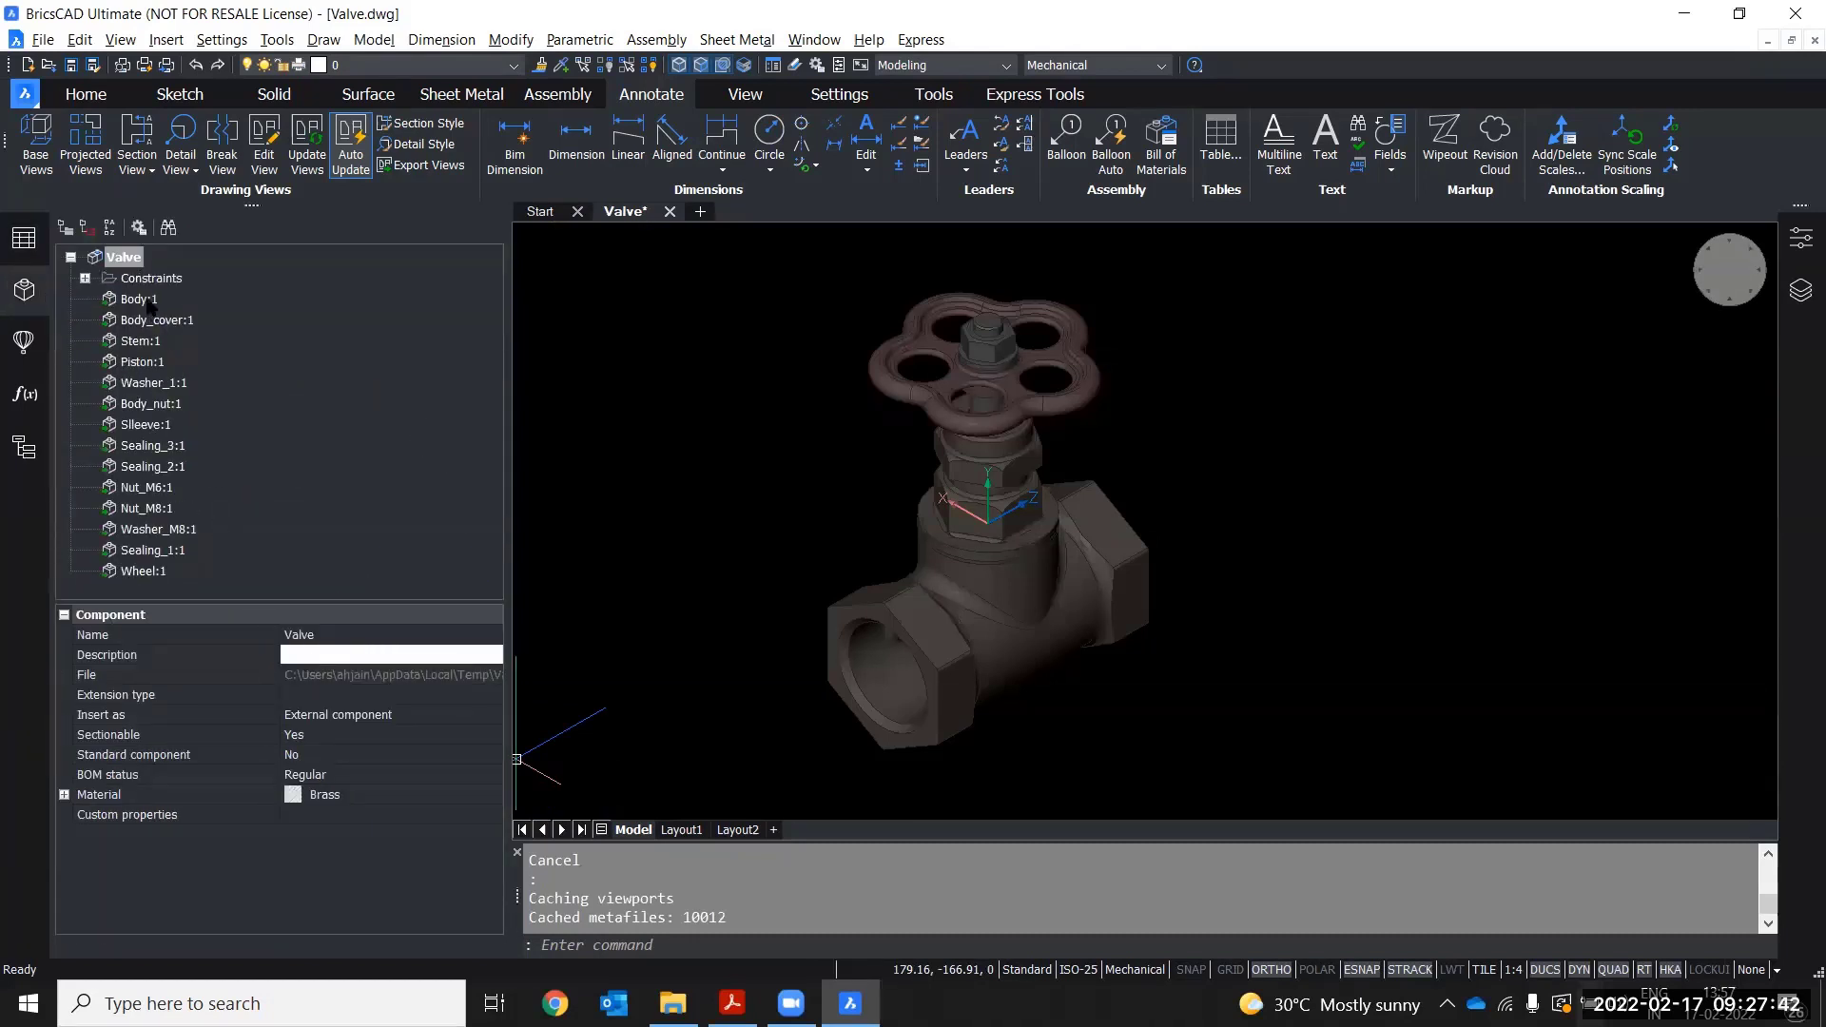
left_click(140, 300)
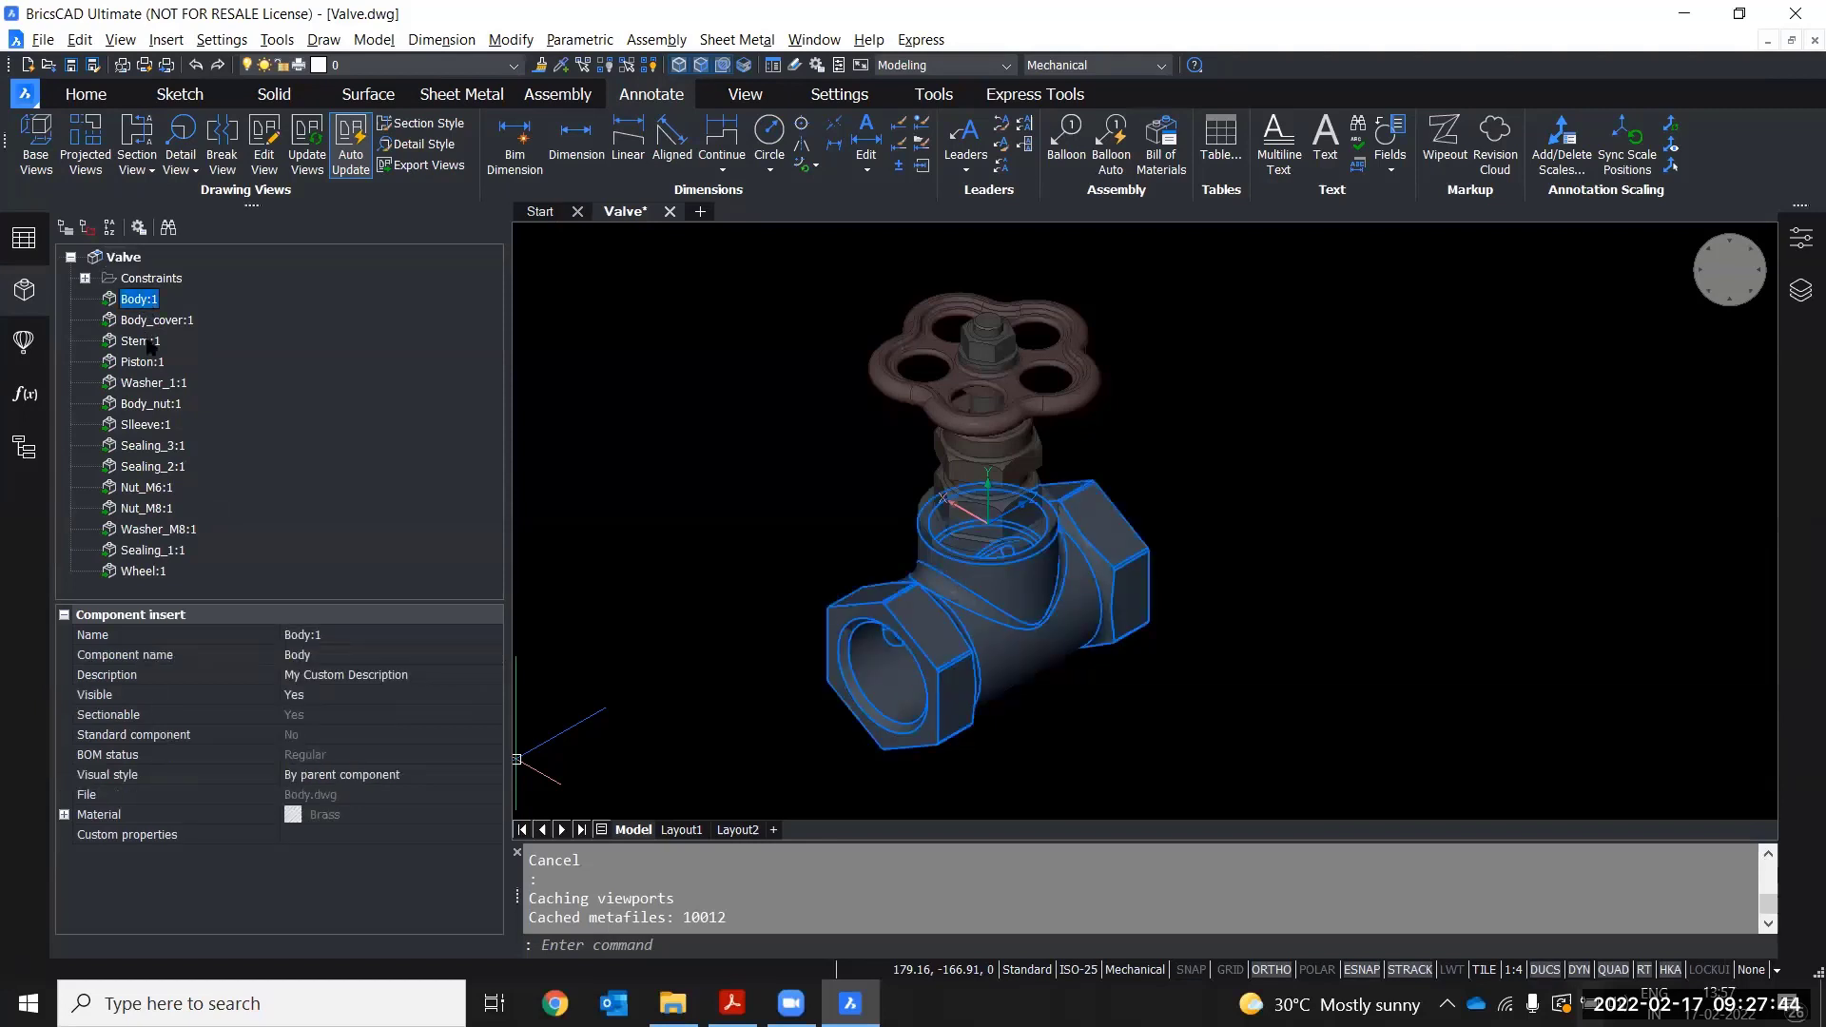
key("Down")
key("Down")
key("Down")
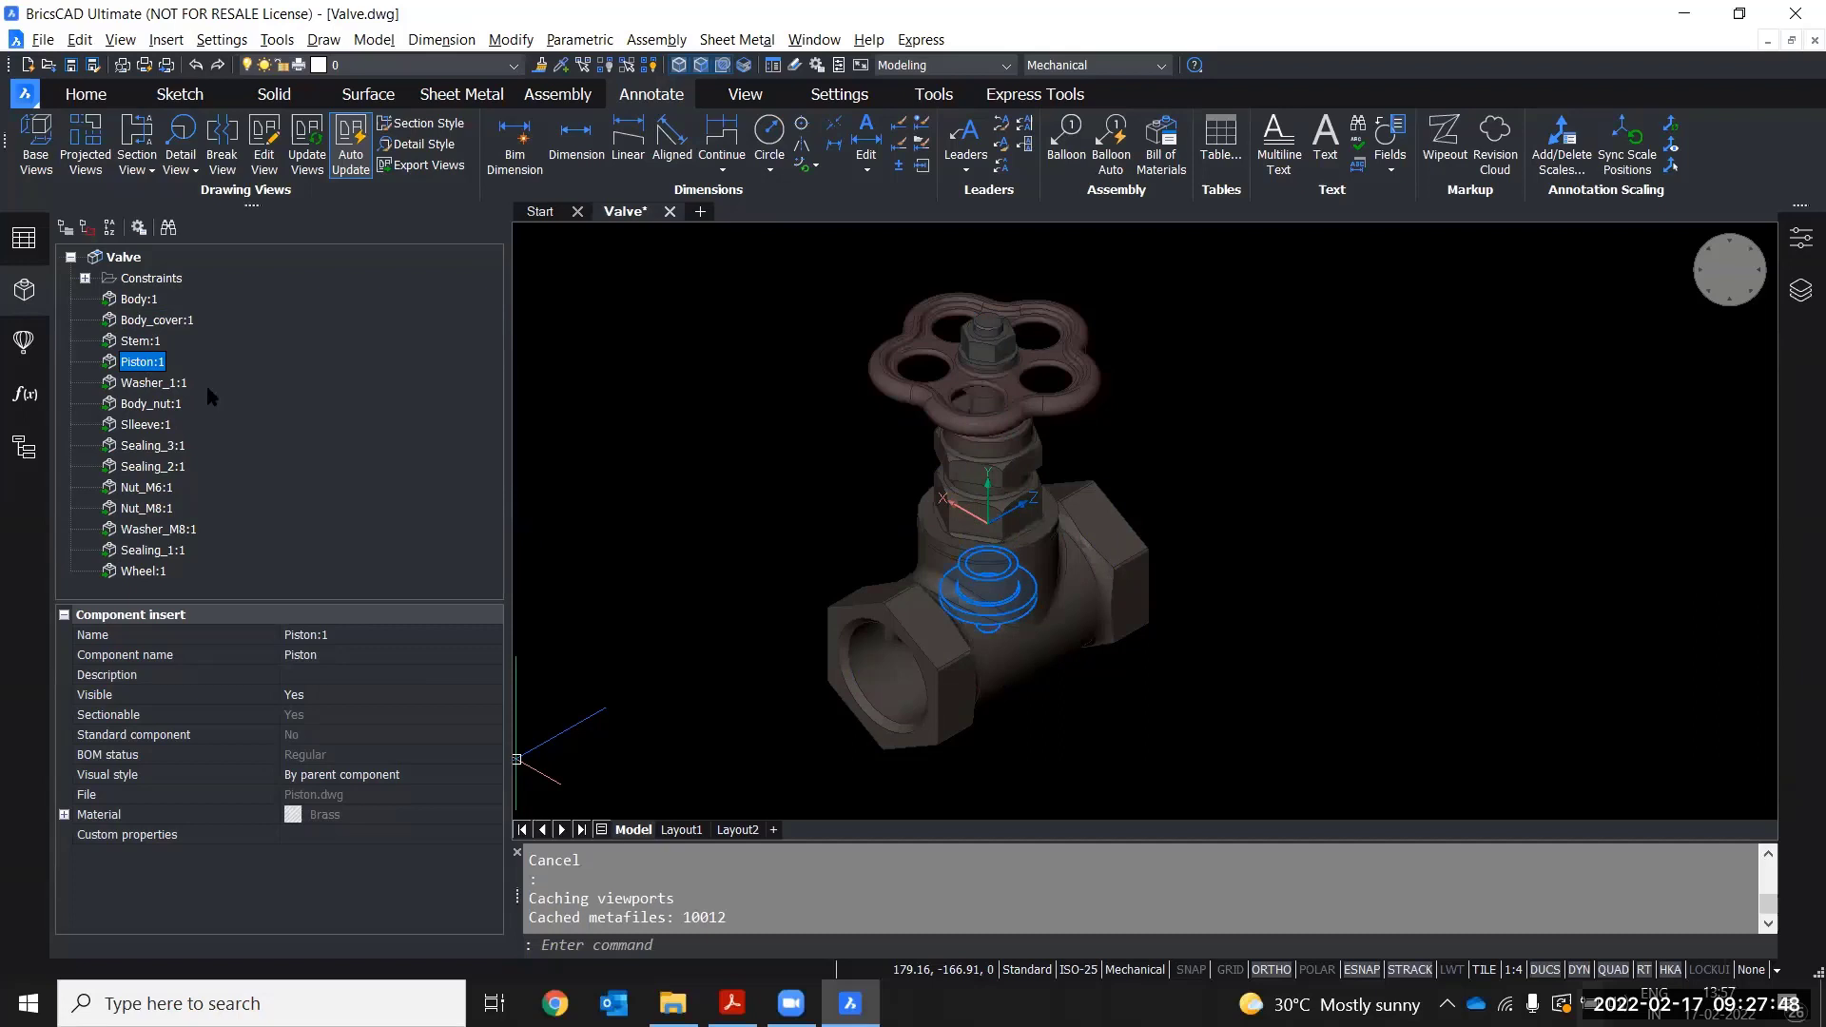
left_click(136, 388)
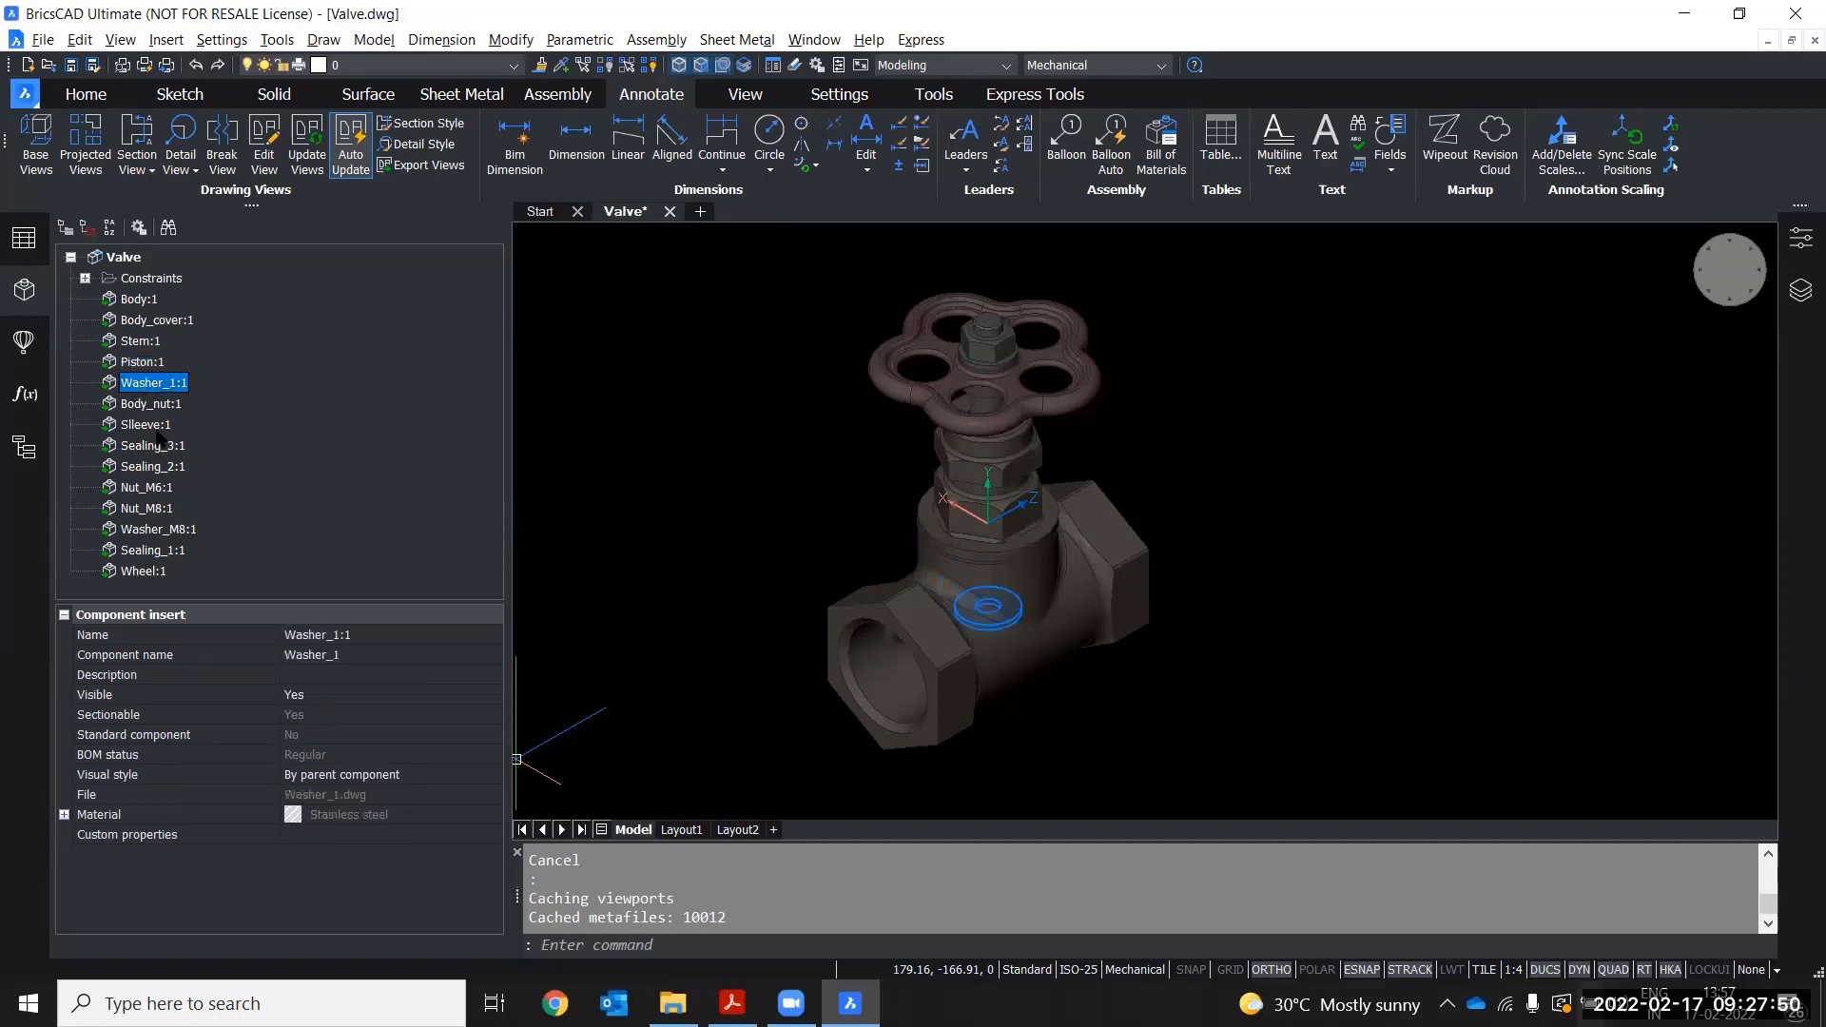
- Open the Washer_1 component in its own drawing
right_click(147, 385)
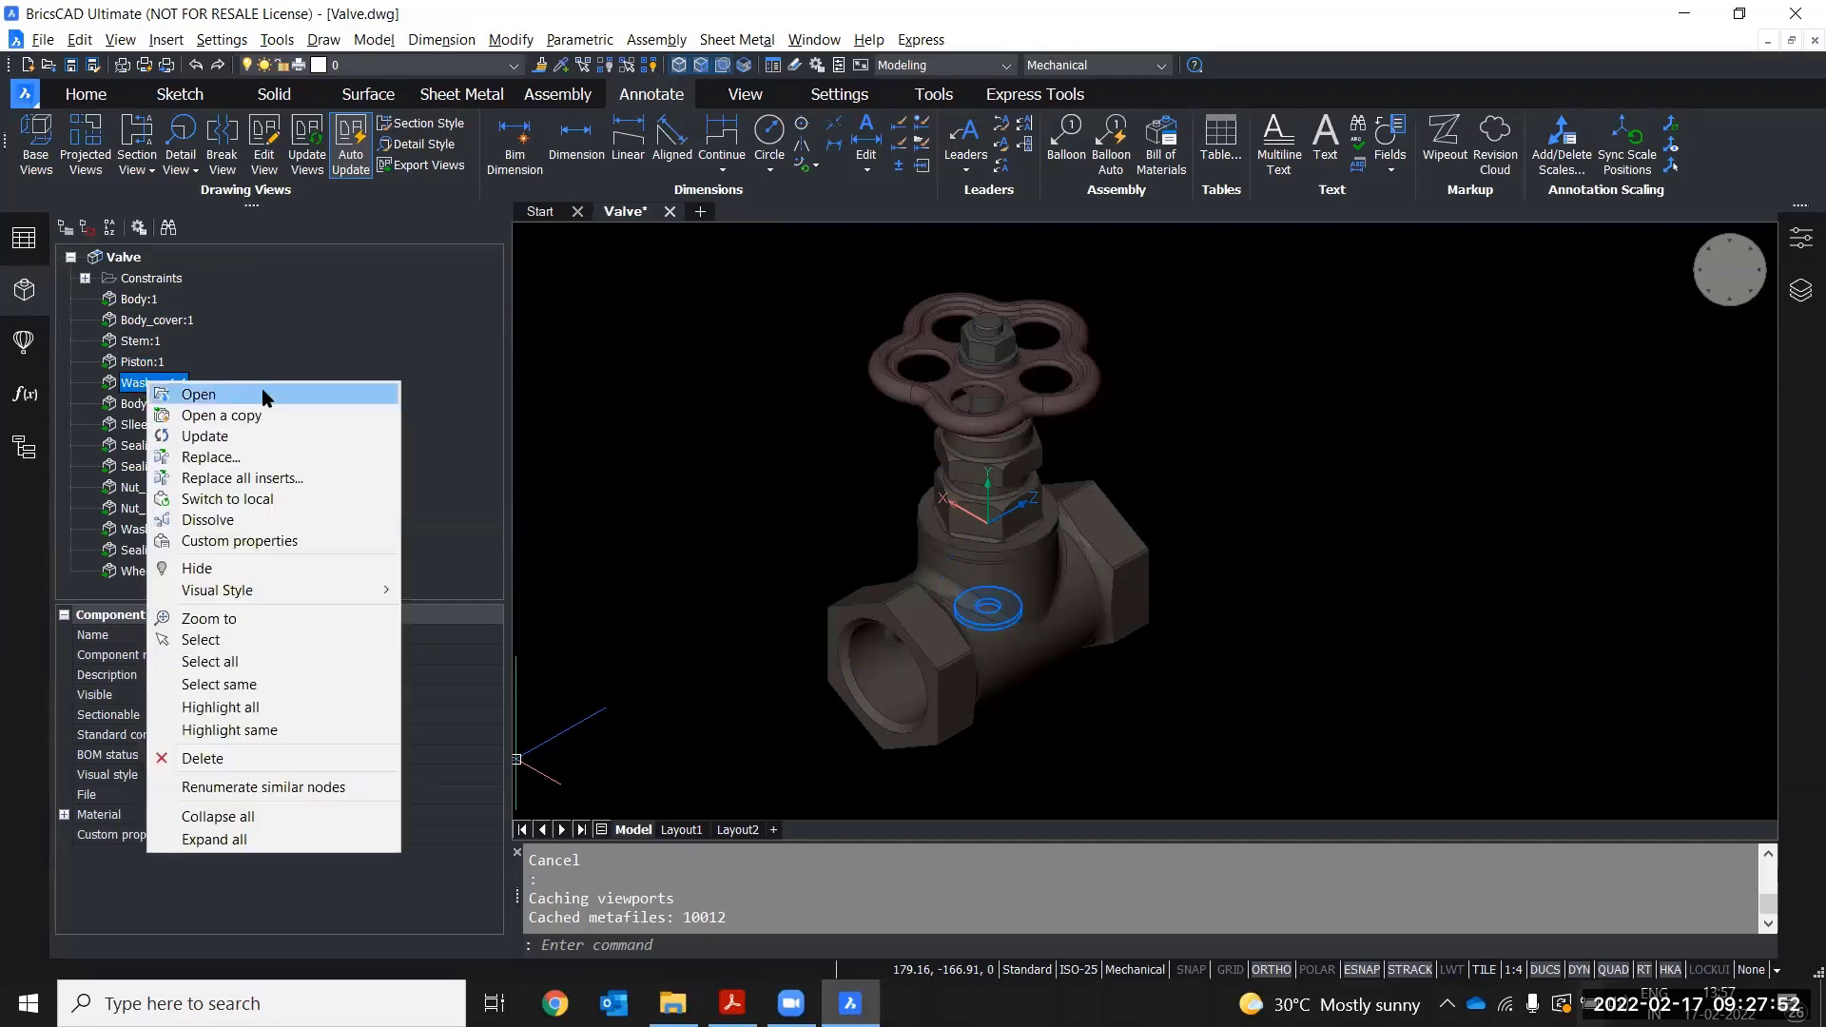
left_click(428, 835)
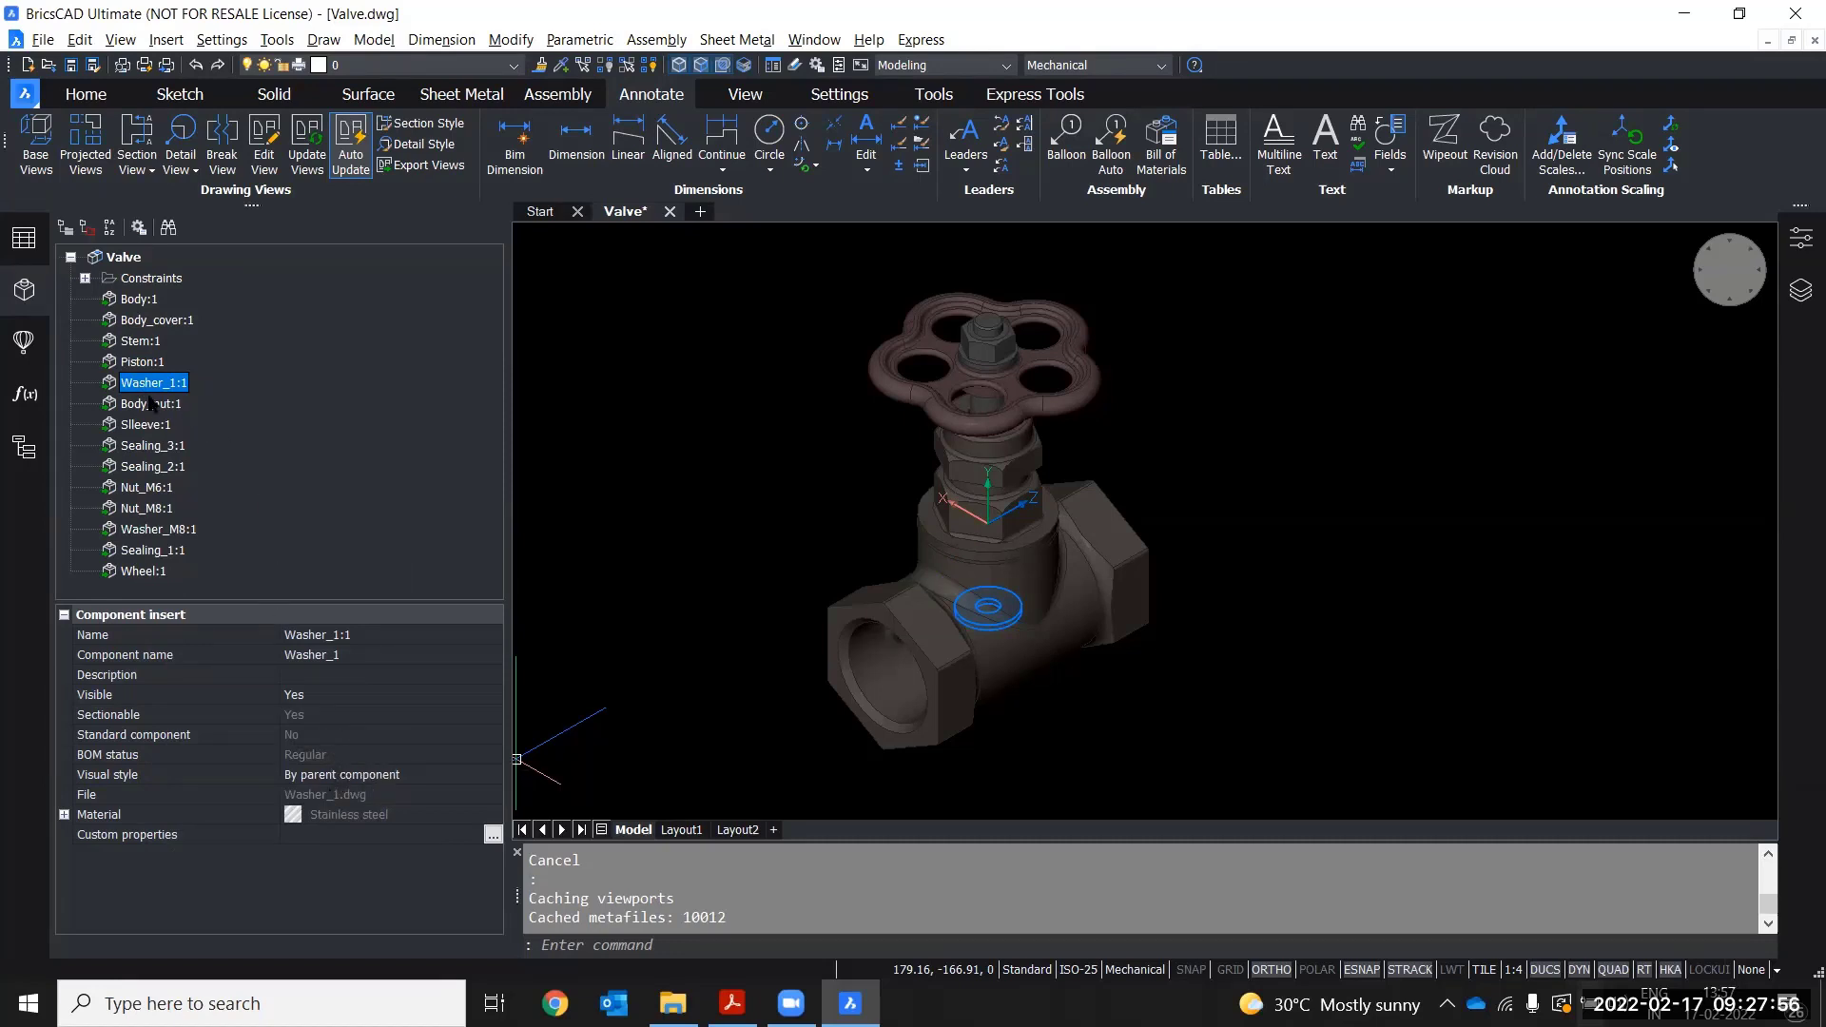
right_click(301, 383)
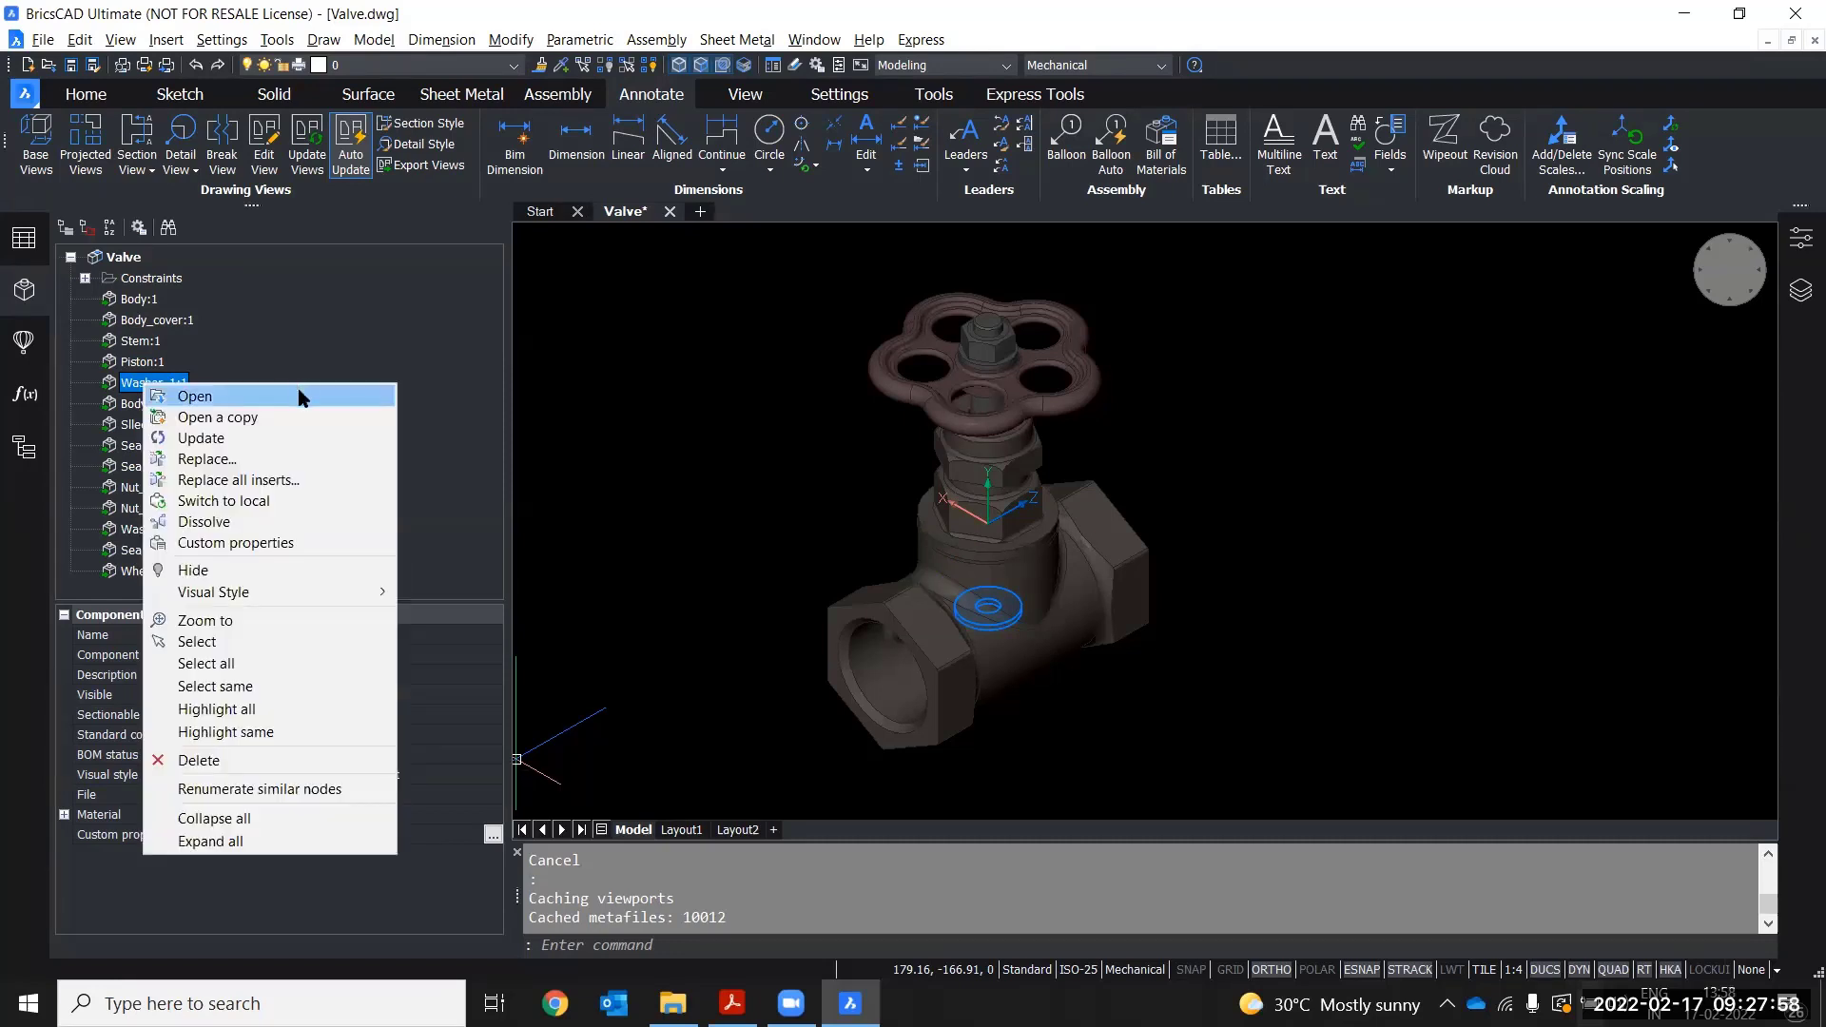
left_click(301, 396)
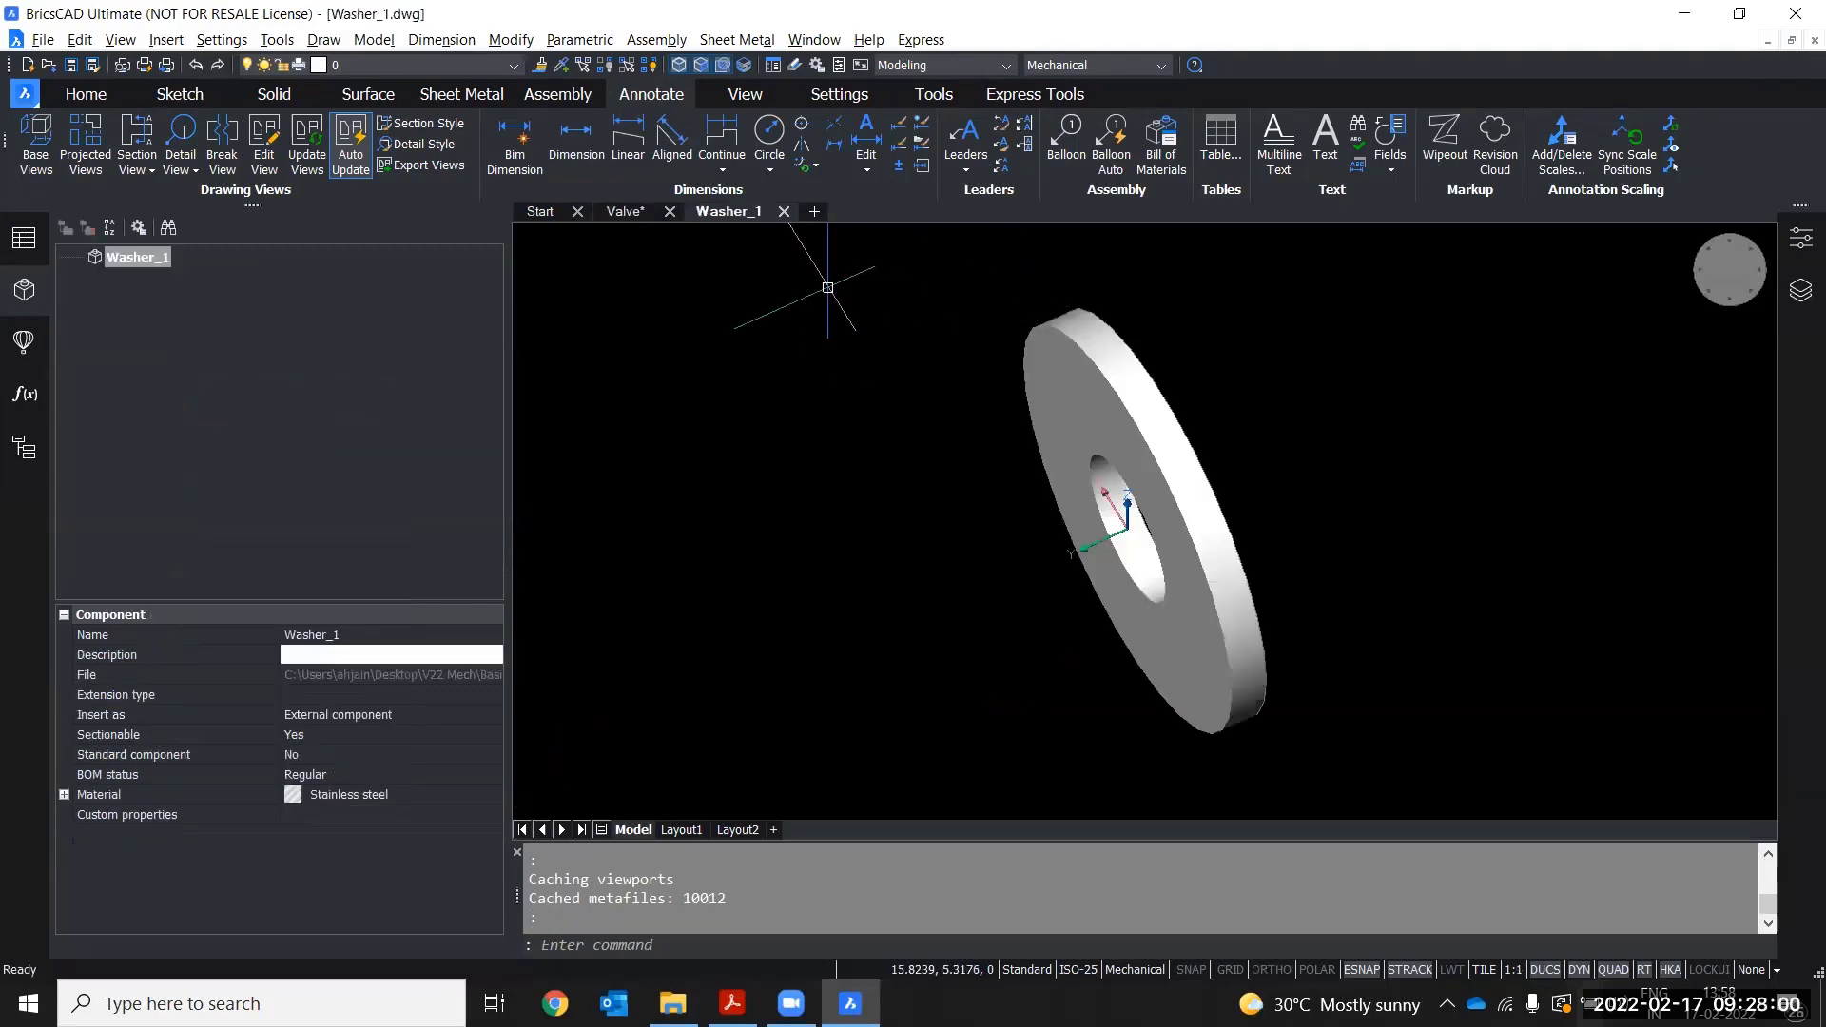
- Try to enter "My Description" as the Washer_1 component description and save the part
left_click(370, 662)
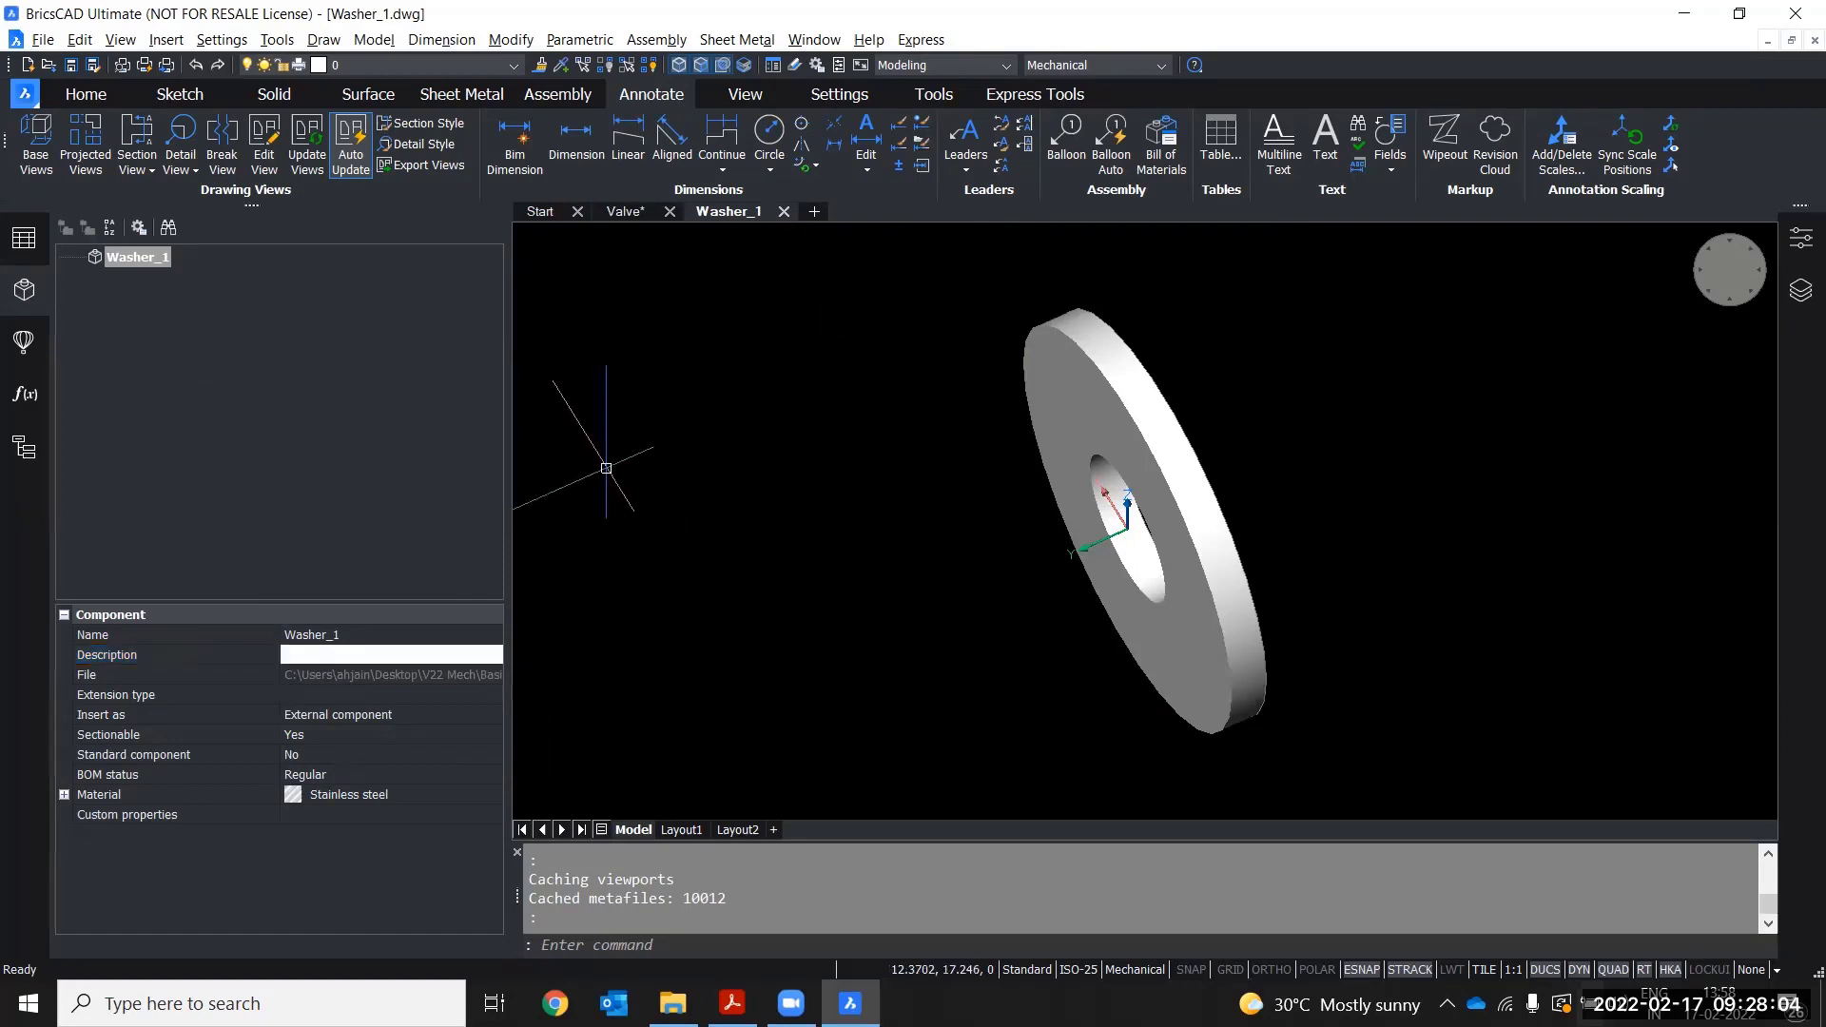
key("ctrl+1")
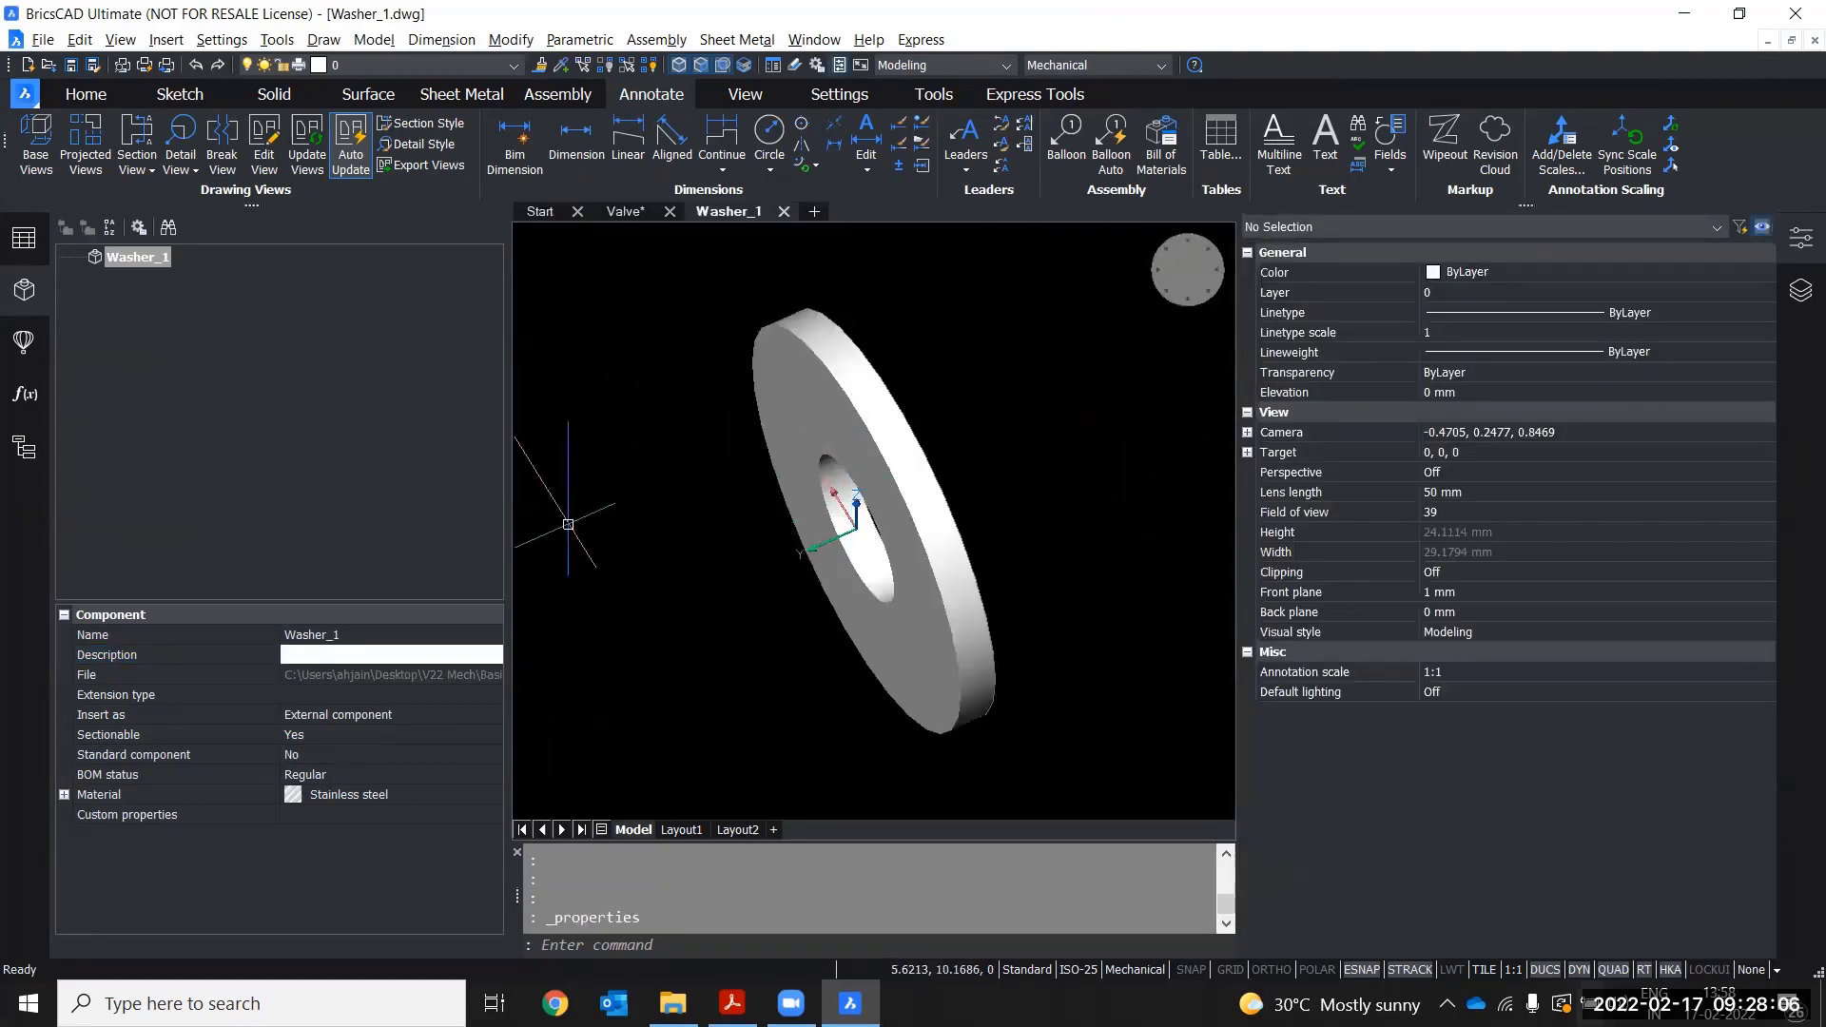
left_click(309, 656)
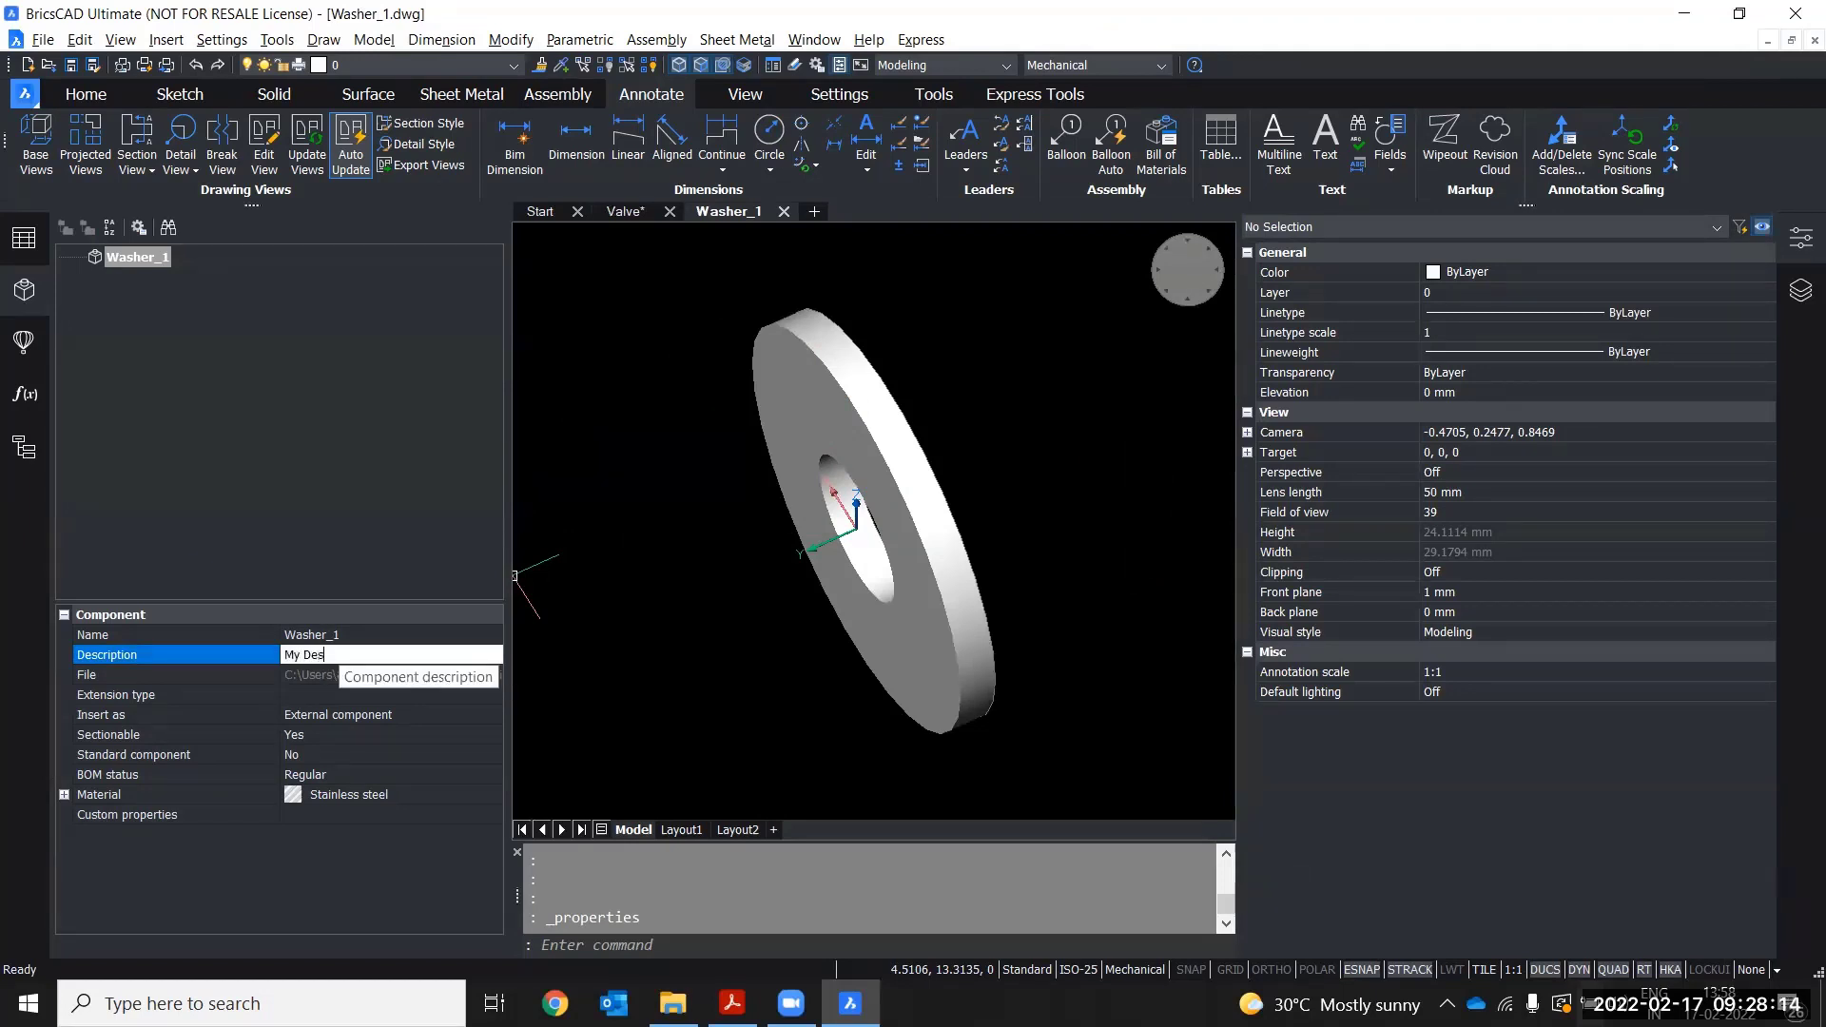
type("My Description")
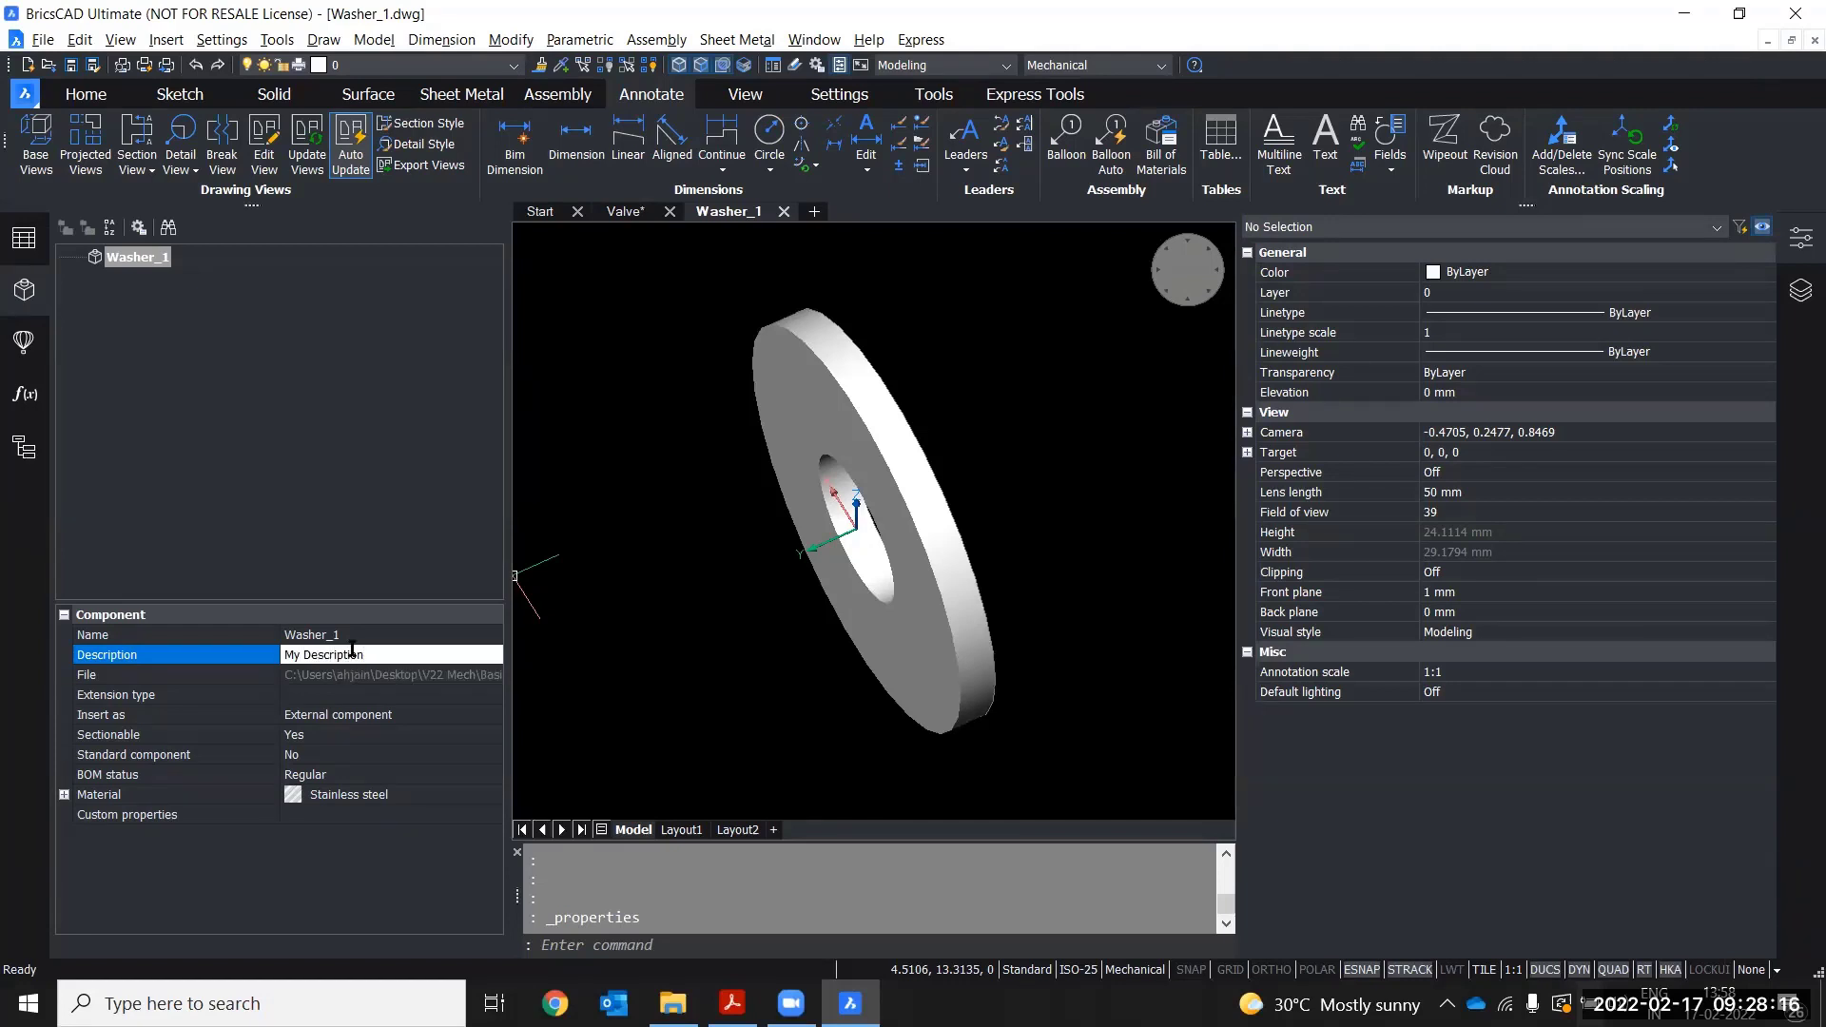
left_click(72, 66)
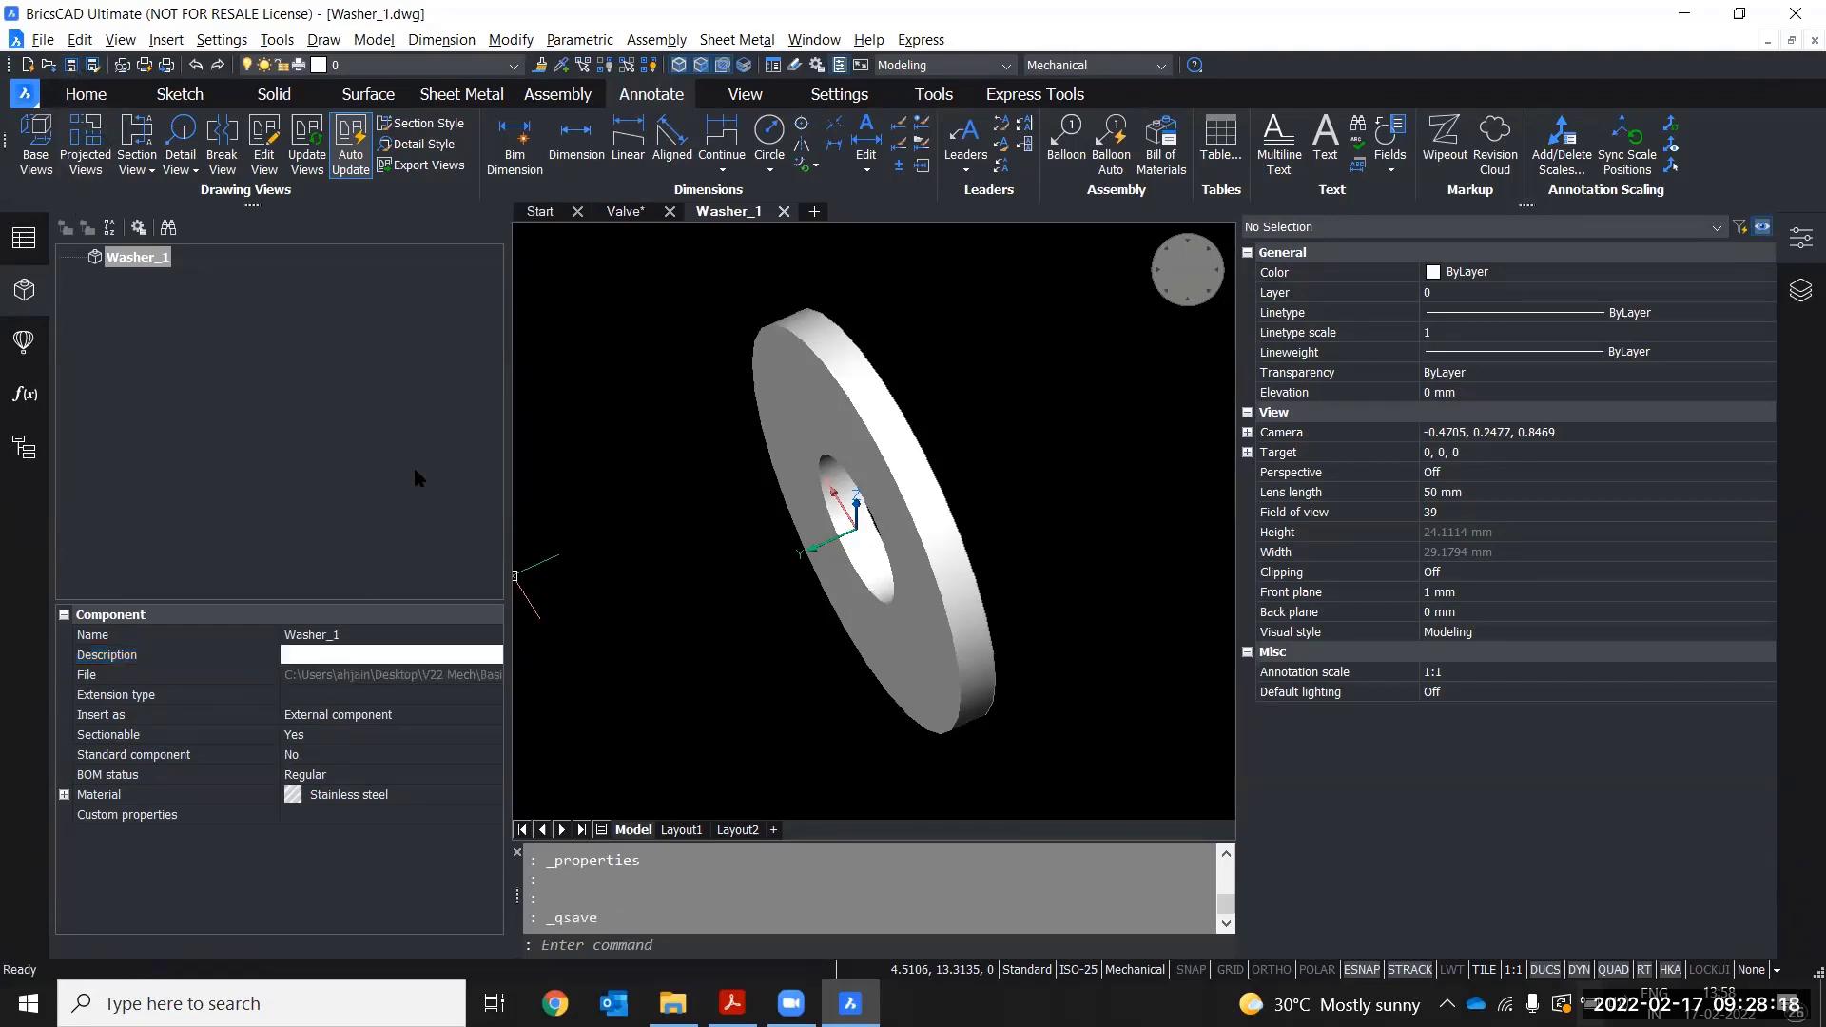
- Set the Washer_1 component description to "My Description", then save and close the part drawing
left_click(318, 654)
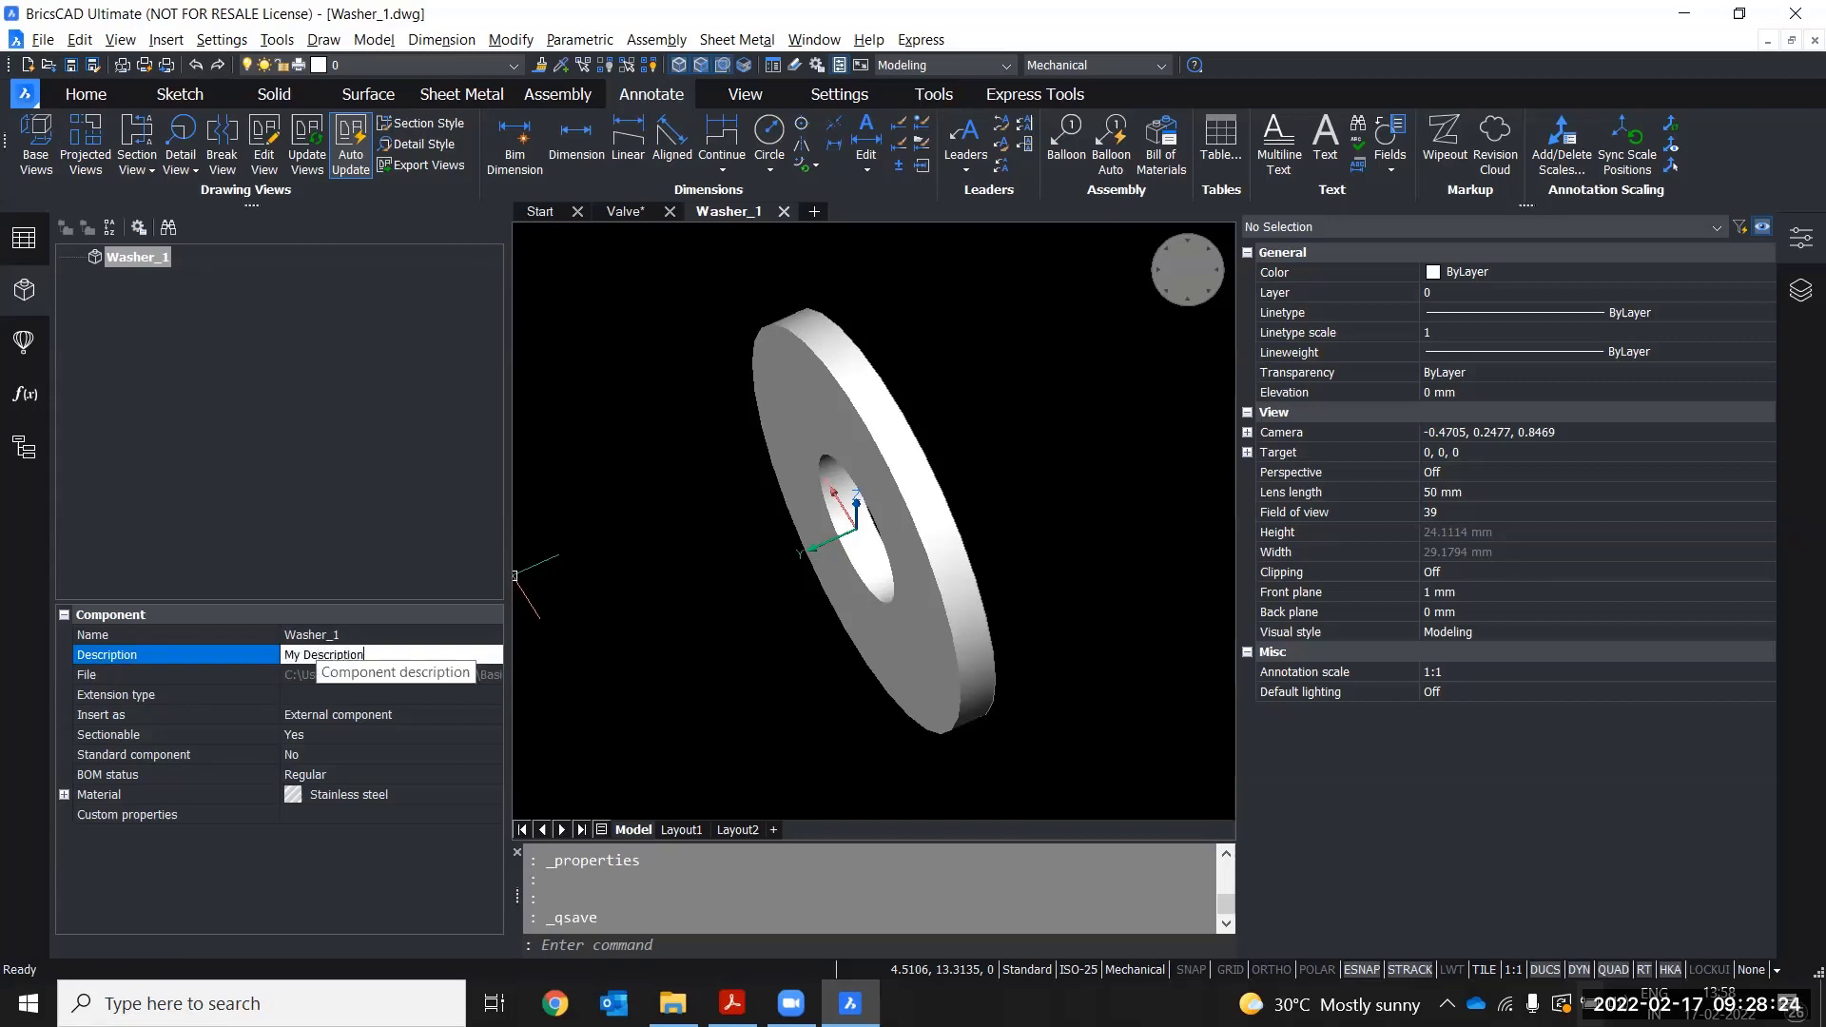
key("Return")
left_click(399, 682)
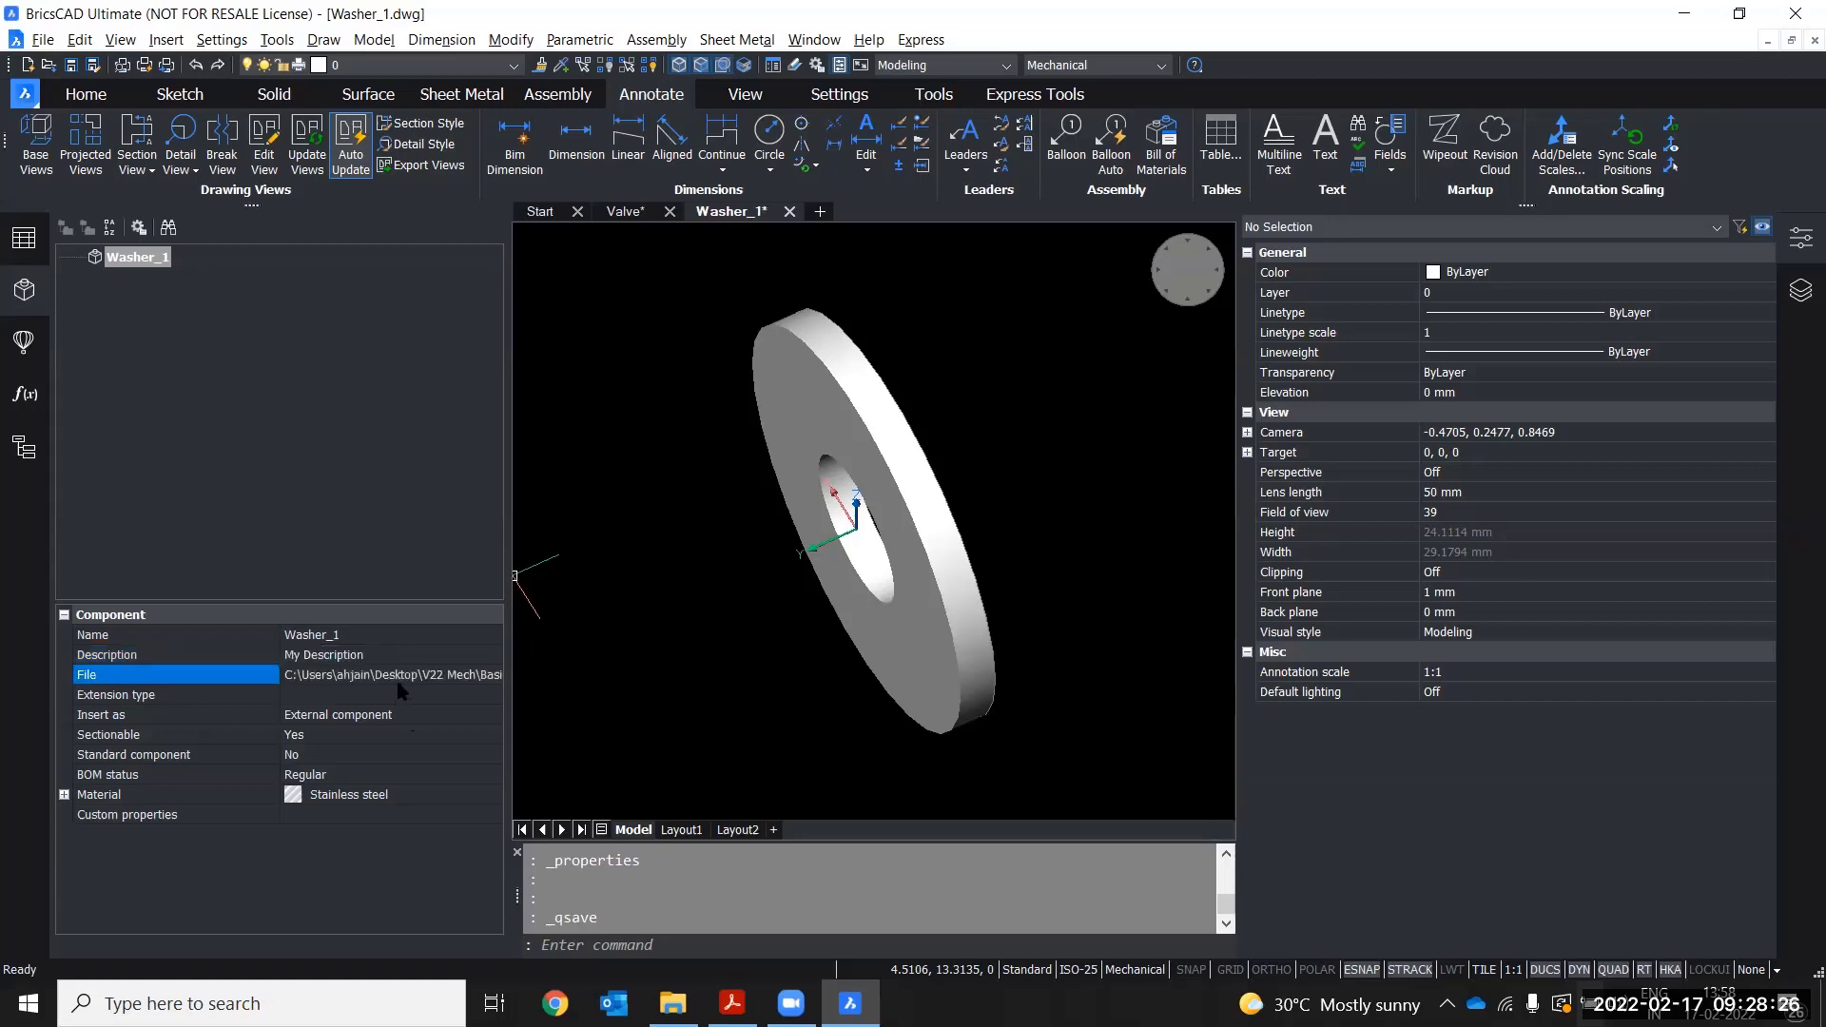
left_click(71, 65)
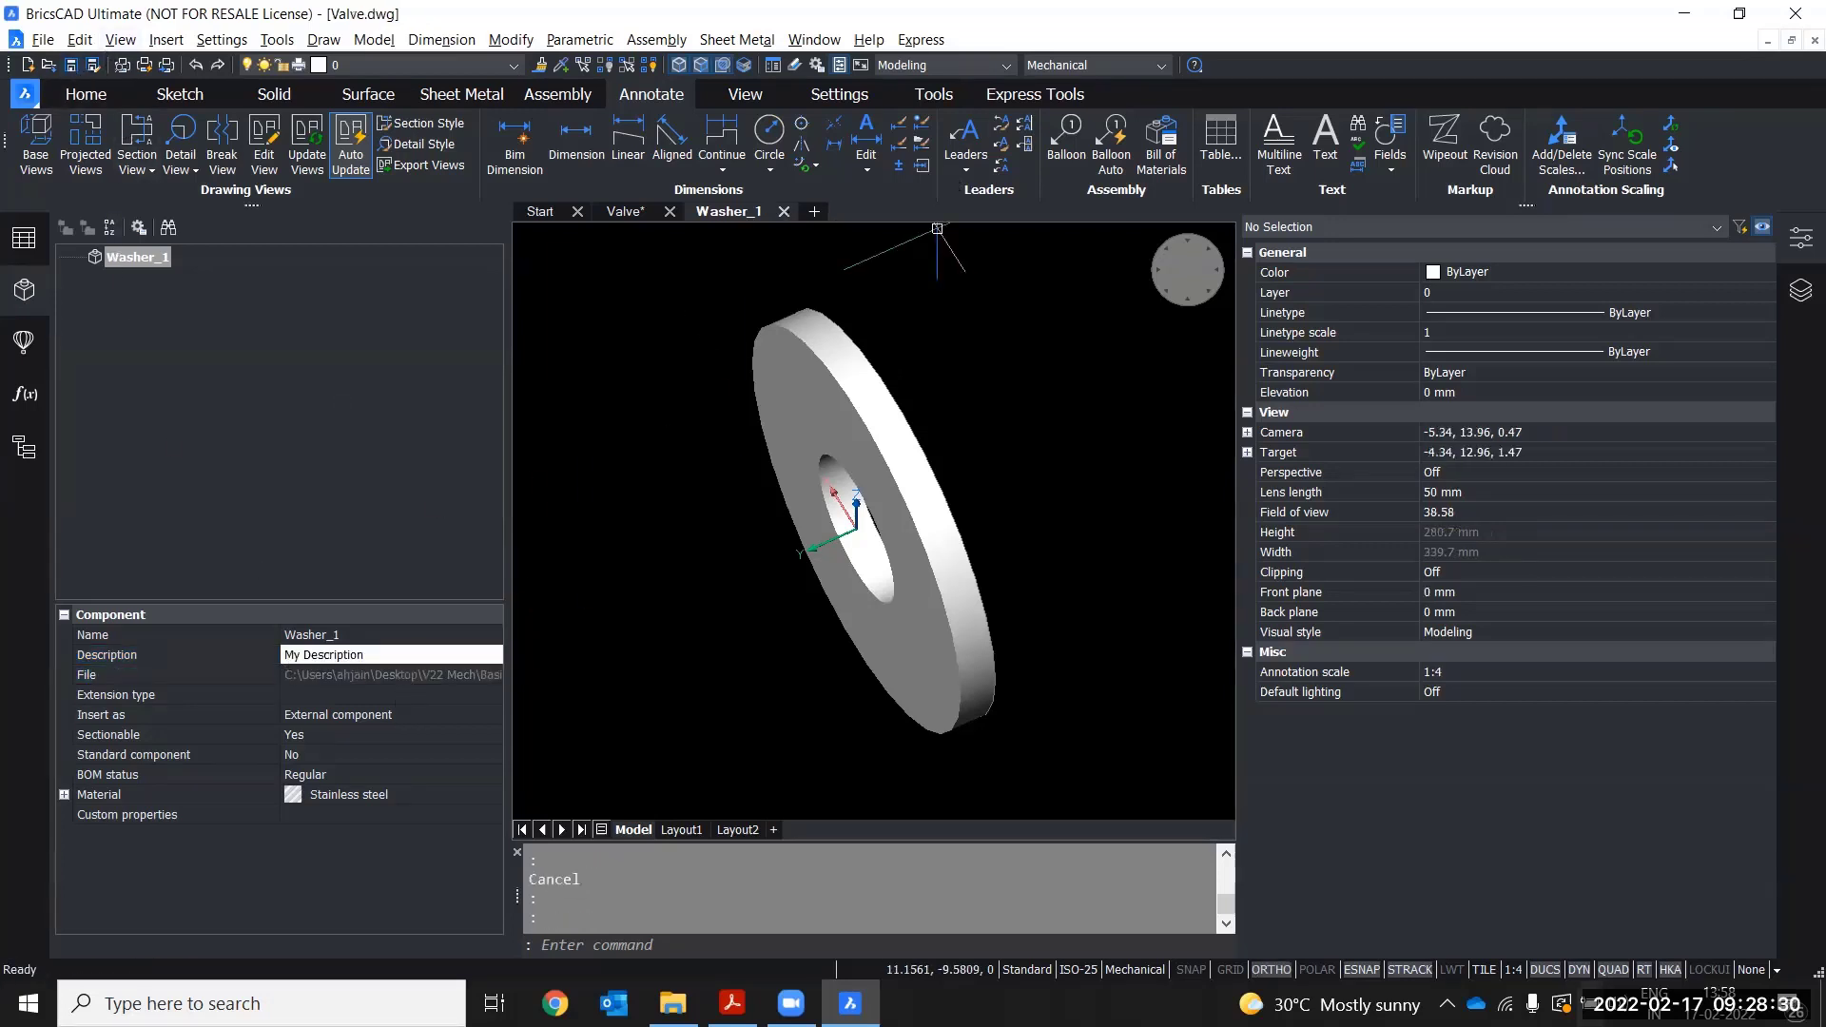
left_click(783, 211)
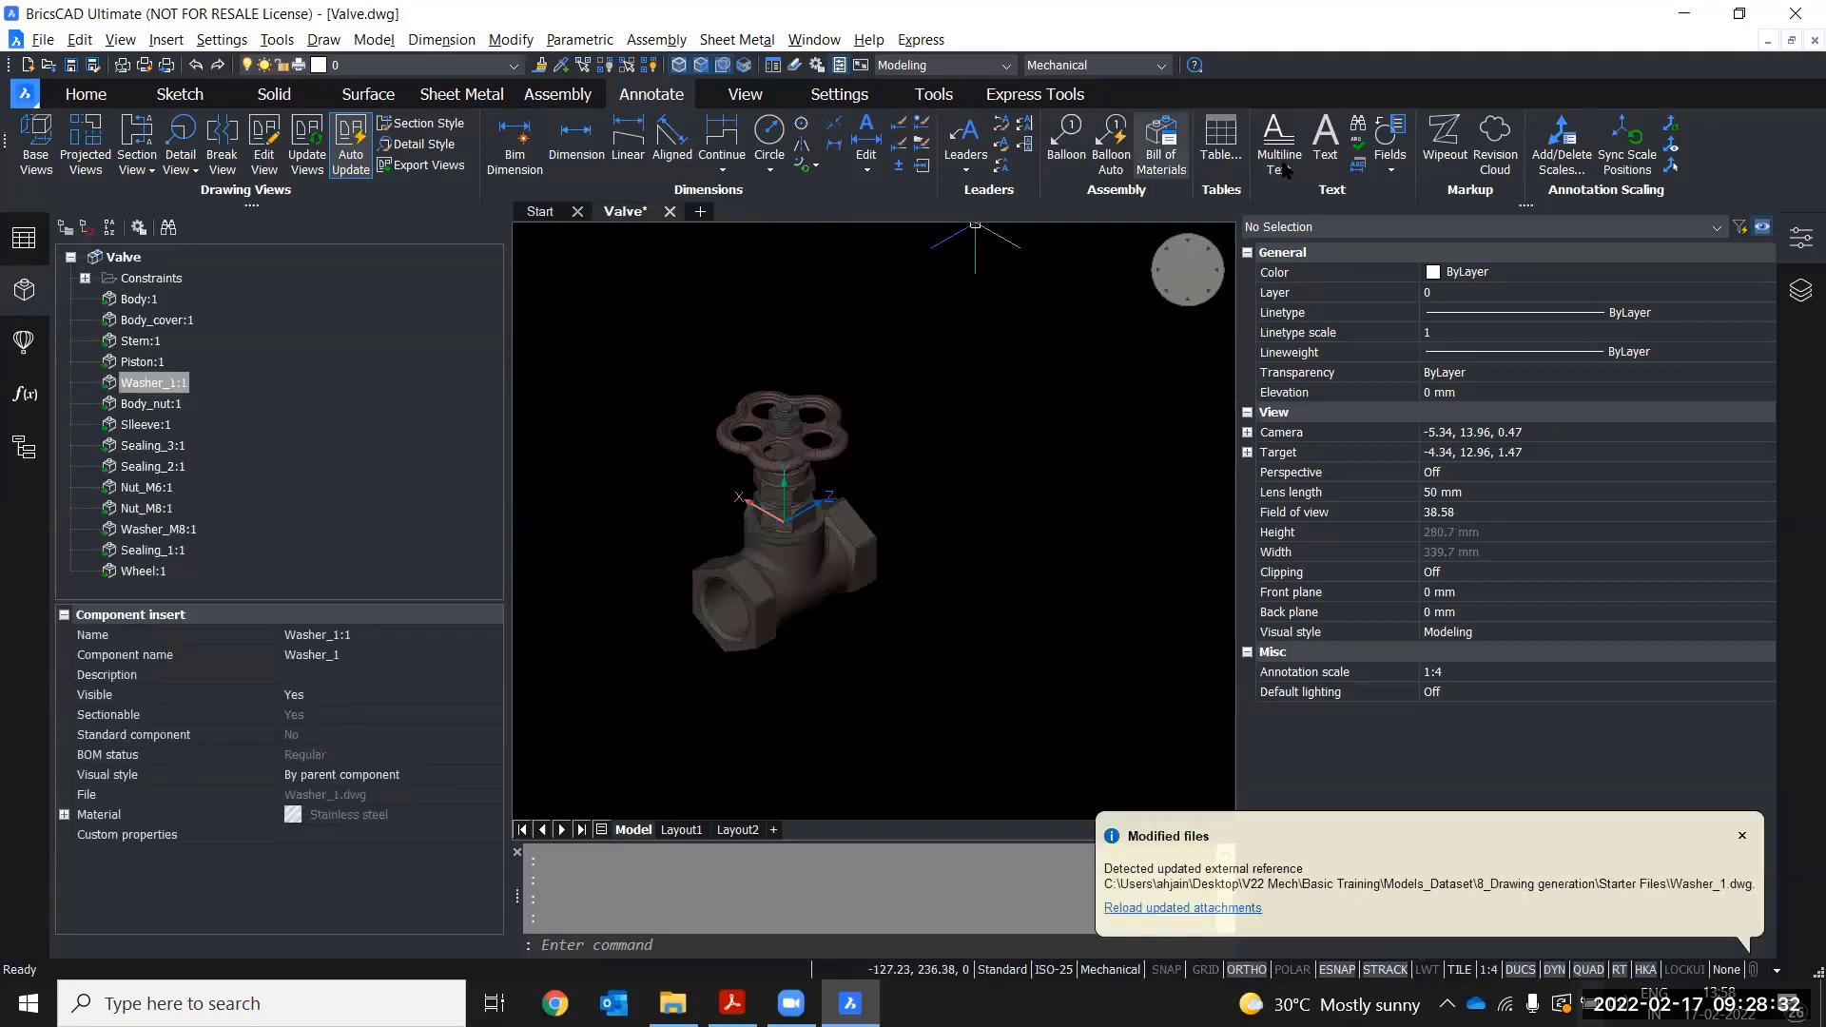
- Update the entire valve assembly and check the descriptions of the Washer_1 and Body components
left_click(558, 95)
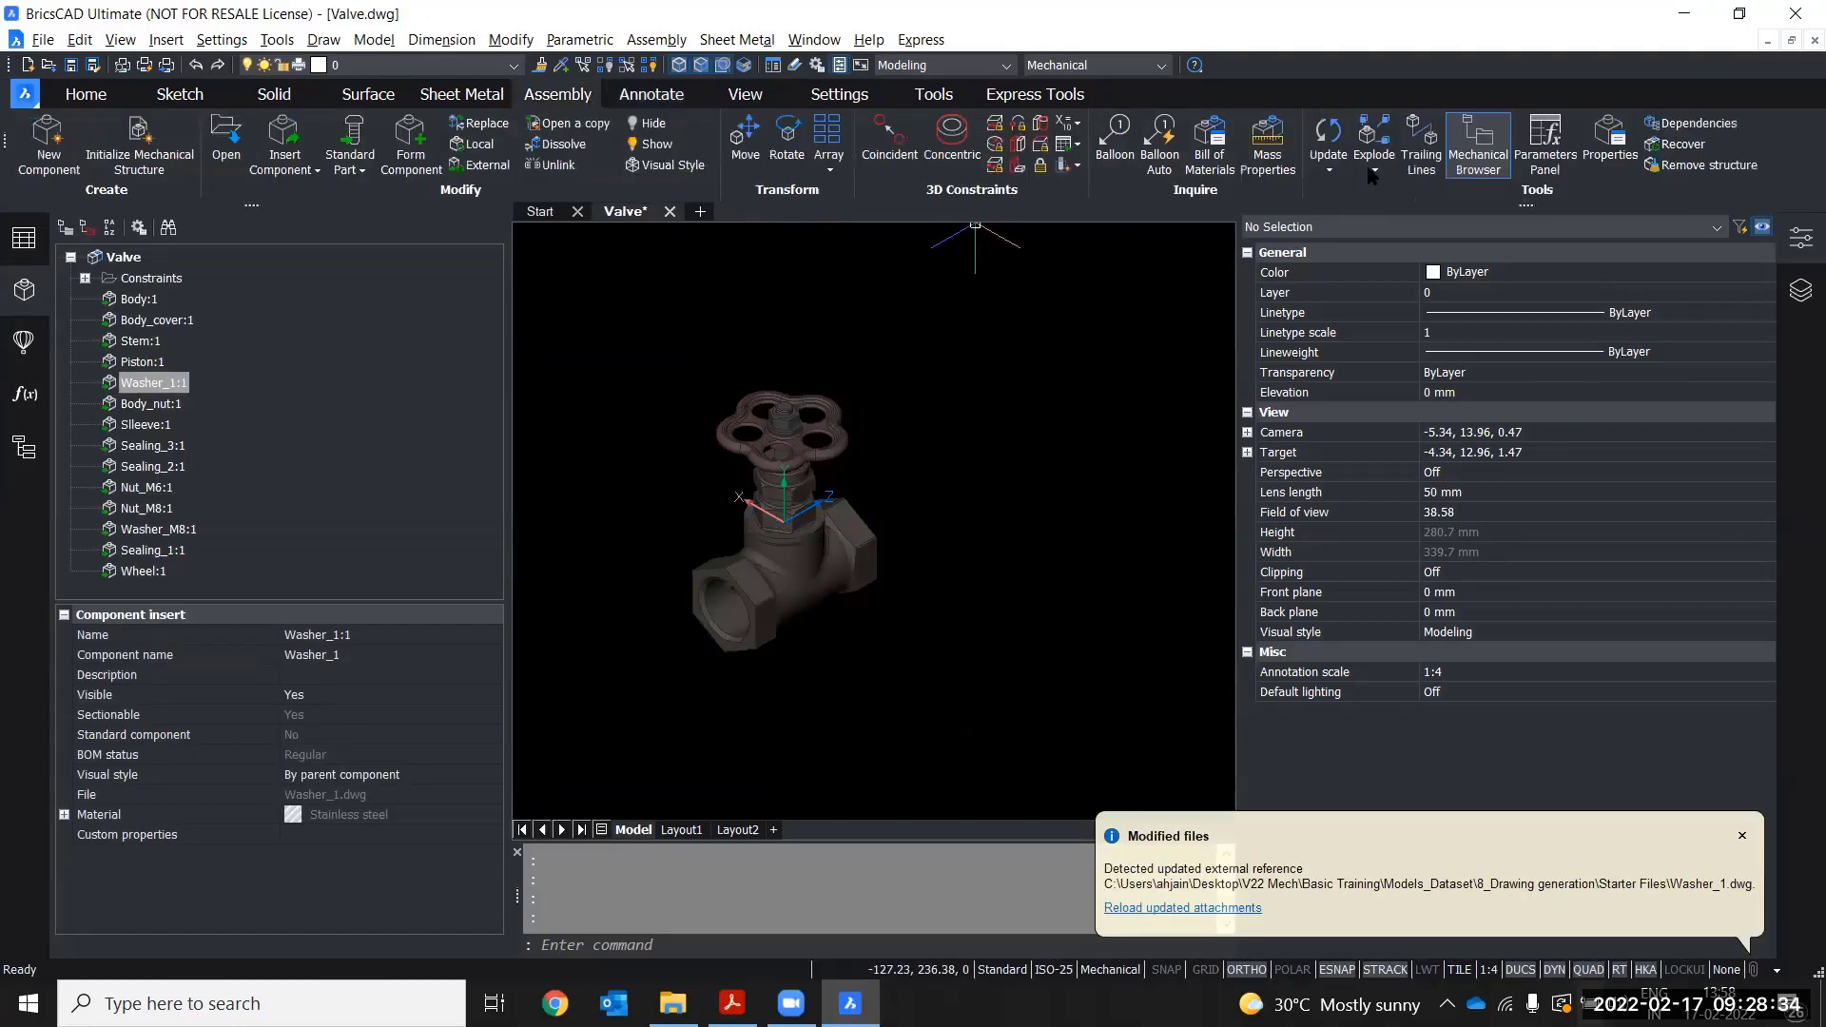
left_click(1329, 171)
left_click(1379, 197)
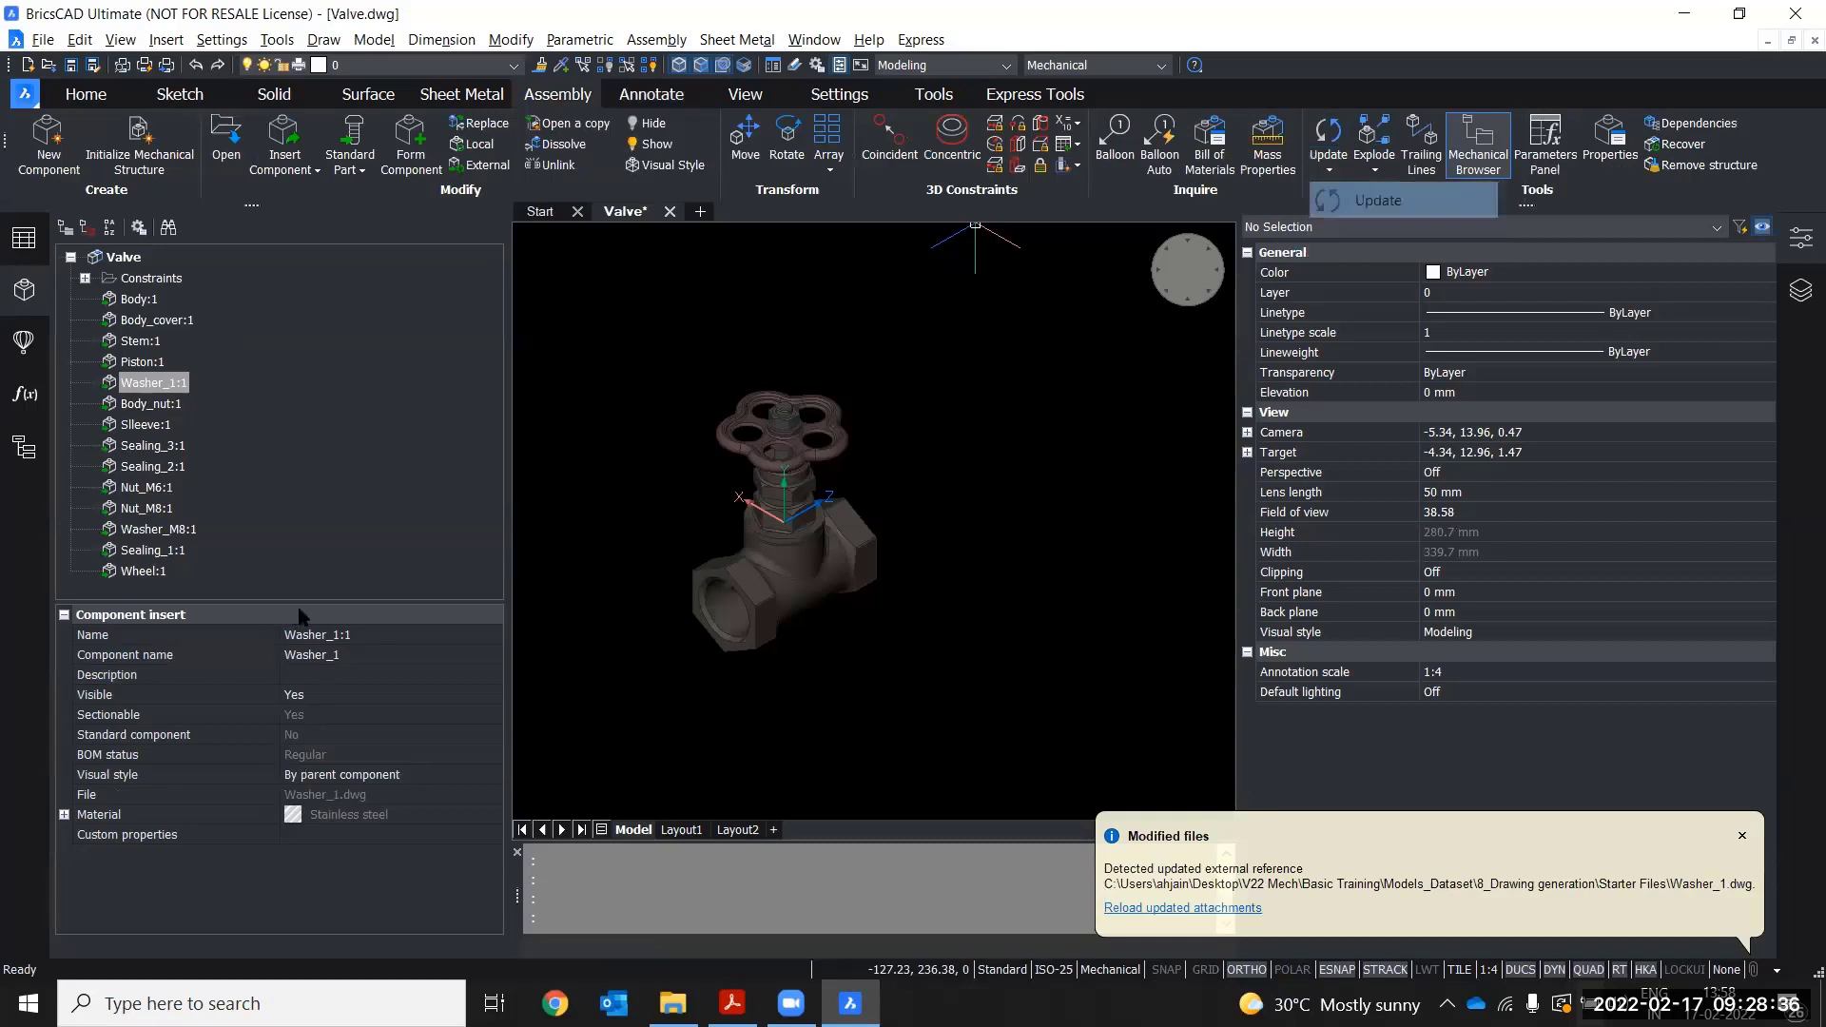
left_click(348, 671)
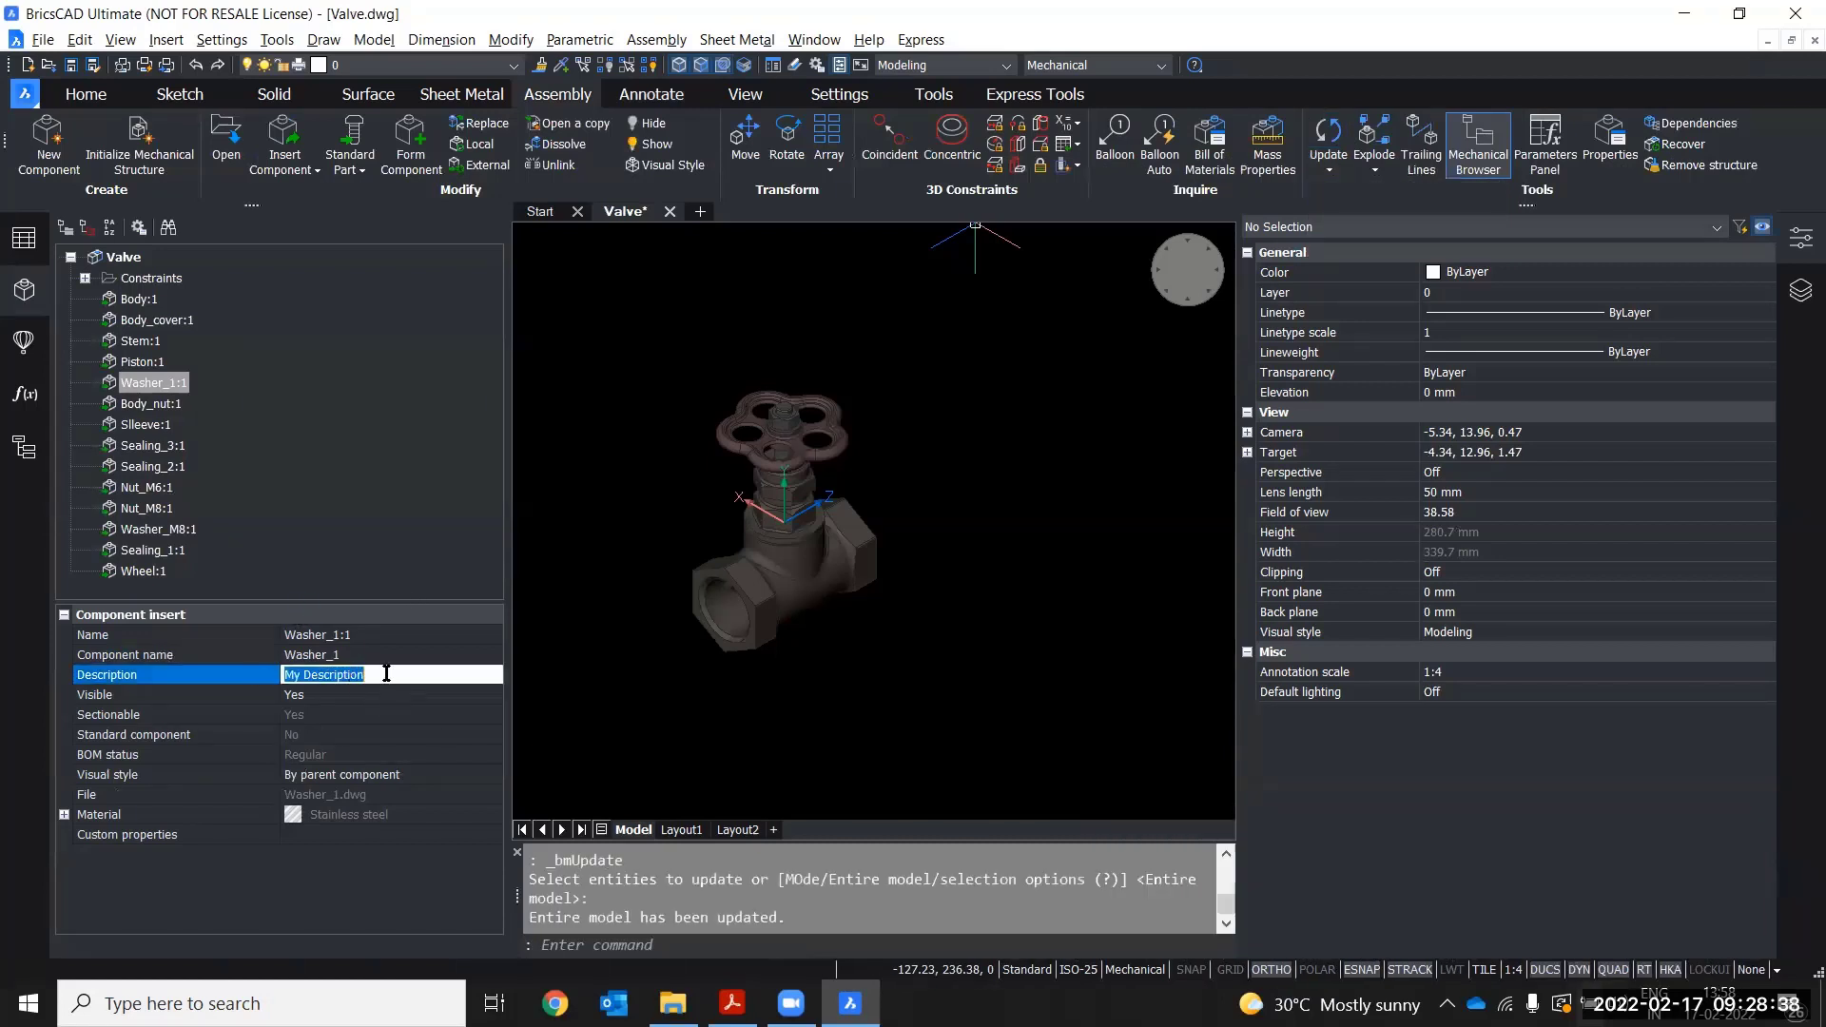
left_click(142, 299)
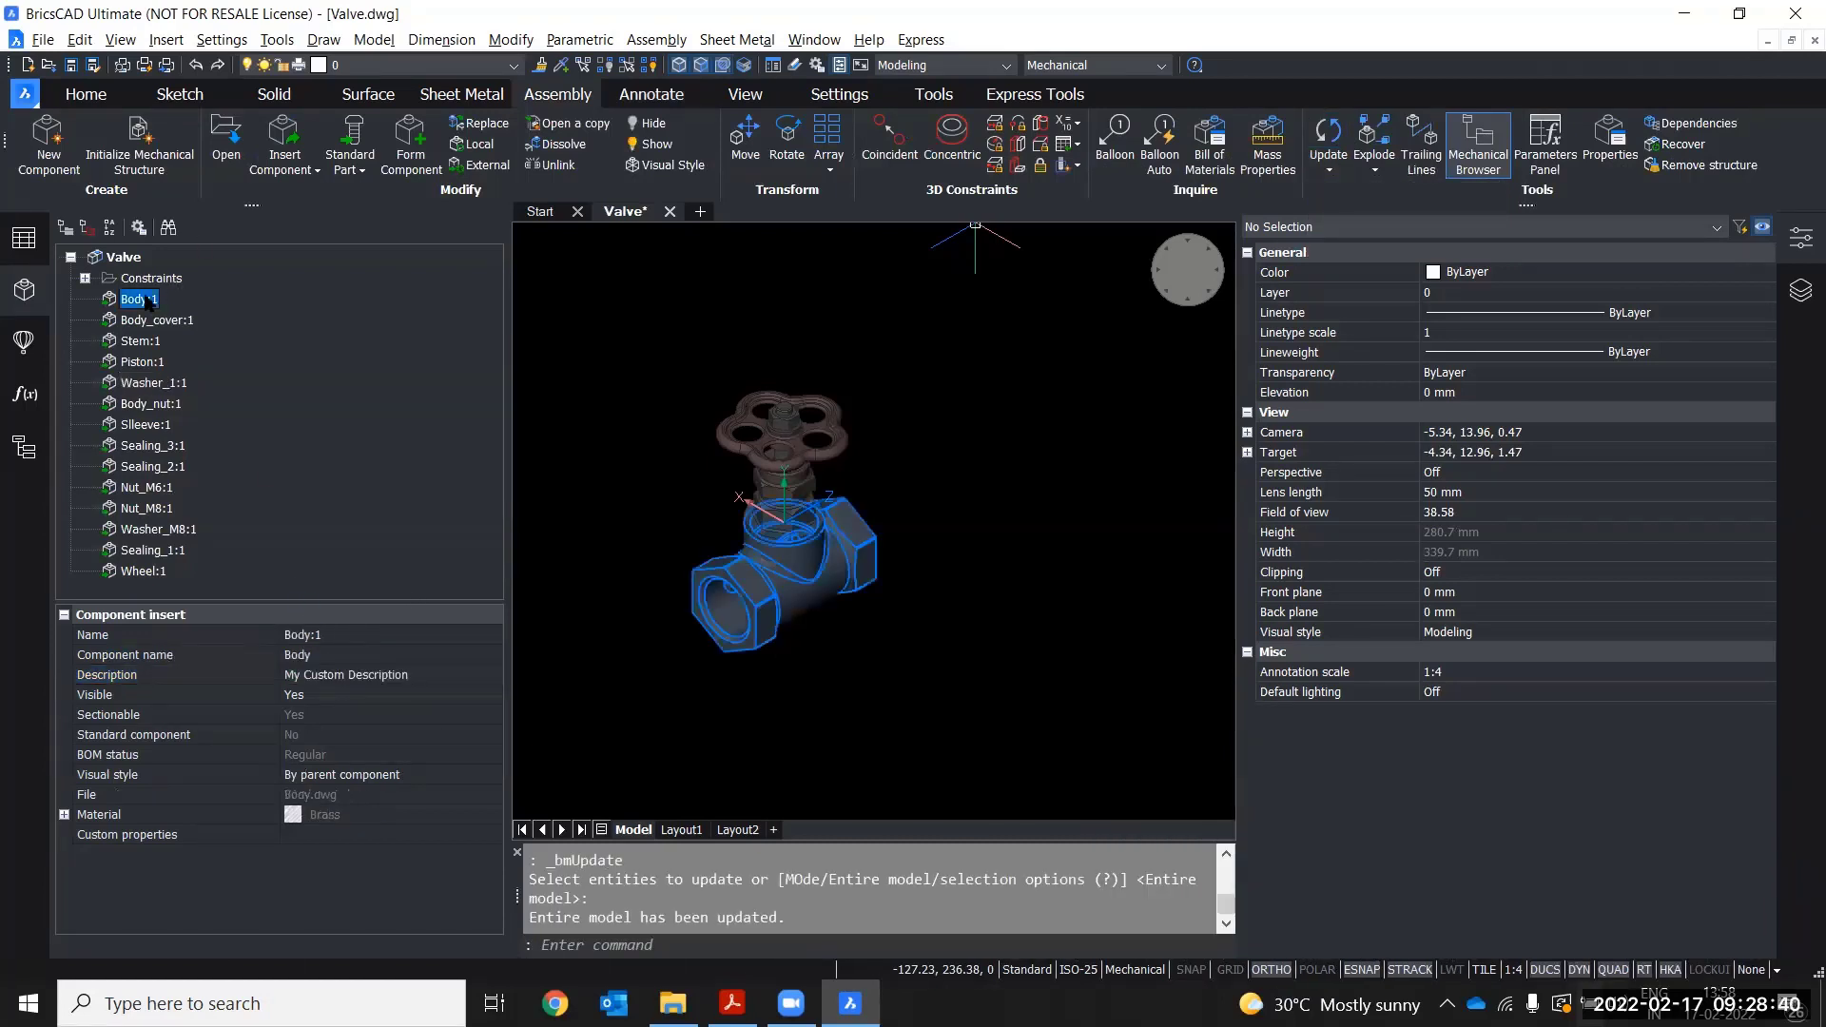
left_click(145, 384)
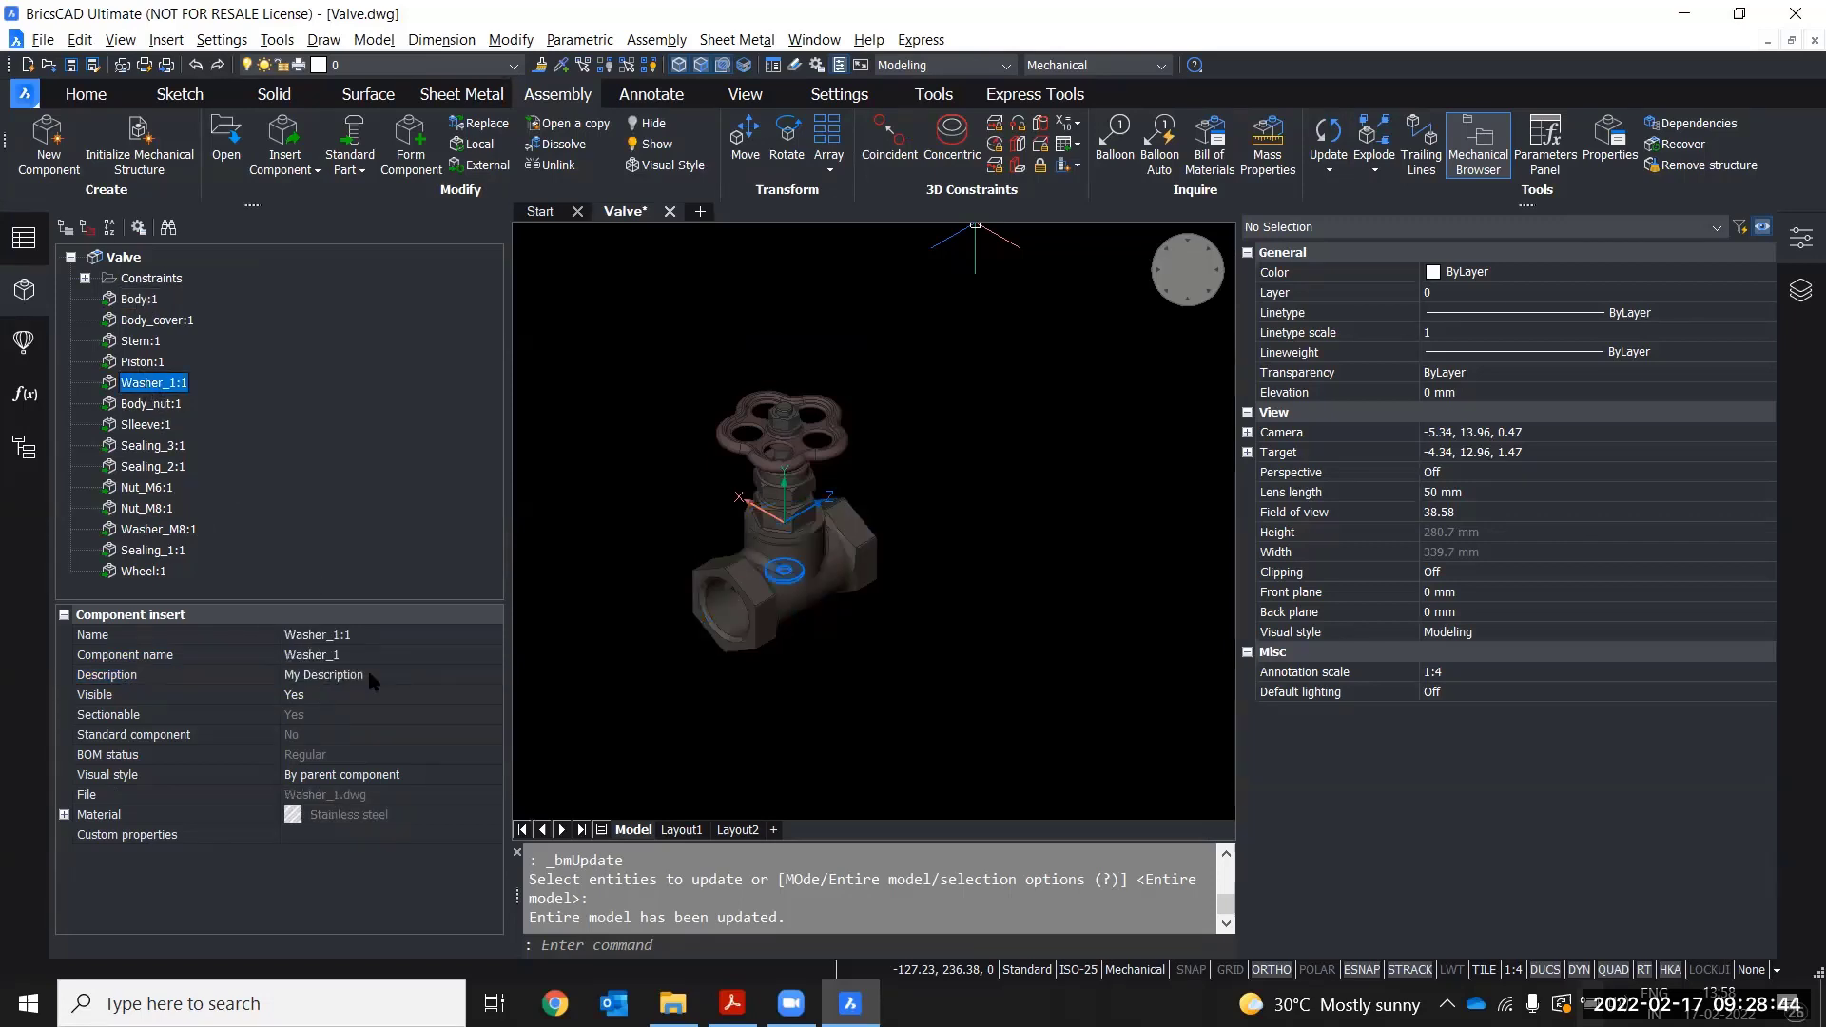
- Return to Layout1 and add a Component description column to the bill of materials
left_click(687, 830)
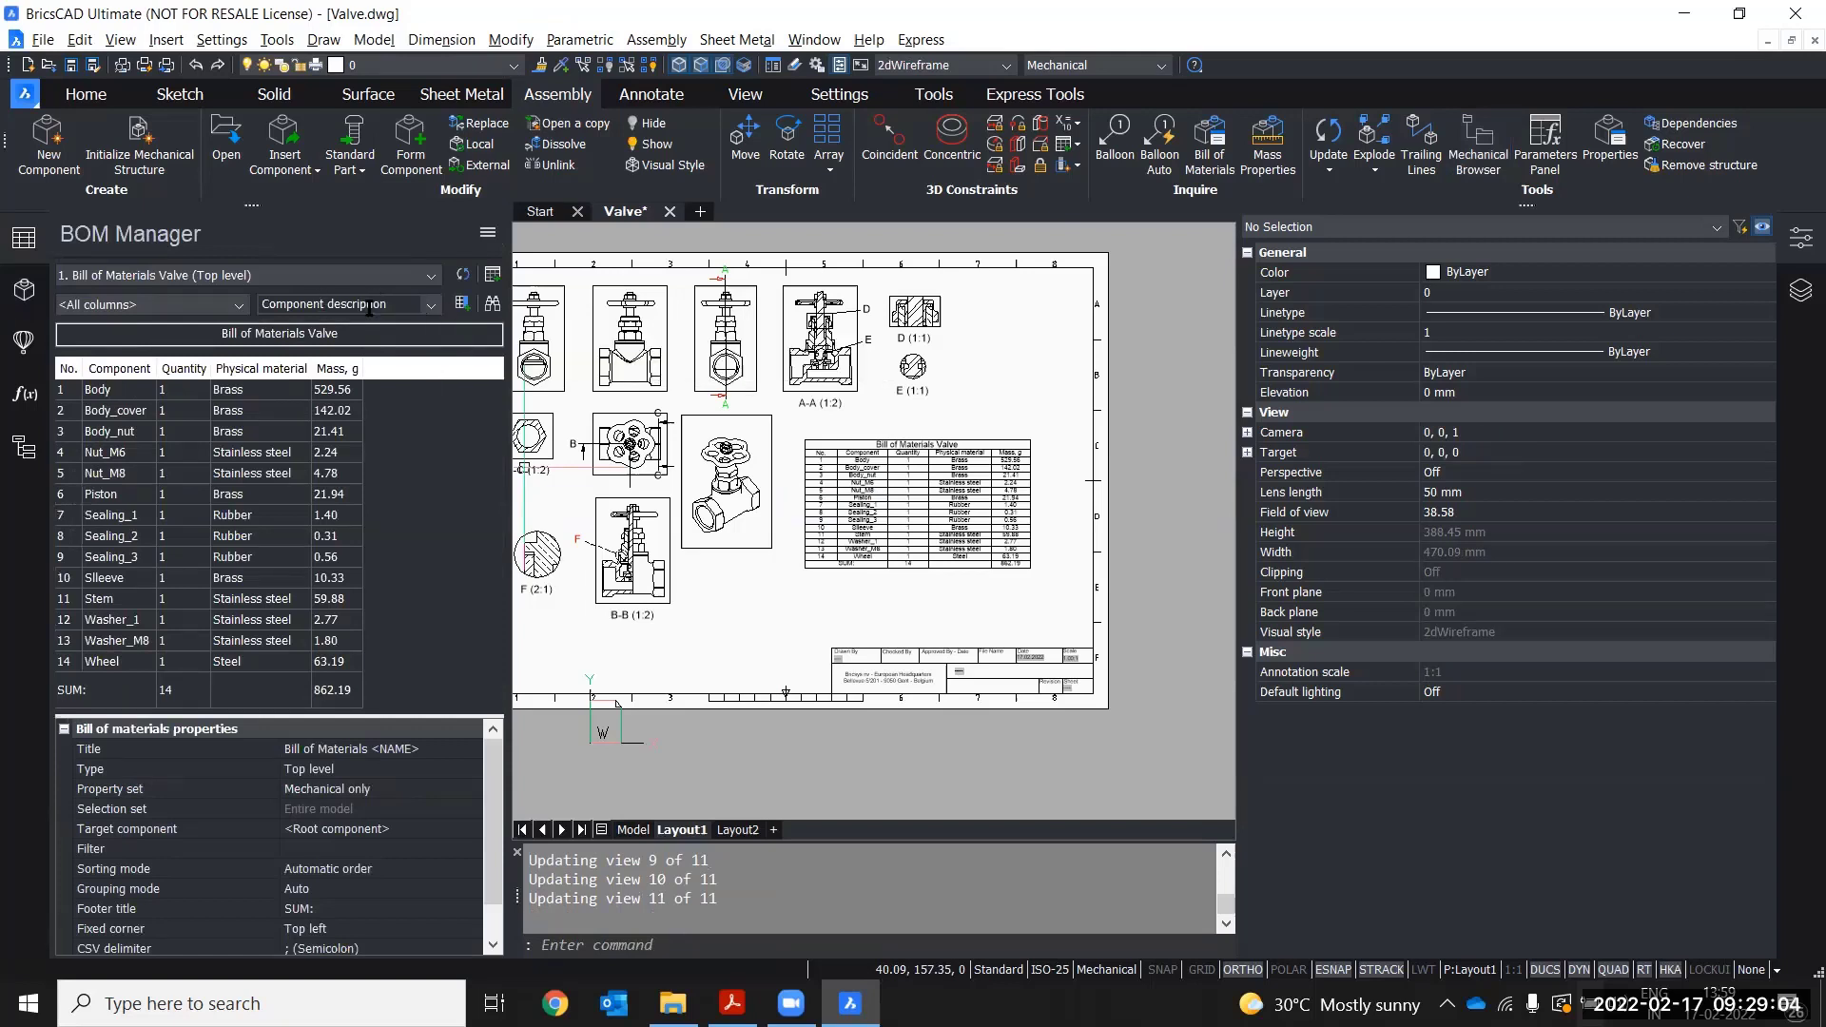
left_click(464, 305)
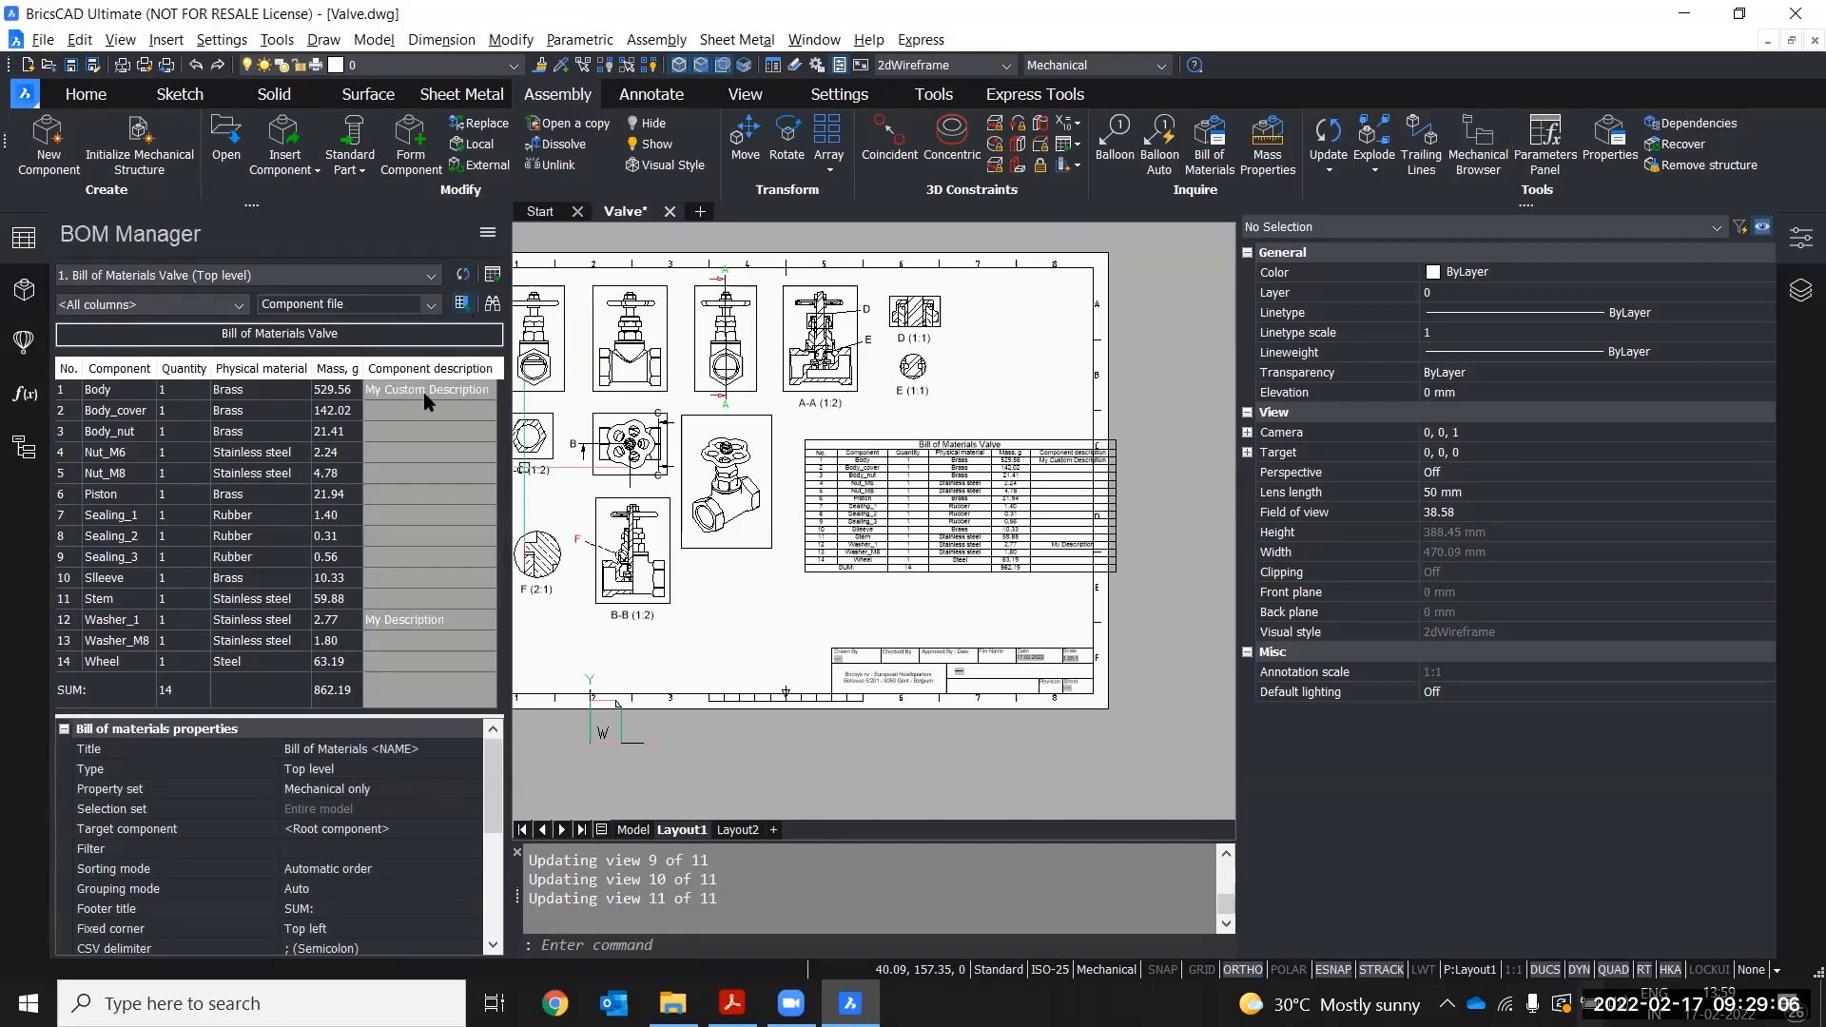
- Highlight the Washer_1 row of the bill of materials and hide the entity properties to widen the Layout1 drawing area
left_click(411, 618)
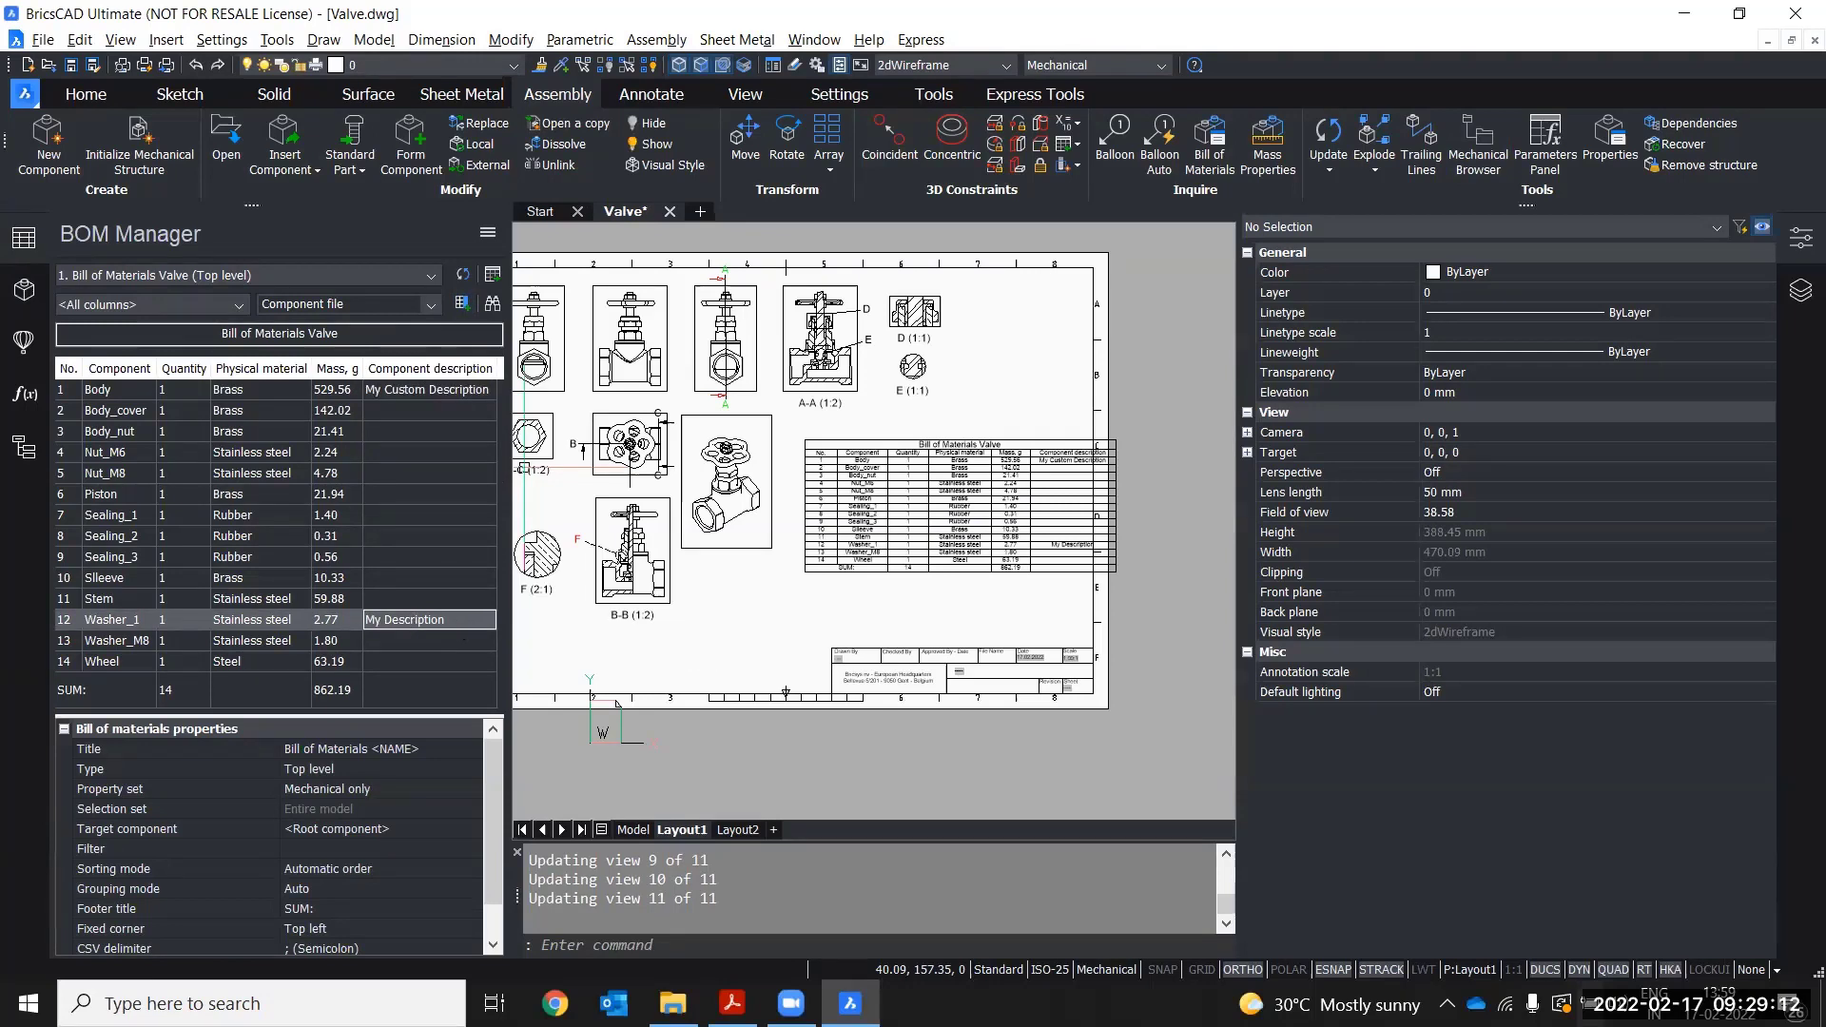
middle_click_drag(1047, 547, 1126, 551)
scroll(1126, 551, "up", 4)
scroll(1127, 551, "down", 4)
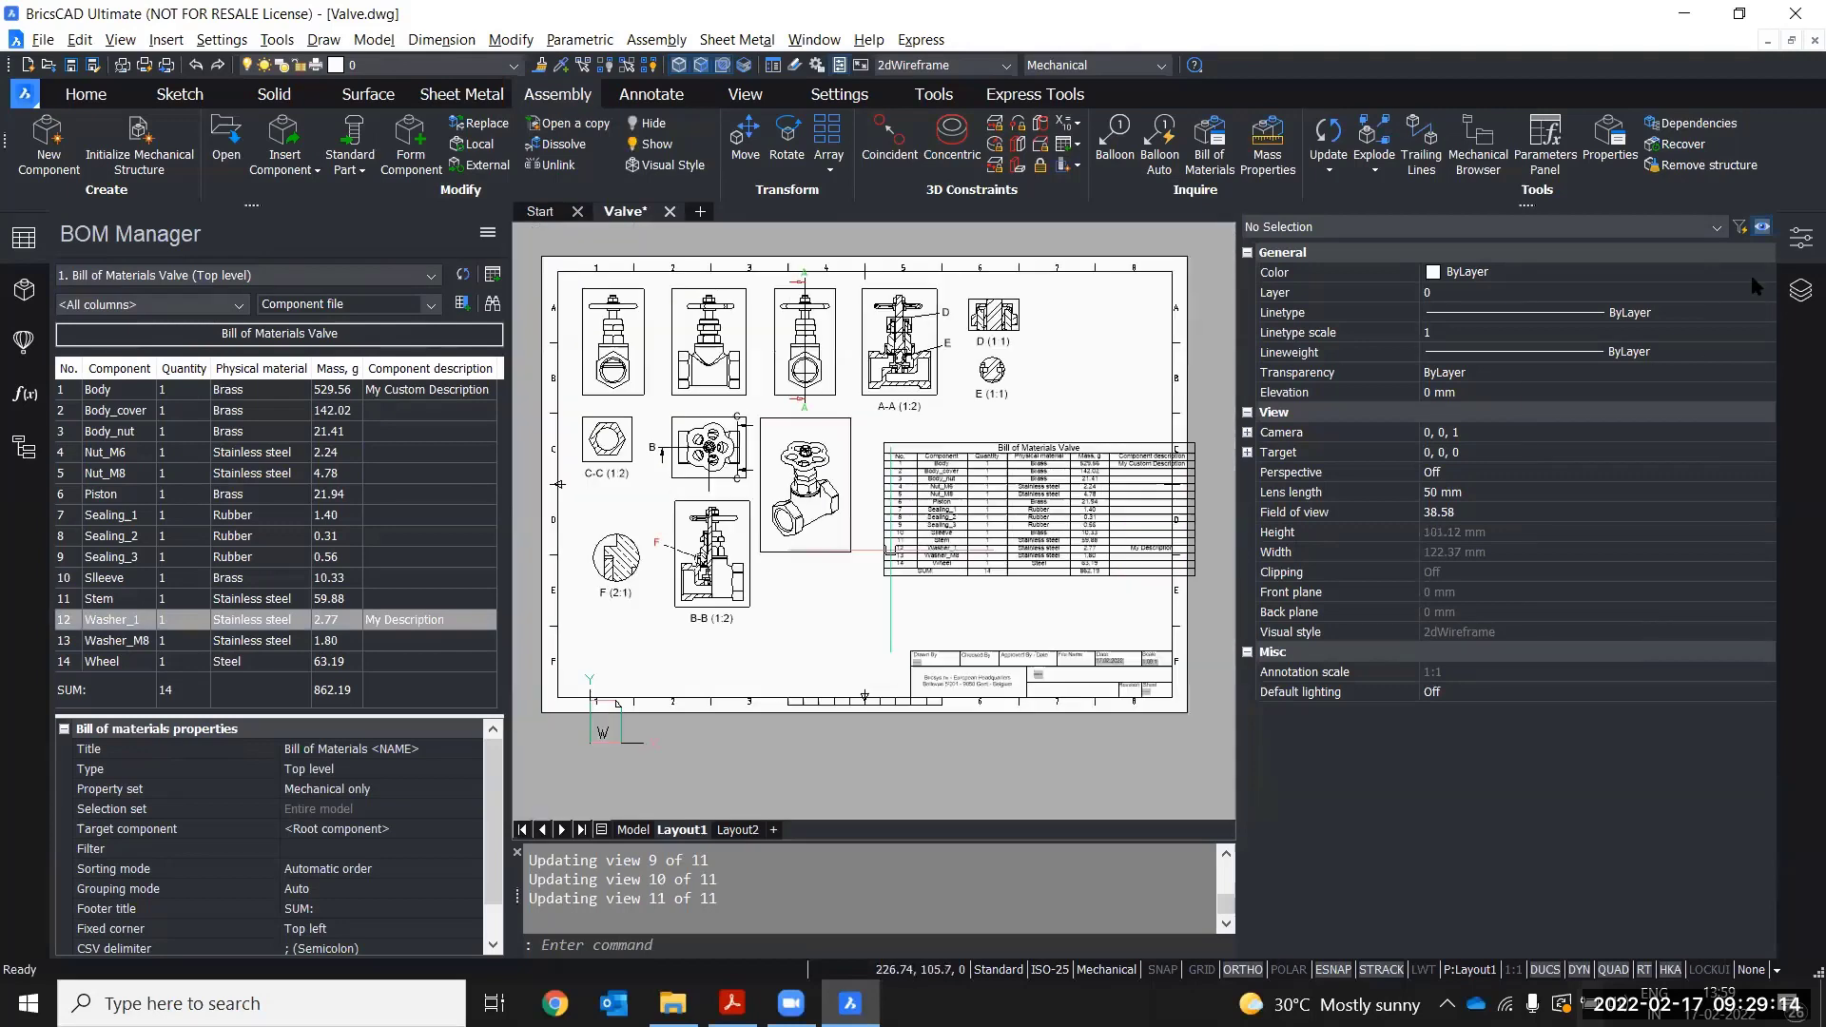
left_click(1800, 238)
middle_click_drag(1390, 486, 1411, 545)
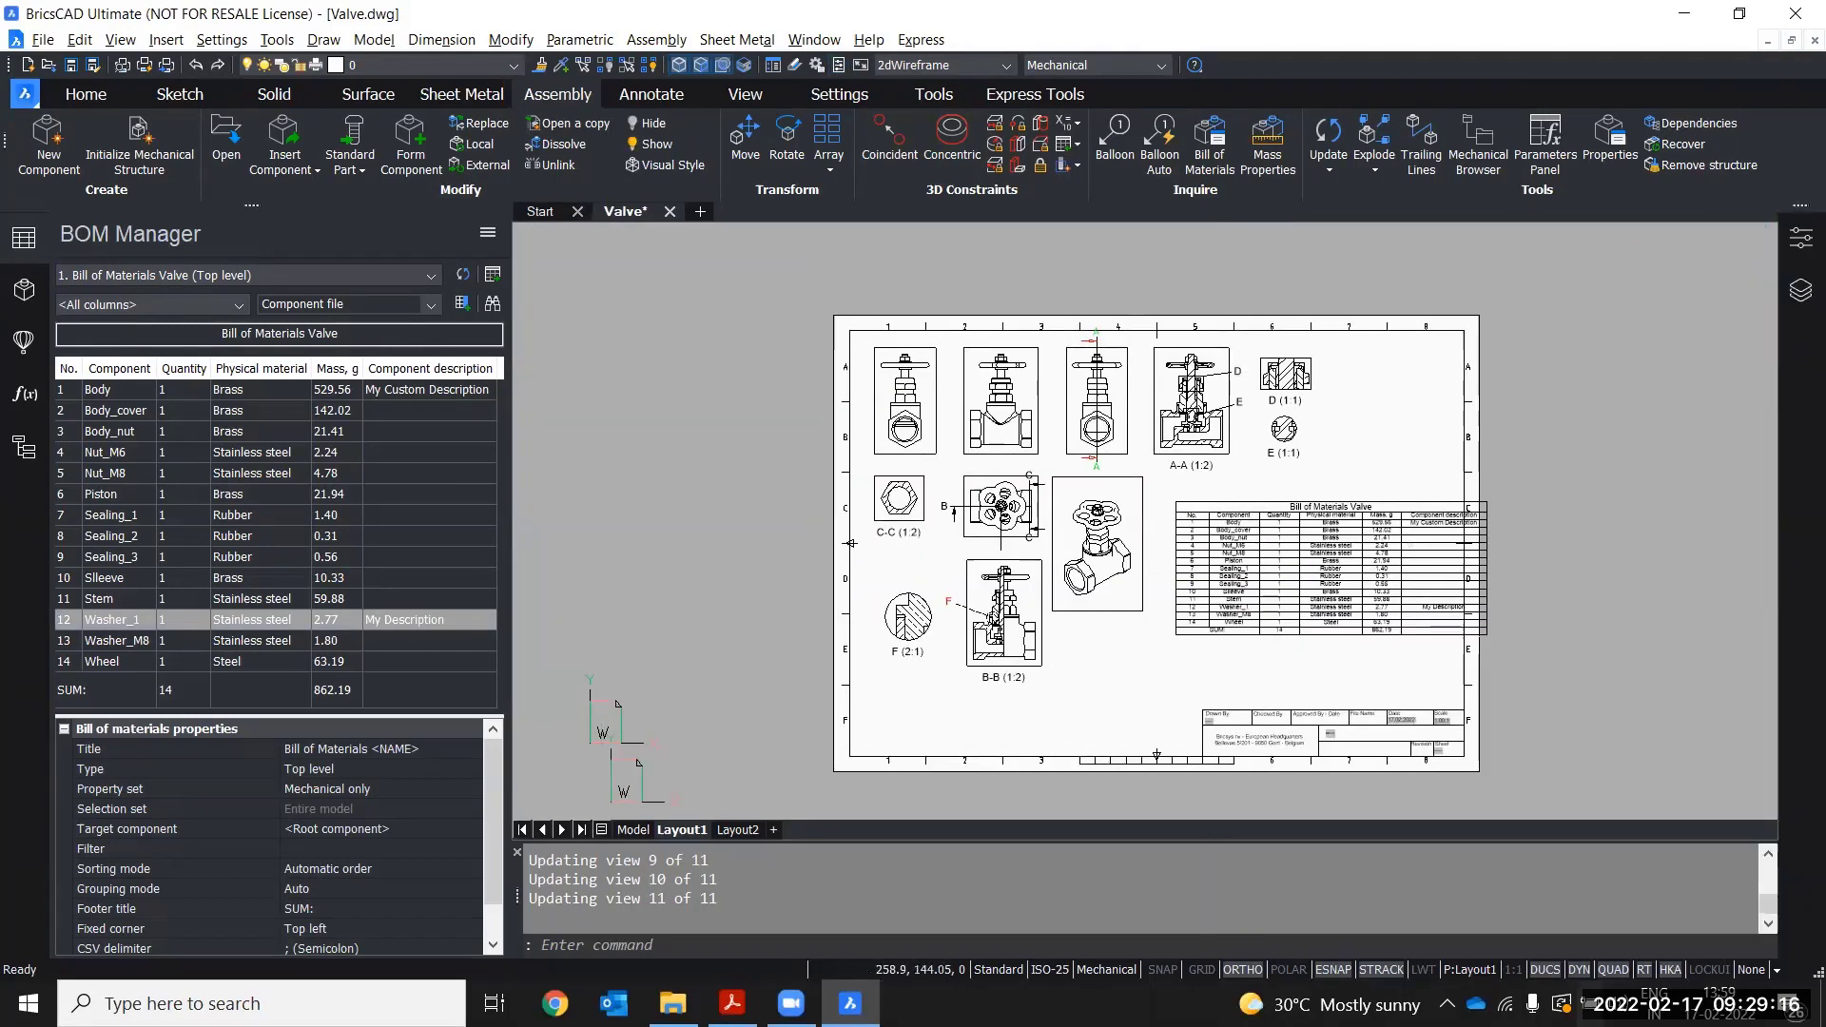
scroll(1117, 381, "up", 3)
- Add a vertical linear dimension beside the second view in the upper row for the valve's overall height, from stem top to body base
left_click(466, 95)
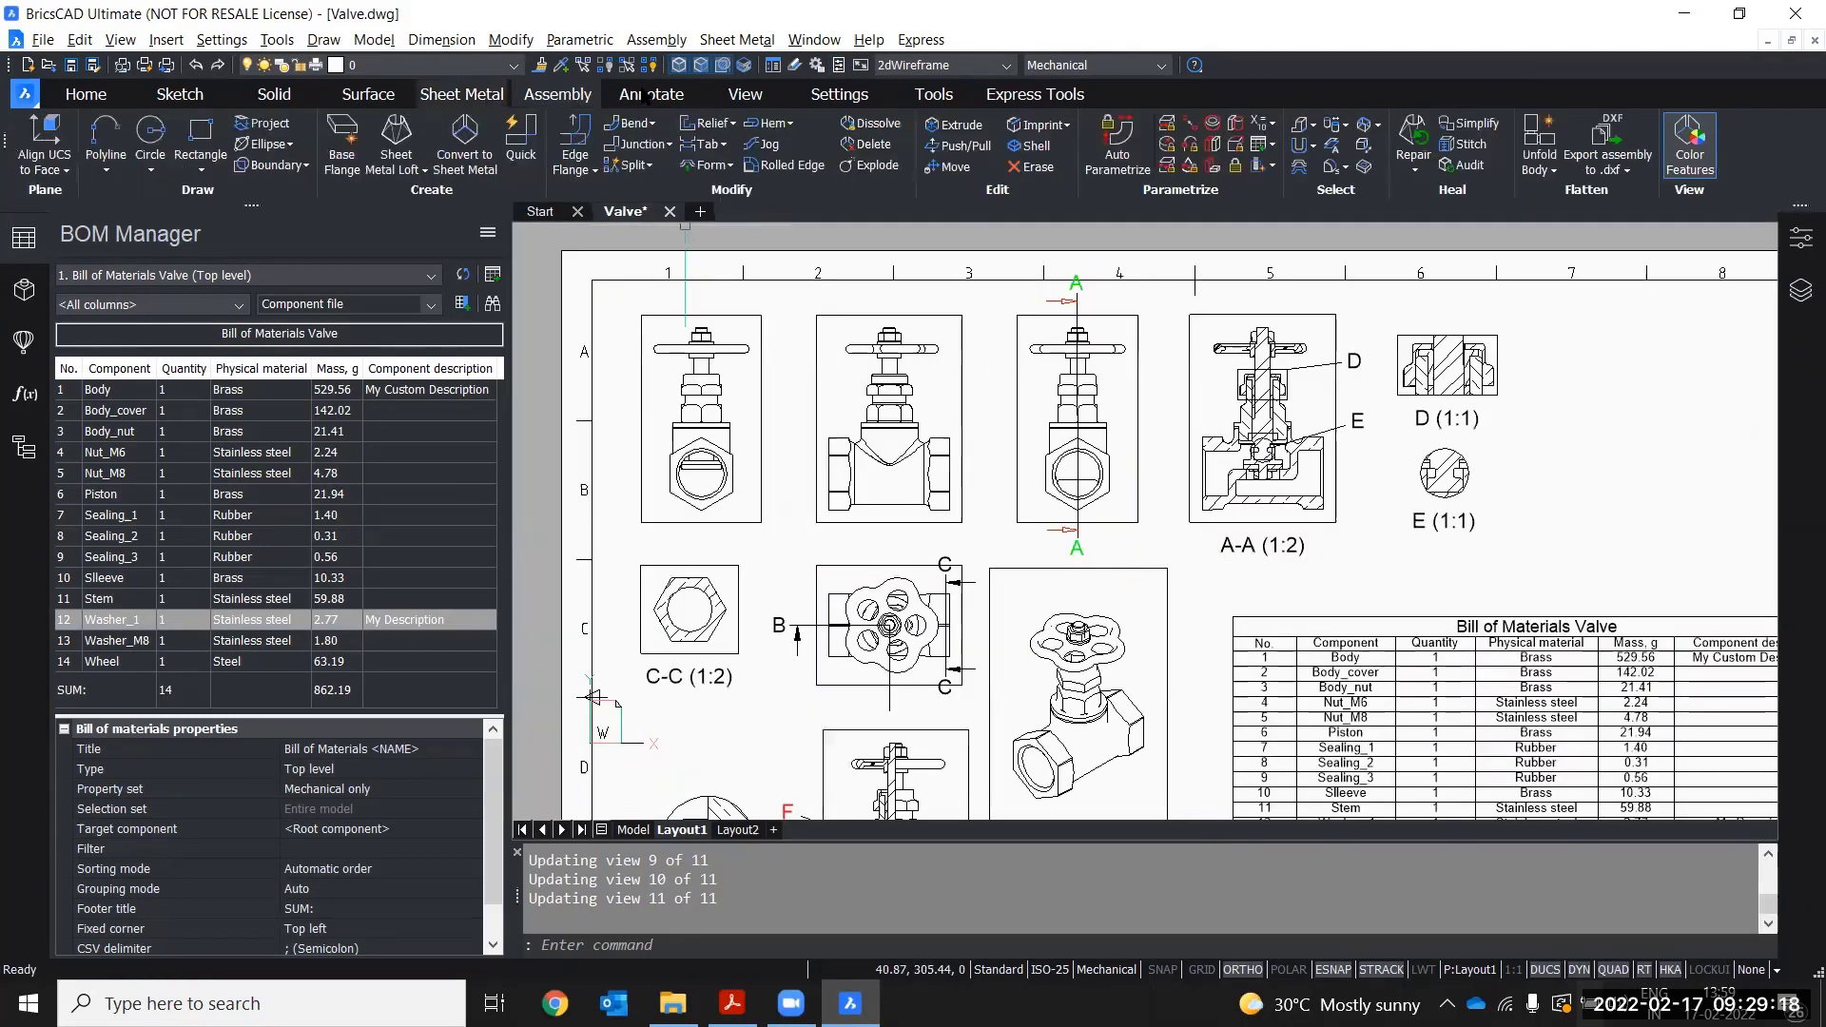
left_click(646, 95)
left_click(540, 98)
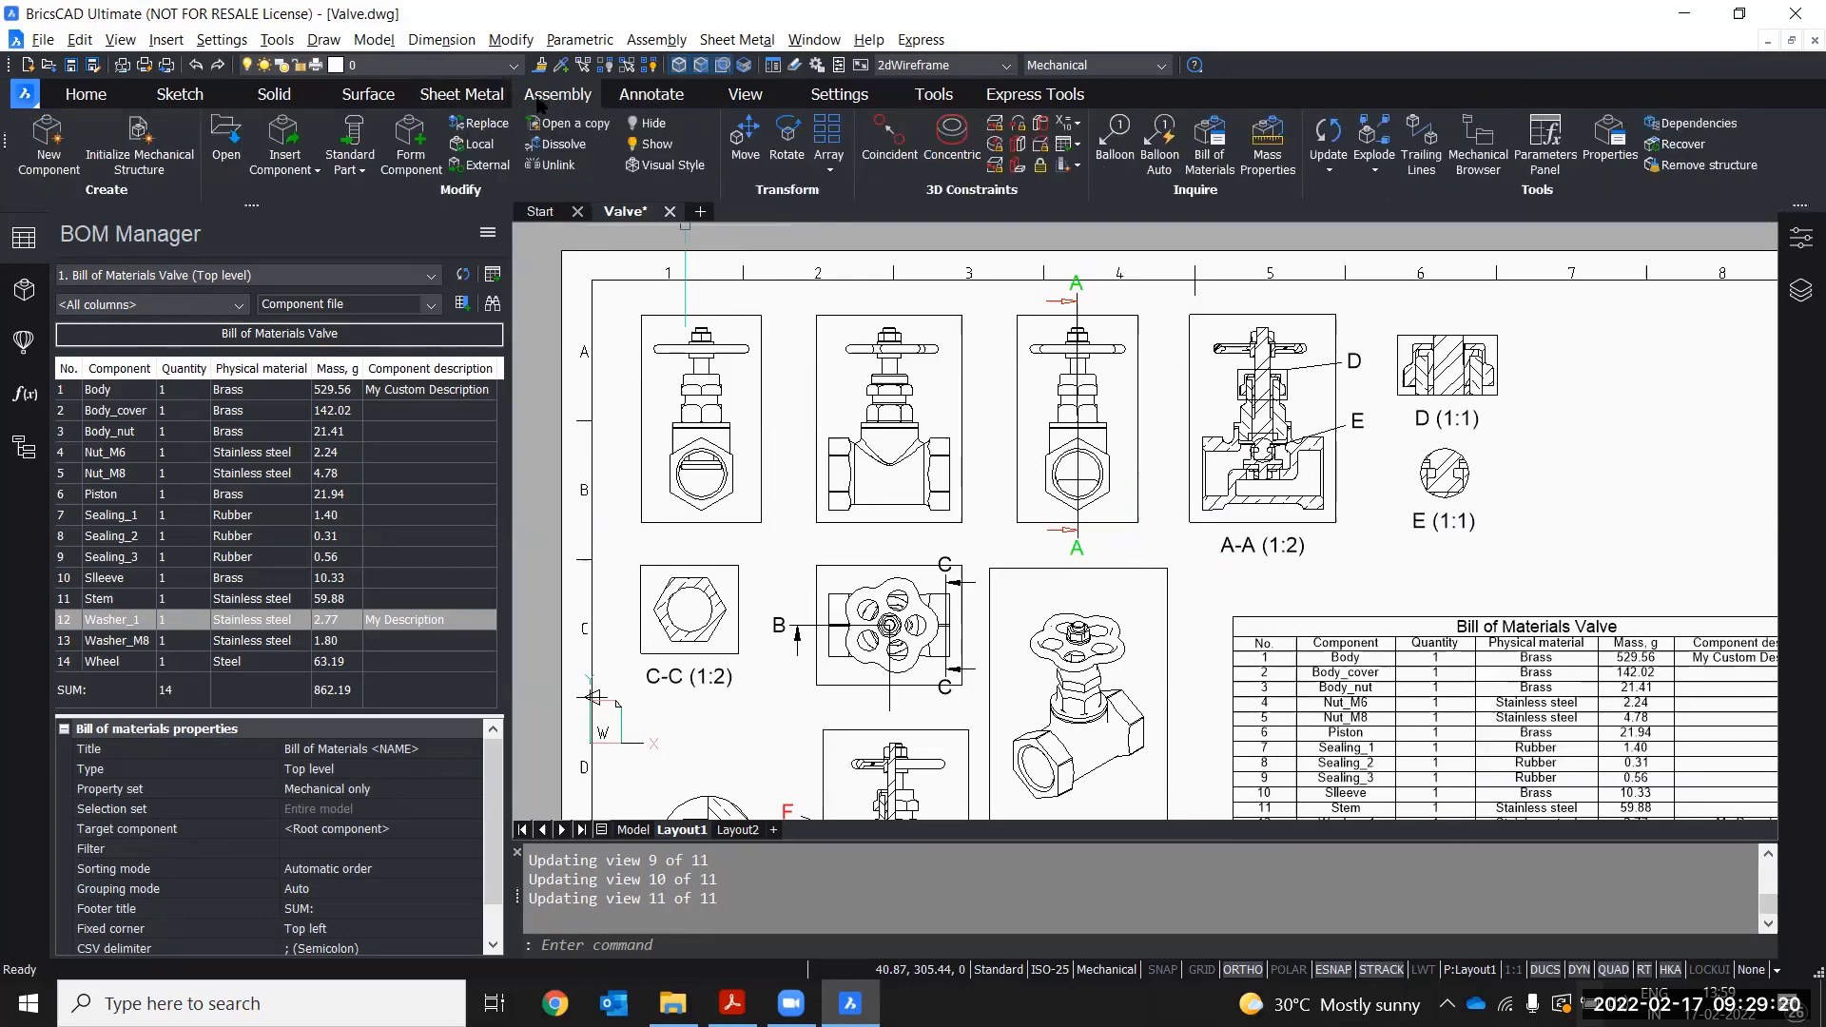
left_click(646, 95)
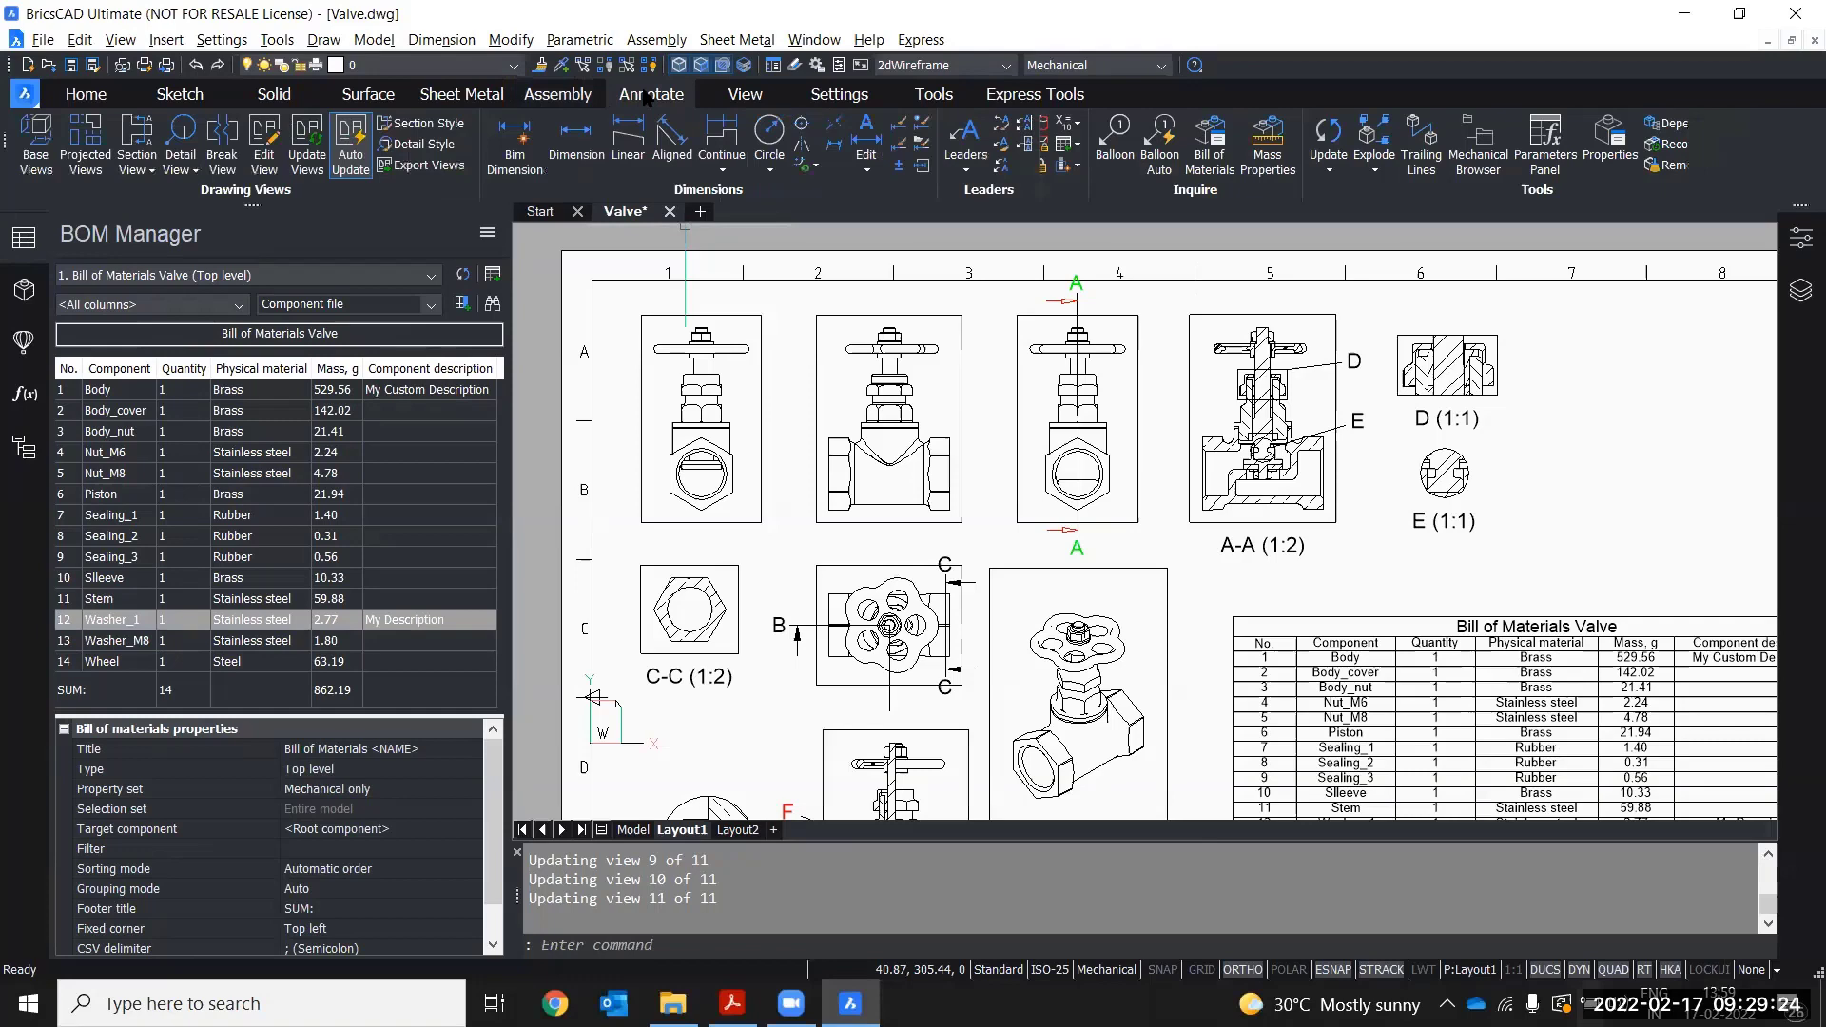
left_click(628, 138)
scroll(901, 322, "up", 4)
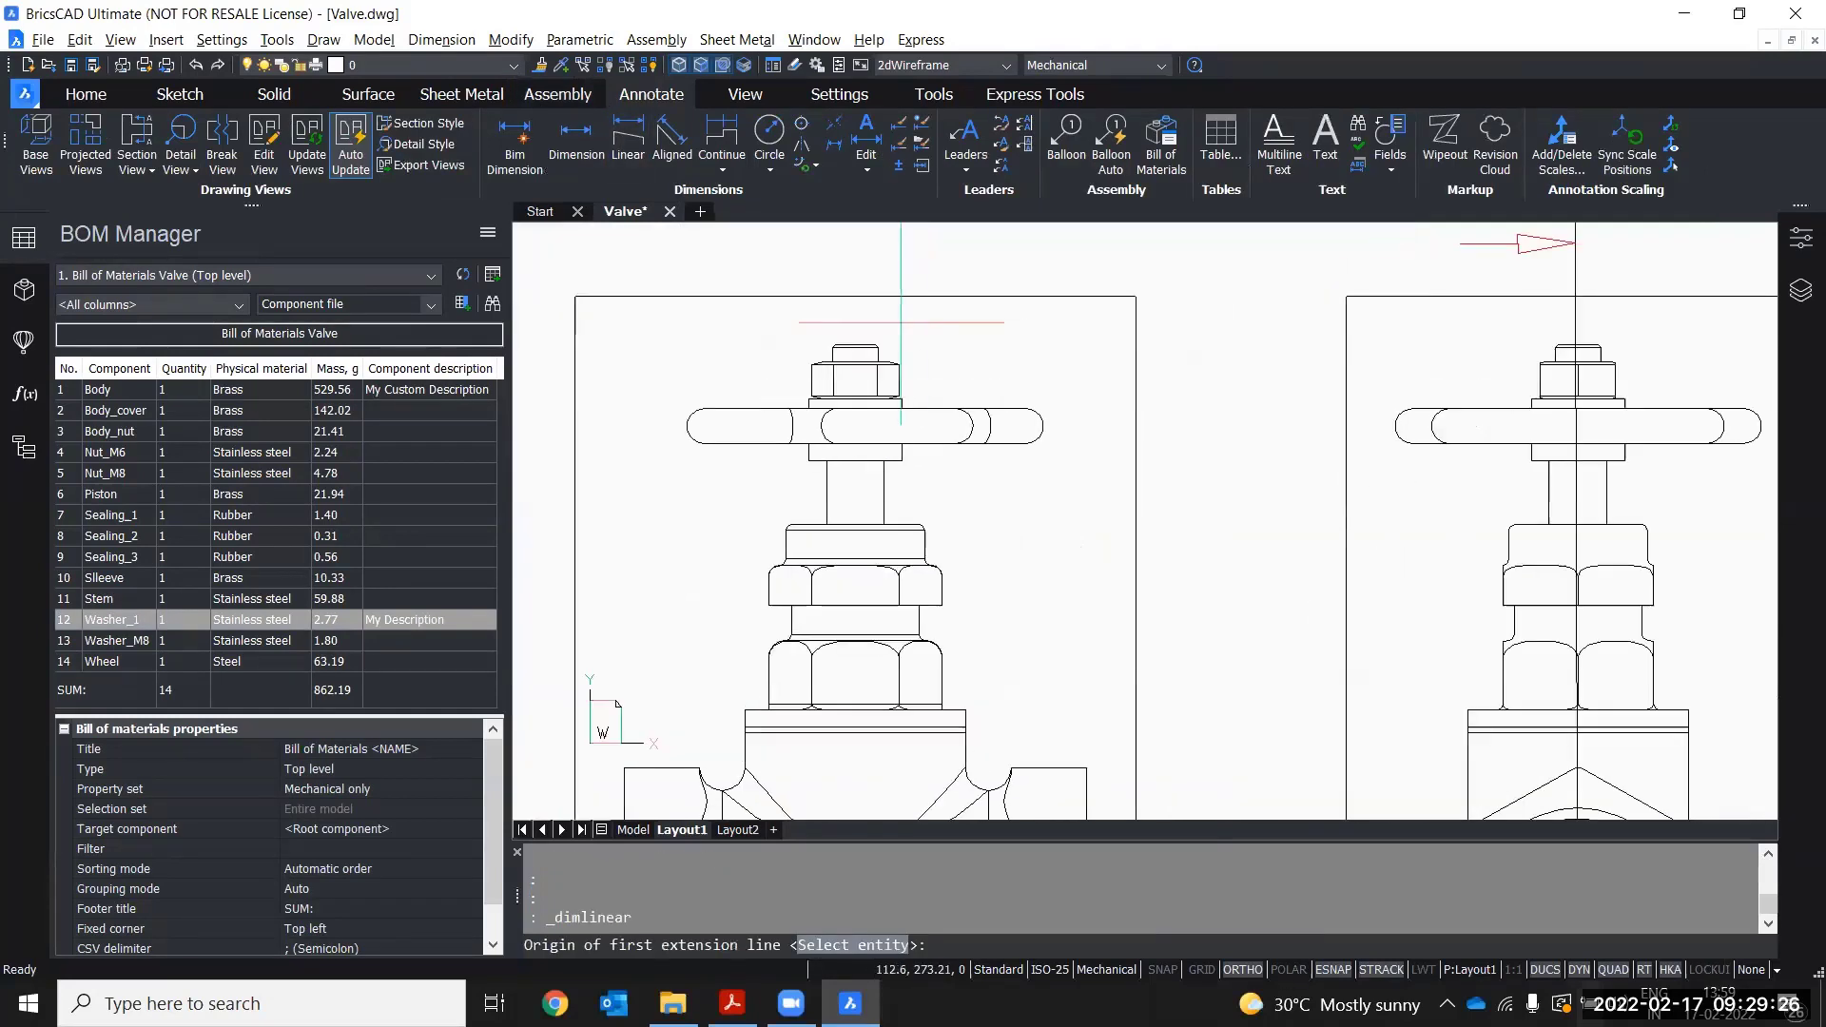
left_click(853, 340)
middle_click_drag(722, 610, 867, 365)
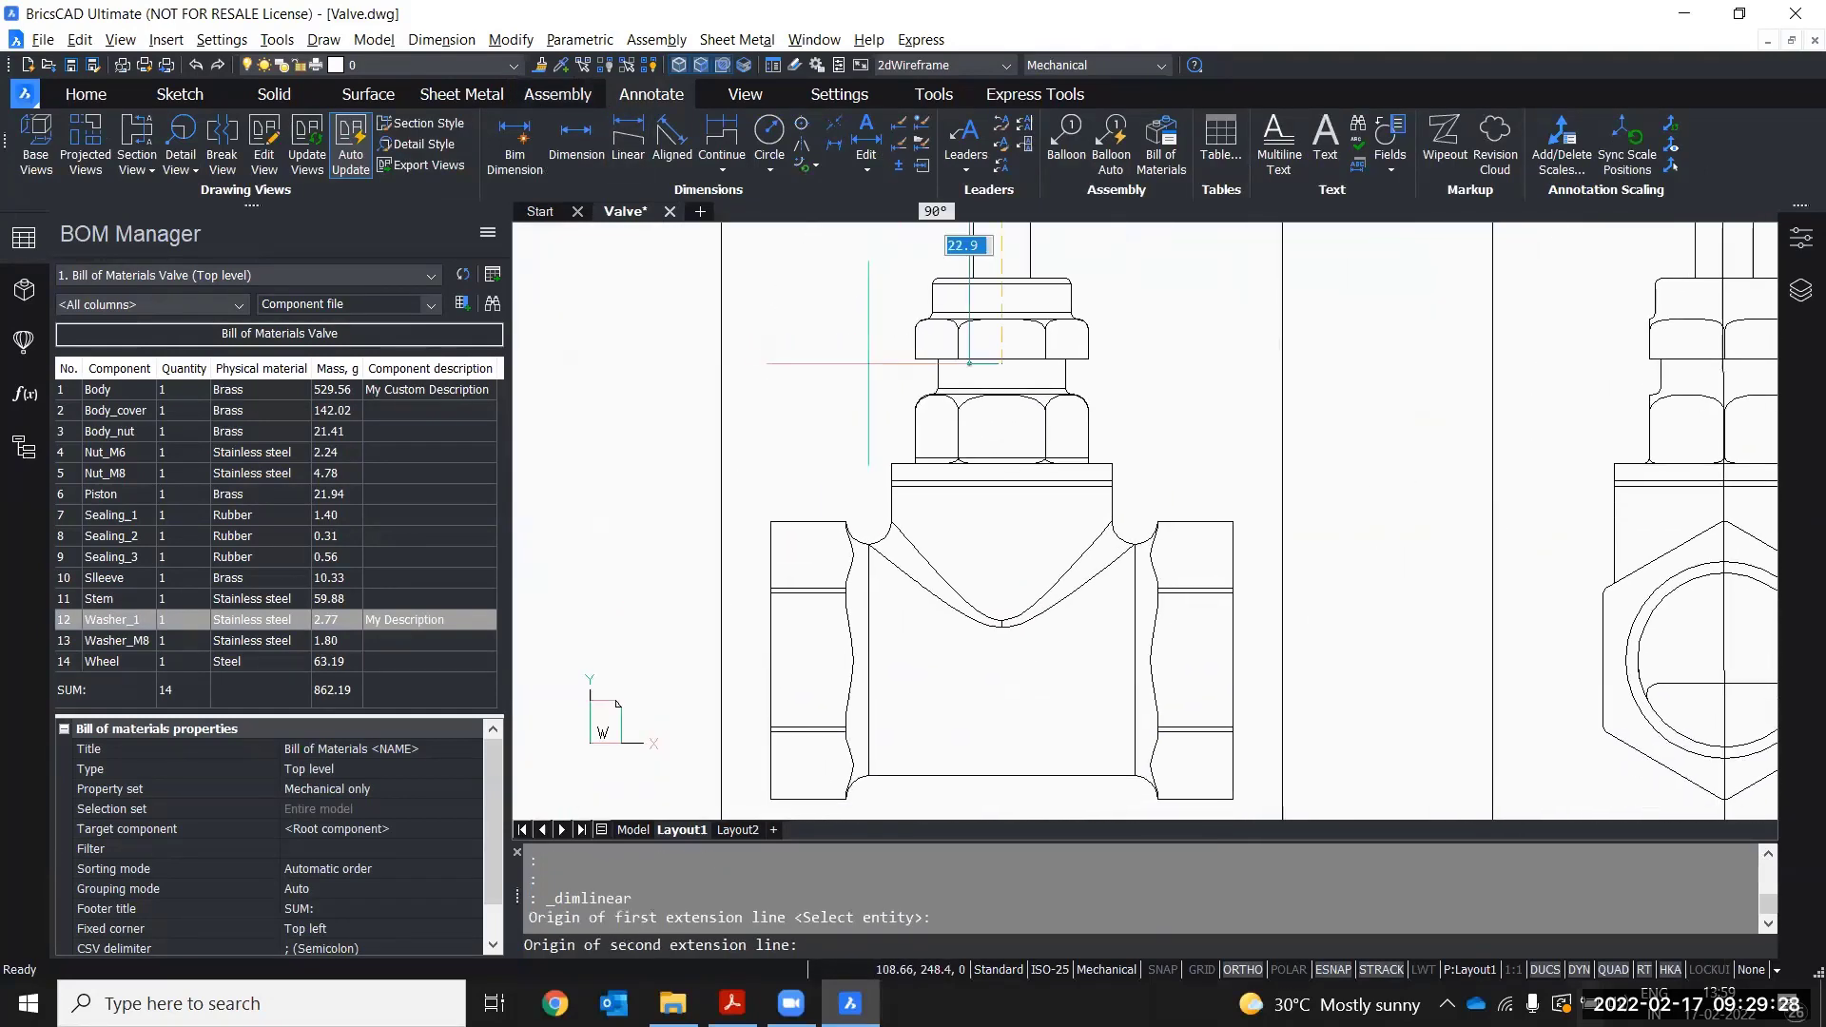
left_click(770, 799)
middle_click_drag(609, 587, 834, 466)
left_click(769, 457)
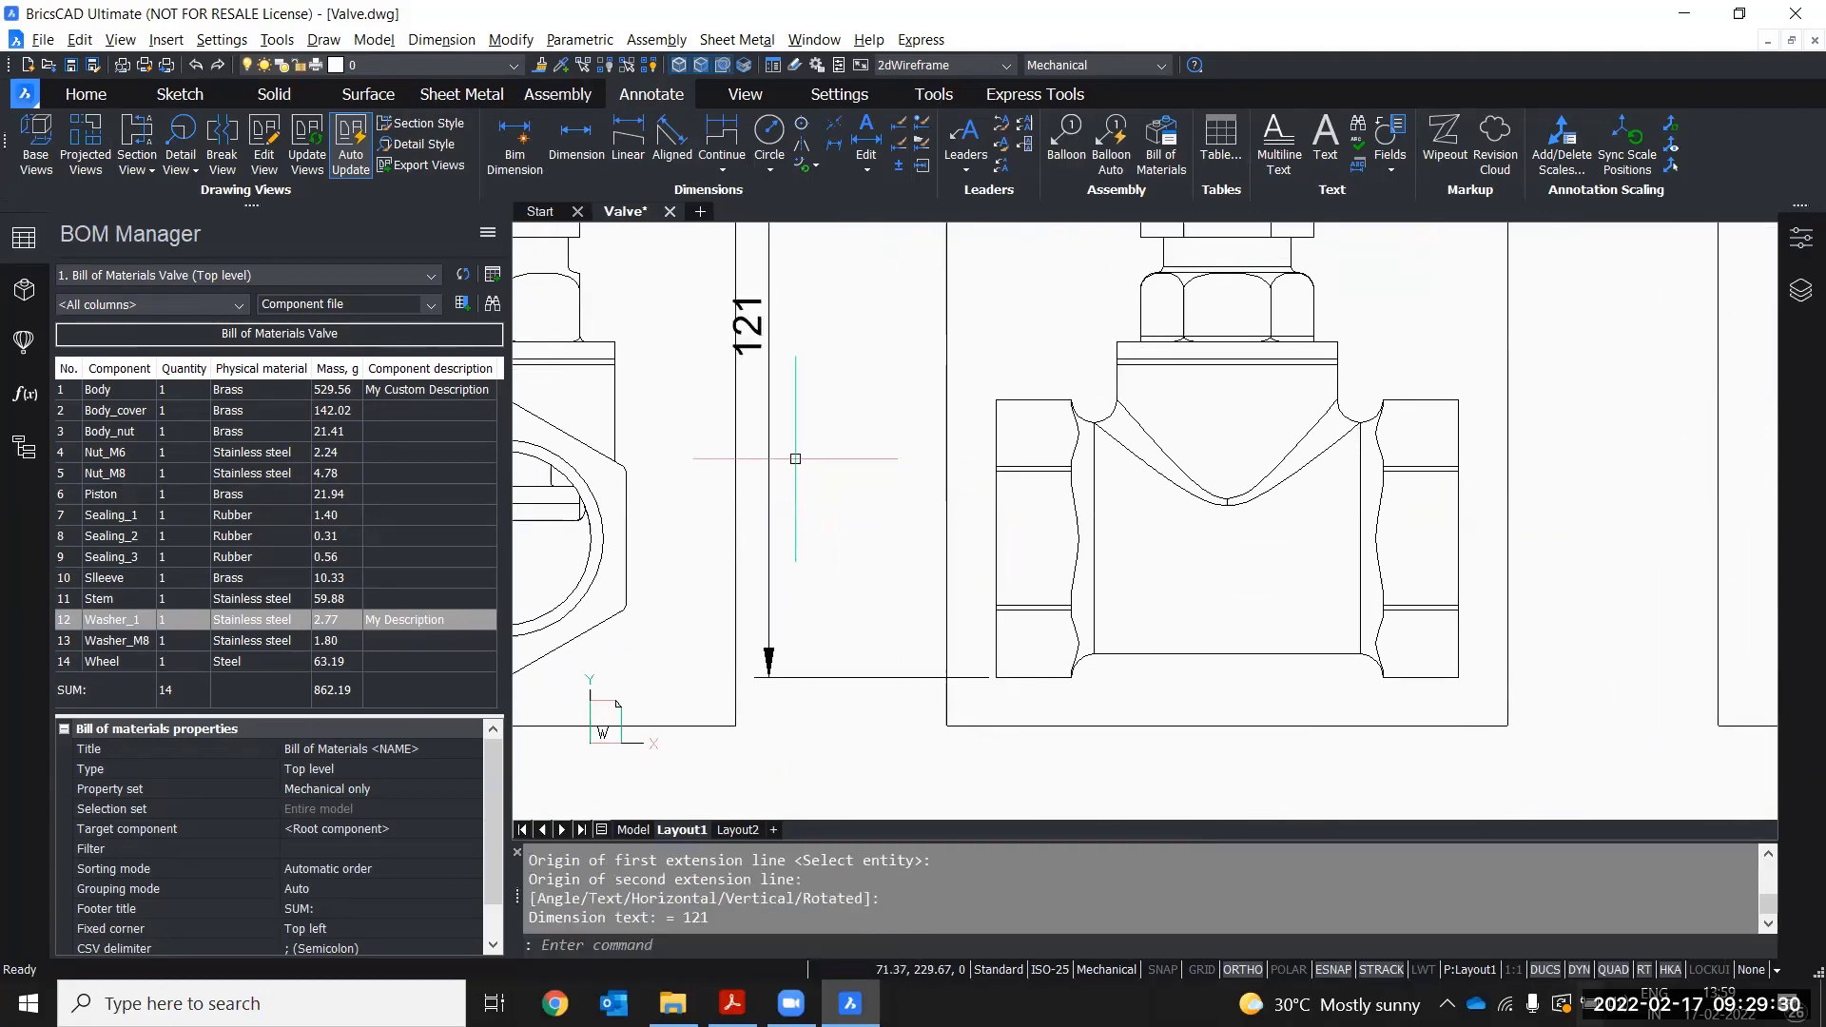
- Move the overall height dimension line closer to the frame of the second valve view
scroll(789, 460, "down", 2)
left_click(767, 391)
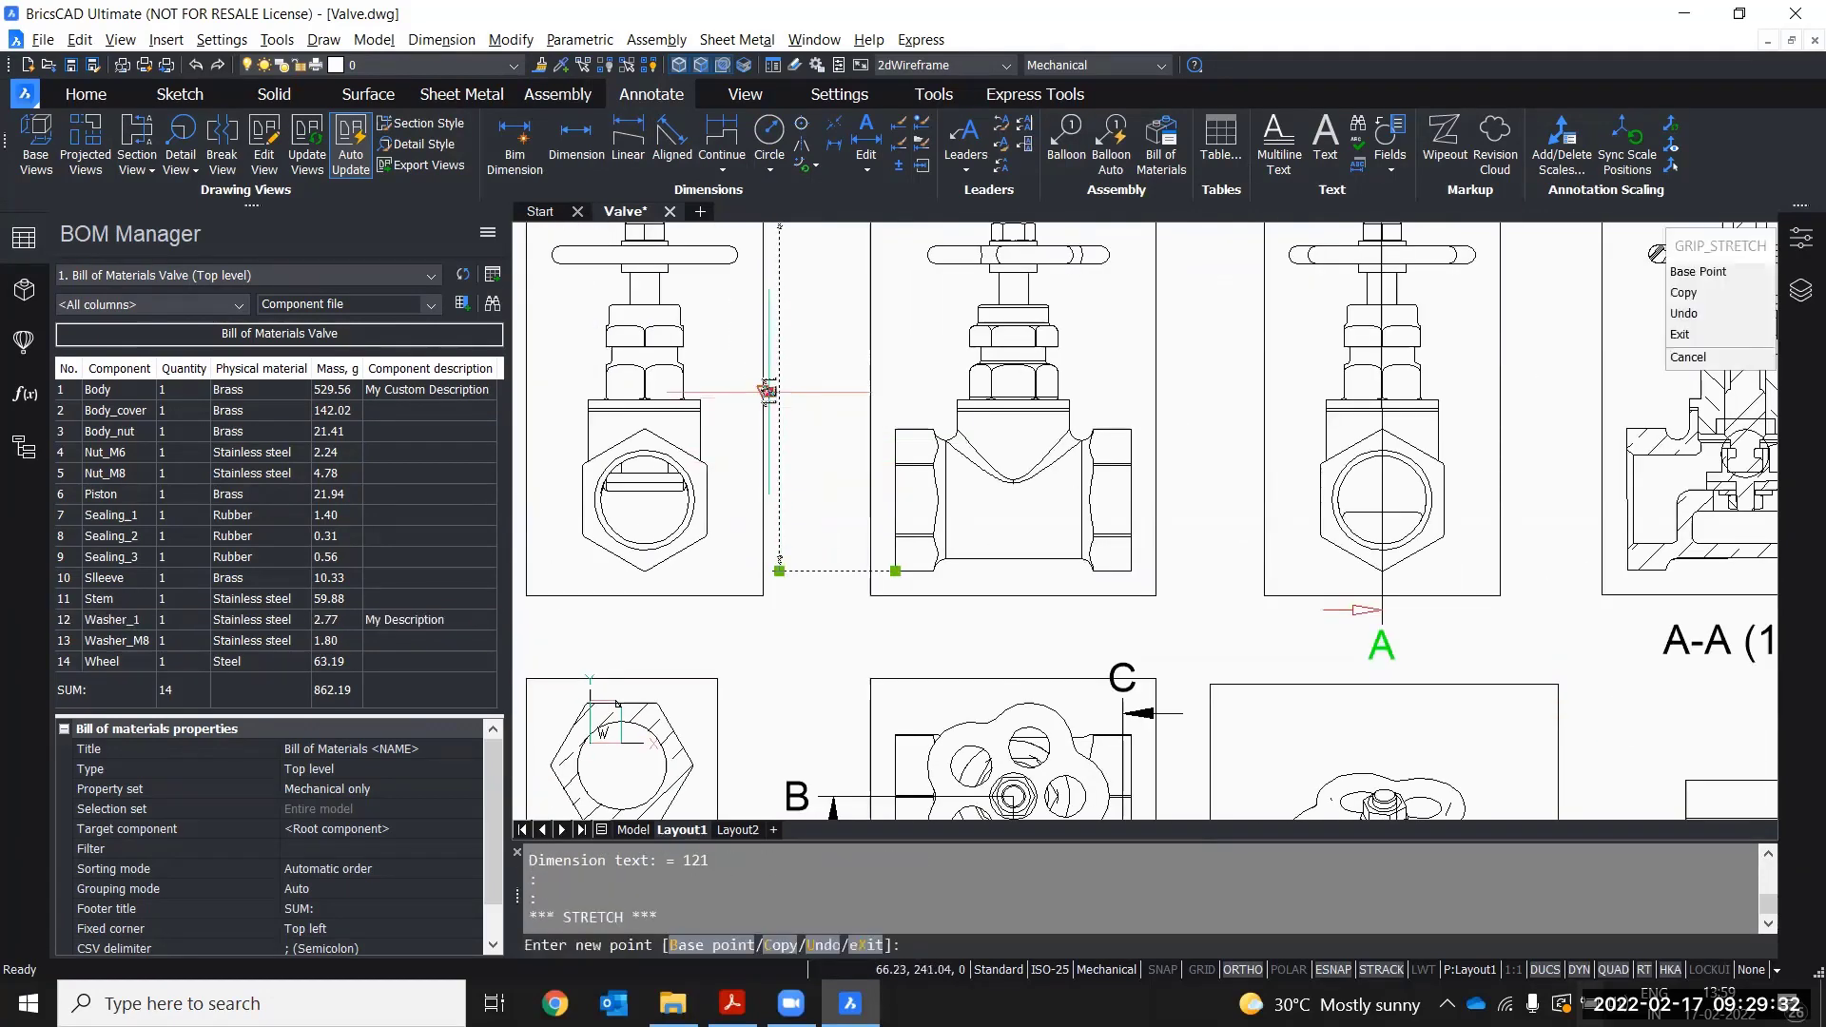
left_click(825, 415)
scroll(880, 532, "down", 2)
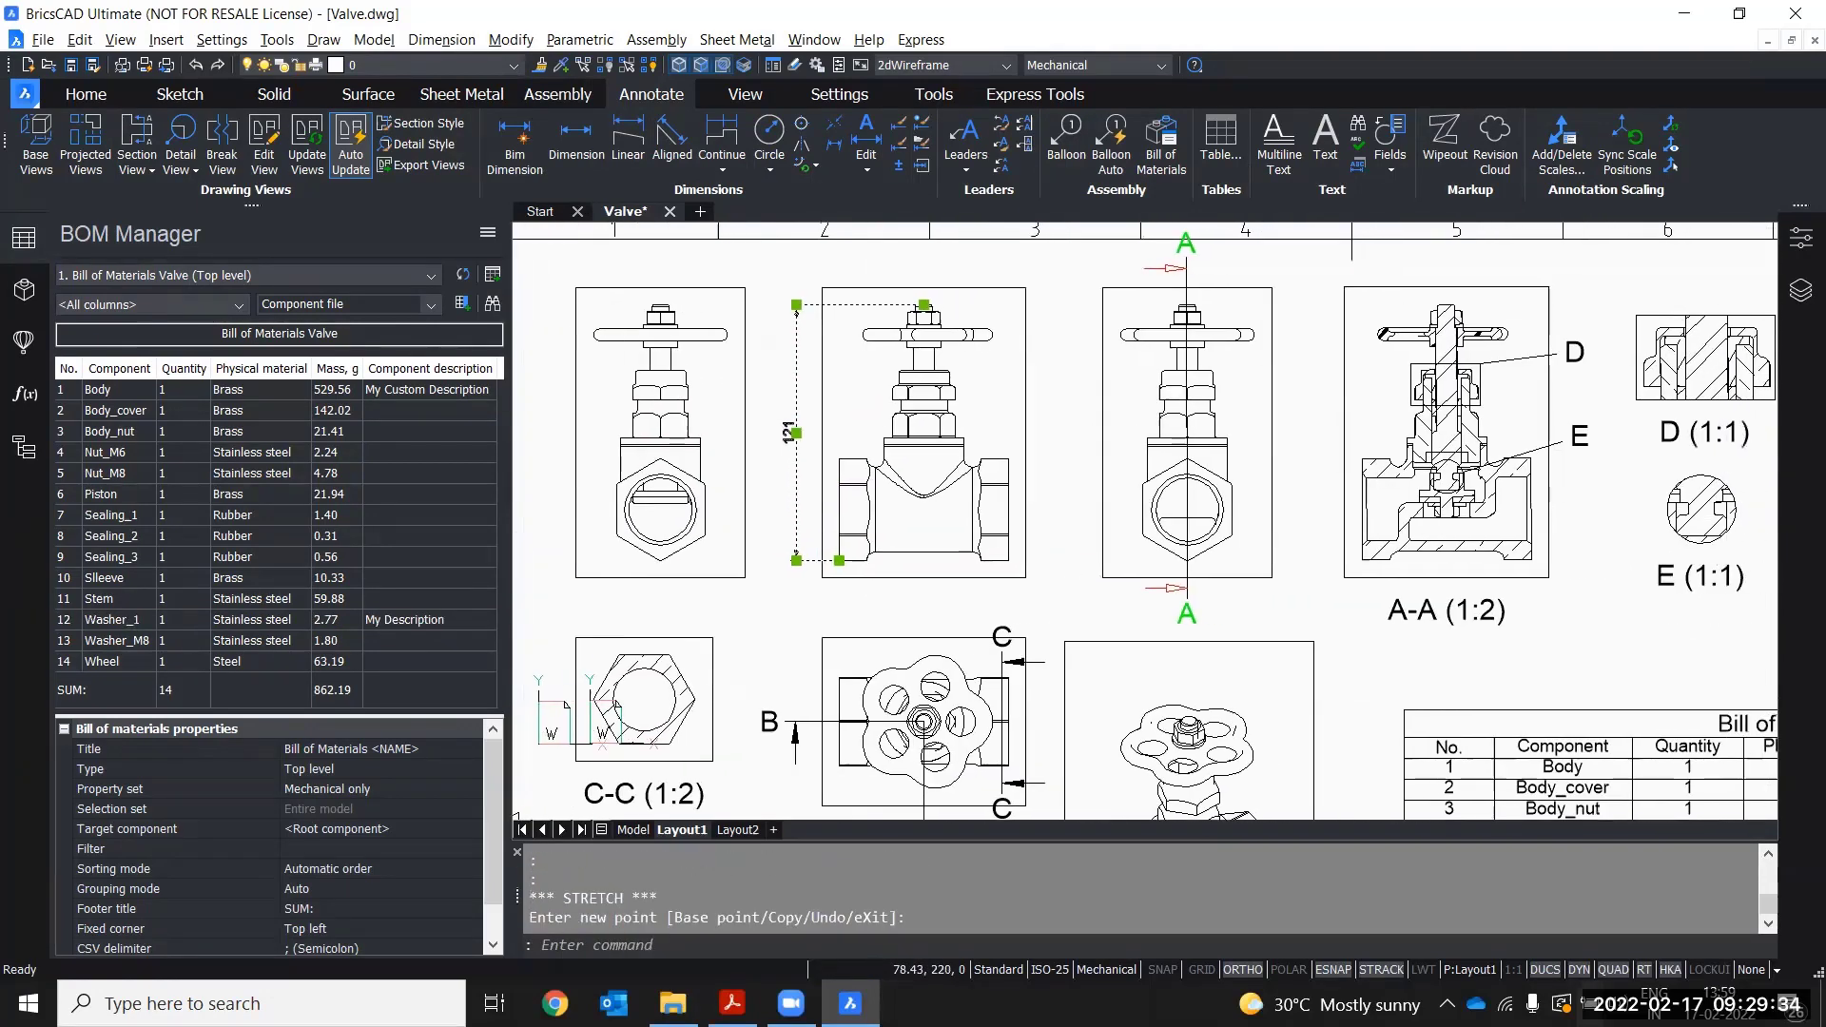
key("Escape")
- Add a horizontal linear dimension below the second valve view for the body's overall width, between its outer lower corners
left_click(628, 129)
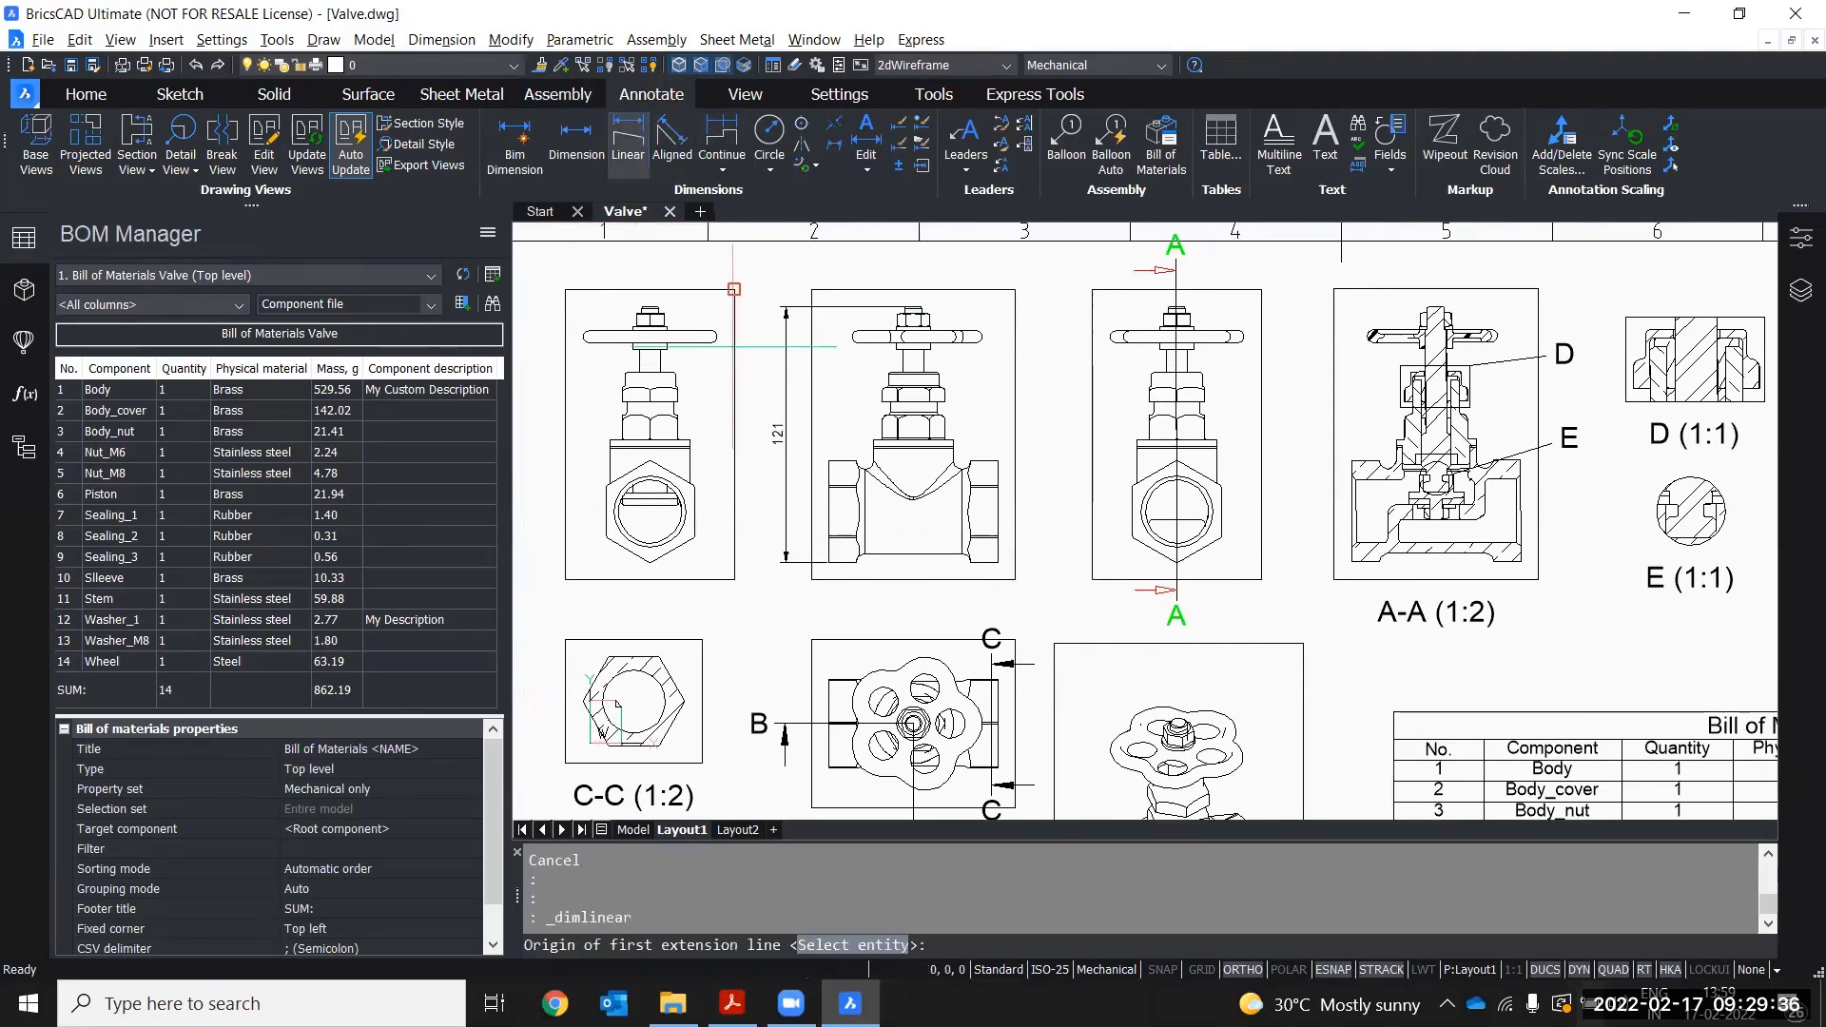
scroll(853, 616, "up", 2)
left_click(807, 507)
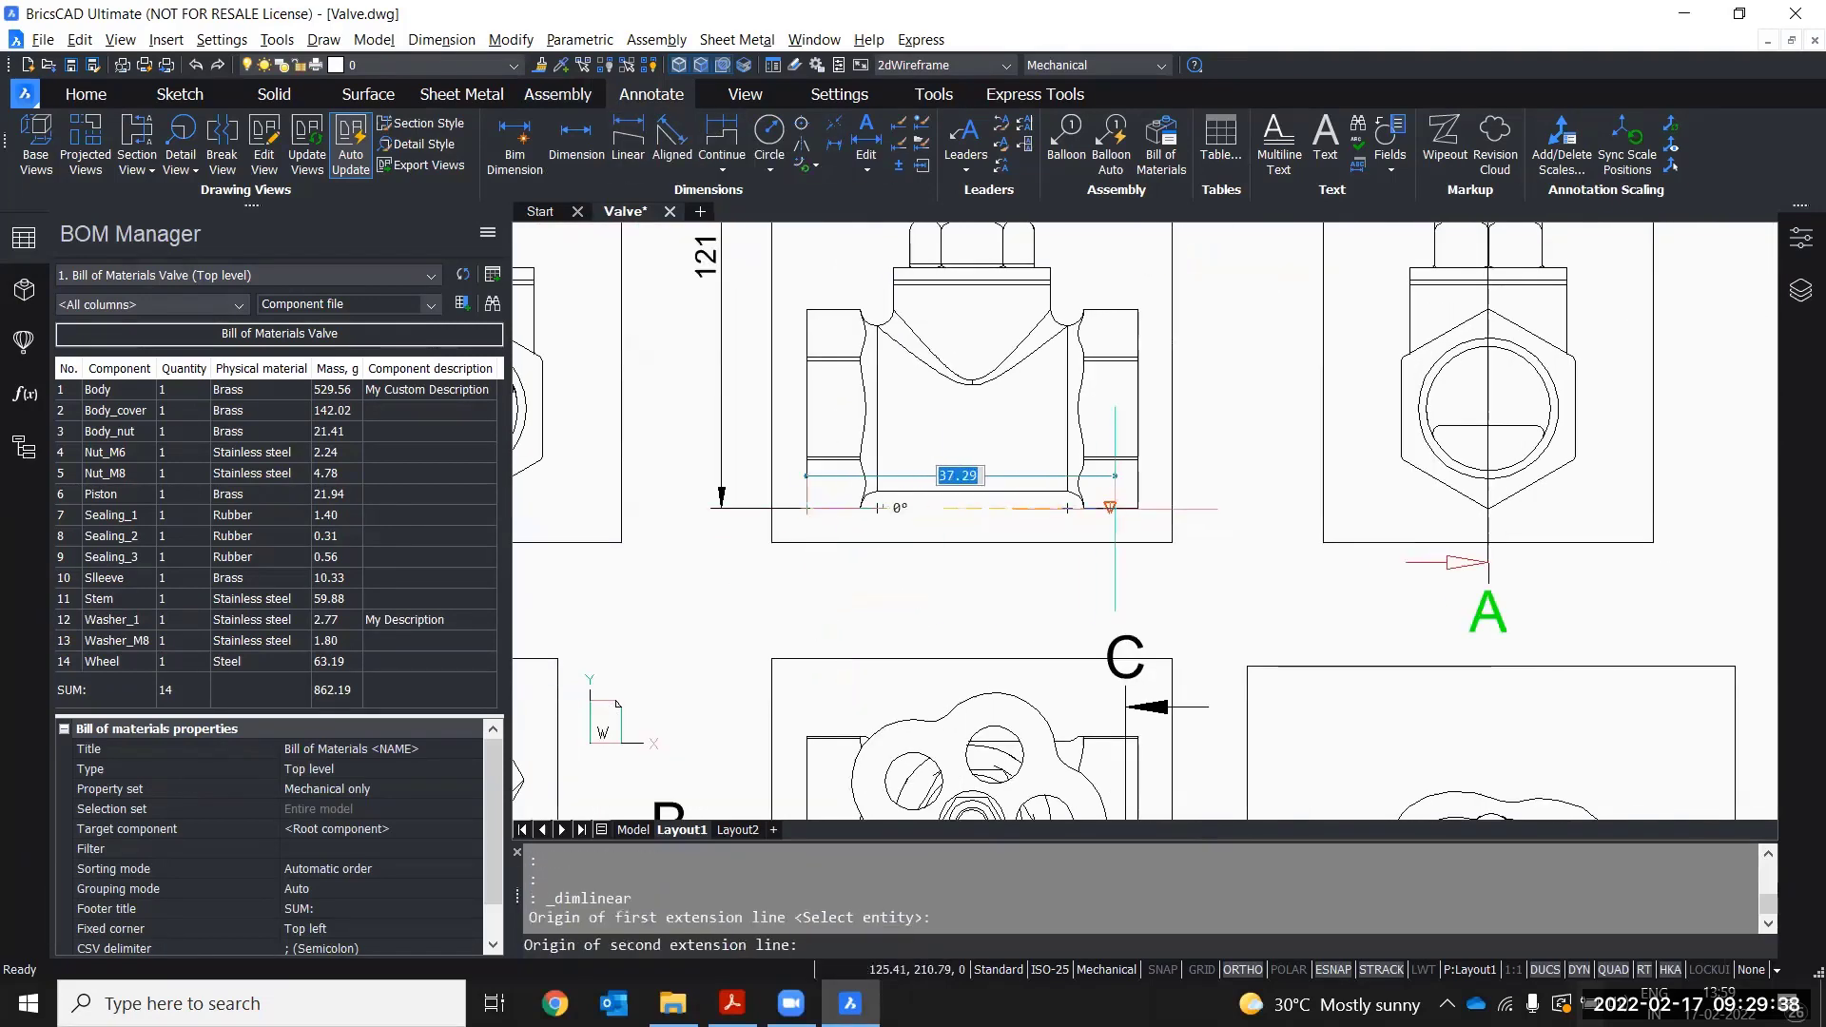
left_click(1139, 507)
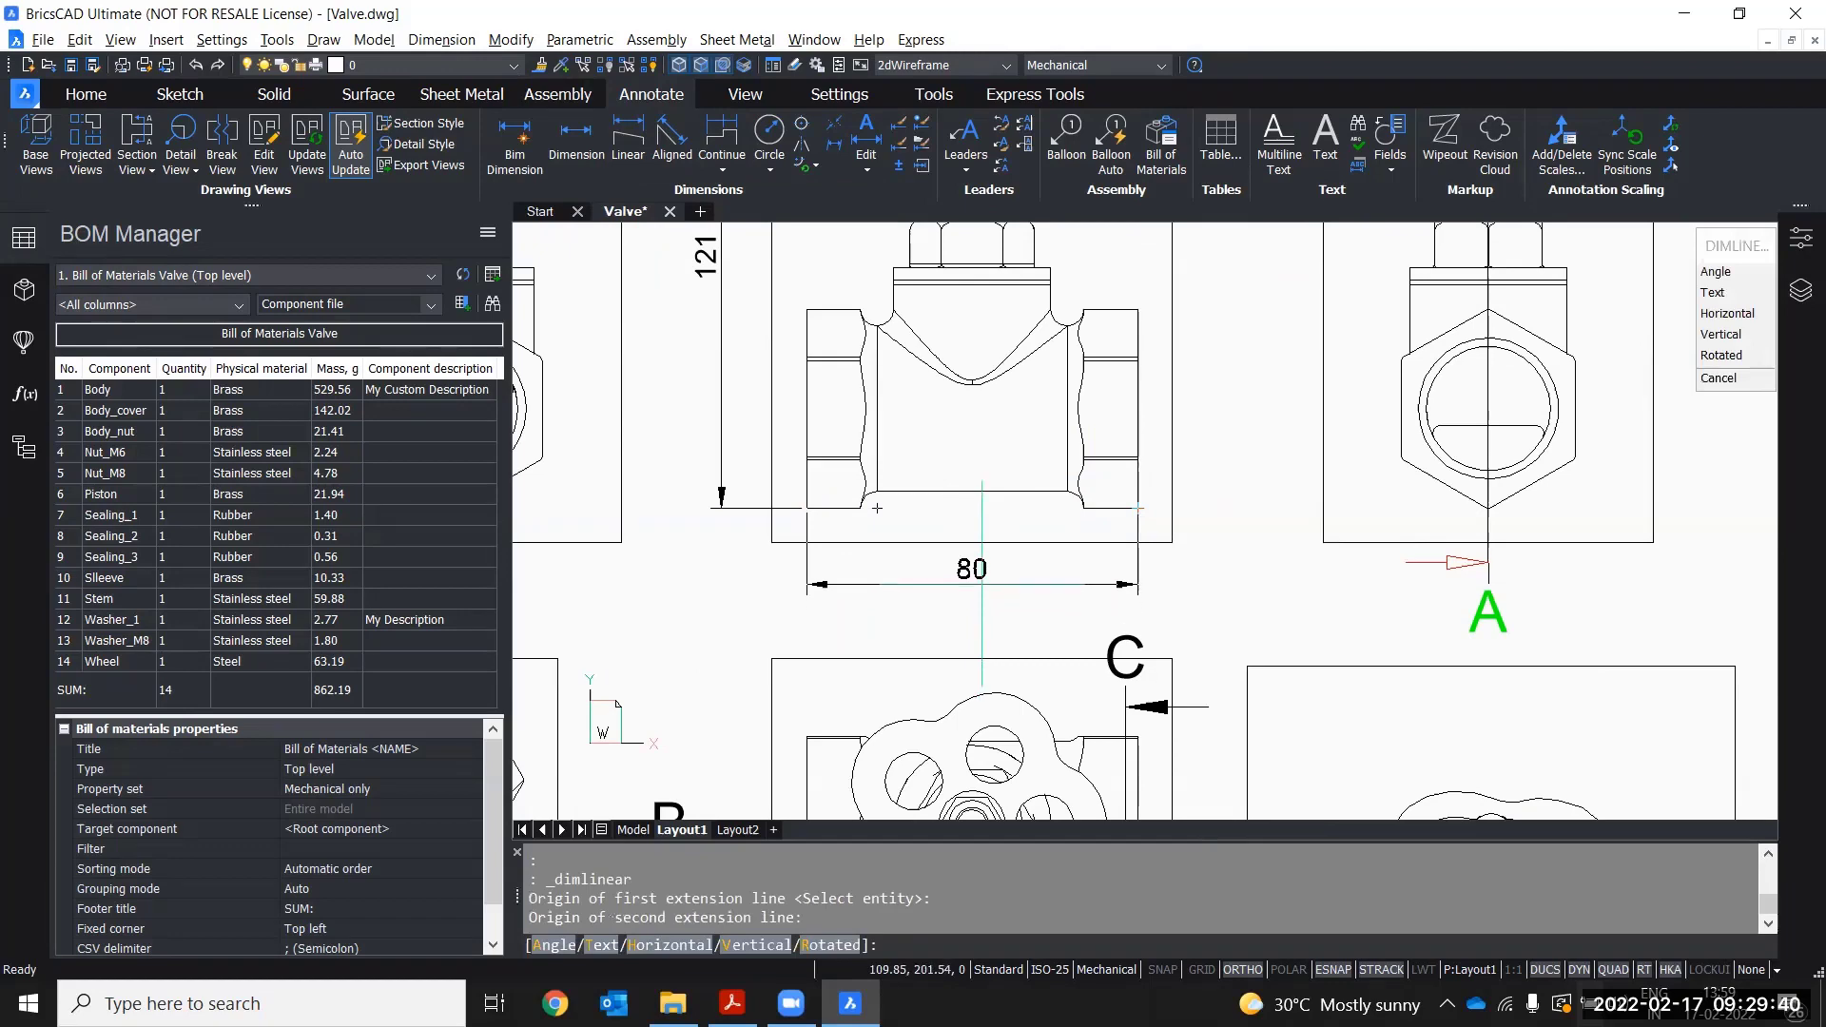
left_click(980, 591)
key("Escape")
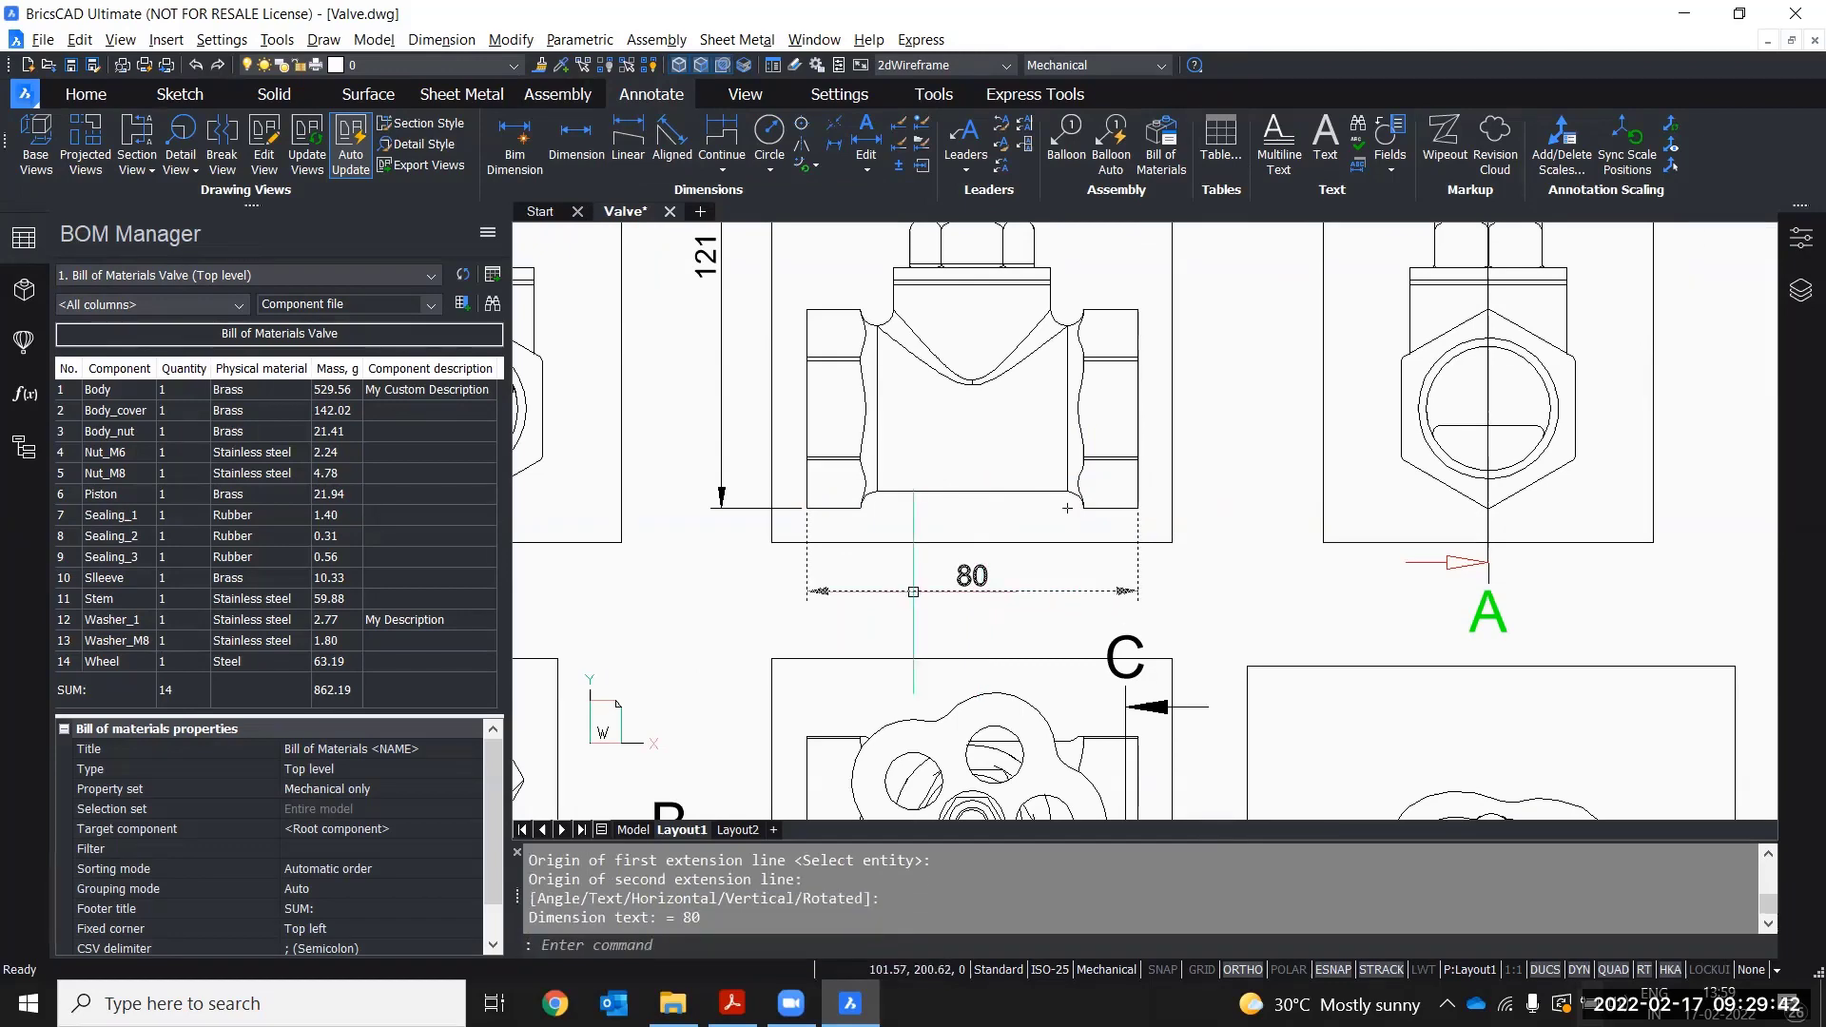
- Turn off dynamic UCS for the drawing
scroll(989, 585, "up", 1)
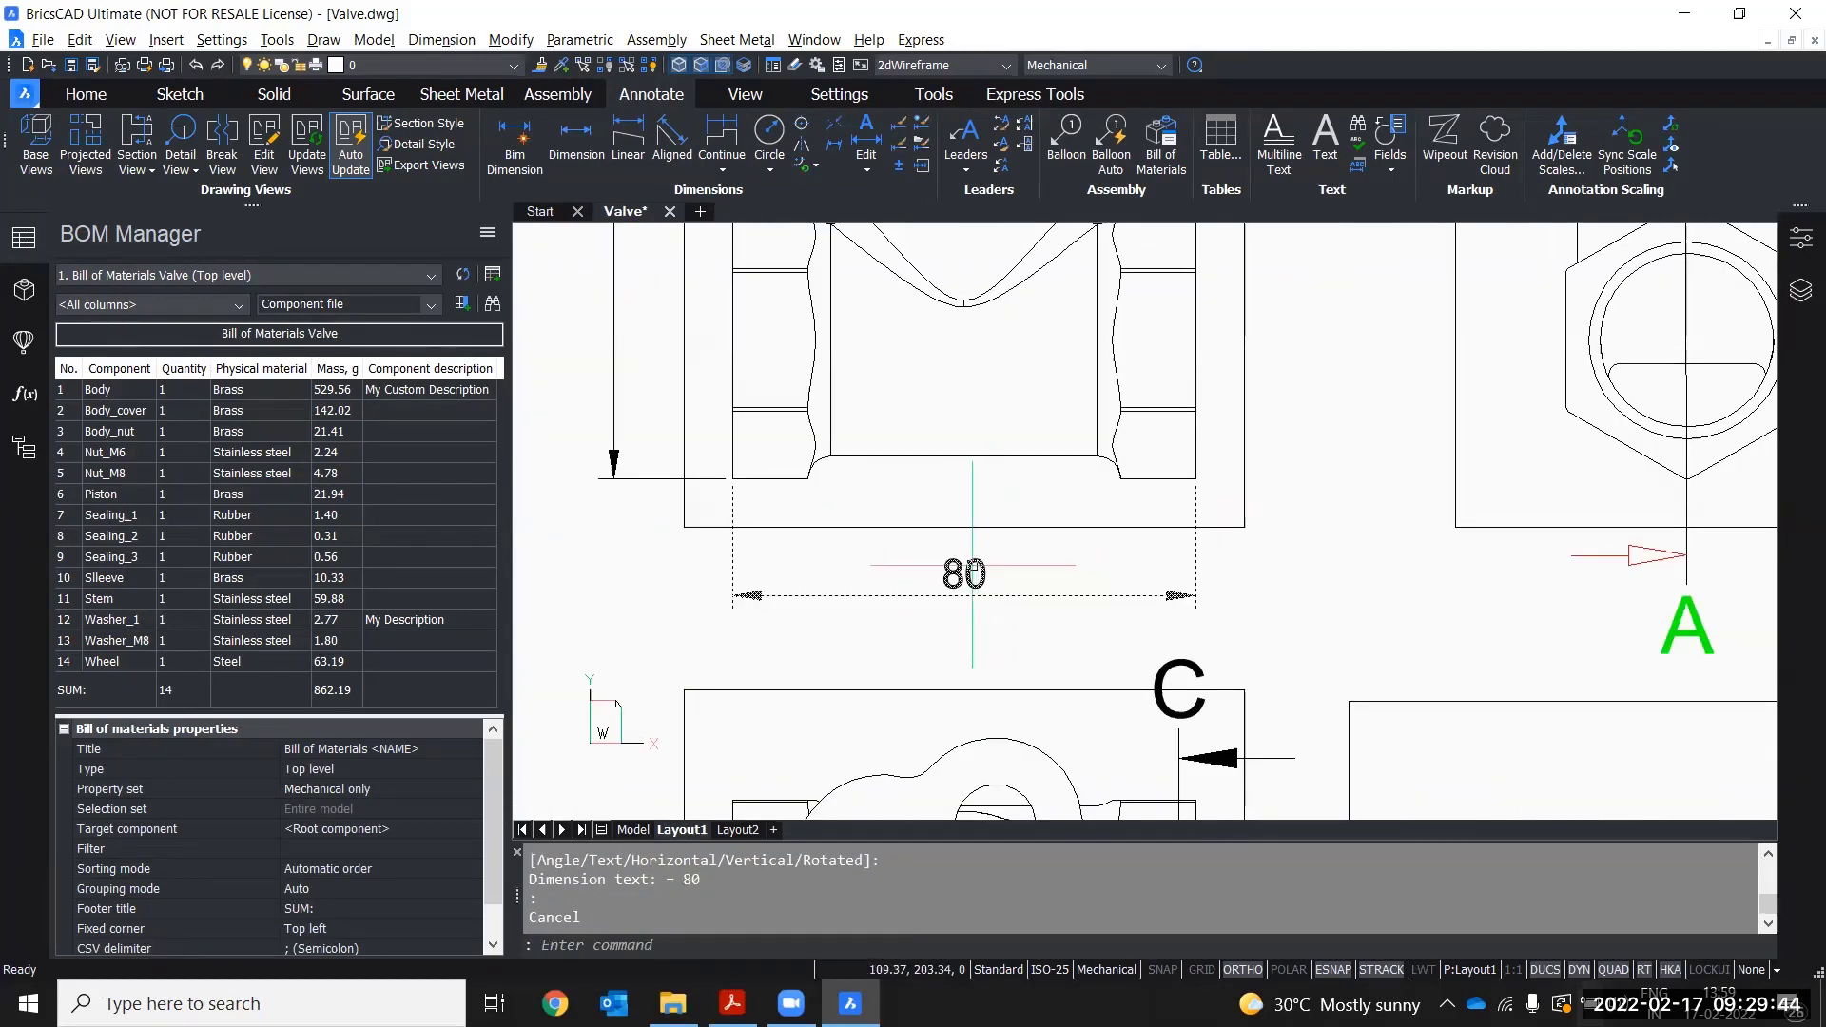
middle_click_drag(1118, 611, 1101, 602)
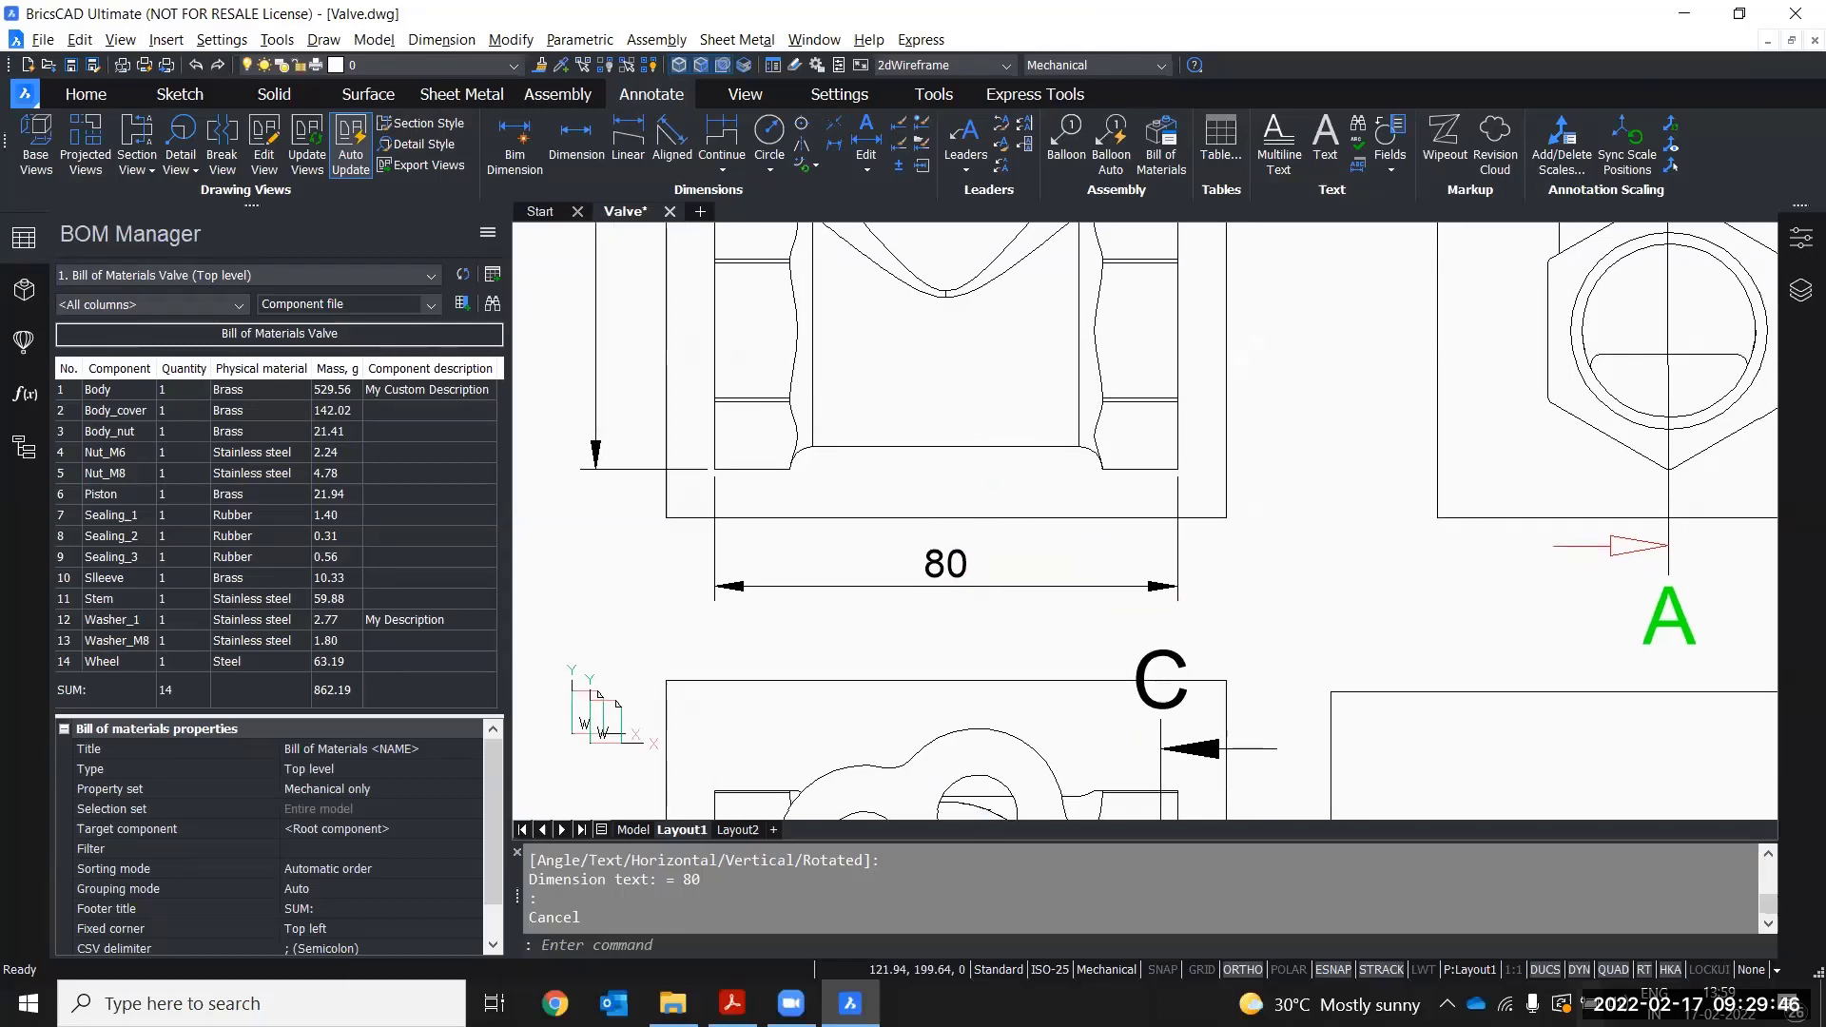
left_click(821, 572)
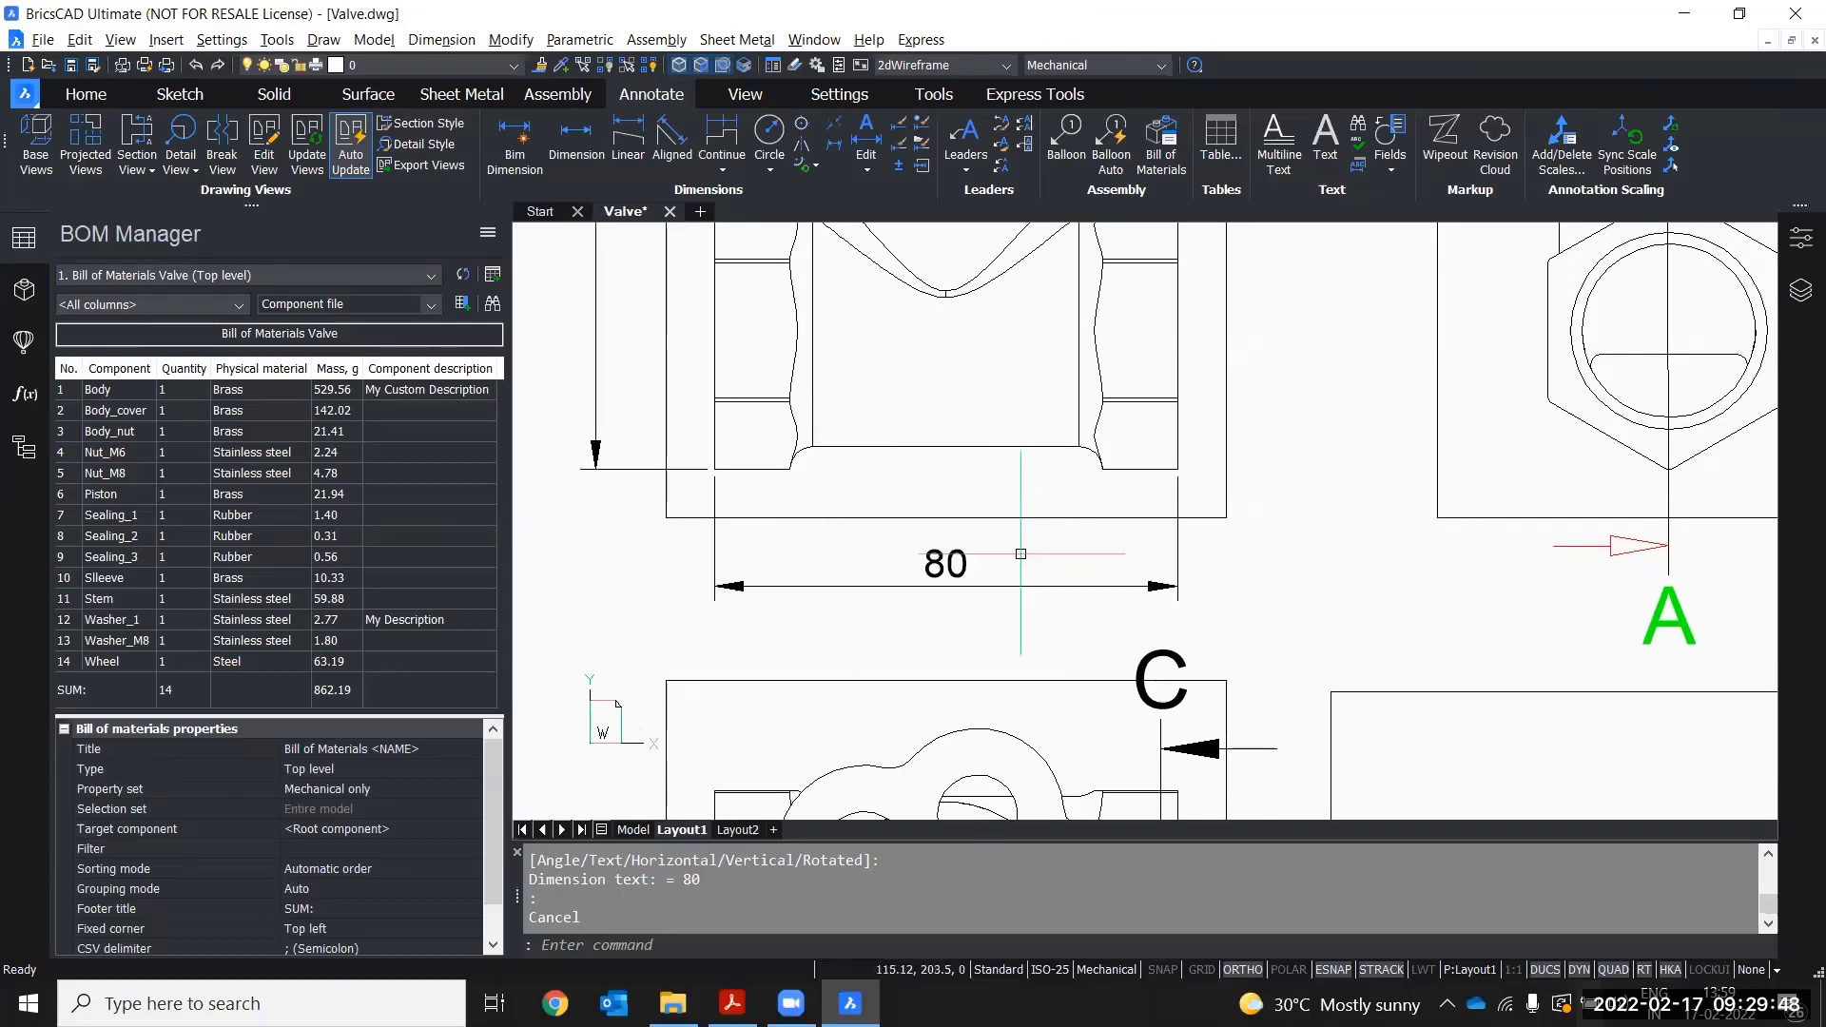
left_click(1545, 974)
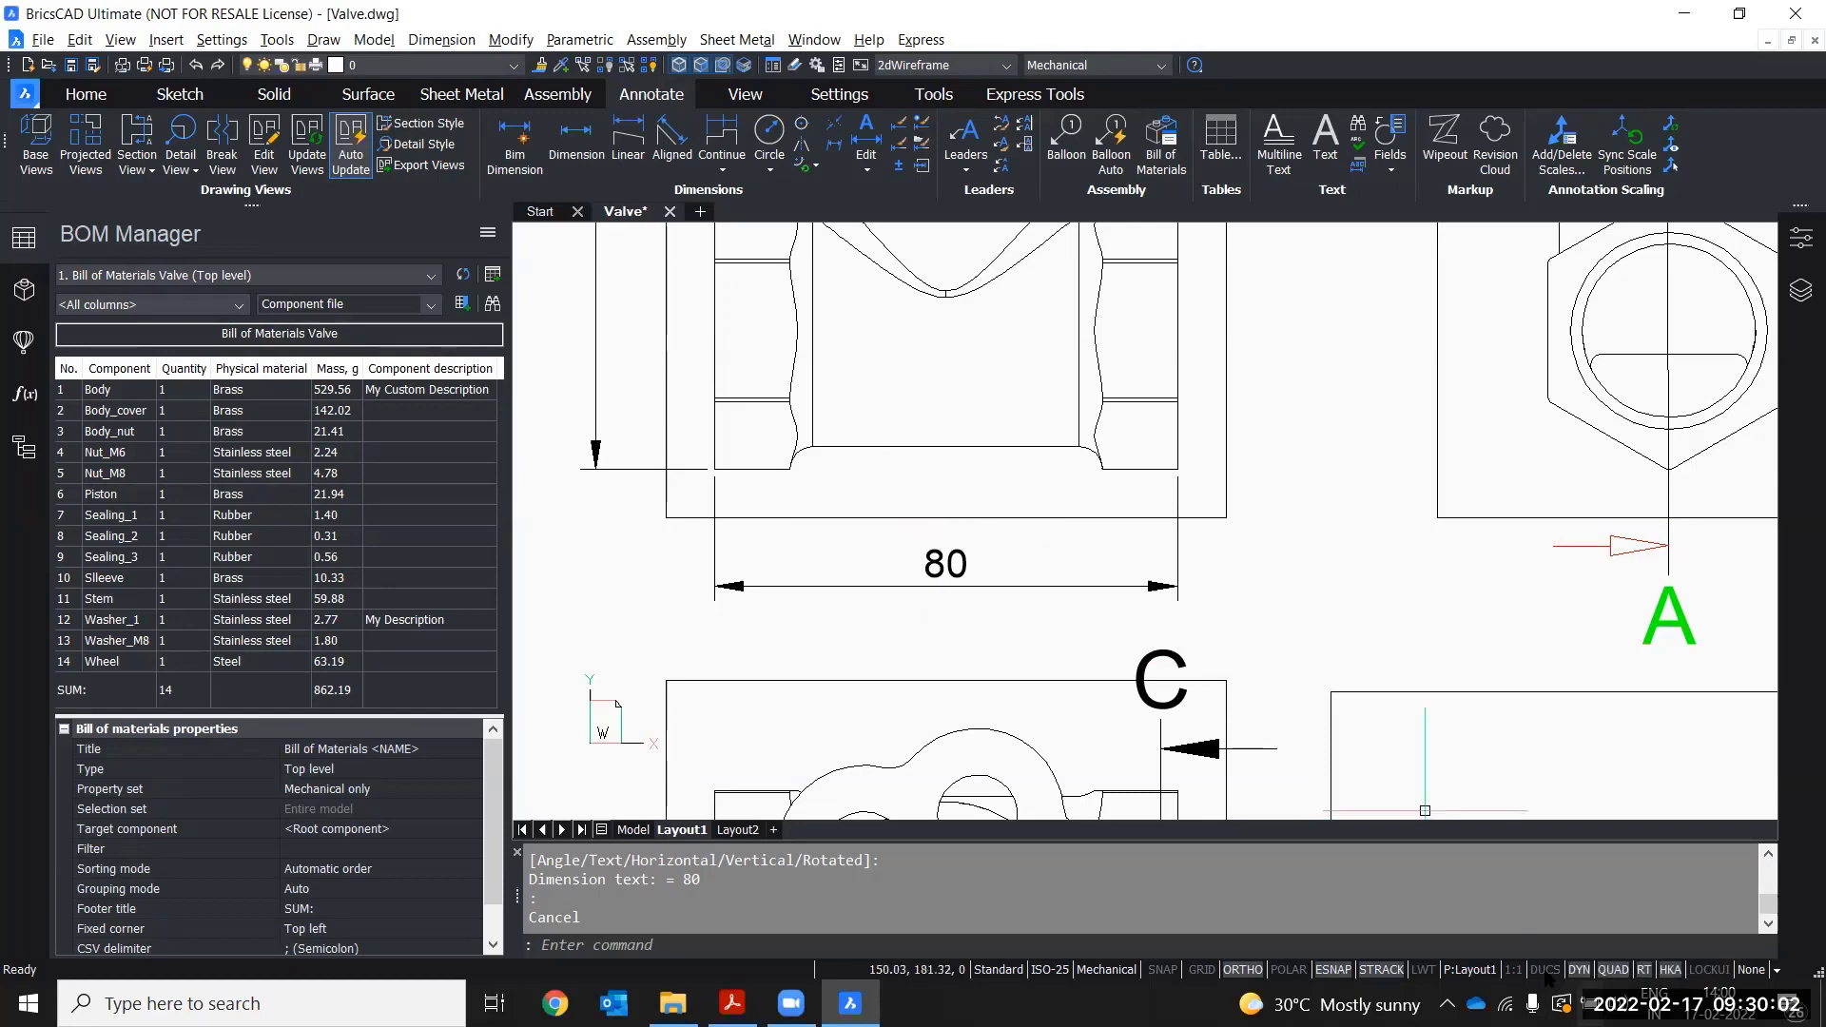
- Review the dimensioned Layout1 sheet, look at the 3D valve in model space, and return to Layout1 to examine the complete sheet
scroll(940, 559, "down", 3)
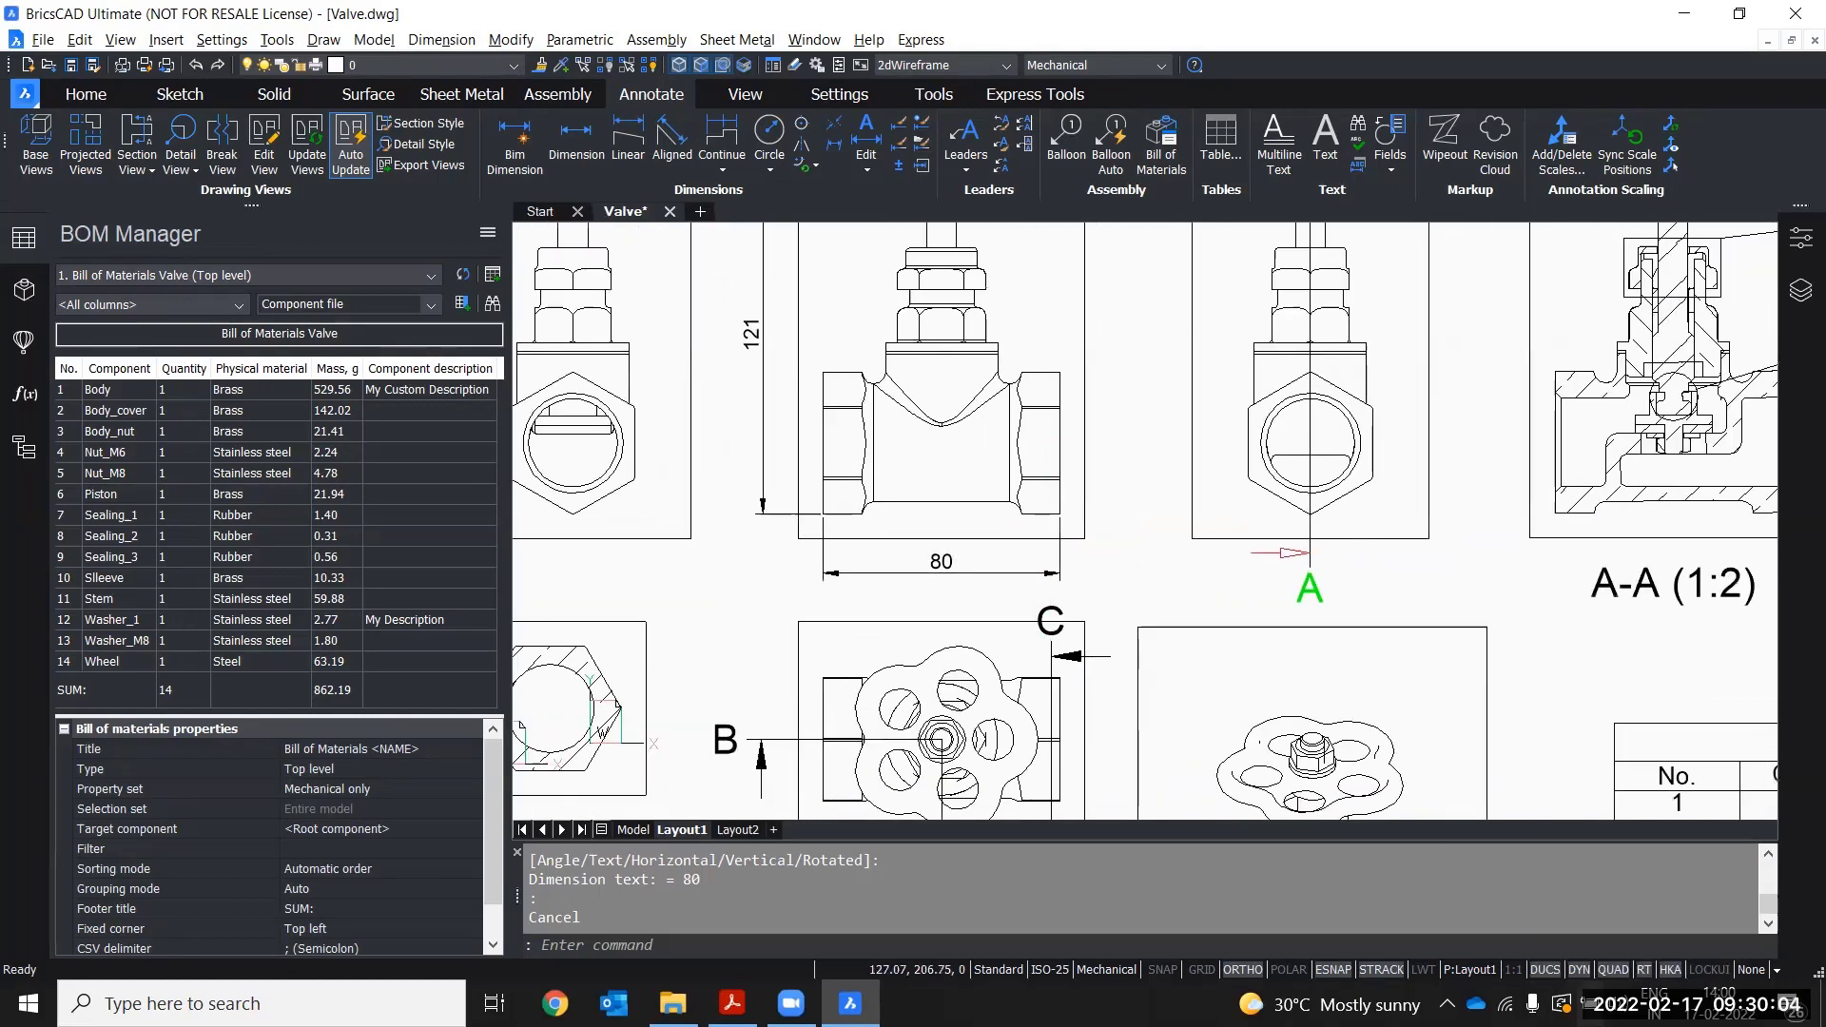
scroll(818, 486, "down", 3)
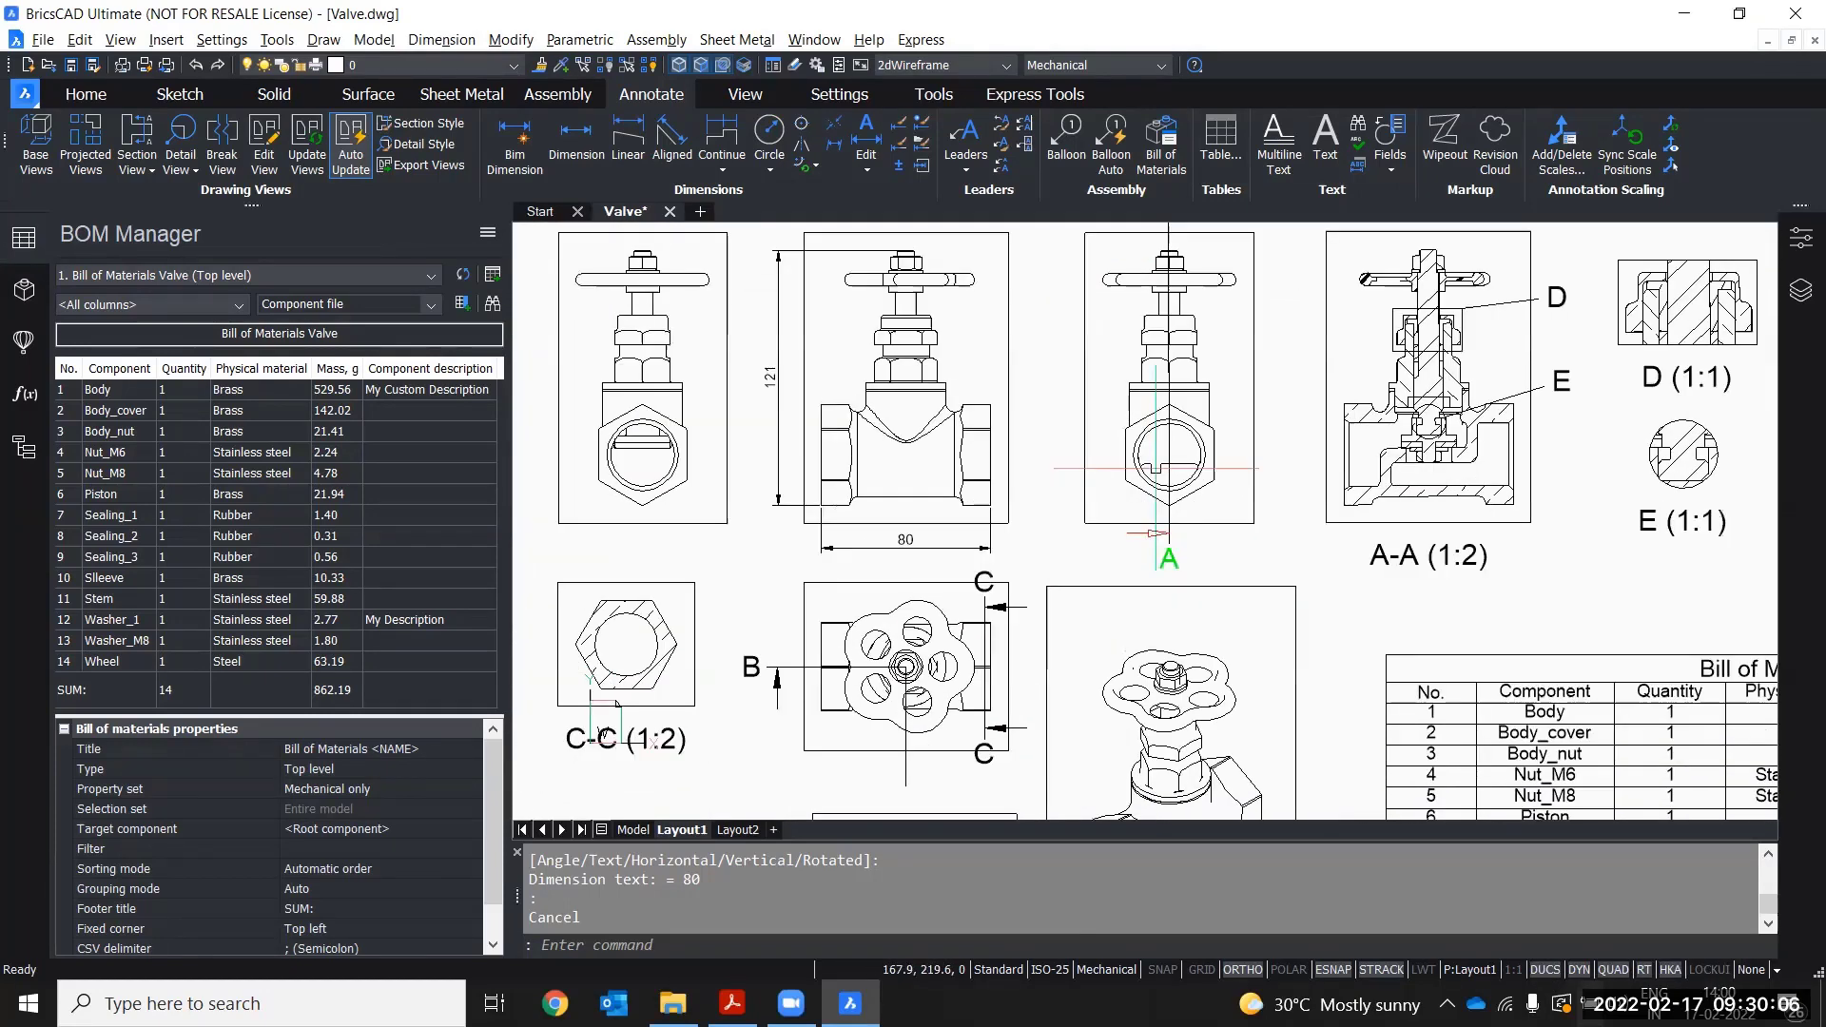
scroll(1156, 468, "down", 4)
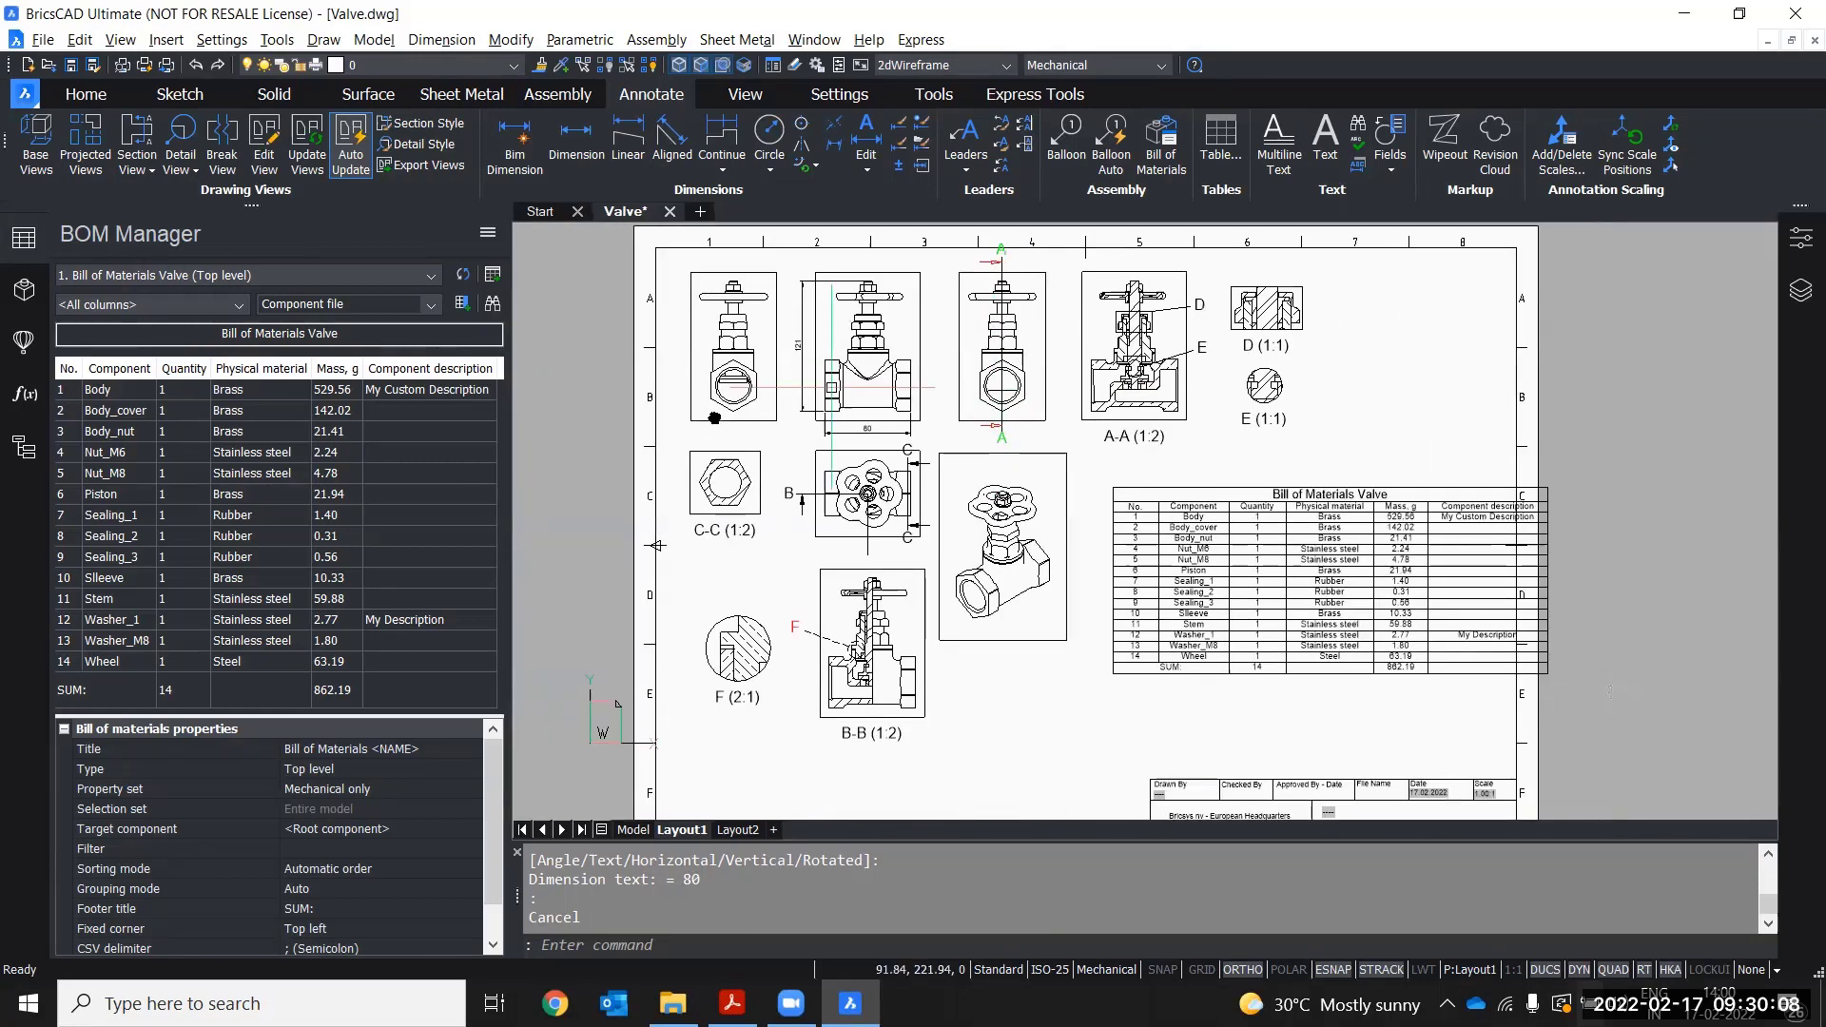
middle_click_drag(809, 403, 799, 411)
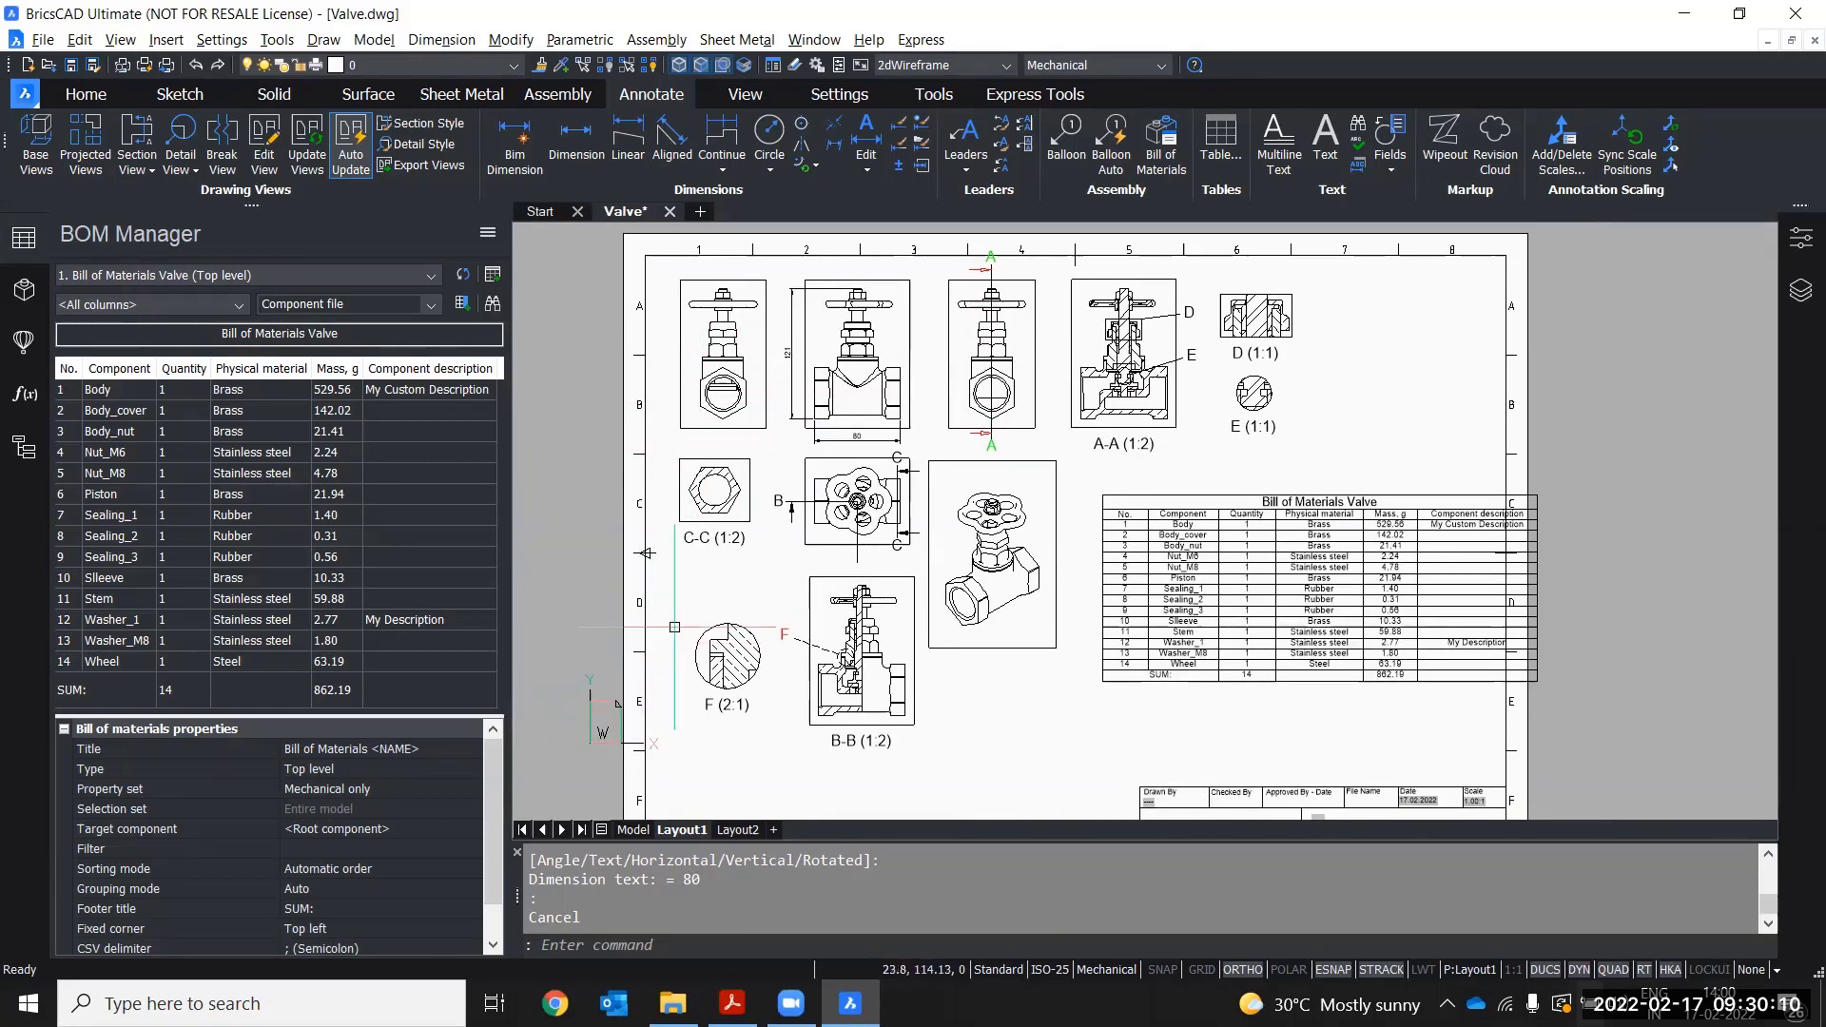
middle_click_drag(674, 627, 660, 601)
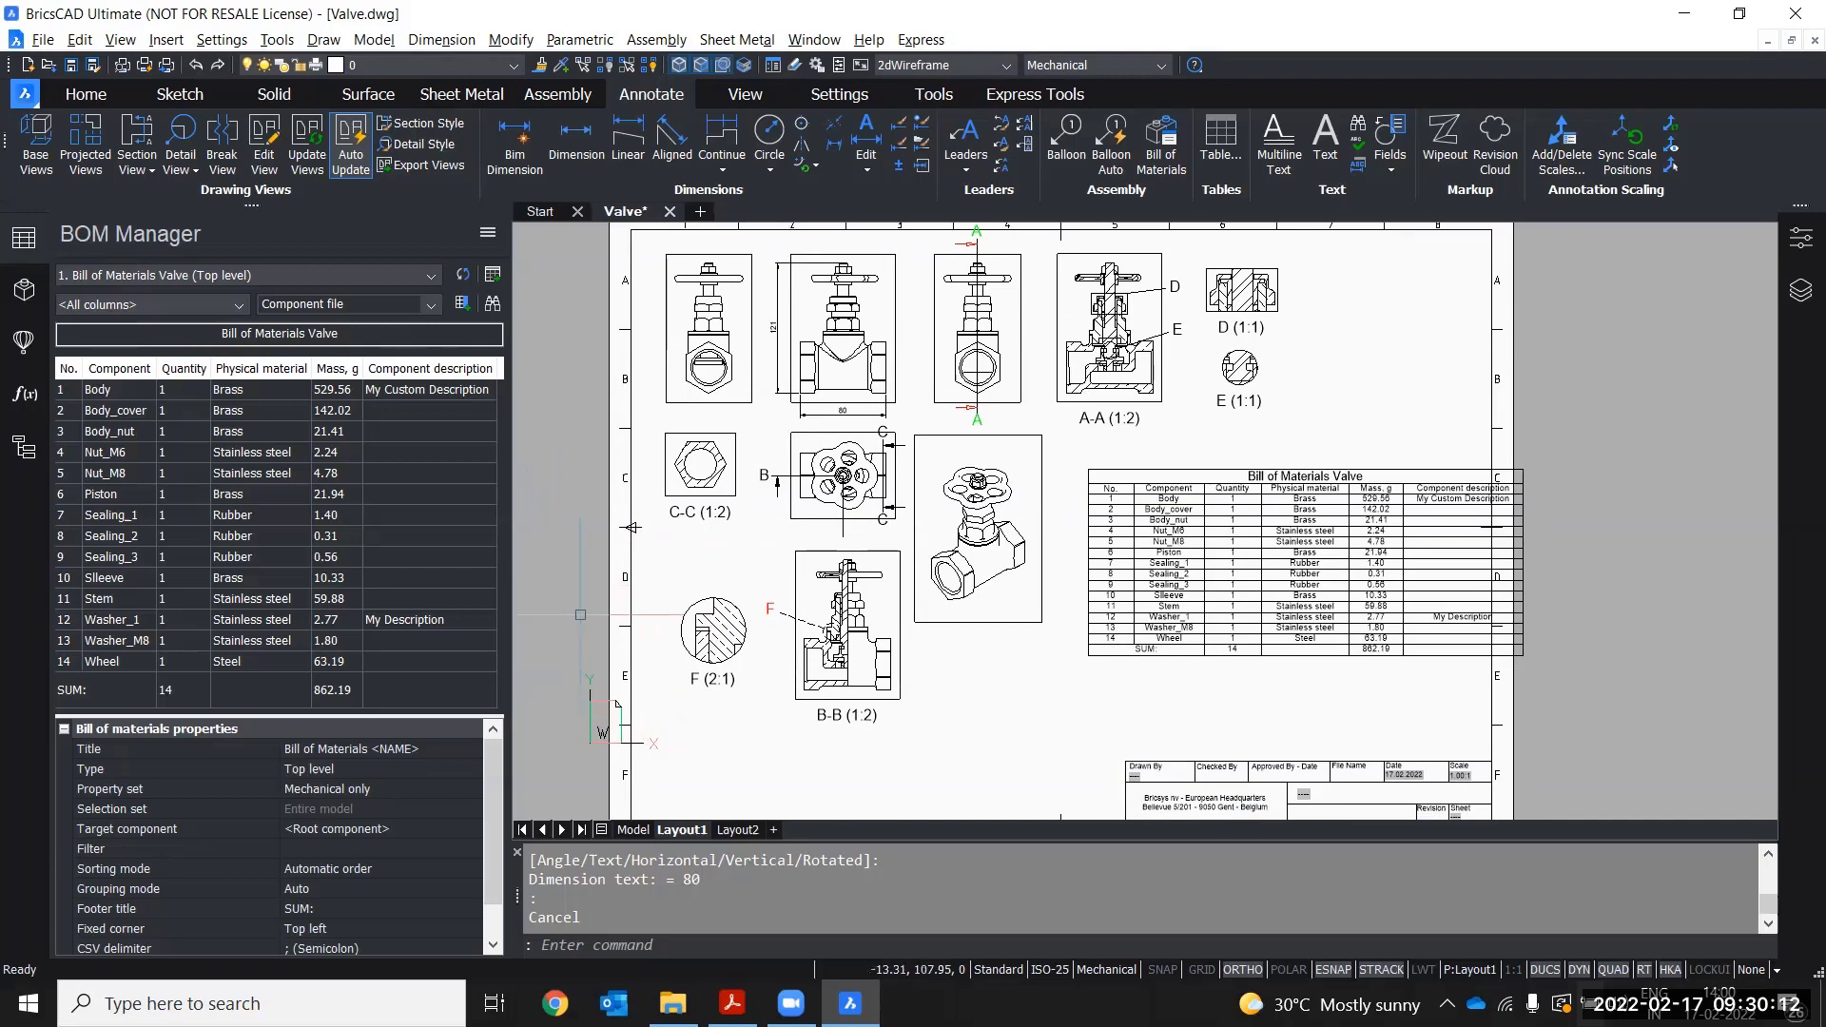
left_click(633, 830)
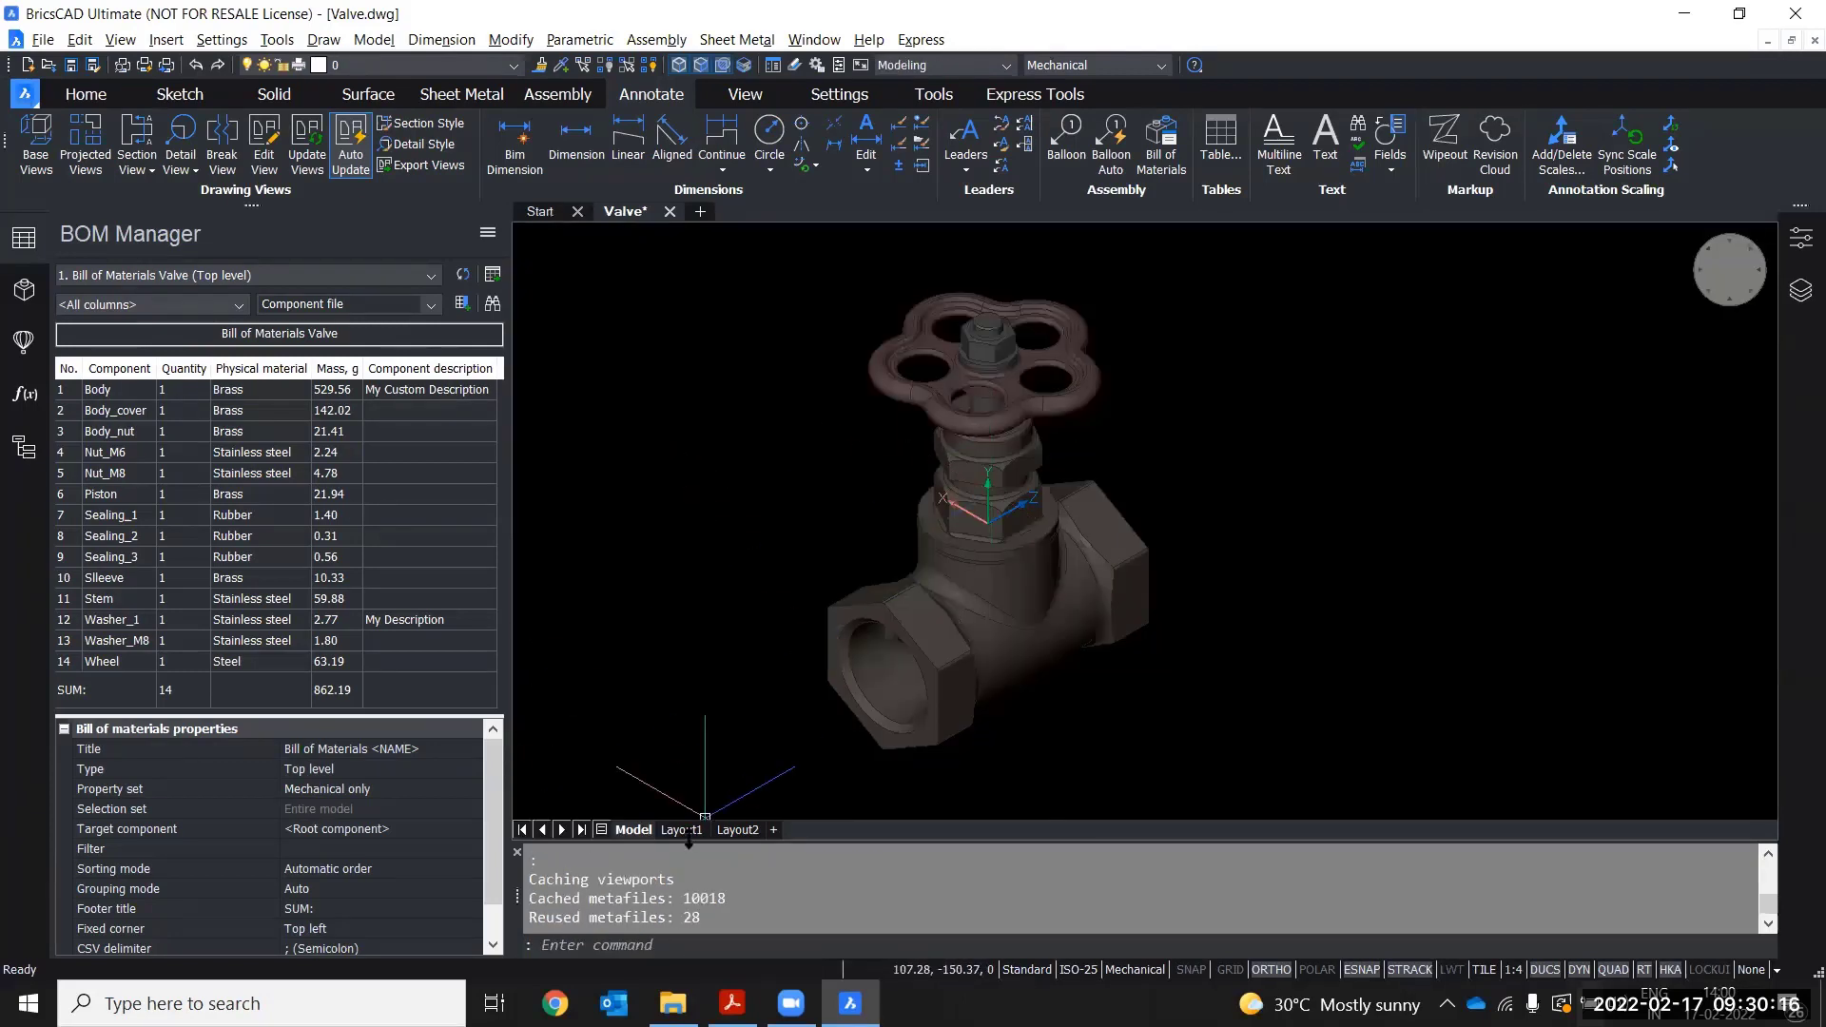
left_click(683, 830)
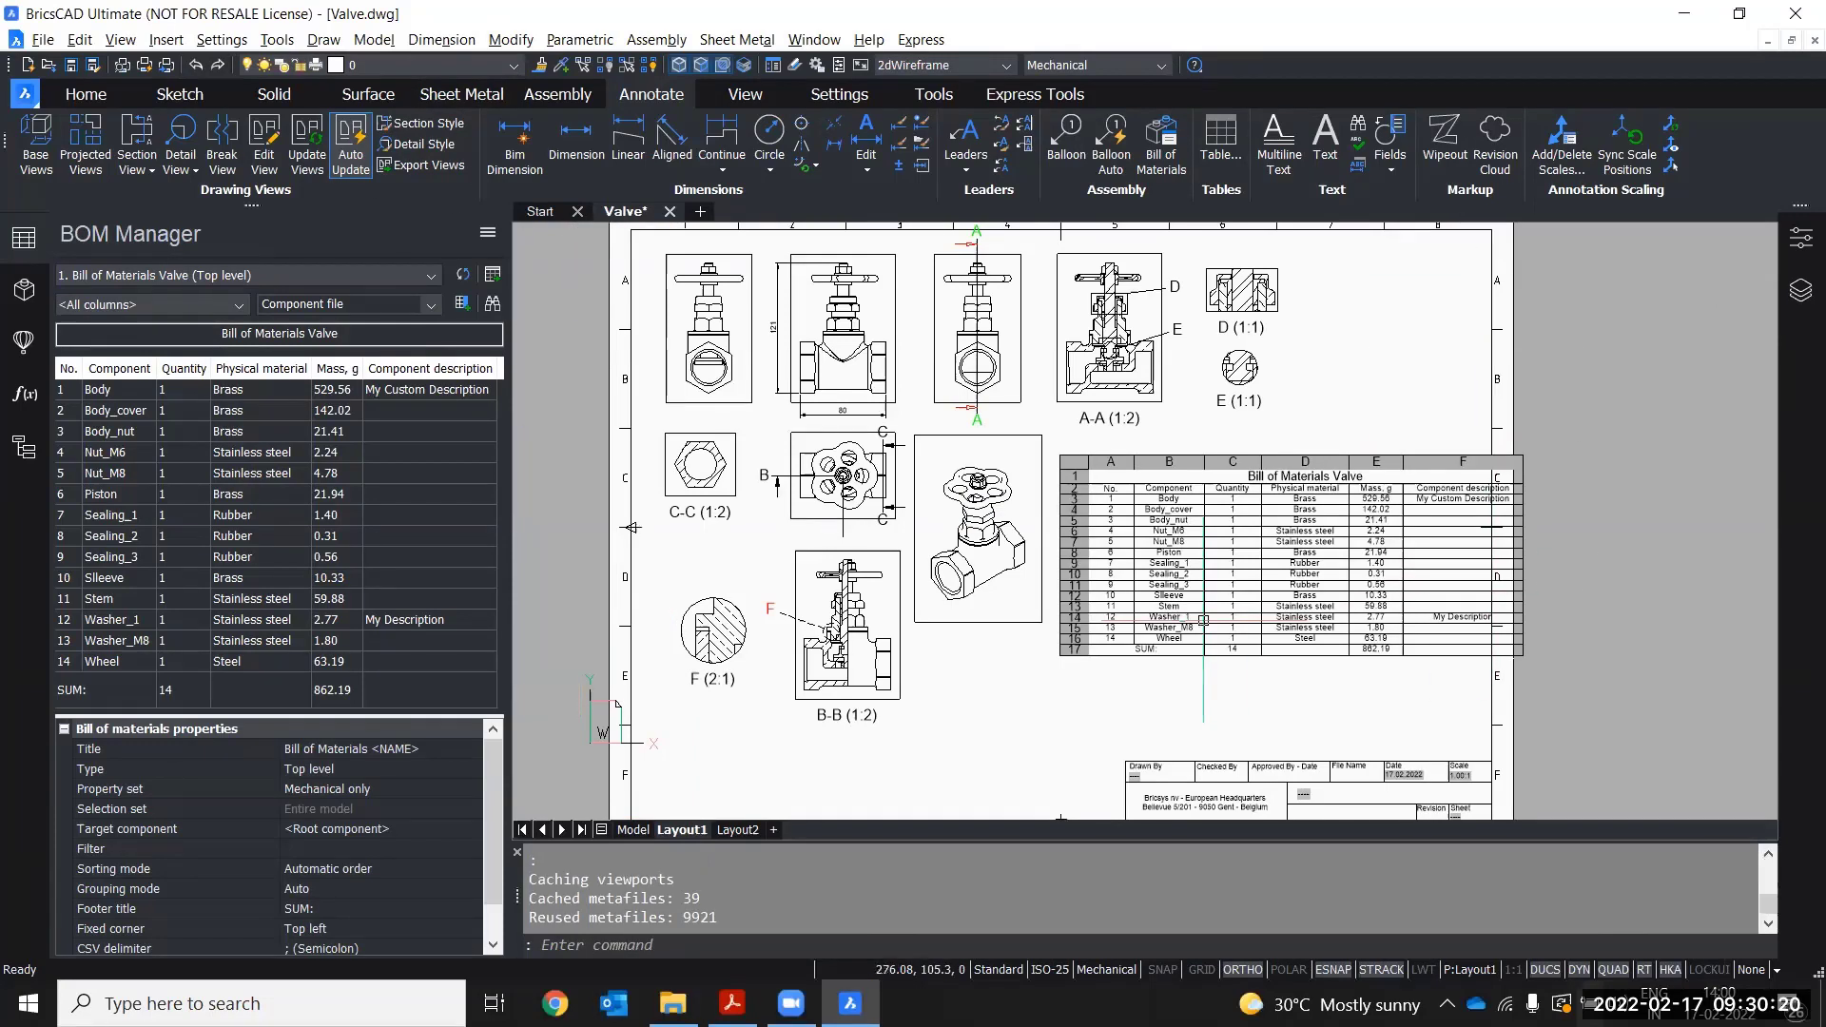
mouse_move(1054, 645)
middle_mouse_down()
mouse_move(1058, 619)
mouse_move(1037, 660)
middle_mouse_up()
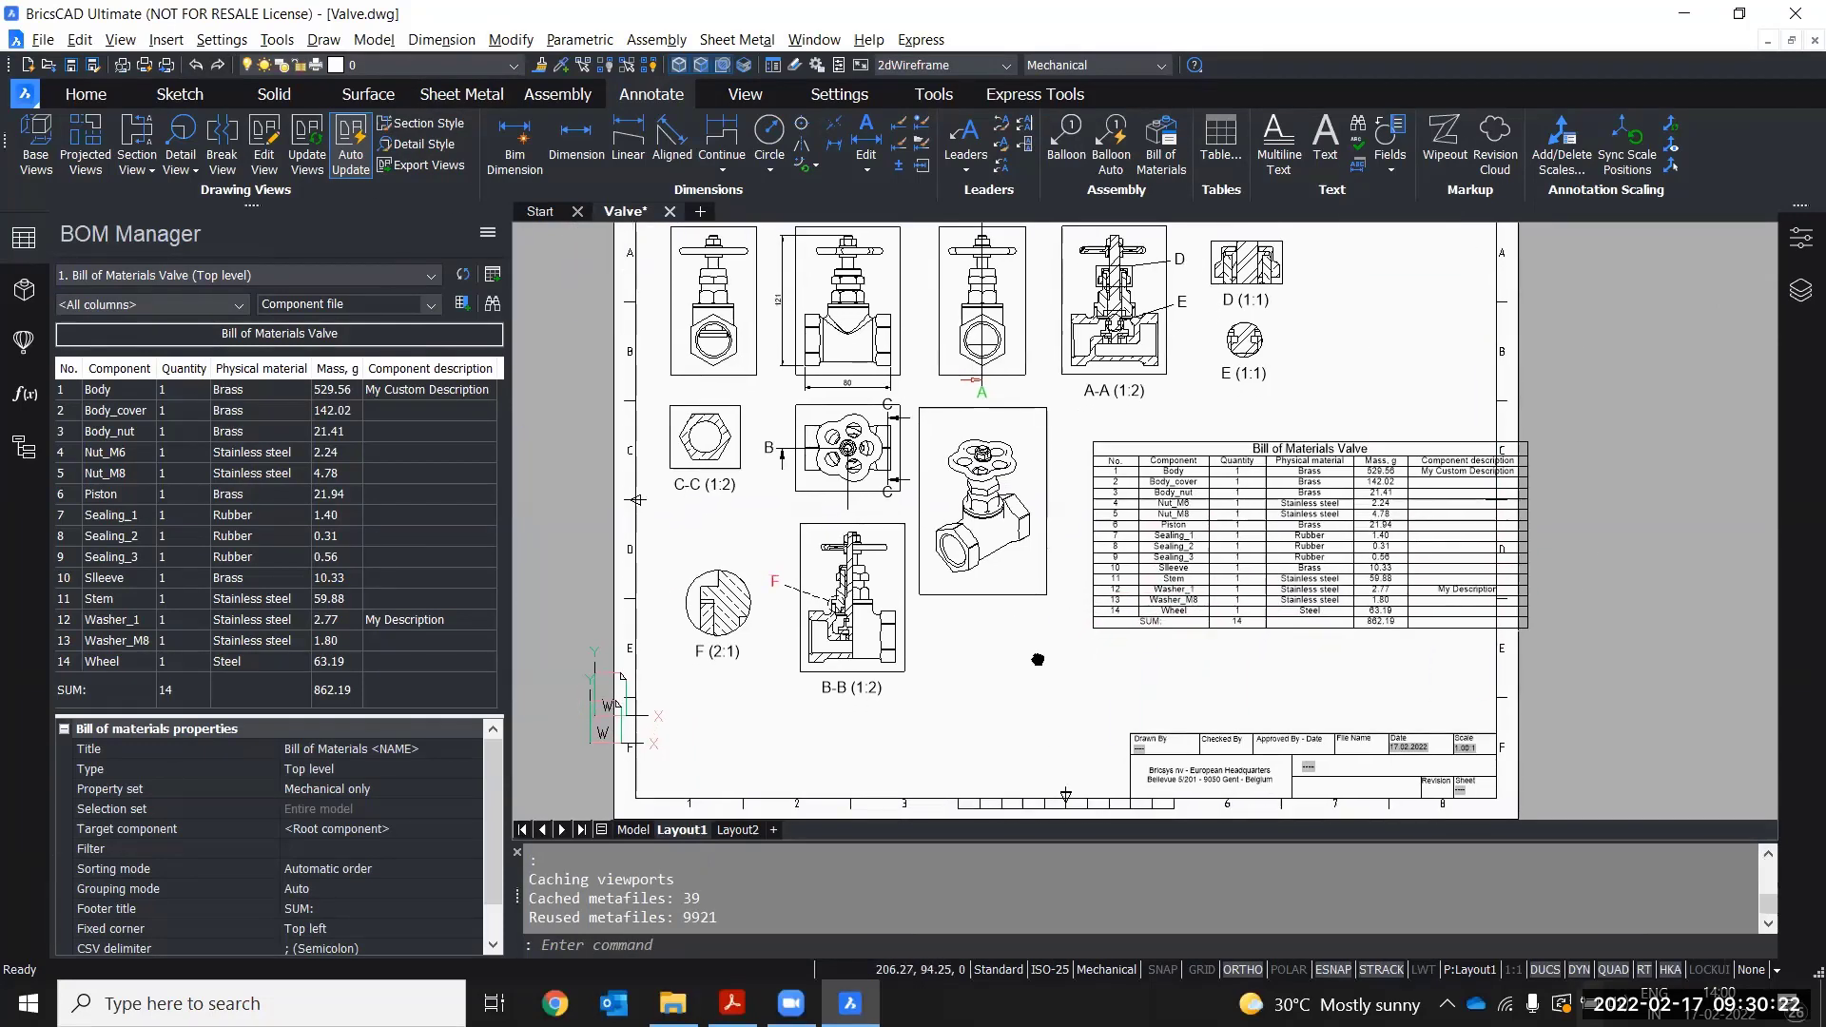
scroll(1038, 659, "down", 3)
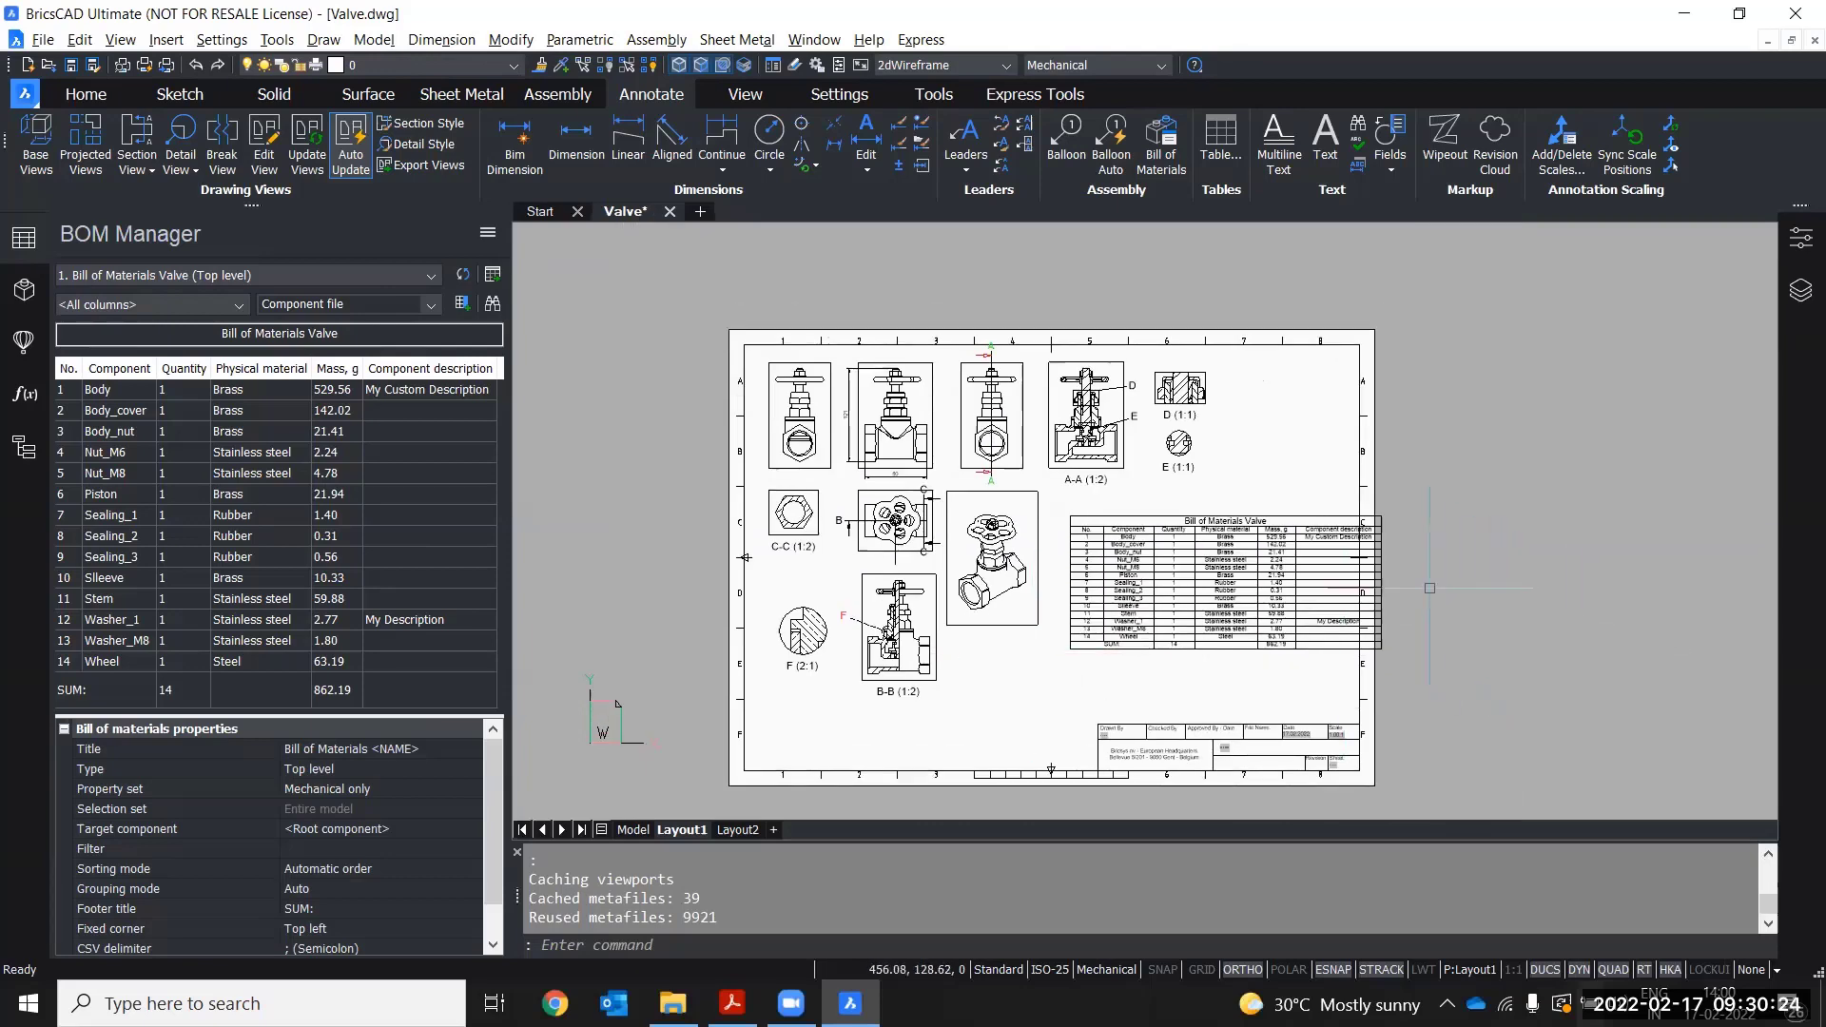
scroll(883, 666, "up", 1)
scroll(883, 666, "down", 2)
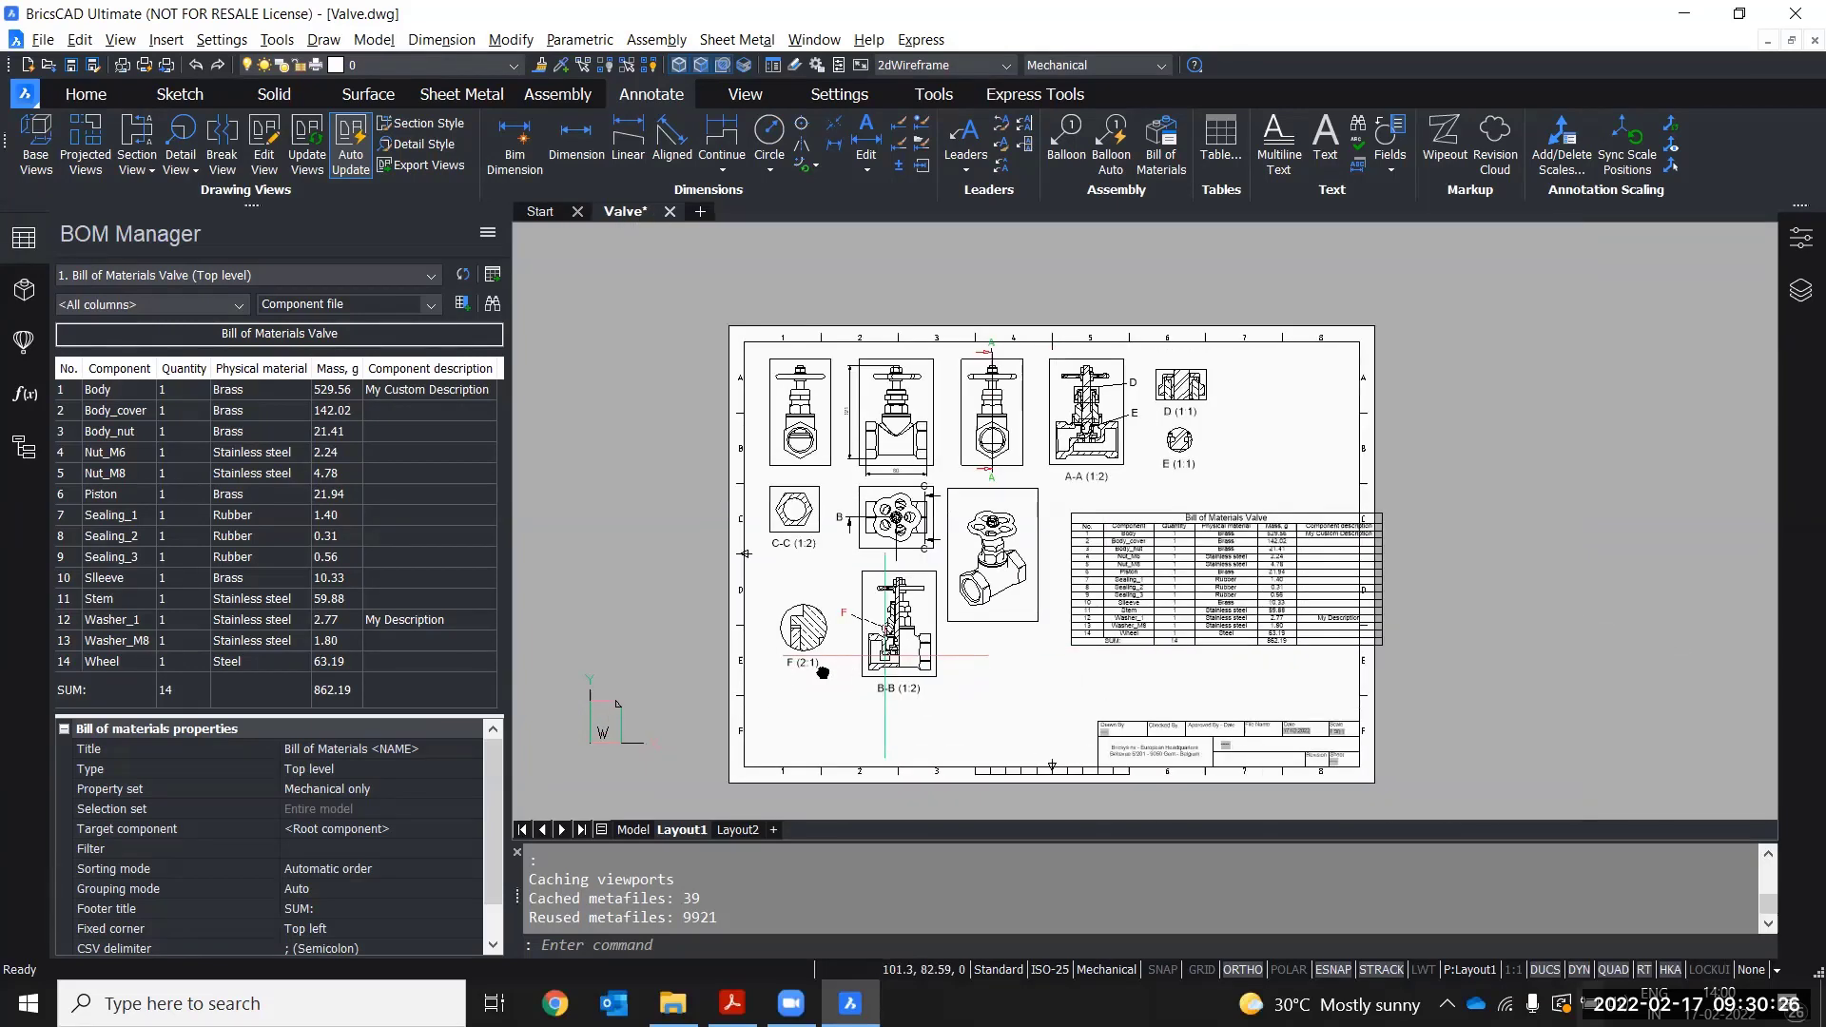